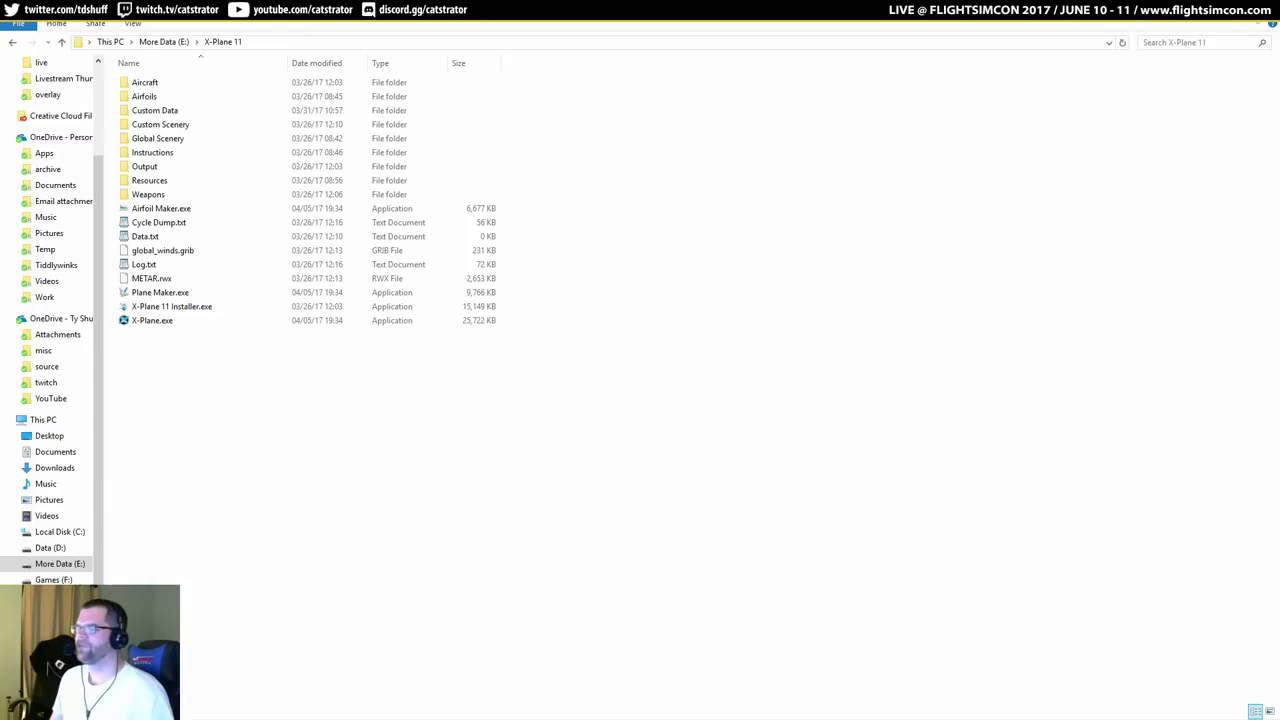
# Allow GPU-Z to make changes to the device, show its graphics card sensor readings and minimize its window.
pyautogui.moveTo(740, 10); pyautogui.dragTo(680, 69)
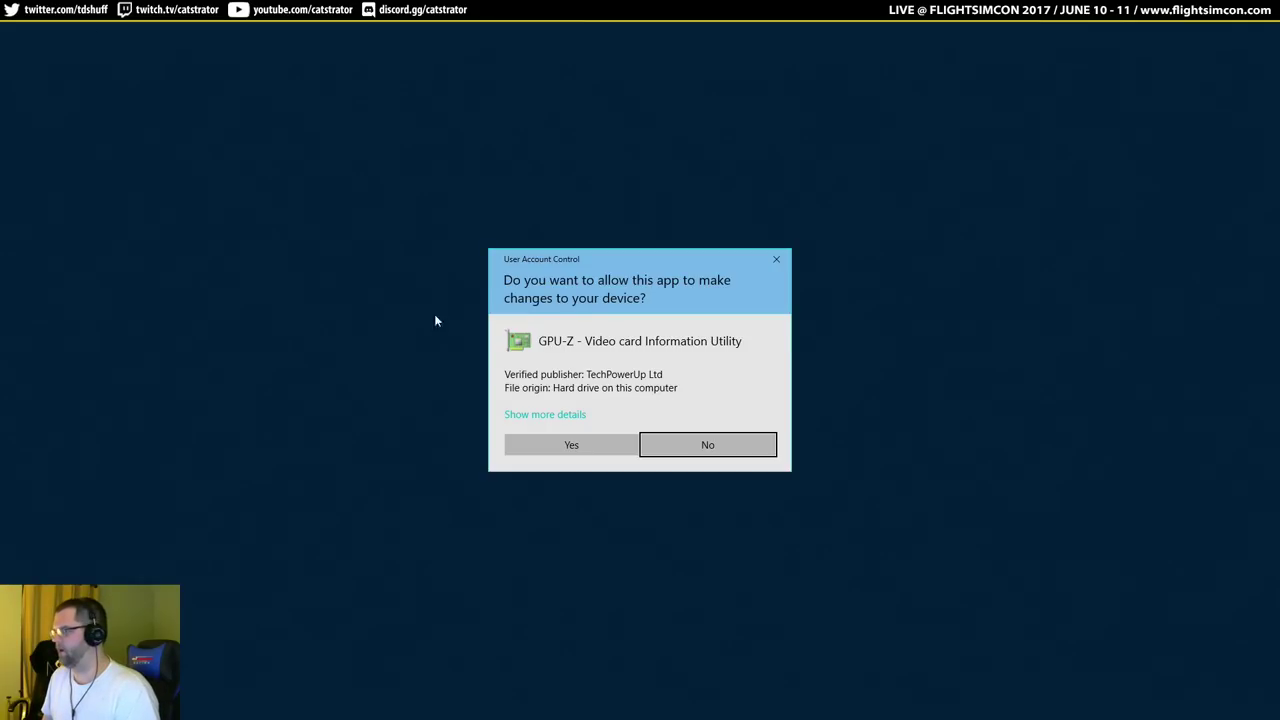
pyautogui.click(596, 445)
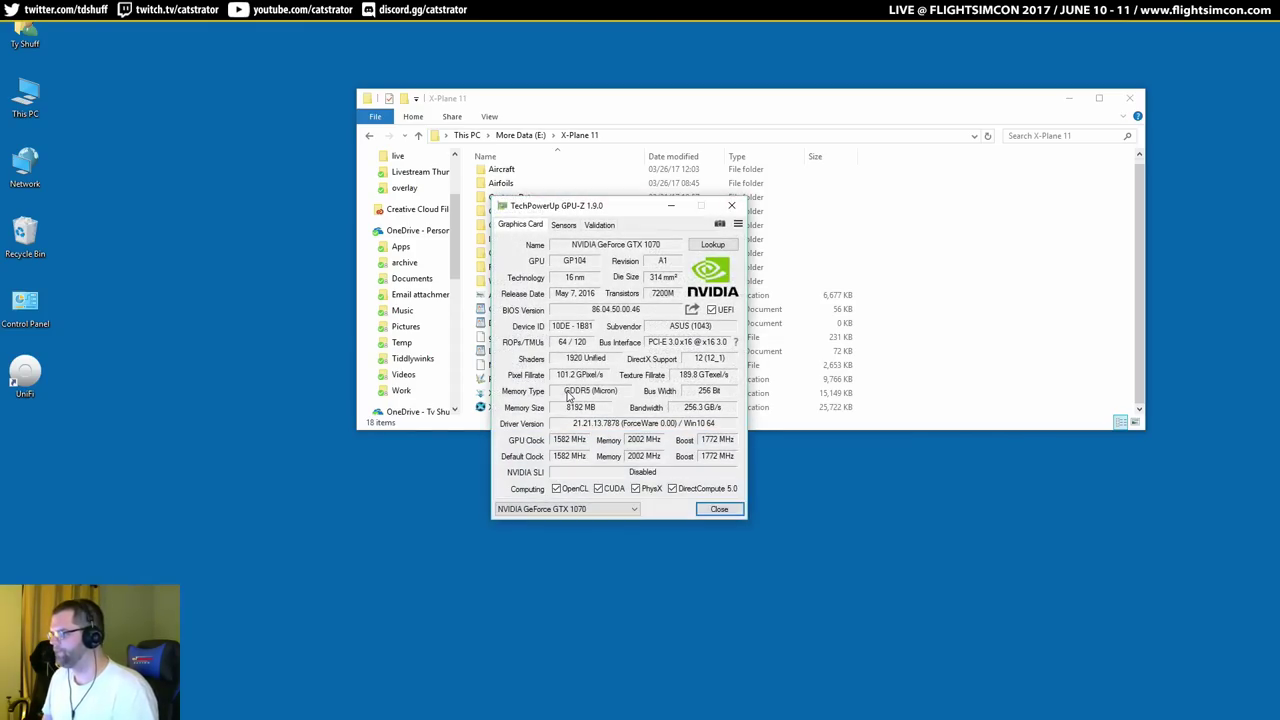
pyautogui.moveTo(590, 206); pyautogui.dragTo(561, 152)
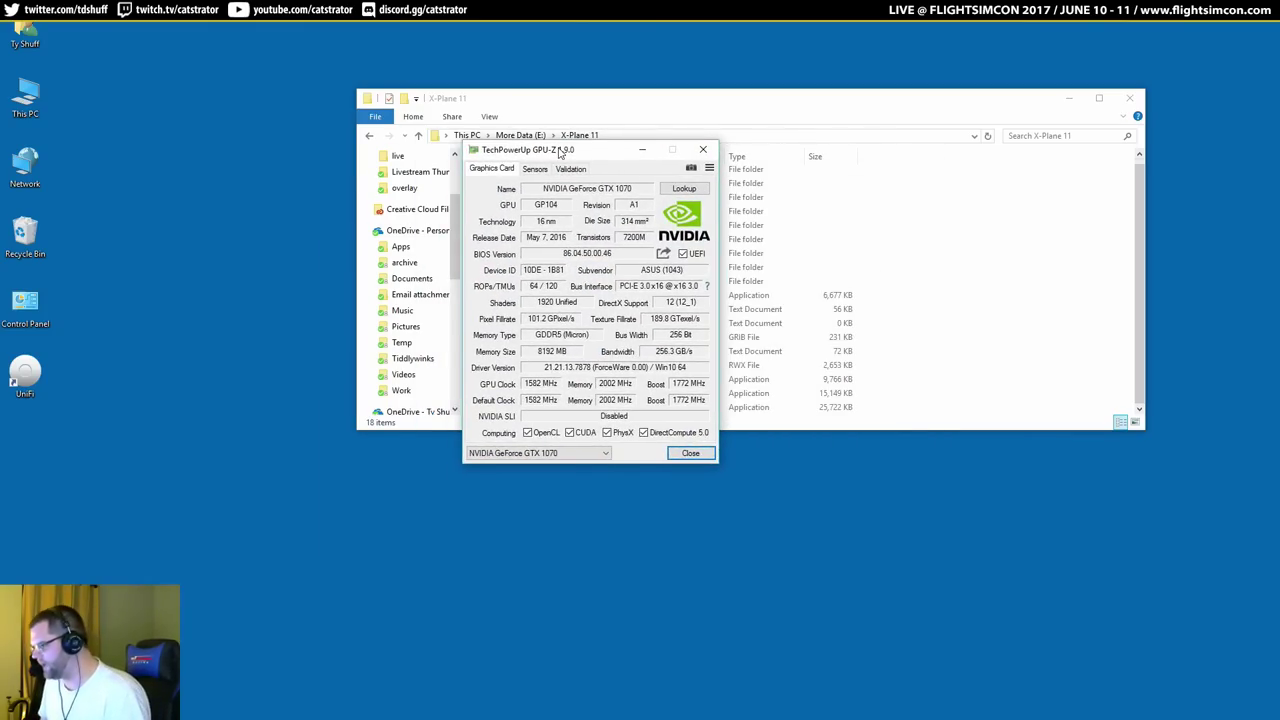
pyautogui.click(535, 169)
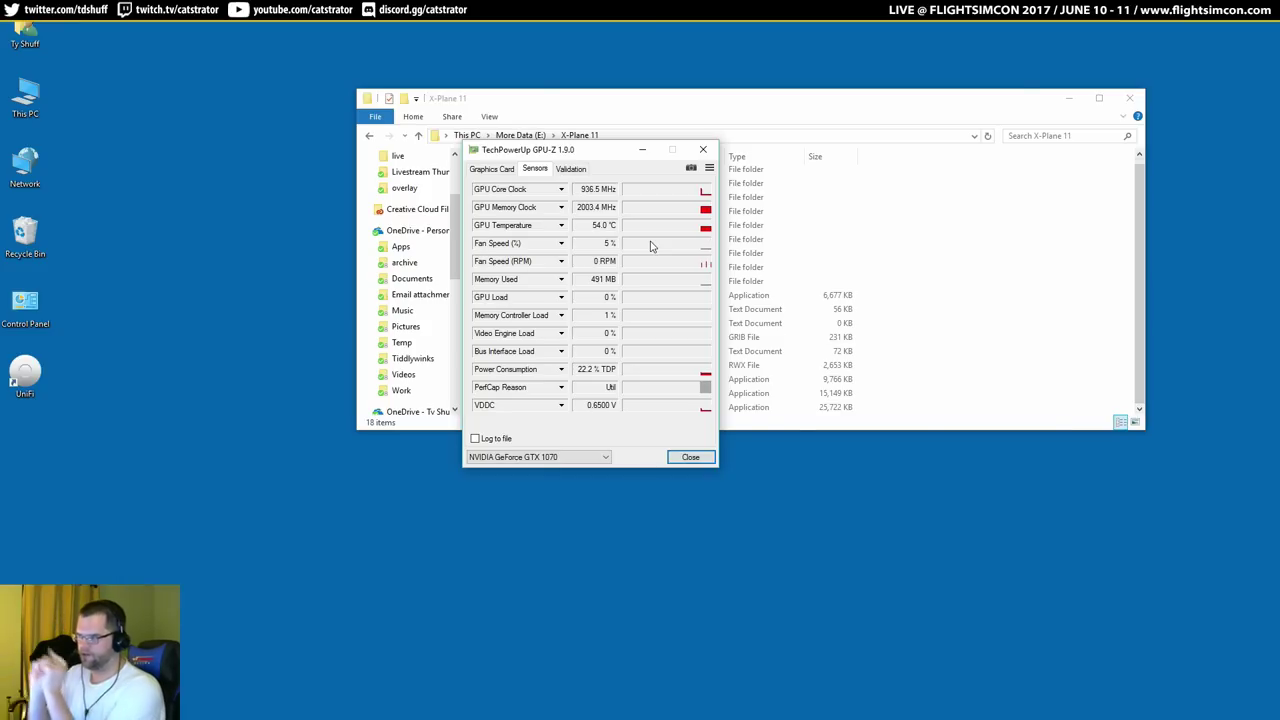
pyautogui.click(642, 149)
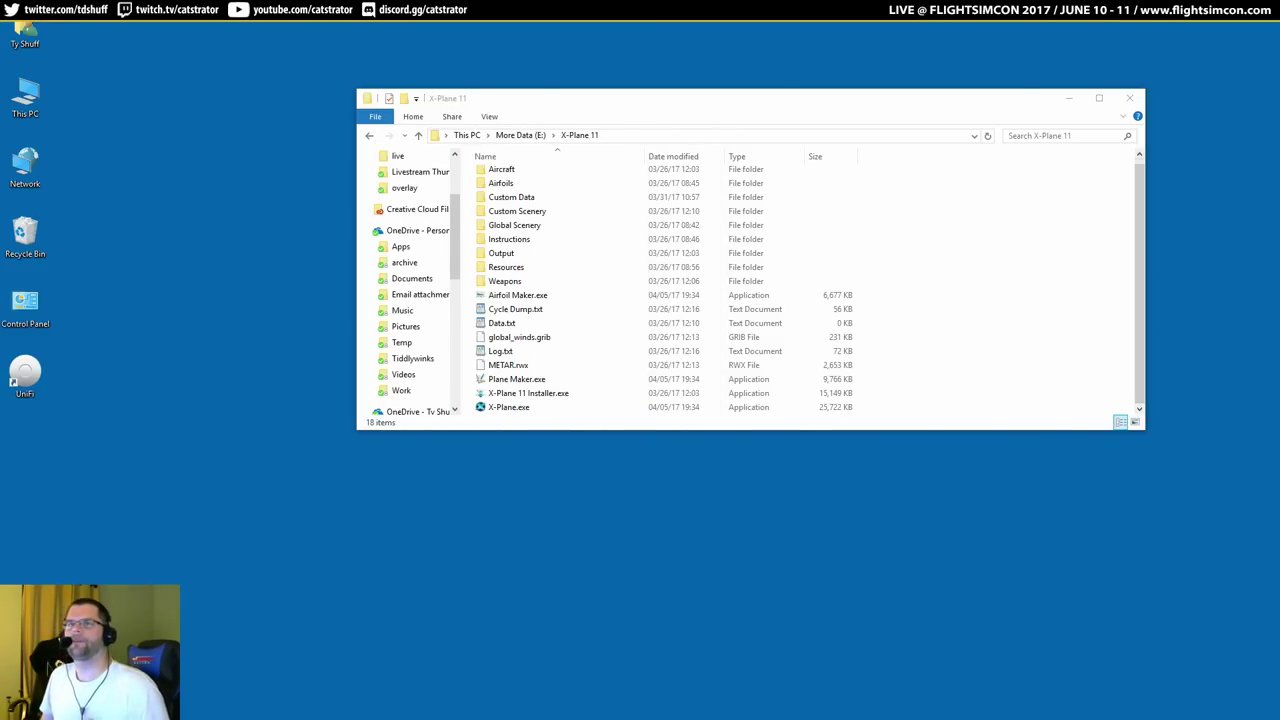
# Launch X-Plane.exe from the X-Plane 11 folder and begin setting up a new flight.
pyautogui.click(975, 387)
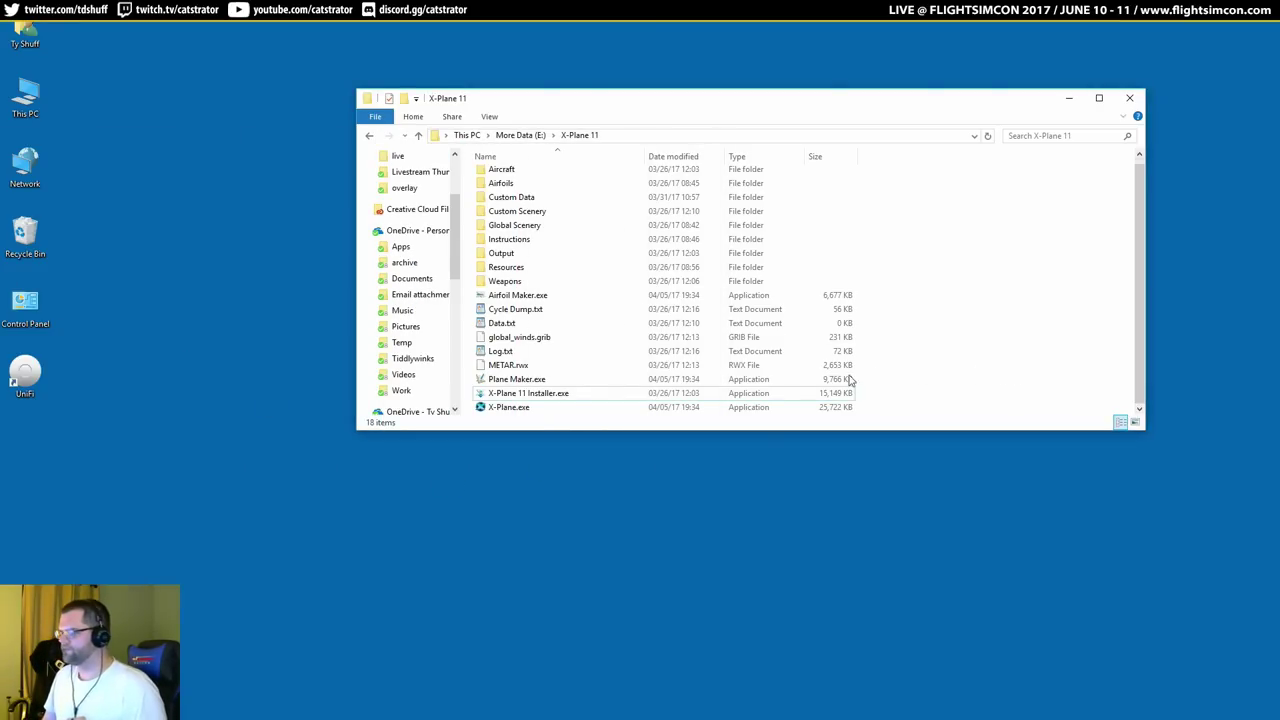
pyautogui.doubleClick(538, 408)
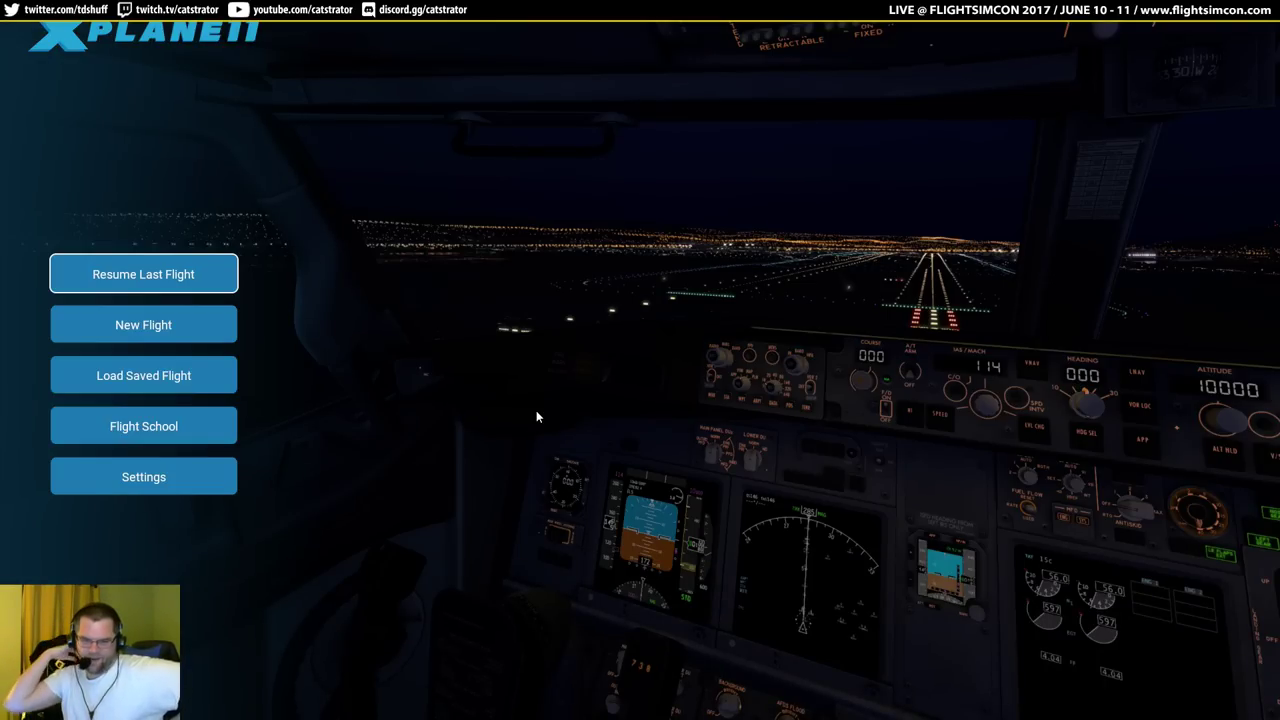
pyautogui.click(150, 324)
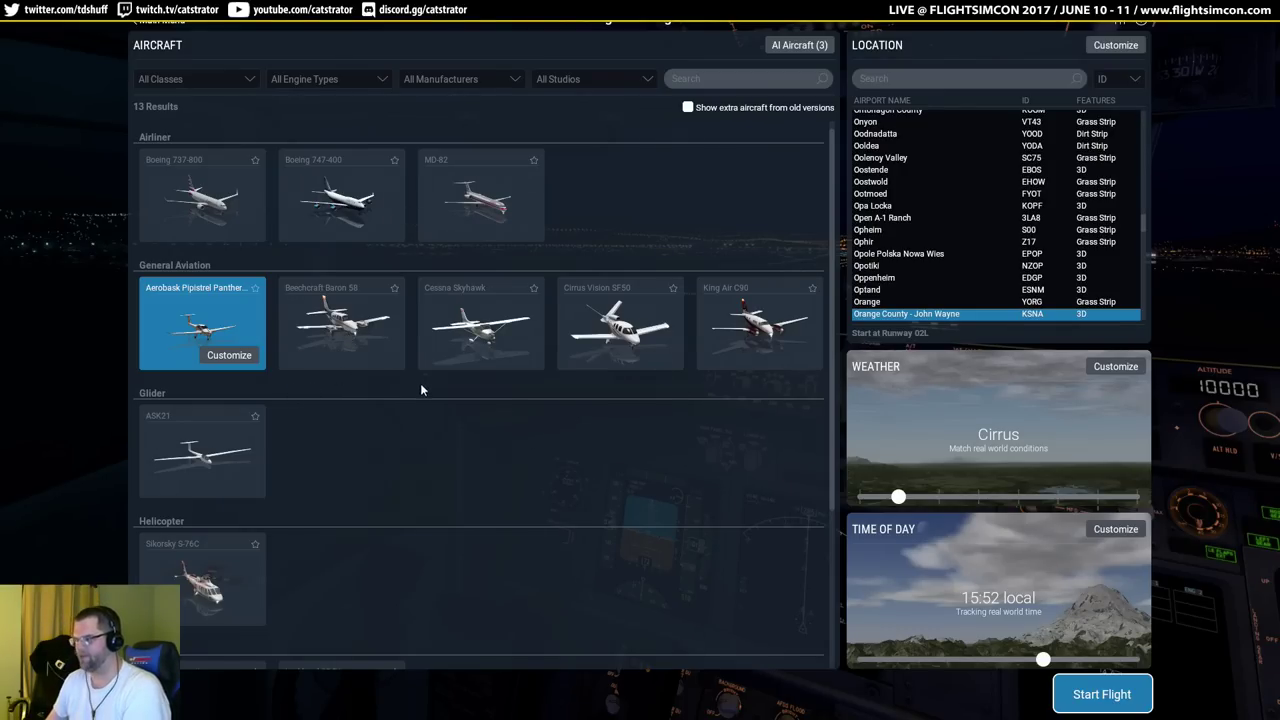
# Choose the Cessna Skyhawk as the aircraft and search the location list for ksmd to pick Smith Fld.
pyautogui.scroll(-3, 350, 455)
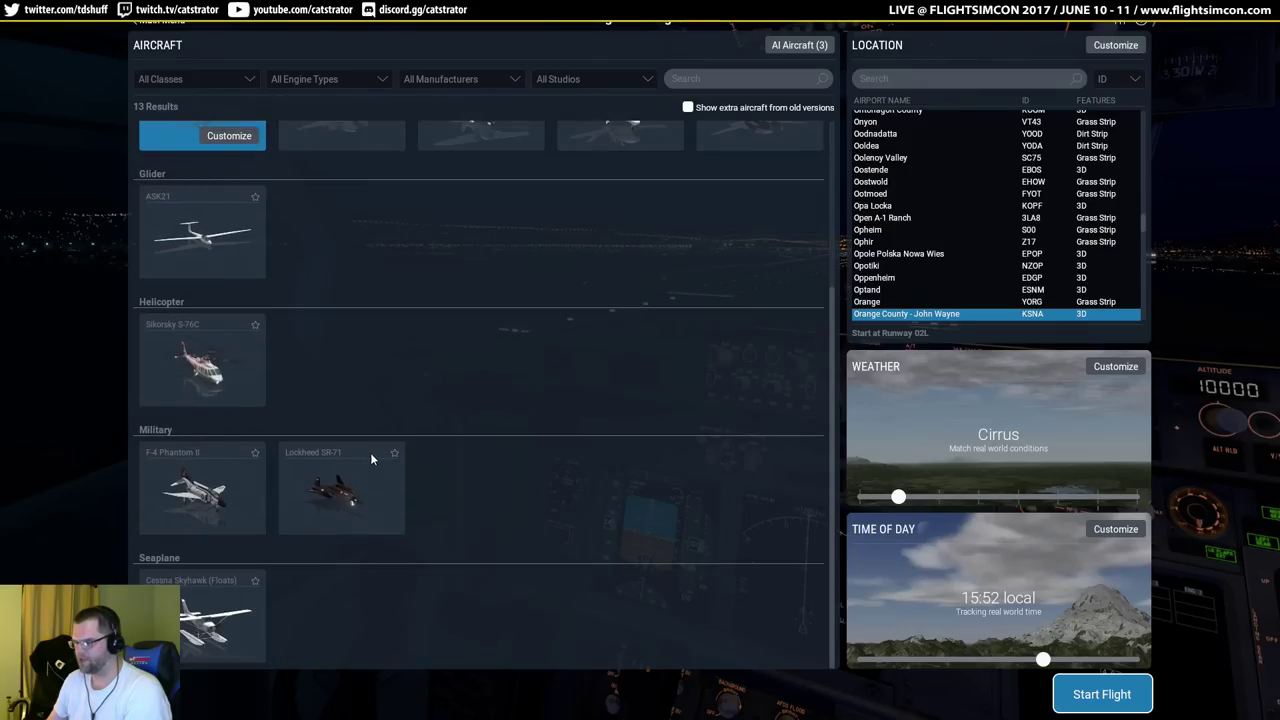
pyautogui.scroll(3, 429, 357)
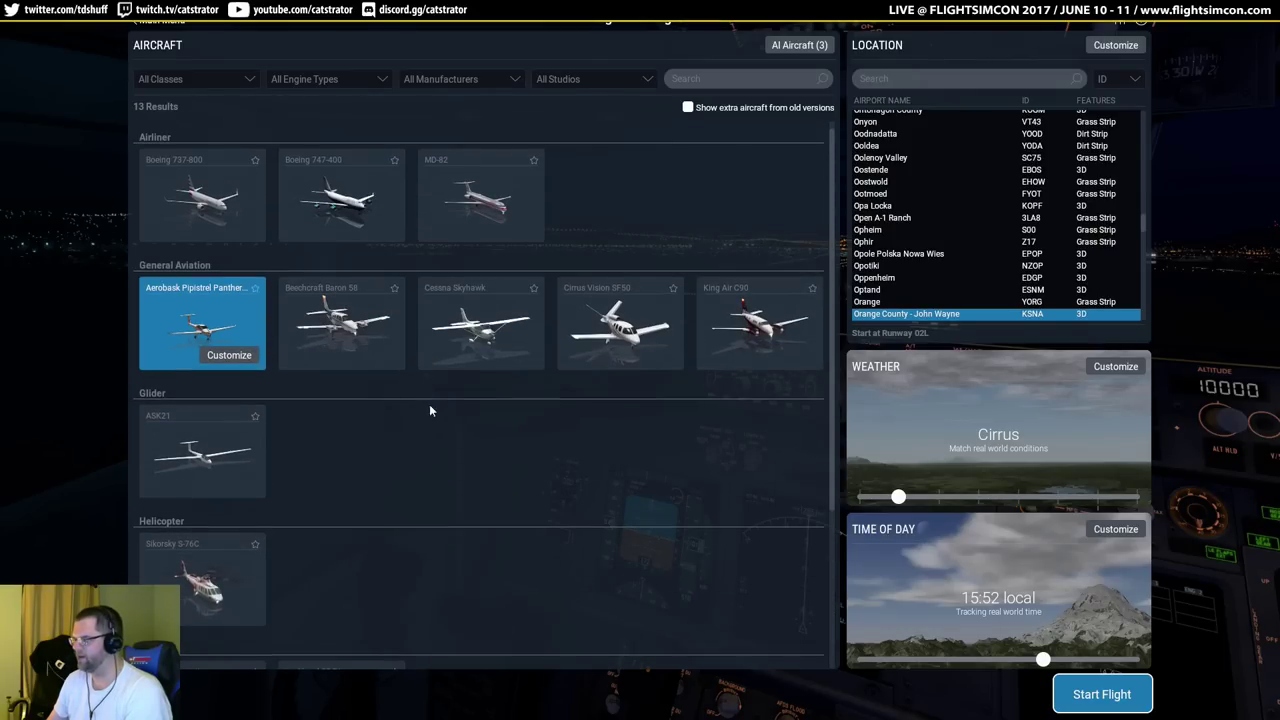
pyautogui.click(480, 322)
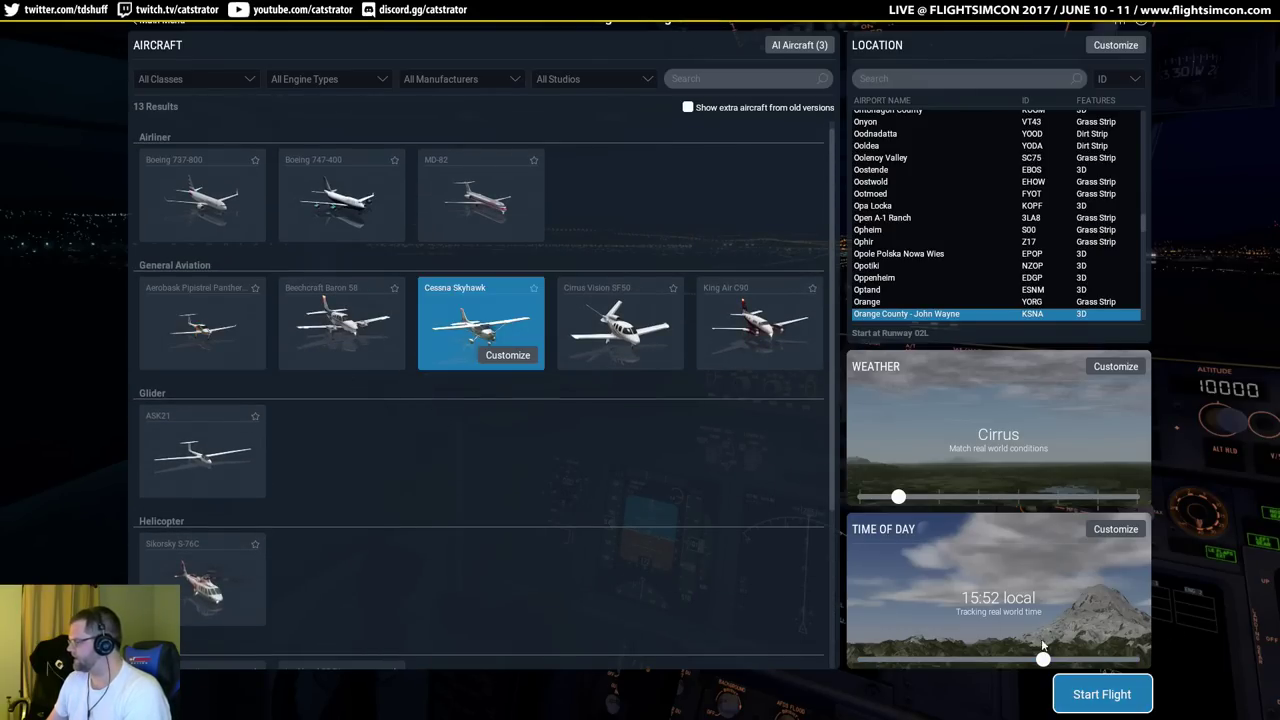
pyautogui.click(911, 80)
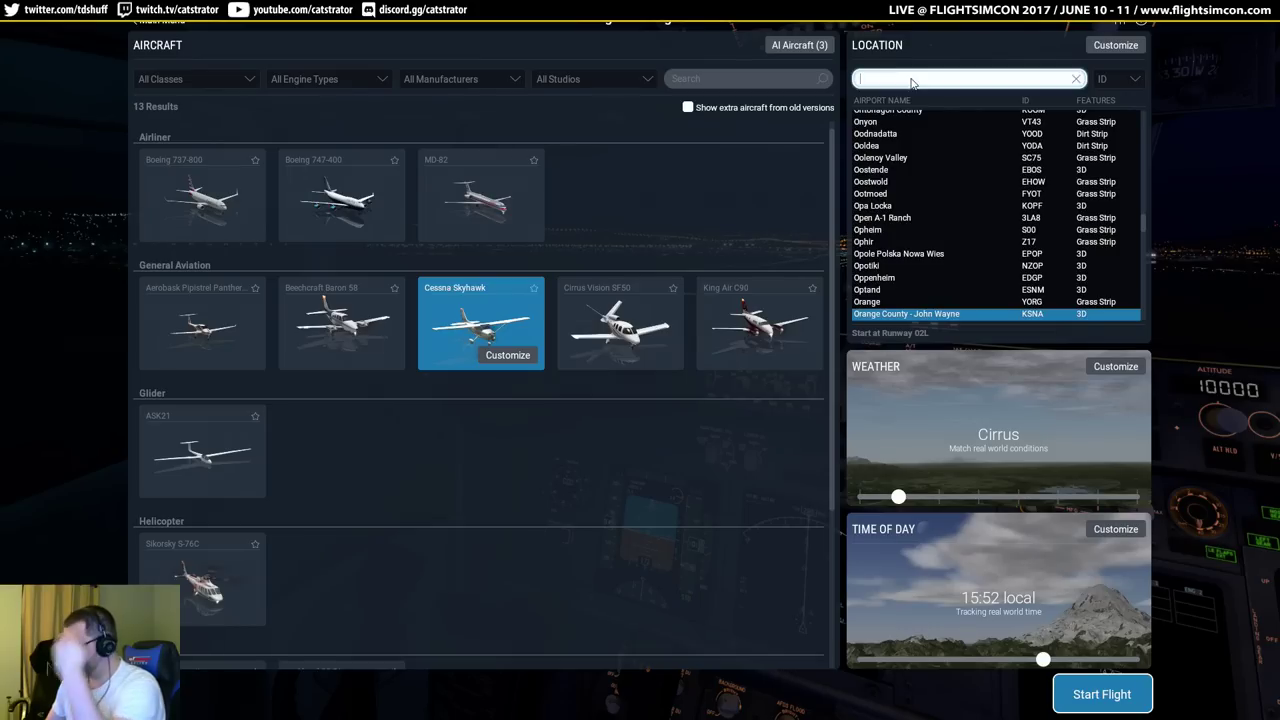
pyautogui.write('ksmd')
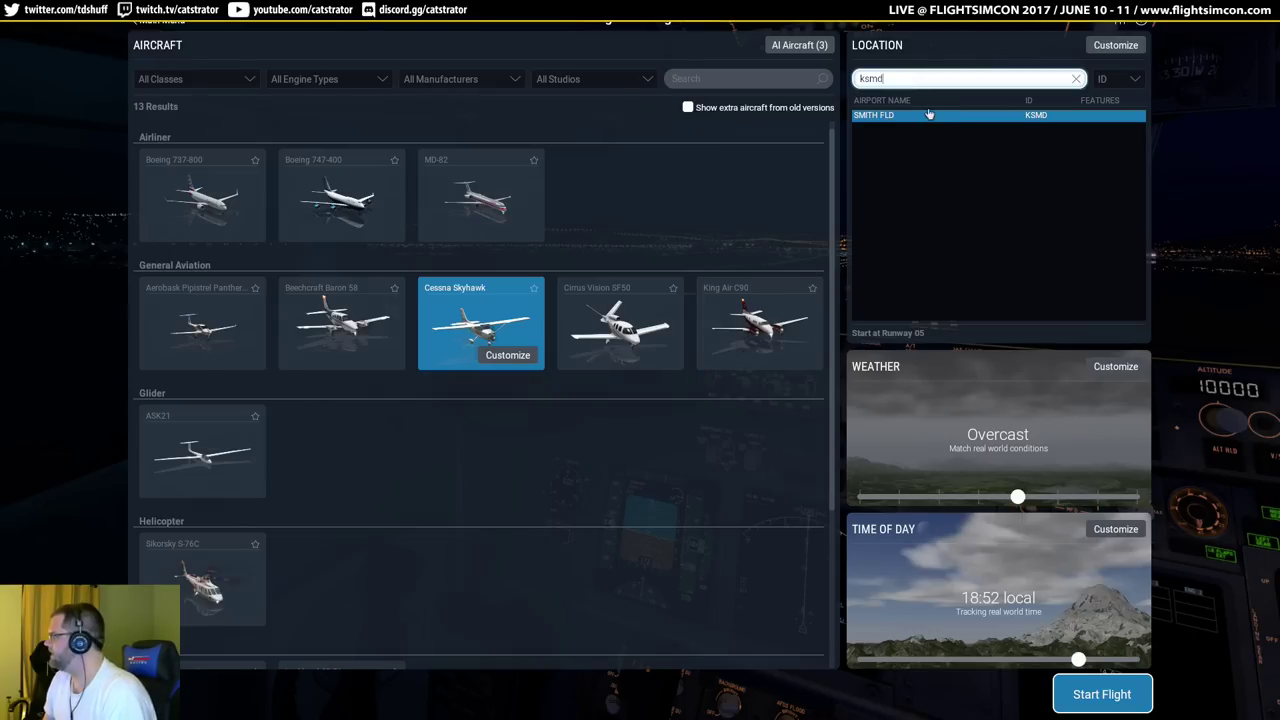
# Set the weather to Clear and the time of day to 12:18 local.
pyautogui.moveTo(1017, 497); pyautogui.dragTo(778, 499)
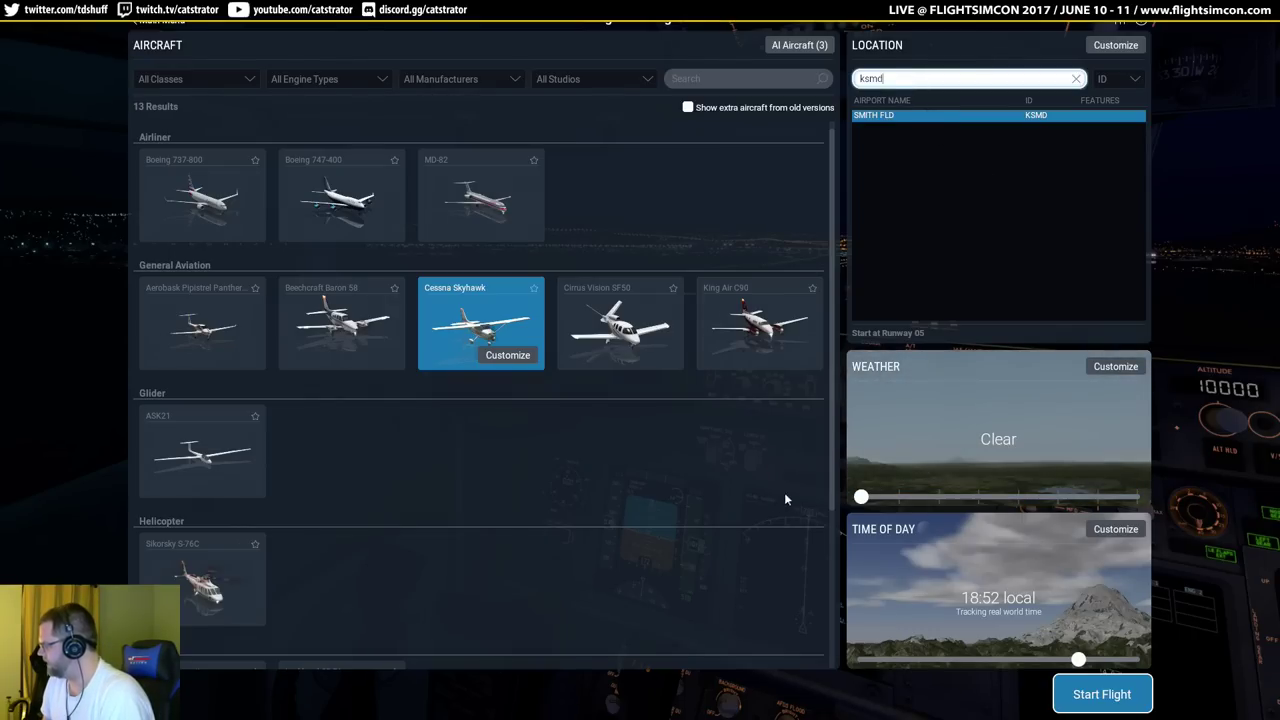
pyautogui.moveTo(1078, 660); pyautogui.dragTo(1002, 660)
pyautogui.click(1102, 696)
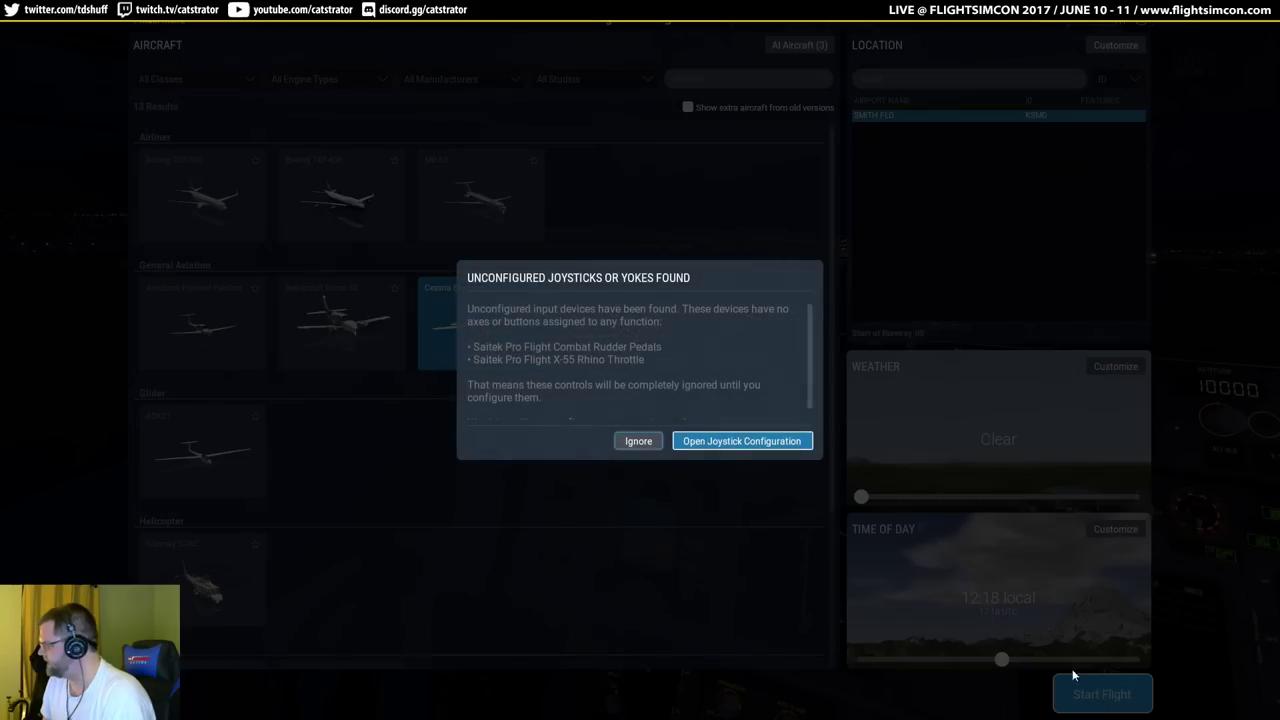
pyautogui.click(710, 443)
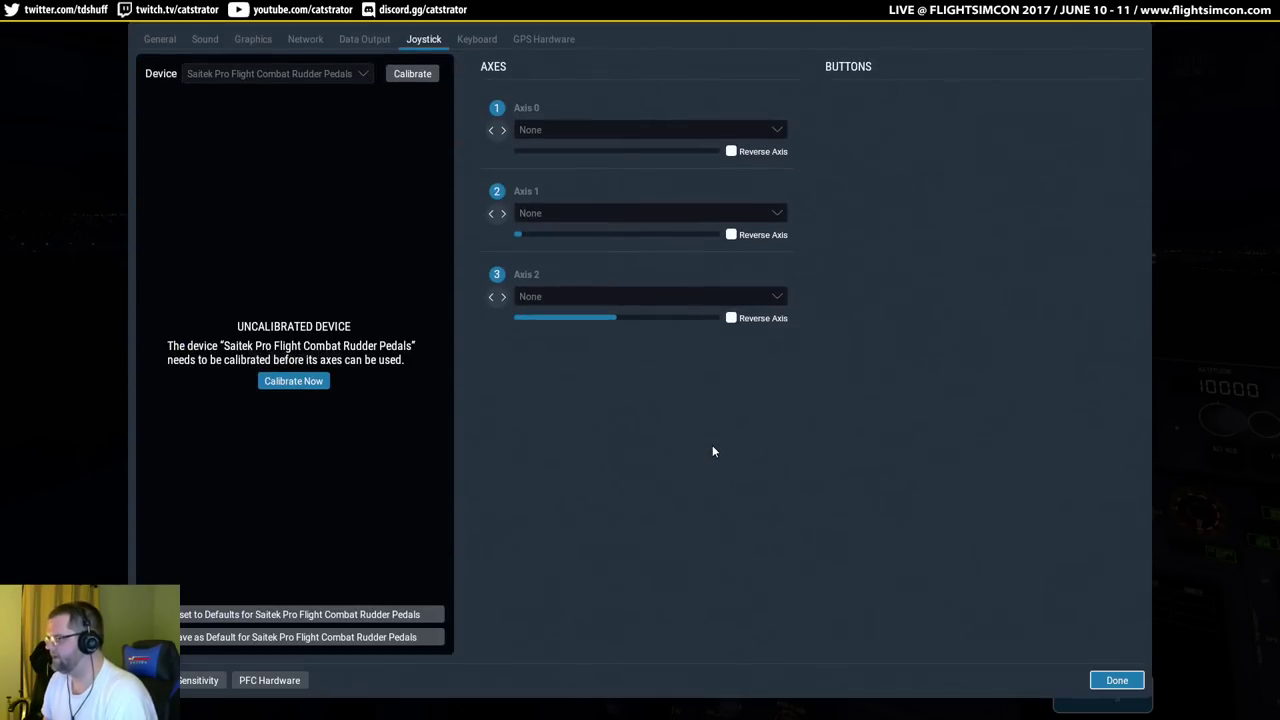
pyautogui.press('Escape')
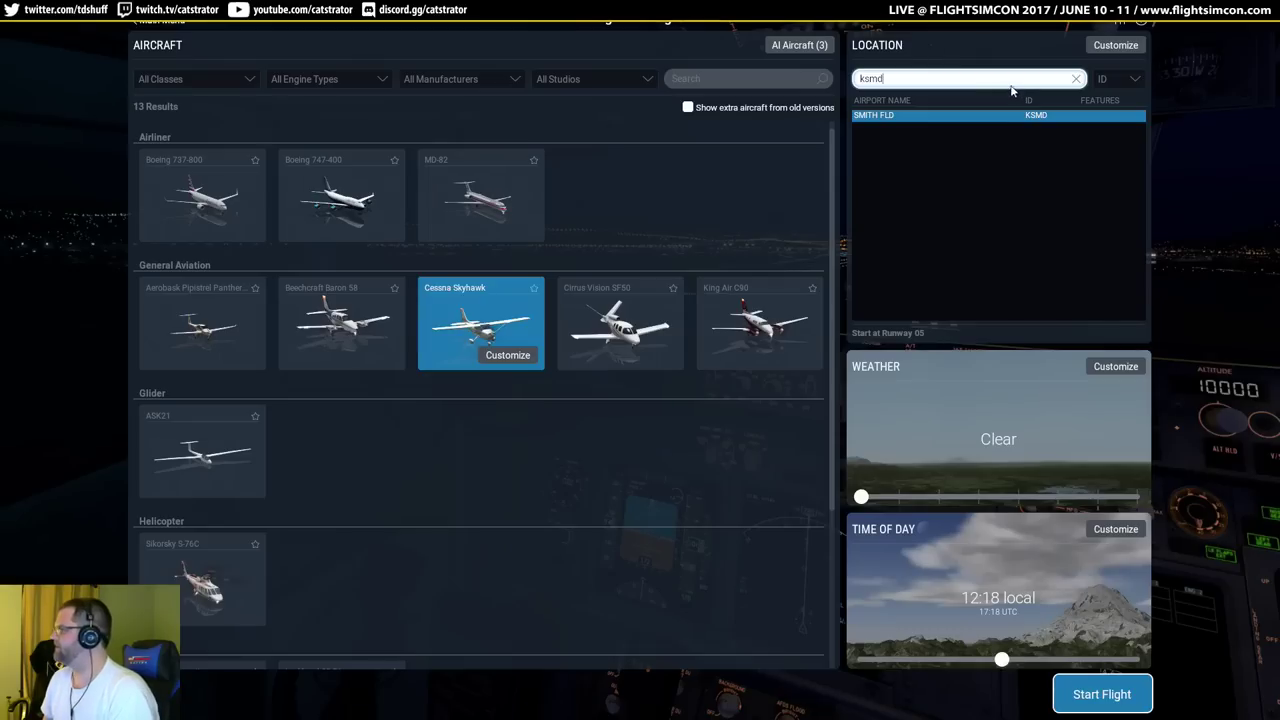
# In the graphics settings, set the main monitor to Windowed Simulator and apply the change.
pyautogui.click(1118, 26)
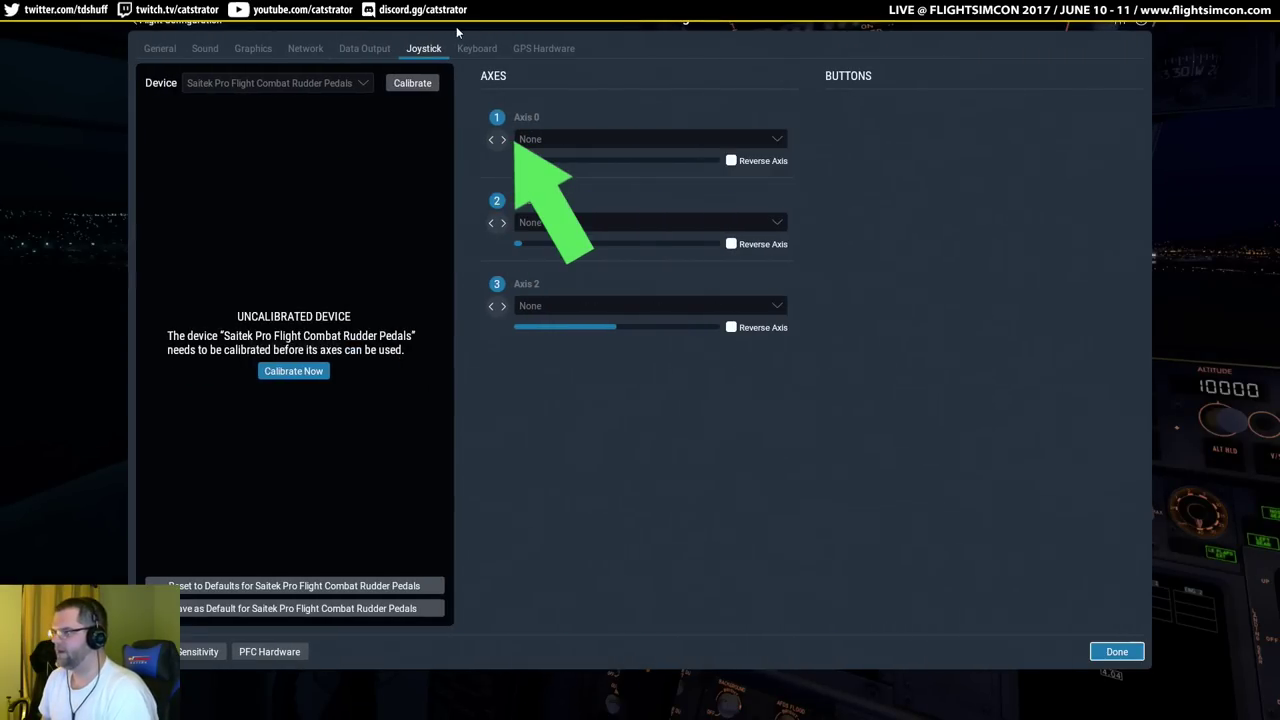
pyautogui.click(253, 50)
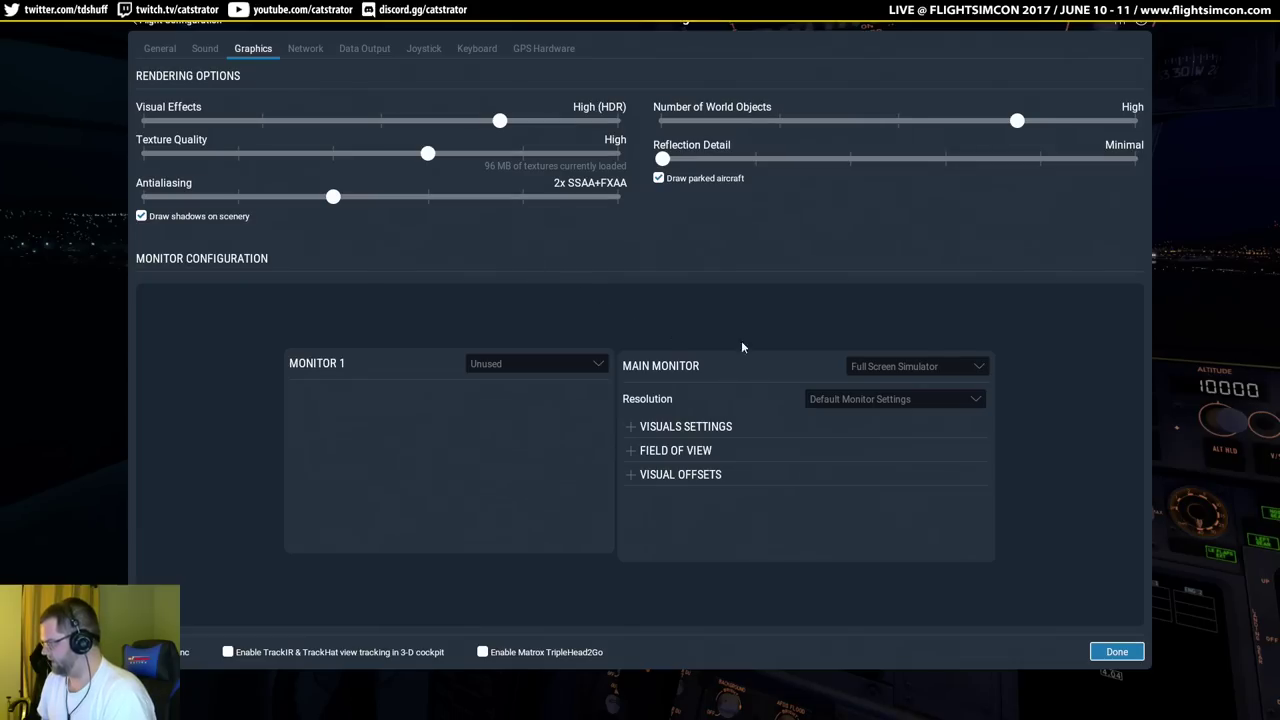
pyautogui.click(958, 366)
pyautogui.click(940, 400)
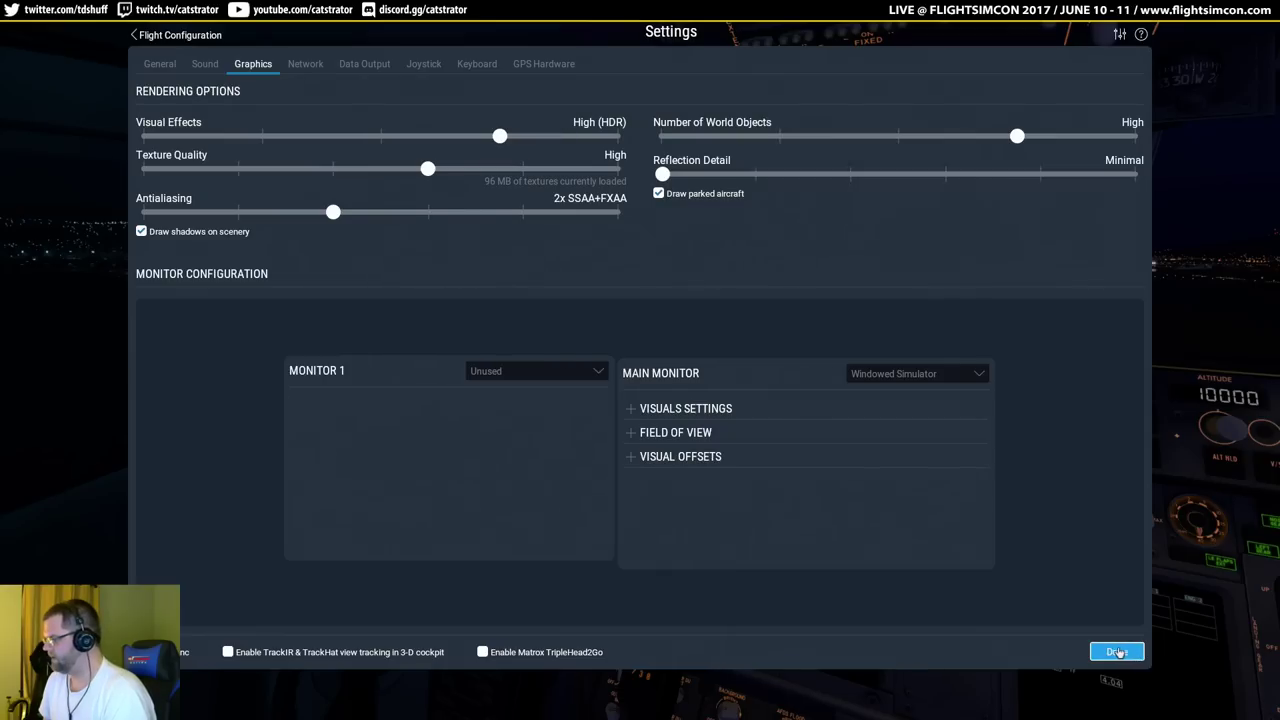
pyautogui.click(1117, 652)
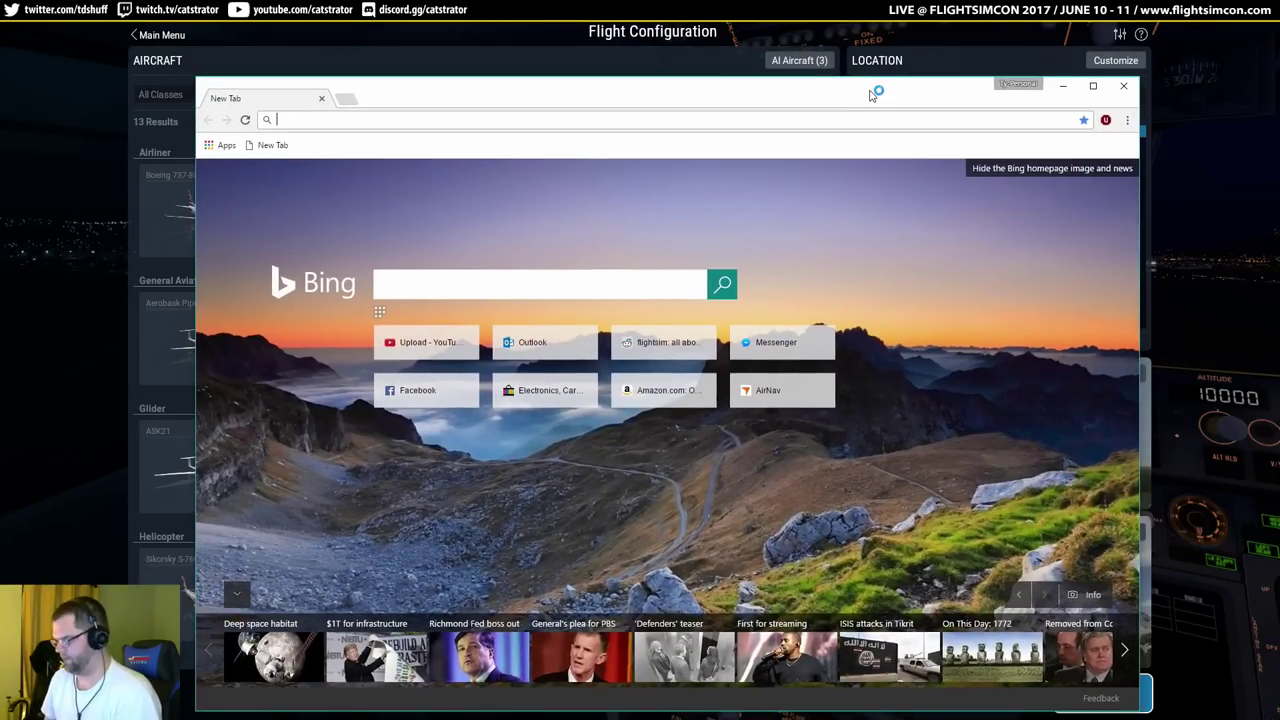
# Switch to the web browser, open imgur.com and sign in to the account.
pyautogui.write('imgur.co')
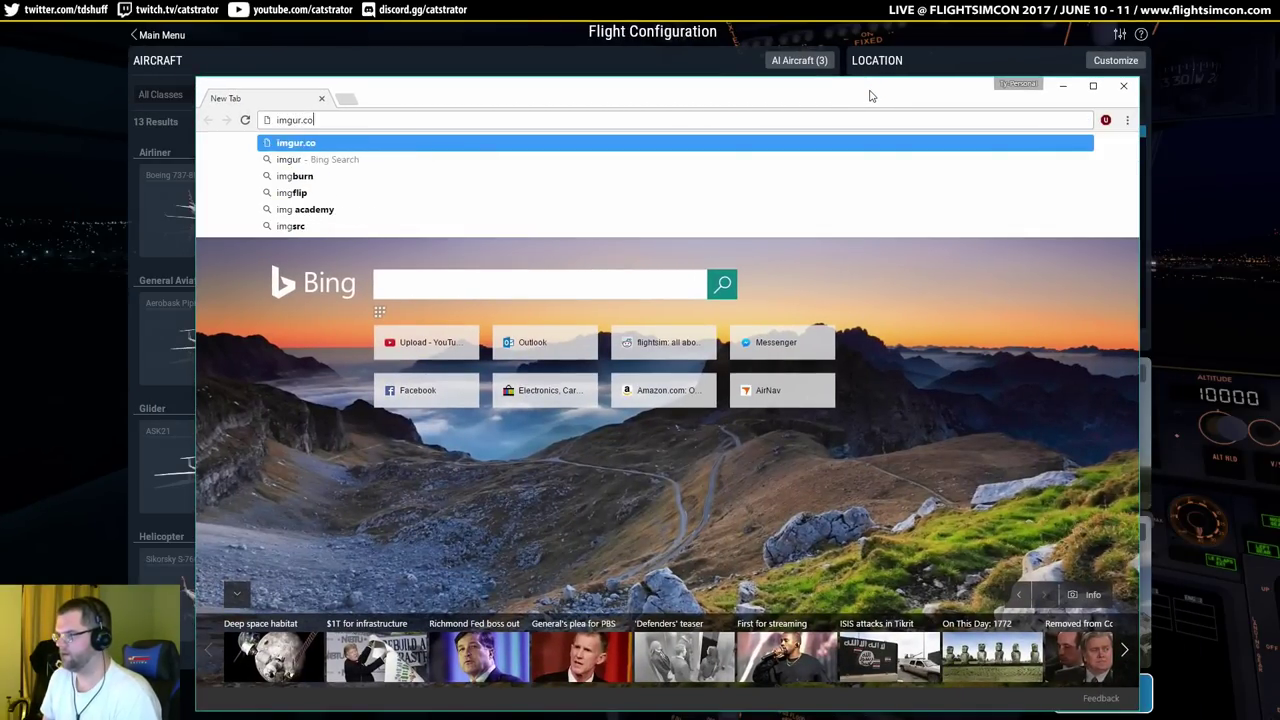
pyautogui.press('Return')
pyautogui.click(942, 148)
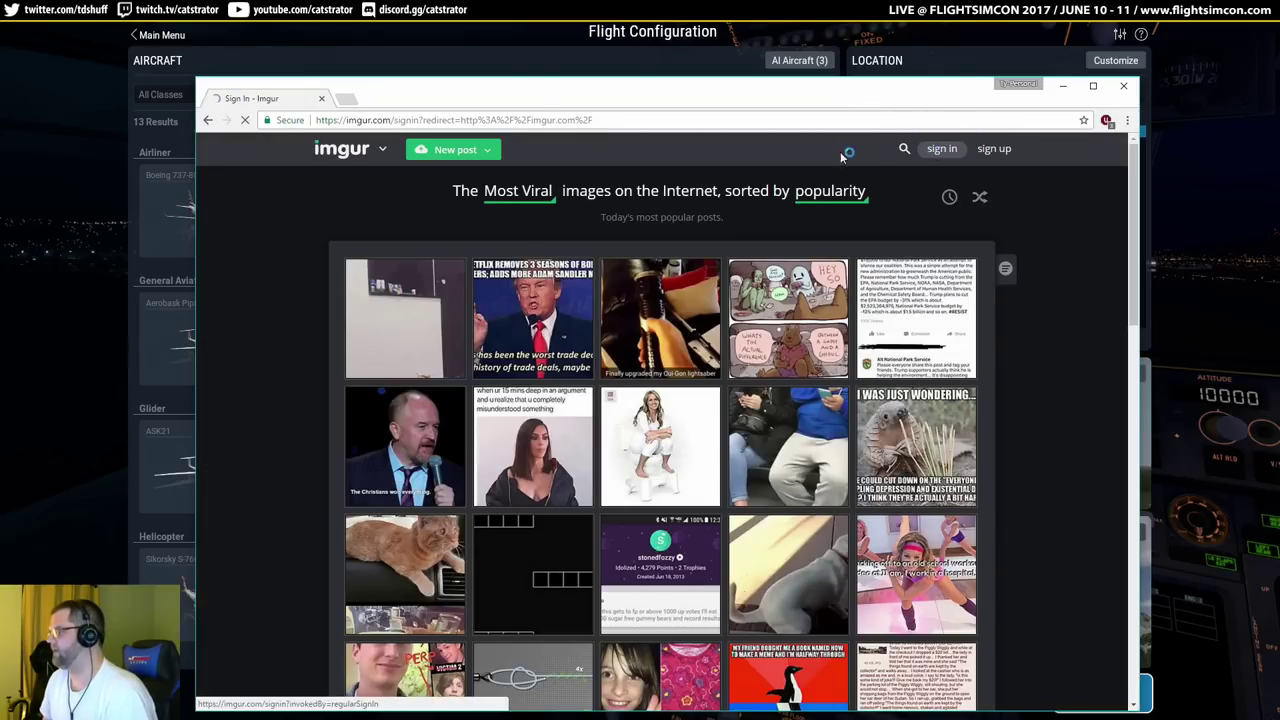
pyautogui.moveTo(786, 110); pyautogui.dragTo(0, 110)
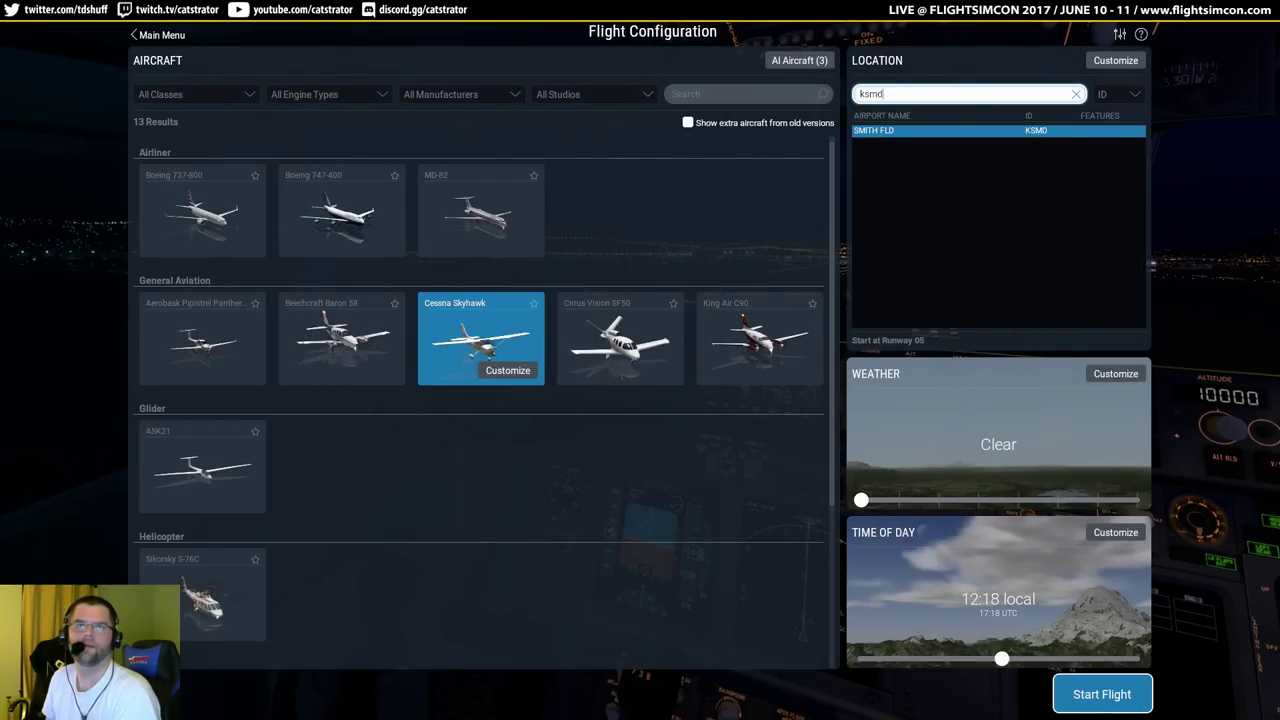
pyautogui.moveTo(0, 30); pyautogui.dragTo(700, 30)
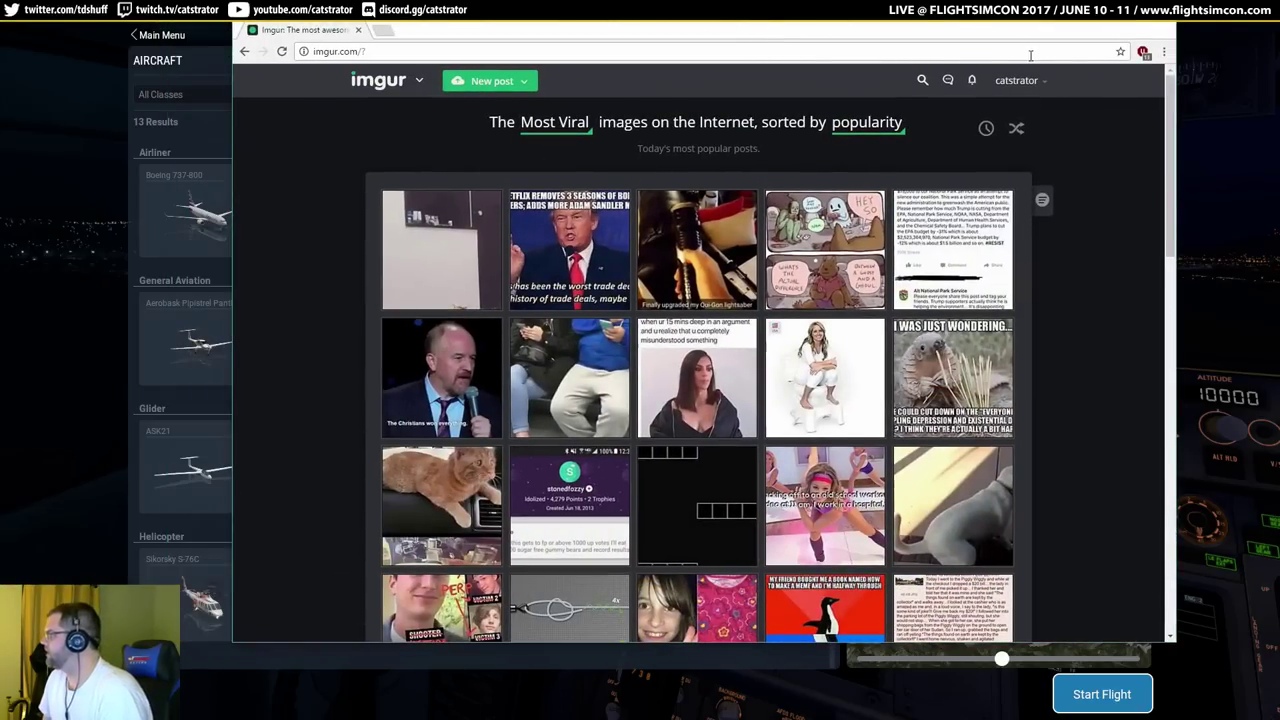
# Open the account's uploaded images and bring up the Controls image showing the throttle, joystick and rudder pedals.
pyautogui.moveTo(1016, 80)
pyautogui.click(978, 109)
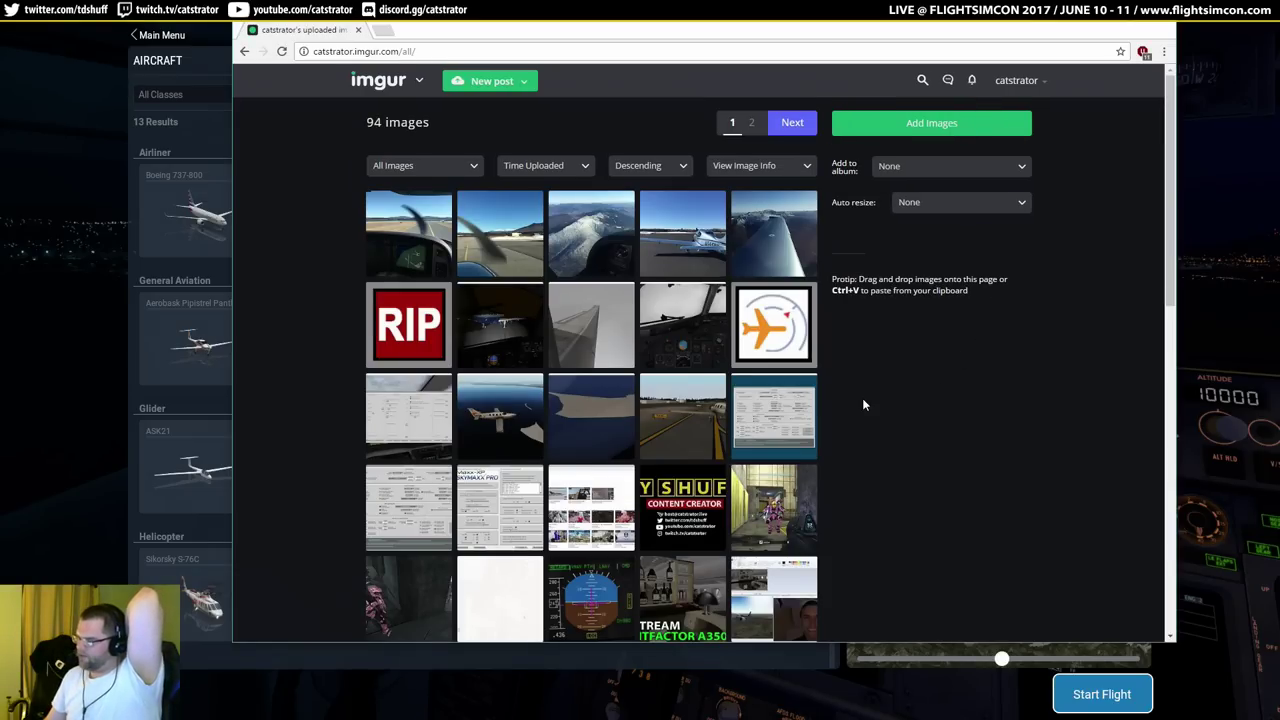
pyautogui.scroll(-2, 874, 408)
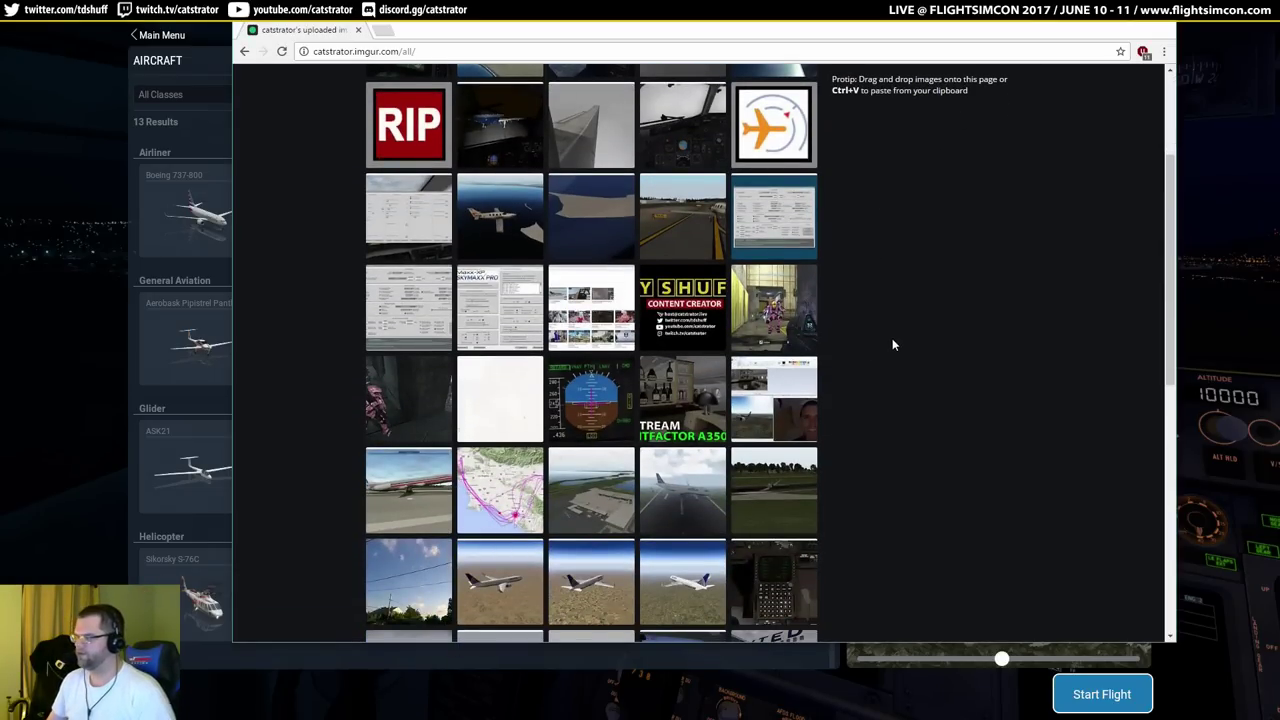
pyautogui.click(402, 405)
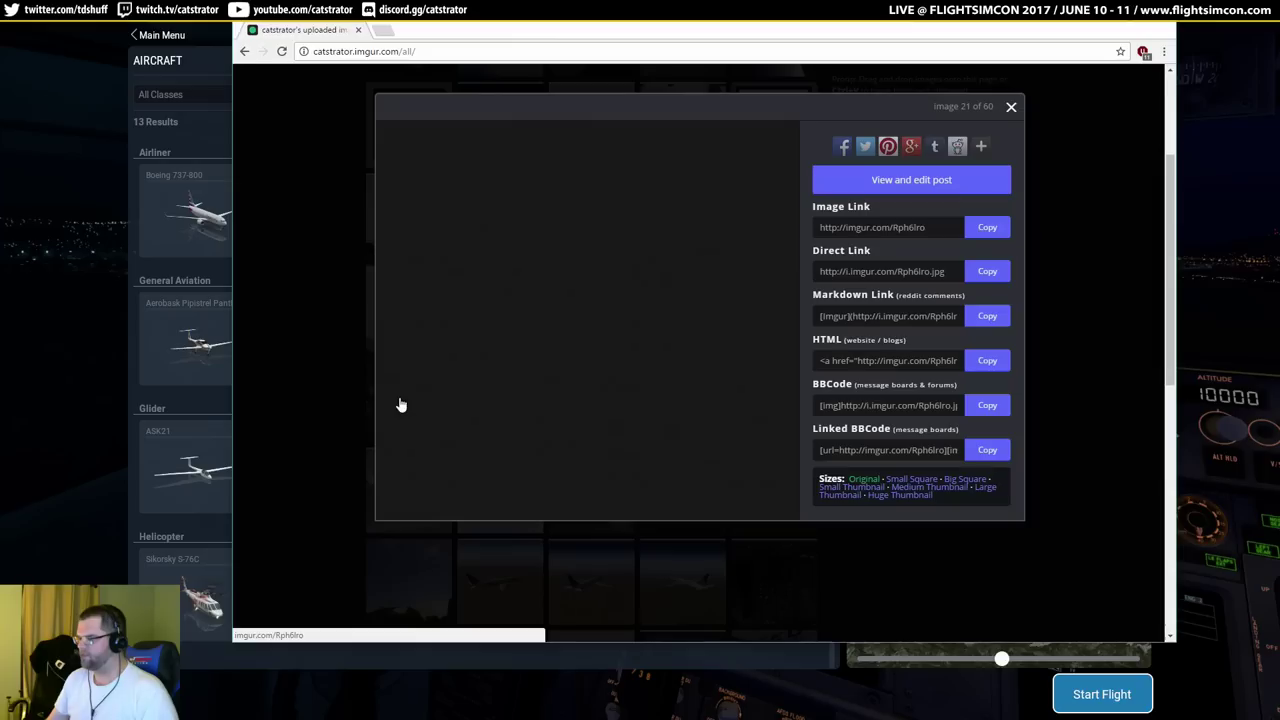
pyautogui.click(890, 630)
pyautogui.scroll(-5, 957, 289)
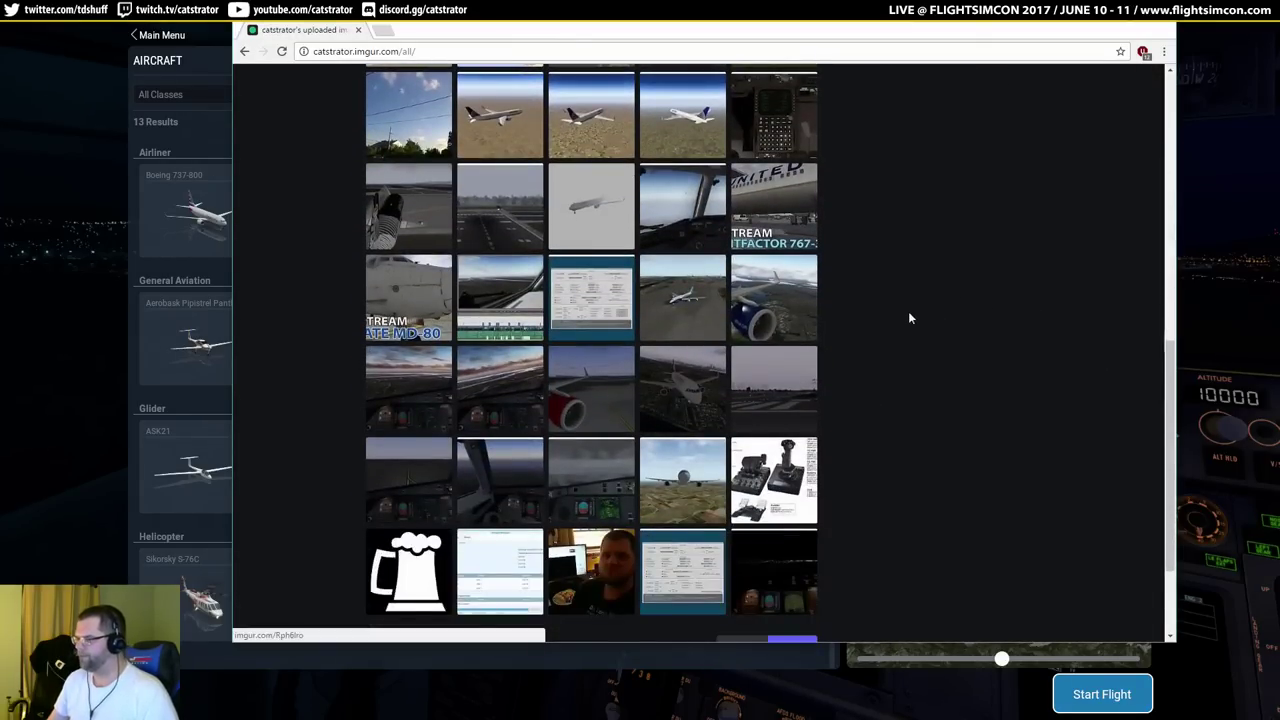
pyautogui.scroll(-1, 856, 315)
pyautogui.click(774, 414)
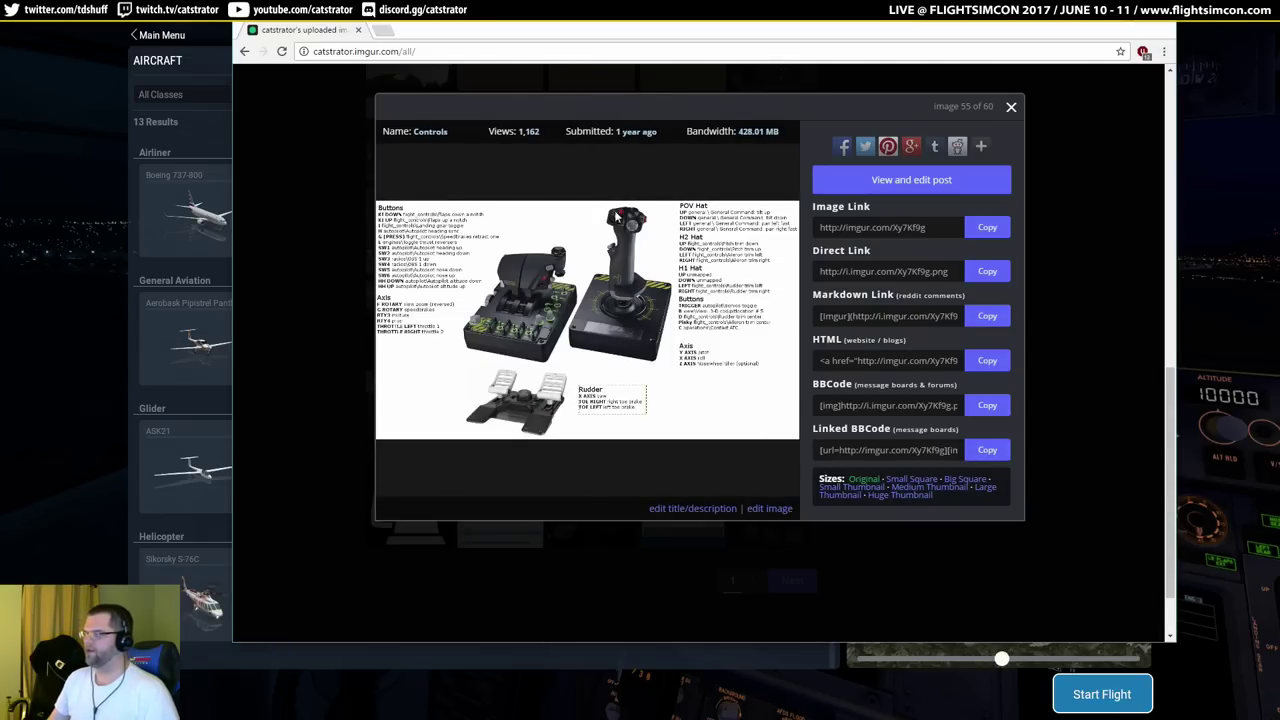
# Copy the Controls image's link and load its post page at imgur.com/Xy7Kf9g.
pyautogui.click(890, 227)
pyautogui.hotkey('ctrl', 'c')
pyautogui.click(544, 50)
pyautogui.hotkey('ctrl', 'v')
pyautogui.press('Return')
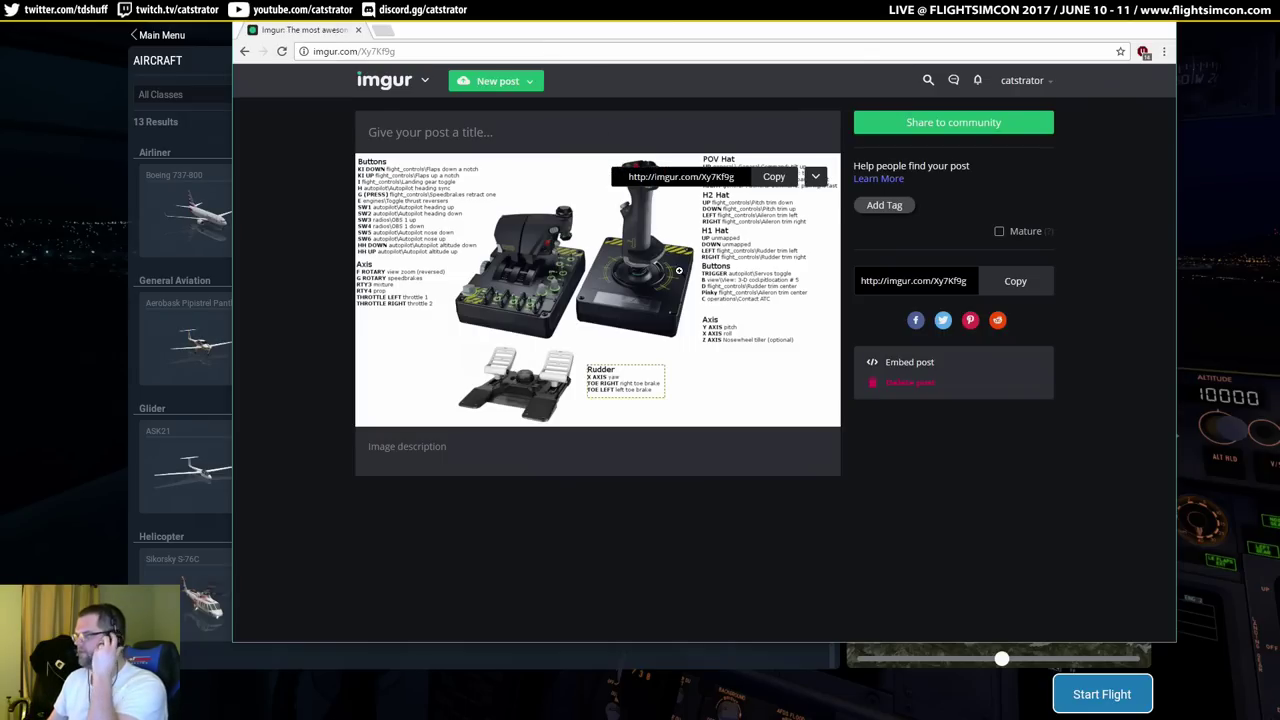
pyautogui.click(679, 271)
pyautogui.click(1014, 227)
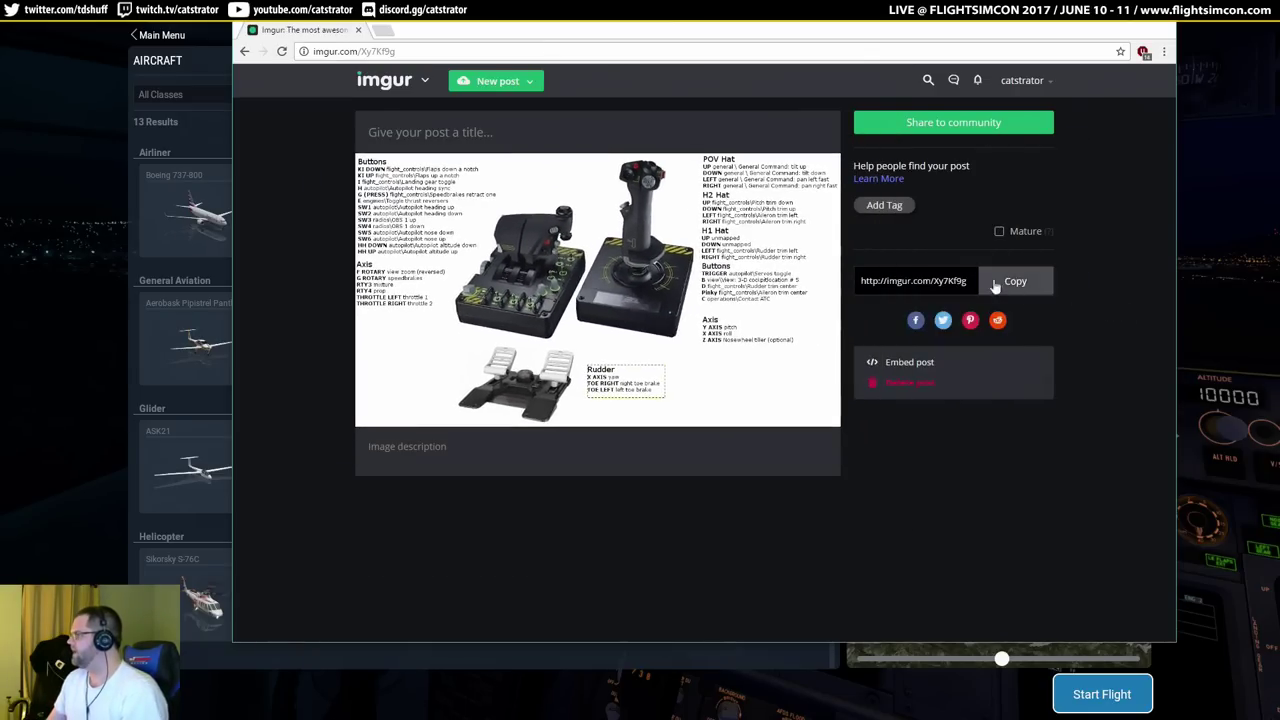
# Load the controls diagram on its own from its image address i.imgur.com/Xy7Kf9g.png and switch back to X-Plane.
pyautogui.click(600, 276)
pyautogui.rightClick(602, 275)
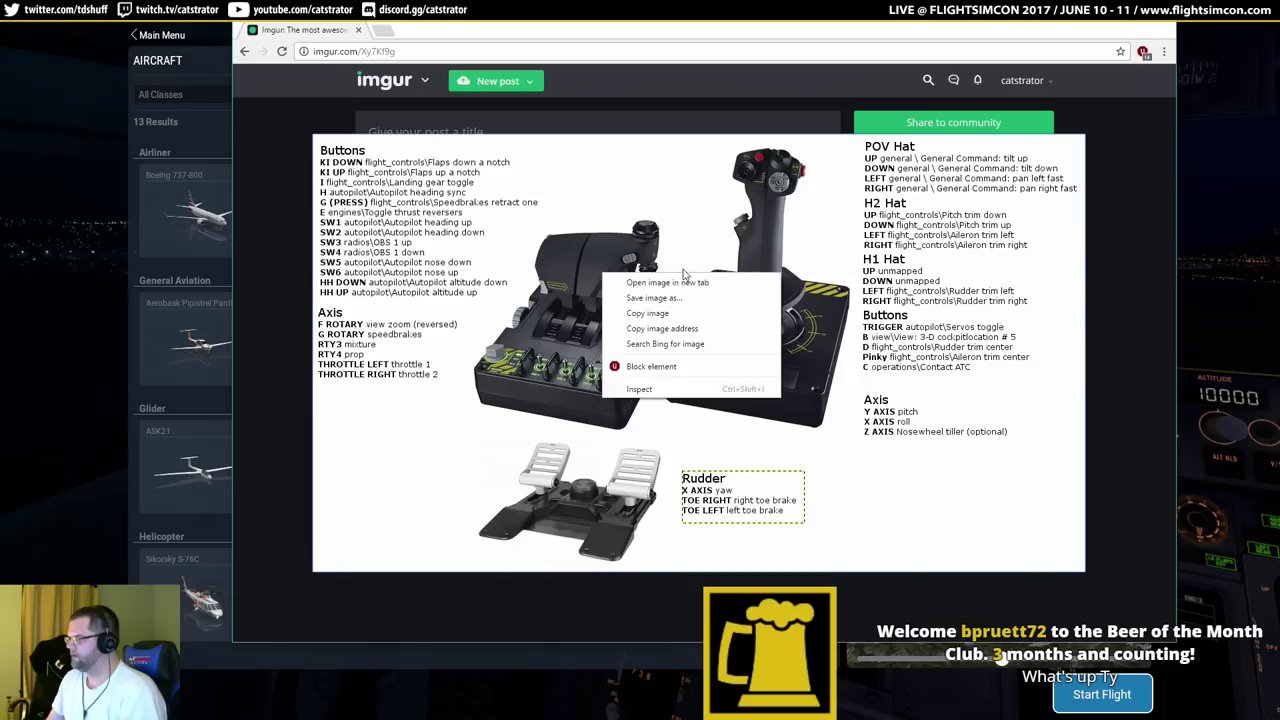
pyautogui.click(697, 330)
pyautogui.press('Escape')
pyautogui.click(380, 51)
pyautogui.hotkey('ctrl', 'v')
pyautogui.press('Return')
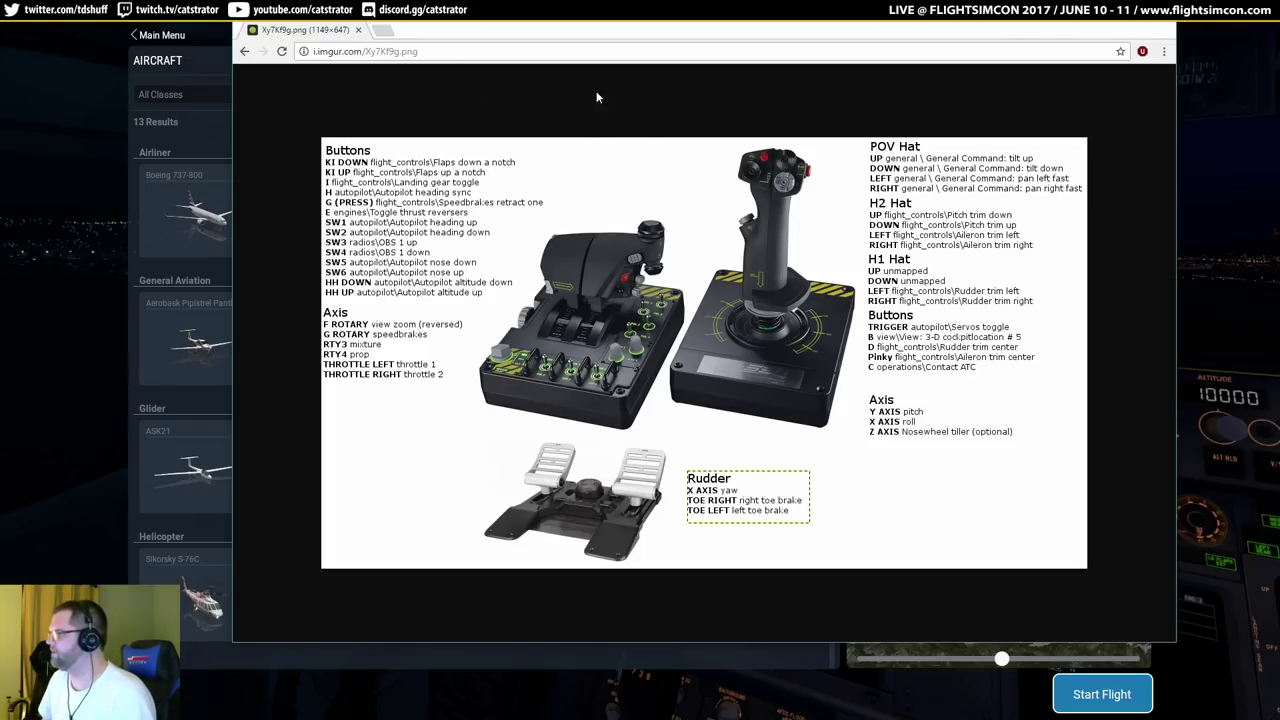
pyautogui.hotkey('alt', 'Tab')
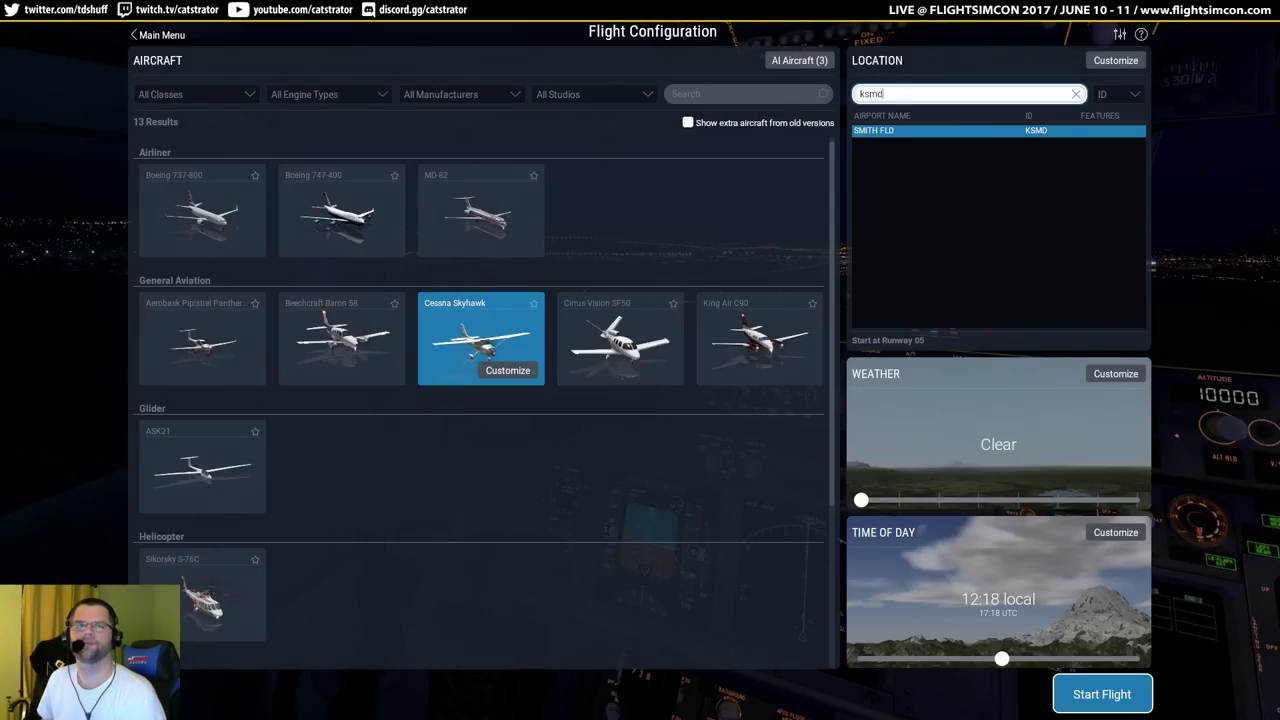
# Consult the controls diagram in the browser, switch back to X-Plane and open the joystick settings for the Saitek Pro Flight Combat Rudder Pedals.
pyautogui.hotkey('alt', 'Tab')
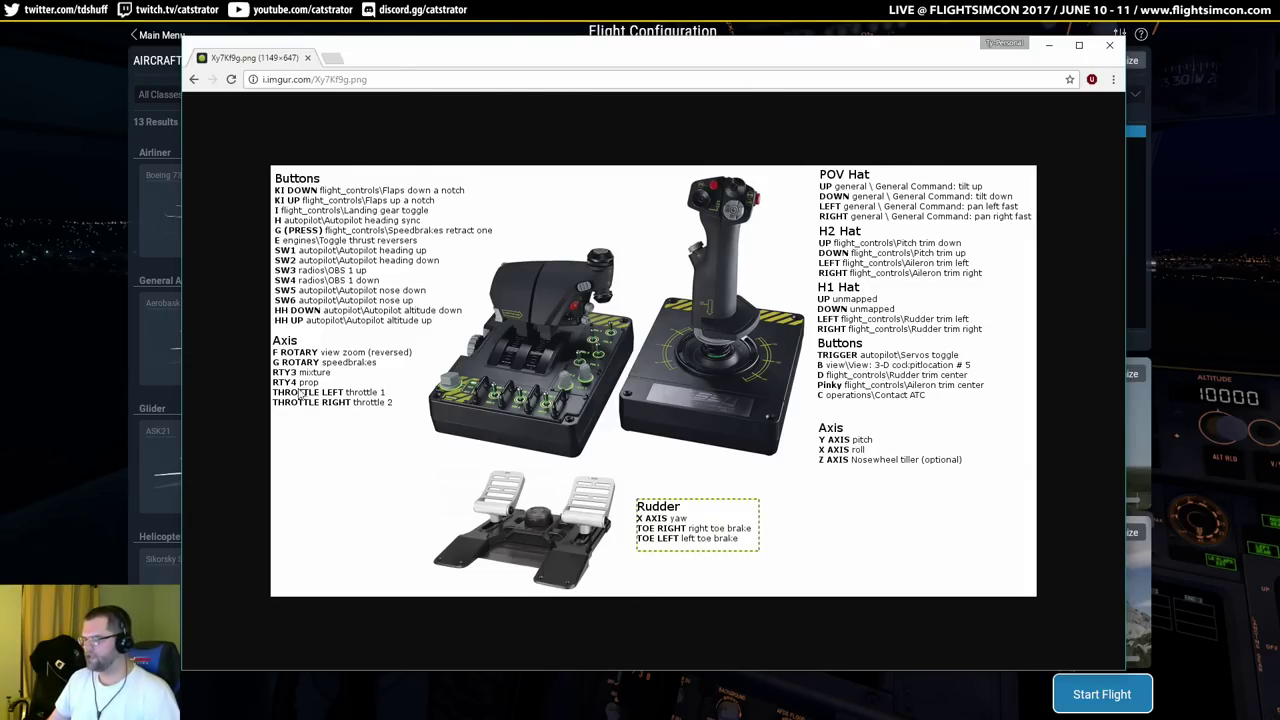
pyautogui.hotkey('alt', 'Tab')
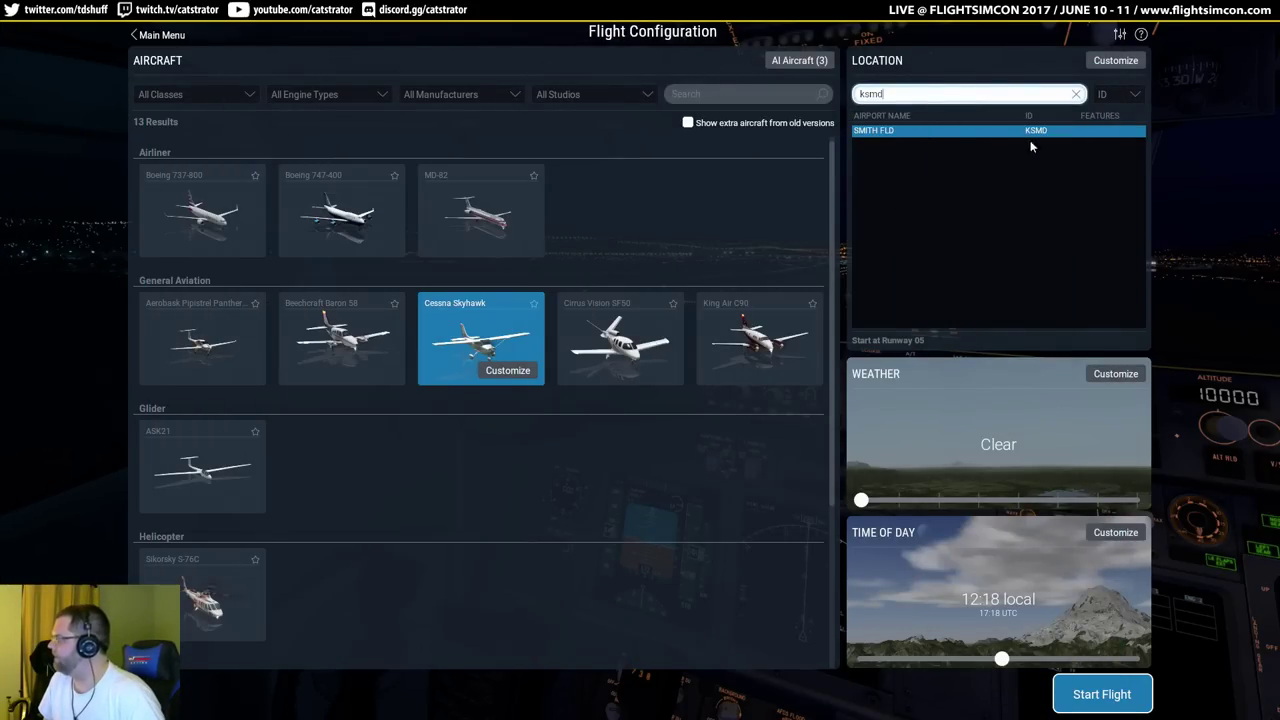
pyautogui.click(1121, 34)
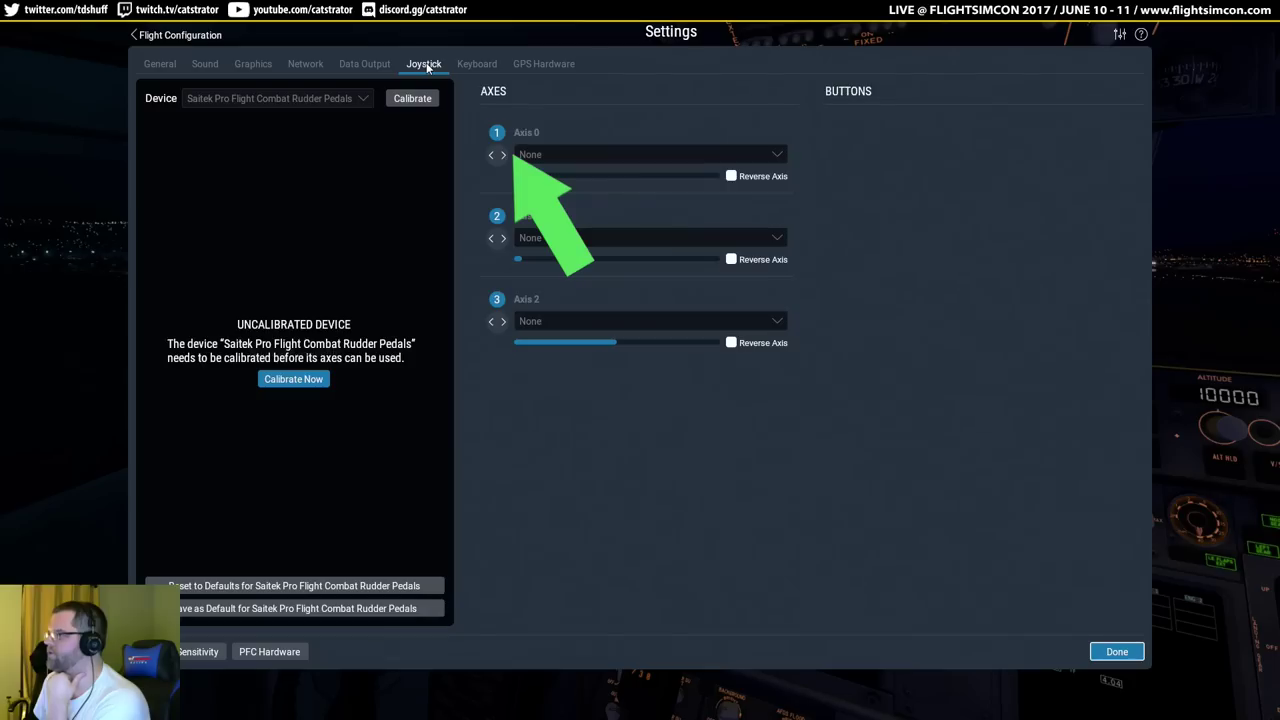
pyautogui.click(424, 63)
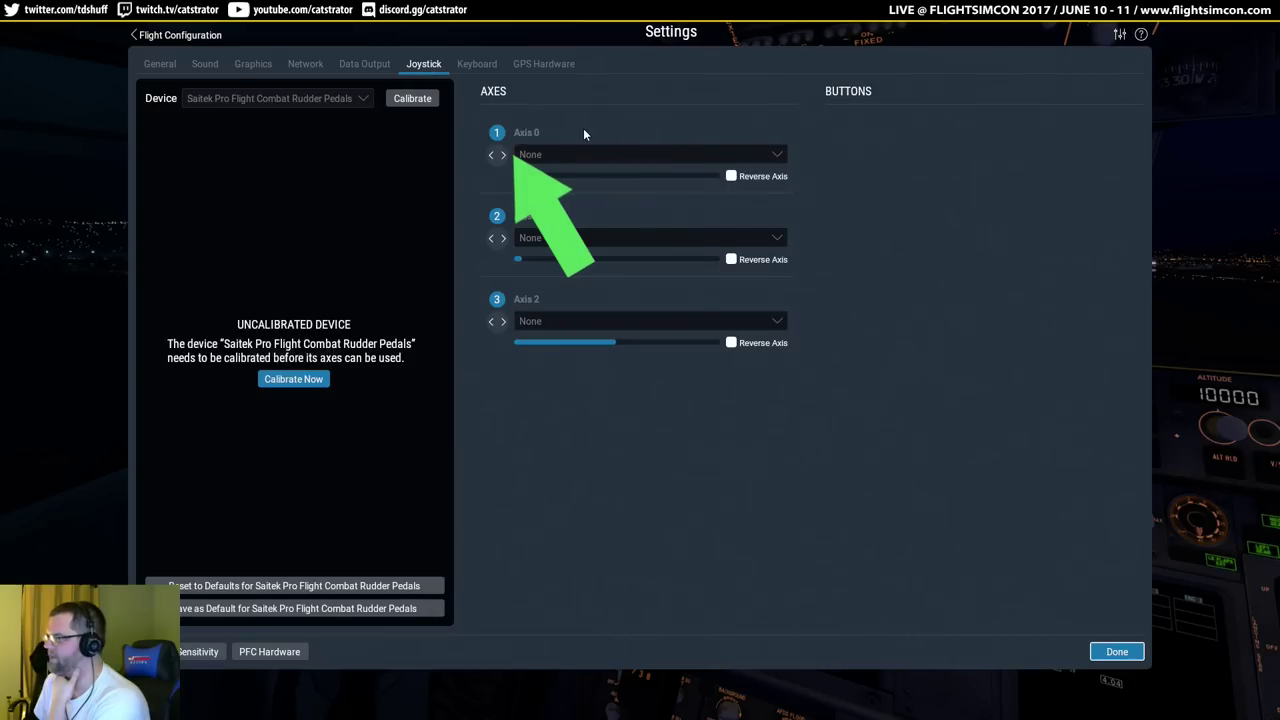
pyautogui.click(258, 97)
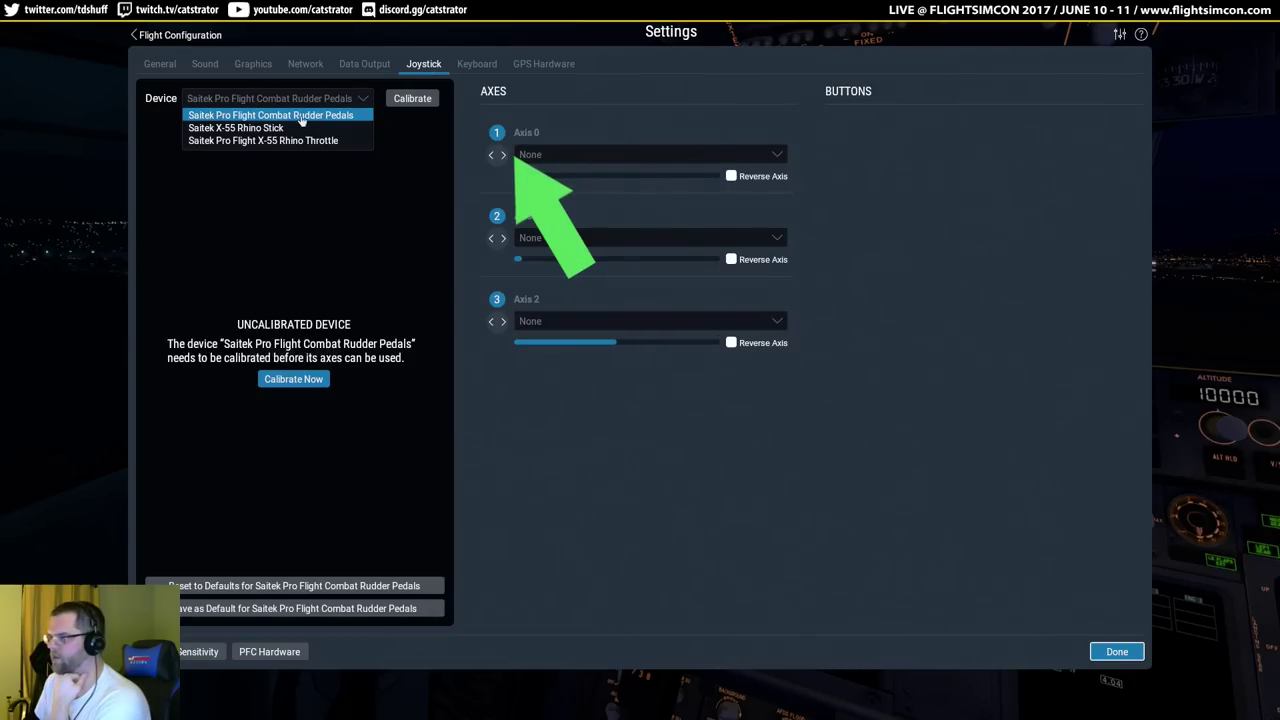
pyautogui.click(301, 118)
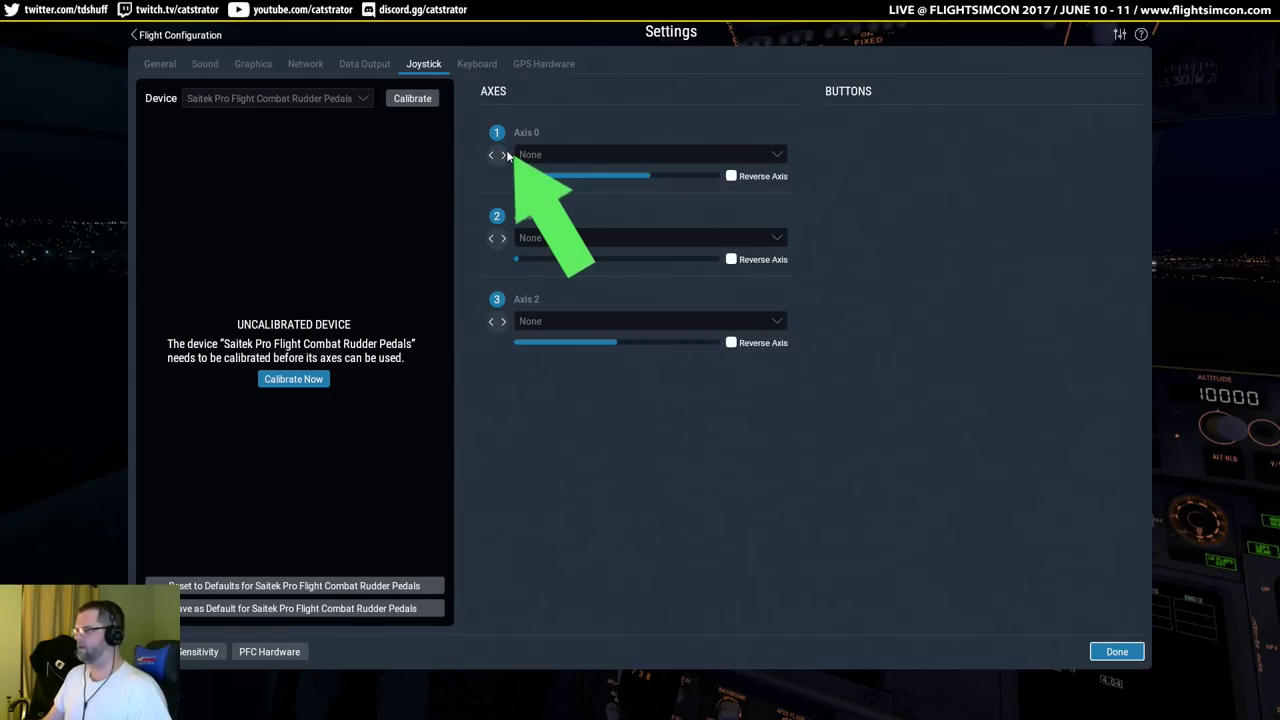
# Assign the rudder pedals' Axis 0 to Right toe brake, Axis 1 to Left toe brake and Axis 2 to Yaw, and accept the settings.
pyautogui.click(604, 156)
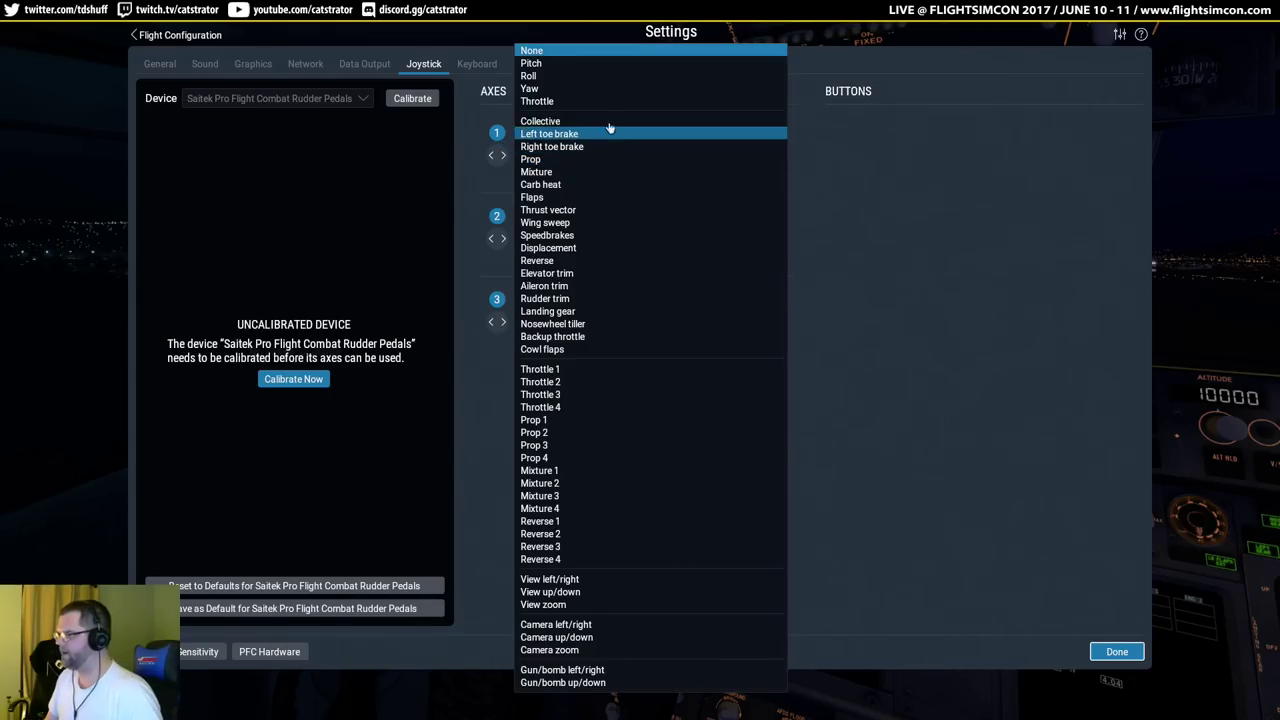
pyautogui.click(609, 148)
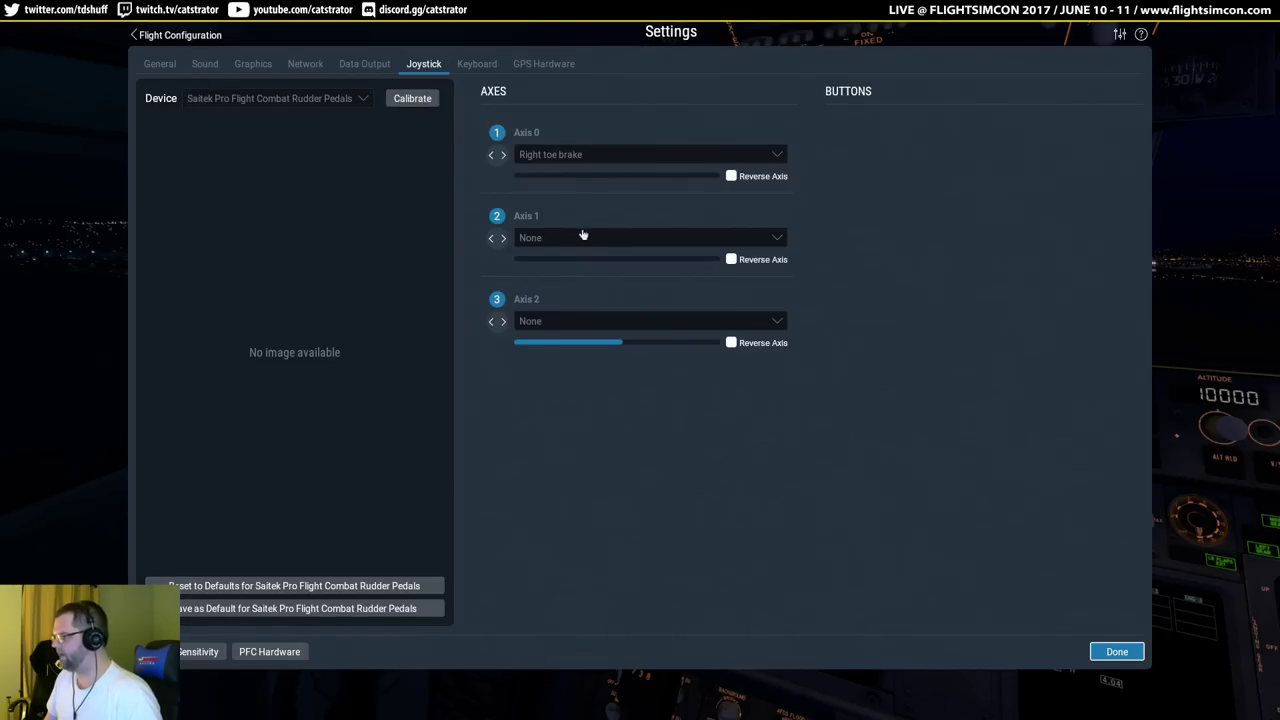
pyautogui.click(584, 237)
pyautogui.click(585, 134)
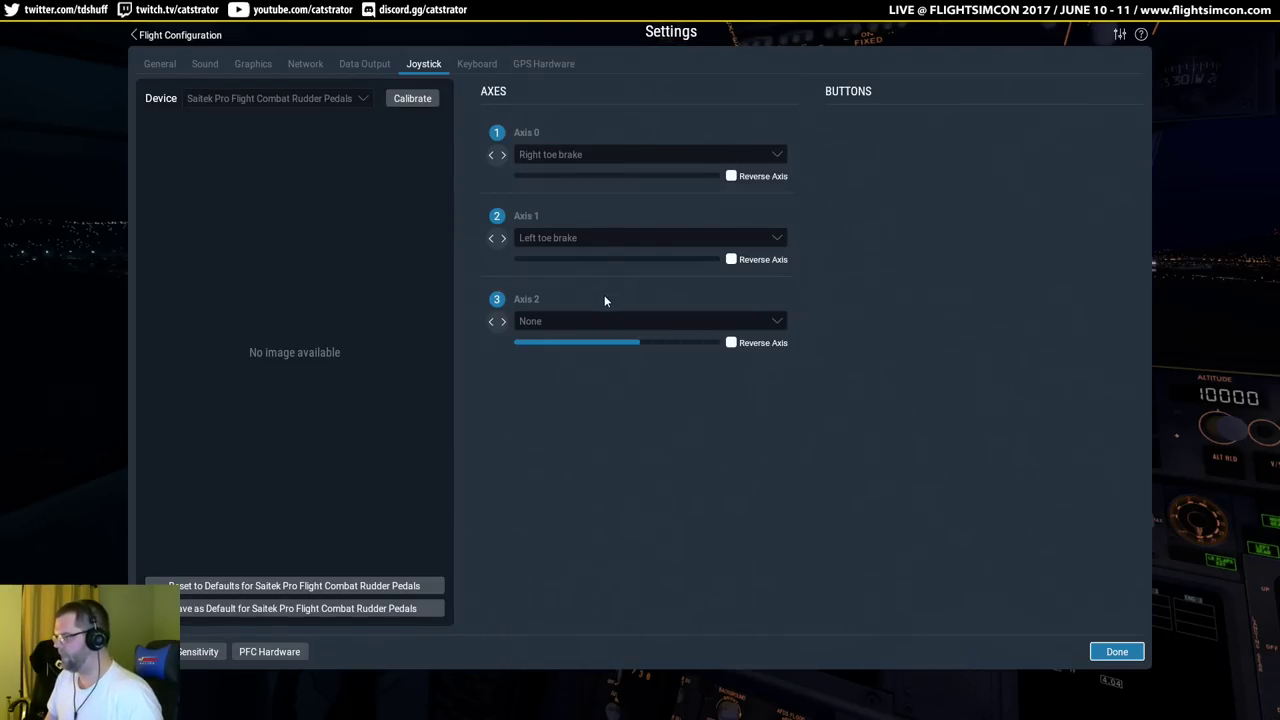
pyautogui.click(604, 317)
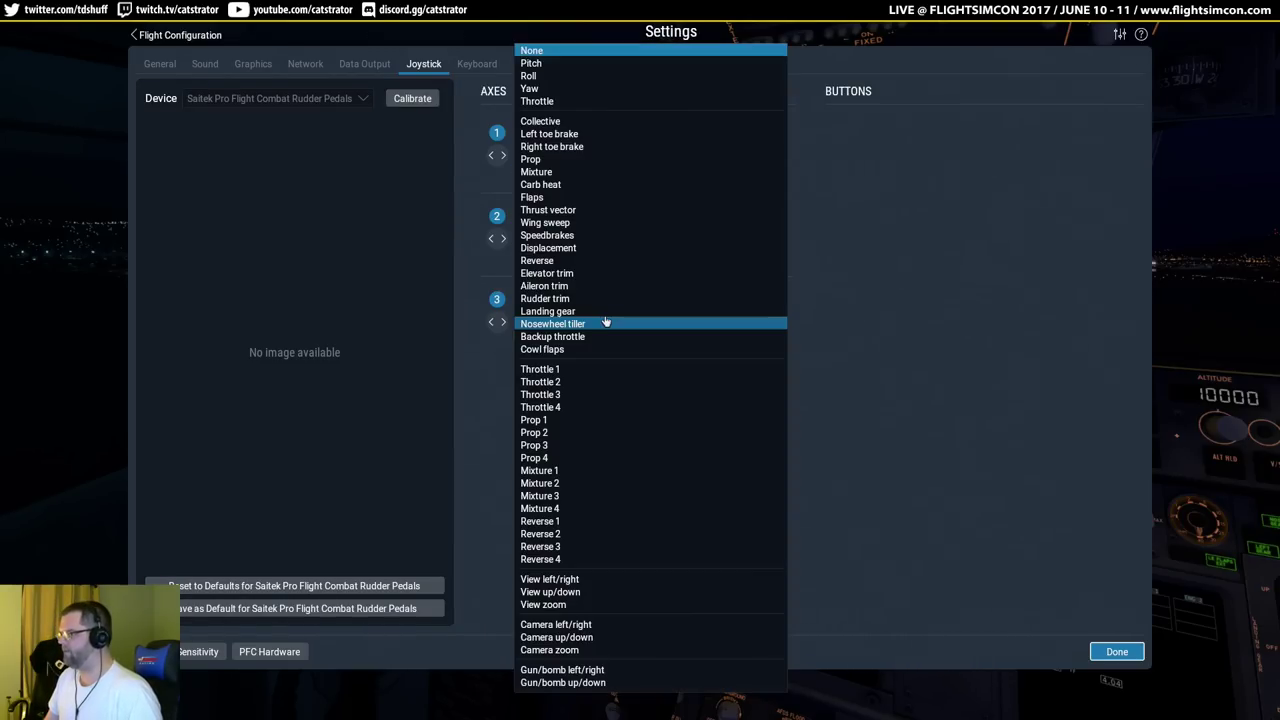
pyautogui.click(592, 87)
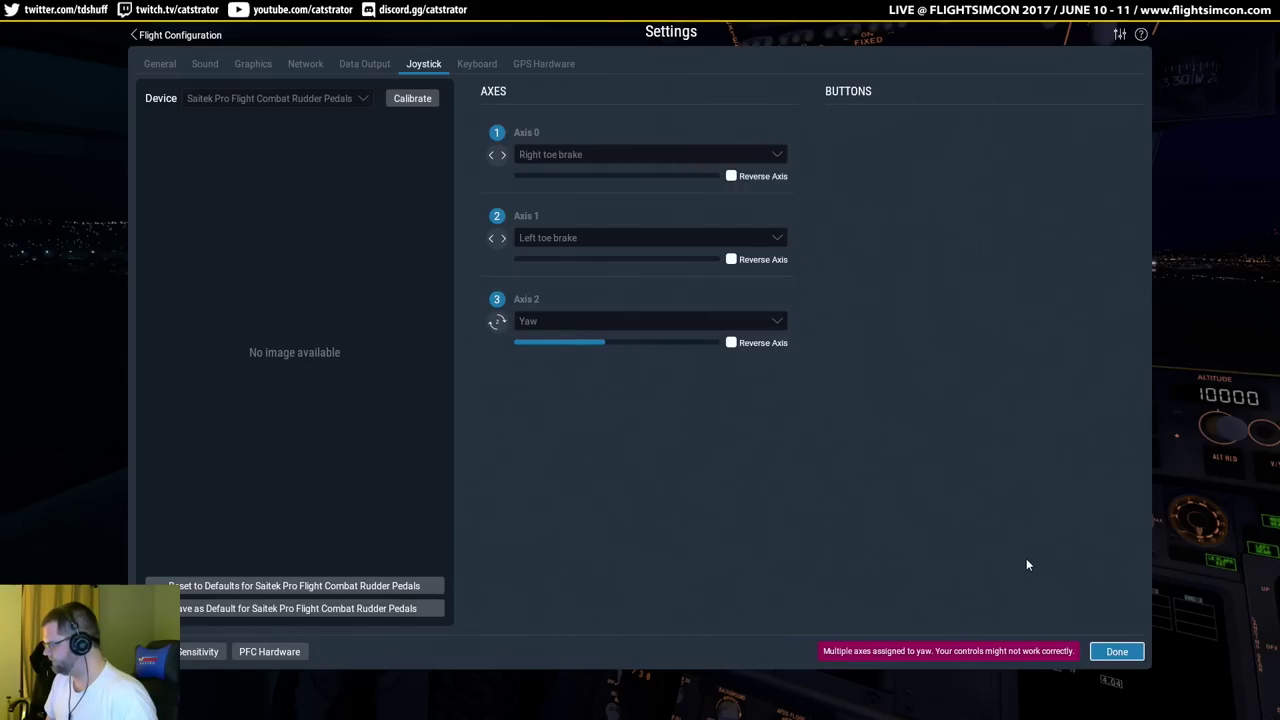
pyautogui.click(1117, 651)
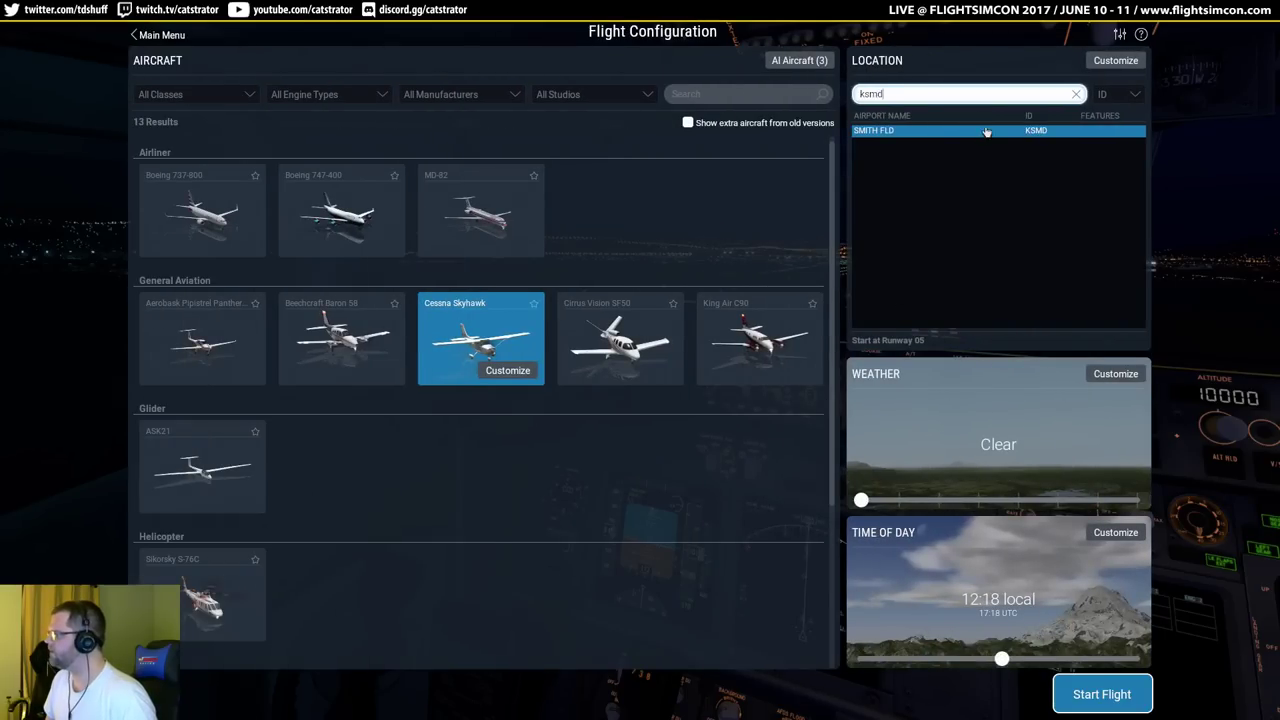
# Reopen the joystick settings, select the Saitek X-55 Rhino Stick and calibrate its axes and center position.
pyautogui.click(1120, 34)
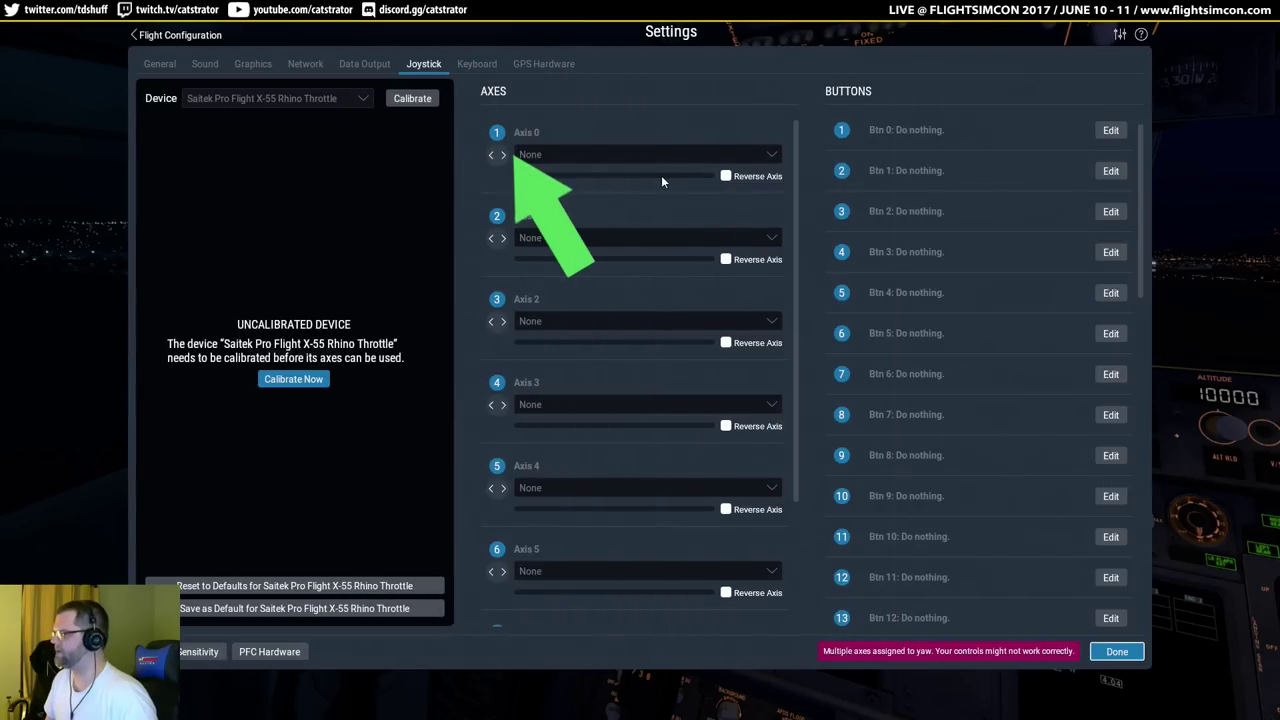
pyautogui.click(267, 100)
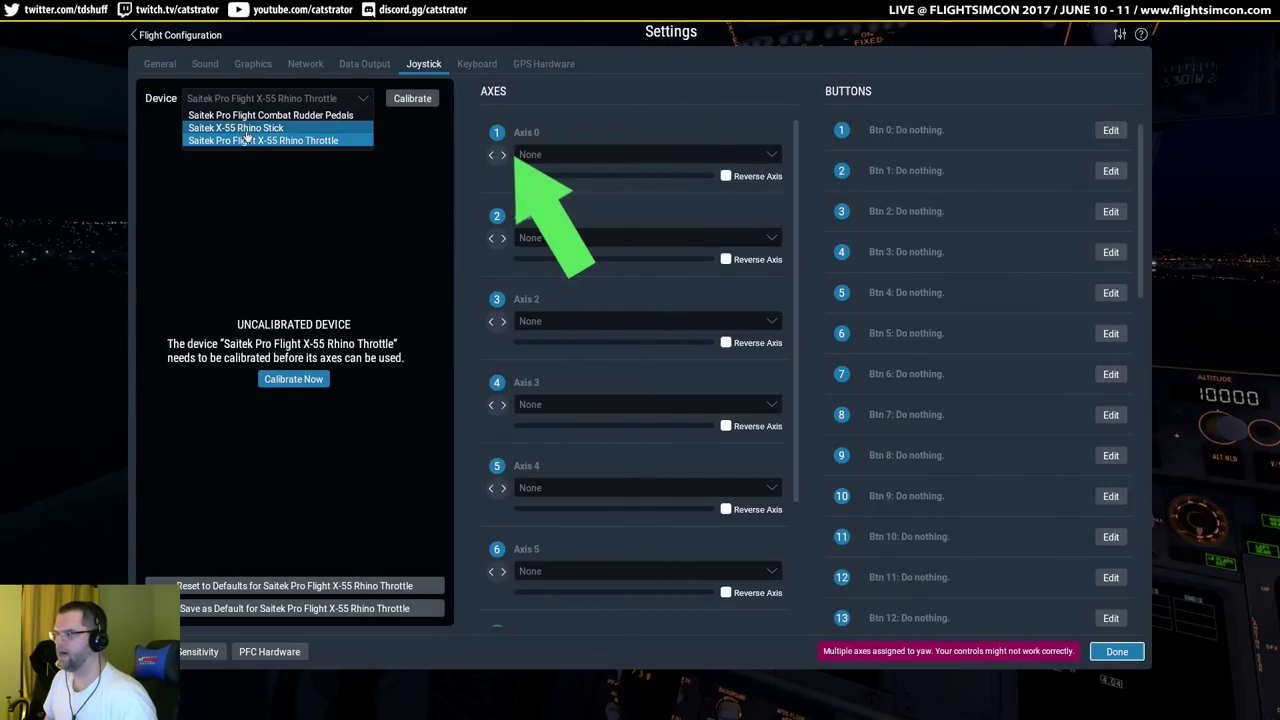
pyautogui.click(250, 129)
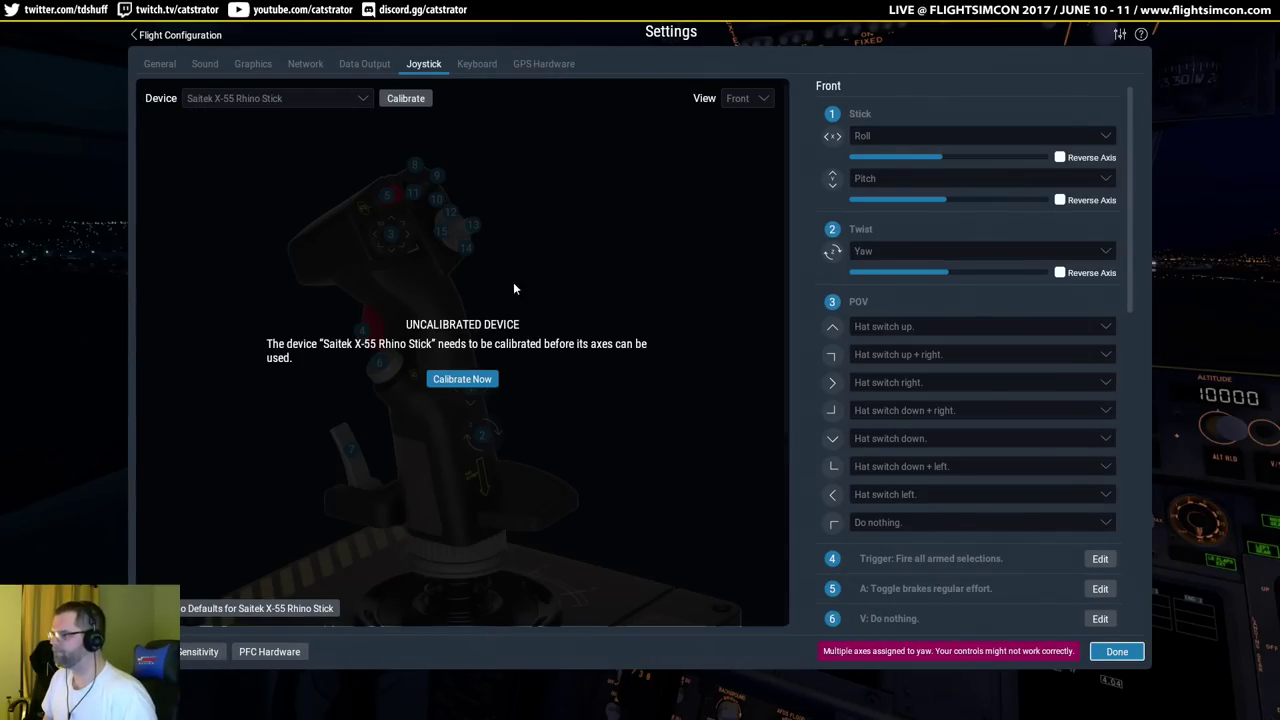
pyautogui.click(468, 382)
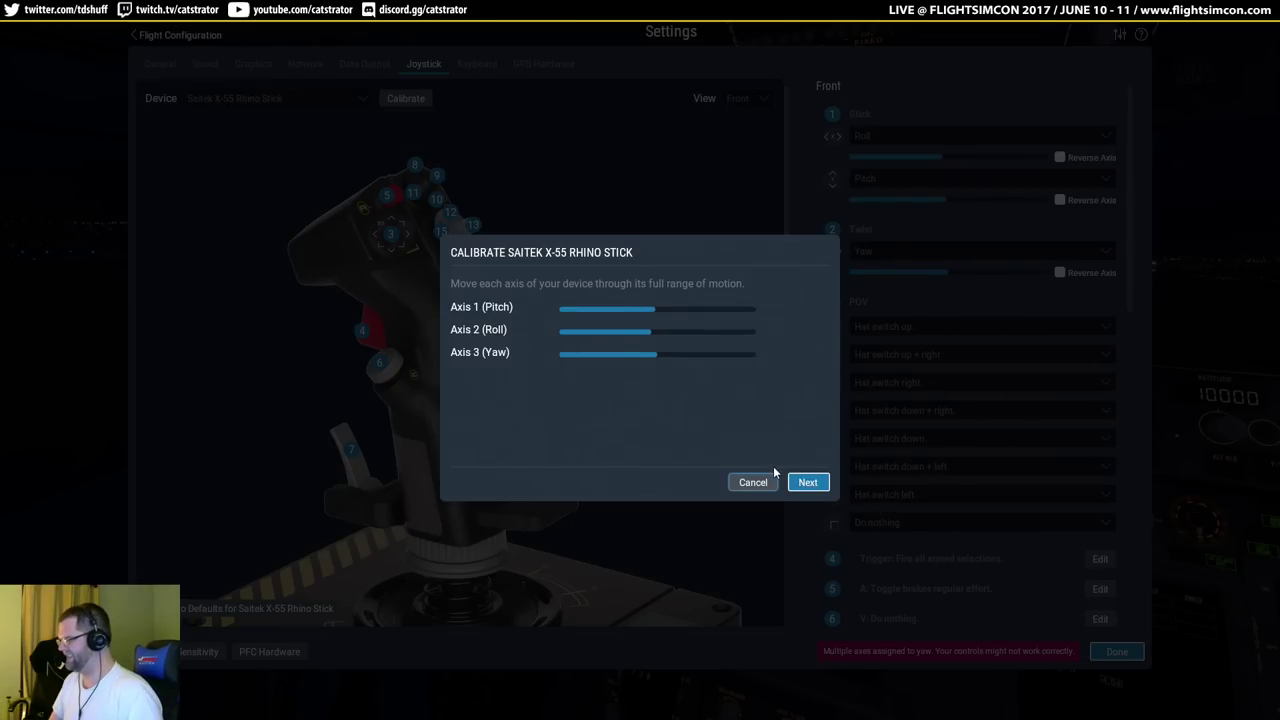
pyautogui.click(812, 484)
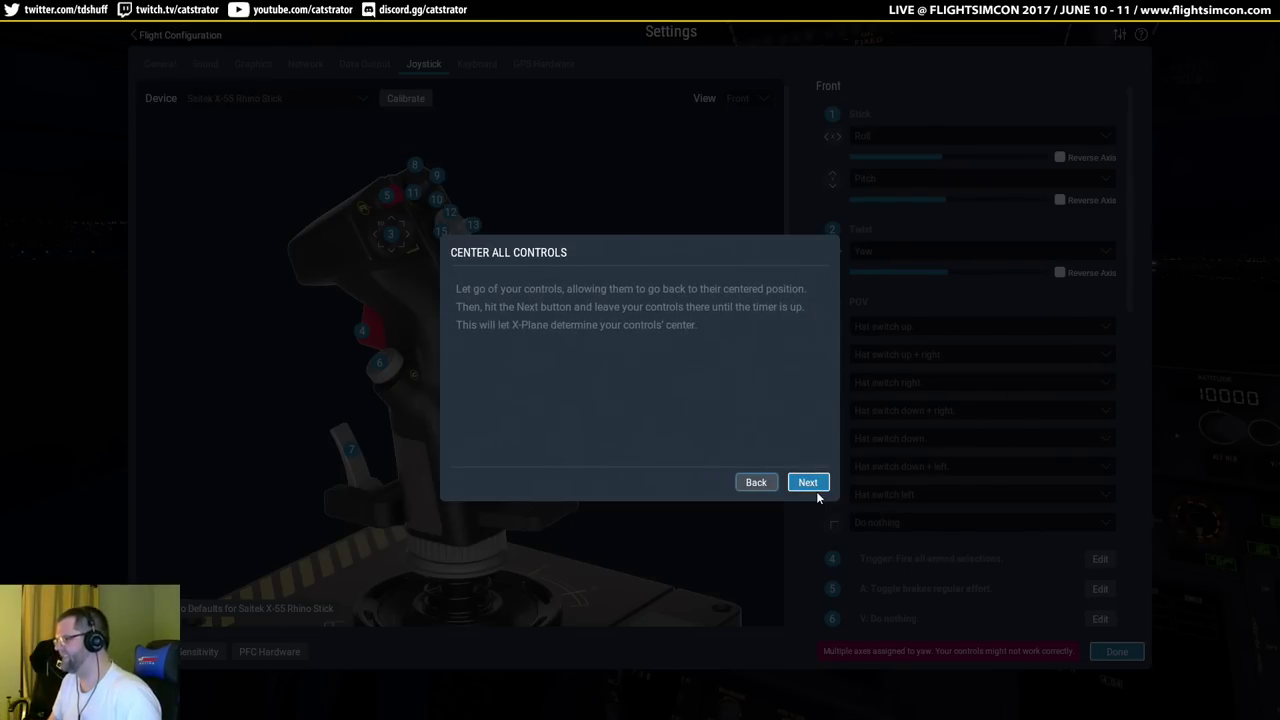
pyautogui.click(812, 484)
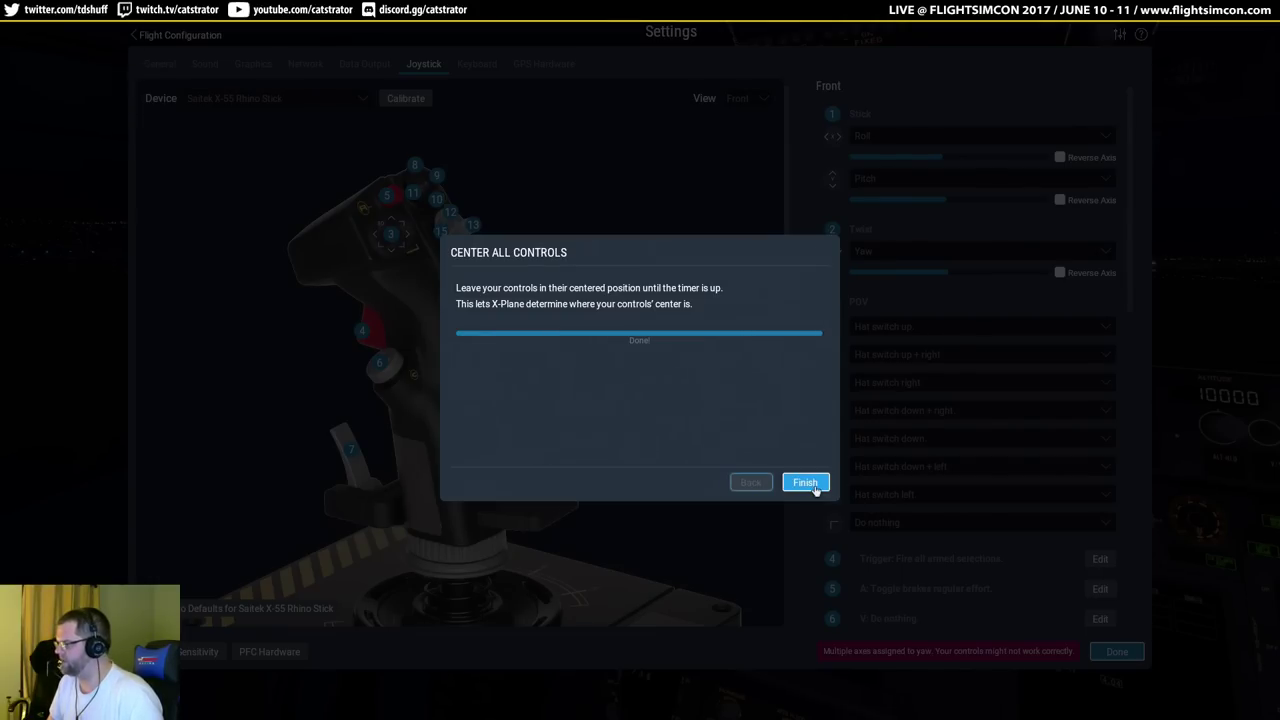
pyautogui.click(806, 483)
# Set the pitch, roll and yaw stability augmentation to 0% in the control sensitivity settings.
pyautogui.click(205, 652)
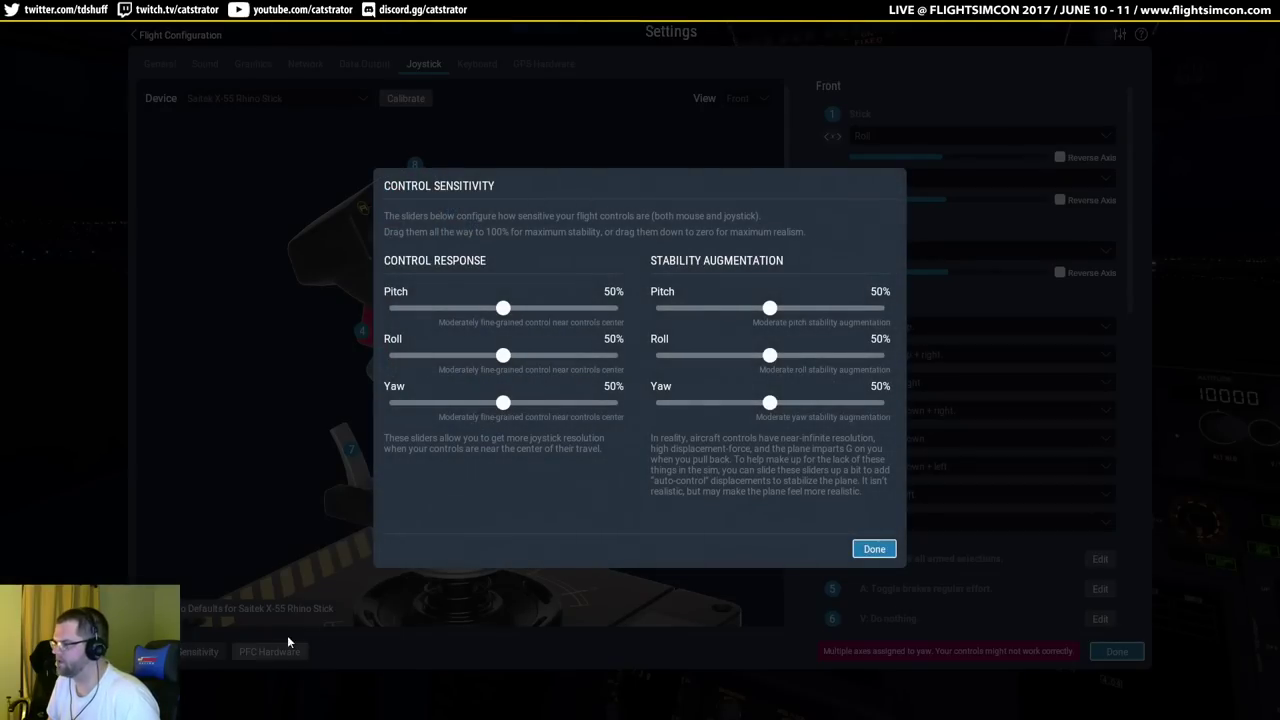
pyautogui.moveTo(769, 308); pyautogui.dragTo(645, 309)
pyautogui.moveTo(769, 355); pyautogui.dragTo(586, 359)
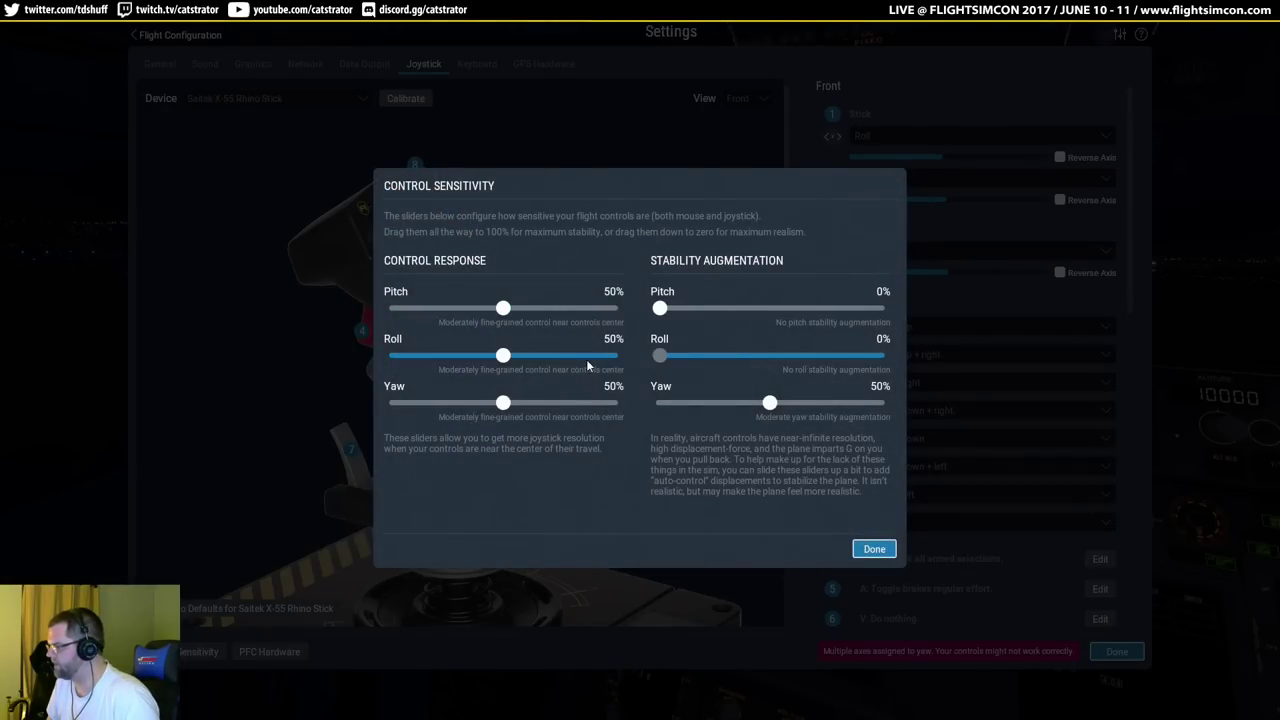
pyautogui.moveTo(770, 403); pyautogui.dragTo(640, 404)
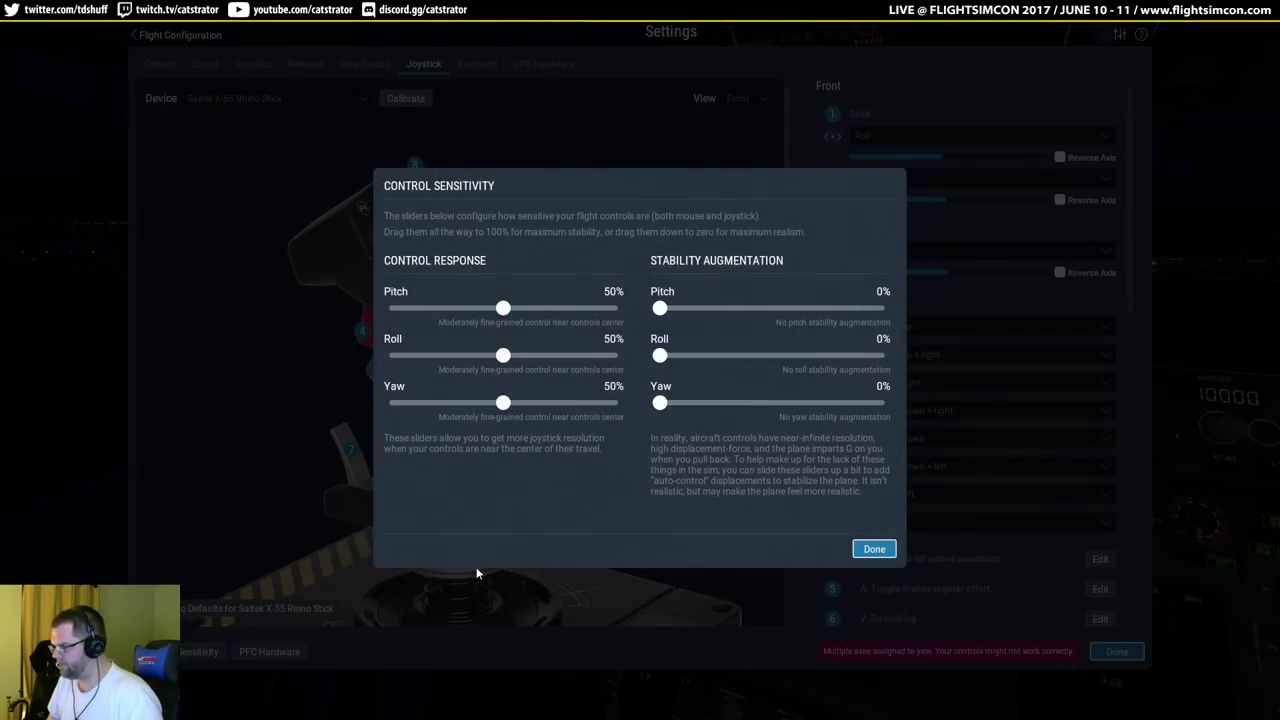
pyautogui.click(874, 549)
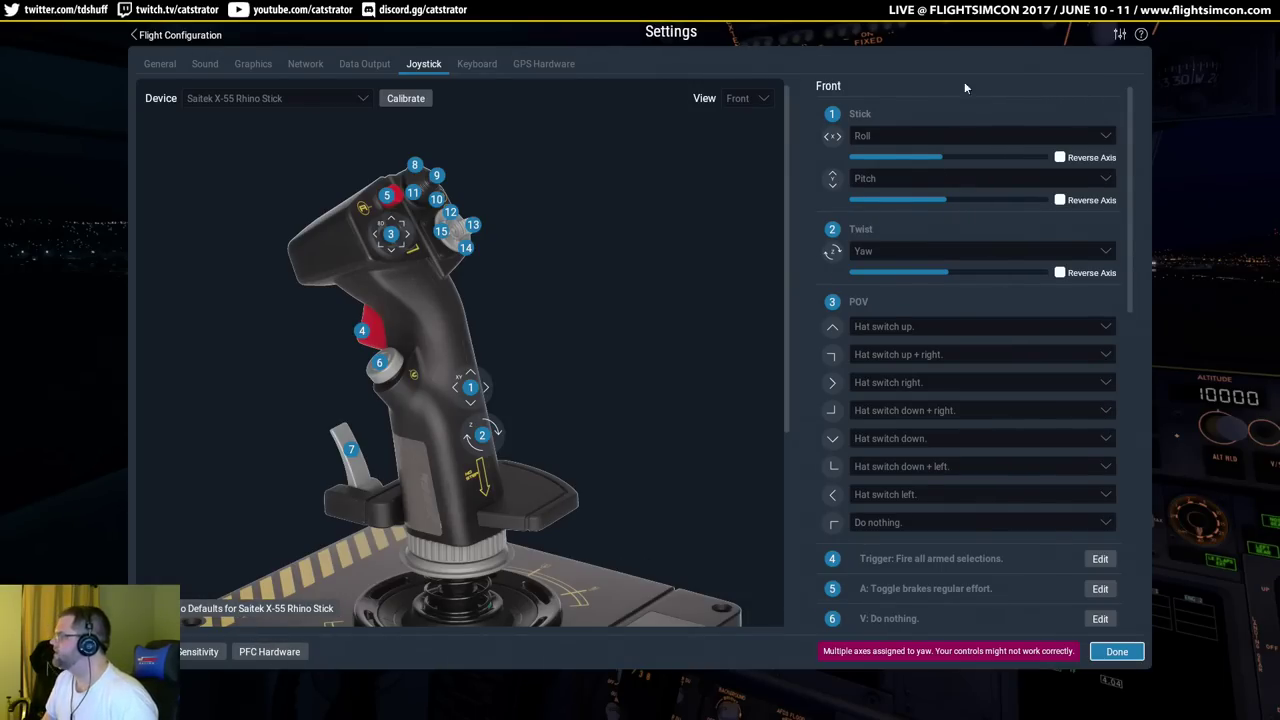
# Set the Rhino Stick's Twist axis to None, and keep the stick's Roll assignment.
pyautogui.click(888, 251)
pyautogui.click(912, 51)
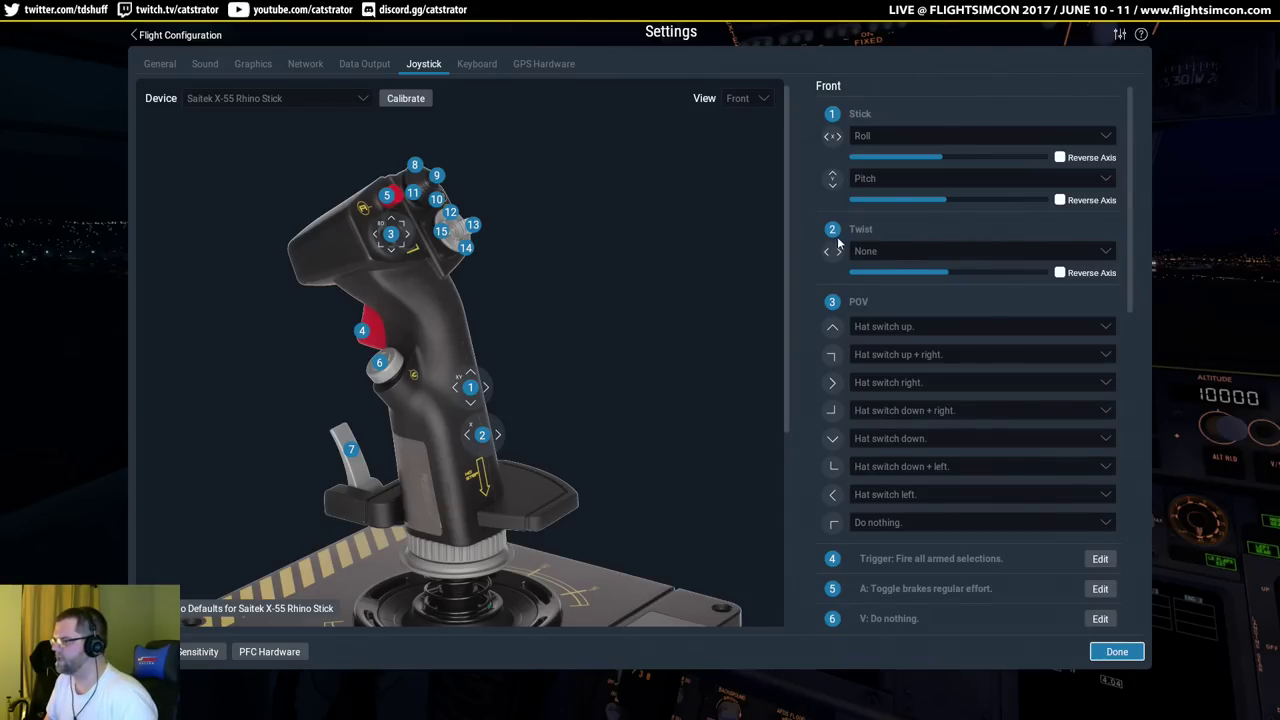
pyautogui.click(884, 138)
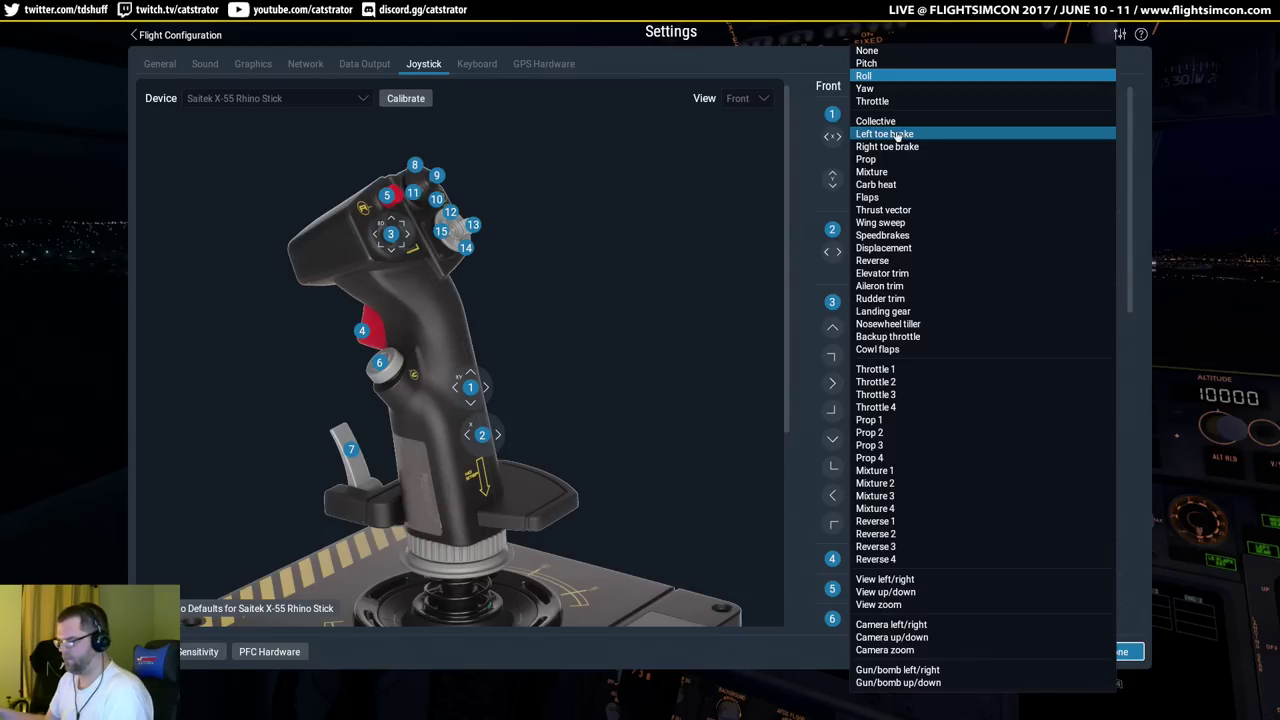
pyautogui.press('Escape')
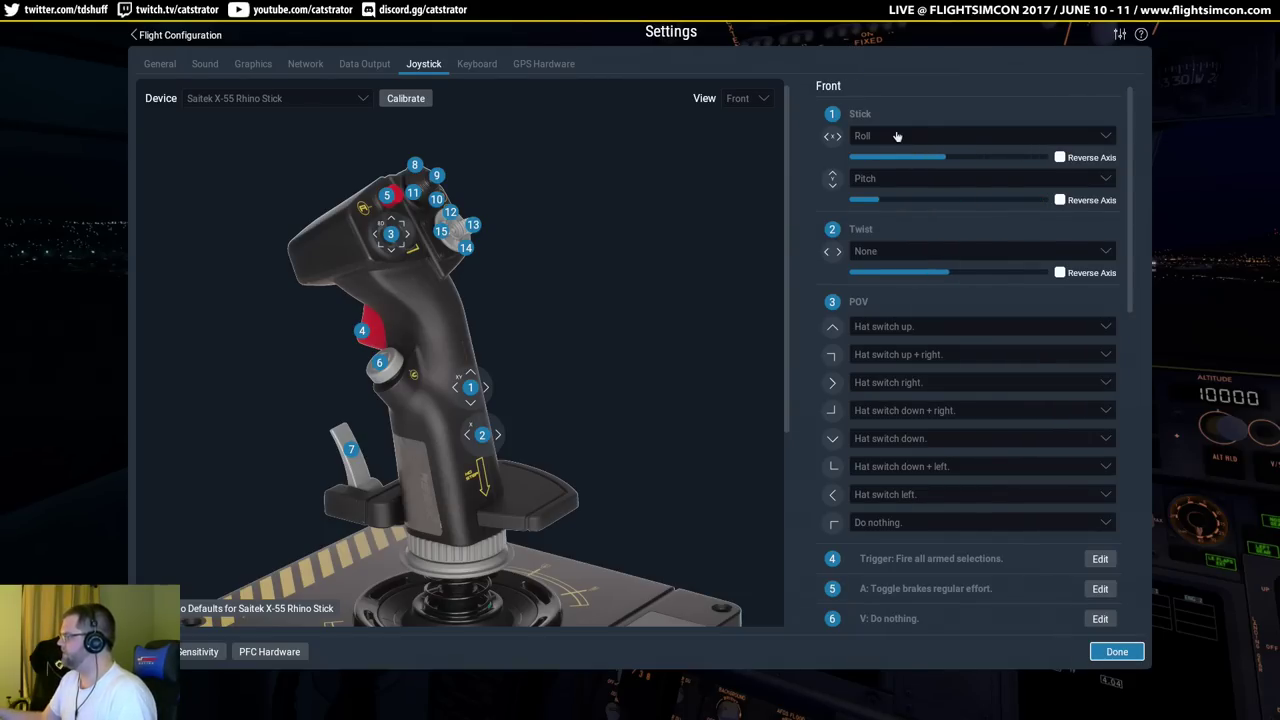
# Set all eight POV hat directions on the Rhino Stick to Do nothing.
pyautogui.click(913, 326)
pyautogui.click(916, 343)
pyautogui.click(914, 356)
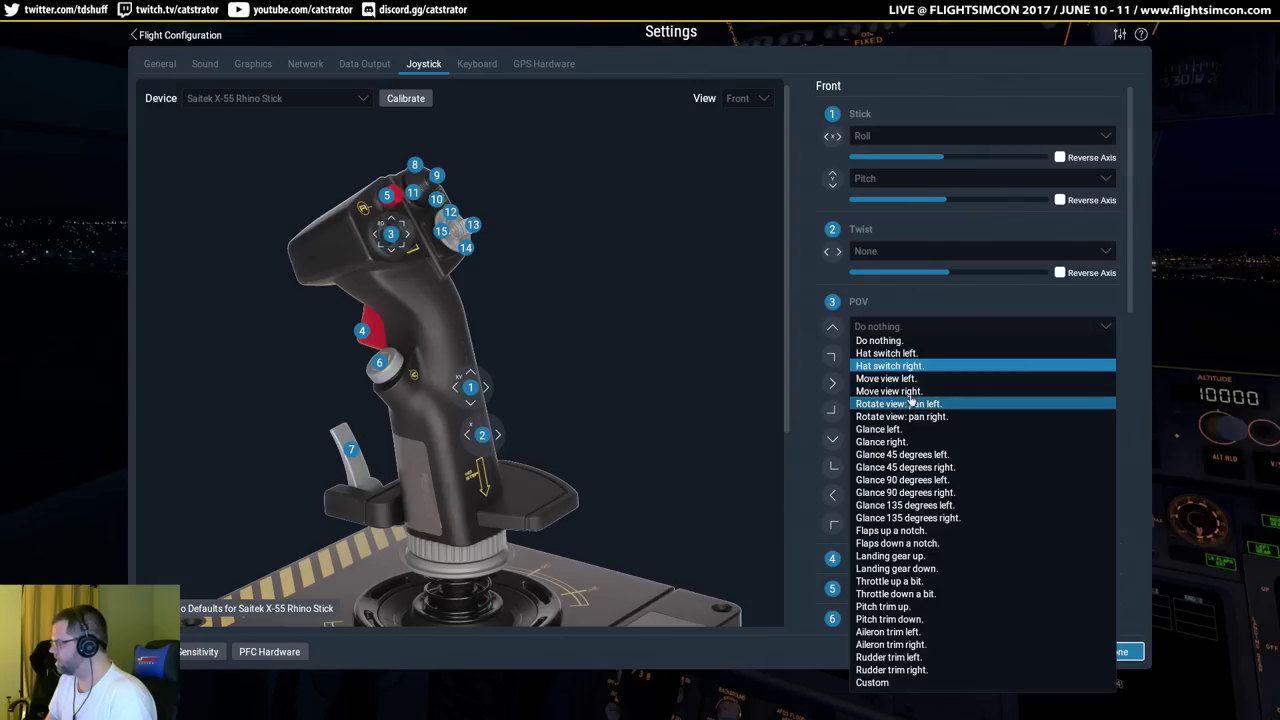
pyautogui.click(880, 341)
pyautogui.click(905, 402)
pyautogui.click(897, 428)
pyautogui.click(898, 436)
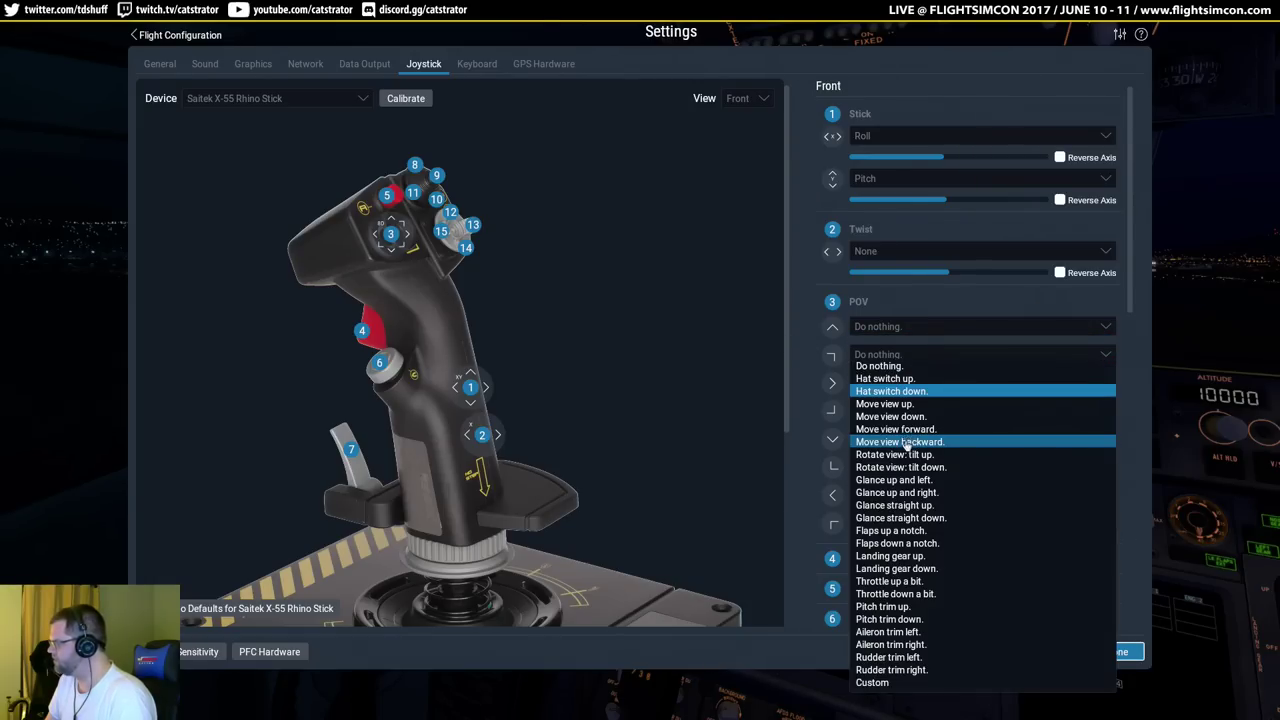
pyautogui.click(905, 364)
pyautogui.click(914, 466)
pyautogui.click(898, 483)
pyautogui.click(904, 494)
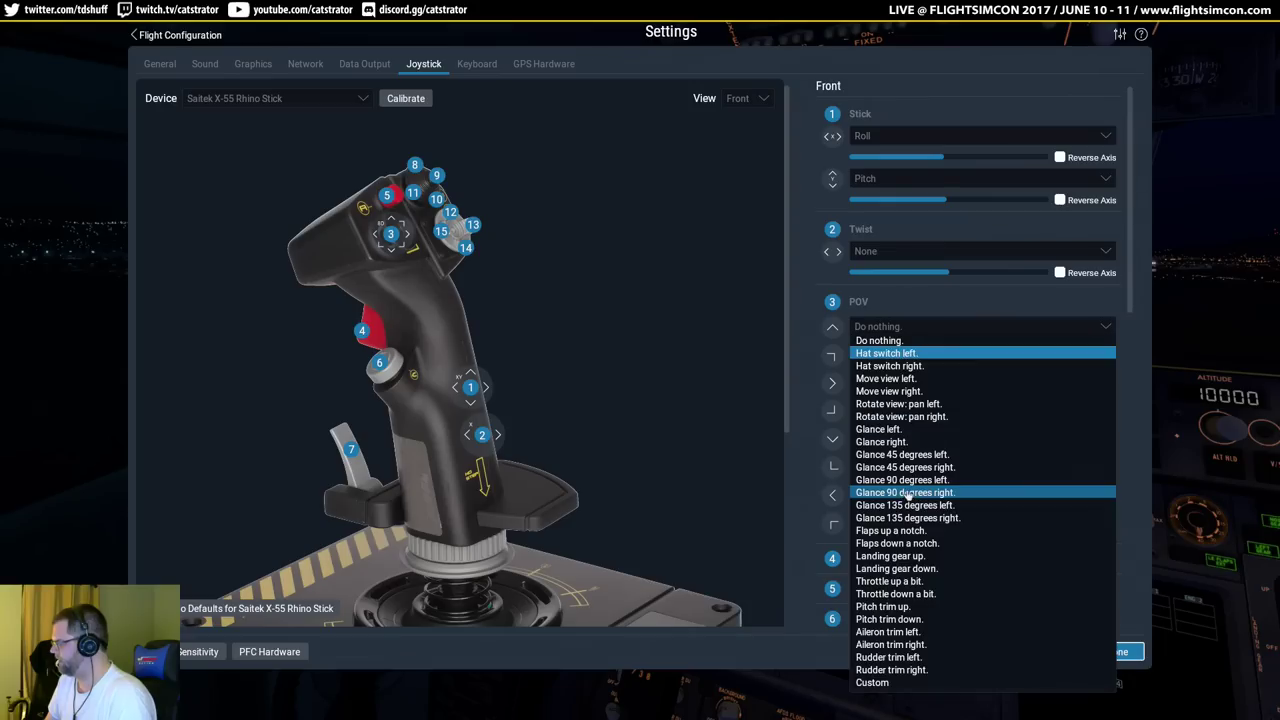
pyautogui.click(903, 342)
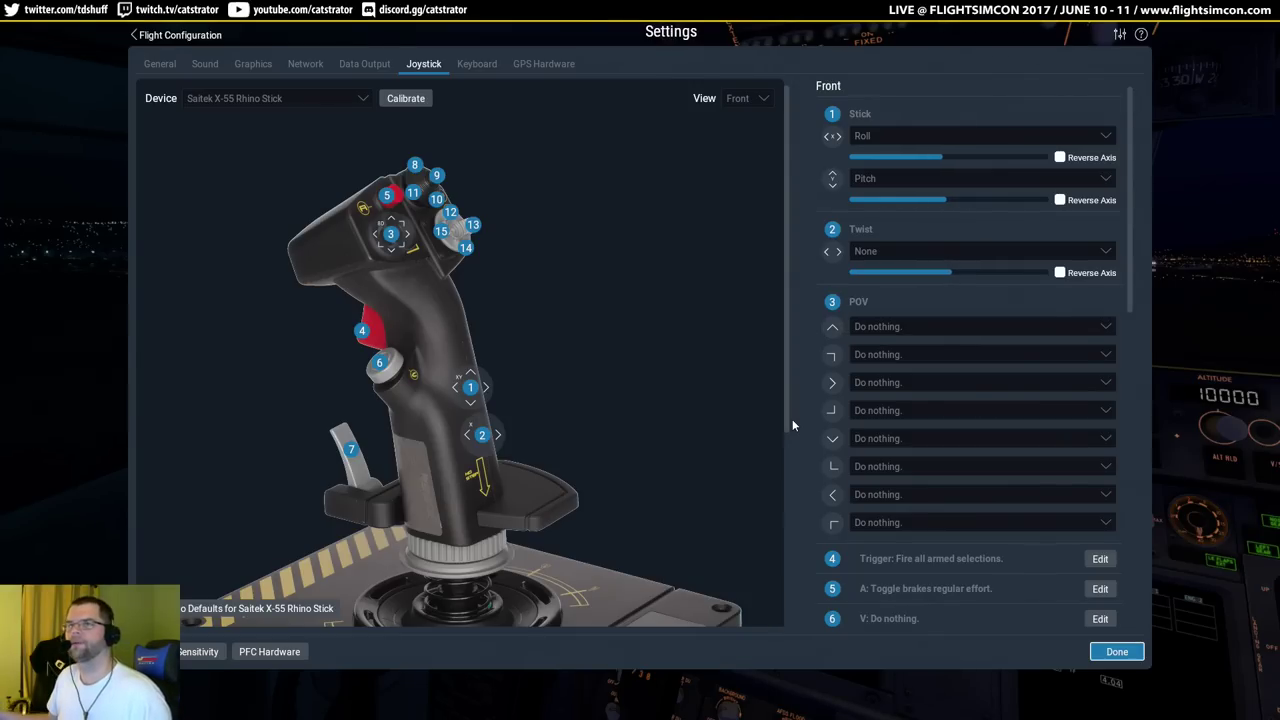
# Assign the POV hat's up direction a custom command, searching for "tilt" and applying Rotate view: tilt up.
pyautogui.click(900, 328)
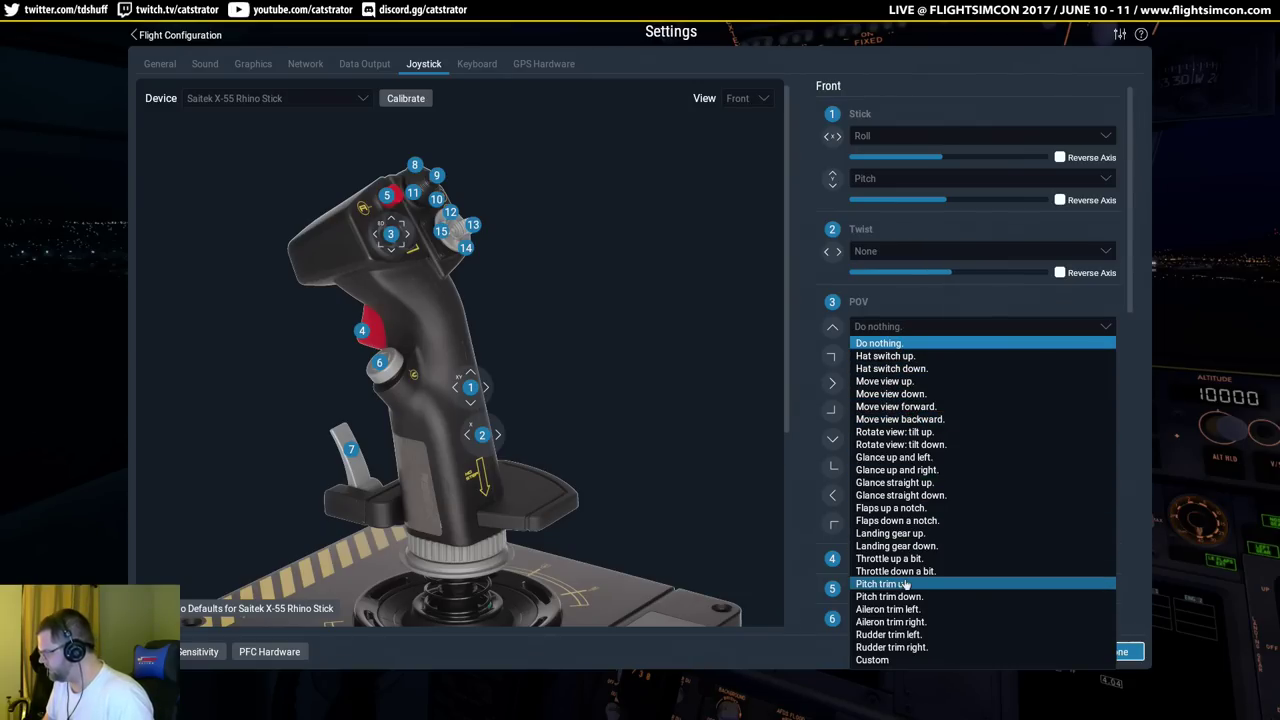
pyautogui.click(874, 660)
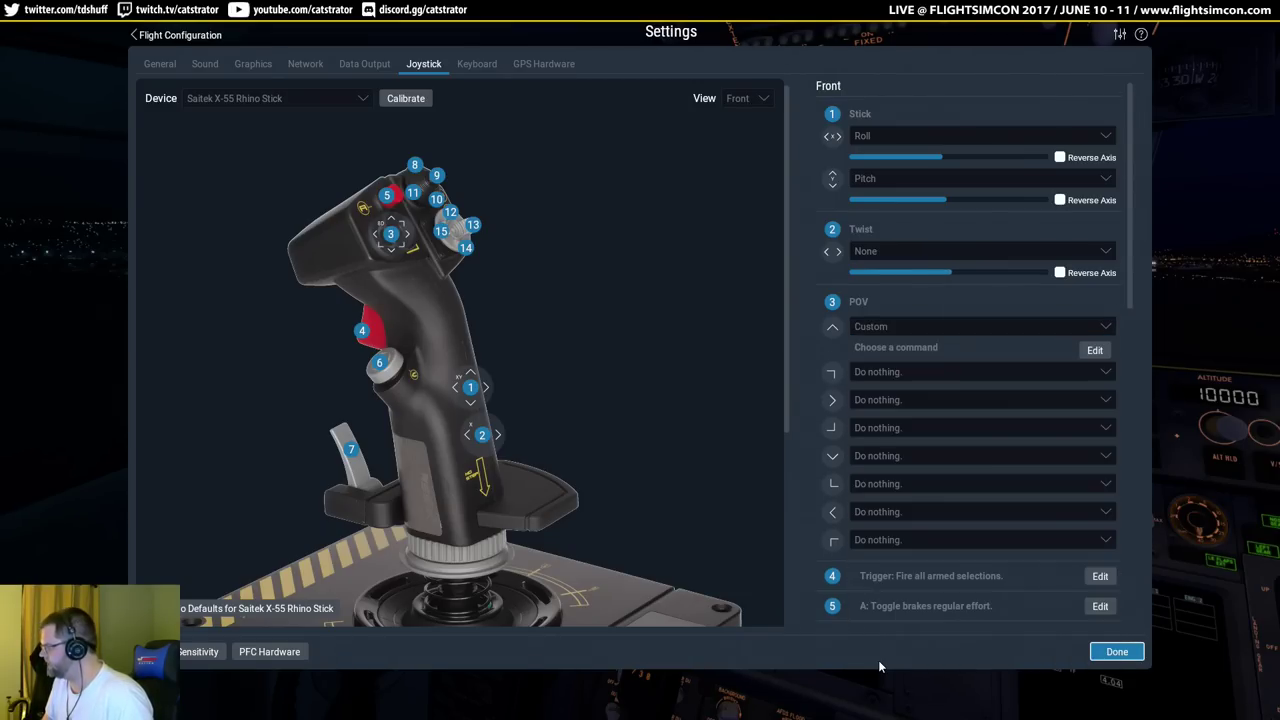
pyautogui.click(1094, 351)
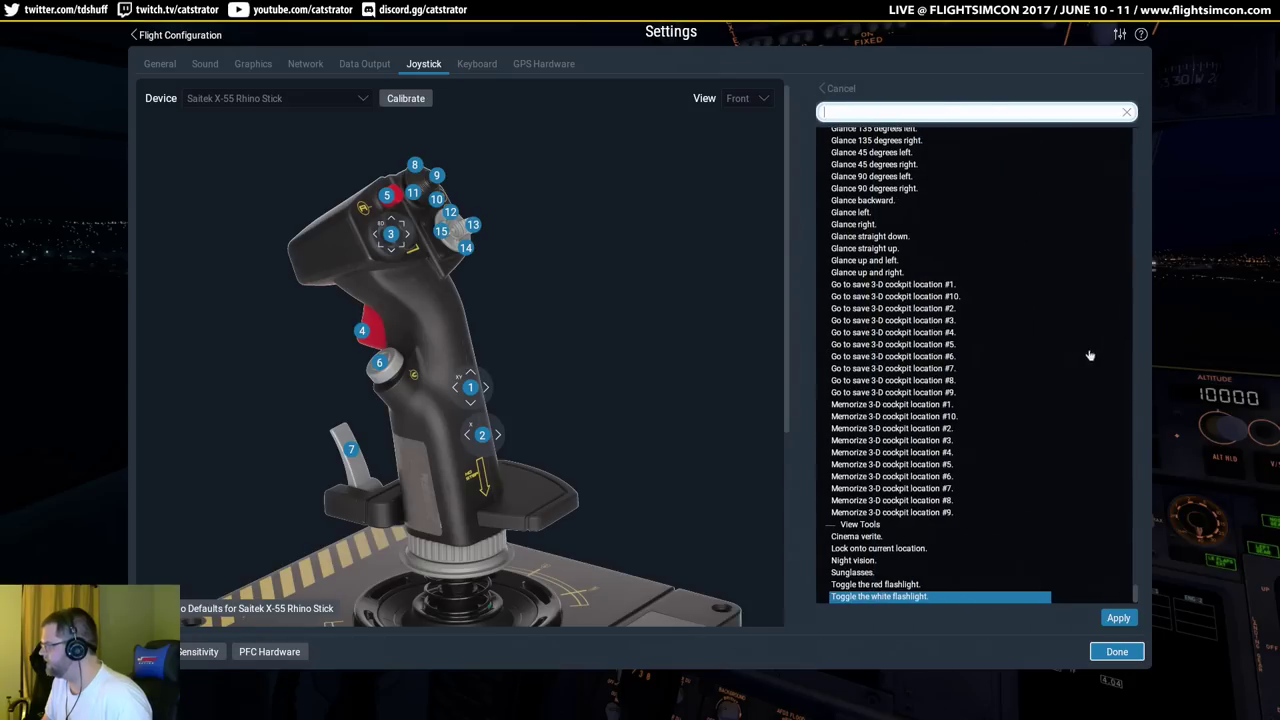
pyautogui.write('tilt')
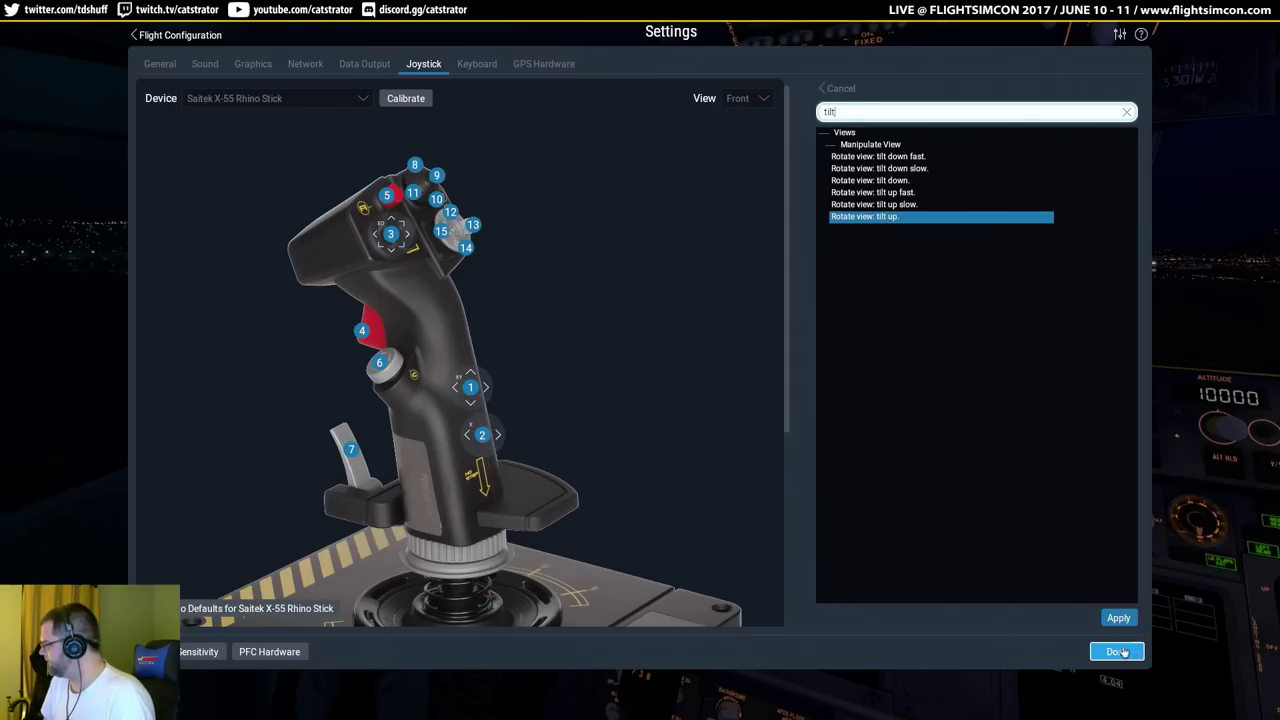
pyautogui.click(1118, 617)
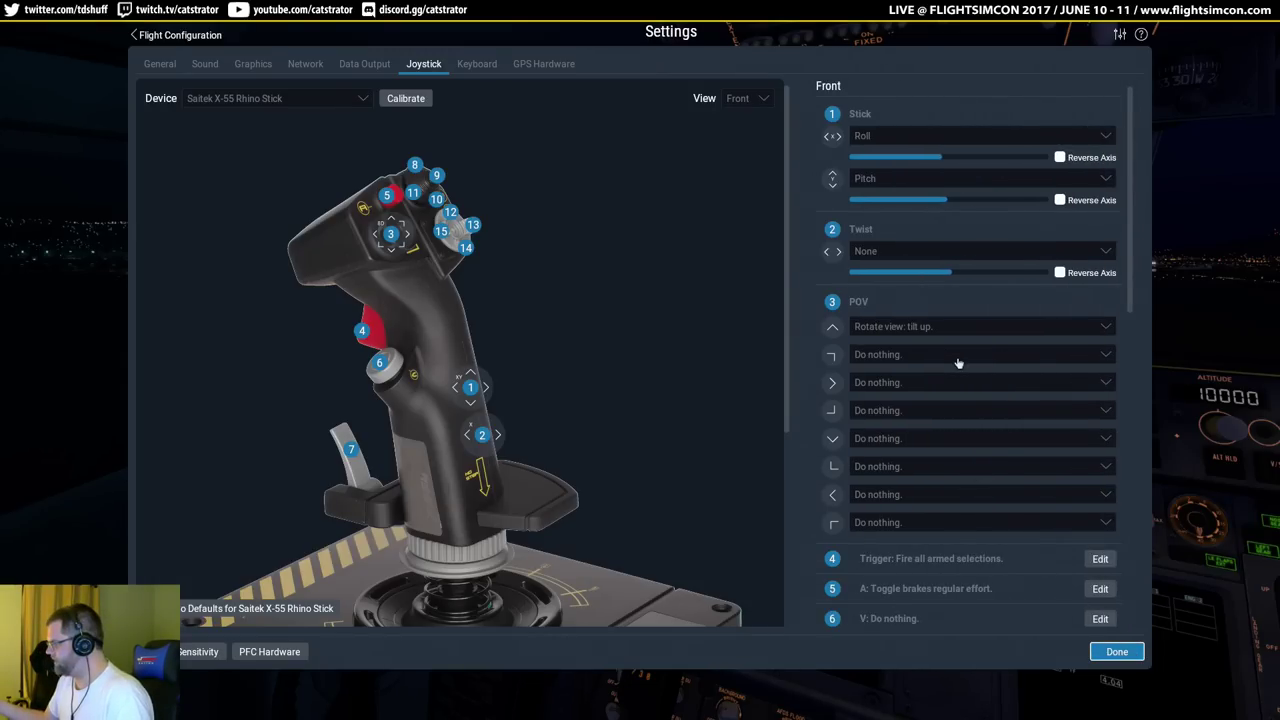
# Assign the POV hat's down direction a custom command, searching for "tilt down" and applying Rotate view: tilt down.
pyautogui.click(958, 363)
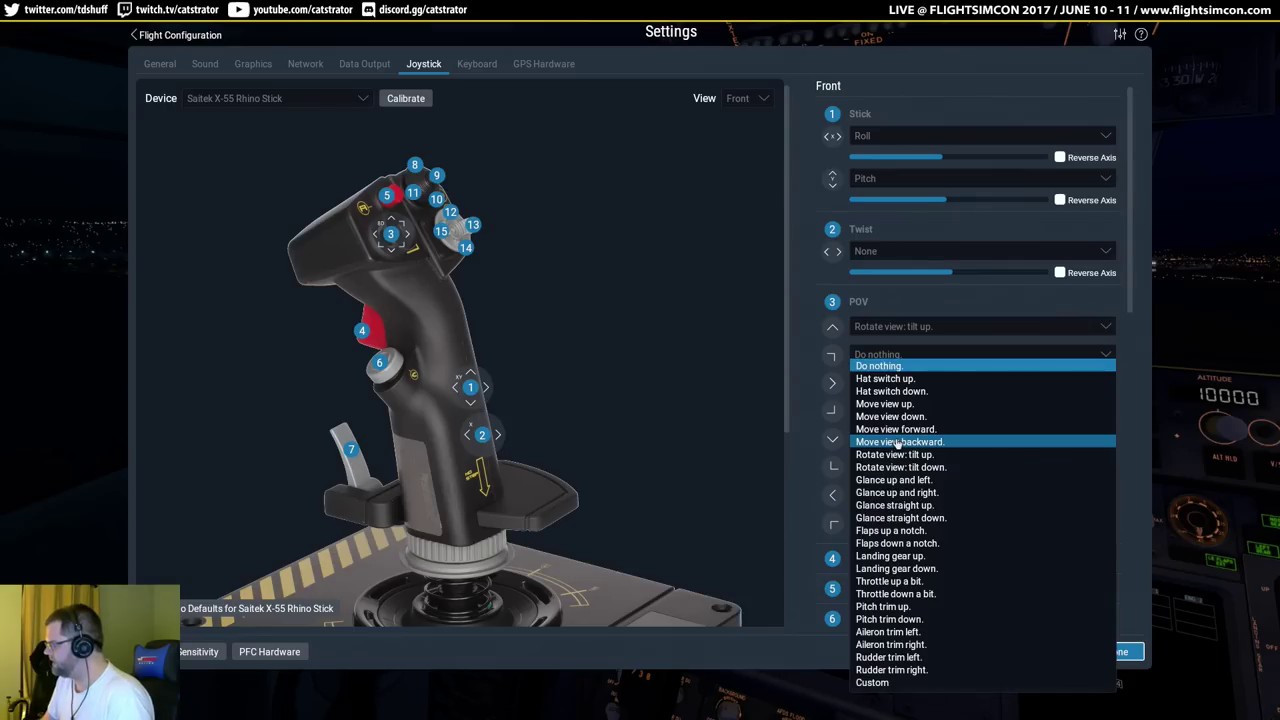
pyautogui.click(880, 684)
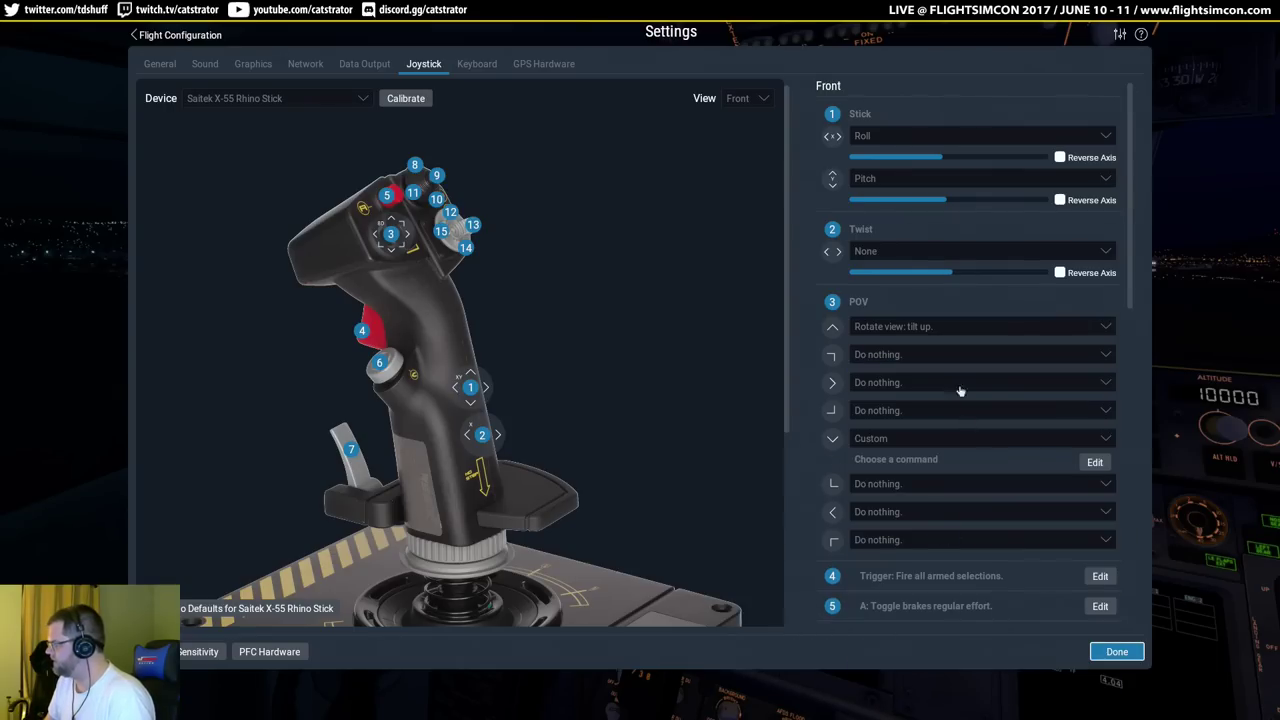
pyautogui.click(1093, 462)
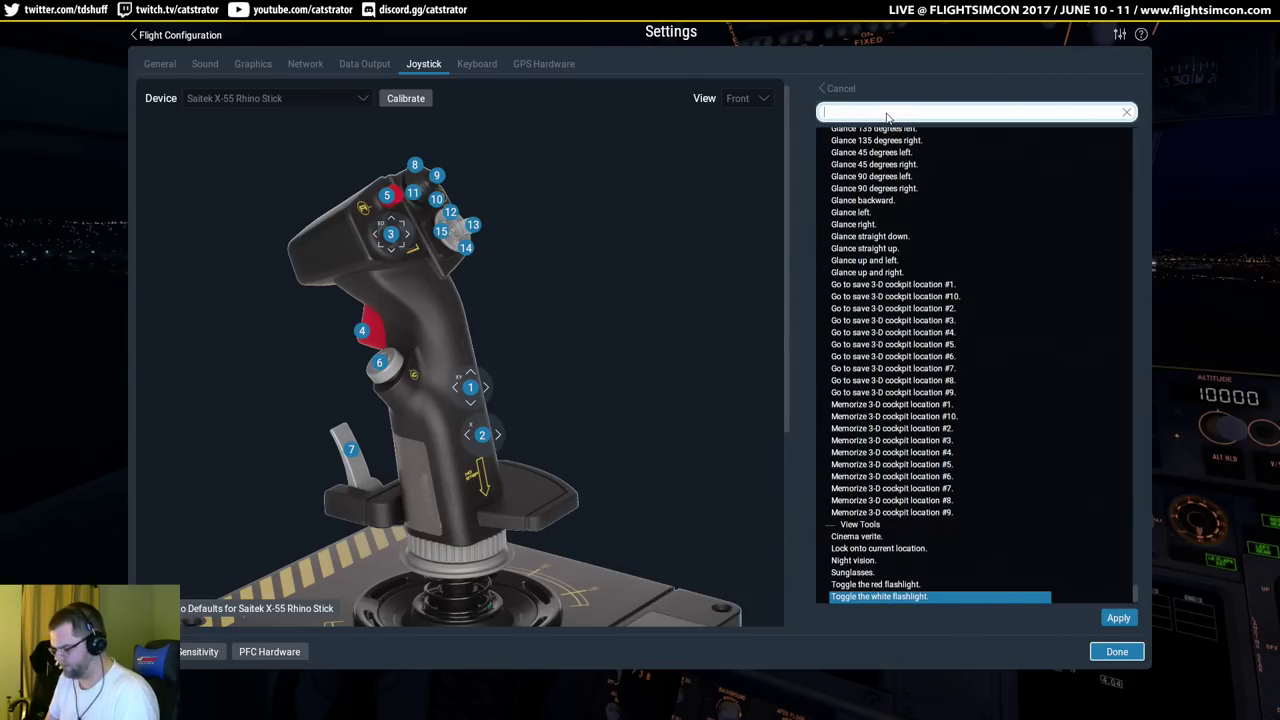
pyautogui.write('down')
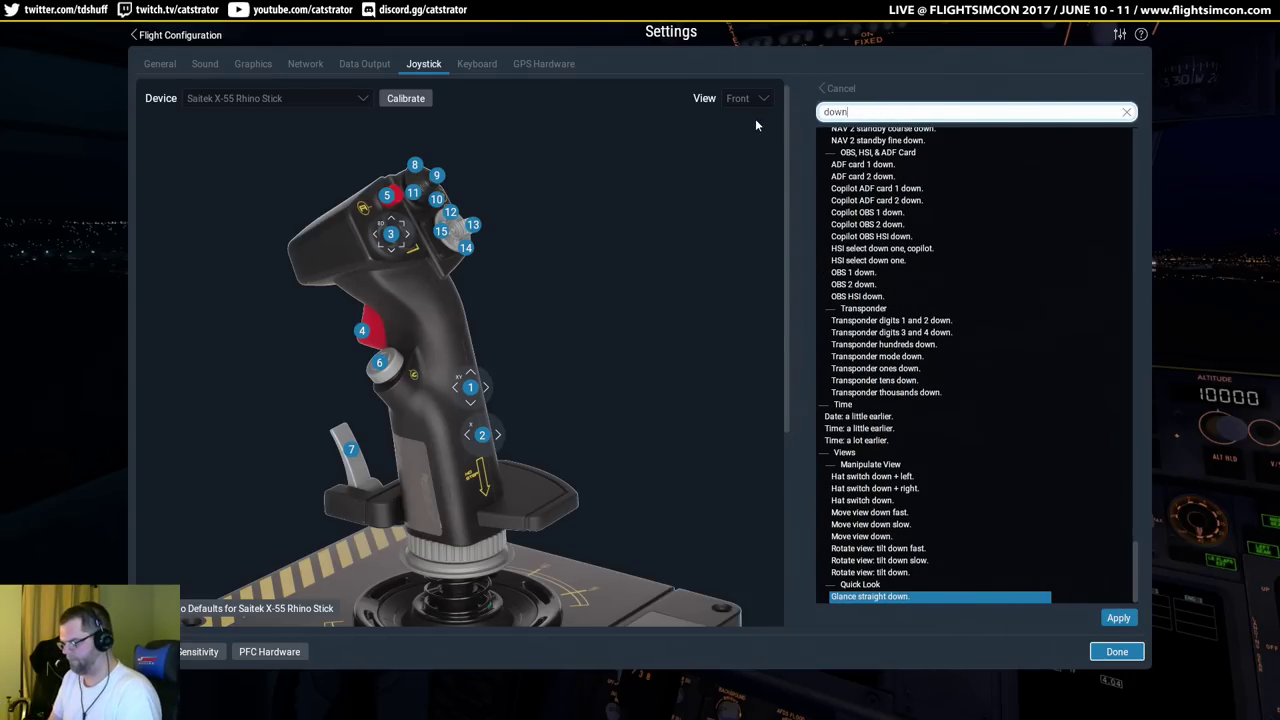
pyautogui.press('BackSpace')
pyautogui.hotkey('ctrl', 'a')
pyautogui.write('tilt down')
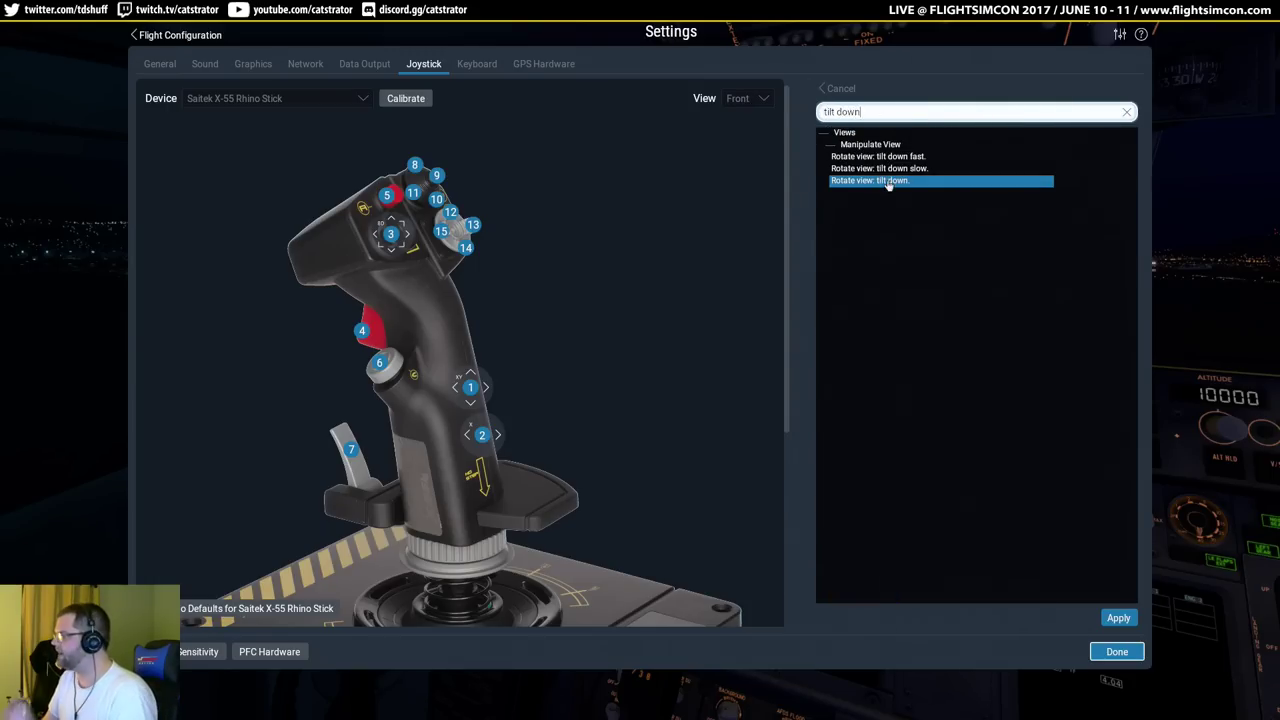
pyautogui.click(1118, 618)
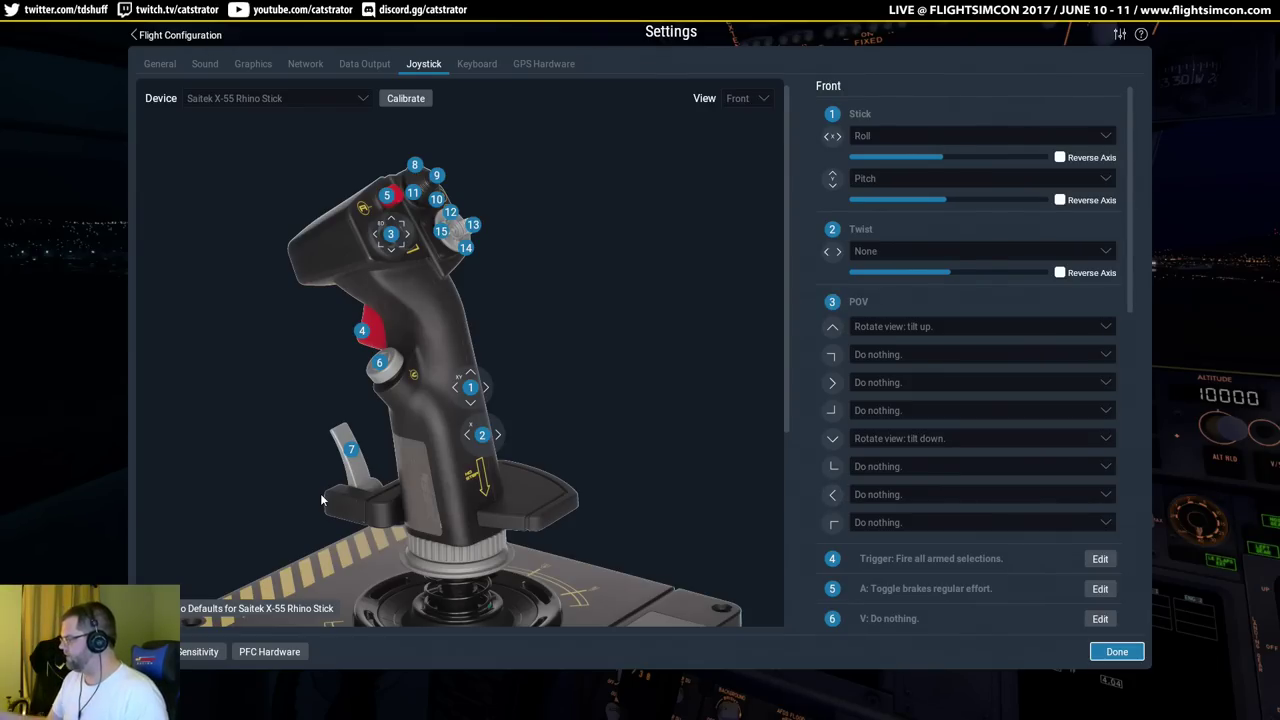
# Assign the POV hat's right direction the custom command Rotate view: pan right, searching for "pan", and close the settings.
pyautogui.click(868, 400)
pyautogui.click(872, 682)
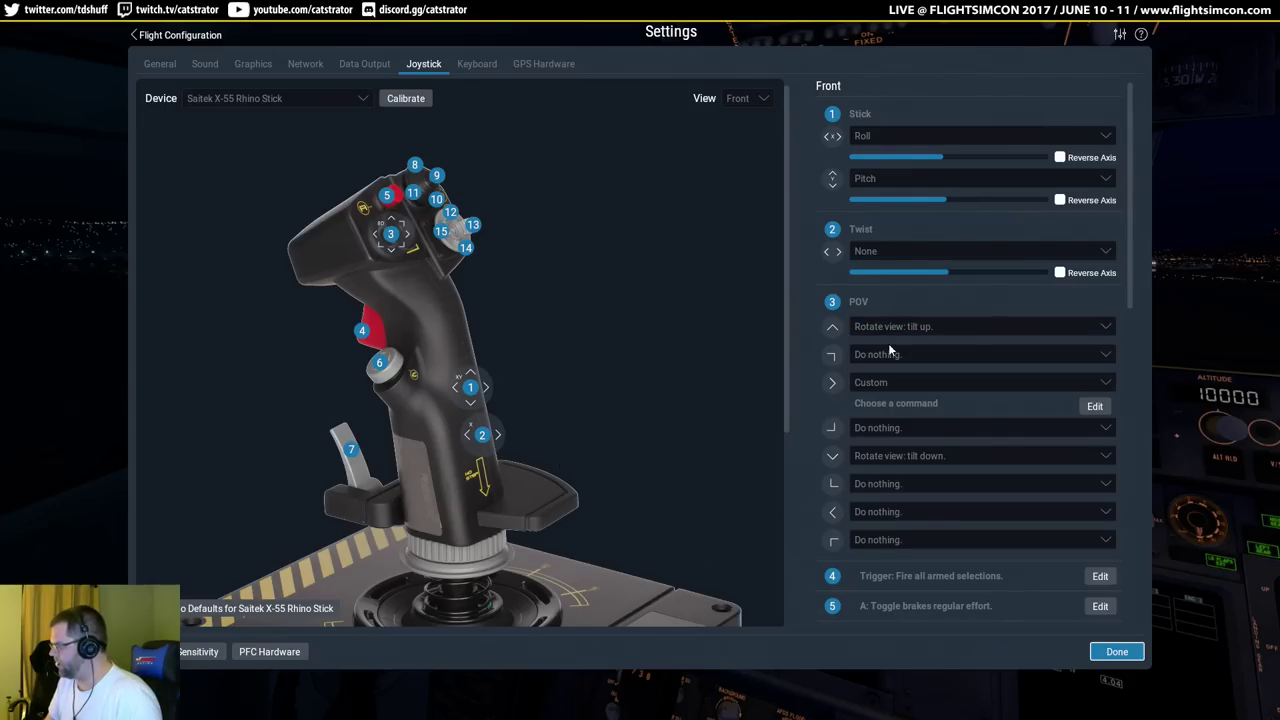
pyautogui.click(956, 382)
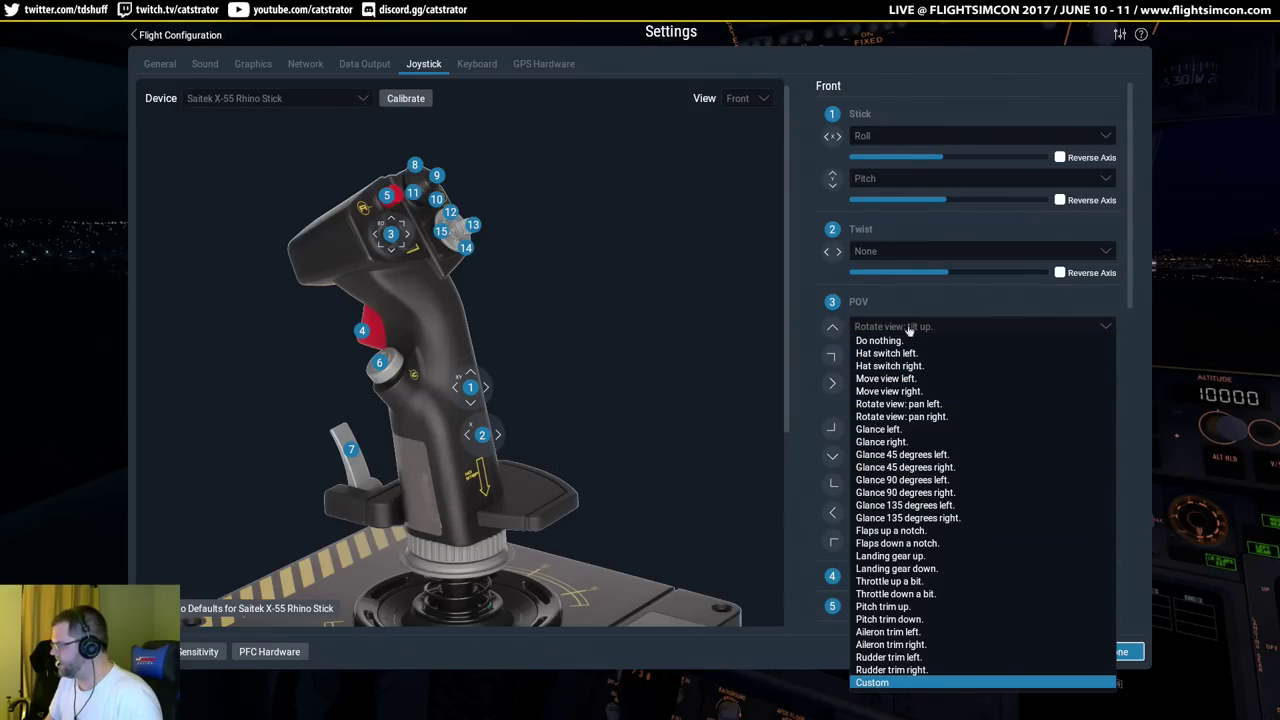
pyautogui.click(759, 380)
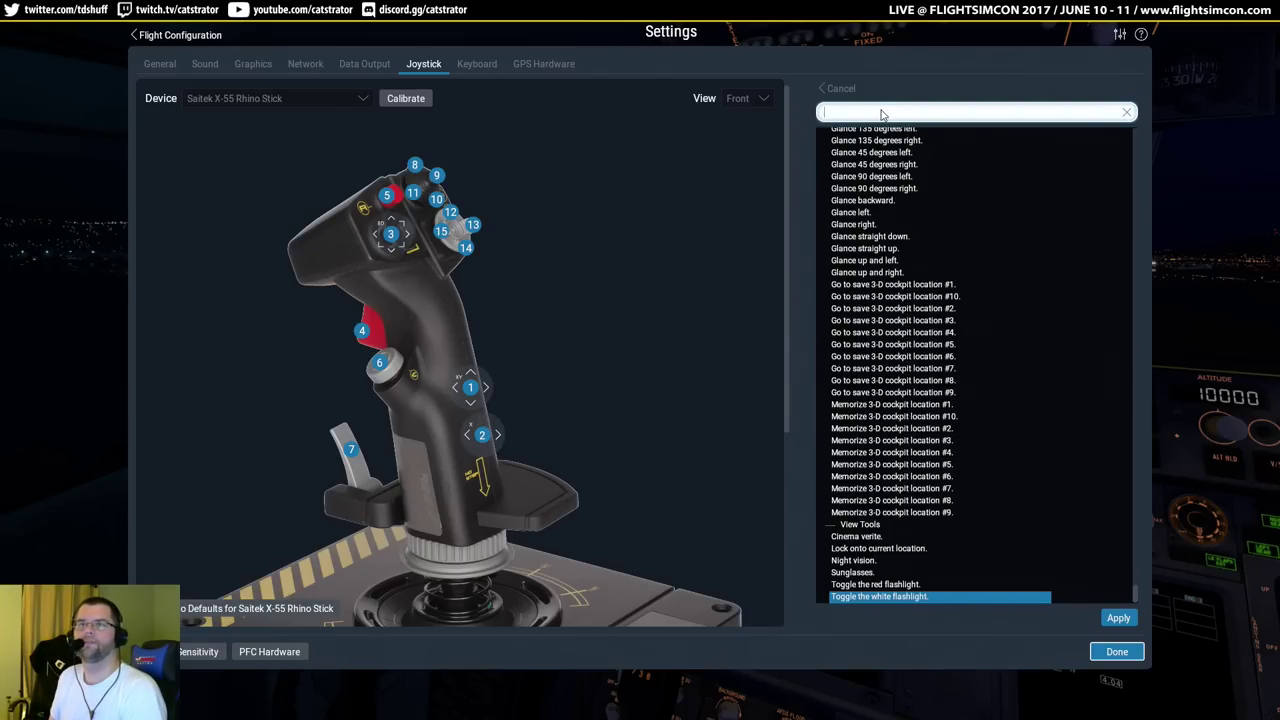
pyautogui.write('pan')
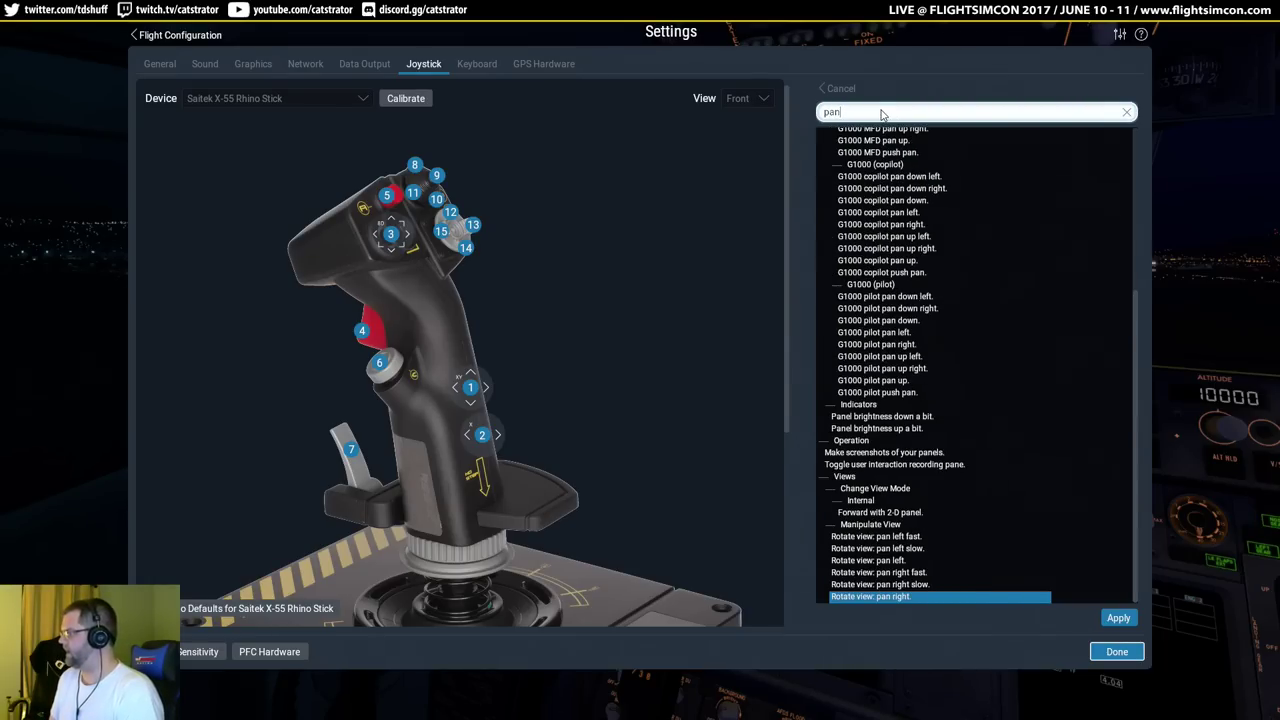
pyautogui.click(1117, 651)
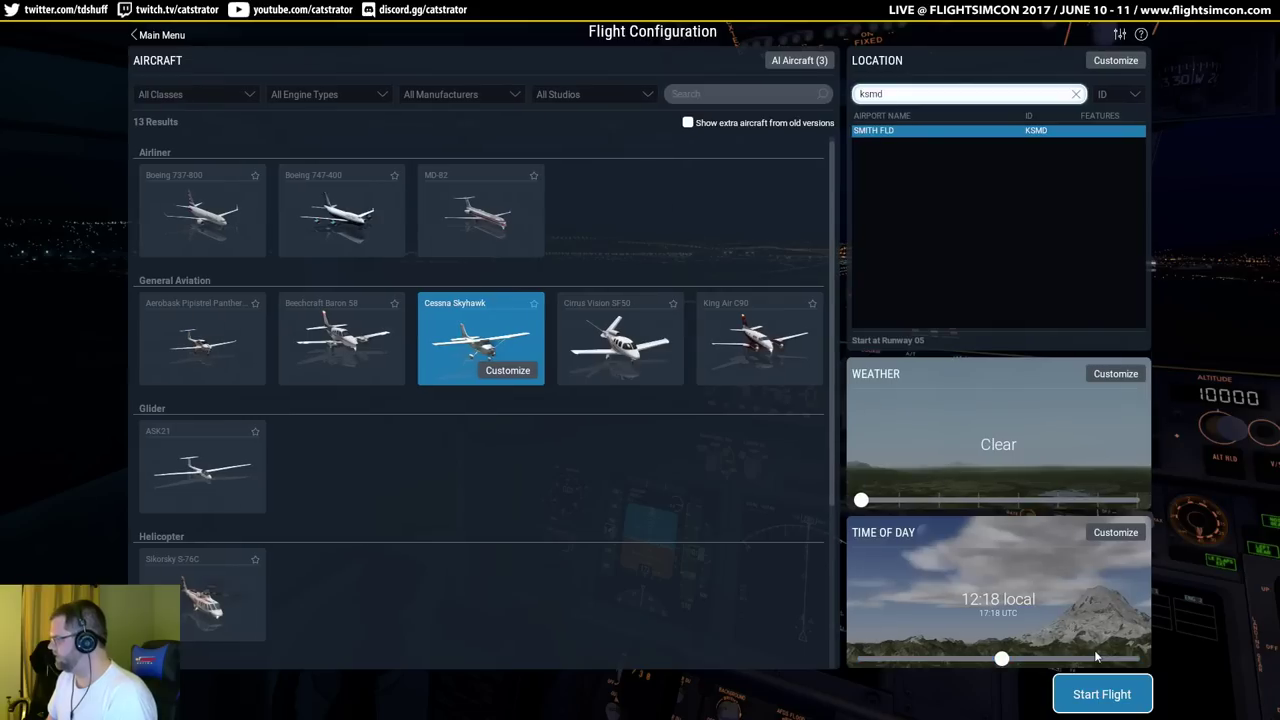
# Reopen the Saitek X-55 Rhino Stick settings and assign the POV hat's right direction the custom command Rotate view: pan right fast.
pyautogui.click(1120, 35)
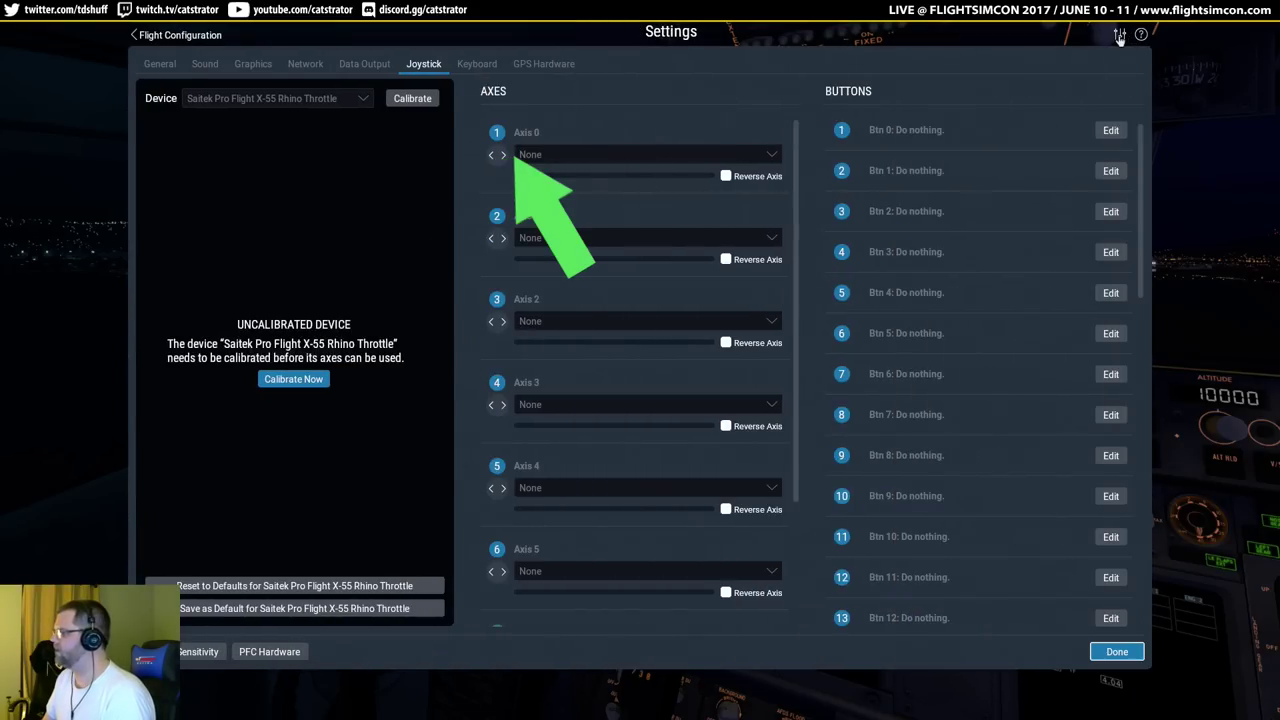
pyautogui.click(313, 100)
pyautogui.click(320, 128)
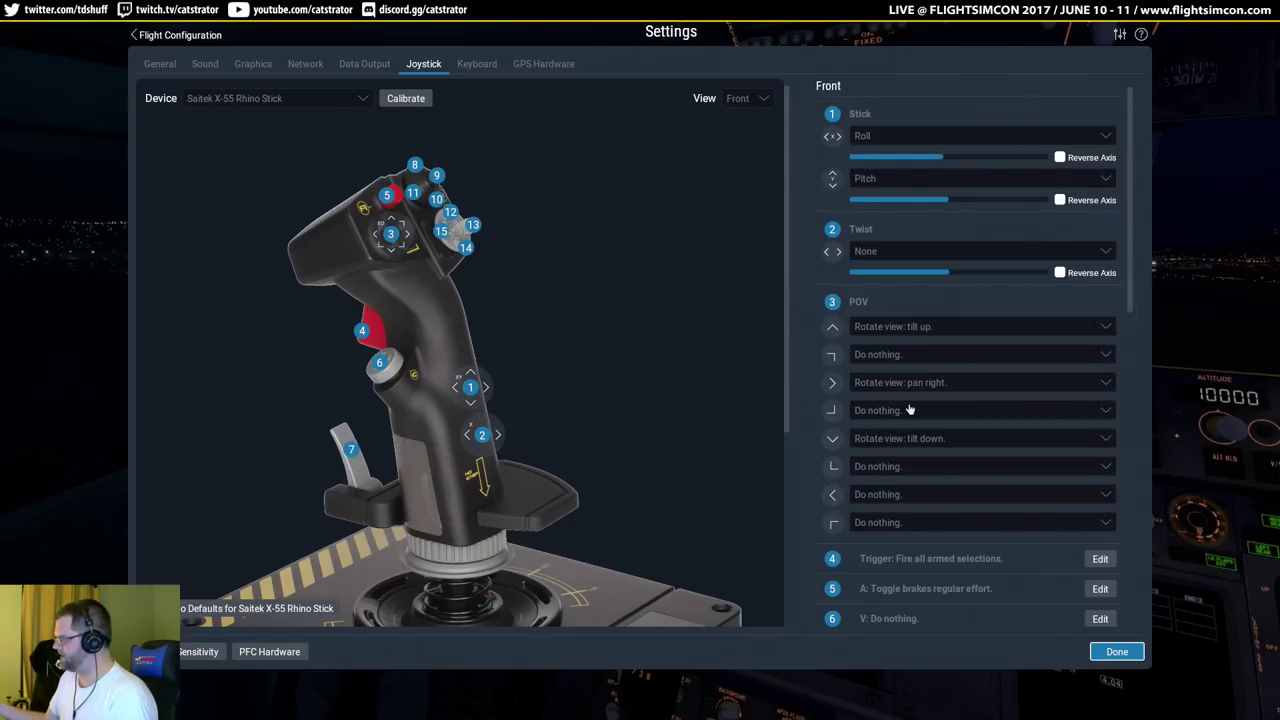
pyautogui.click(893, 382)
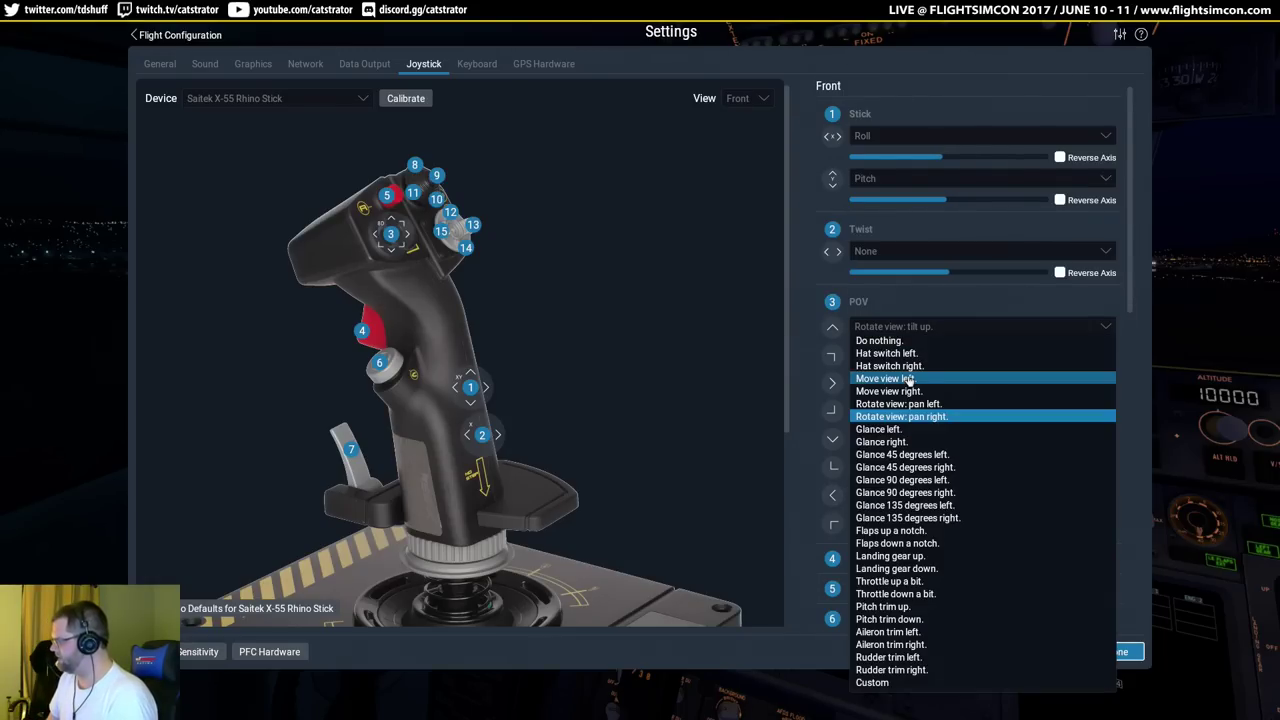
pyautogui.click(900, 677)
pyautogui.click(1094, 406)
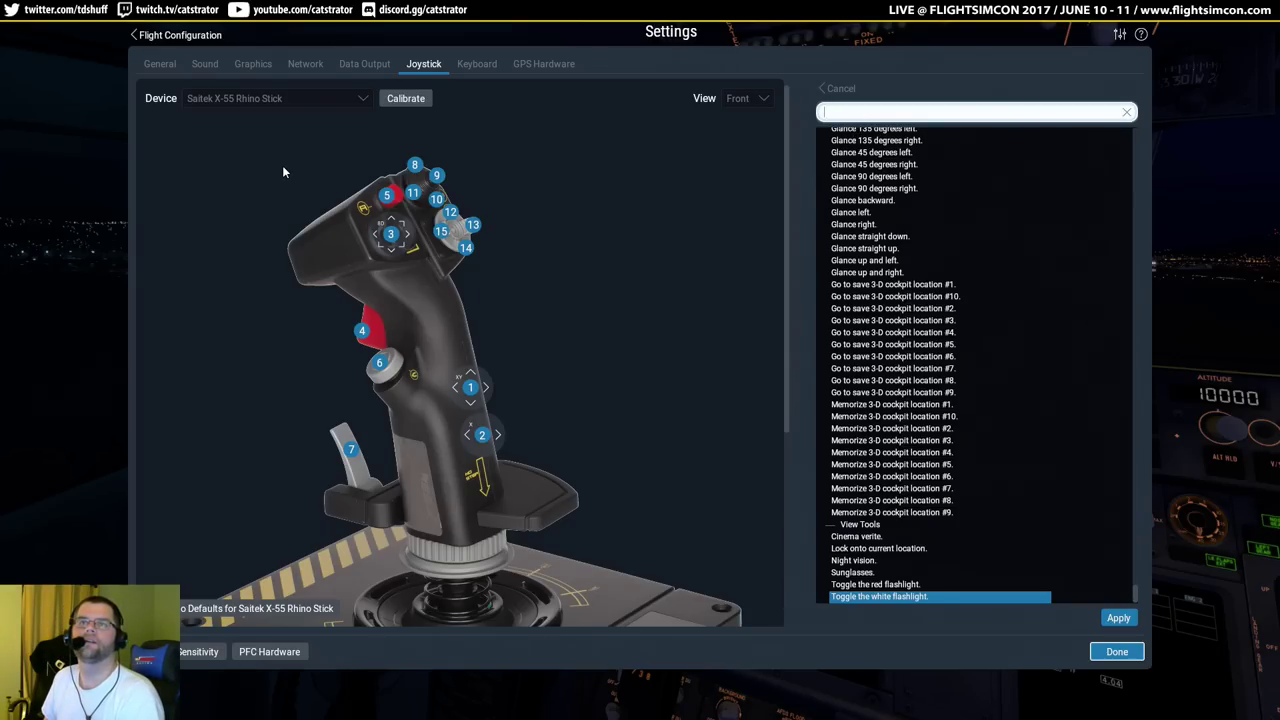
pyautogui.write('pan right')
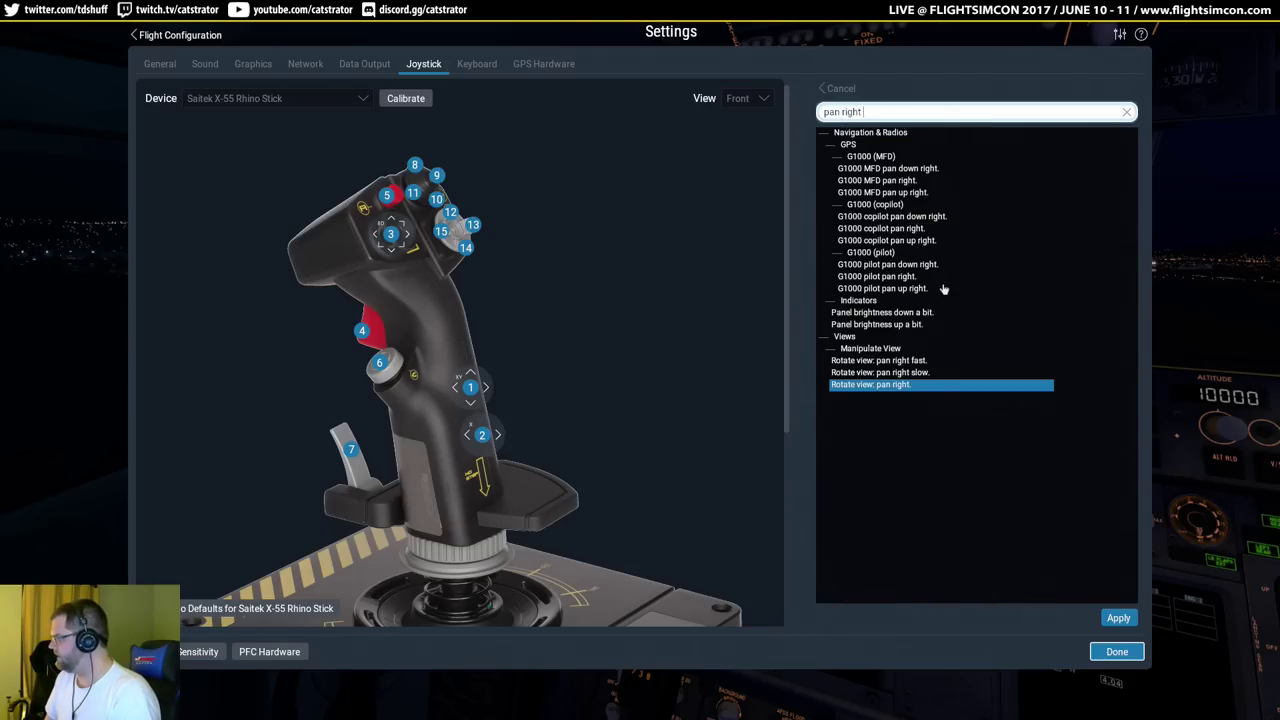
pyautogui.click(890, 361)
pyautogui.click(1116, 618)
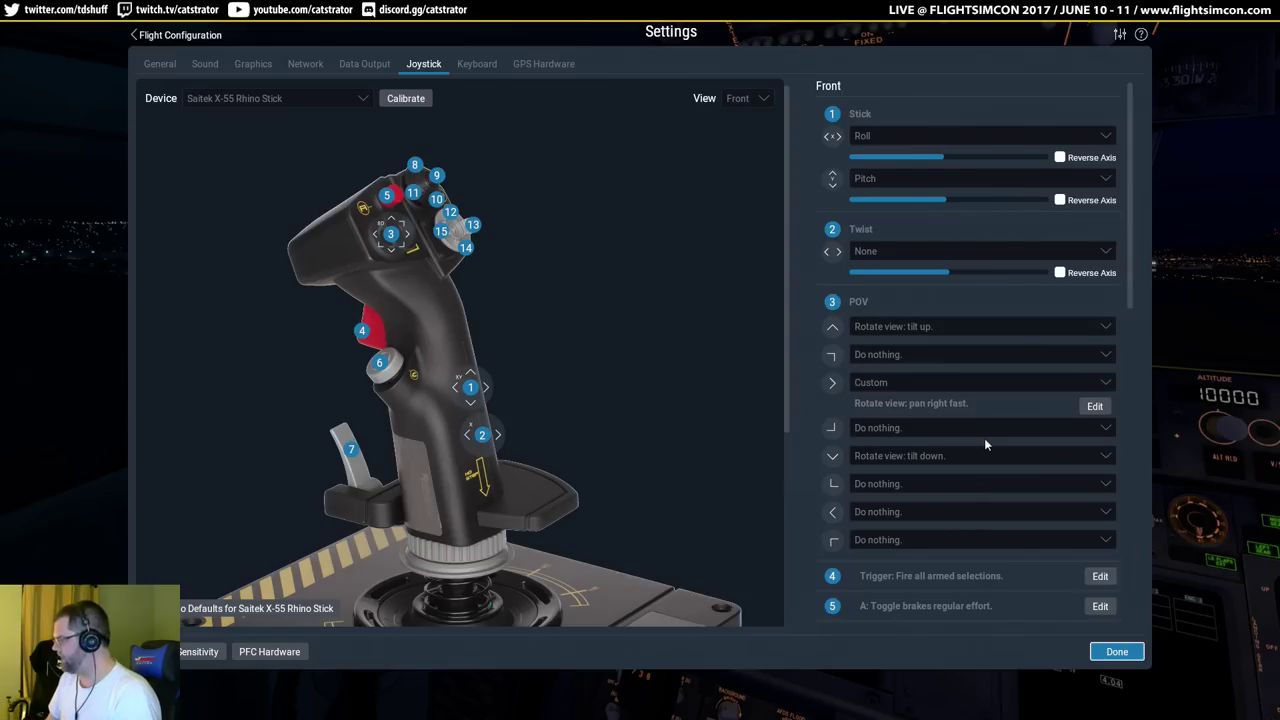
# Set the POV hat's left direction to Custom, and change the right direction's command to Rotate view: pan left fast.
pyautogui.click(975, 429)
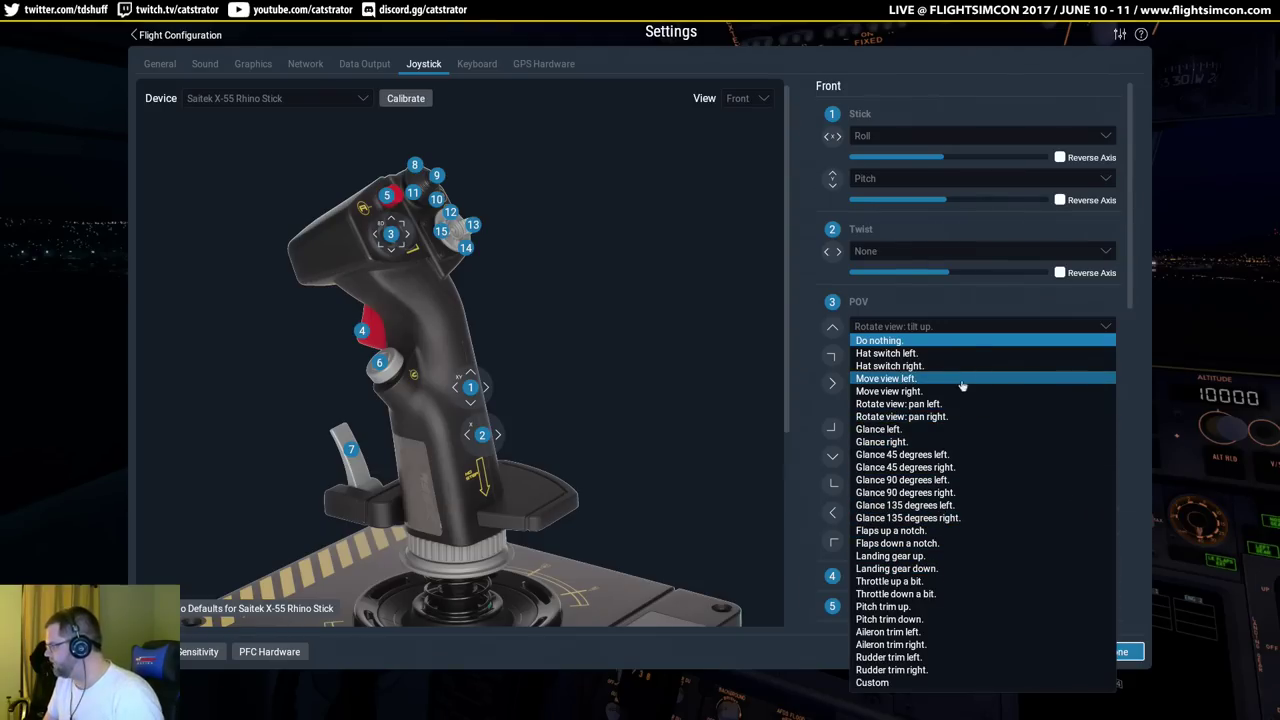
pyautogui.click(900, 682)
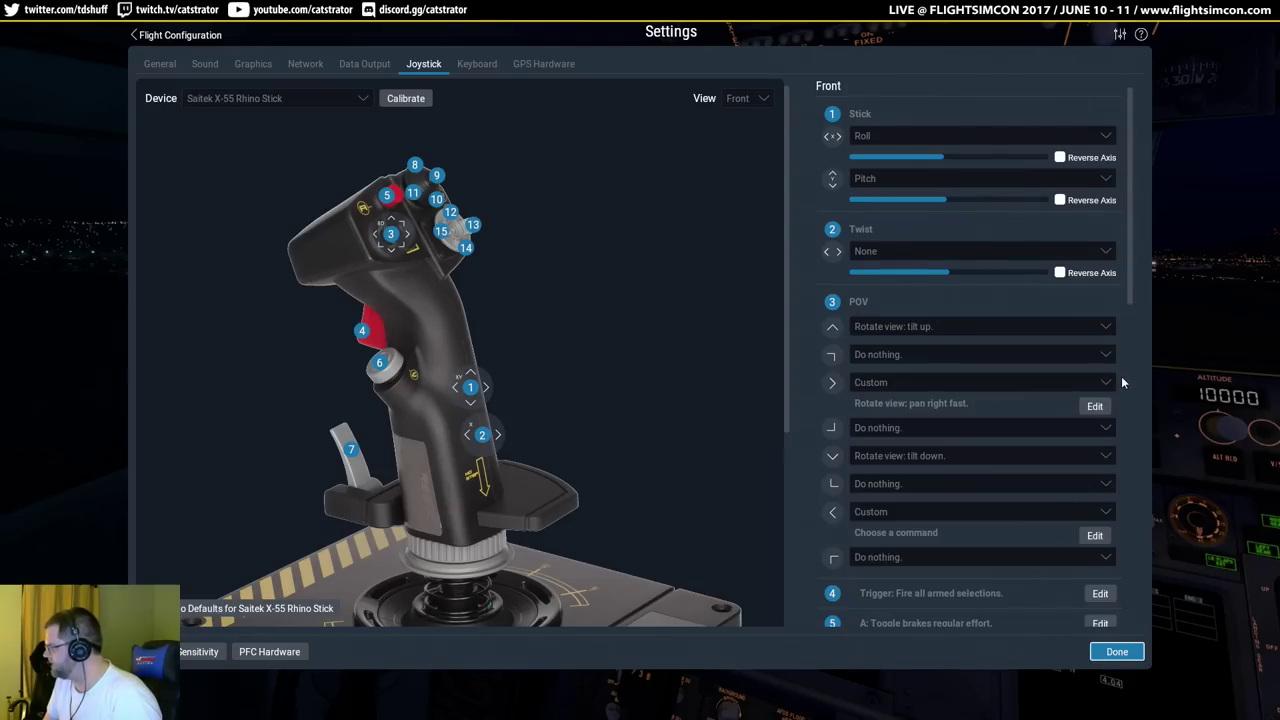
pyautogui.click(1094, 406)
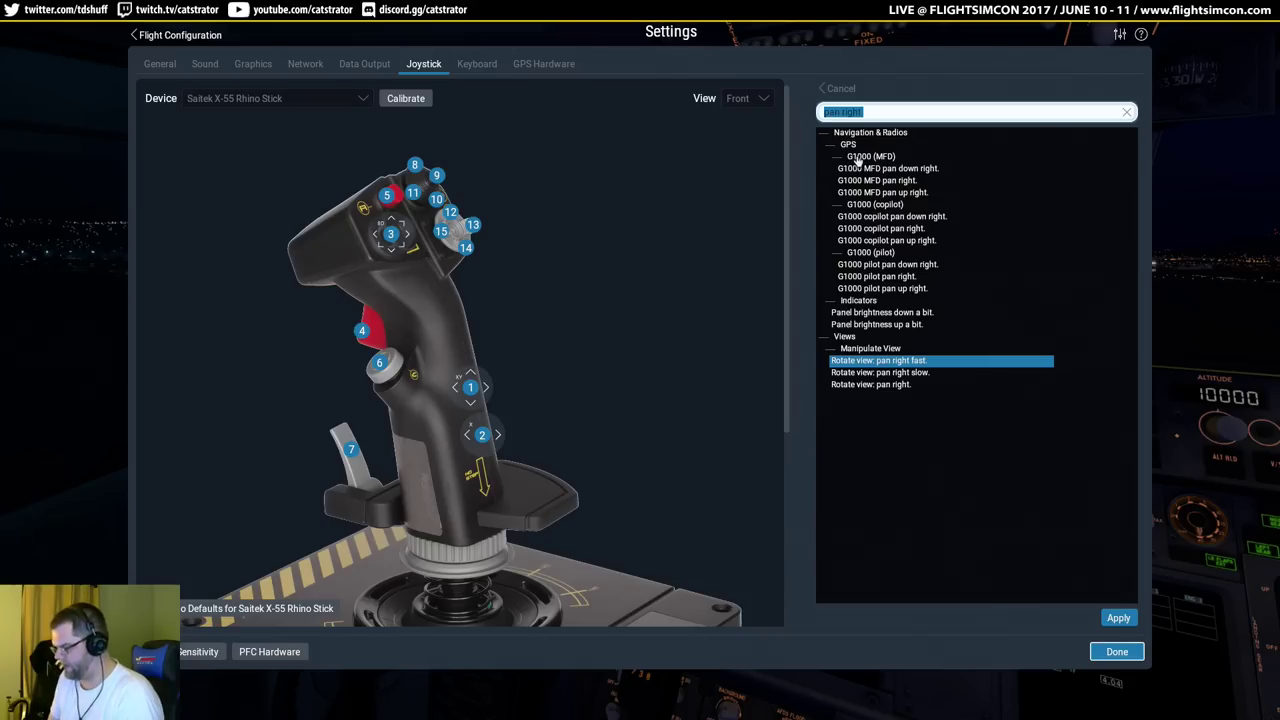
pyautogui.press('BackSpace')
pyautogui.press('BackSpace')
pyautogui.press('BackSpace')
pyautogui.press('BackSpace')
pyautogui.press('BackSpace')
pyautogui.write('left')
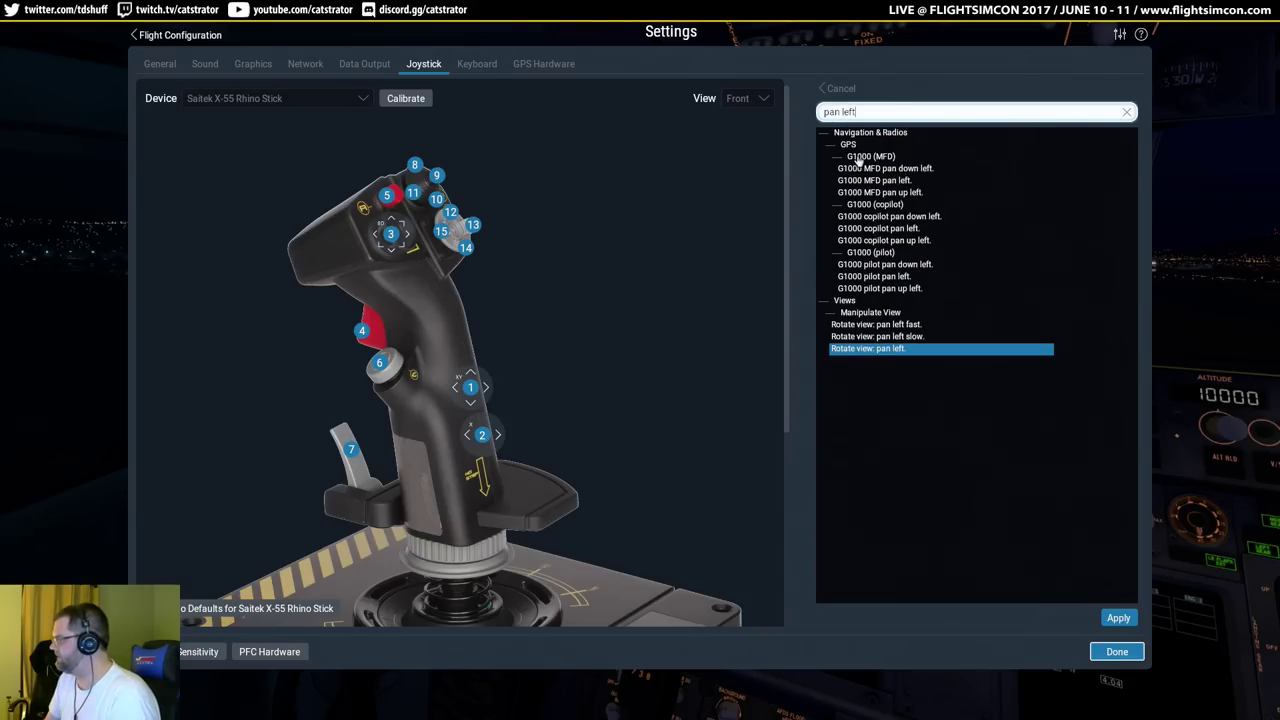
pyautogui.click(898, 336)
pyautogui.click(912, 325)
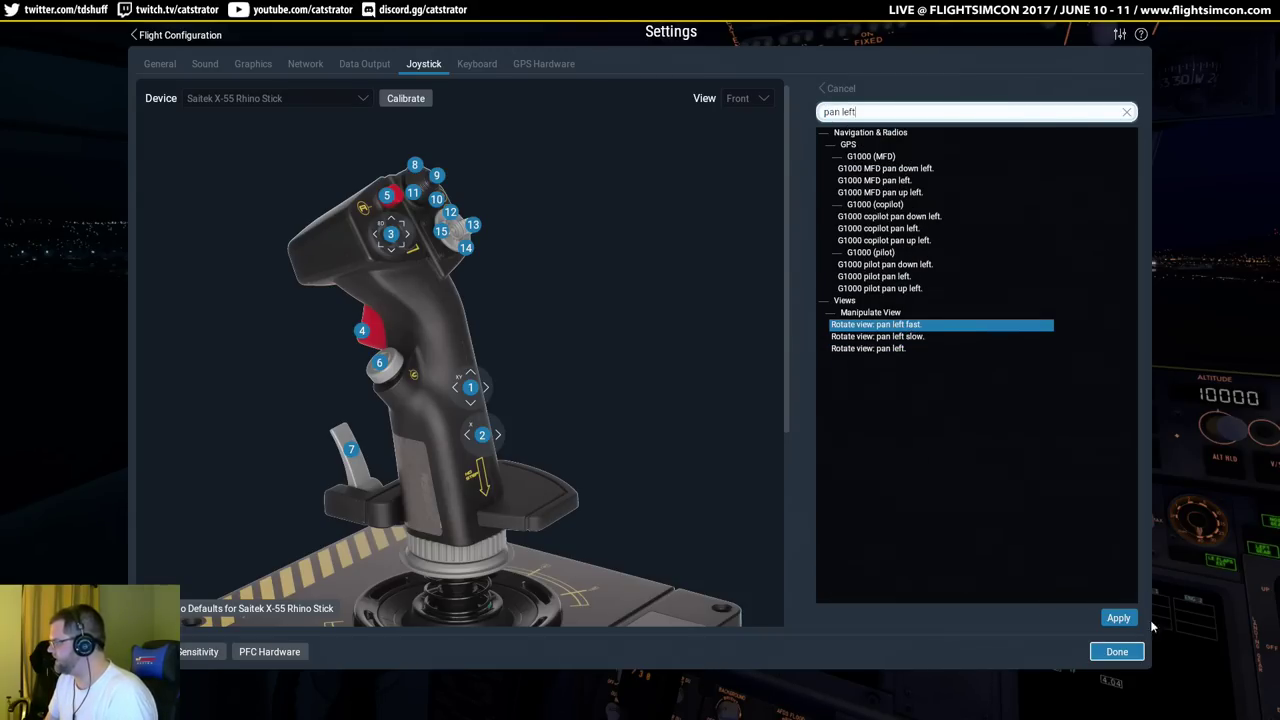
pyautogui.click(1118, 619)
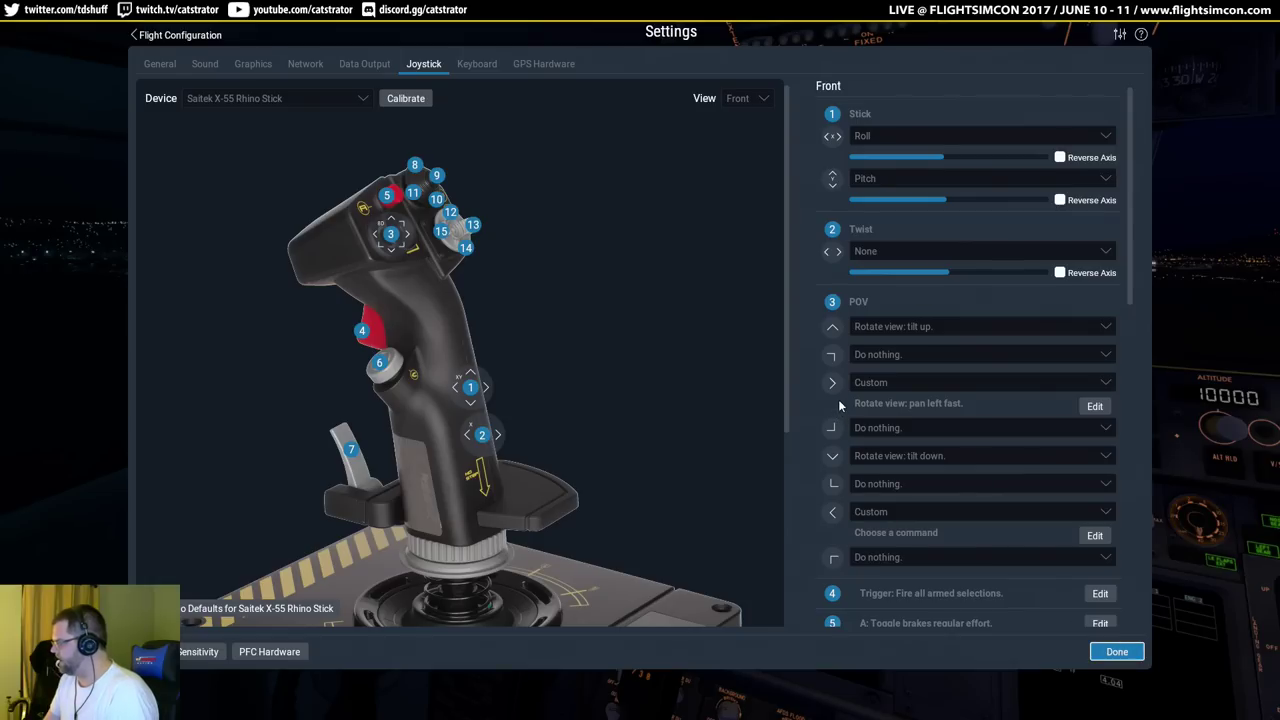
# Assign the stick's Trigger the Servos toggle command, searching for "servos".
pyautogui.scroll(-1, 838, 405)
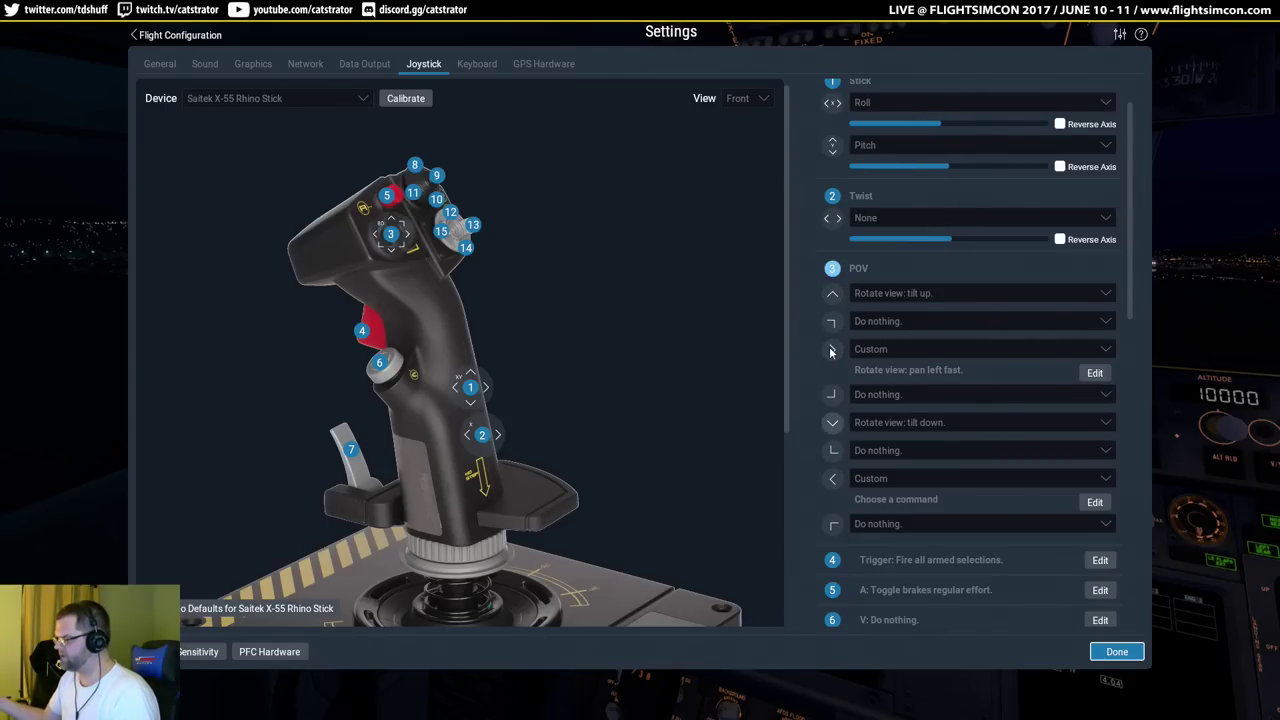
pyautogui.scroll(-3, 985, 391)
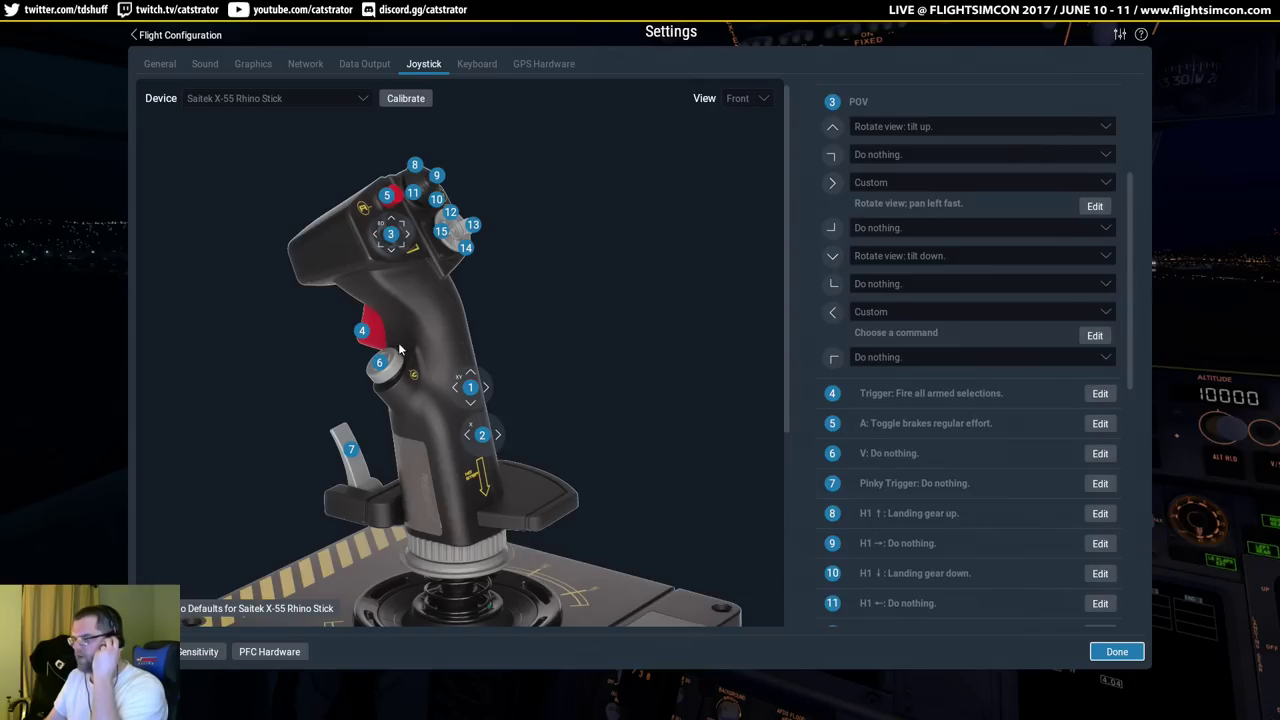
pyautogui.click(1100, 395)
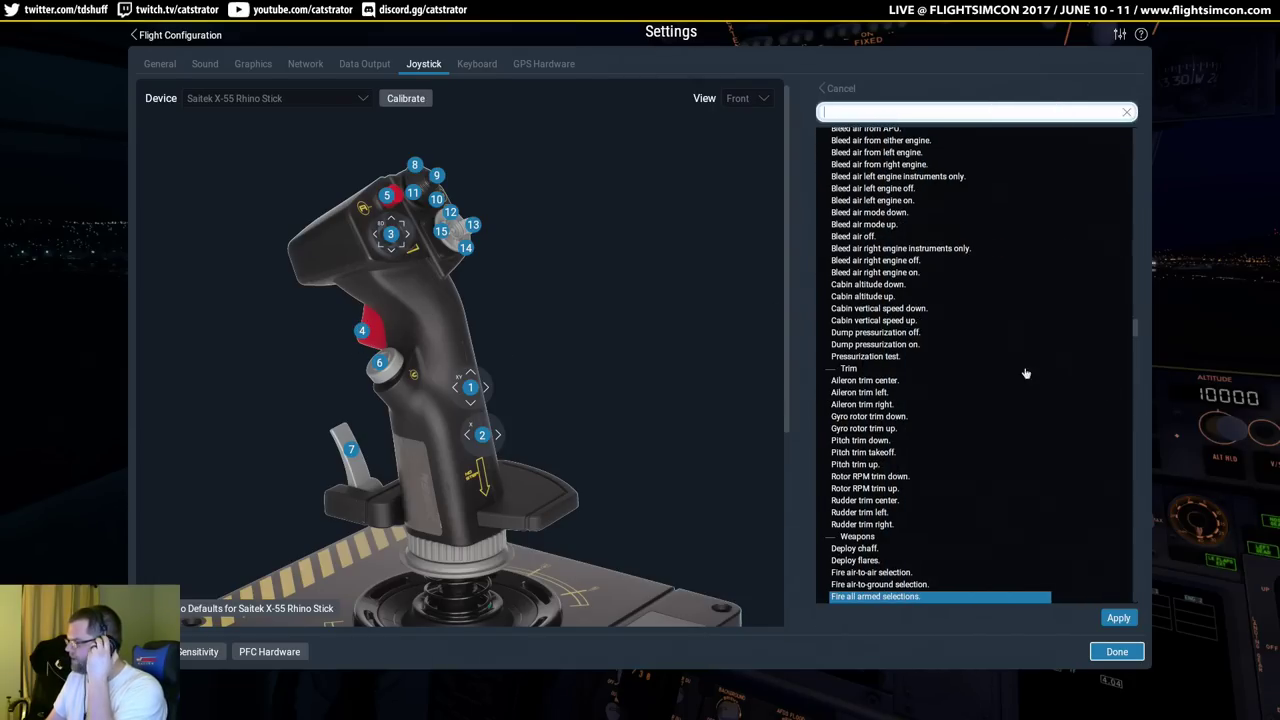
pyautogui.write('servos')
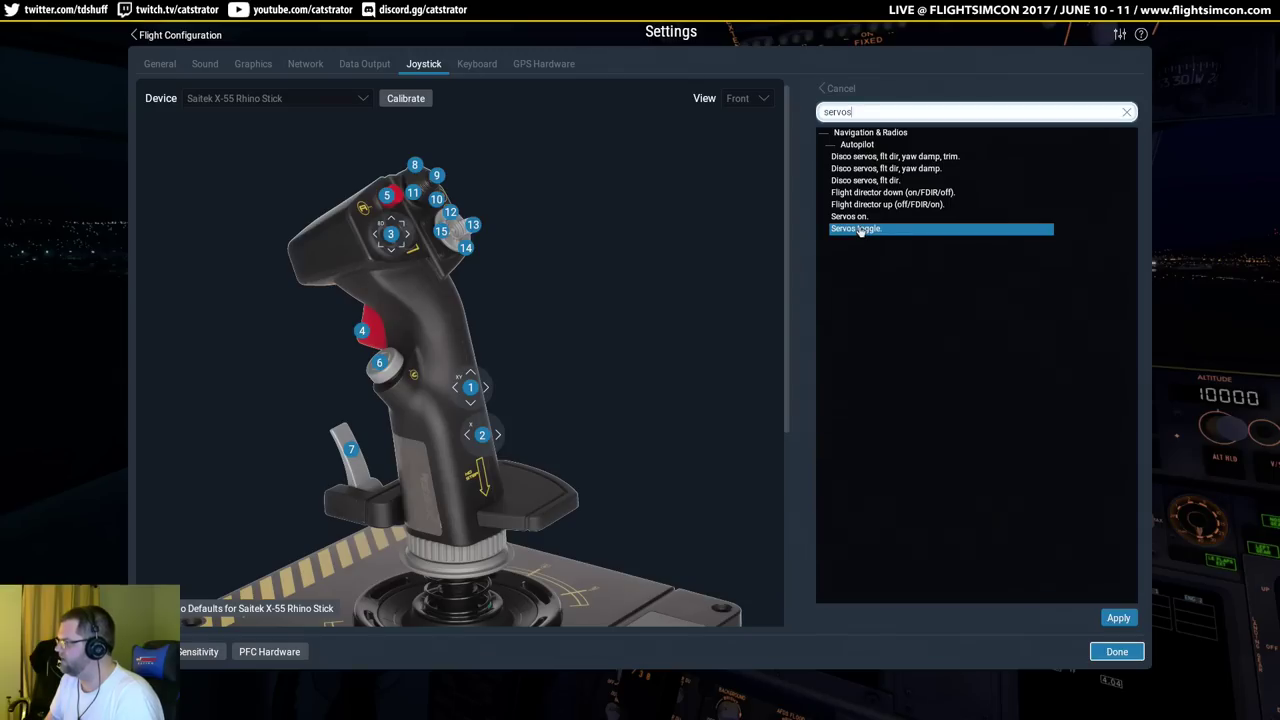
pyautogui.click(1118, 617)
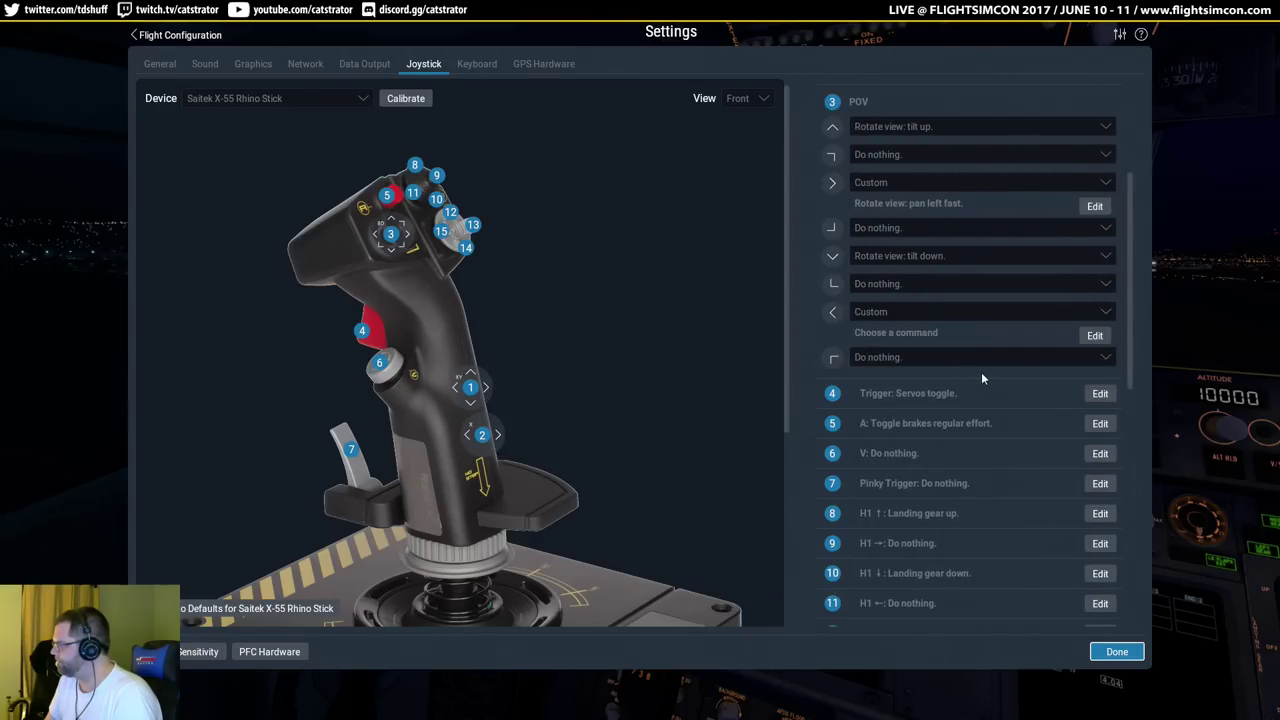
# Assign the stick's V button the Contact ATC command, searching for "atc".
pyautogui.scroll(-1, 982, 372)
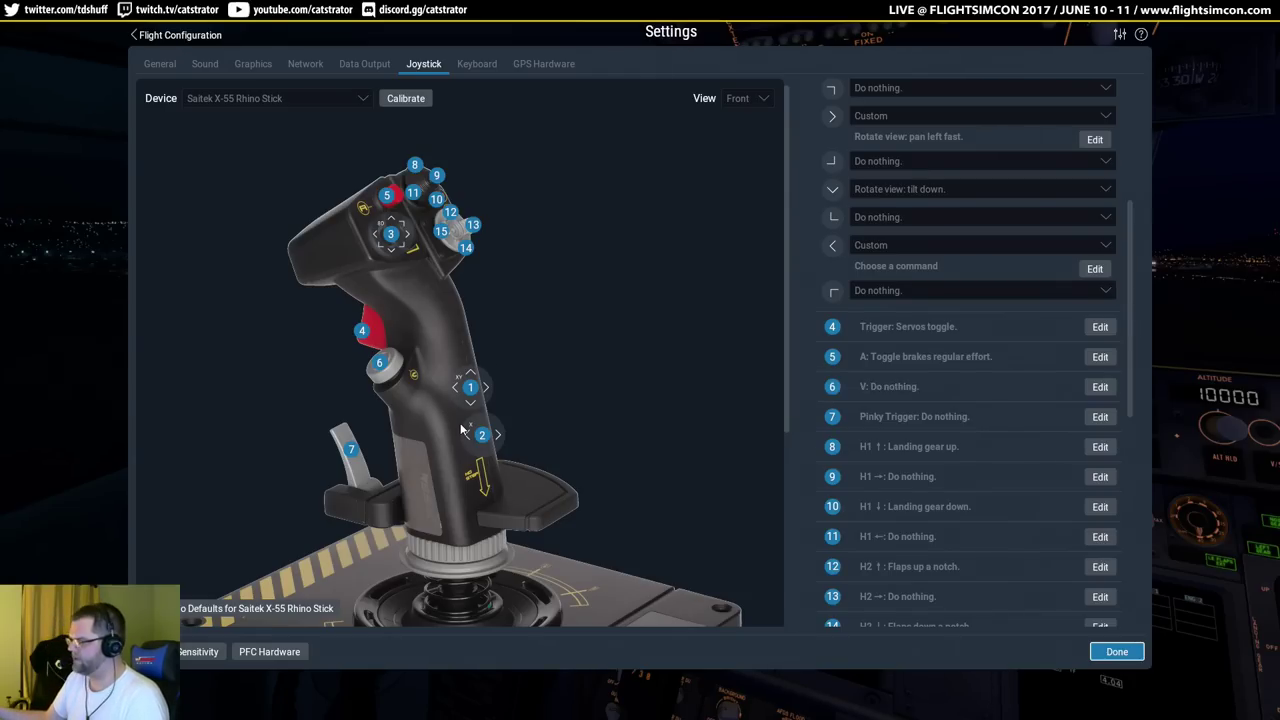
pyautogui.click(1097, 386)
pyautogui.write('atc')
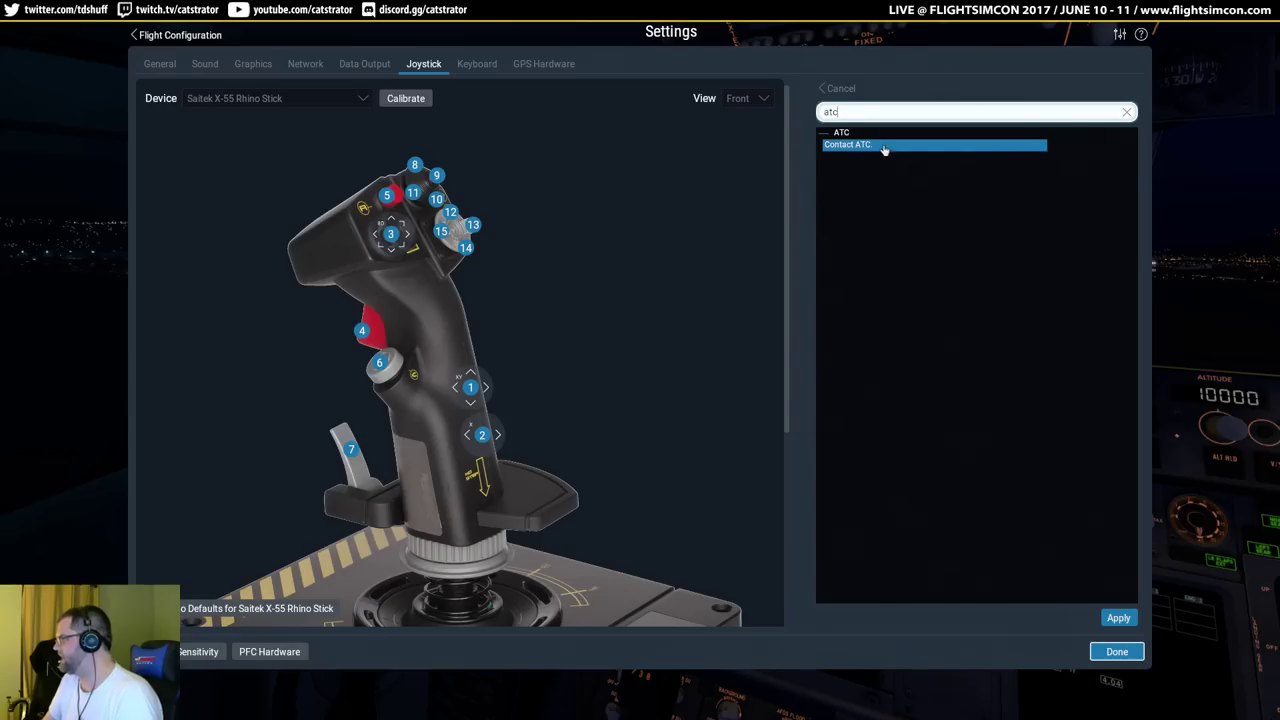
pyautogui.click(1118, 618)
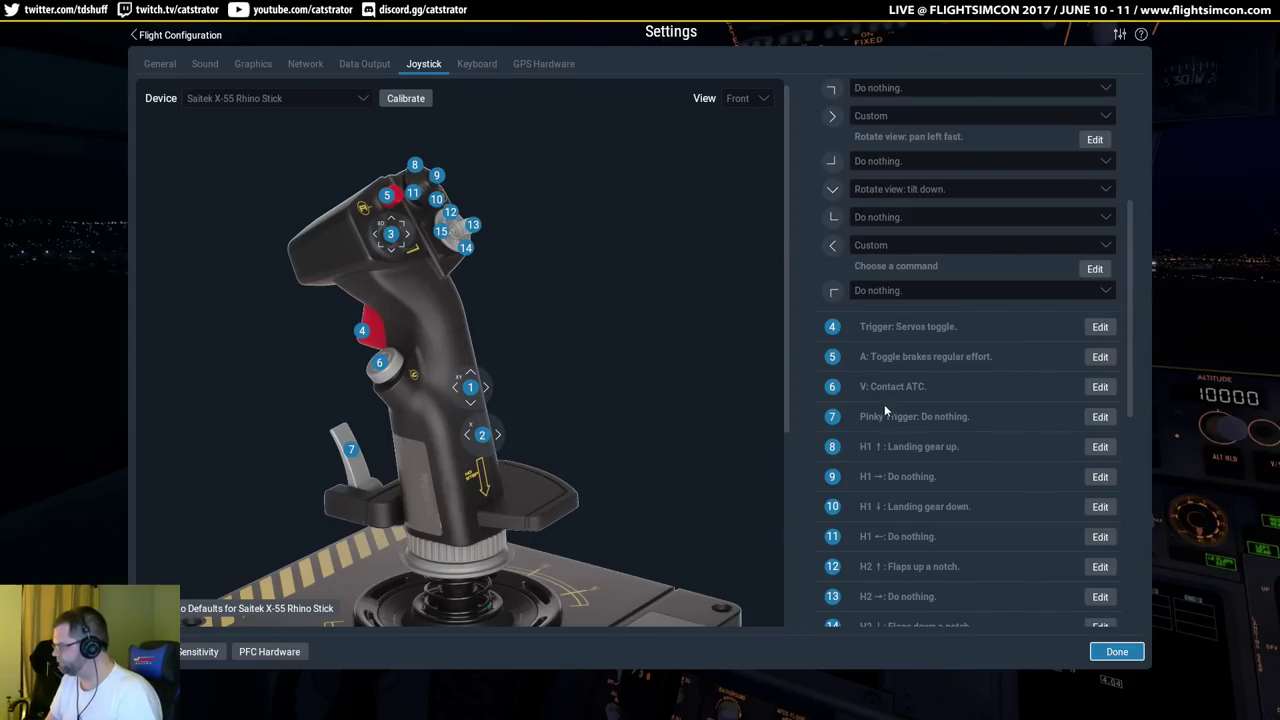
# Assign the stick's Pinky Trigger the Aileron trim center command, searching for "ail".
pyautogui.click(1098, 416)
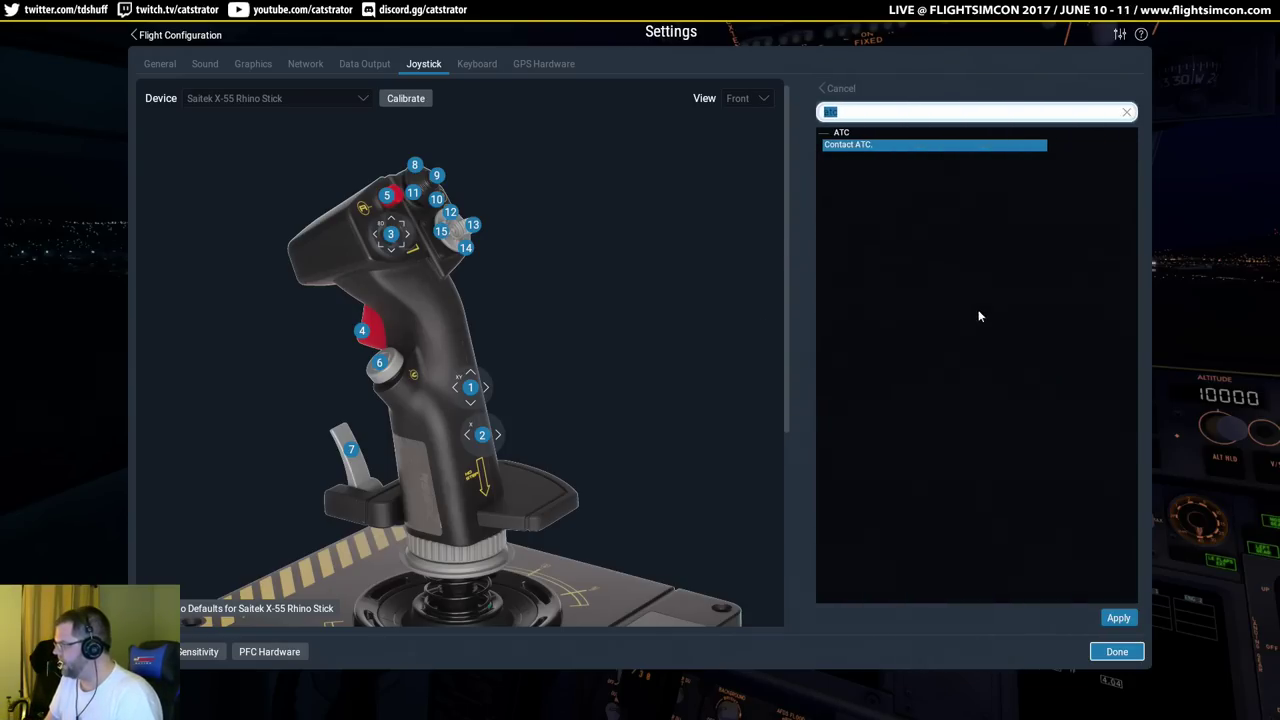
pyautogui.write('ail')
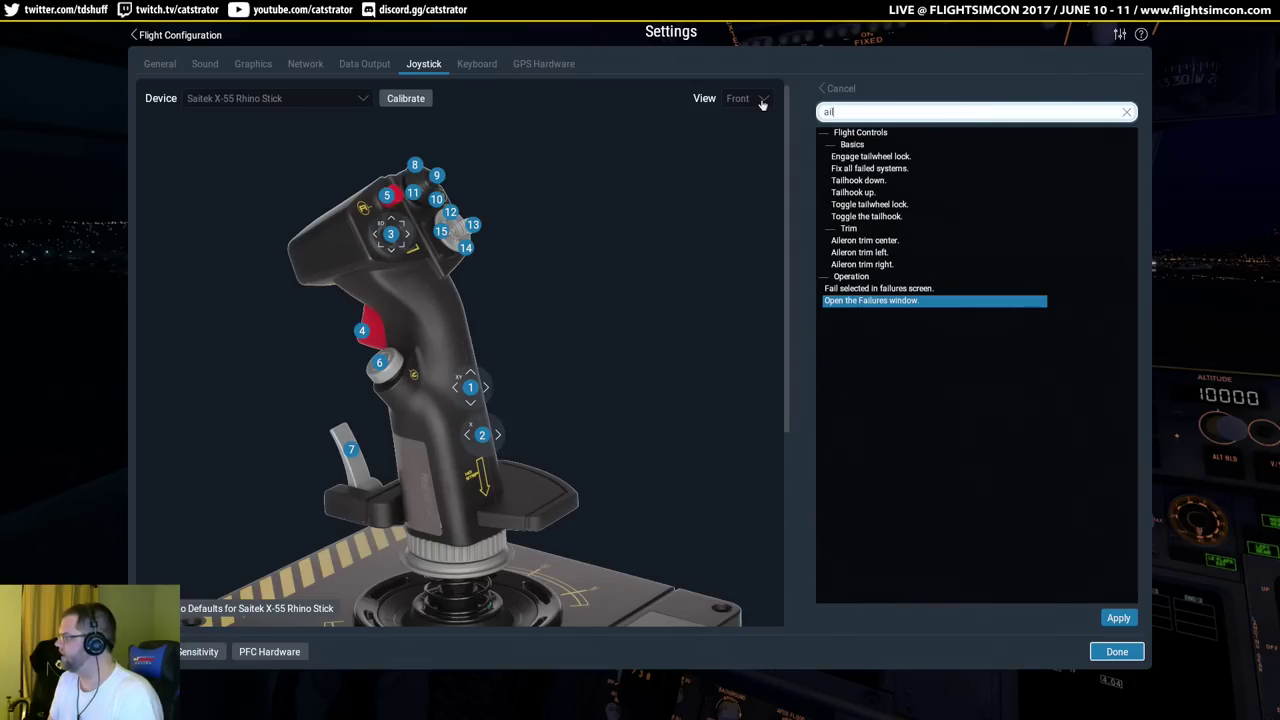
pyautogui.click(860, 240)
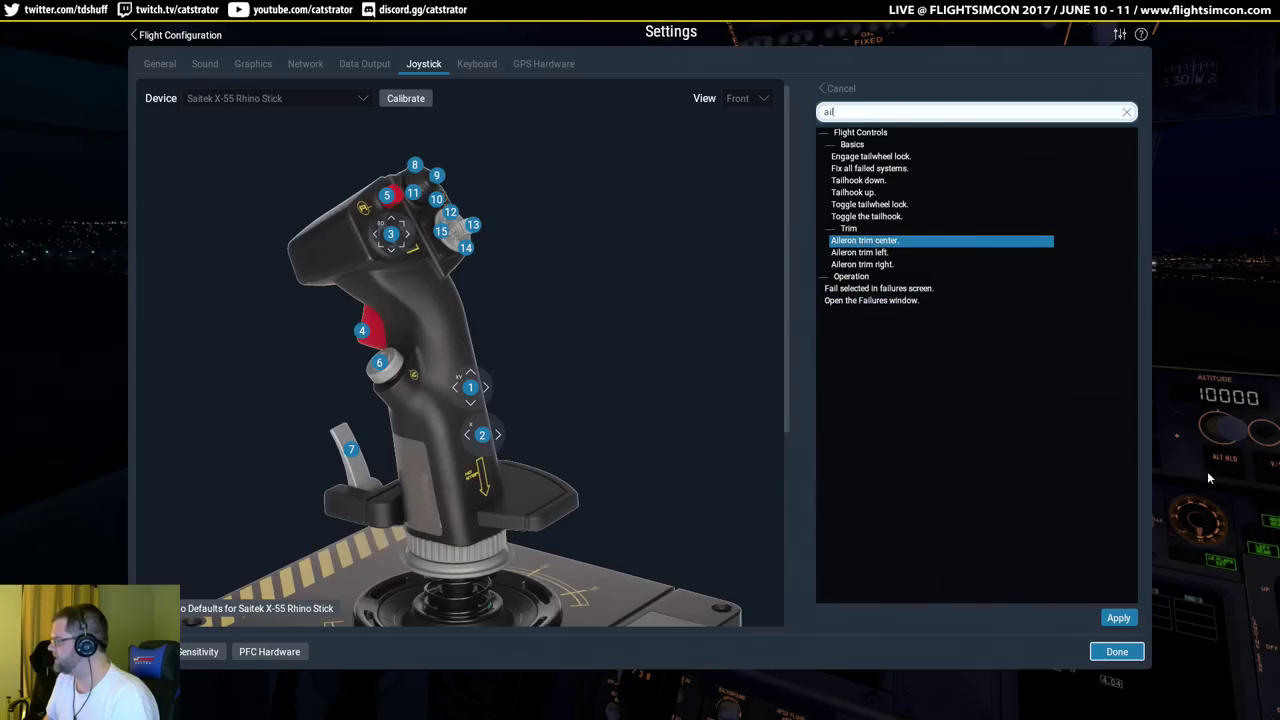
pyautogui.click(1118, 618)
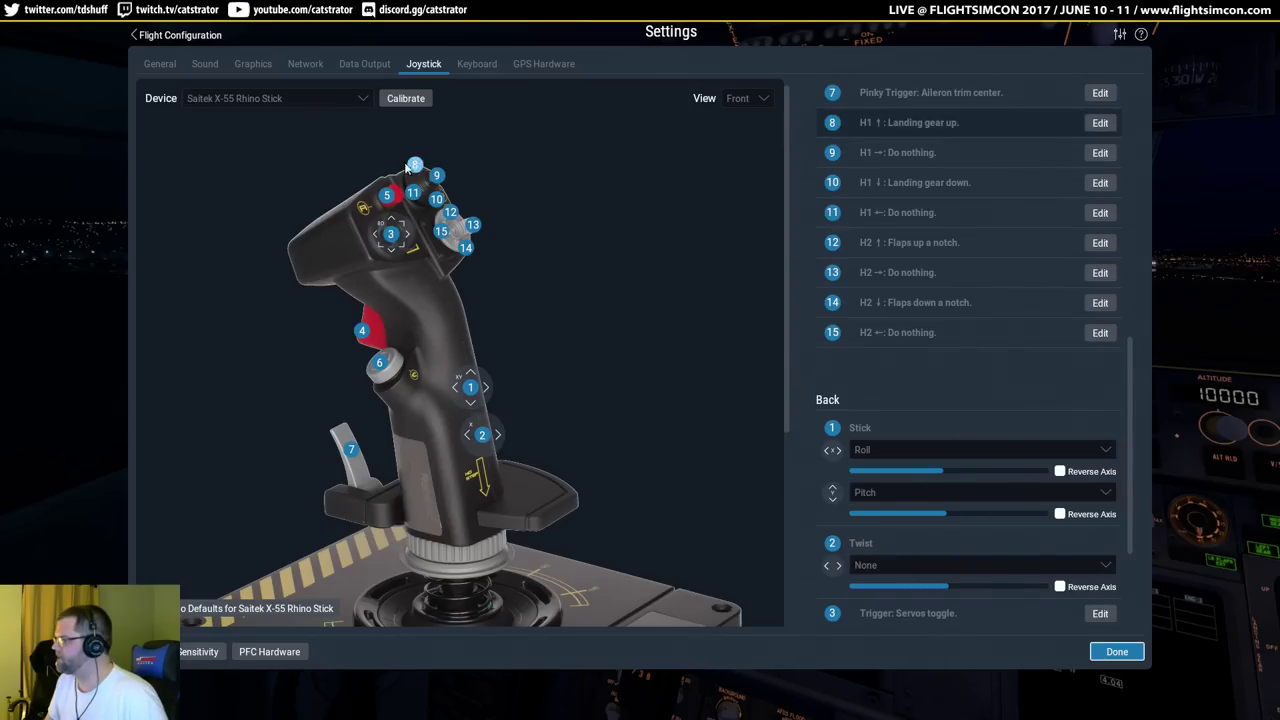
# Assign the stick's D button the Rudder trim center command, searching for "rudder".
pyautogui.click(391, 527)
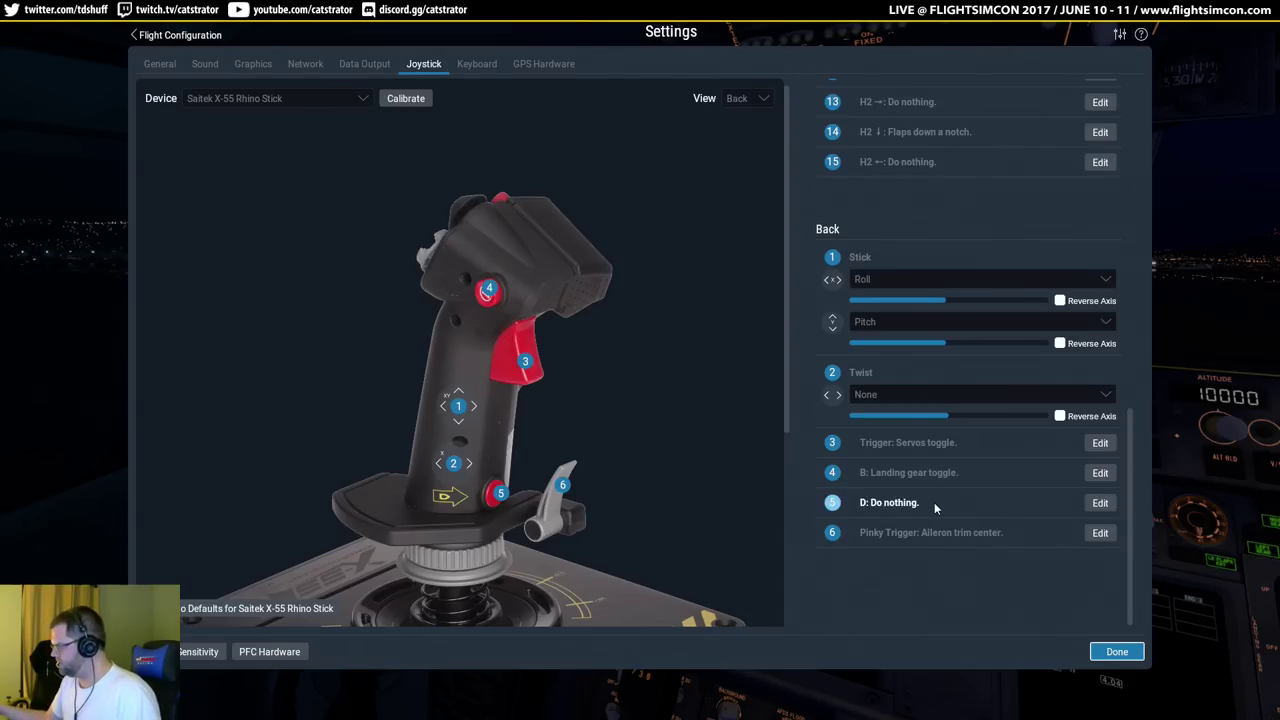
pyautogui.click(1100, 502)
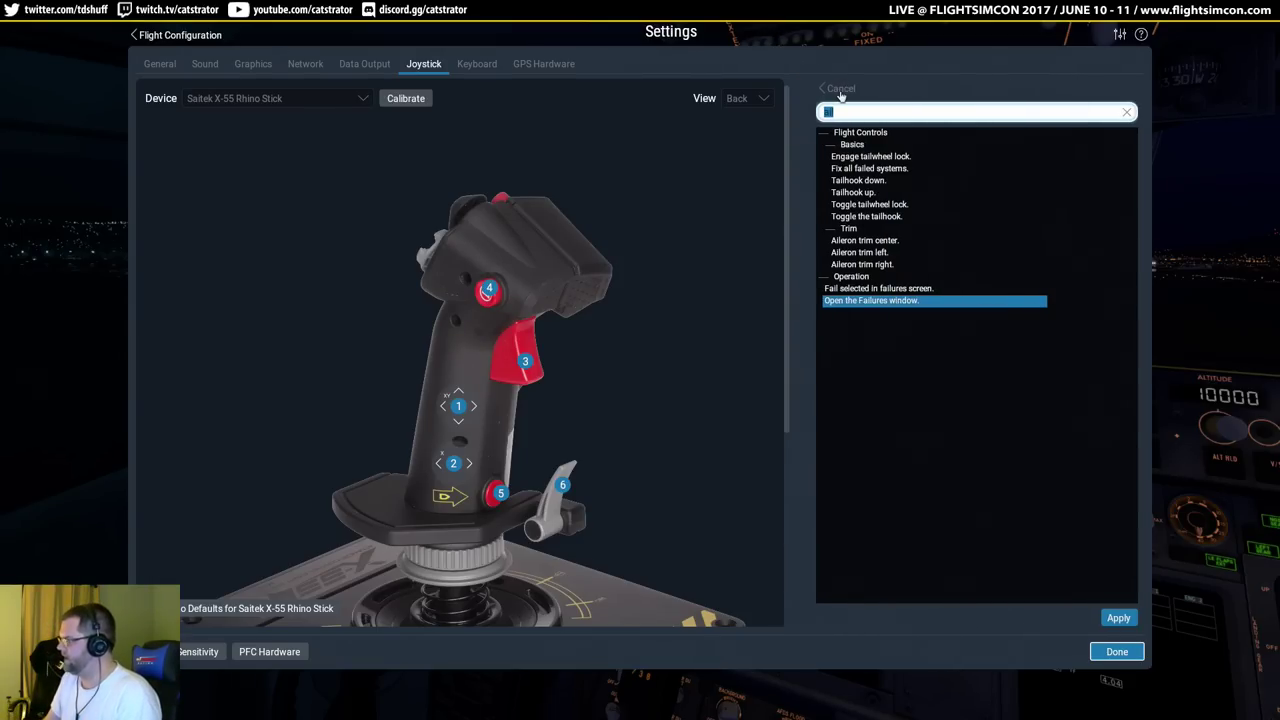
pyautogui.write('rudder')
pyautogui.click(900, 204)
pyautogui.click(1125, 617)
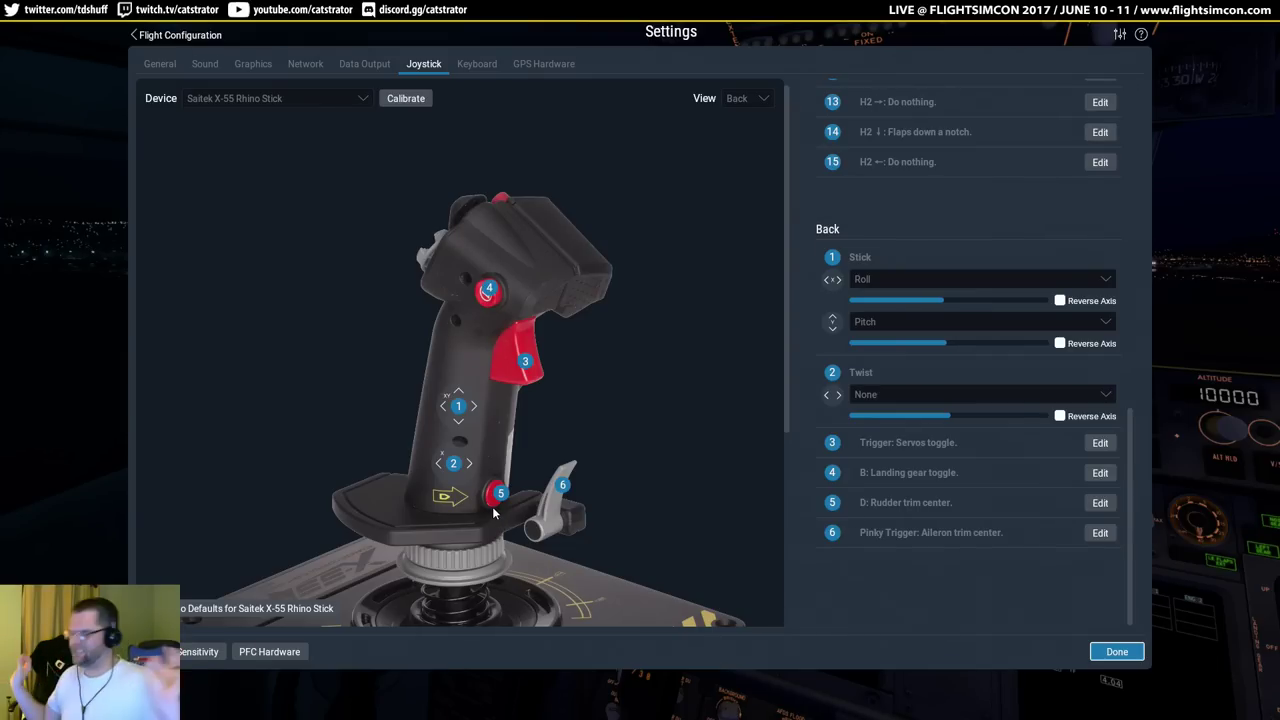
# Set the stick's H1 up direction to Do nothing, searching for "noth".
pyautogui.scroll(5, 1015, 250)
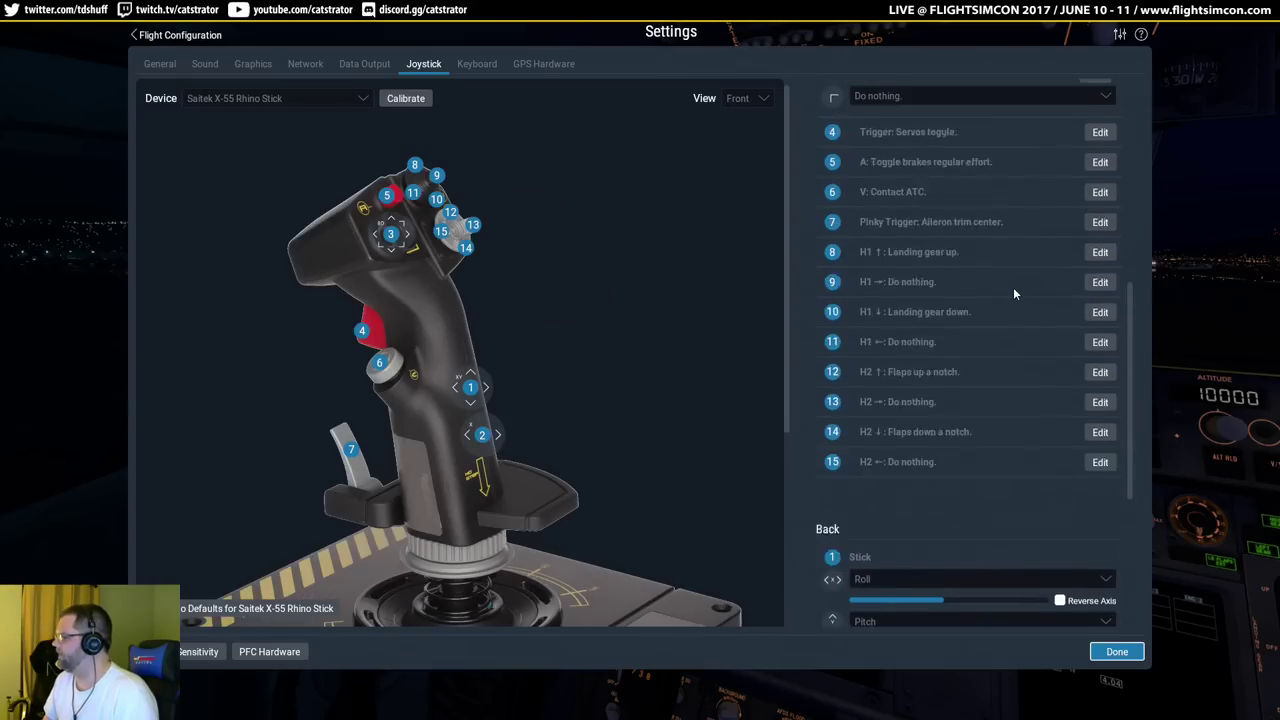
pyautogui.scroll(-2, 1016, 302)
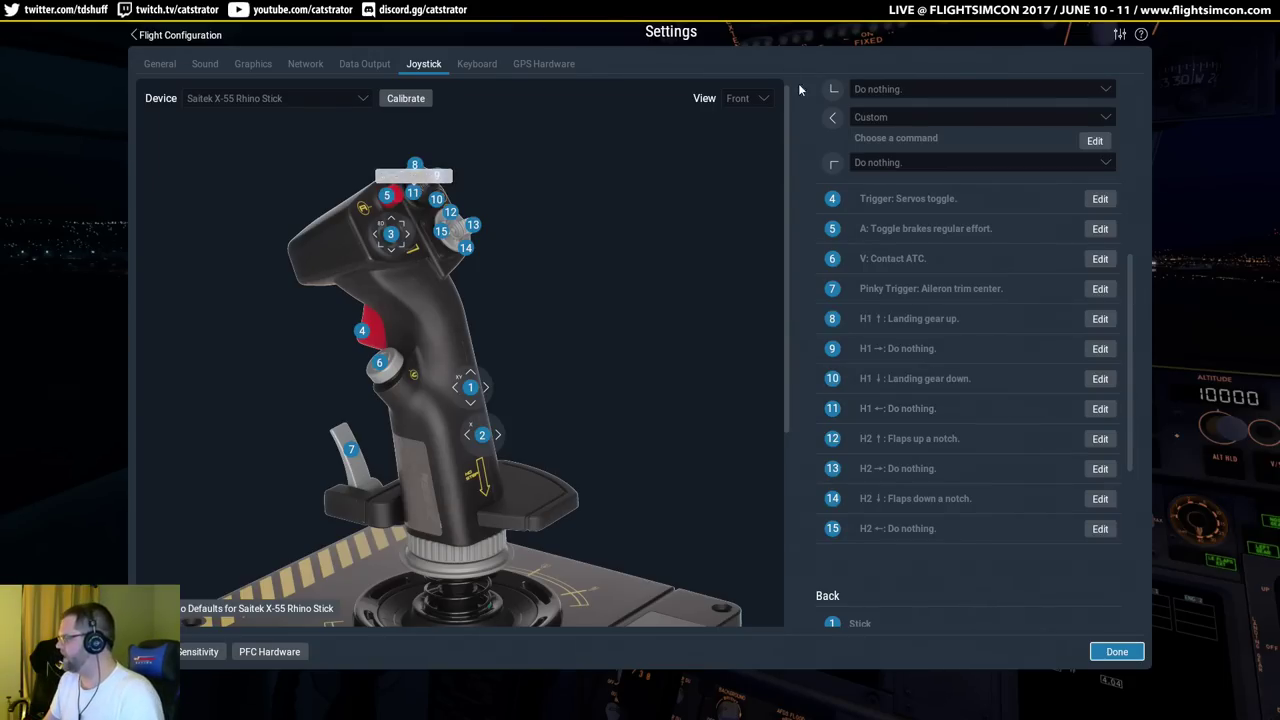
pyautogui.click(1100, 318)
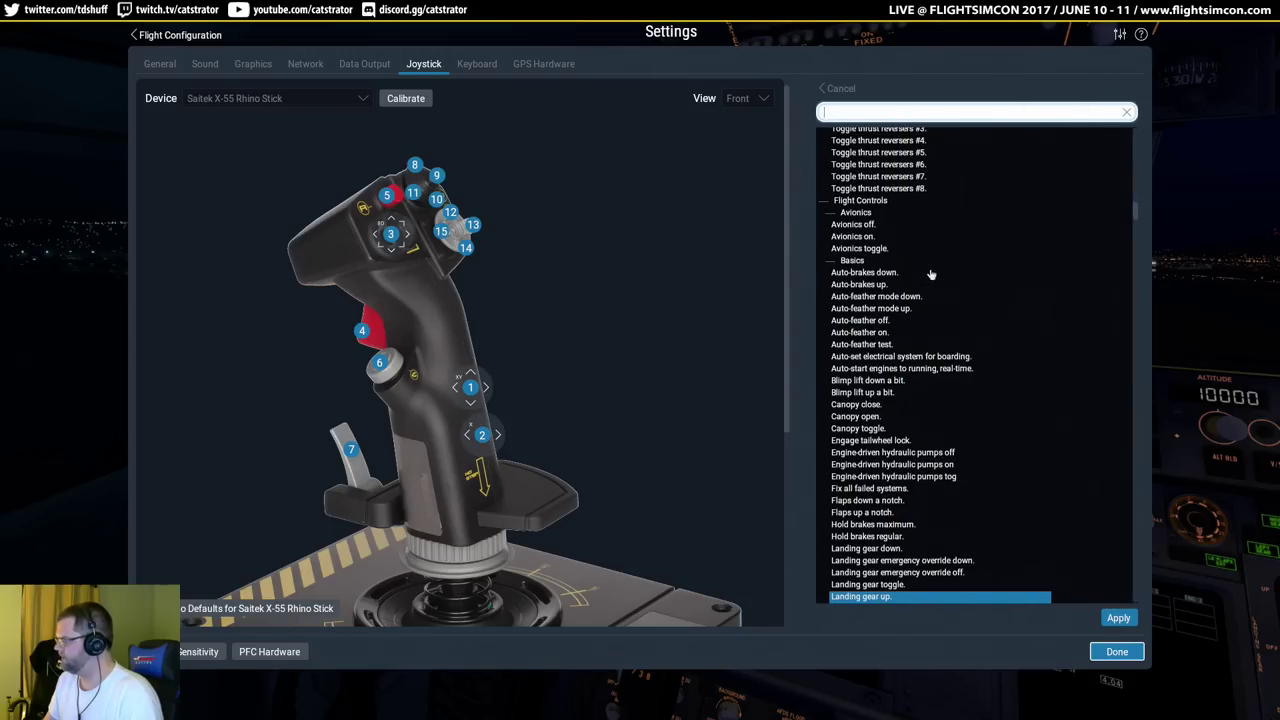
pyautogui.write('noth')
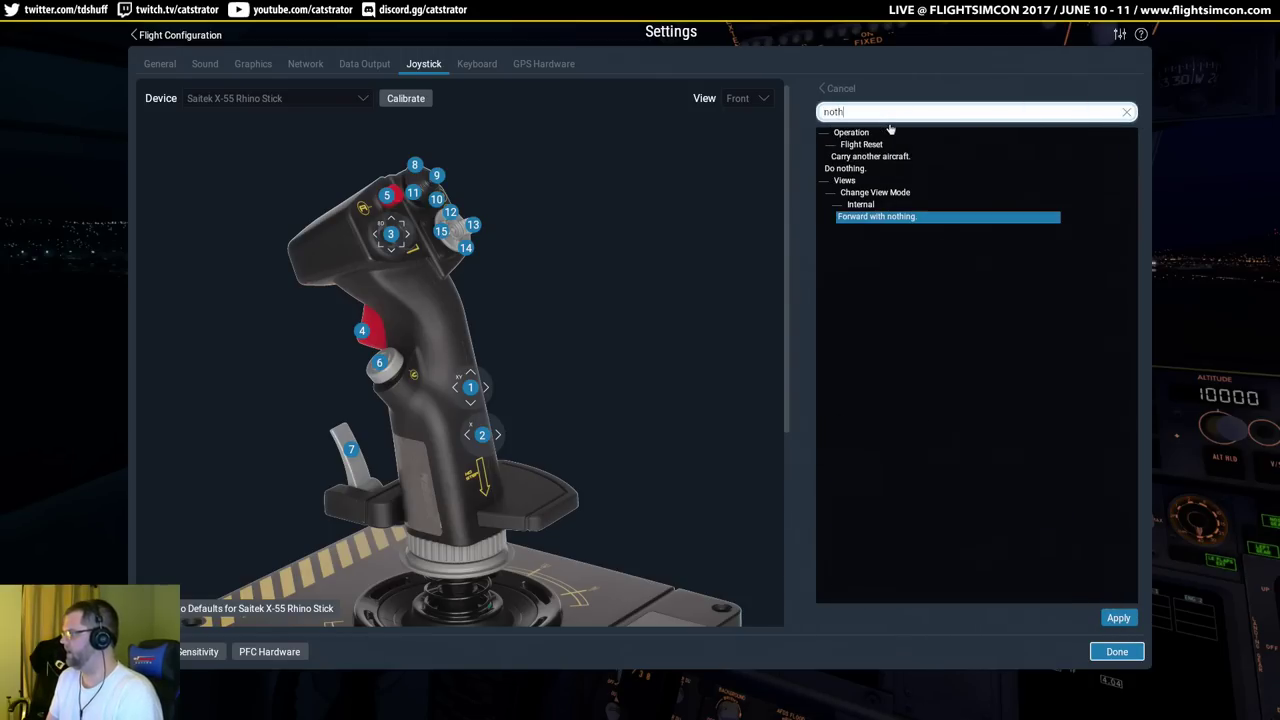
pyautogui.click(852, 180)
pyautogui.click(838, 169)
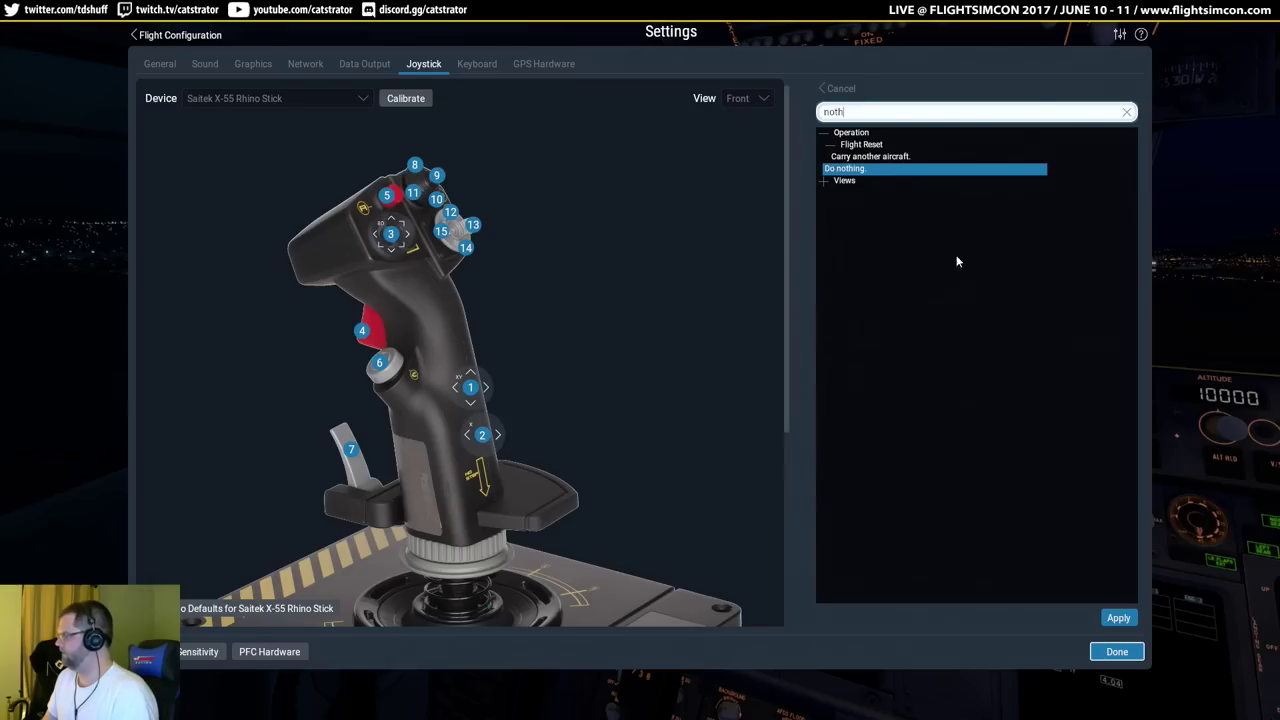
pyautogui.click(1116, 617)
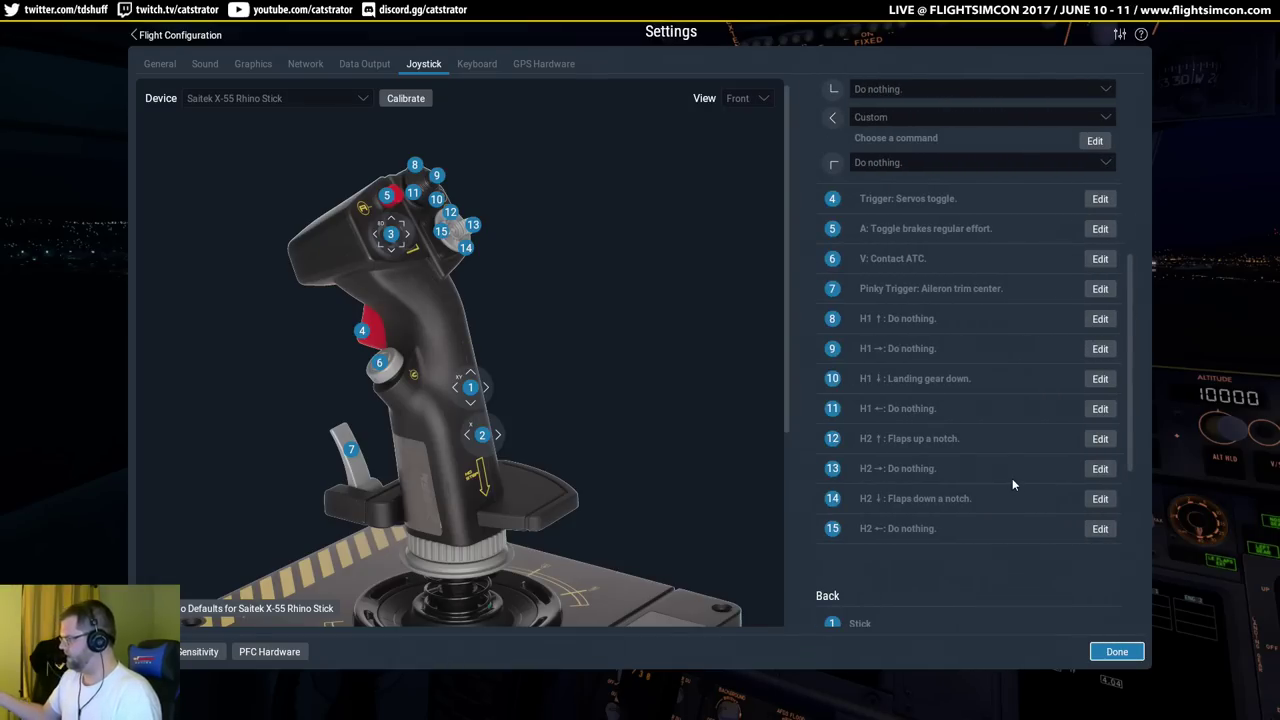
# Set the stick's H1 down direction to Do nothing, searching for "nothing".
pyautogui.click(1100, 378)
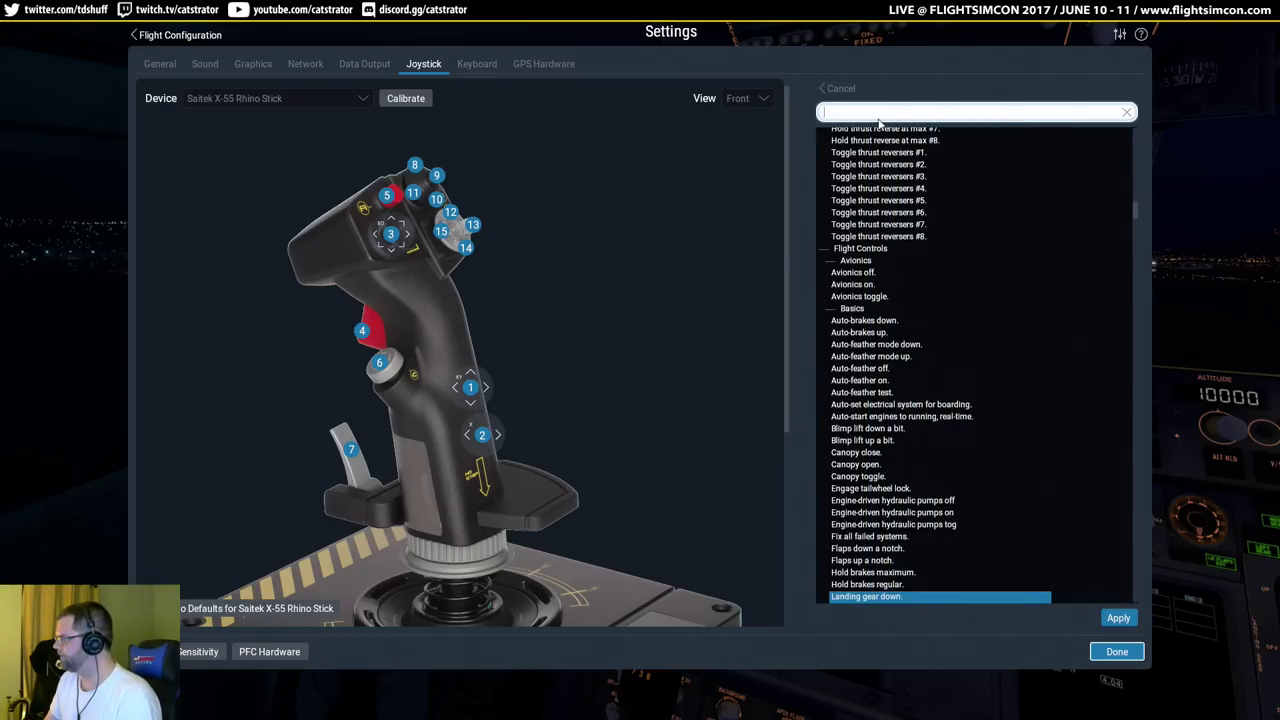
pyautogui.write('nothing')
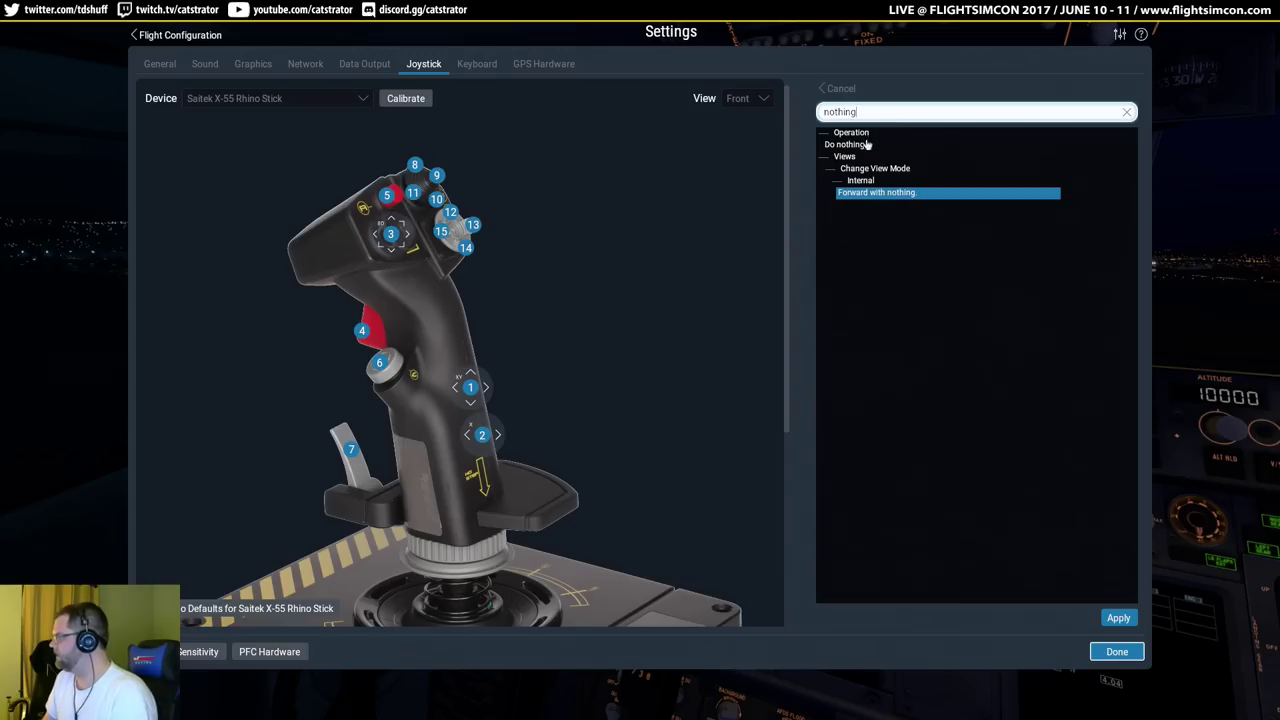
pyautogui.click(866, 145)
pyautogui.click(1118, 618)
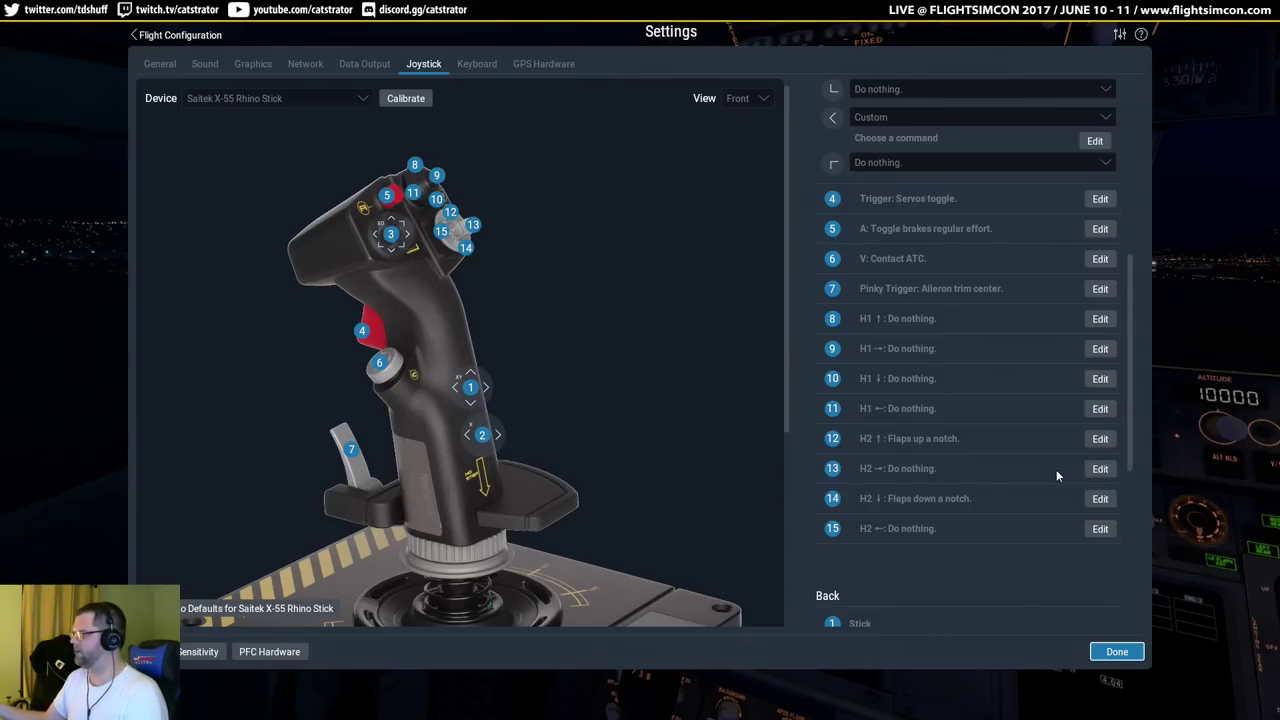
# Assign Rudder trim right to the stick's H1 right direction and Rudder trim left to H1 left, searching for "rudder".
pyautogui.click(1101, 348)
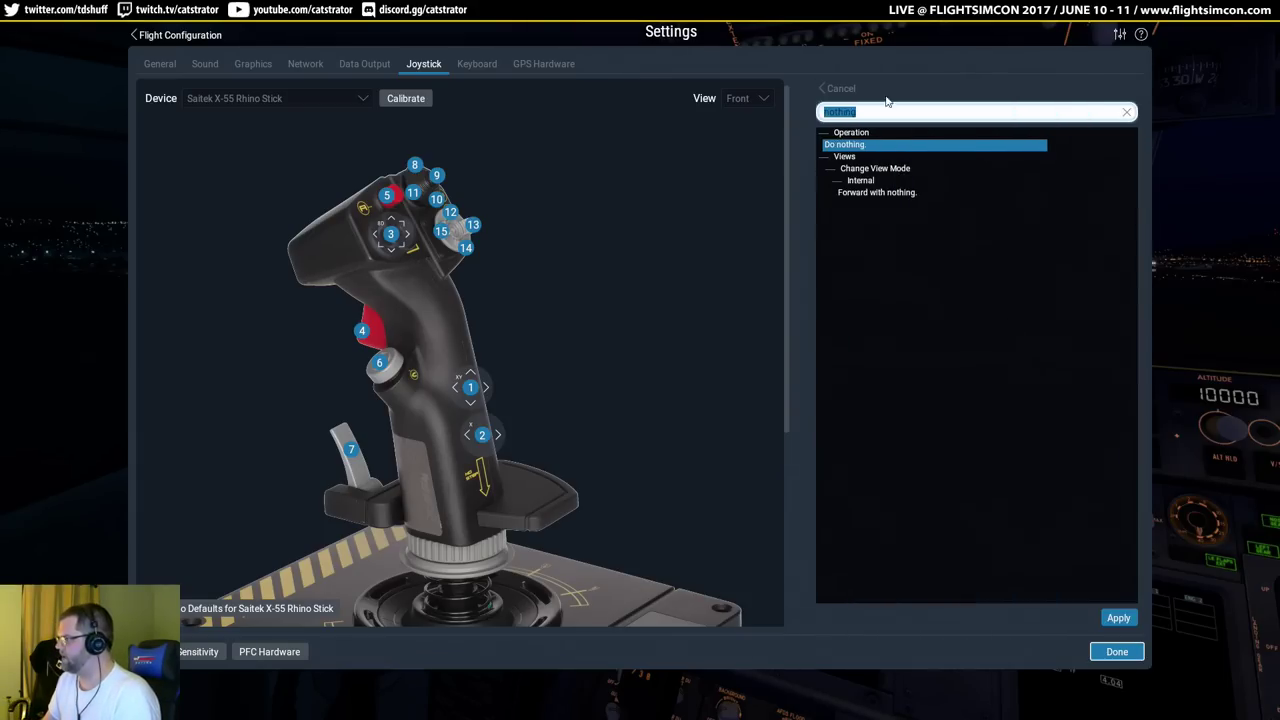
pyautogui.write('rudder')
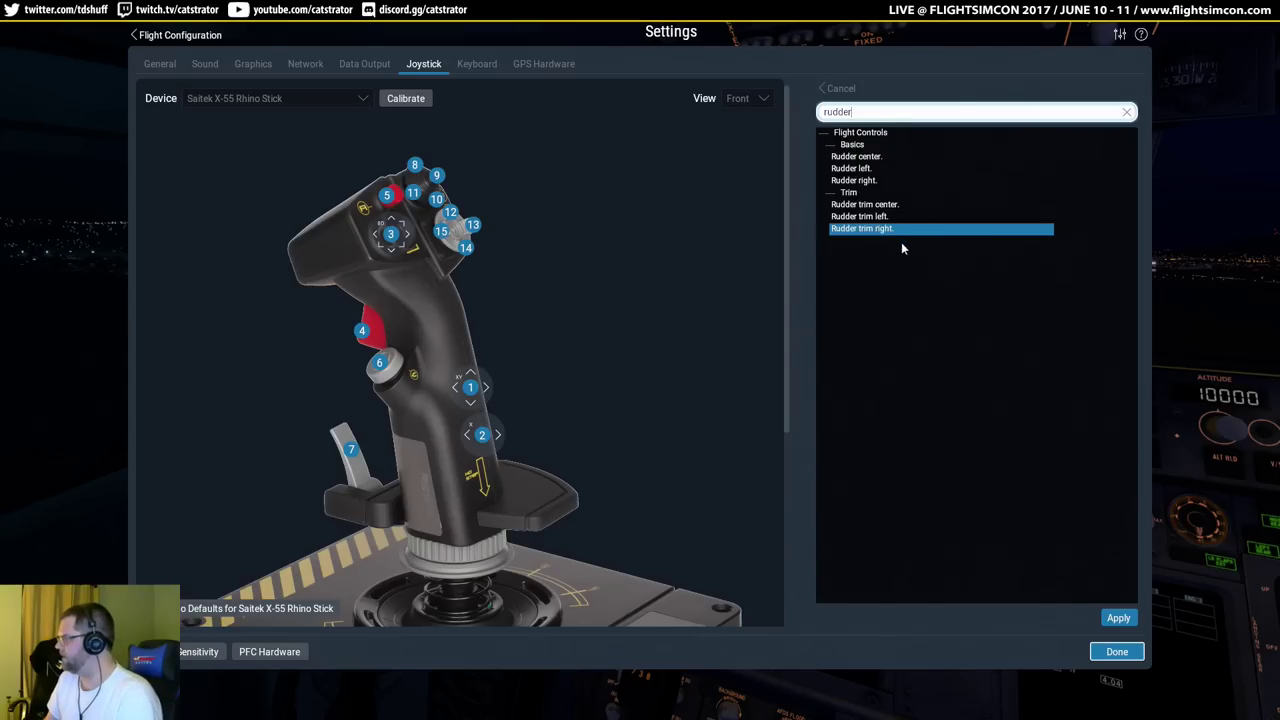
pyautogui.click(1117, 619)
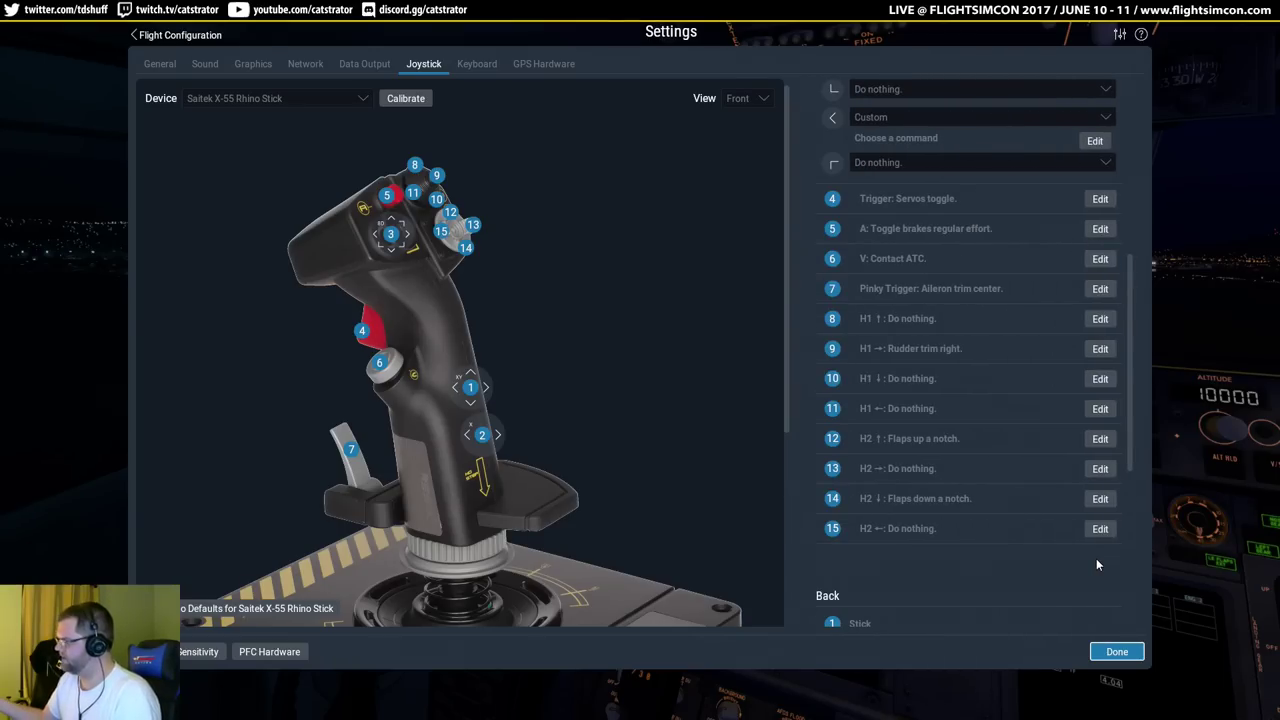
pyautogui.click(1100, 408)
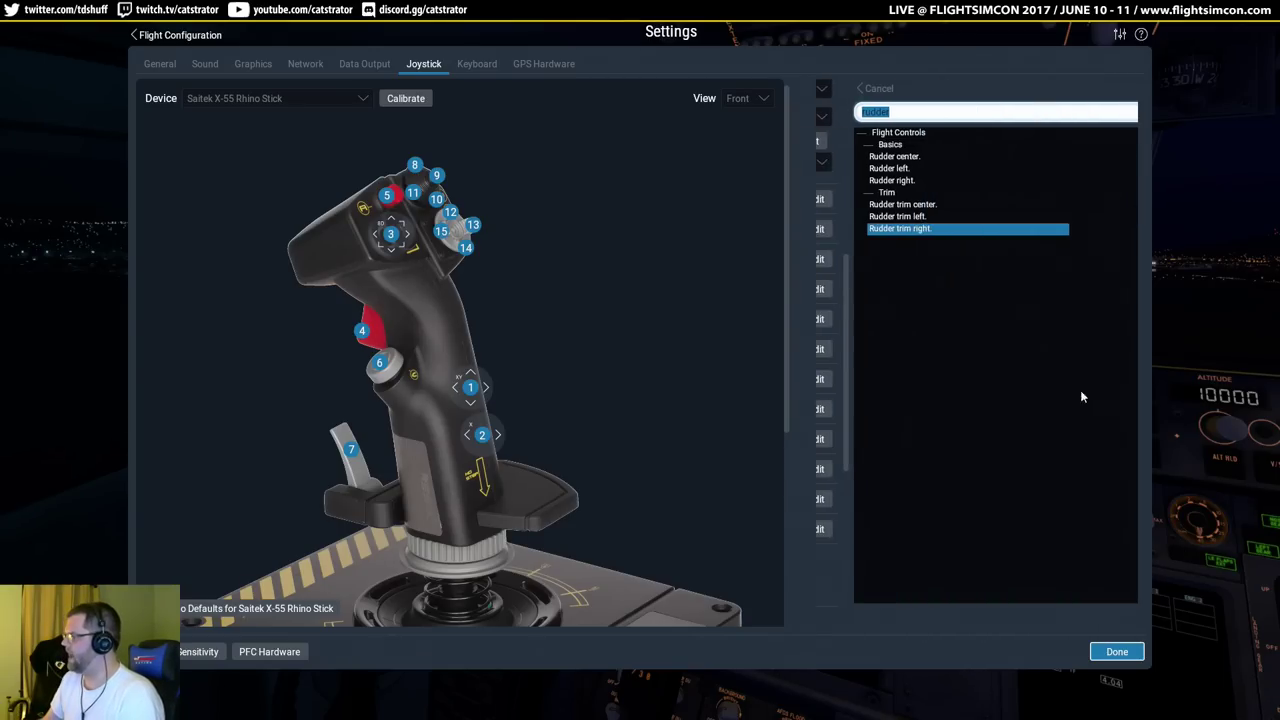
pyautogui.press('Up')
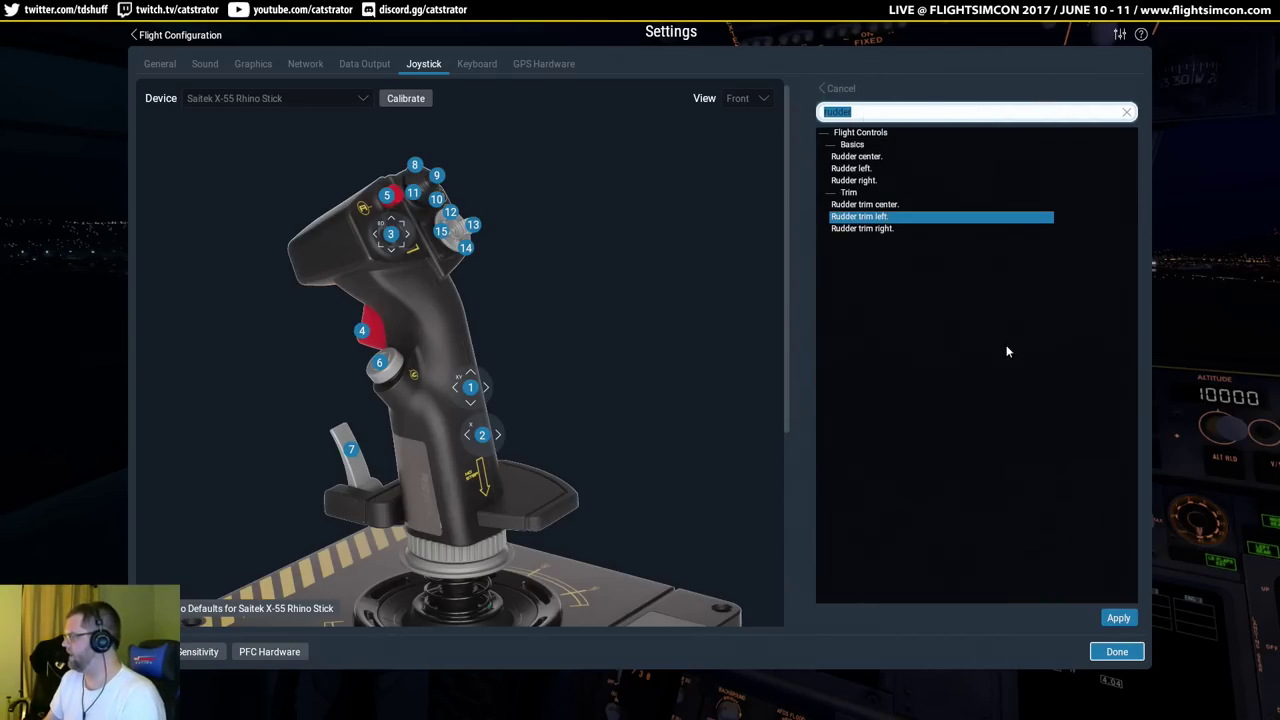
pyautogui.click(1121, 618)
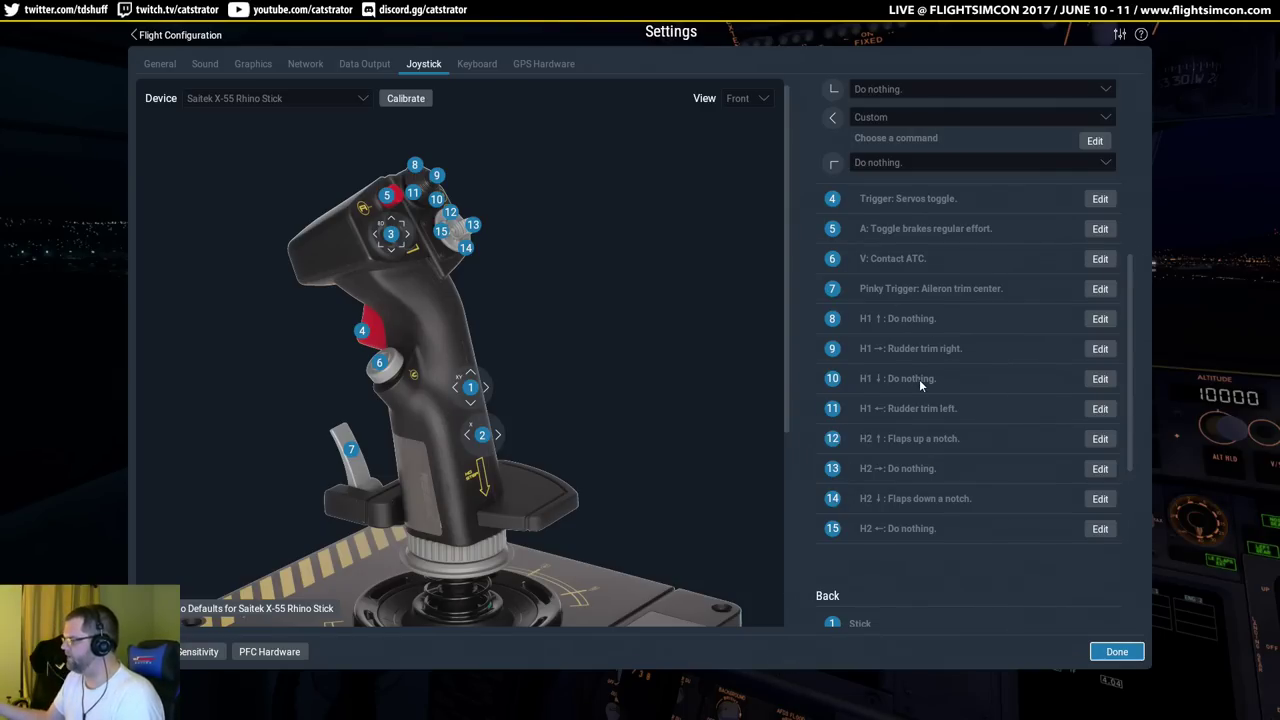
# Assign the stick's H2 up direction the Pitch trim down command, searching for "pitch trim".
pyautogui.click(1100, 438)
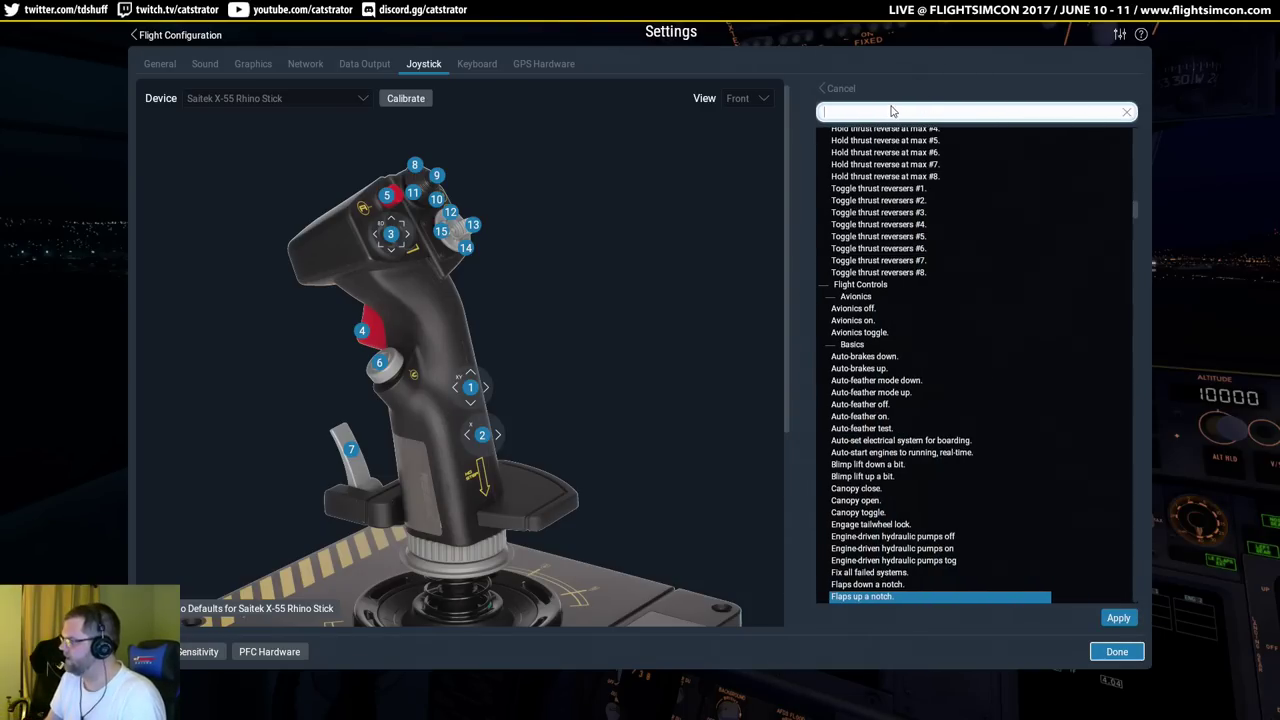
pyautogui.write('pitch trim')
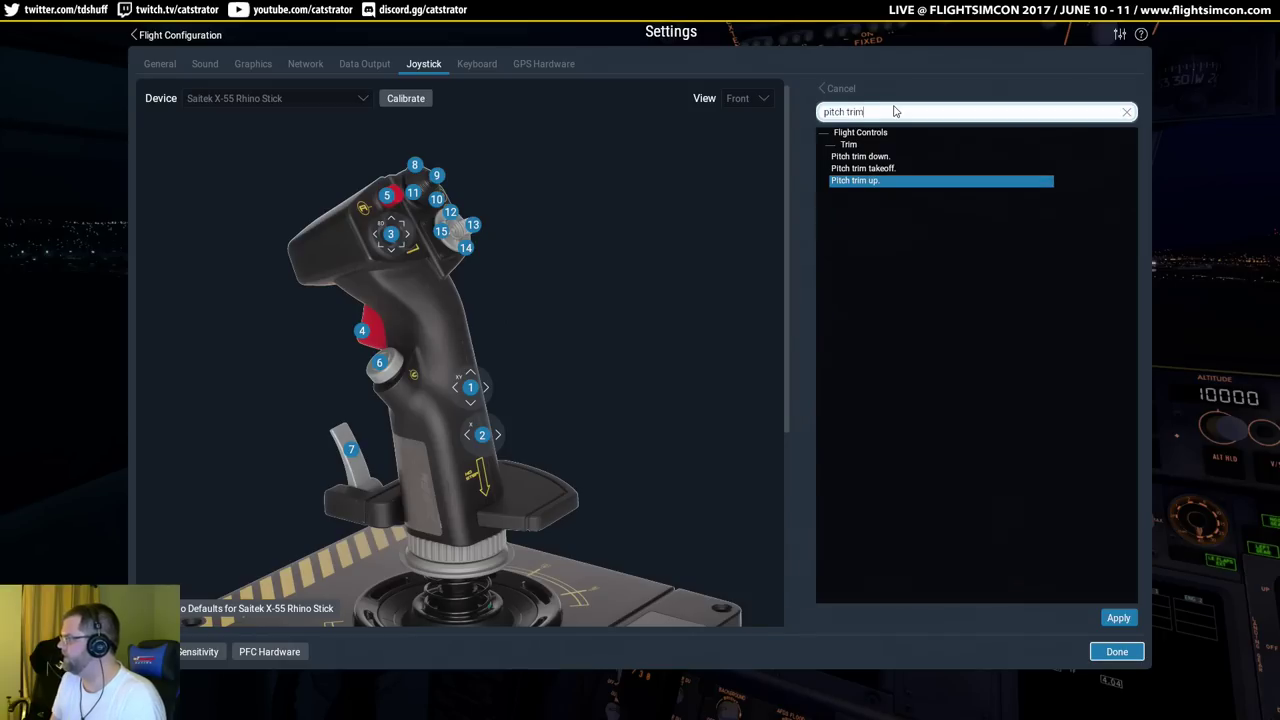
pyautogui.press('Up')
pyautogui.click(866, 157)
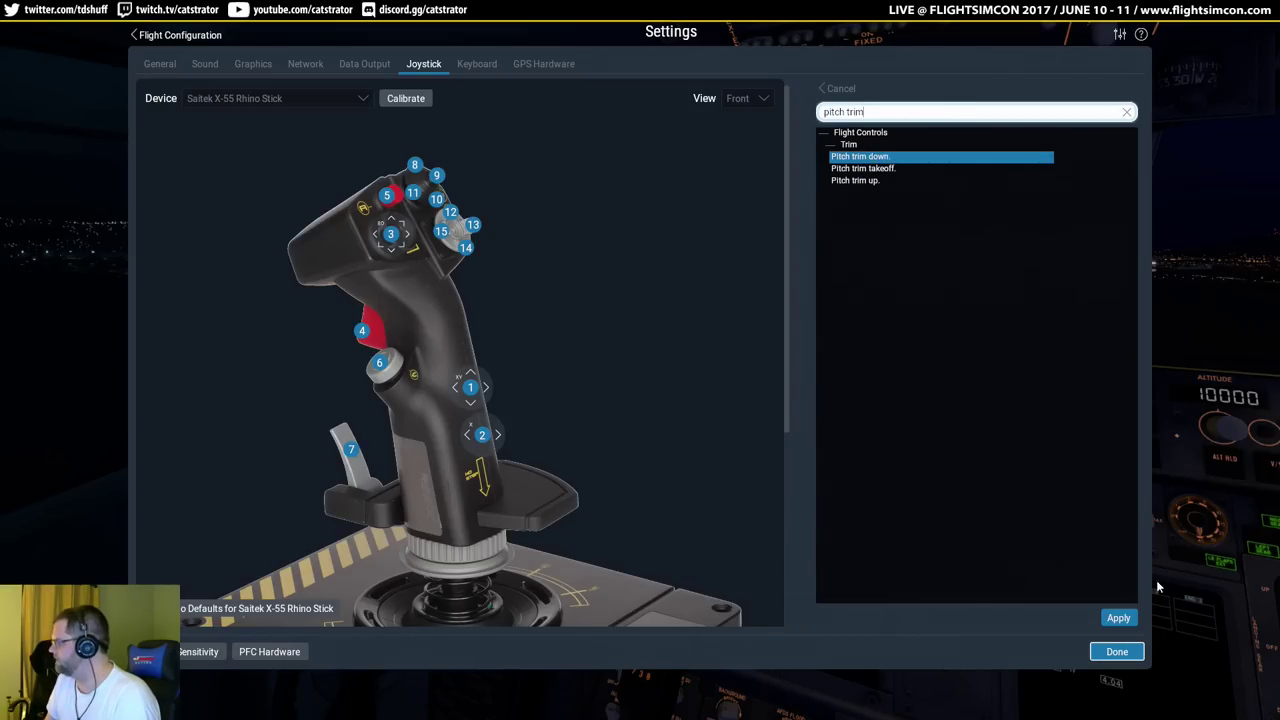
pyautogui.click(1118, 617)
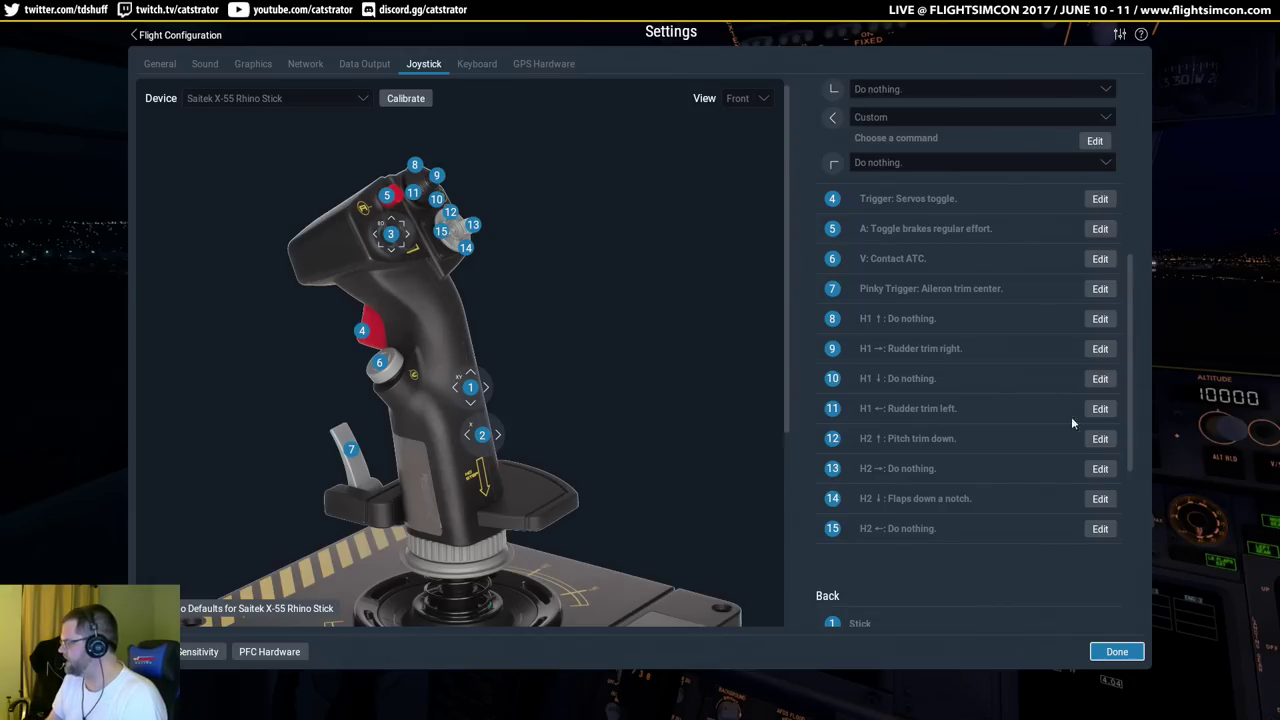
# Assign the stick's H2 down direction the Pitch trim up command, searching for "pitch".
pyautogui.click(1100, 498)
pyautogui.write('pitch')
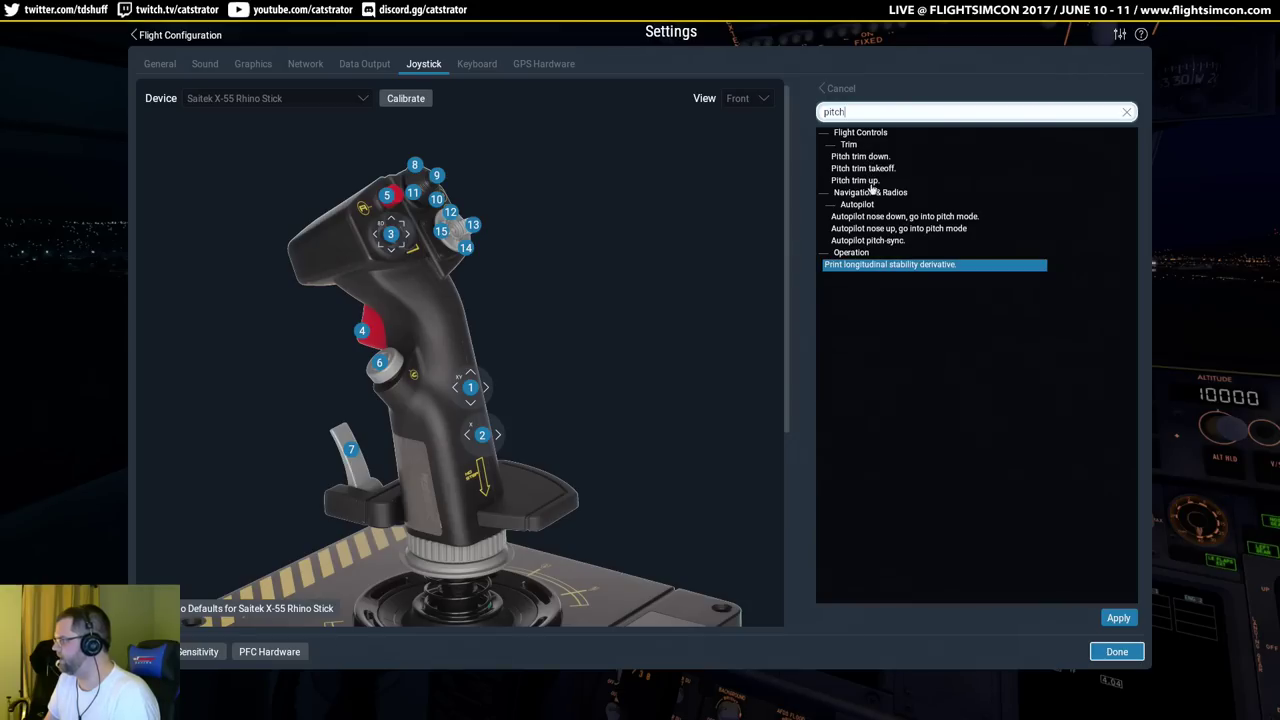
pyautogui.click(866, 181)
pyautogui.click(1118, 618)
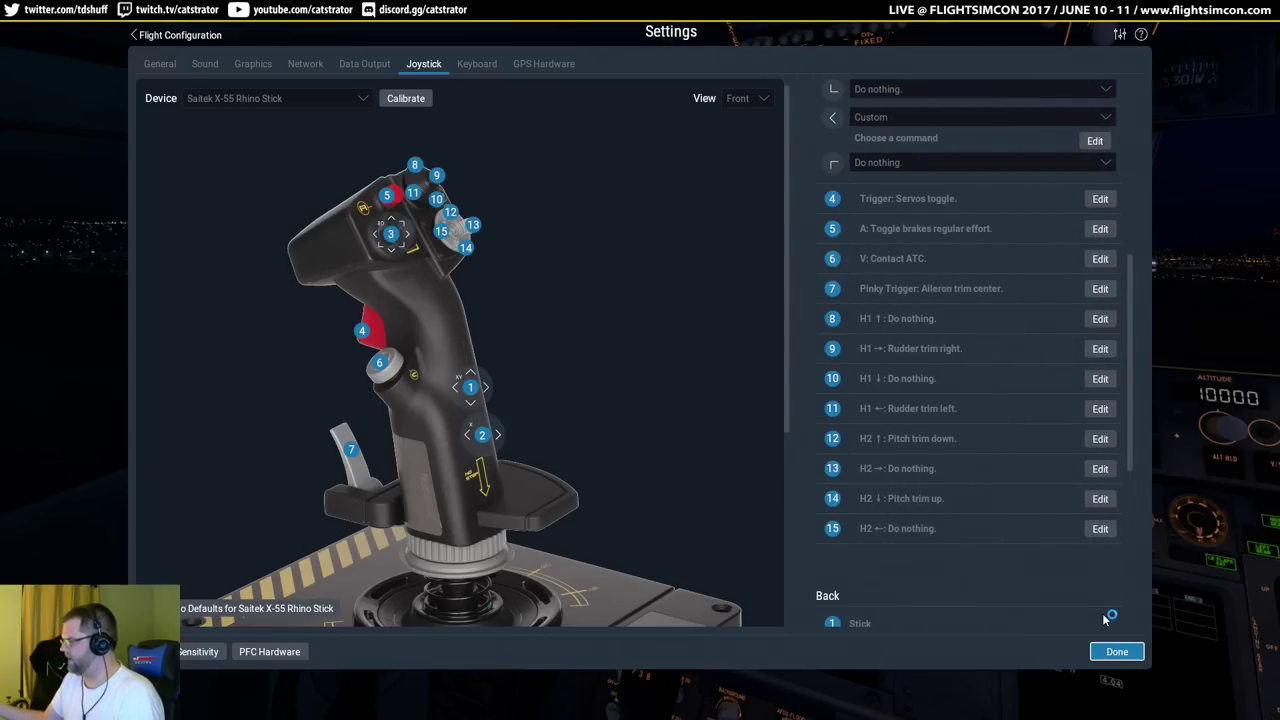
# Assign Aileron trim left to the stick's H2 left direction and Aileron trim right to H2 right, searching for "ailer".
pyautogui.click(1100, 528)
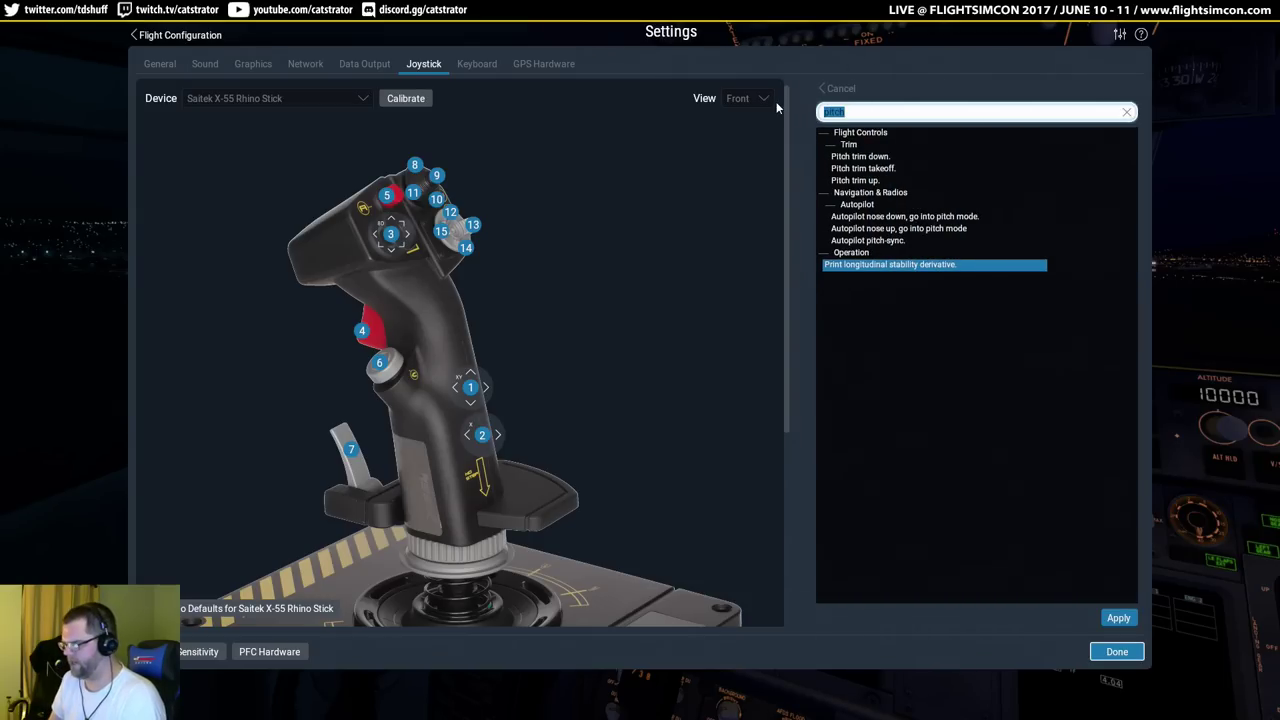
pyautogui.write('ailer')
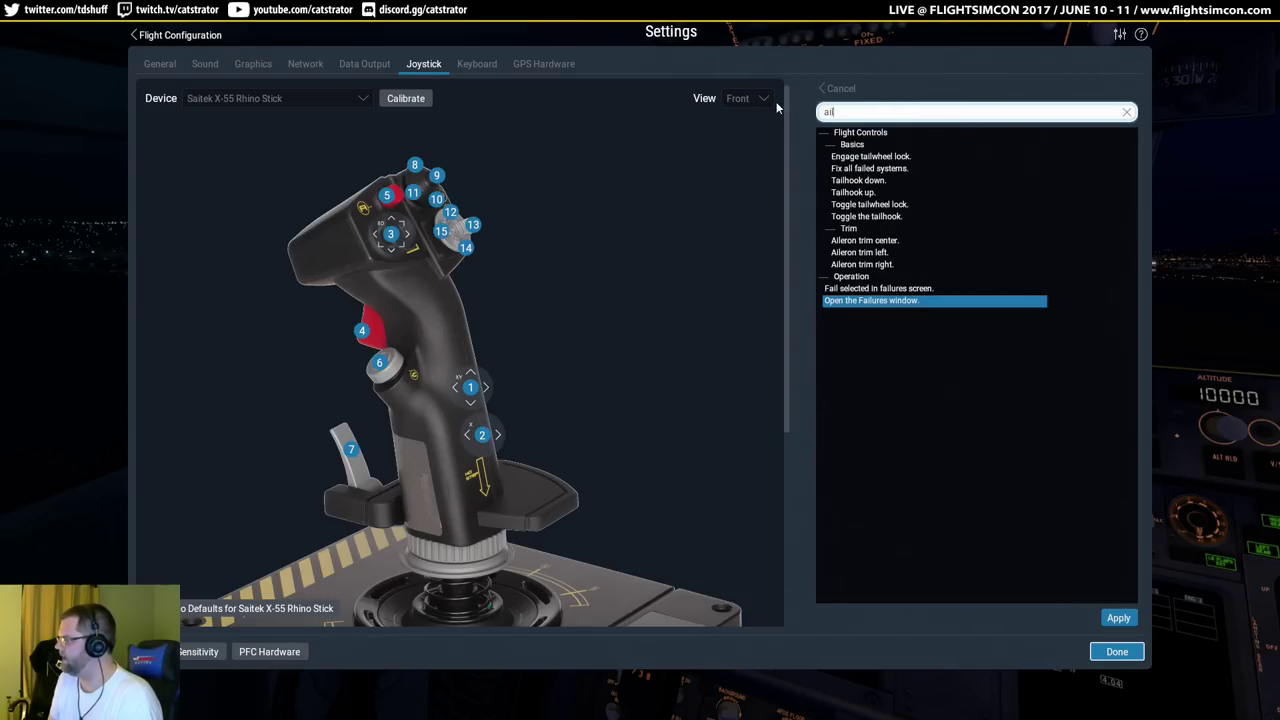
pyautogui.click(862, 169)
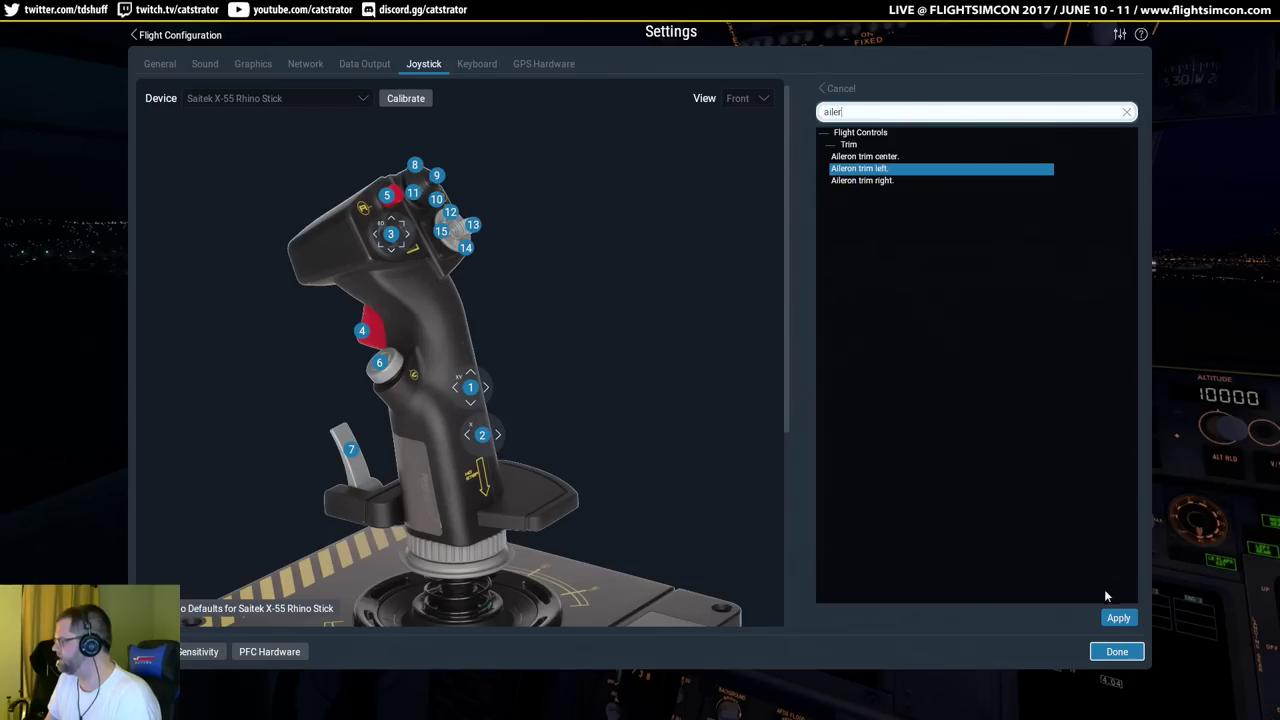
pyautogui.click(1108, 618)
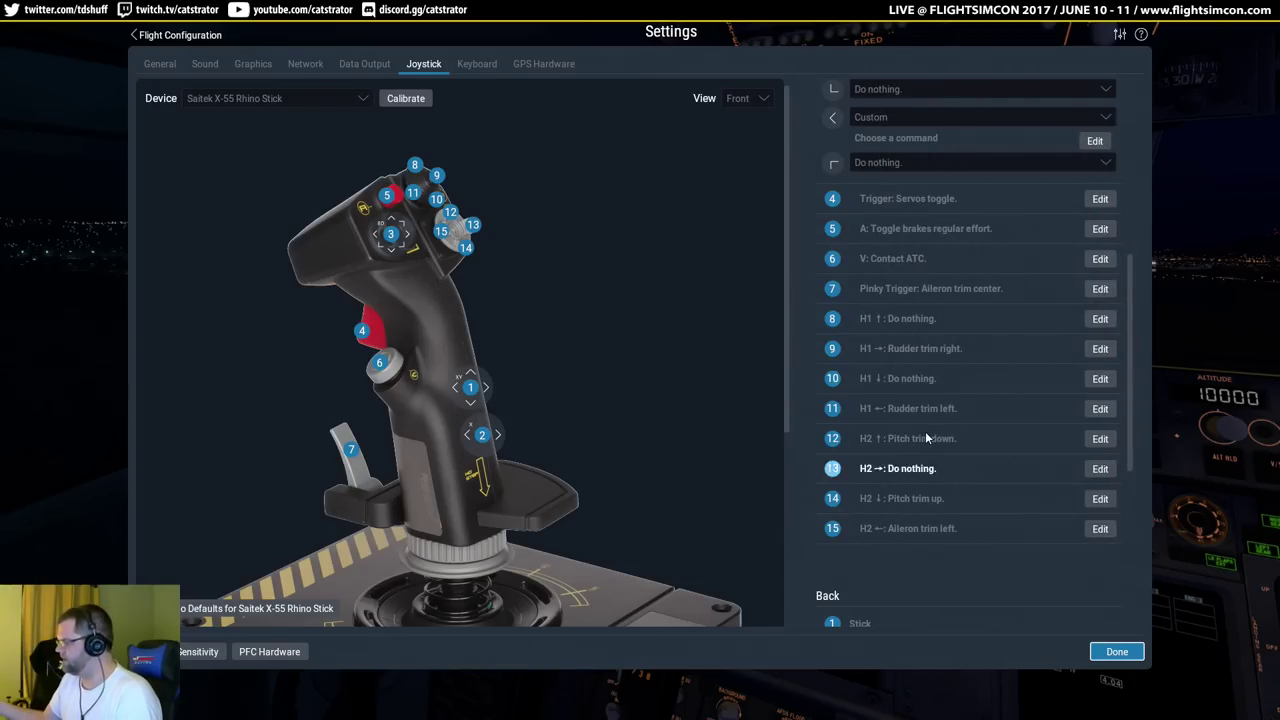
pyautogui.click(1100, 469)
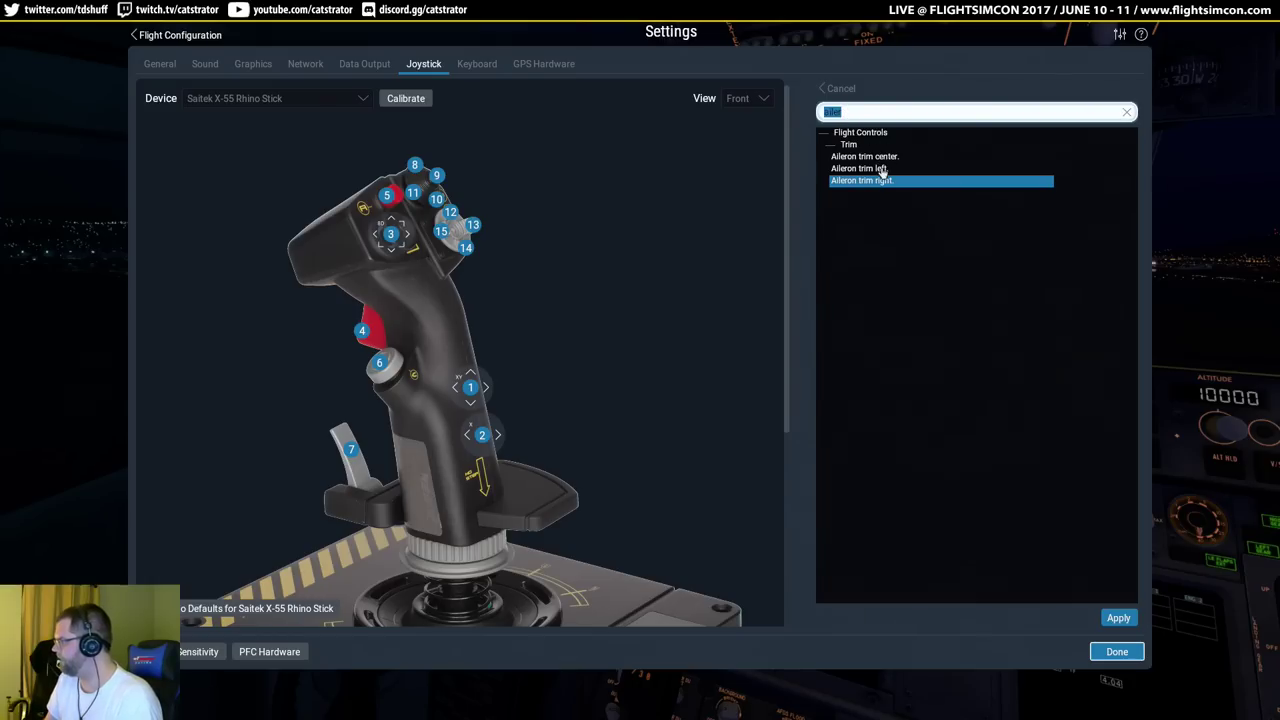
pyautogui.click(1117, 618)
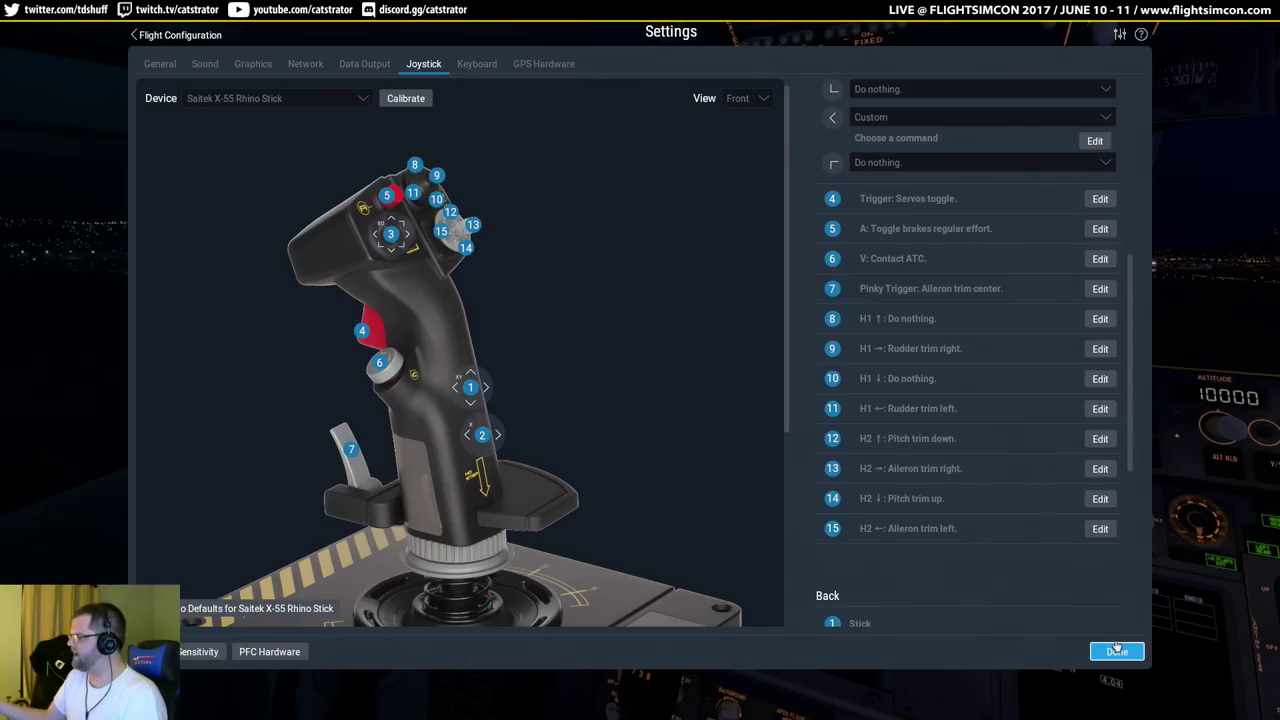
# Assign the stick's H1 up direction the Engage TOGA power command, searching for "toga".
pyautogui.click(1100, 318)
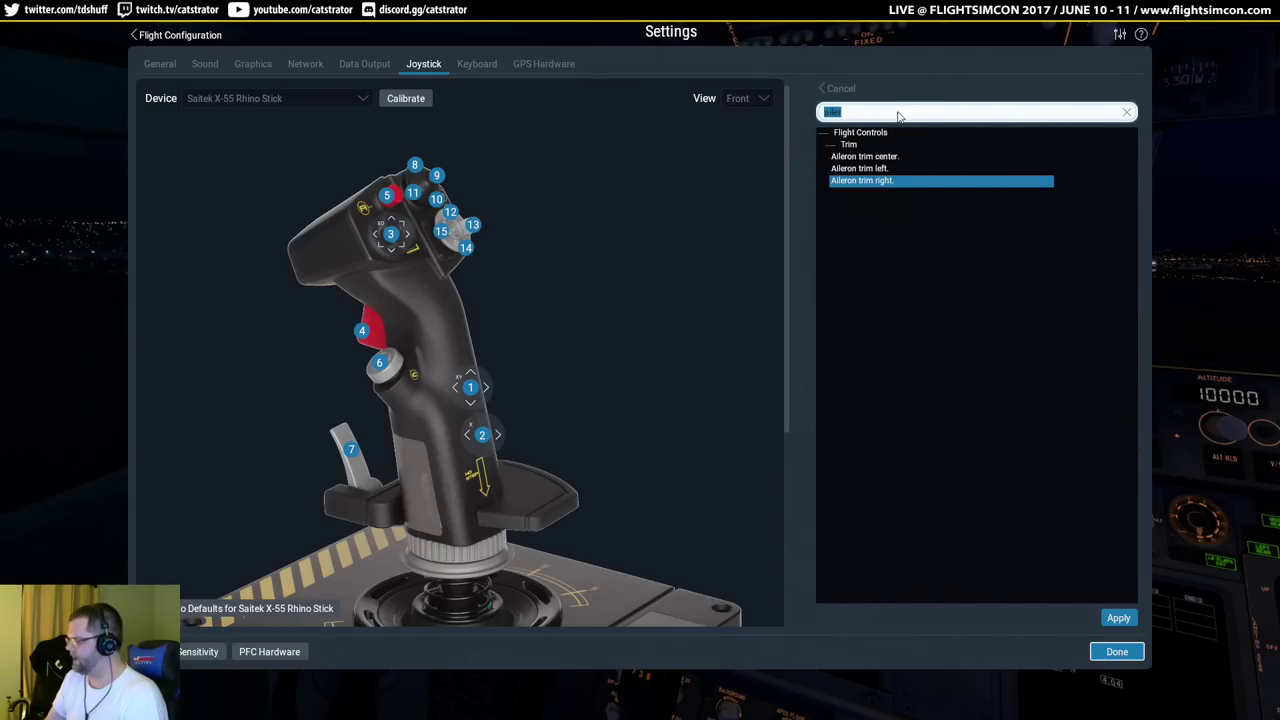
pyautogui.write('toga')
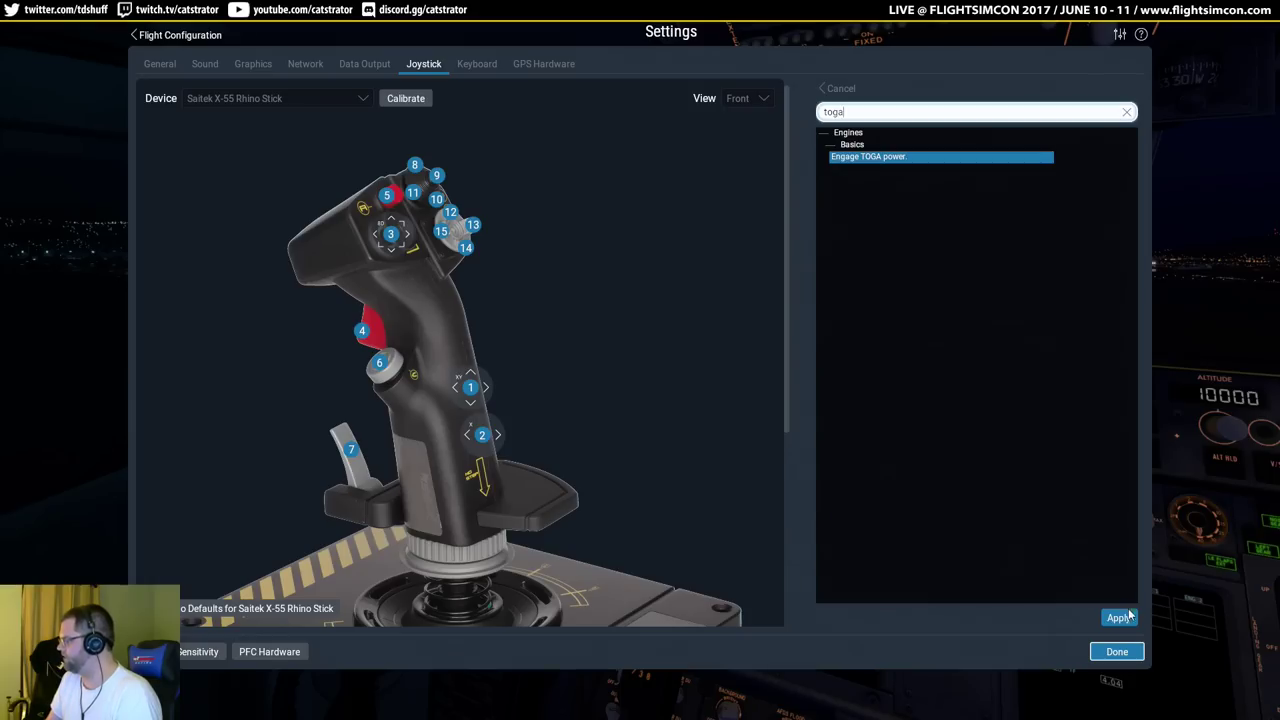
pyautogui.click(1120, 617)
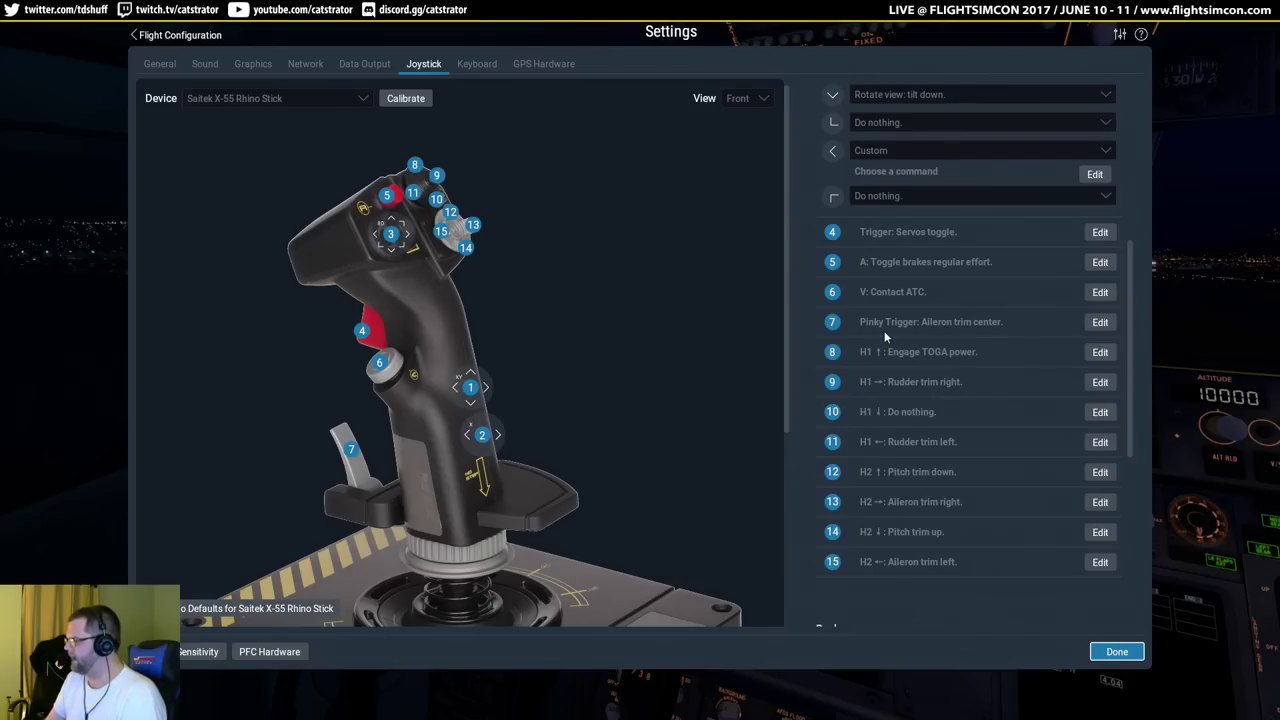
pyautogui.scroll(1, 900, 350)
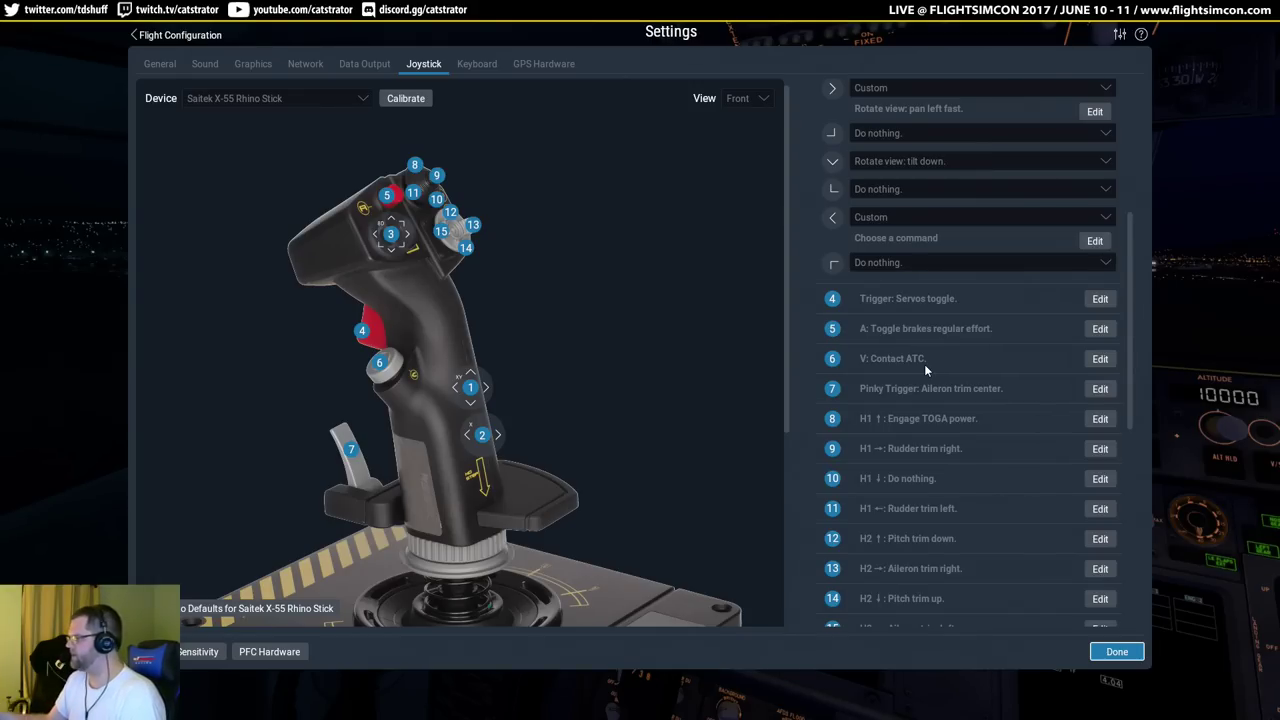
pyautogui.scroll(2, 967, 375)
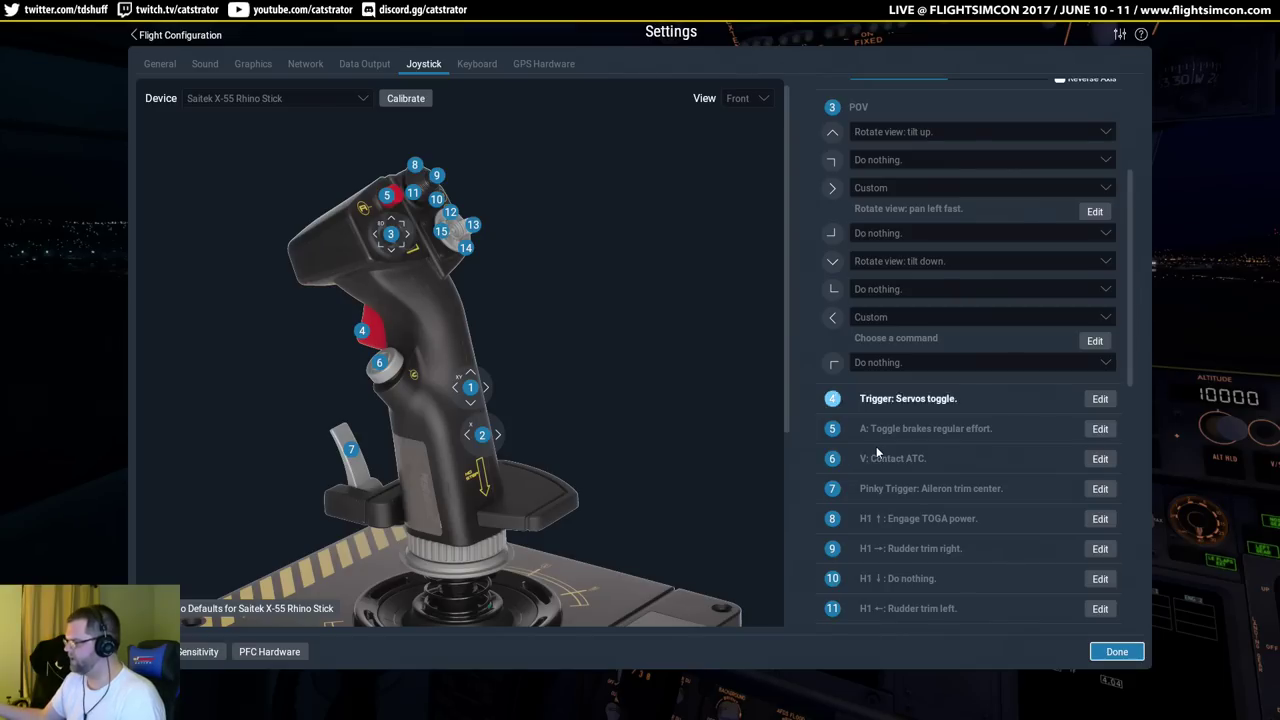
# Assign the stick's B button the Go to save 3-D cockpit location #5 command, searching for "cockpit".
pyautogui.scroll(-10, 907, 391)
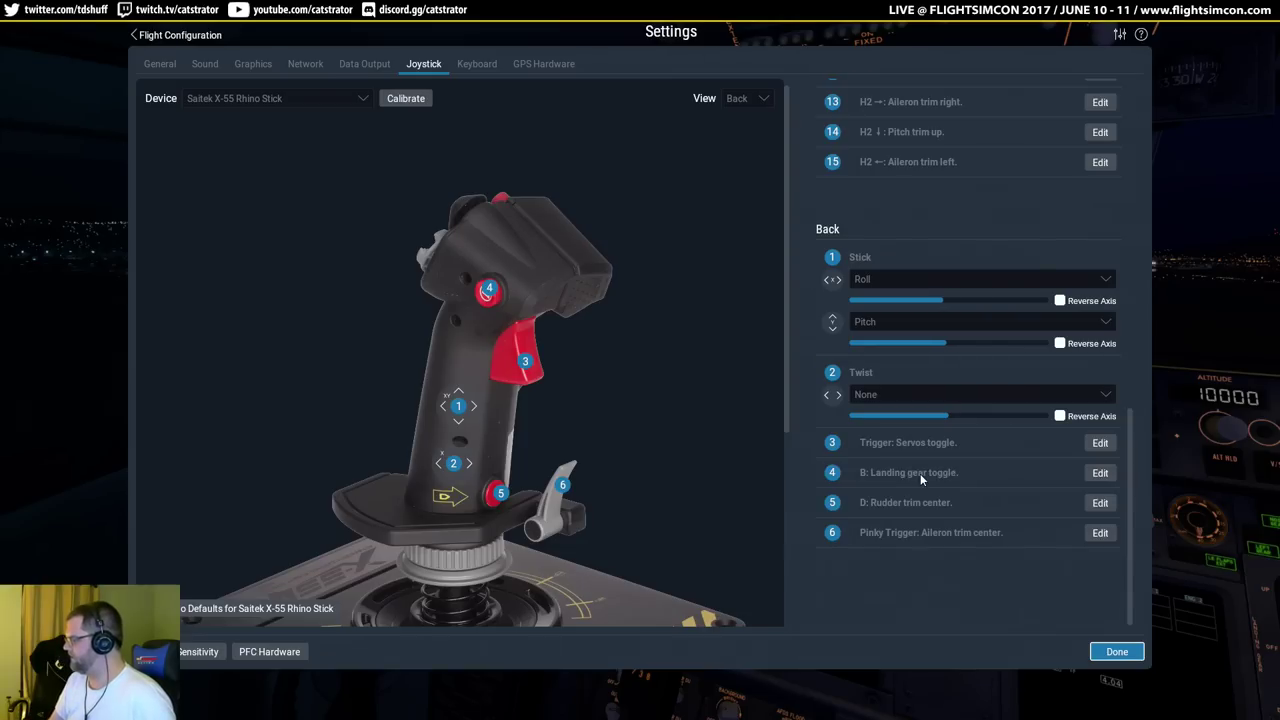
pyautogui.click(1097, 473)
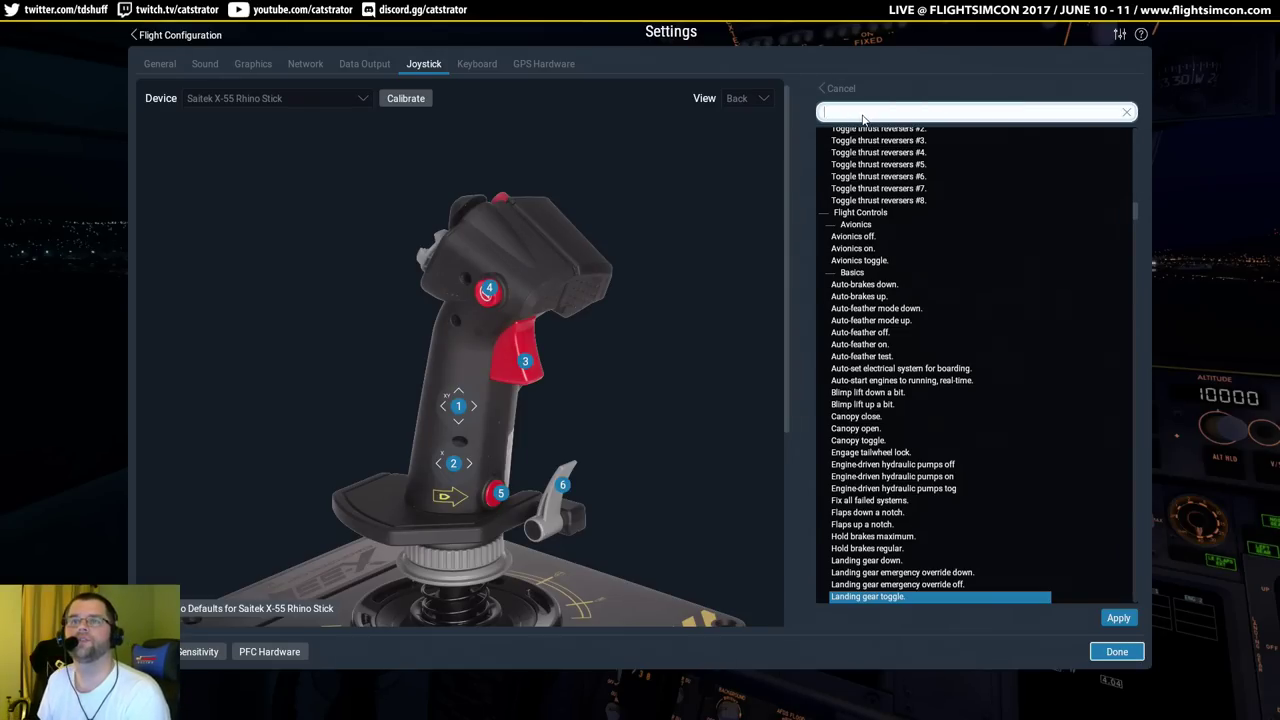
pyautogui.write('cockpit')
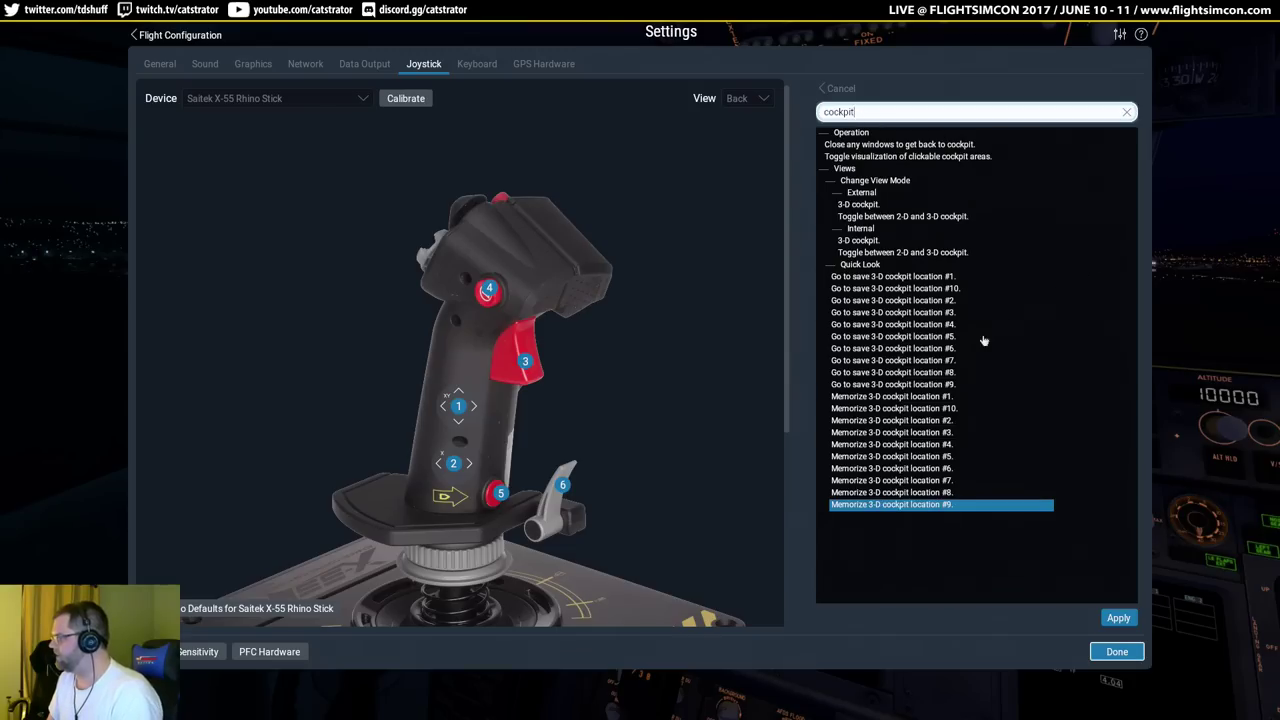
pyautogui.click(947, 338)
pyautogui.click(1119, 617)
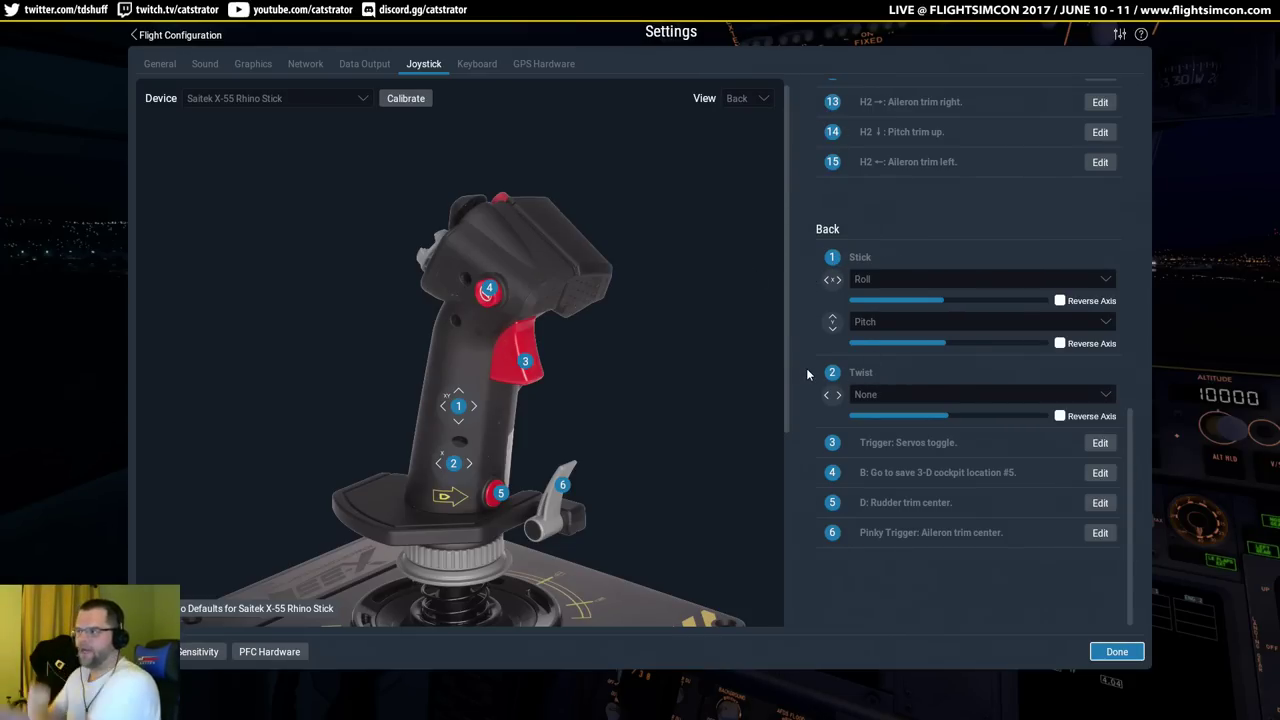
# Switch the device to the Saitek Pro Flight X-55 Rhino Throttle and assign Throttle 2 to Axis 0 and Throttle 1 to Axis 1.
pyautogui.click(330, 104)
pyautogui.click(332, 142)
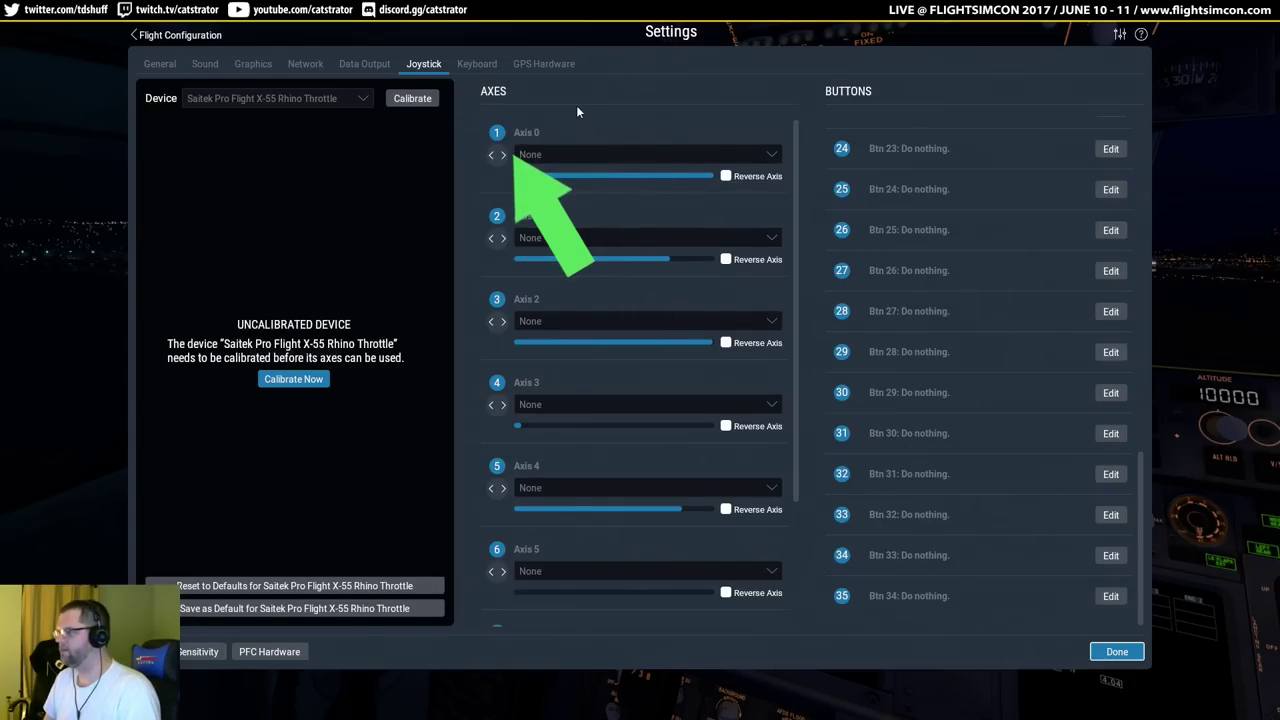
pyautogui.click(617, 157)
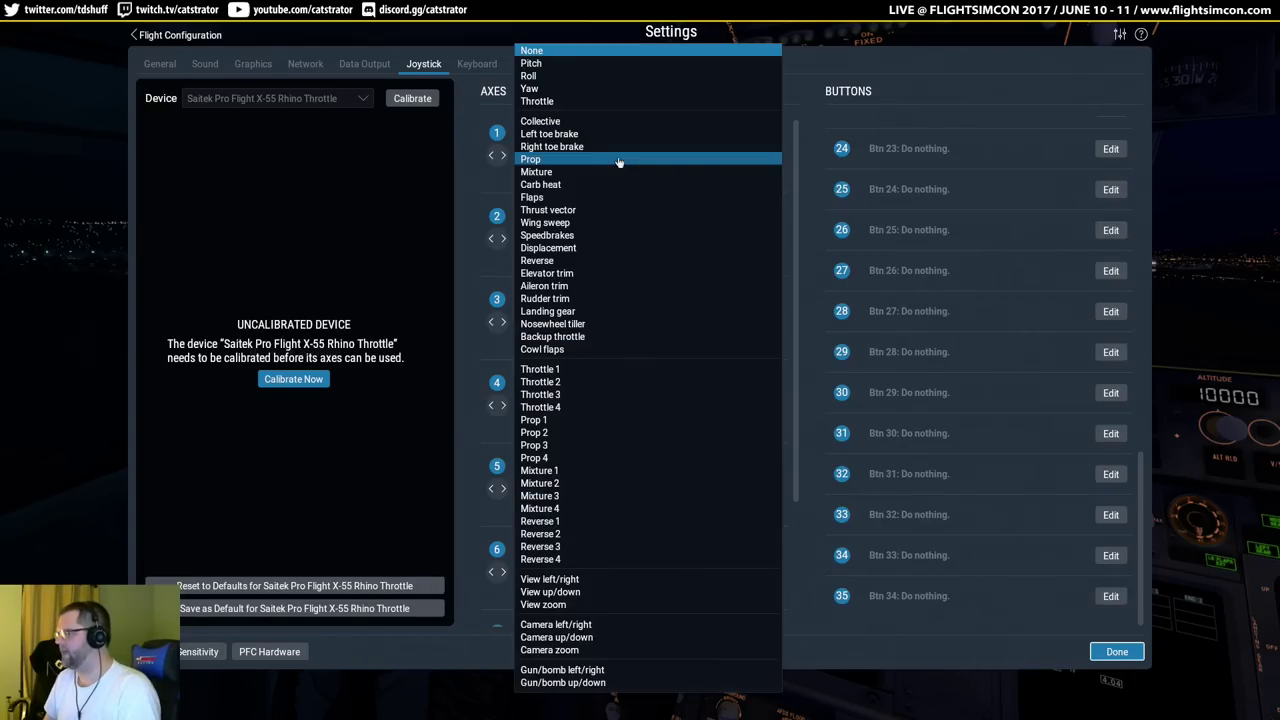
pyautogui.click(594, 382)
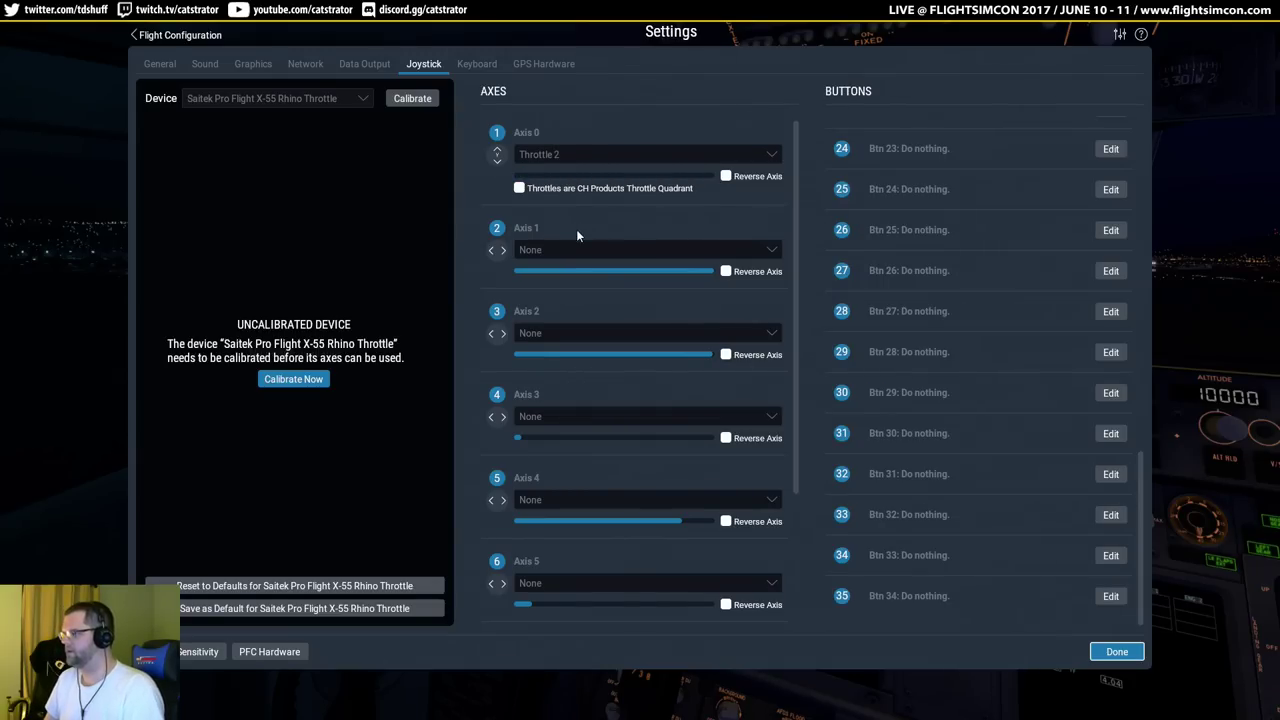
pyautogui.click(573, 251)
pyautogui.click(579, 369)
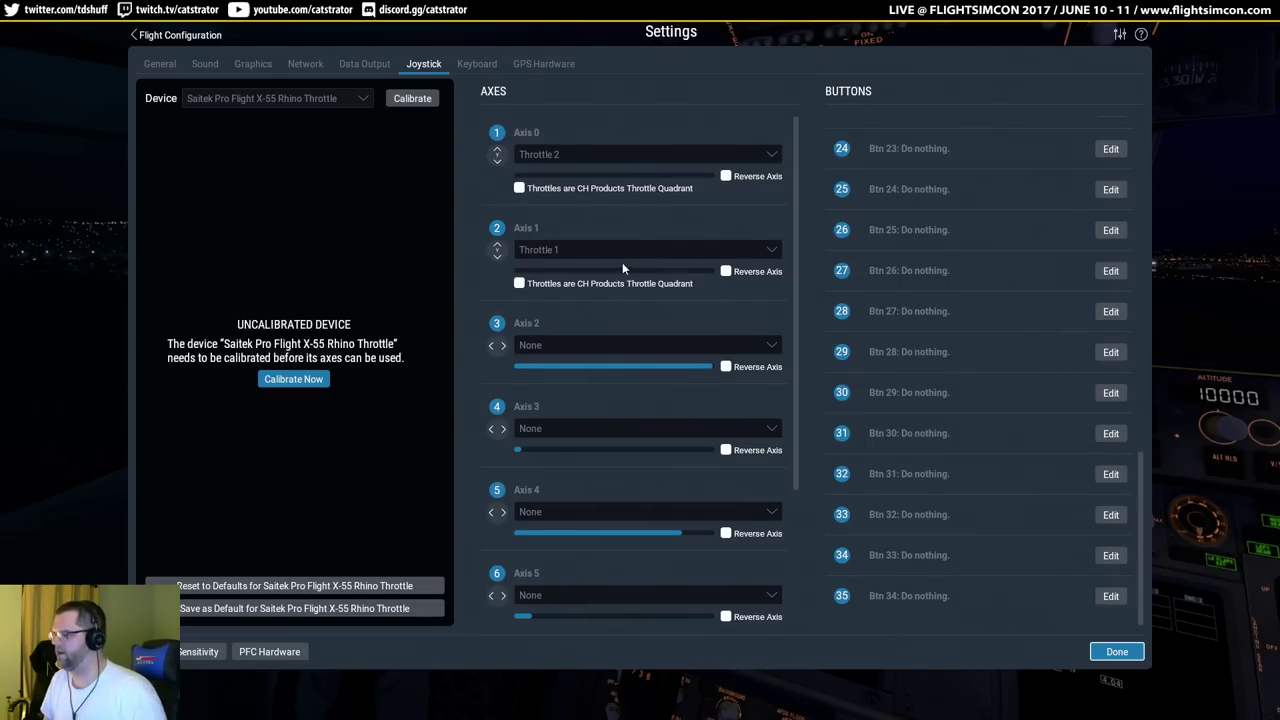
# Calibrate the Rhino Throttle's axes and centre position, and view the control sensitivity settings without changing them.
pyautogui.click(301, 381)
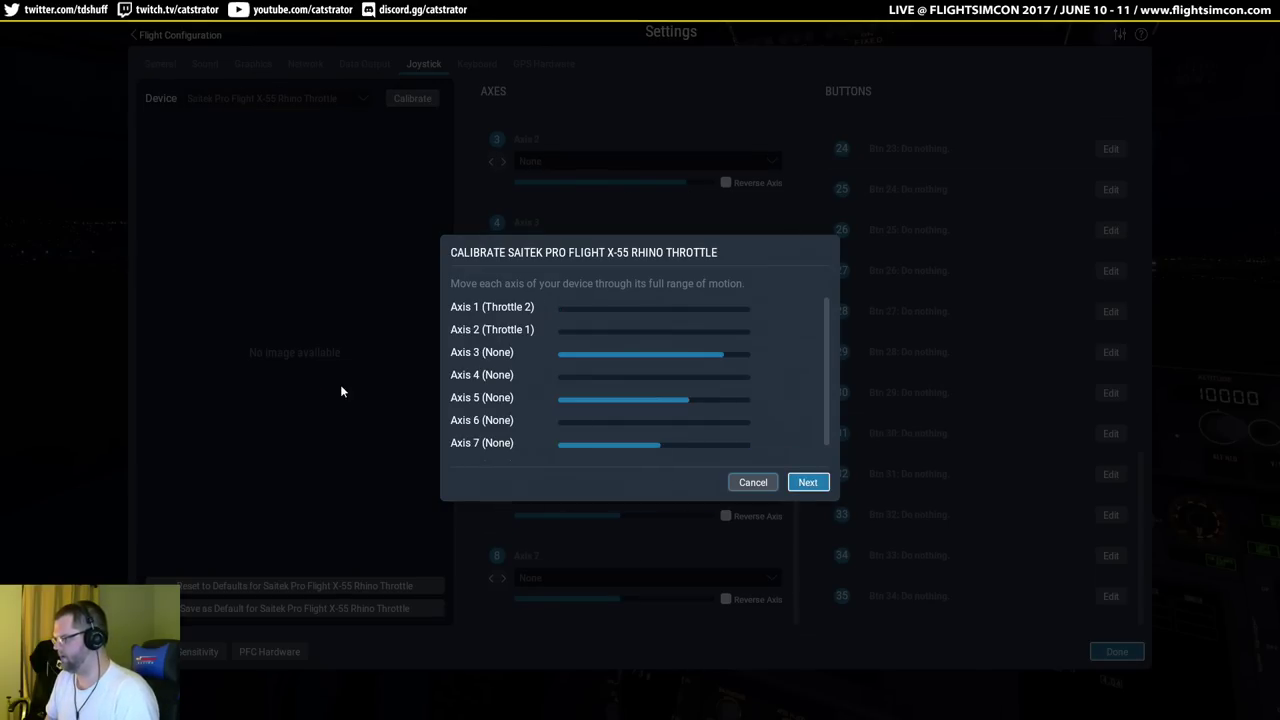
pyautogui.click(808, 482)
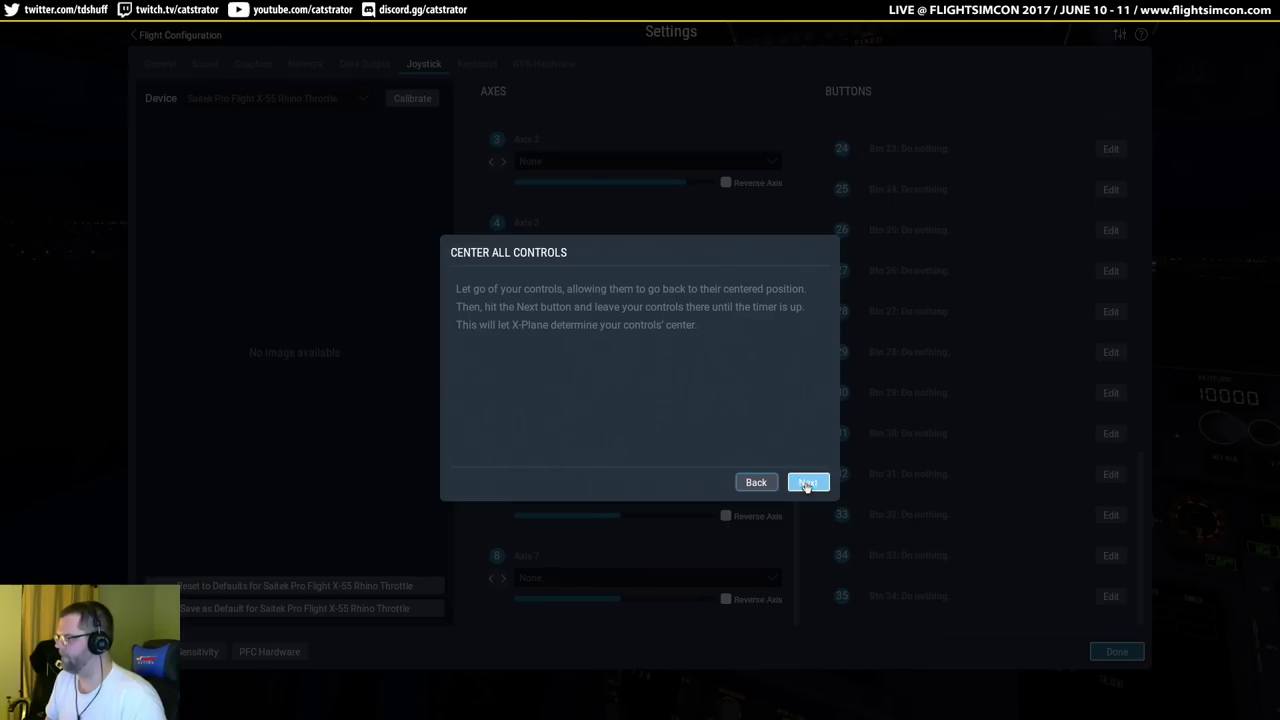
pyautogui.click(806, 486)
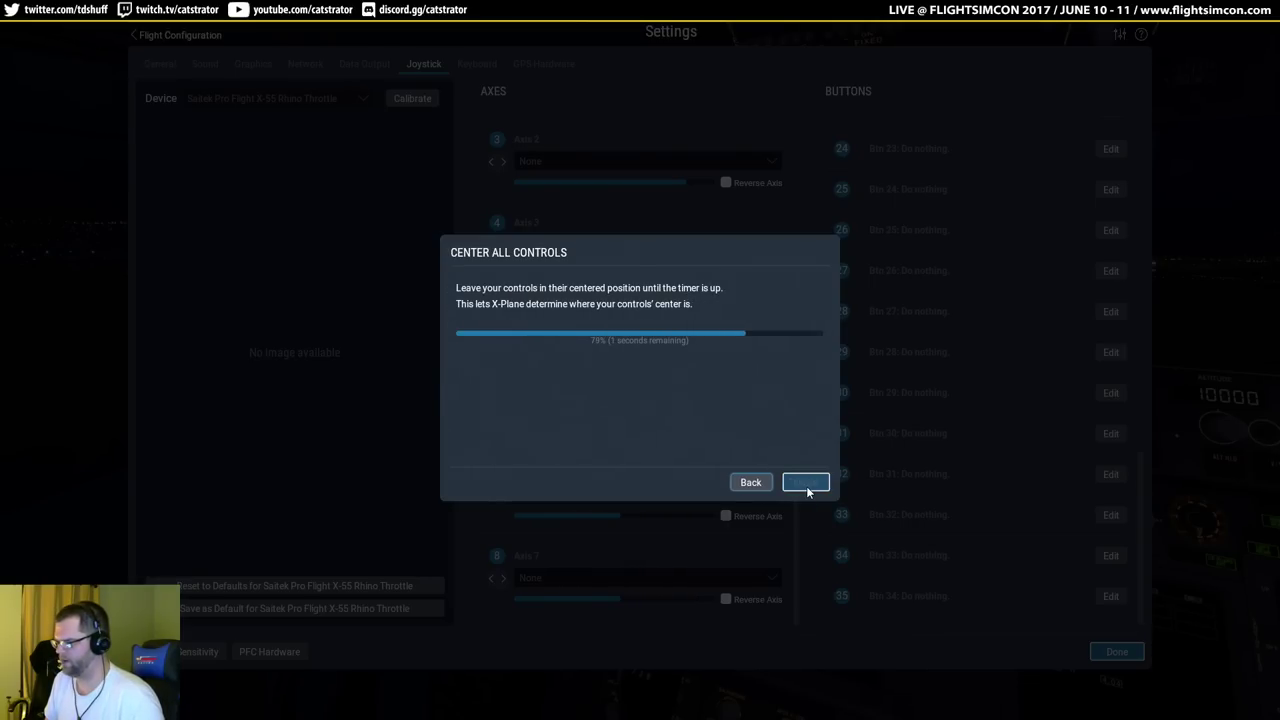
pyautogui.click(806, 485)
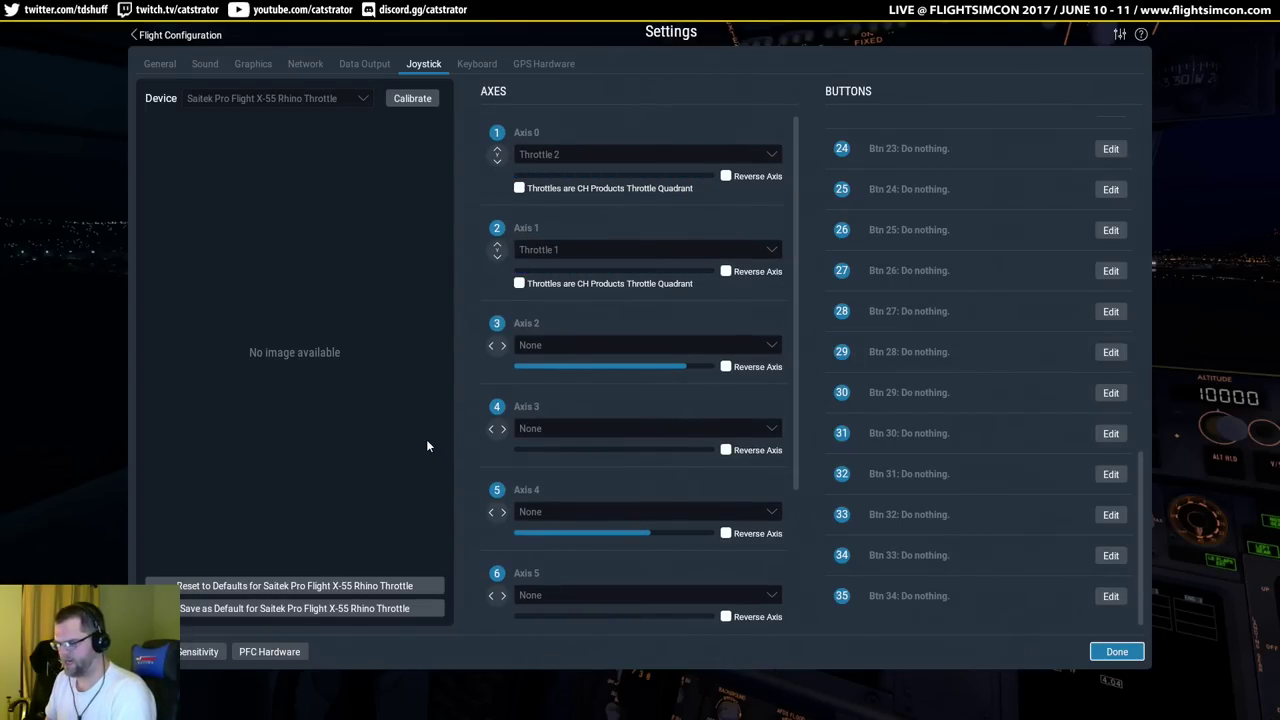
pyautogui.click(195, 651)
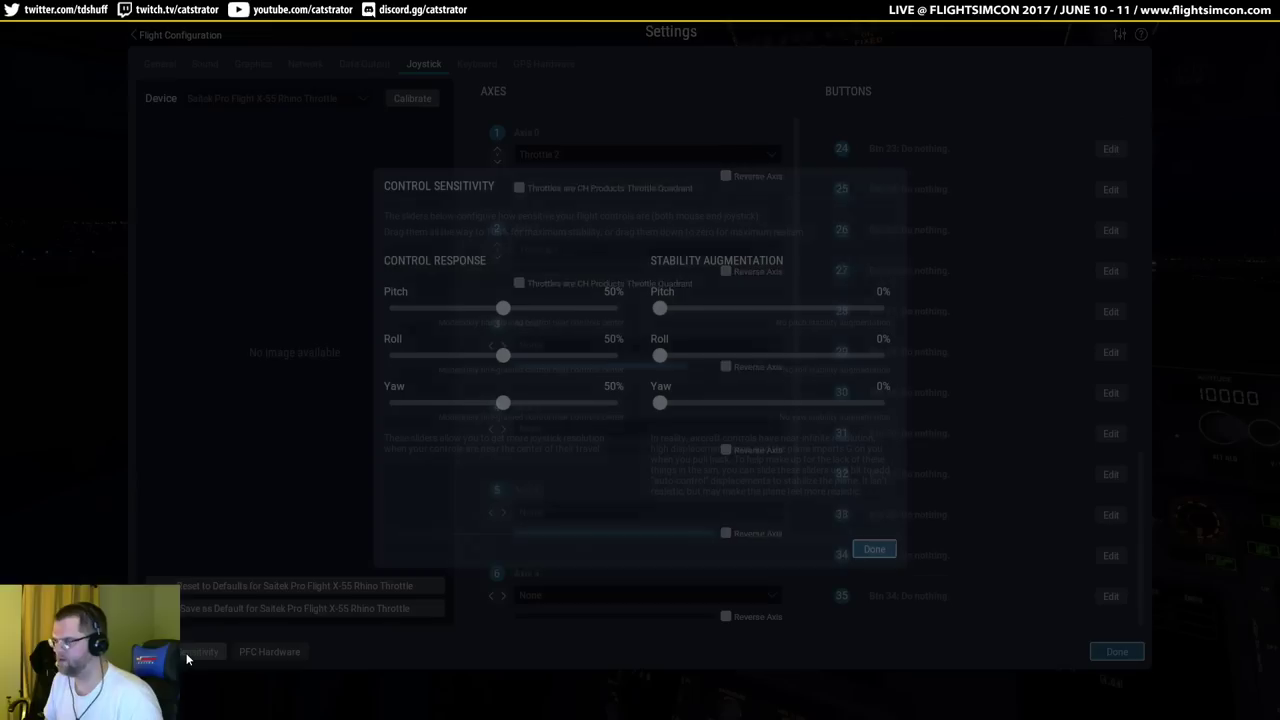
pyautogui.click(874, 549)
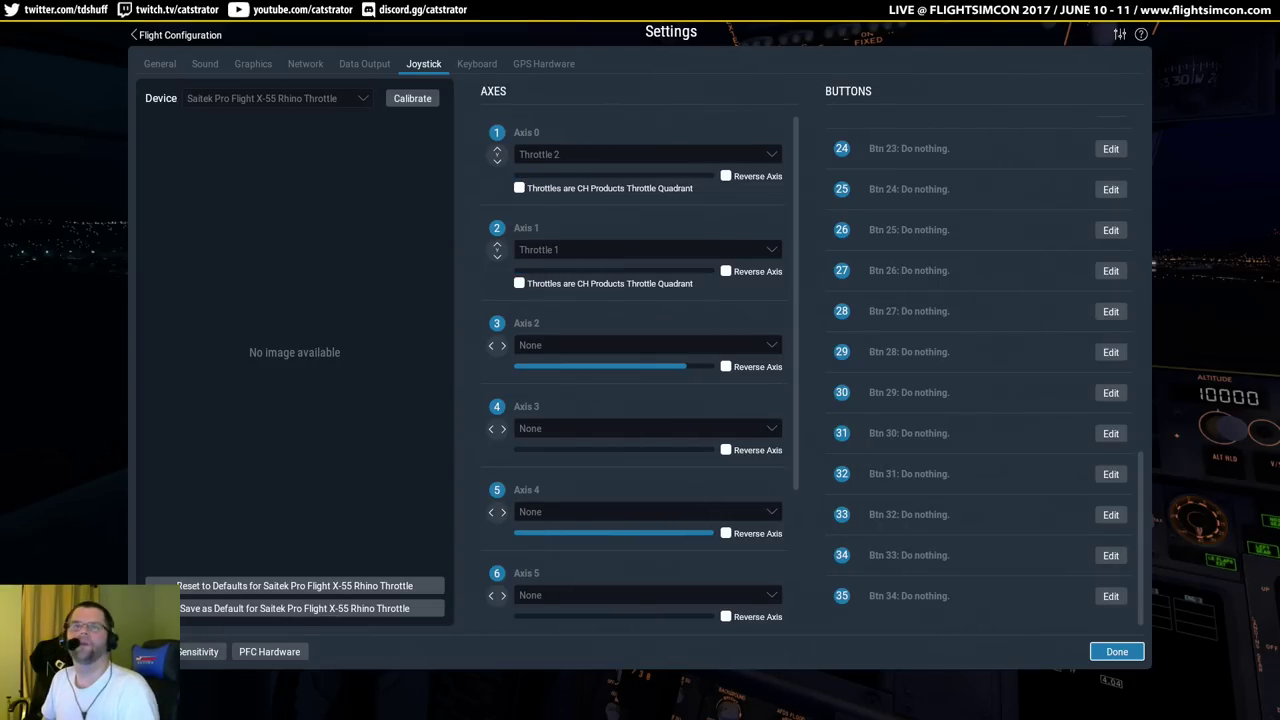
# Take X-Plane out of full screen and arrange its enlarged window beside the browser's controls diagram.
pyautogui.hotkey('alt', 'Return')
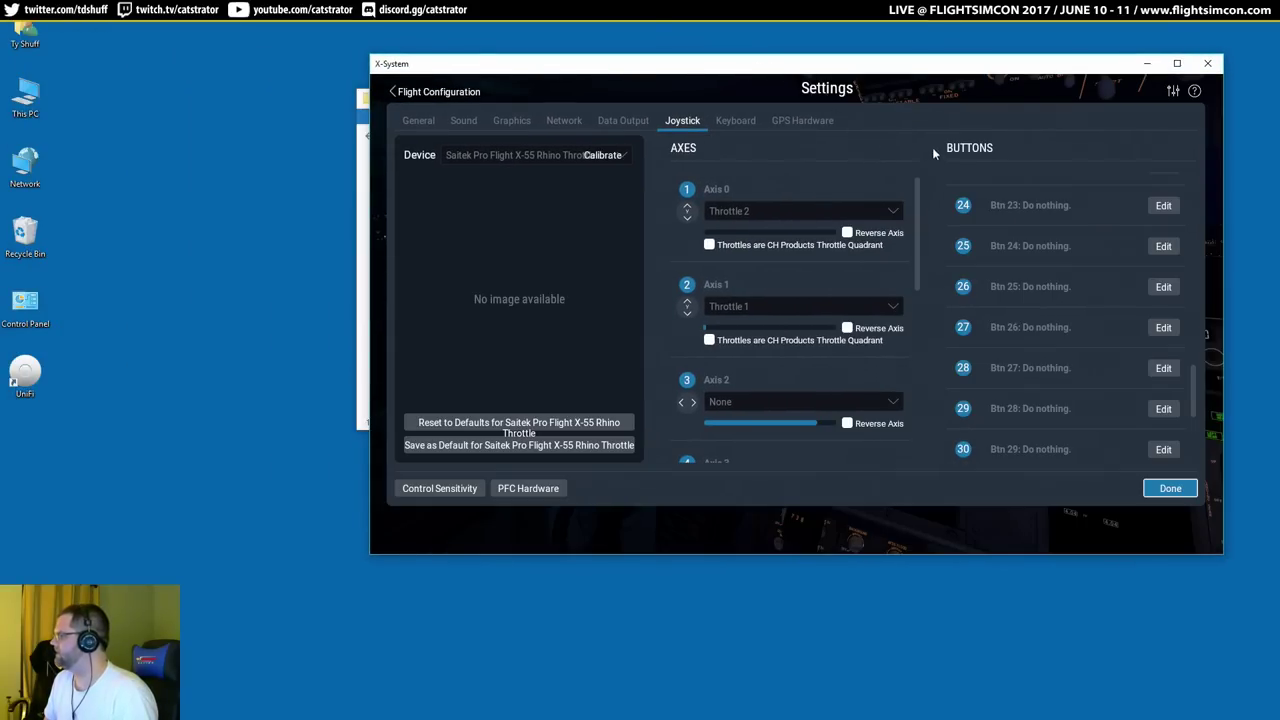
pyautogui.moveTo(653, 75); pyautogui.dragTo(797, 75)
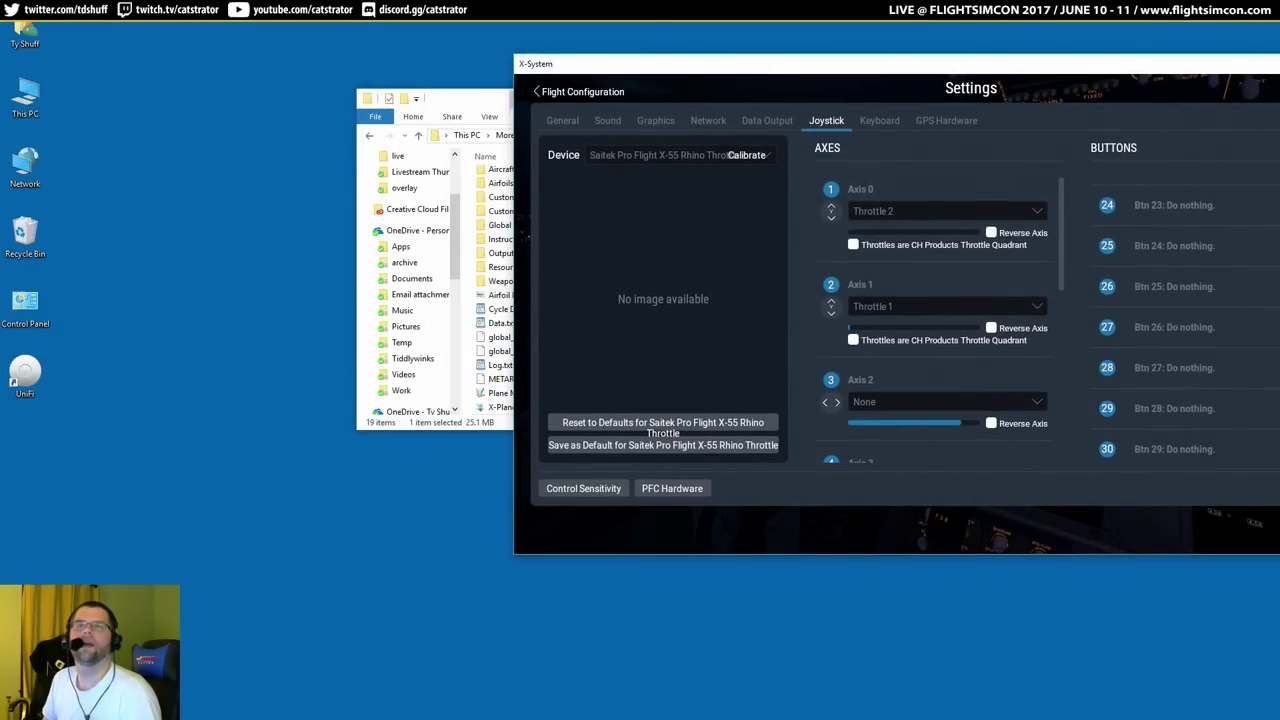
pyautogui.hotkey('alt', 'Tab')
pyautogui.moveTo(566, 87); pyautogui.dragTo(522, 61)
pyautogui.hotkey('alt', 'Tab')
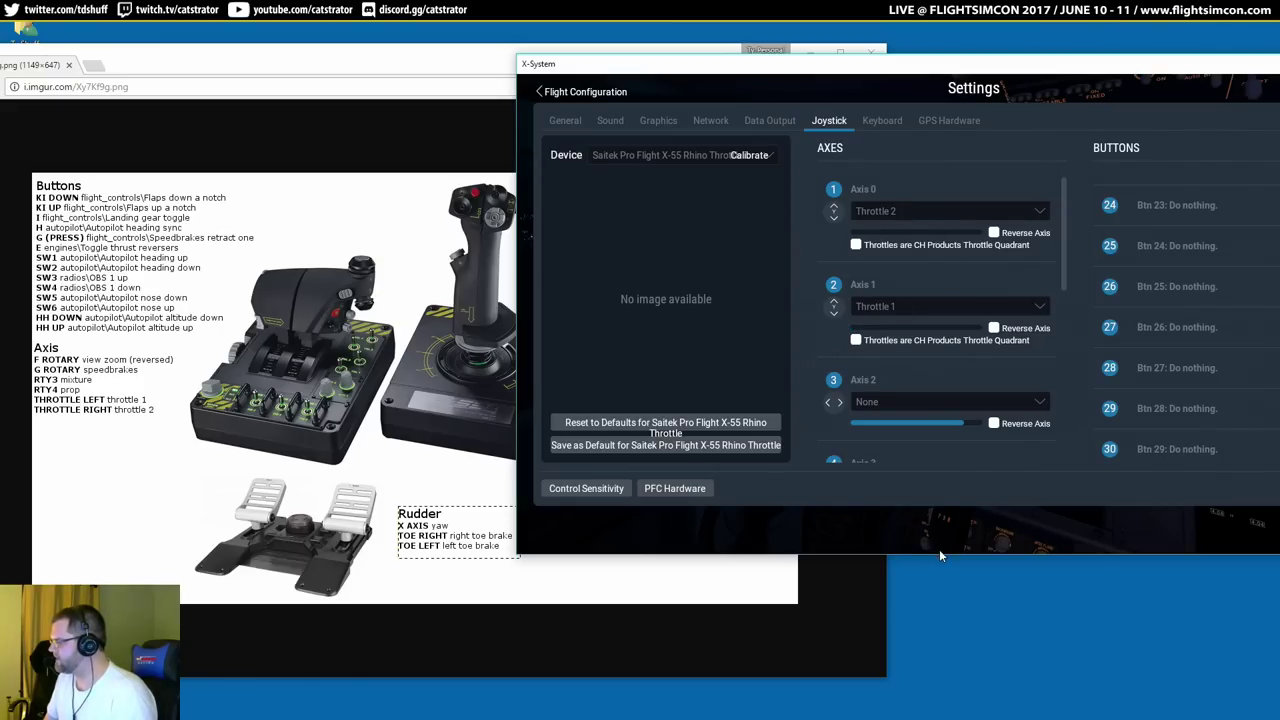
pyautogui.moveTo(940, 554); pyautogui.dragTo(940, 712)
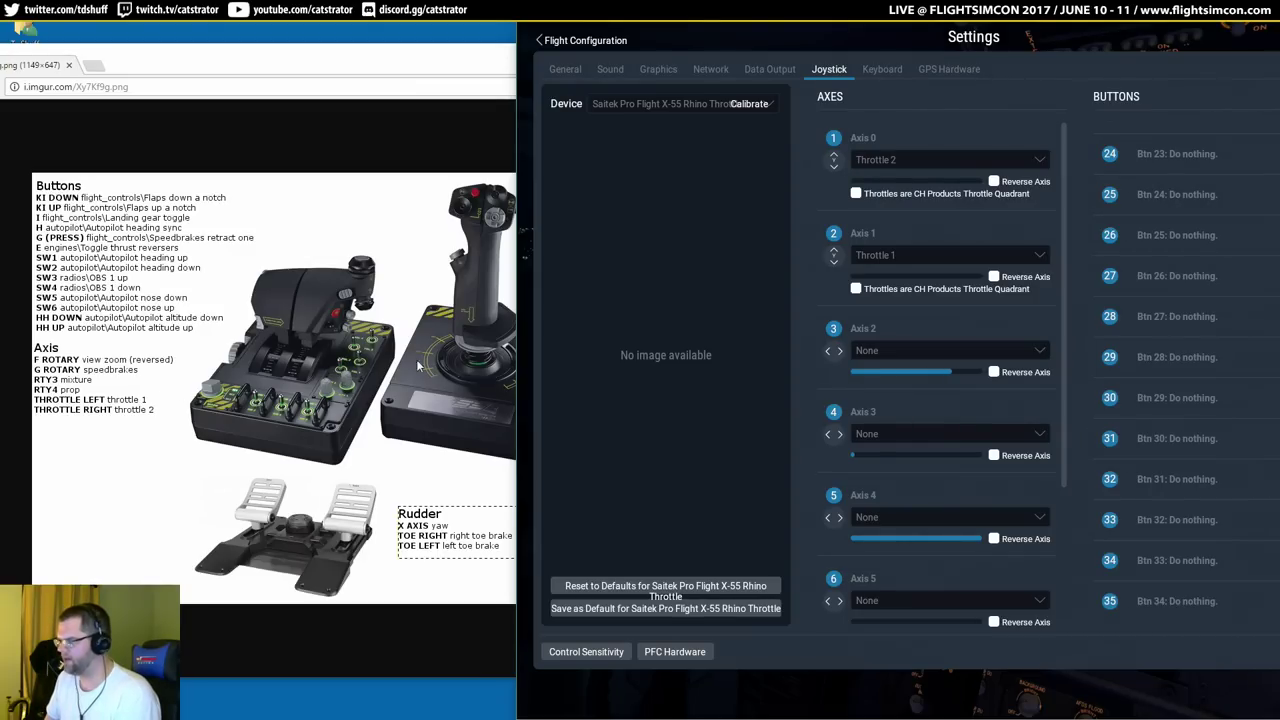
# Assign Mixture to the throttle's Axis 2 and Prop to Axis 3.
pyautogui.click(928, 351)
pyautogui.click(906, 176)
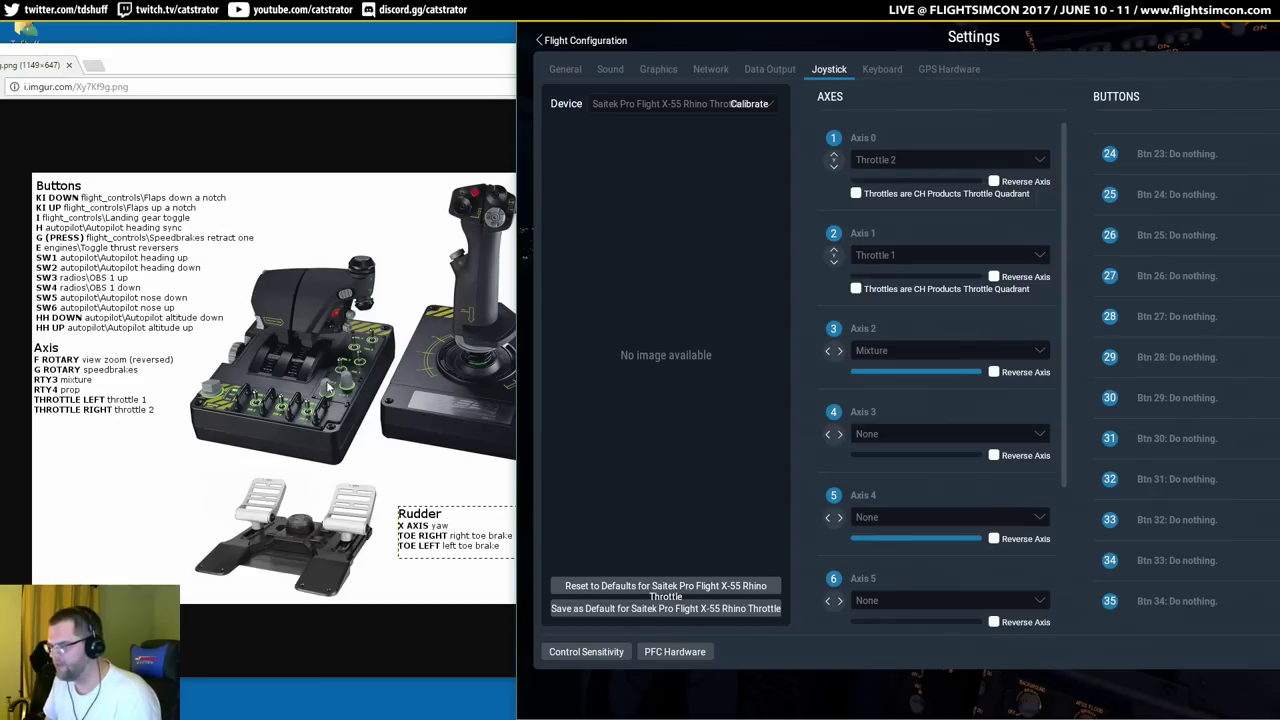
pyautogui.click(913, 433)
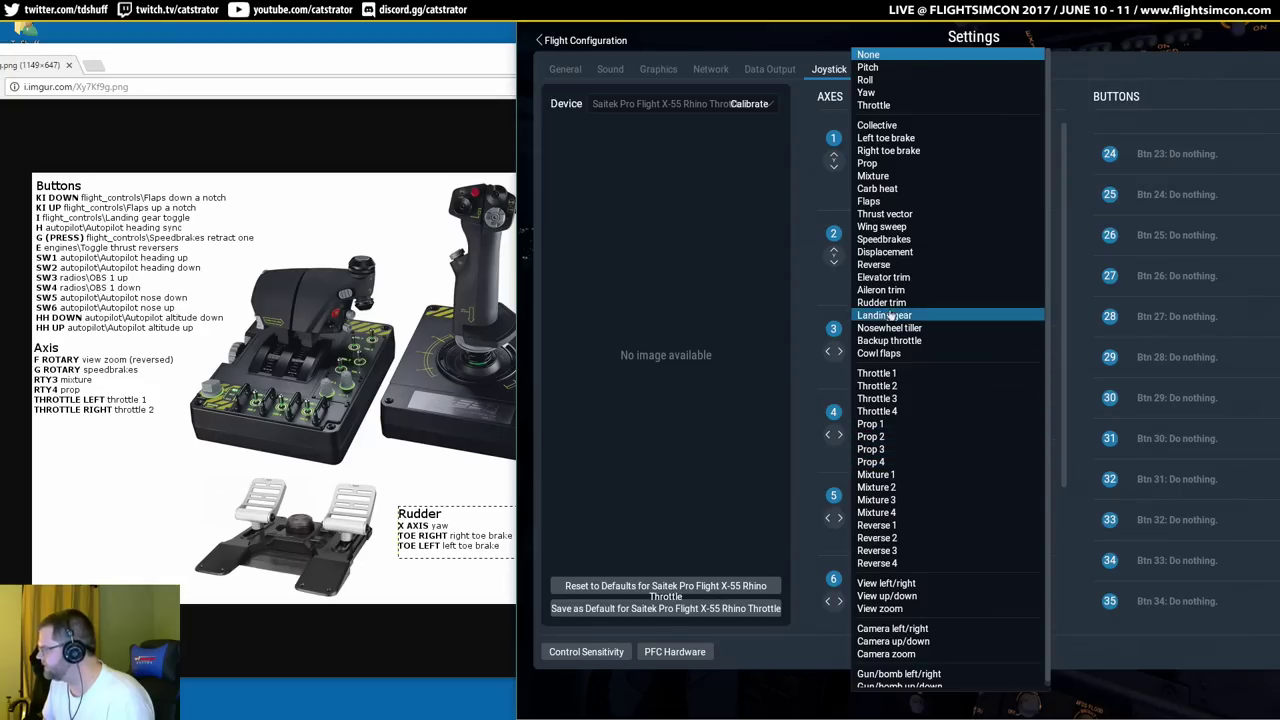
pyautogui.click(893, 164)
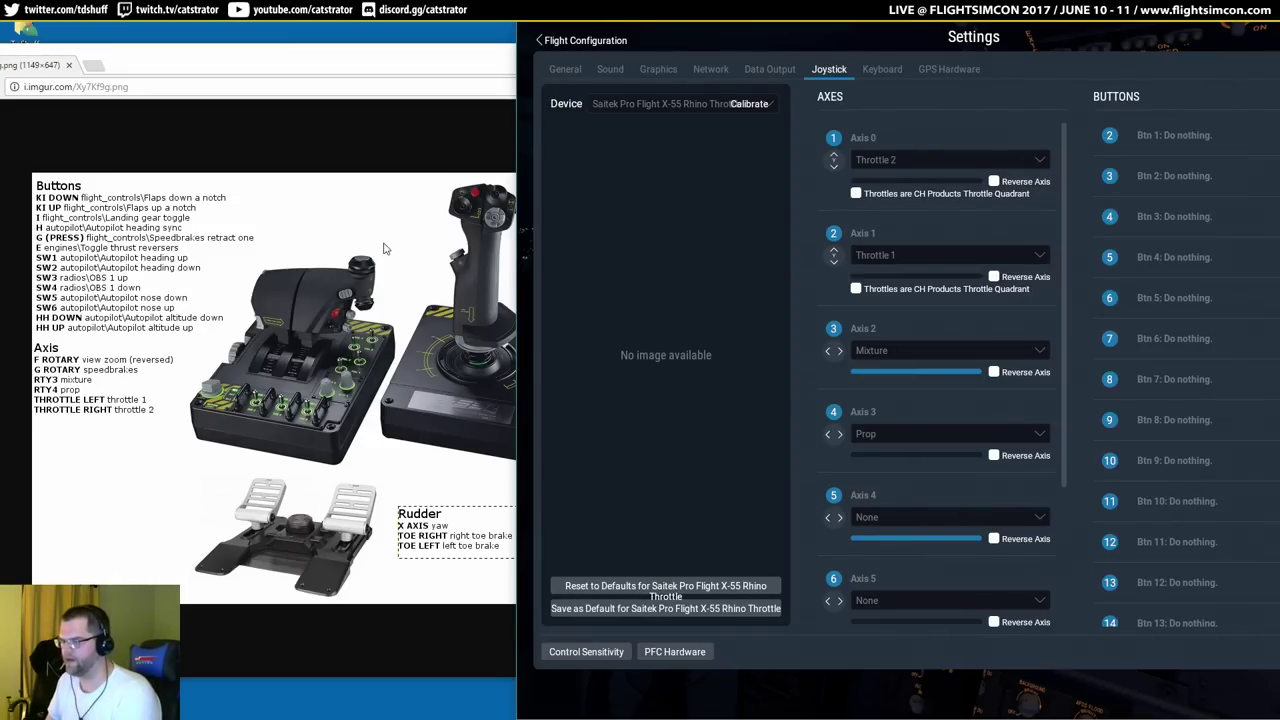
# Assign View zoom to the throttle's Axis 5 with the axis reversed, and Speedbrakes to Axis 4.
pyautogui.click(914, 524)
pyautogui.click(810, 539)
pyautogui.click(916, 598)
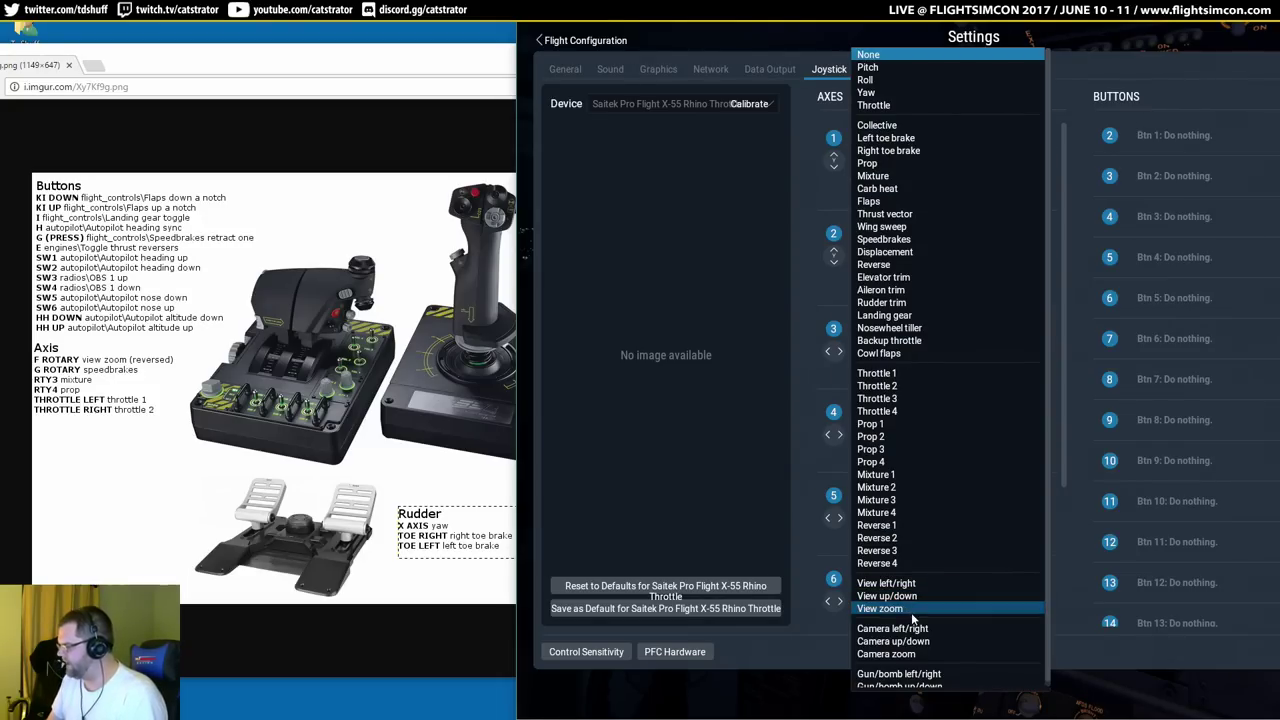
pyautogui.click(912, 609)
pyautogui.click(994, 622)
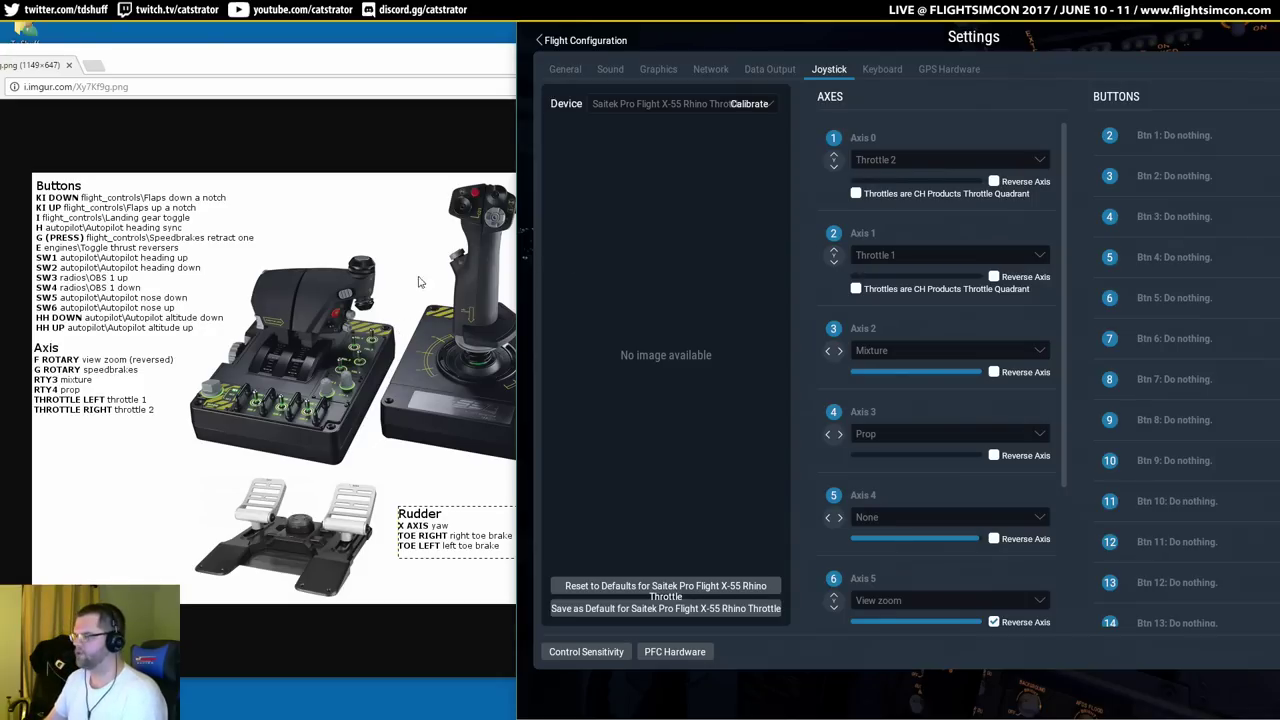
pyautogui.click(895, 516)
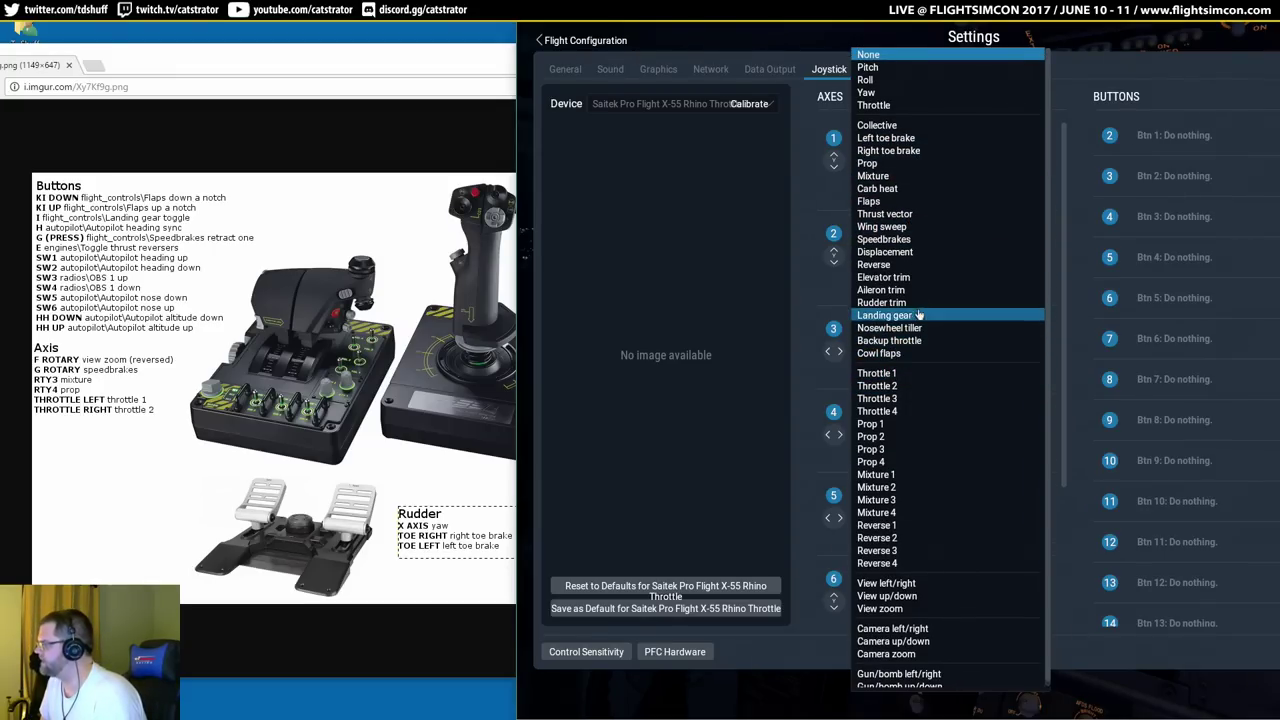
pyautogui.click(908, 242)
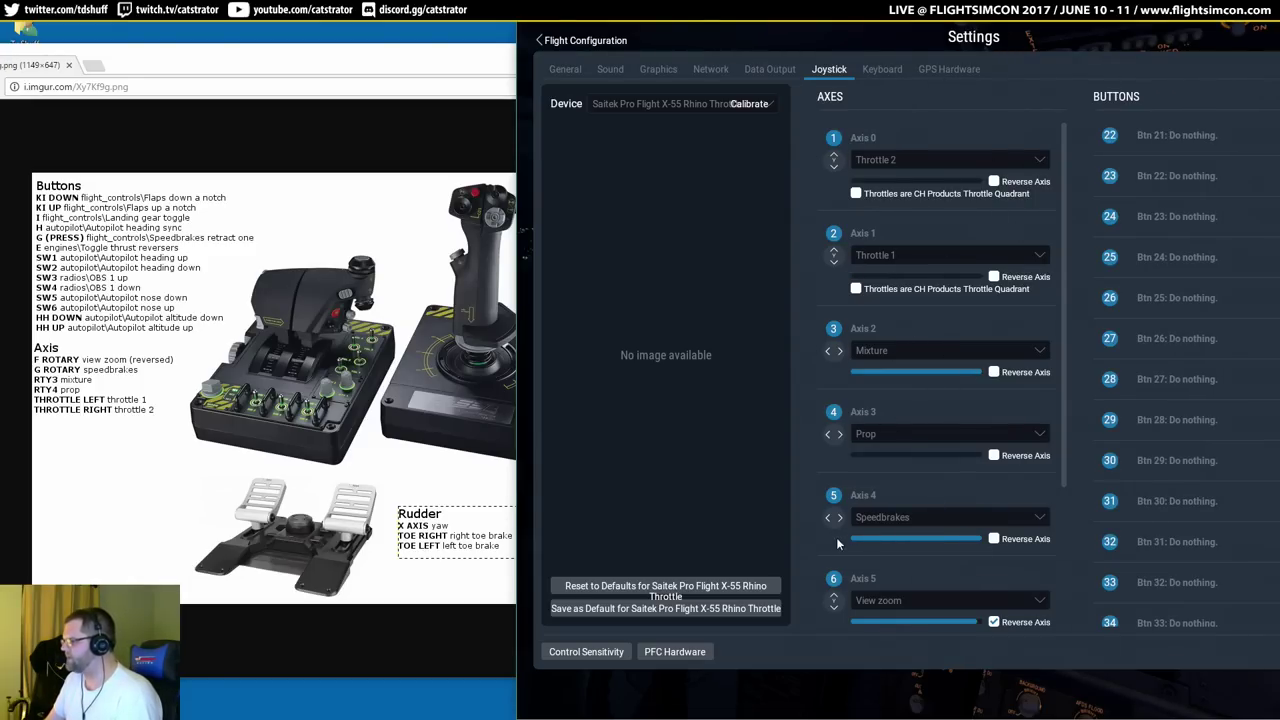
# Bring the full button list into view and assign the throttle's Btn 2 the Speedbrakes retract one command, searching for "speed".
pyautogui.scroll(-3, 876, 567)
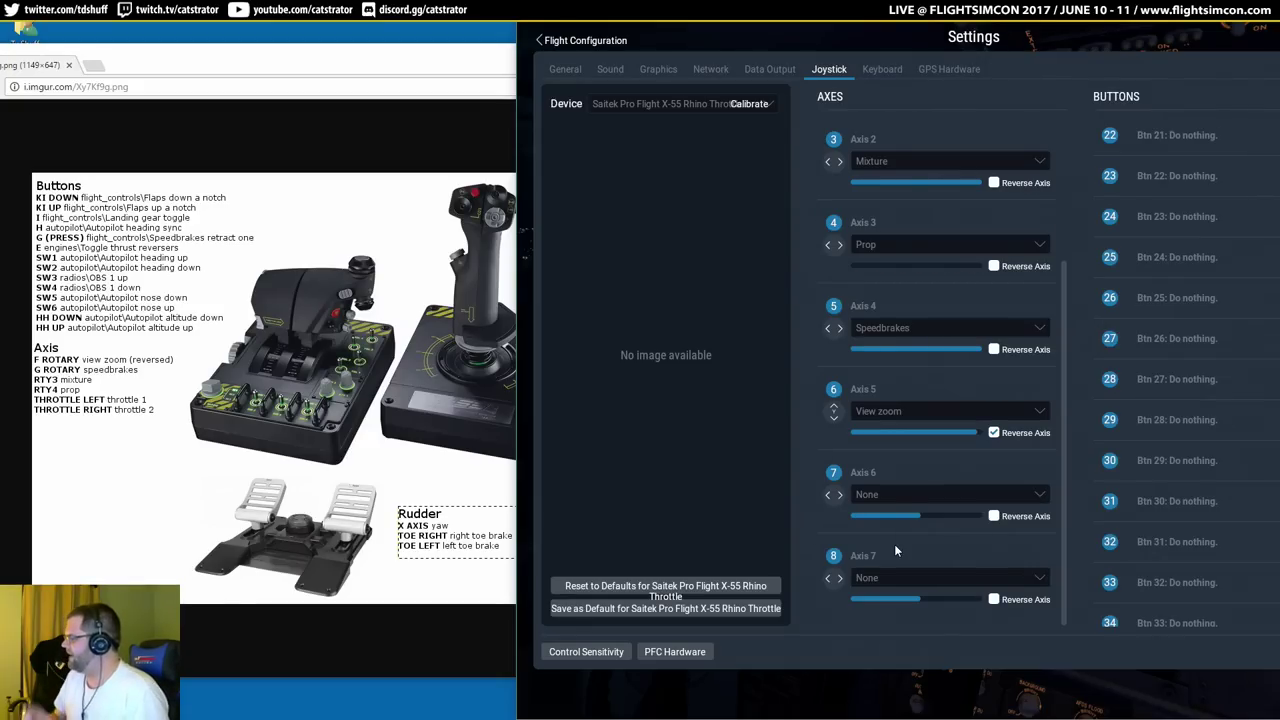
pyautogui.scroll(10, 1181, 388)
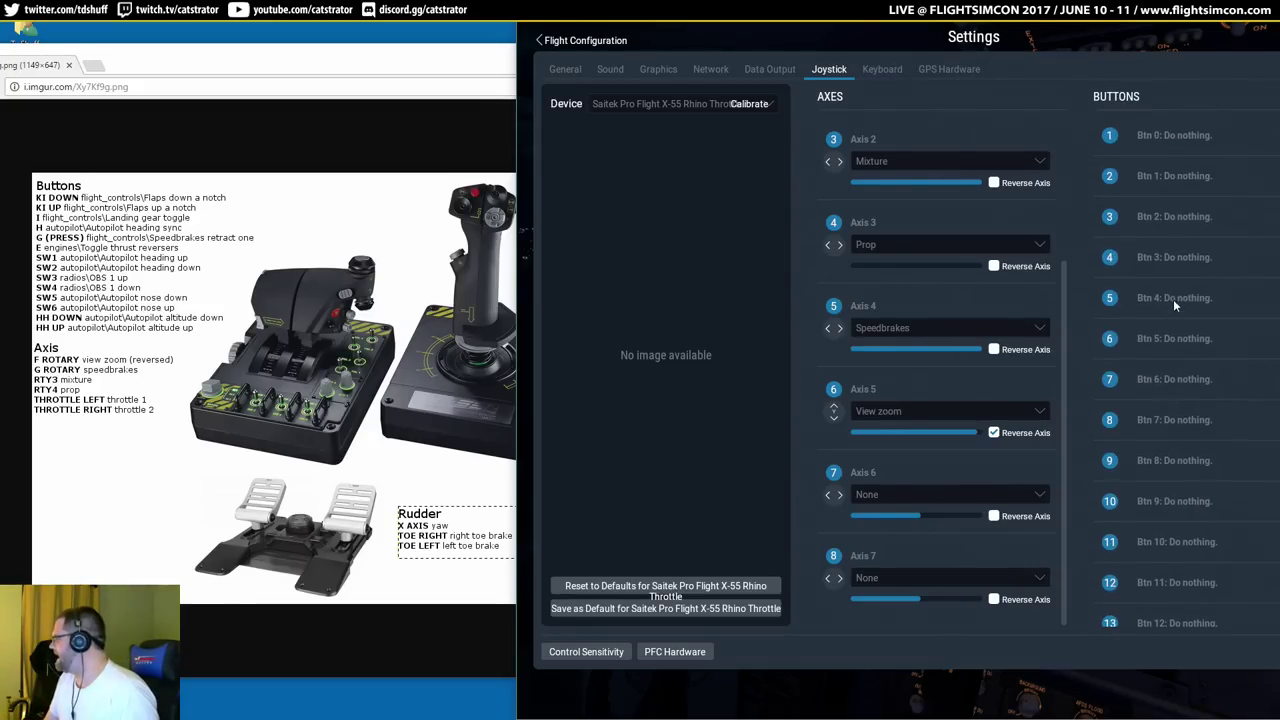
pyautogui.moveTo(1138, 35); pyautogui.dragTo(1088, 40)
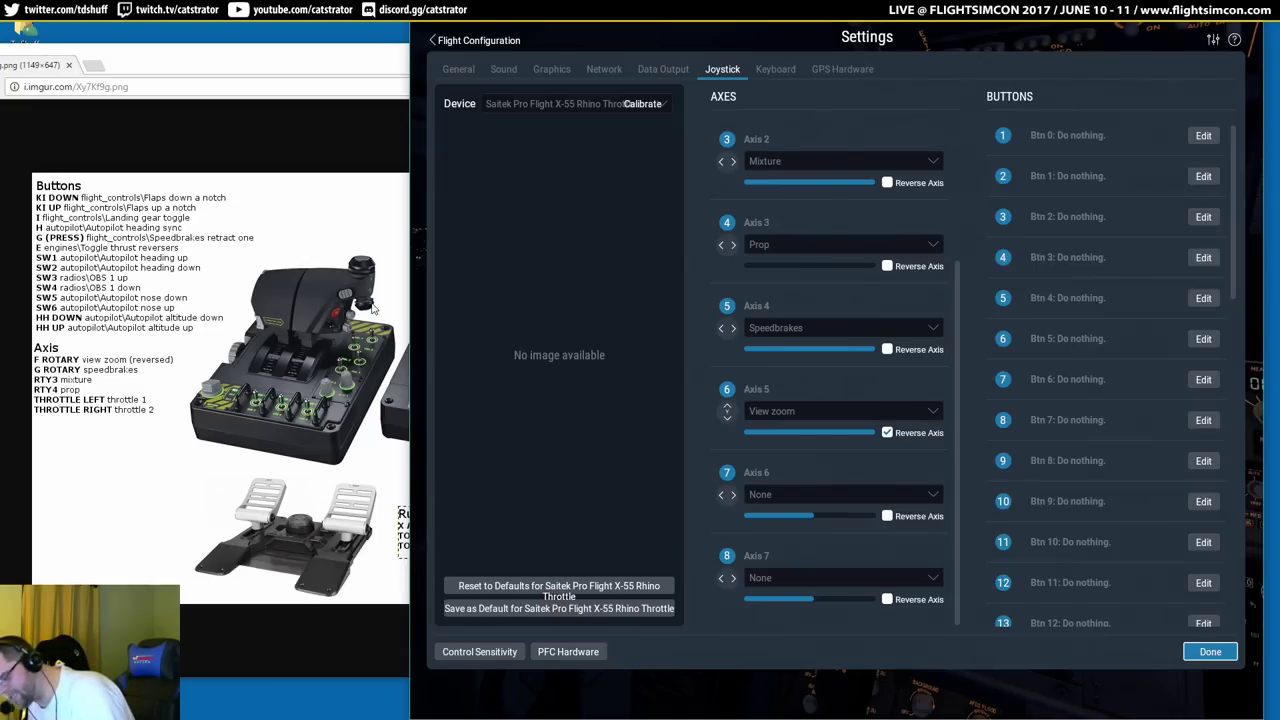
pyautogui.click(1204, 216)
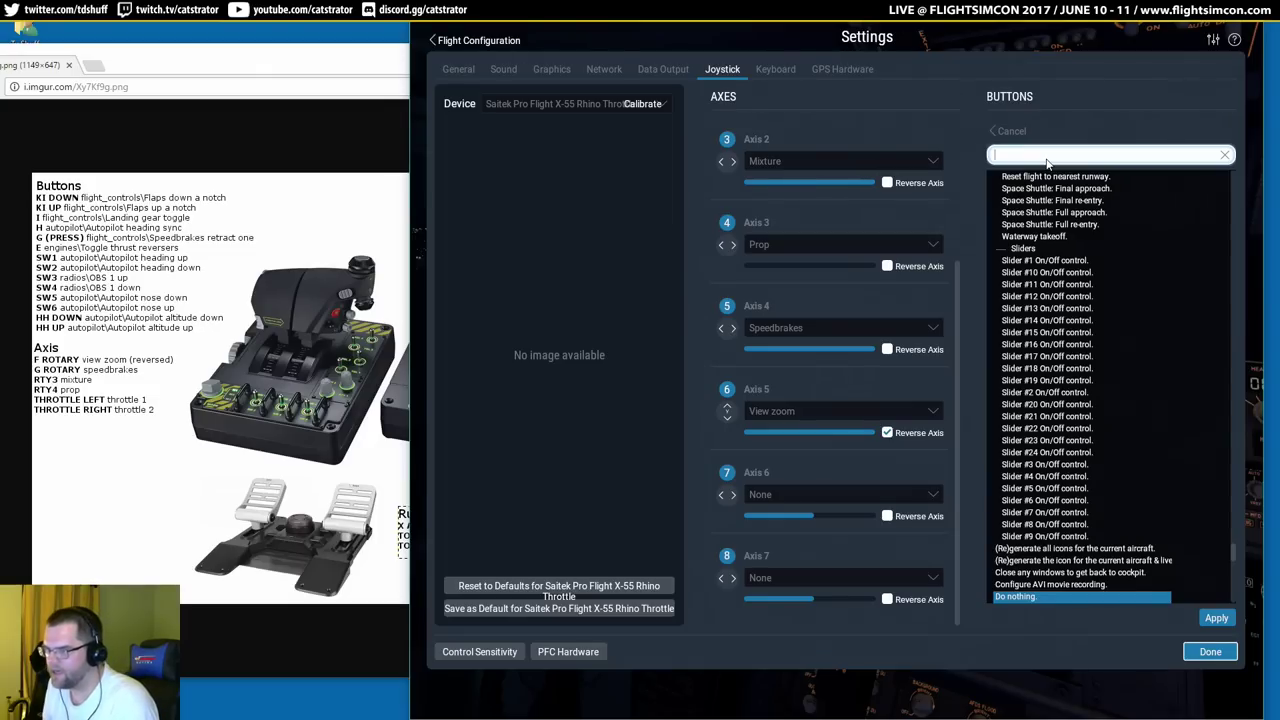
pyautogui.write('sp')
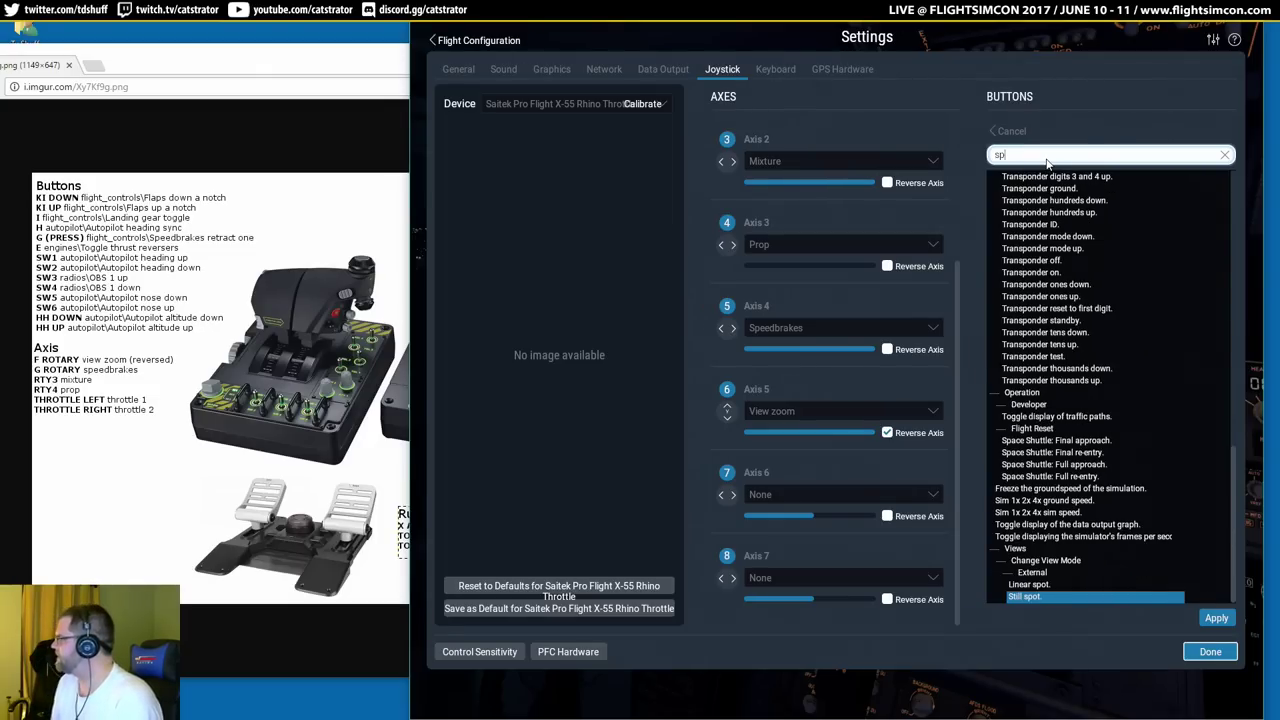
pyautogui.write('eed')
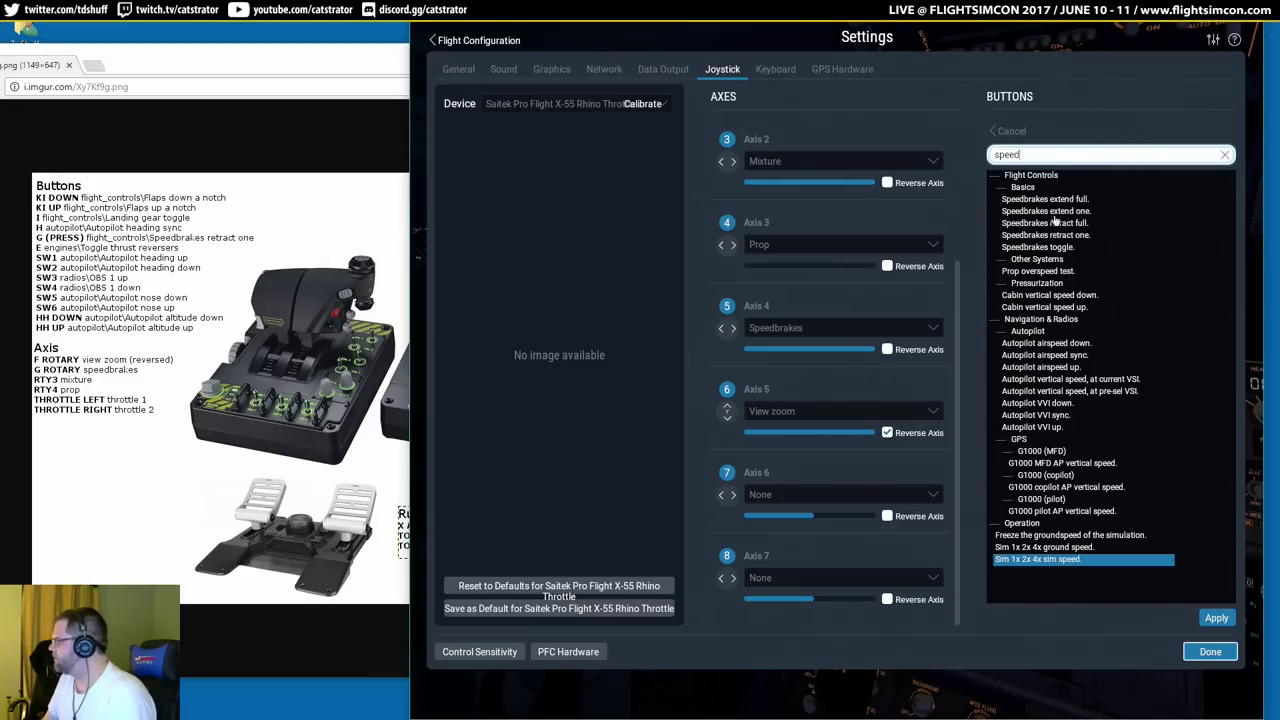
pyautogui.click(1060, 247)
pyautogui.click(1068, 236)
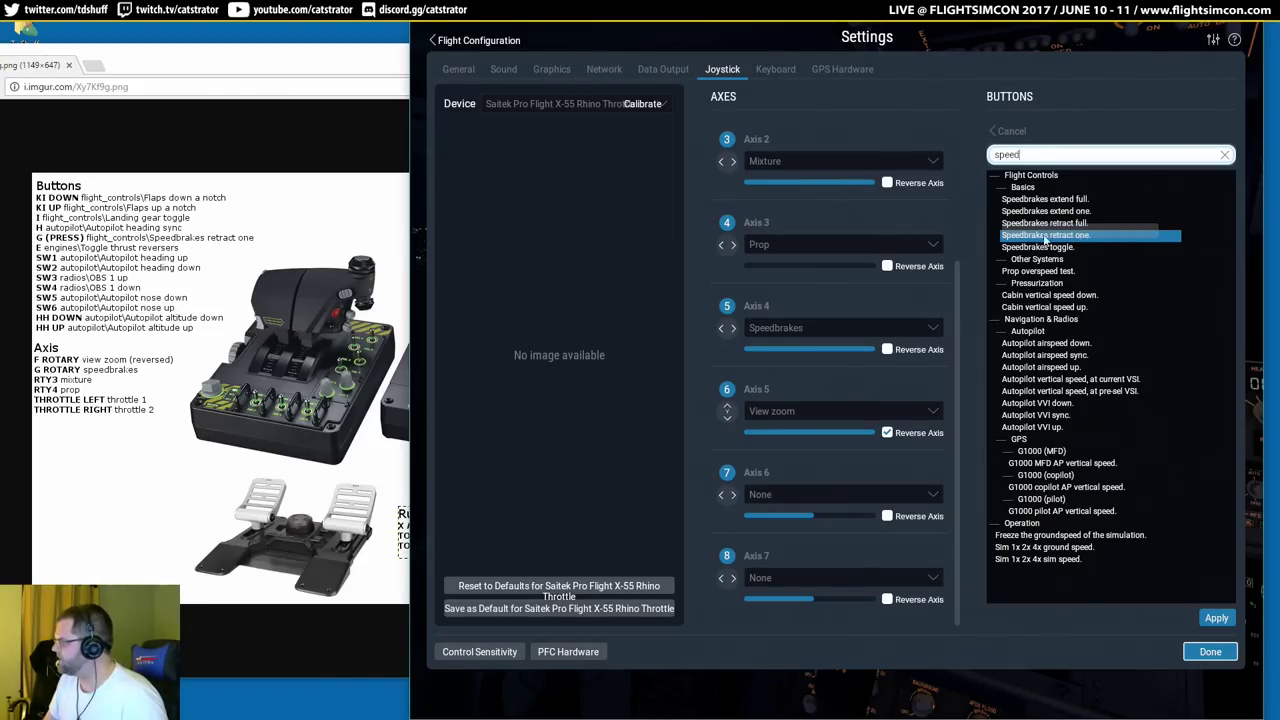
pyautogui.click(1220, 618)
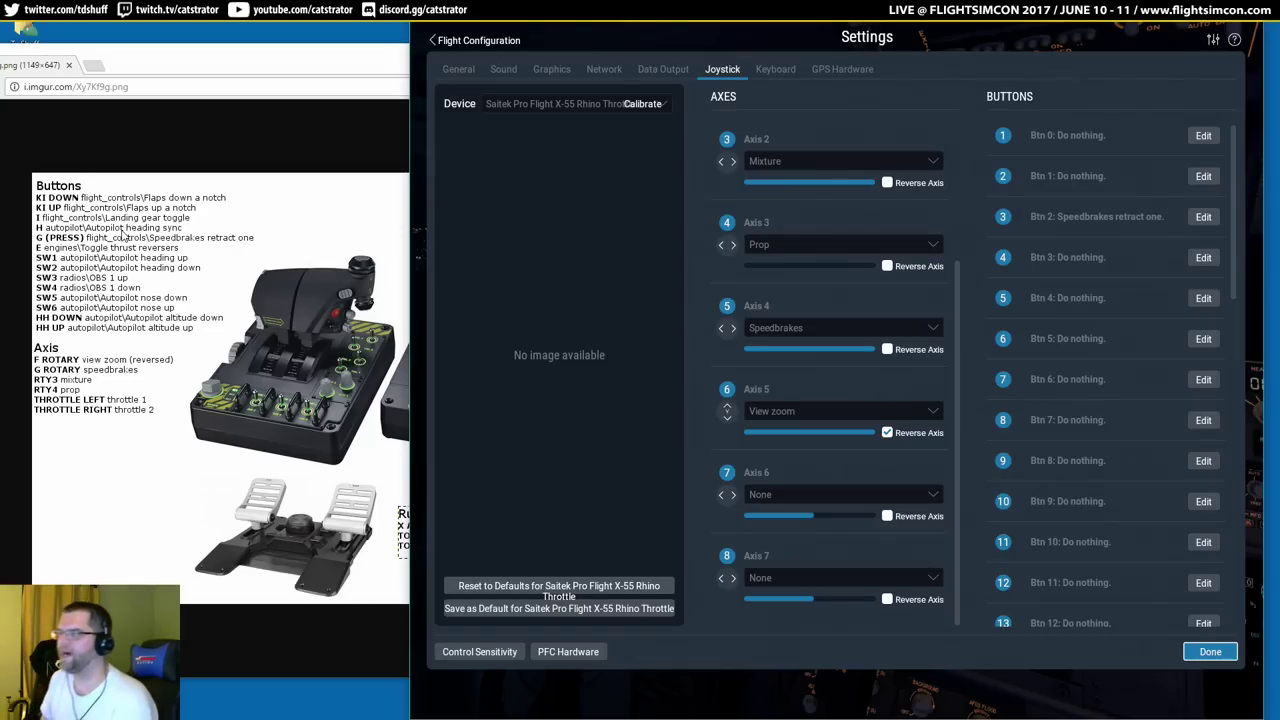
# Assign the Autopilot heading sync command to the throttle's Btn 3, searching for "autopilot head".
pyautogui.click(1203, 257)
pyautogui.write('autopi')
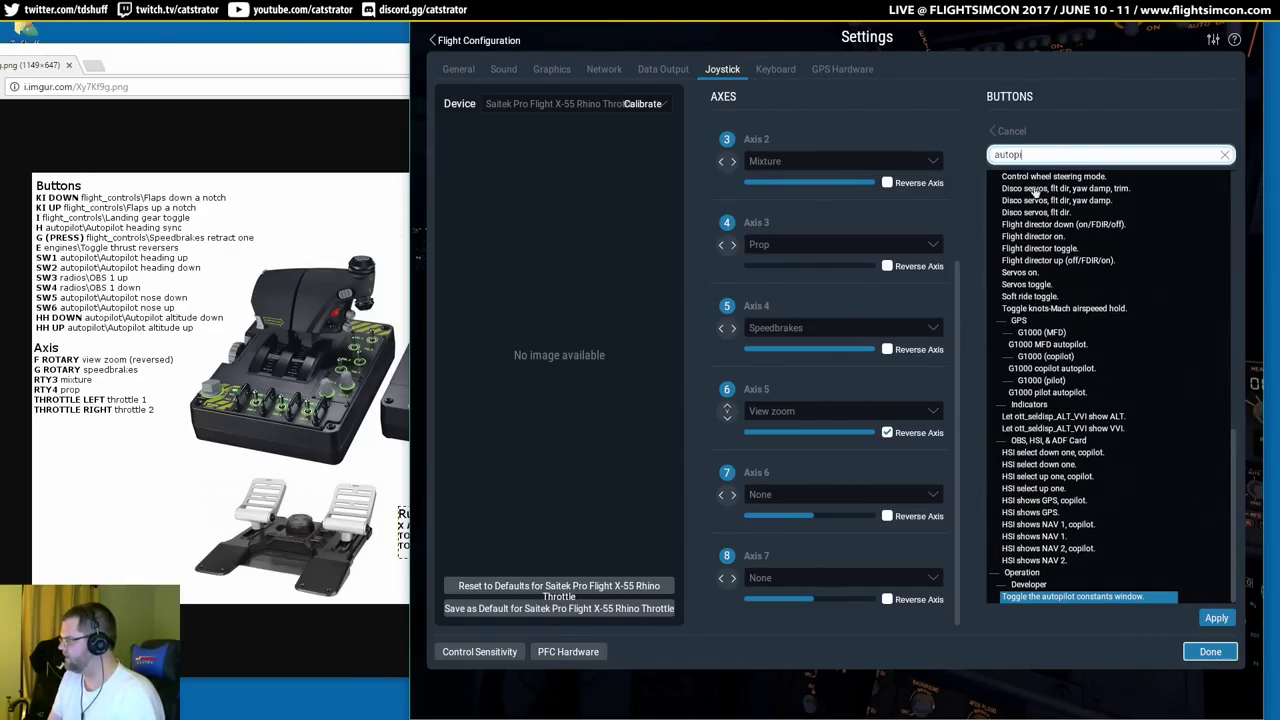
pyautogui.write('lot head')
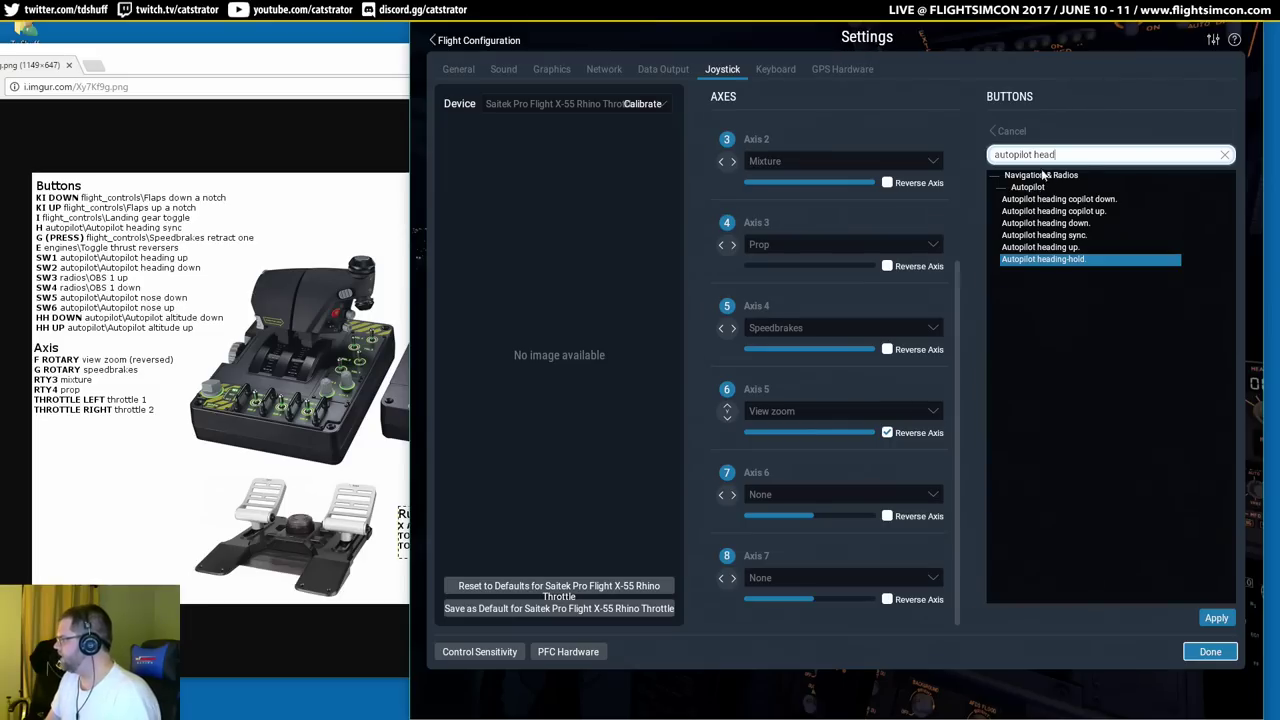
pyautogui.click(1057, 238)
pyautogui.click(1220, 619)
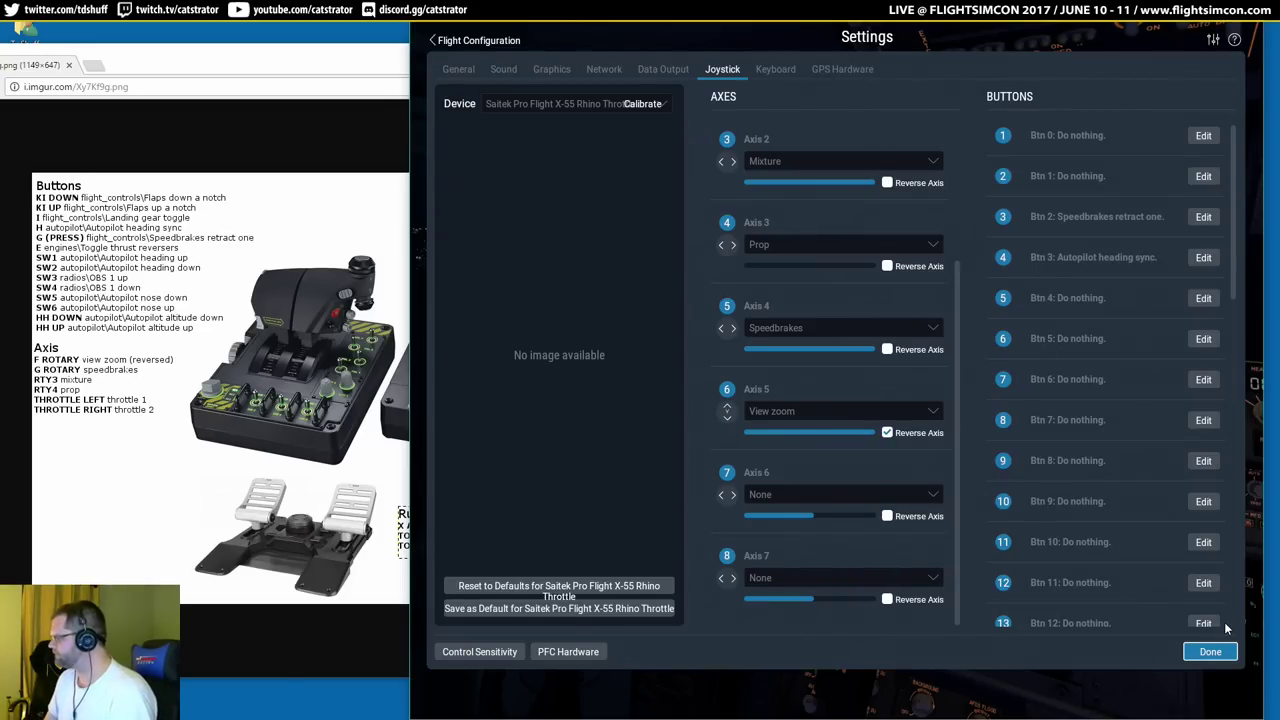
# Assign the Landing gear toggle command to the throttle's Btn 4, searching for "gear".
pyautogui.click(1212, 297)
pyautogui.write('gear')
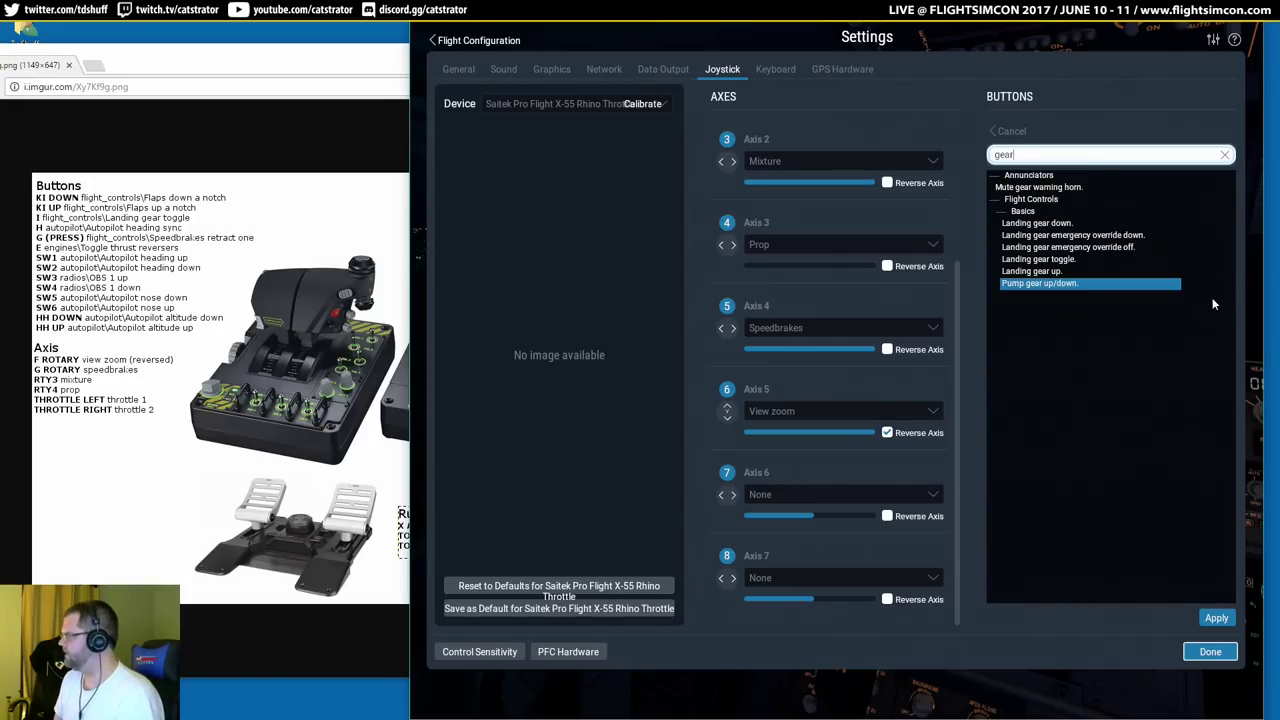
pyautogui.click(1066, 271)
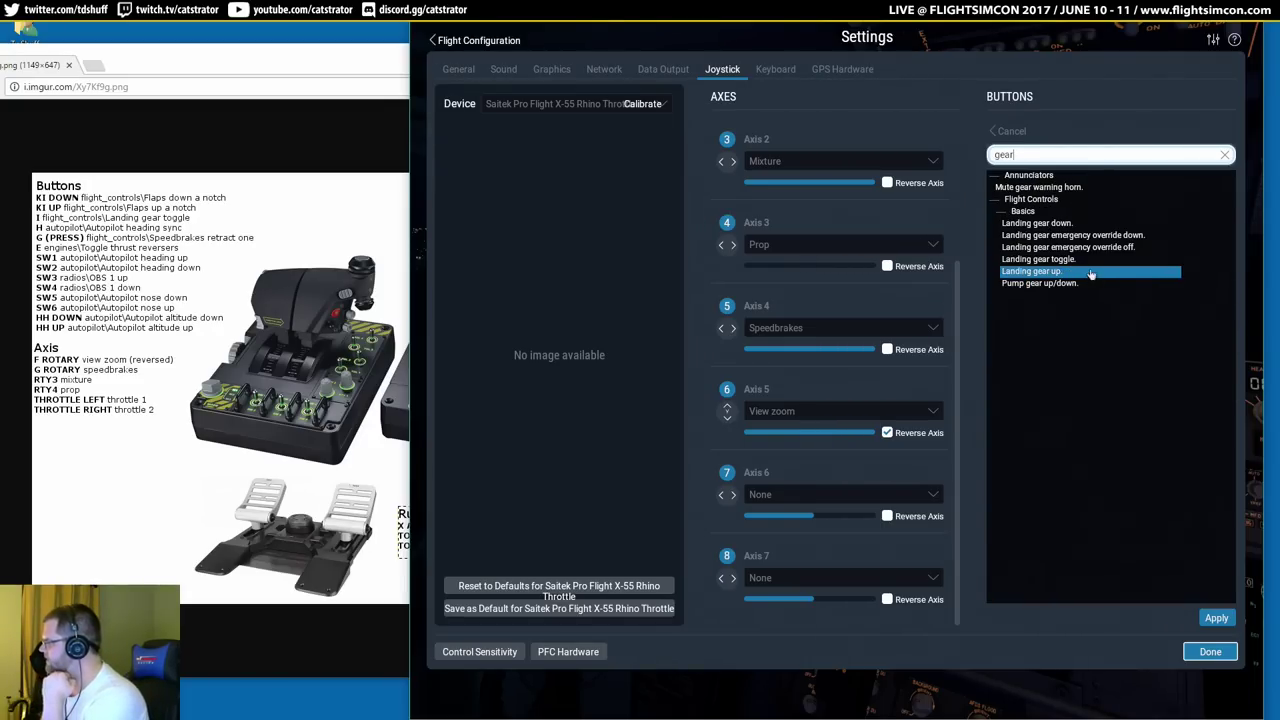
pyautogui.click(1066, 259)
pyautogui.click(1216, 618)
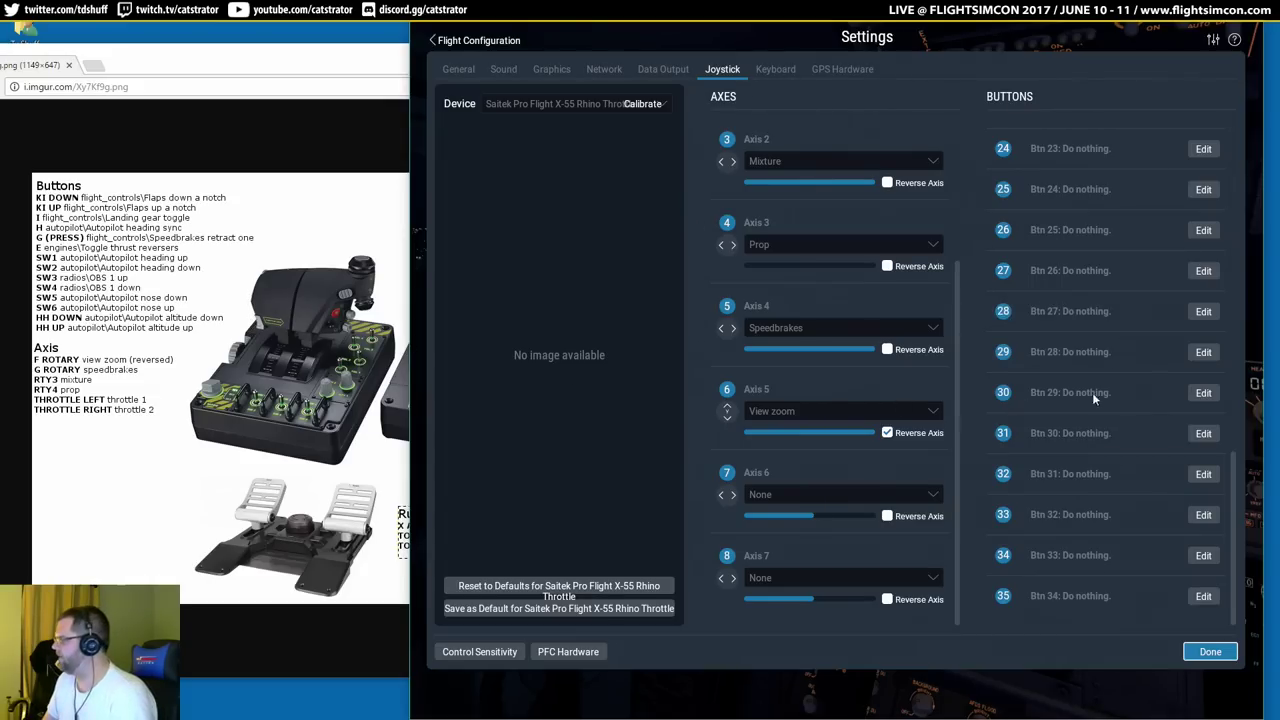
# Search the commands for "flap" and assign Flaps up a notch to Btn 27 and Flaps down a notch to Btn 28.
pyautogui.click(1201, 311)
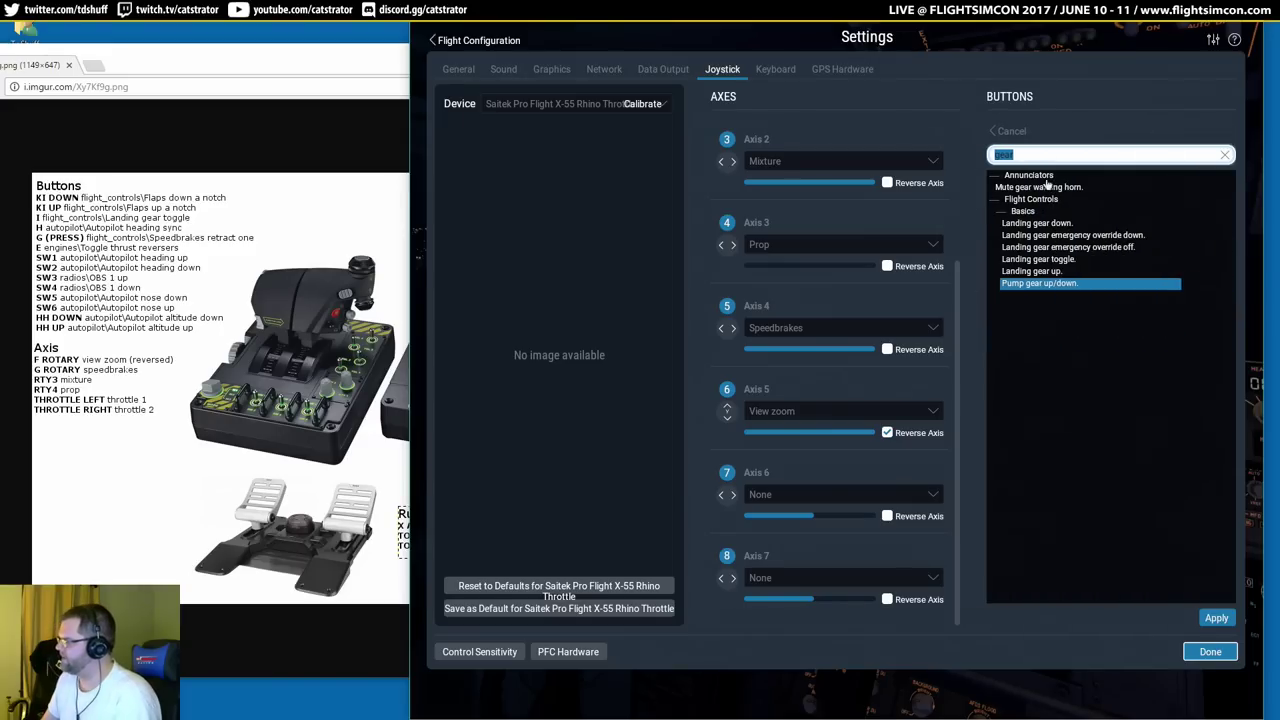
pyautogui.write('flap')
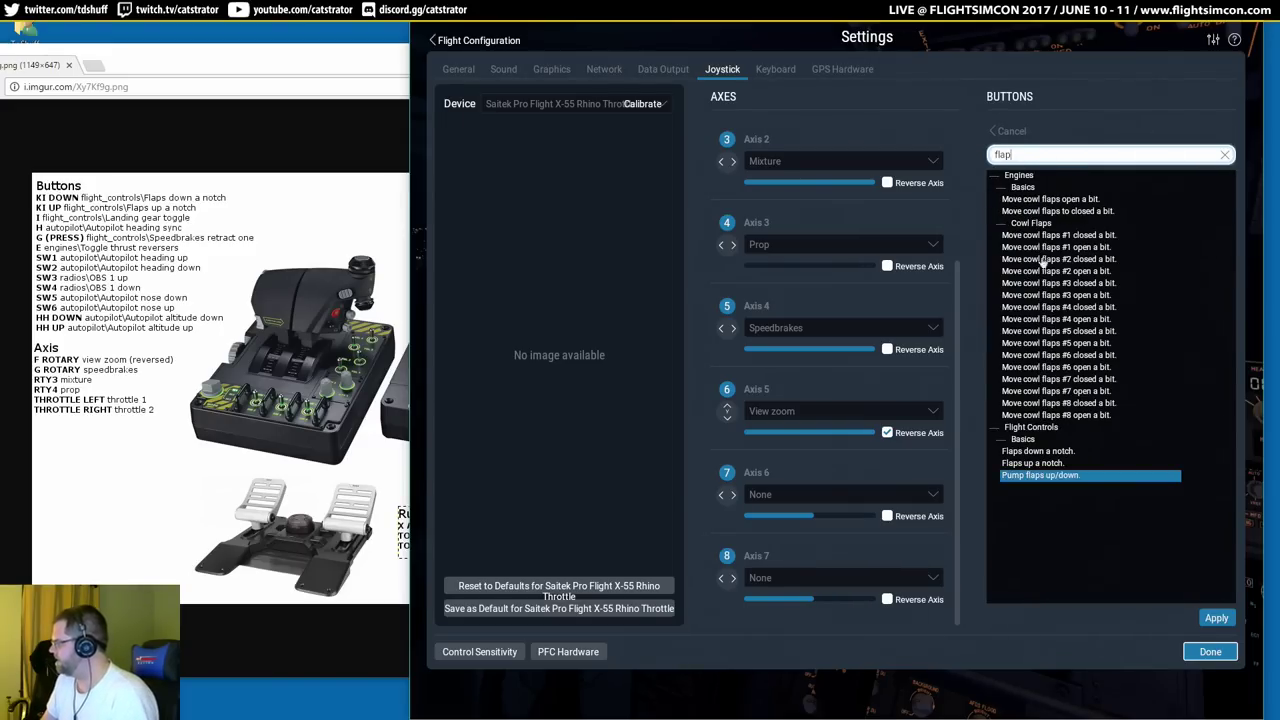
pyautogui.press('Up')
pyautogui.click(1216, 617)
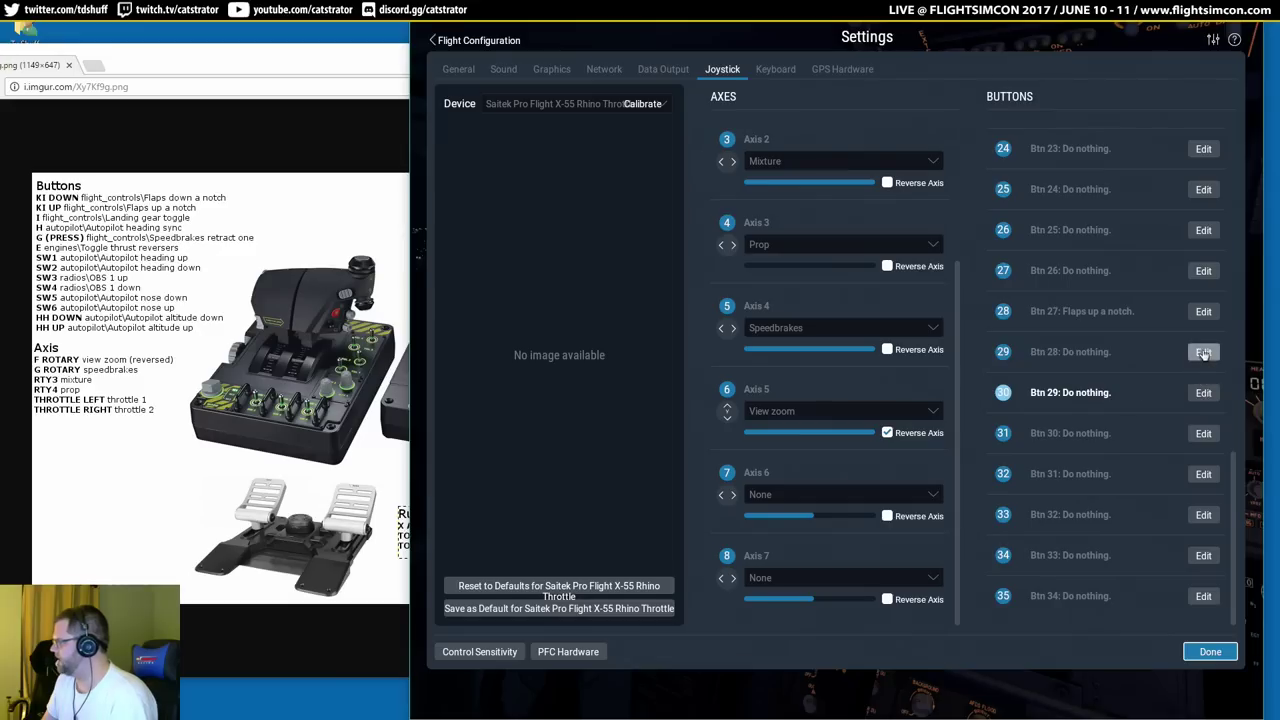
pyautogui.click(1203, 351)
pyautogui.click(1040, 451)
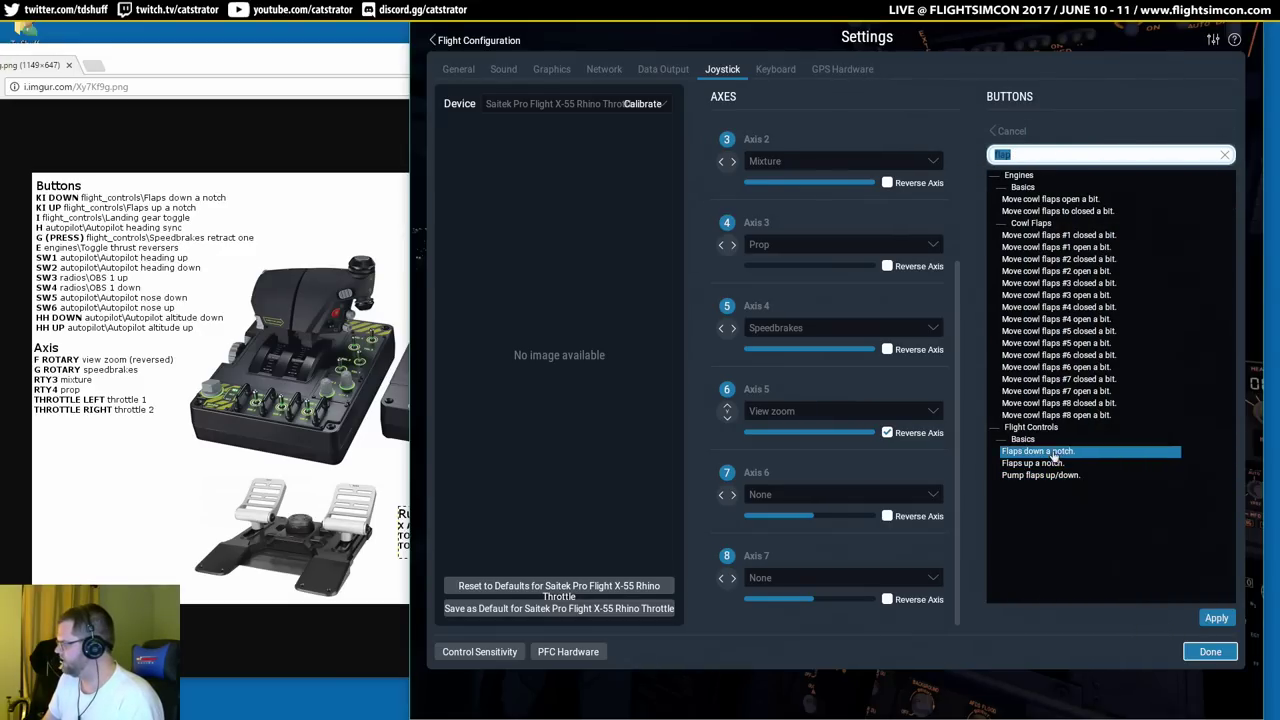
pyautogui.click(1216, 618)
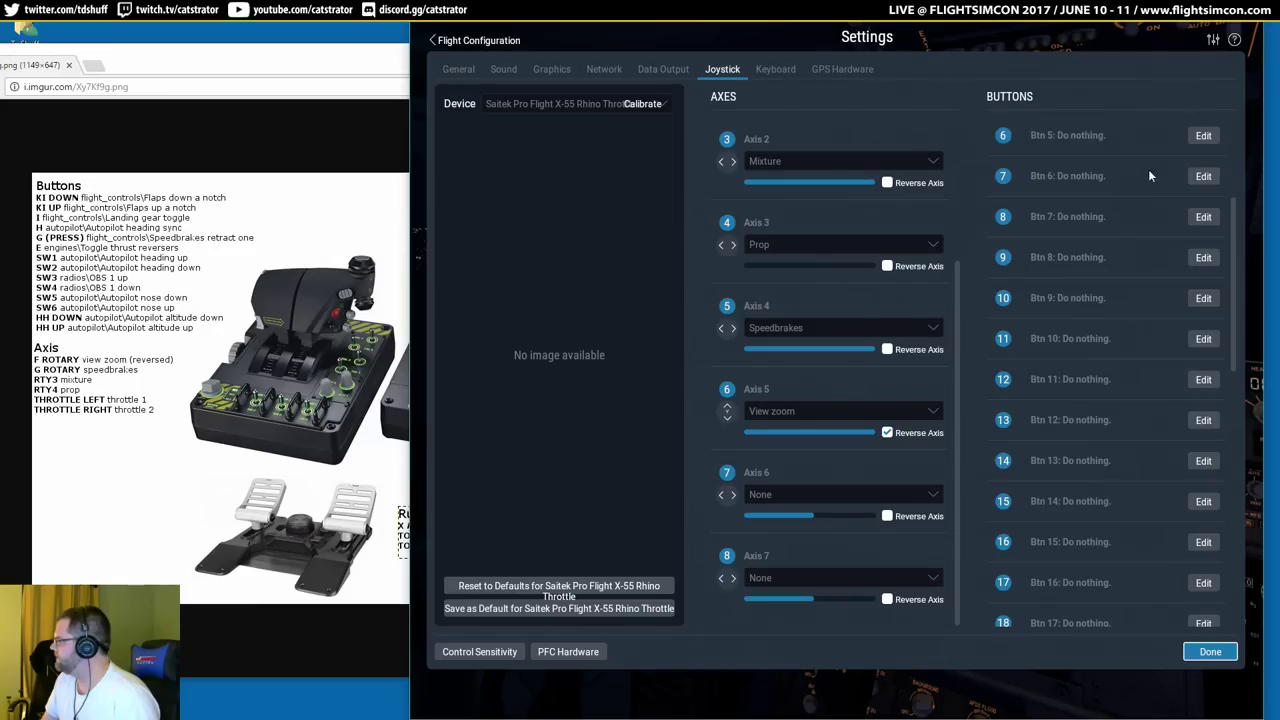
# Search for "autopilot heading" and assign Autopilot heading up to Btn 5 and Autopilot heading down to Btn 6.
pyautogui.click(1203, 135)
pyautogui.write('autopilot heading')
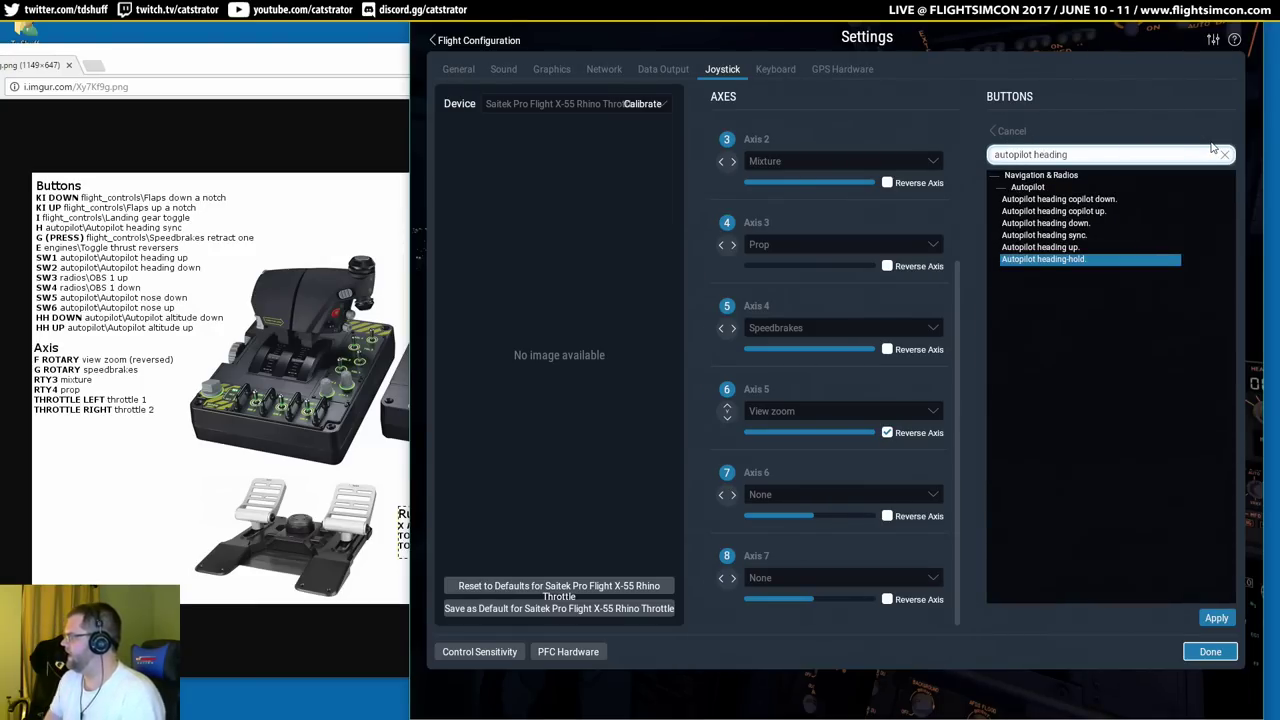
pyautogui.click(1088, 248)
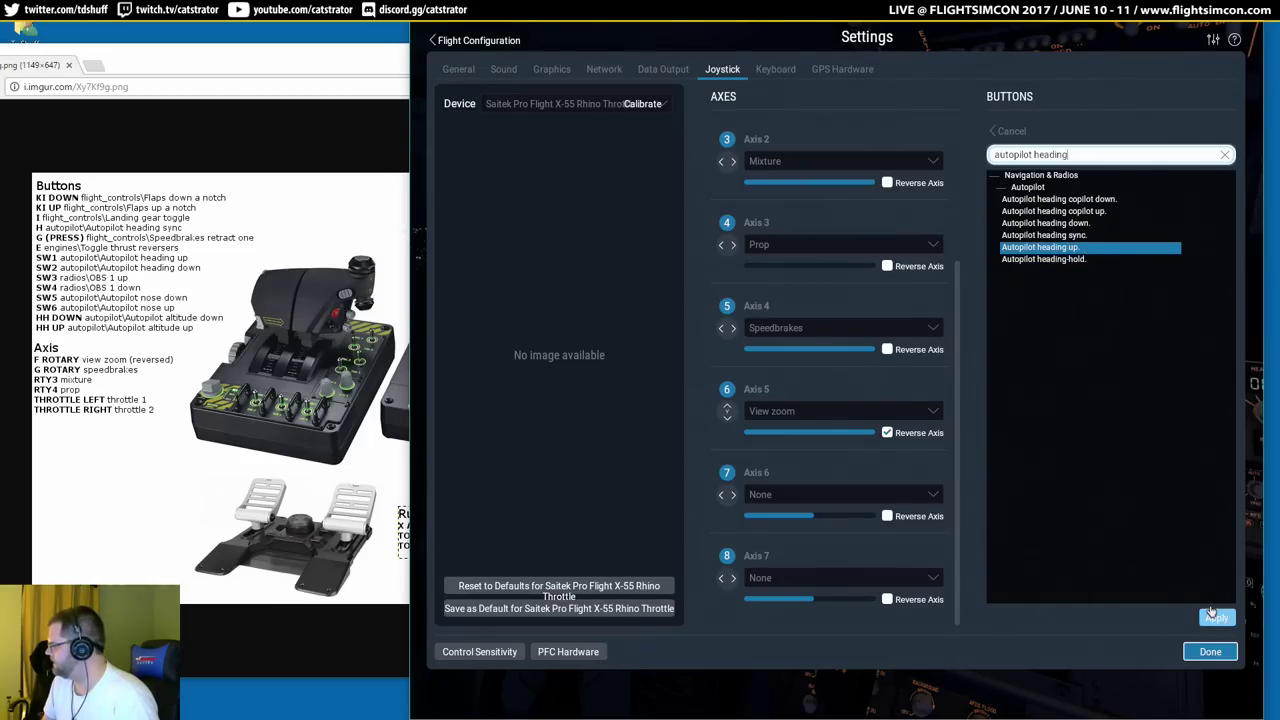
pyautogui.click(1215, 617)
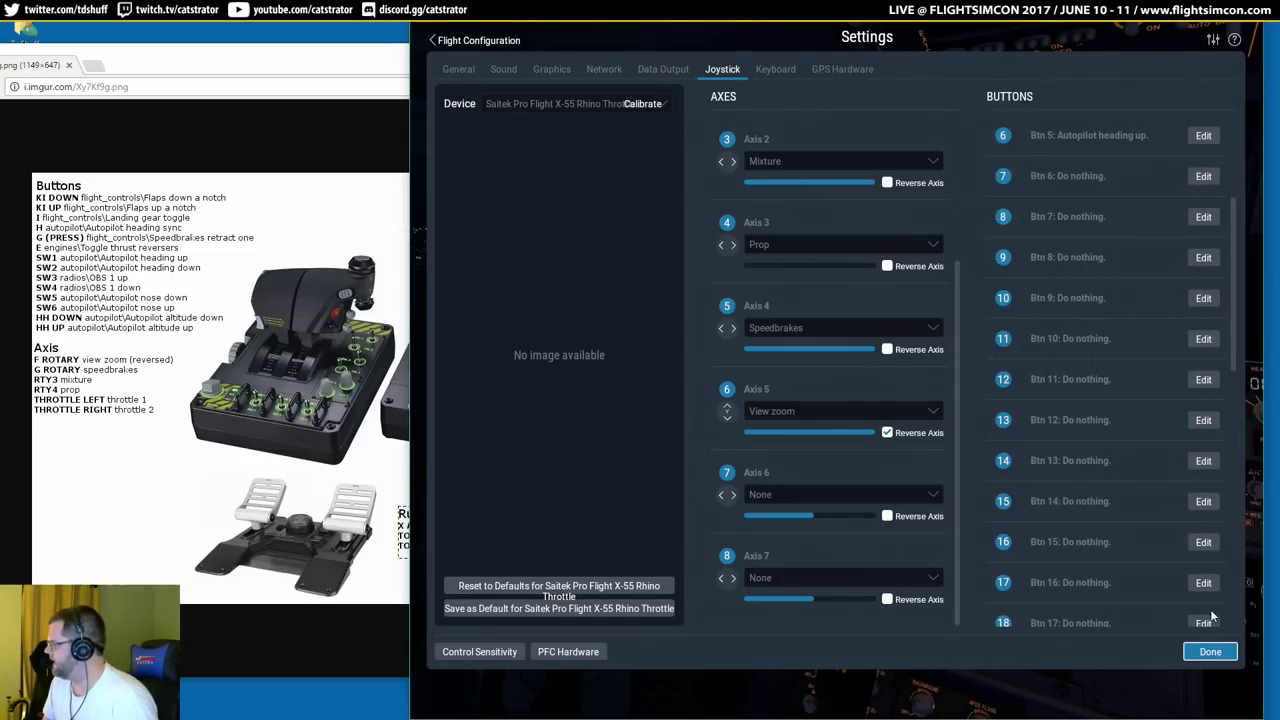
pyautogui.click(1203, 175)
pyautogui.click(1085, 224)
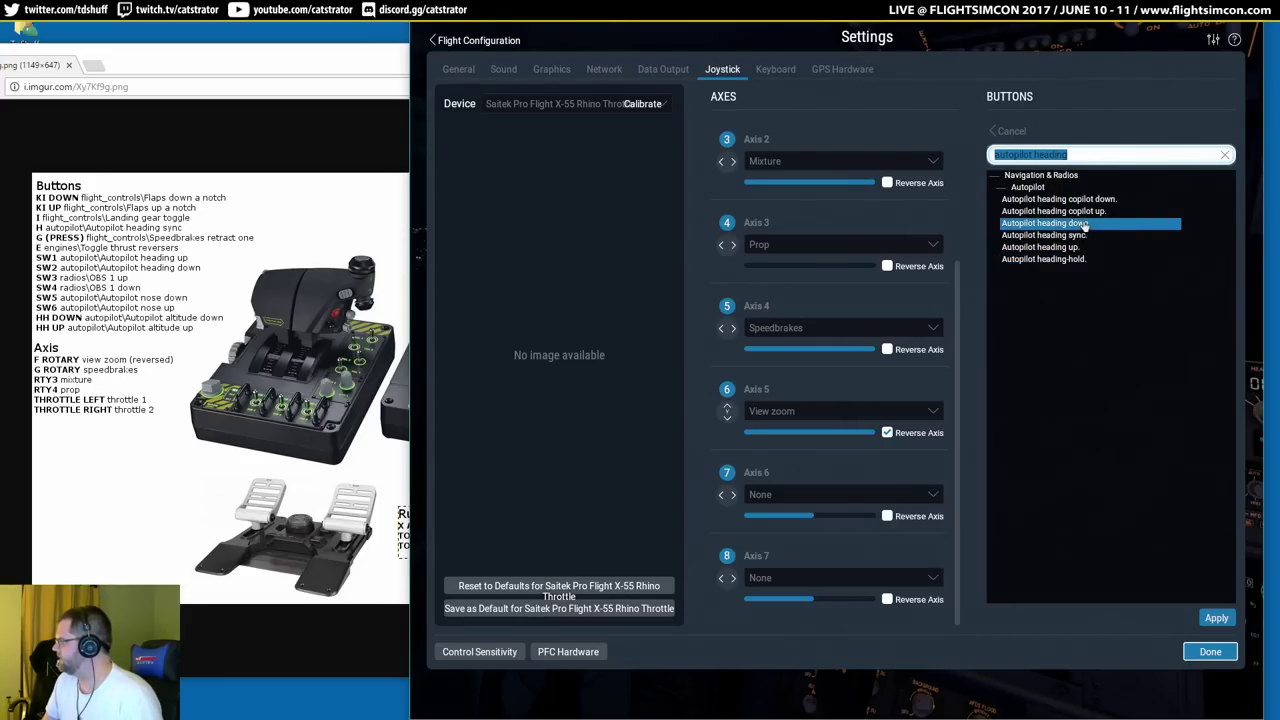
pyautogui.click(1203, 617)
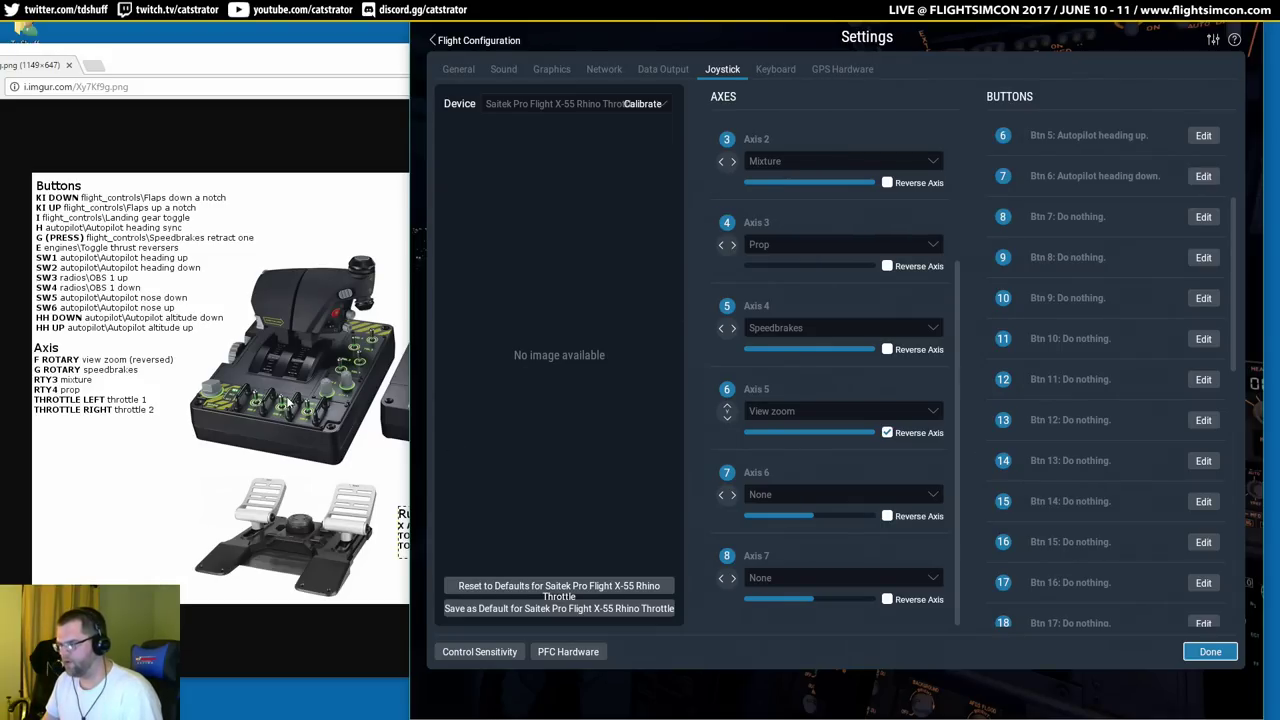
# Search for "obs 1" and assign Copilot OBS 1 up to Btn 7 and OBS 1 down to Btn 8.
pyautogui.click(1205, 217)
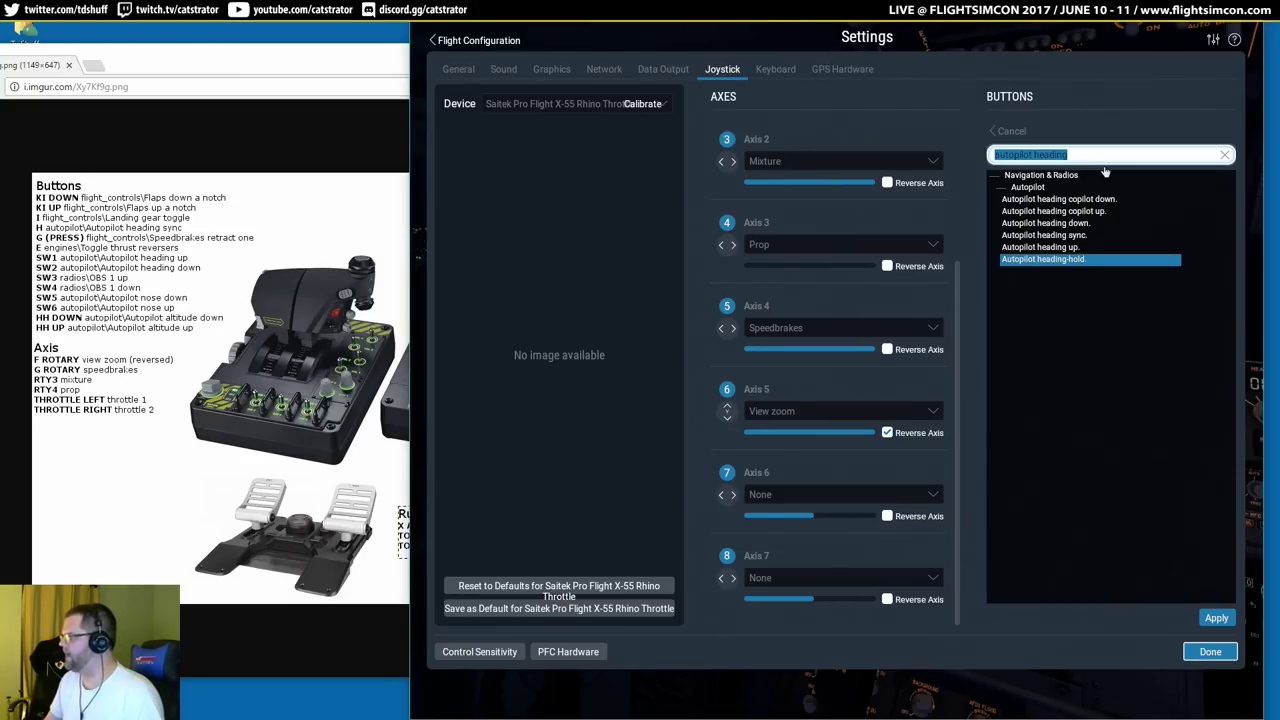
pyautogui.write('obs 1')
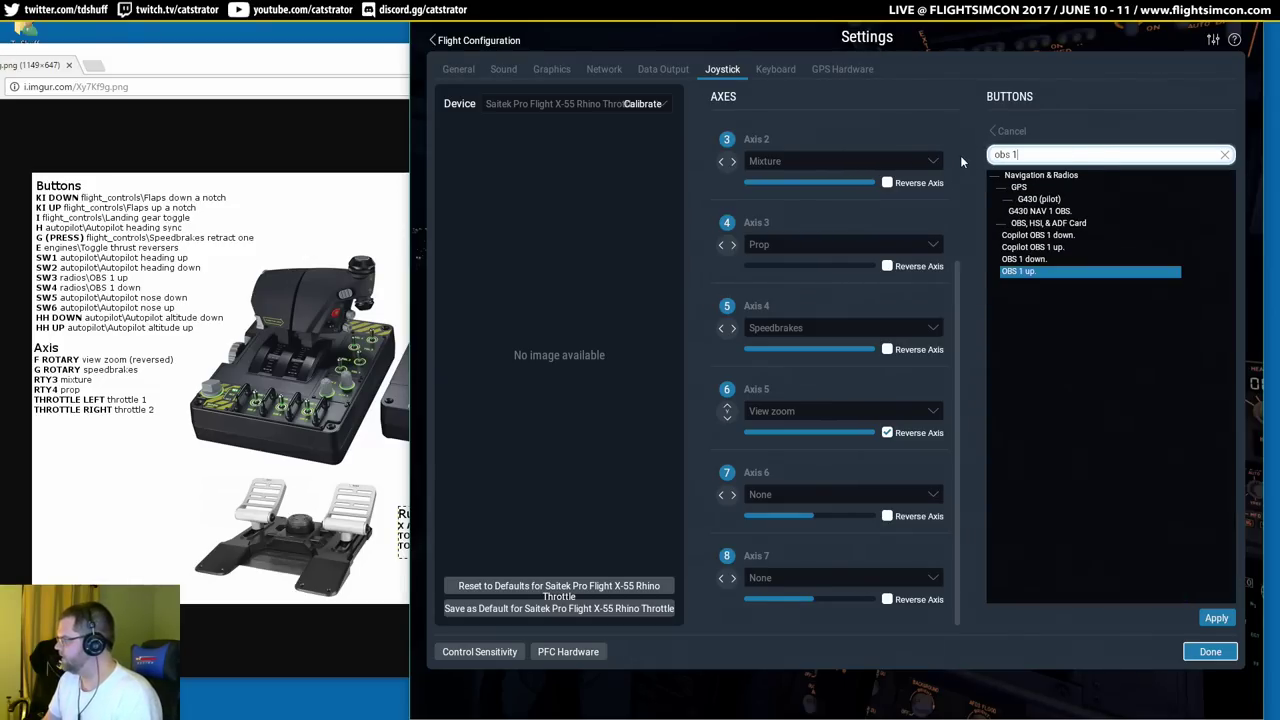
pyautogui.click(1040, 247)
pyautogui.click(1214, 617)
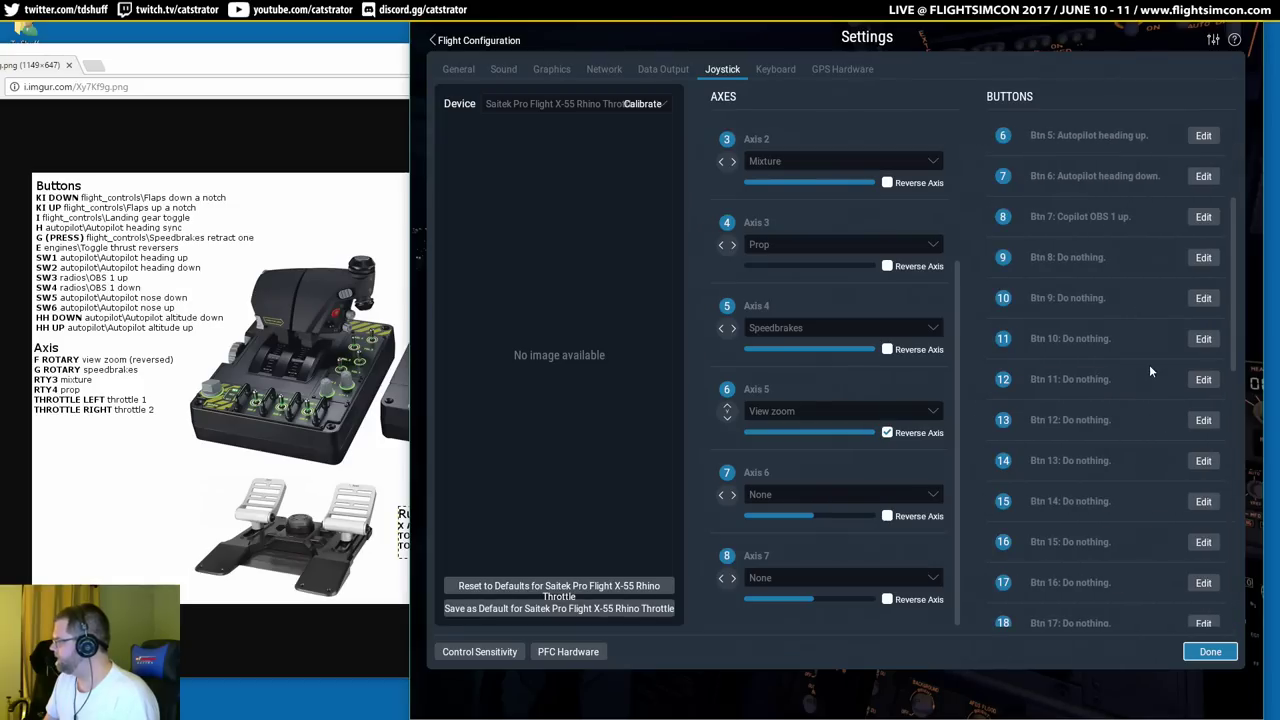
pyautogui.click(1203, 257)
pyautogui.click(1030, 260)
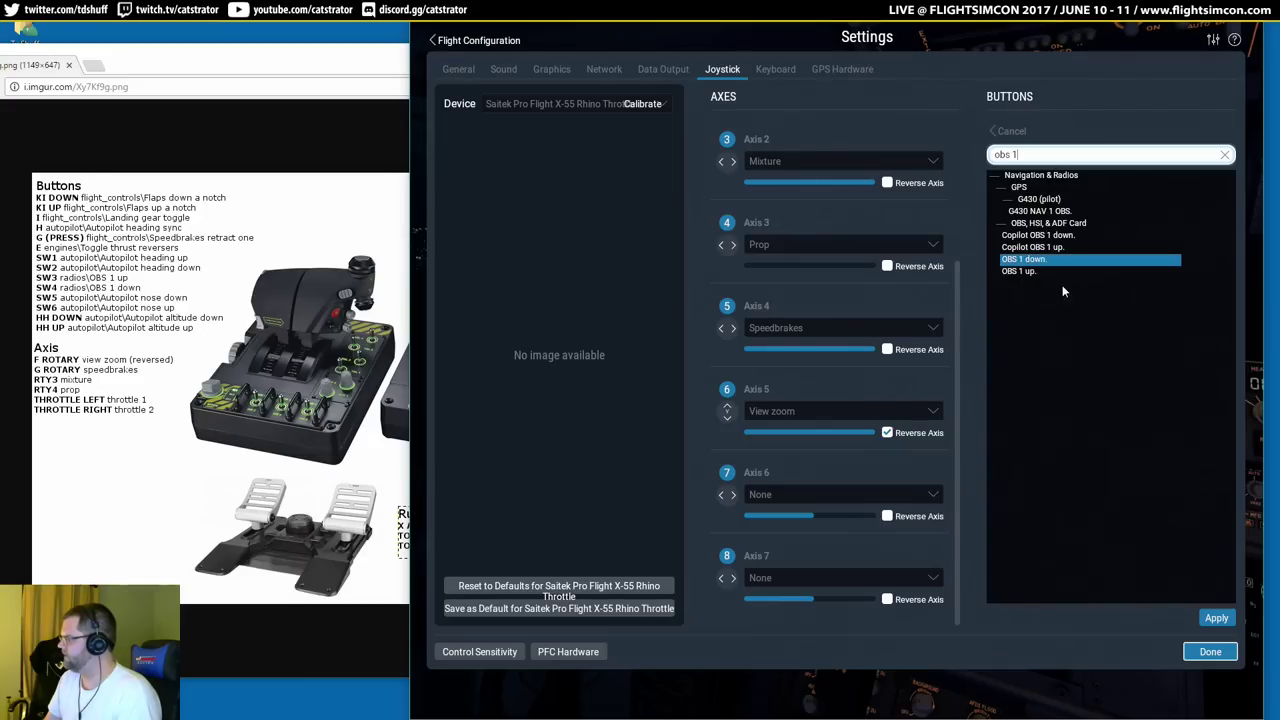
pyautogui.click(1215, 617)
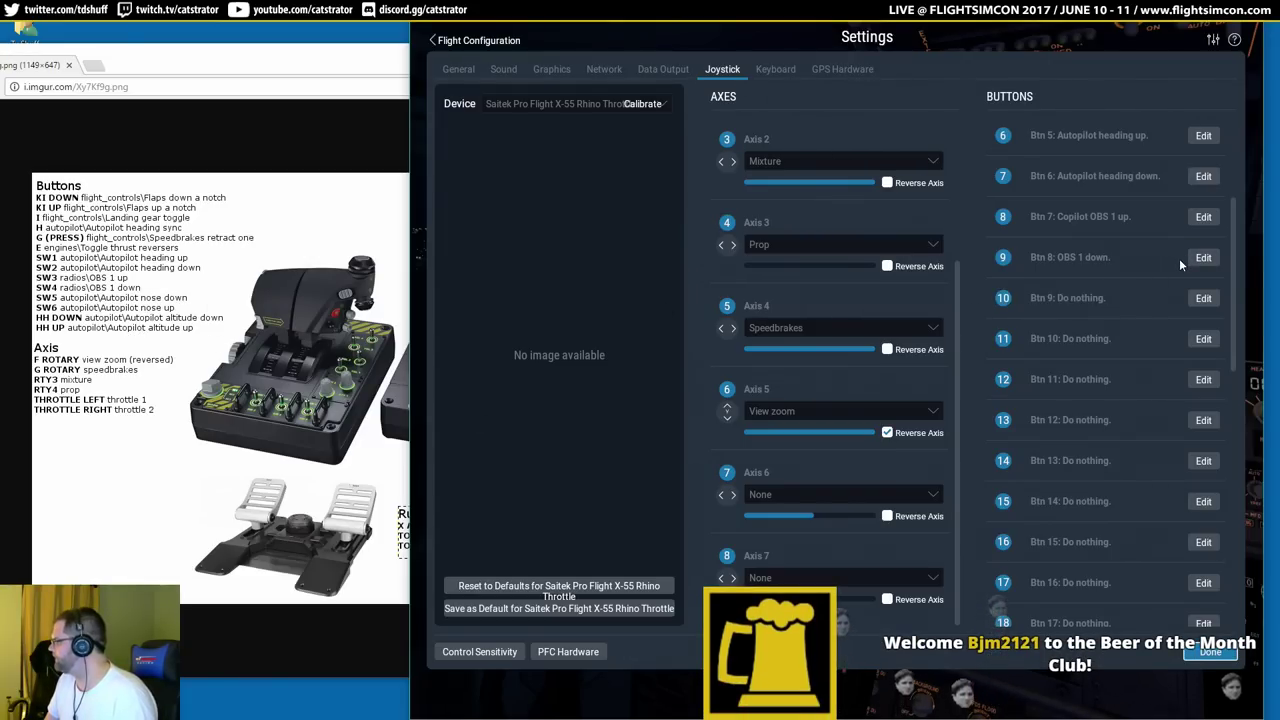
# Search for "autopilot nose" and assign Autopilot nose down to Btn 9 and Autopilot nose up to Btn 10.
pyautogui.click(1200, 298)
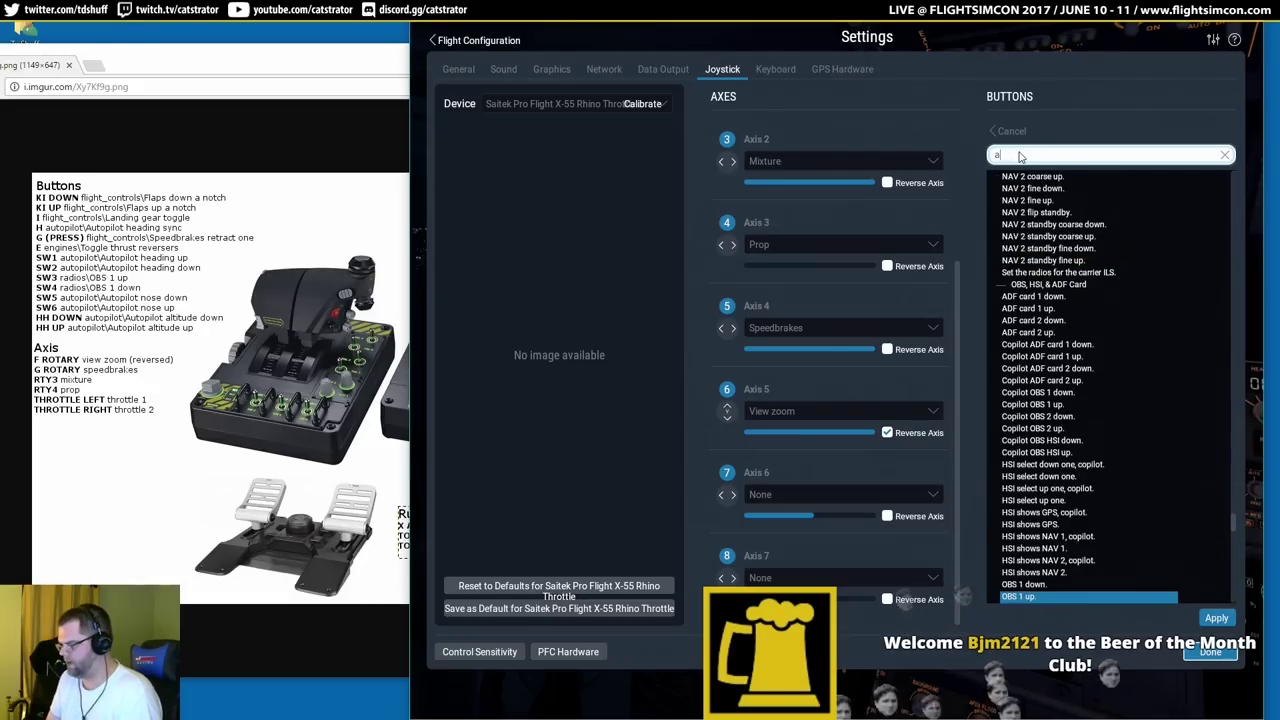
pyautogui.write('pilot nose')
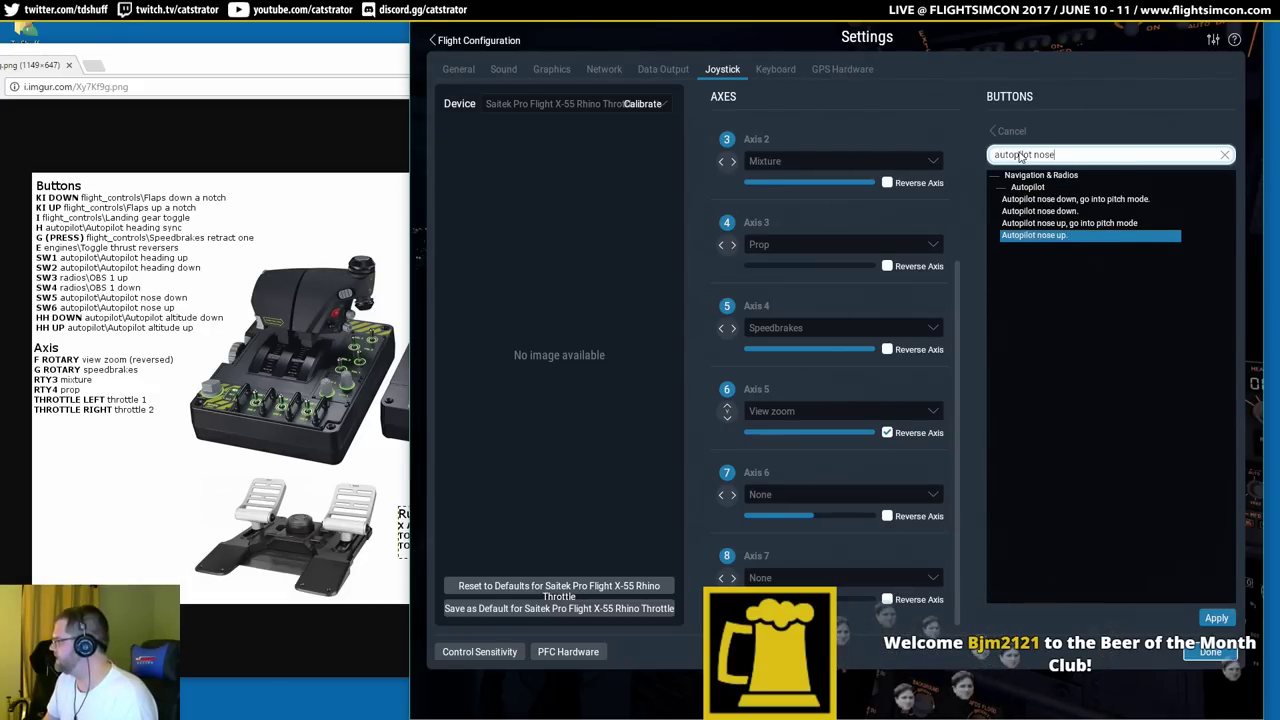
pyautogui.click(1040, 211)
pyautogui.click(1216, 618)
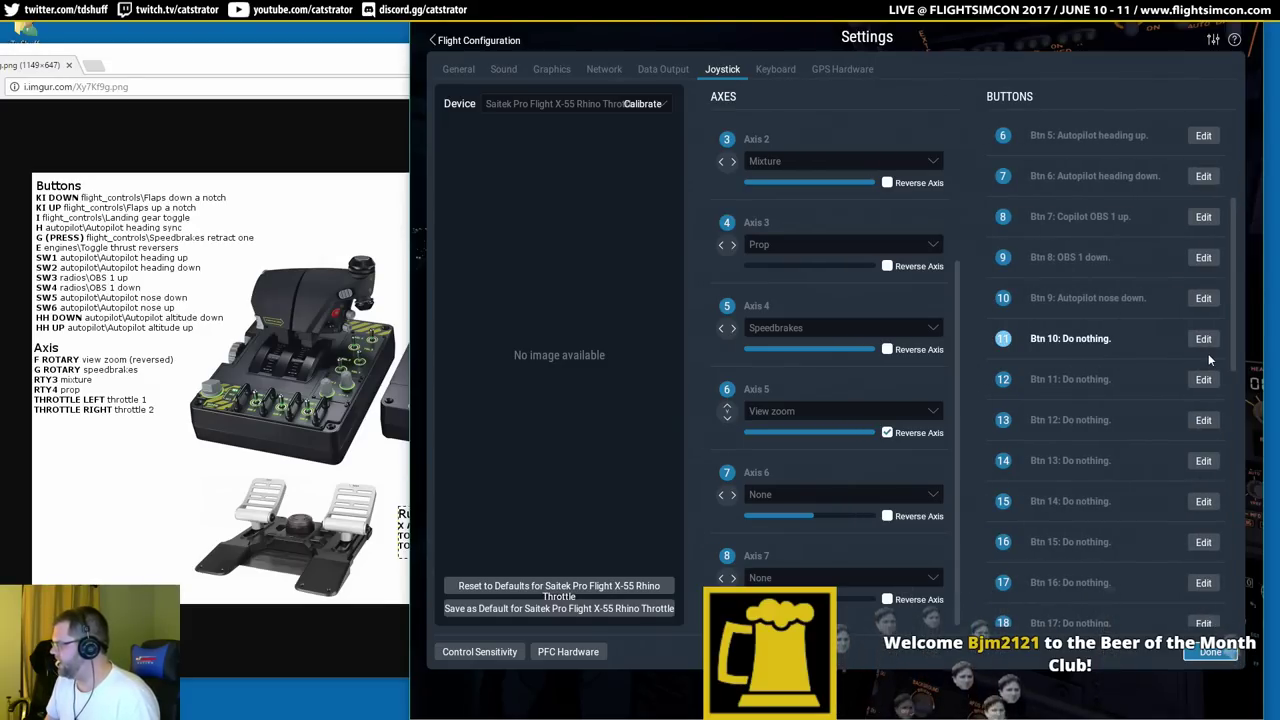
pyautogui.click(1204, 339)
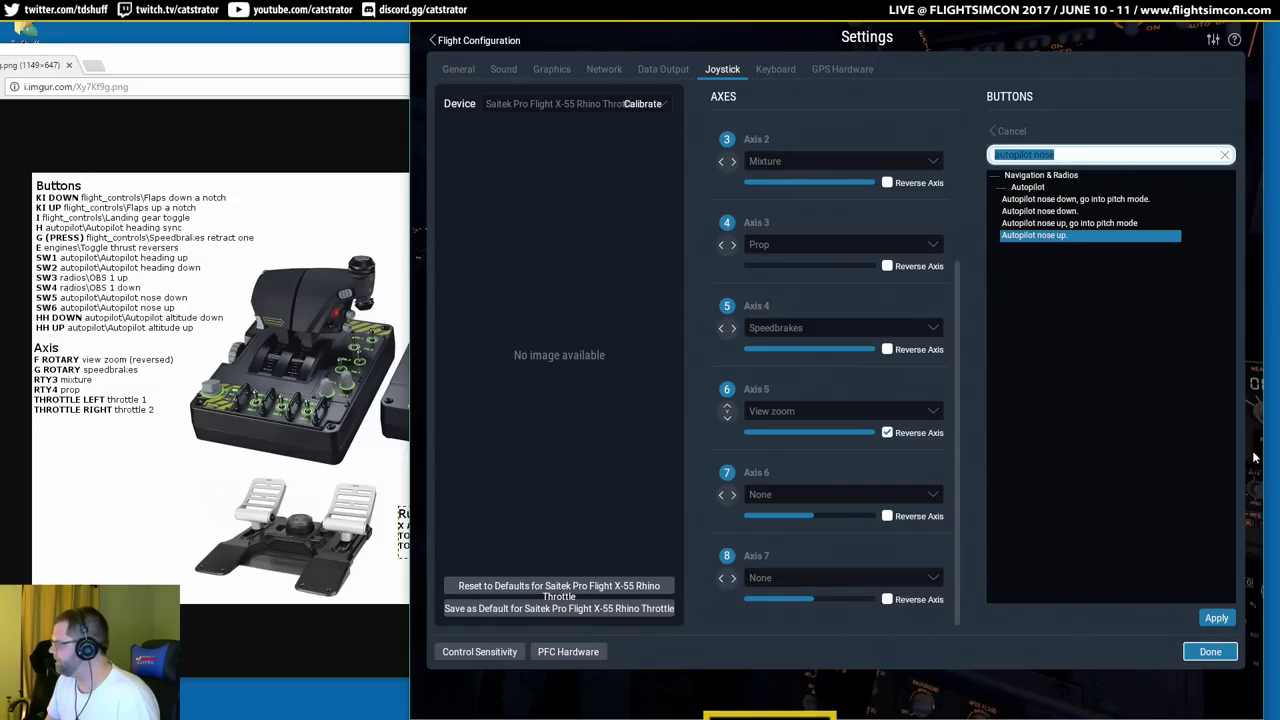
pyautogui.click(1217, 619)
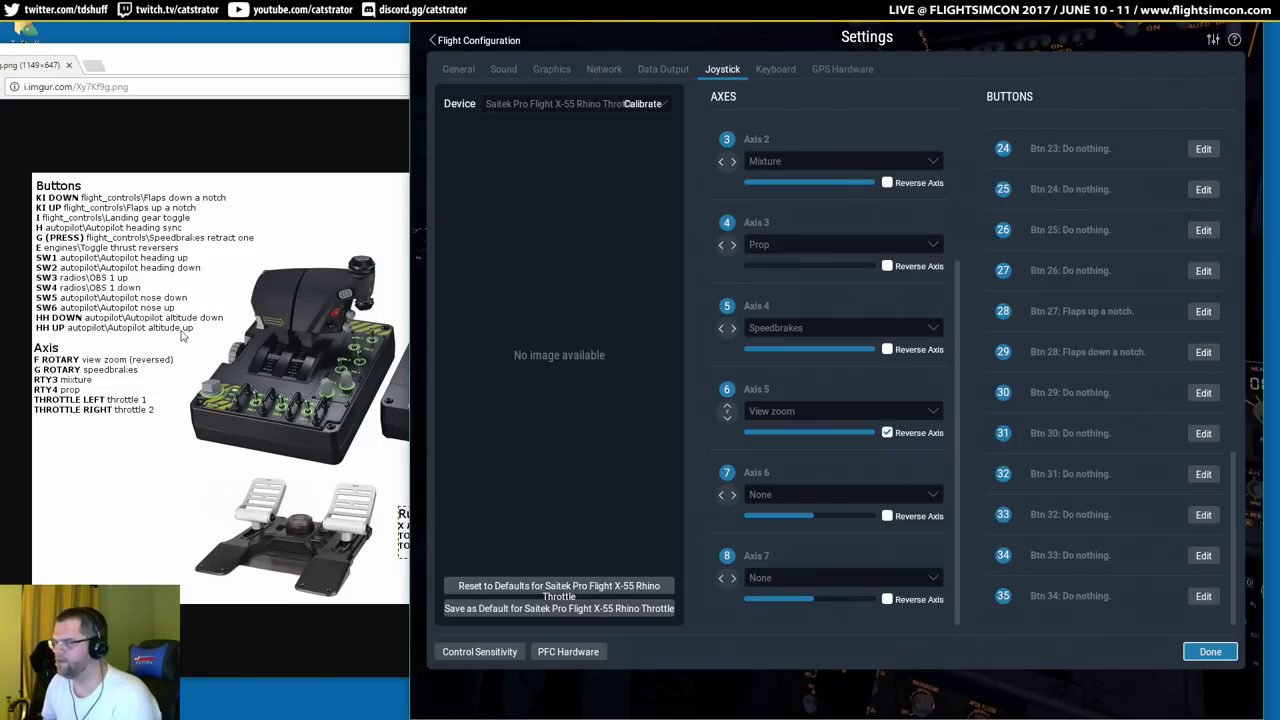
# Search for "autopilot alt" and assign Autopilot altitude down to Btn 24 and Autopilot altitude up to Btn 26.
pyautogui.click(1203, 189)
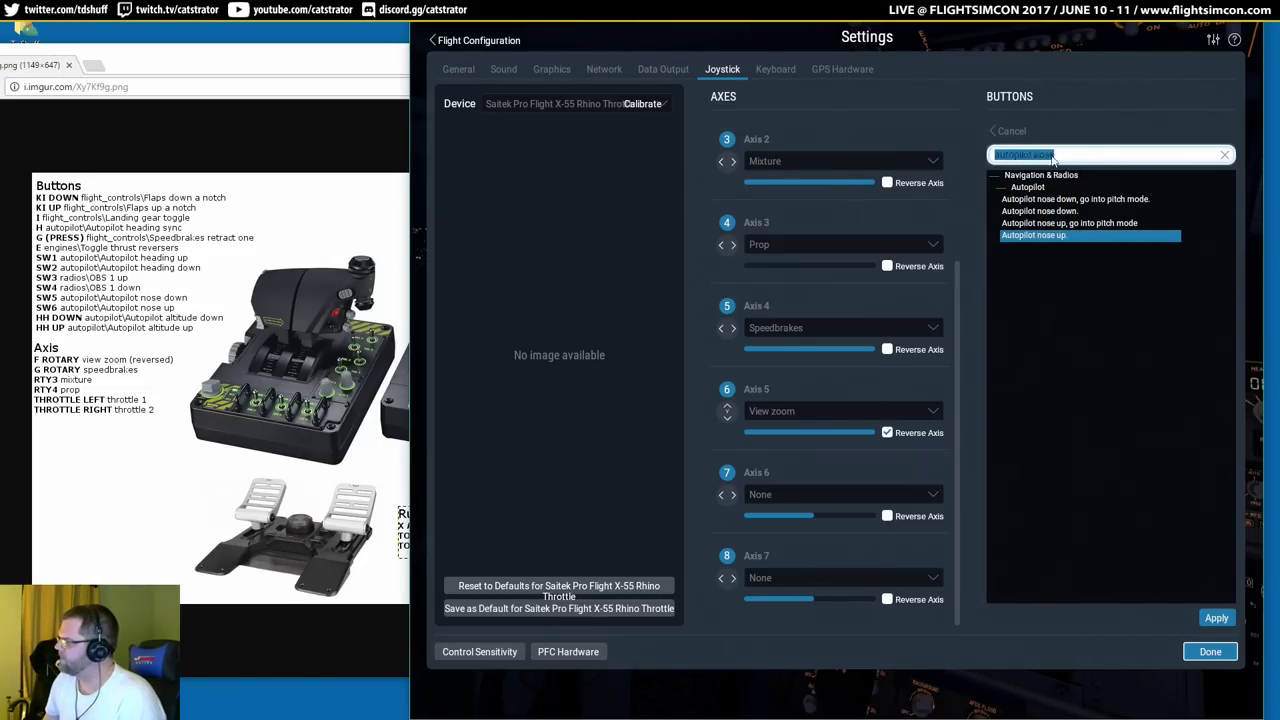
pyautogui.click(880, 170)
pyautogui.moveTo(1069, 160); pyautogui.dragTo(971, 155)
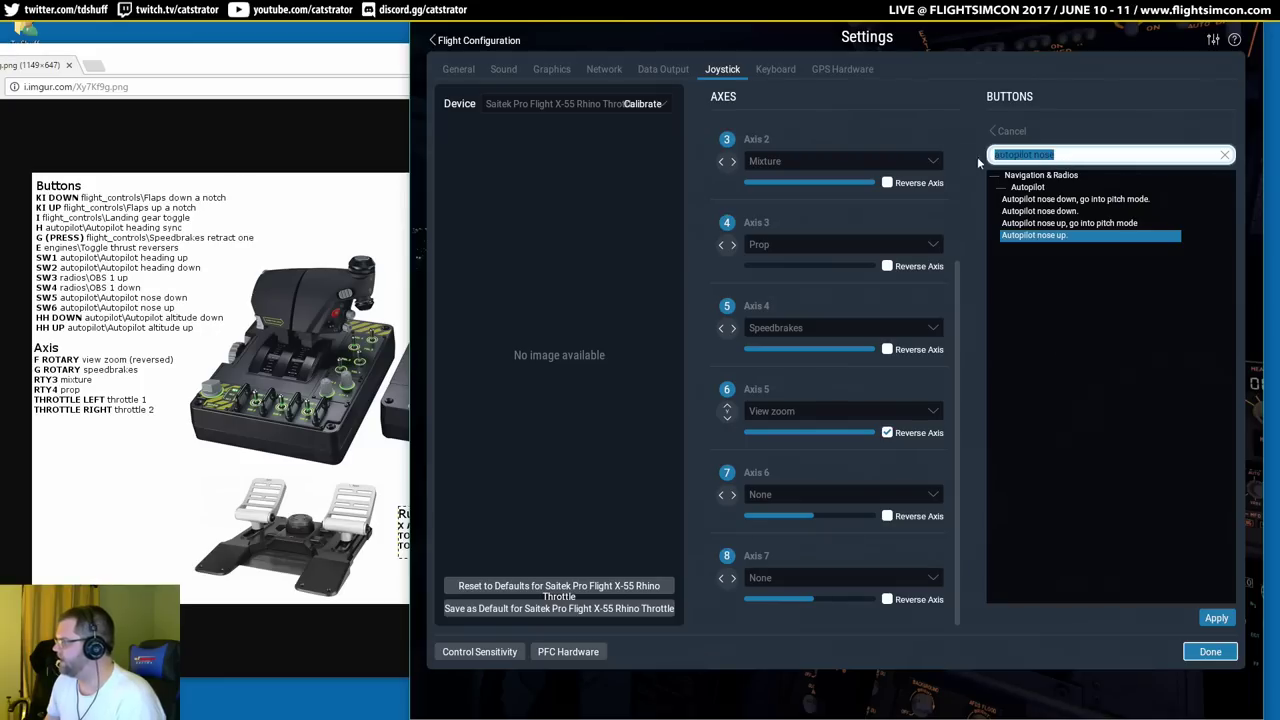
pyautogui.write('autopilot alt')
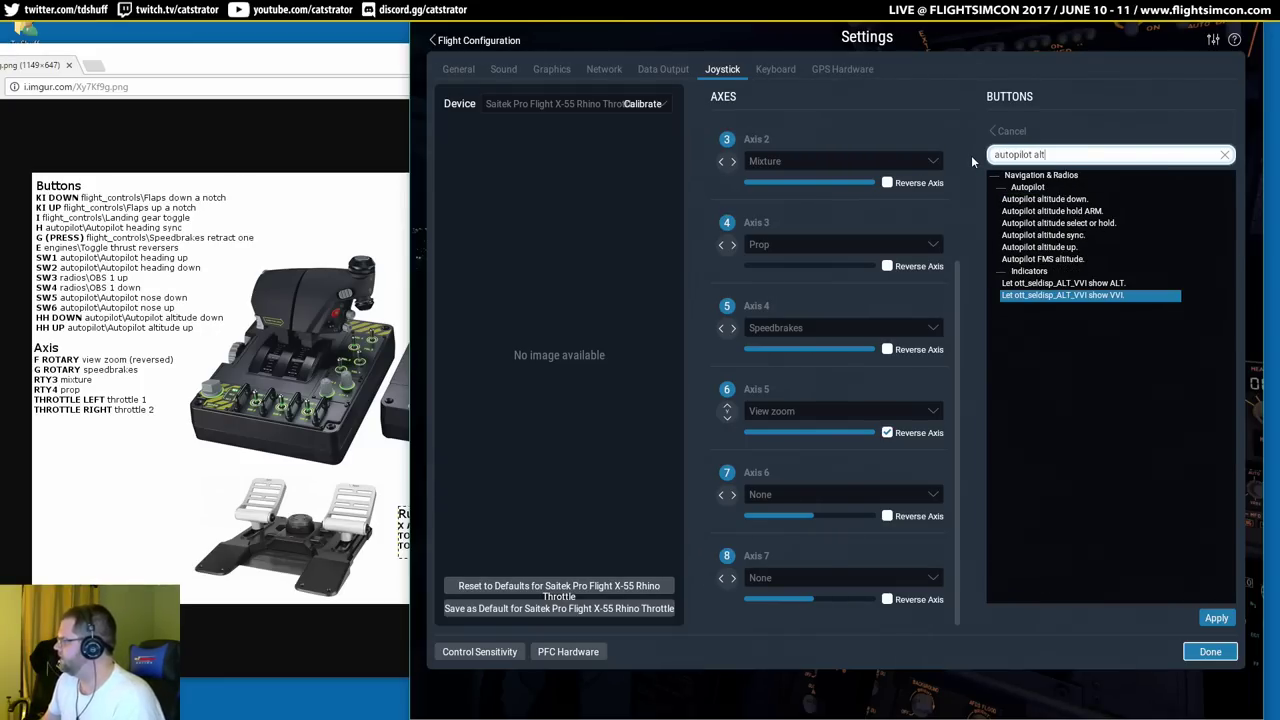
pyautogui.click(1064, 211)
pyautogui.click(1078, 199)
pyautogui.click(1210, 617)
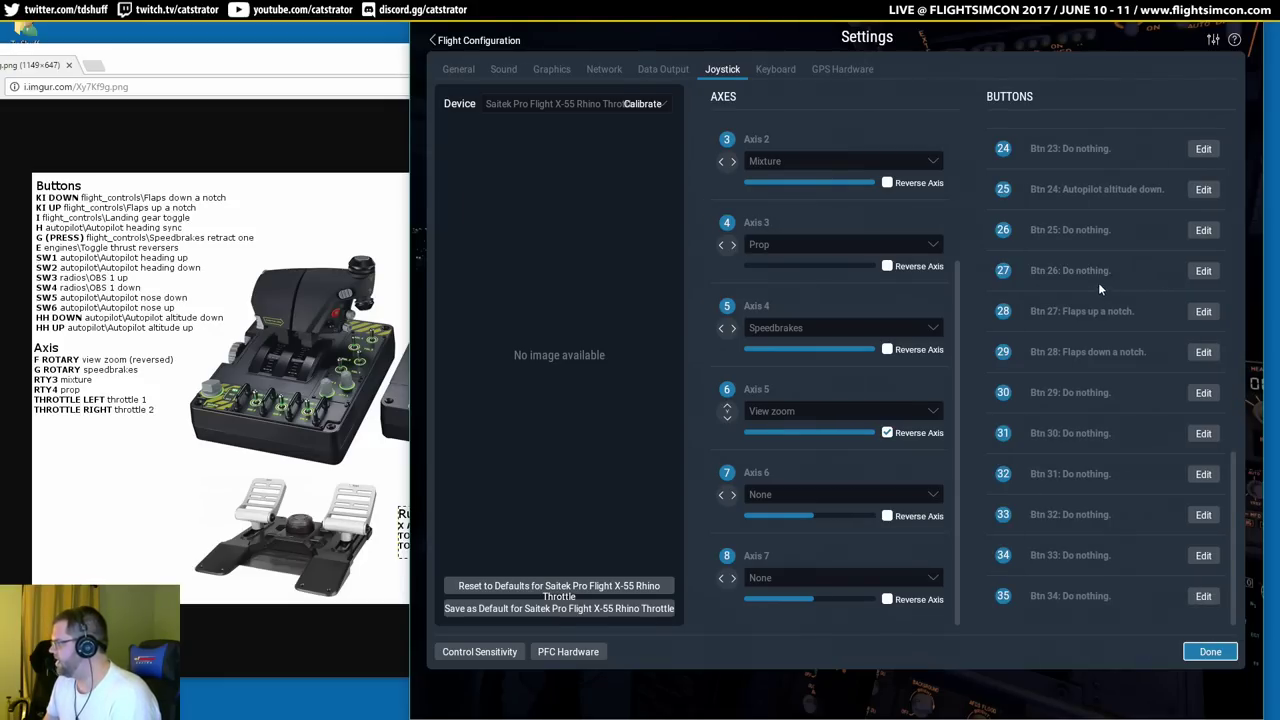
pyautogui.click(1203, 270)
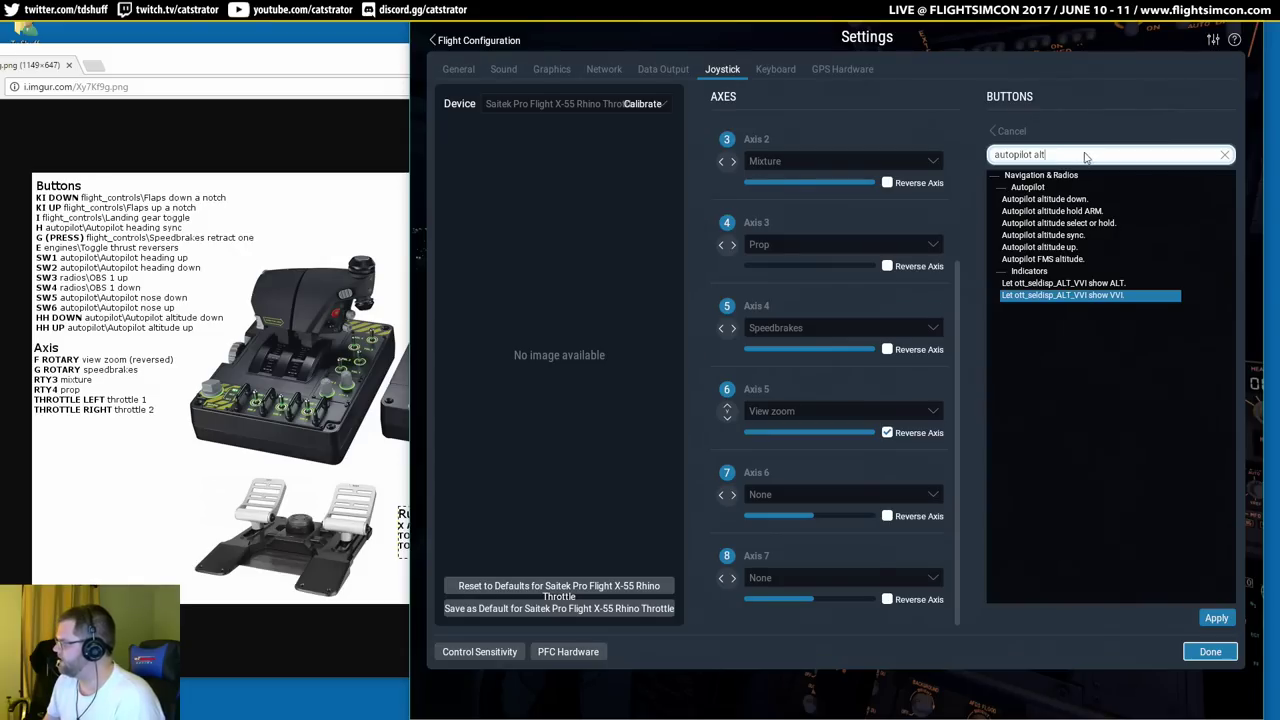
pyautogui.click(1072, 247)
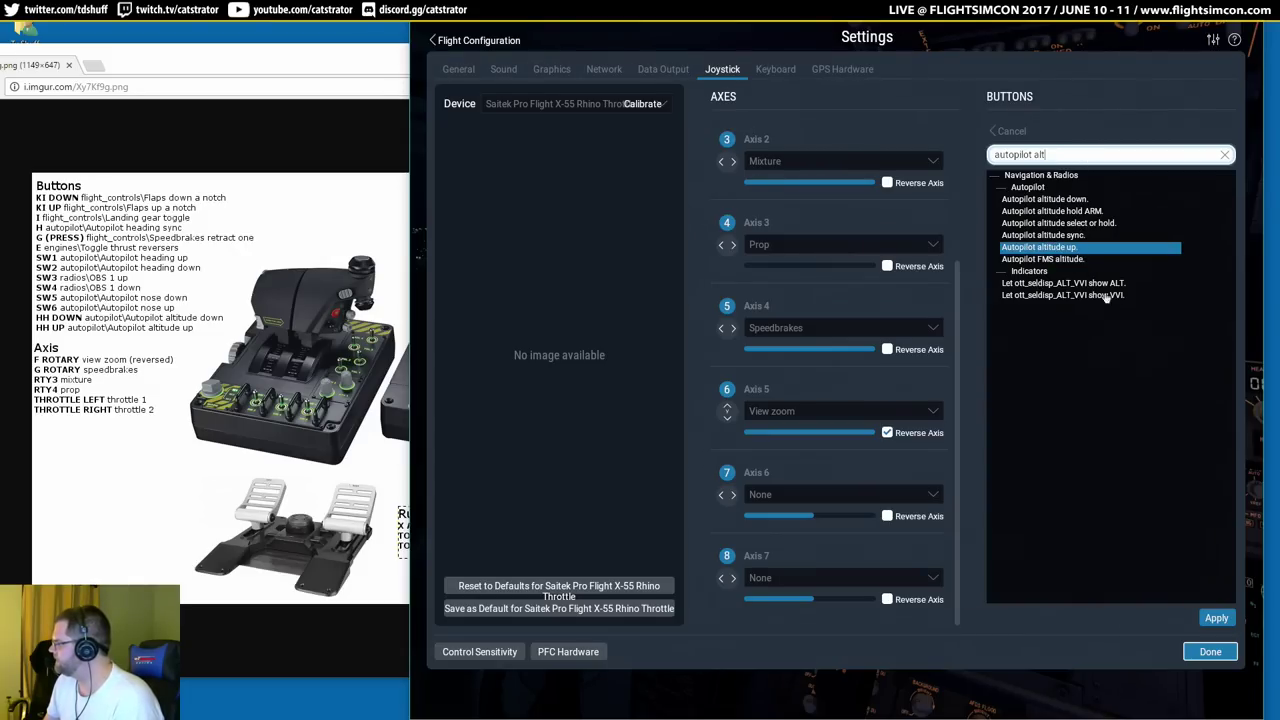
pyautogui.click(1215, 618)
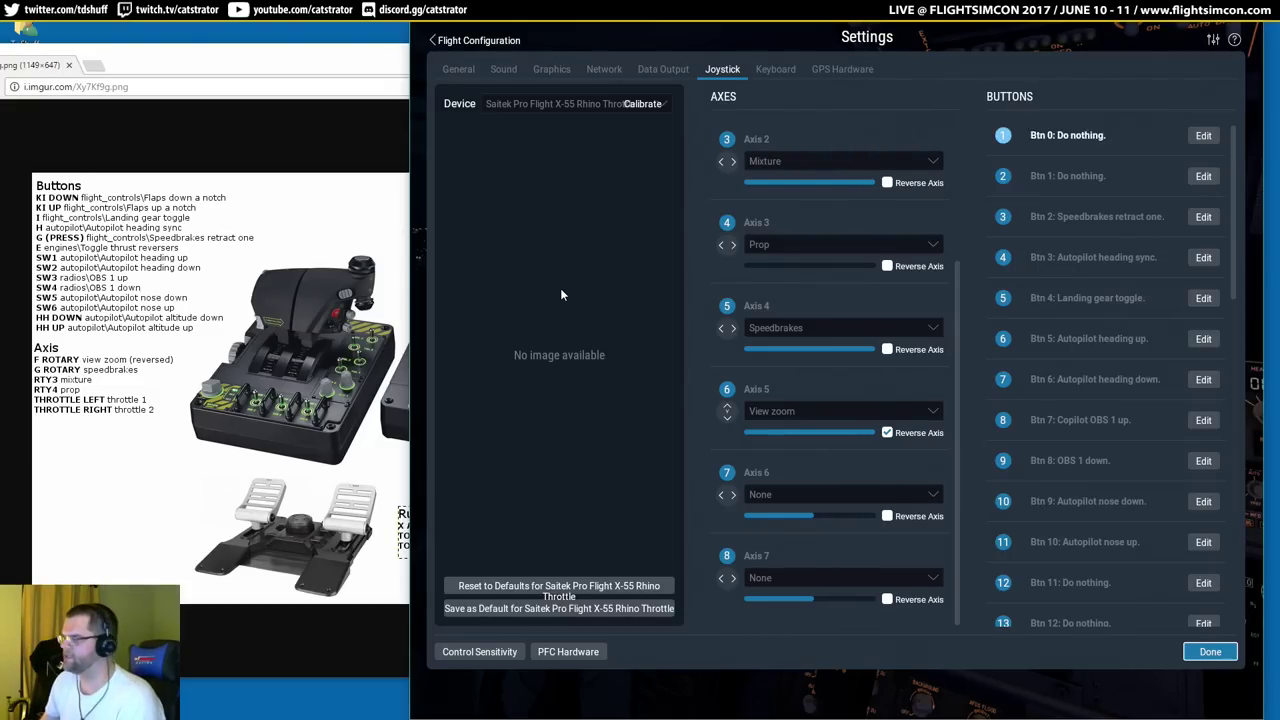
# Search for "thrust rev", assign Toggle thrust reversers to Btn 0 of the Rhino throttle, and finish the joystick settings.
pyautogui.click(1203, 135)
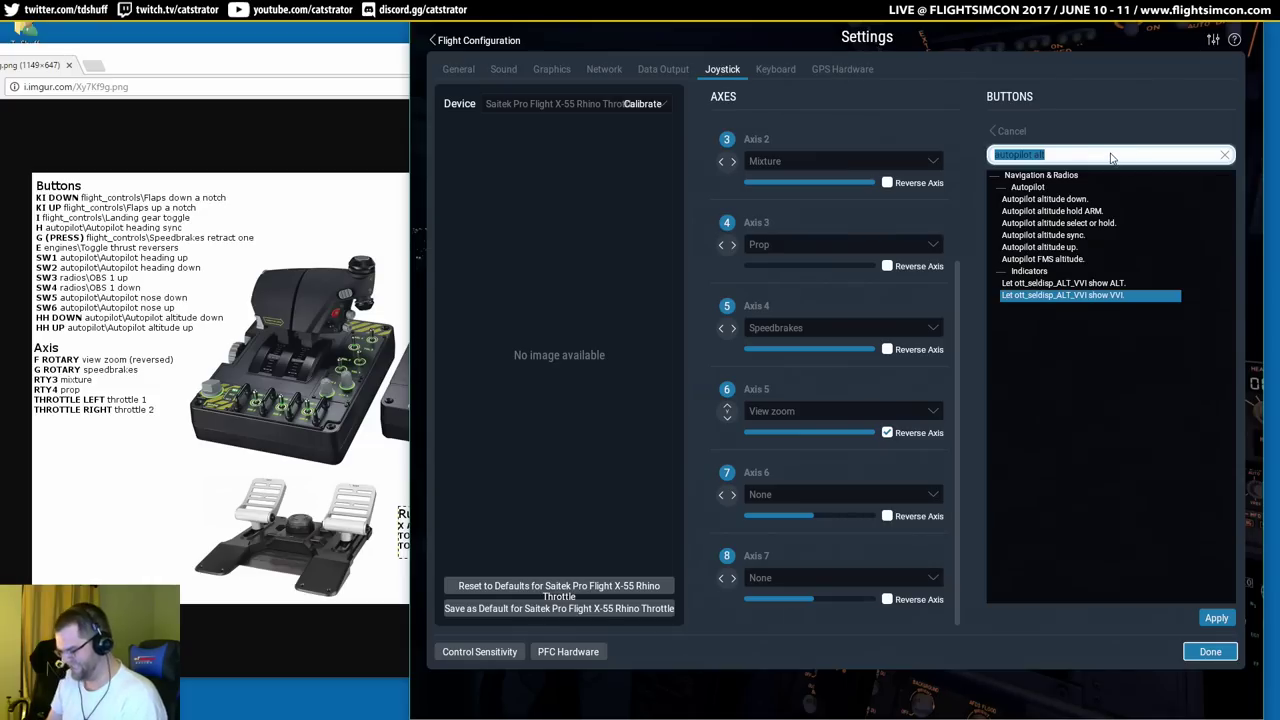
pyautogui.write('thrust rev')
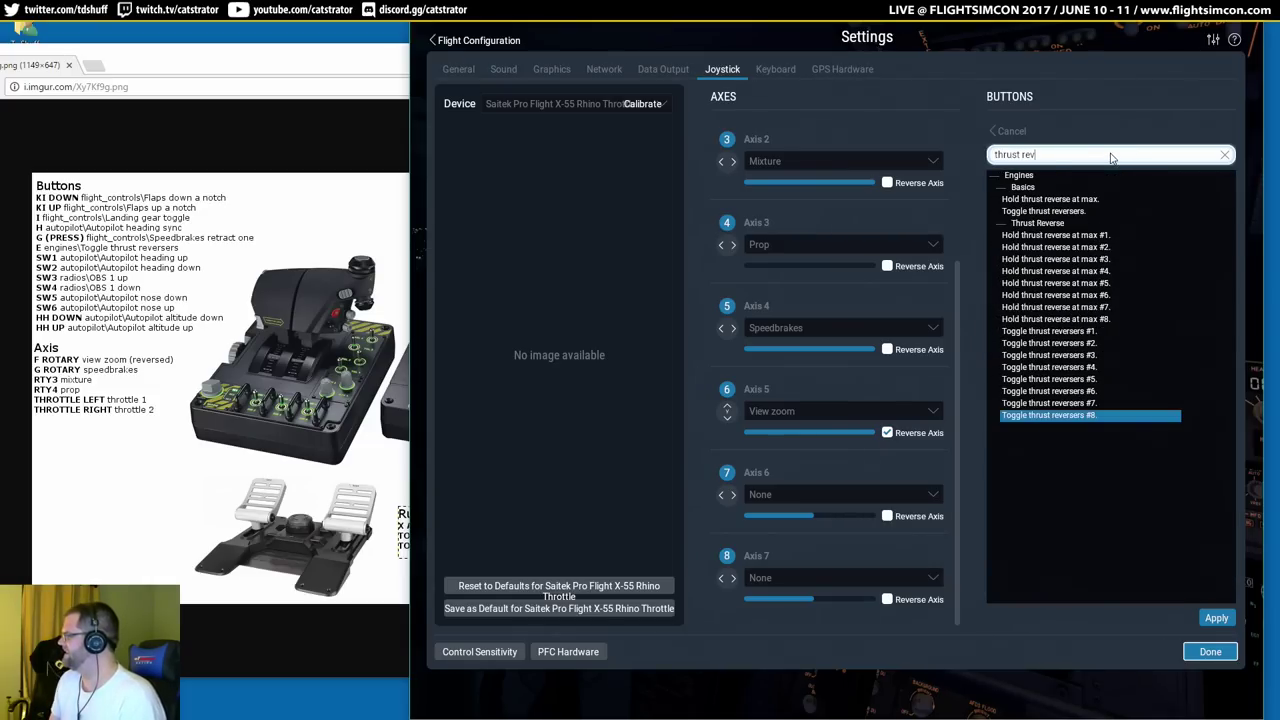
pyautogui.click(1045, 211)
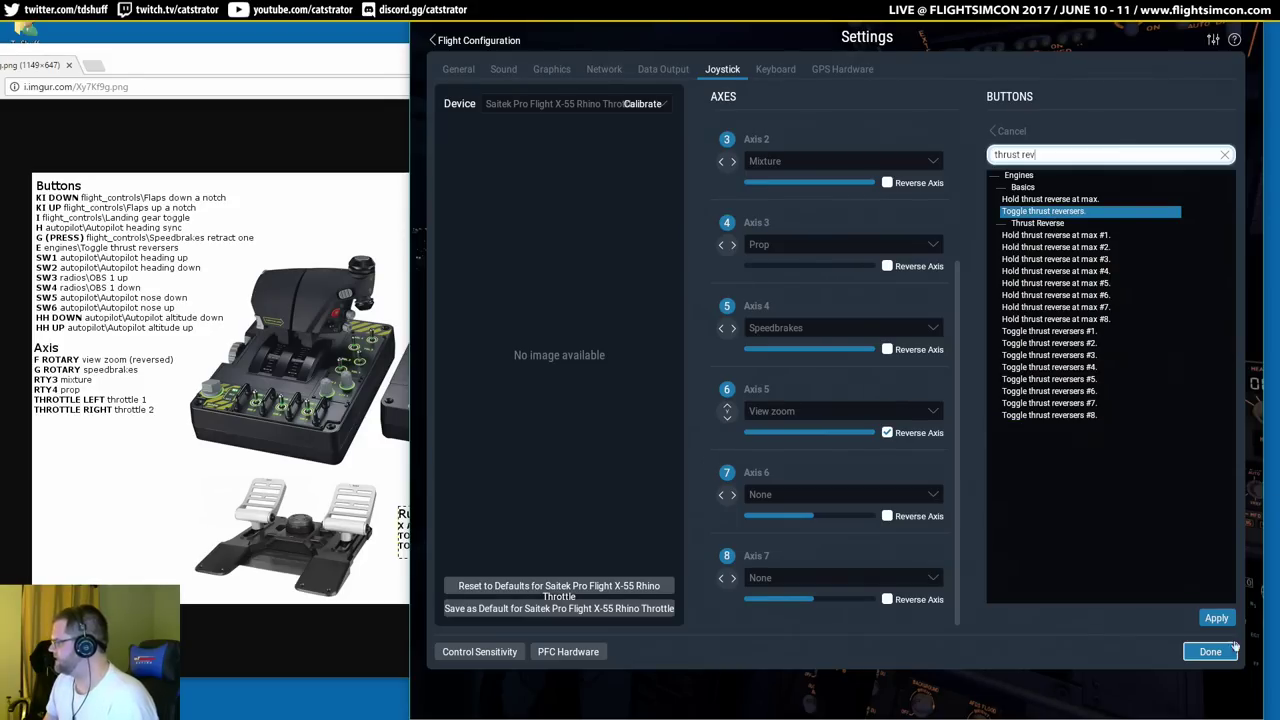
pyautogui.click(1216, 617)
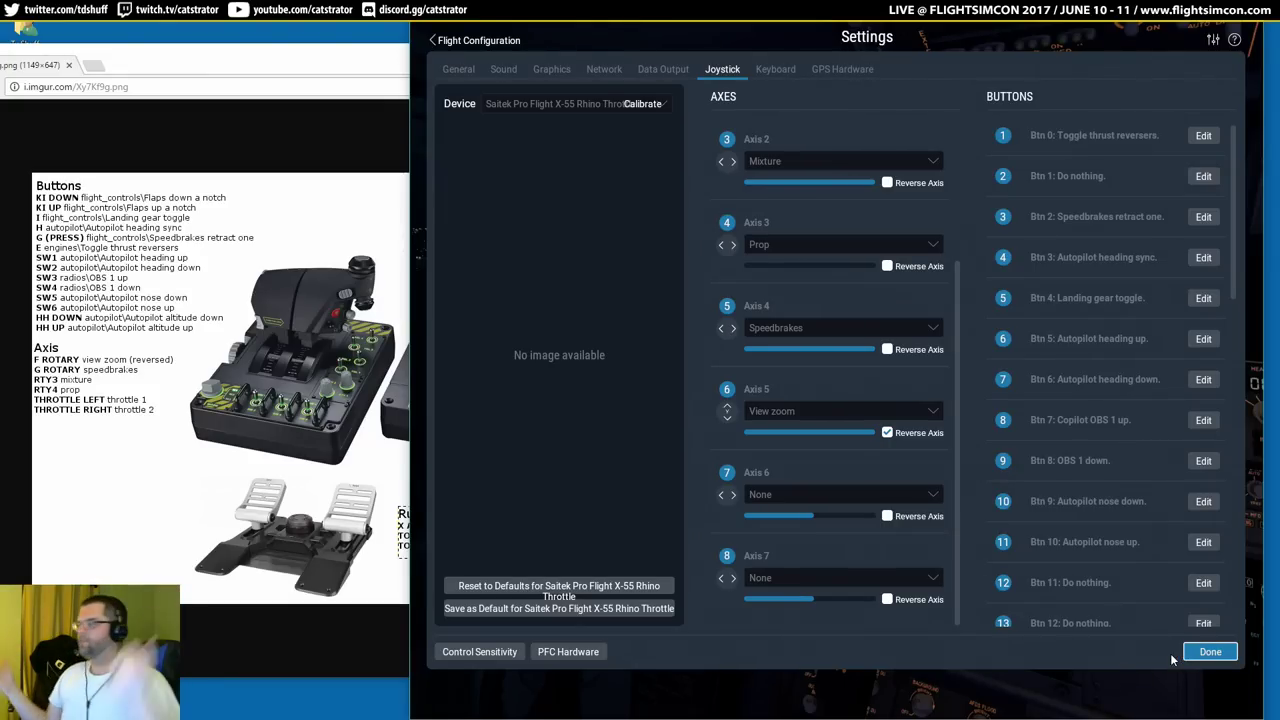
pyautogui.click(1209, 655)
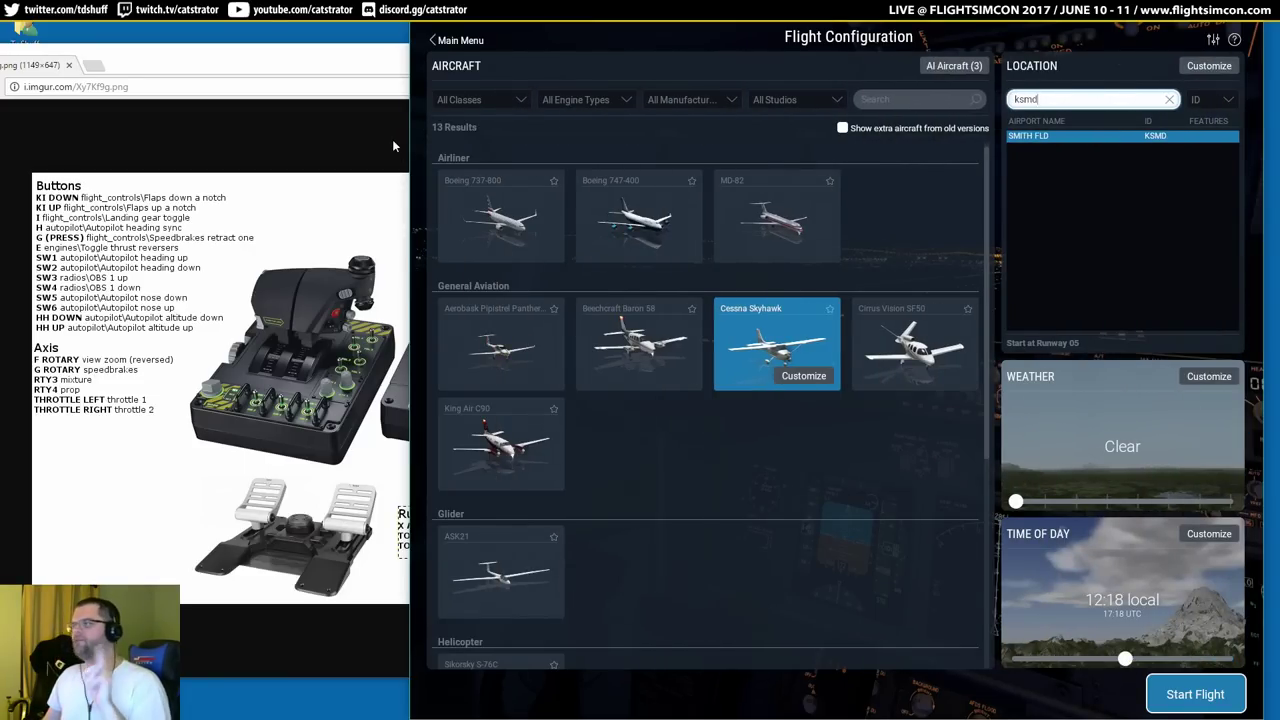
# Close the browser showing the controls diagram and acknowledge X-Plane's out-of-memory notice.
pyautogui.hotkey('ctrl', 'w')
pyautogui.hotkey('ctrl', 'w')
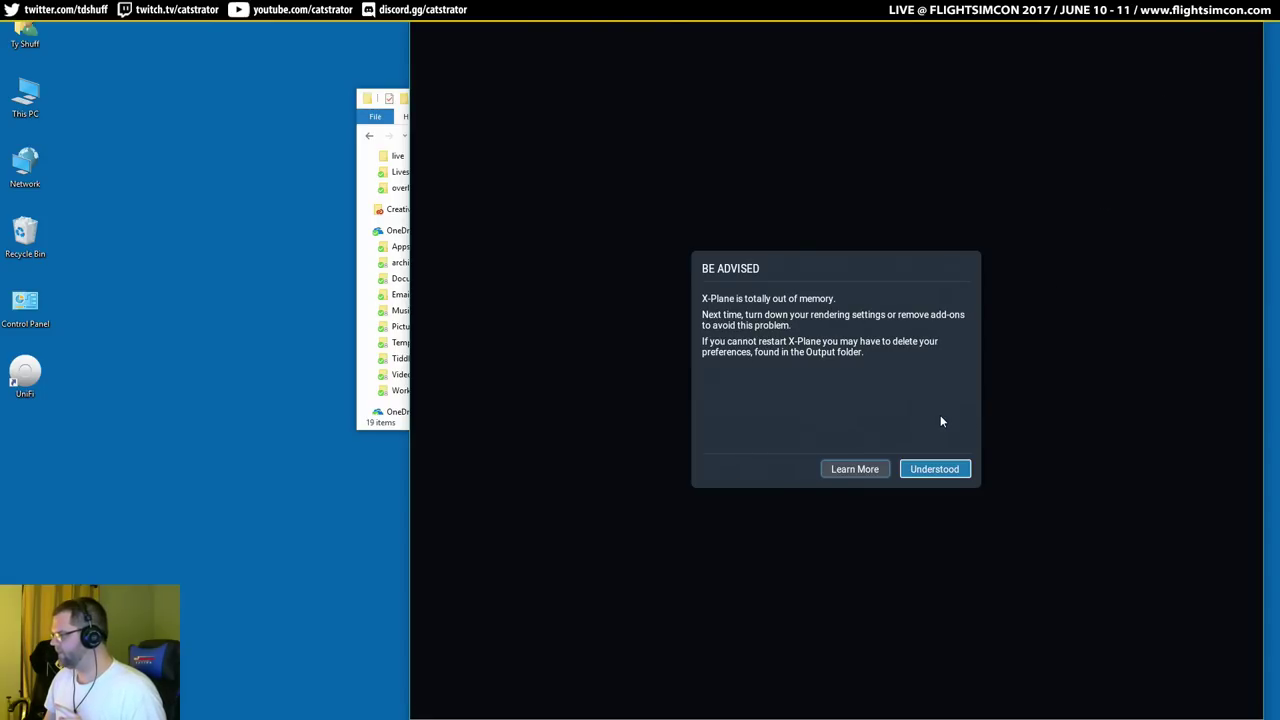
pyautogui.click(945, 469)
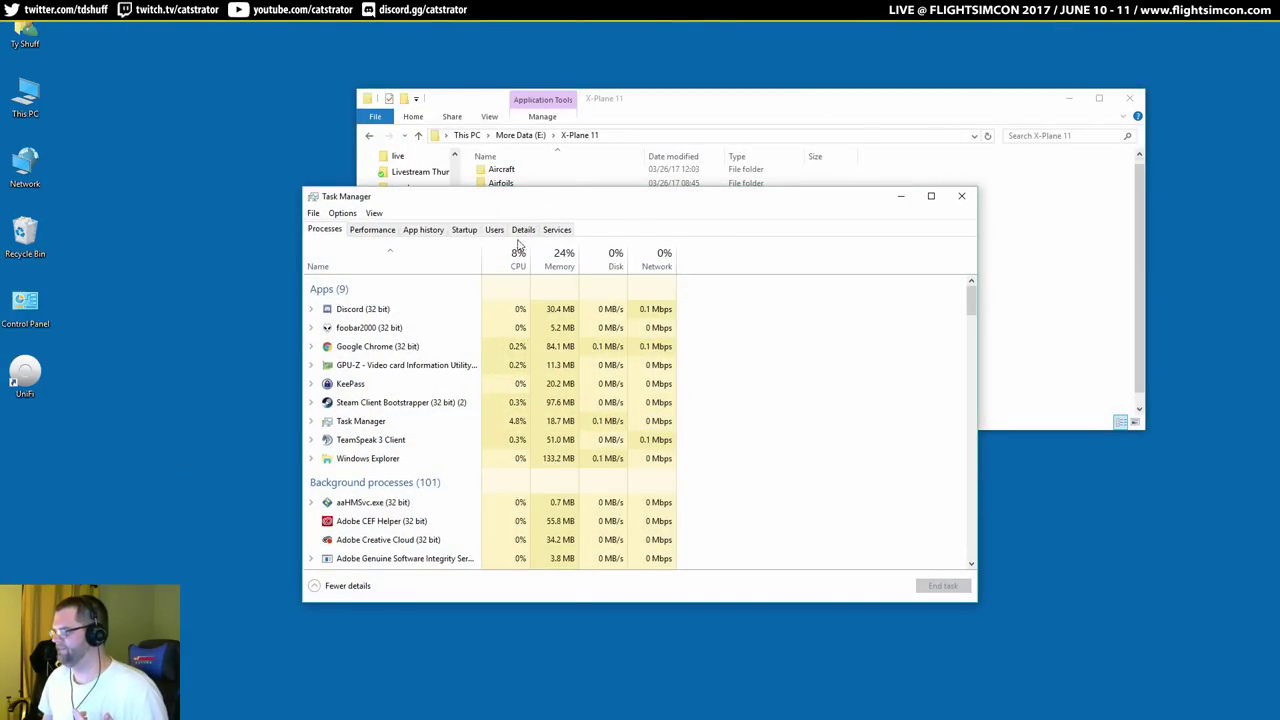
# Check the memory usage in Task Manager, close it, and relaunch X-Plane.exe from the X-Plane 11 folder.
pyautogui.click(373, 230)
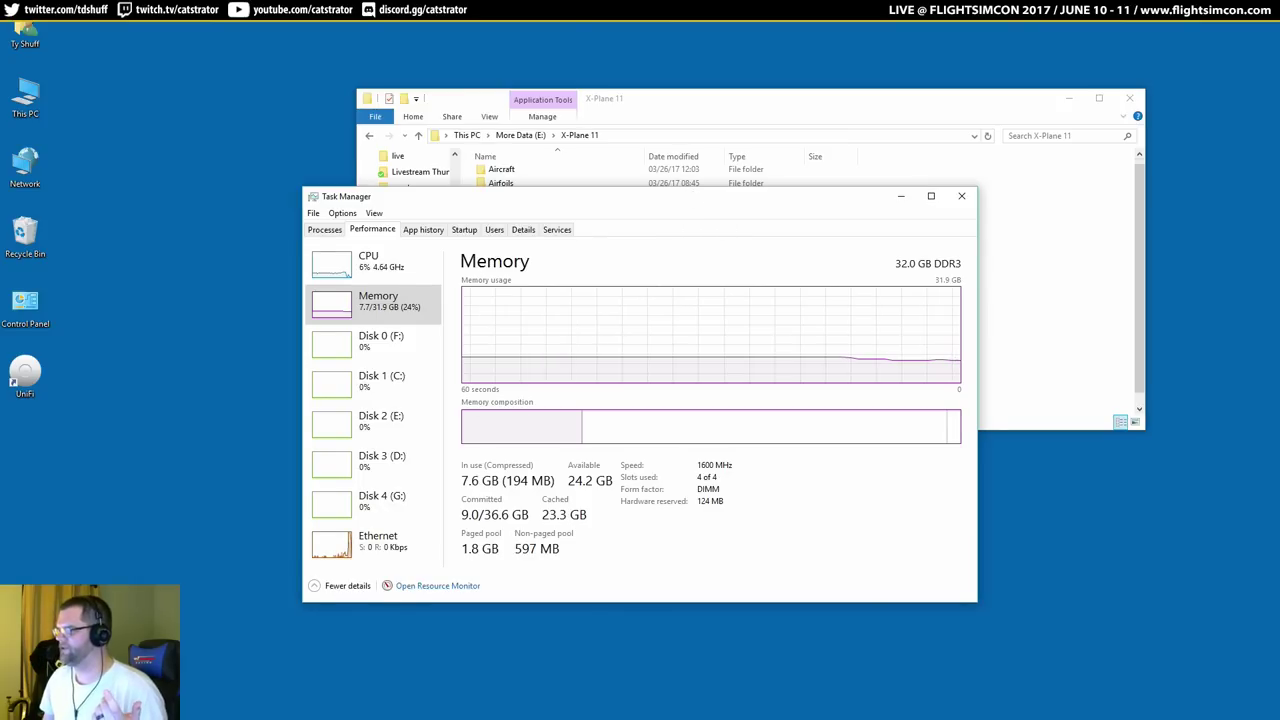
pyautogui.hotkey('alt', 'F4')
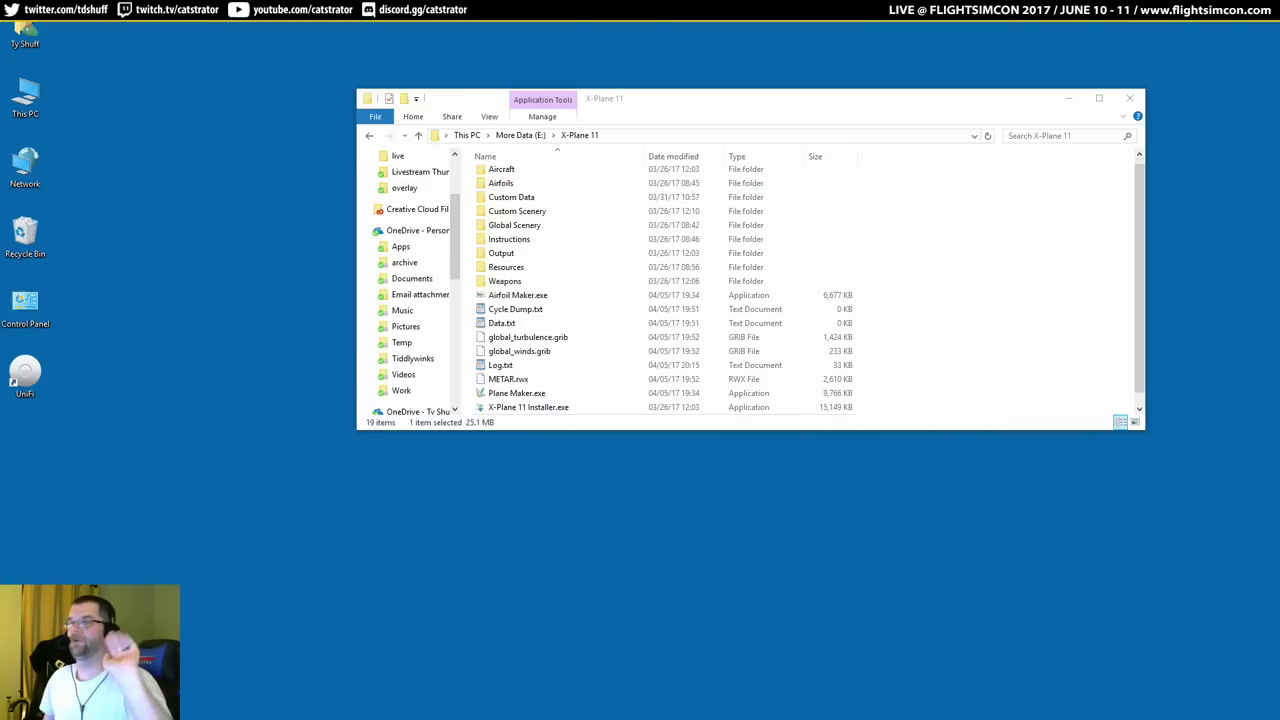
pyautogui.click(997, 309)
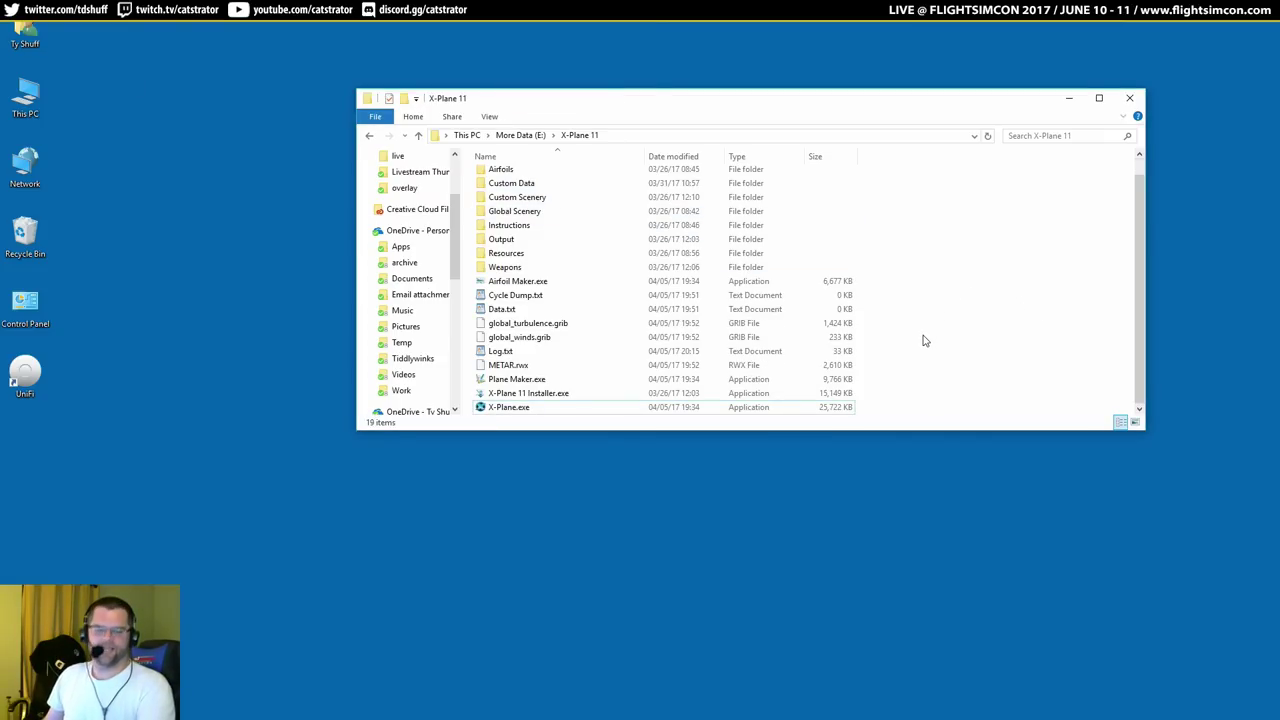
pyautogui.doubleClick(601, 408)
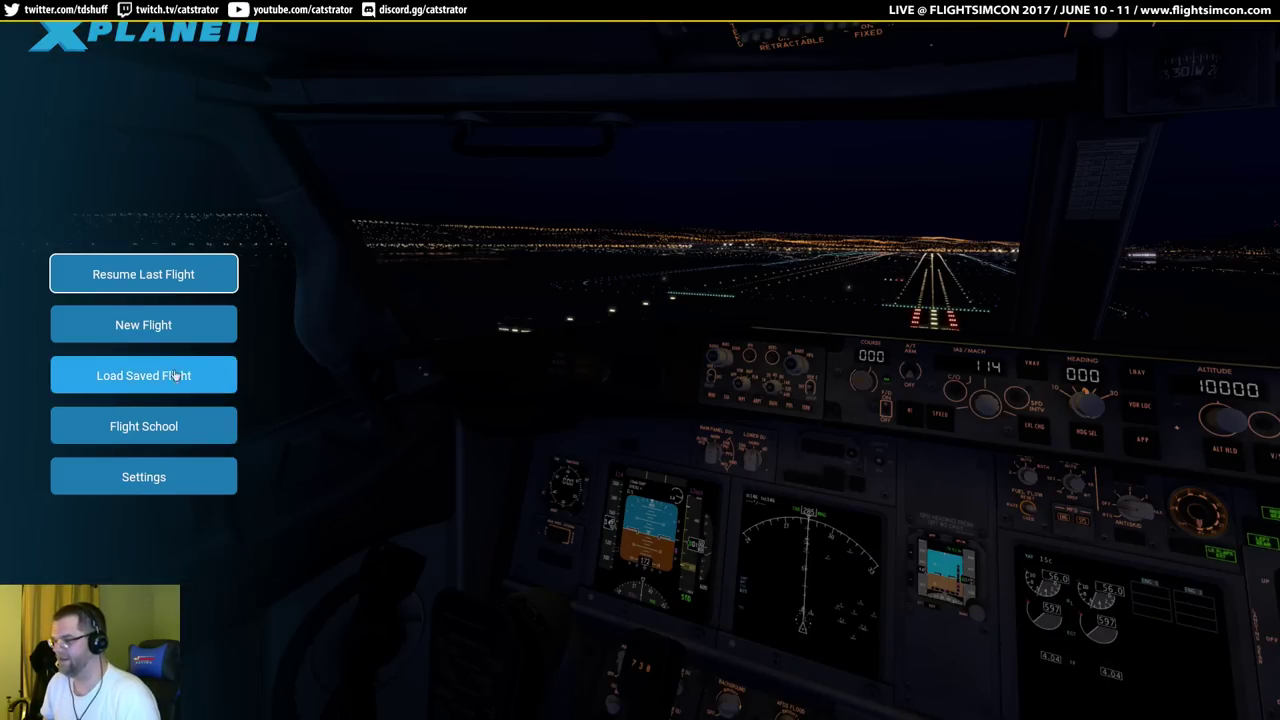
# Set the main monitor to Windowed Simulator in the graphics settings, maximize the window and finish the settings.
pyautogui.click(160, 476)
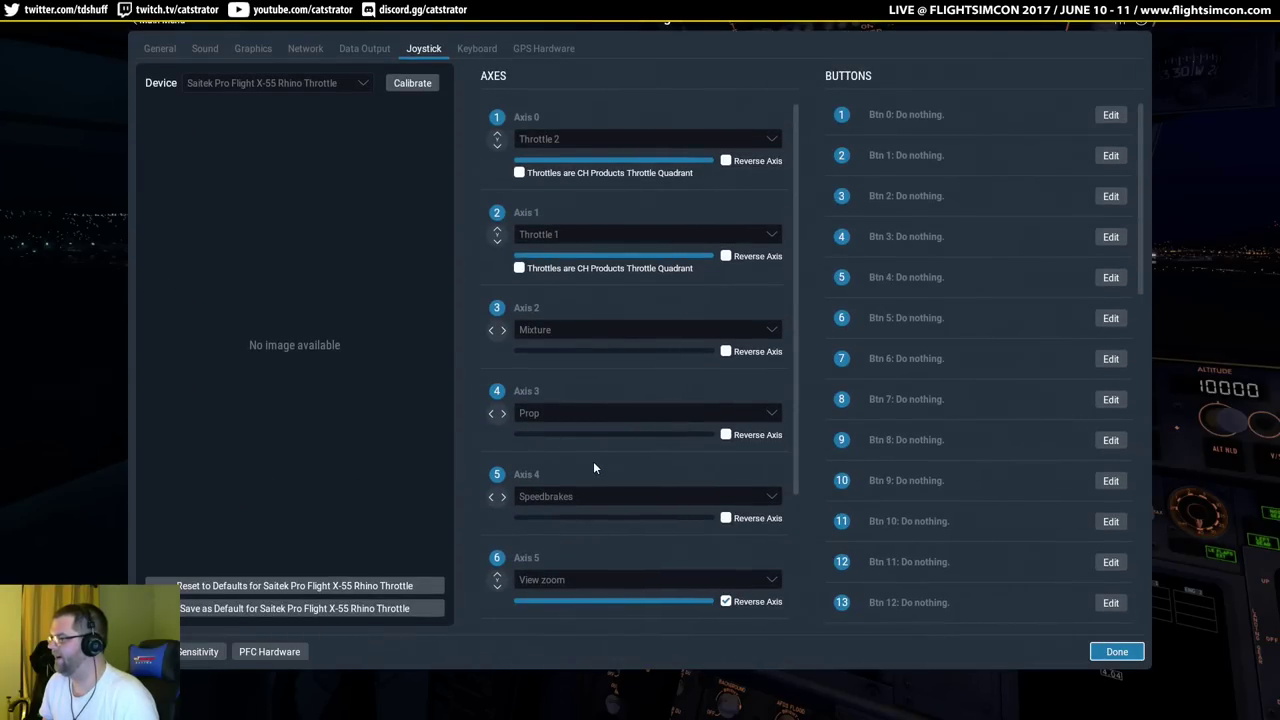
pyautogui.click(255, 50)
pyautogui.click(905, 370)
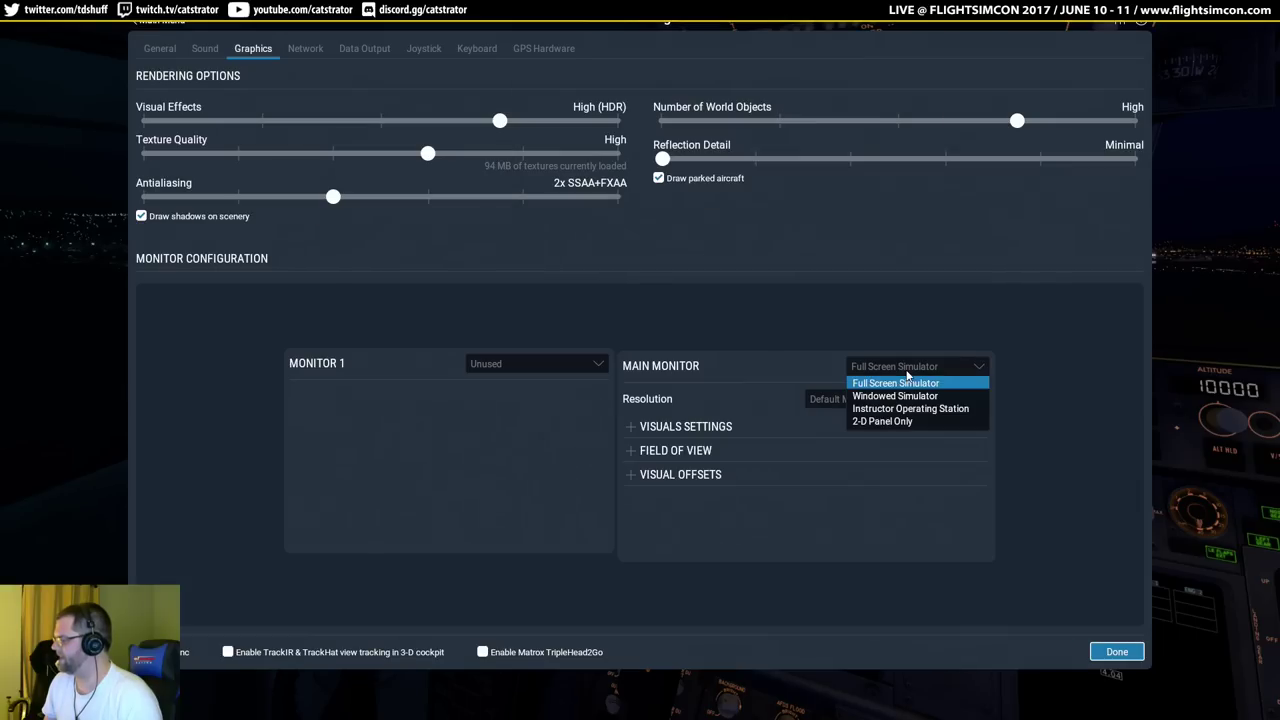
pyautogui.click(895, 396)
pyautogui.doubleClick(593, 22)
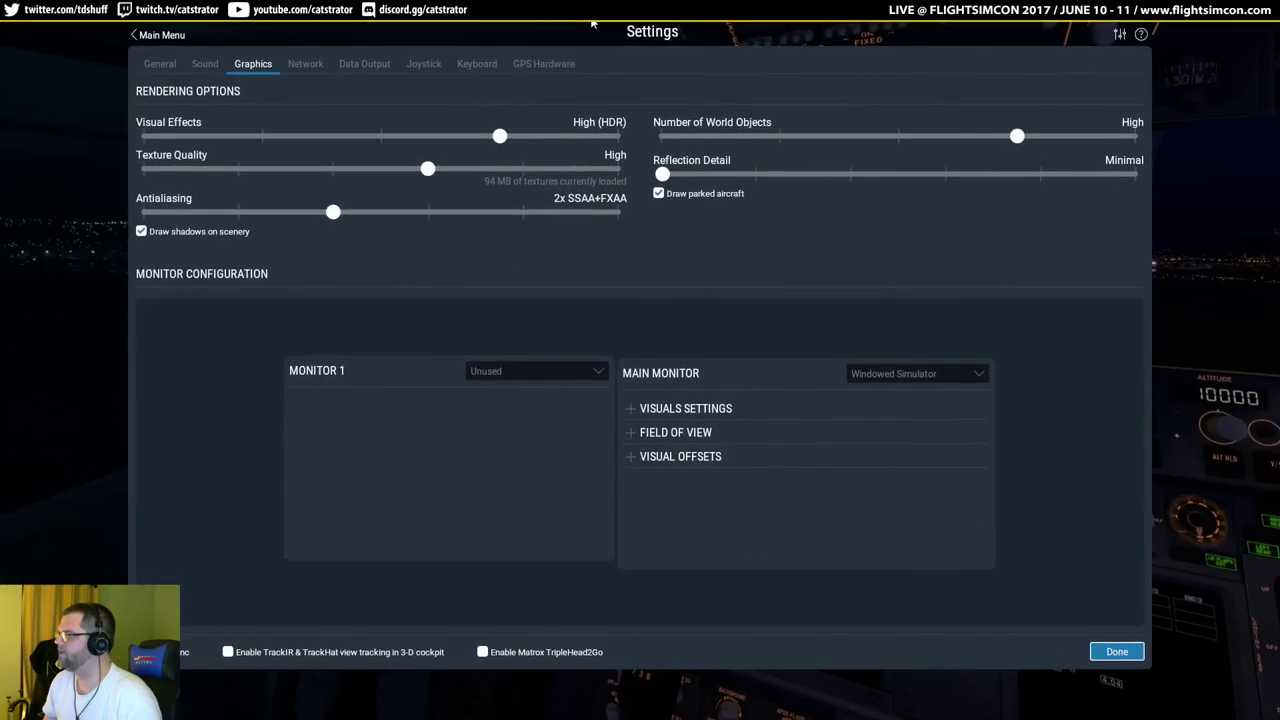
pyautogui.click(1110, 655)
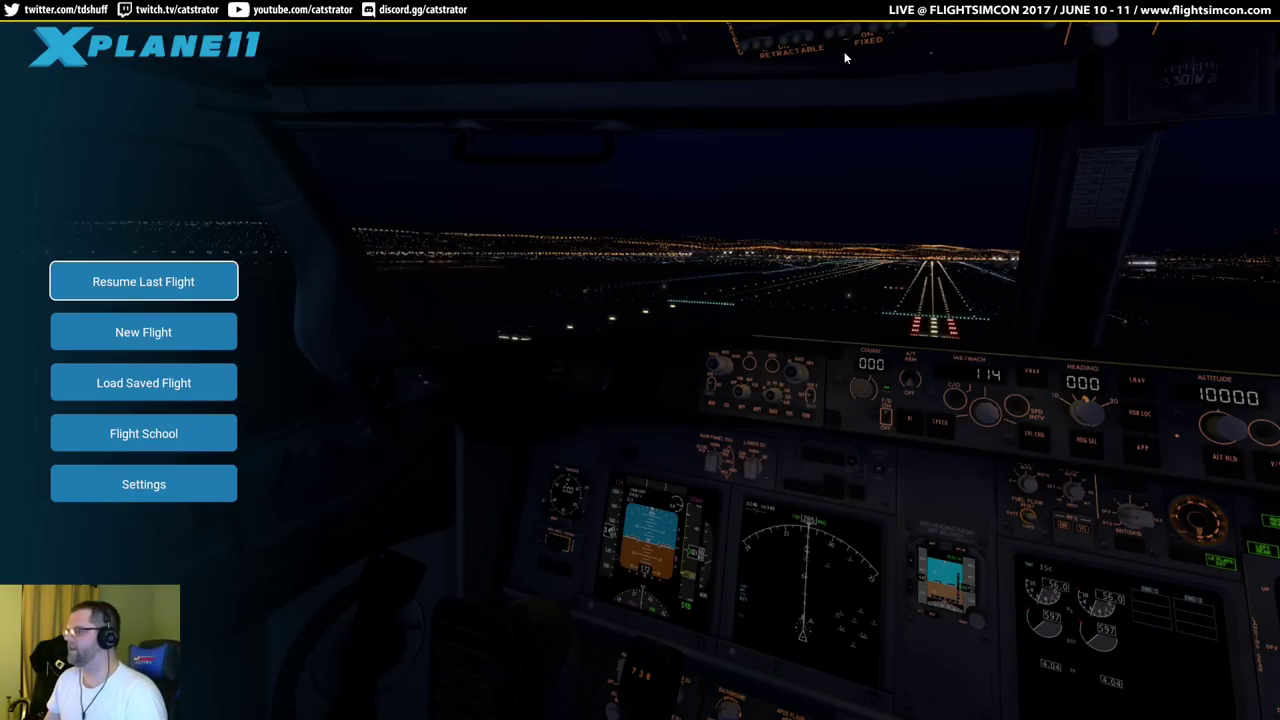
# Create a new flight with the Cessna Skyhawk and choose airport KSMD as the location.
pyautogui.click(175, 339)
pyautogui.click(488, 357)
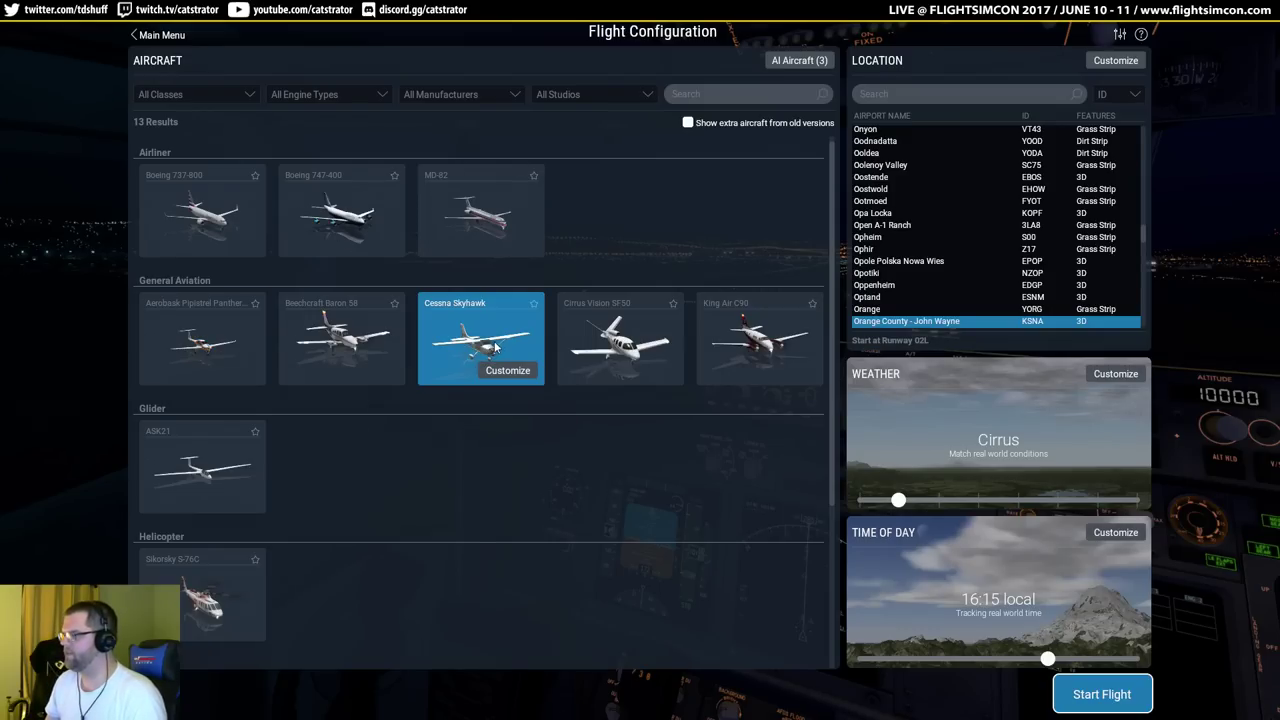
pyautogui.click(885, 97)
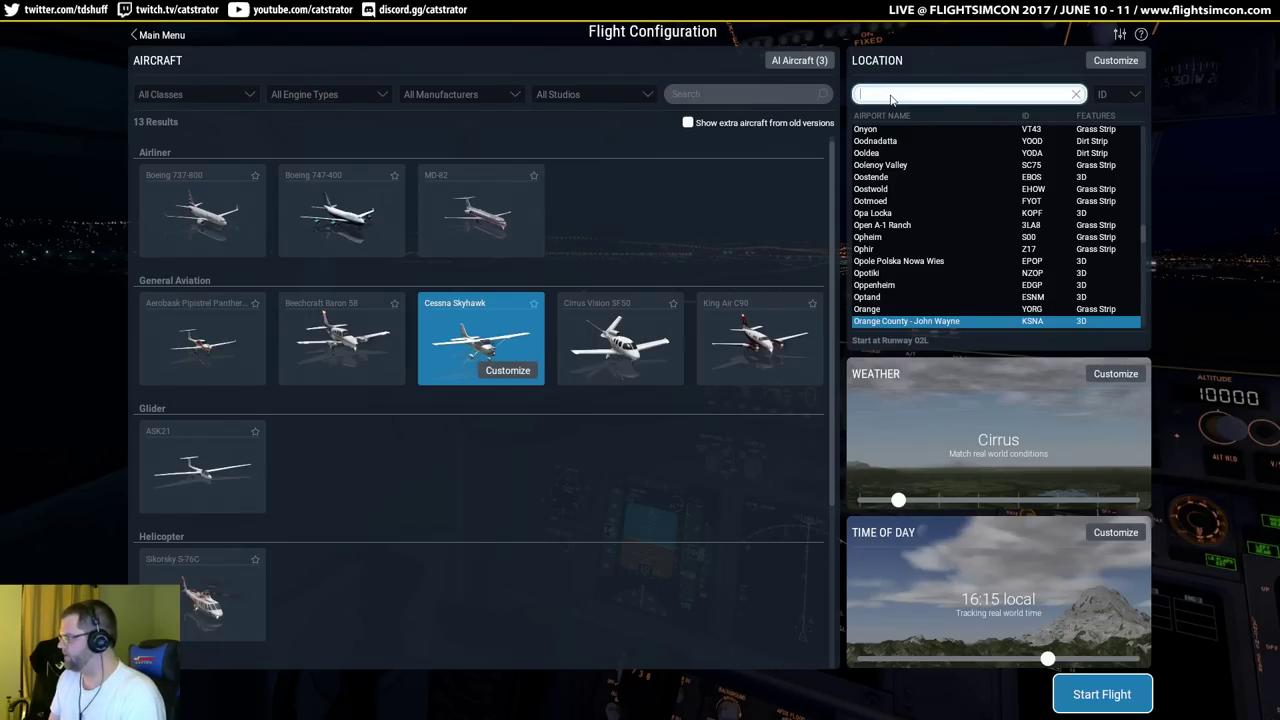
pyautogui.write('ksmd')
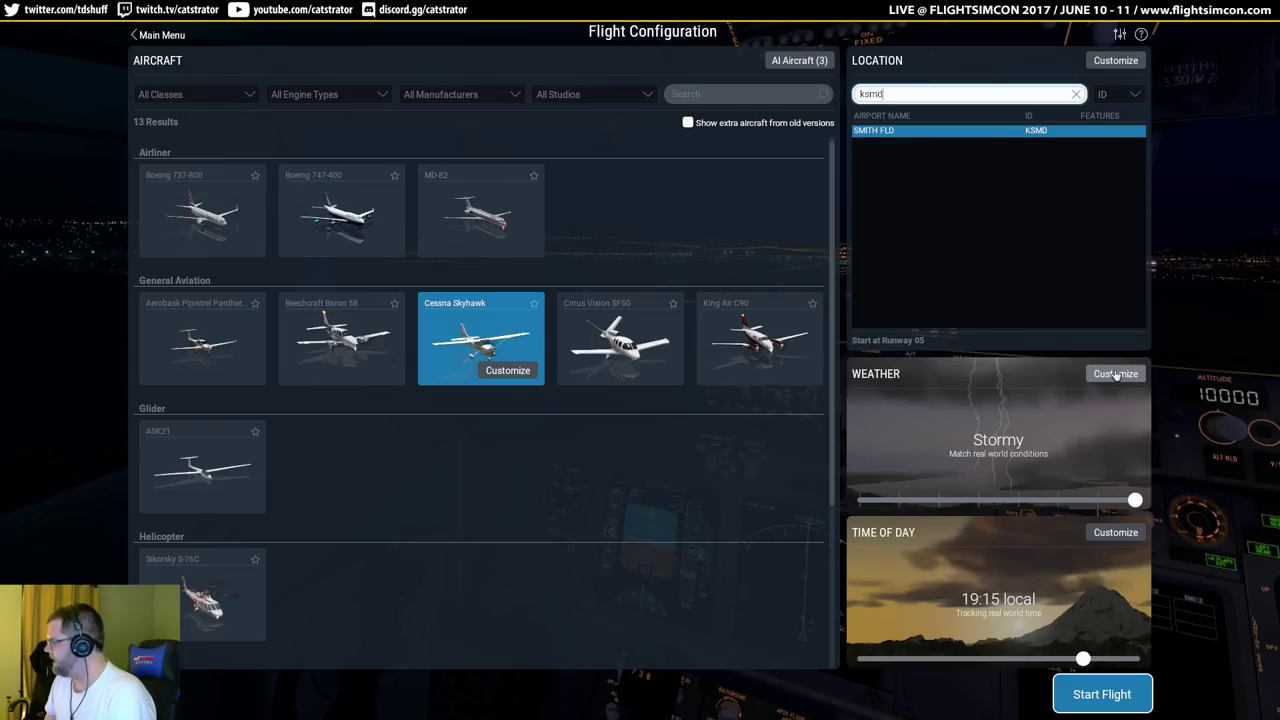
# Set the weather to Clear and the time of day to 11:45 local, and start the flight.
pyautogui.moveTo(986, 500); pyautogui.dragTo(782, 508)
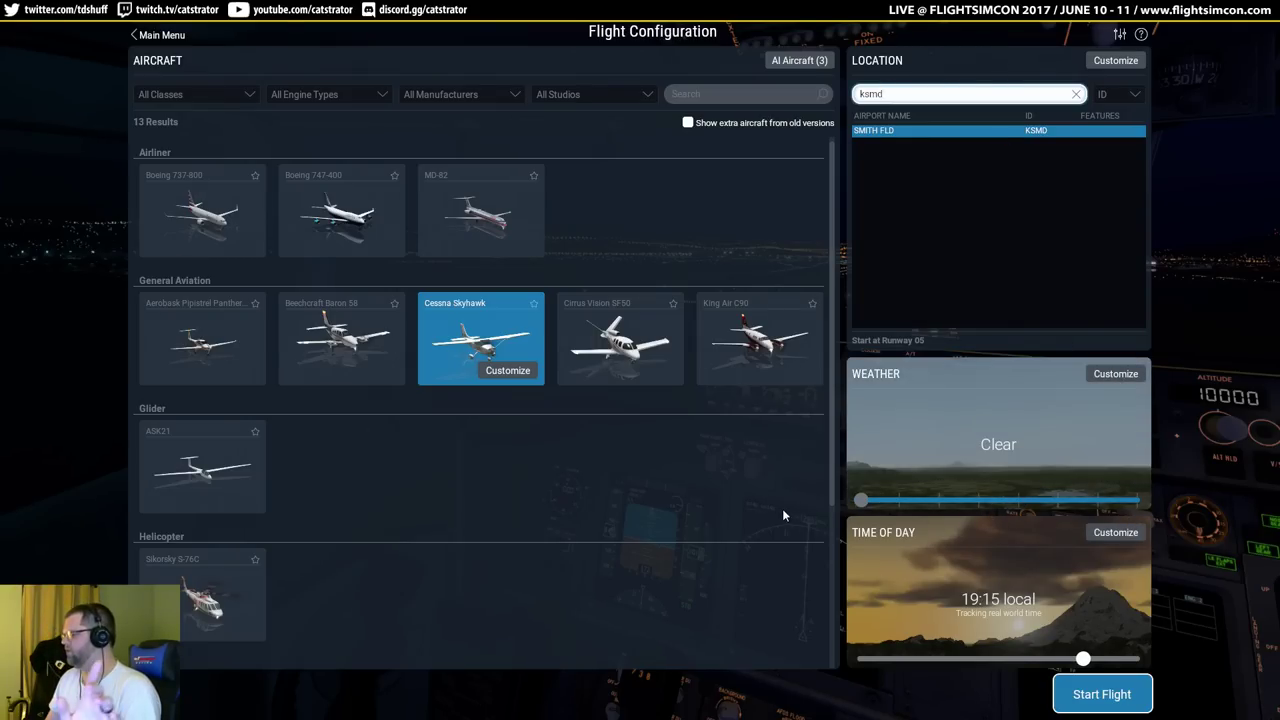
pyautogui.click(996, 659)
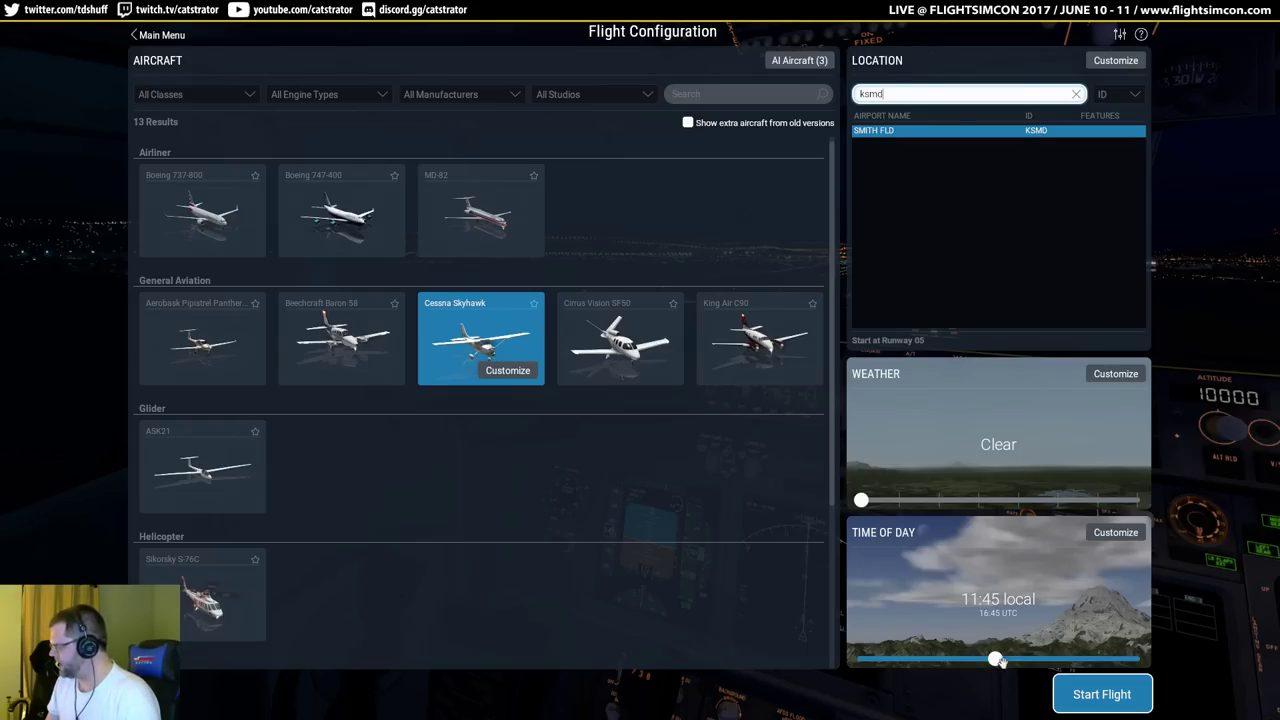
pyautogui.click(1095, 704)
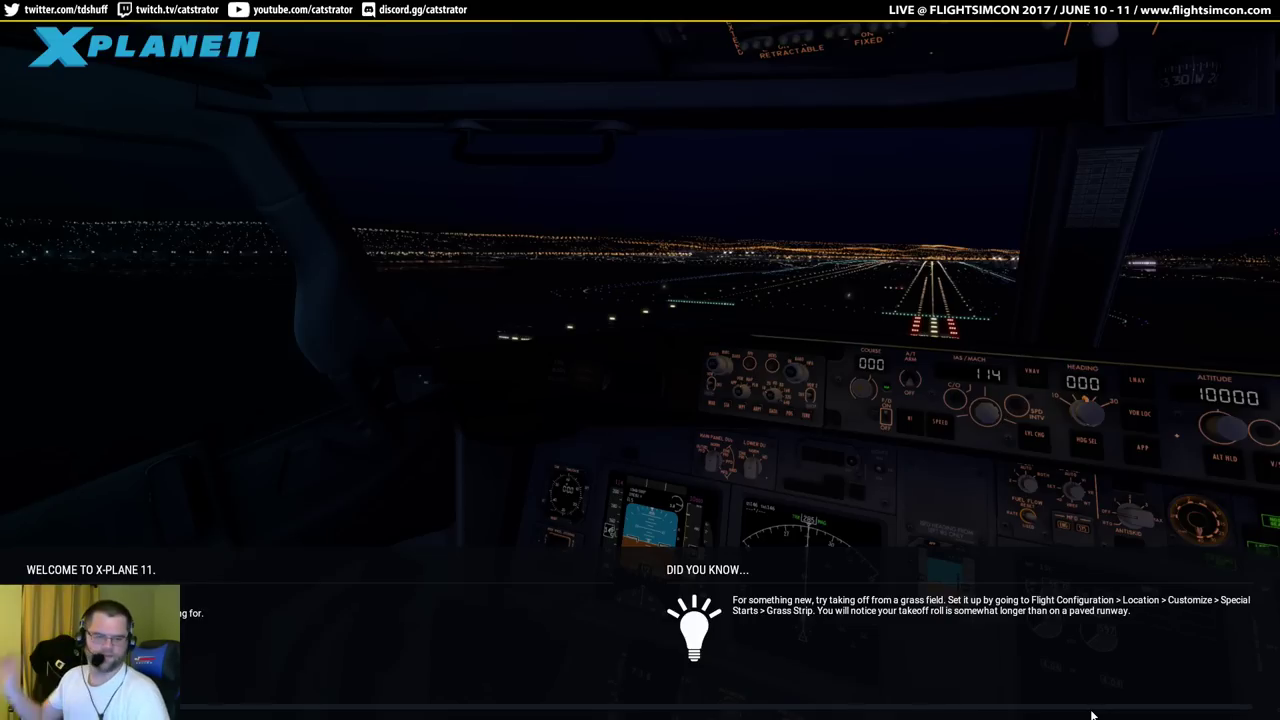
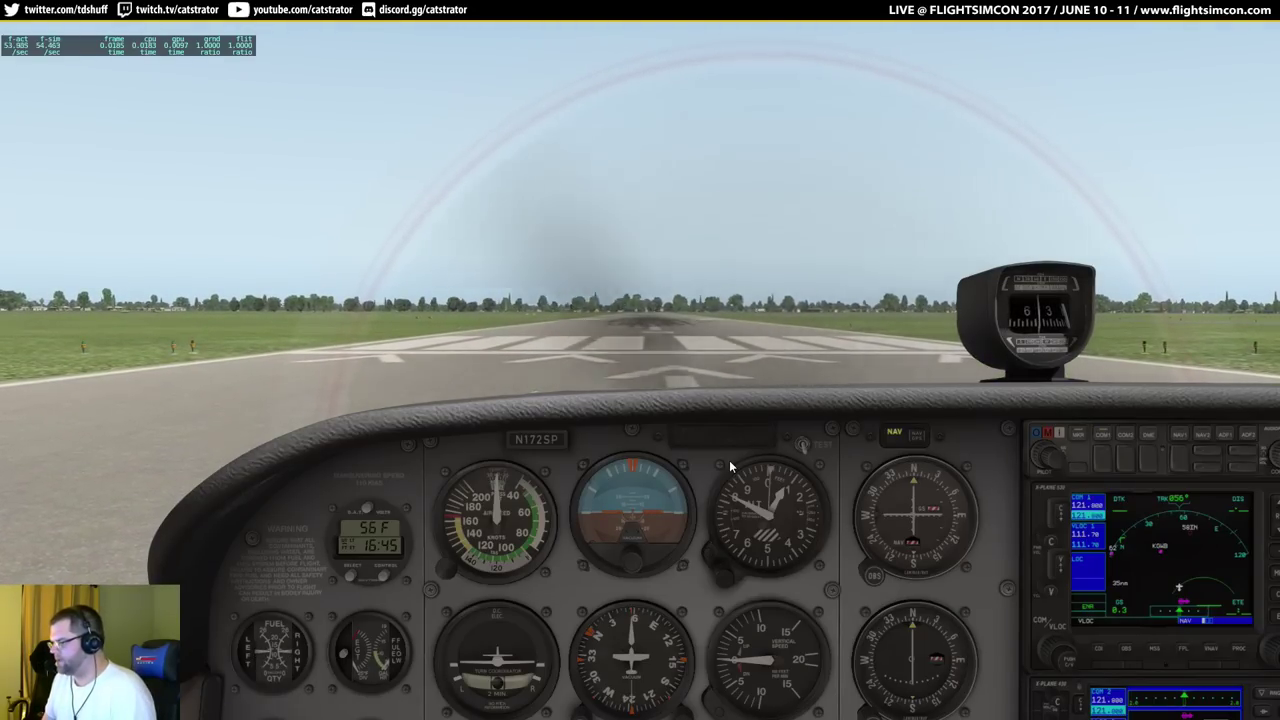
# Examine the Skyhawk cockpit from several angles, including the instrument panel, throttle, mixture, yoke and floor controls.
pyautogui.press('ctrl+KP_3')
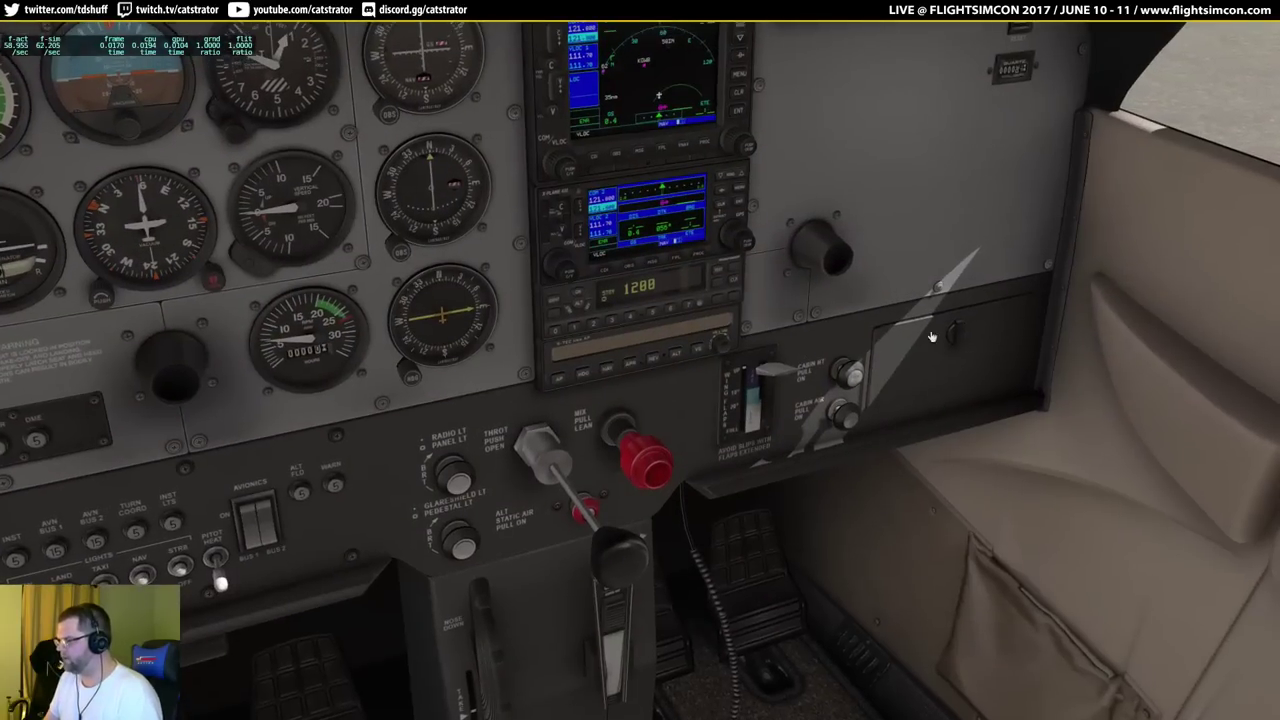
pyautogui.press('ctrl+KP_8')
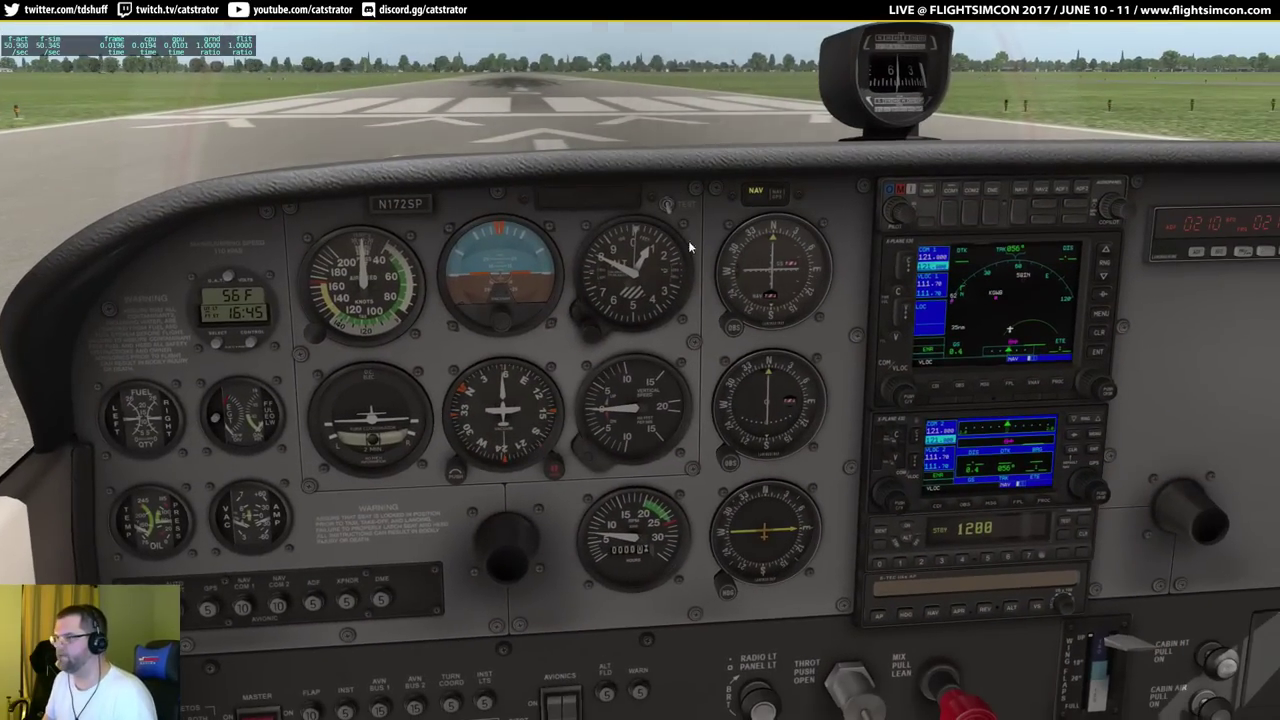
pyautogui.press('ctrl+KP_3')
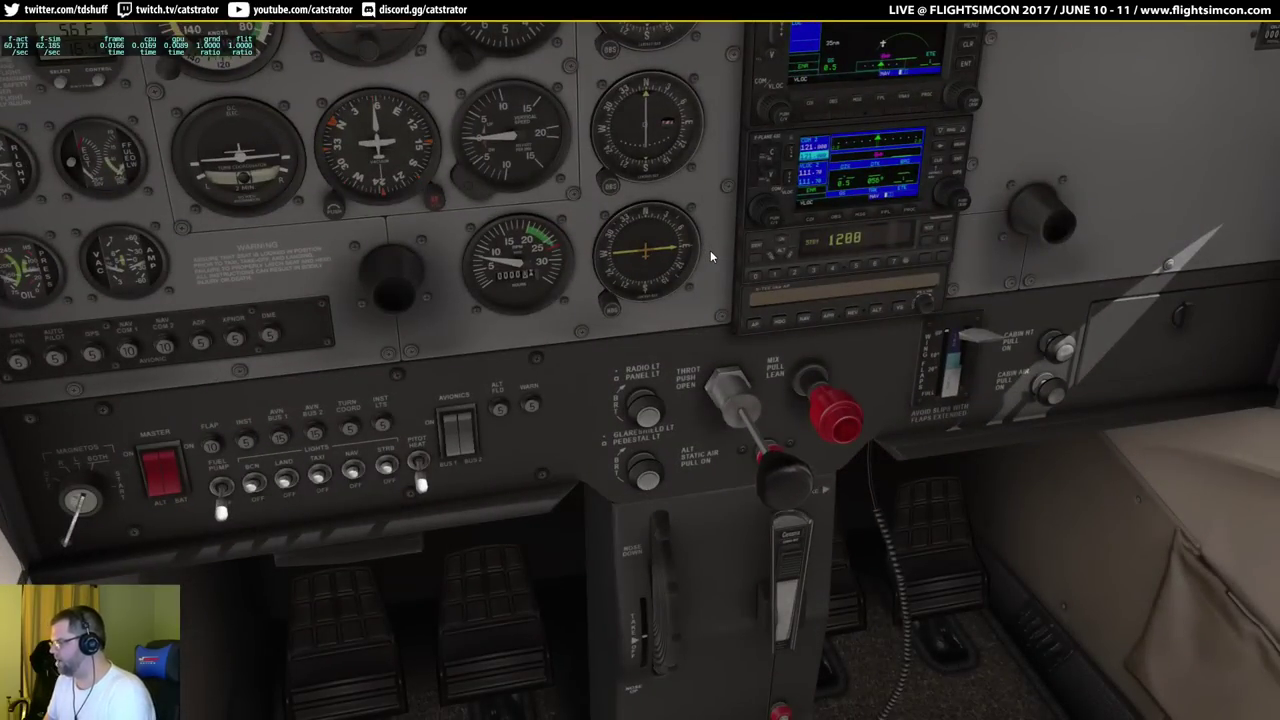
pyautogui.press('F5')
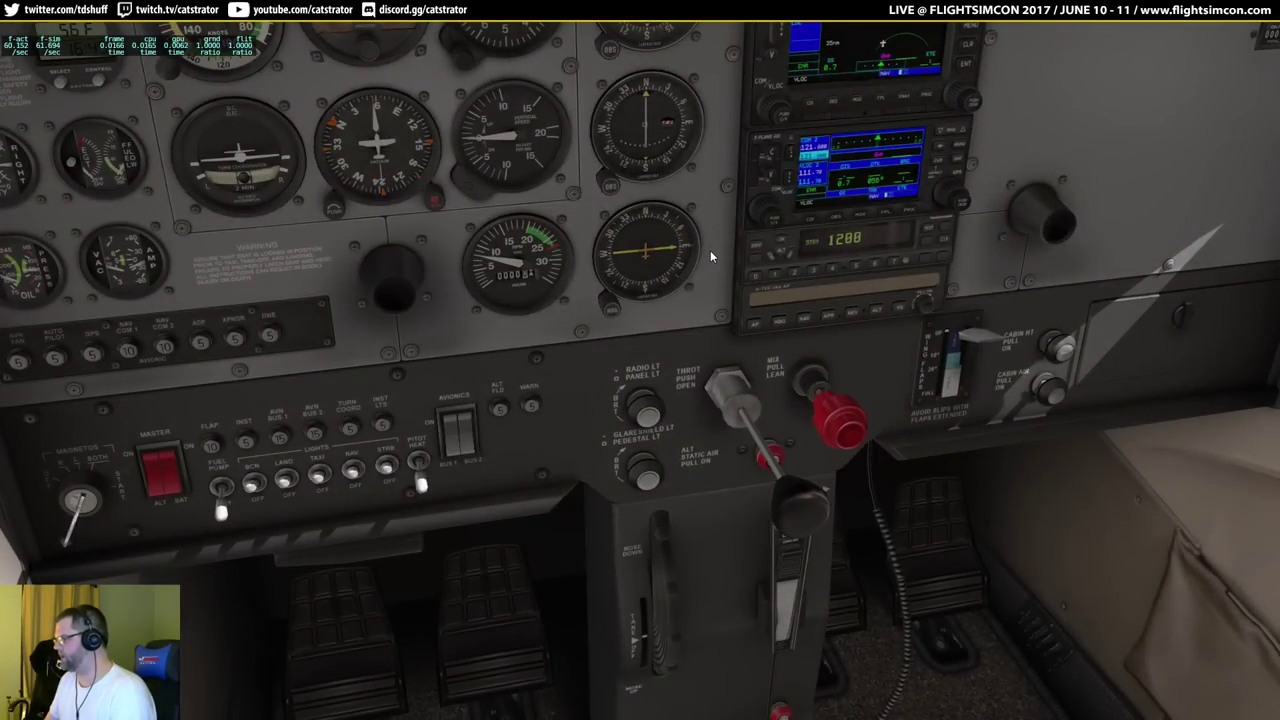
pyautogui.press('KP_1')
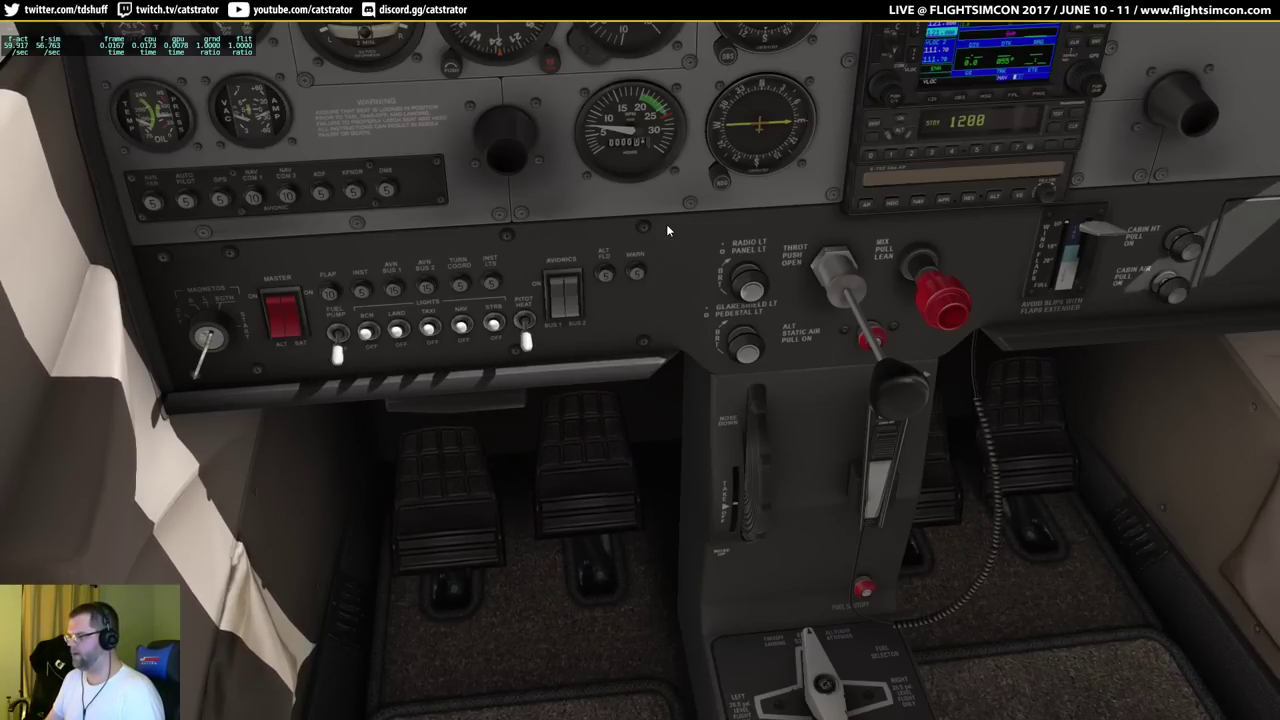
pyautogui.press('KP_9')
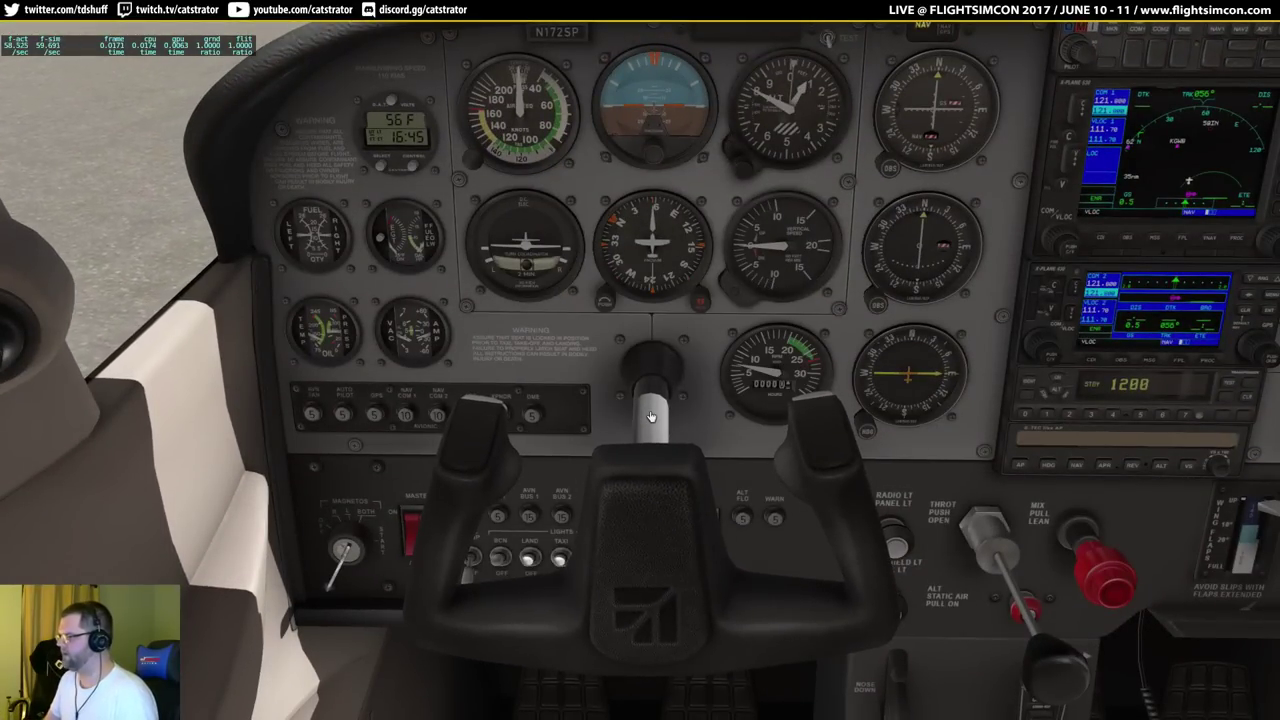
pyautogui.press('KP_8')
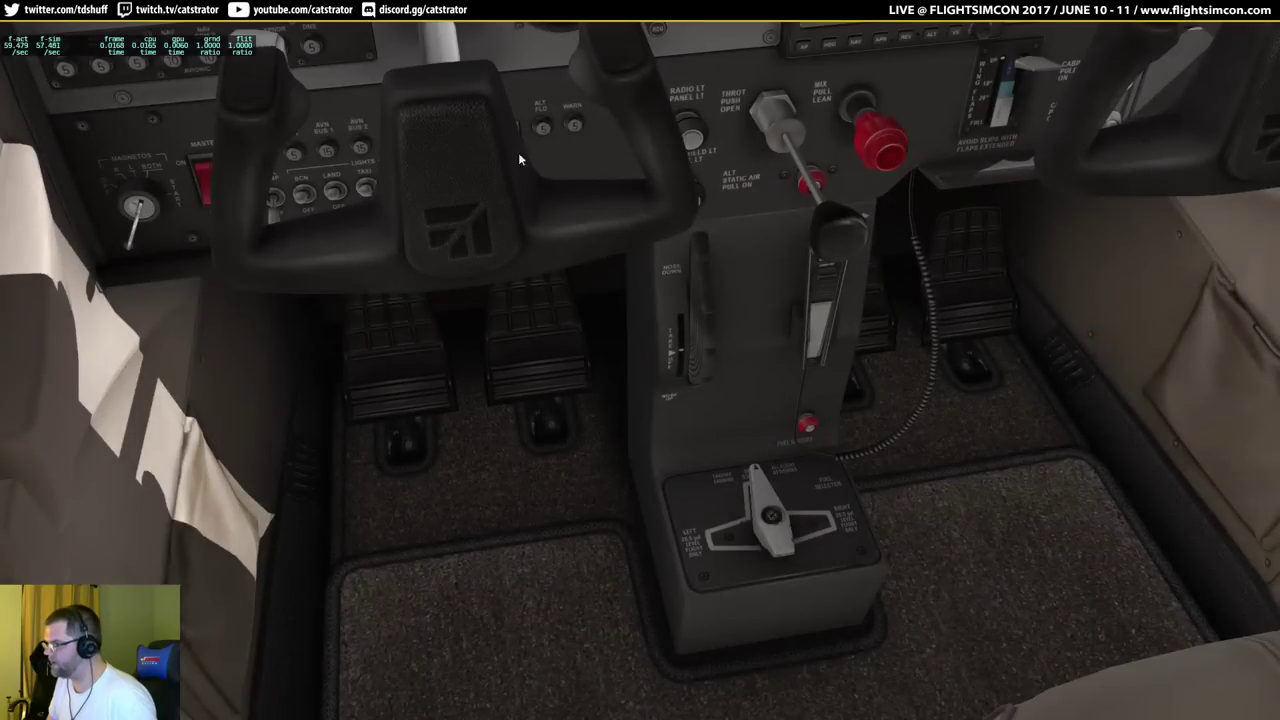
pyautogui.click(518, 158)
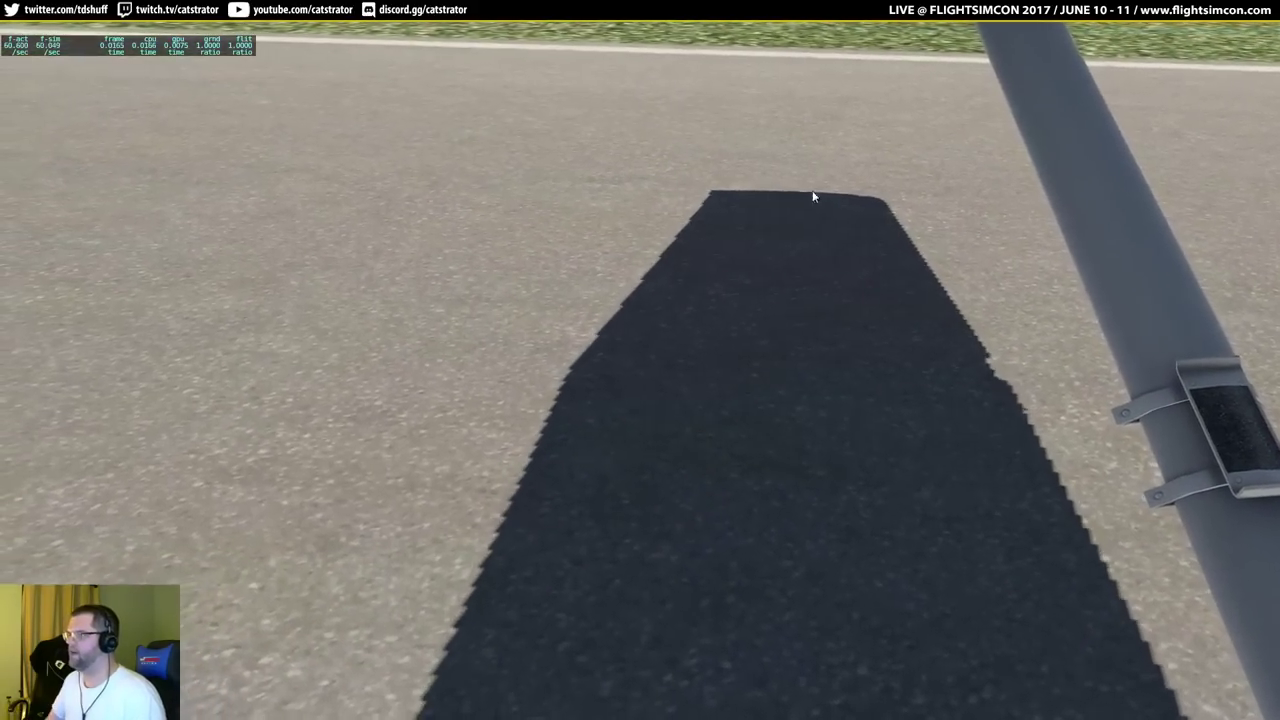
# Assign the command Rotate view: pan right fast to the POV's right direction on the Saitek X-55 Rhino Stick.
pyautogui.moveTo(1070, 25)
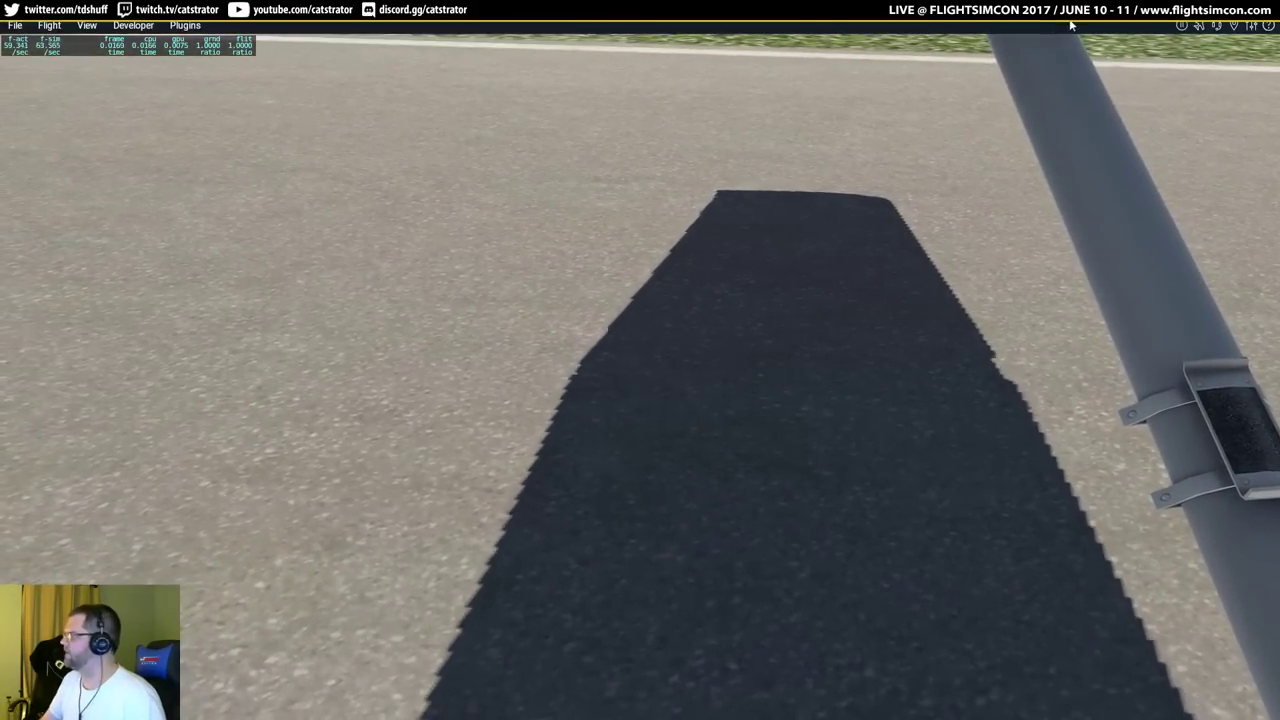
pyautogui.click(1250, 27)
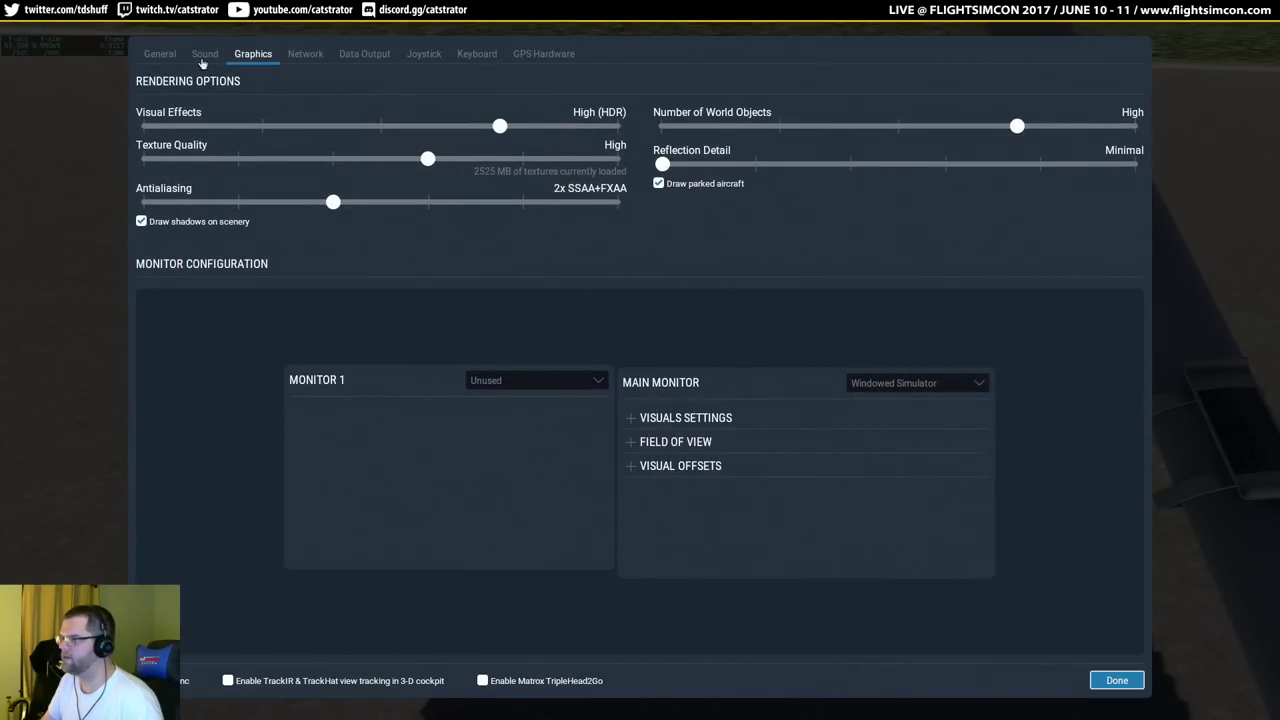
pyautogui.click(423, 55)
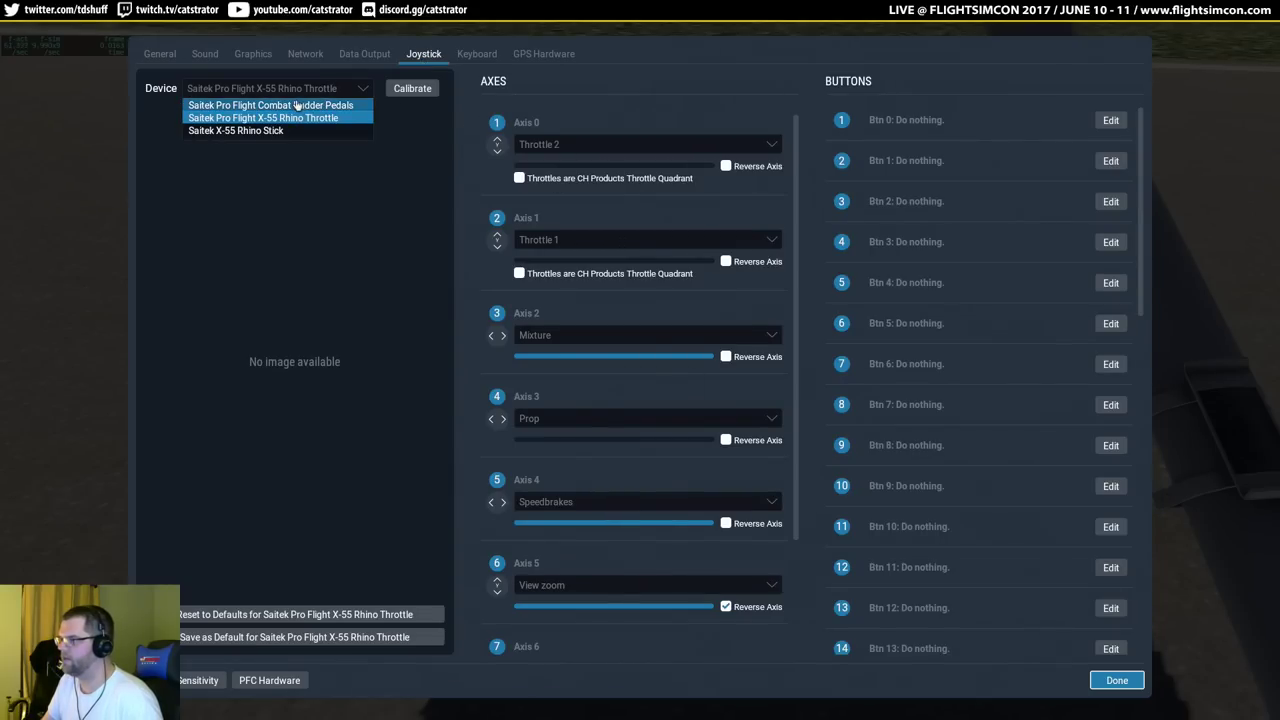
pyautogui.click(297, 106)
pyautogui.click(267, 131)
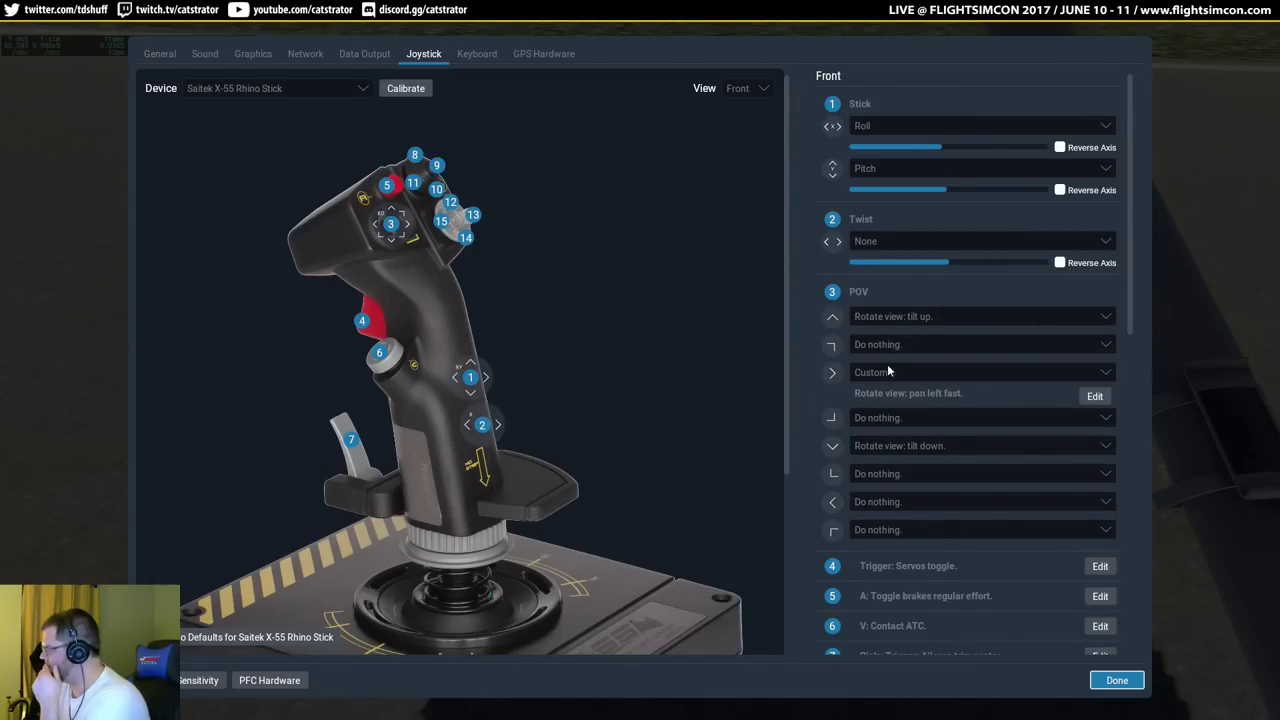
pyautogui.click(1094, 397)
pyautogui.write('pan right')
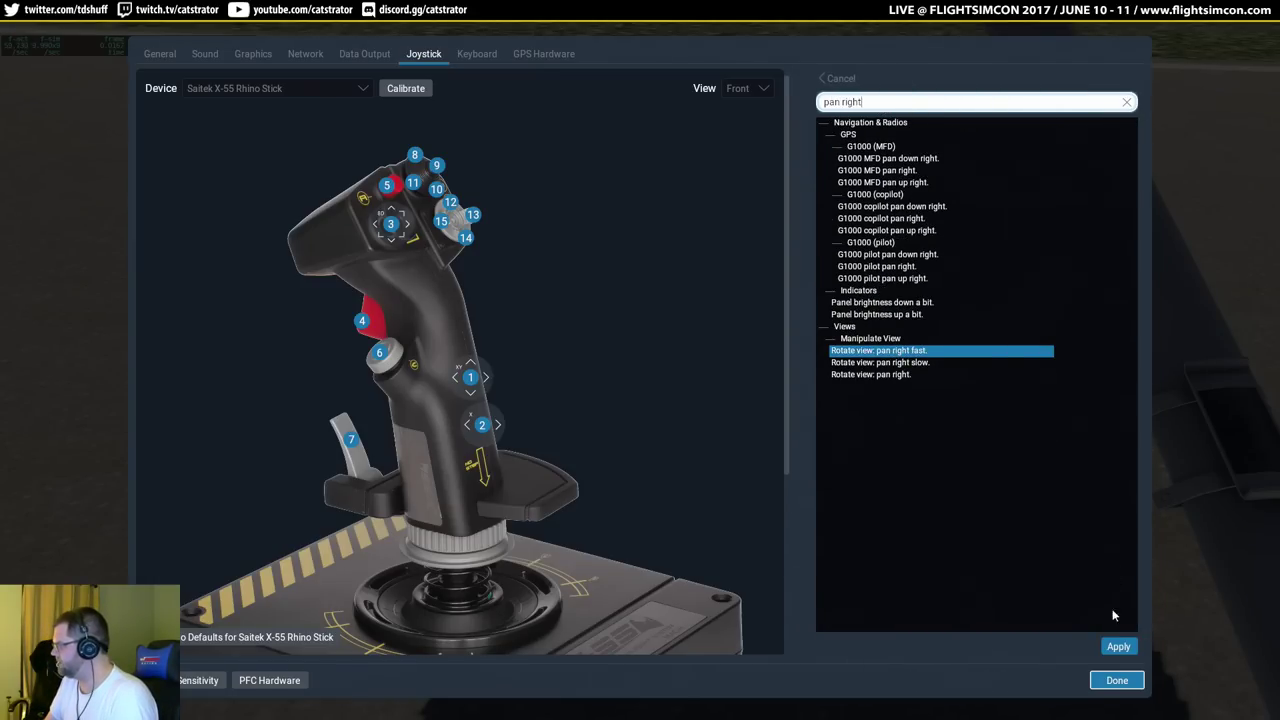
pyautogui.click(1118, 646)
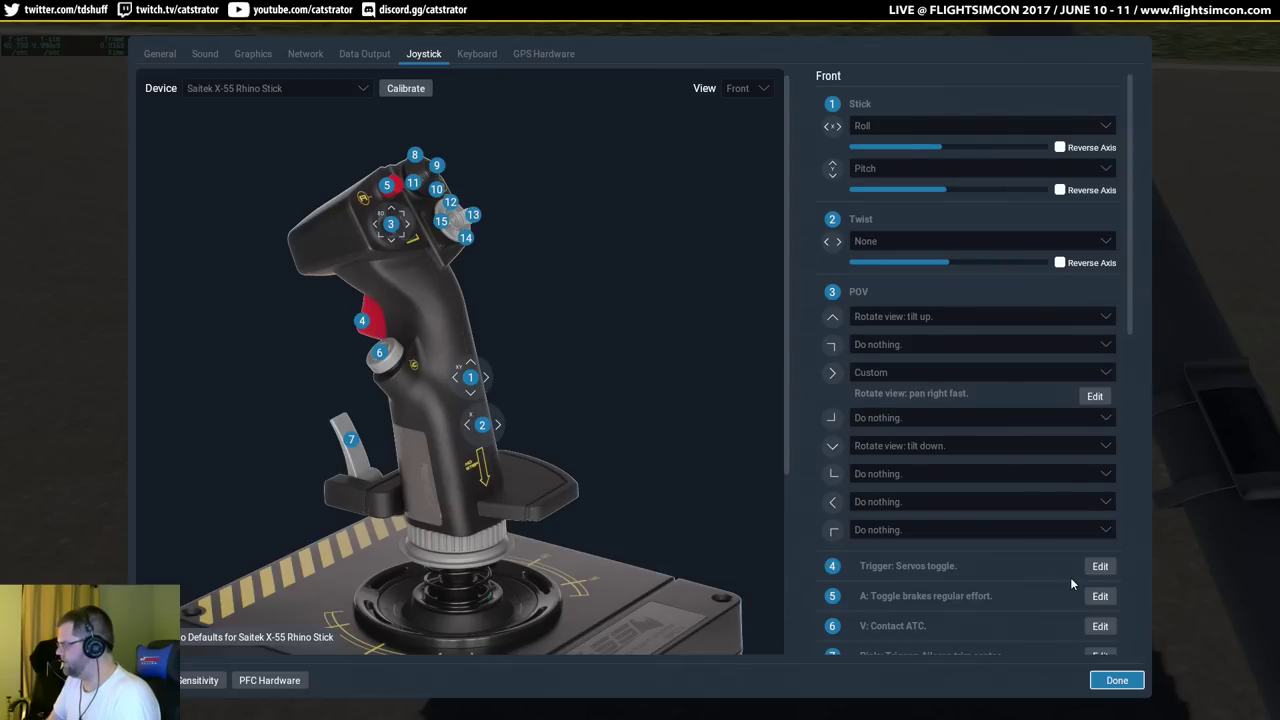
# Set the stick's POV left direction to the custom command Rotate view: pan left fast and finish the settings.
pyautogui.click(991, 507)
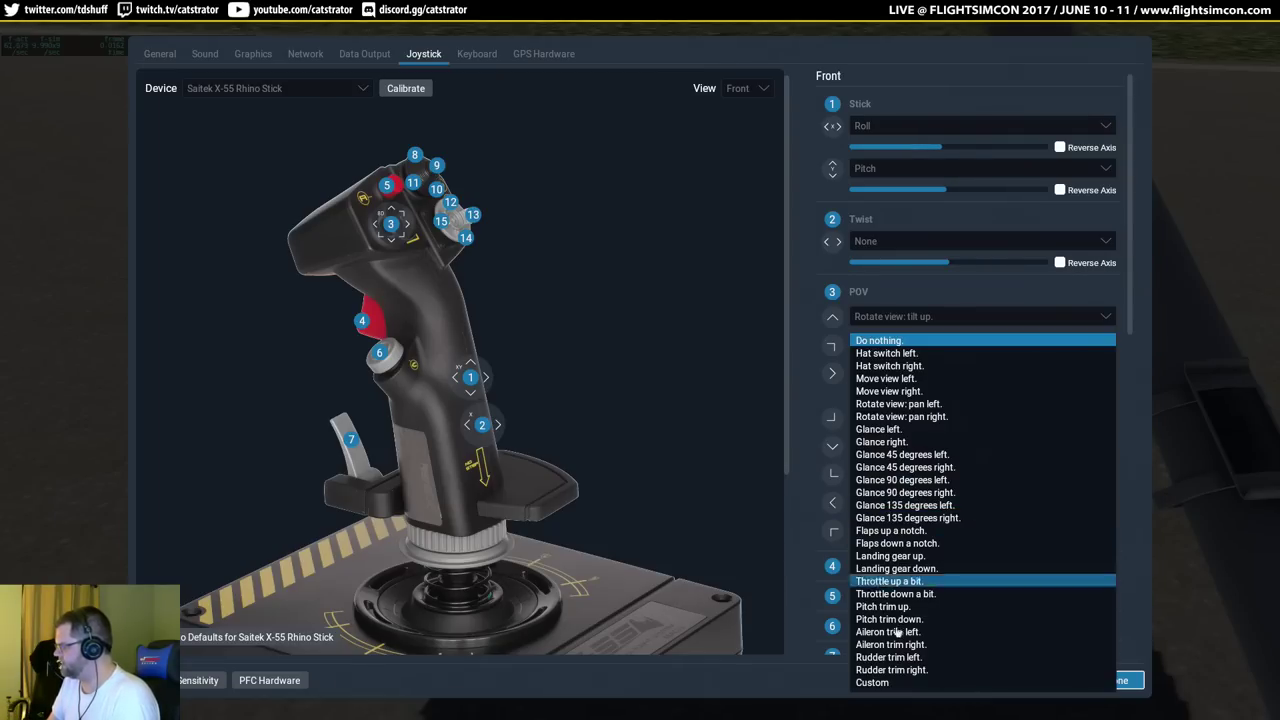
pyautogui.click(895, 681)
pyautogui.click(1094, 527)
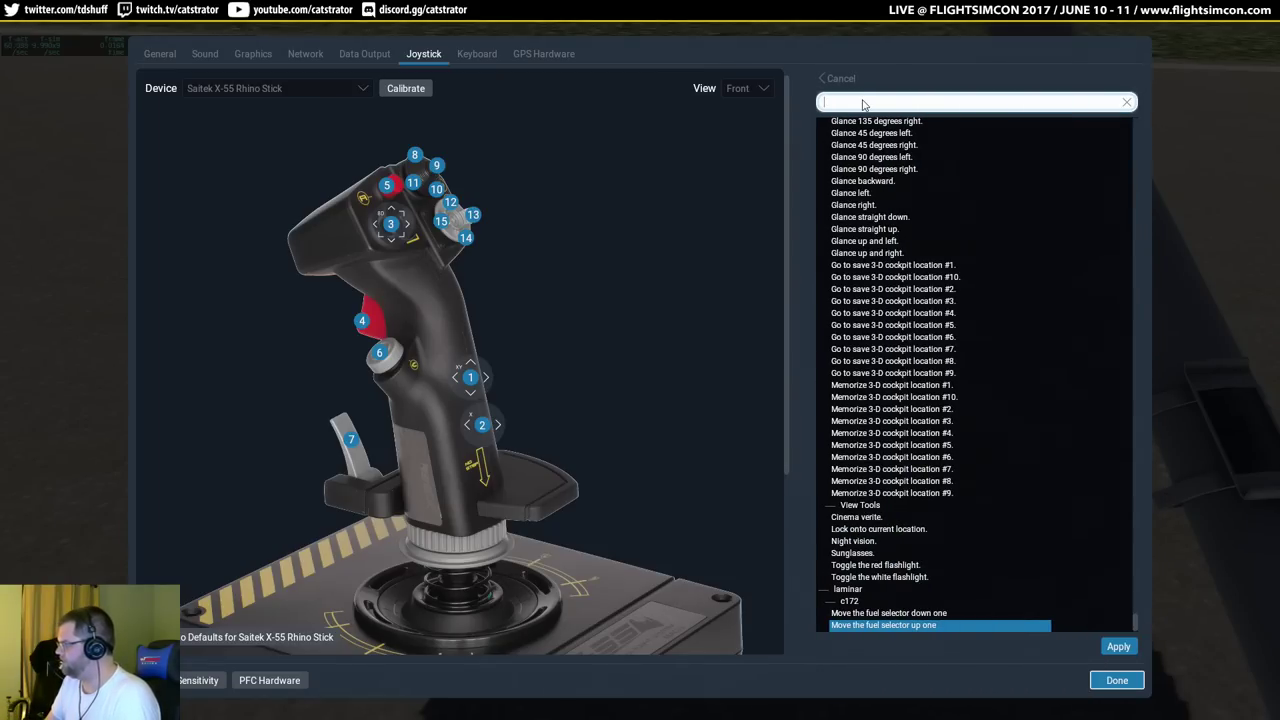
pyautogui.write('pan lef')
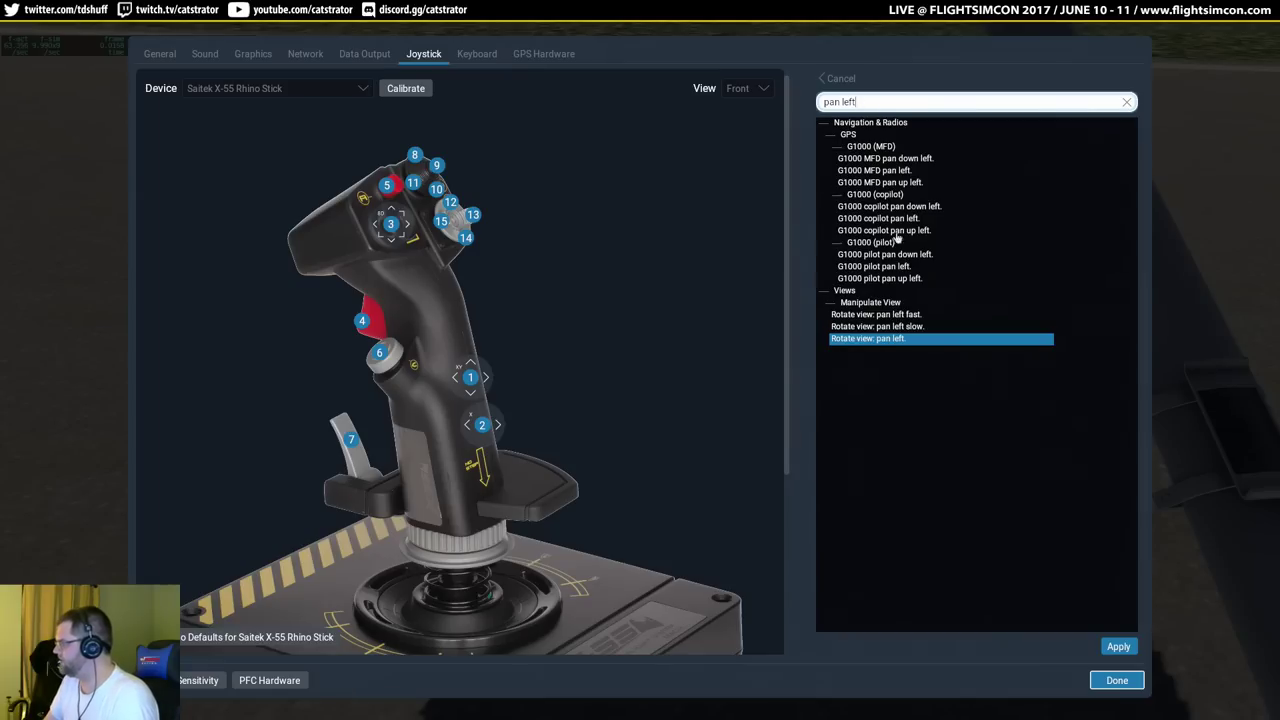
pyautogui.write('t')
pyautogui.click(1118, 646)
pyautogui.click(1117, 680)
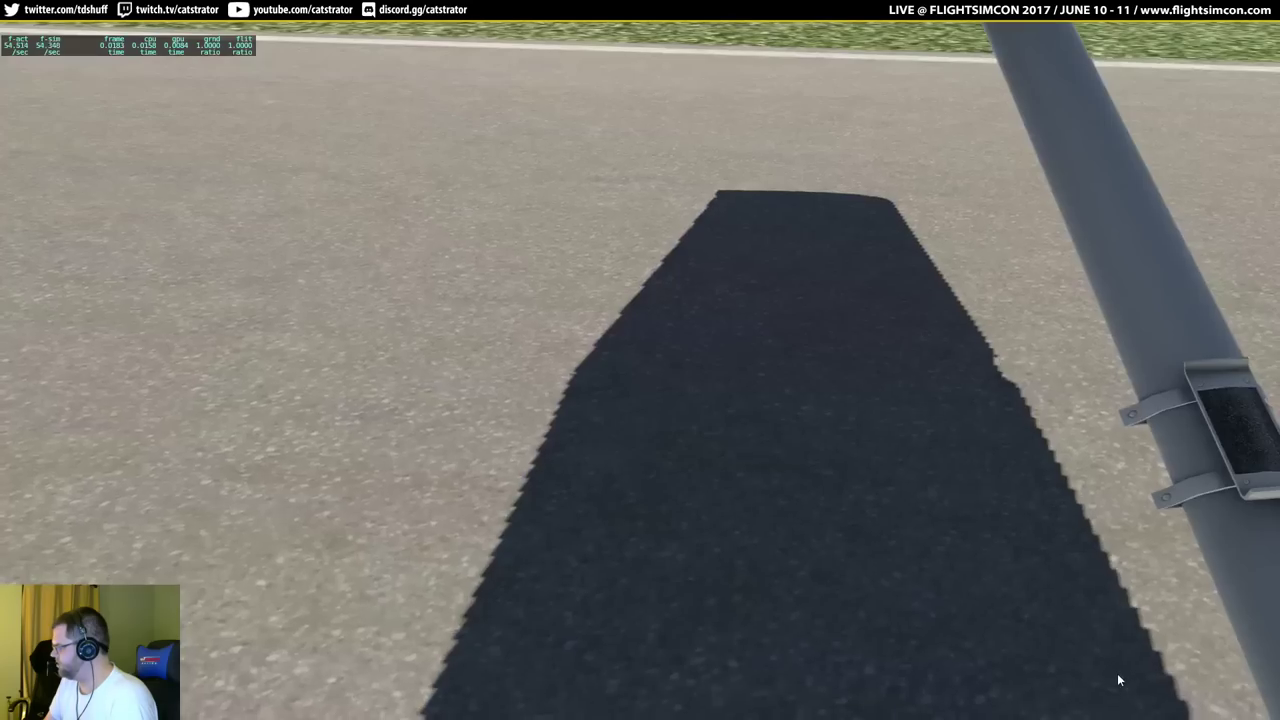
# Examine the cockpit interior with the view controls, covering the instrument panel, seats, side window and runway ahead.
pyautogui.press('q')
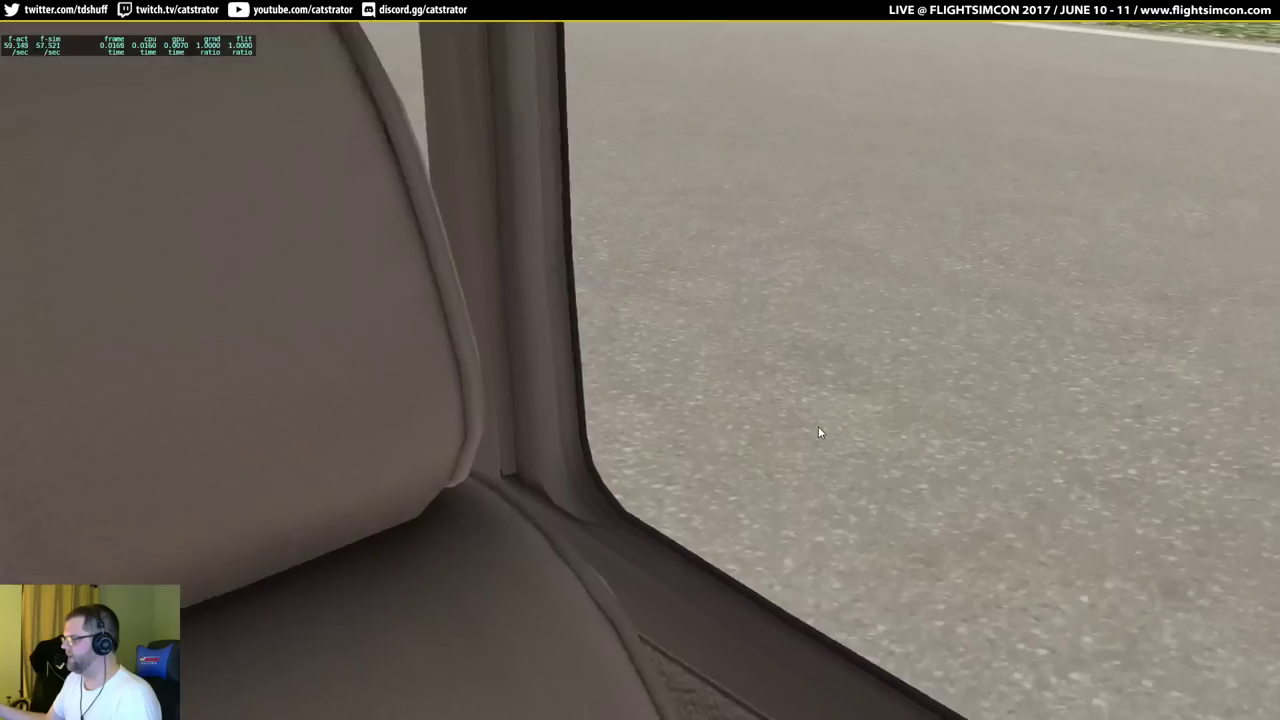
pyautogui.press('q')
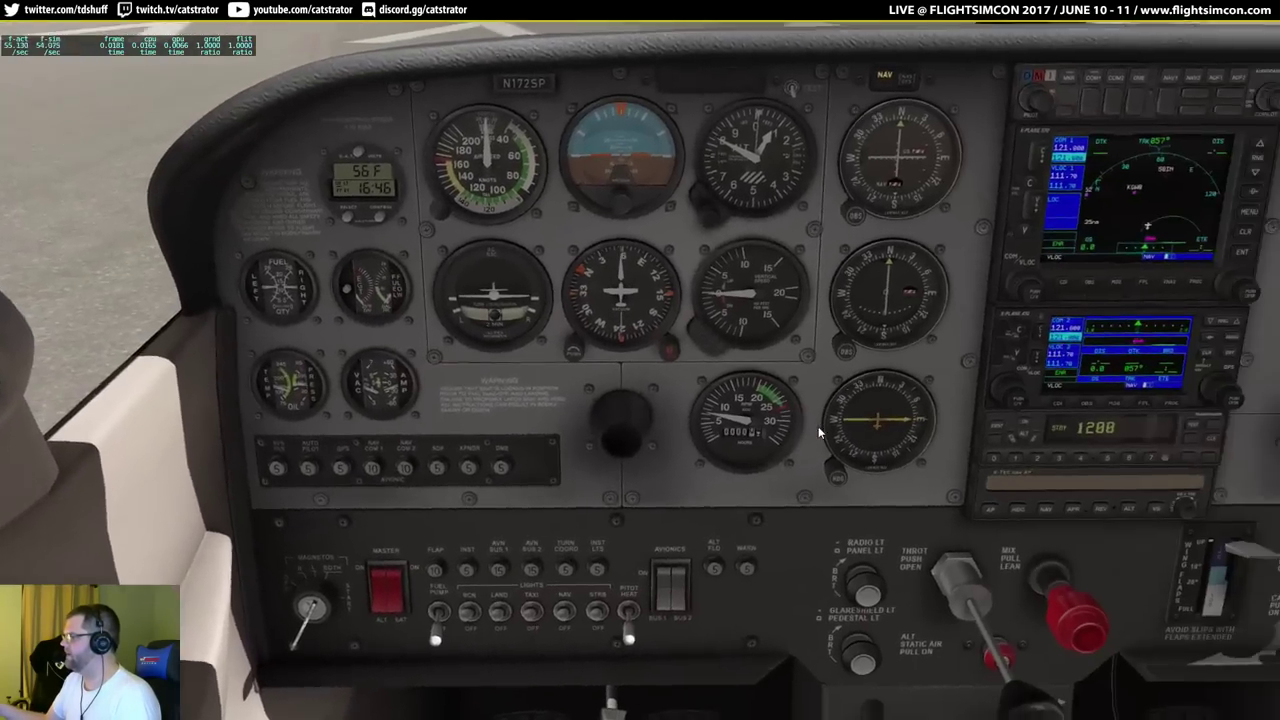
pyautogui.press('r')
pyautogui.press('f')
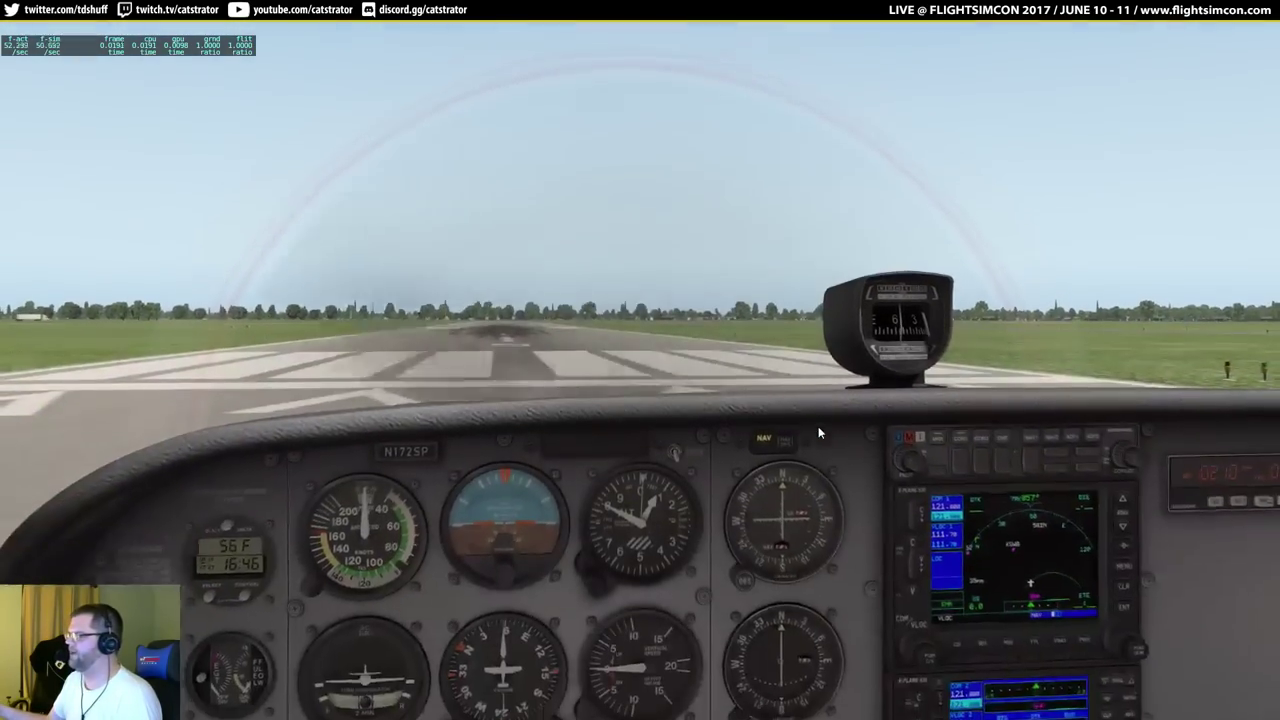
pyautogui.press('e')
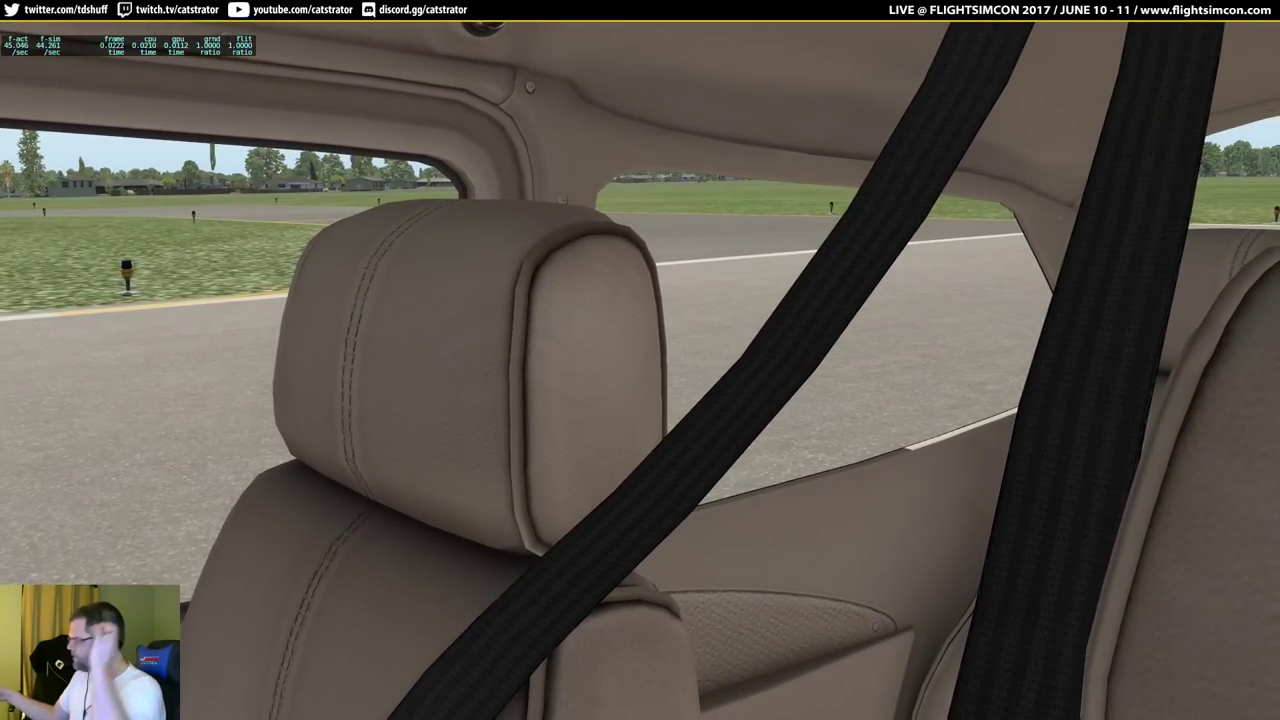
pyautogui.press('w')
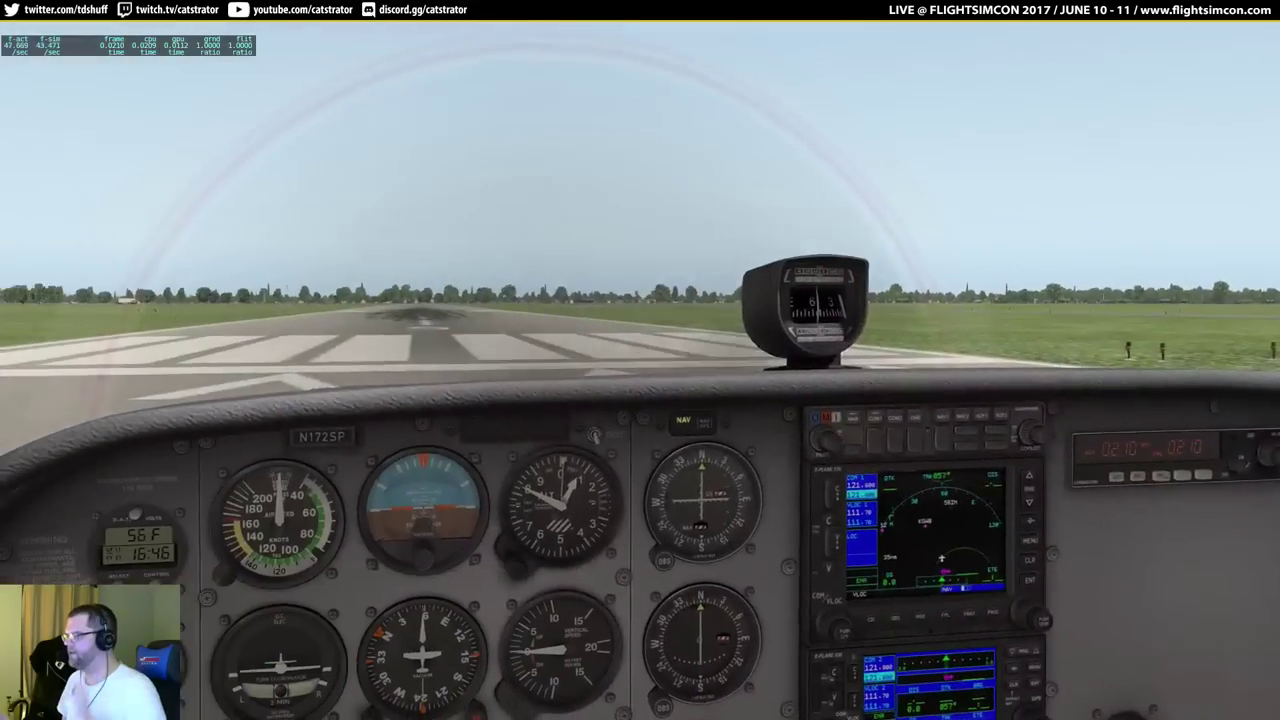
pyautogui.press('e')
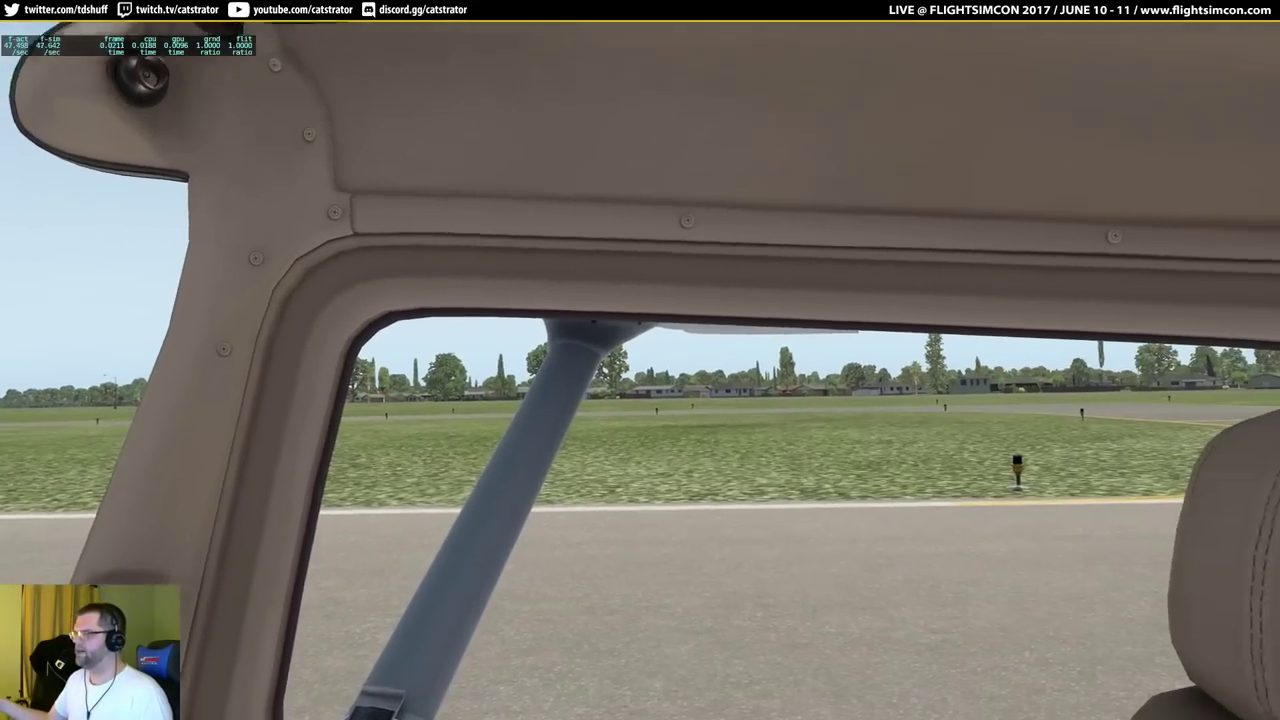
pyautogui.press('w')
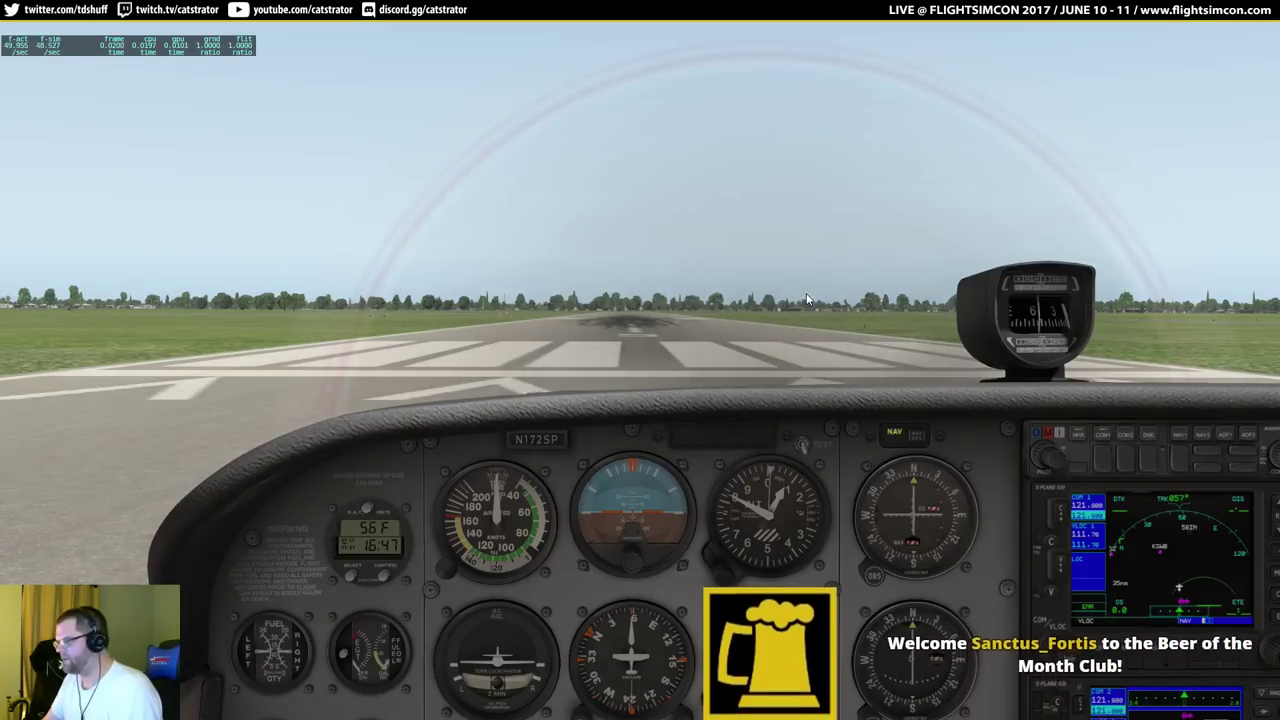
# Examine the Skyhawk from outside by circling around it, and view the airport and surrounding scenery from above.
pyautogui.hotkey('shift', '8')
pyautogui.press('Left')
pyautogui.press('Left')
pyautogui.press('Left')
pyautogui.press('Left')
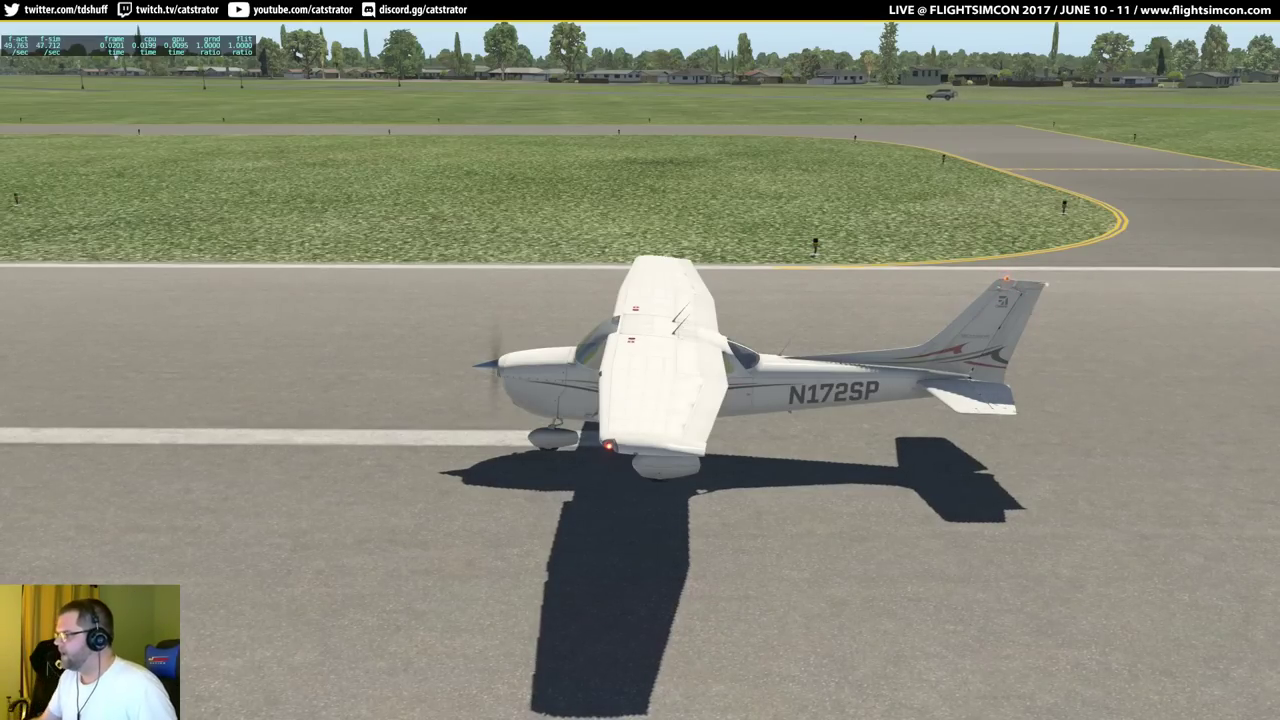
pyautogui.moveTo(886, 270); pyautogui.dragTo(728, 203)
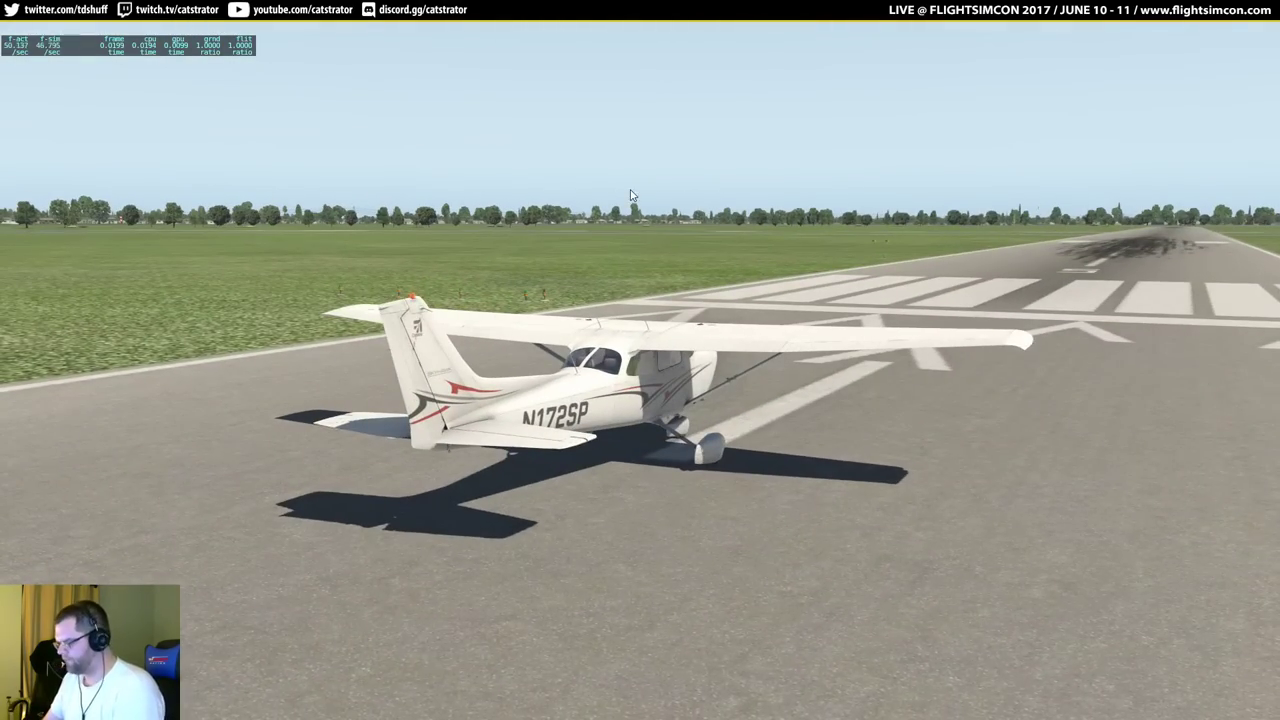
pyautogui.moveTo(631, 195); pyautogui.dragTo(617, 209)
pyautogui.scroll(-5, 748, 219)
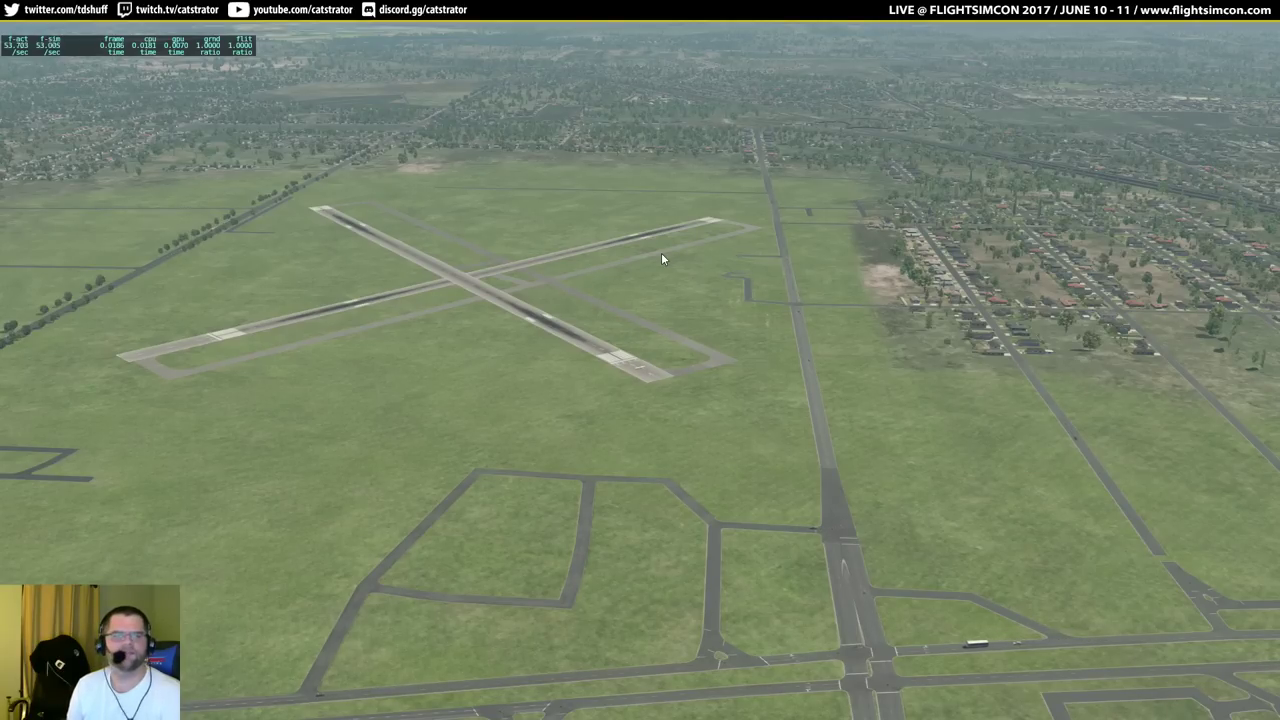
pyautogui.hotkey('shift', 'w')
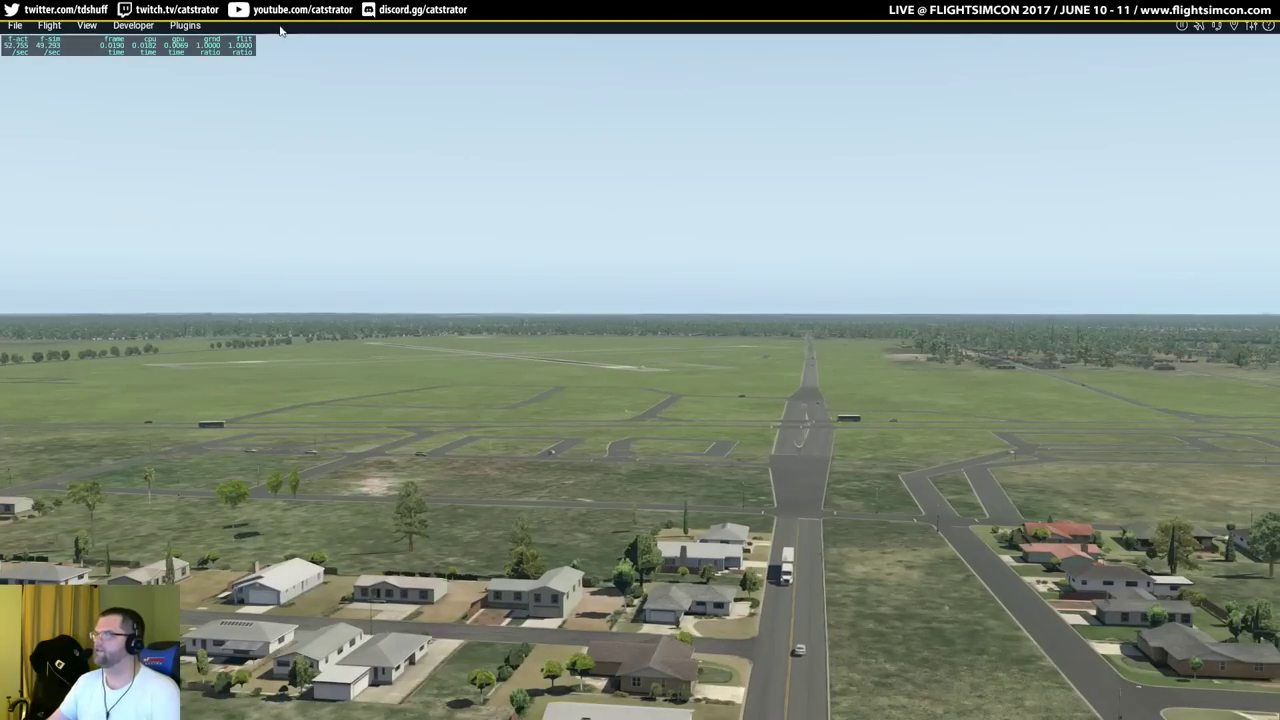
# Review the simulator's joystick, sound and general settings and close them.
pyautogui.click(1251, 25)
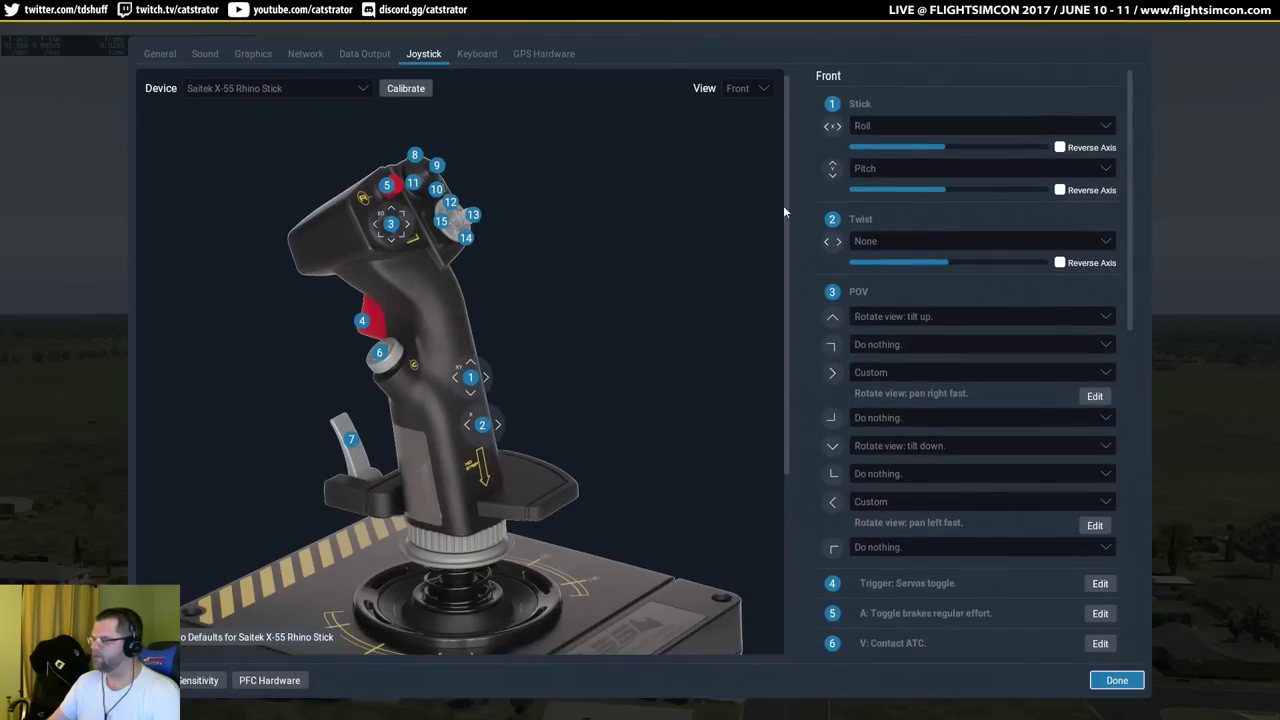
pyautogui.click(208, 62)
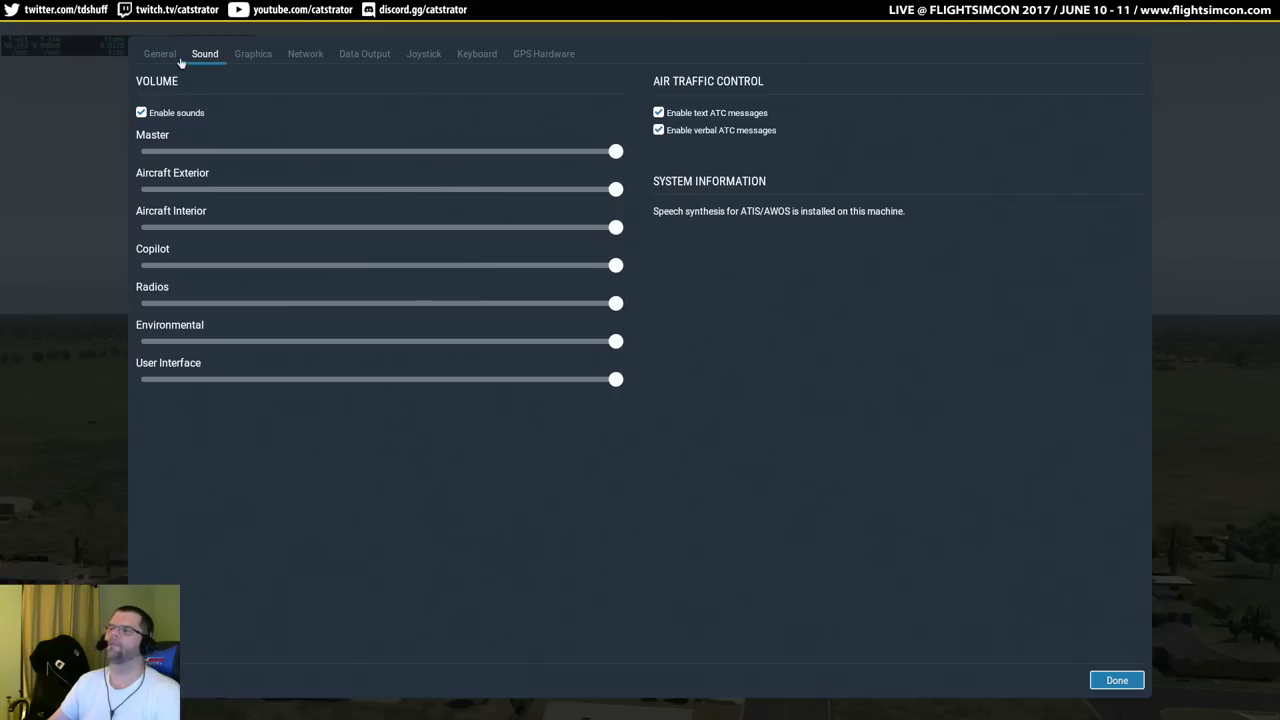
pyautogui.click(170, 60)
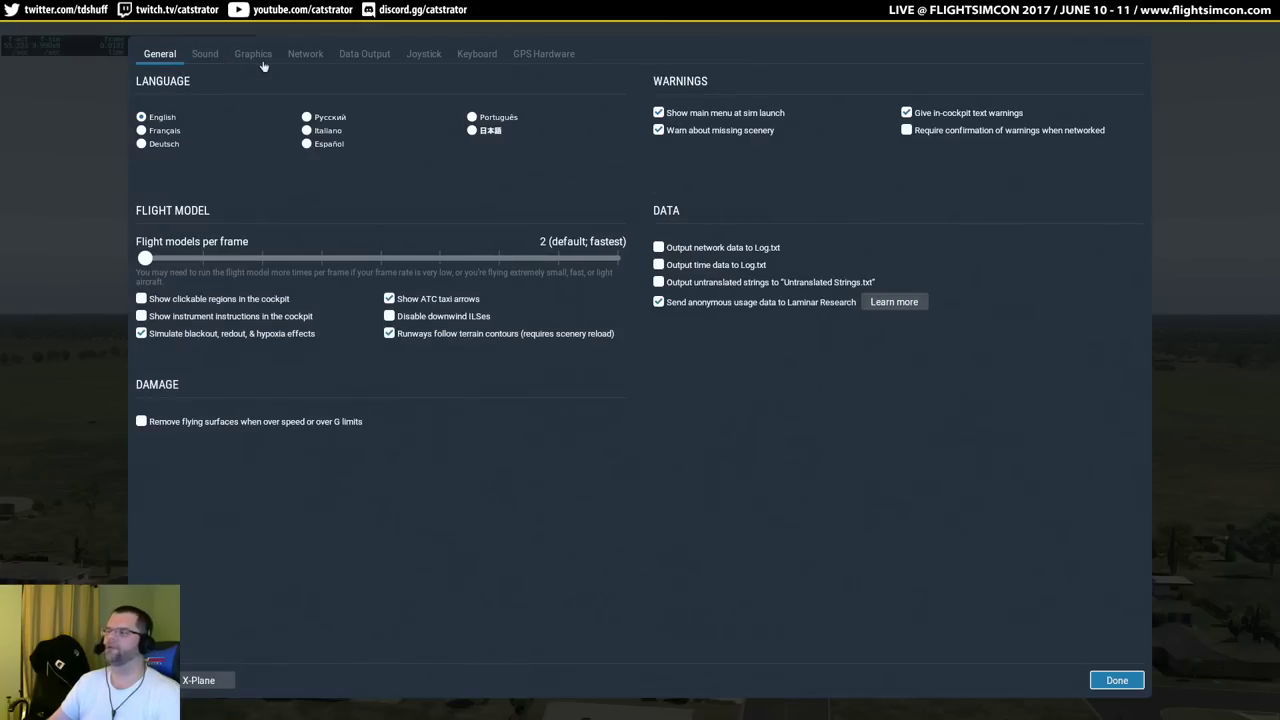
pyautogui.click(1117, 680)
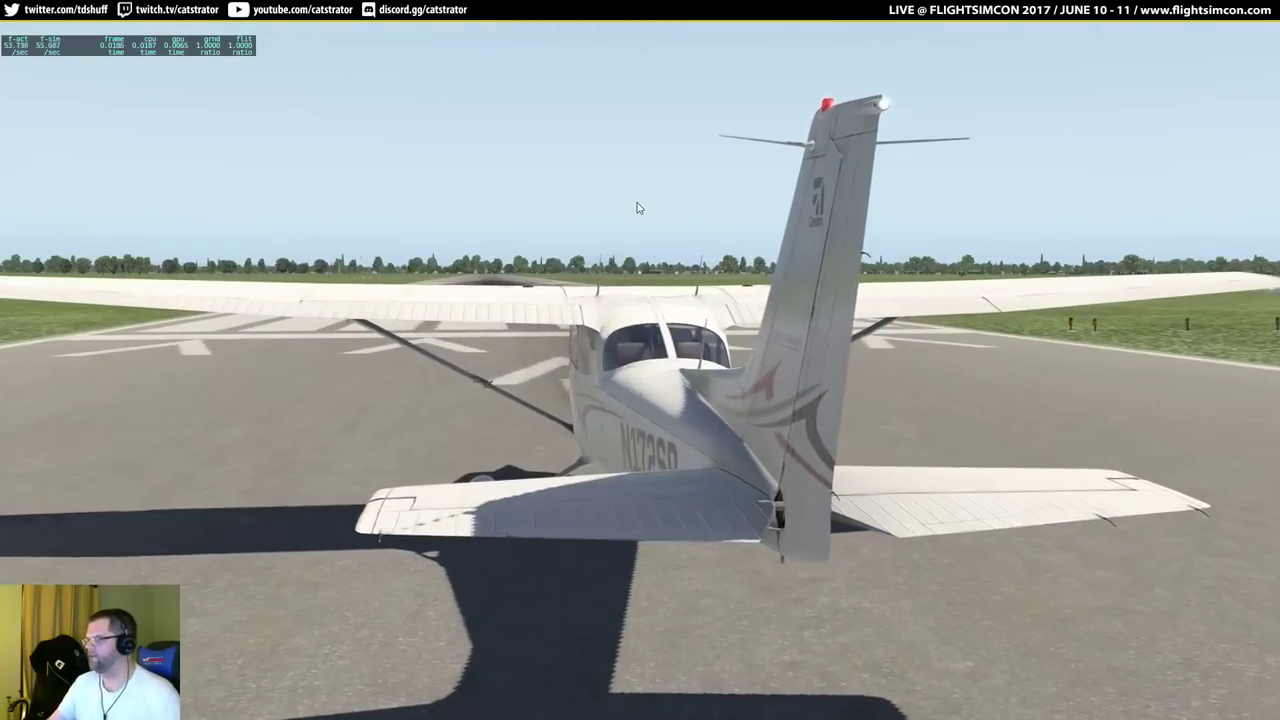
# Quit X-Plane 11 and return to the desktop.
pyautogui.click(26, 28)
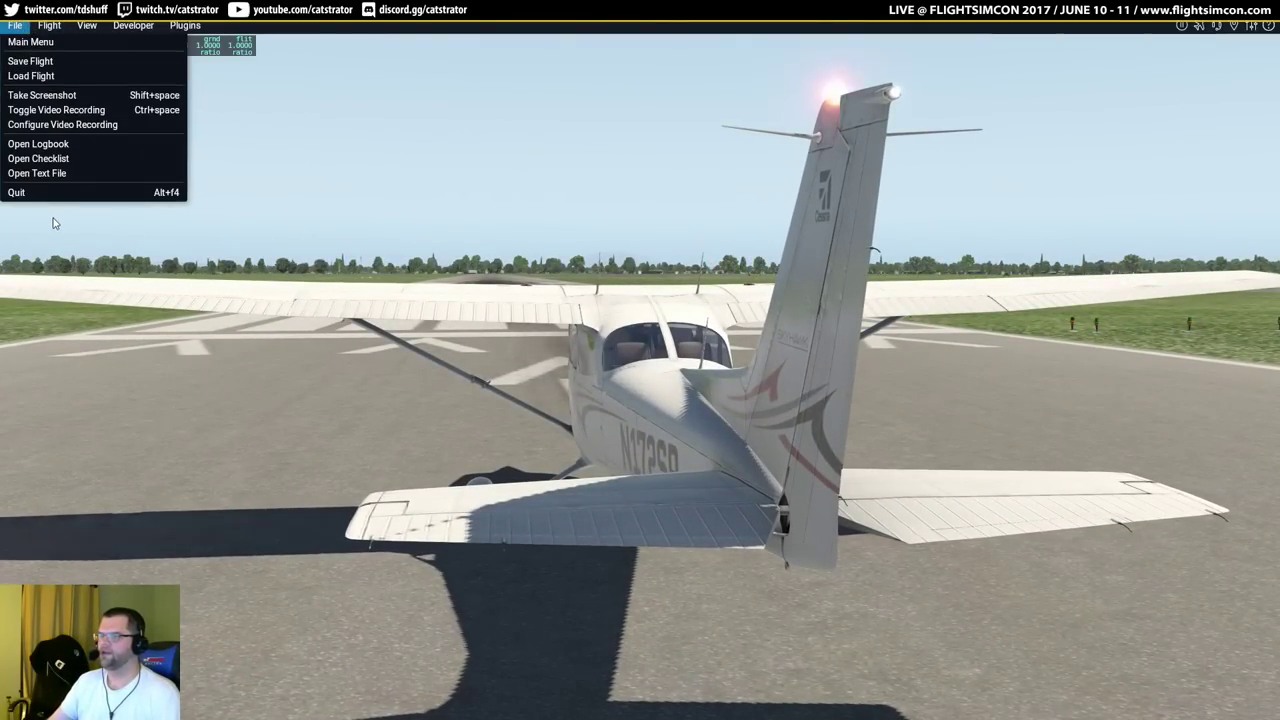
pyautogui.click(30, 192)
pyautogui.click(760, 449)
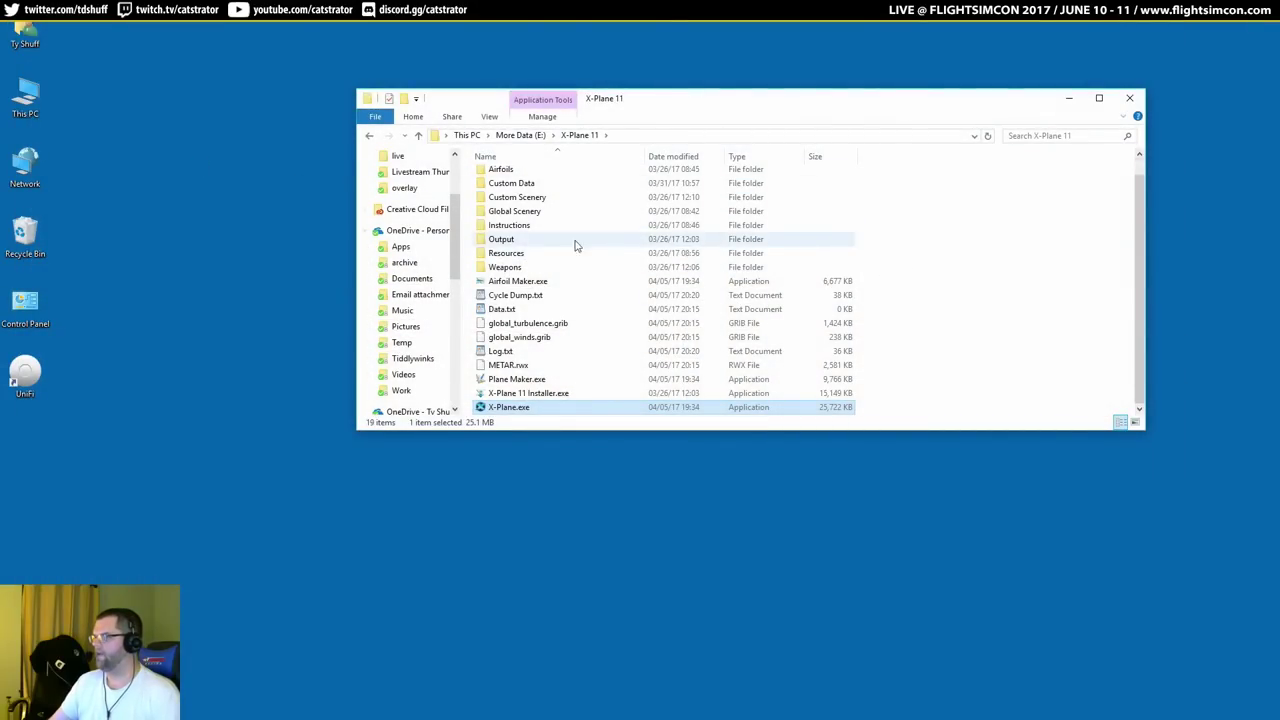
# Run xEnviro.exe from the Downloads folder in File Explorer and allow it to make changes to the device.
pyautogui.scroll(1, 400, 217)
pyautogui.press('super+e')
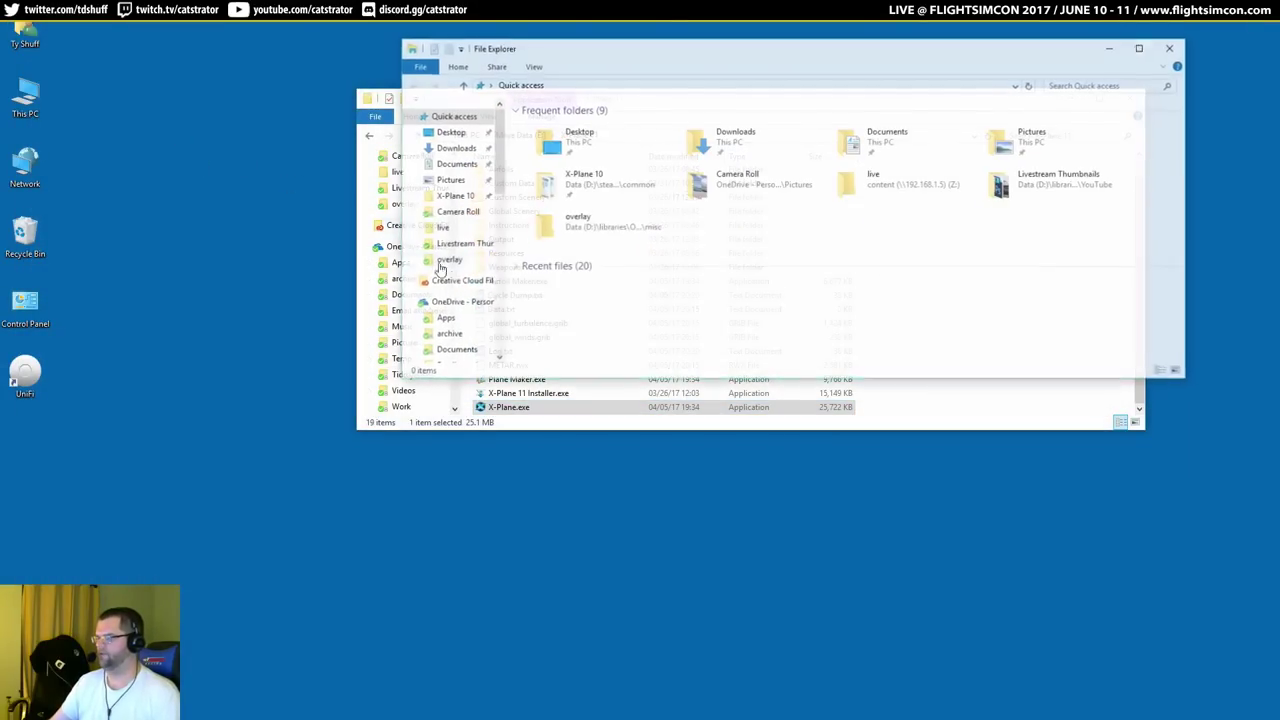
pyautogui.click(447, 149)
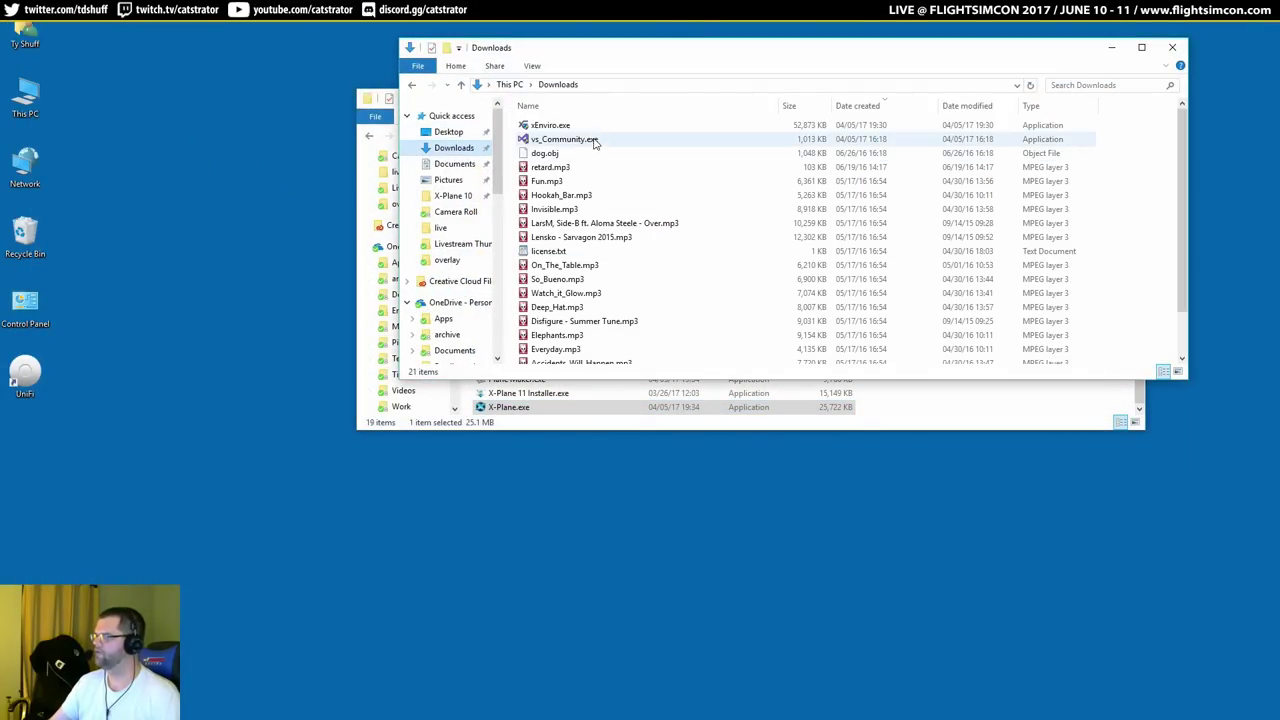
pyautogui.click(560, 126)
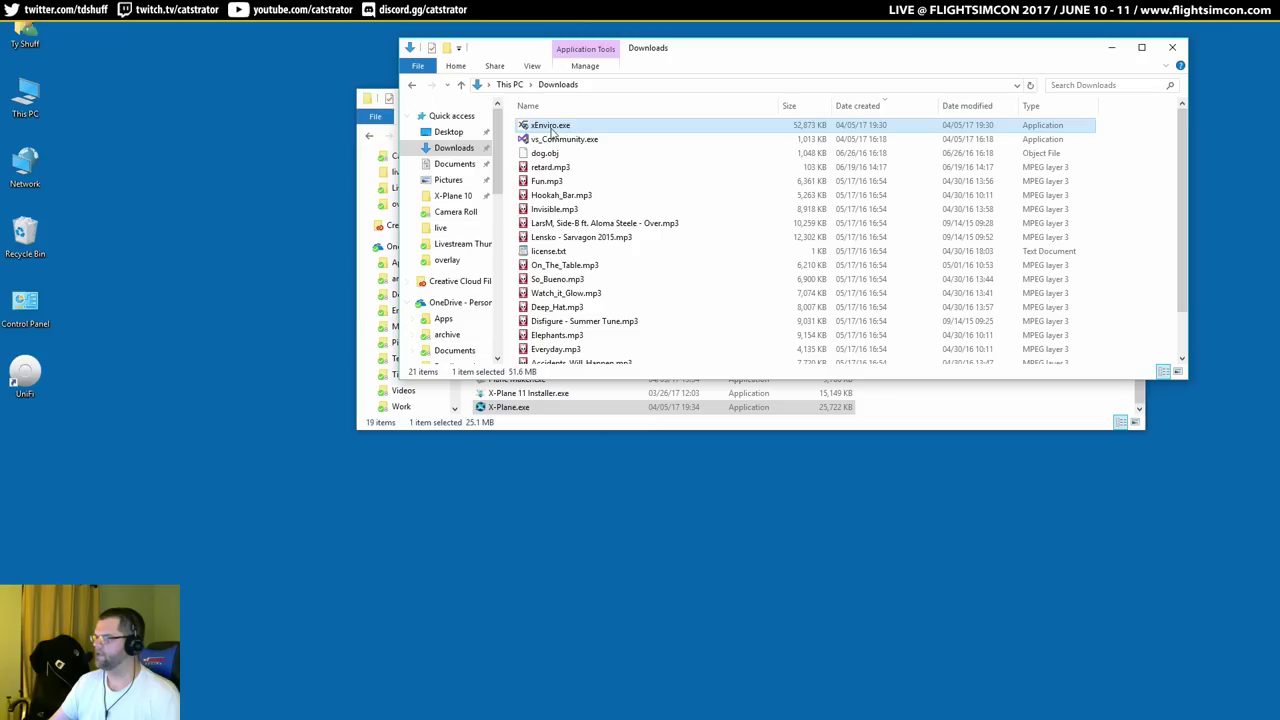
pyautogui.doubleClick(550, 127)
pyautogui.click(700, 449)
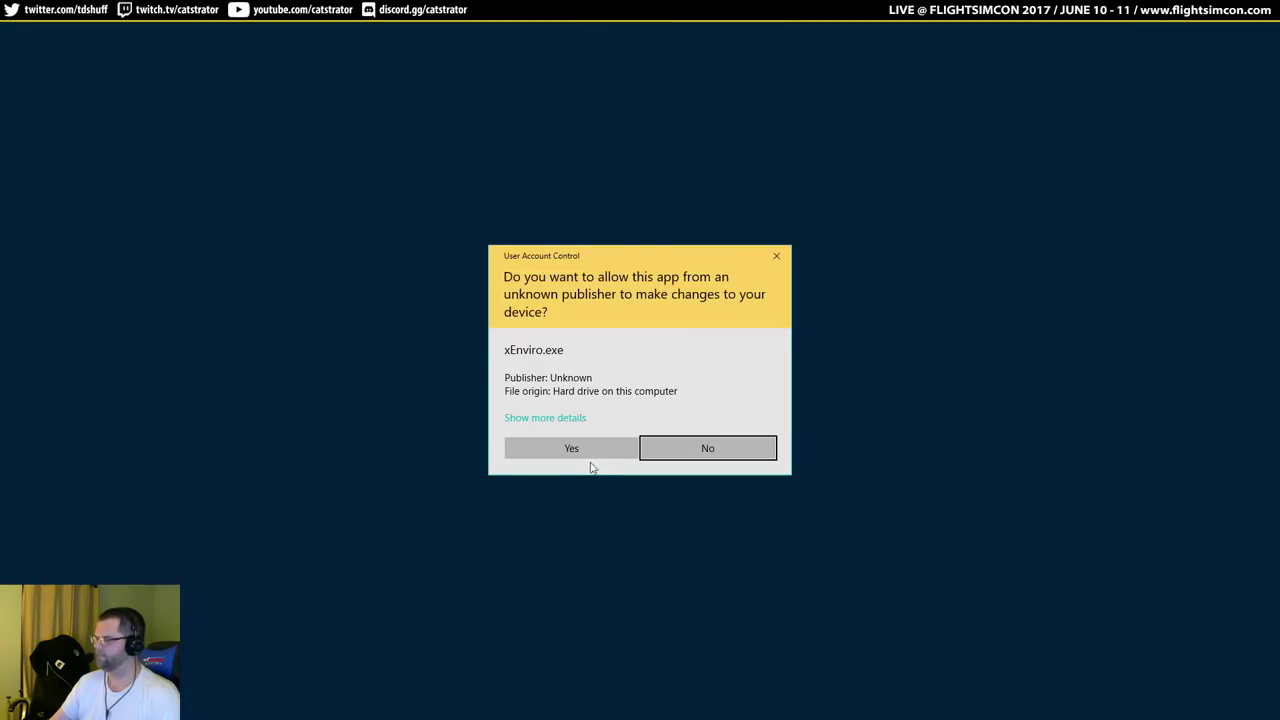
# Advance the xEnviro 1.06 setup wizard past the welcome and change log pages to the install location.
pyautogui.click(643, 396)
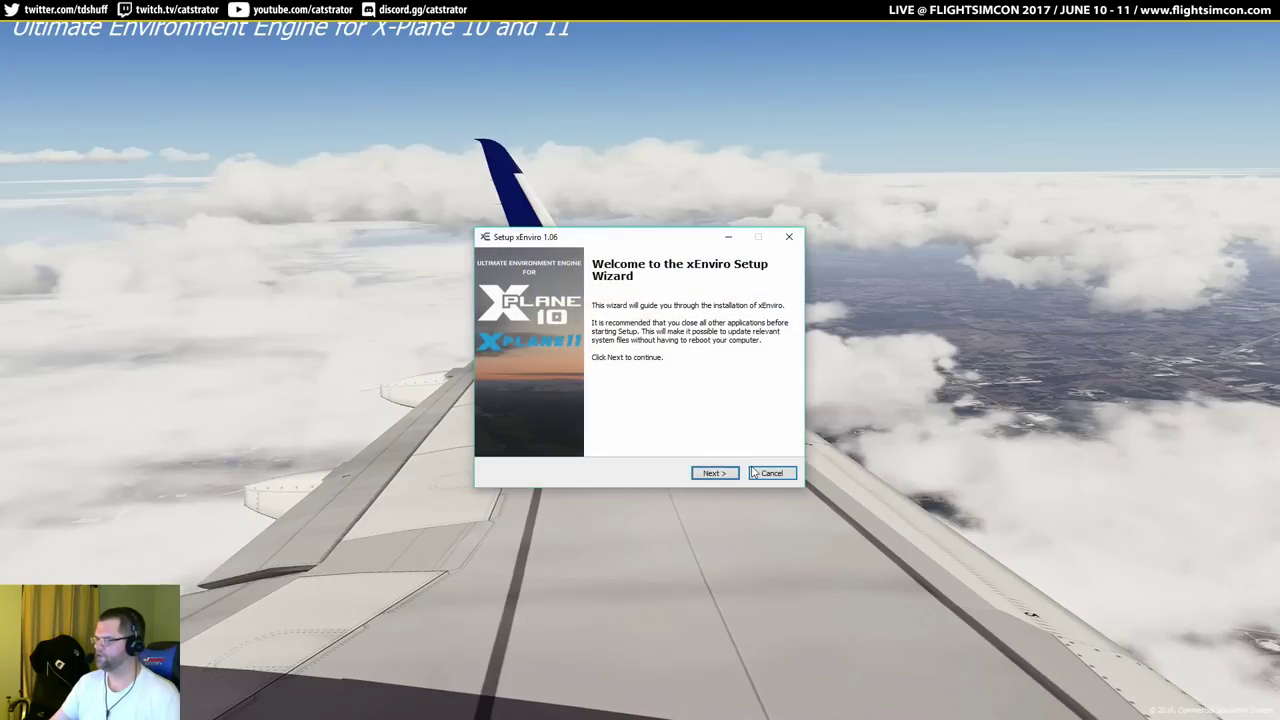
pyautogui.click(716, 473)
pyautogui.click(716, 474)
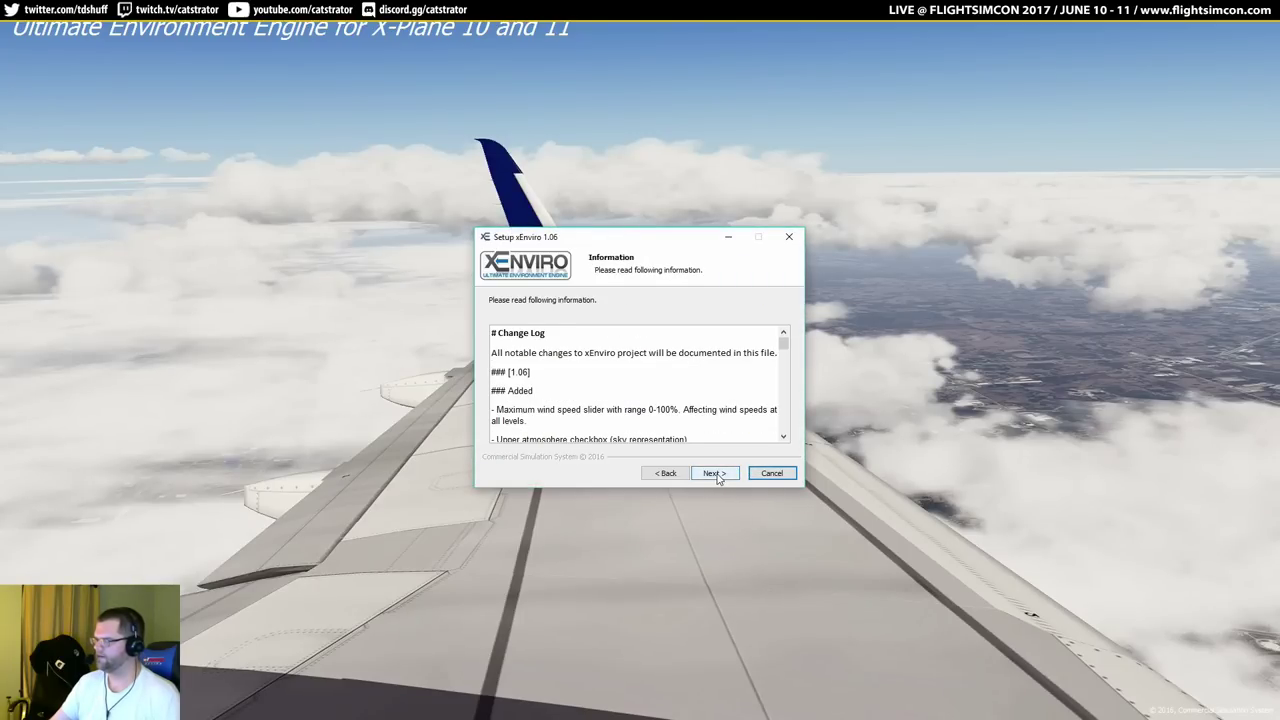
pyautogui.click(717, 476)
# Set the xEnviro install destination to E:\X-Plane 11\Resources\plugins\xEnviro by choosing the plugins folder inside X-Plane 11's Resources.
pyautogui.click(740, 396)
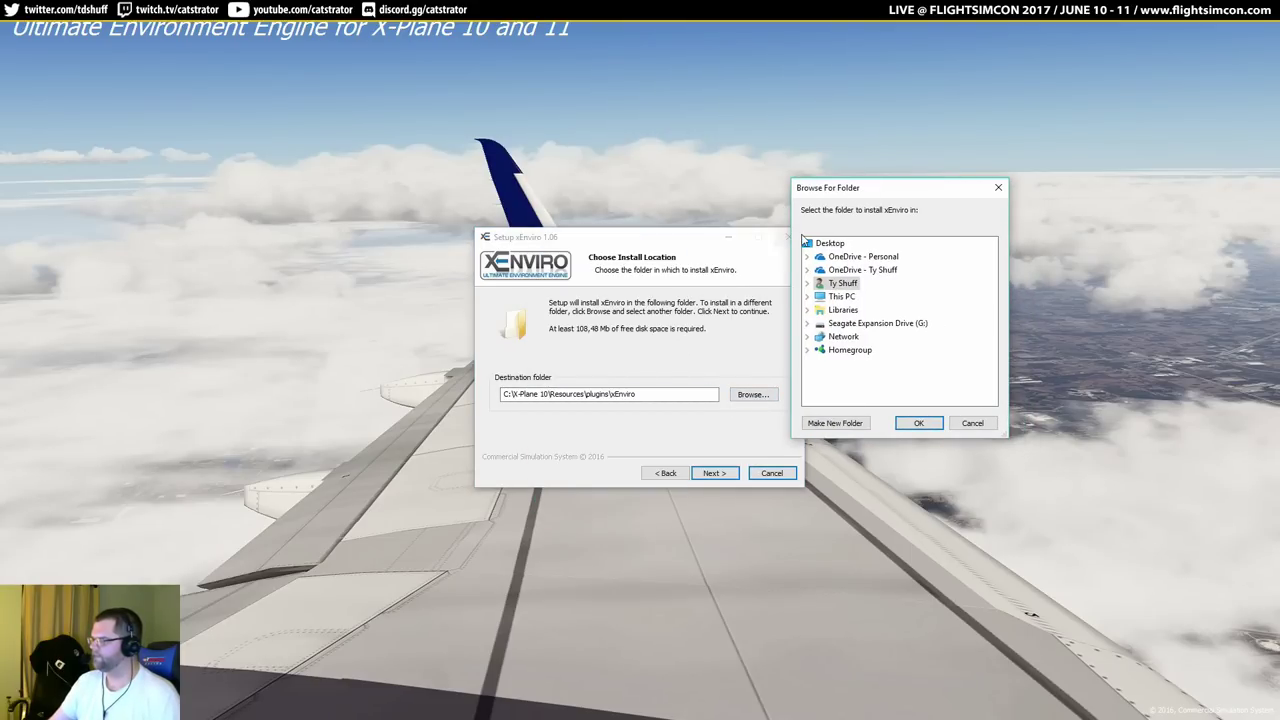
pyautogui.click(807, 284)
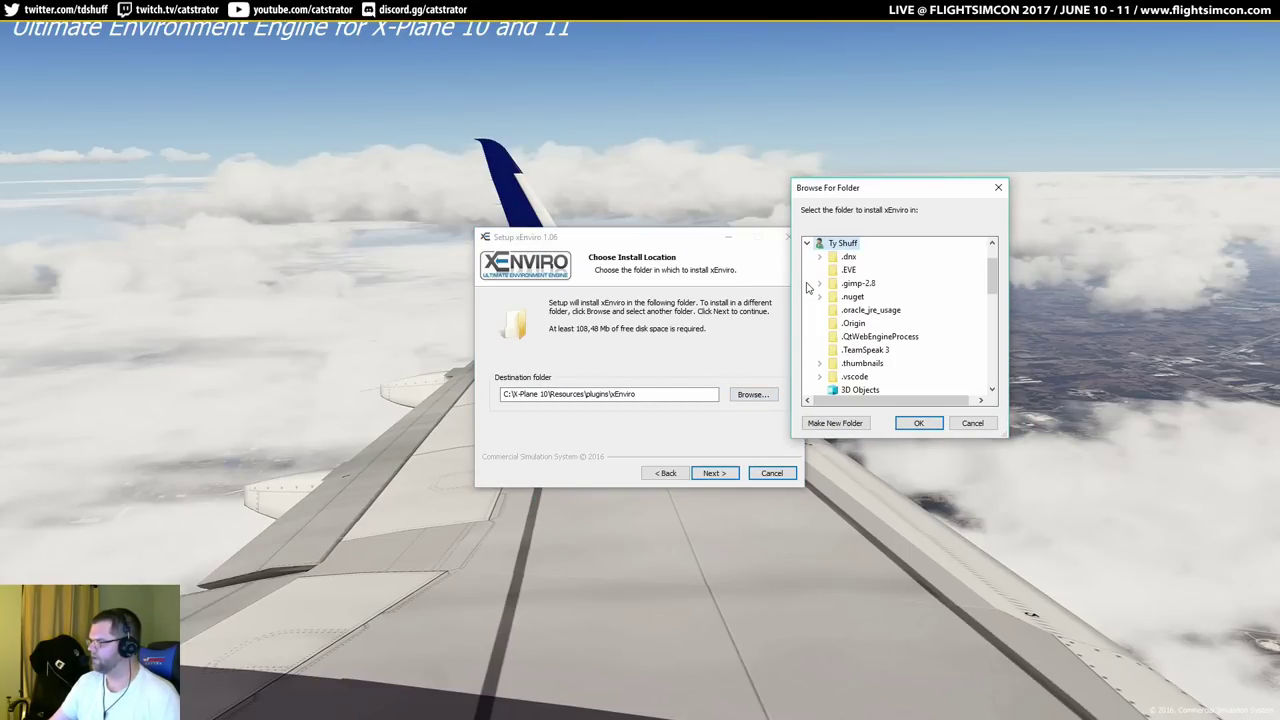
pyautogui.scroll(-2, 858, 364)
pyautogui.scroll(2, 858, 364)
pyautogui.click(807, 243)
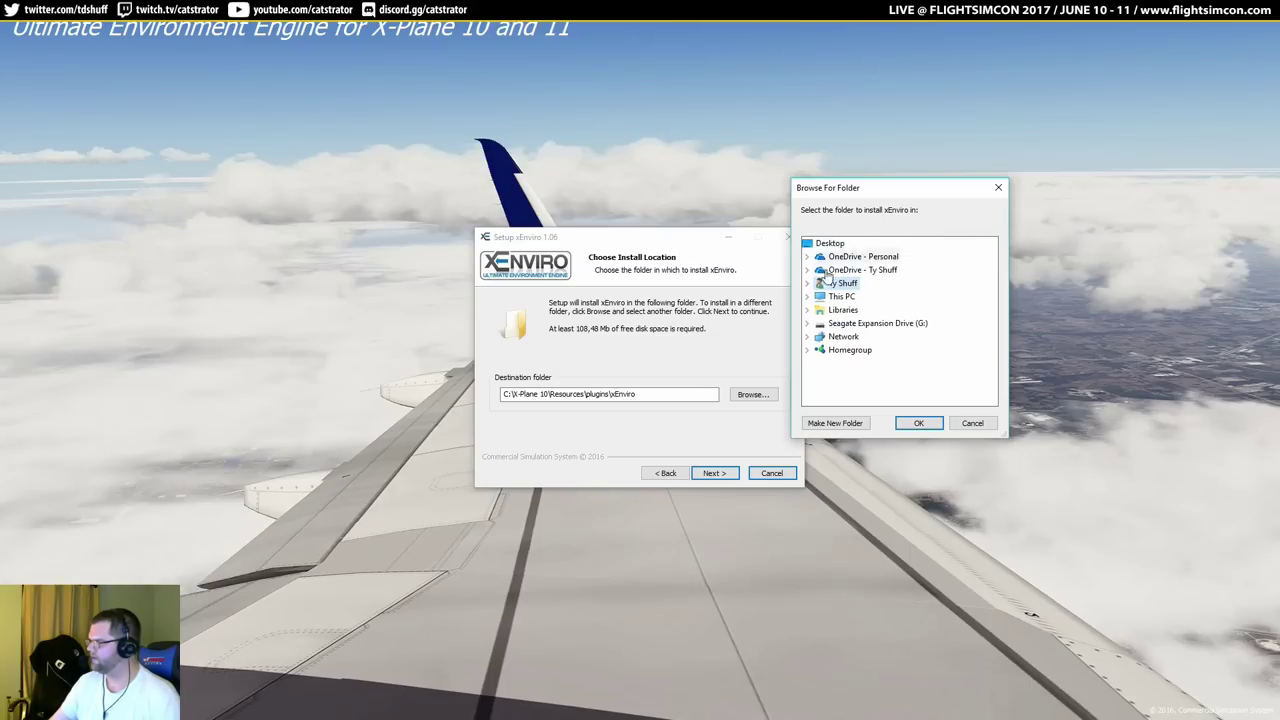
pyautogui.click(809, 298)
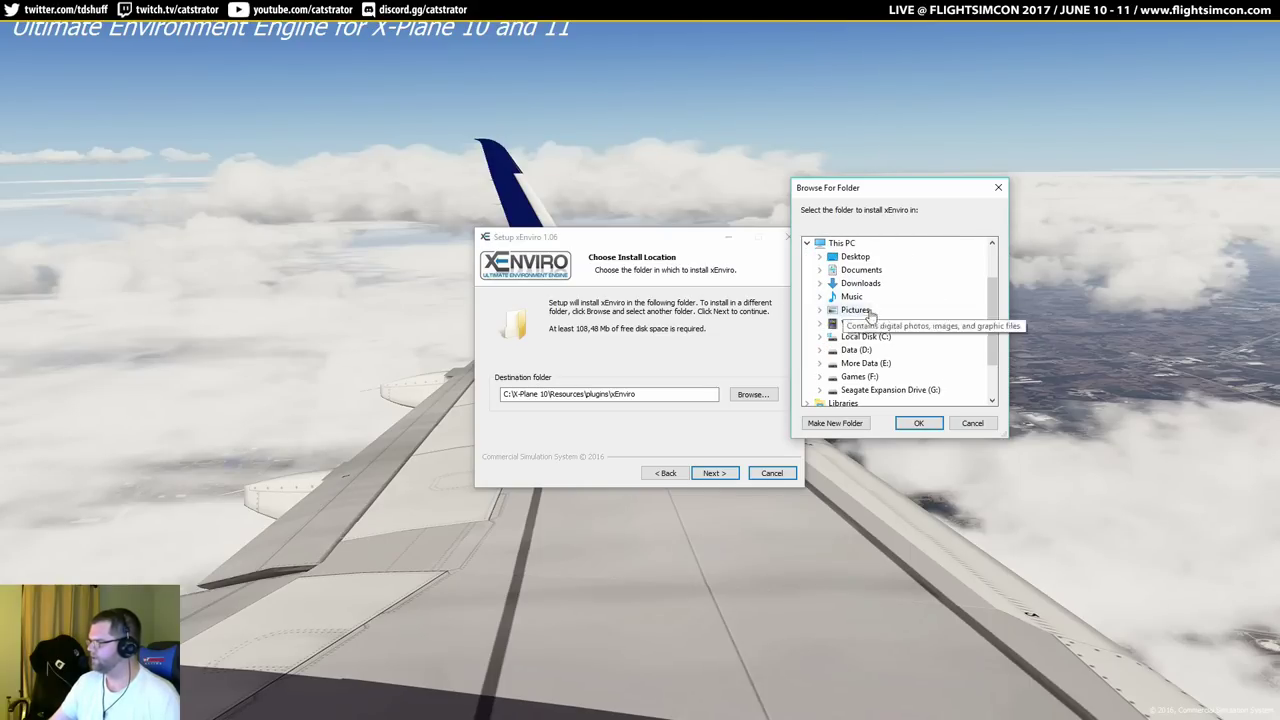
pyautogui.click(820, 364)
pyautogui.click(832, 389)
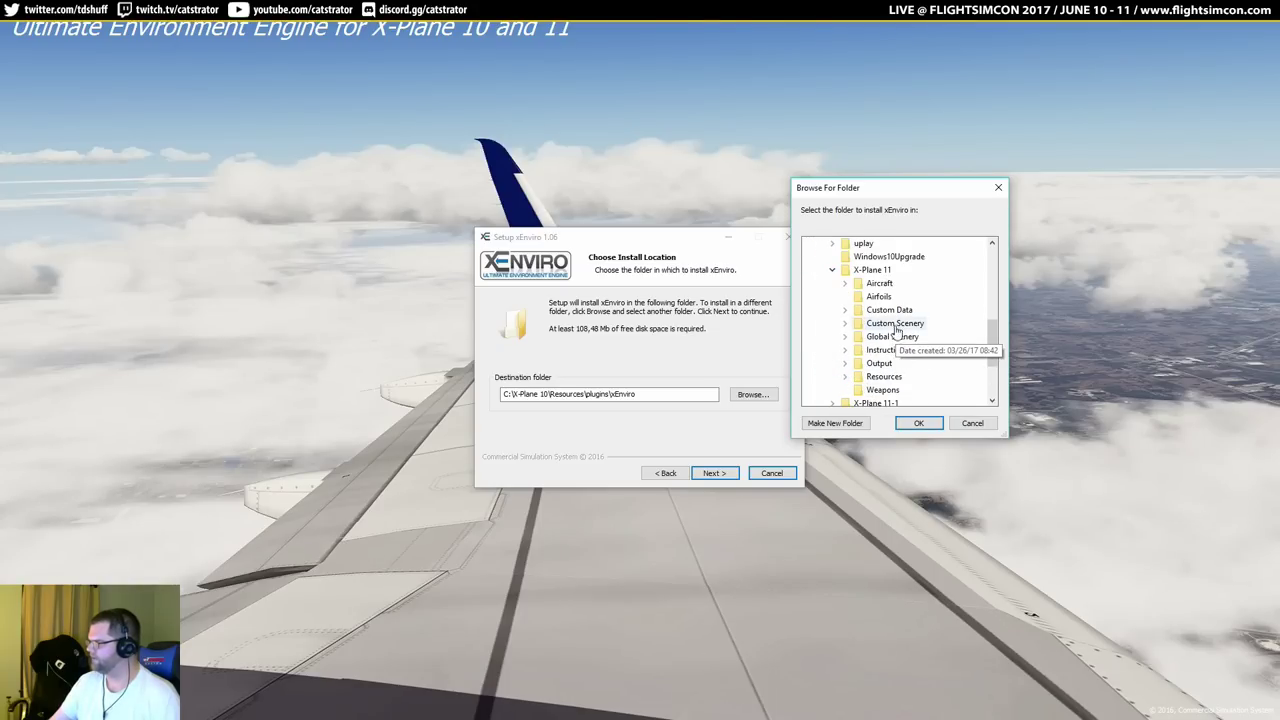
pyautogui.click(845, 377)
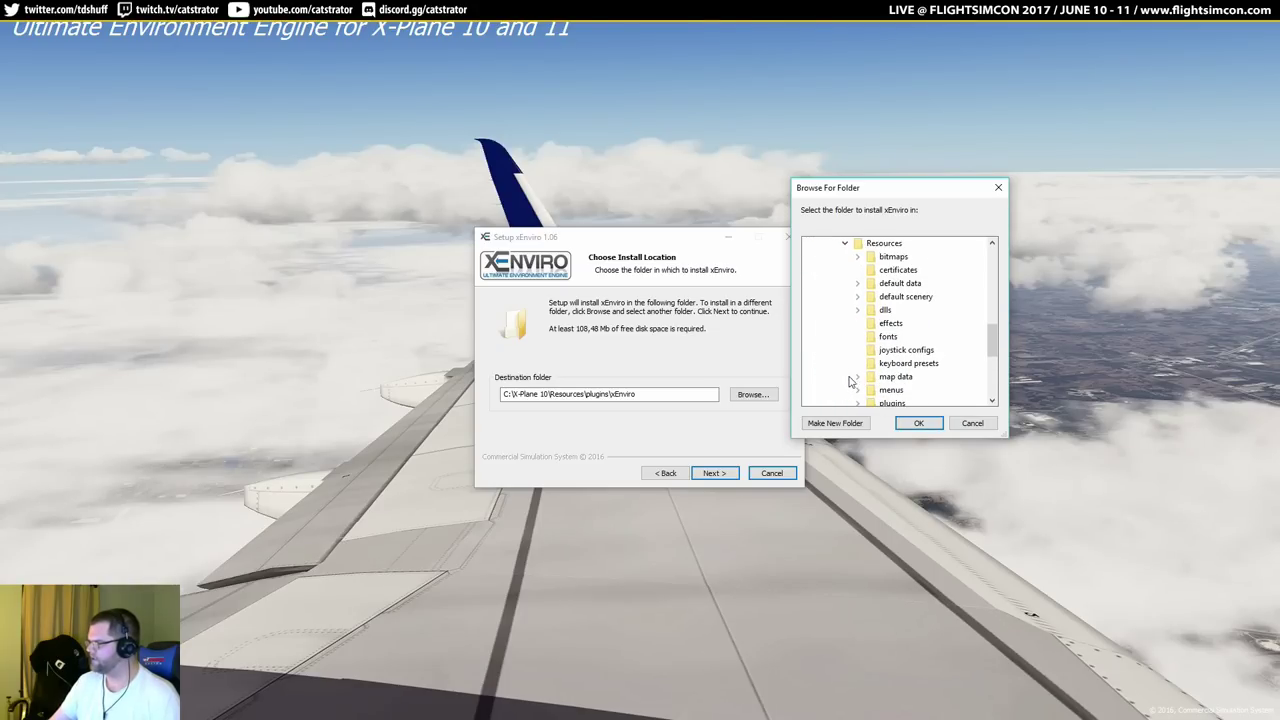
pyautogui.scroll(-1, 940, 327)
pyautogui.click(892, 364)
pyautogui.click(918, 423)
pyautogui.click(536, 396)
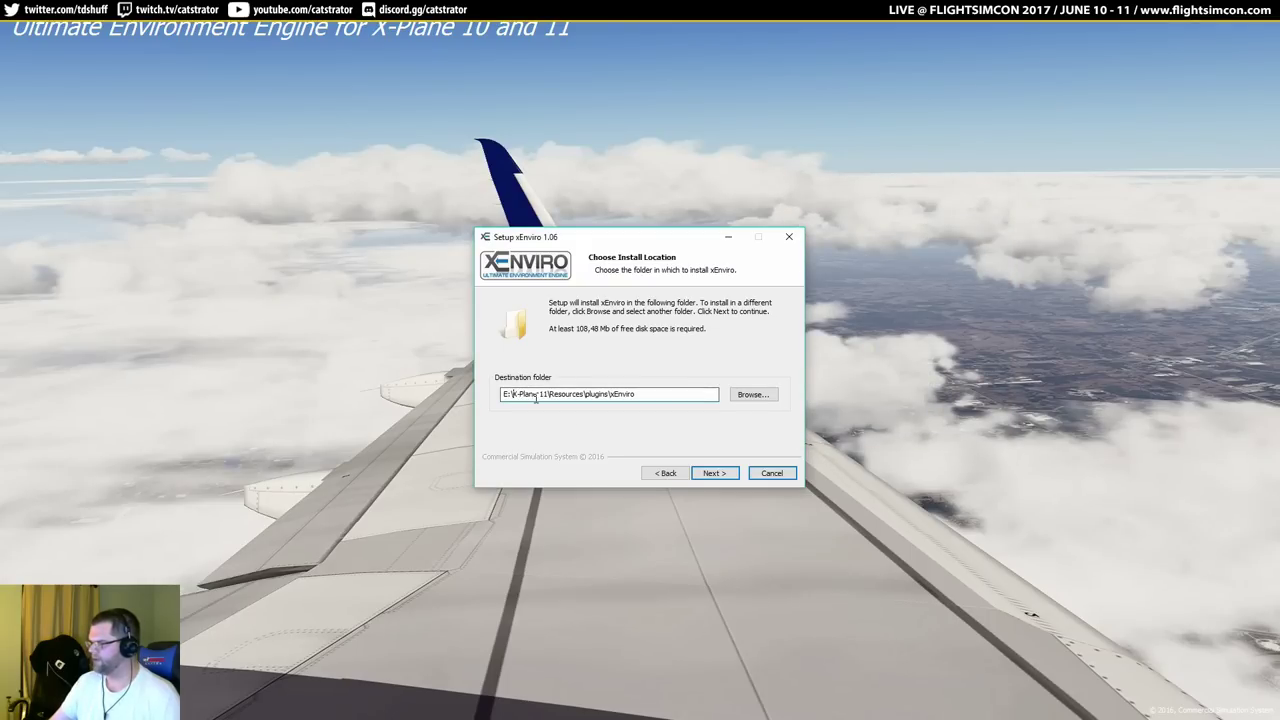
# Install xEnviro and finish the setup wizard without viewing the readme or visiting the product web site.
pyautogui.click(711, 476)
pyautogui.click(709, 480)
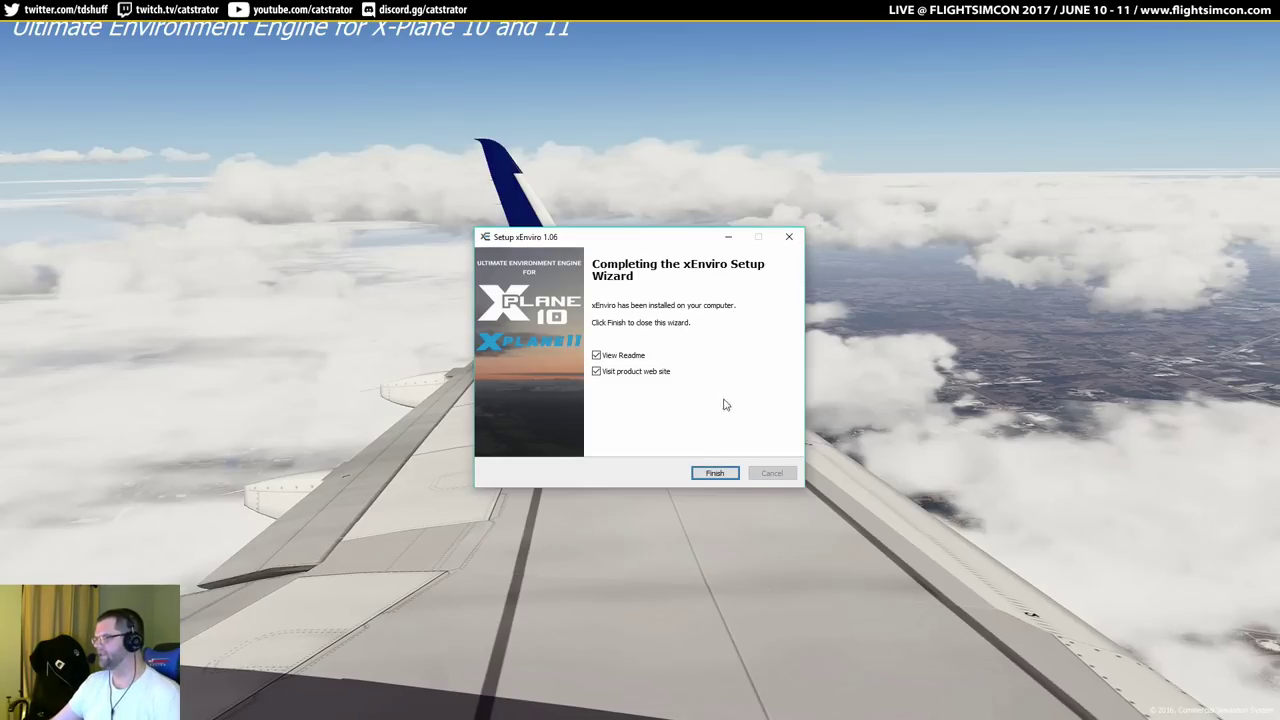
pyautogui.click(620, 356)
pyautogui.click(630, 372)
pyautogui.click(728, 470)
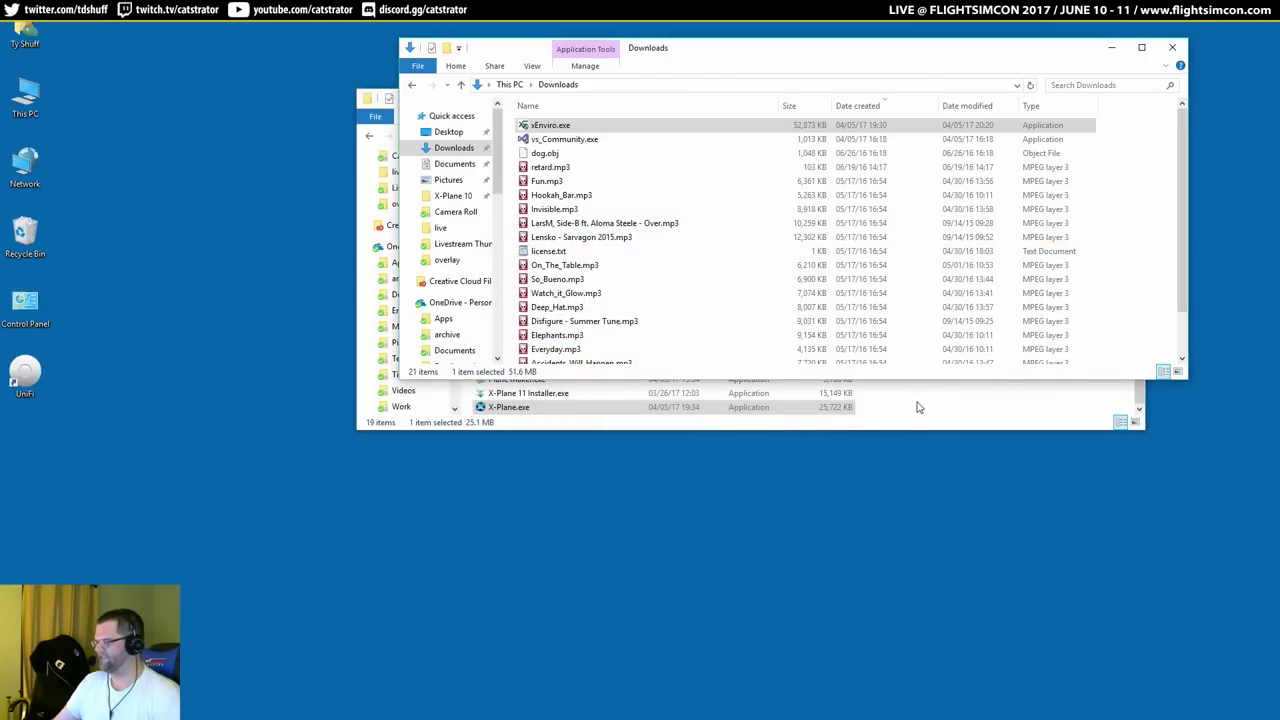
# Launch X-Plane.exe and resume the last flight.
pyautogui.doubleClick(582, 407)
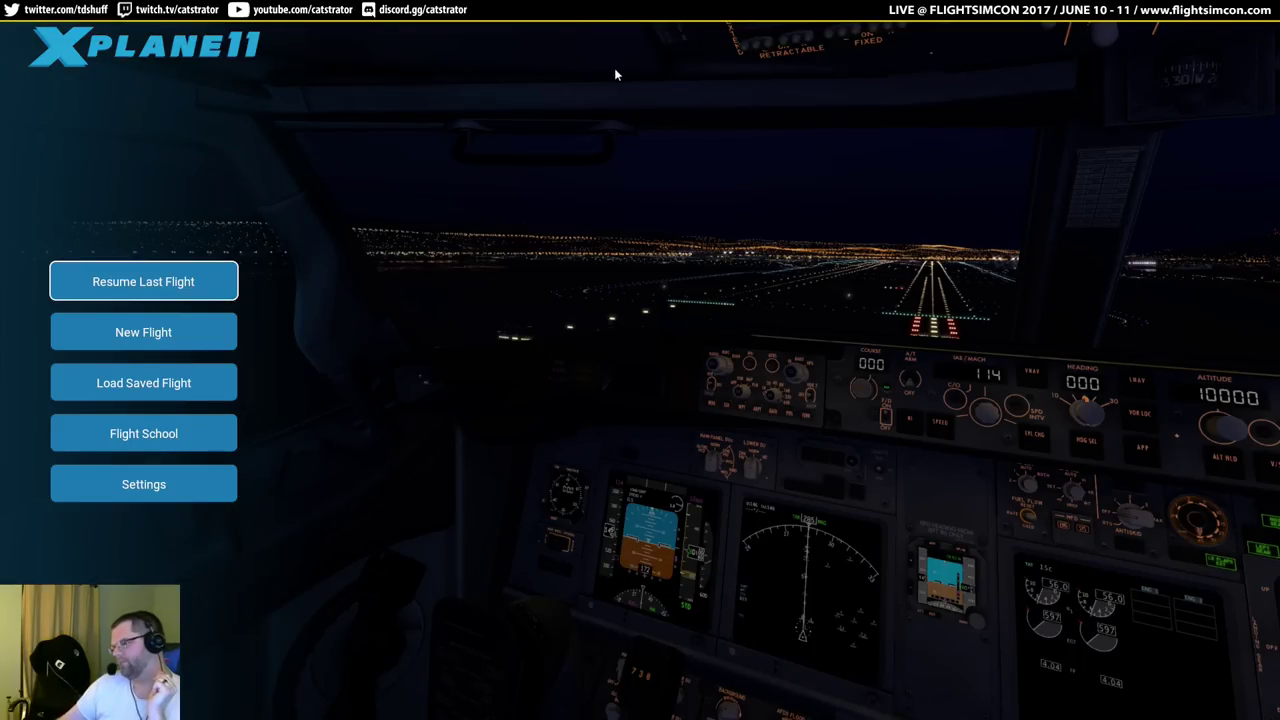
pyautogui.click(180, 291)
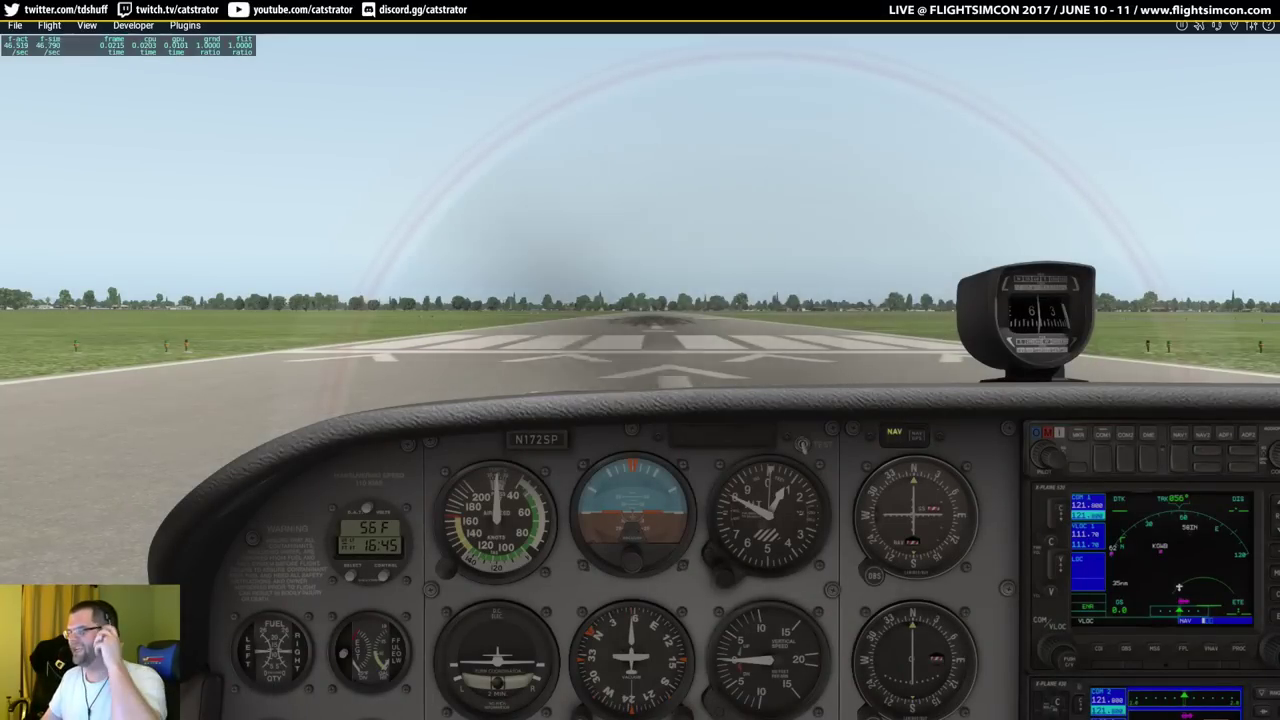
pyautogui.click(185, 25)
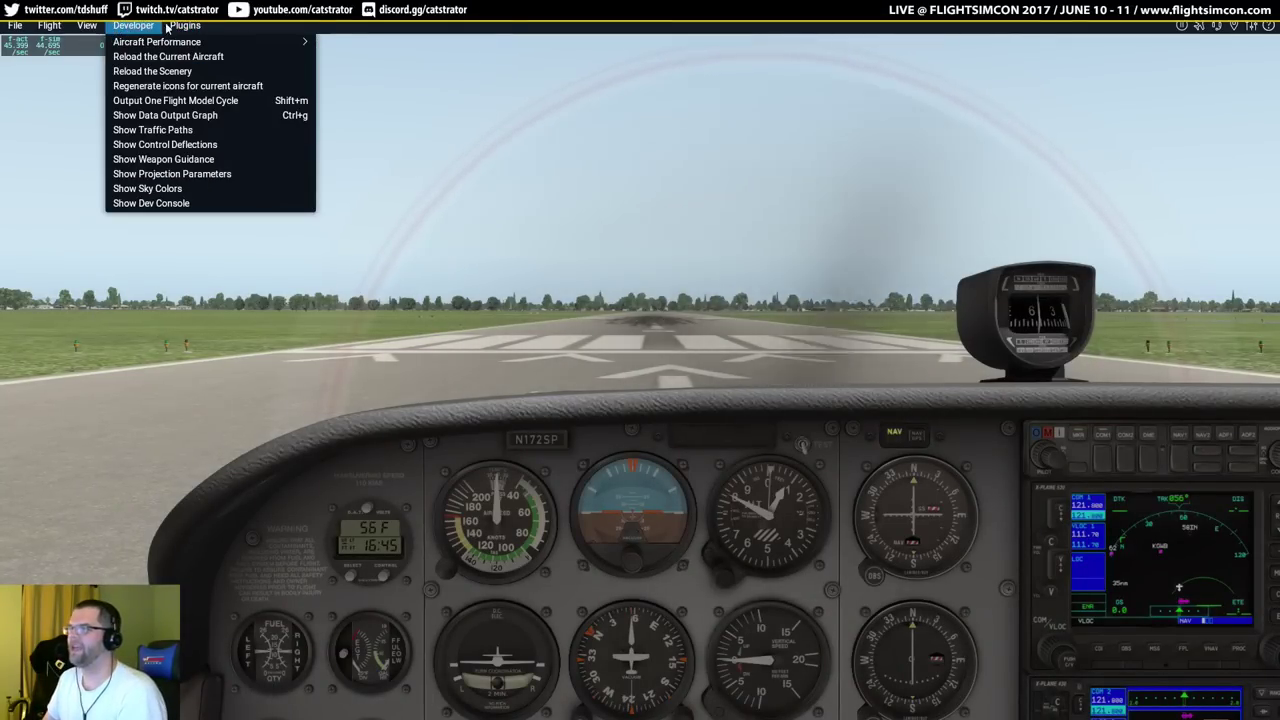
pyautogui.click(133, 25)
pyautogui.click(1251, 28)
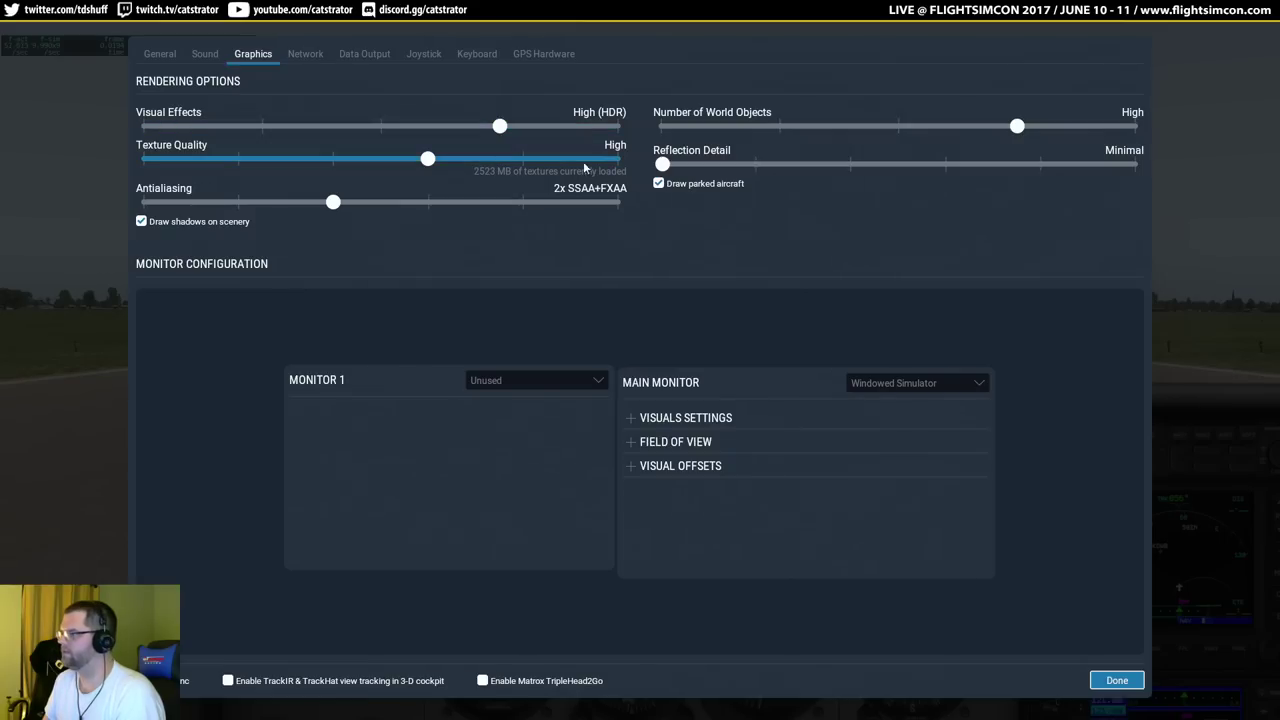
pyautogui.click(160, 53)
pyautogui.press('Escape')
# Set the flight's weather to Broken in the flight configuration and return to the flight with the change applied.
pyautogui.moveTo(1200, 27)
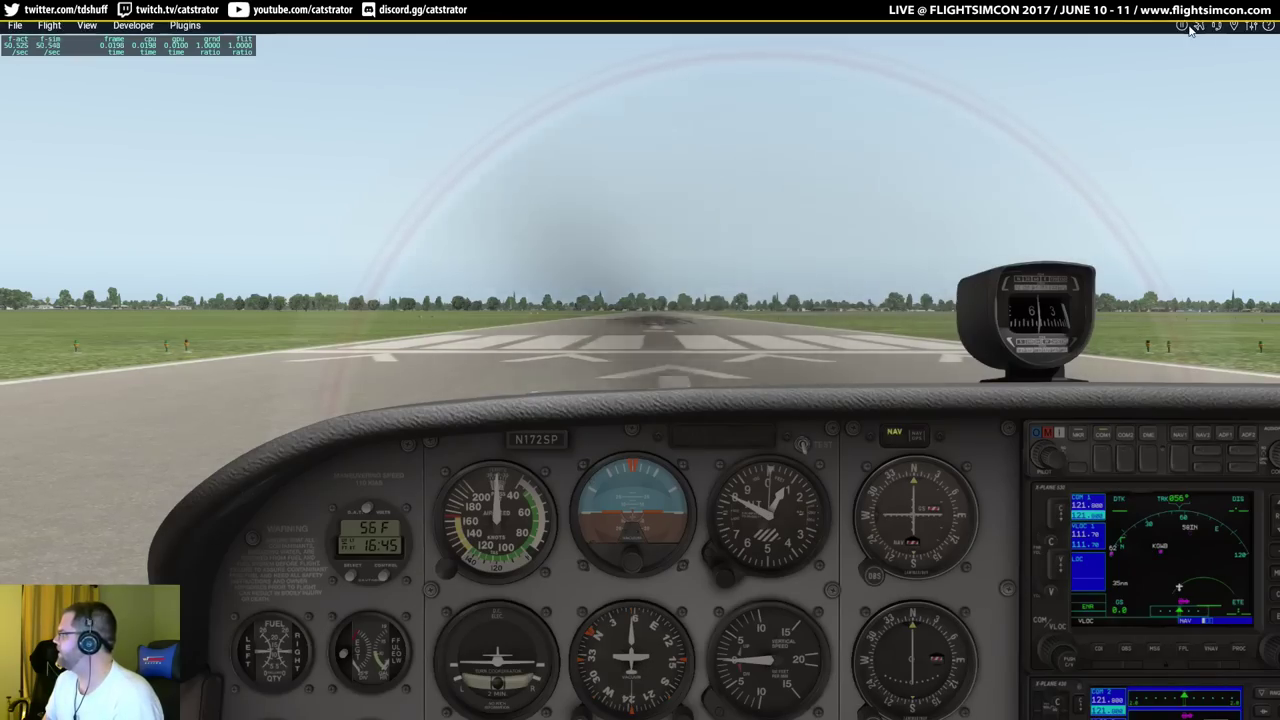
pyautogui.click(1200, 27)
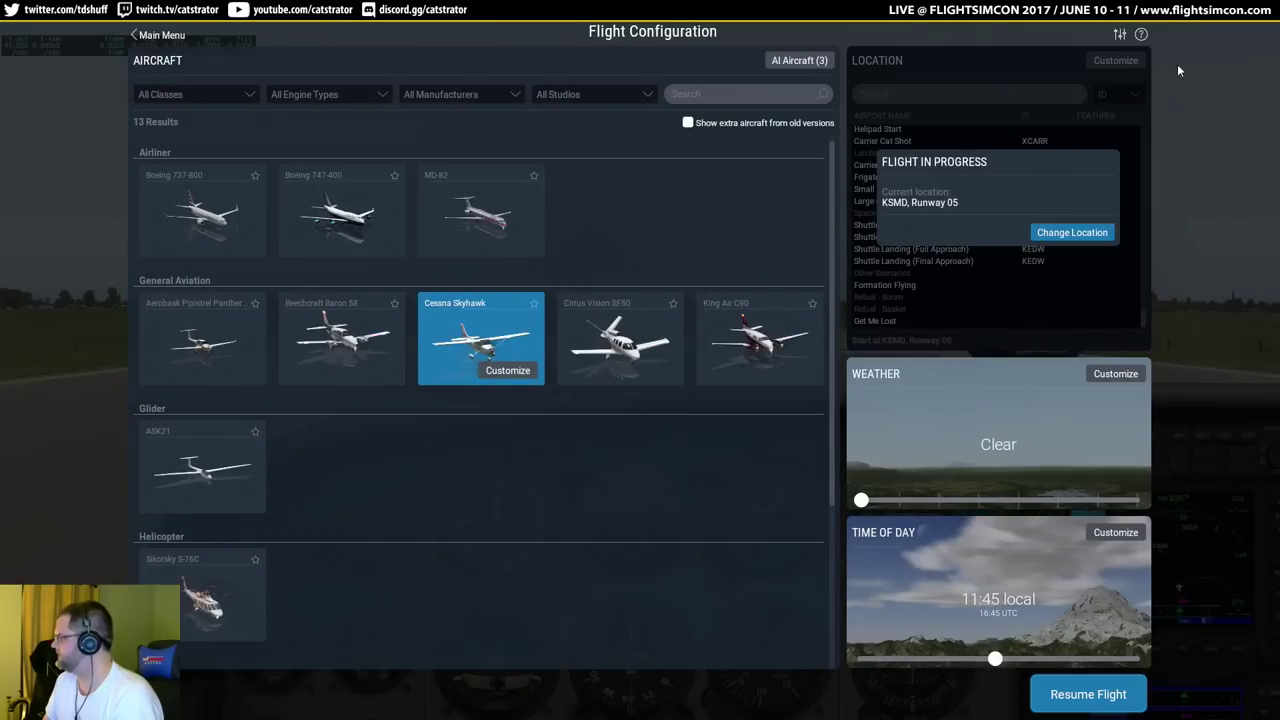
pyautogui.moveTo(861, 500); pyautogui.dragTo(968, 502)
pyautogui.click(1091, 694)
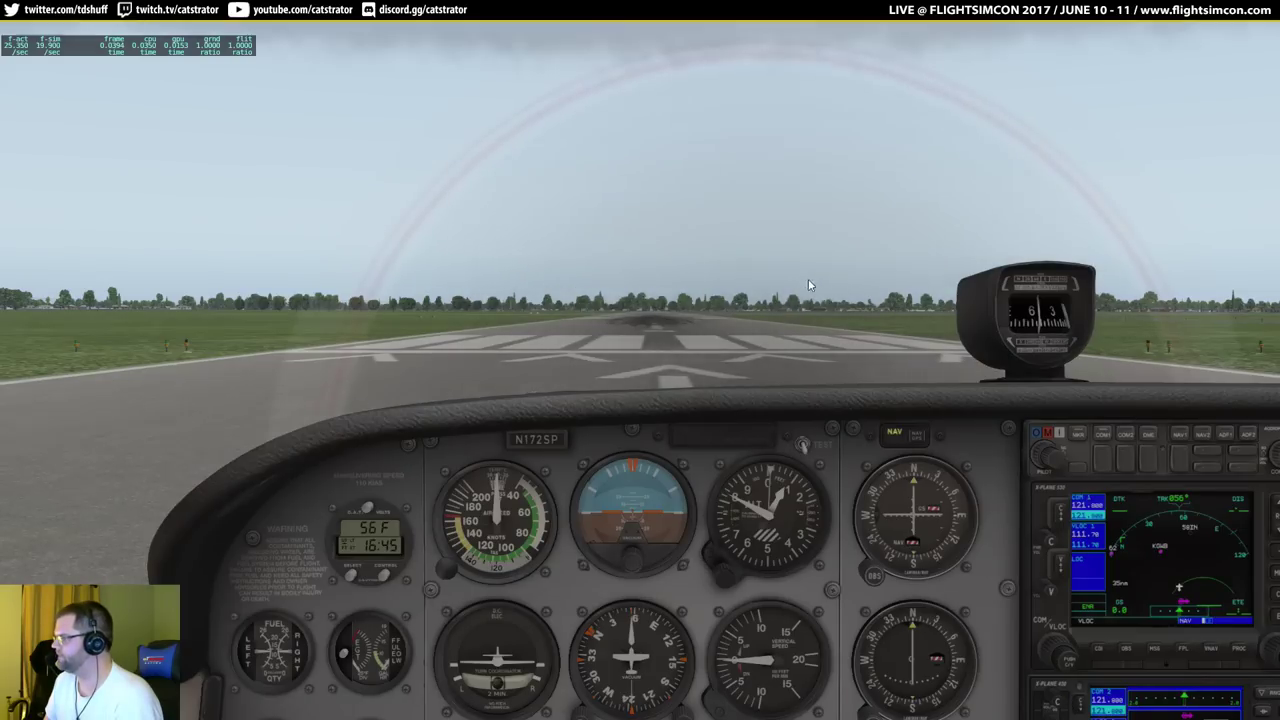
# Check the cloud cover from the 3-D cockpit and from an external view of the Cessna Skyhawk.
pyautogui.hotkey('shift', '9')
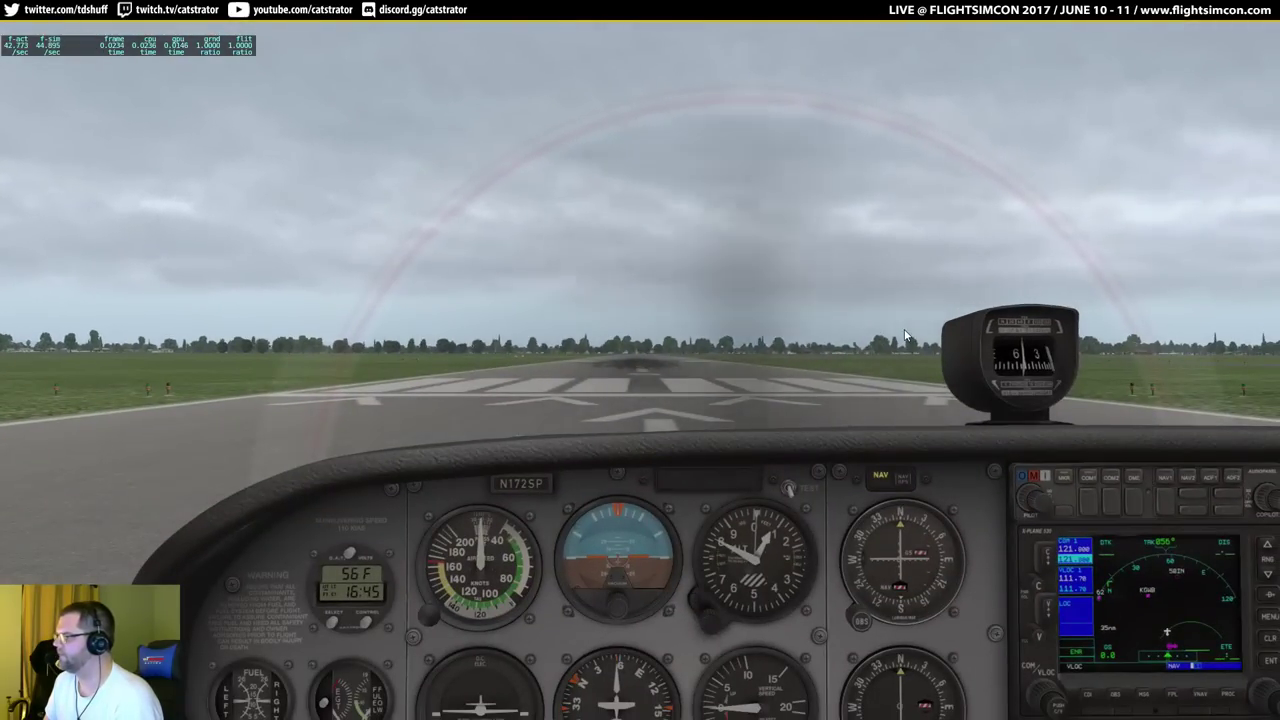
pyautogui.hotkey('shift', '8')
pyautogui.hotkey('shift', '8')
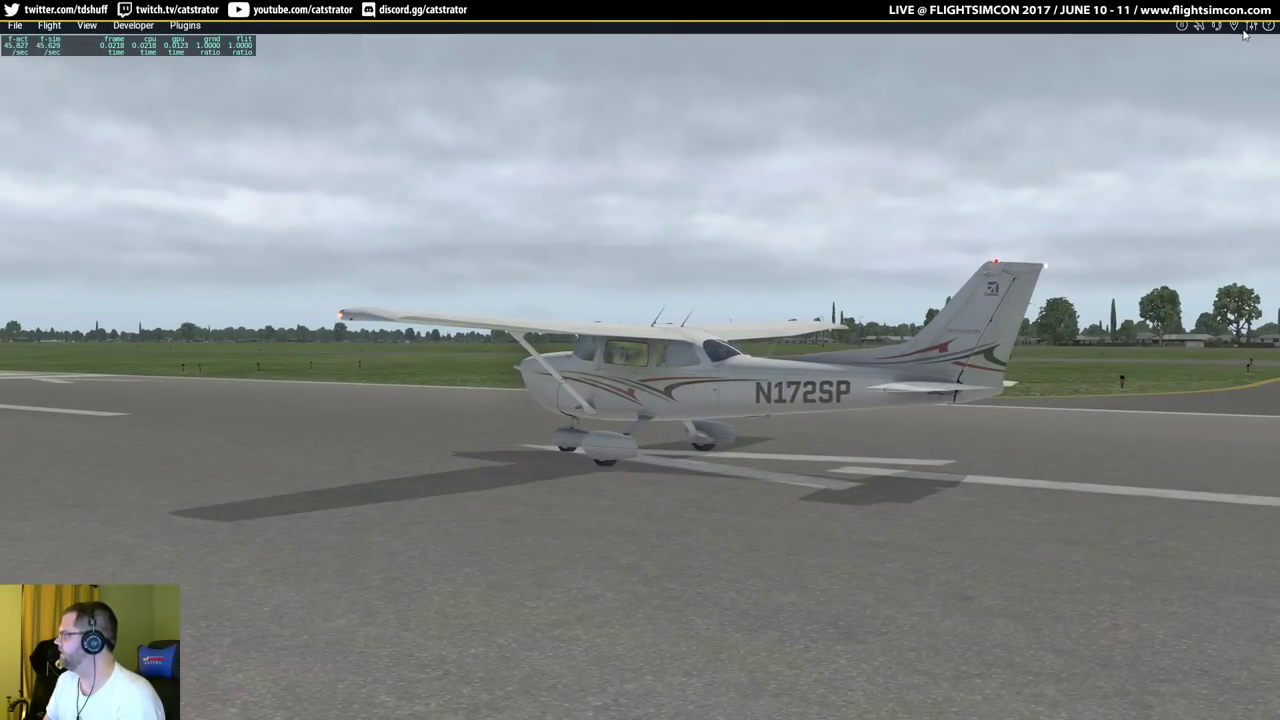
# Set the flight's weather to Clear, apply the change, and bring up the xEnviro plugin's commands.
pyautogui.click(1251, 26)
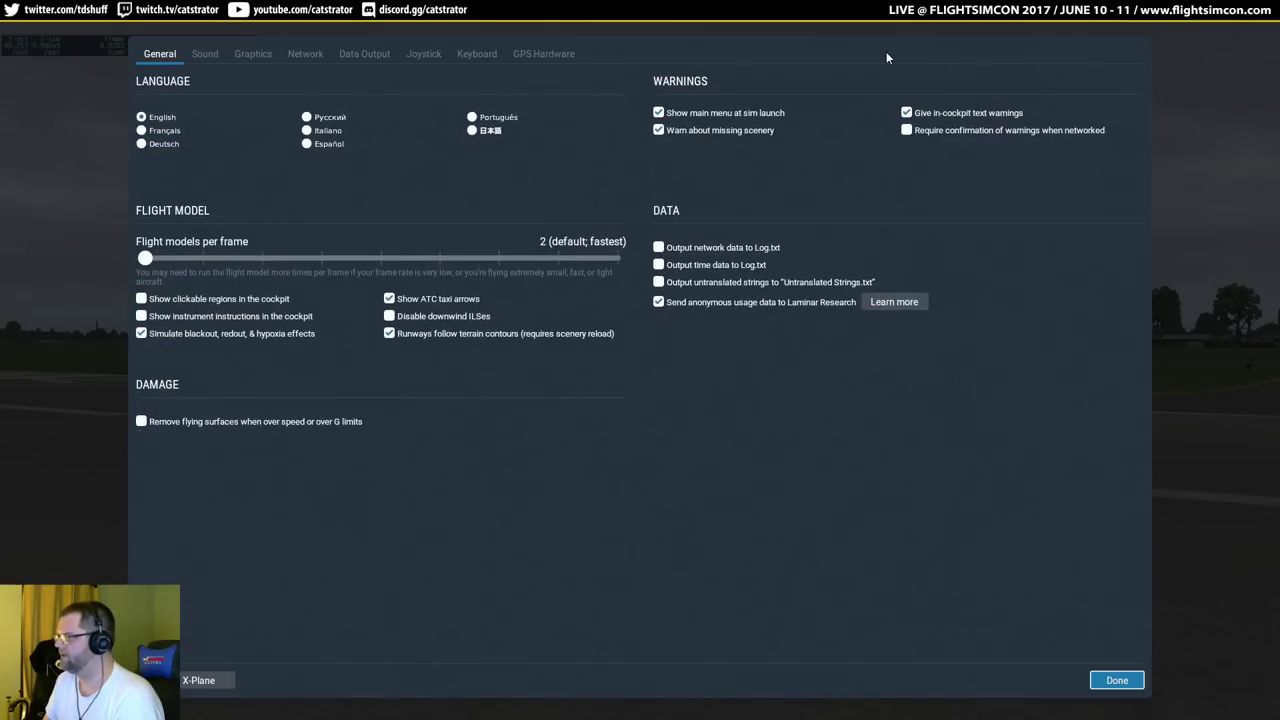
pyautogui.press('Escape')
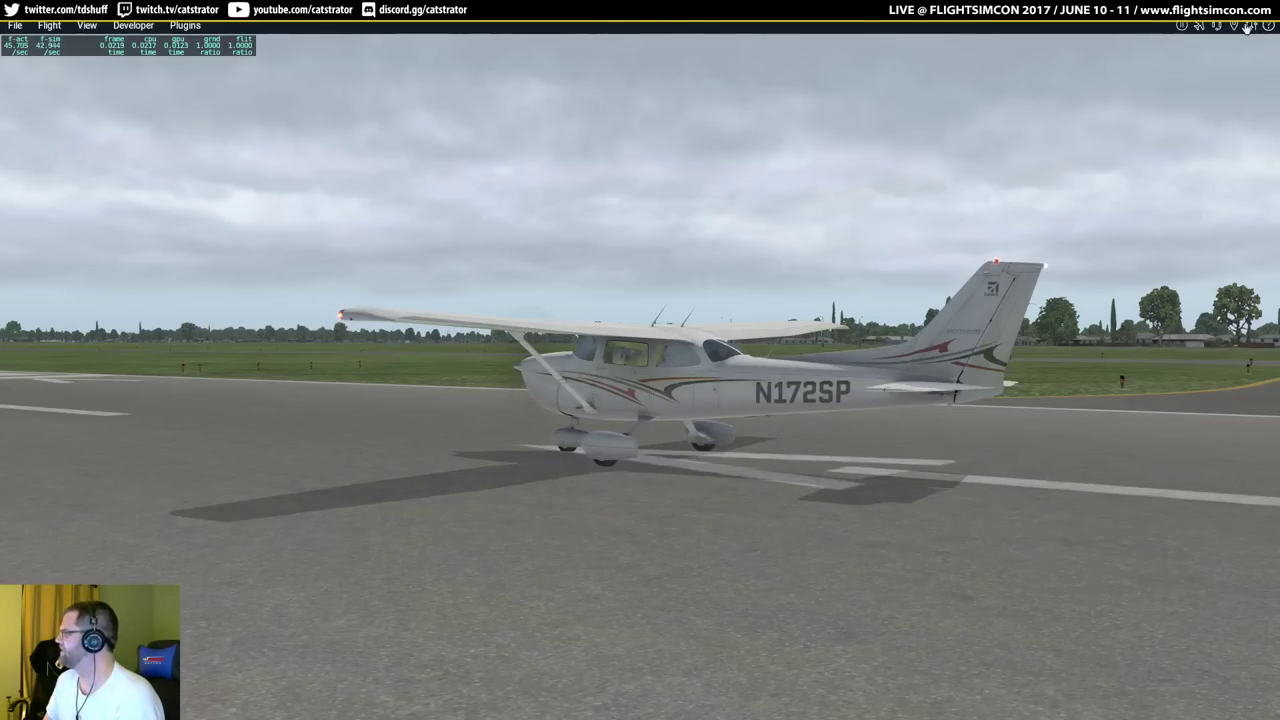
pyautogui.click(1199, 25)
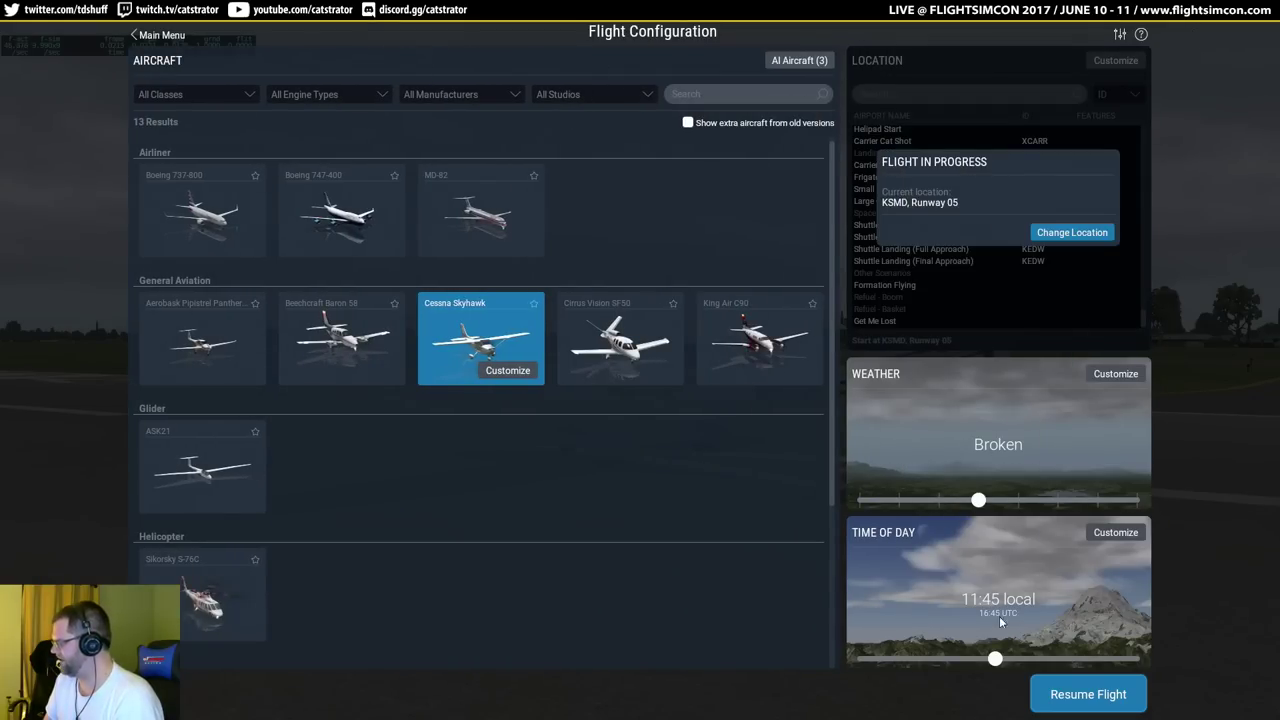
pyautogui.moveTo(978, 500); pyautogui.dragTo(858, 500)
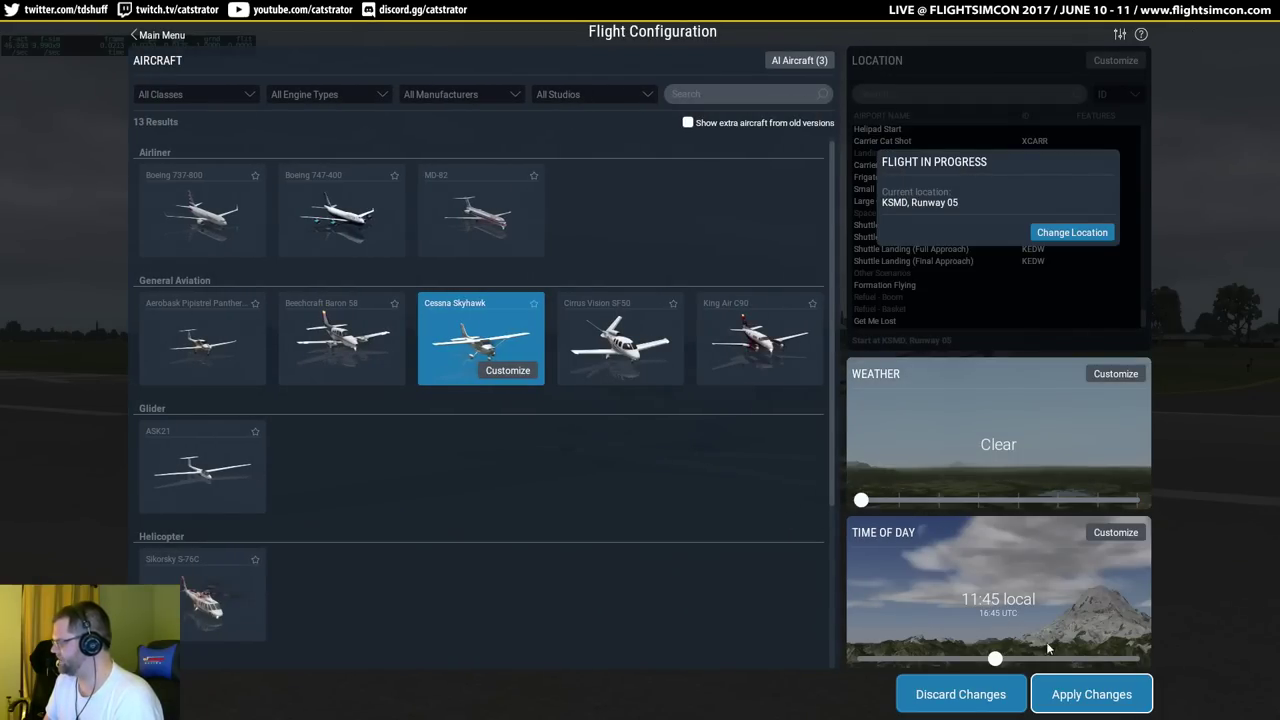
pyautogui.click(1094, 695)
pyautogui.click(185, 25)
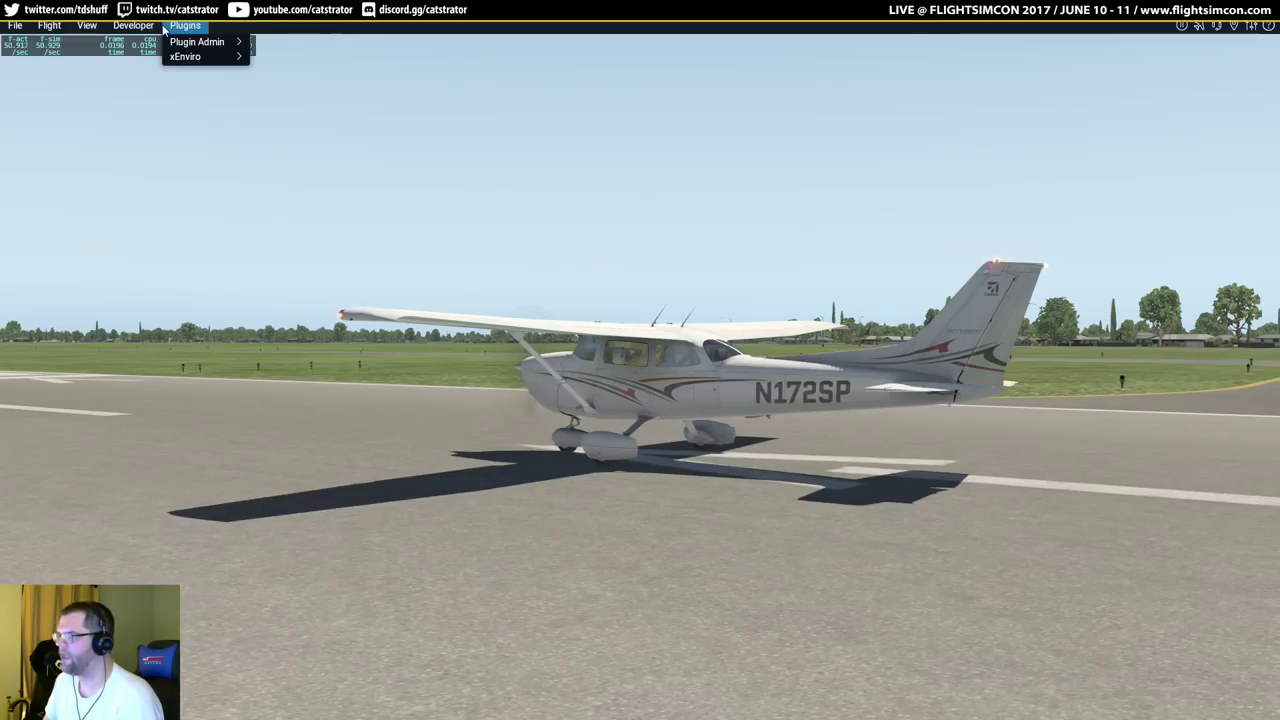
pyautogui.moveTo(186, 58)
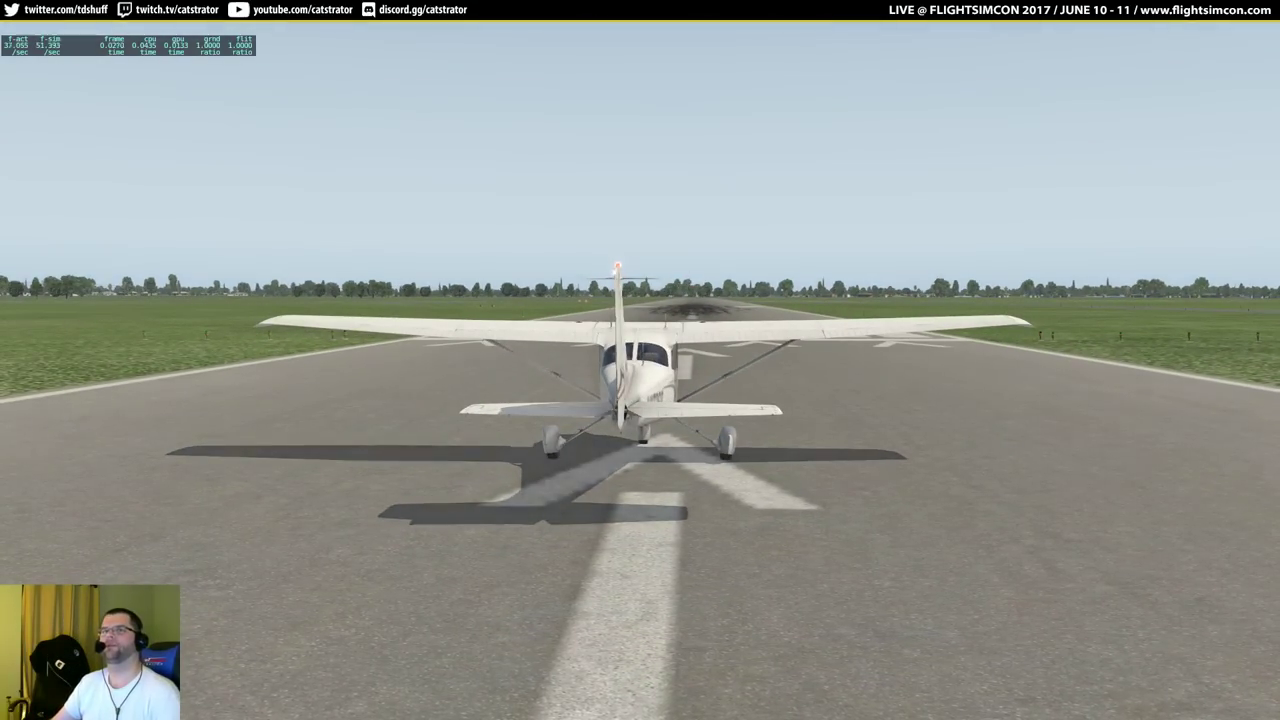
# Switch to the Chrome browser, load skyvector.com, and return to X-Plane 11.
pyautogui.hotkey('alt', 'Tab')
pyautogui.write('sky')
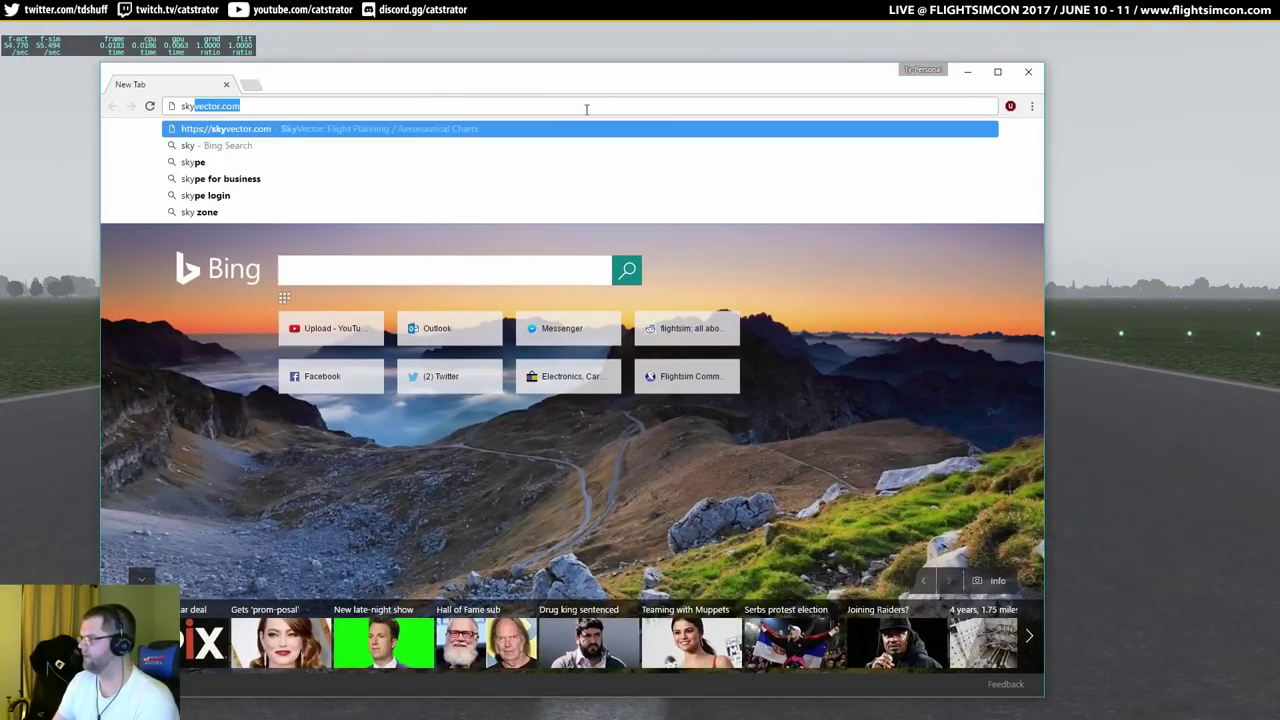
pyautogui.press('Return')
pyautogui.hotkey('alt', 'Tab')
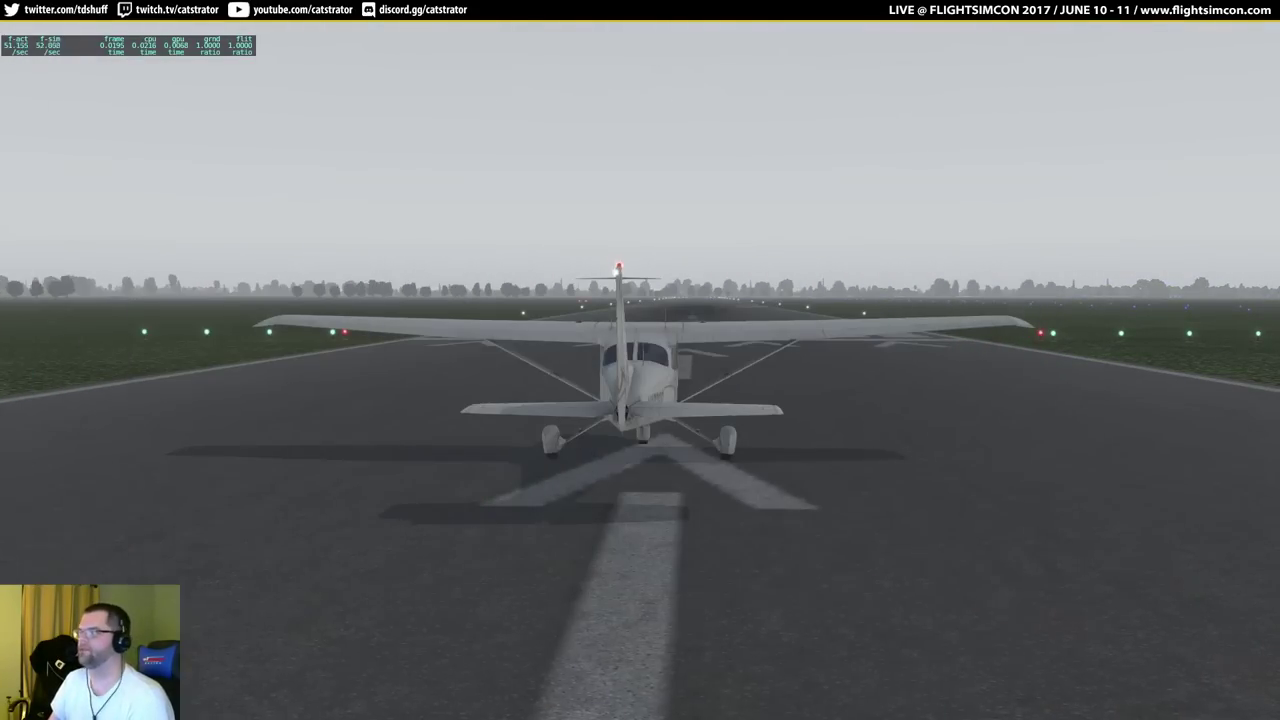
# Examine the xEnviro weather around the aircraft and over the airport from outside, and go back to the 3-D cockpit.
pyautogui.moveTo(310, 144); pyautogui.dragTo(349, 183)
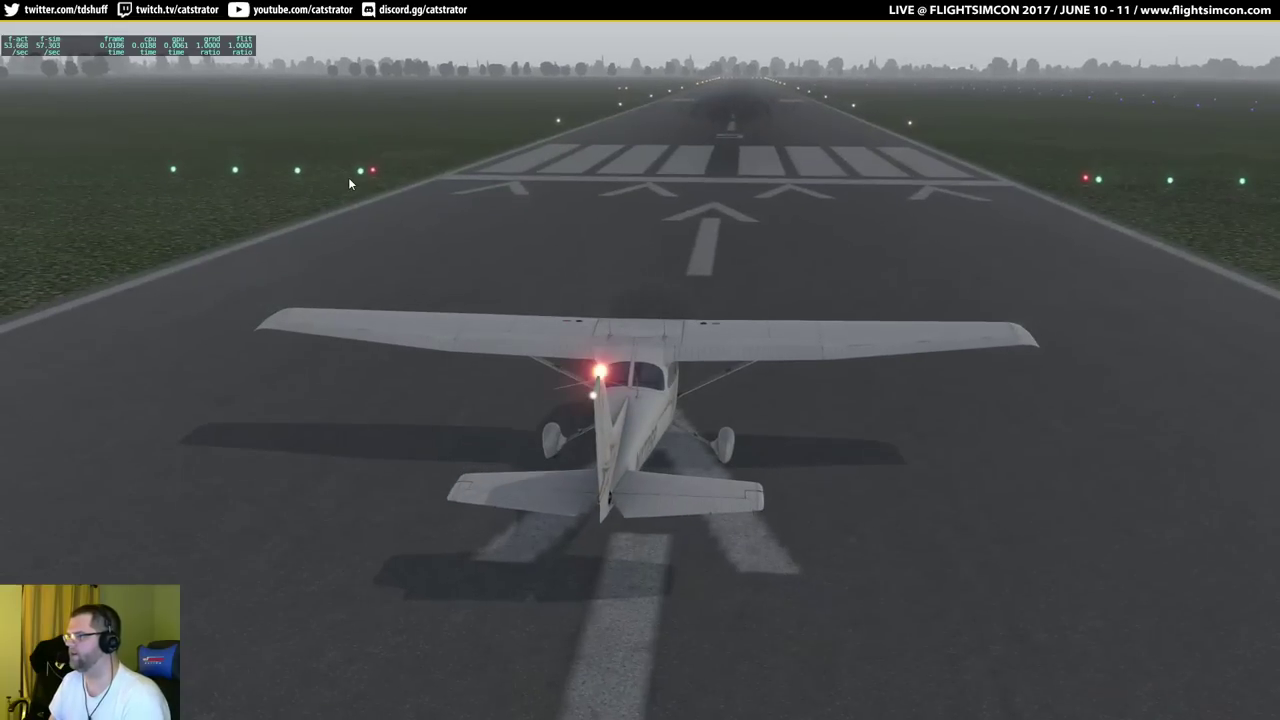
pyautogui.scroll(-10, 681, 225)
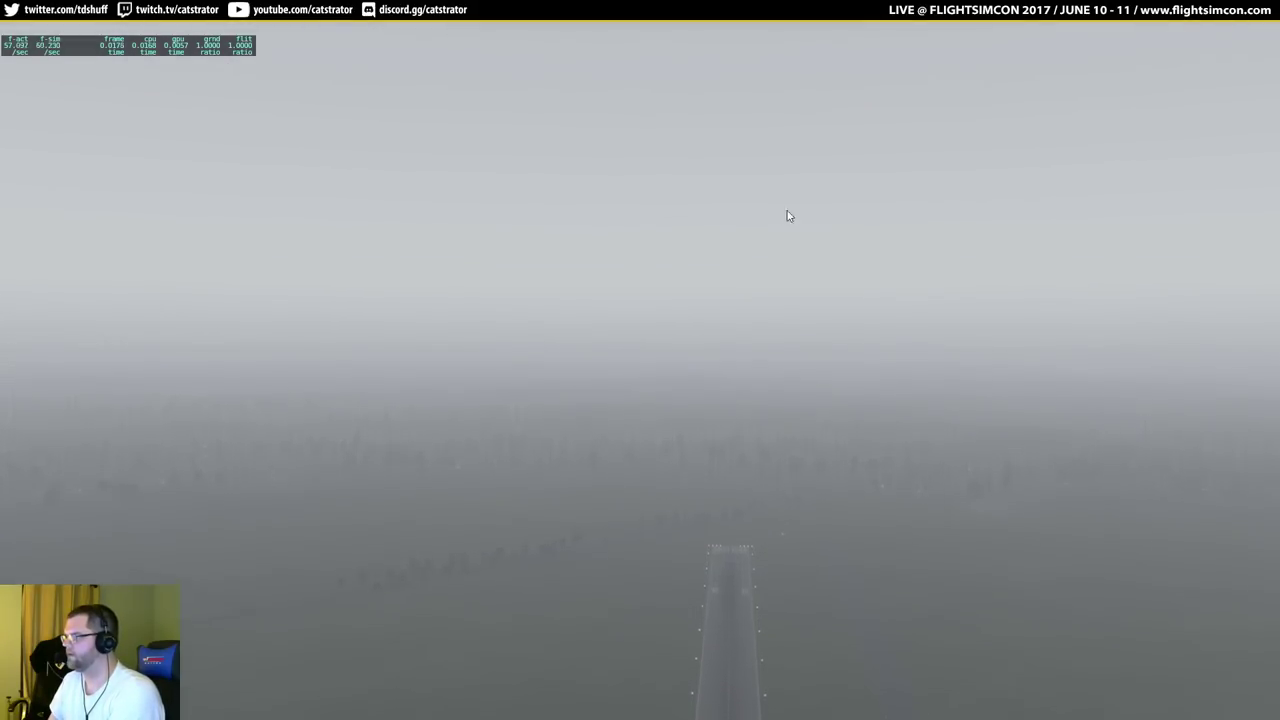
pyautogui.moveTo(751, 244); pyautogui.dragTo(382, 243)
pyautogui.moveTo(620, 290); pyautogui.dragTo(157, 234)
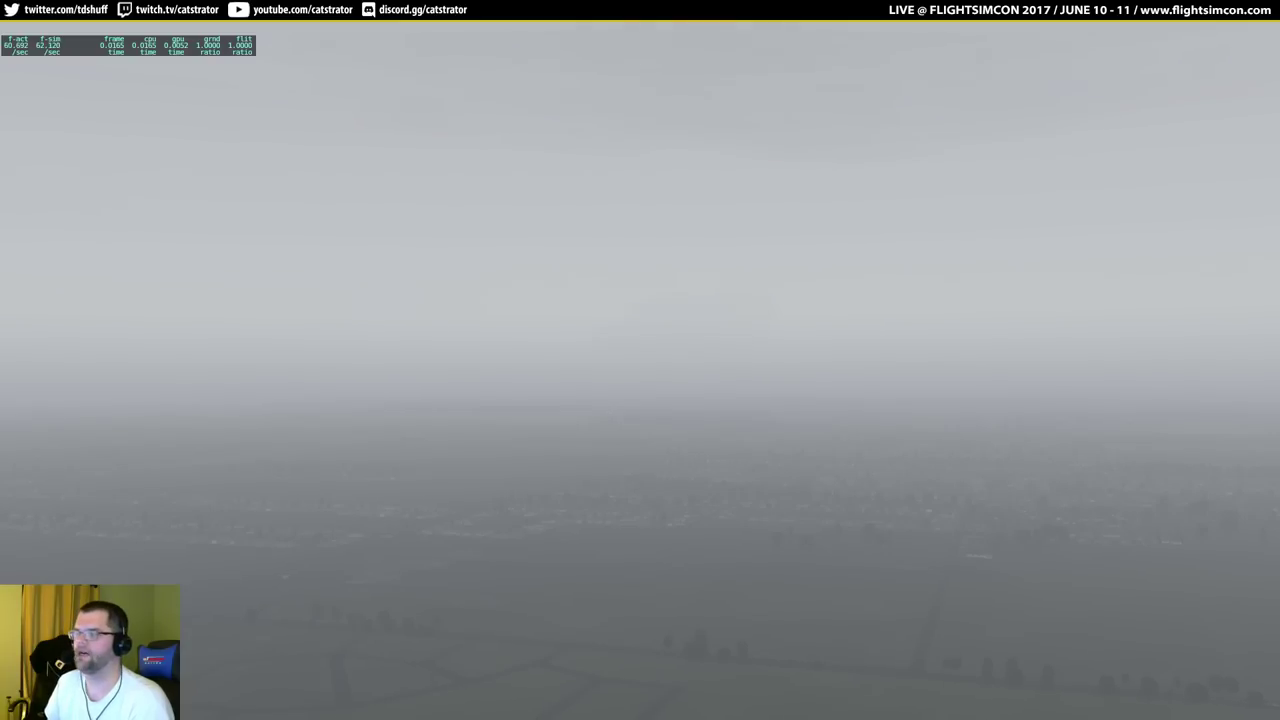
pyautogui.hotkey('shift', '9')
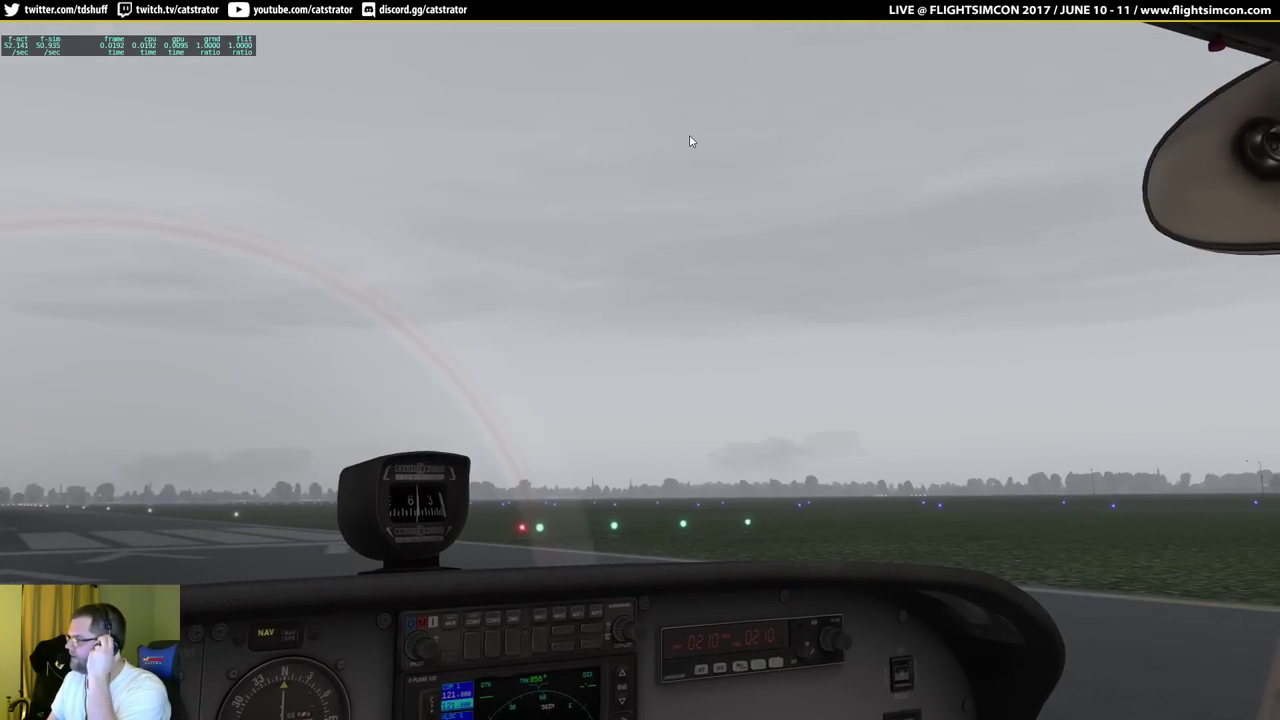
# In xEnviro's settings, apply the Light clouds preset and set the detailed range to 16 km.
pyautogui.click(195, 27)
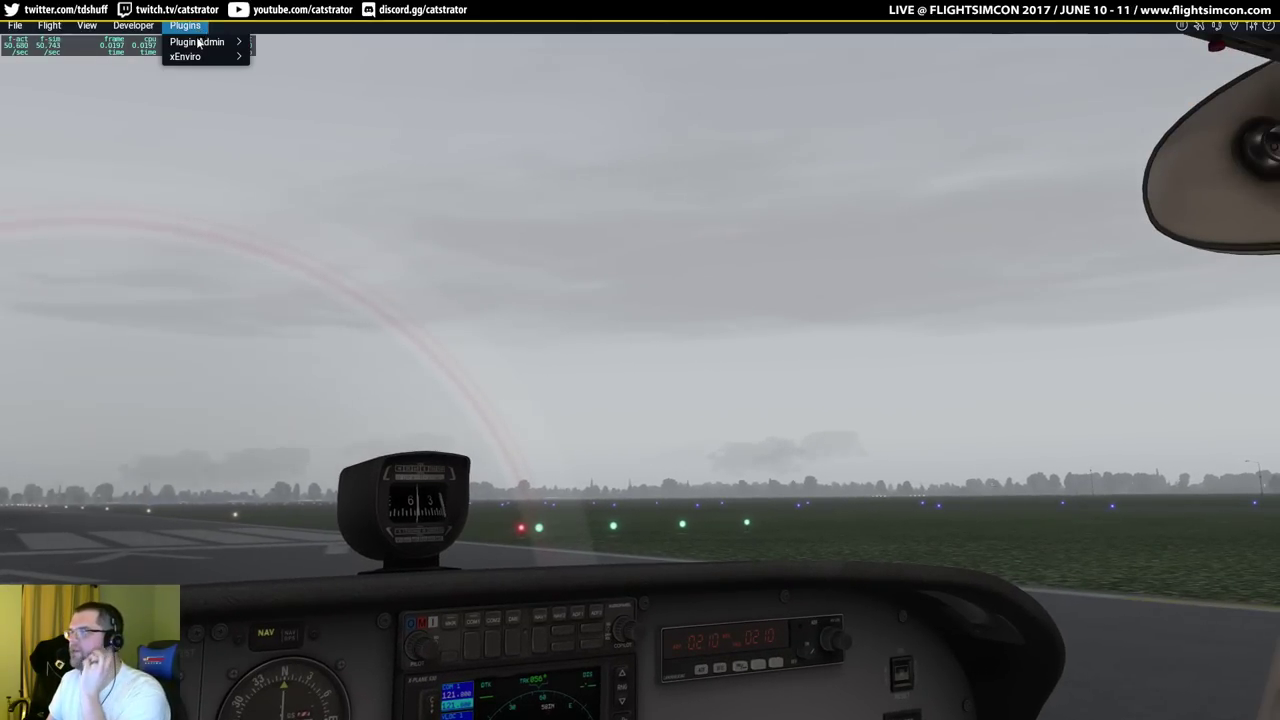
pyautogui.moveTo(200, 57)
pyautogui.click(296, 90)
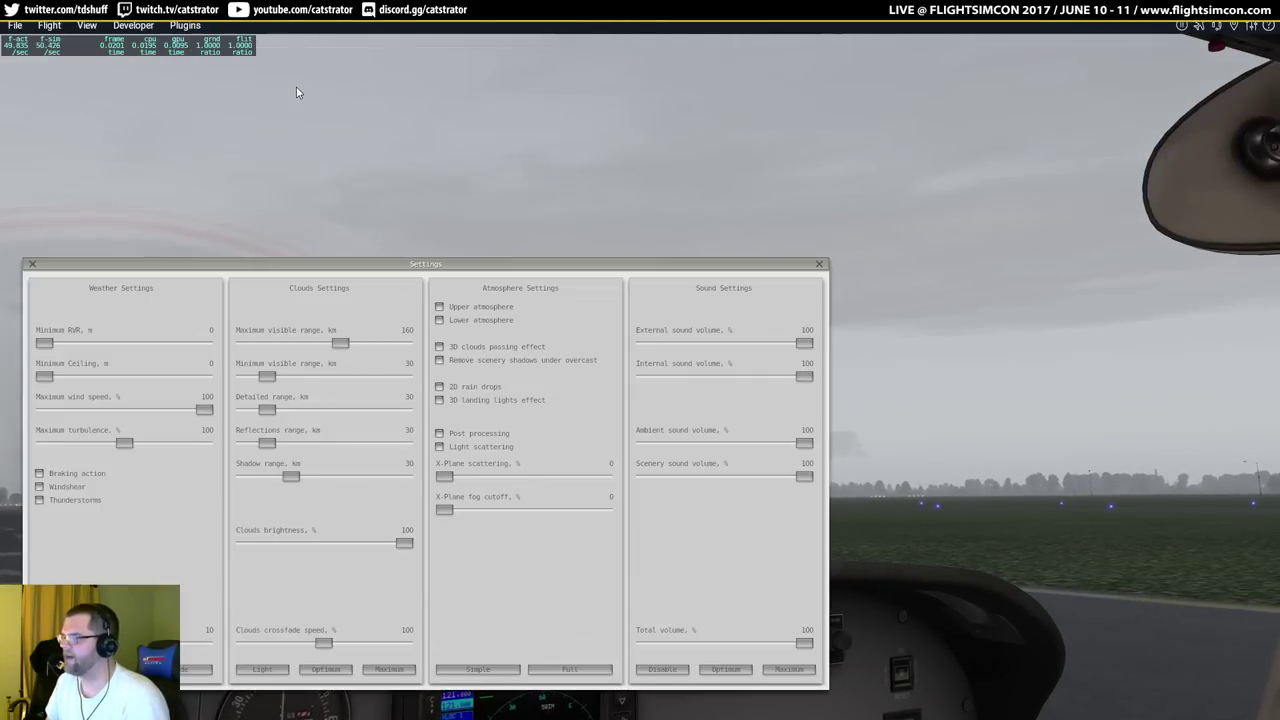
pyautogui.moveTo(360, 276); pyautogui.dragTo(443, 113)
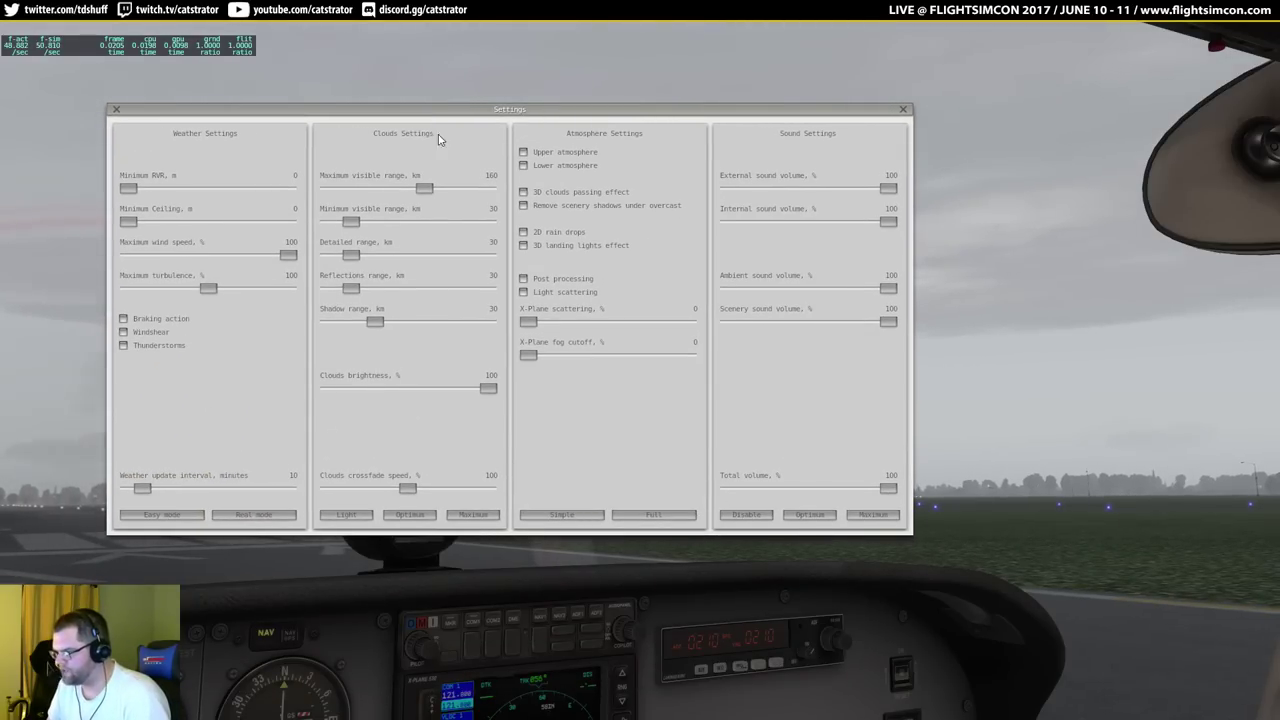
pyautogui.click(350, 516)
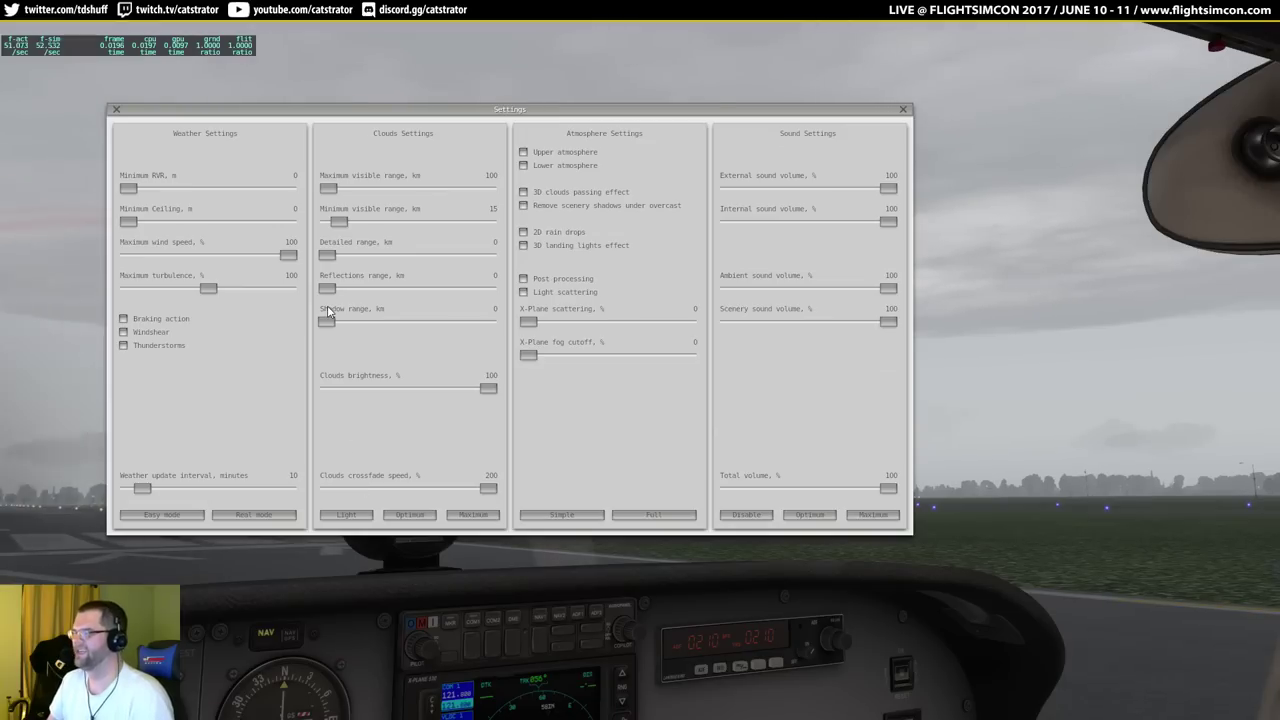
pyautogui.moveTo(330, 256); pyautogui.dragTo(341, 258)
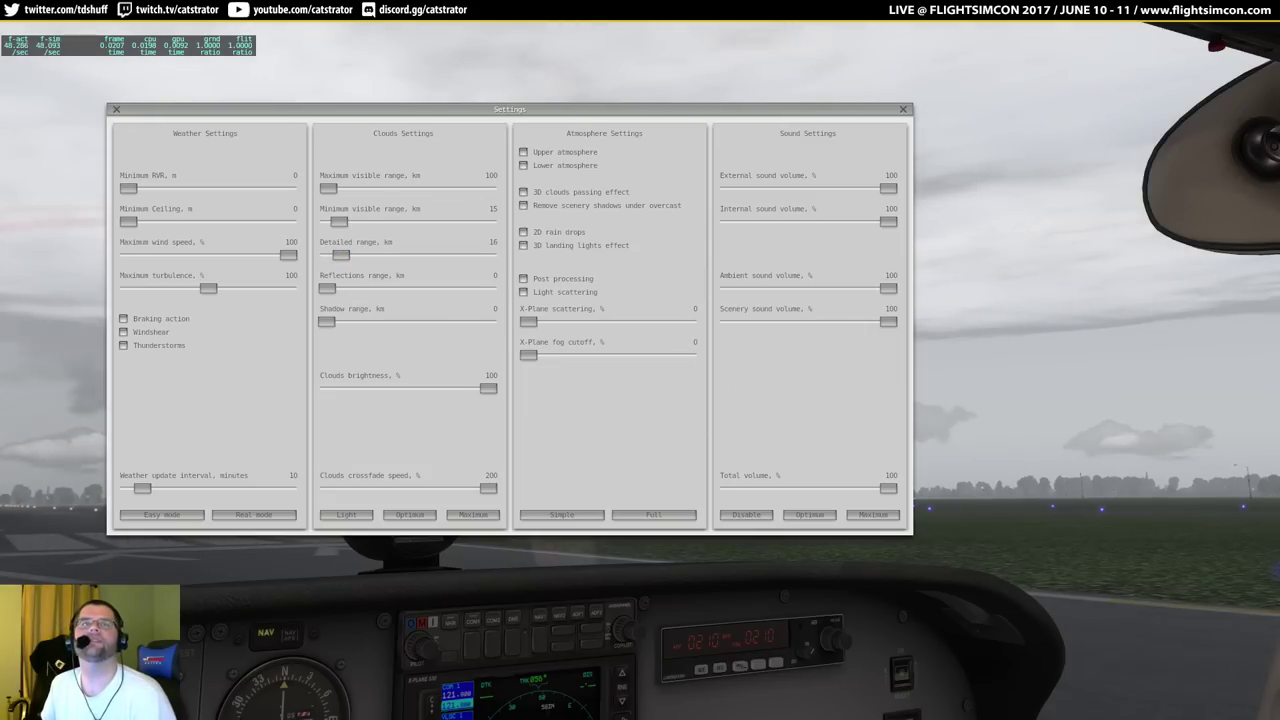
# Switch to the Chrome browser, load imgur.com in a new tab, and show the account's uploaded images.
pyautogui.hotkey('alt', 'Tab')
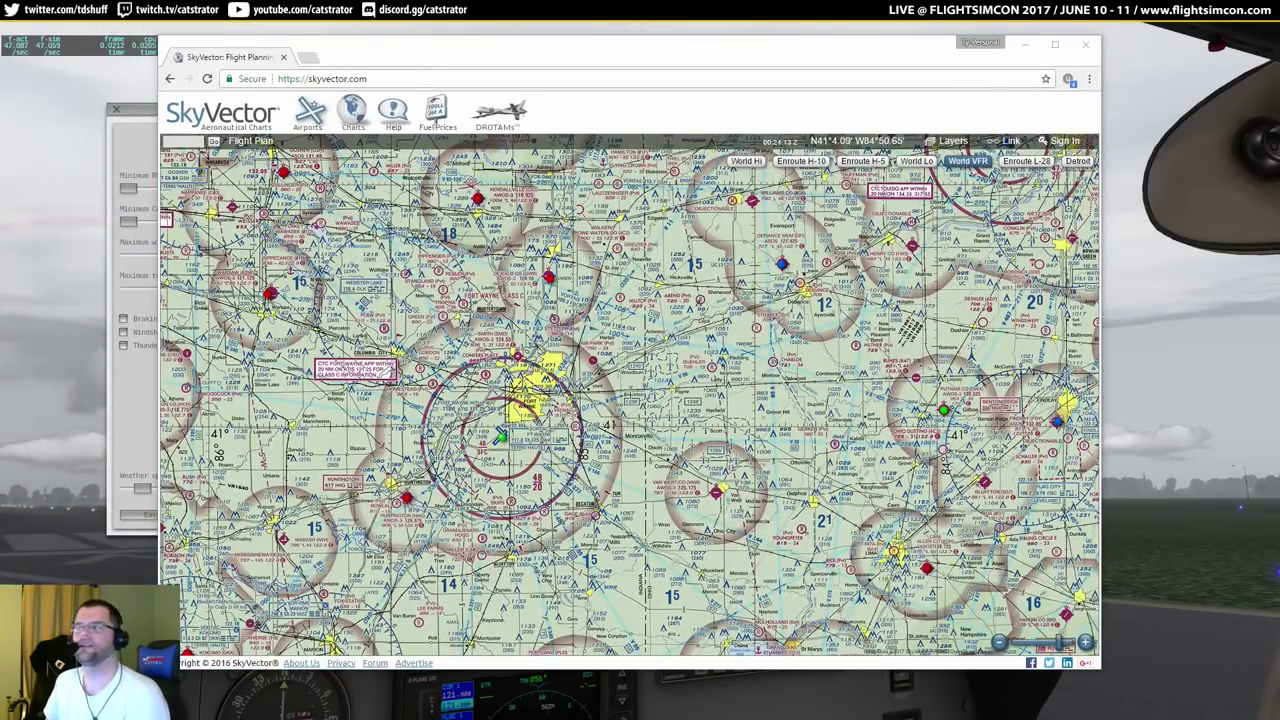
pyautogui.click(308, 62)
pyautogui.write('imgur.com')
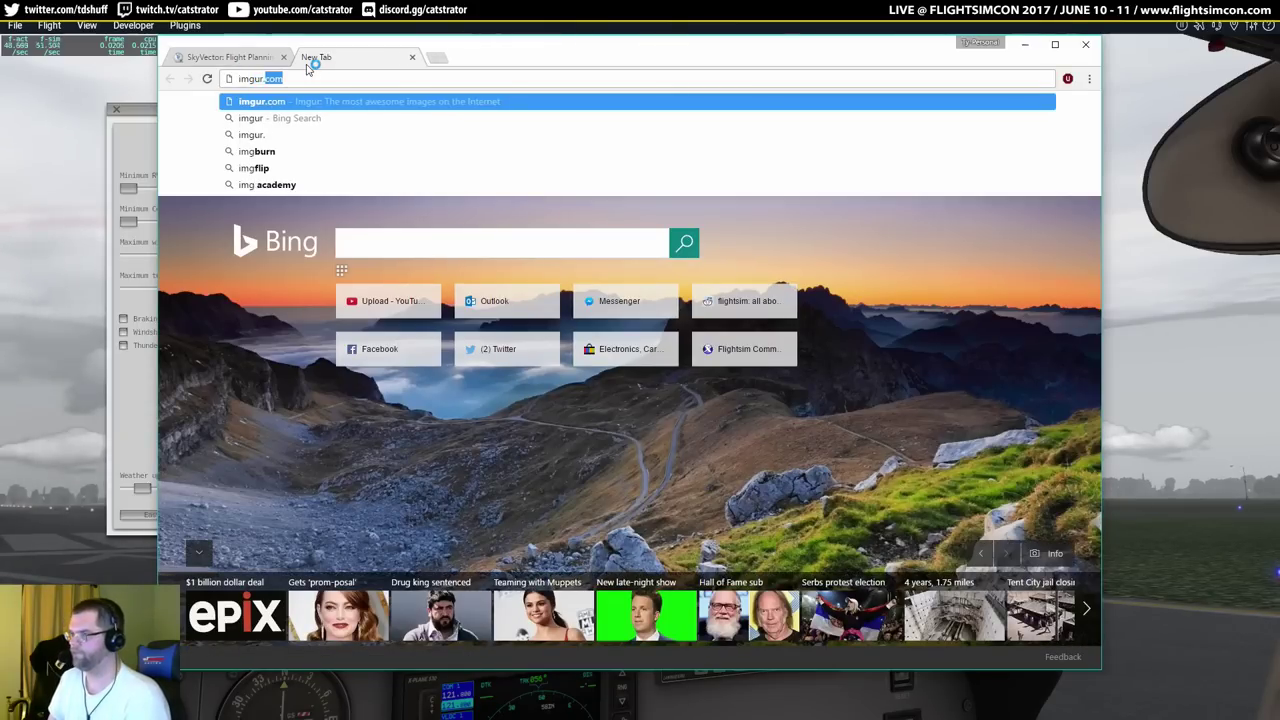
pyautogui.press('Return')
pyautogui.moveTo(943, 108)
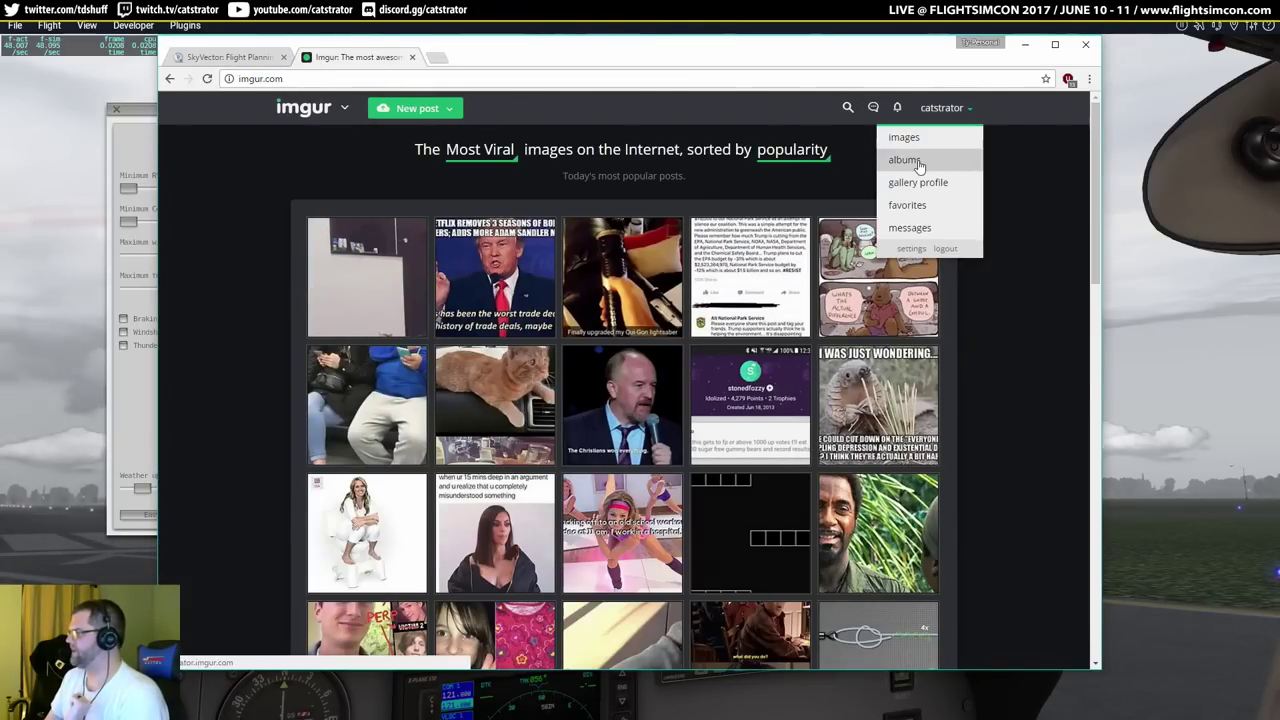
pyautogui.click(908, 133)
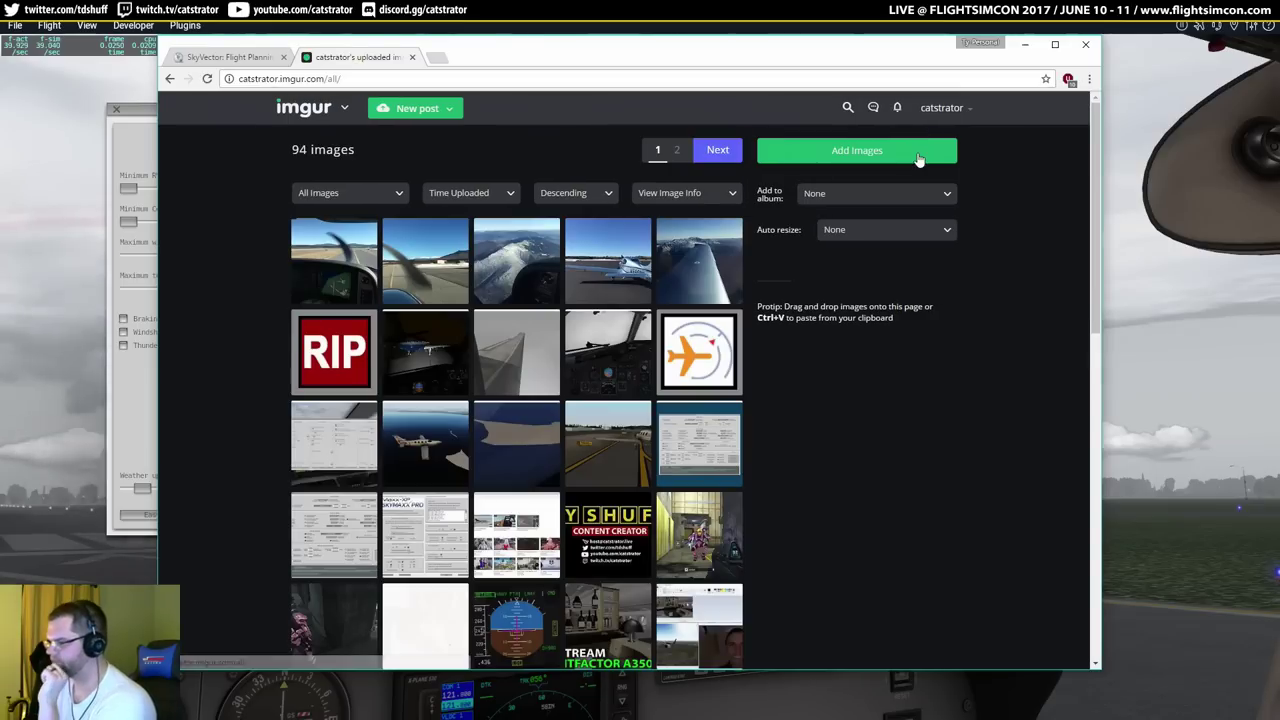
pyautogui.click(350, 462)
pyautogui.click(822, 256)
pyautogui.click(812, 298)
pyautogui.write('http://i.imgur.com/DU7gD6y.png')
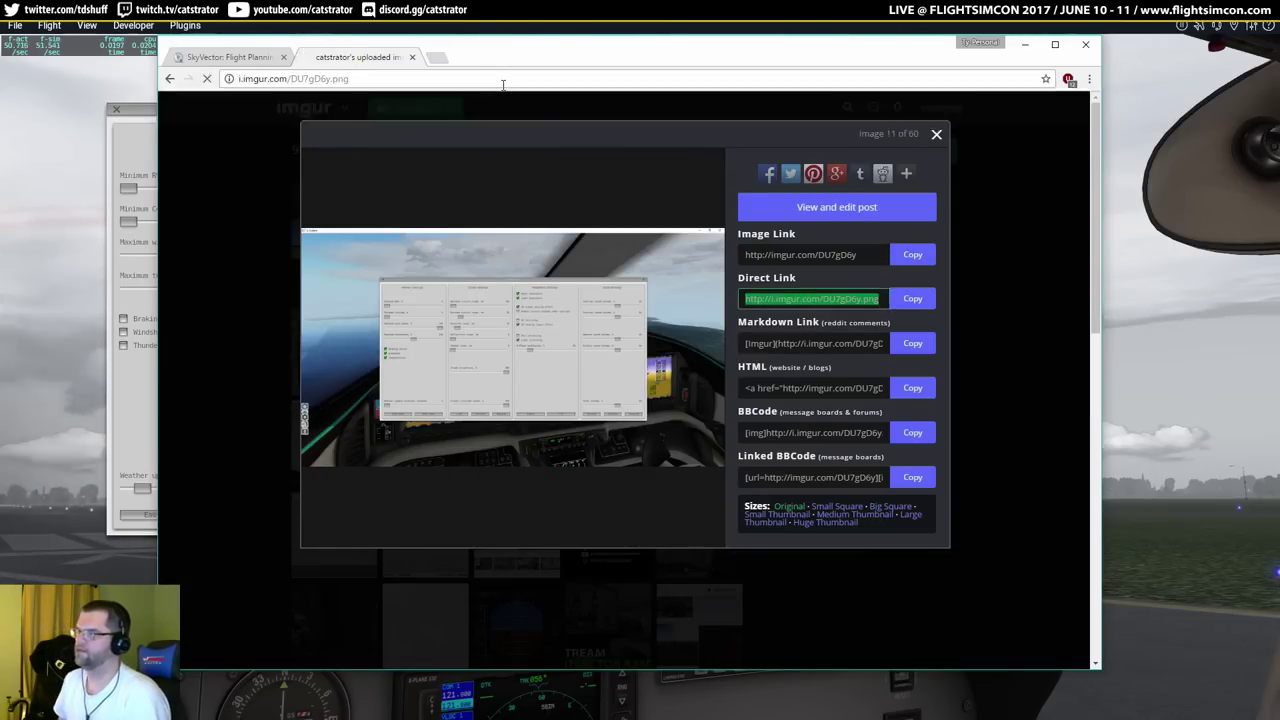
pyautogui.press('Return')
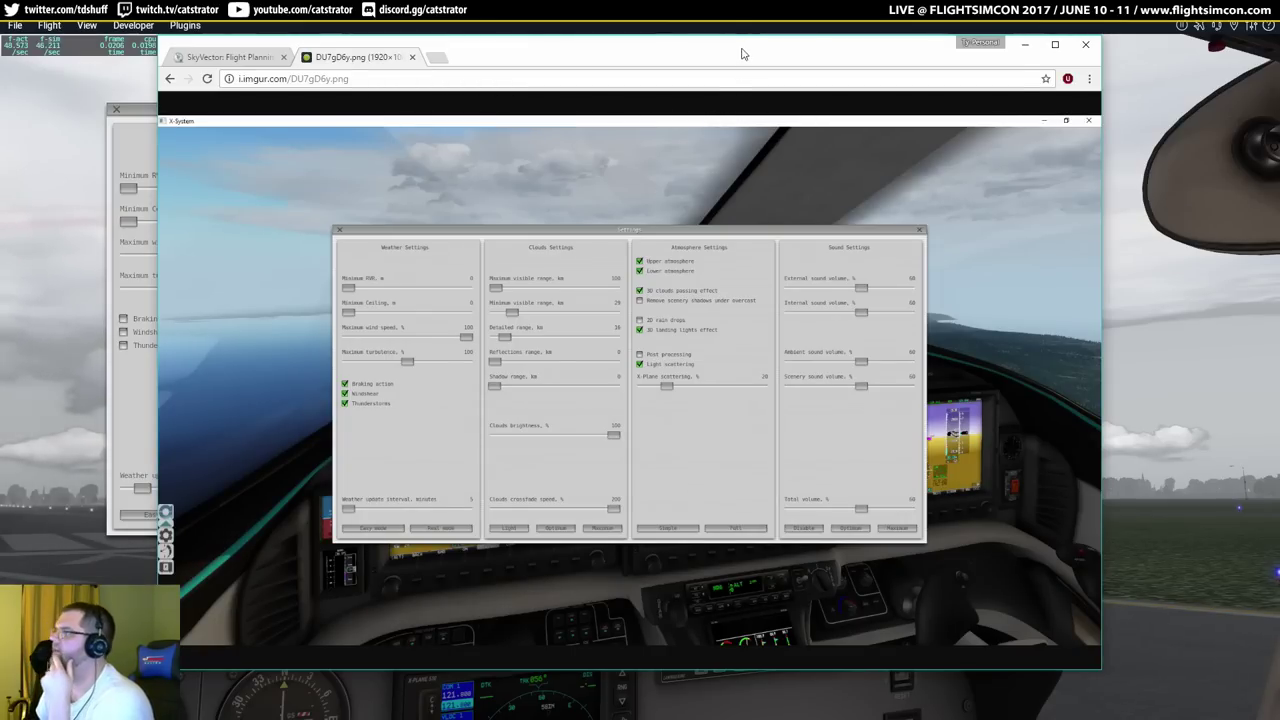
# Switch to X-Plane, enable braking action, windshear and thunderstorms, and set the weather update interval to 5 minutes.
pyautogui.hotkey('alt', 'Tab')
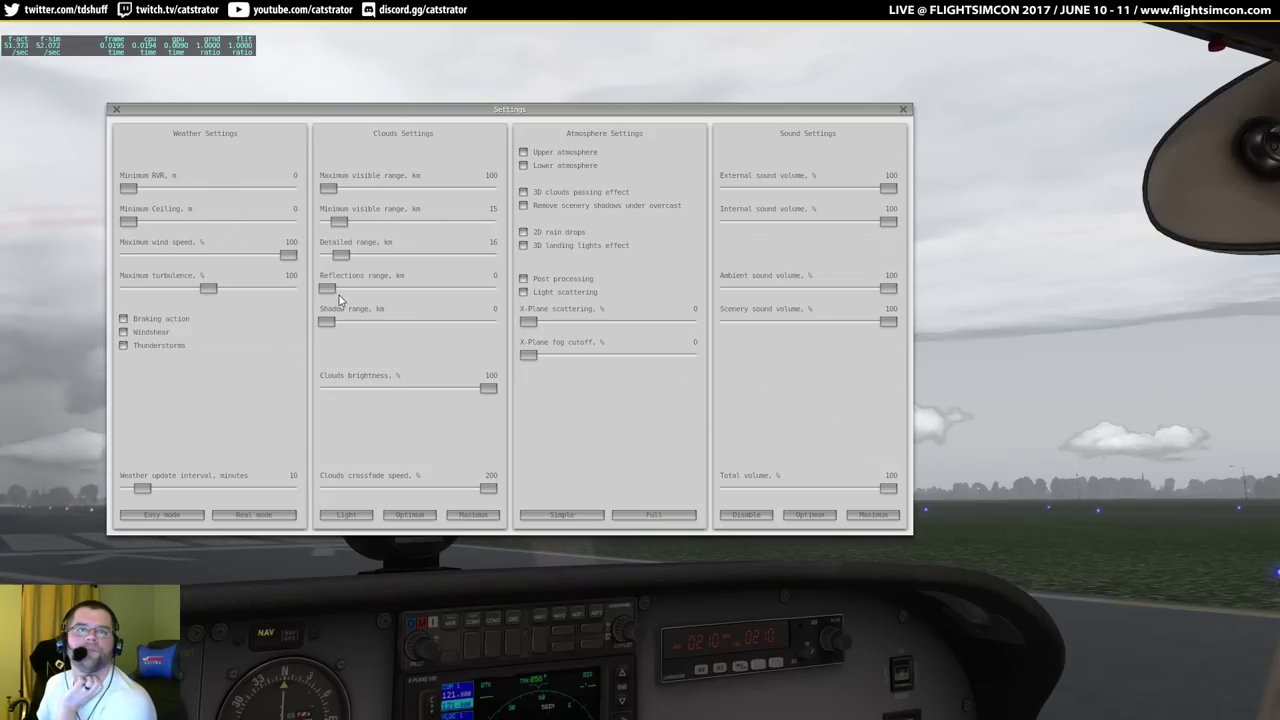
pyautogui.click(124, 345)
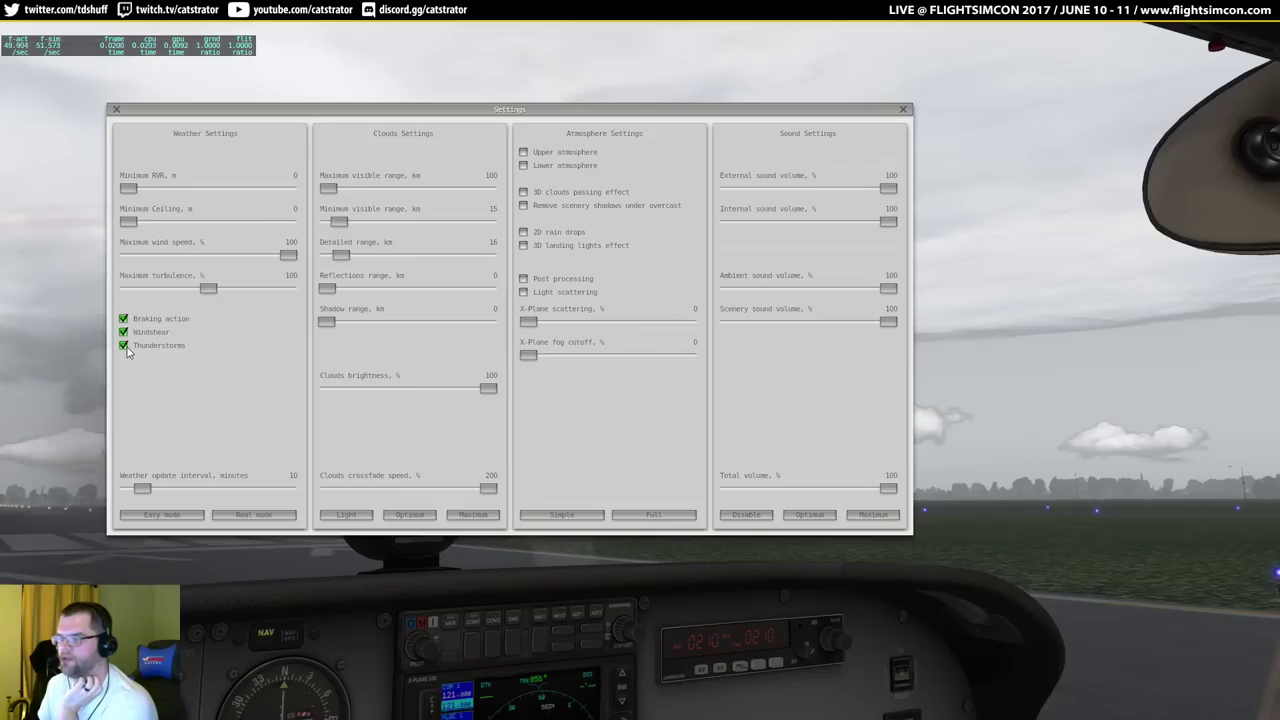
pyautogui.moveTo(127, 491); pyautogui.dragTo(80, 491)
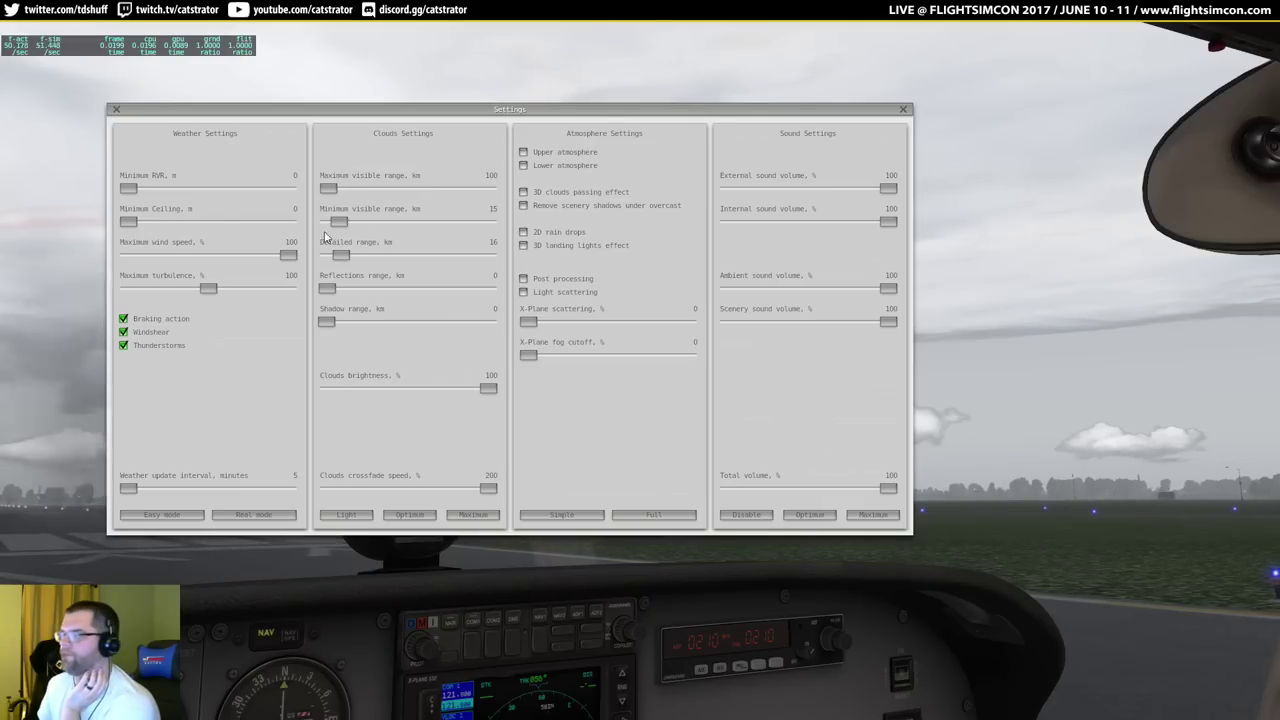
# Set the clouds' minimum visible range to 30 km and detailed range to 15 km, with the reflections and shadow ranges at 0.
pyautogui.moveTo(339, 222); pyautogui.dragTo(358, 226)
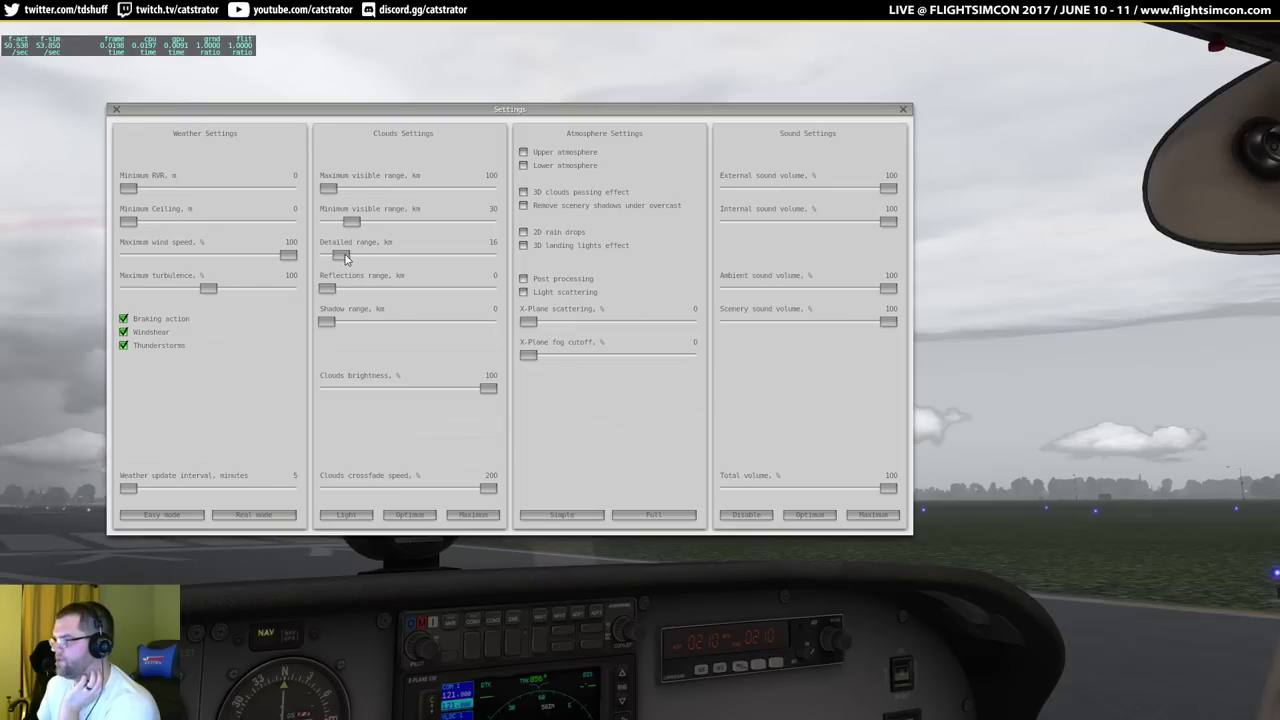
pyautogui.moveTo(345, 258); pyautogui.dragTo(341, 258)
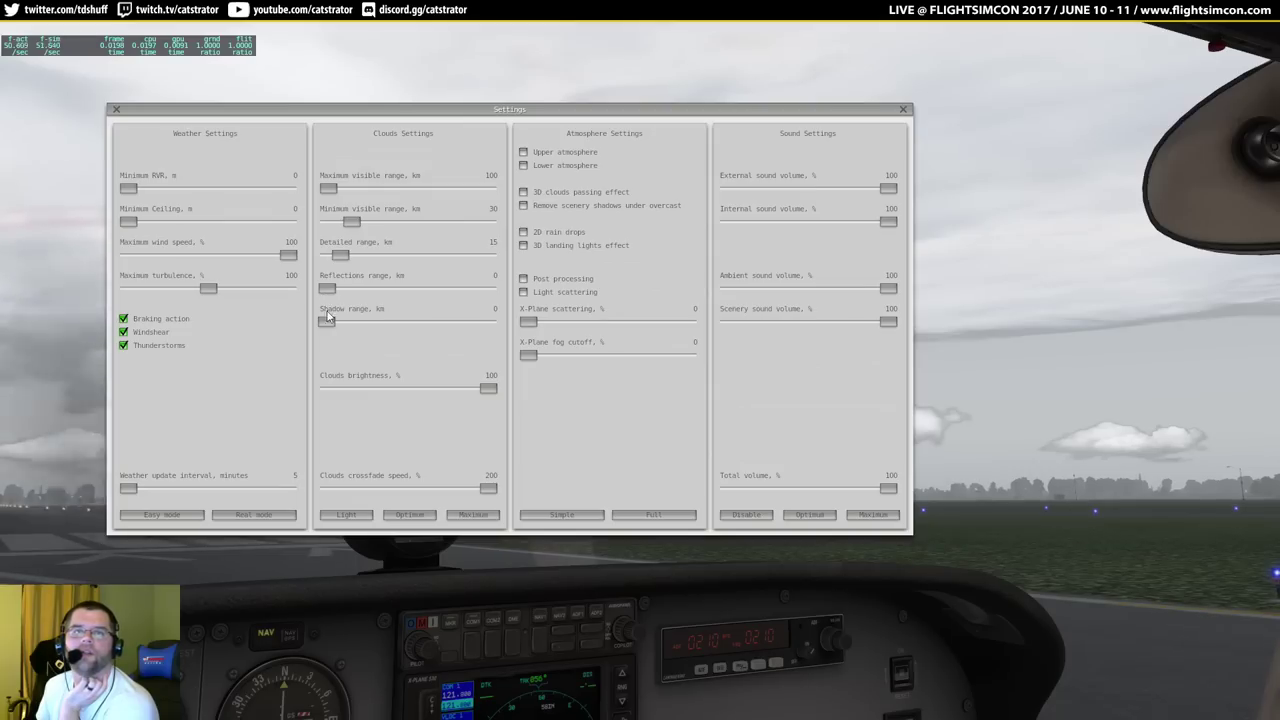
pyautogui.moveTo(326, 322)
pyautogui.mouseDown()
pyautogui.moveTo(312, 323)
pyautogui.moveTo(328, 325)
pyautogui.mouseUp()
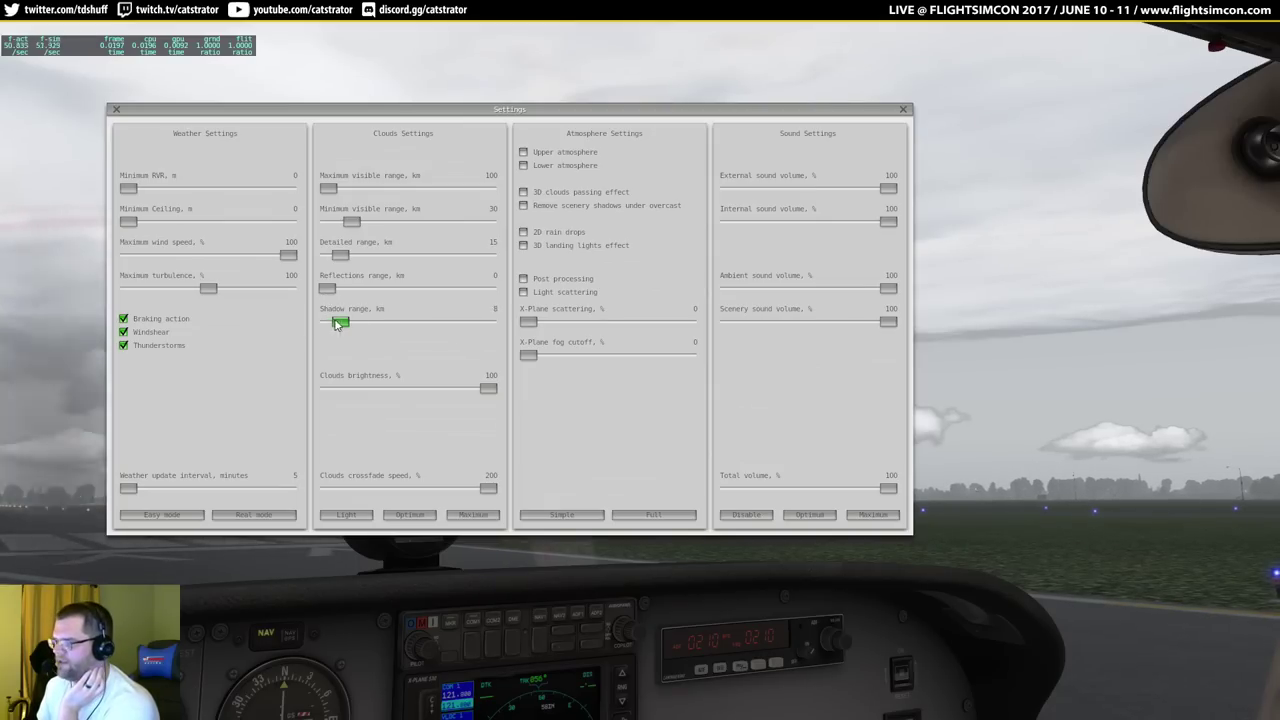
pyautogui.moveTo(477, 316); pyautogui.dragTo(311, 287)
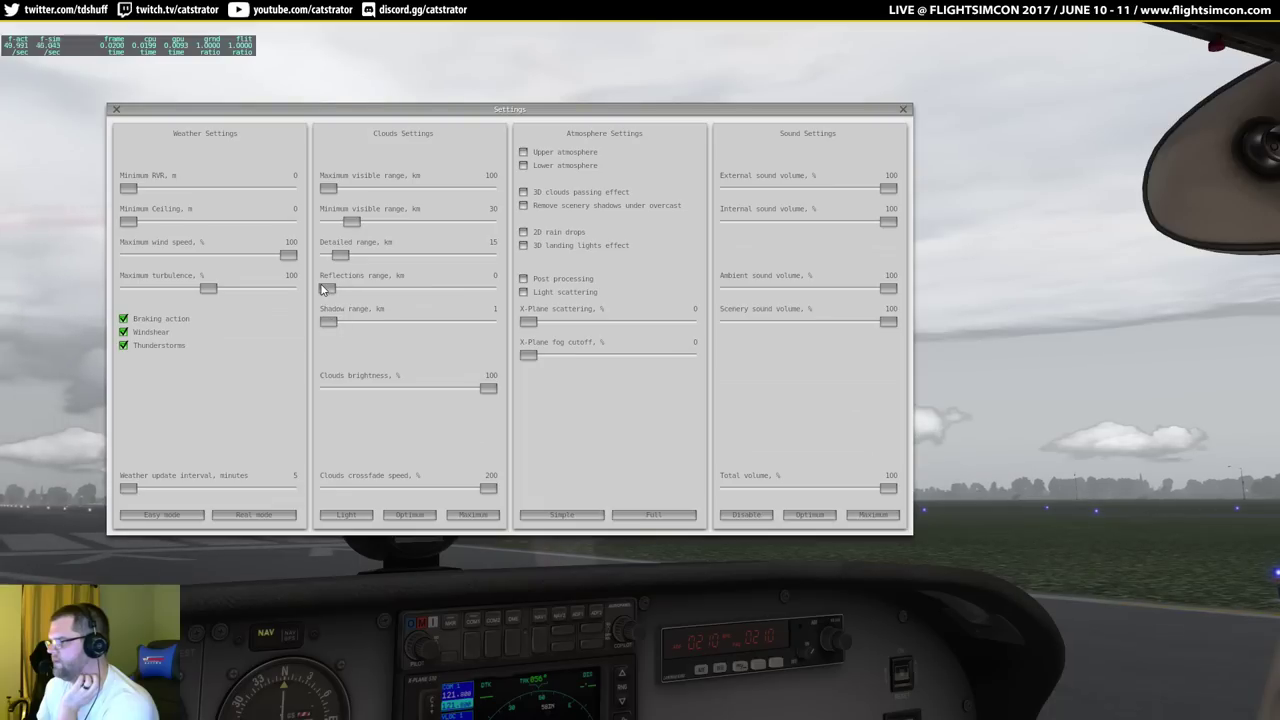
pyautogui.click(347, 515)
pyautogui.moveTo(340, 254); pyautogui.dragTo(356, 225)
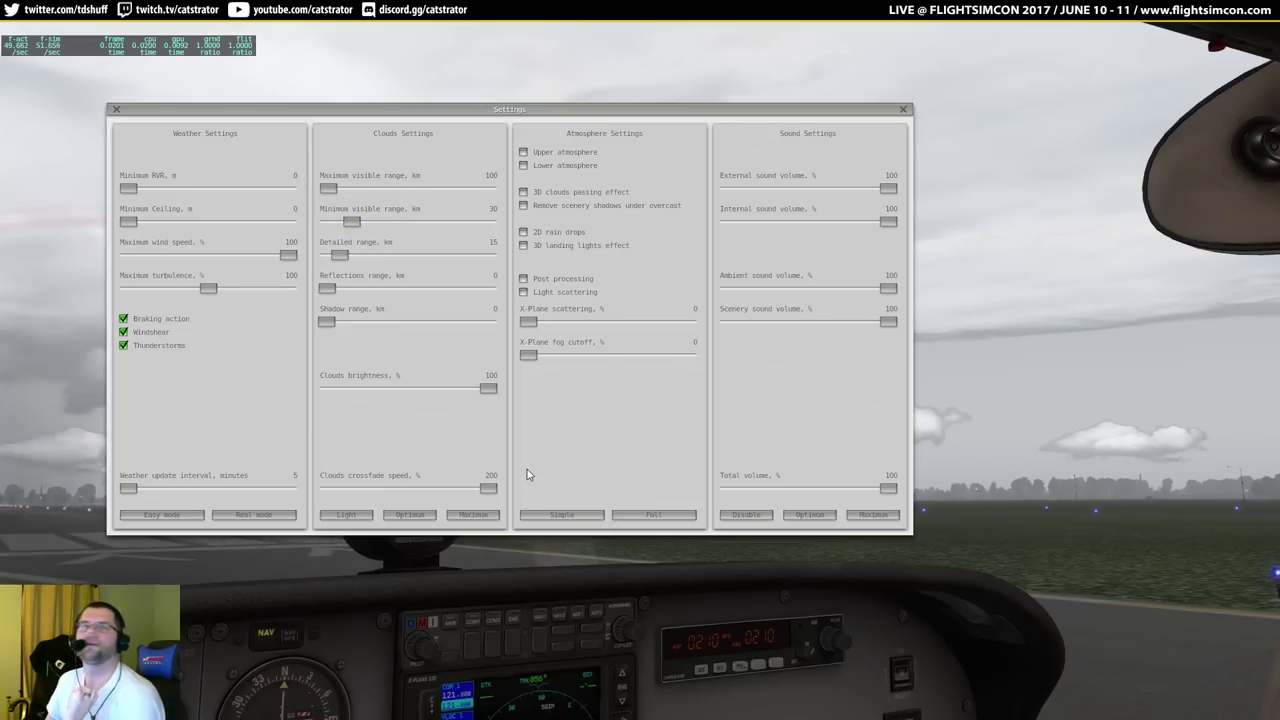
# Enable upper atmosphere, lower atmosphere, 3D clouds passing effect, 2D rain drops and 3D landing lights effect.
pyautogui.click(523, 152)
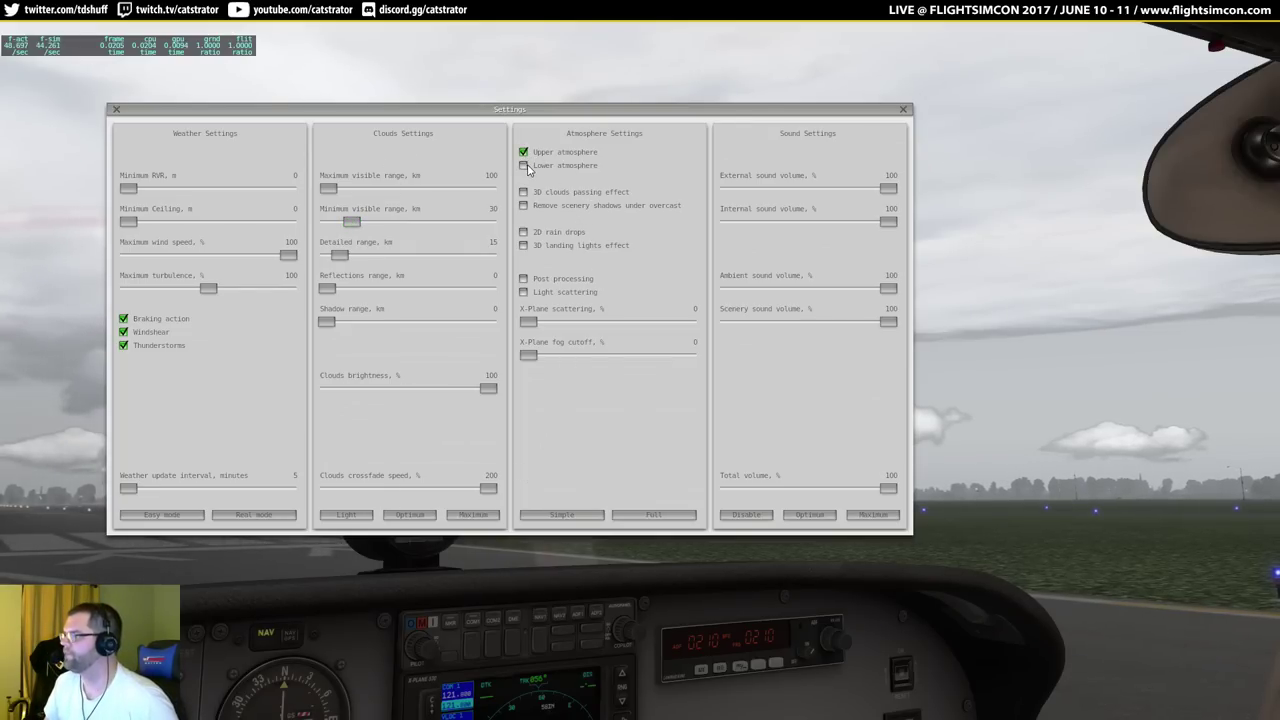
pyautogui.click(523, 165)
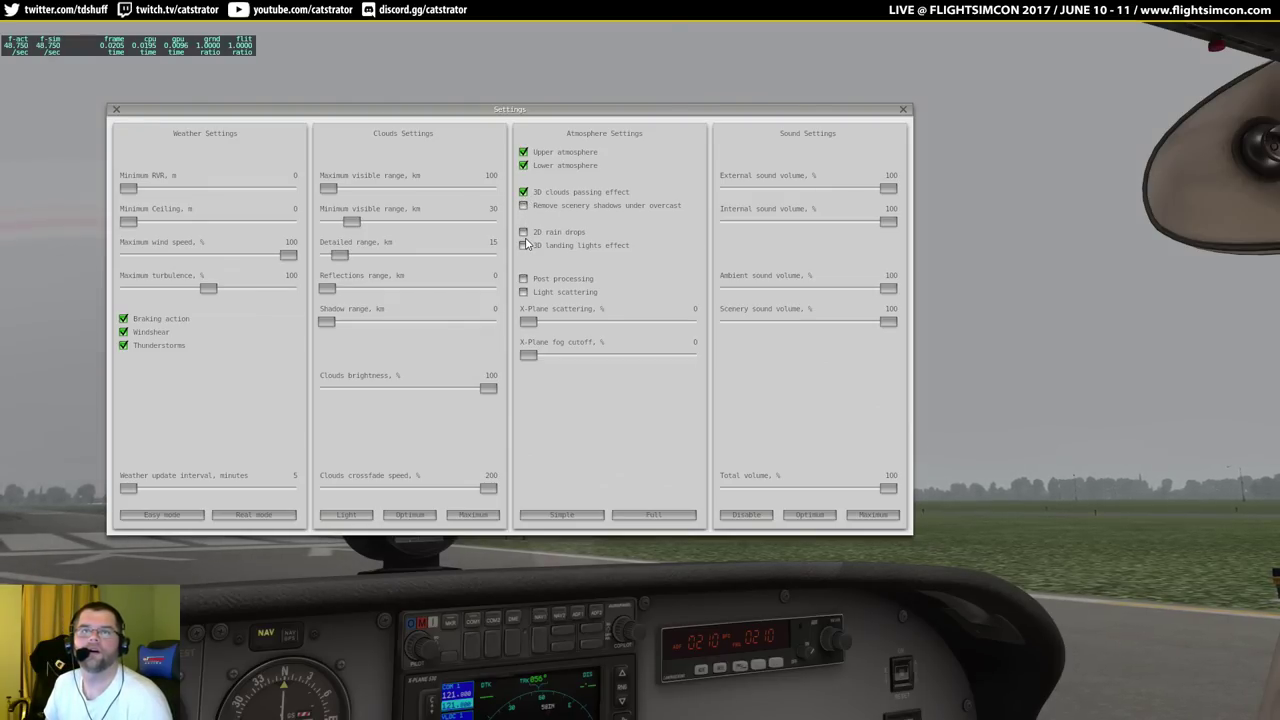
pyautogui.click(523, 232)
pyautogui.click(523, 246)
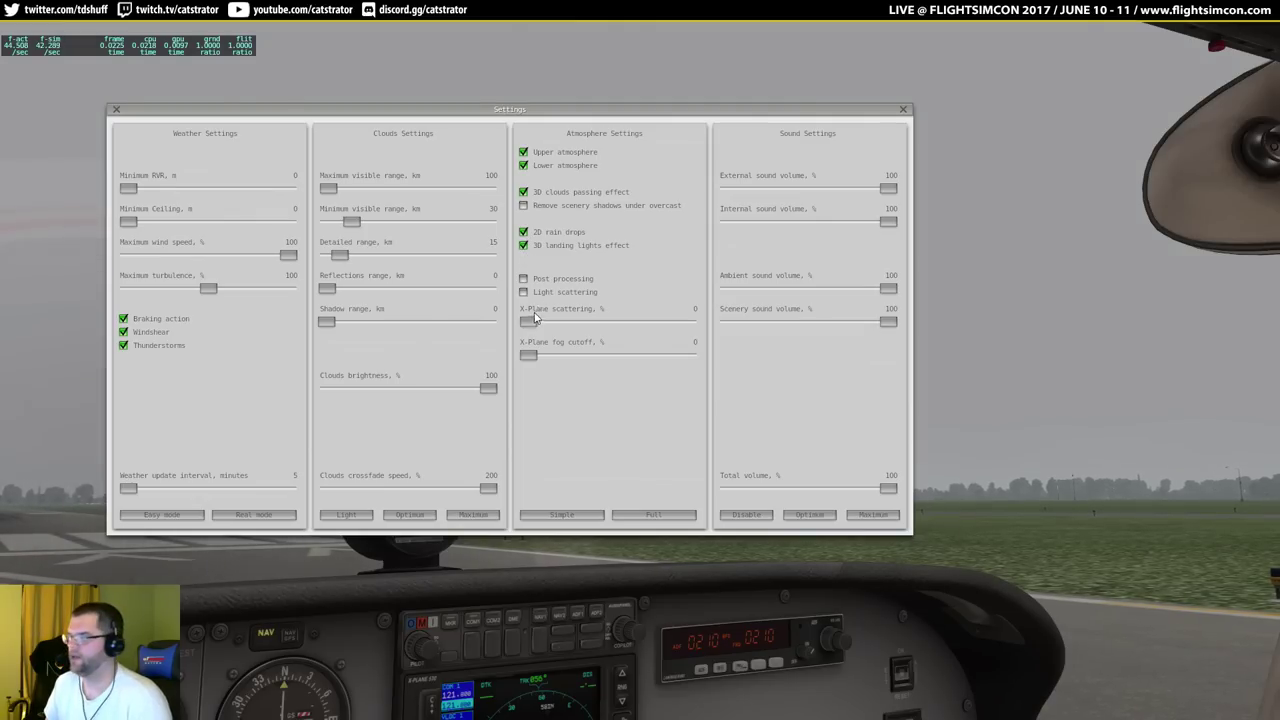
# Enable light scattering with post processing off, and set X-Plane scattering to 20%.
pyautogui.click(523, 292)
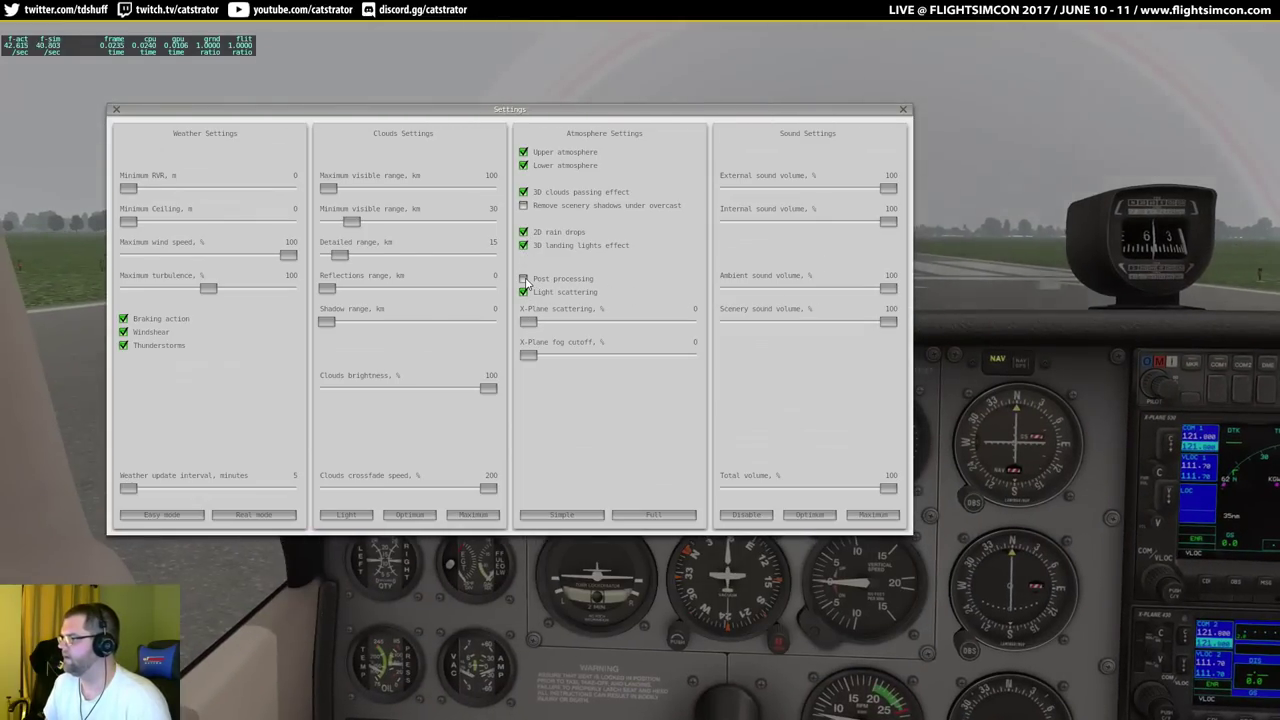
pyautogui.click(523, 279)
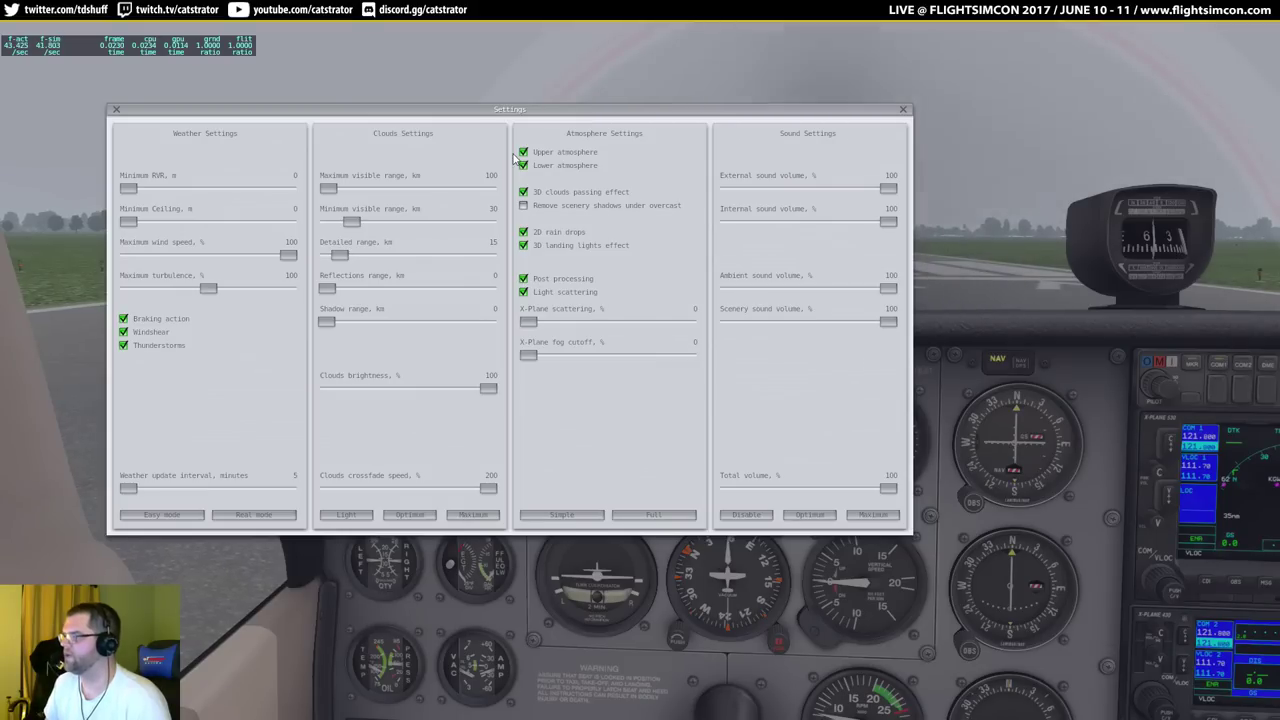
pyautogui.moveTo(491, 117); pyautogui.dragTo(474, 162)
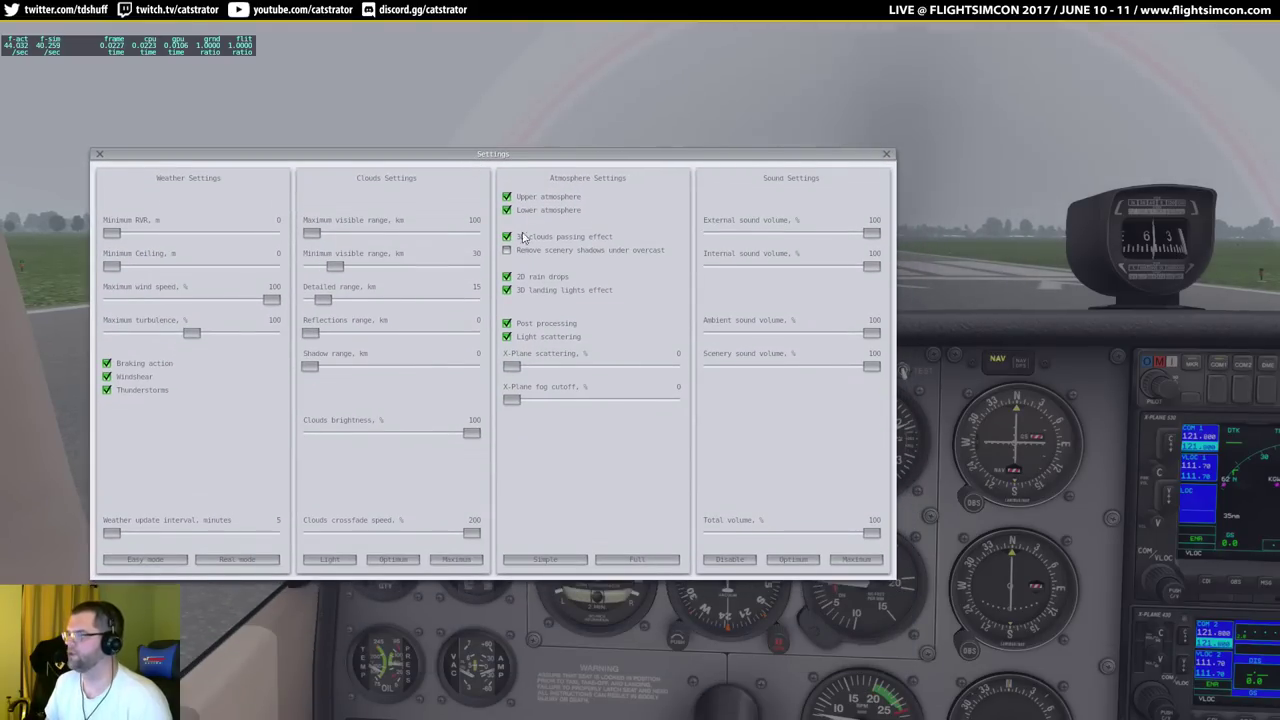
pyautogui.click(507, 324)
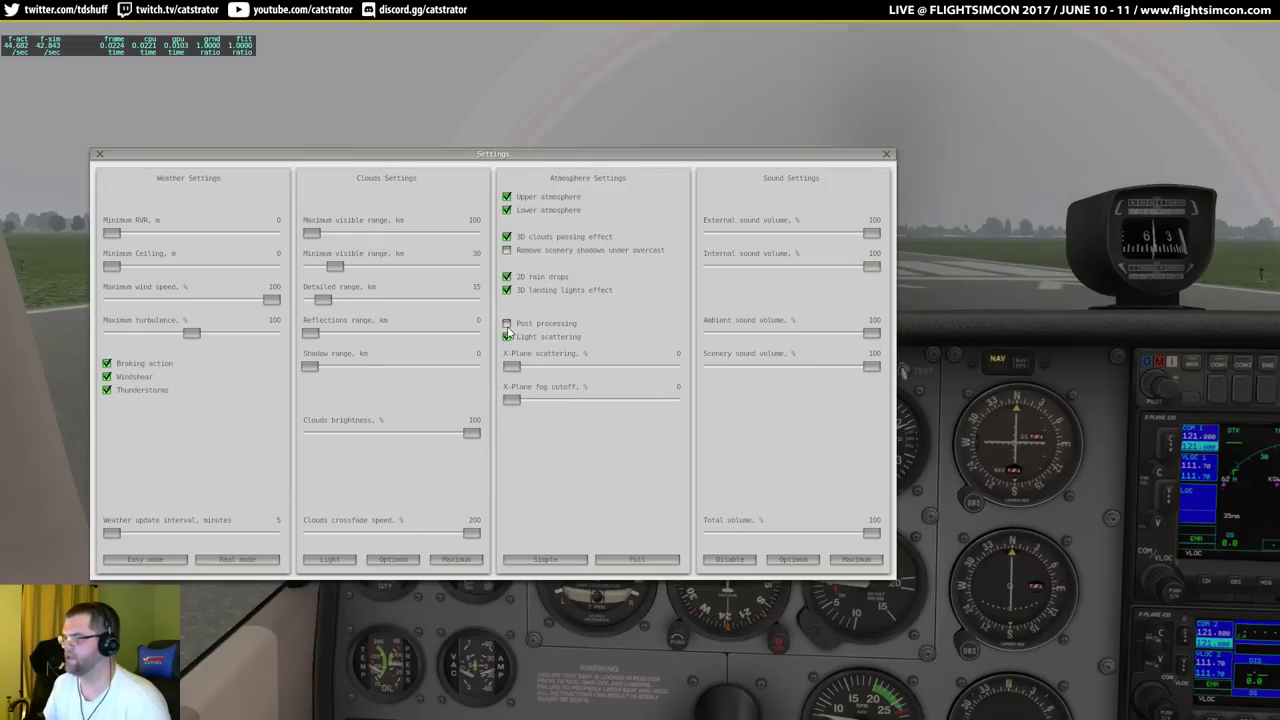
pyautogui.moveTo(512, 367); pyautogui.dragTo(543, 369)
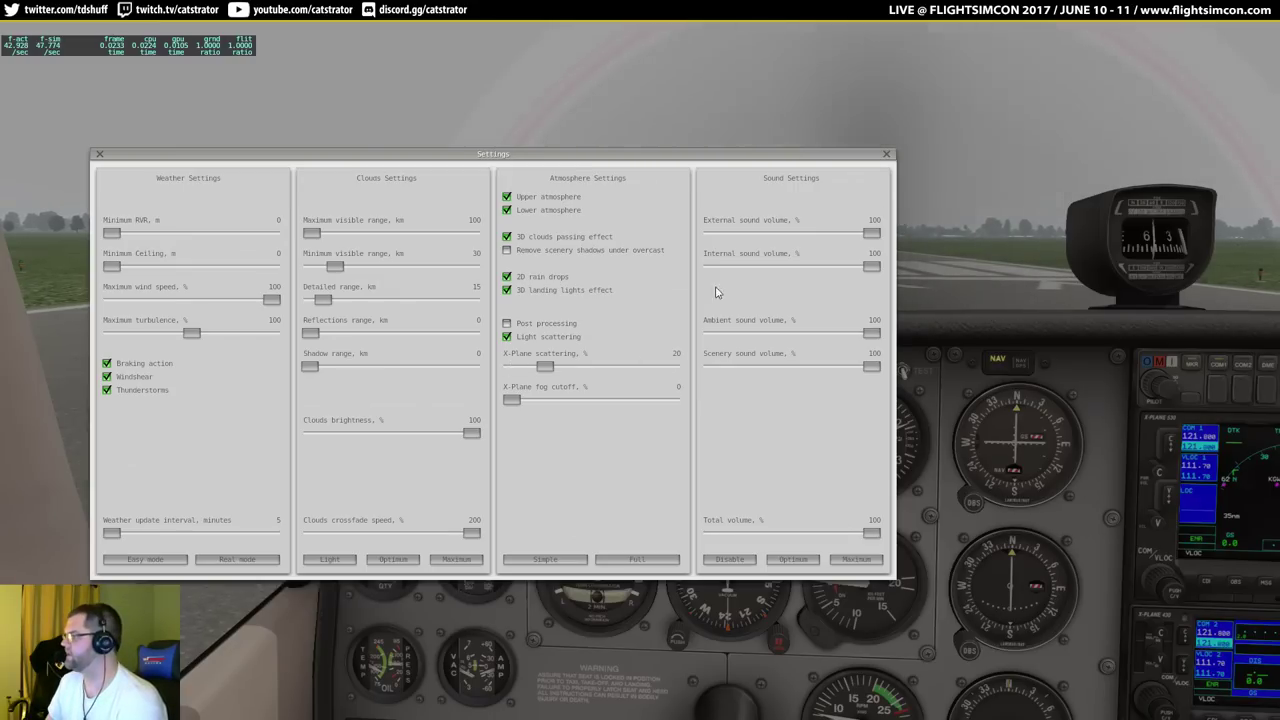
# Apply the Optimum preset to the sound settings and close the Settings window.
pyautogui.click(793, 560)
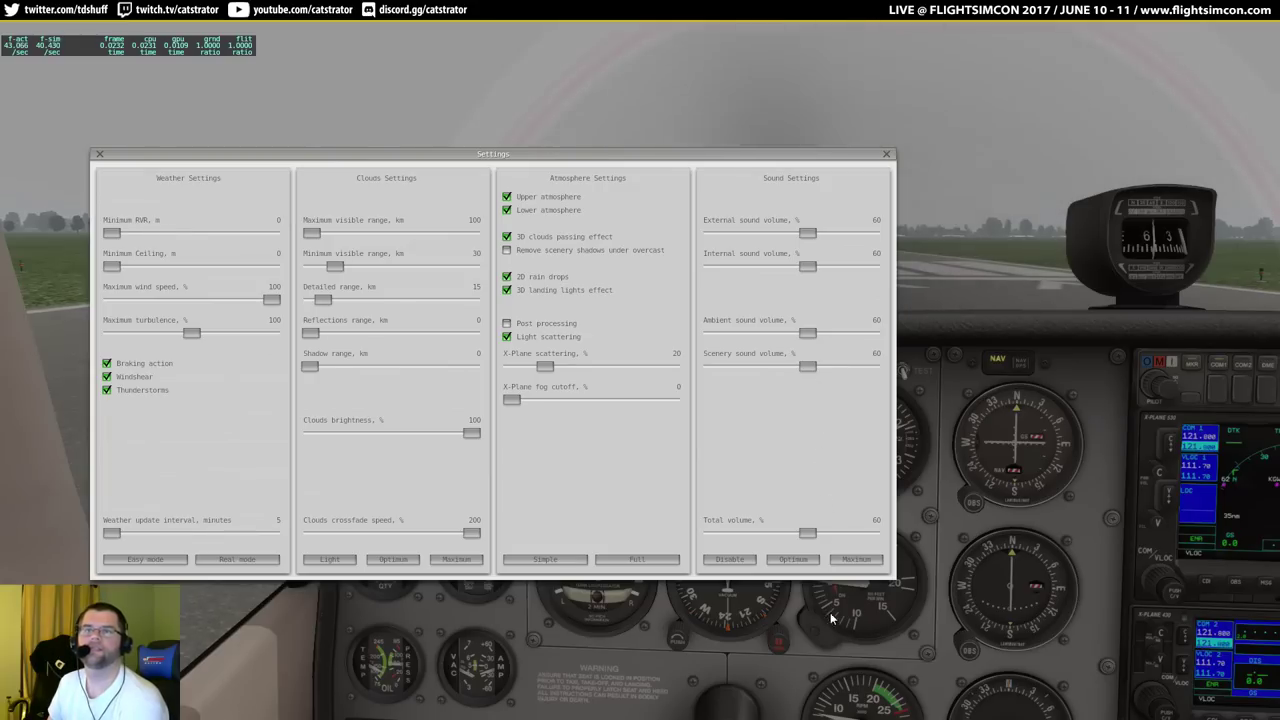
pyautogui.click(886, 153)
# Examine the weather and visibility from the cockpit and from above the airport's runways.
pyautogui.hotkey('shift', 'w')
pyautogui.moveTo(811, 215); pyautogui.dragTo(751, 288)
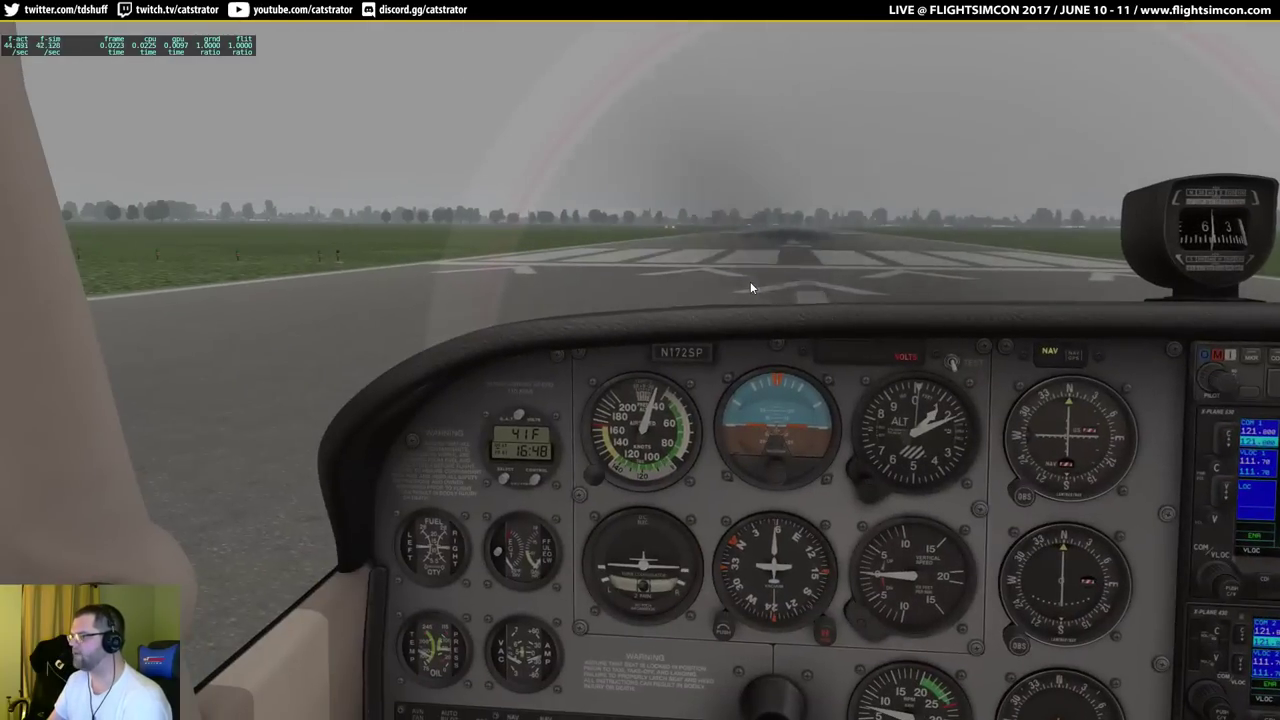
pyautogui.hotkey('shift', '8')
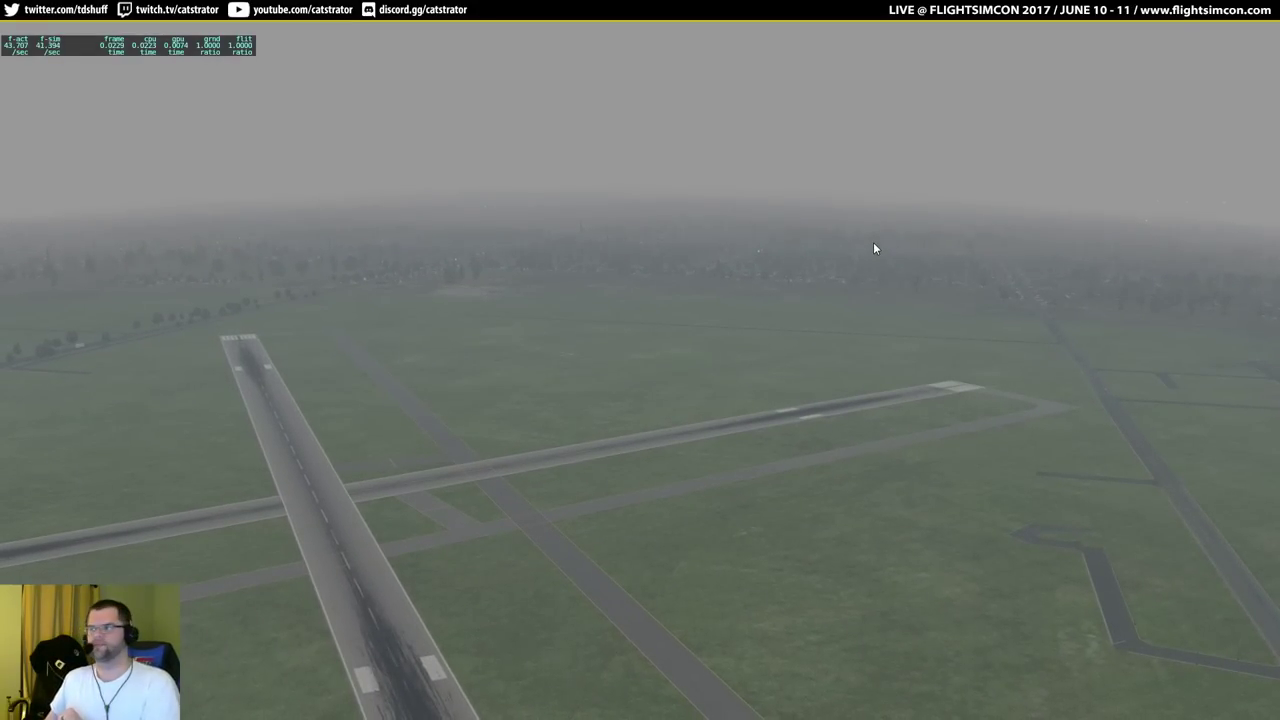
pyautogui.click(50, 28)
pyautogui.moveTo(16, 26)
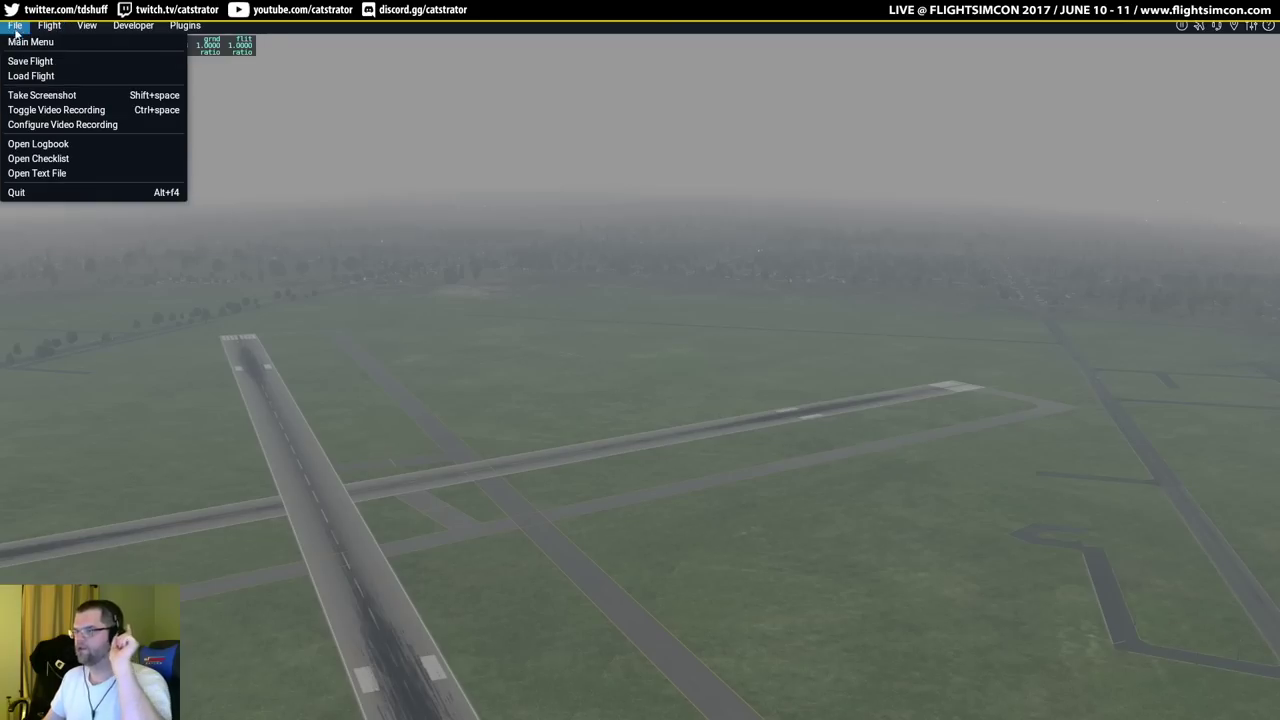
pyautogui.click(233, 236)
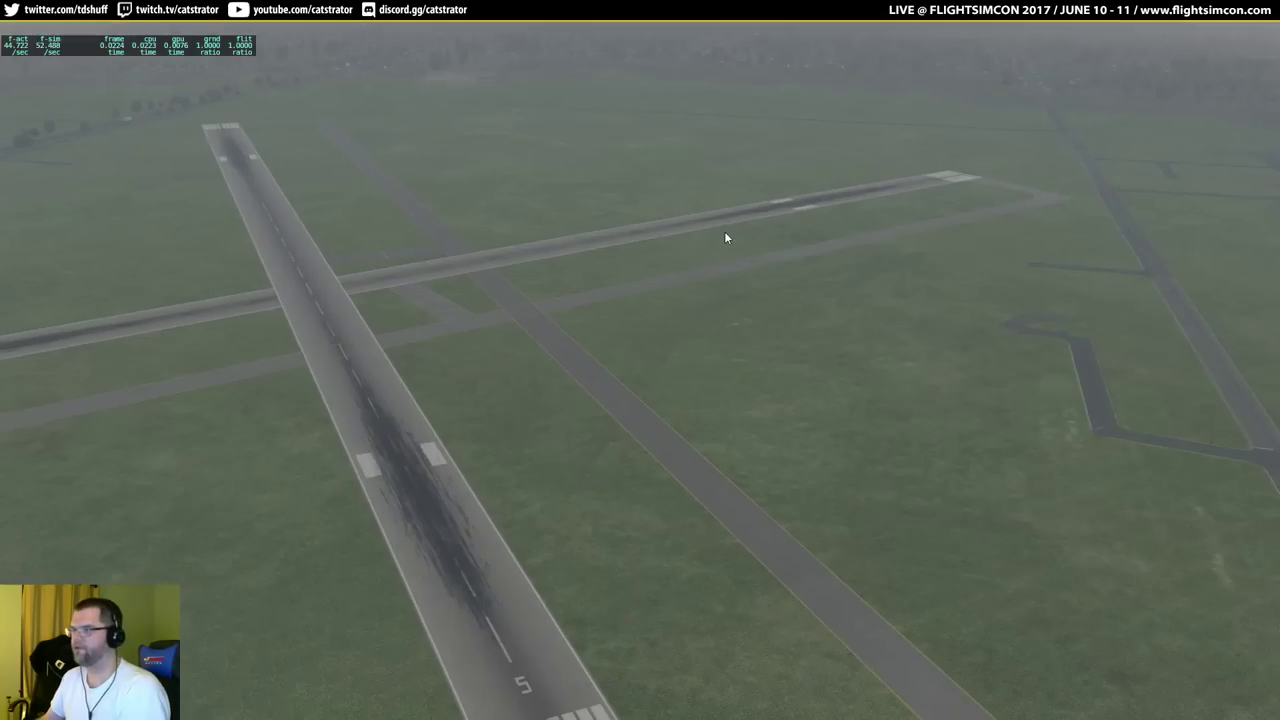
pyautogui.hotkey('shift', '9')
pyautogui.moveTo(720, 242)
pyautogui.mouseDown()
pyautogui.moveTo(632, 242)
pyautogui.moveTo(825, 227)
pyautogui.moveTo(912, 236)
pyautogui.moveTo(582, 236)
pyautogui.moveTo(620, 260)
pyautogui.moveTo(720, 268)
pyautogui.moveTo(700, 240)
pyautogui.mouseUp()
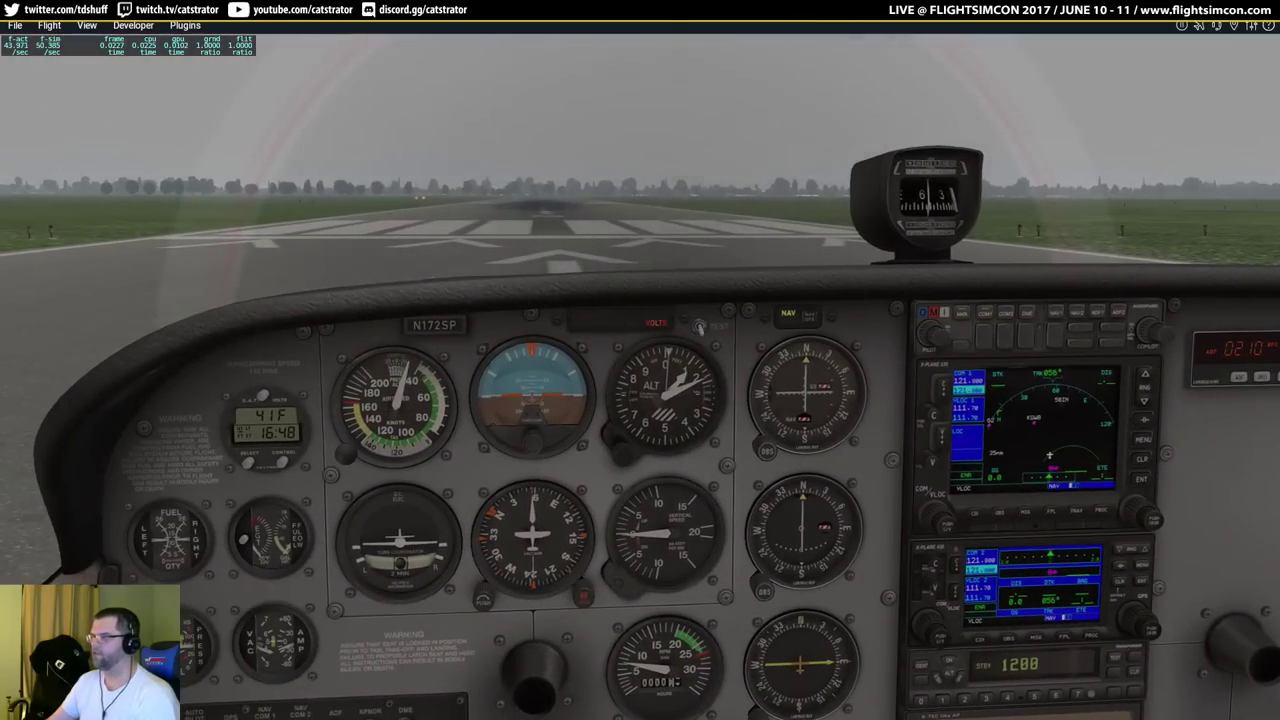
# Quit the X-Plane simulator and confirm closing it.
pyautogui.click(15, 25)
pyautogui.click(60, 176)
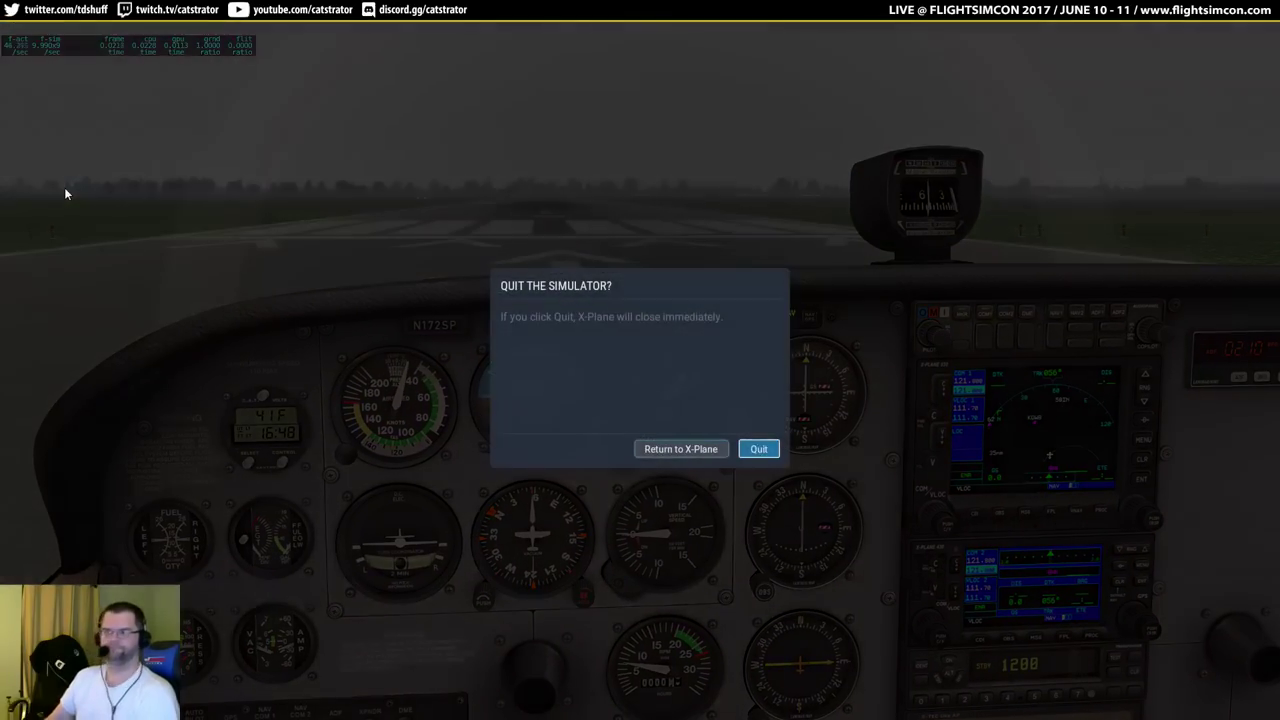
pyautogui.click(757, 446)
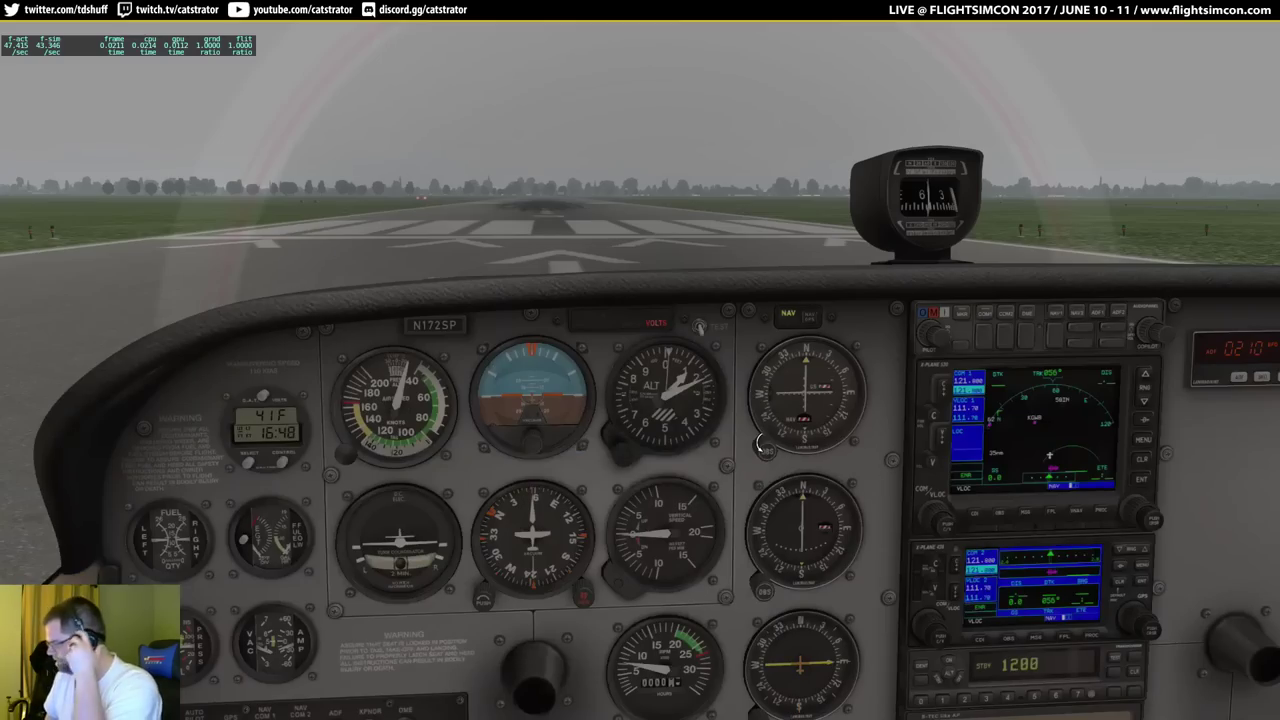
# In File Explorer, rename the Global Scenery folder inside the X-Plane 11 folder as "OLD Global Scenery".
pyautogui.click(694, 103)
pyautogui.moveTo(694, 103); pyautogui.dragTo(638, 106)
pyautogui.scroll(1, 671, 209)
pyautogui.click(464, 206)
pyautogui.rightClick(464, 206)
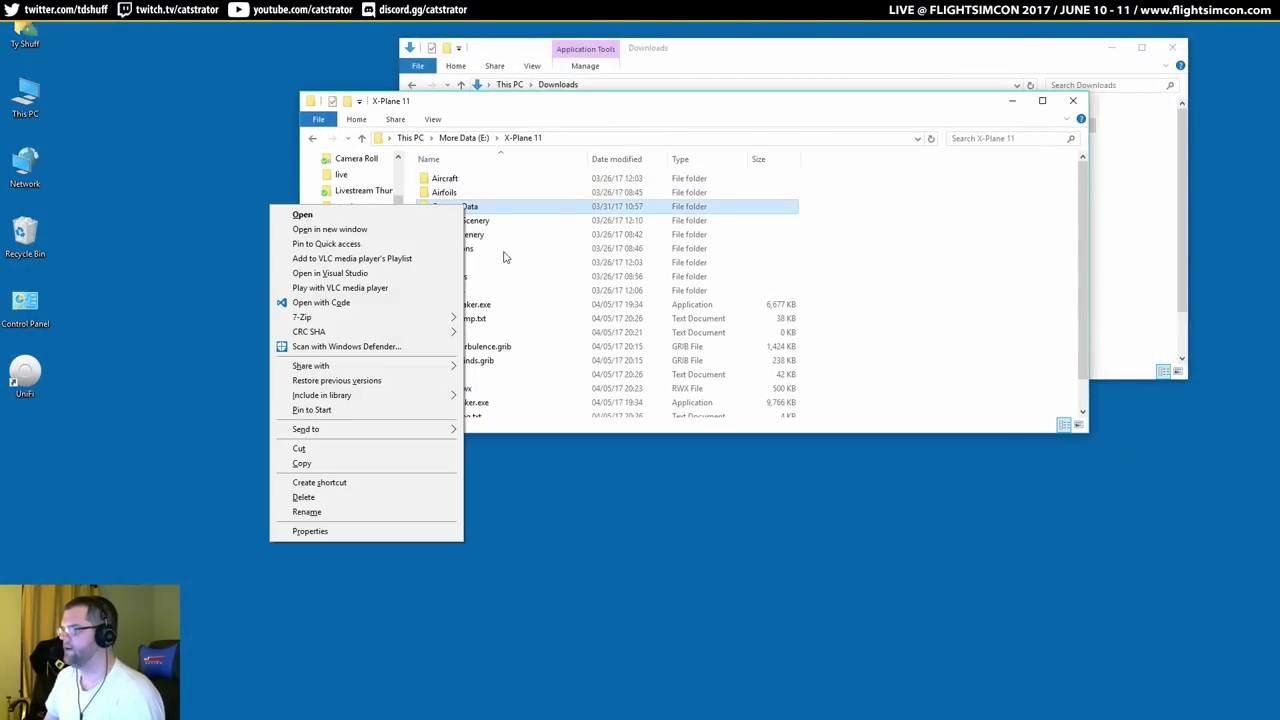
pyautogui.click(486, 220)
pyautogui.rightClick(465, 235)
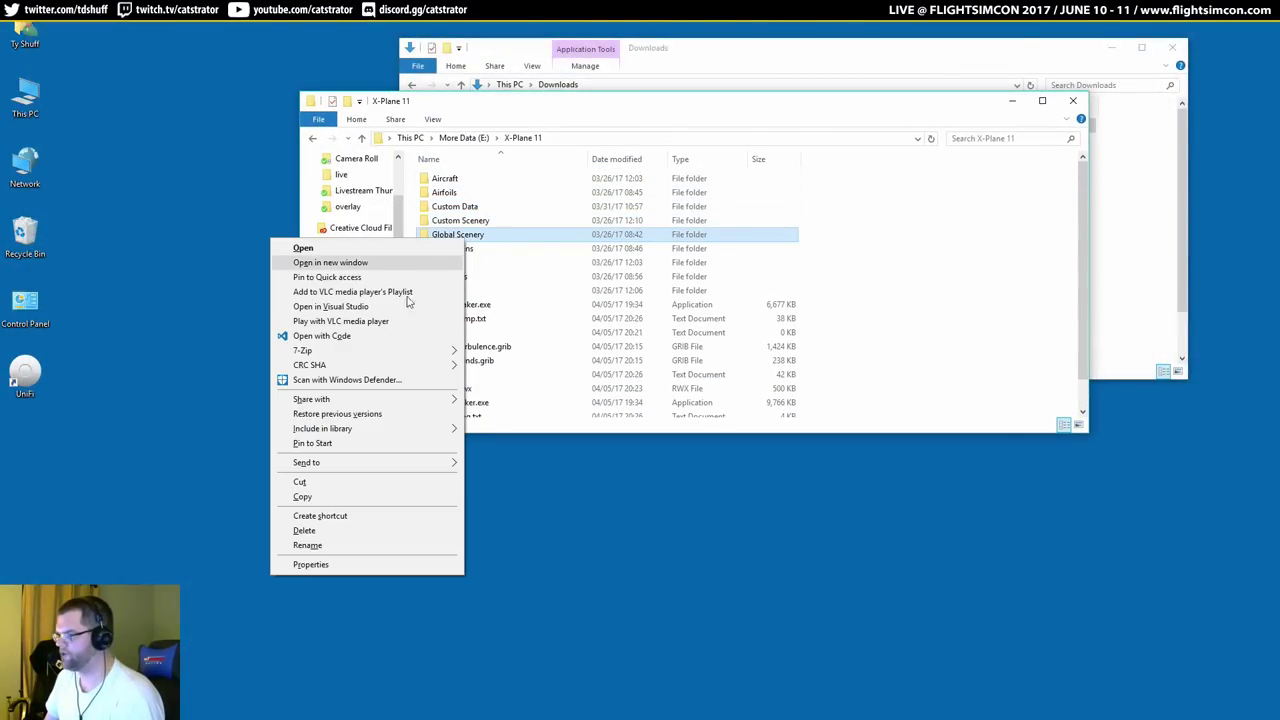
pyautogui.click(337, 545)
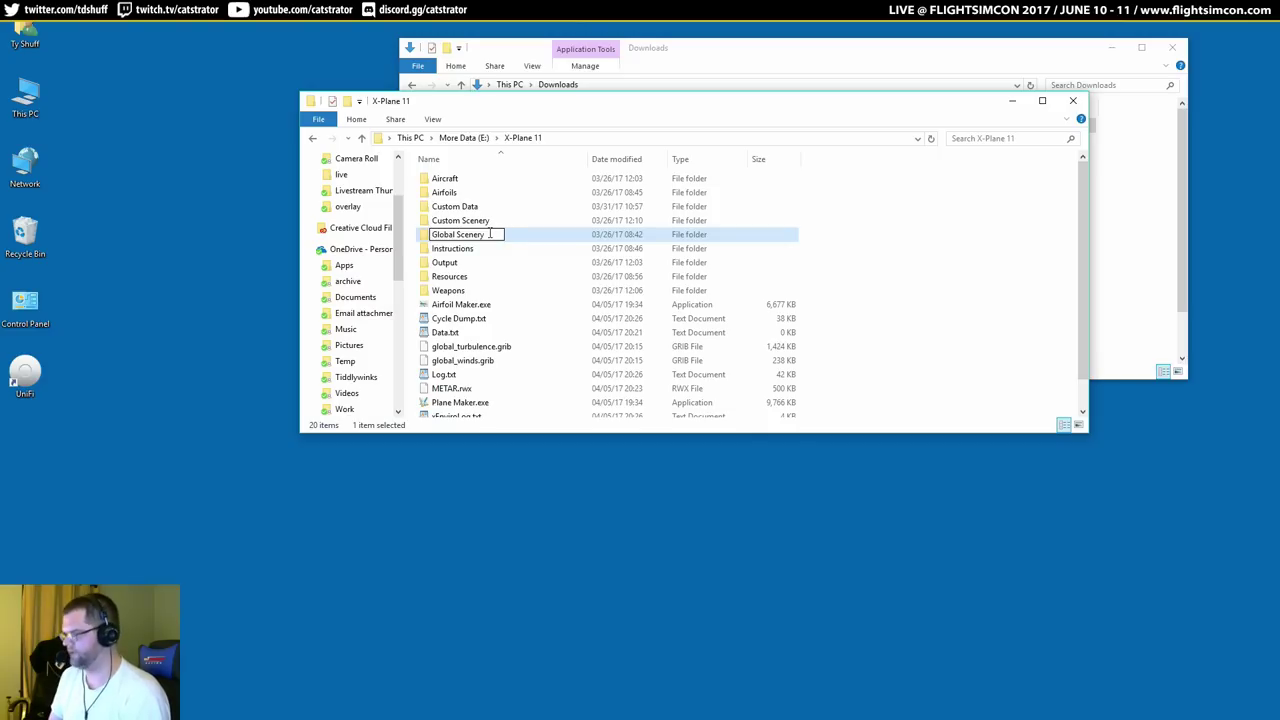
pyautogui.click(872, 249)
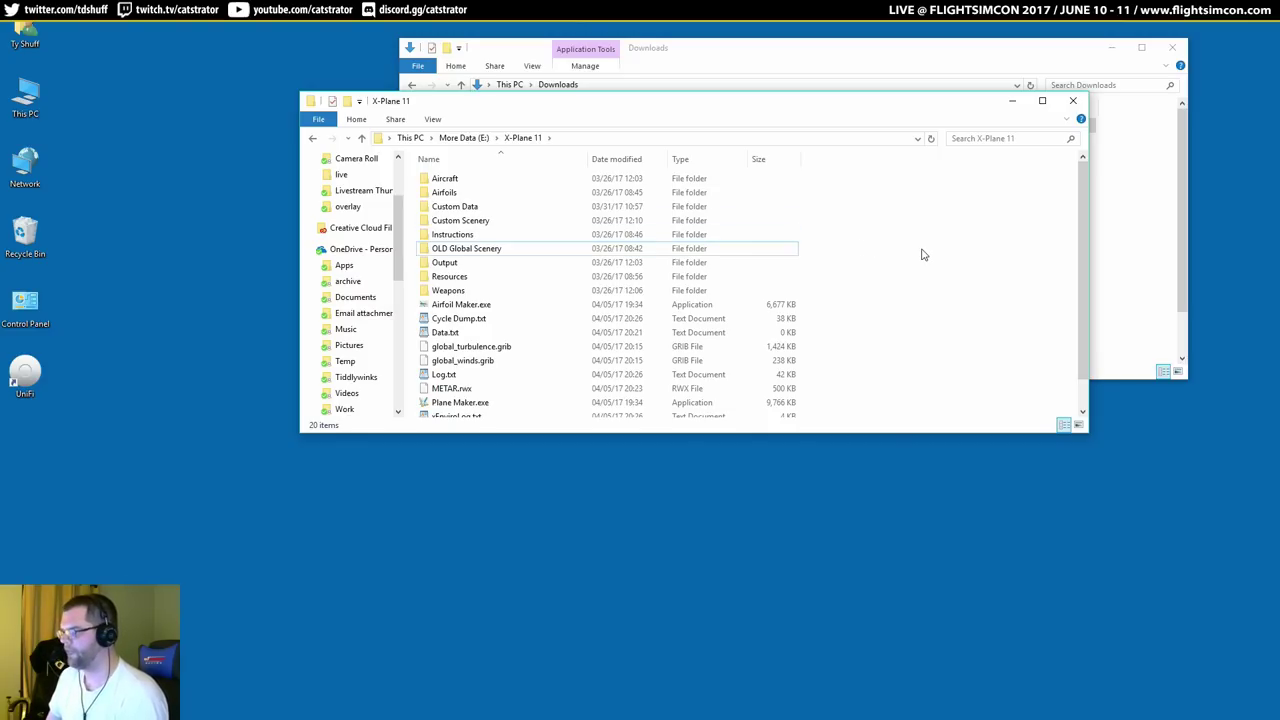
# Switch to the Command Prompt, place its window below the X-Plane 11 folder listing, and change to the E: drive.
pyautogui.hotkey('alt', 'Tab')
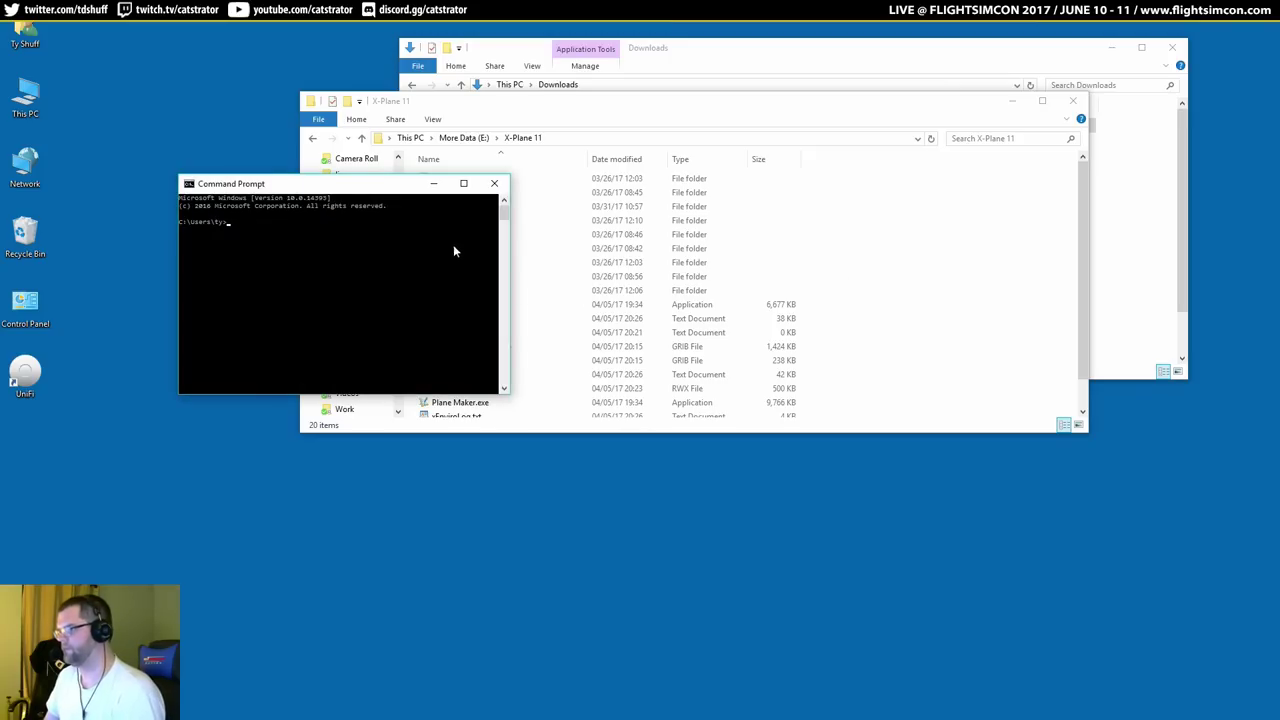
pyautogui.moveTo(317, 189); pyautogui.dragTo(561, 422)
pyautogui.click(600, 138)
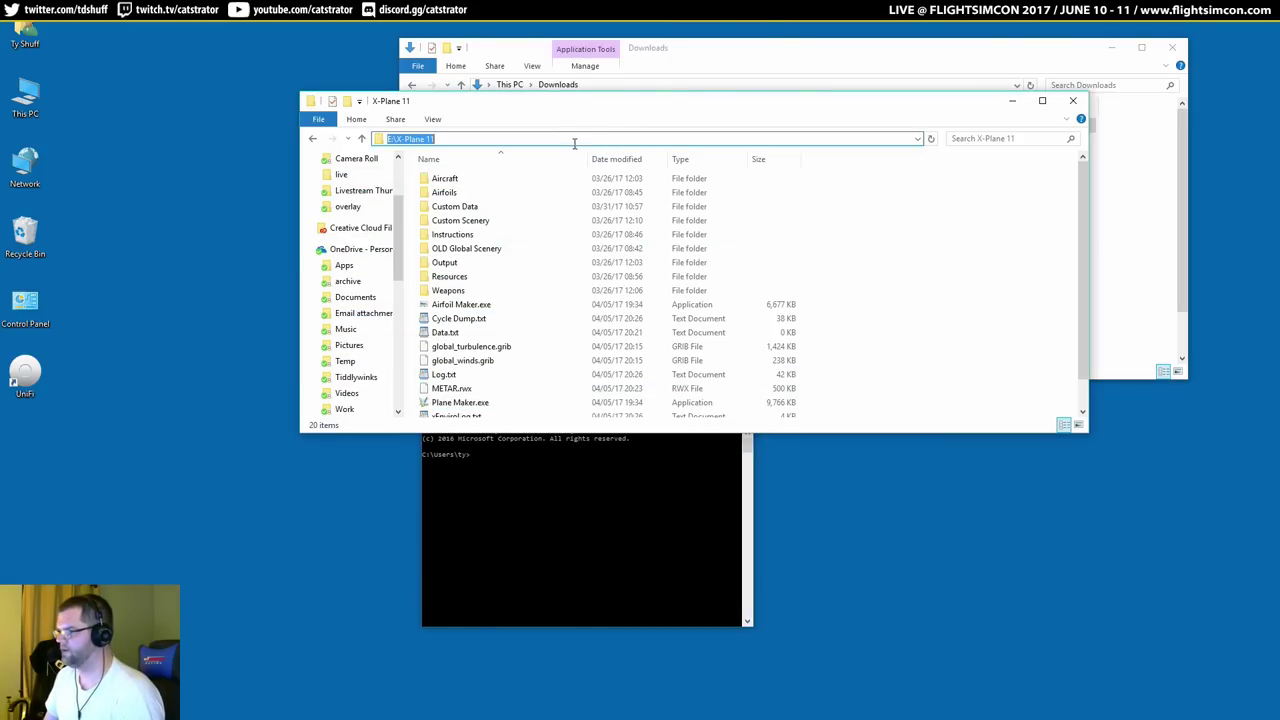
pyautogui.click(577, 463)
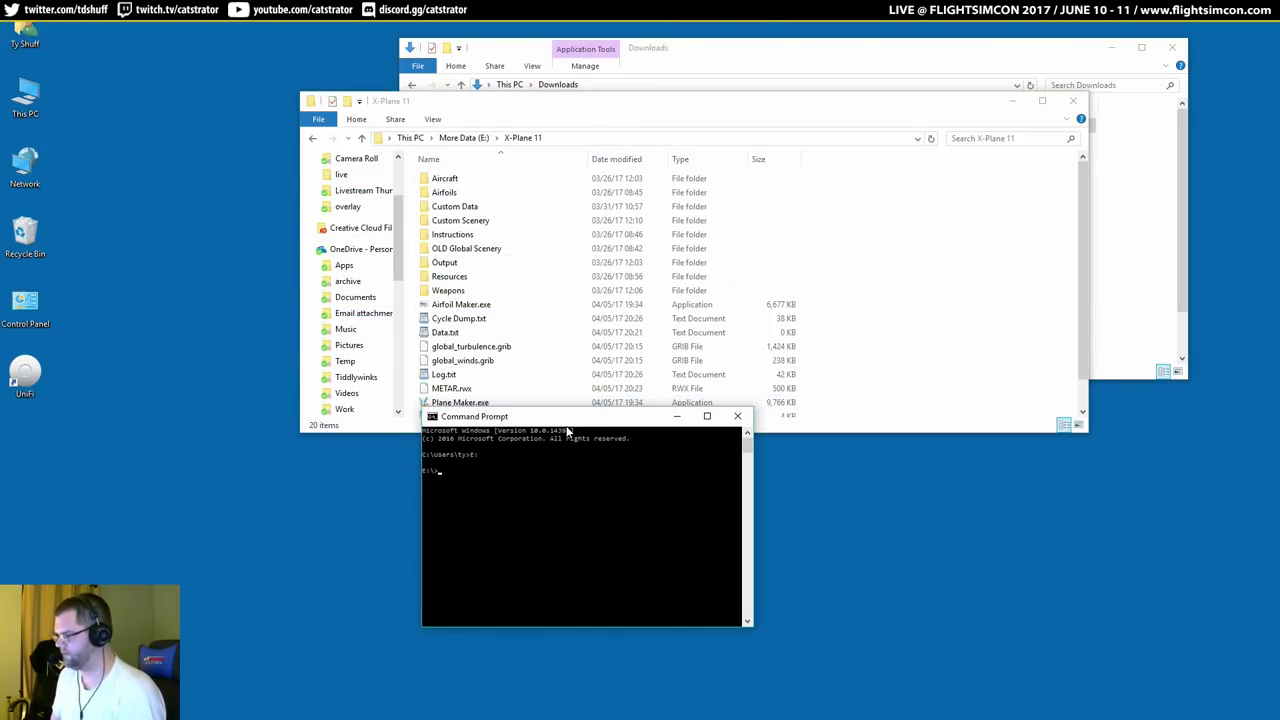
pyautogui.click(431, 418)
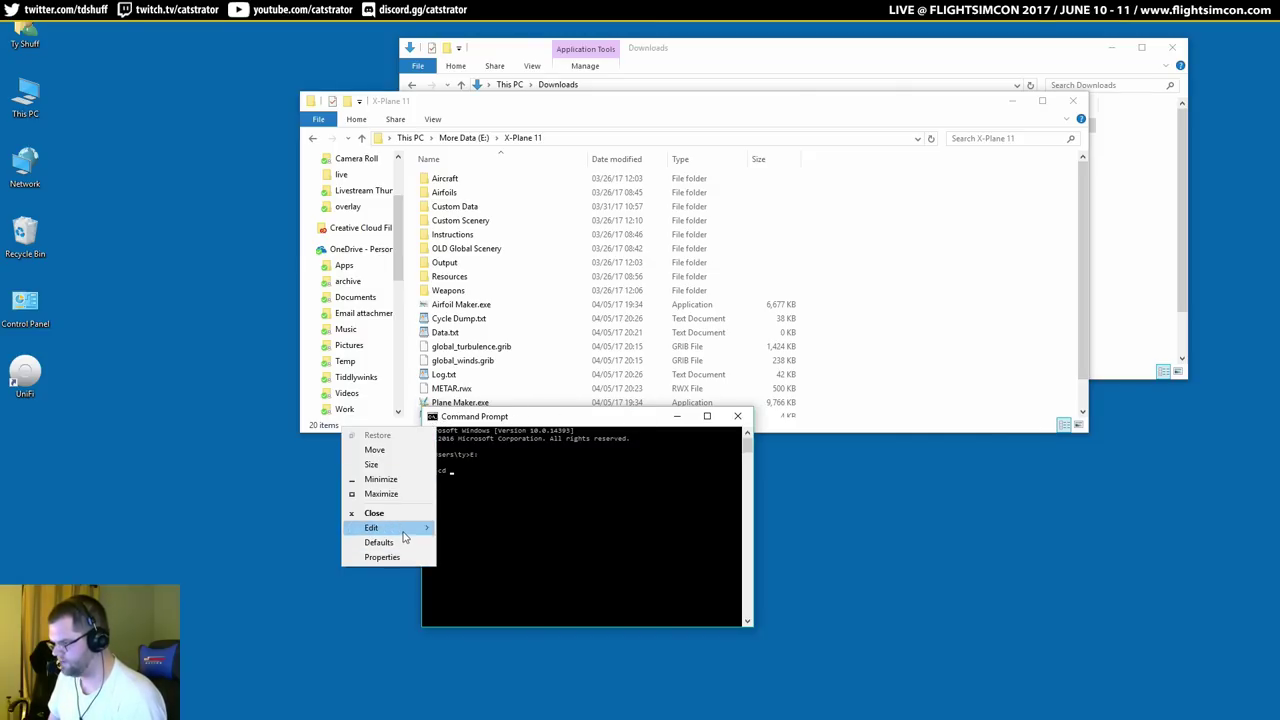
pyautogui.moveTo(404, 537)
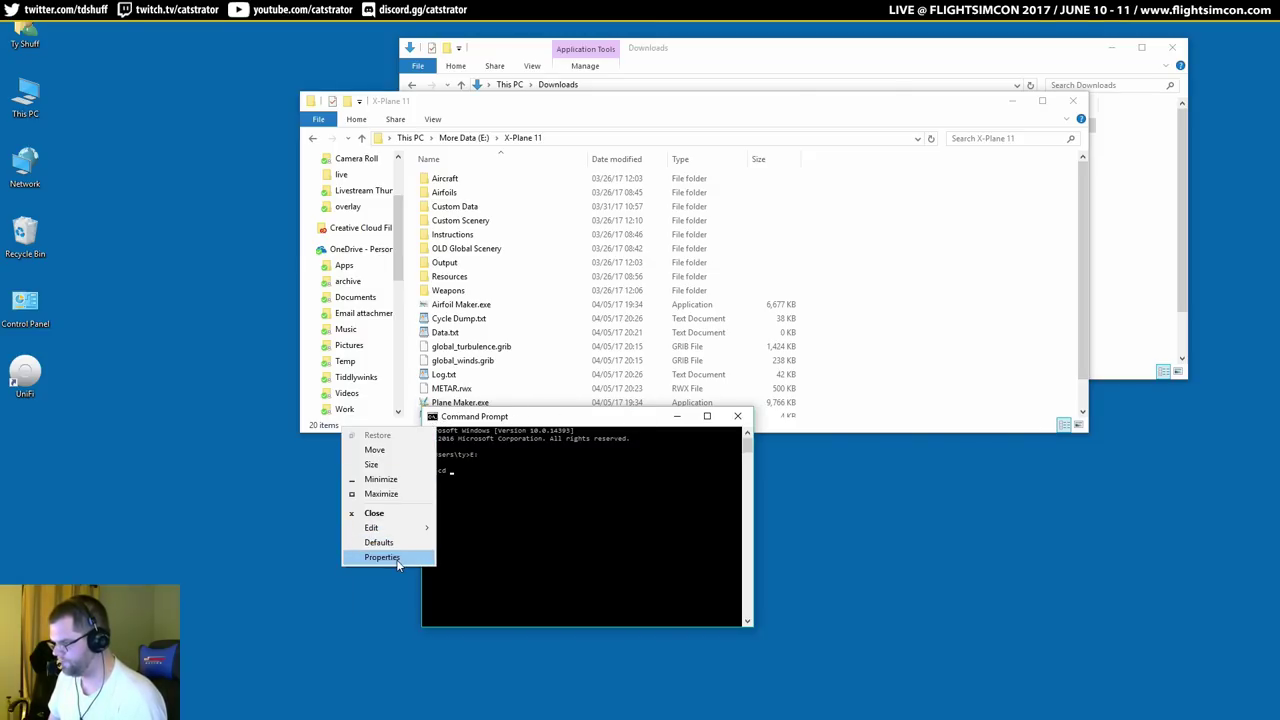
pyautogui.click(400, 557)
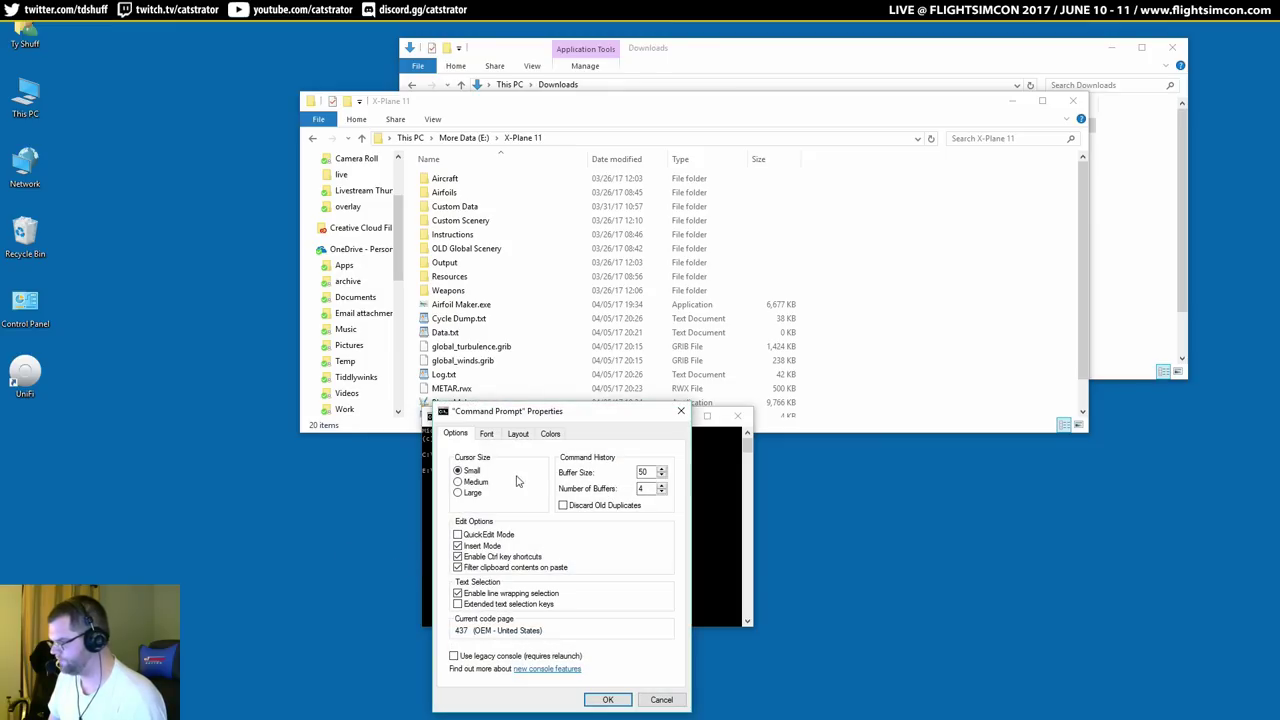
pyautogui.press('Escape')
# Enlarge the Command Prompt window and change into the X-Plane 11 directory with cd.
pyautogui.moveTo(607, 207); pyautogui.dragTo(556, 151)
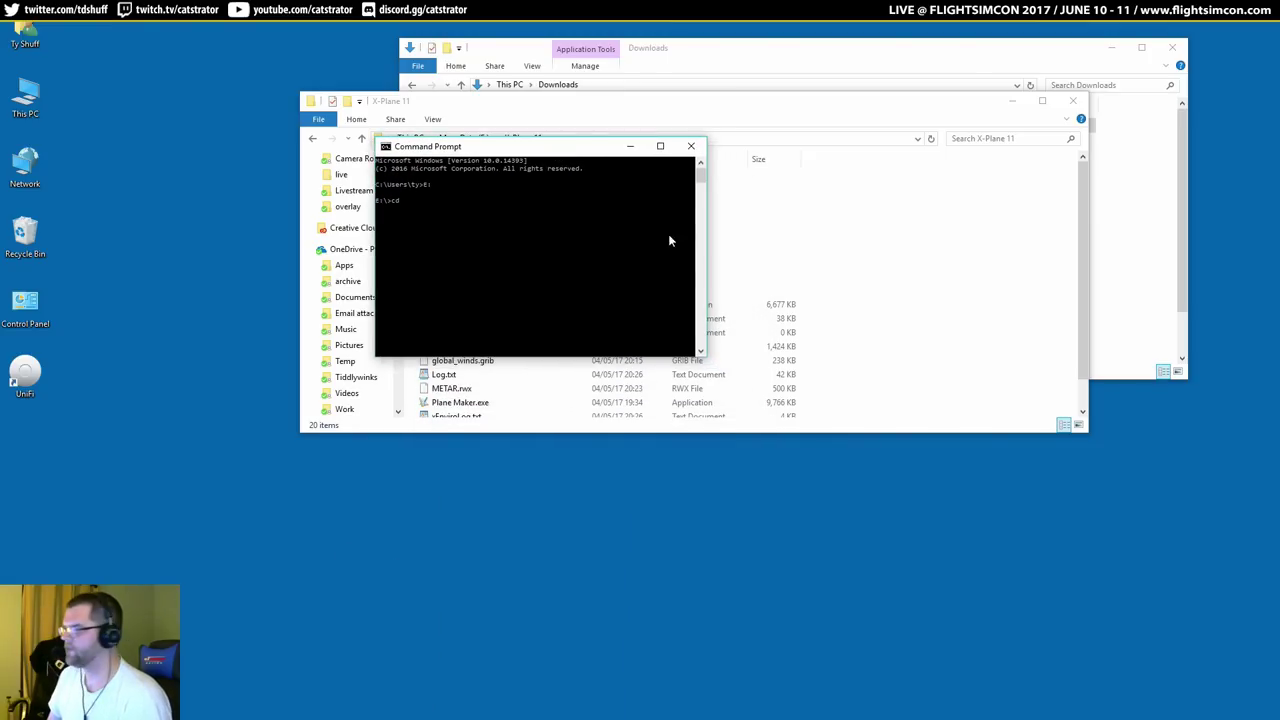
pyautogui.moveTo(702, 359); pyautogui.dragTo(920, 414)
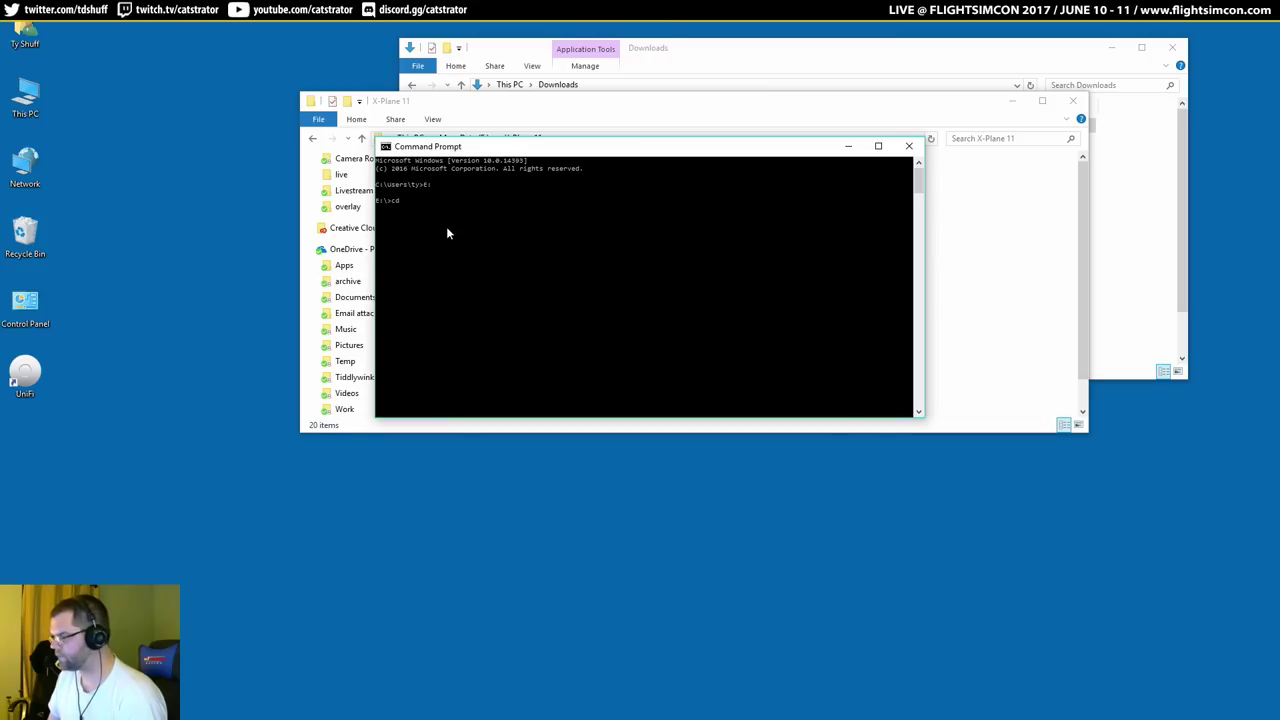
pyautogui.write('x')
pyautogui.press('Tab')
pyautogui.press('Return')
# List the contents of the X-Plane 11 directory with the dir command.
pyautogui.write('lsz')
pyautogui.press('Return')
pyautogui.write('dir')
pyautogui.press('Return')
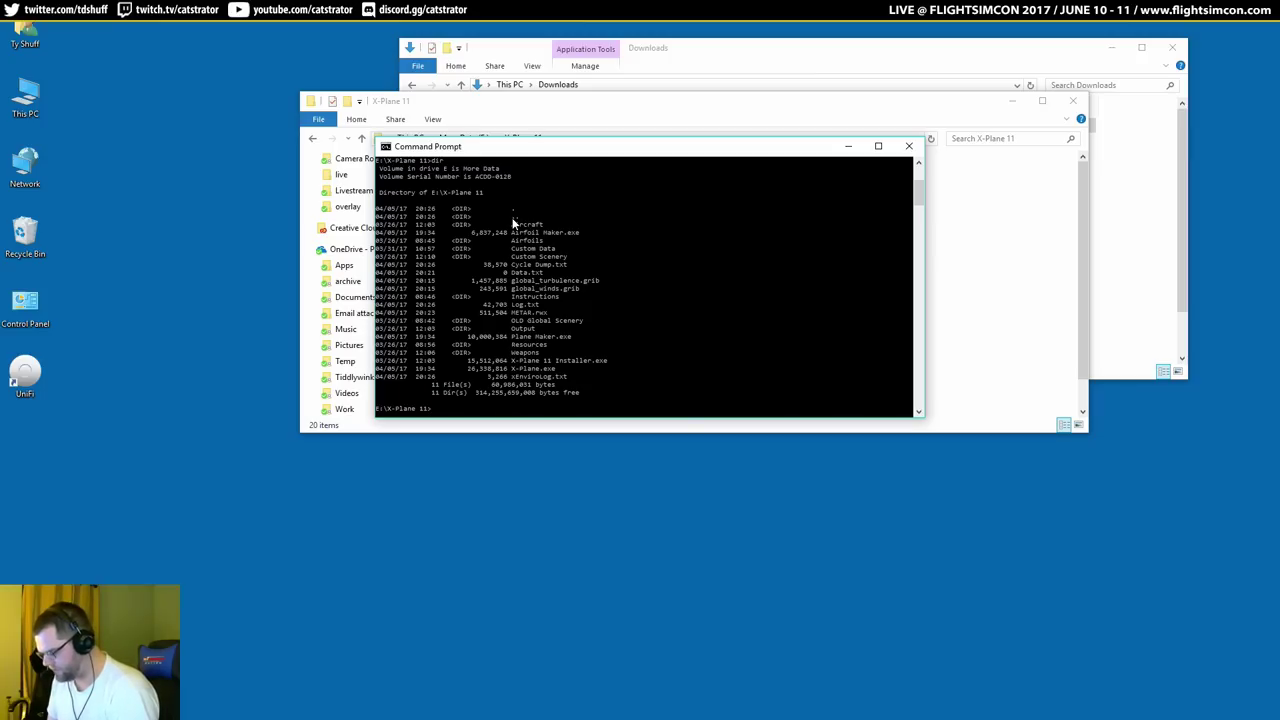
# Begin a directory junction command with mklink /J and a quoted link path starting with E:\X-Plane 10\.
pyautogui.write('mklink')
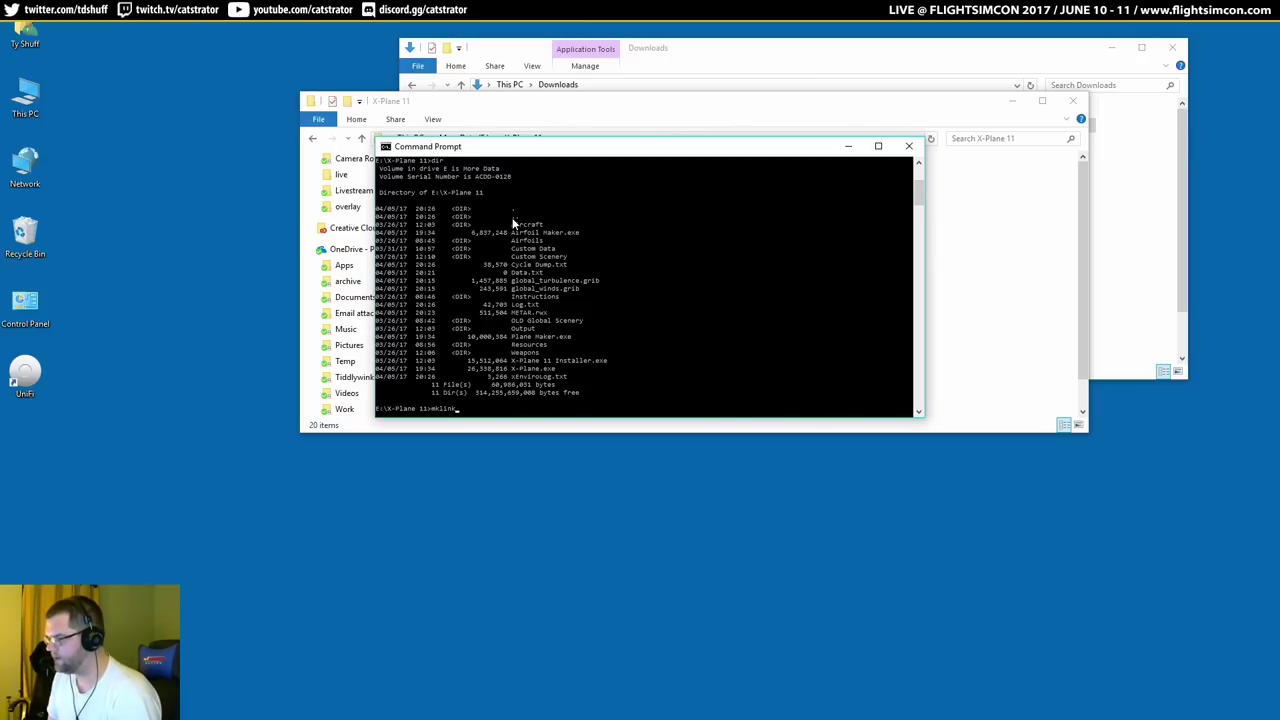
pyautogui.write(' .//J ')
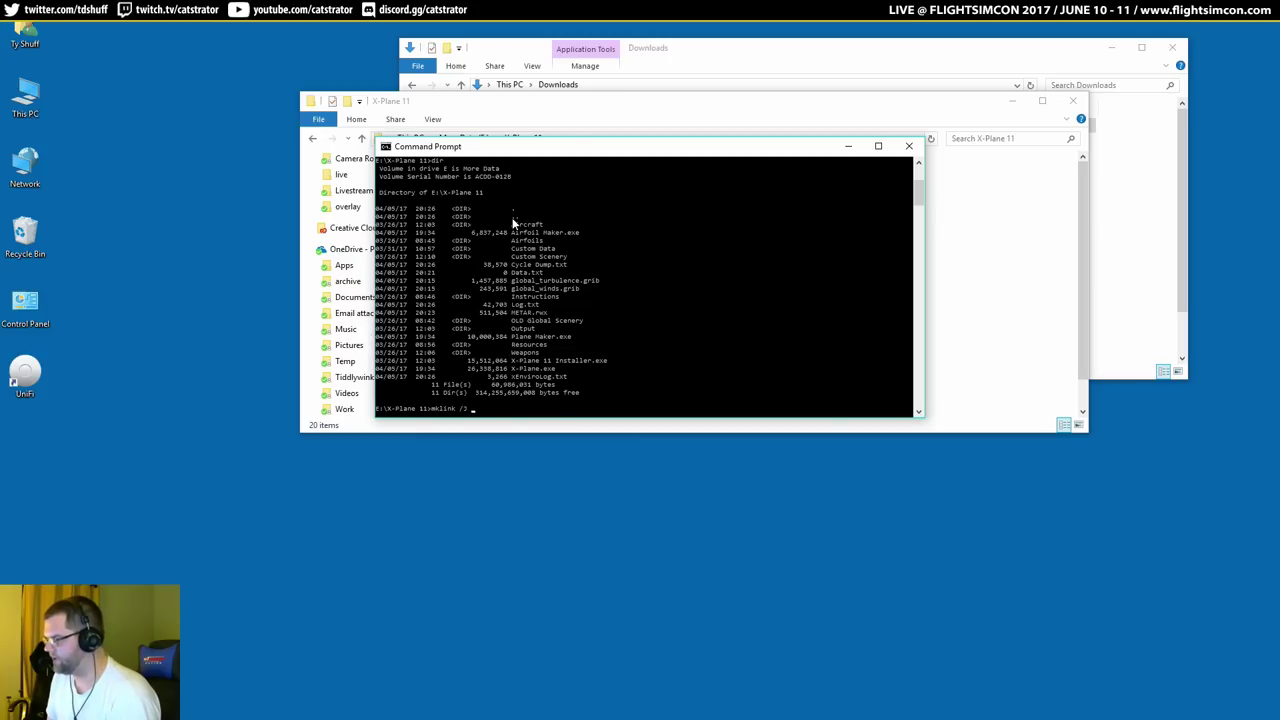
pyautogui.write('E:')
pyautogui.press('BackSpace')
pyautogui.press('BackSpace')
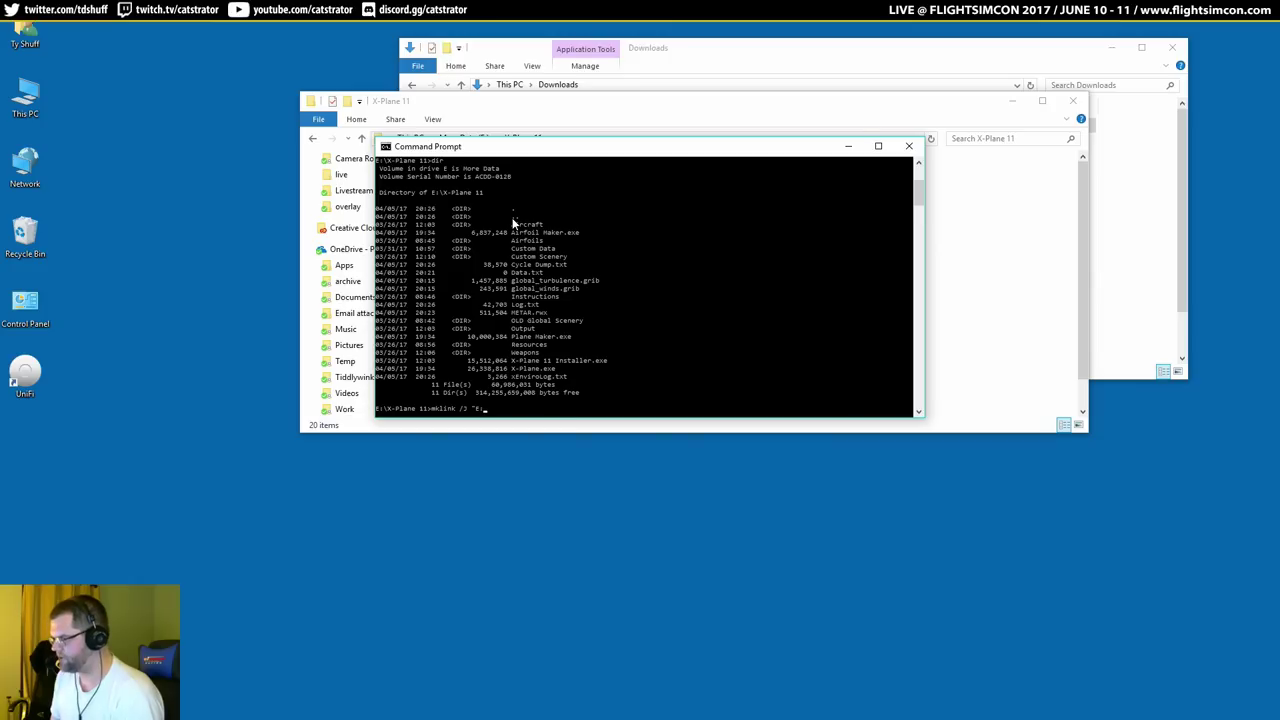
pyautogui.write(':\\X-Plane')
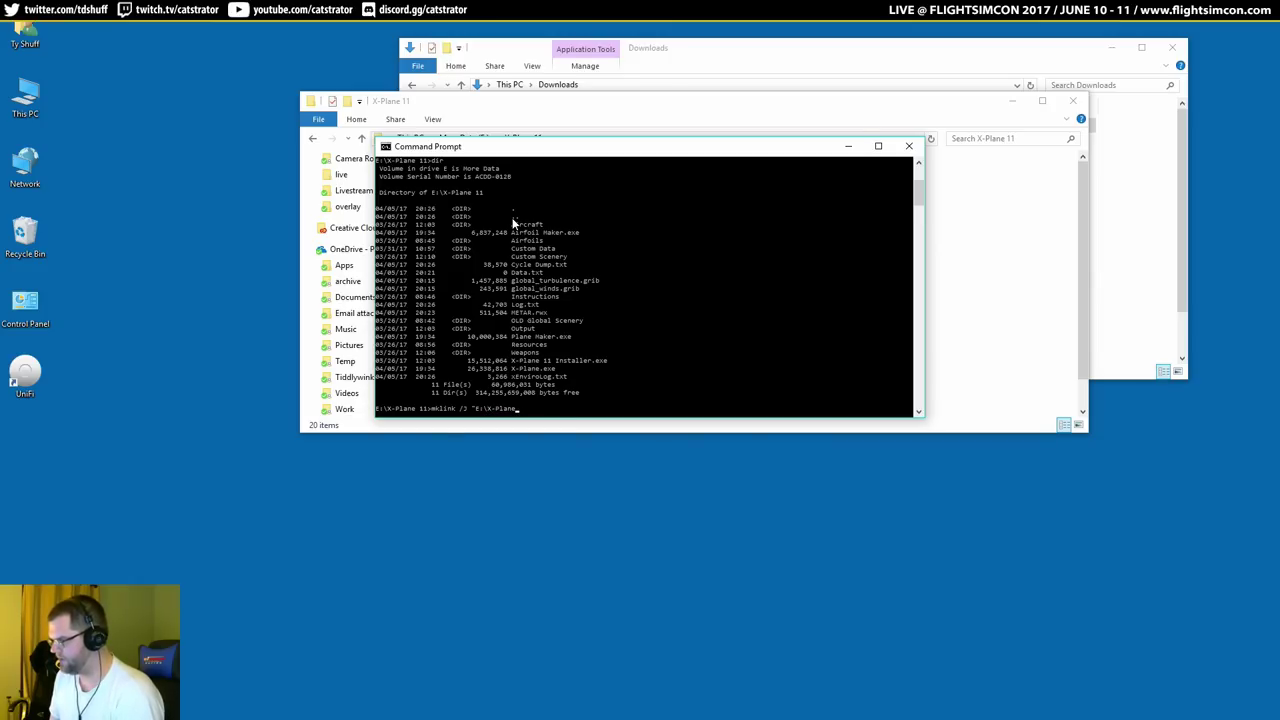
pyautogui.write(' 10\\C')
# In File Explorer, rename the OLD Global Scenery folder back to "Global Scenery".
pyautogui.moveTo(545, 146); pyautogui.dragTo(588, 541)
pyautogui.click(980, 286)
pyautogui.rightClick(466, 252)
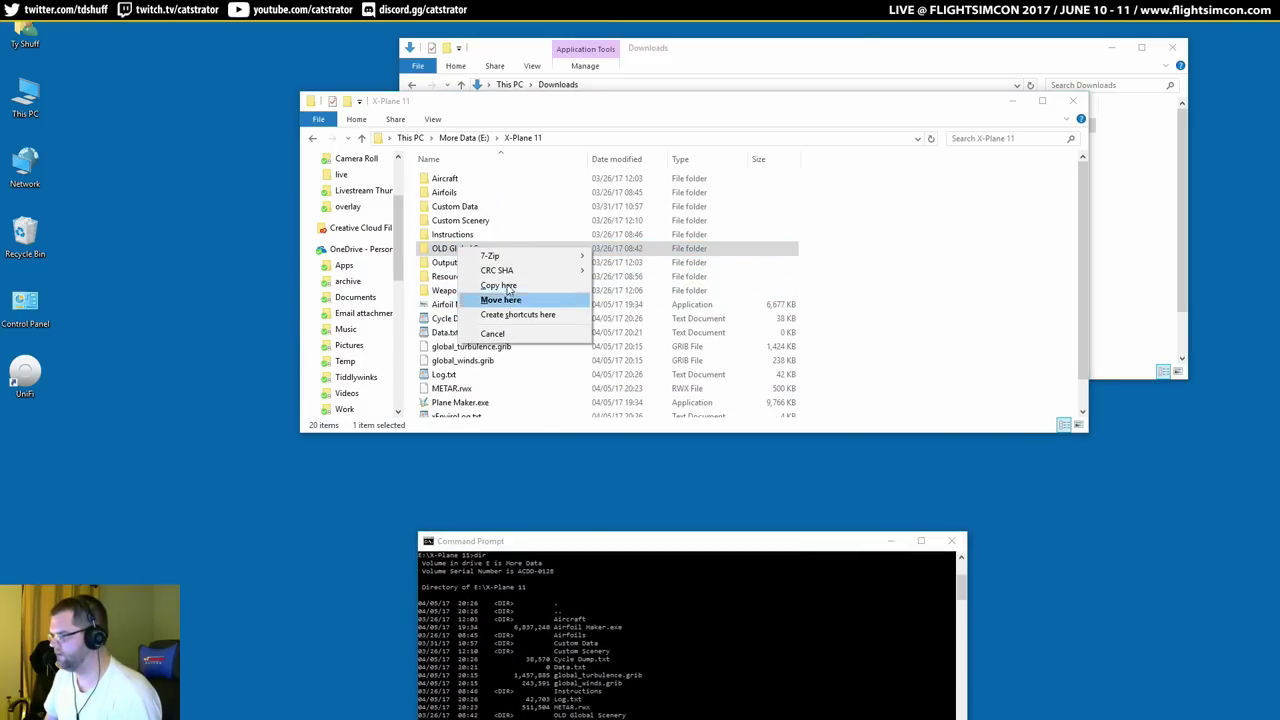
pyautogui.press('Escape')
pyautogui.rightClick(450, 249)
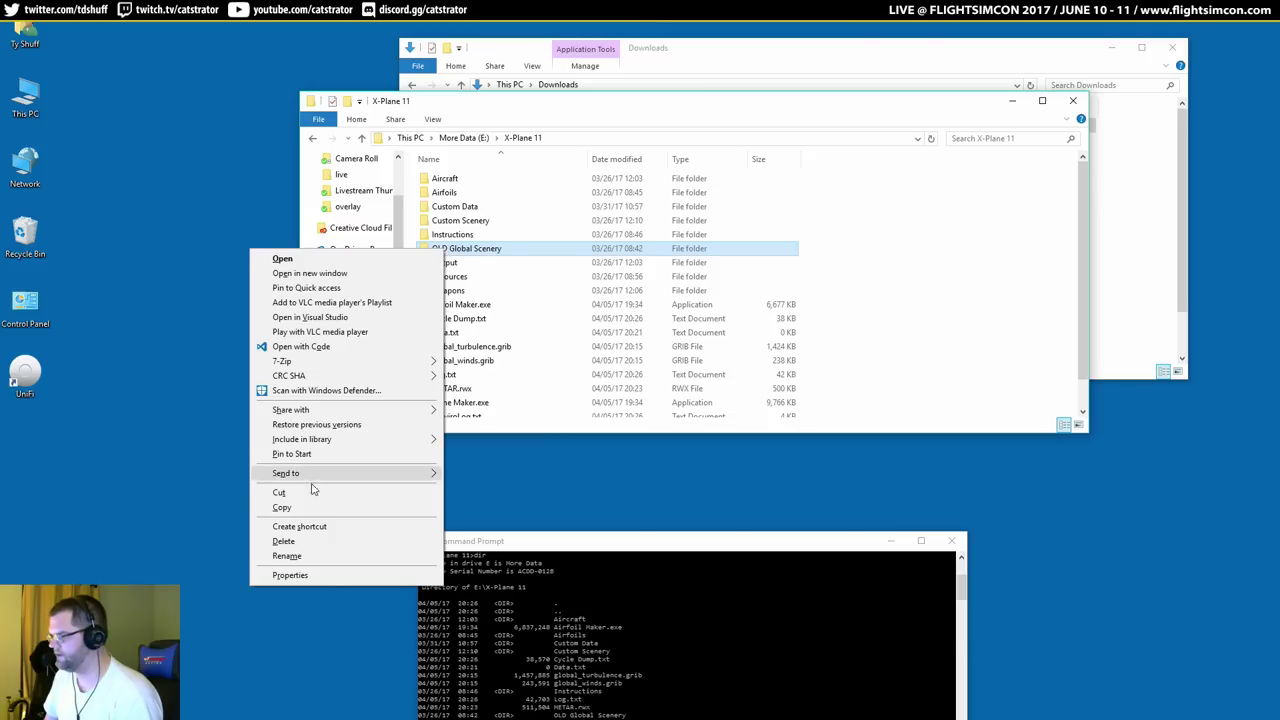
pyautogui.click(295, 556)
pyautogui.press('Home')
pyautogui.hotkey('ctrl', 'shift', 'Right')
pyautogui.press('Delete')
# Rename the Custom Scenery folder as "OLD Custom Scenery".
pyautogui.rightClick(468, 220)
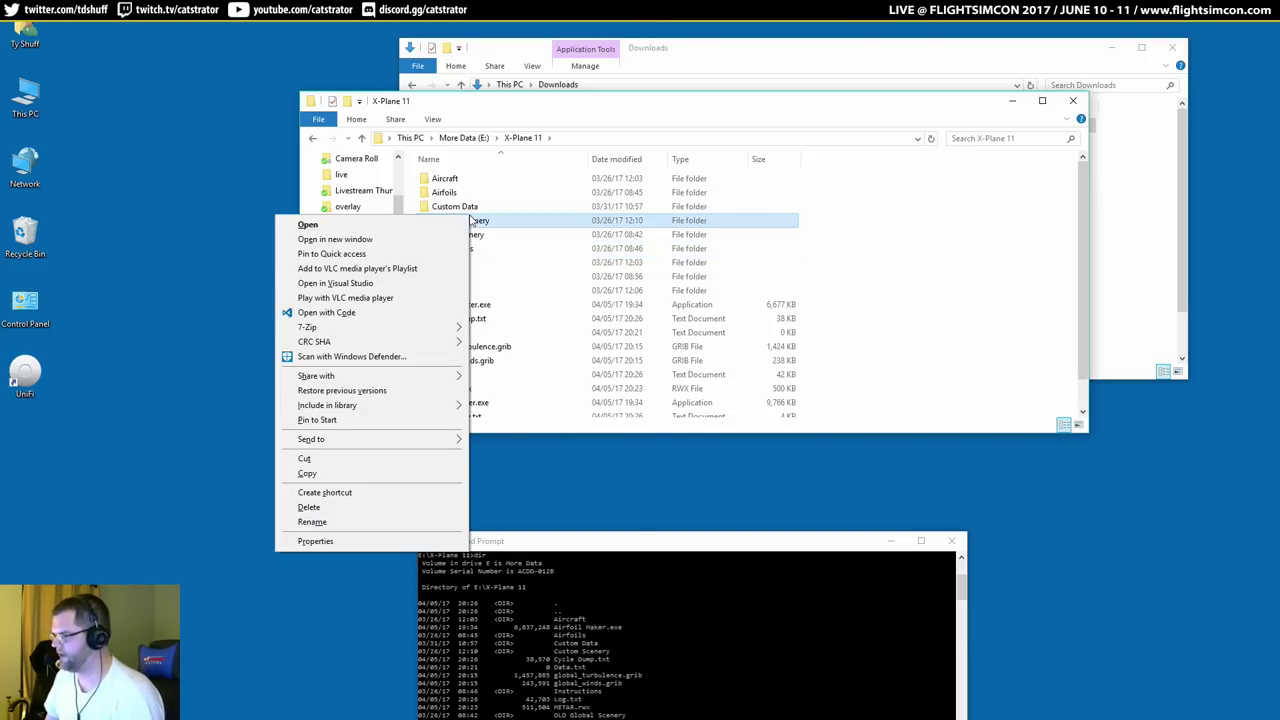
pyautogui.click(320, 522)
pyautogui.click(462, 220)
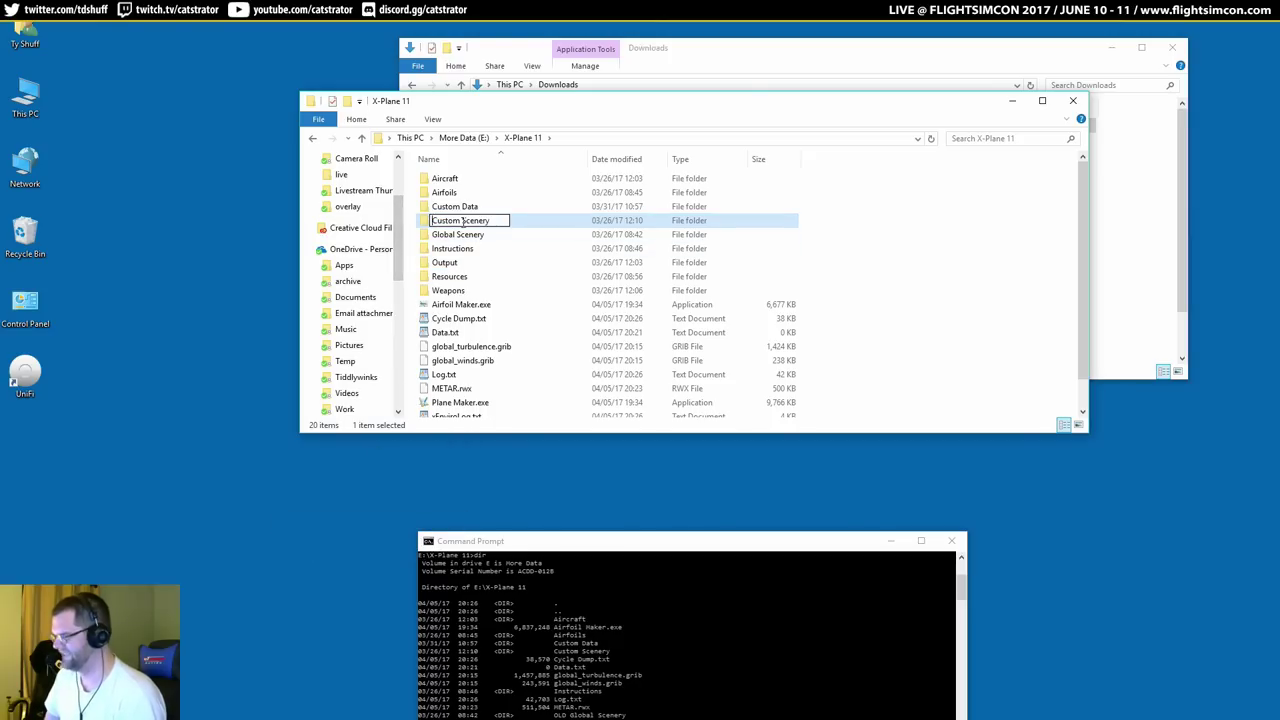
pyautogui.press('Home')
pyautogui.write('OLD')
pyautogui.press('Return')
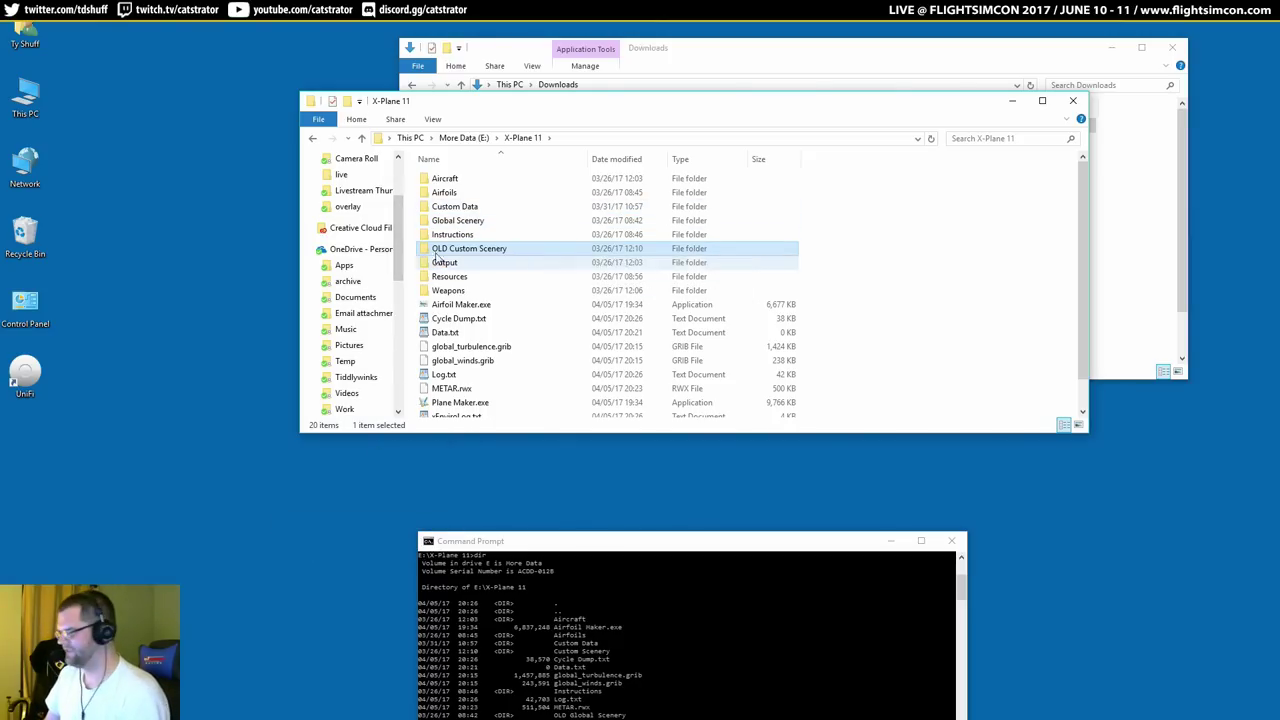
# In the Command Prompt, complete the junction's link path as "E:\X-Plane 10\Custom Scenery".
pyautogui.moveTo(597, 545); pyautogui.dragTo(551, 303)
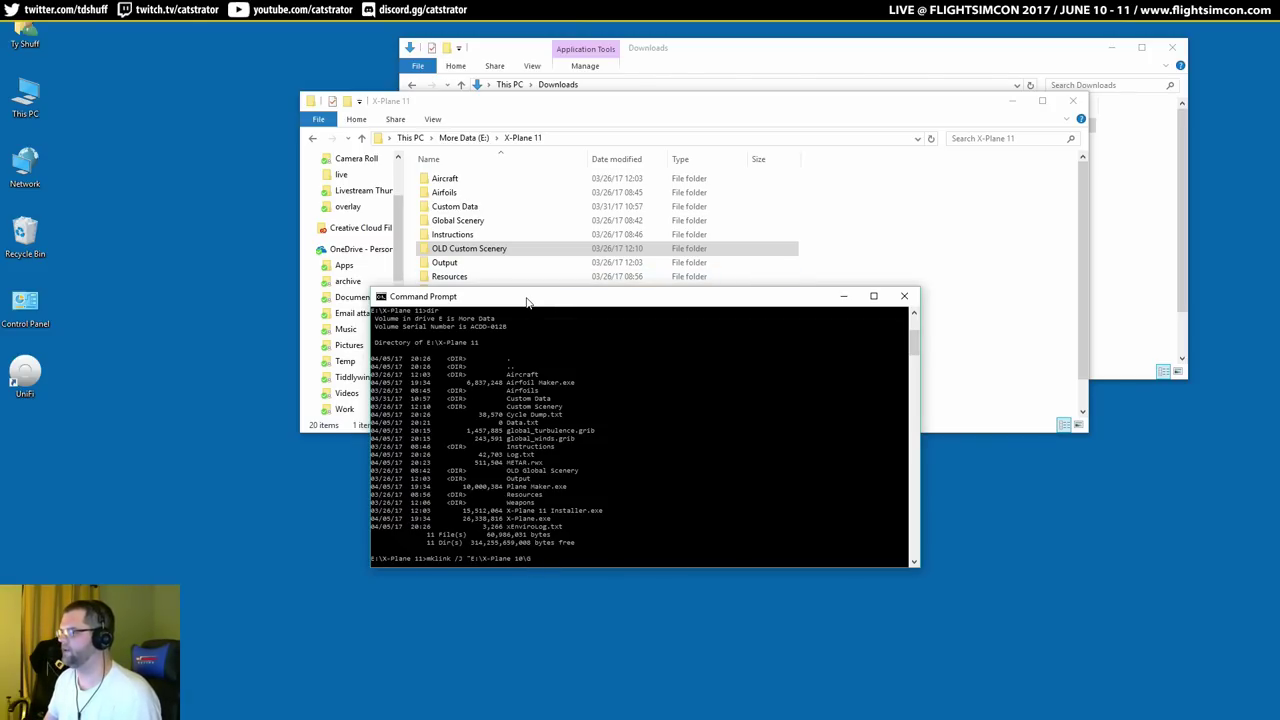
pyautogui.moveTo(527, 304); pyautogui.dragTo(519, 319)
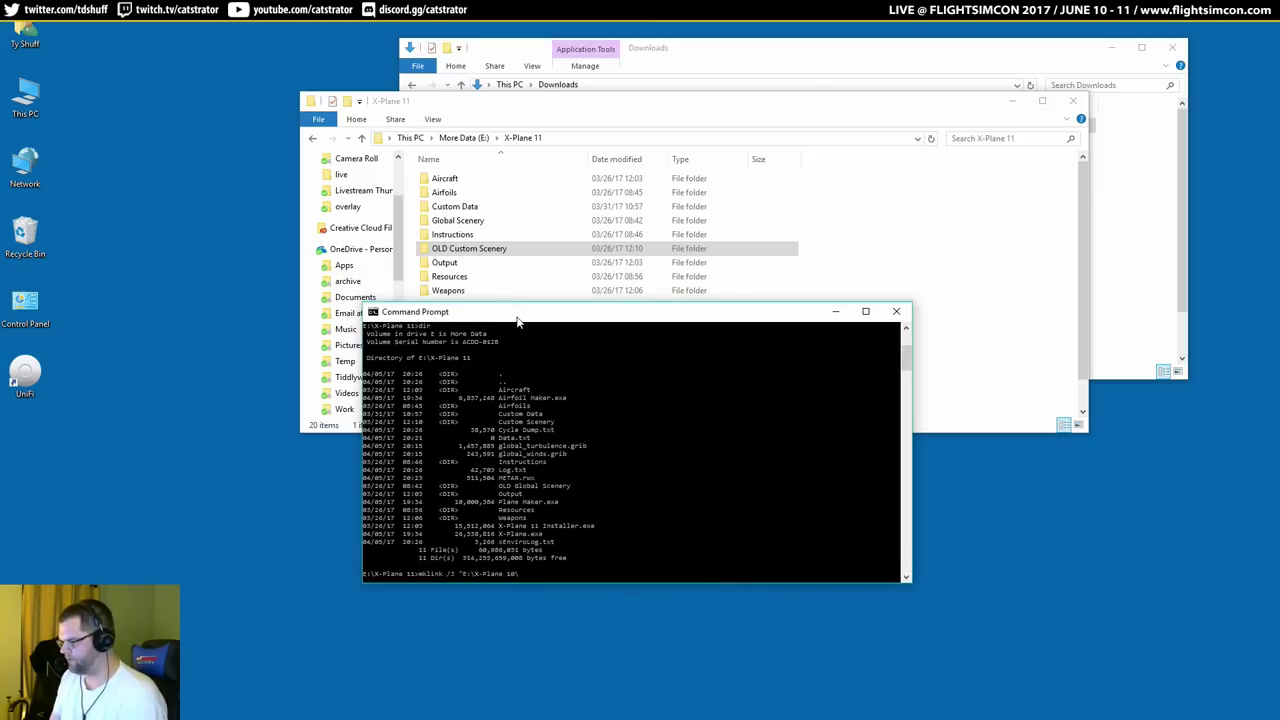
pyautogui.write('ustom Scenery"')
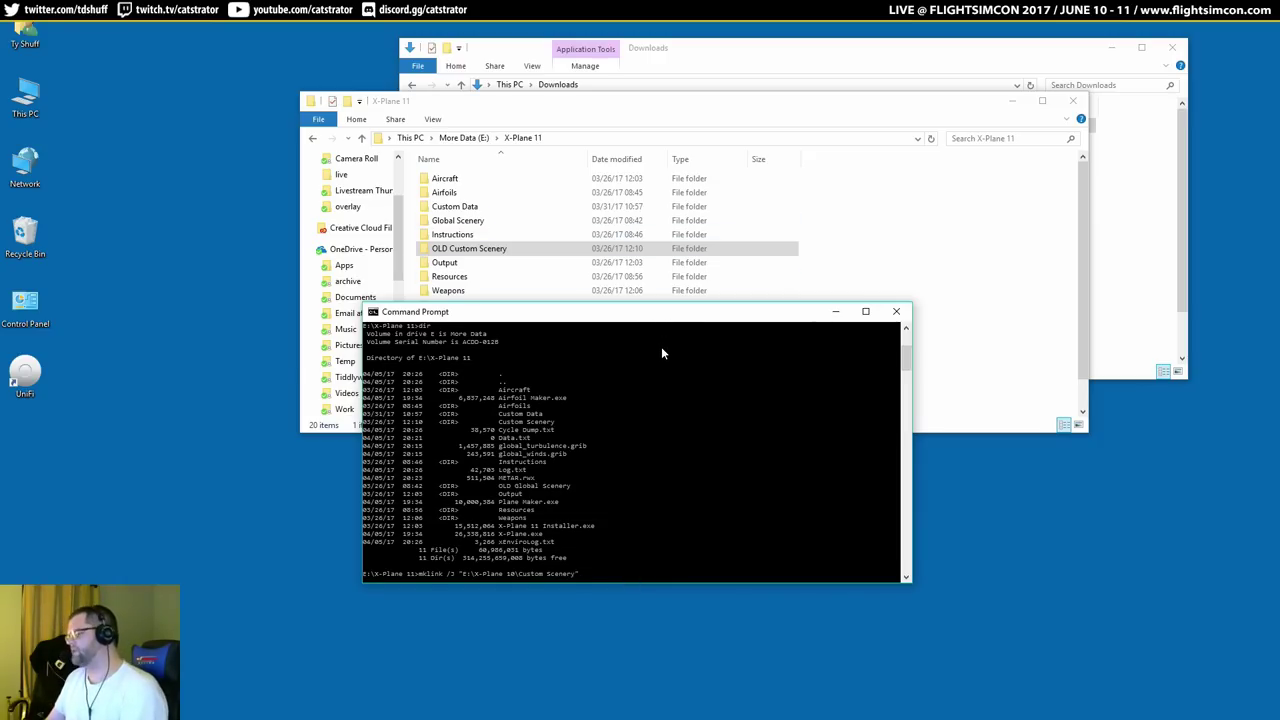
# Open the X-Plane Scenery folder on the Seagate Expansion Drive (G:) in a new File Explorer window.
pyautogui.doubleClick(25, 98)
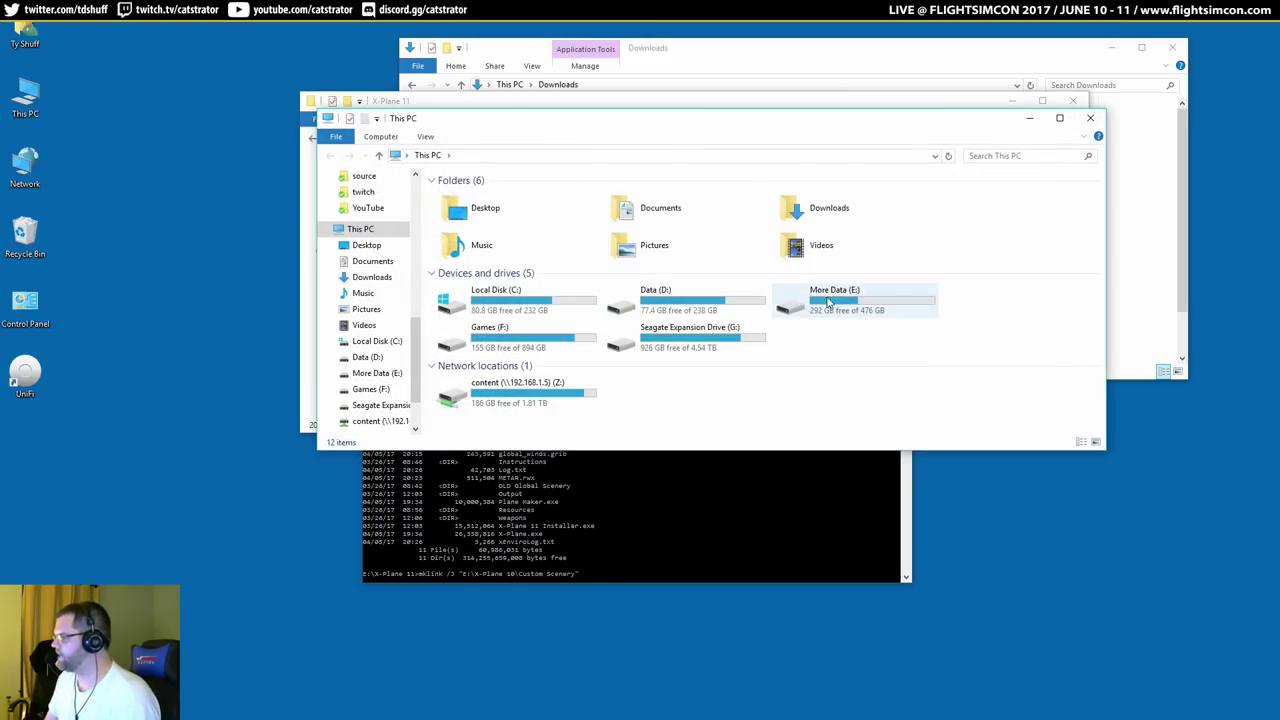
pyautogui.doubleClick(680, 335)
pyautogui.moveTo(658, 120); pyautogui.dragTo(520, 40)
pyautogui.doubleClick(335, 113)
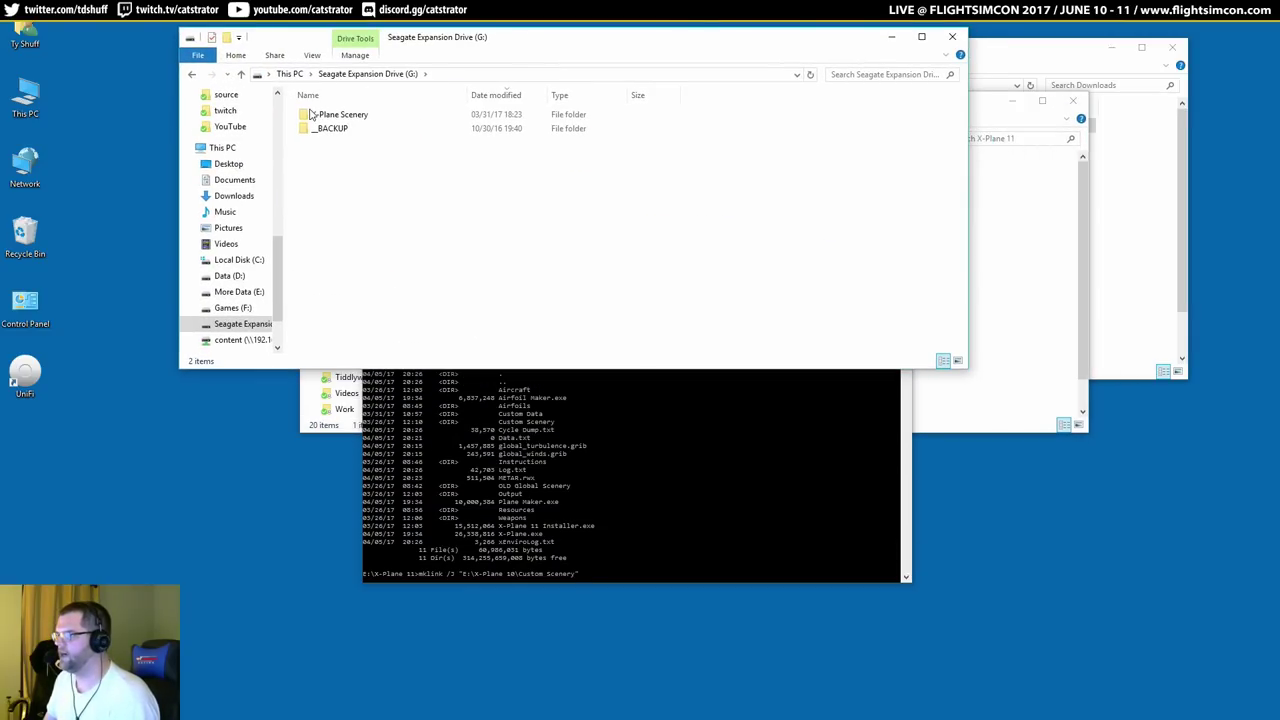
# Try to create the junction "E:\X-Plane 10\Custom Scenery" with "G:\X-Plane Scenery" as target, rerunning the command without the trailing period.
pyautogui.click(721, 426)
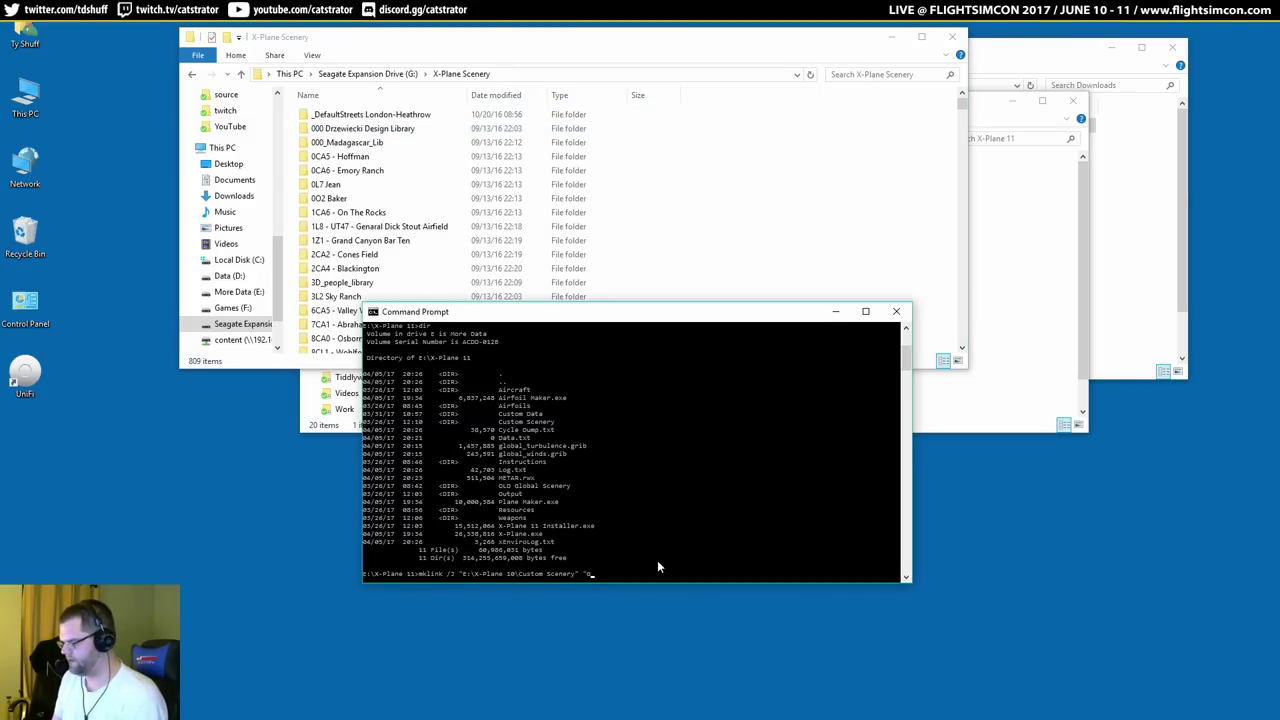
pyautogui.write('X-Plane Scenery"')
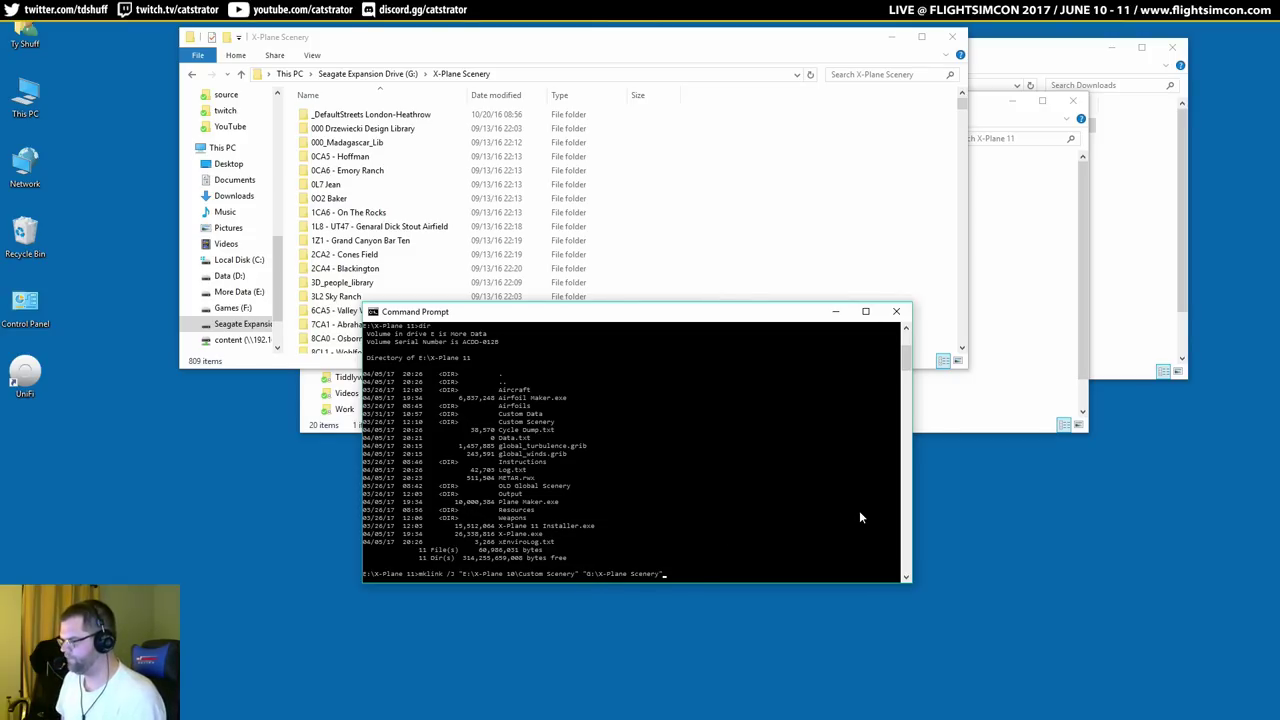
pyautogui.press('Return')
pyautogui.press('Up')
pyautogui.press('BackSpace')
pyautogui.press('Return')
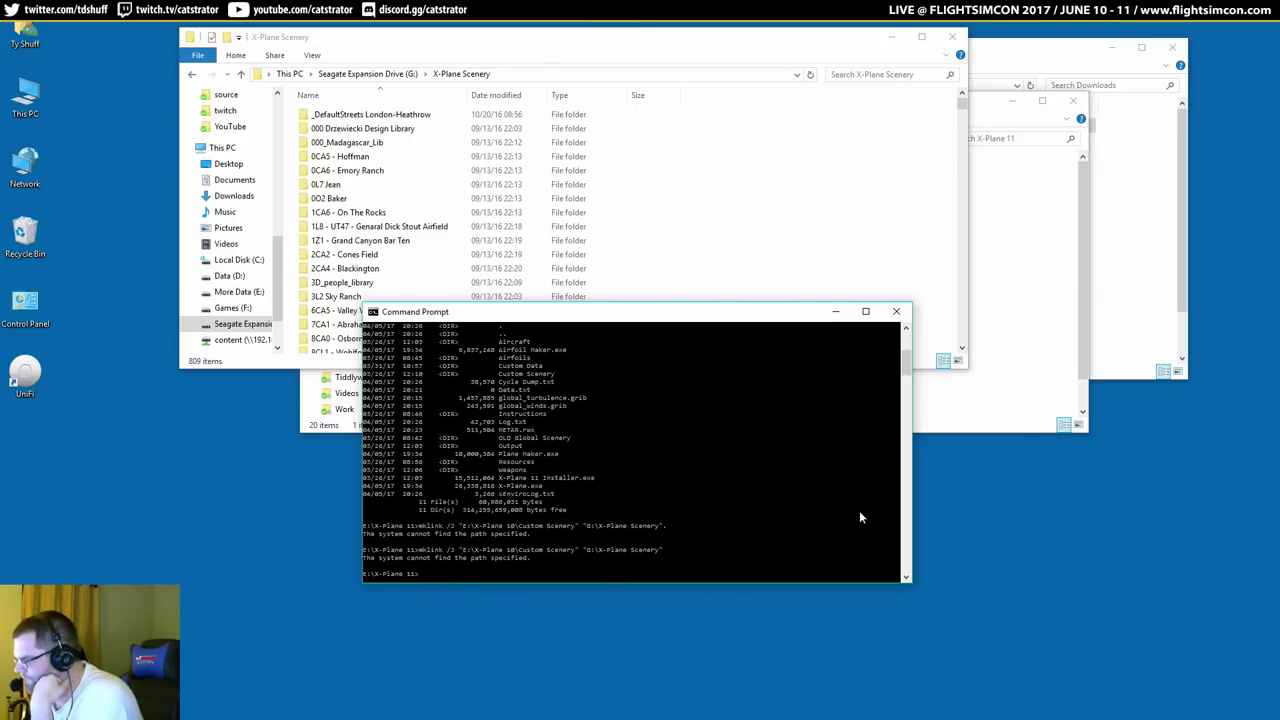
# Run mklink /J with only the path "E:\X-Plane 10\Custom Scenery" and no target.
pyautogui.press('Up')
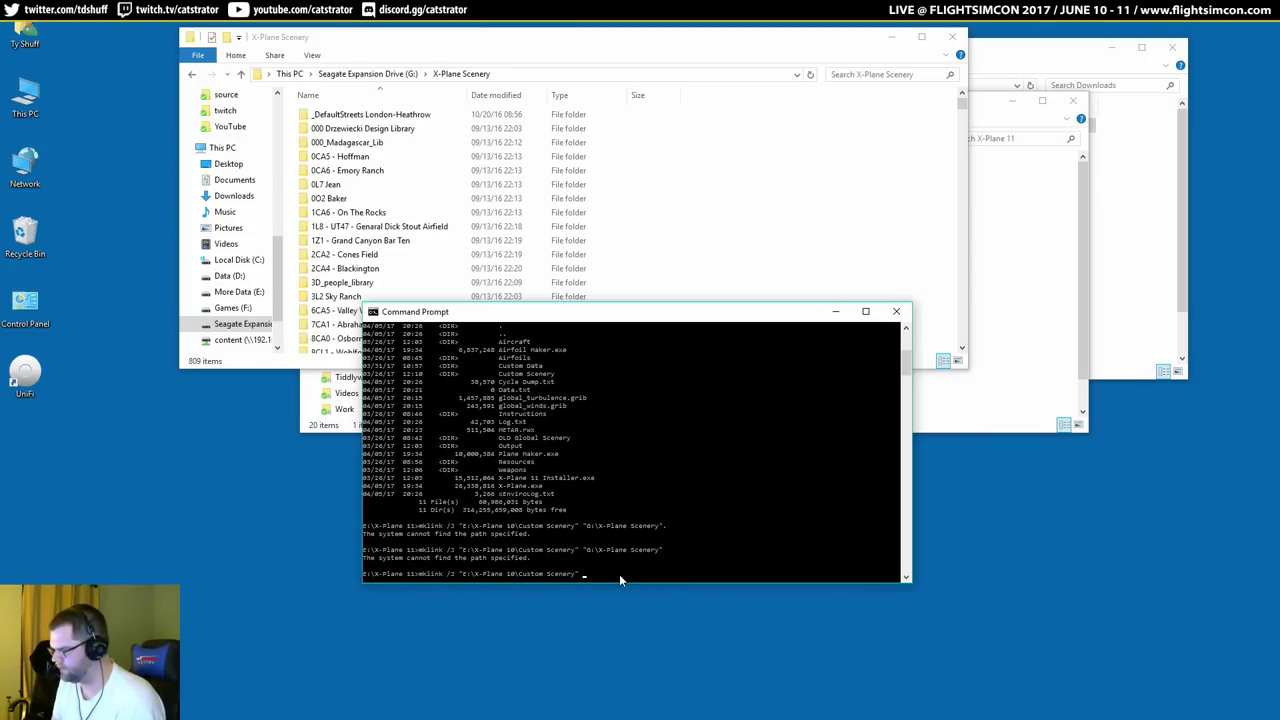
pyautogui.write('"')
pyautogui.press('Return')
# Try mklink /J with the paths swapped, "G:\X-Plane Scenery" first and "E:\X-Plane 10\Custom Scenery" second.
pyautogui.press('Up')
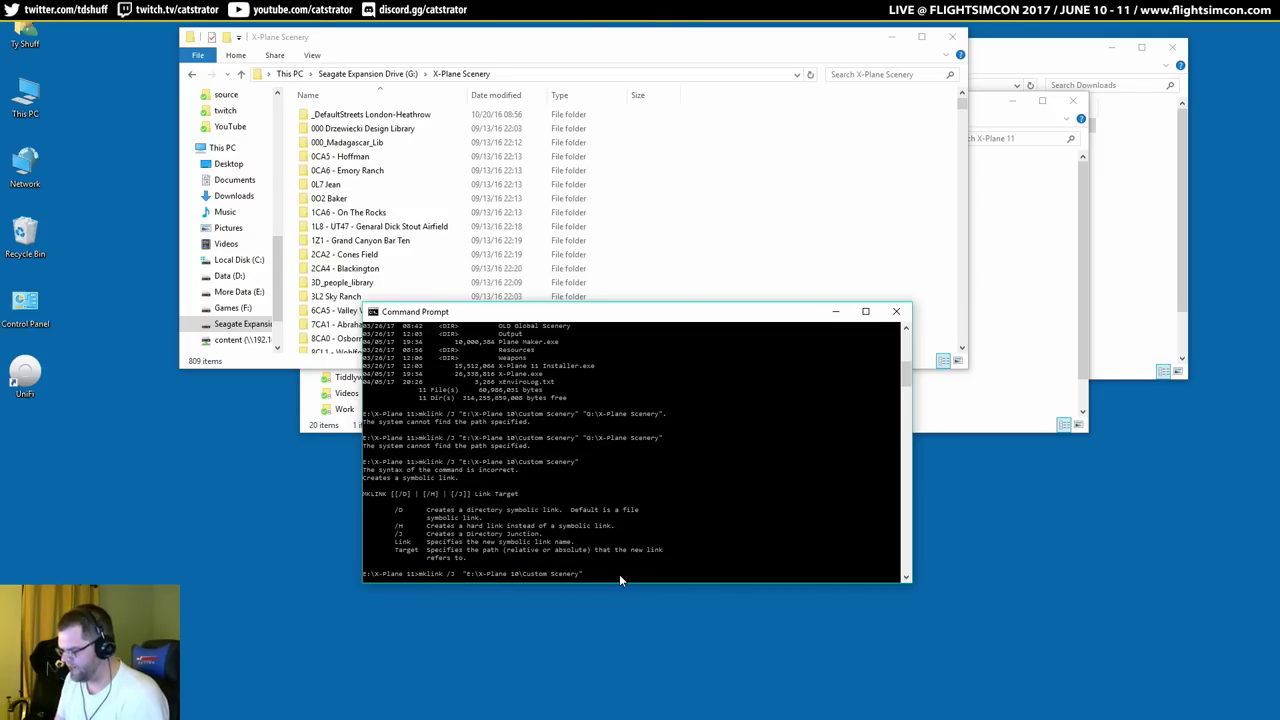
pyautogui.write('"G')
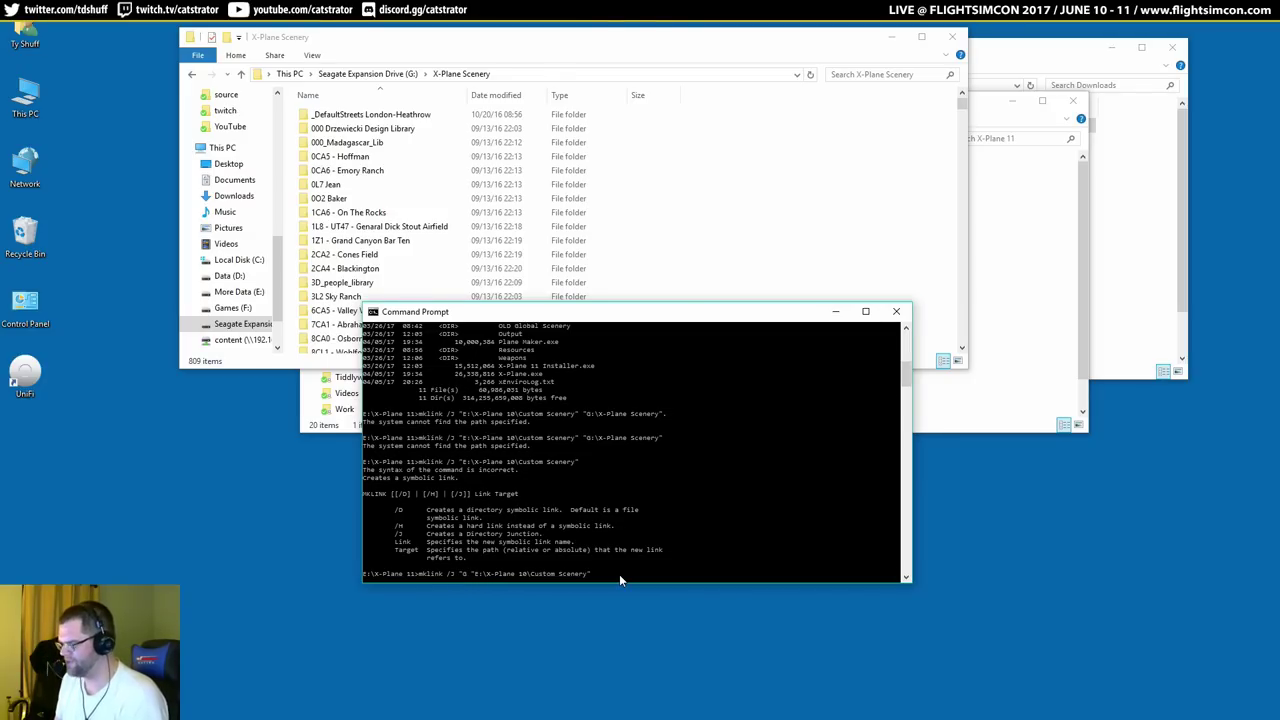
pyautogui.write(':\\X')
pyautogui.press('Tab')
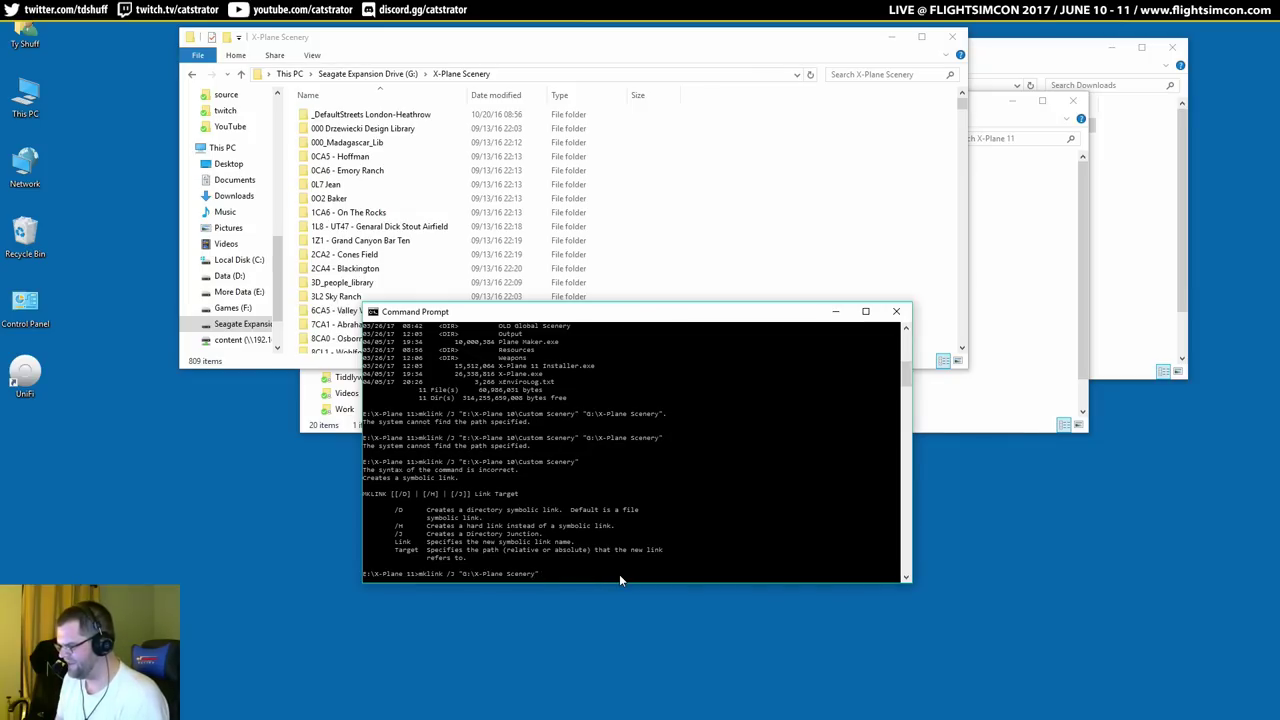
pyautogui.press('Up')
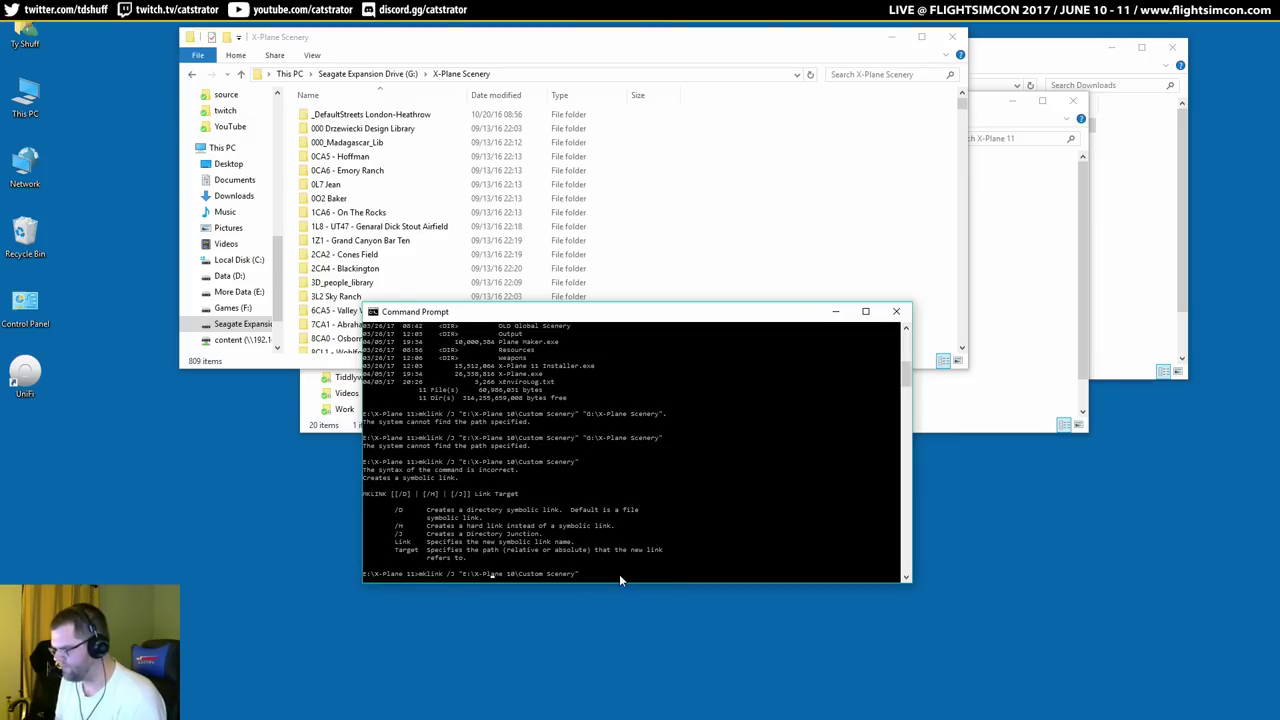
pyautogui.write('"G :\\X-Plane')
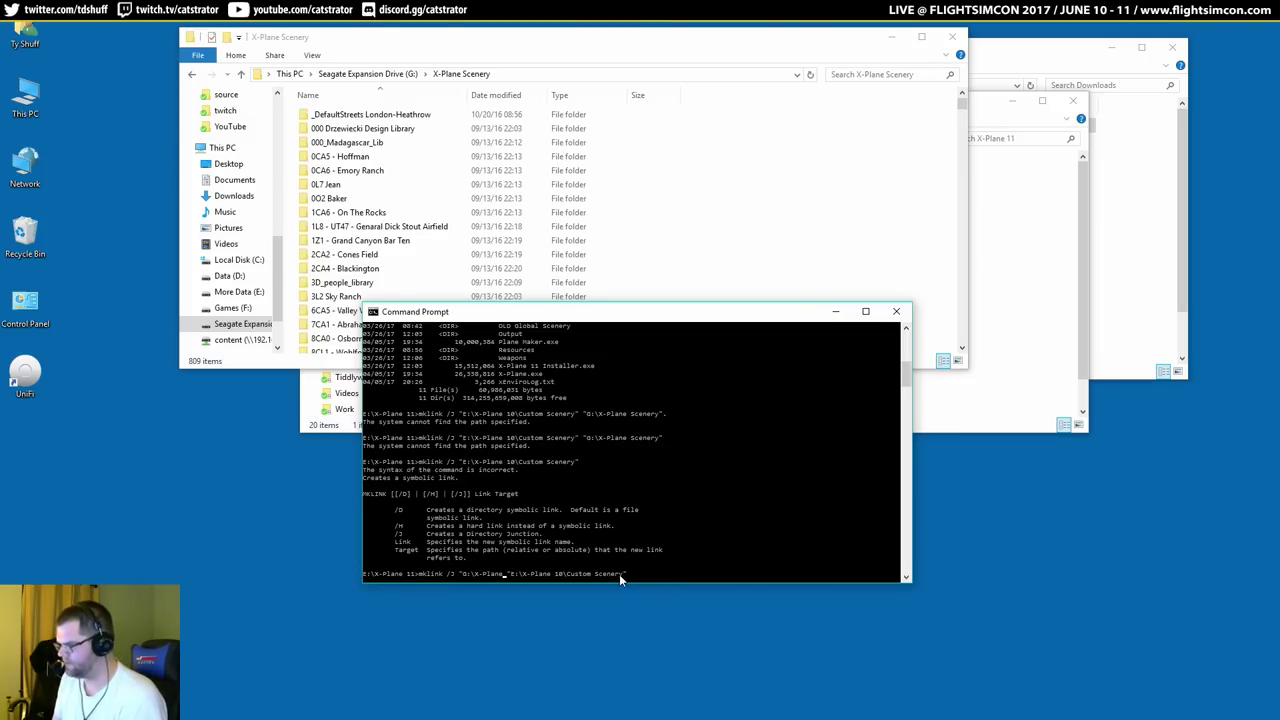
pyautogui.write(' Scenery"')
pyautogui.press('Return')
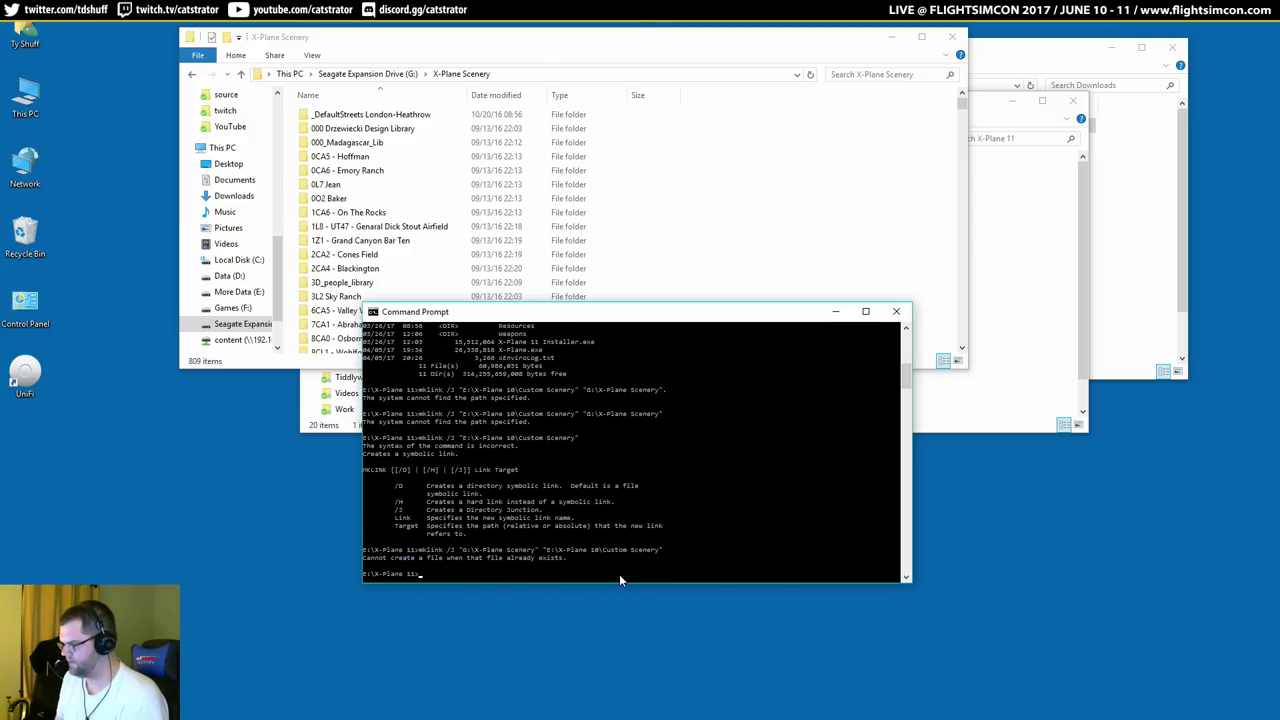
# List the X-Plane 11 directory again with dir to check its folders.
pyautogui.press('Return')
pyautogui.press('Return')
pyautogui.write('dir')
pyautogui.press('Return')
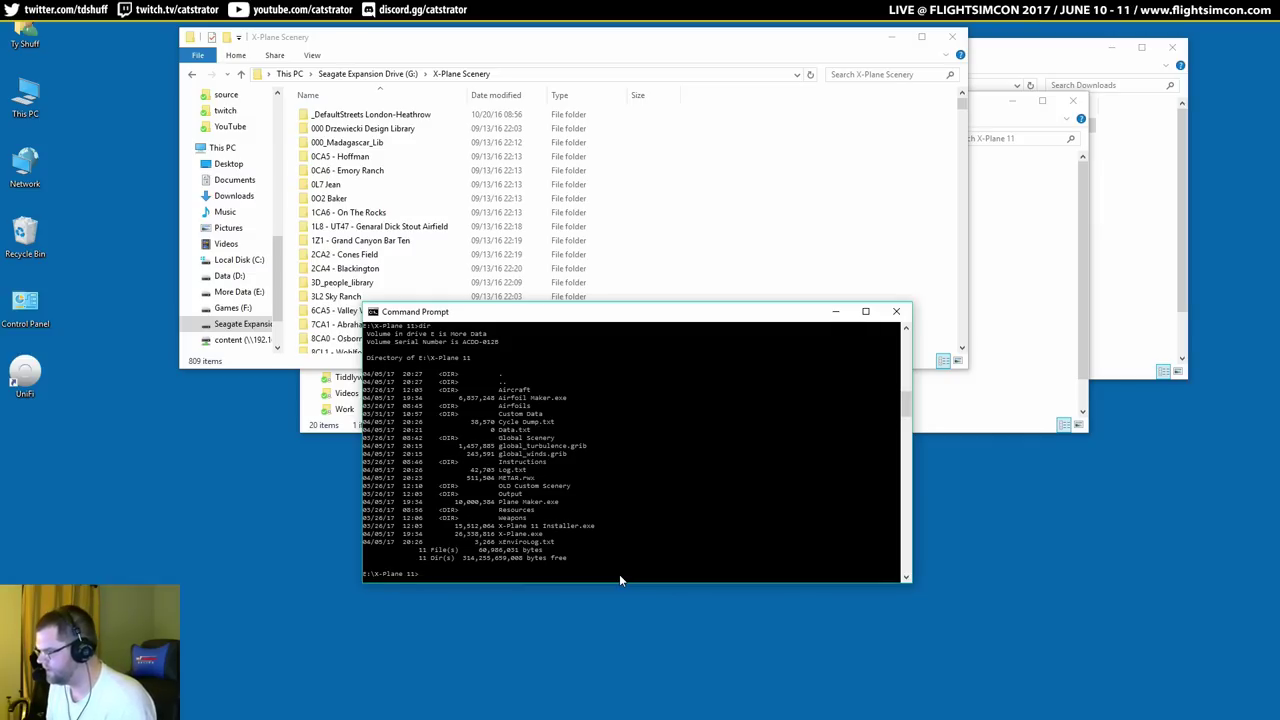
# Create the junction "E:\X-Plane 11\Custom Scenery" with mklink /J, using "G:\X-Plane Scenery" as its target.
pyautogui.press('Up')
pyautogui.press('Up')
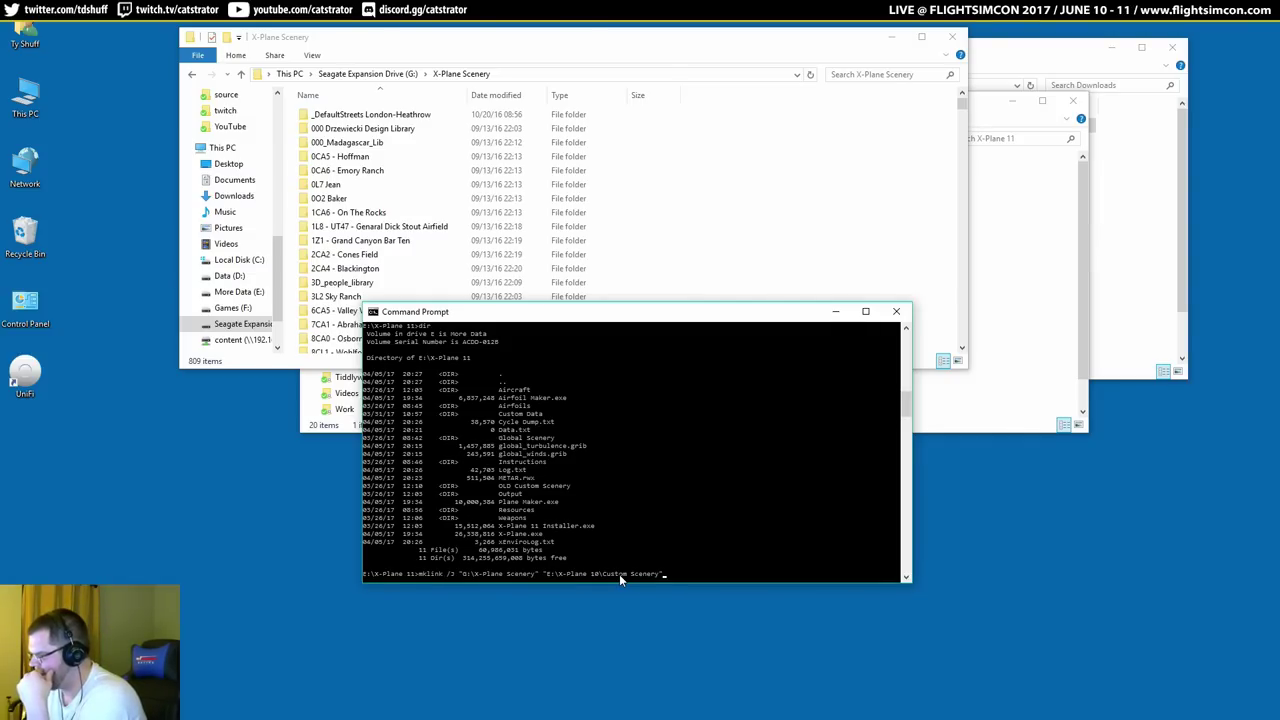
pyautogui.press('Up')
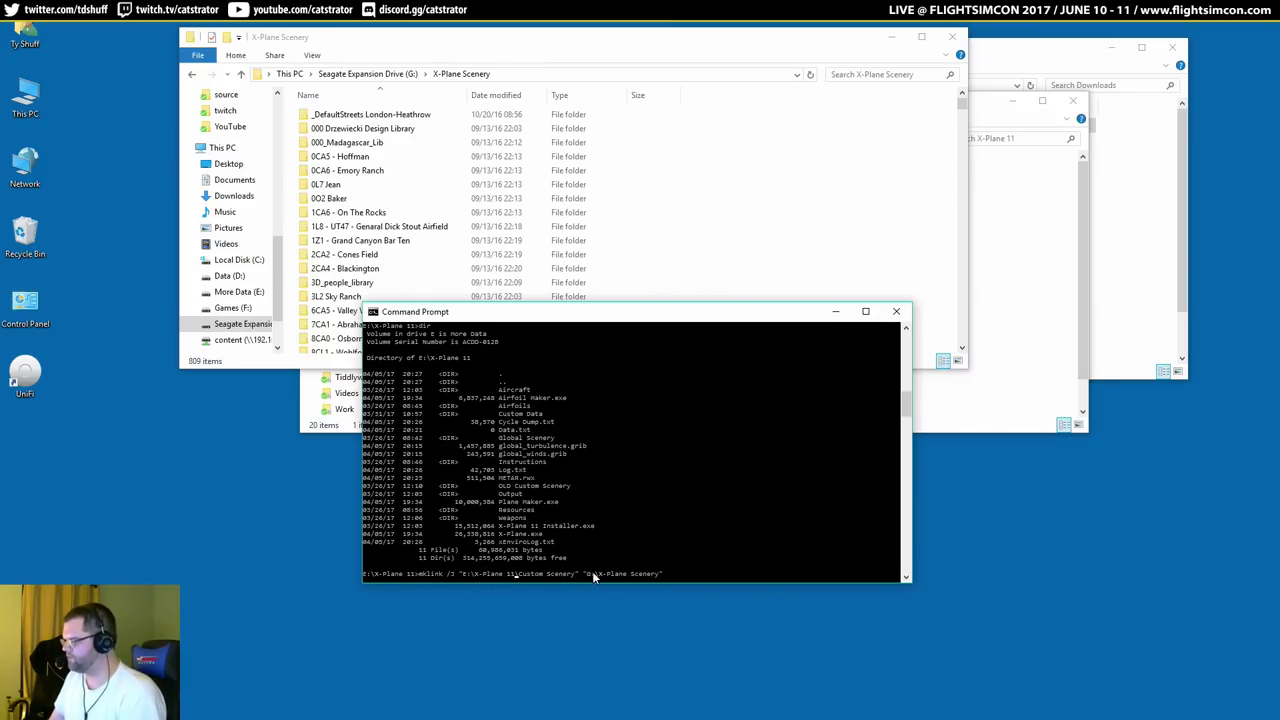
pyautogui.press('Return')
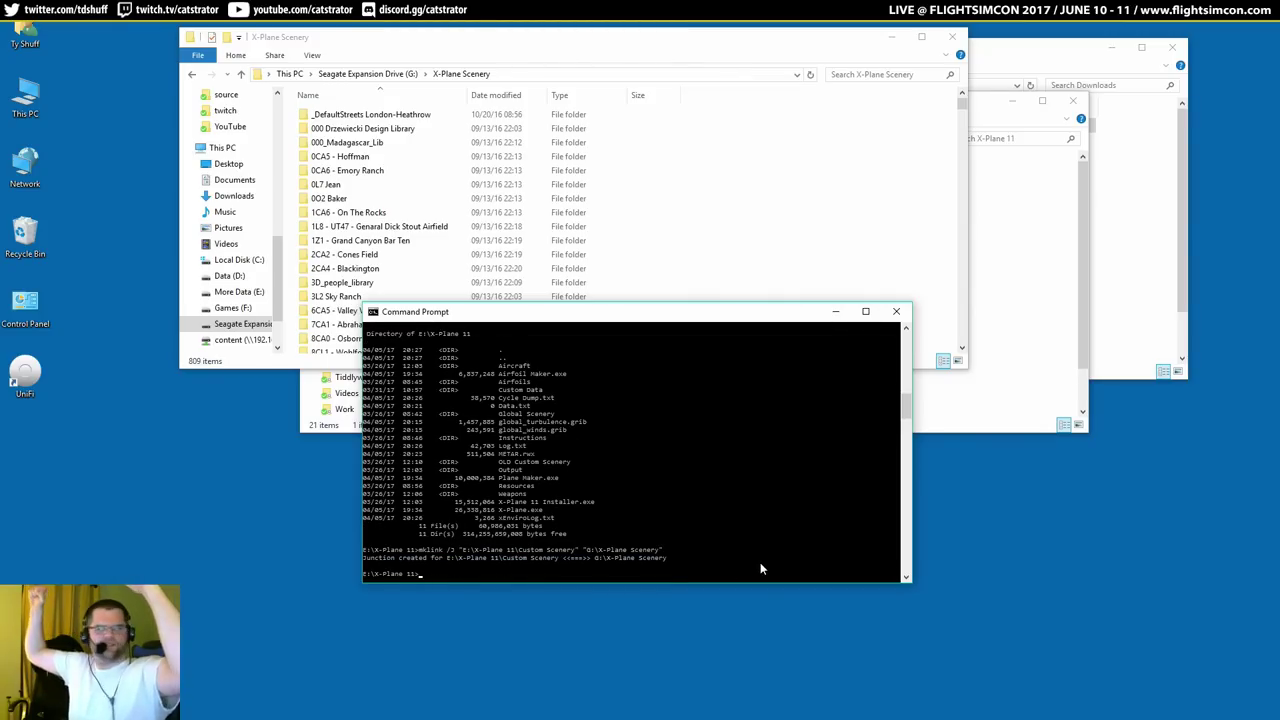
# Open the Custom Scenery junction in the X-Plane 11 folder and compare its contents with the X-Plane Scenery folder on drive G:.
pyautogui.click(1005, 310)
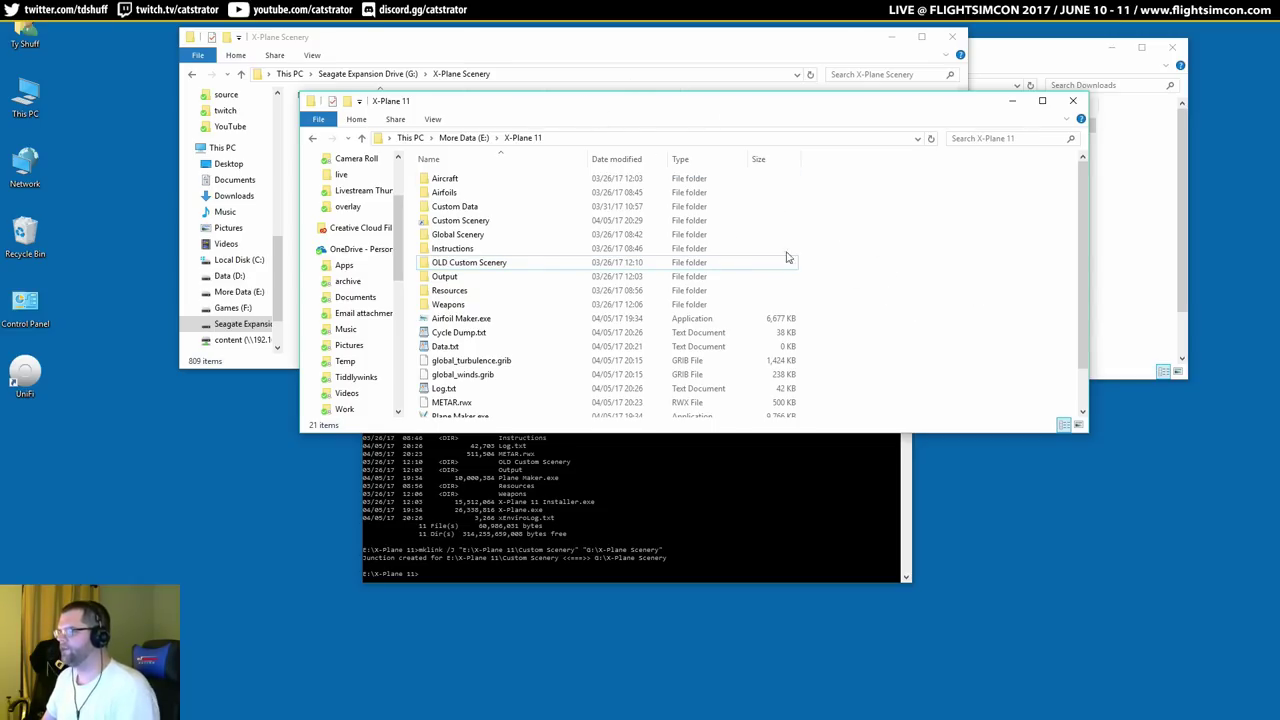
pyautogui.click(453, 221)
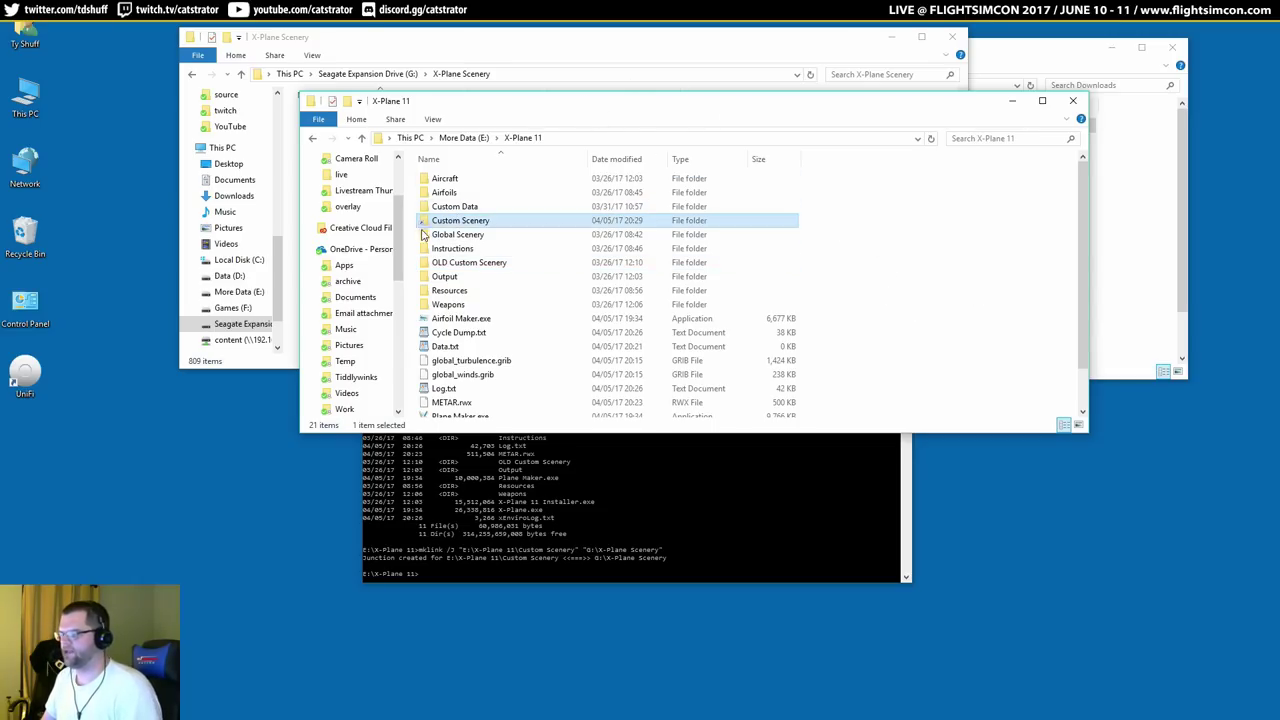
pyautogui.doubleClick(467, 224)
pyautogui.moveTo(890, 183); pyautogui.dragTo(600, 160)
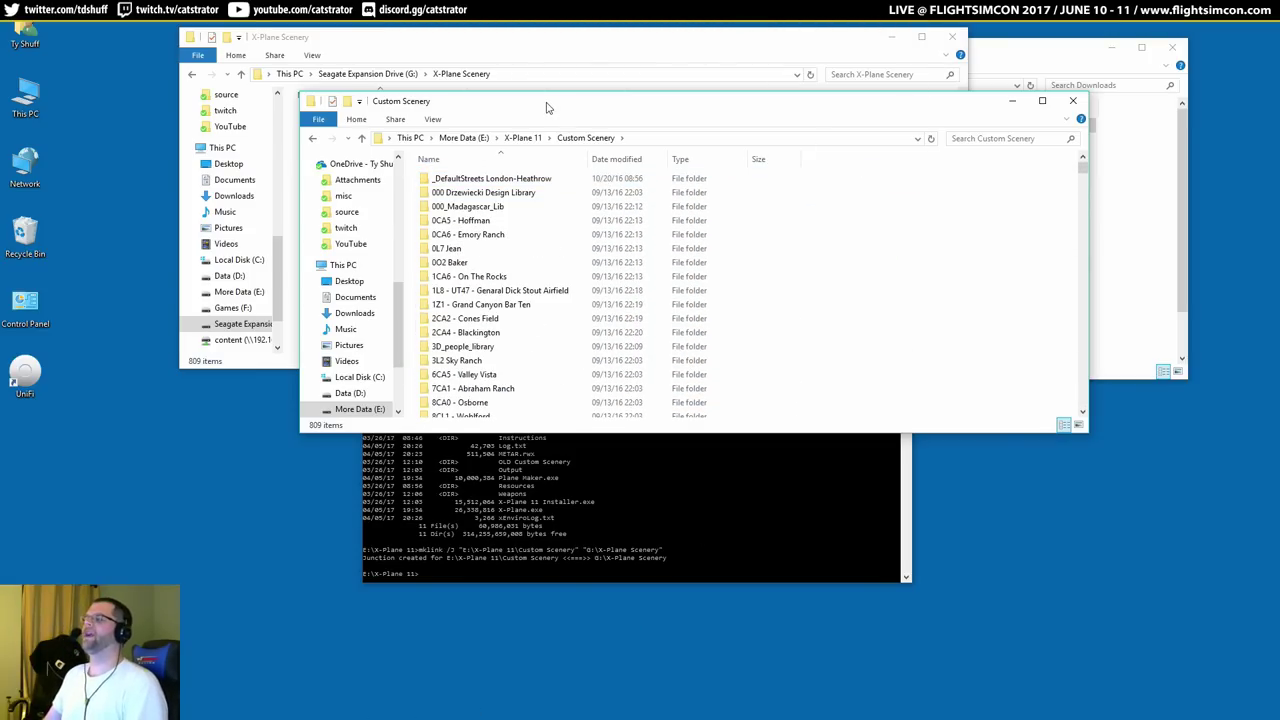
pyautogui.moveTo(523, 47); pyautogui.dragTo(522, 49)
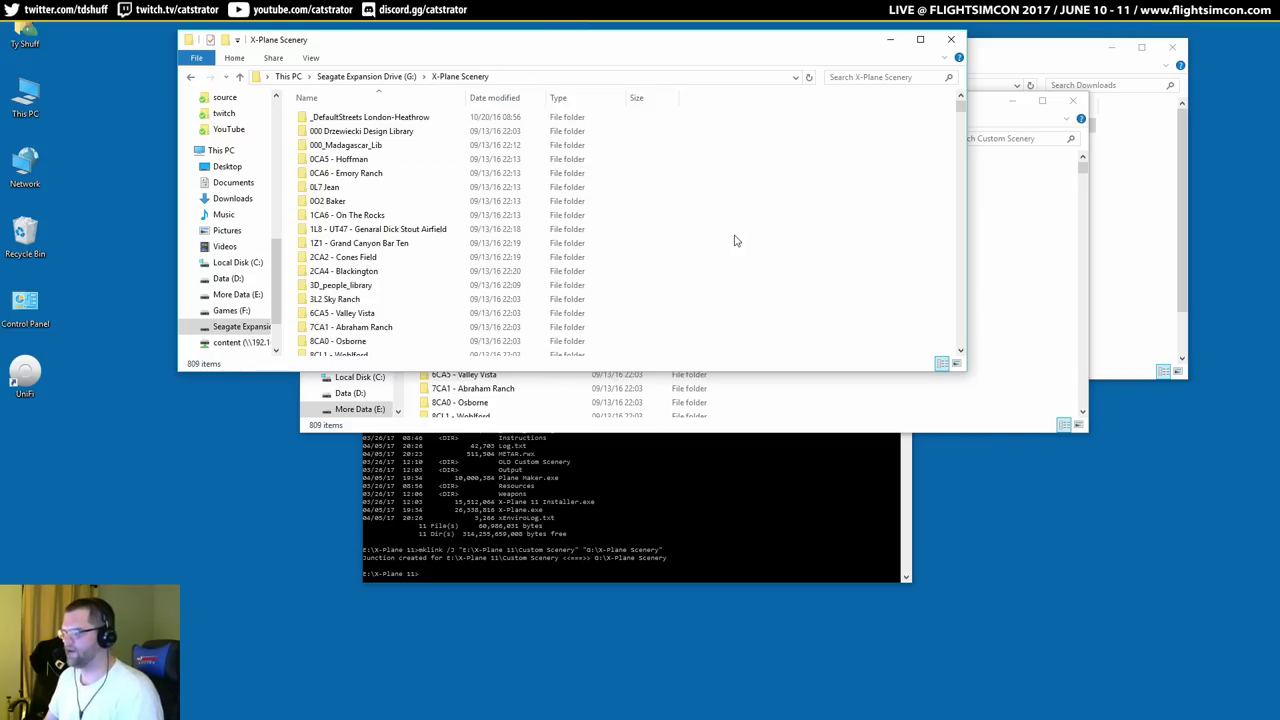
# Close both scenery folder windows and the Command Prompt.
pyautogui.click(952, 42)
pyautogui.click(1073, 101)
pyautogui.click(900, 315)
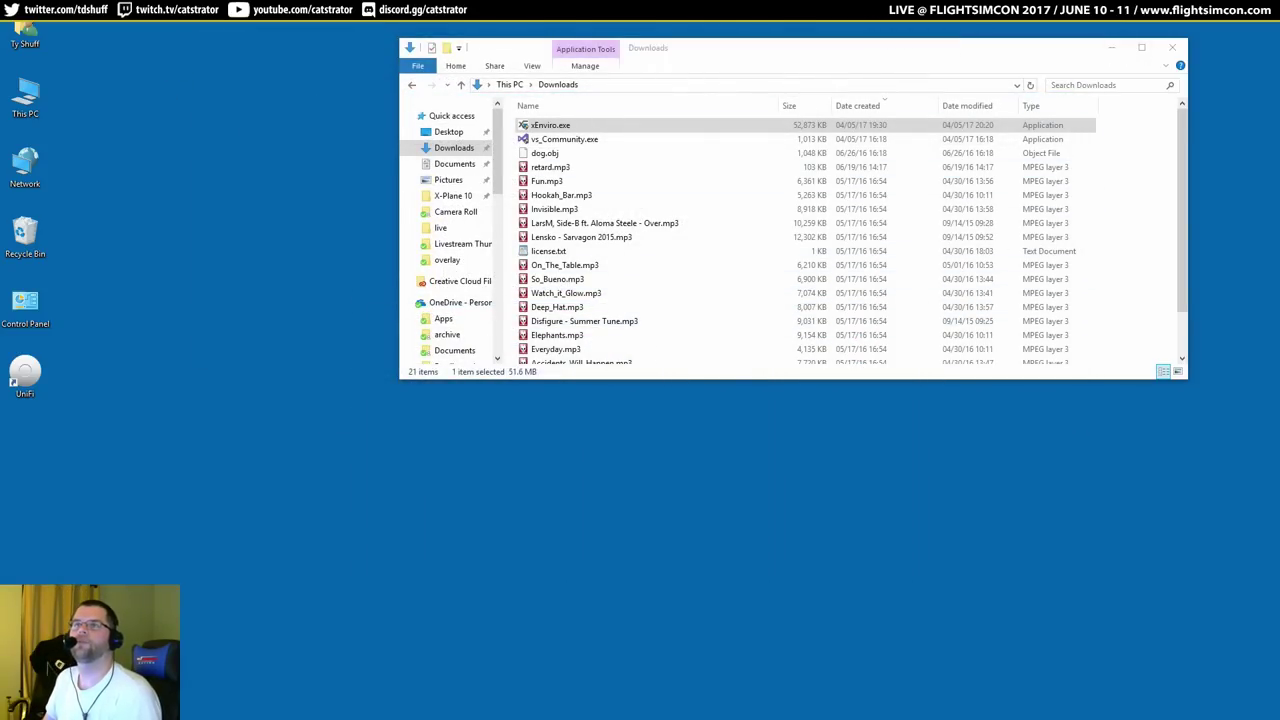
# Browse to the X-Plane 11 folder on drive E: in a new File Explorer window and launch X-Plane.exe.
pyautogui.press('super+e')
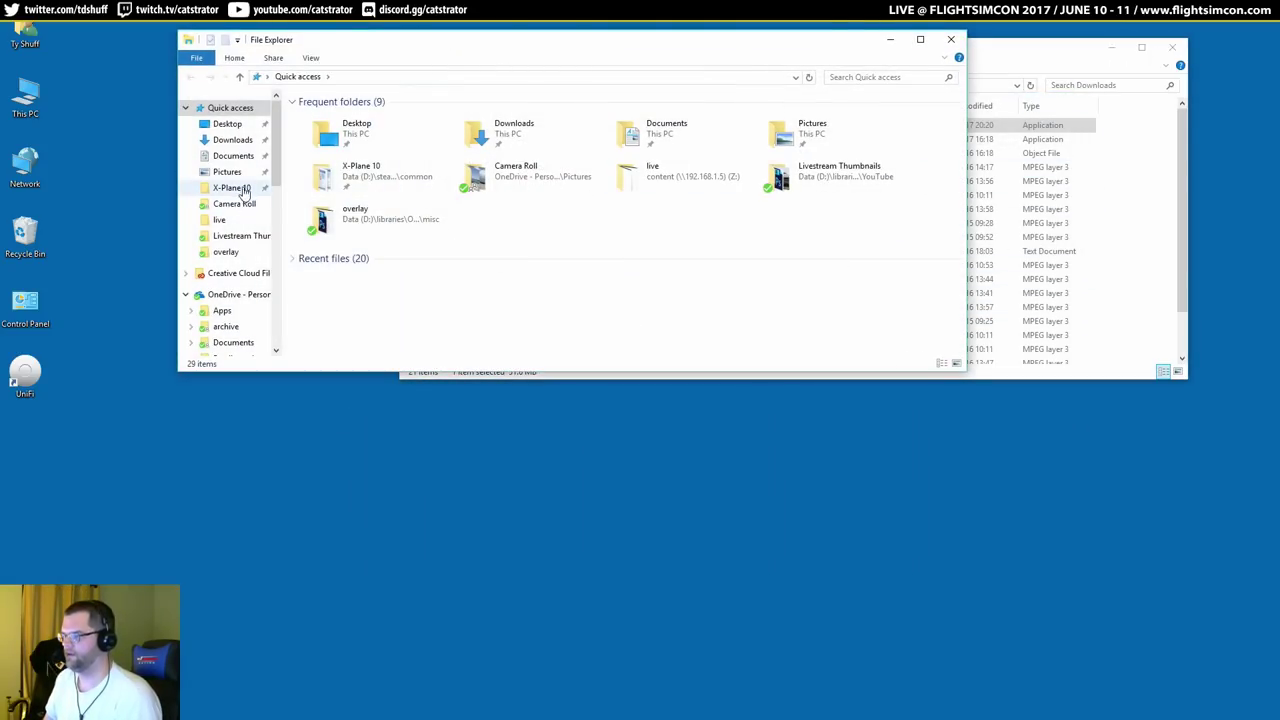
pyautogui.scroll(-8, 238, 185)
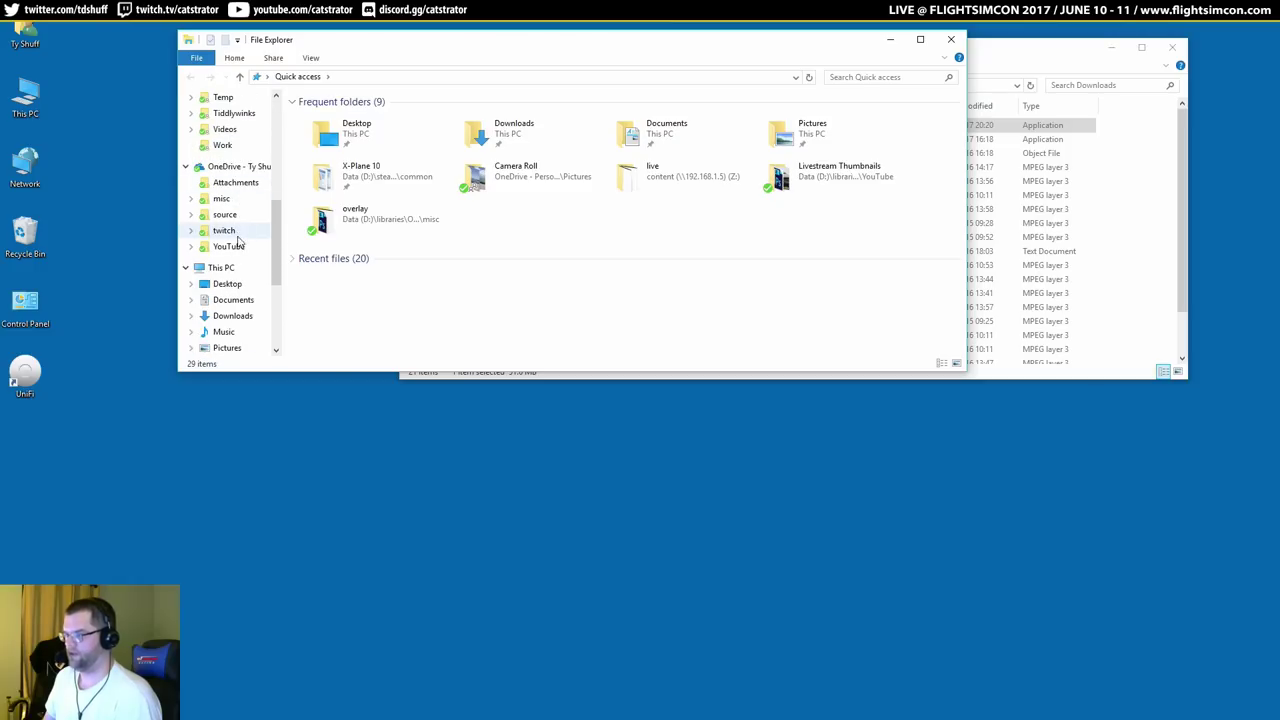
pyautogui.click(222, 268)
pyautogui.doubleClick(690, 238)
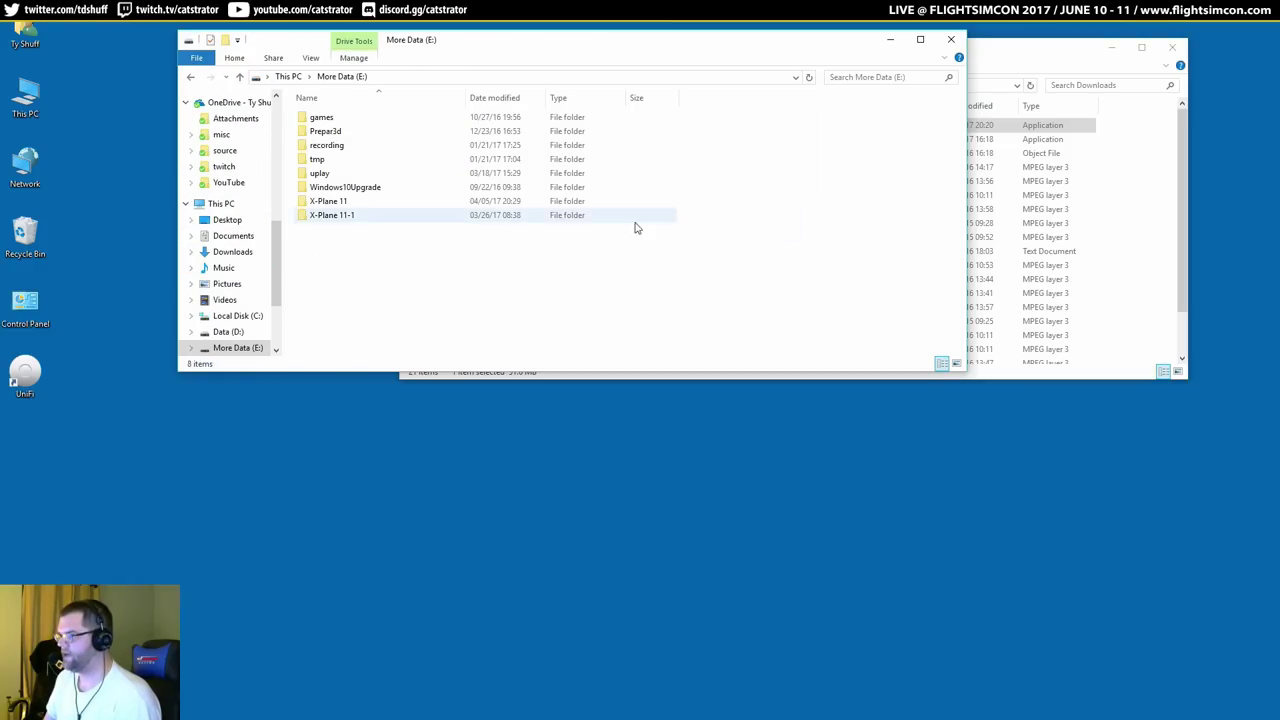
pyautogui.doubleClick(365, 203)
pyautogui.scroll(-1, 743, 289)
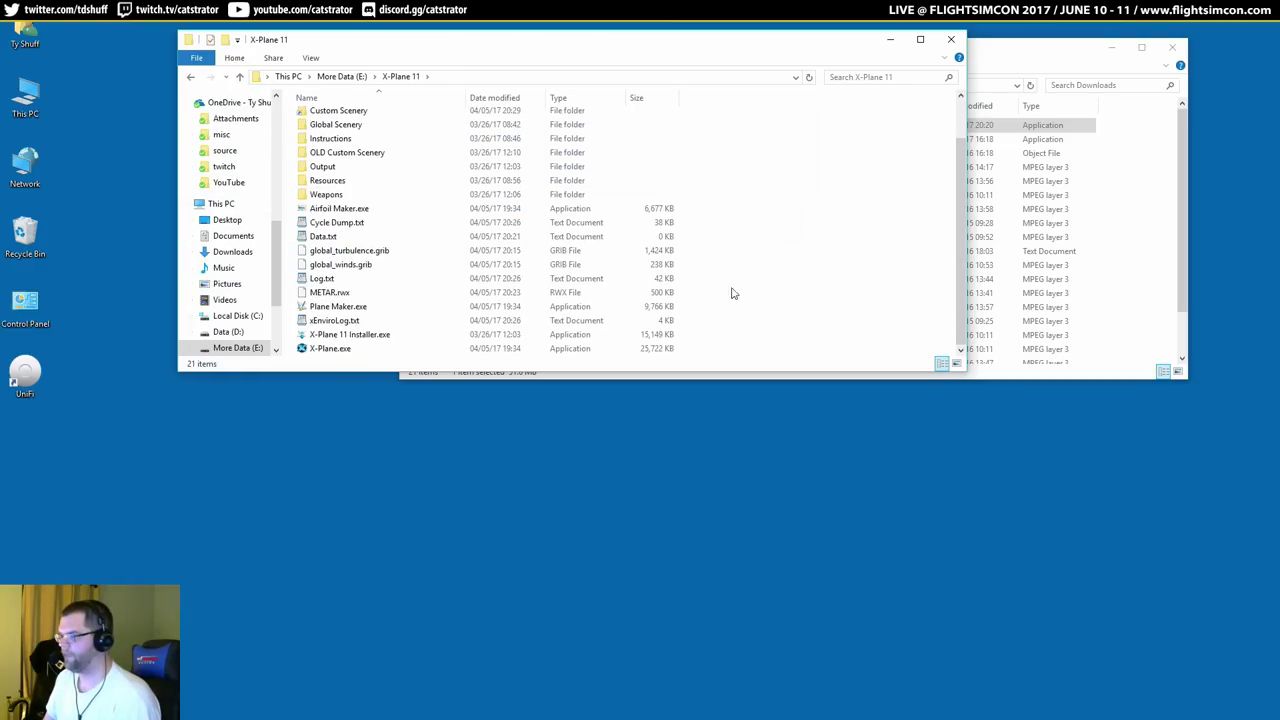
pyautogui.doubleClick(369, 349)
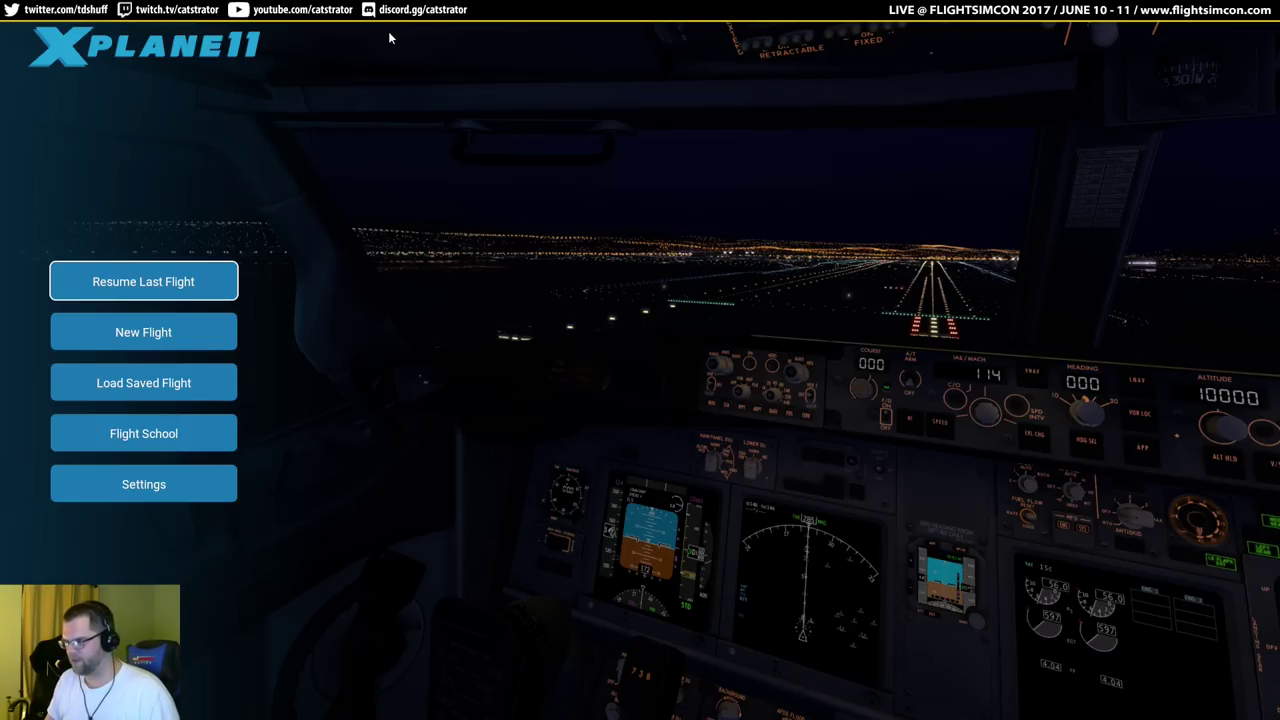
# Start a new flight with the Cessna Skyhawk at Boston Logan Intl (KBOS).
pyautogui.click(184, 339)
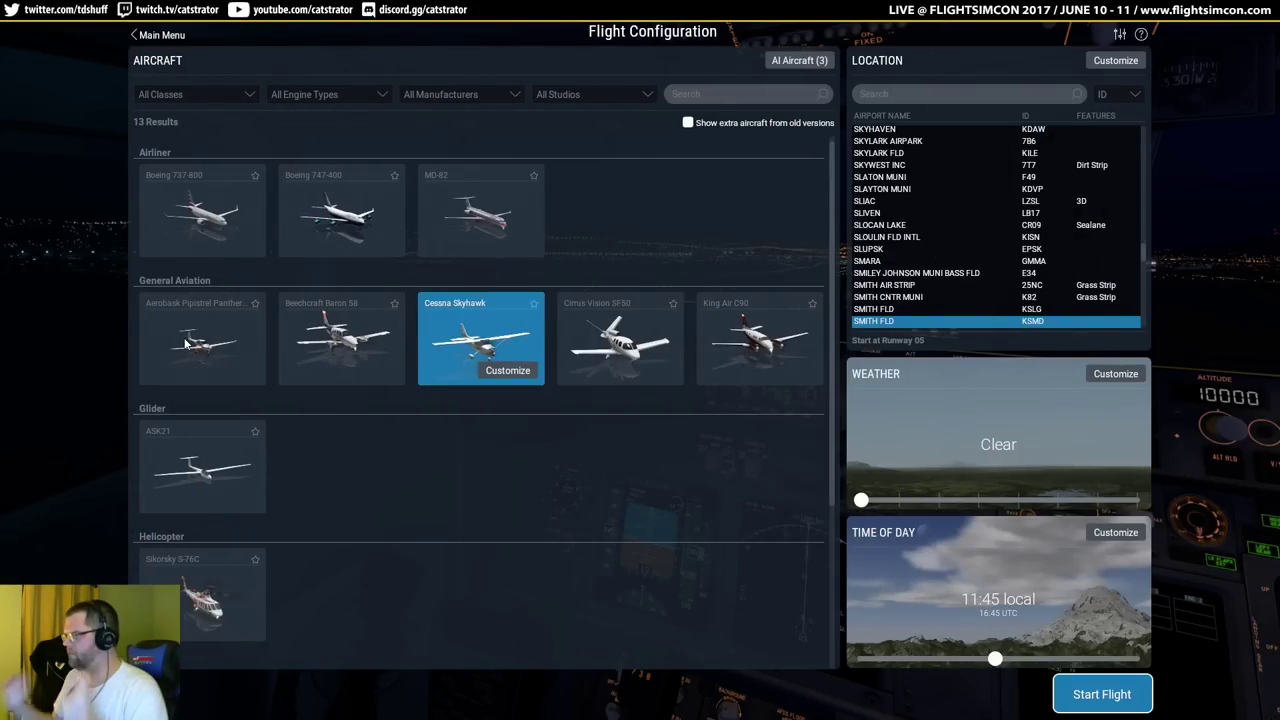
pyautogui.click(888, 96)
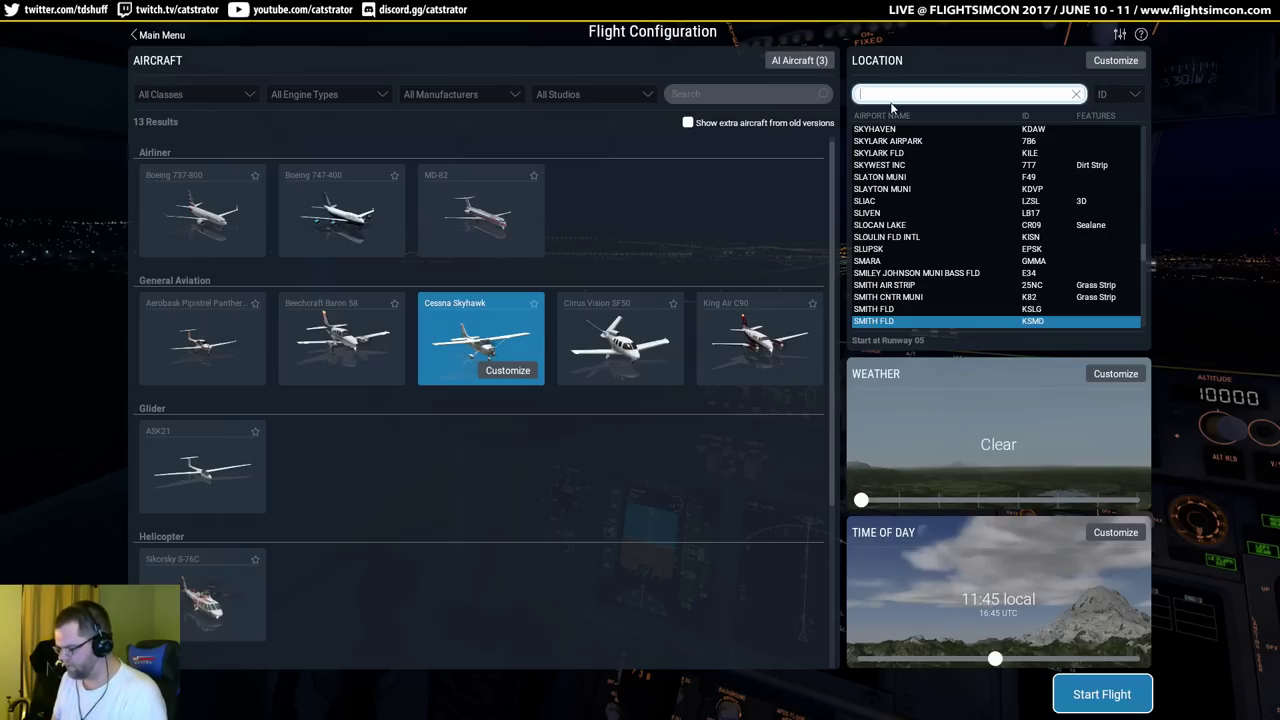
pyautogui.write('kbos')
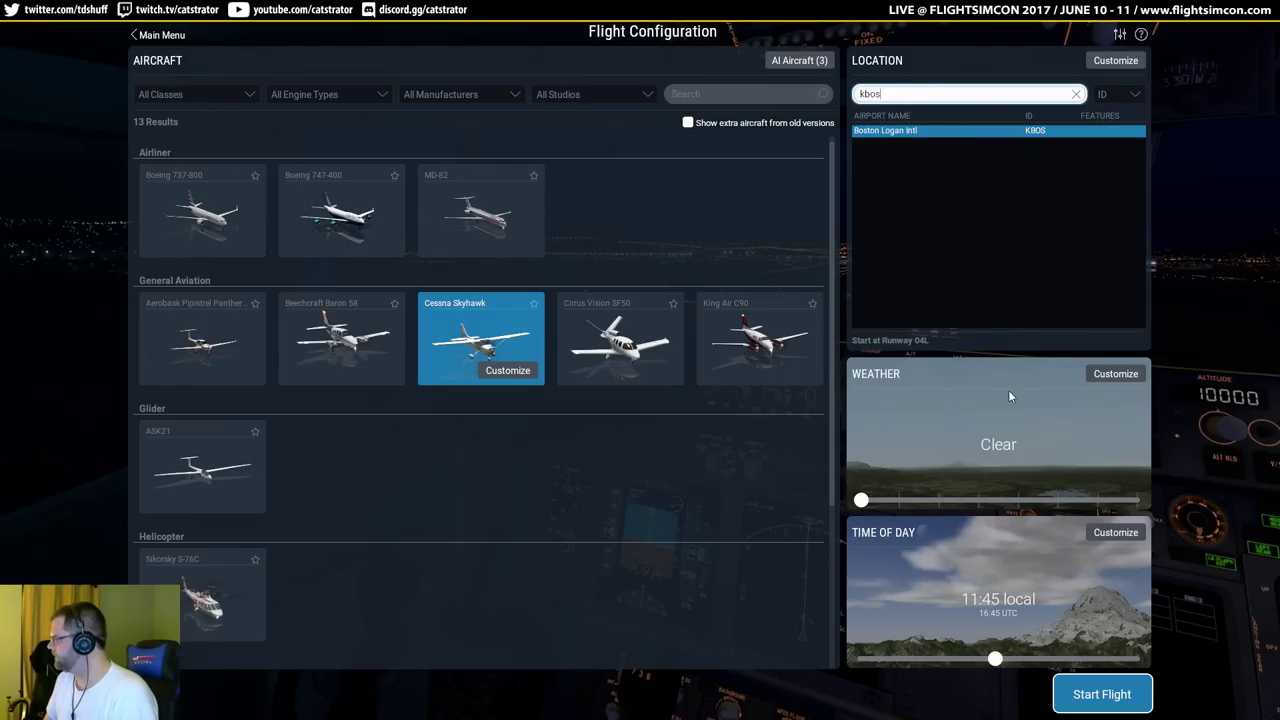
pyautogui.click(1102, 694)
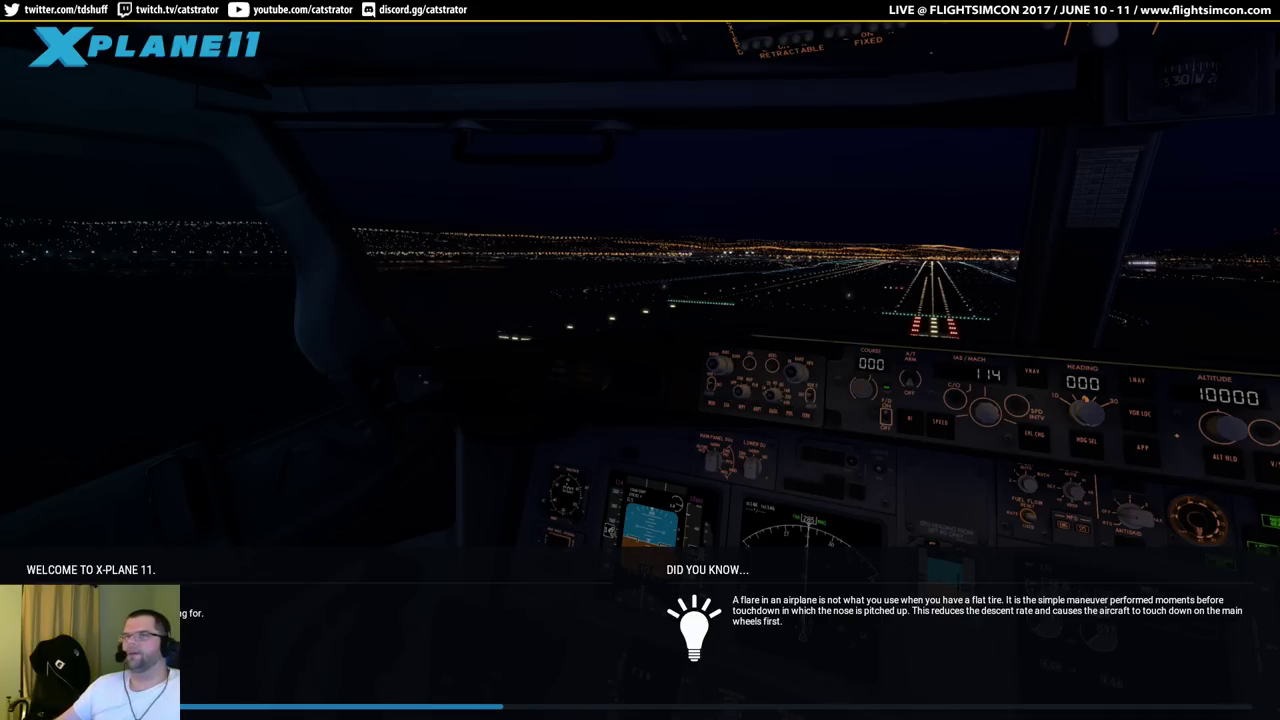
# Switch to File Explorer and open the X-Plane Scenery folder on the Seagate Expansion Drive (G:).
pyautogui.hotkey('alt', 'Tab')
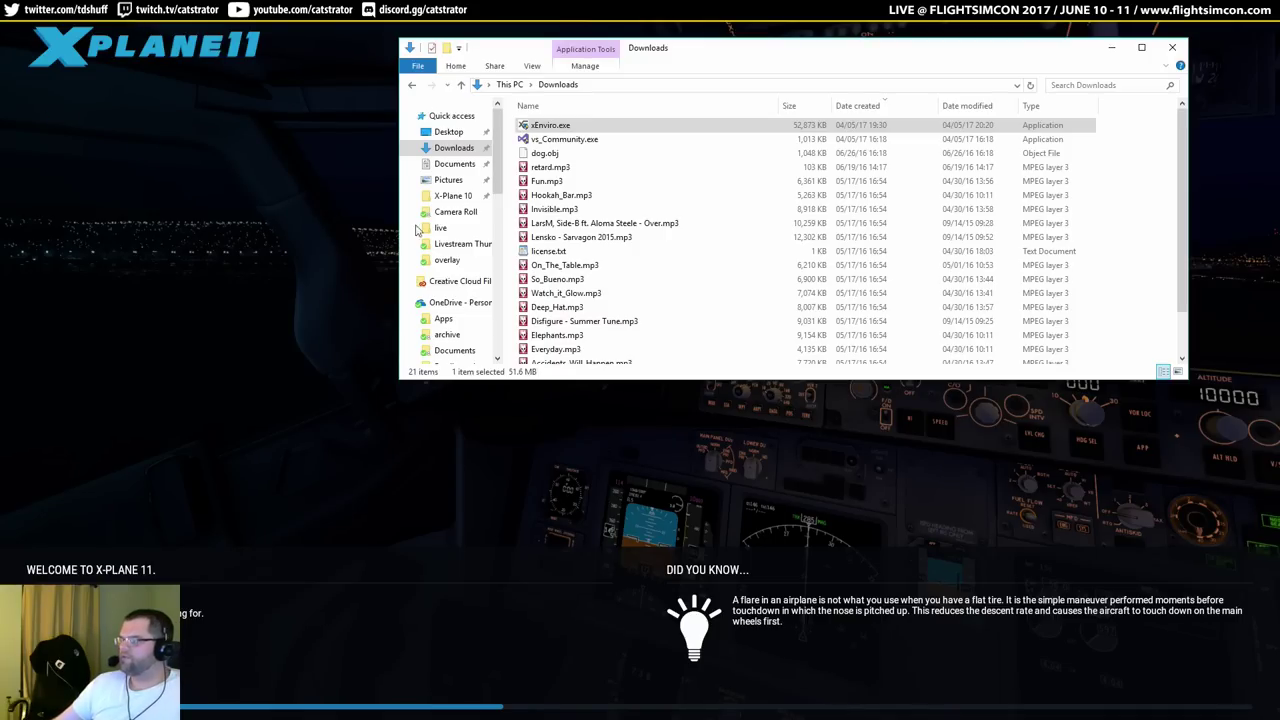
pyautogui.scroll(-4, 452, 195)
pyautogui.scroll(-1, 459, 230)
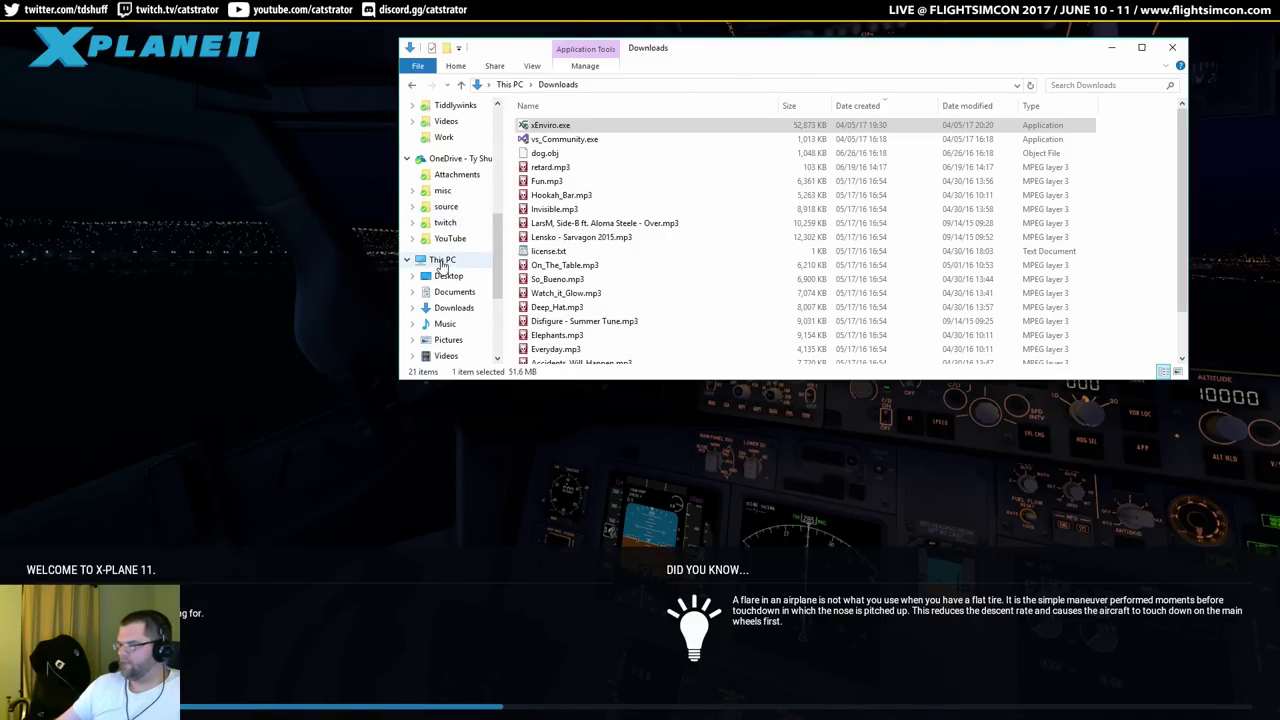
pyautogui.click(440, 259)
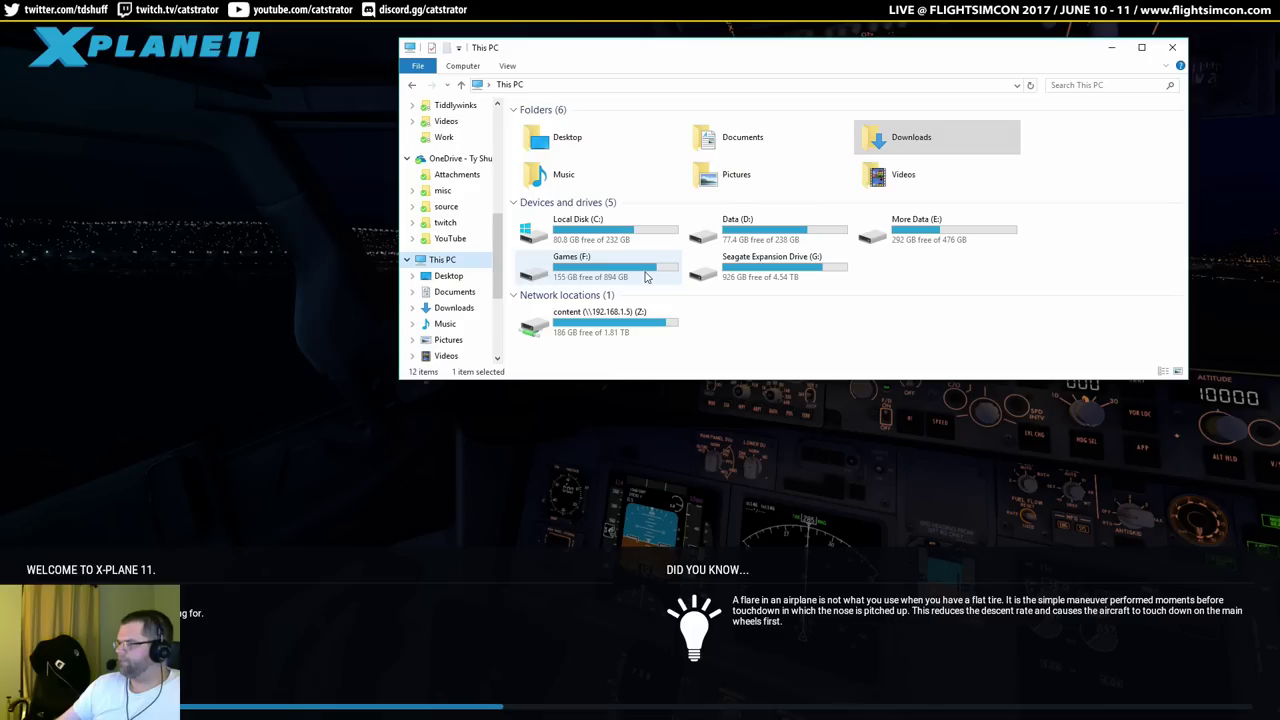
pyautogui.doubleClick(782, 270)
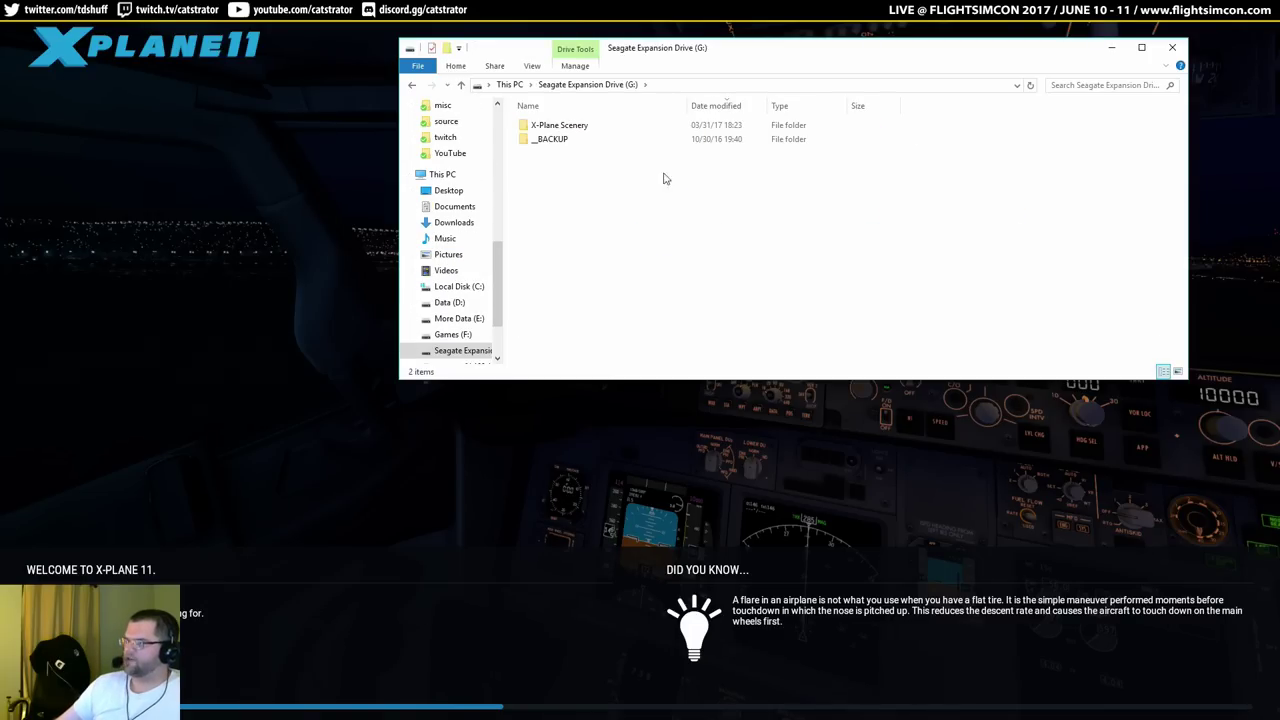
pyautogui.doubleClick(573, 128)
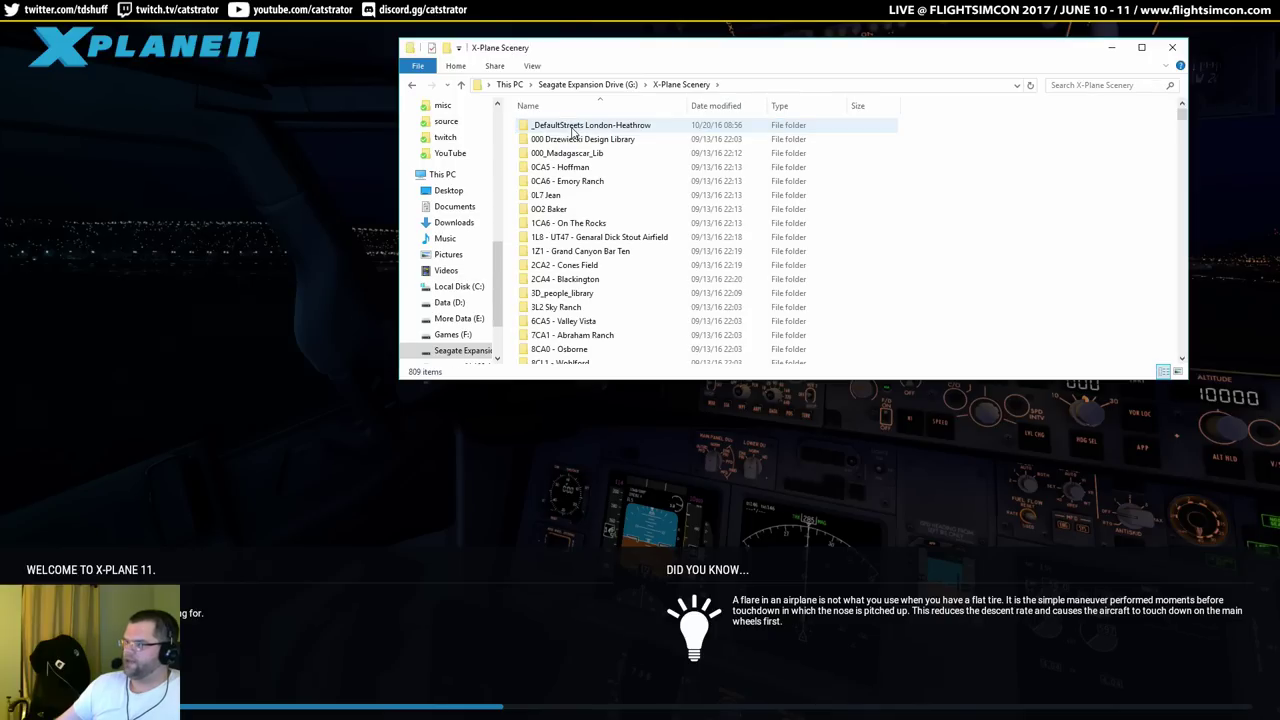
# Look through the X-Plane Scenery folder, from the airport packages and yOrtho4XP_Overlays to the zOrtho4XP tiles and scenery_packs.ini.
pyautogui.moveTo(925, 128); pyautogui.dragTo(941, 238)
pyautogui.click(941, 238)
pyautogui.scroll(-20, 945, 225)
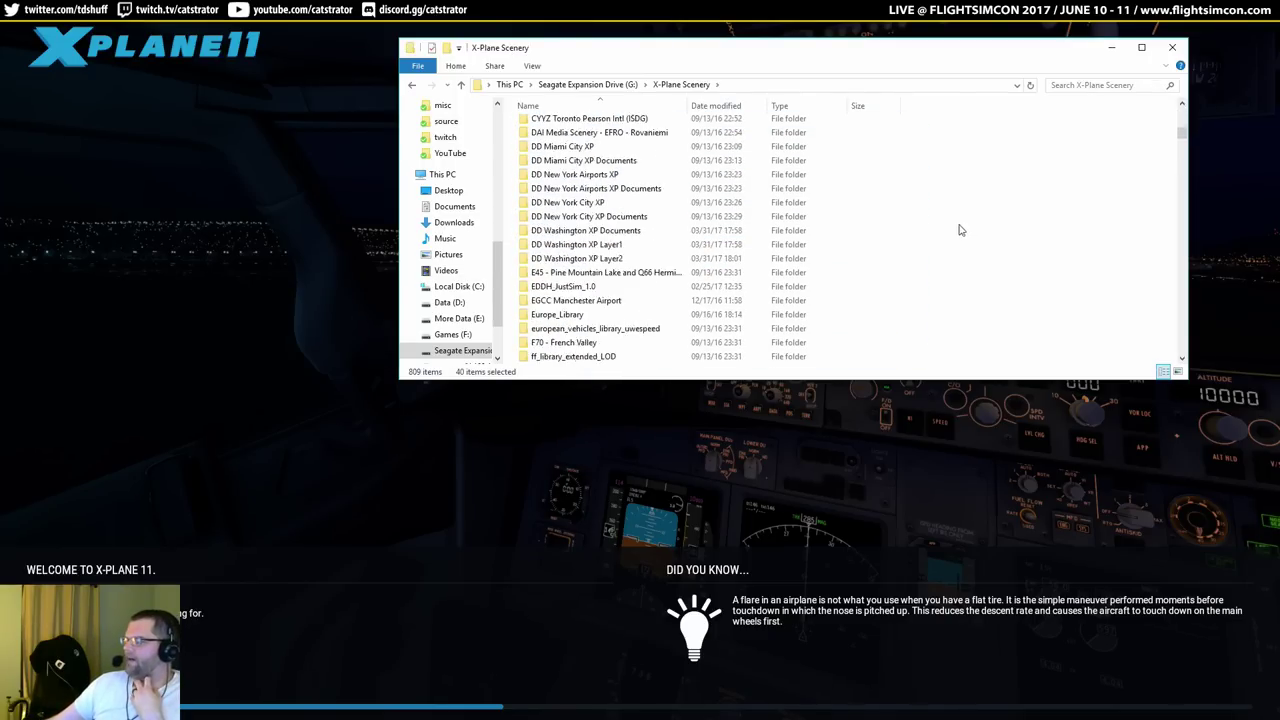
pyautogui.scroll(-20, 925, 200)
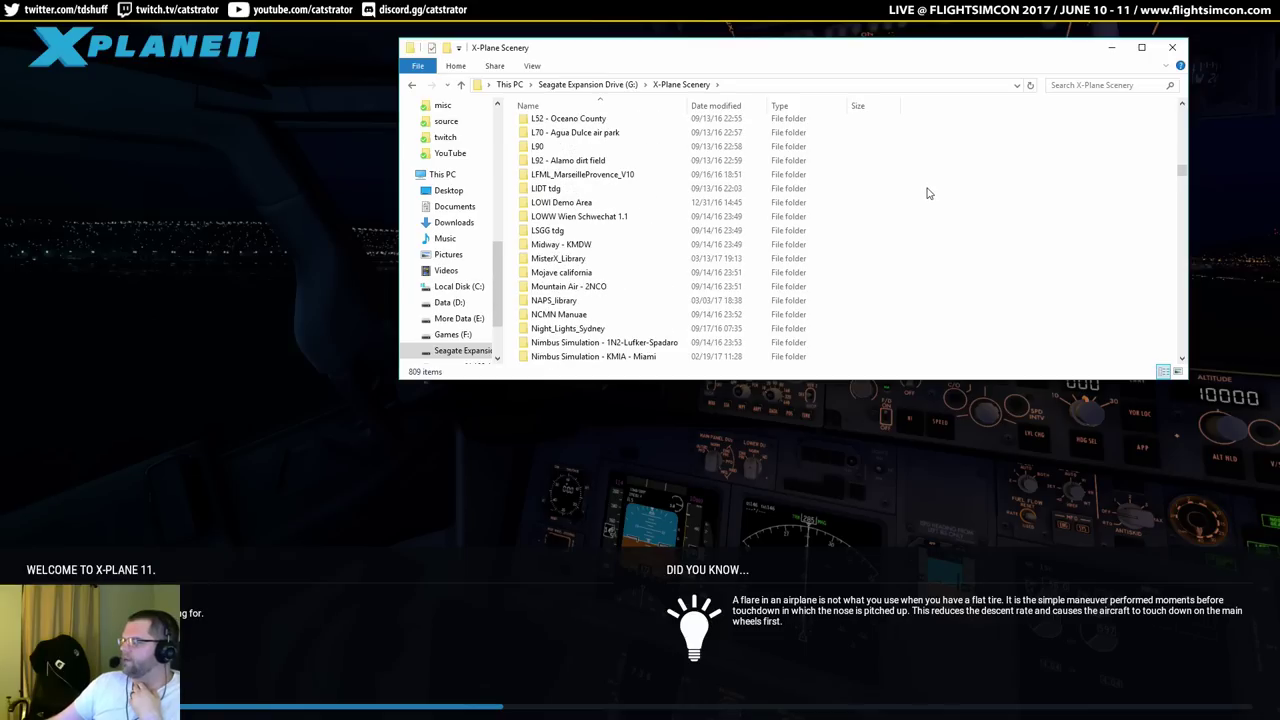
pyautogui.click(585, 177)
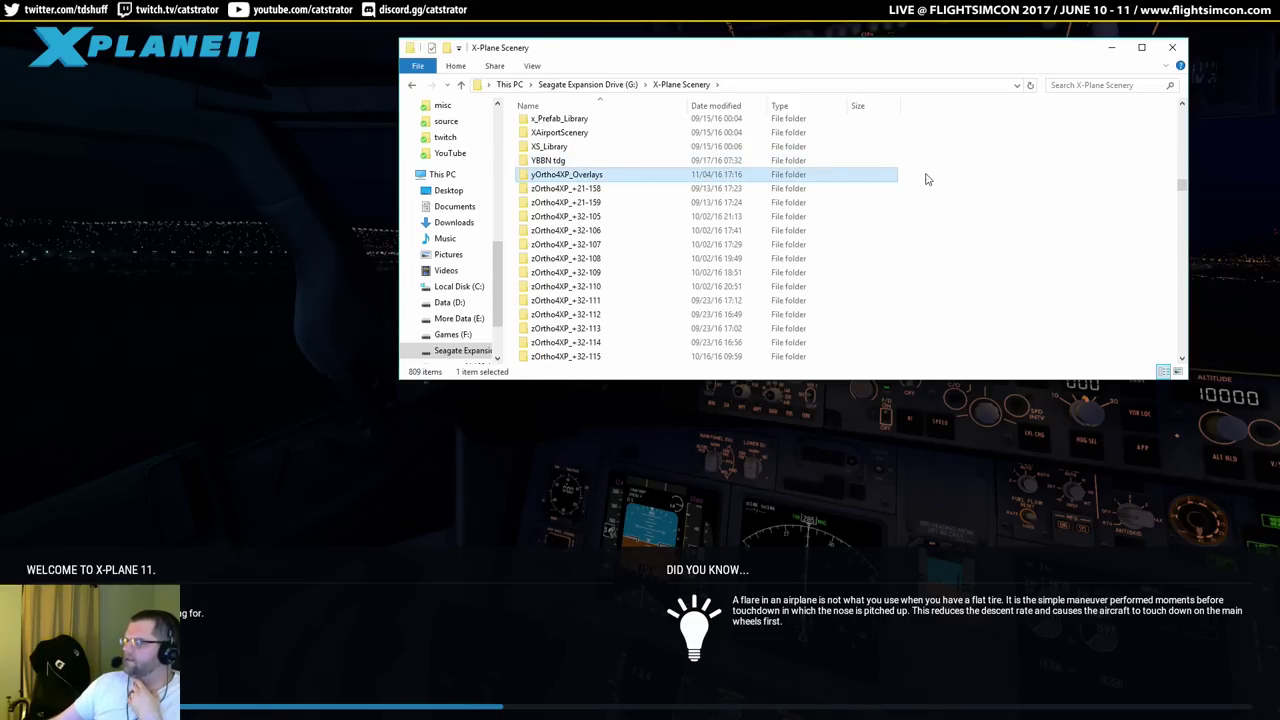
pyautogui.click(660, 189)
pyautogui.scroll(-20, 951, 226)
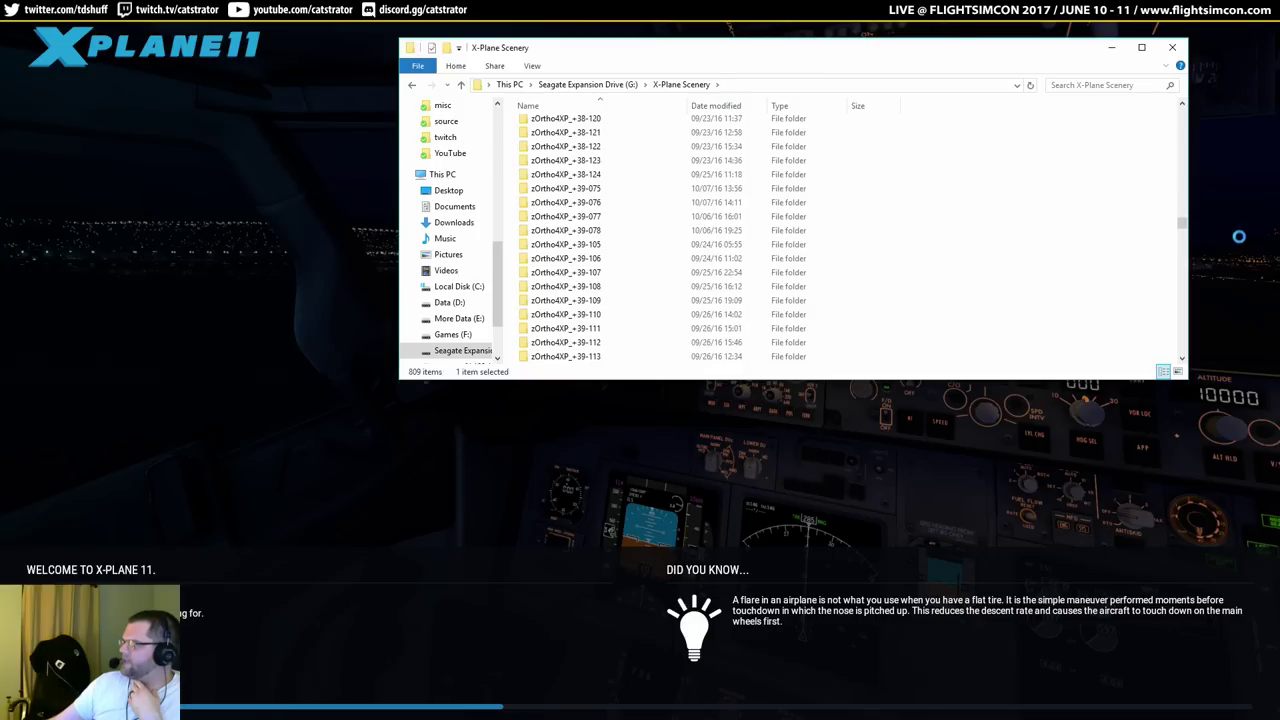
pyautogui.scroll(-20, 1190, 232)
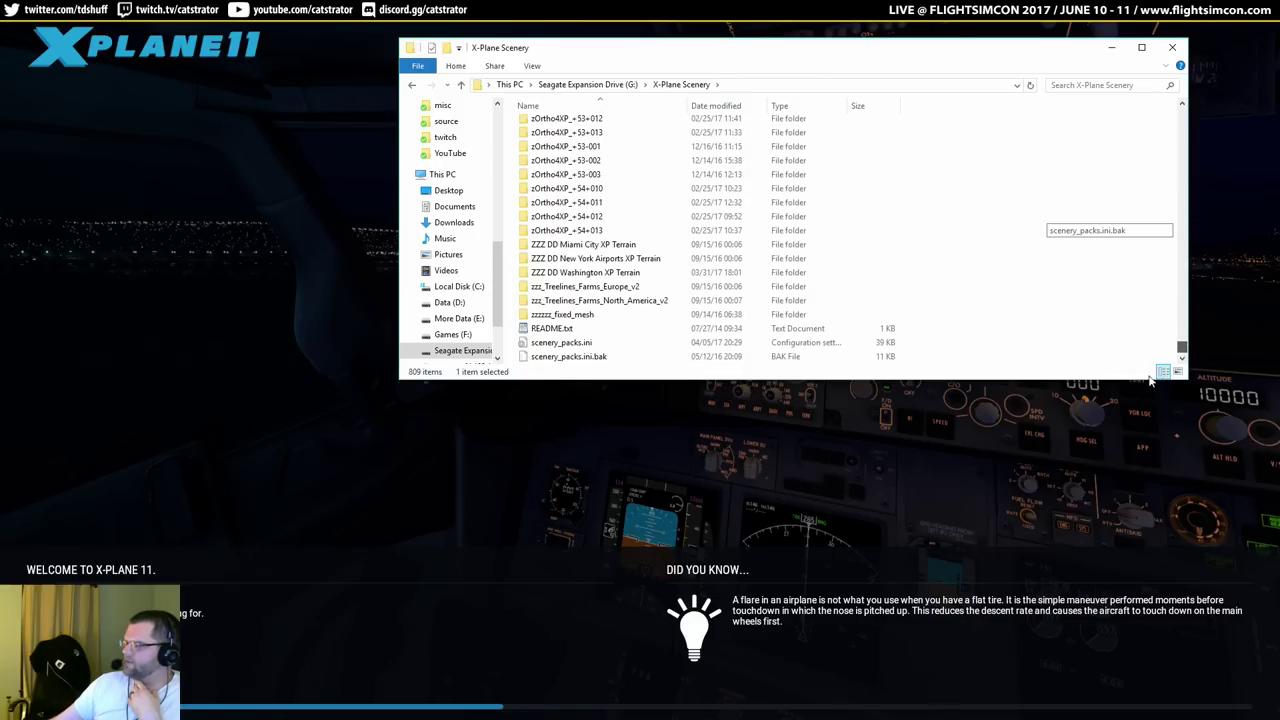
pyautogui.click(570, 343)
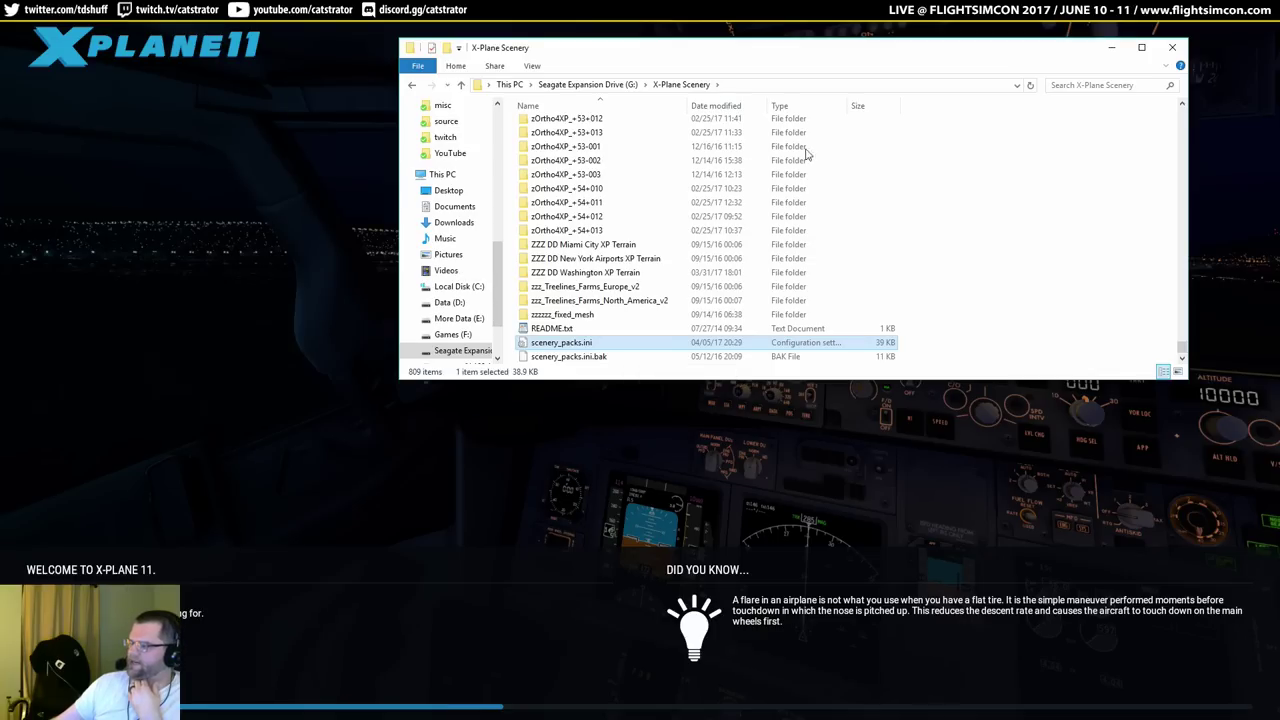
pyautogui.moveTo(766, 48); pyautogui.dragTo(512, 123)
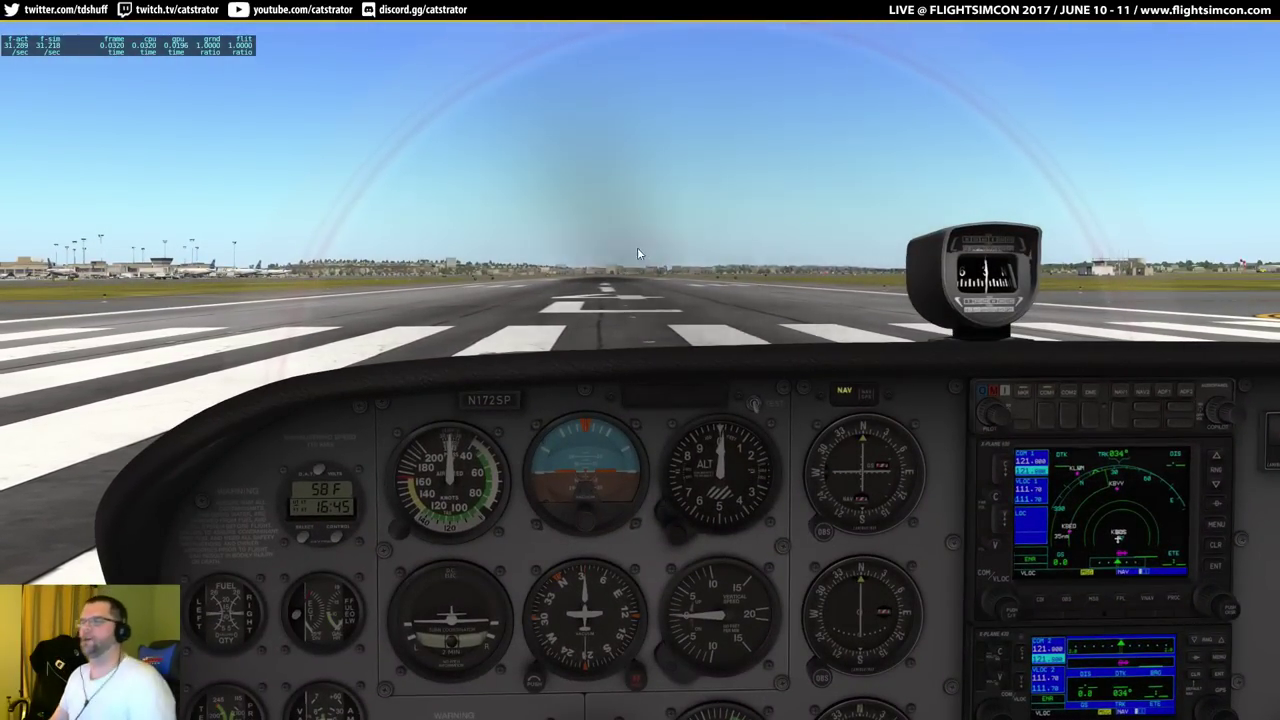
# Examine the frame-rate read-out, the xEnviro plugin's options and the cockpit view in X-Plane.
pyautogui.moveTo(116, 22)
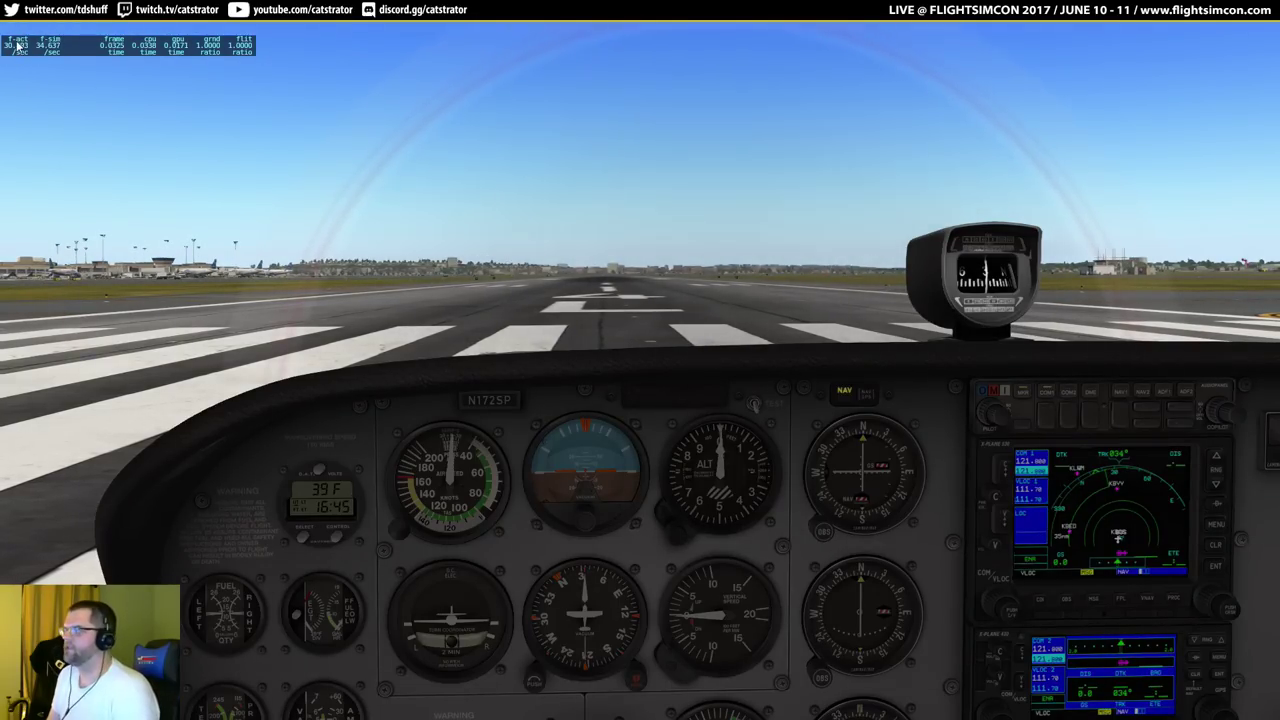
pyautogui.moveTo(20, 22)
pyautogui.click(185, 25)
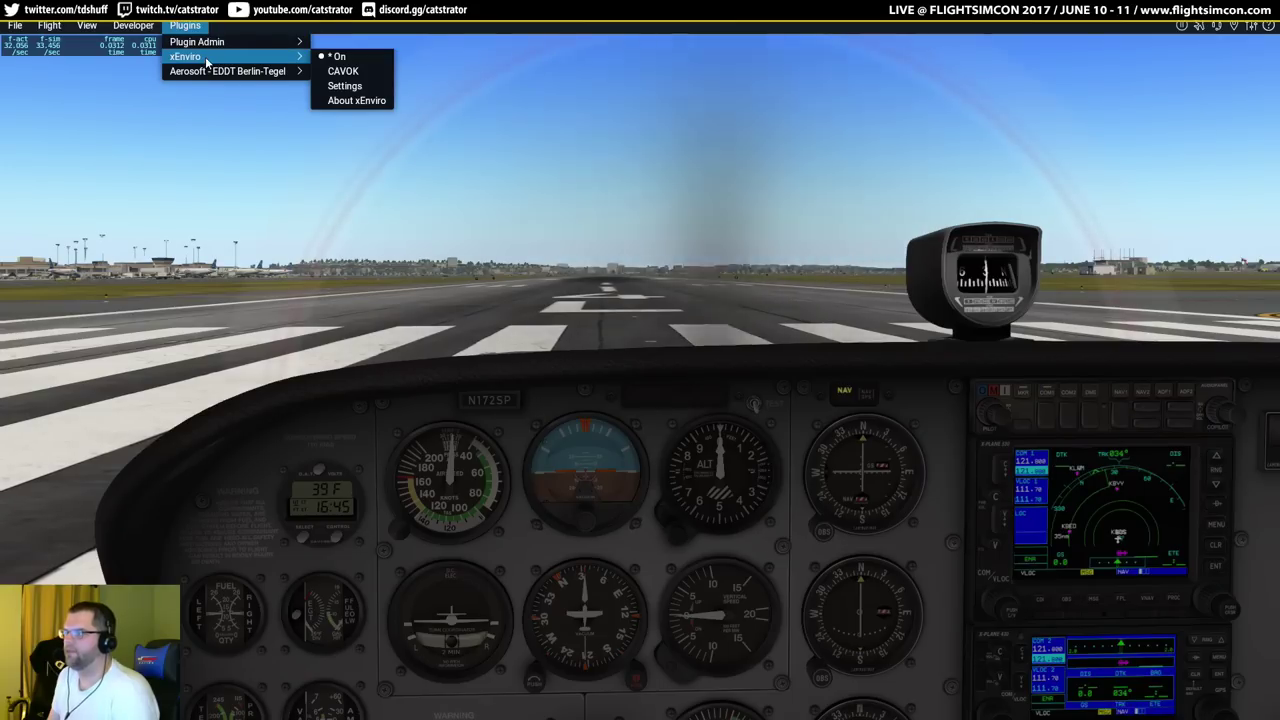
pyautogui.click(206, 58)
pyautogui.click(185, 25)
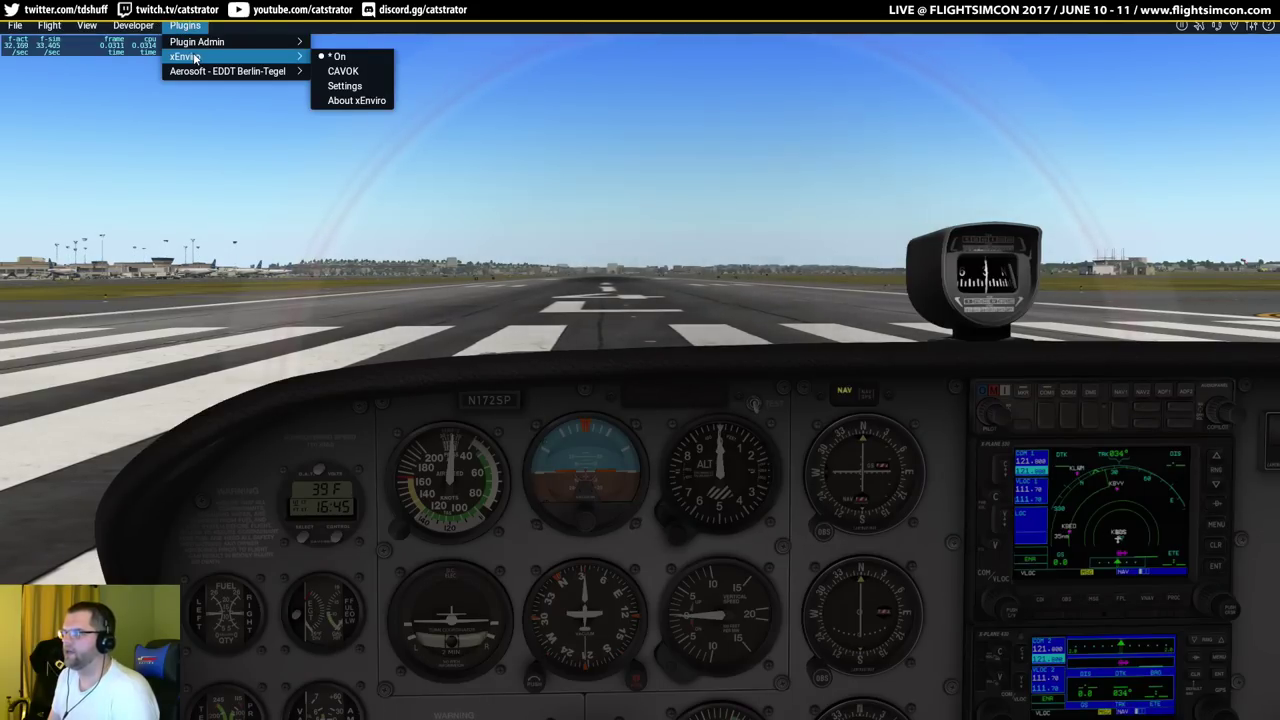
pyautogui.click(677, 180)
pyautogui.moveTo(786, 258); pyautogui.dragTo(819, 266)
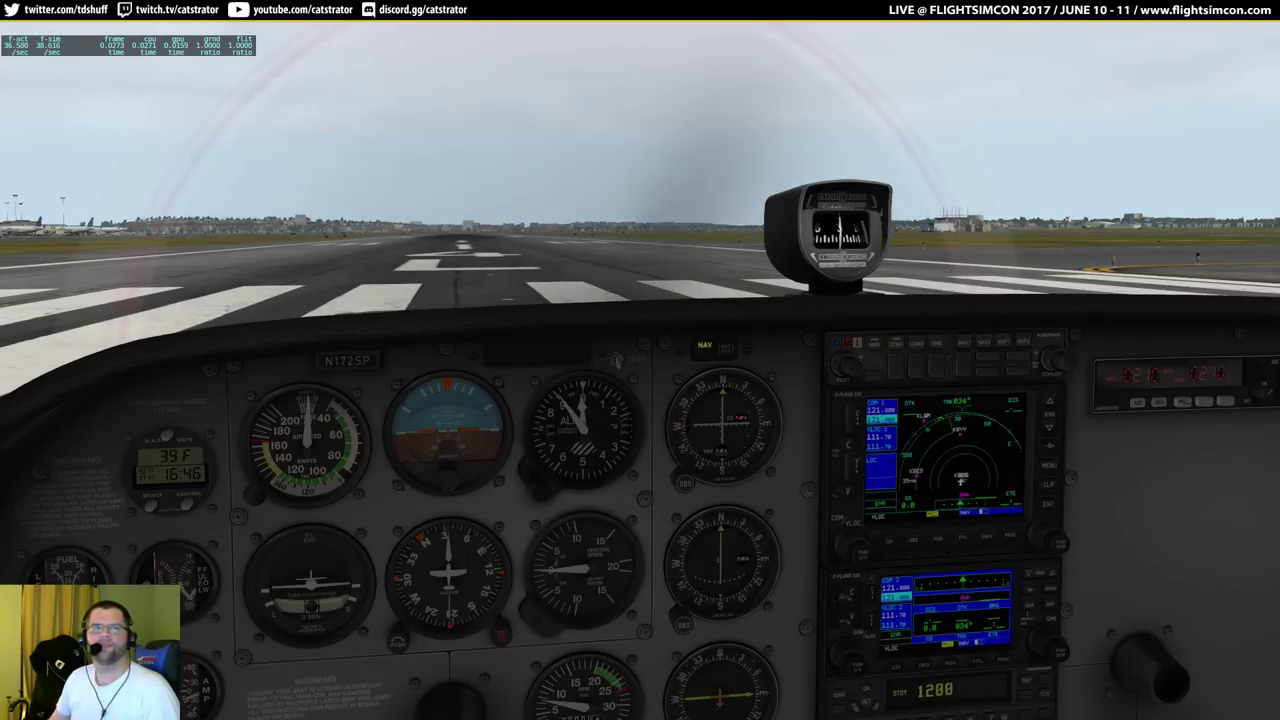
# Open Task Manager to examine CPU usage per logical processor and the running processes sorted by CPU load.
pyautogui.hotkey('ctrl', 'shift', 'Escape')
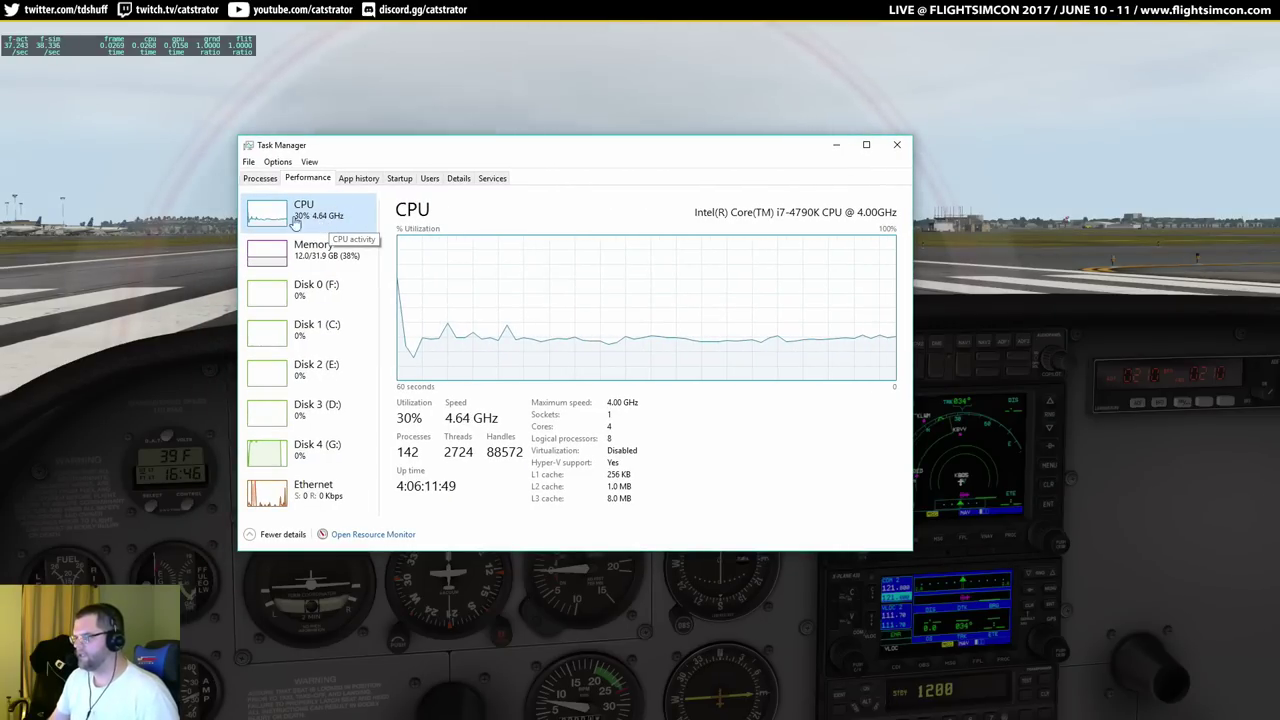
pyautogui.moveTo(623, 309)
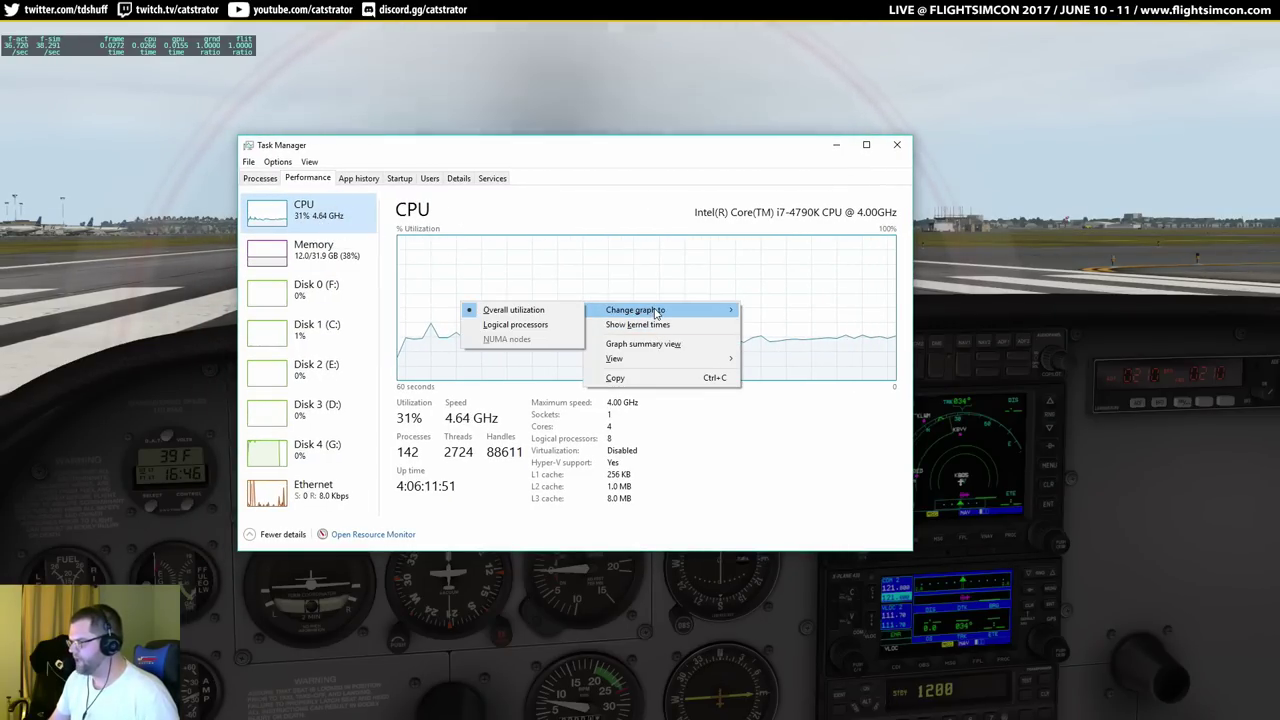
pyautogui.click(540, 324)
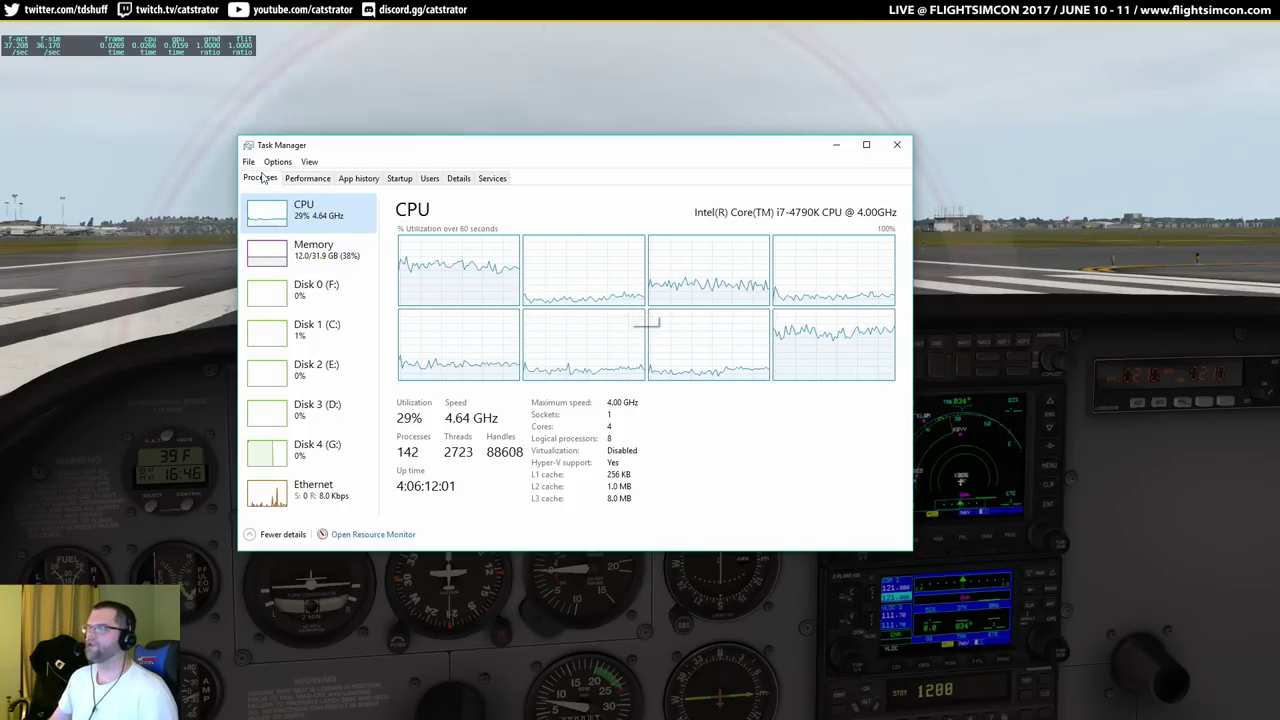
pyautogui.click(260, 178)
pyautogui.click(445, 212)
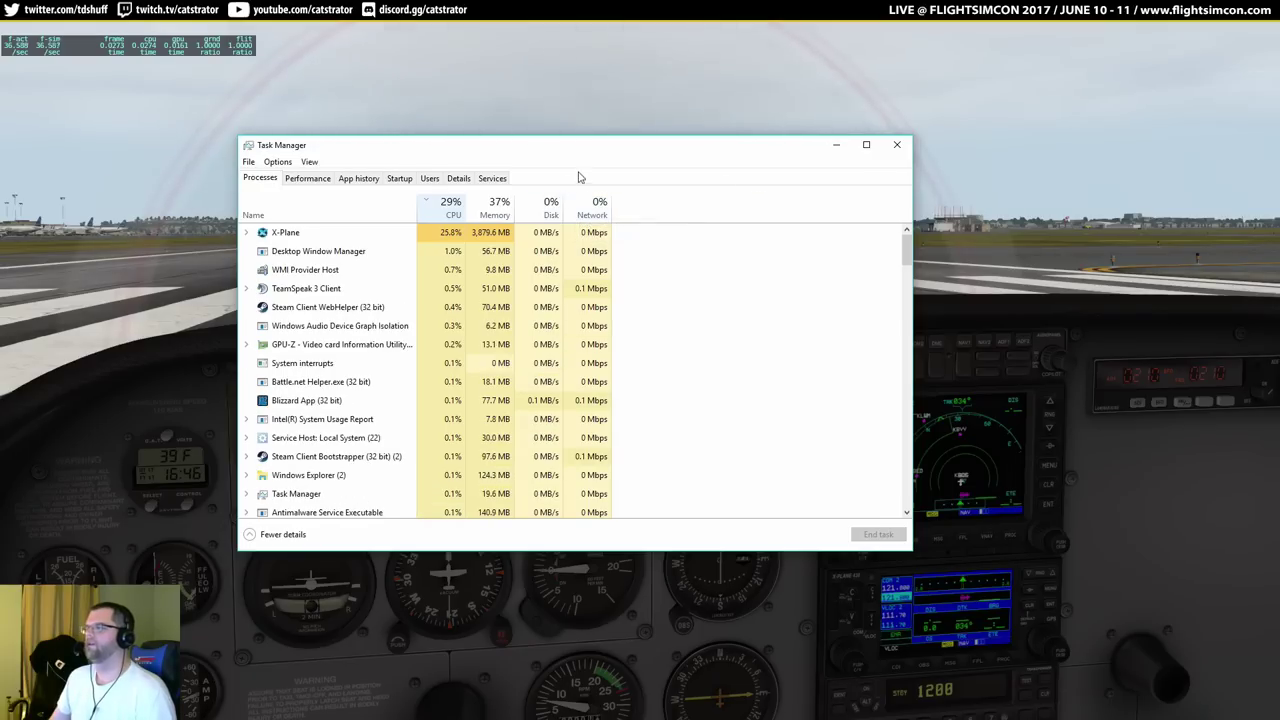
# Switch to TechPowerUp GPU-Z to check the graphics card's sensor readings, and minimize it after viewing.
pyautogui.hotkey('alt', 'Tab')
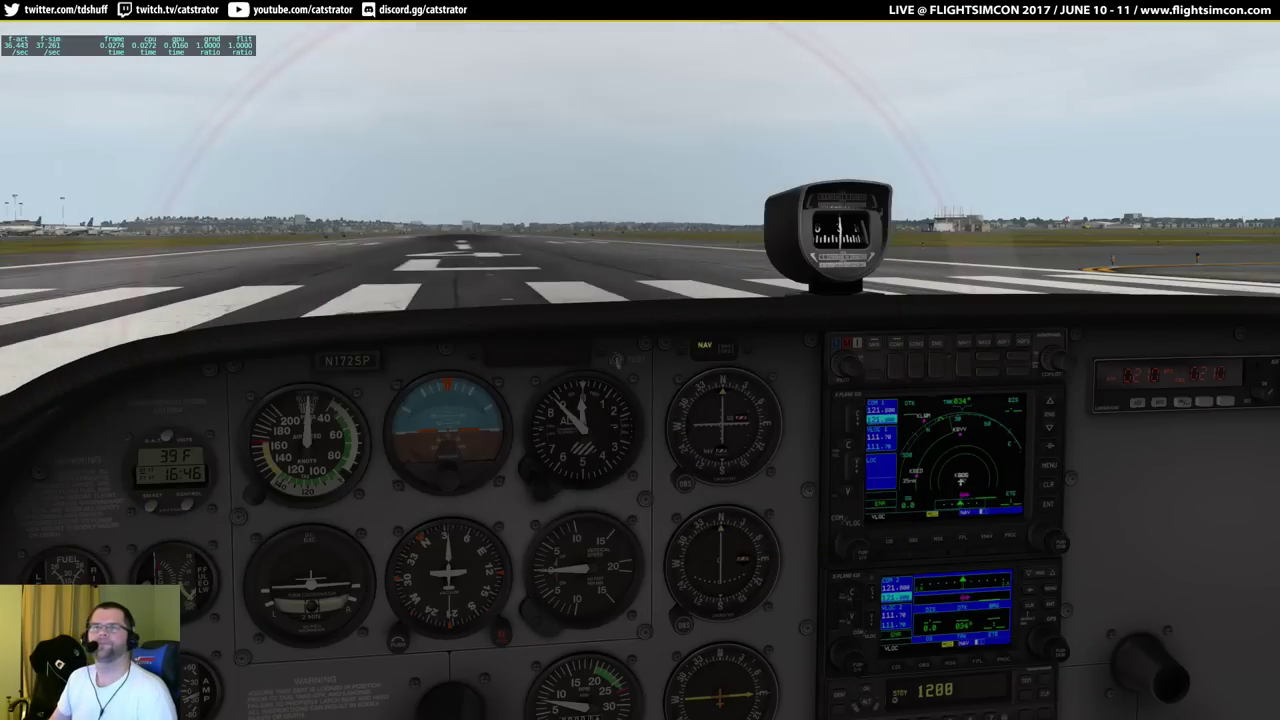
pyautogui.hotkey('alt', 'Tab')
pyautogui.moveTo(546, 127); pyautogui.dragTo(494, 118)
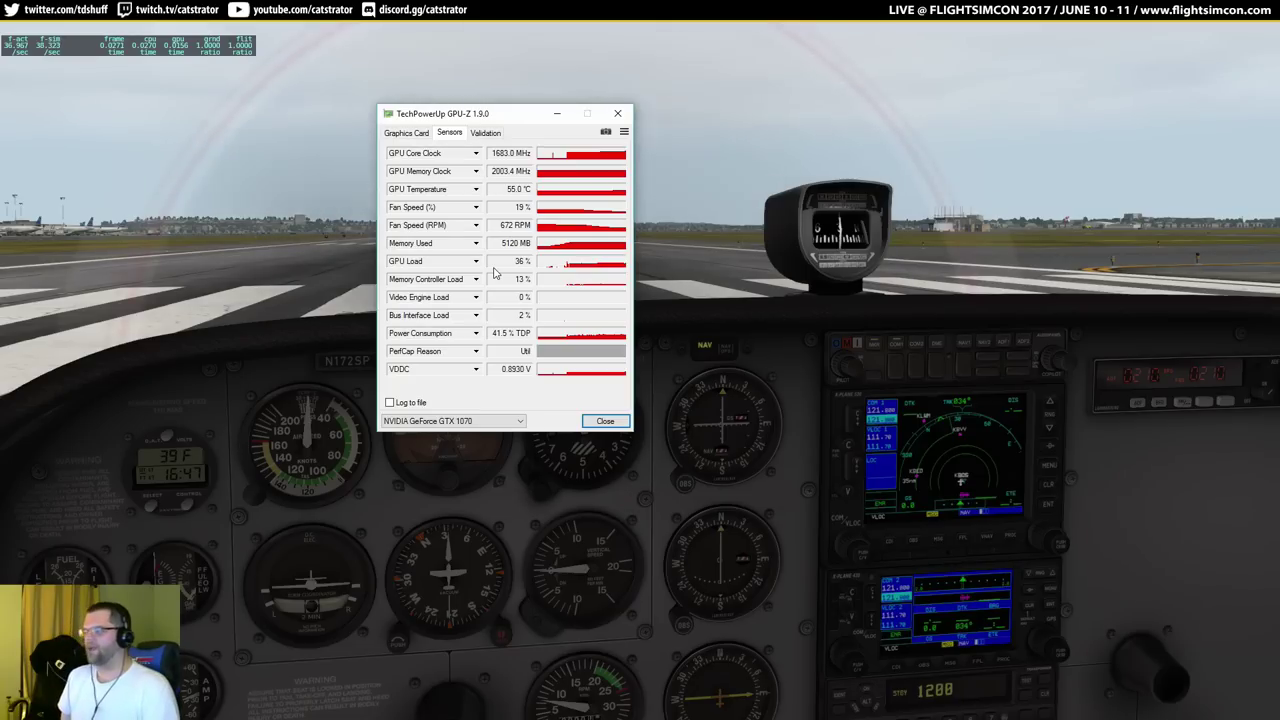
pyautogui.click(557, 113)
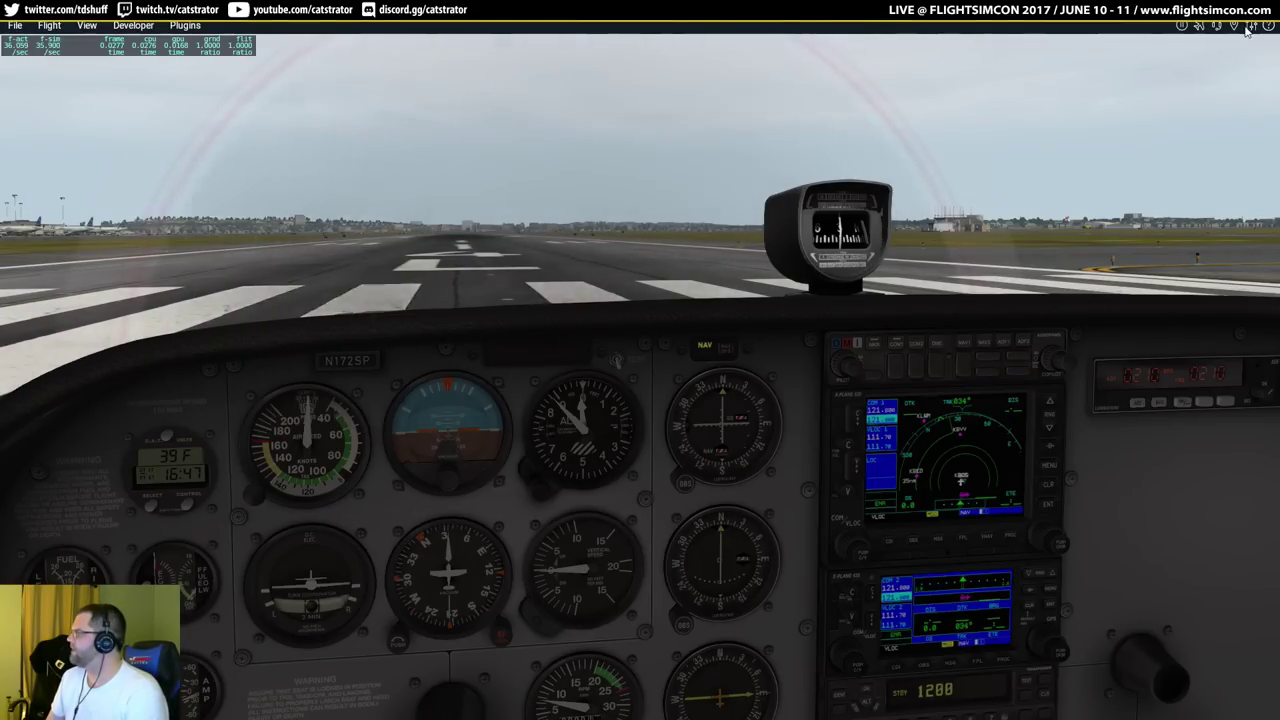
# Set X-Plane's Texture Quality to Maximum in the graphics settings and return to the cockpit.
pyautogui.click(1211, 53)
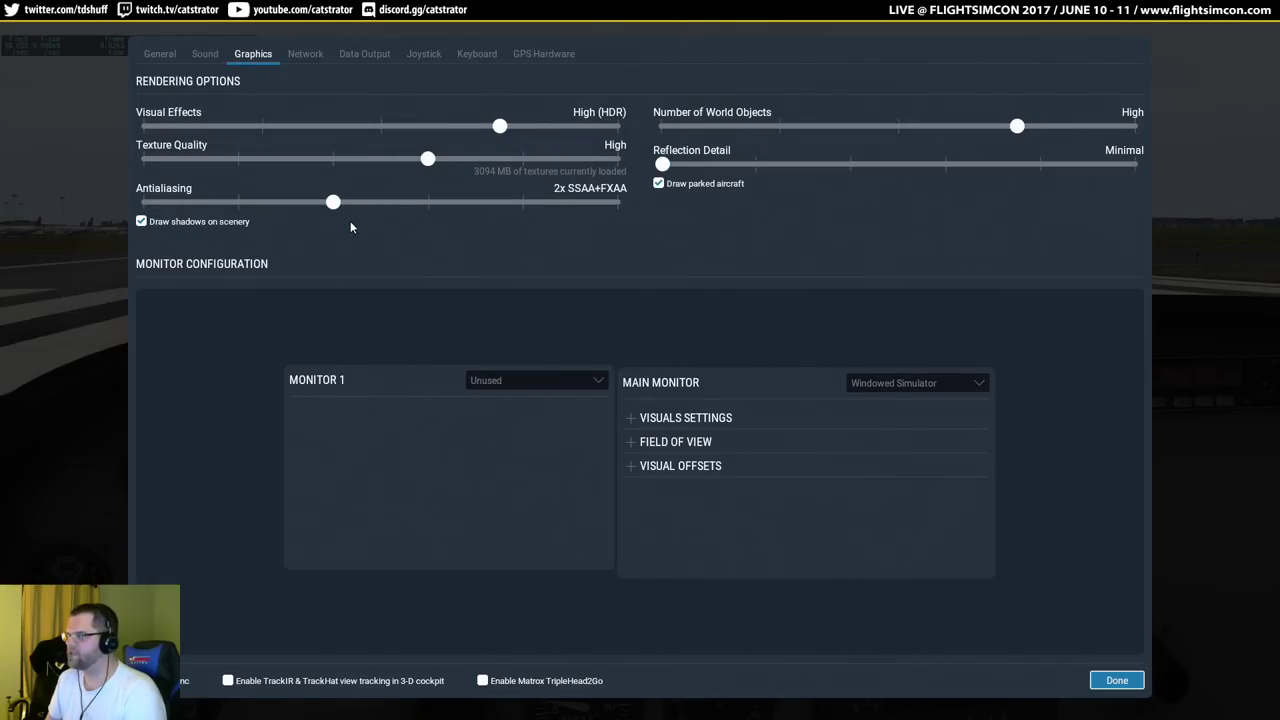
pyautogui.moveTo(428, 159); pyautogui.dragTo(523, 160)
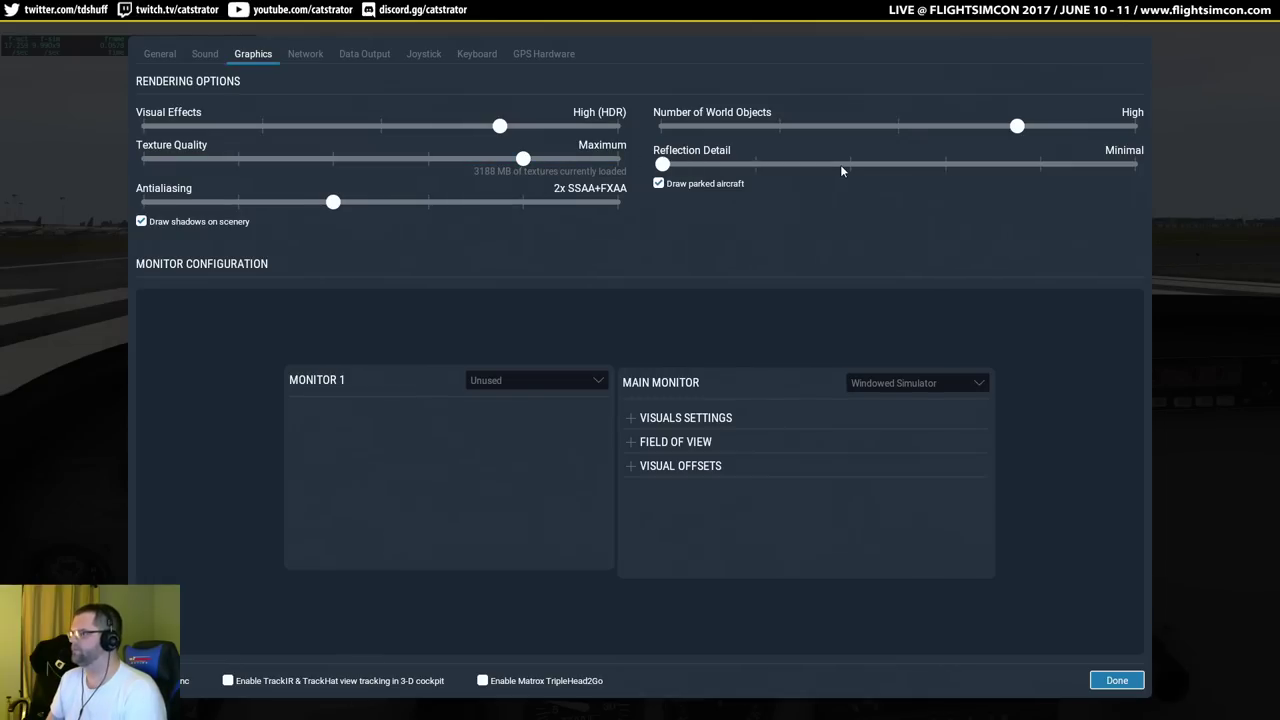
pyautogui.click(1116, 680)
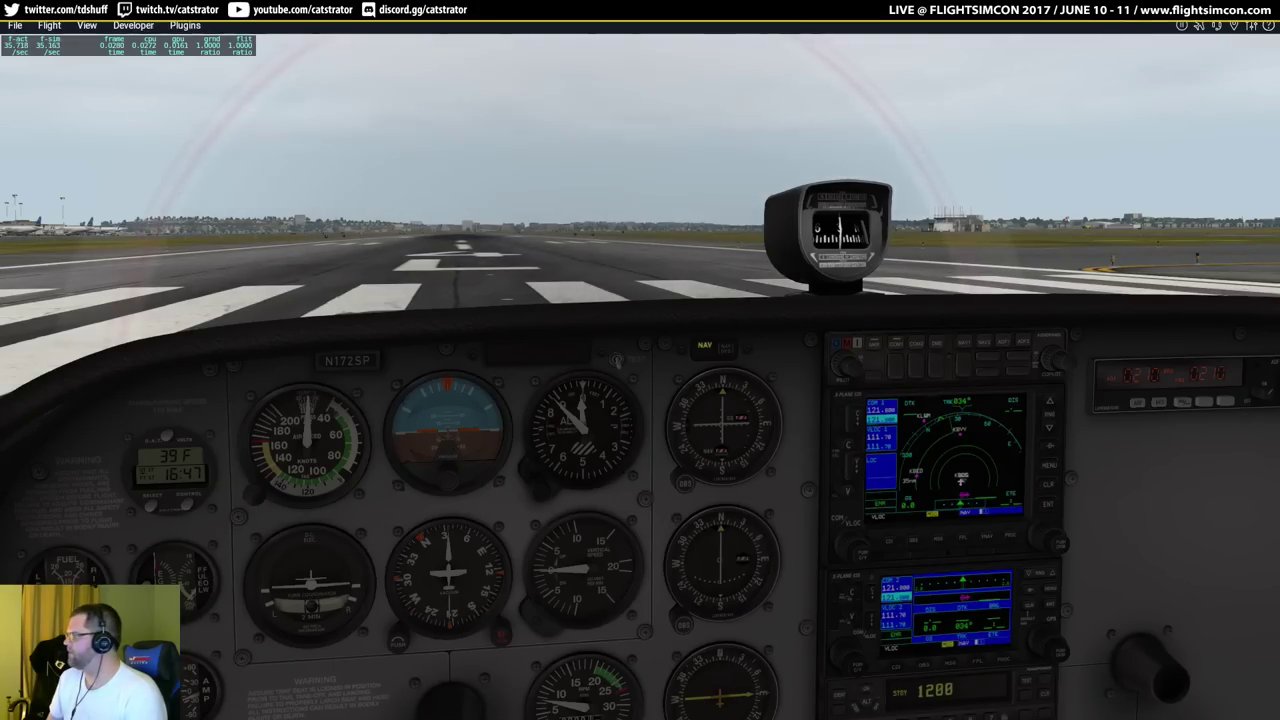
# Reopen the graphics settings and compare them with GPU-Z's memory and load sensors, closing GPU-Z after the check.
pyautogui.click(1253, 25)
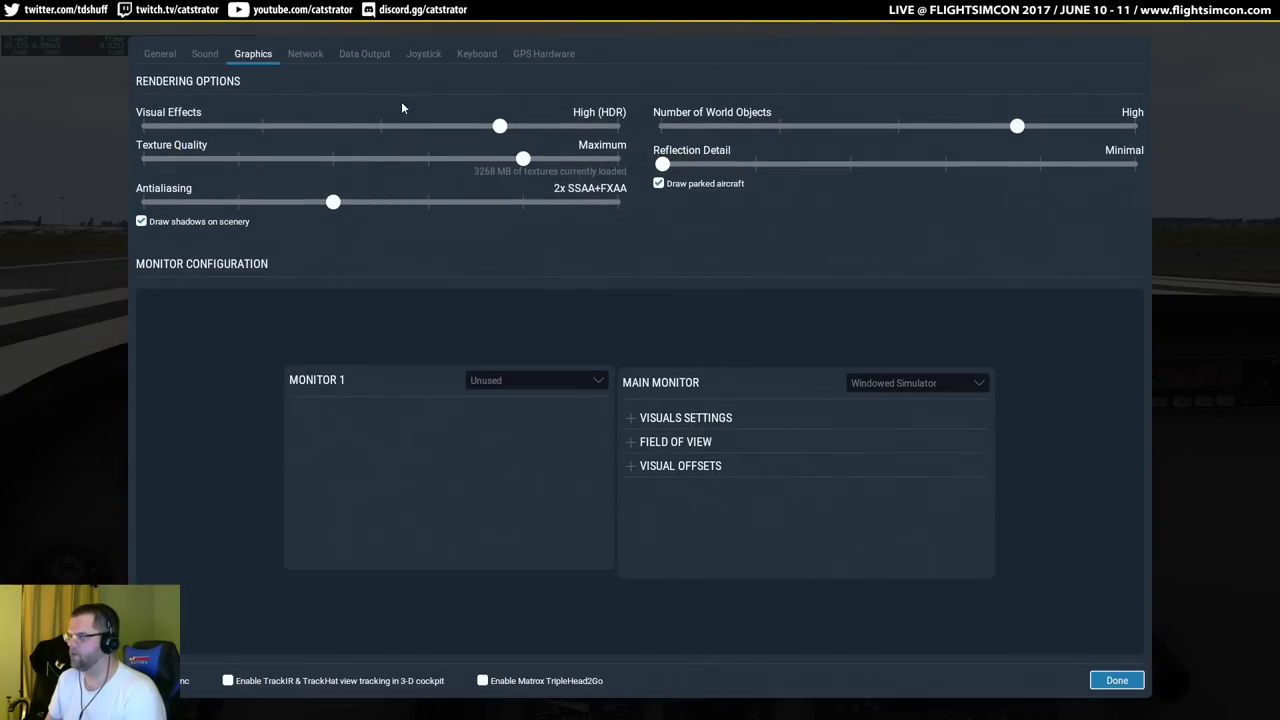
pyautogui.hotkey('alt', 'Tab')
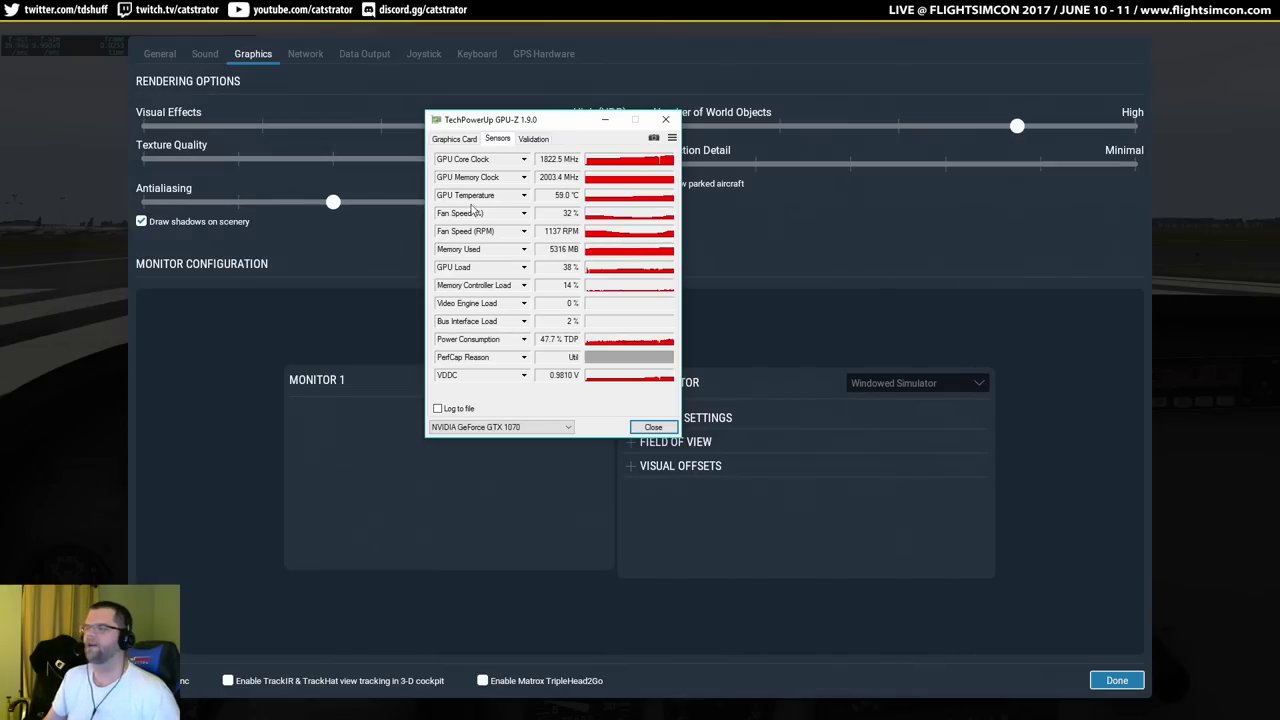
pyautogui.moveTo(523, 117); pyautogui.dragTo(734, 141)
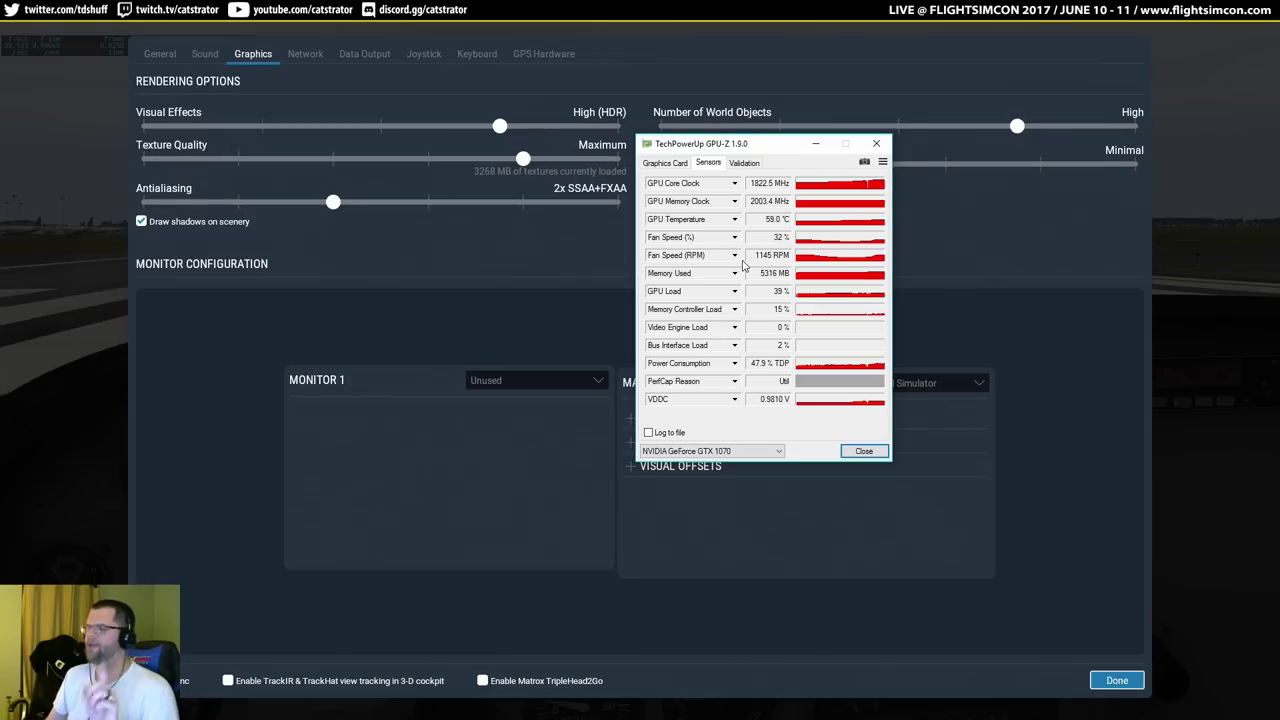
pyautogui.click(876, 143)
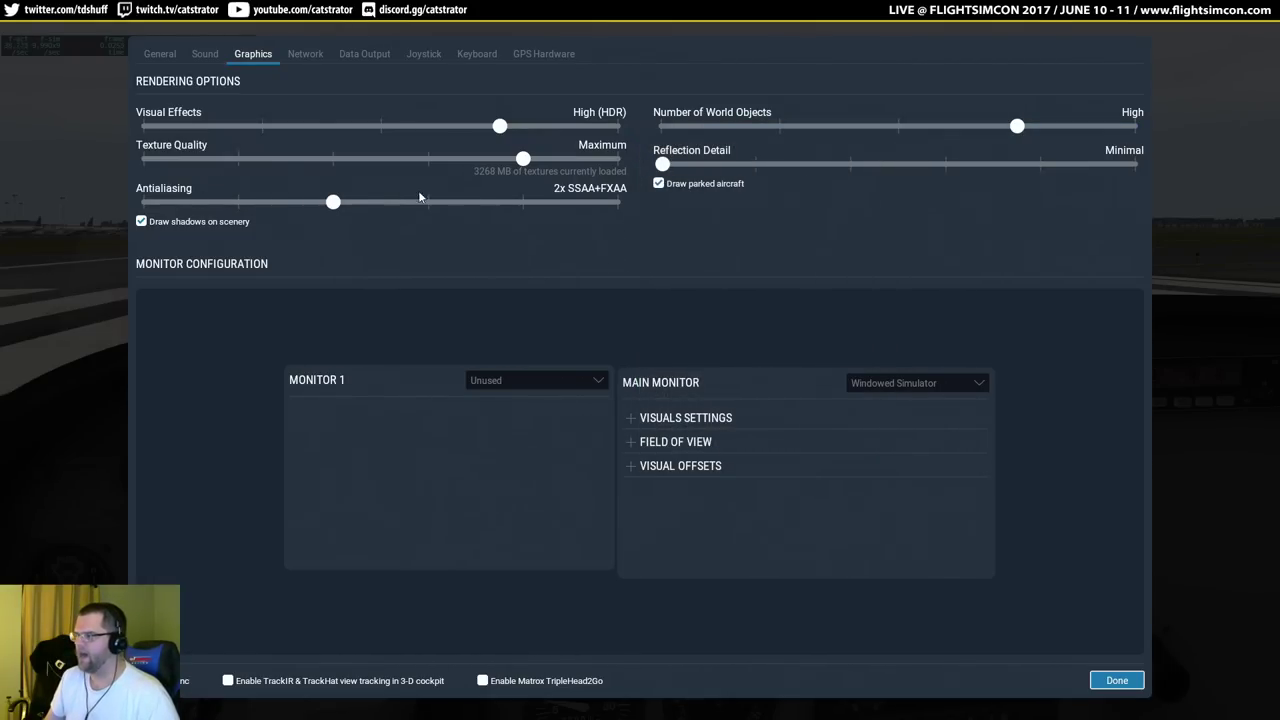
# Set the main monitor's lateral field of view to 72 degrees and return to the cockpit.
pyautogui.moveTo(333, 202)
pyautogui.mouseDown()
pyautogui.moveTo(457, 201)
pyautogui.moveTo(327, 205)
pyautogui.mouseUp()
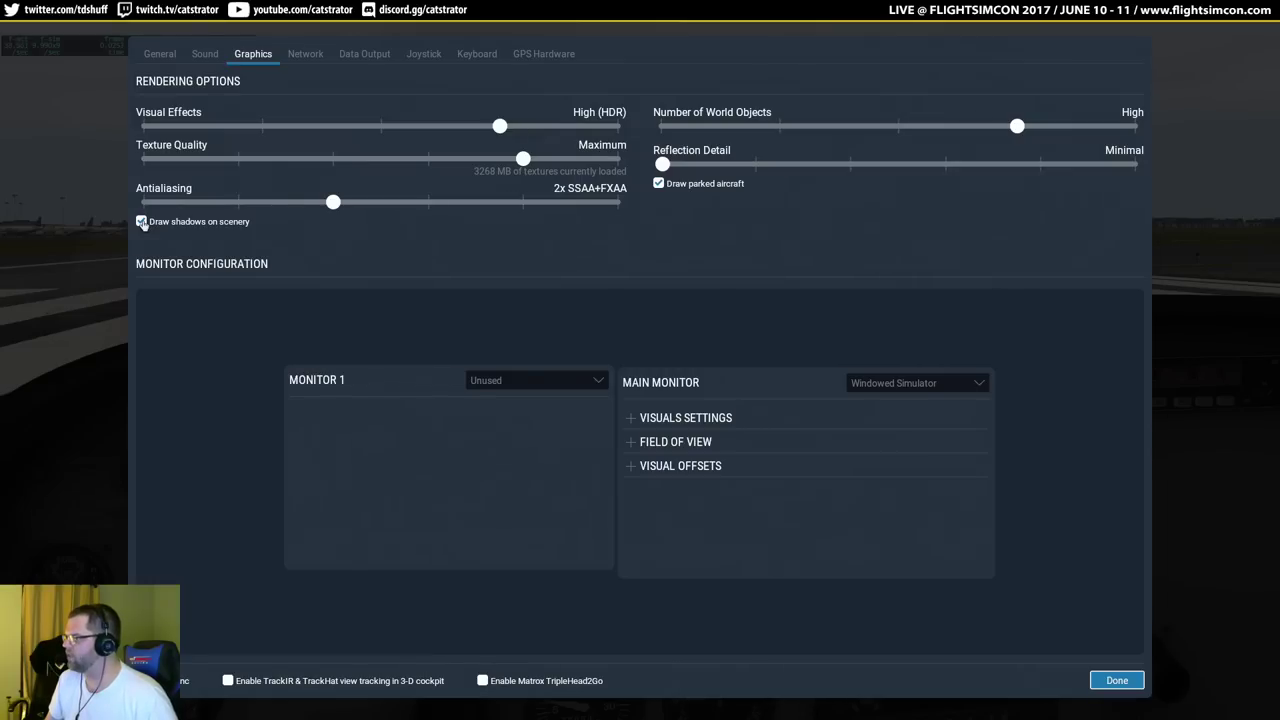
pyautogui.click(631, 443)
pyautogui.moveTo(718, 483)
pyautogui.mouseDown()
pyautogui.moveTo(849, 483)
pyautogui.moveTo(743, 483)
pyautogui.mouseUp()
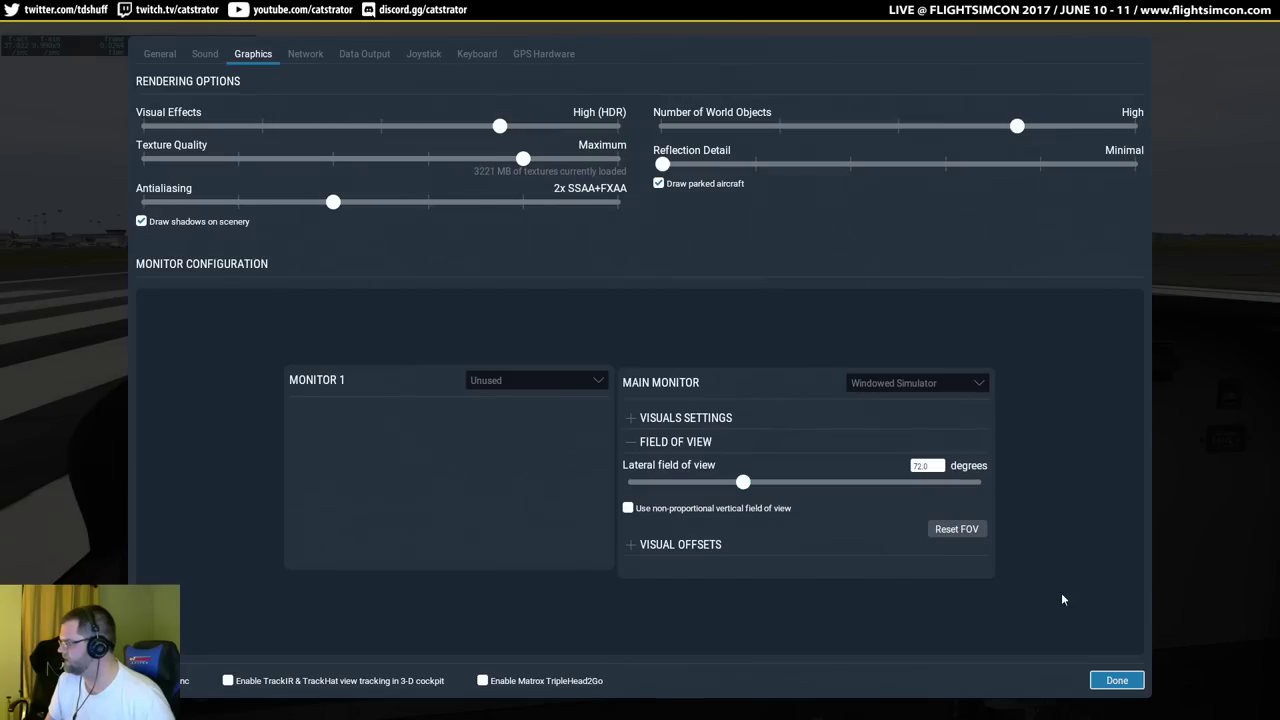
pyautogui.click(1113, 680)
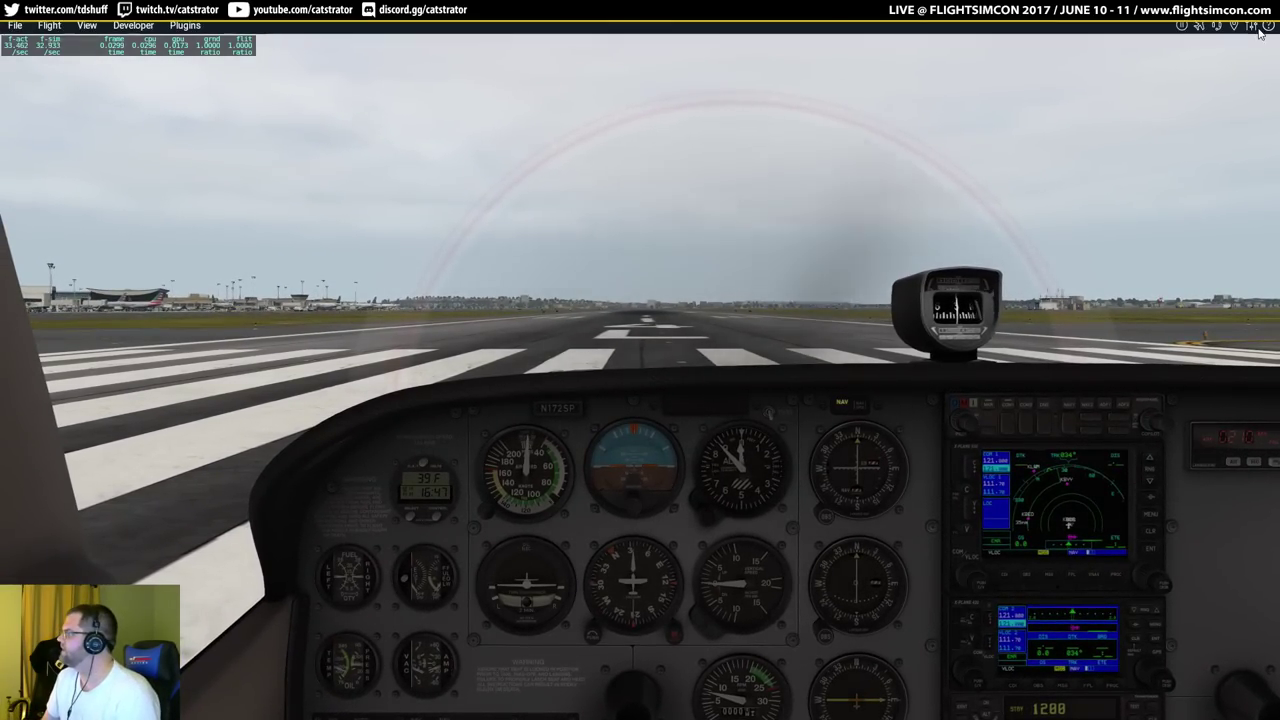
# Disable both text and verbal ATC messages in X-Plane's sound settings.
pyautogui.hotkey('ctrl', 'g')
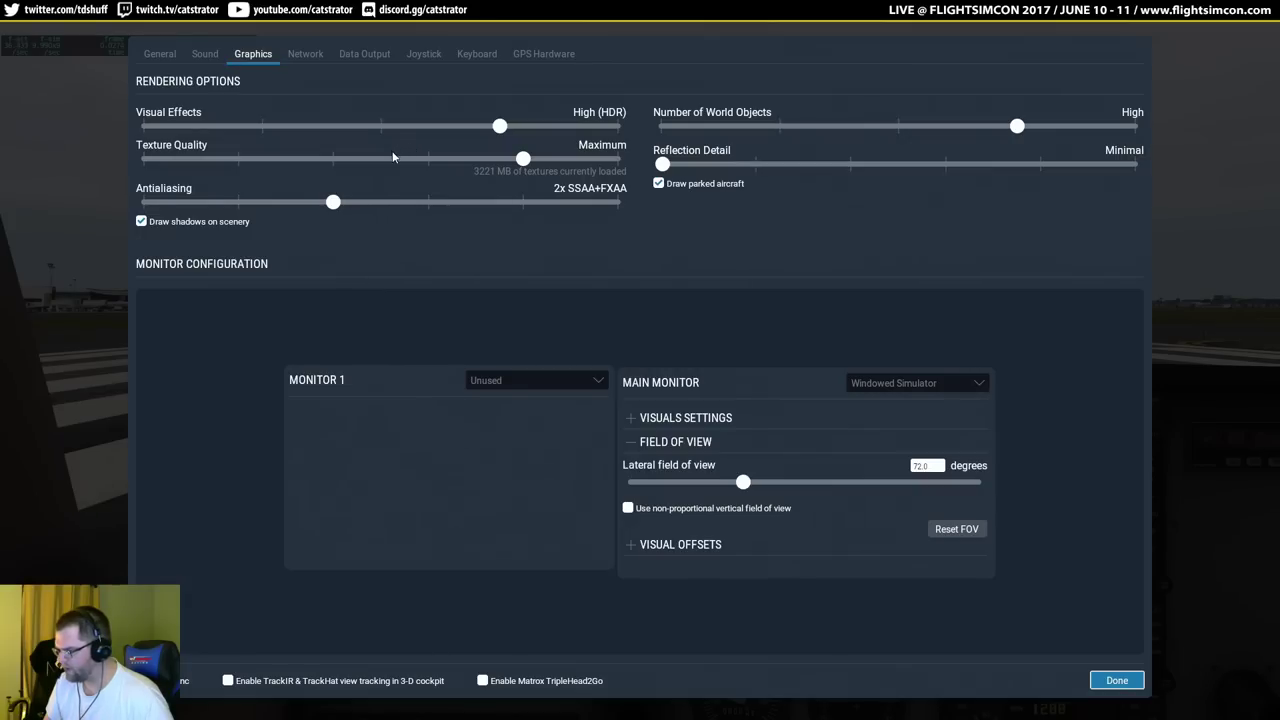
pyautogui.click(165, 54)
pyautogui.click(197, 56)
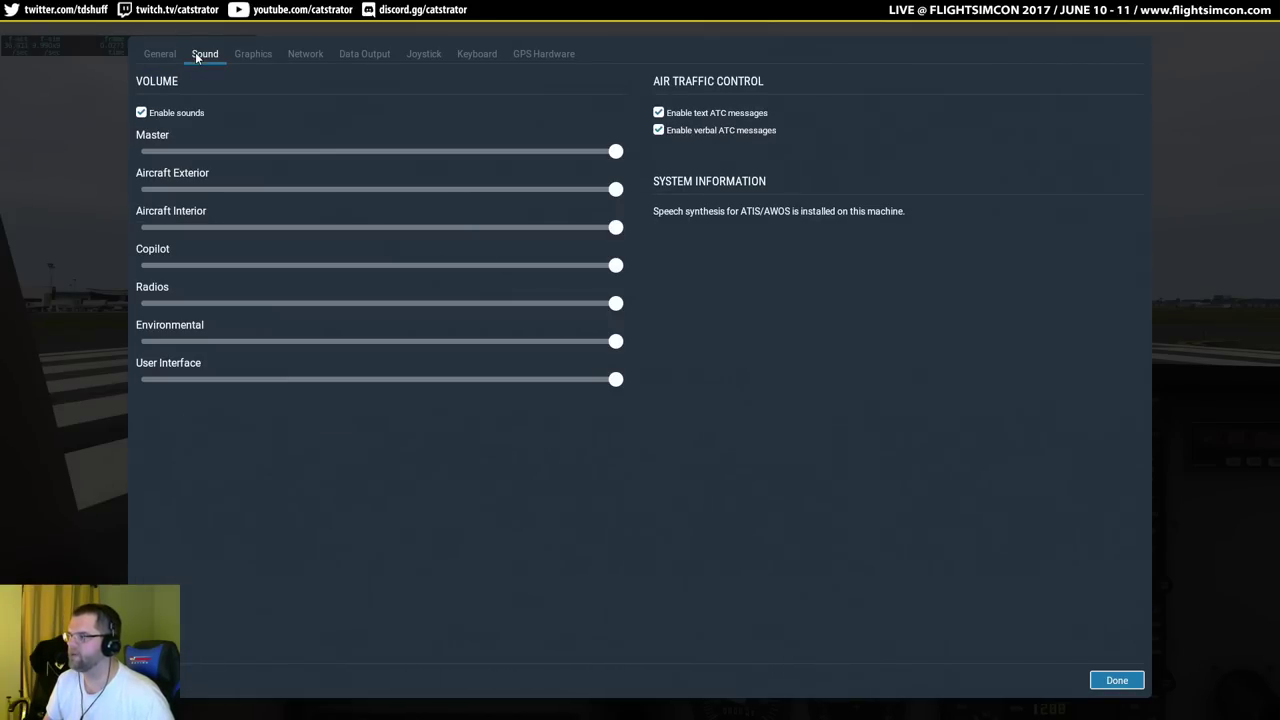
pyautogui.click(157, 55)
pyautogui.click(206, 58)
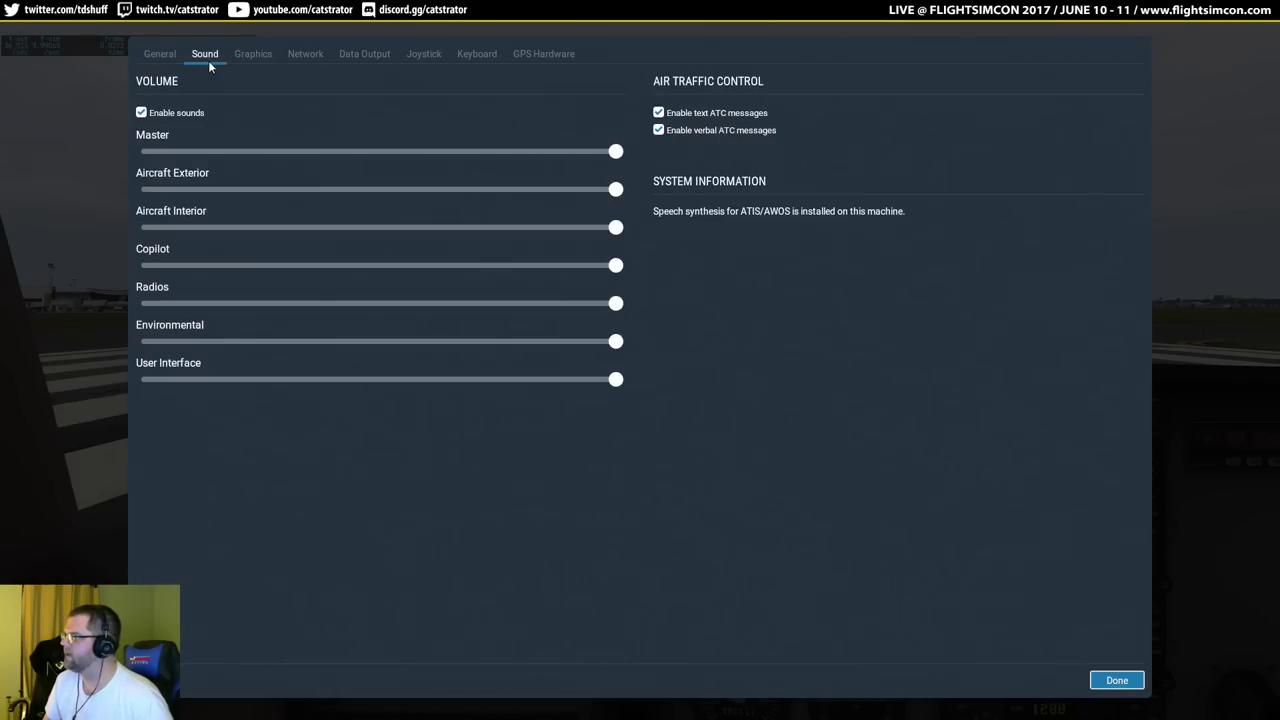
pyautogui.click(658, 113)
pyautogui.click(658, 130)
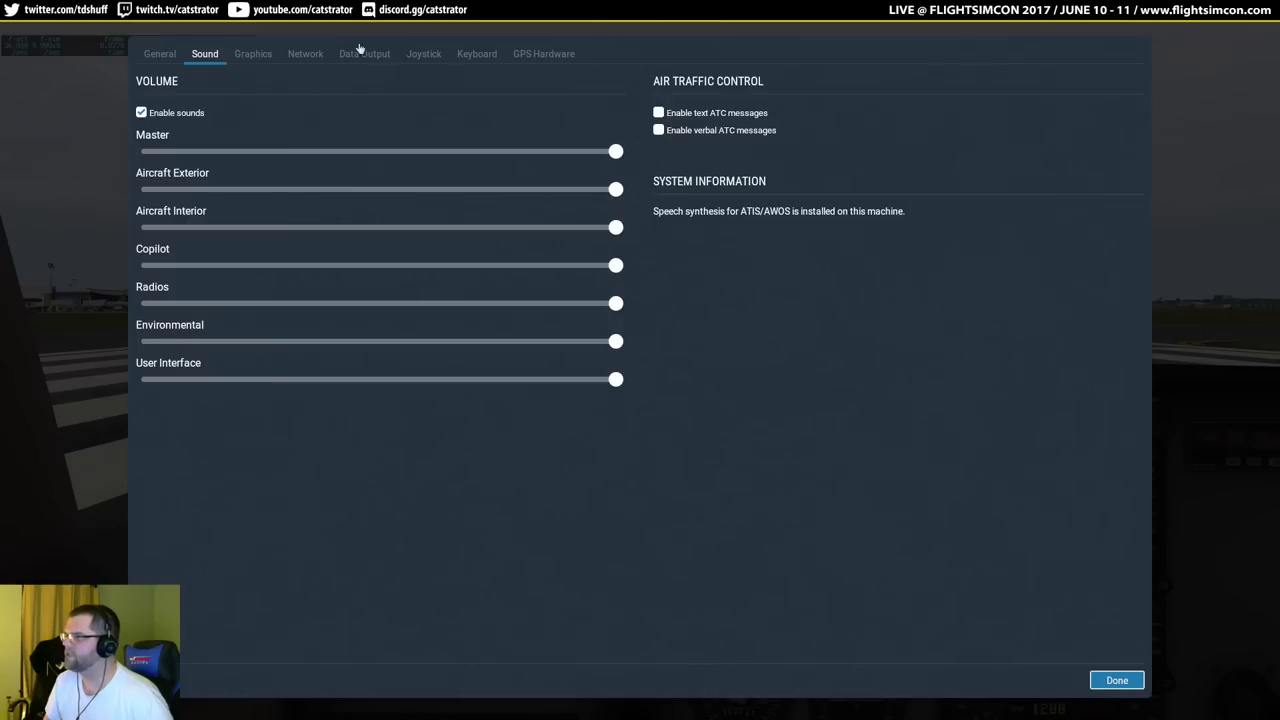
# Set flight models per frame to 4 and disable blackout, redout and hypoxia effects, ATC taxi arrows and runways following terrain contours.
pyautogui.click(166, 58)
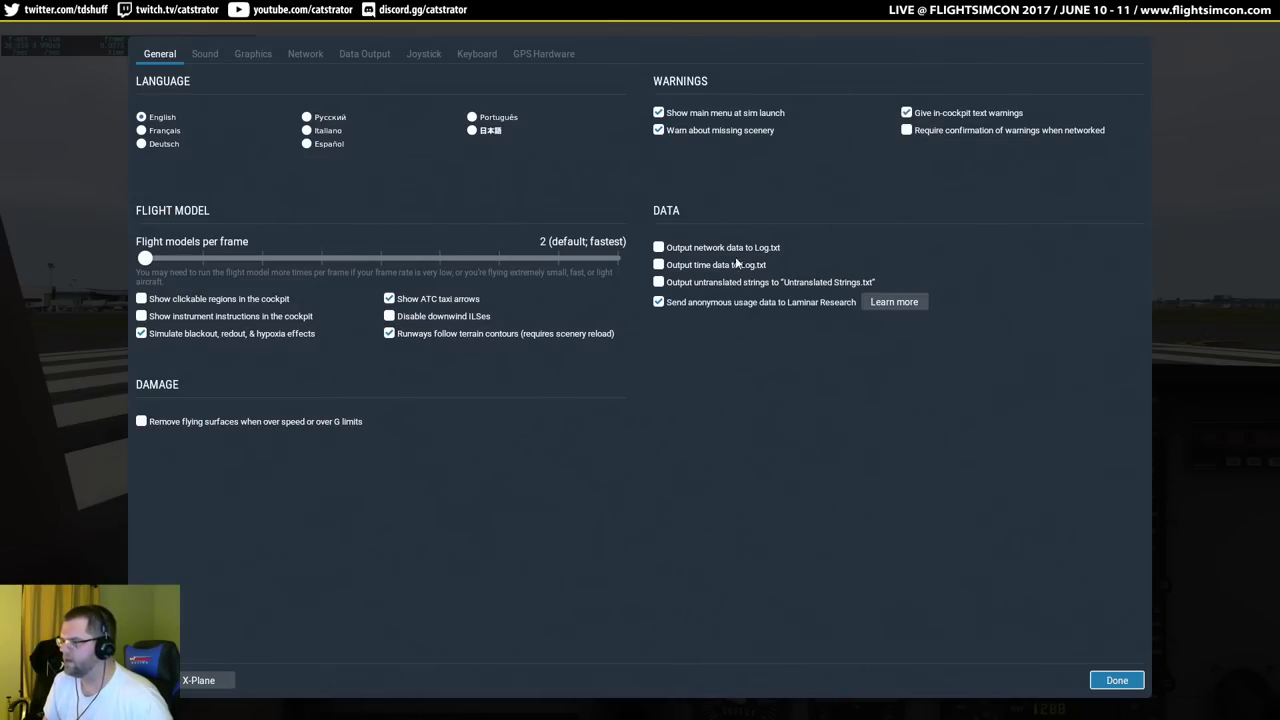
pyautogui.moveTo(143, 257); pyautogui.dragTo(251, 270)
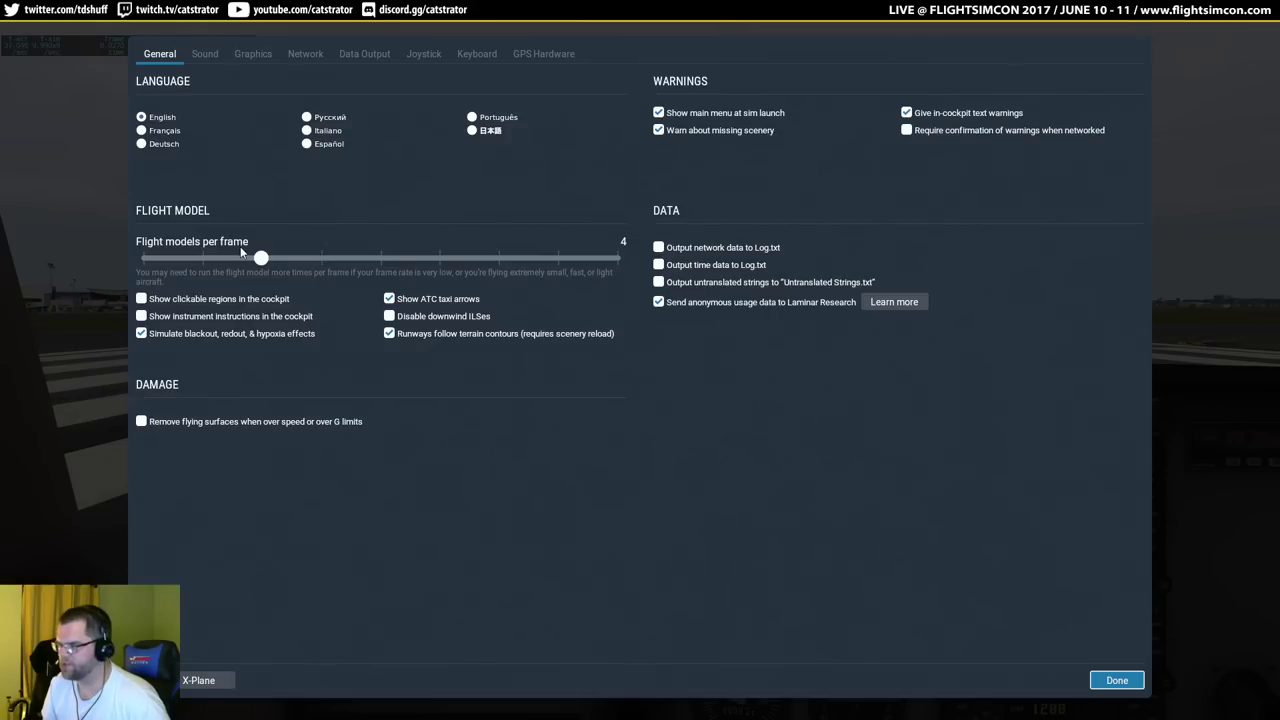
pyautogui.click(152, 318)
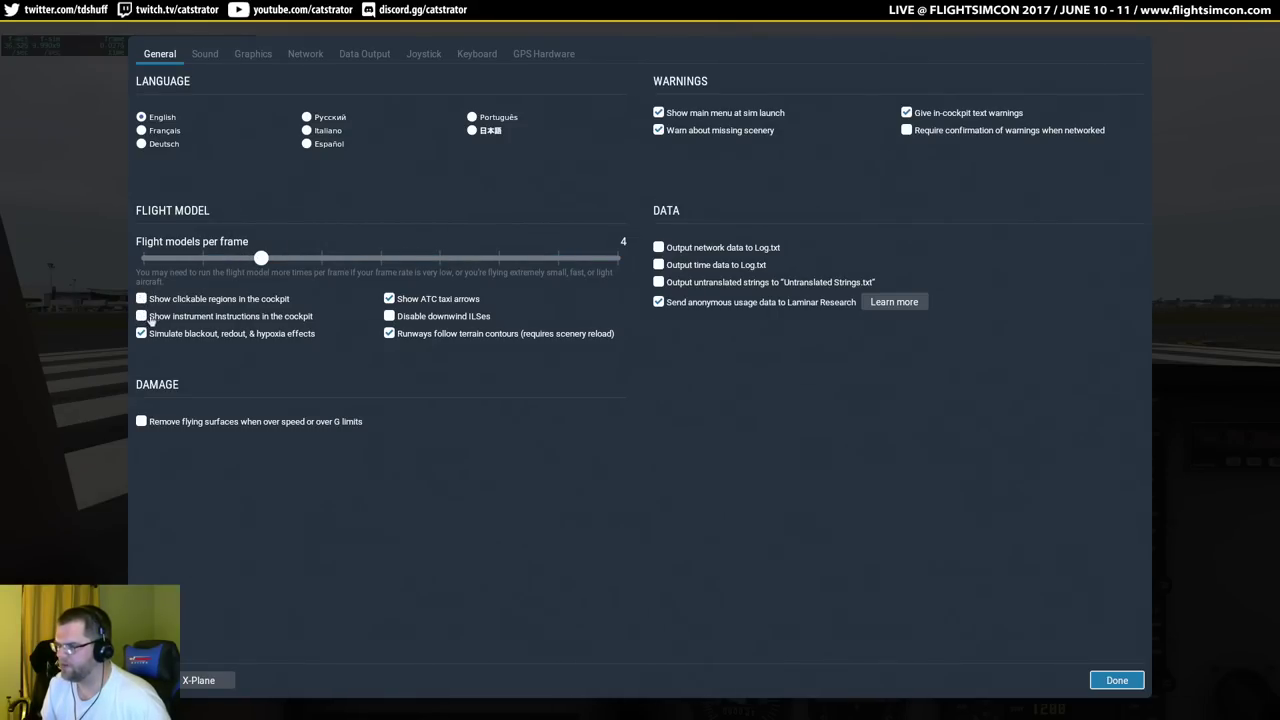
pyautogui.click(141, 335)
pyautogui.click(388, 300)
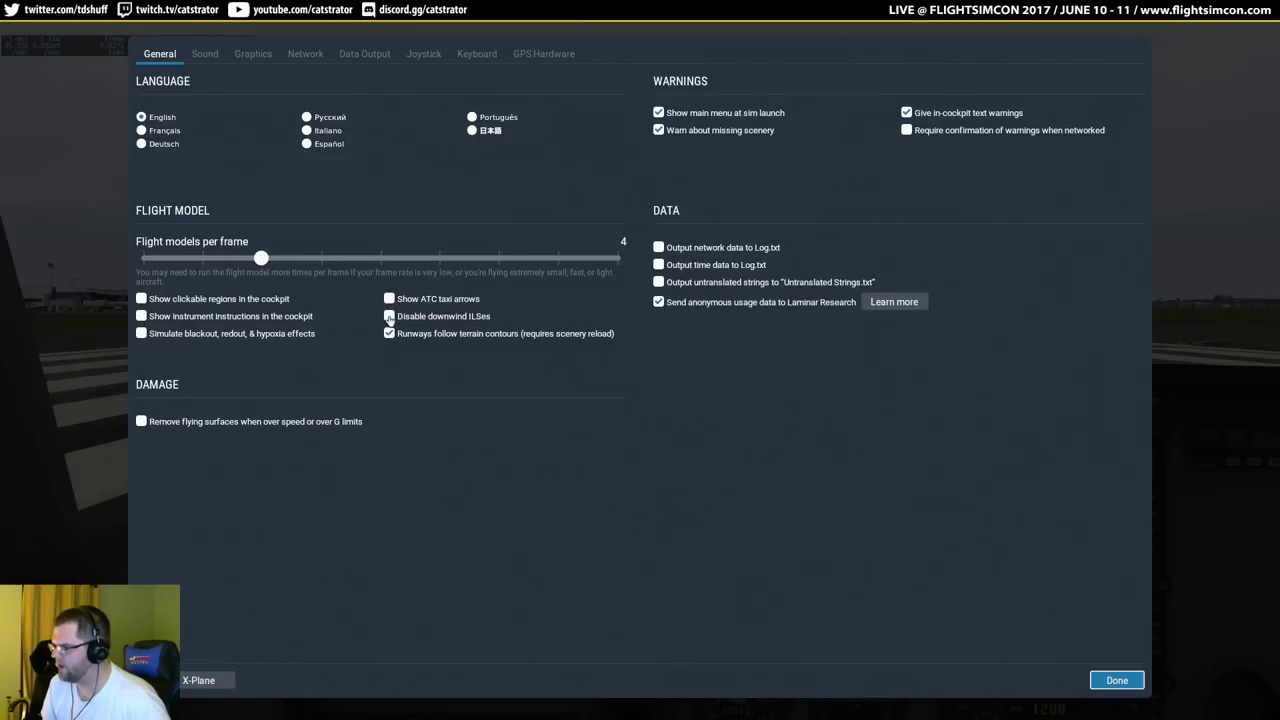
pyautogui.click(389, 334)
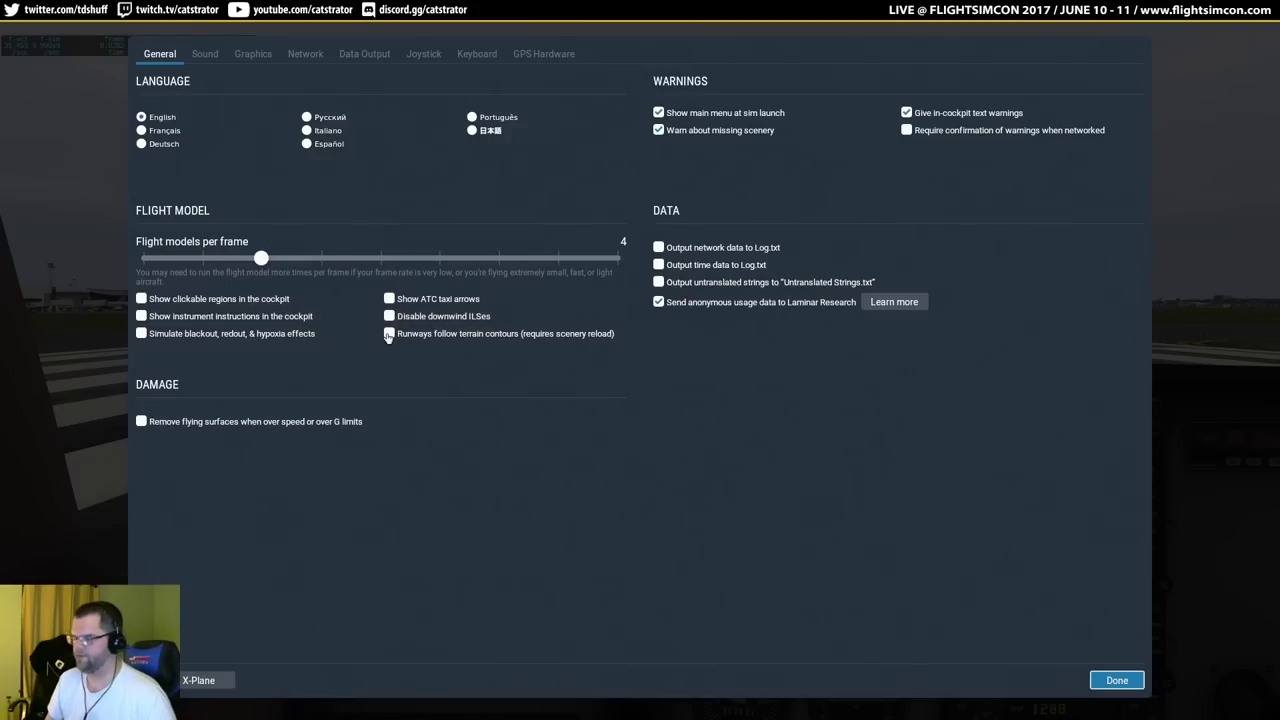
# Review the Sound, Graphics, Network, Data Output, GPS Hardware and General settings, and close the settings window.
pyautogui.click(203, 56)
pyautogui.click(256, 56)
pyautogui.click(303, 56)
pyautogui.click(347, 58)
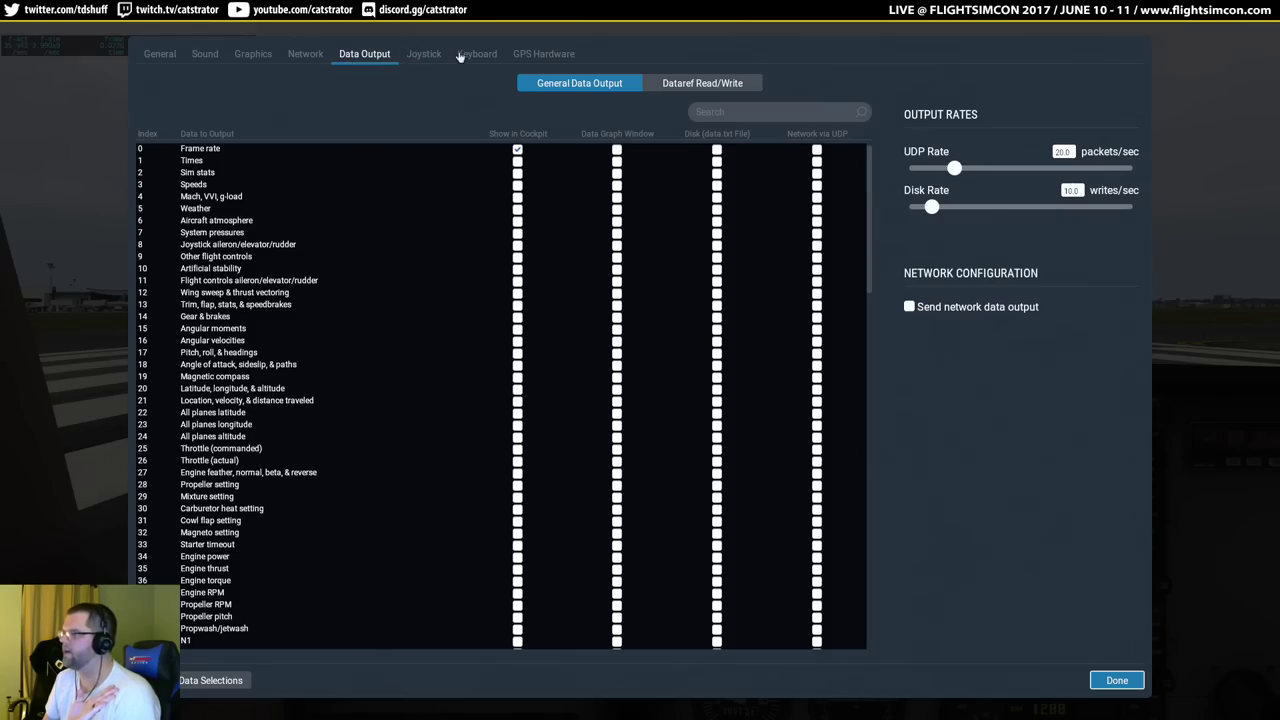
pyautogui.click(545, 56)
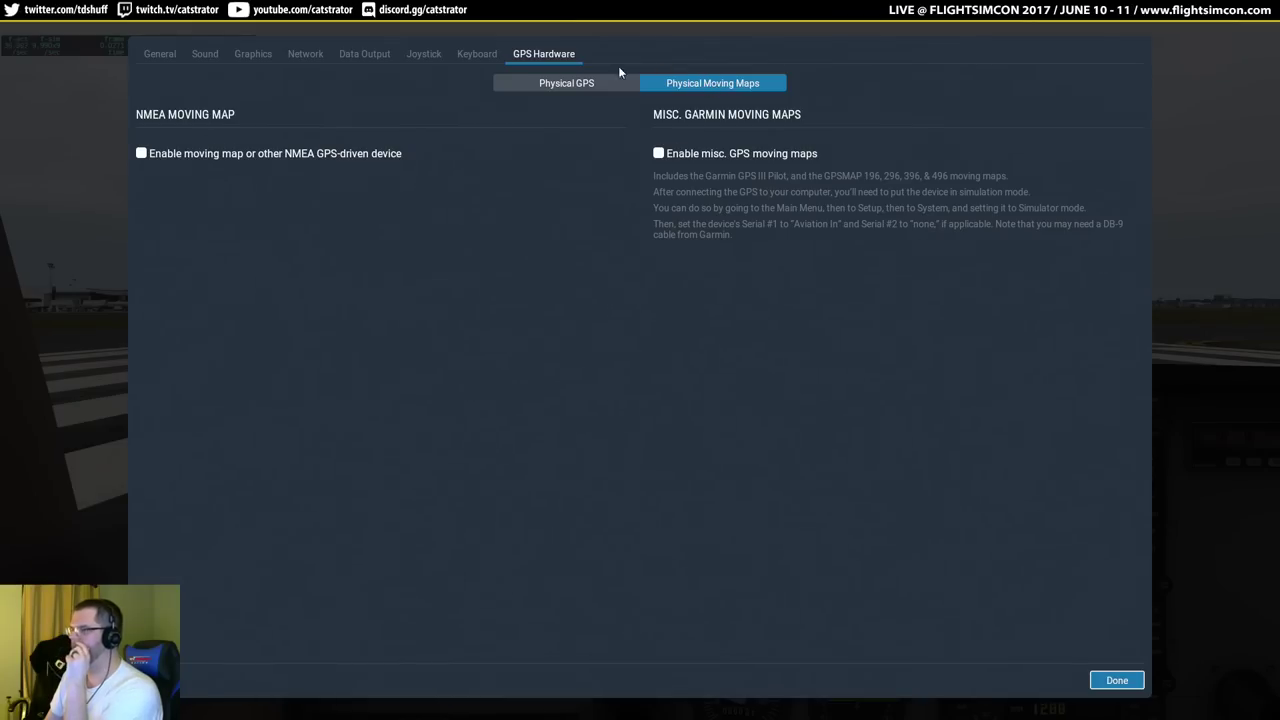
pyautogui.click(541, 83)
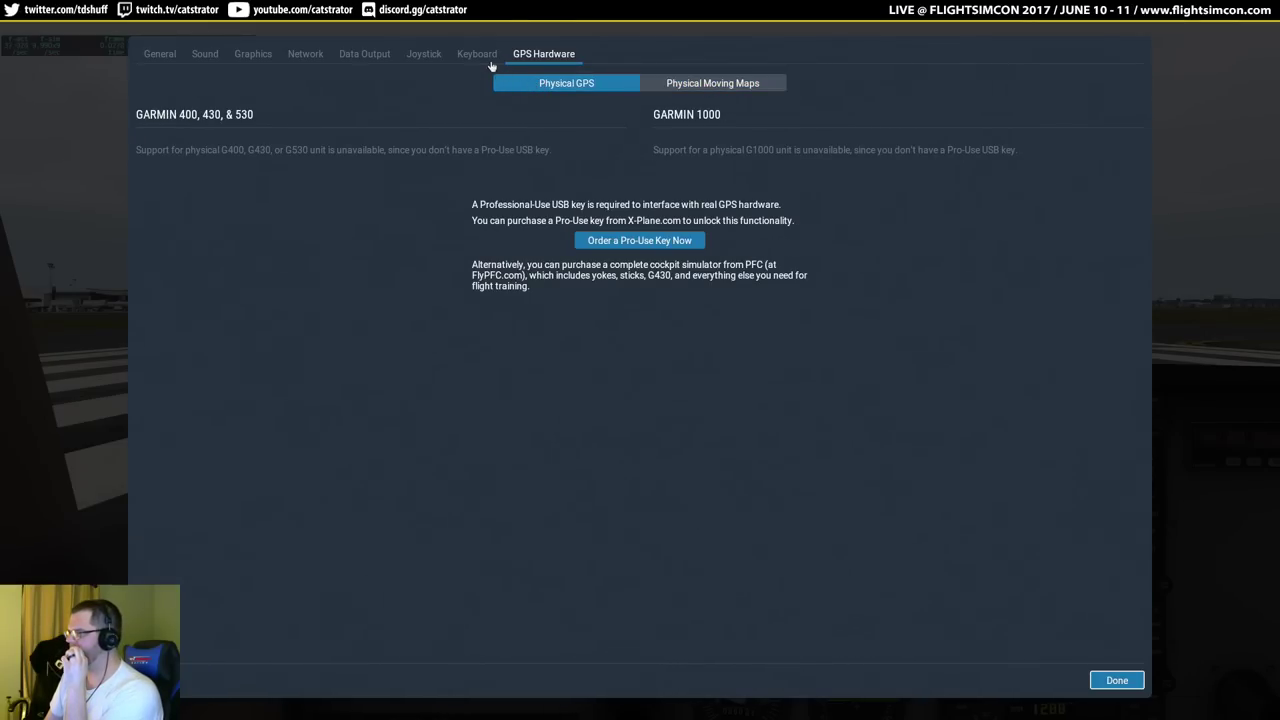
pyautogui.click(155, 55)
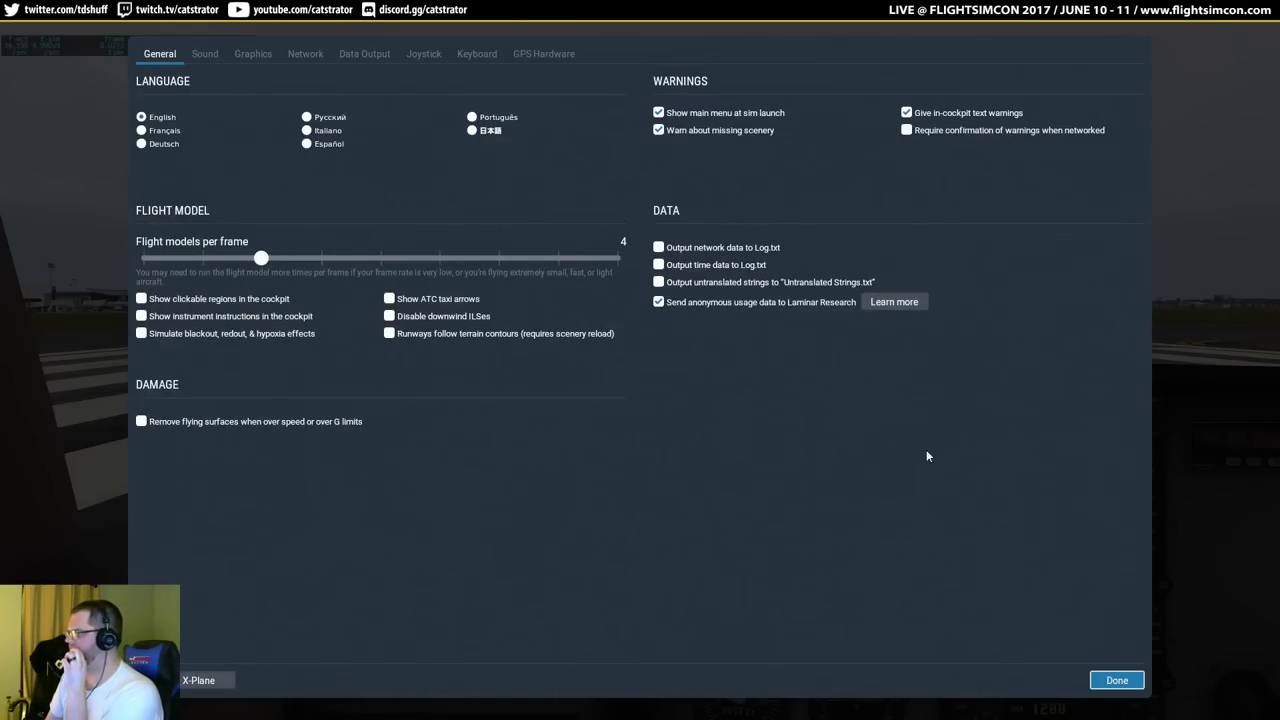
pyautogui.click(1126, 685)
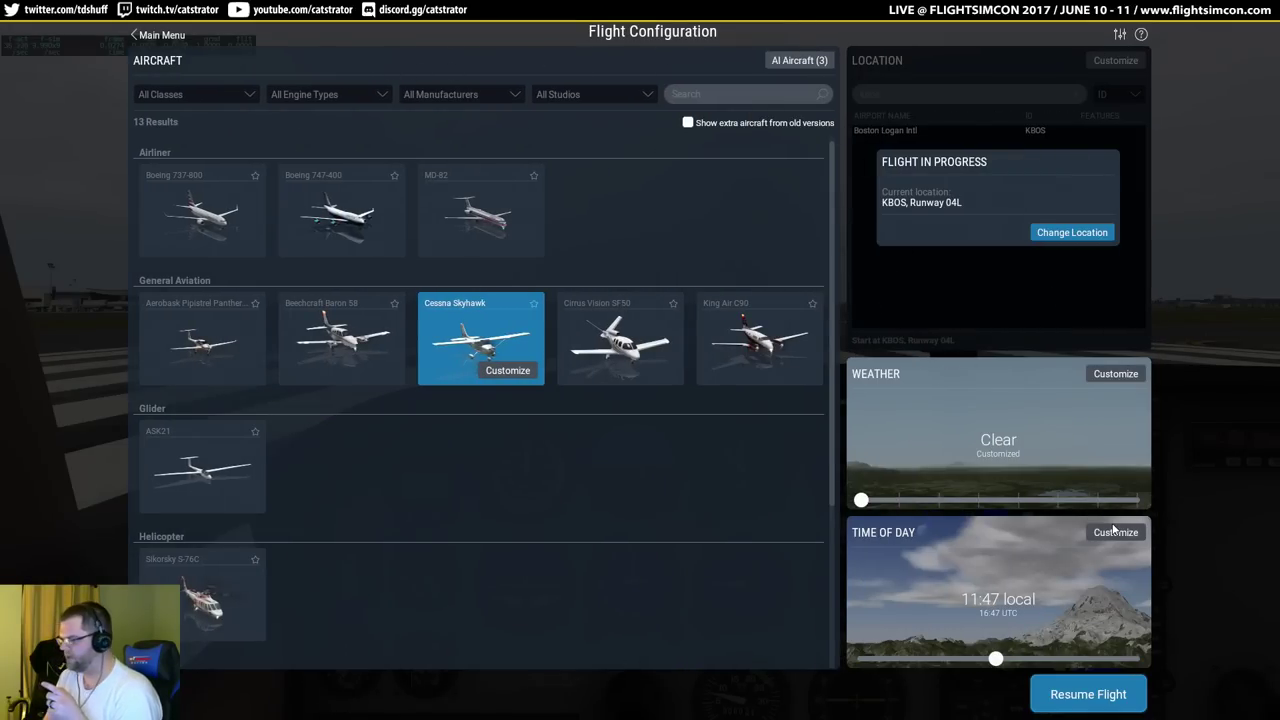
# Remove all AI aircraft from the flight configuration: the Aerobask Pipistrel Panthera, Lockheed SR-71 and Boeing 737-800.
pyautogui.click(797, 61)
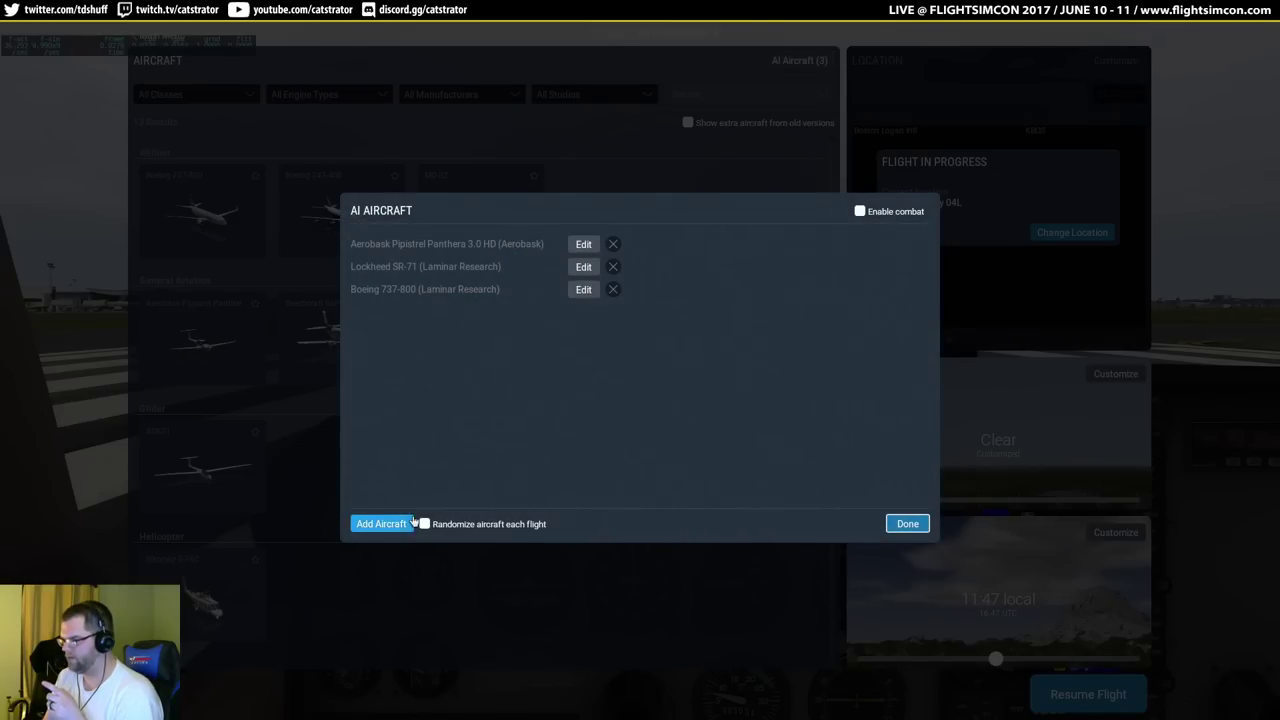
pyautogui.click(615, 243)
pyautogui.click(613, 244)
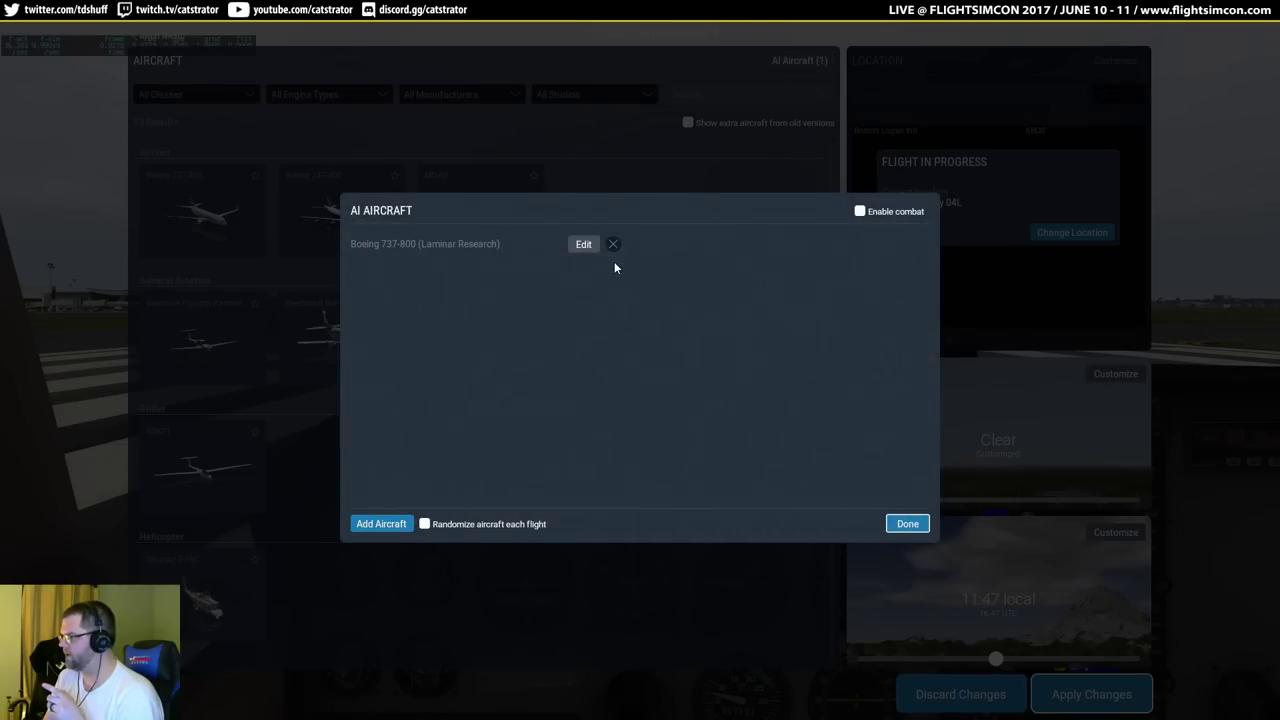
pyautogui.click(615, 244)
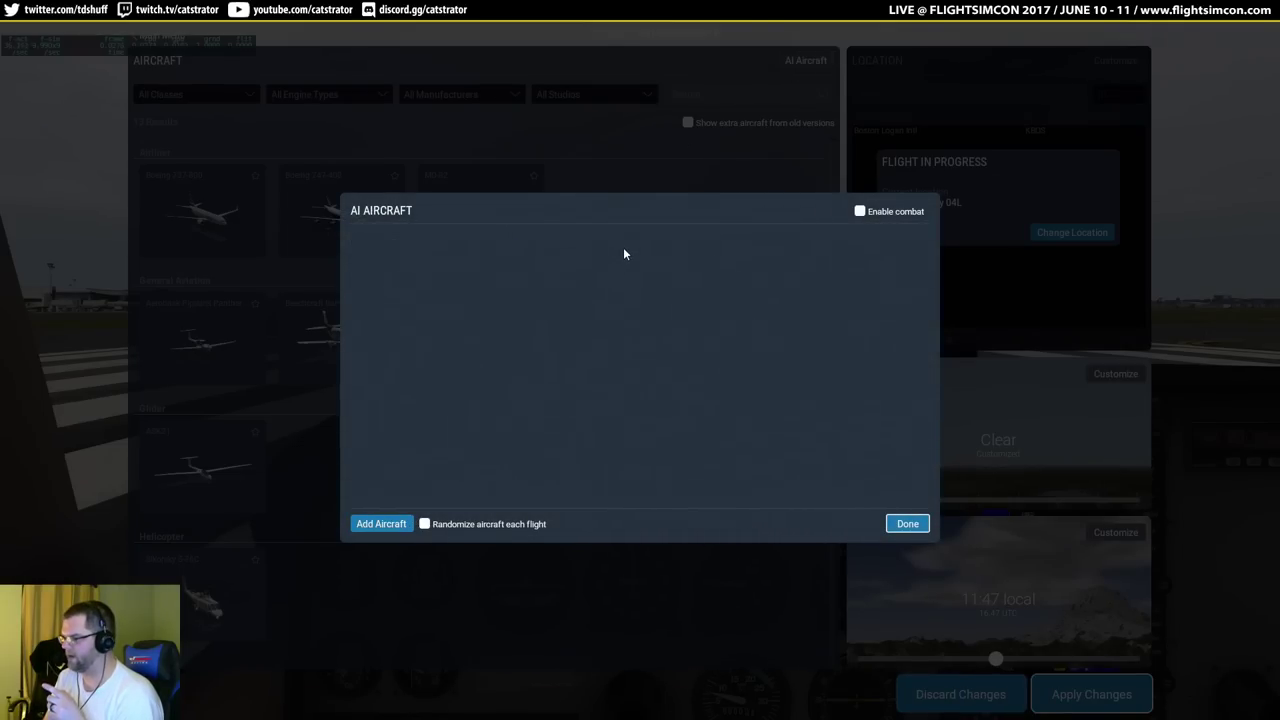
pyautogui.click(908, 524)
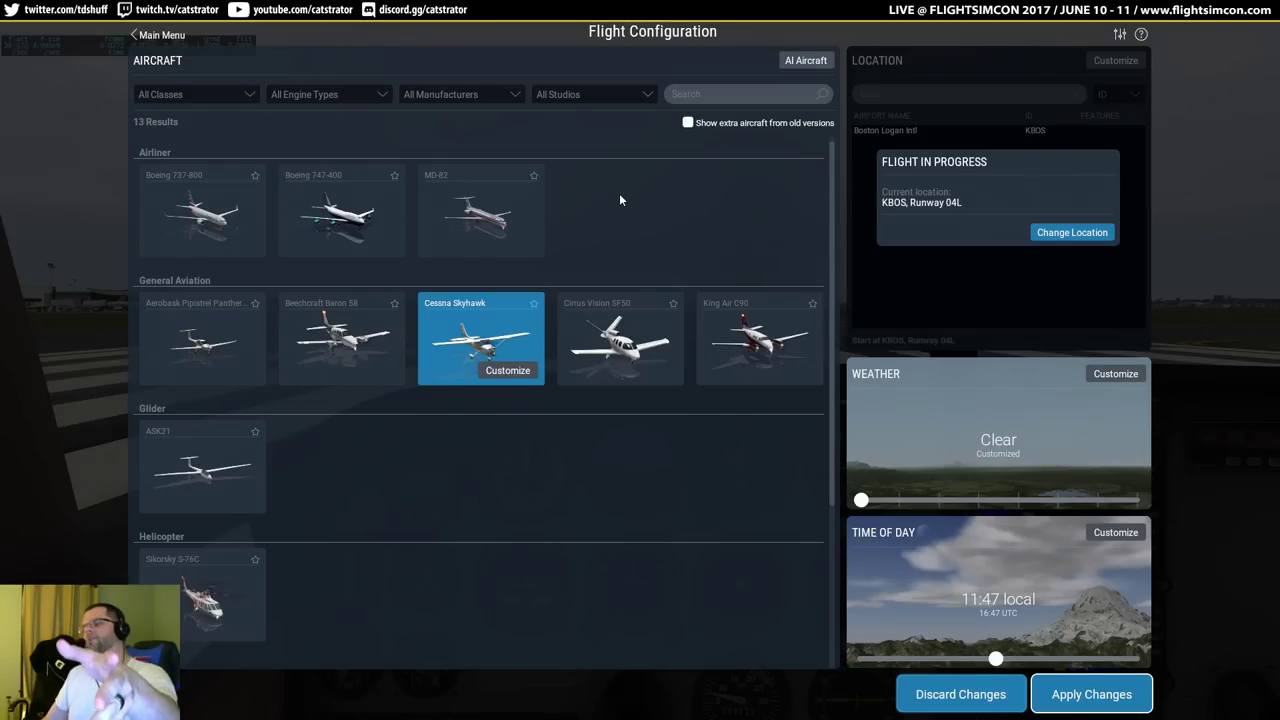
# Apply the flight configuration changes, and restart the simulator using X-Plane.exe in the X-Plane 11 folder.
pyautogui.click(1085, 694)
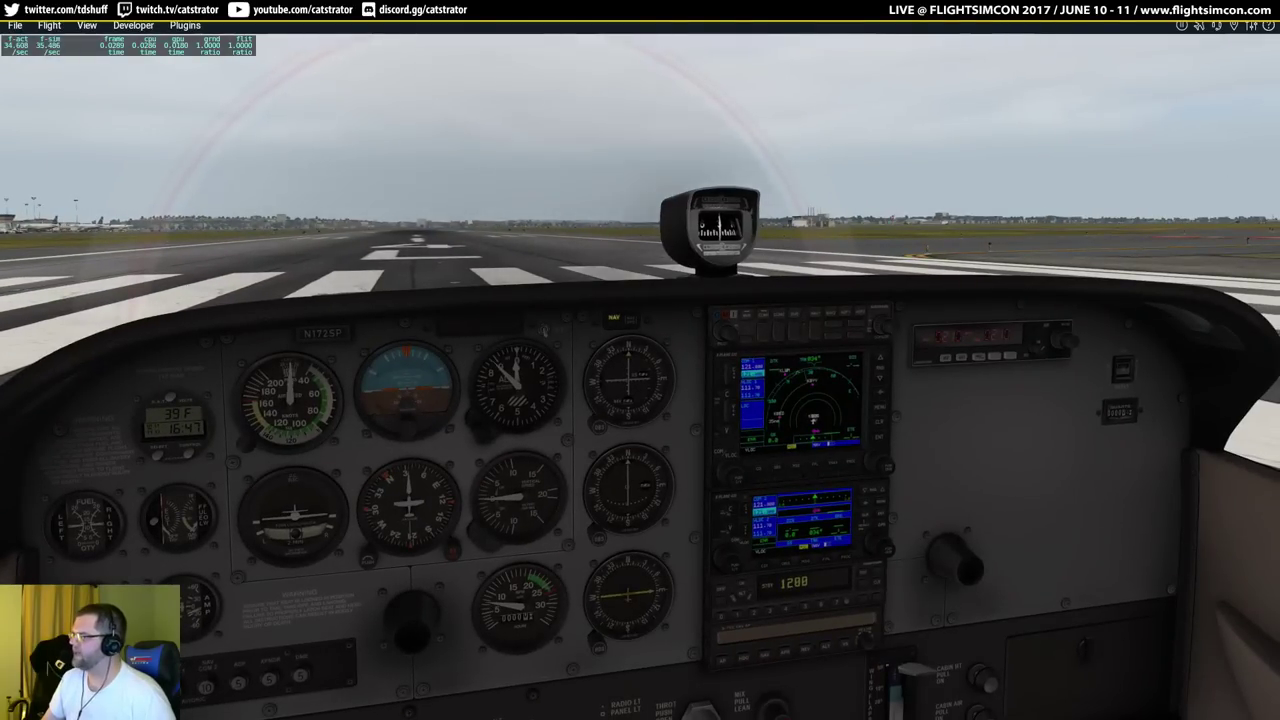
pyautogui.hotkey('ctrl', 'q')
pyautogui.click(757, 449)
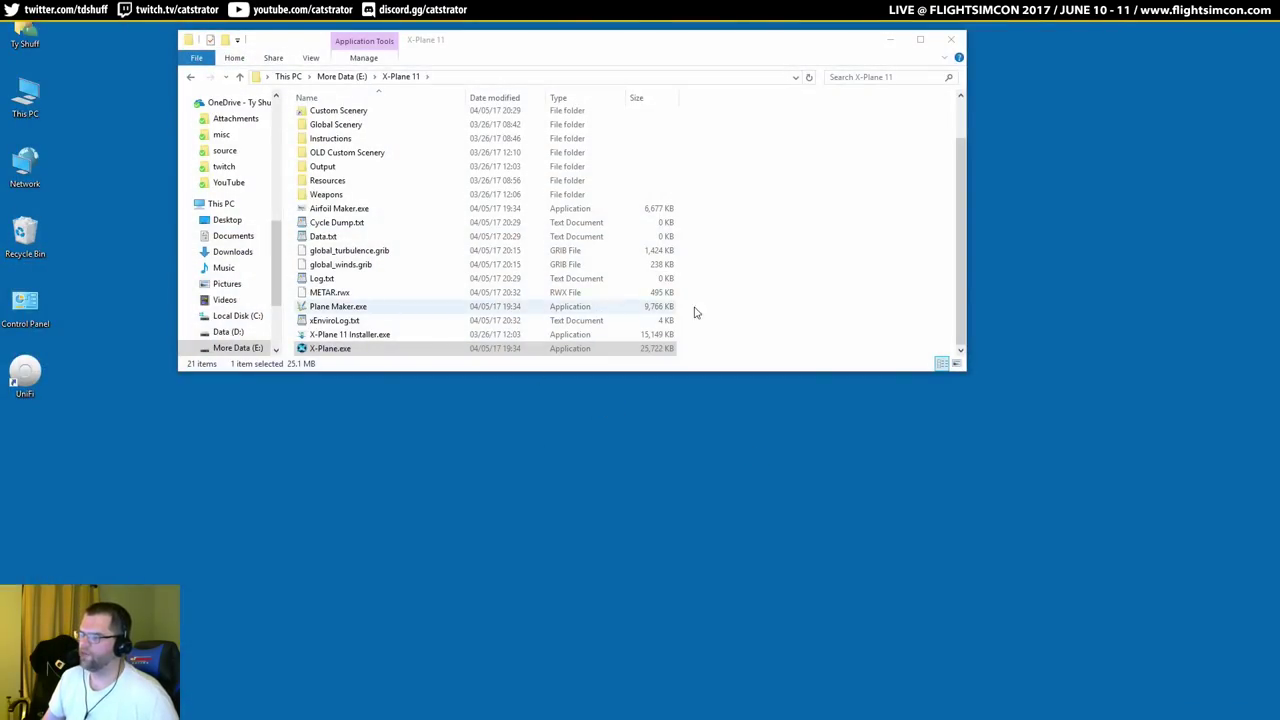
pyautogui.doubleClick(640, 349)
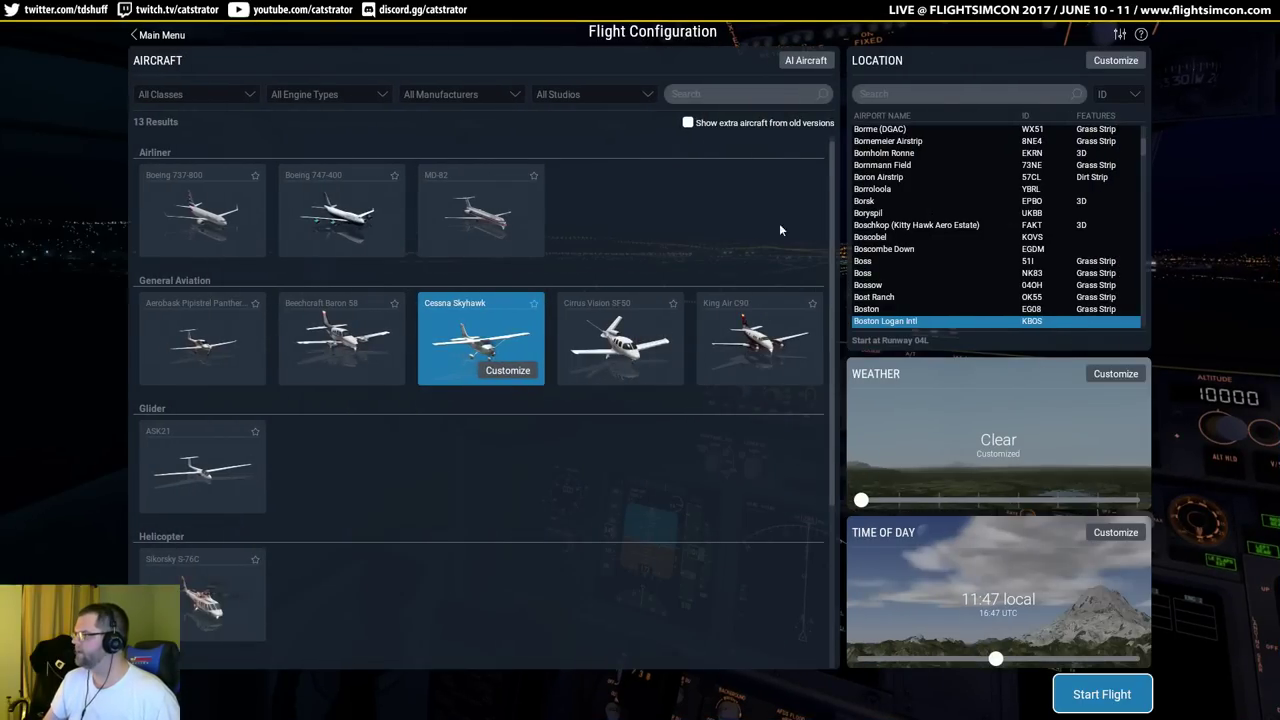
# Check the AI aircraft list and start the flight with the Cessna Skyhawk at KBOS, Runway 04L.
pyautogui.click(806, 60)
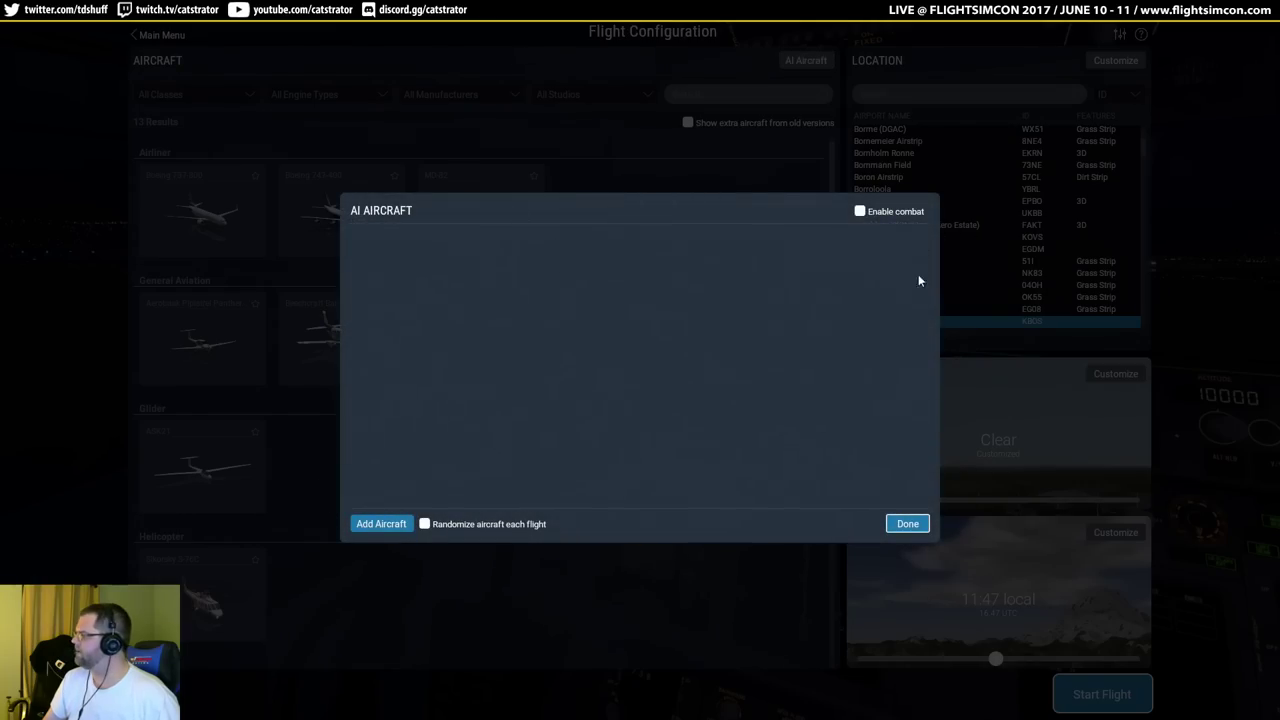
pyautogui.click(907, 523)
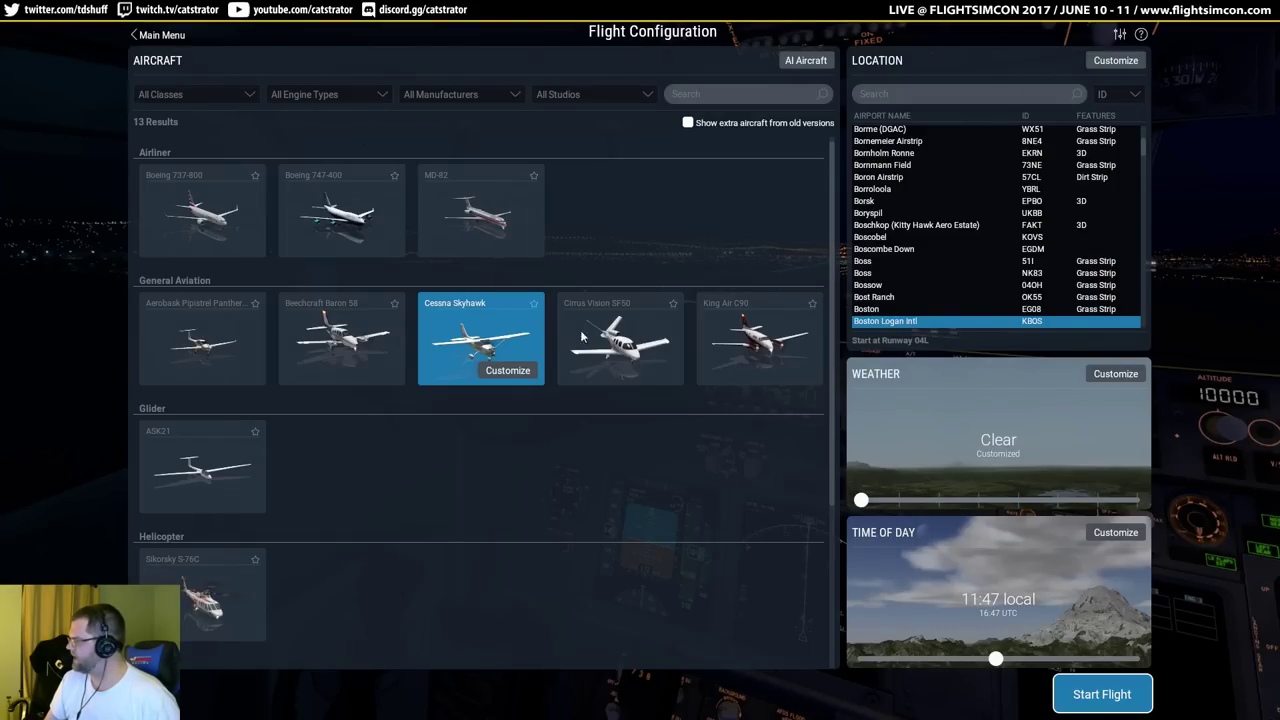
pyautogui.click(1094, 684)
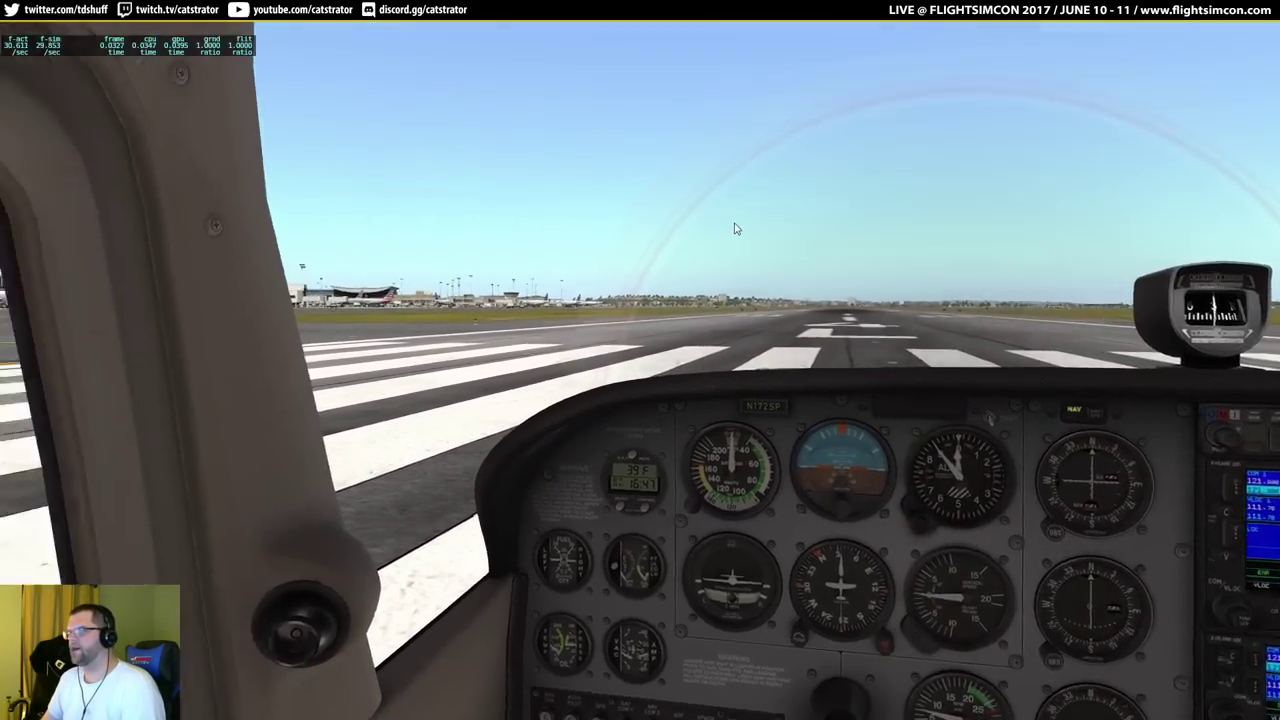
# Examine the Skyhawk, the Boston Logan scenery and the city skyline from the cockpit and an external view.
pyautogui.moveTo(735, 229); pyautogui.dragTo(416, 254)
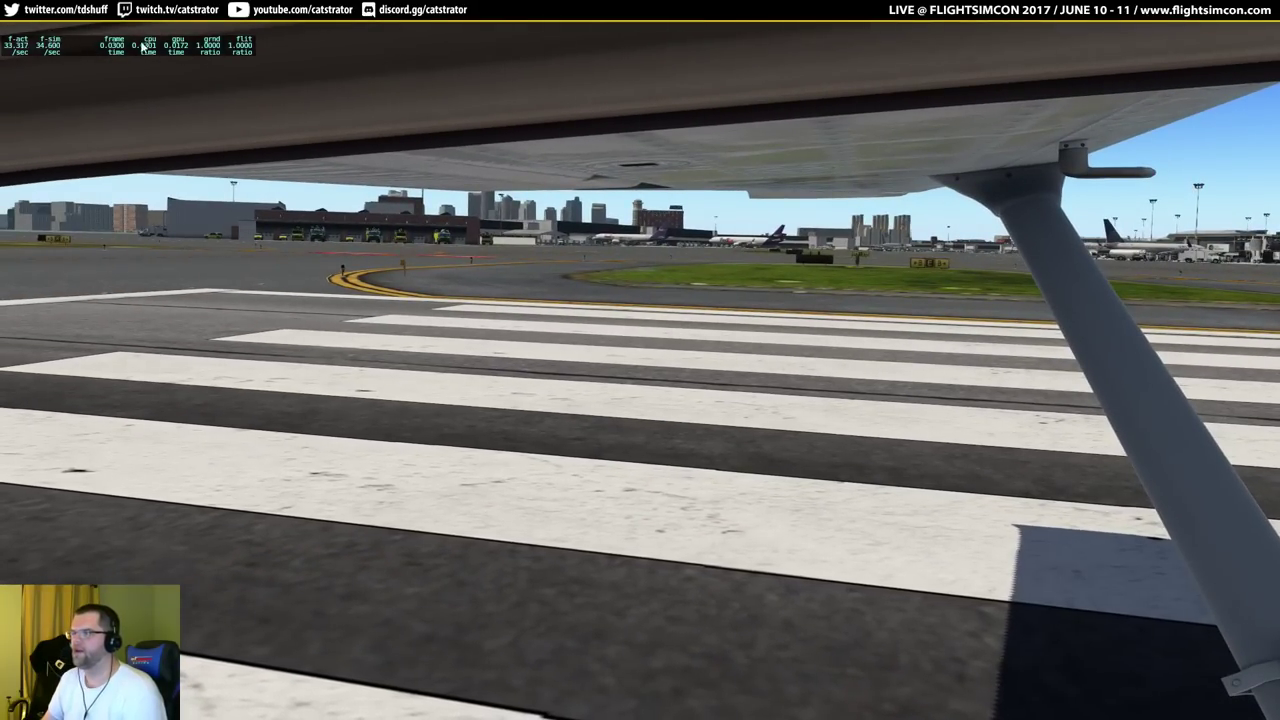
pyautogui.moveTo(185, 25)
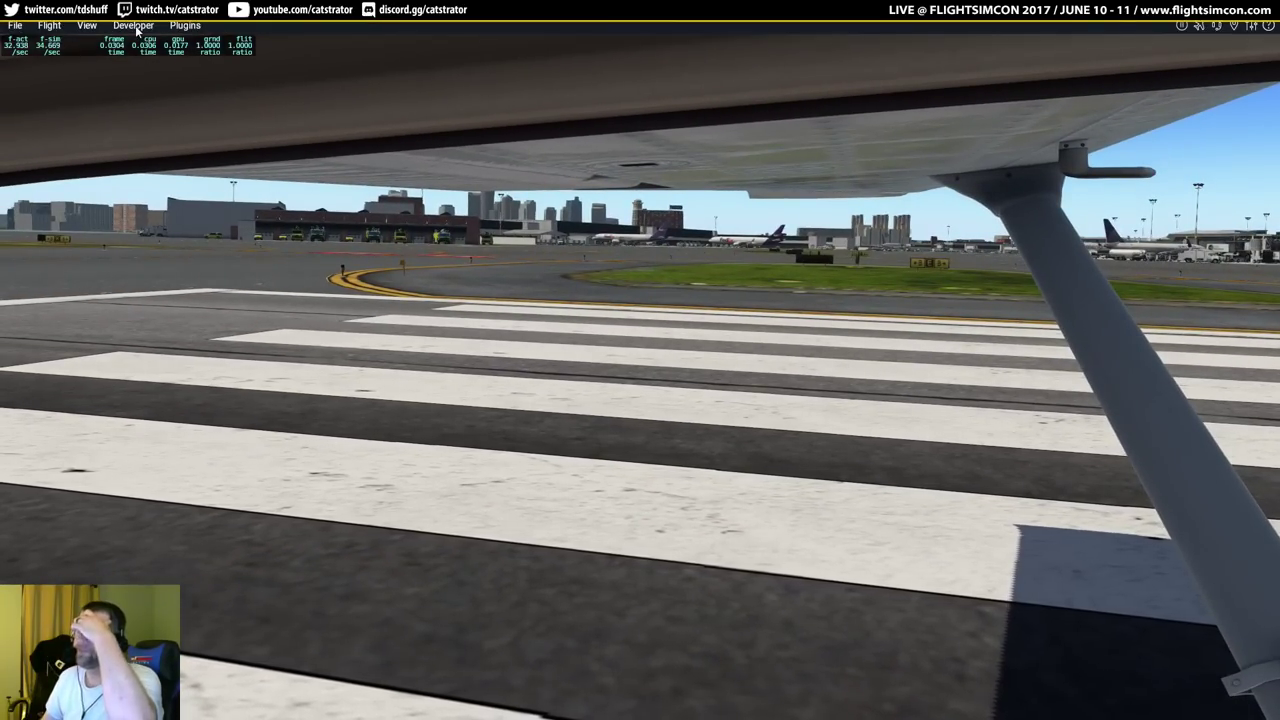
pyautogui.moveTo(420, 185); pyautogui.dragTo(815, 282)
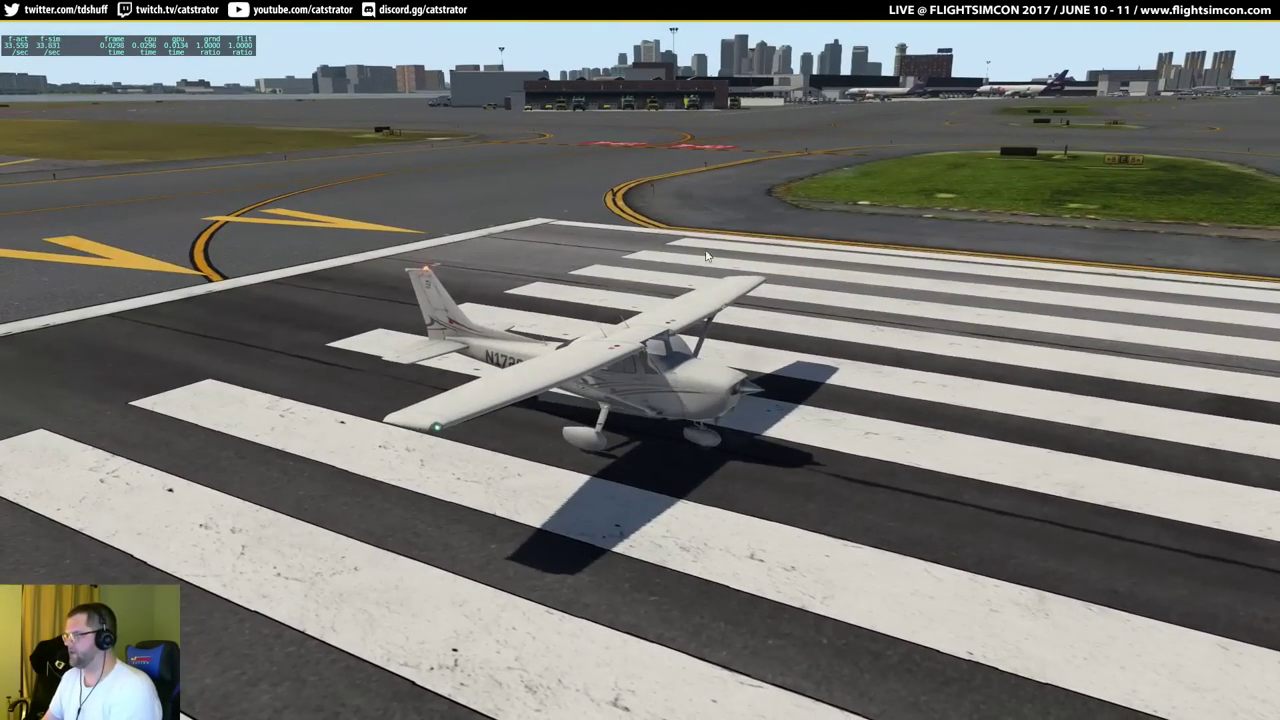
pyautogui.hotkey('shift', '4')
pyautogui.moveTo(700, 251); pyautogui.dragTo(700, 282)
pyautogui.scroll(-5, 690, 282)
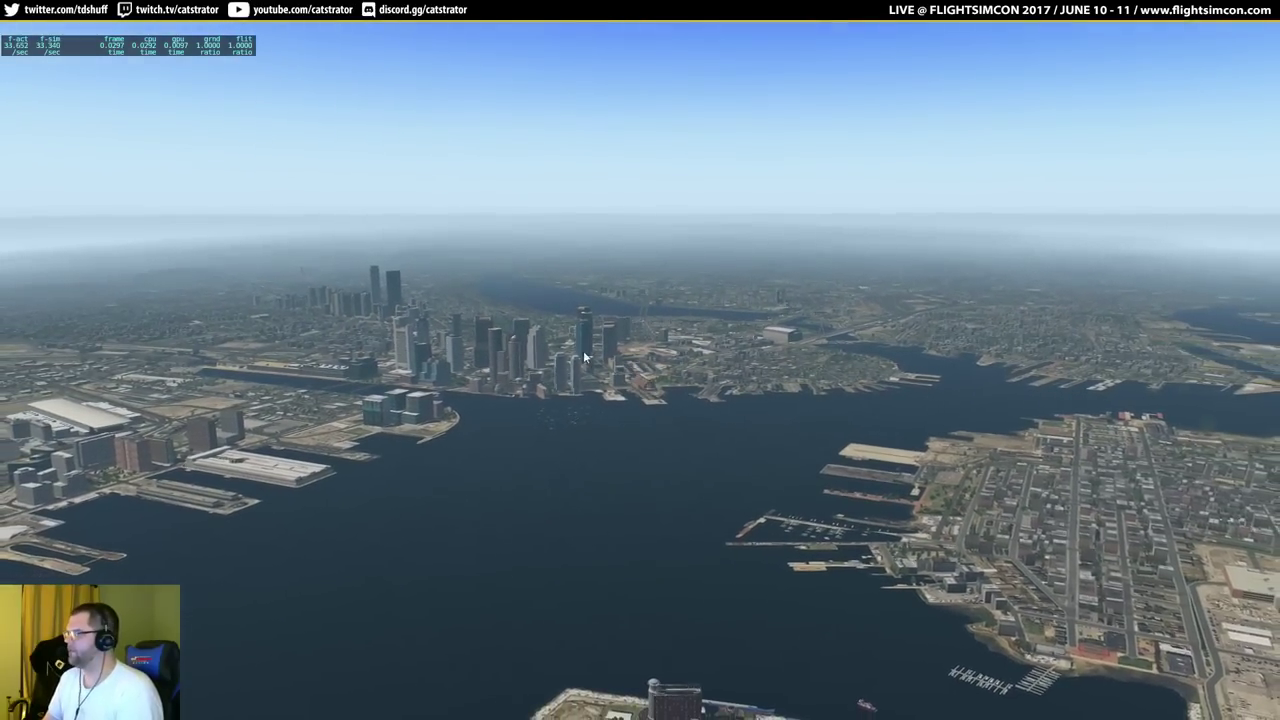
pyautogui.moveTo(583, 350)
pyautogui.mouseDown()
pyautogui.moveTo(873, 358)
pyautogui.moveTo(580, 361)
pyautogui.mouseUp()
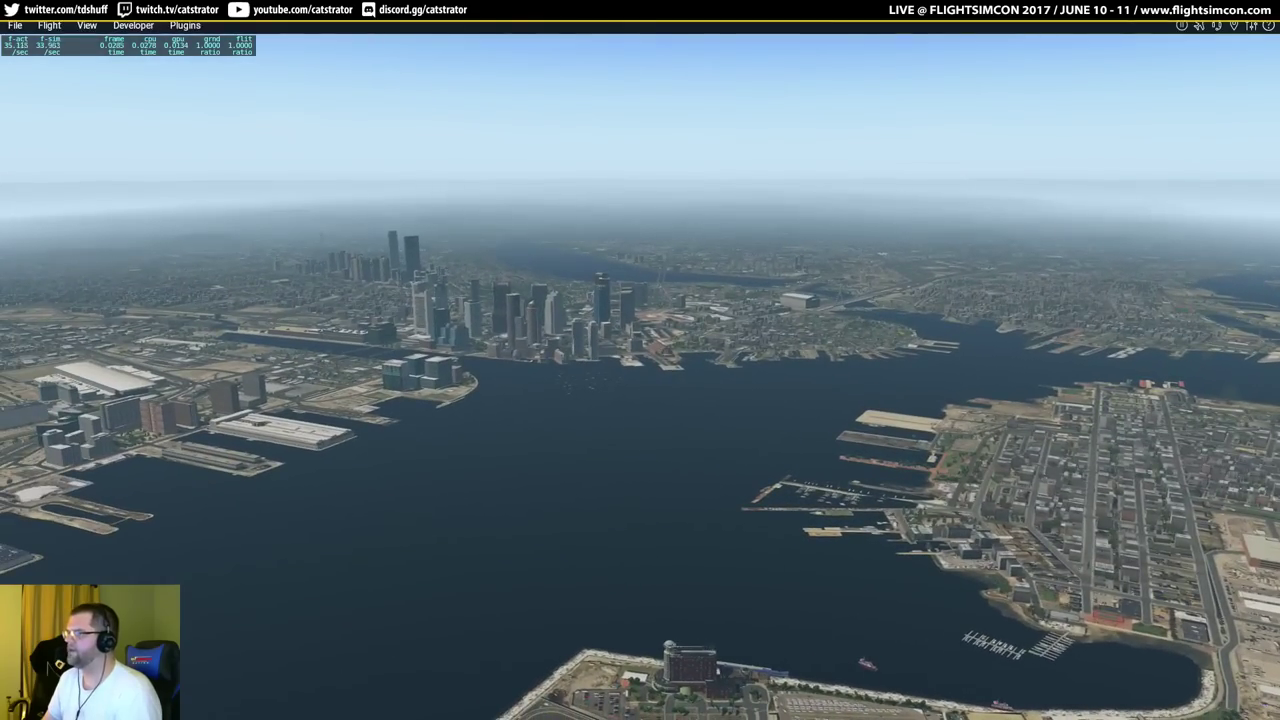
# Review the graphics rendering options, keep visual effects at High (HDR), and close the settings.
pyautogui.click(1251, 25)
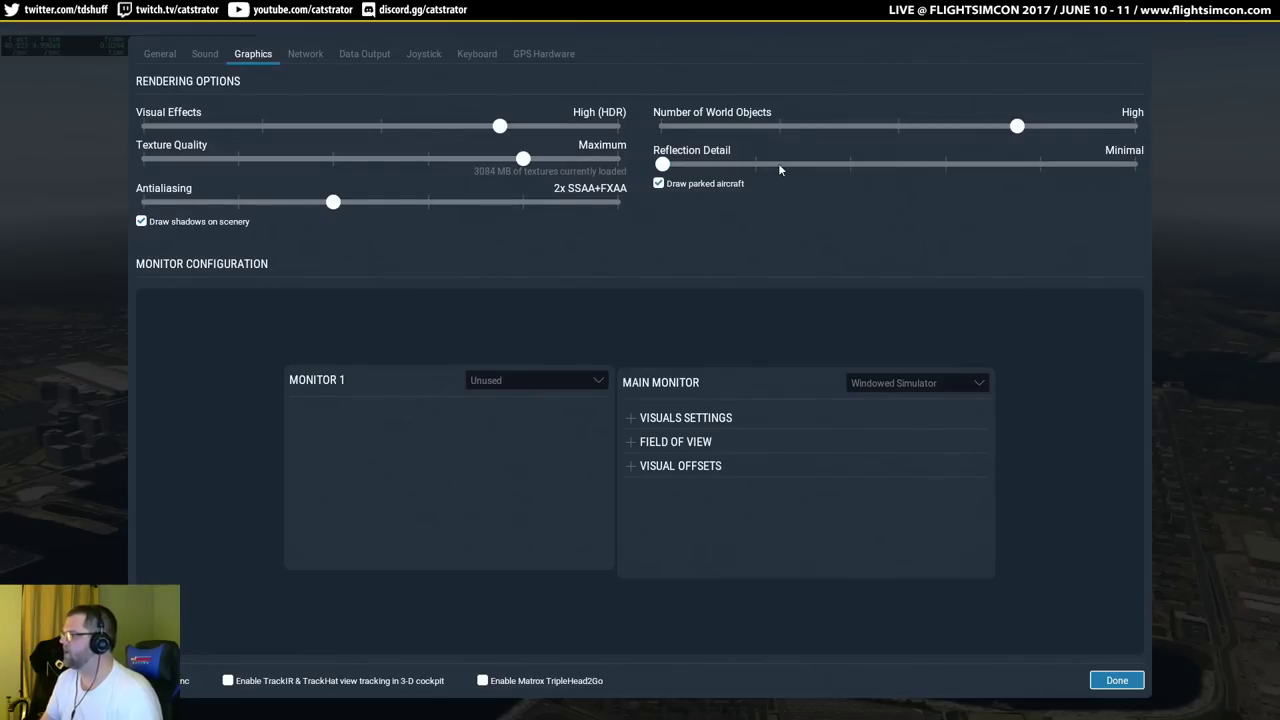
pyautogui.moveTo(502, 127)
pyautogui.mouseDown()
pyautogui.moveTo(645, 131)
pyautogui.moveTo(500, 127)
pyautogui.mouseUp()
pyautogui.click(1117, 680)
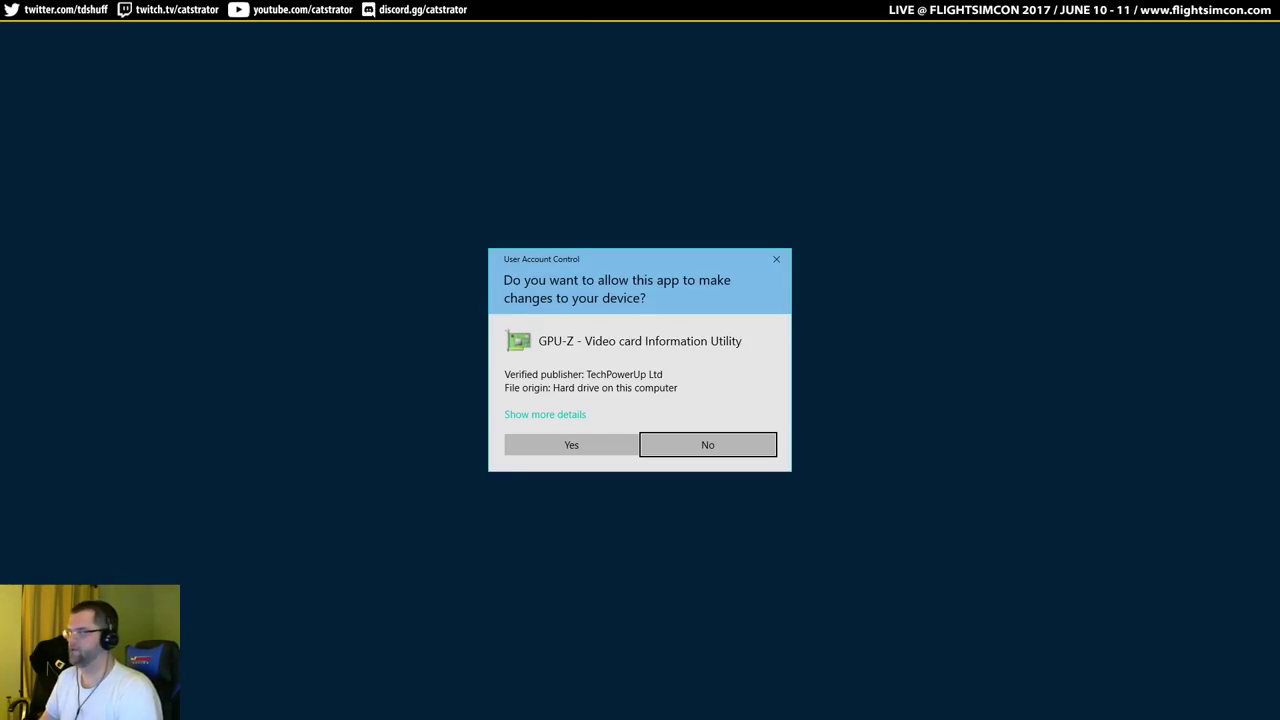
# Allow GPU-Z to run, check the graphics card's sensor readings for memory and load, and return to X-Plane.
pyautogui.click(553, 437)
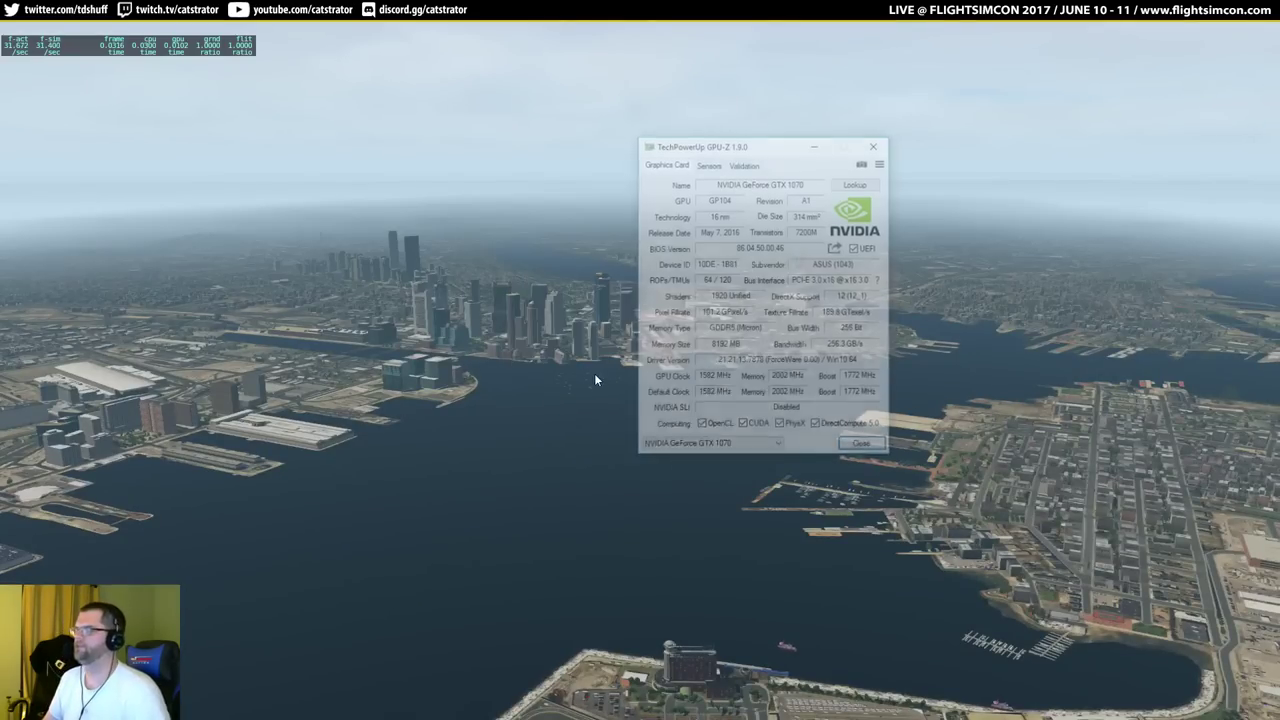
pyautogui.click(705, 164)
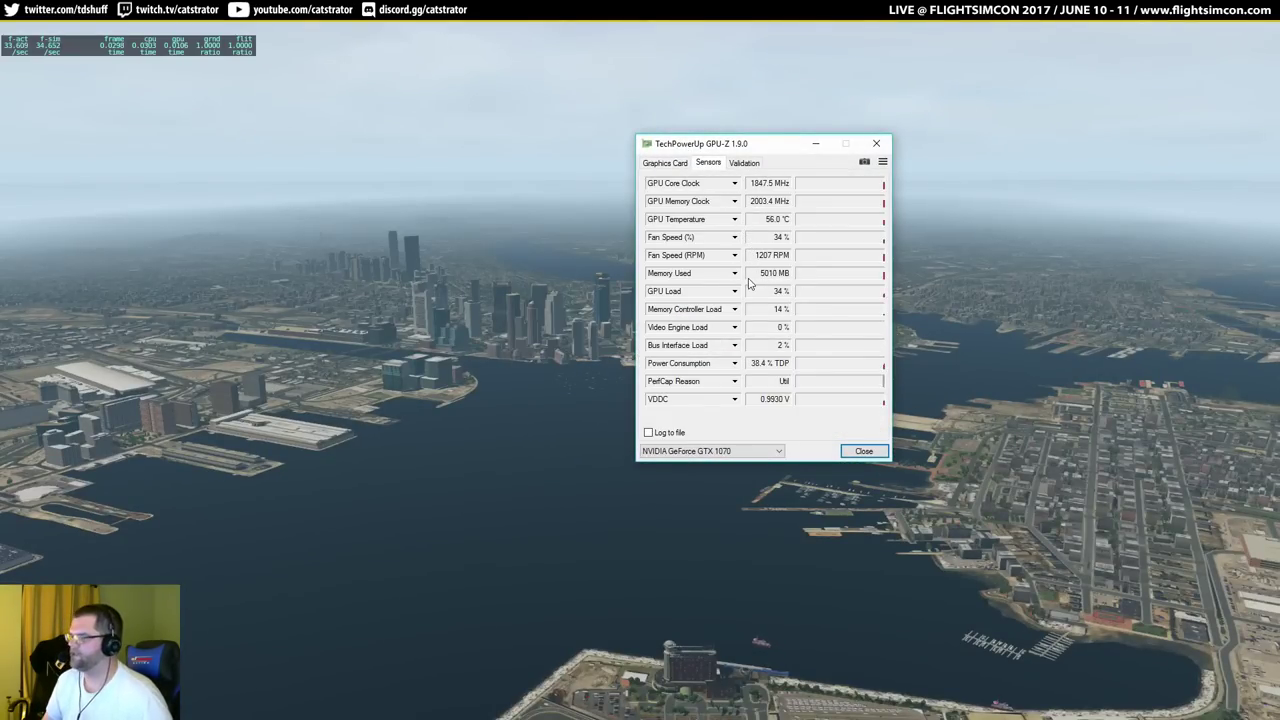
pyautogui.moveTo(769, 149); pyautogui.dragTo(650, 158)
pyautogui.hotkey('alt', 'Tab')
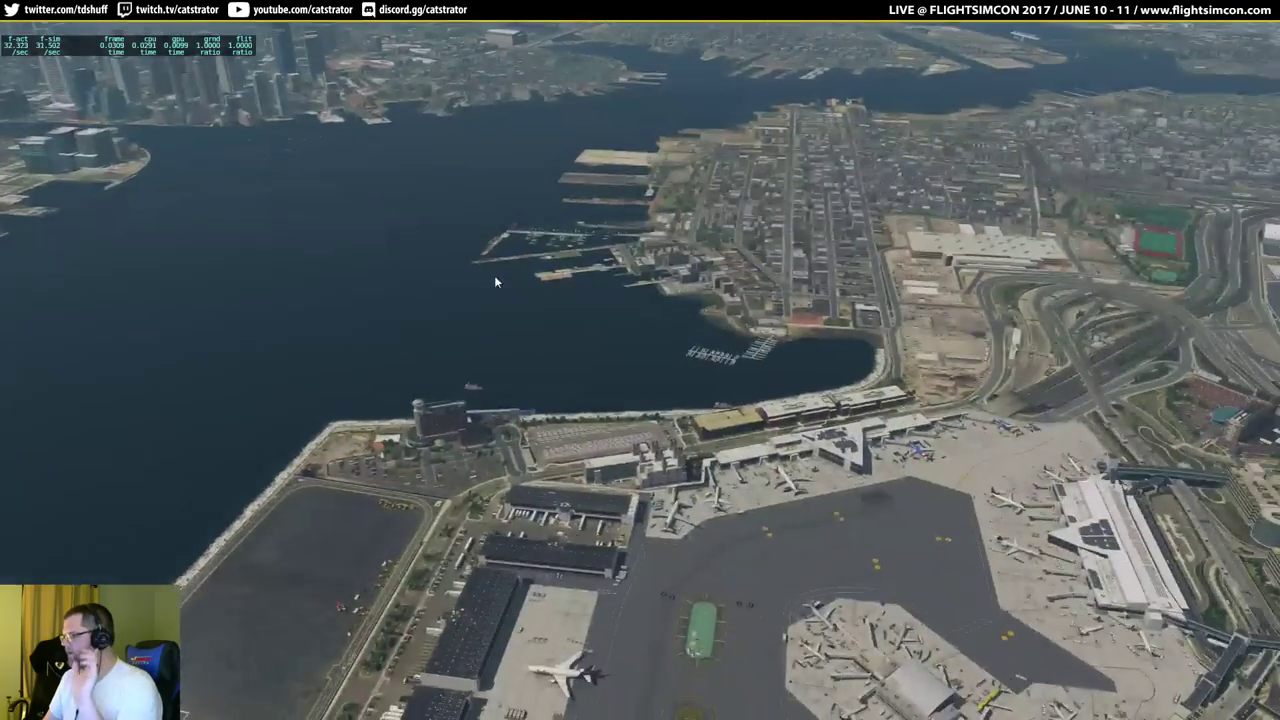
# Examine the city, harbor and airport scenery from the external view at different angles and distances.
pyautogui.moveTo(494, 275); pyautogui.dragTo(937, 275)
pyautogui.moveTo(742, 239); pyautogui.dragTo(563, 217)
pyautogui.moveTo(712, 242); pyautogui.dragTo(543, 249)
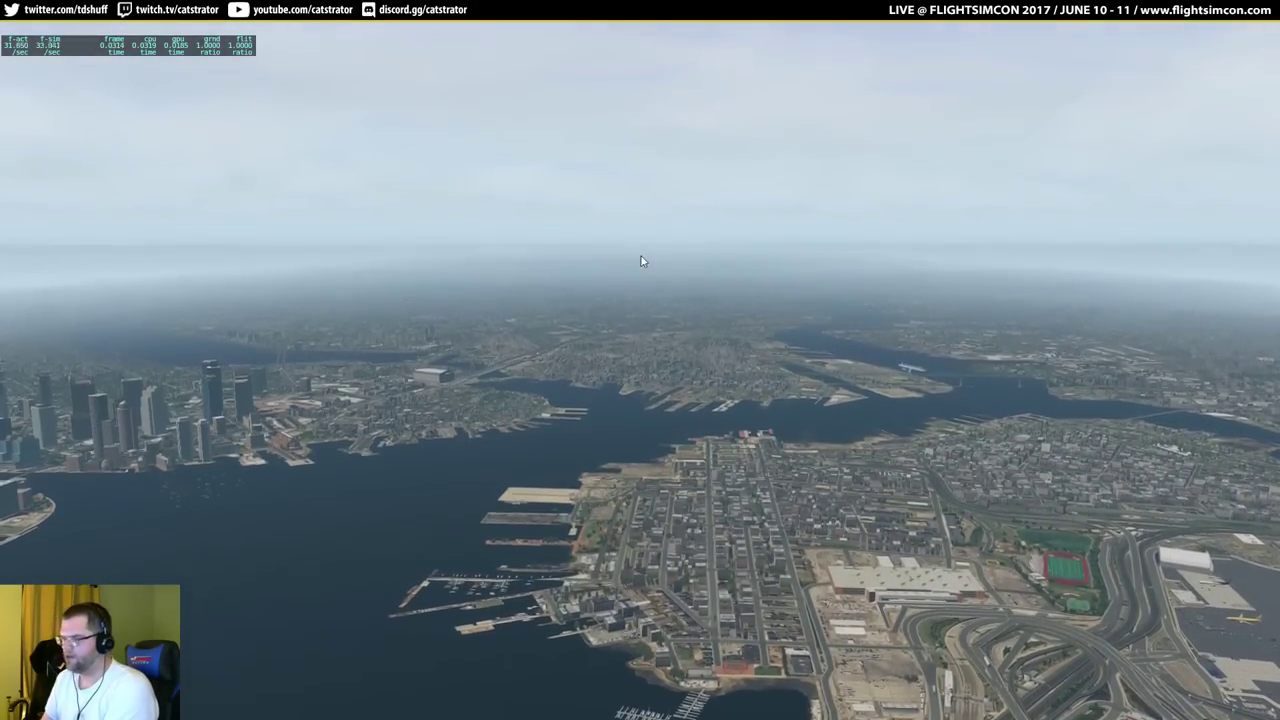
pyautogui.scroll(10, 598, 302)
pyautogui.scroll(-10, 605, 309)
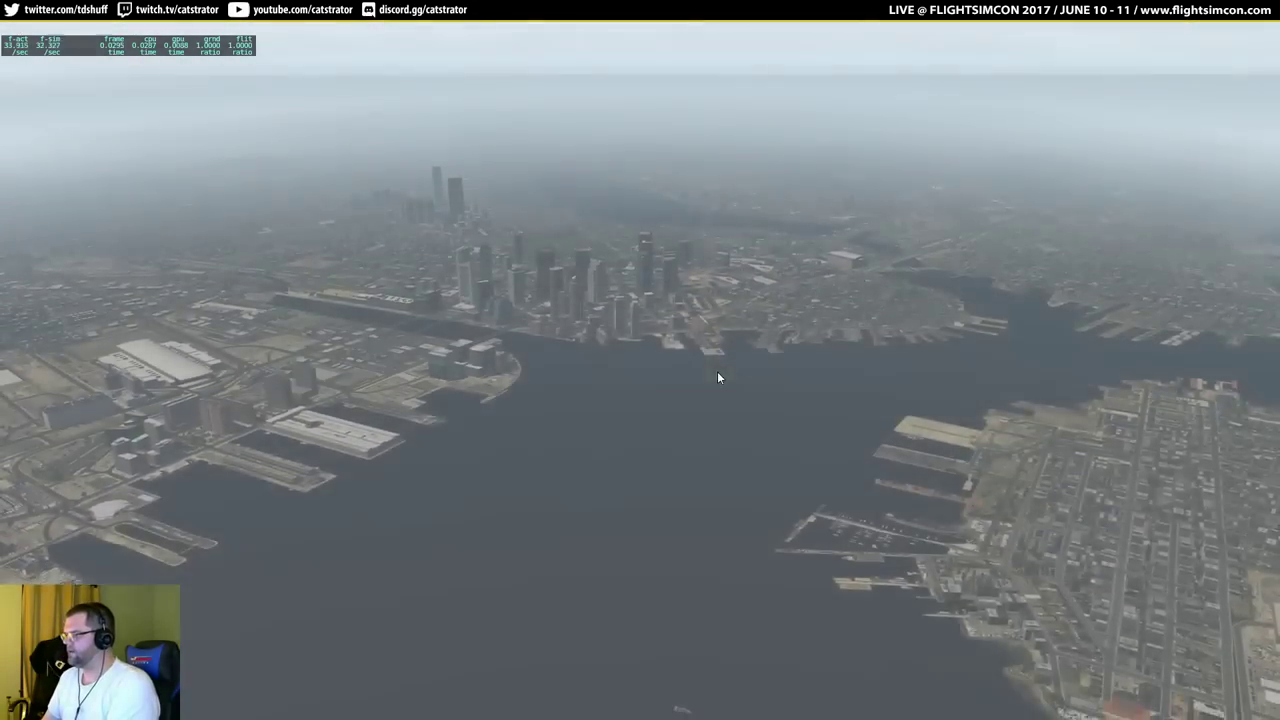
pyautogui.scroll(-5, 717, 377)
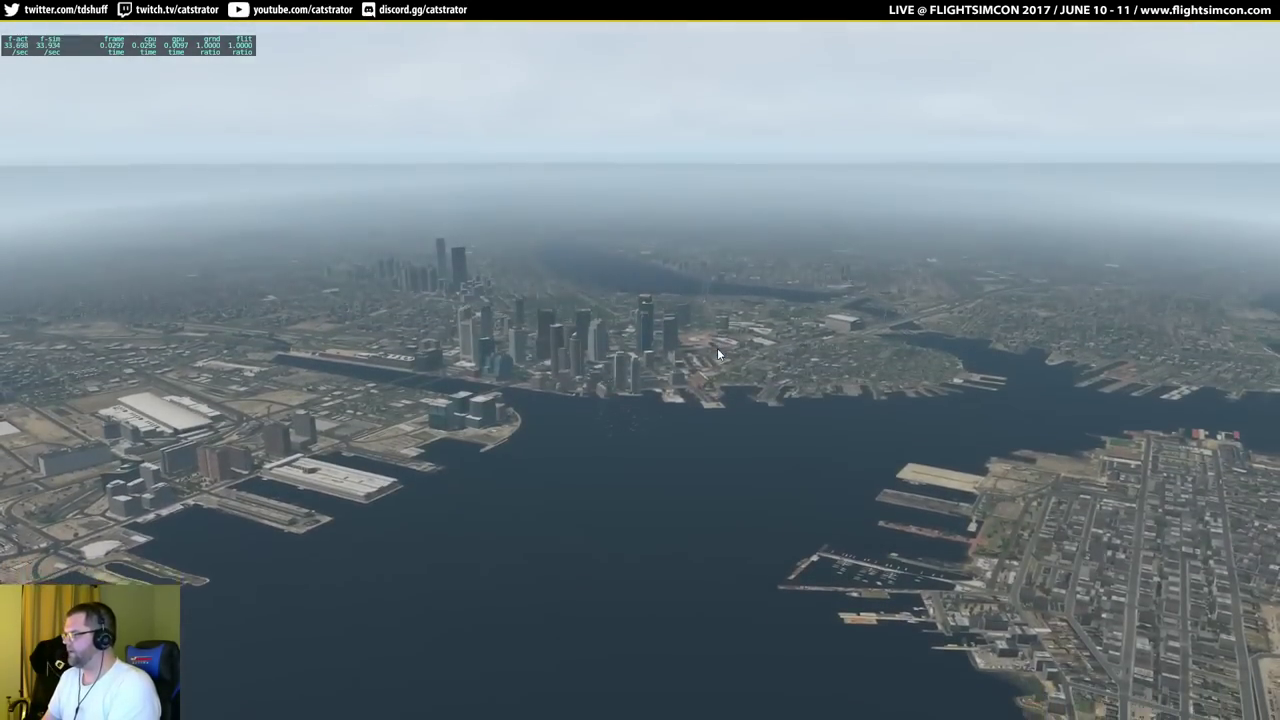
pyautogui.scroll(10, 630, 335)
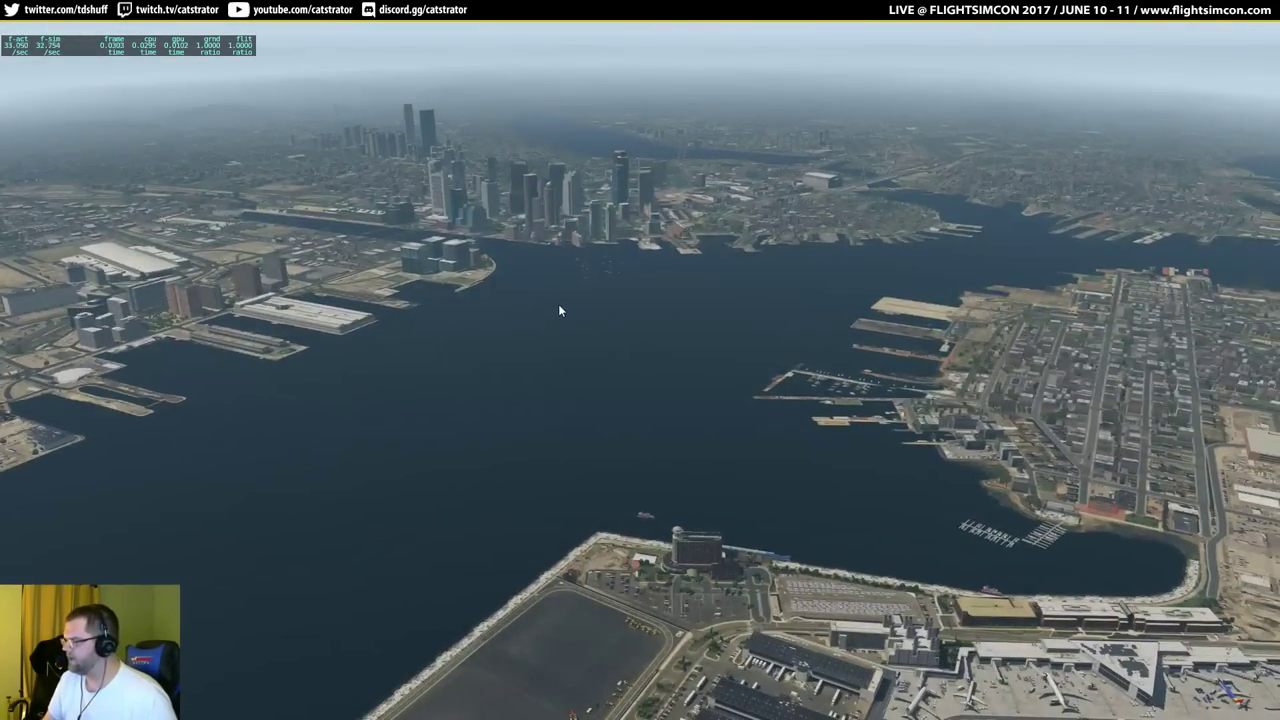
pyautogui.scroll(-10, 681, 413)
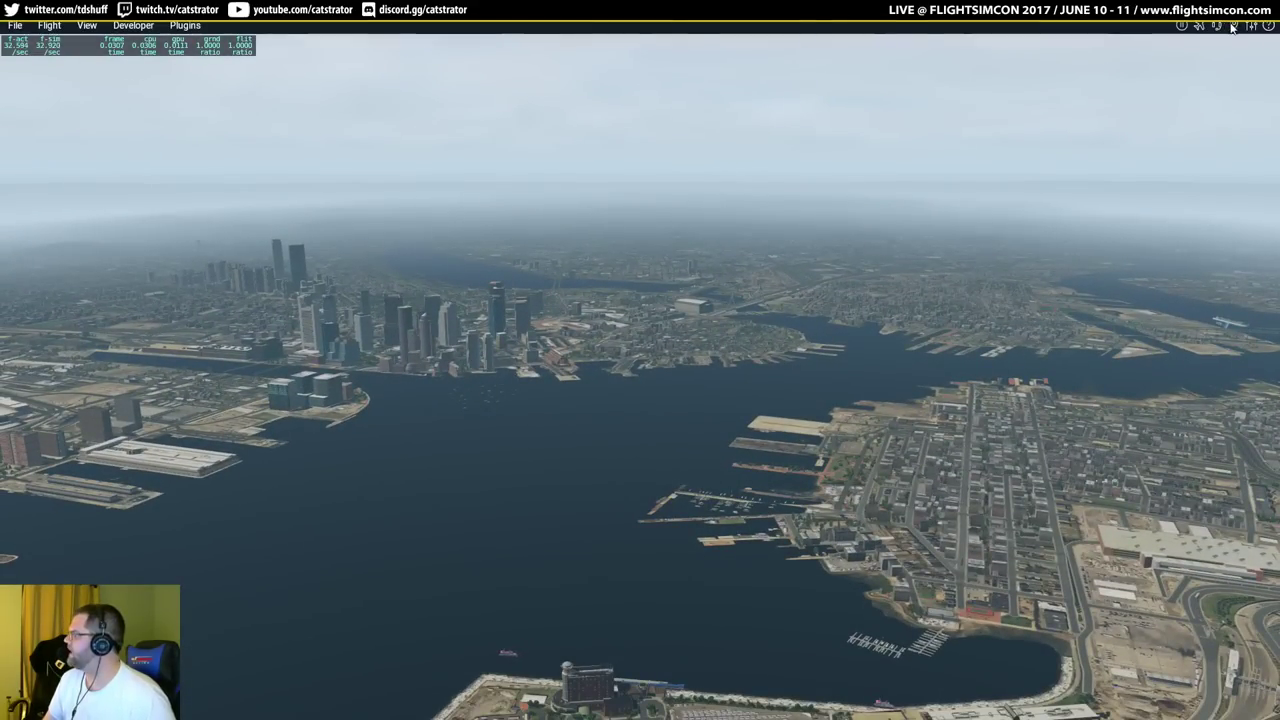
# Set reflection detail to Medium, visual effects to Maximum (HDR+SSAO) and number of world objects to Maximum.
pyautogui.click(1240, 29)
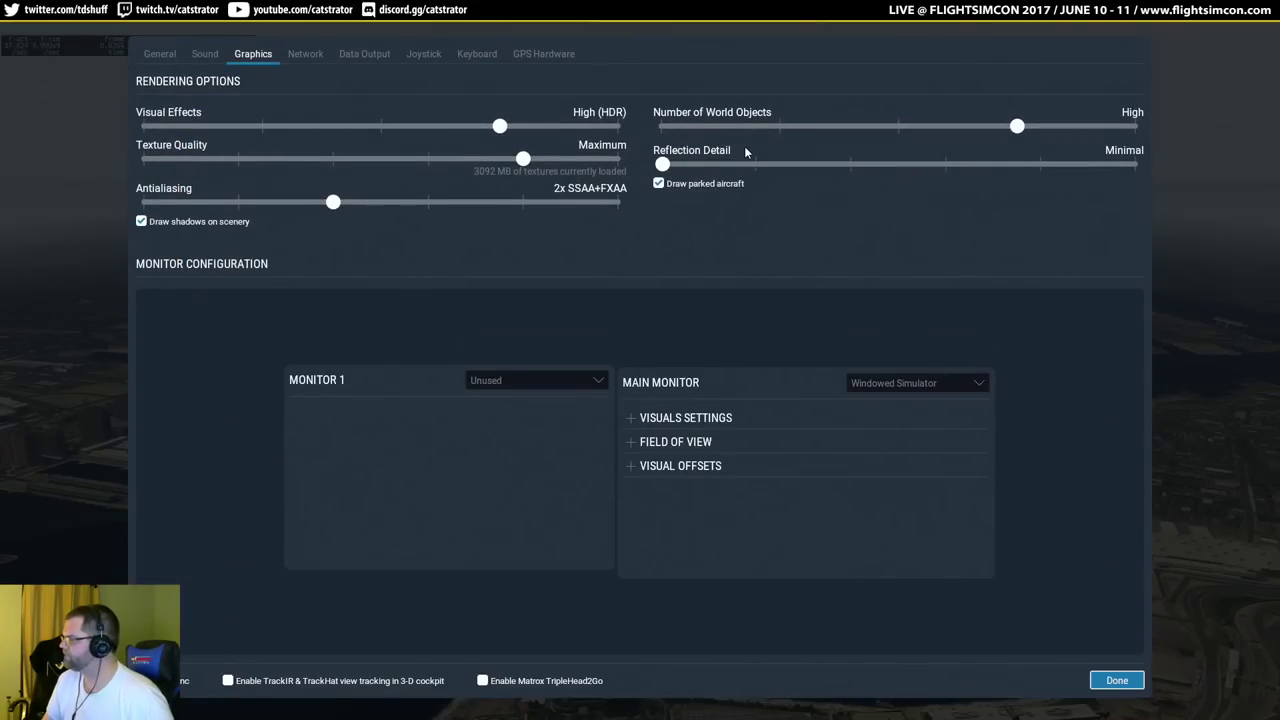
pyautogui.moveTo(662, 164); pyautogui.dragTo(869, 165)
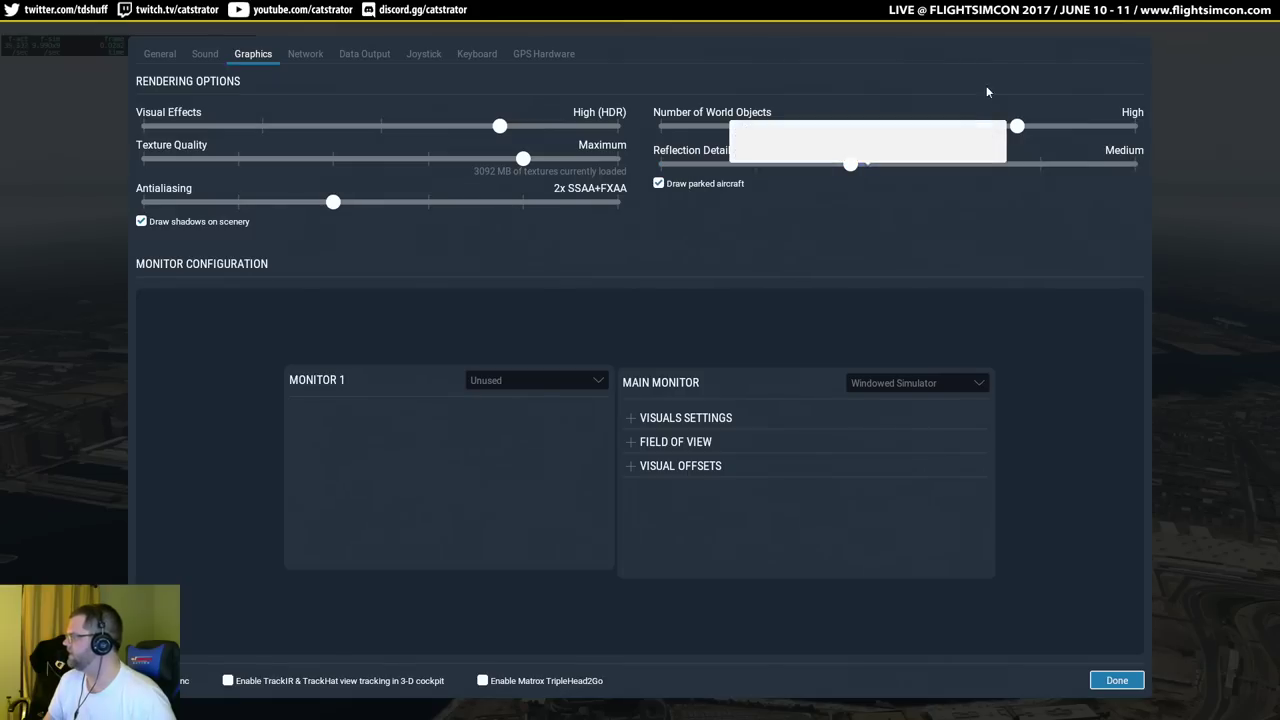
pyautogui.moveTo(499, 126); pyautogui.dragTo(616, 126)
pyautogui.moveTo(1016, 126); pyautogui.dragTo(1196, 132)
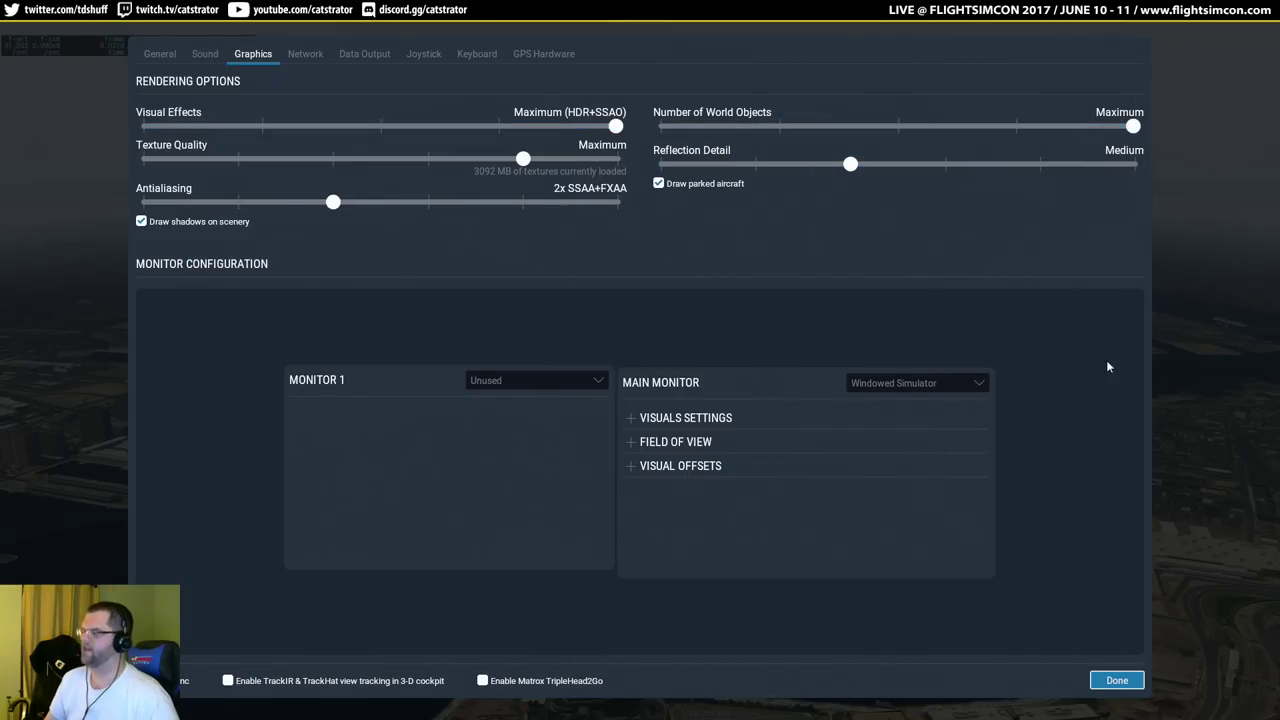
pyautogui.click(1117, 680)
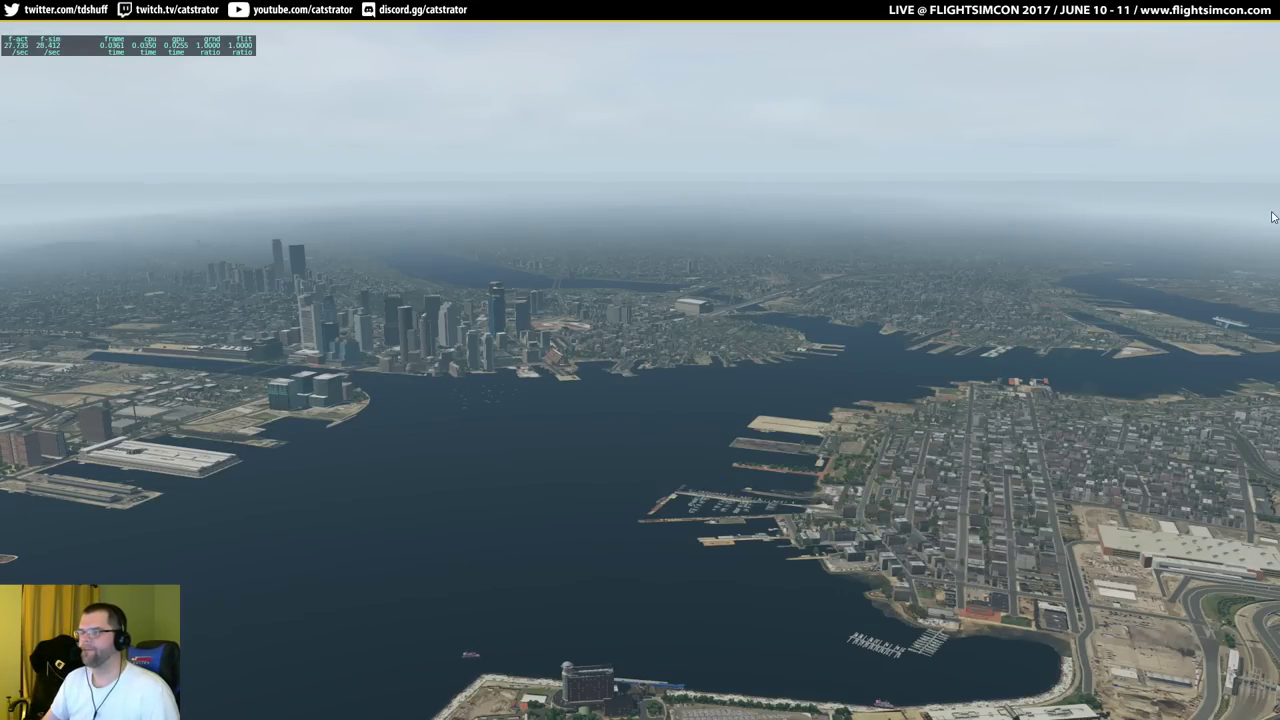
# Check the airport and city scenery with the frame-rate read-out, and set reflection detail to Minimal.
pyautogui.moveTo(773, 196); pyautogui.dragTo(881, 225)
pyautogui.moveTo(1148, 224); pyautogui.dragTo(1022, 224)
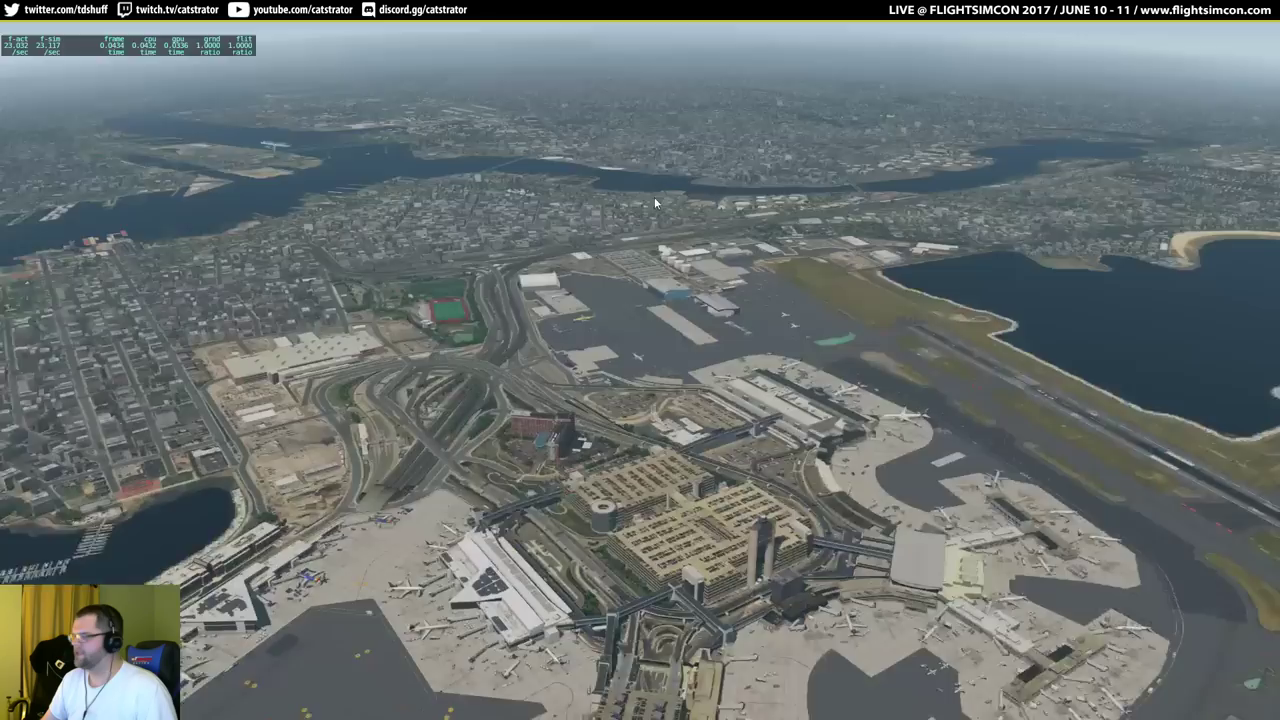
pyautogui.moveTo(654, 197); pyautogui.dragTo(1112, 307)
pyautogui.moveTo(397, 34); pyautogui.dragTo(293, 203)
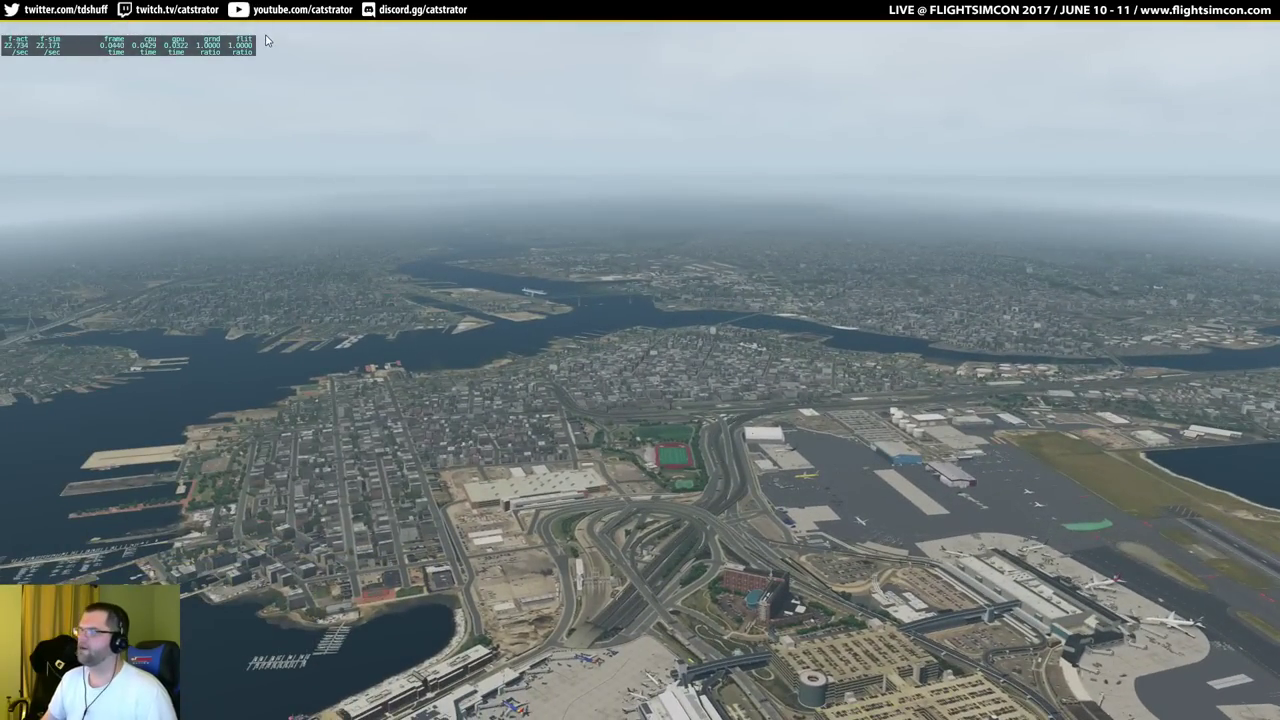
pyautogui.moveTo(449, 30)
pyautogui.click(1251, 27)
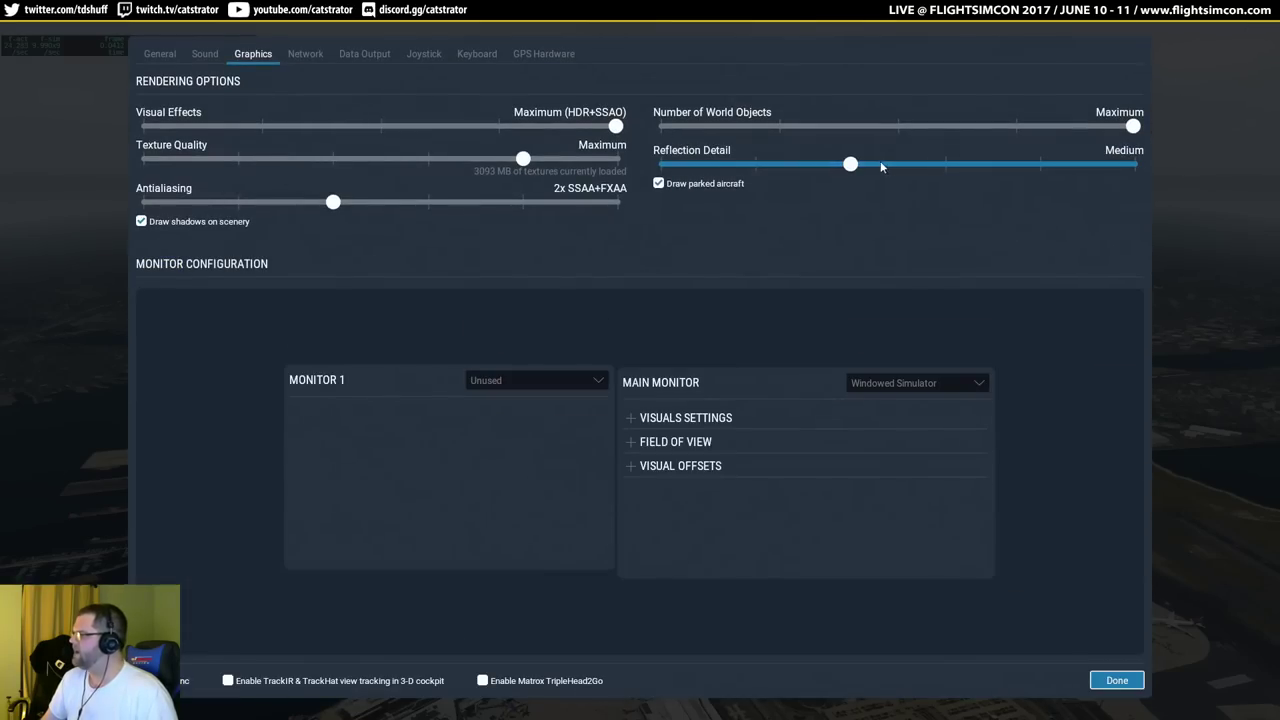
pyautogui.moveTo(853, 163); pyautogui.dragTo(662, 166)
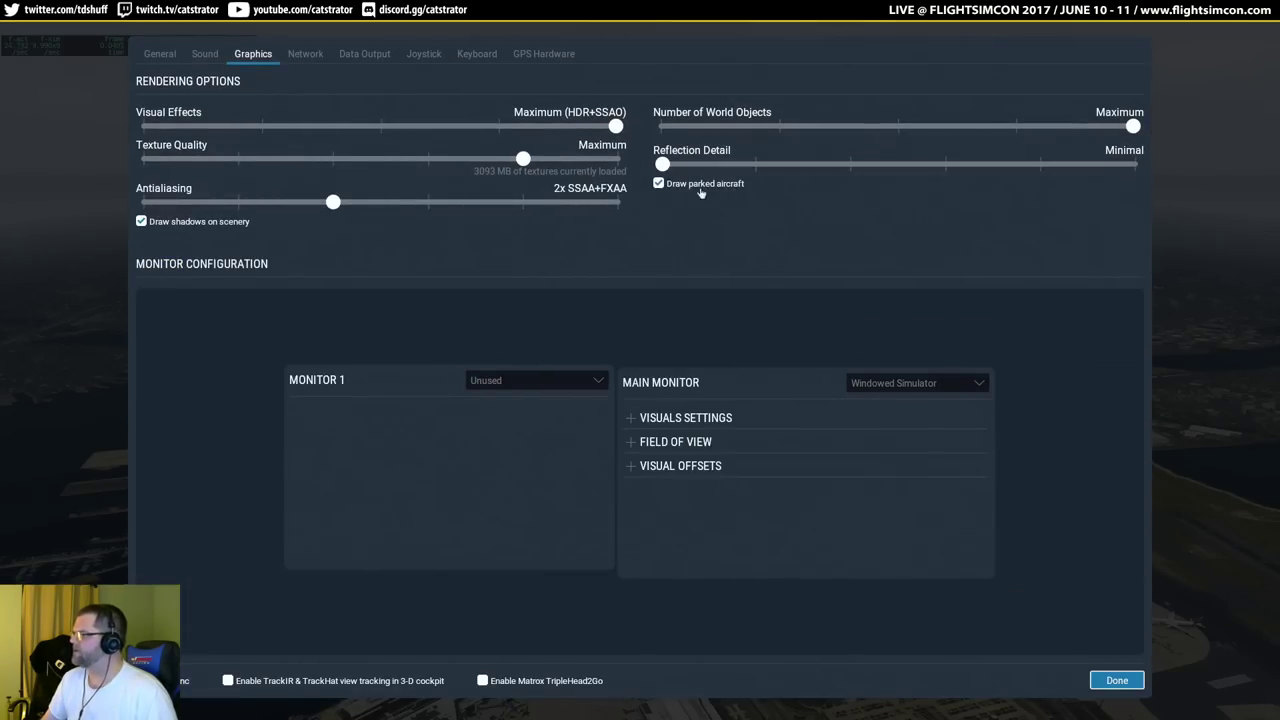
pyautogui.click(1107, 682)
# Set reflection detail to Low and visual effects to High (HDR) in the graphics settings.
pyautogui.moveTo(866, 277); pyautogui.dragTo(726, 328)
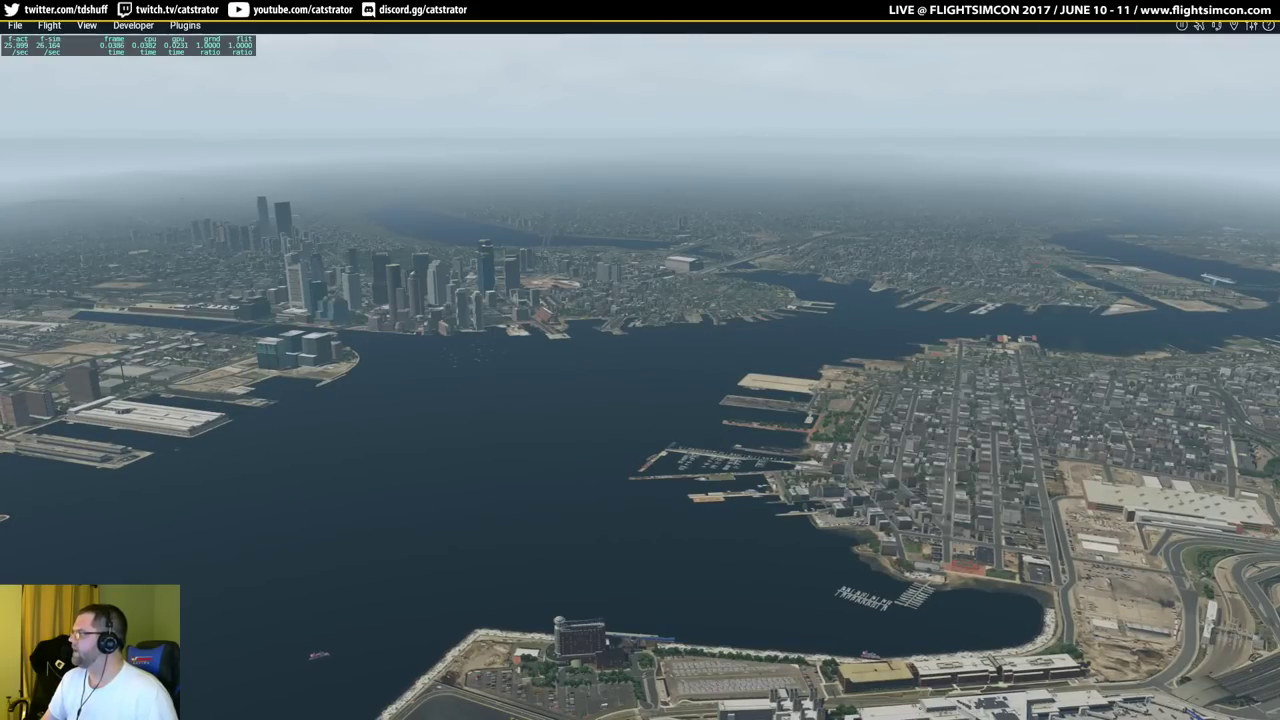
pyautogui.click(1252, 27)
pyautogui.moveTo(665, 164); pyautogui.dragTo(755, 165)
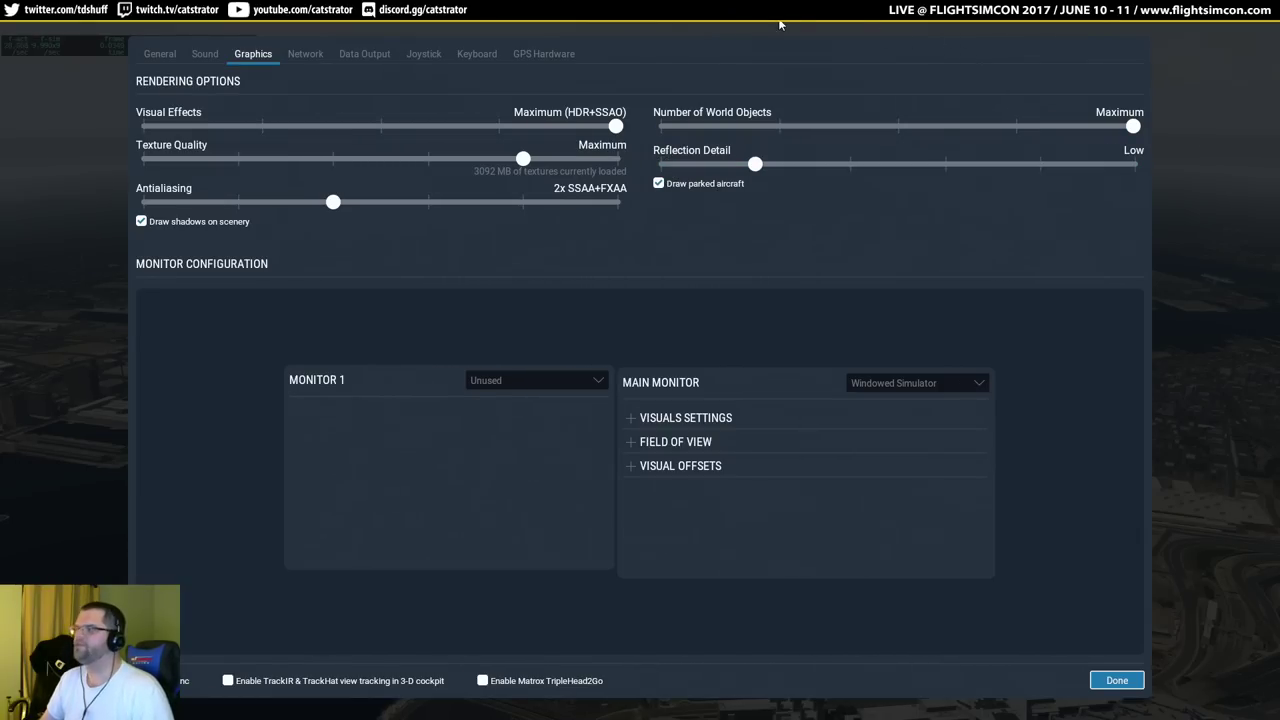
pyautogui.moveTo(618, 127); pyautogui.dragTo(500, 141)
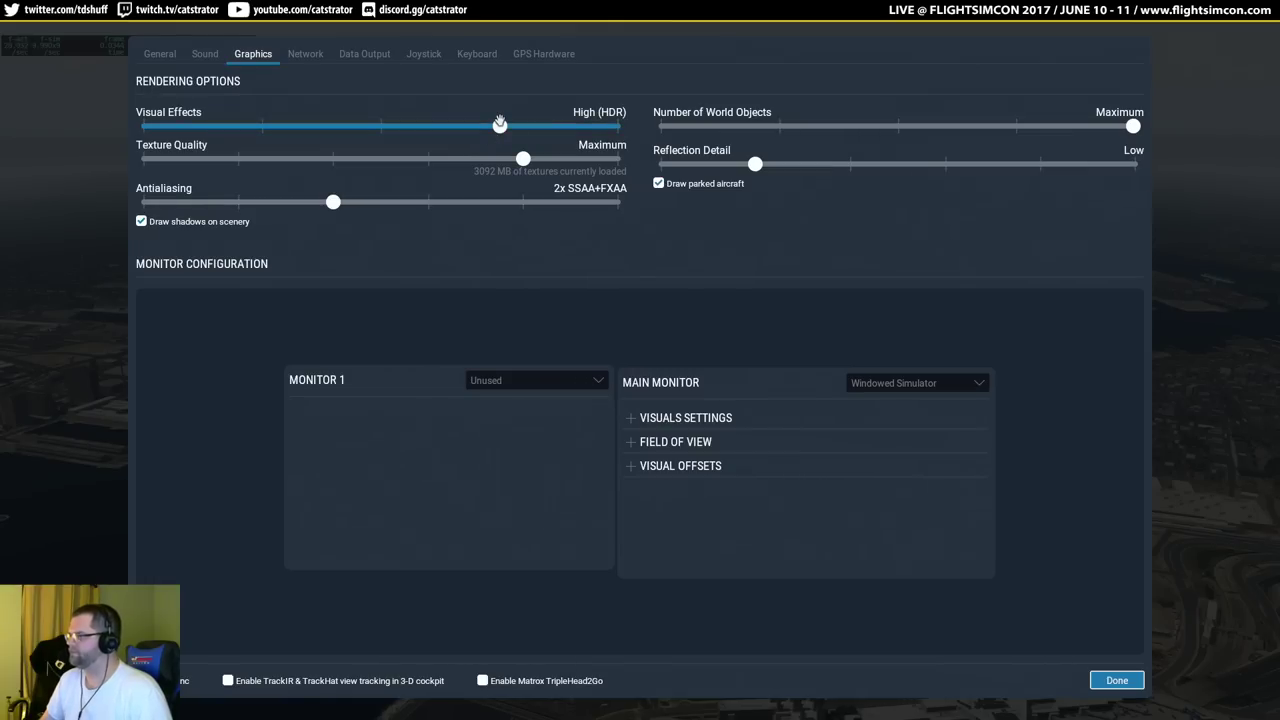
pyautogui.click(1118, 680)
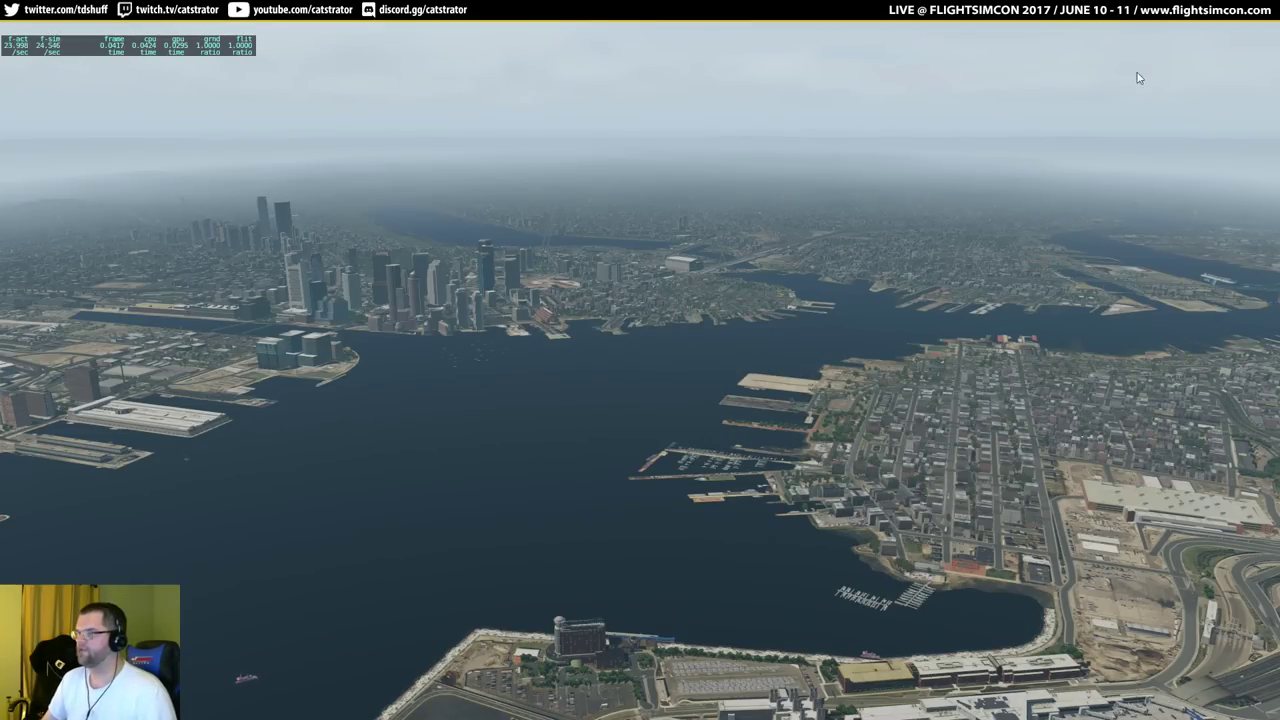
# Set visual effects to Maximum (HDR+SSAO) and number of world objects to Medium in the graphics settings.
pyautogui.click(1250, 27)
pyautogui.moveTo(520, 126); pyautogui.dragTo(612, 122)
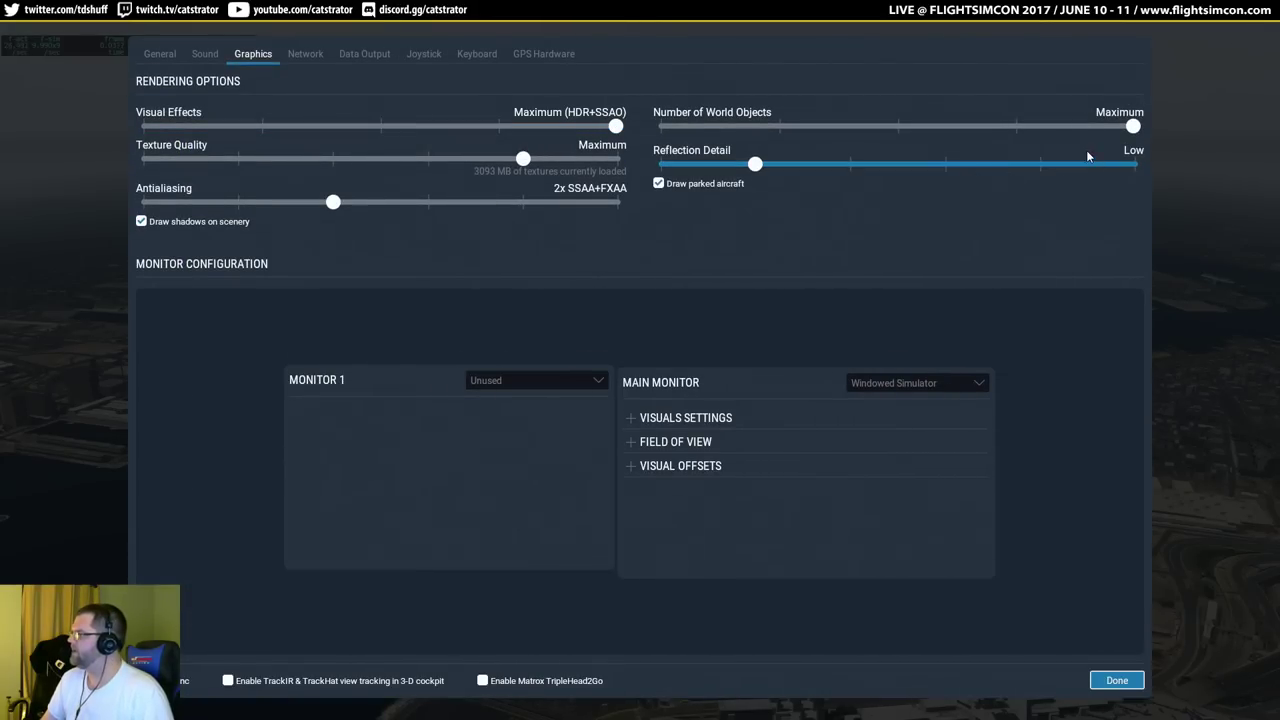
pyautogui.moveTo(1131, 124); pyautogui.dragTo(897, 128)
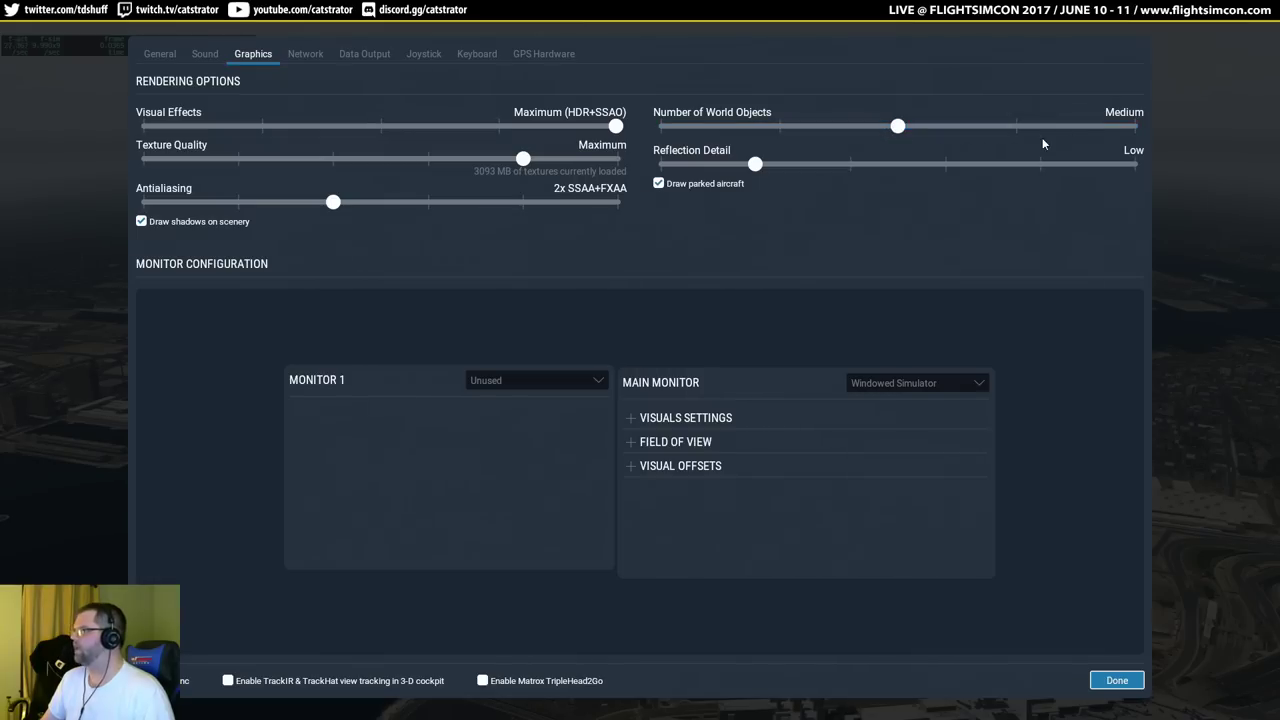
pyautogui.click(1112, 681)
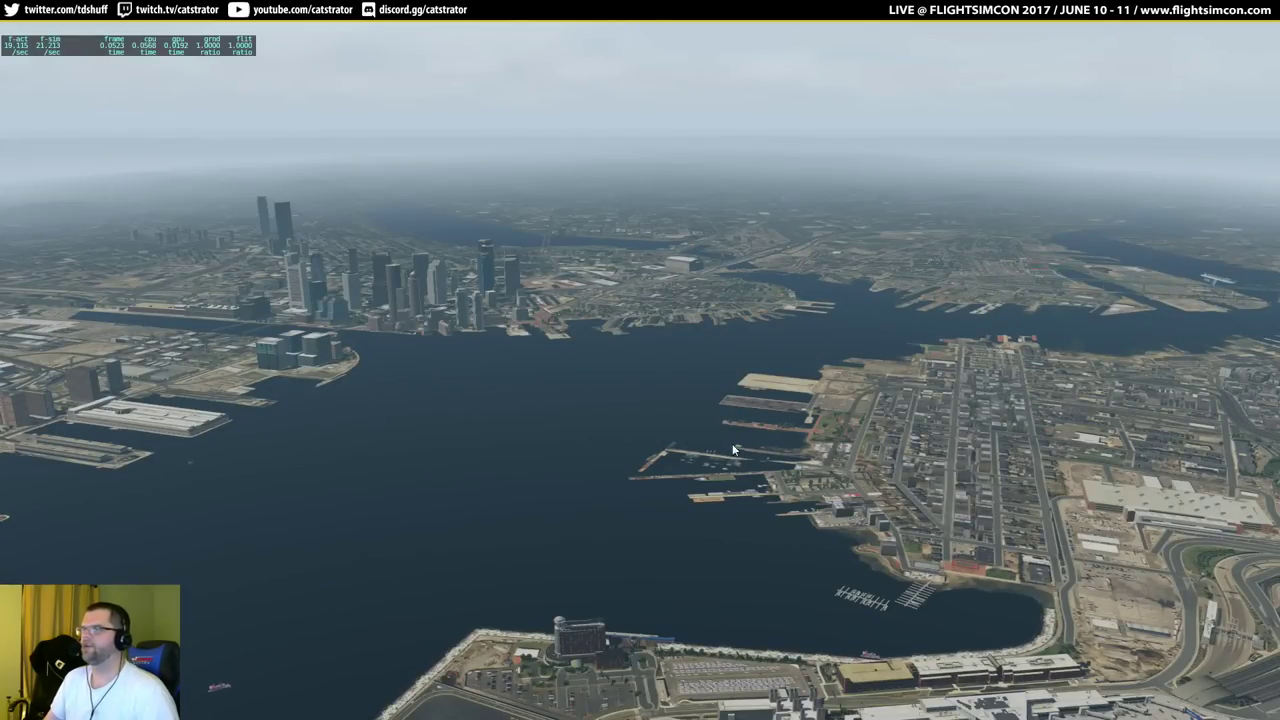
# Inspect the harbor and airport scenery from the external view, and return to the 3-D cockpit view.
pyautogui.moveTo(97, 106); pyautogui.dragTo(703, 254)
pyautogui.scroll(-3, 741, 318)
pyautogui.moveTo(797, 229); pyautogui.dragTo(1004, 266)
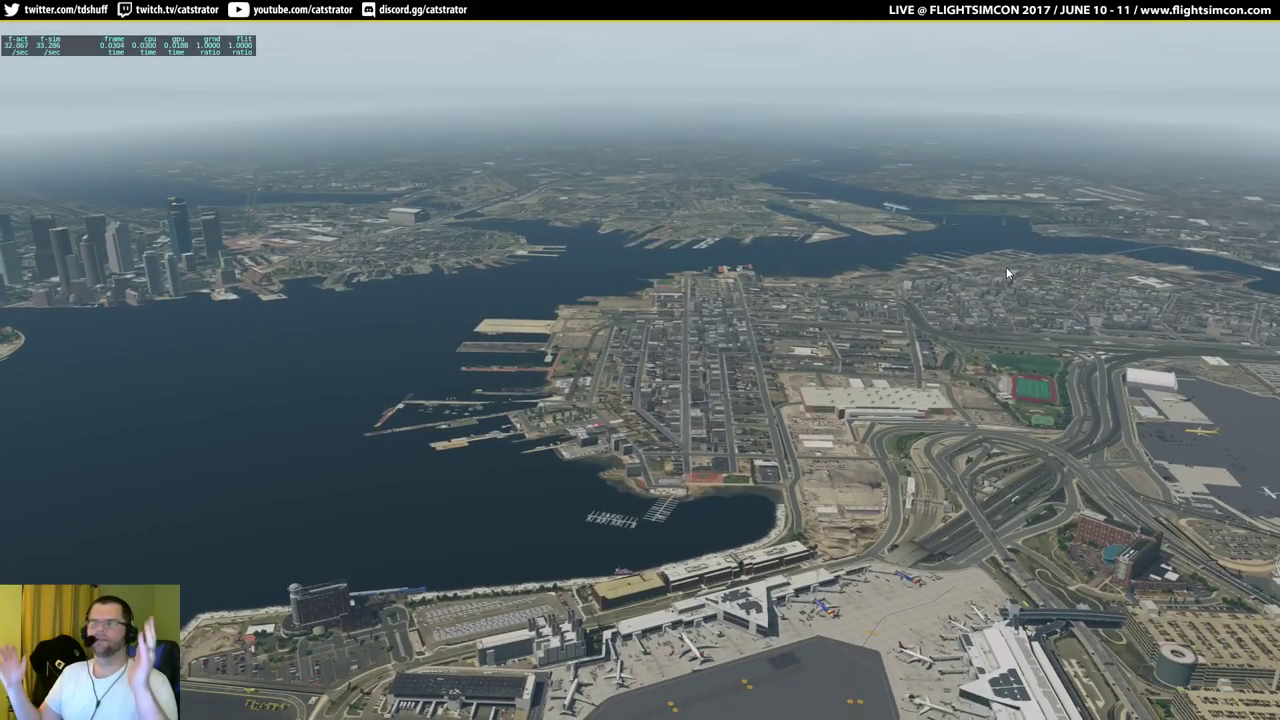
pyautogui.hotkey('shift', '9')
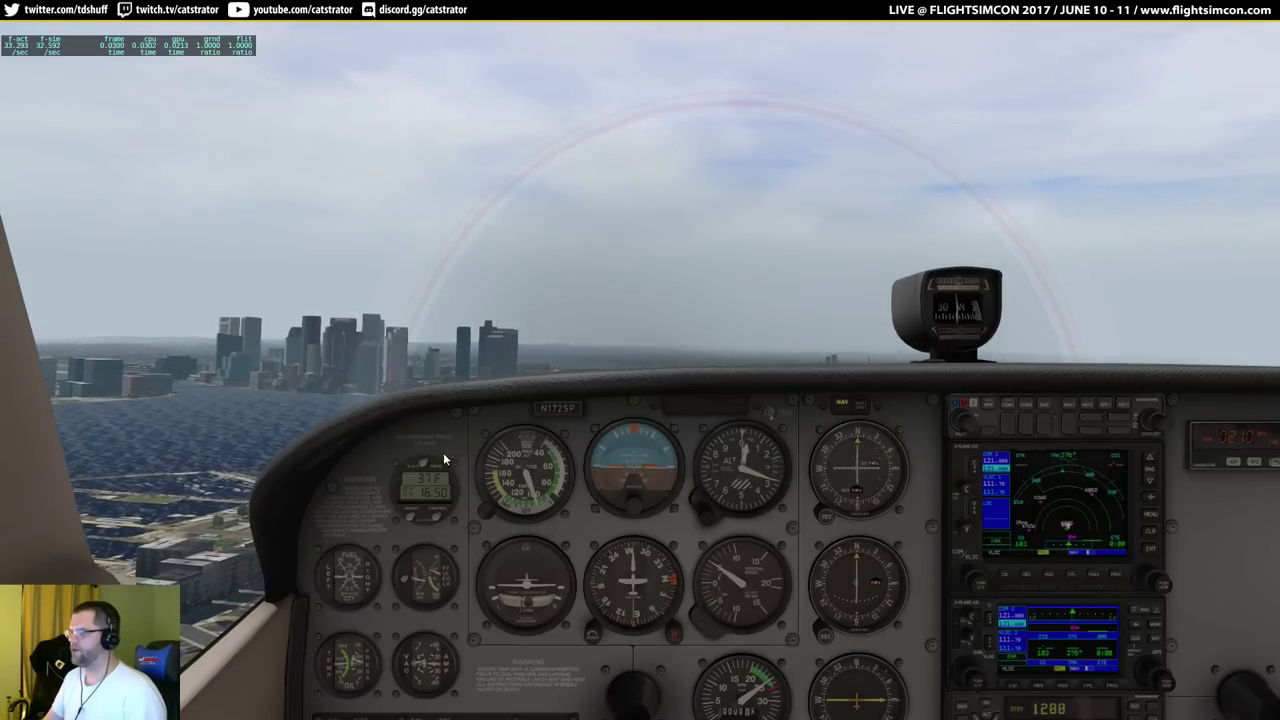
# Pause the flight and set number of world objects to High in the graphics settings.
pyautogui.press('p')
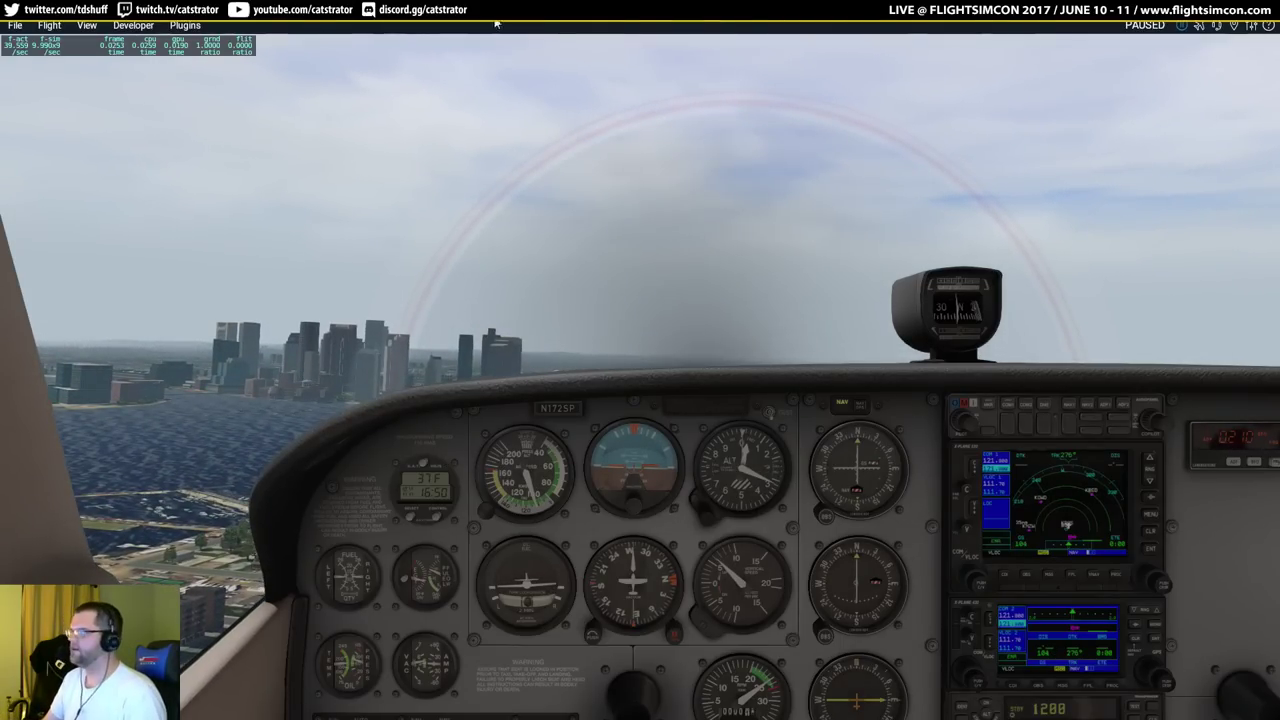
pyautogui.click(1250, 25)
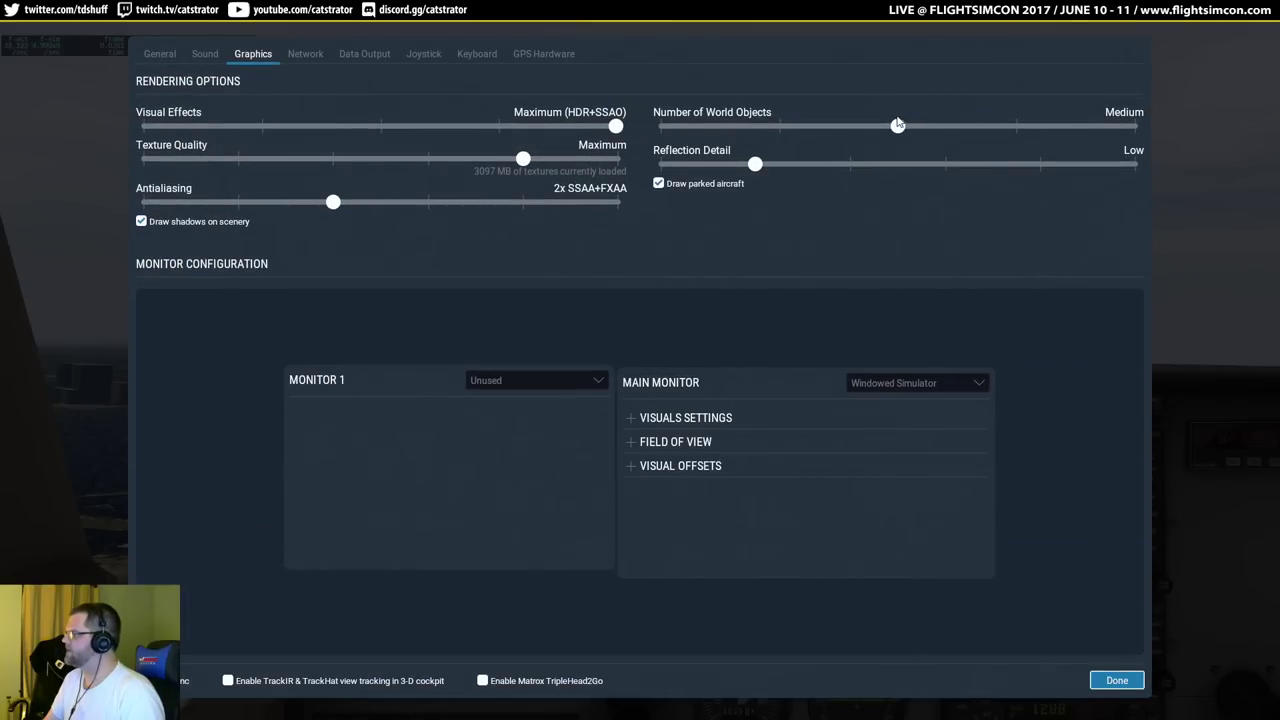
pyautogui.click(1010, 130)
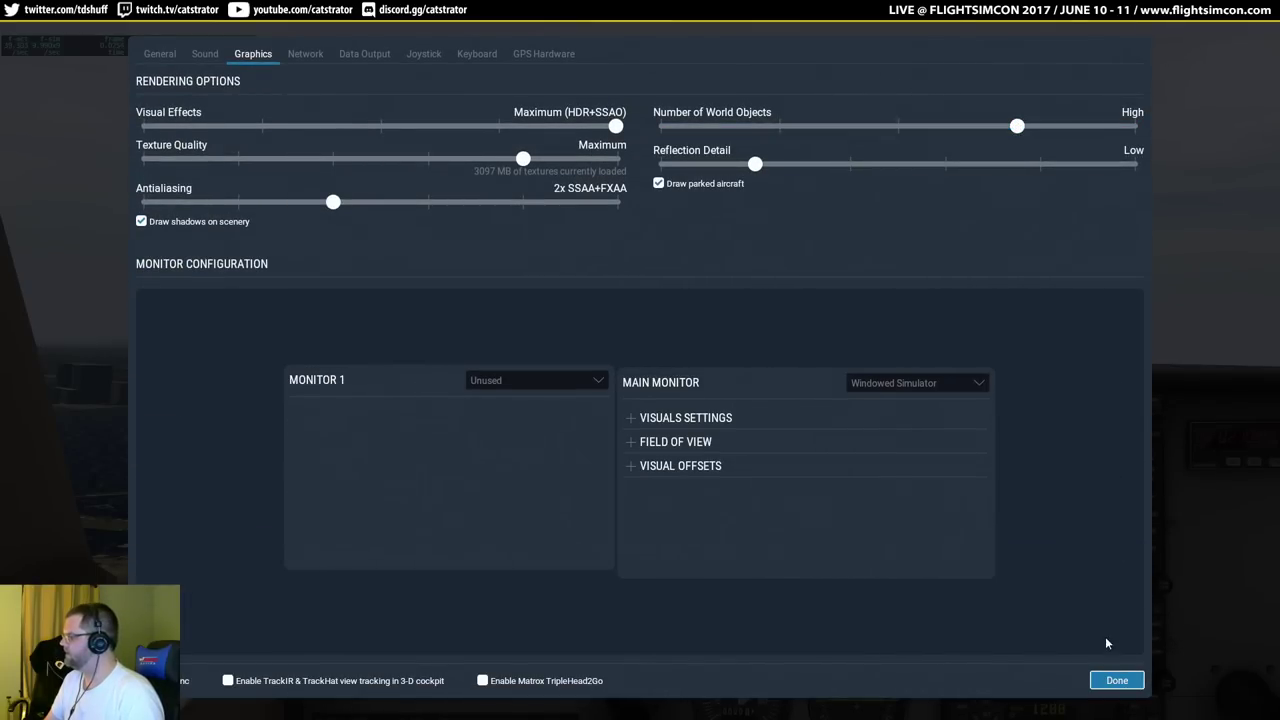
pyautogui.click(1117, 680)
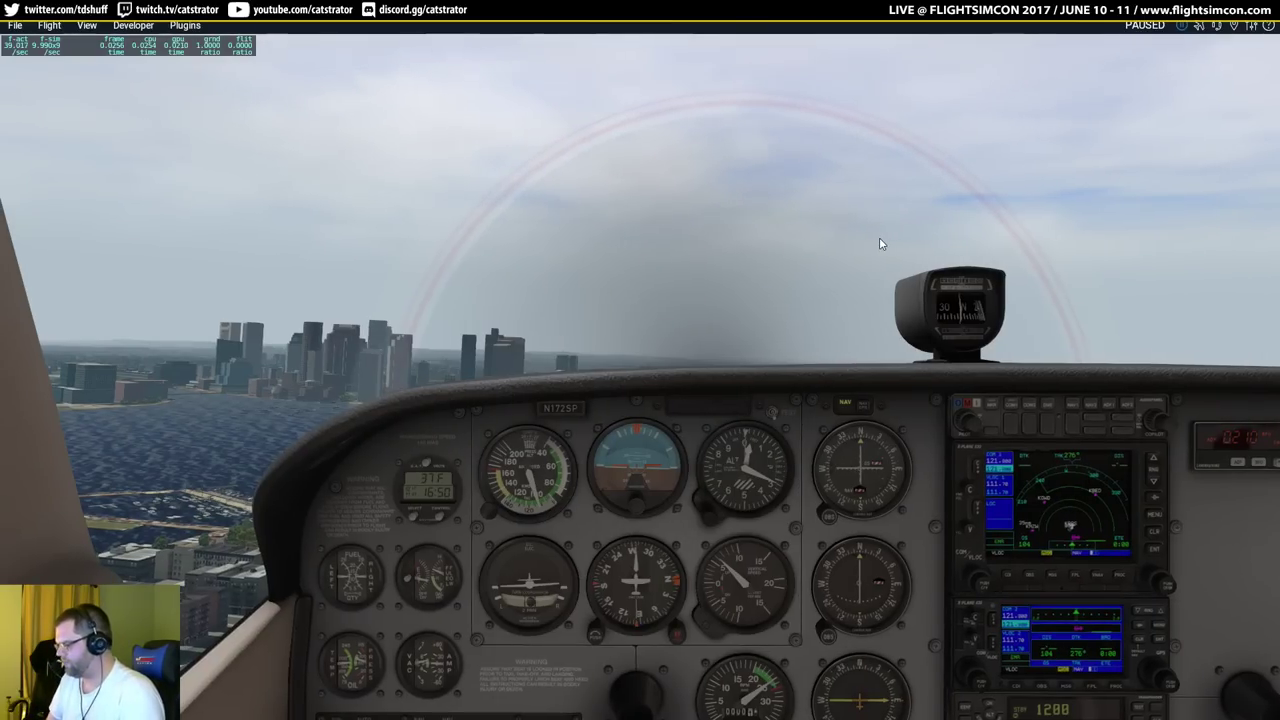
# Resume the flight and look out of the cockpit's side window at the downtown buildings.
pyautogui.press('p')
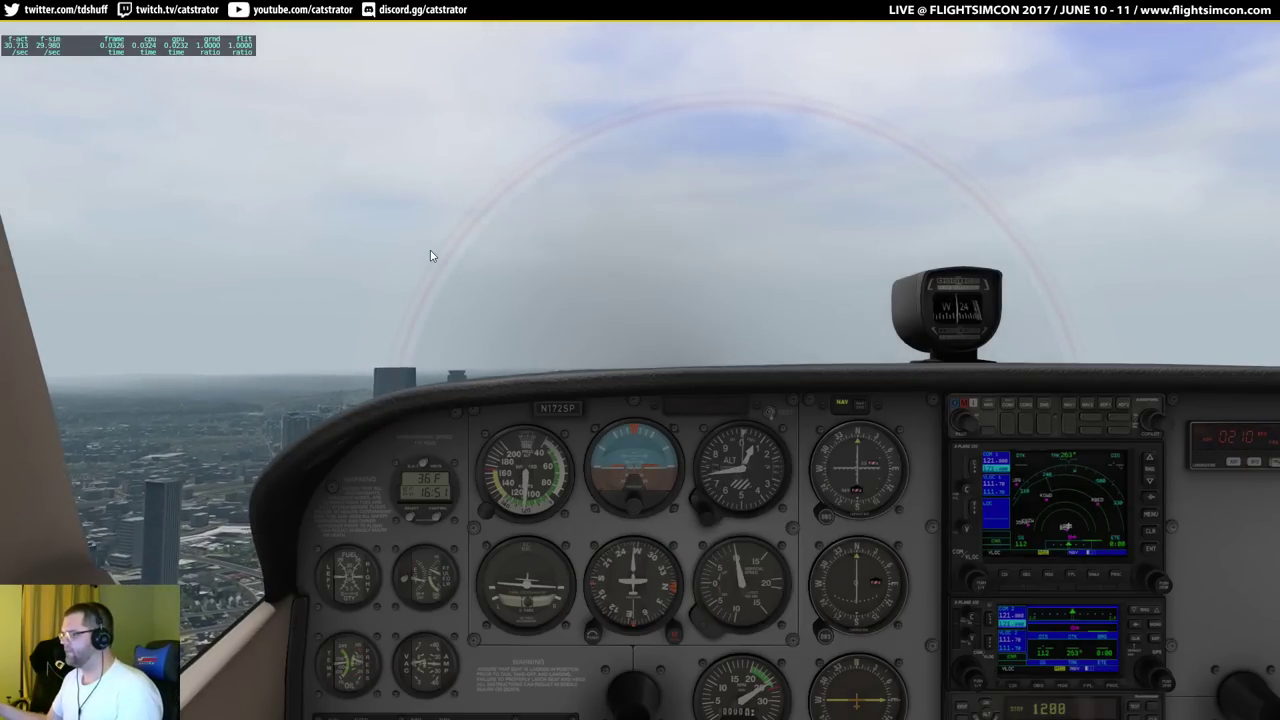
pyautogui.press('q')
pyautogui.press('q')
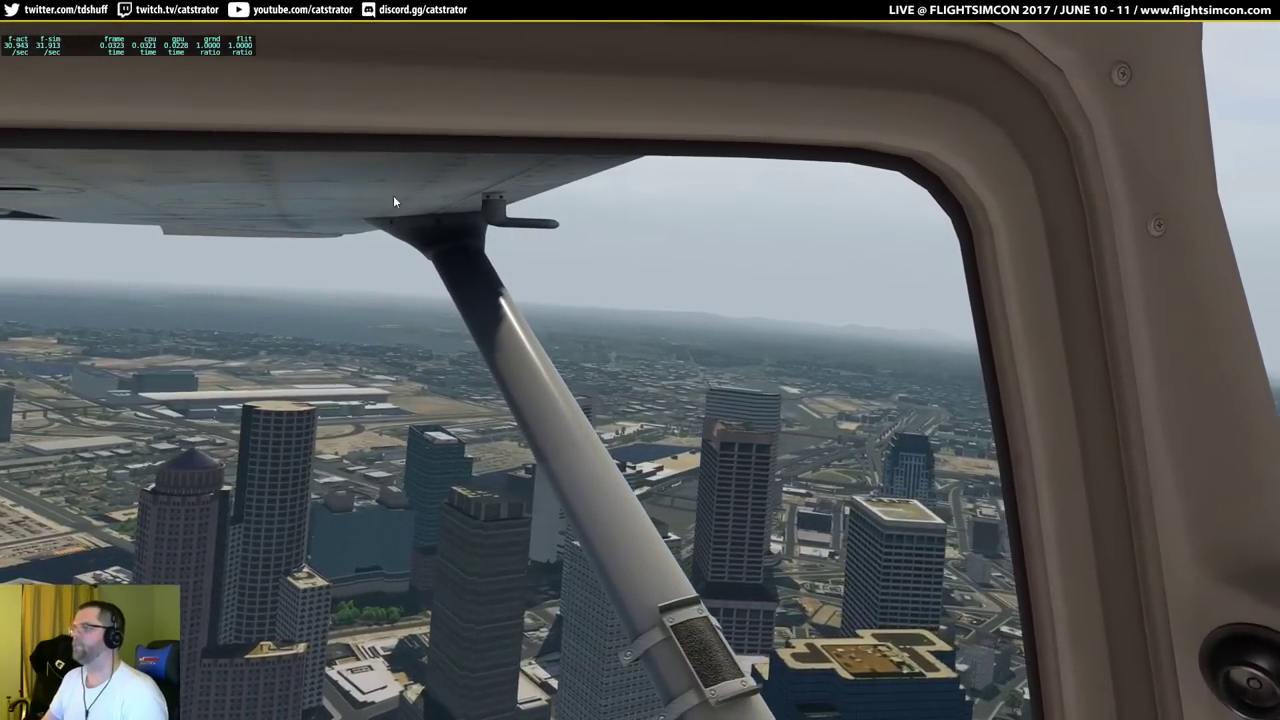
# Quit the simulator and return to the desktop.
pyautogui.click(49, 25)
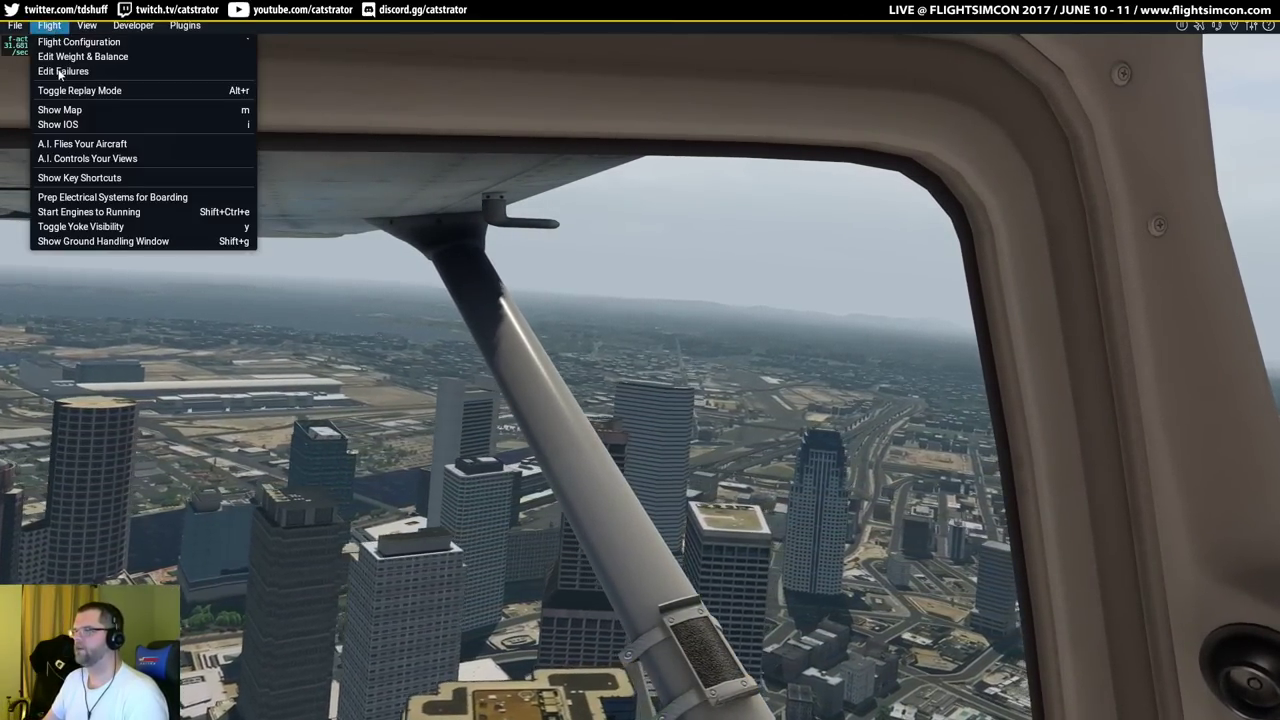
pyautogui.moveTo(15, 25)
pyautogui.click(30, 190)
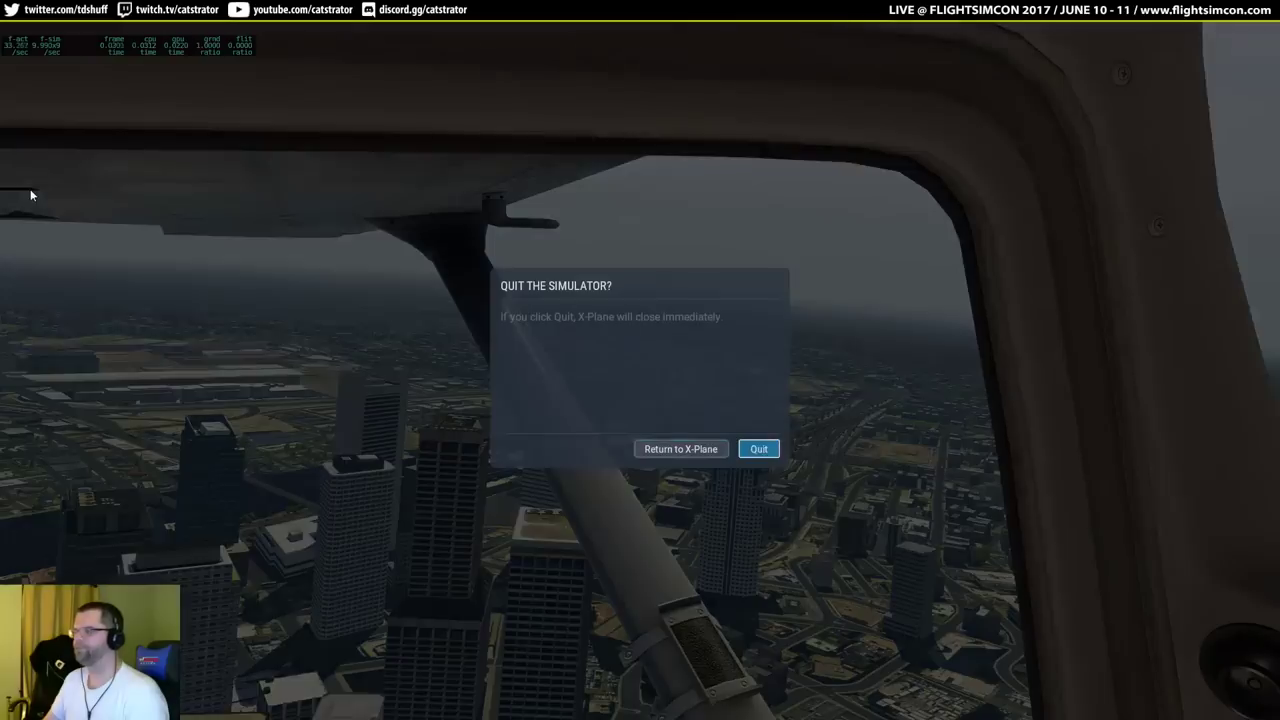
pyautogui.click(767, 447)
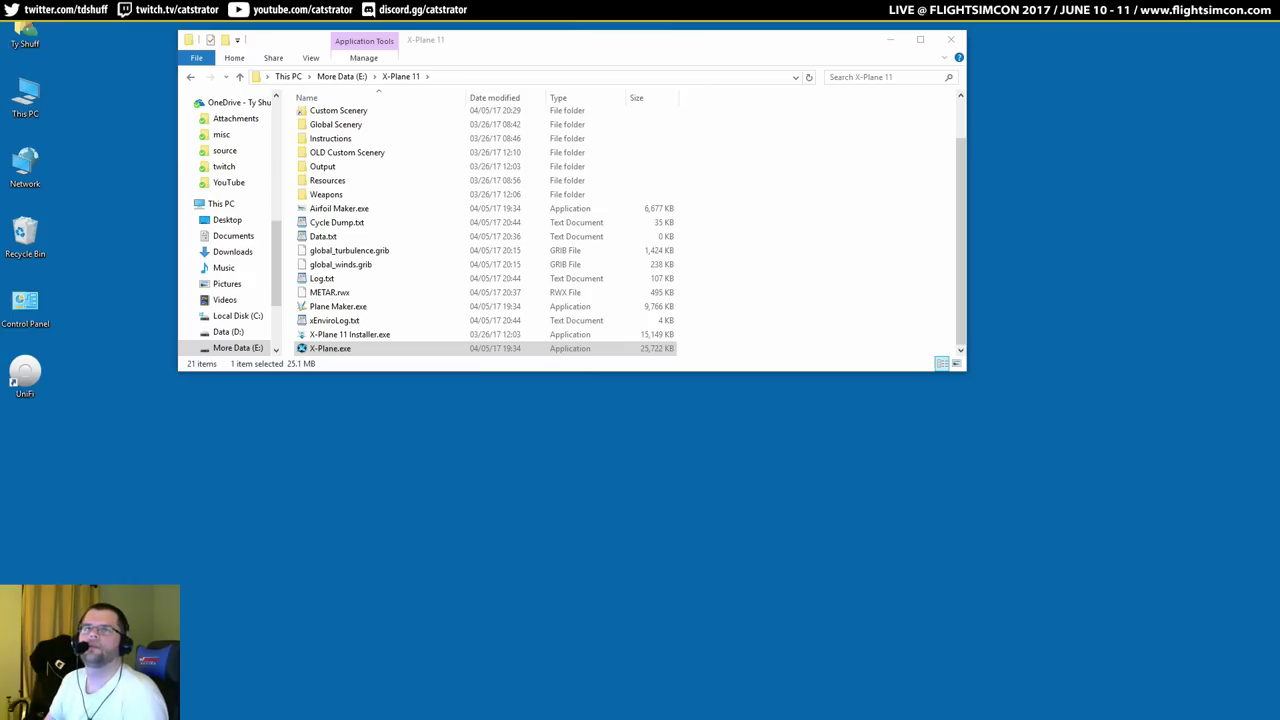
# Open a second File Explorer window and go to X-Plane 10's Aircraft\1- Payware\1 - Jets folder.
pyautogui.press('super+e')
pyautogui.moveTo(741, 307); pyautogui.dragTo(815, 363)
pyautogui.scroll(5, 305, 470)
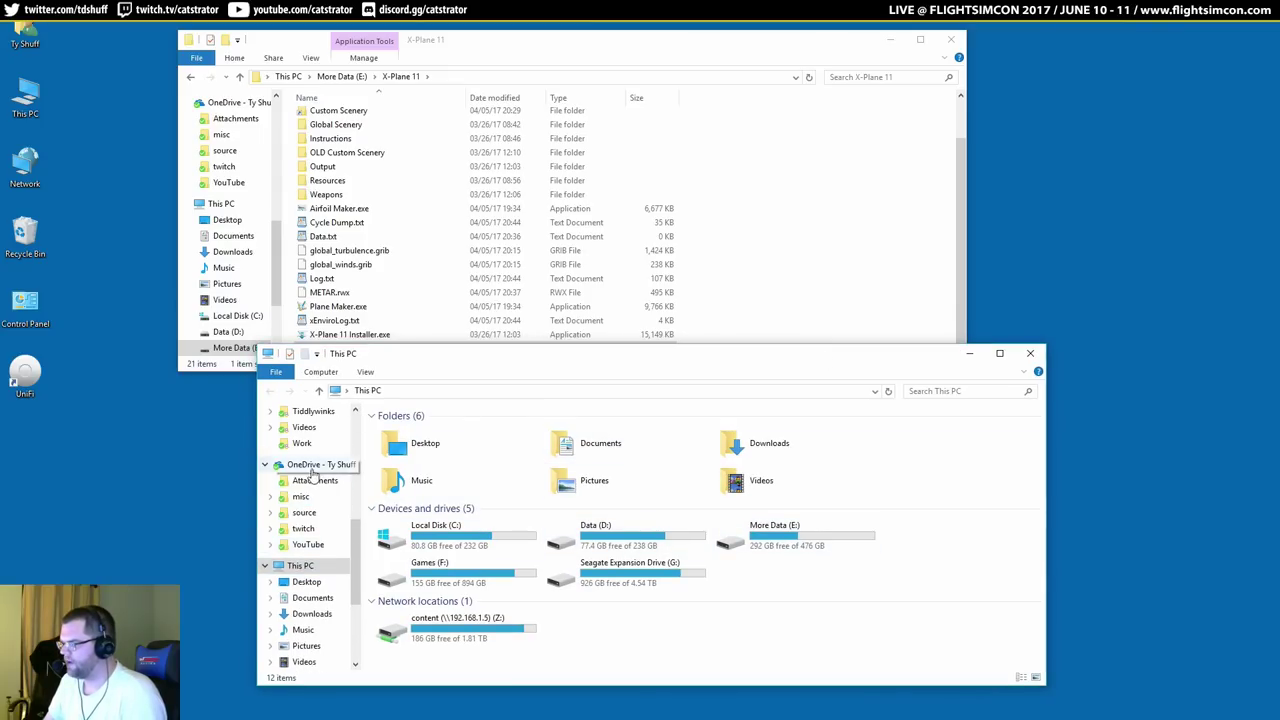
pyautogui.scroll(2, 308, 462)
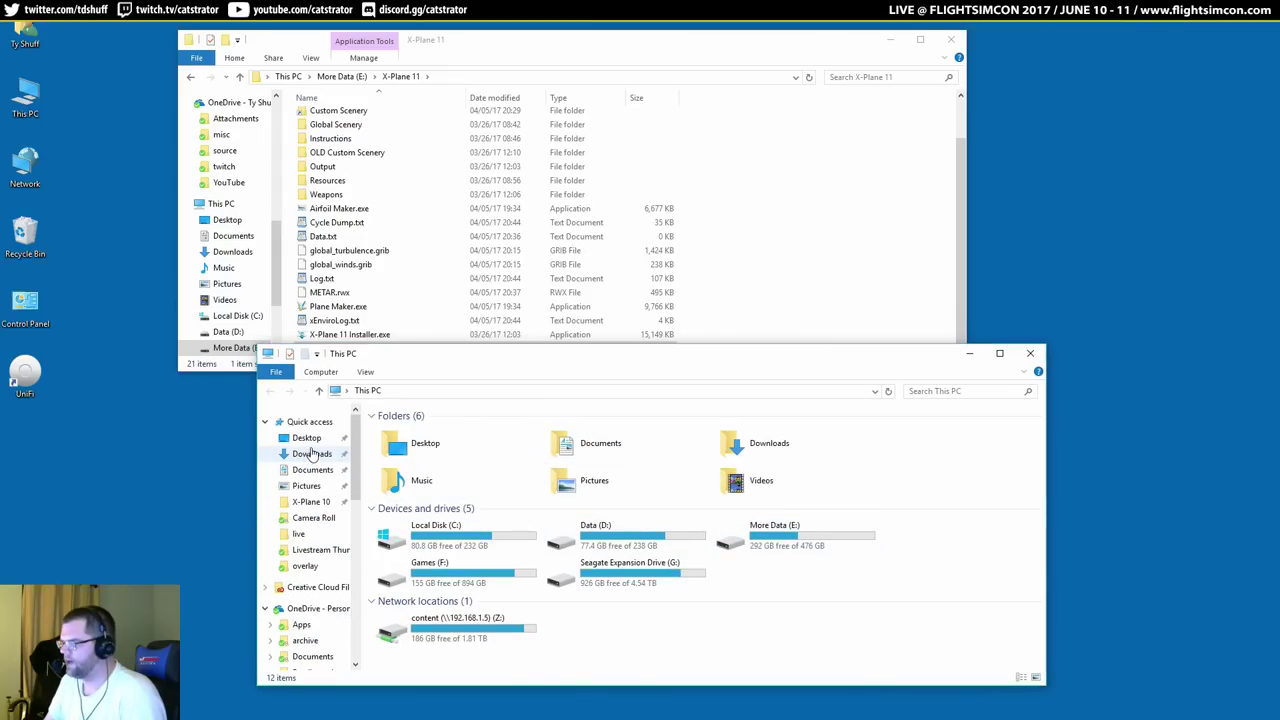
pyautogui.click(308, 505)
pyautogui.doubleClick(517, 446)
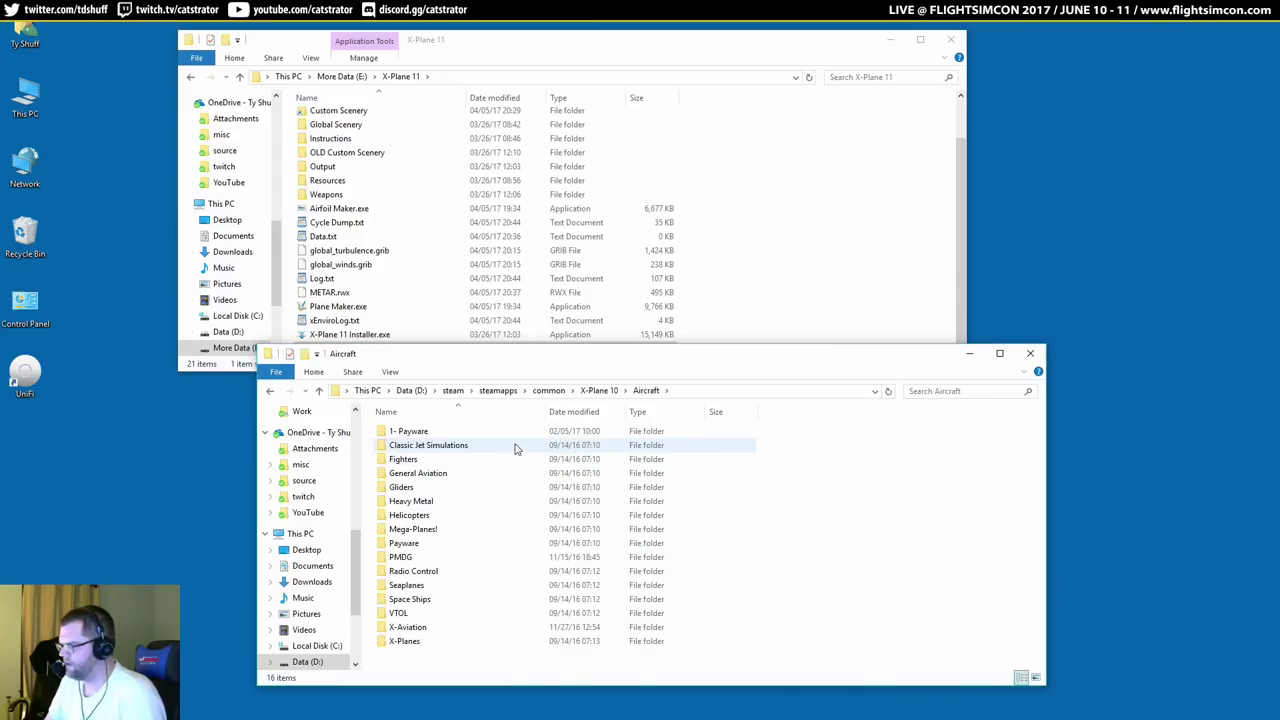
pyautogui.doubleClick(491, 437)
pyautogui.doubleClick(488, 436)
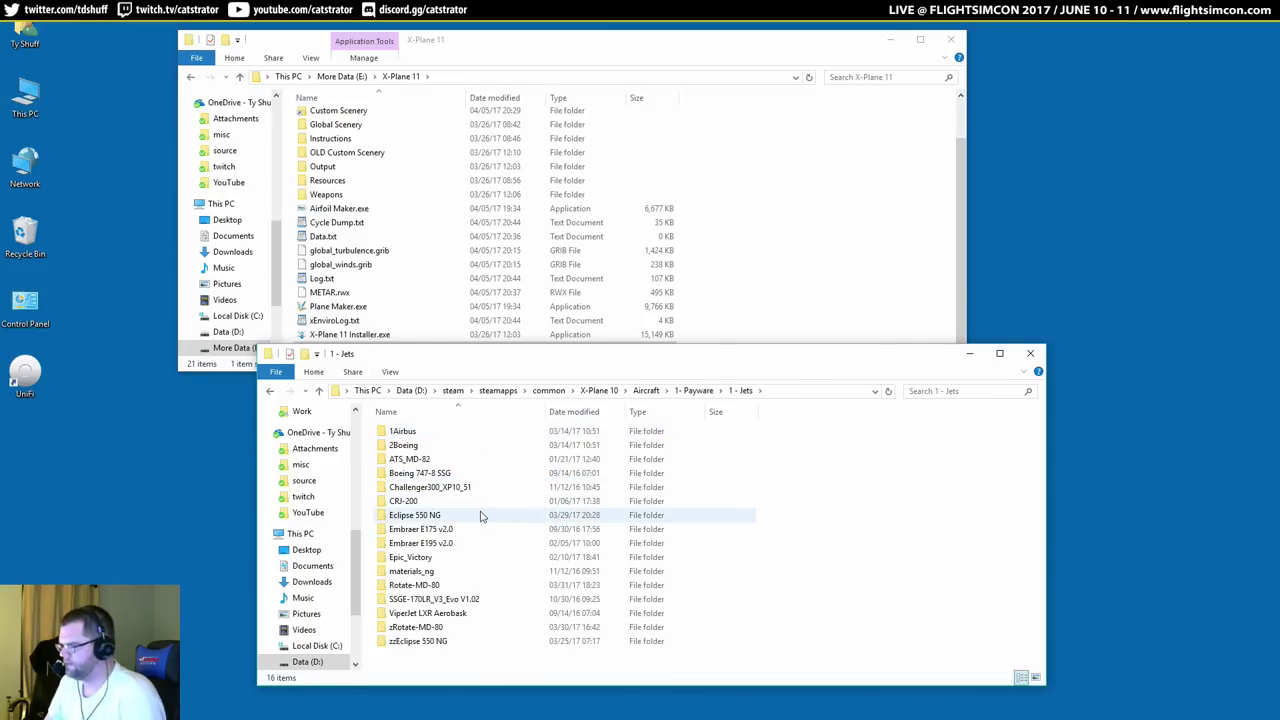
pyautogui.doubleClick(27, 42)
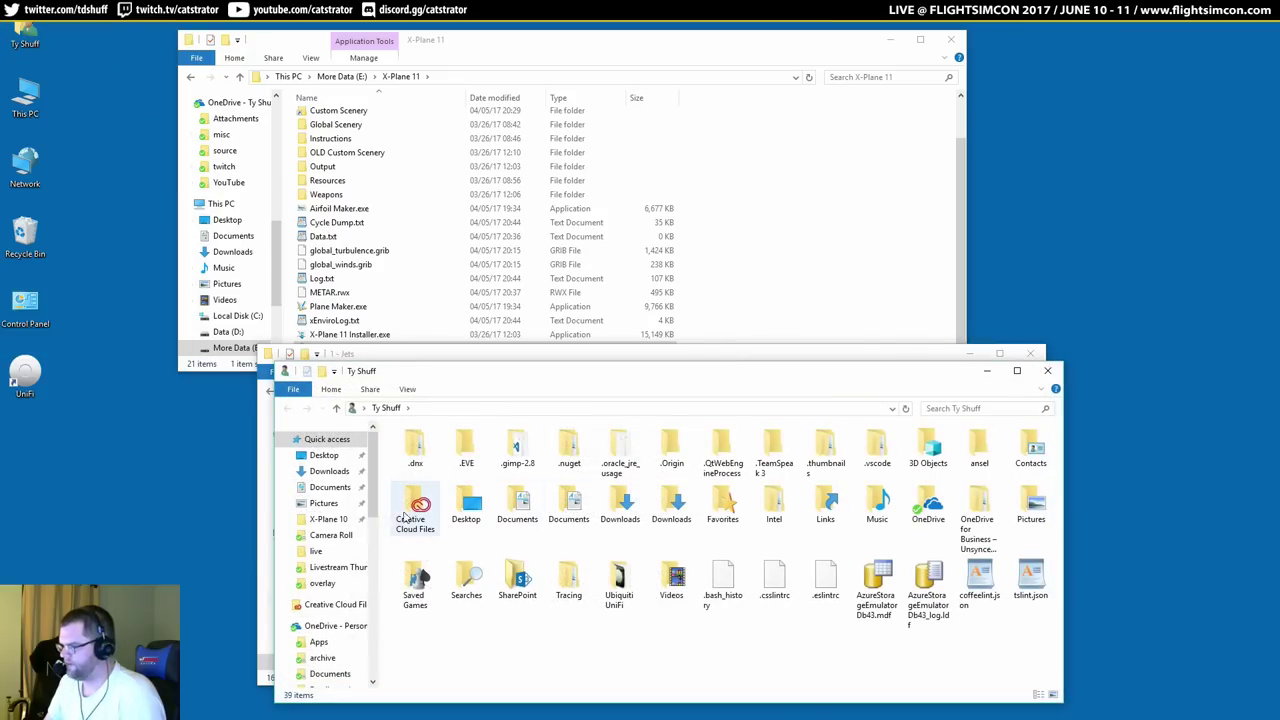
pyautogui.click(330, 471)
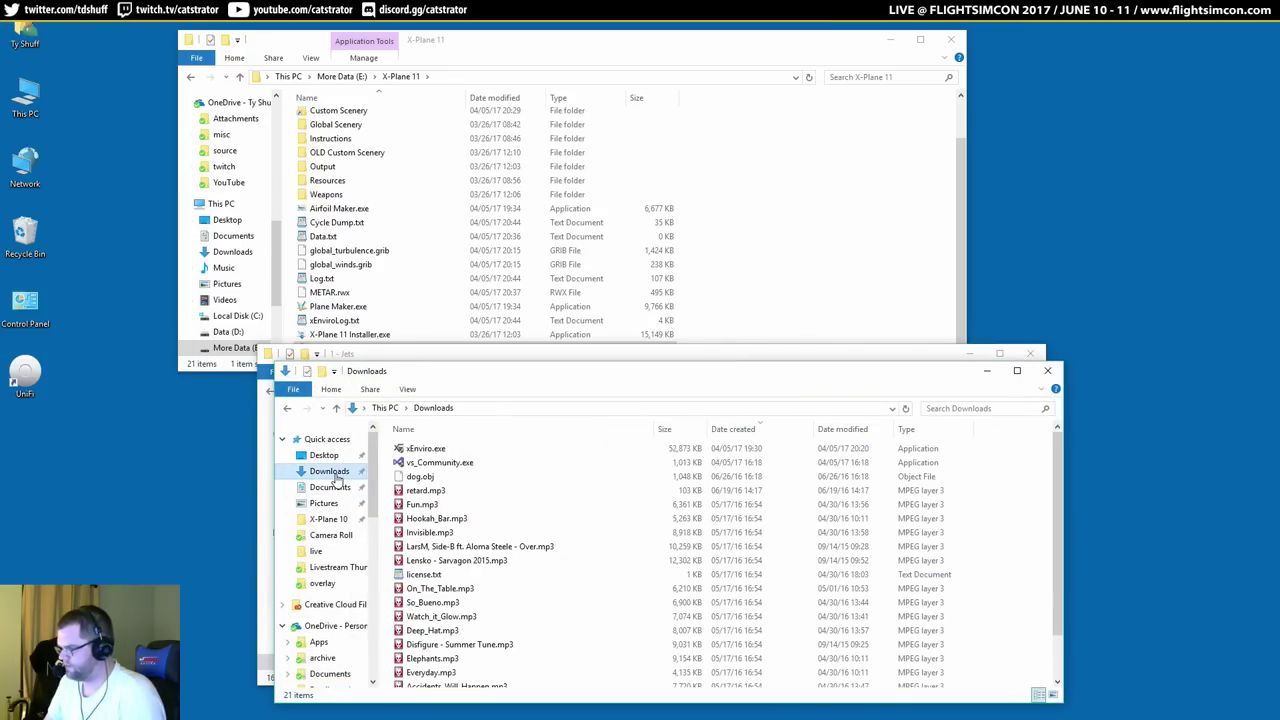
pyautogui.click(1048, 371)
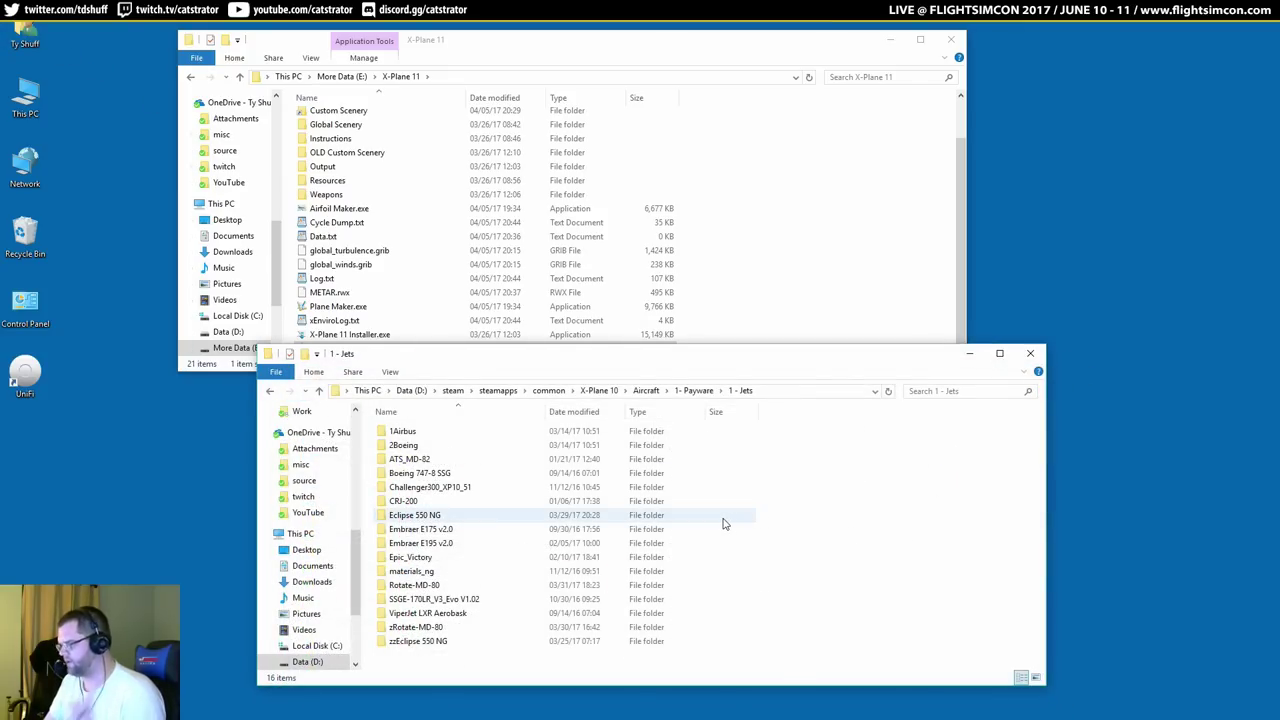
# Copy the Eclipse 550 NG folder from X-Plane 10's jets into X-Plane 11's Aircraft\Payware folder.
pyautogui.click(866, 228)
pyautogui.scroll(1, 516, 160)
pyautogui.doubleClick(420, 117)
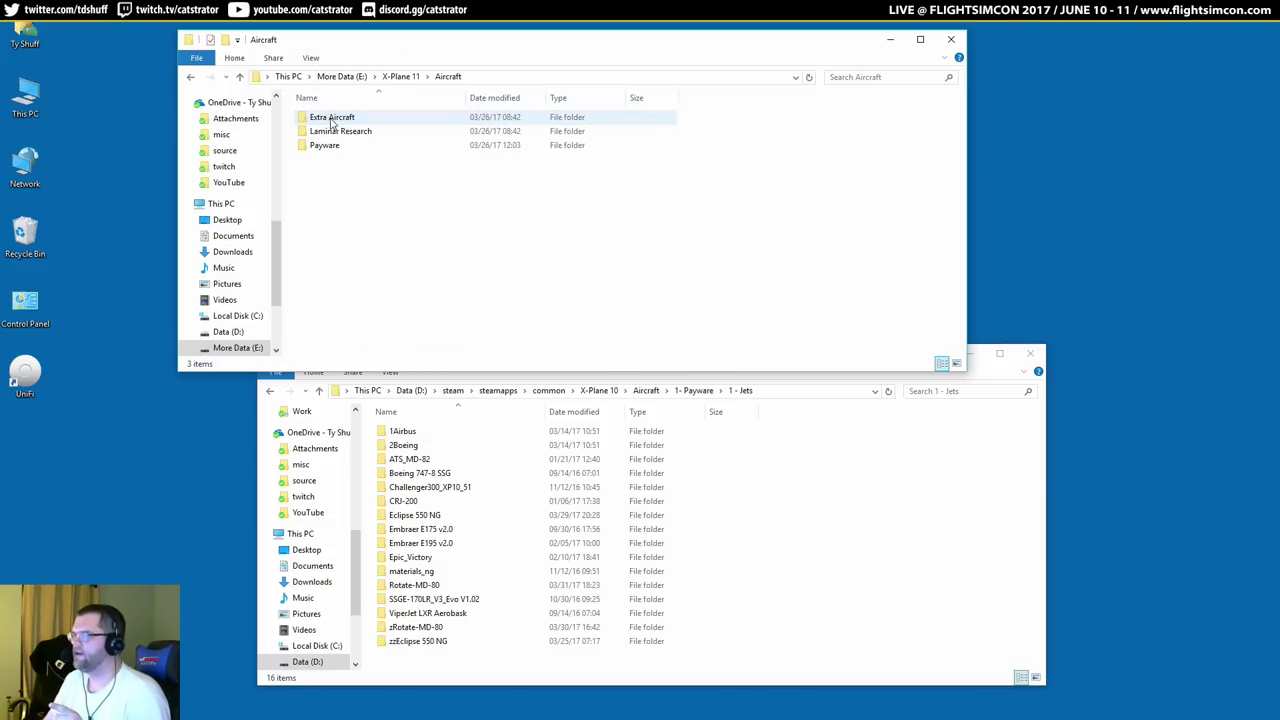
pyautogui.doubleClick(327, 146)
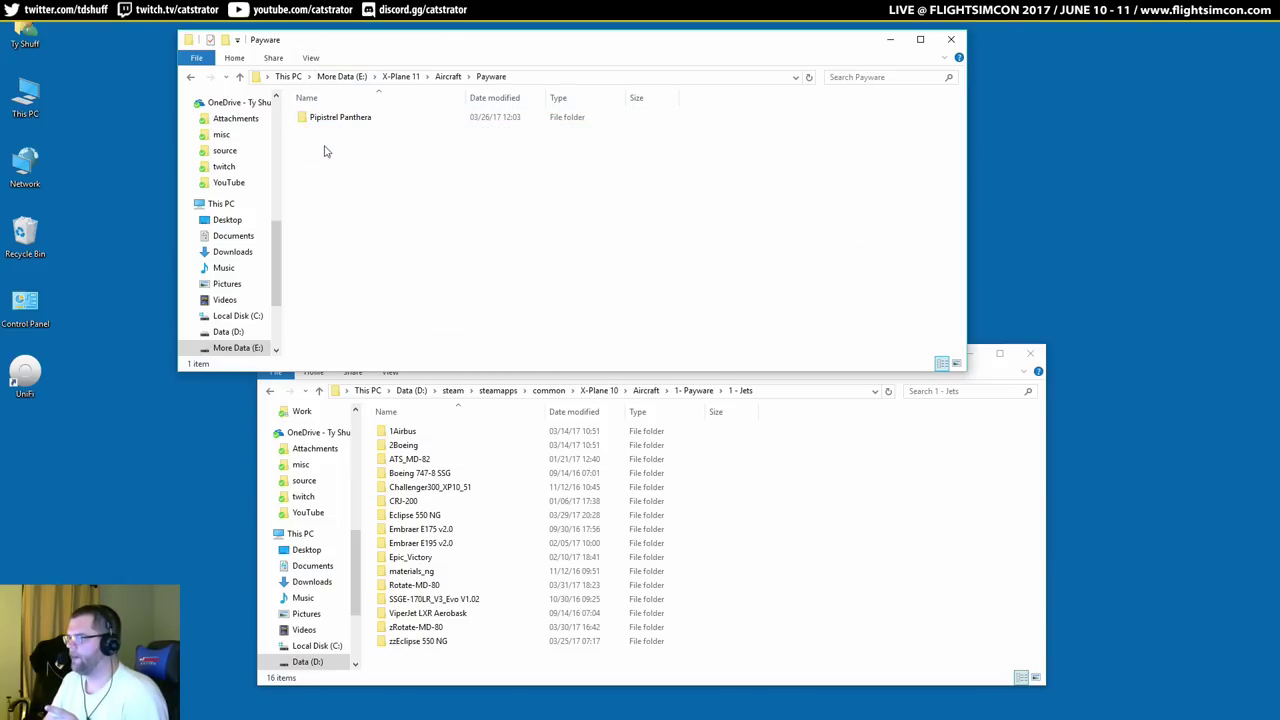
pyautogui.click(955, 587)
pyautogui.click(441, 516)
pyautogui.moveTo(466, 519); pyautogui.dragTo(449, 201)
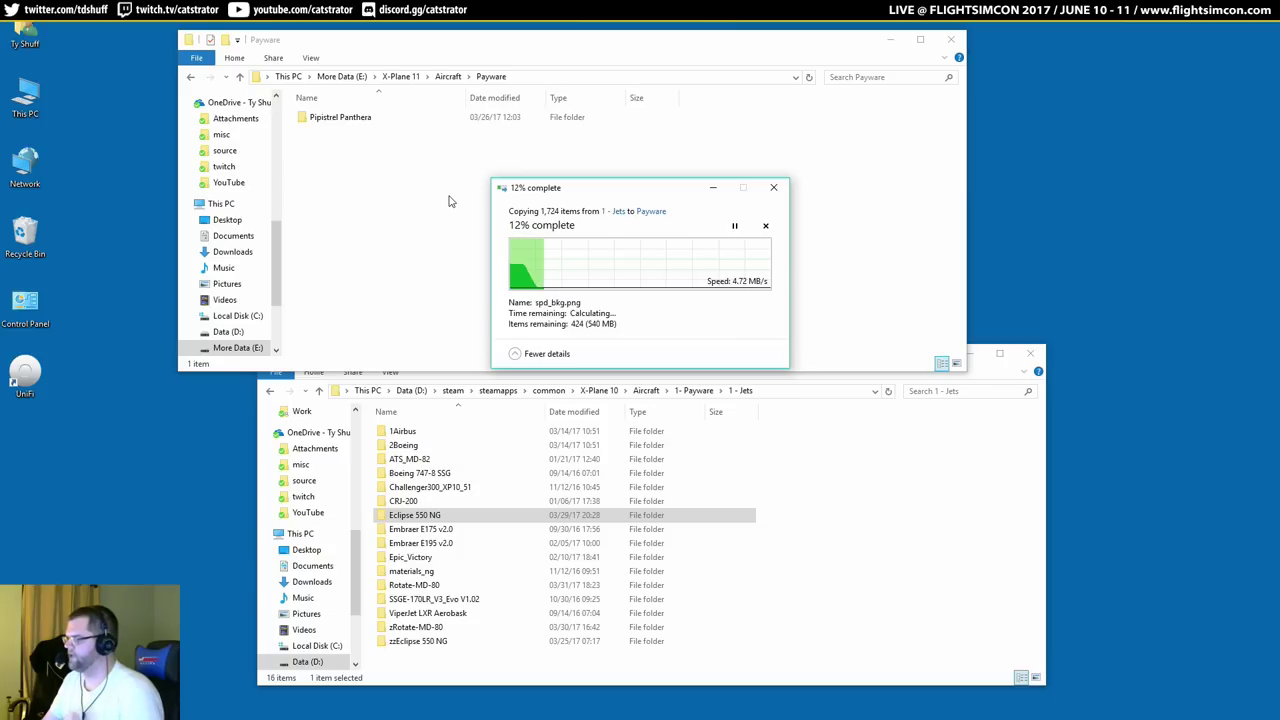
pyautogui.click(871, 547)
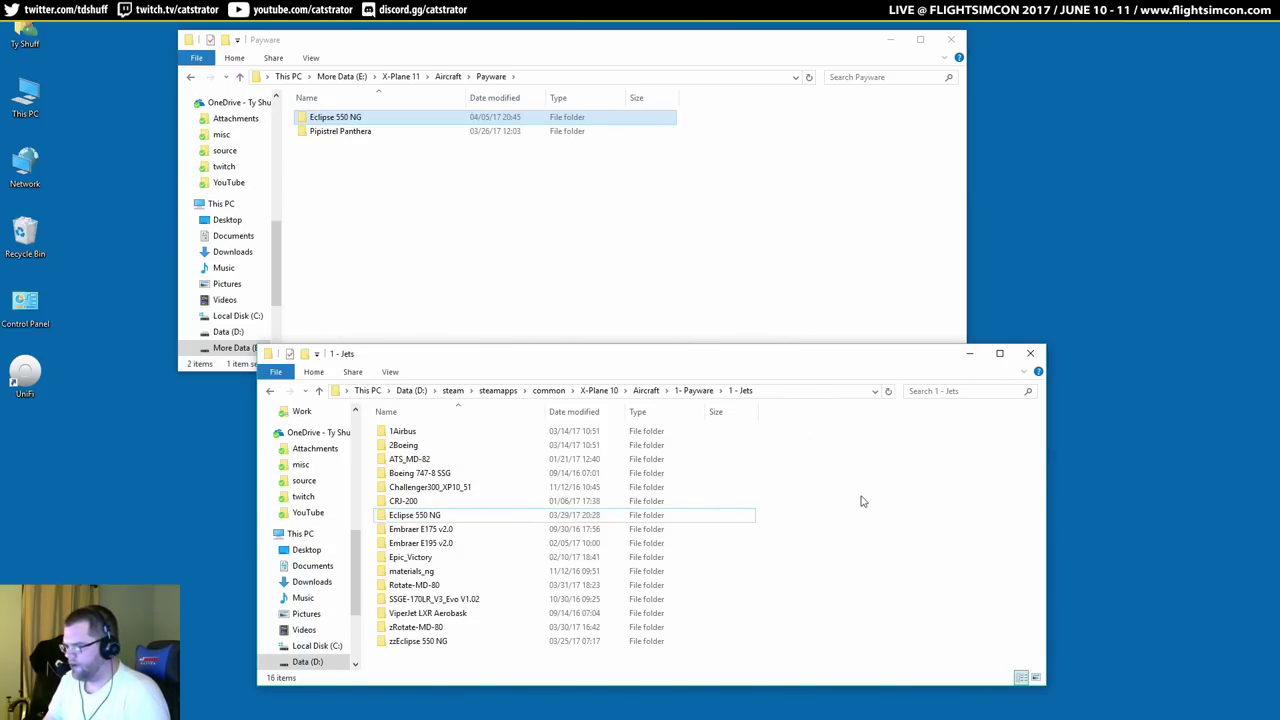
# Return the X-Plane 10 window to 1- Payware and create a Jets folder in X-Plane 11's Payware folder.
pyautogui.click(412, 518)
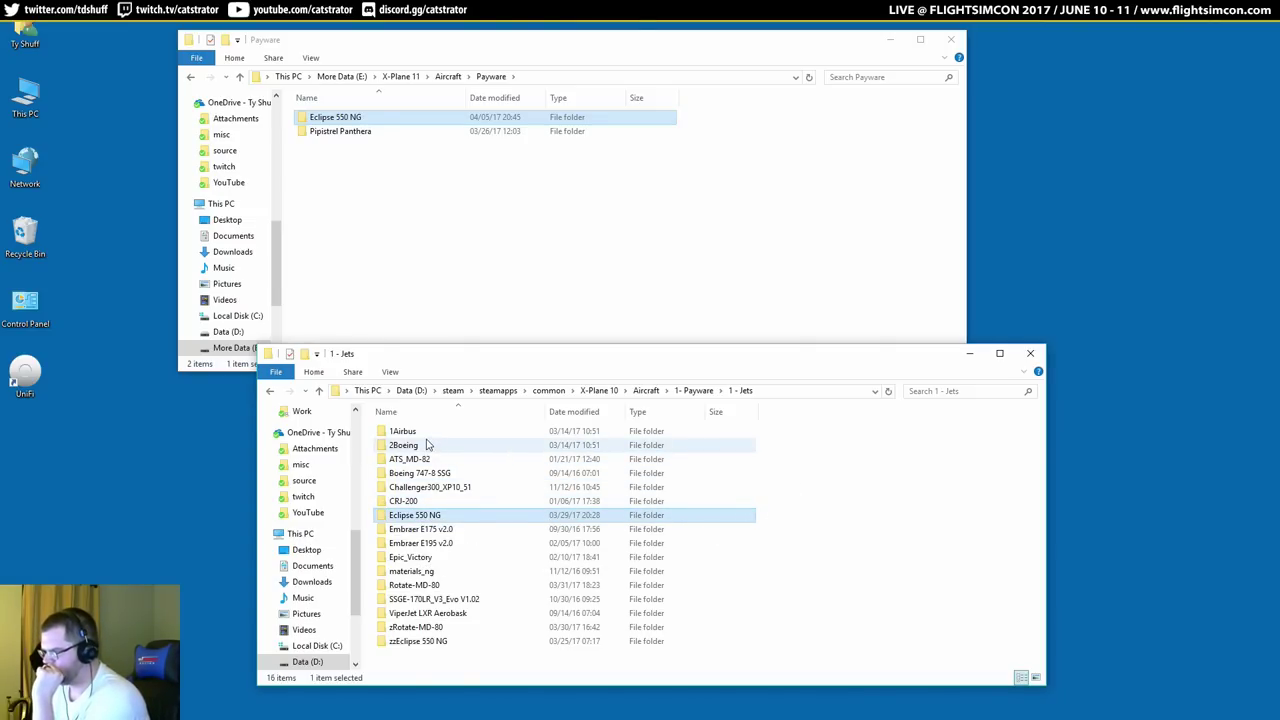
pyautogui.press('BackSpace')
pyautogui.rightClick(346, 190)
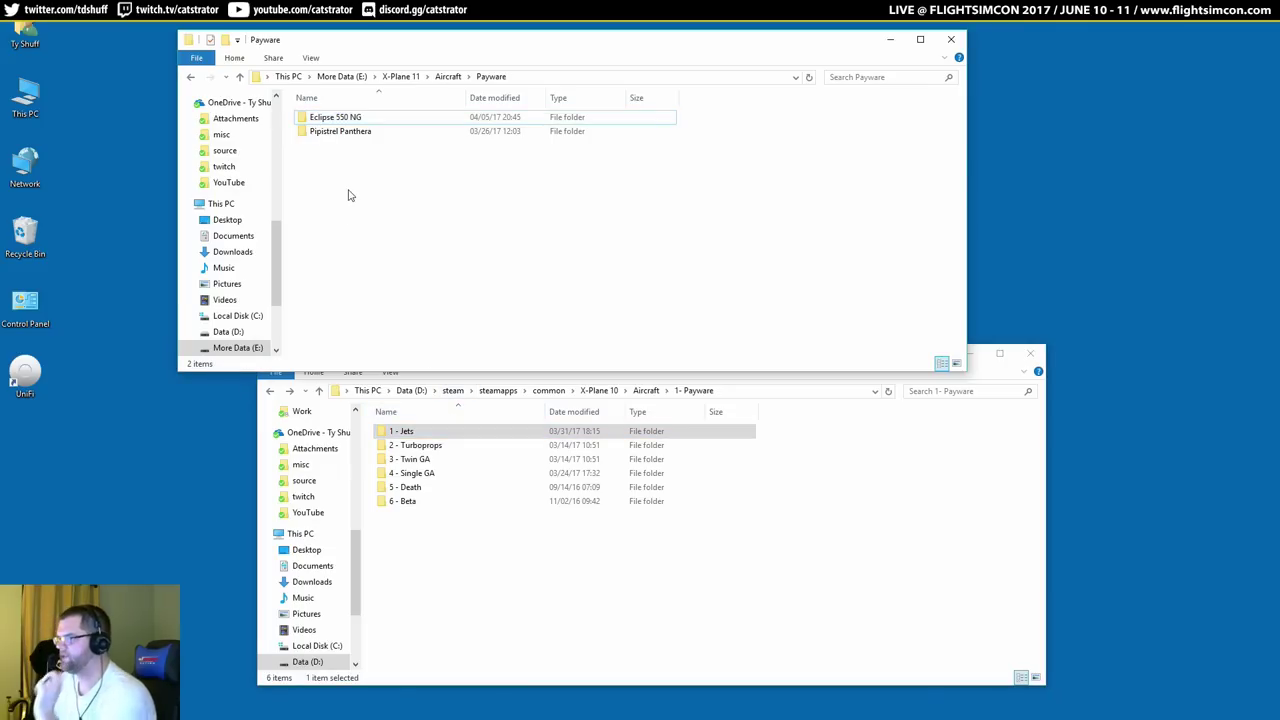
pyautogui.moveTo(310, 370)
pyautogui.click(376, 367)
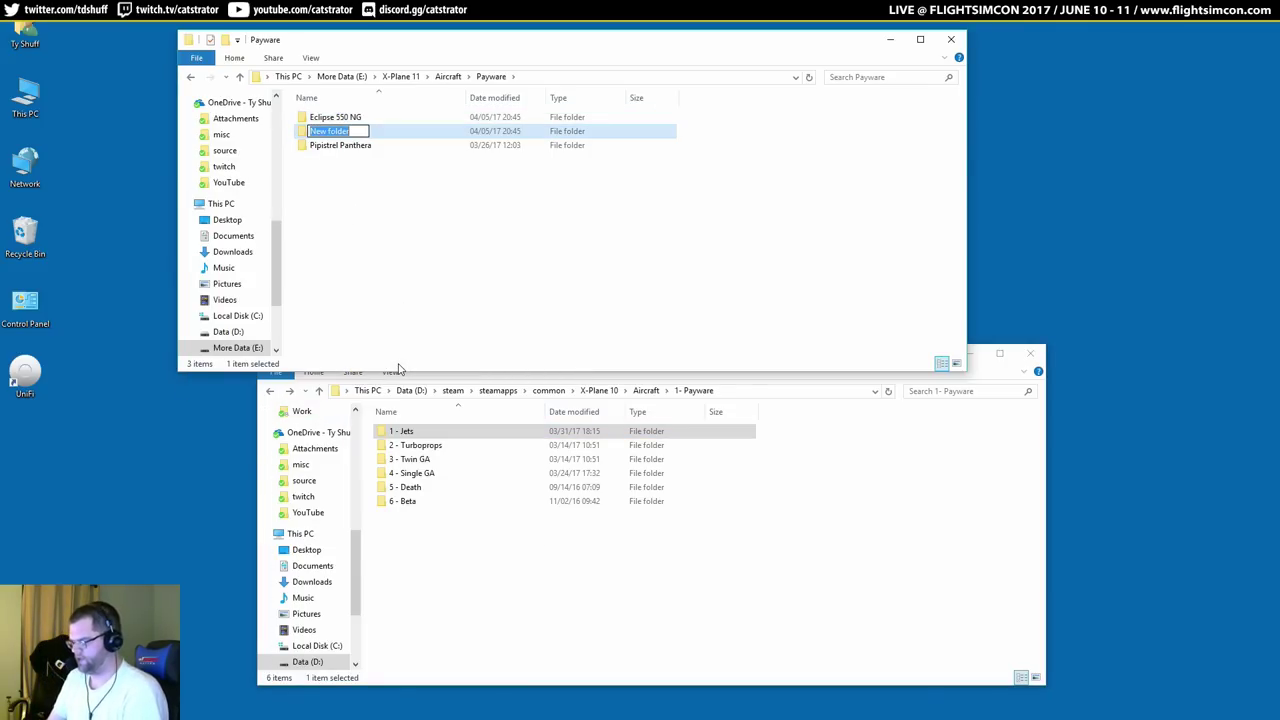
# Create a Pistons folder in X-Plane 11's Payware folder.
pyautogui.rightClick(352, 240)
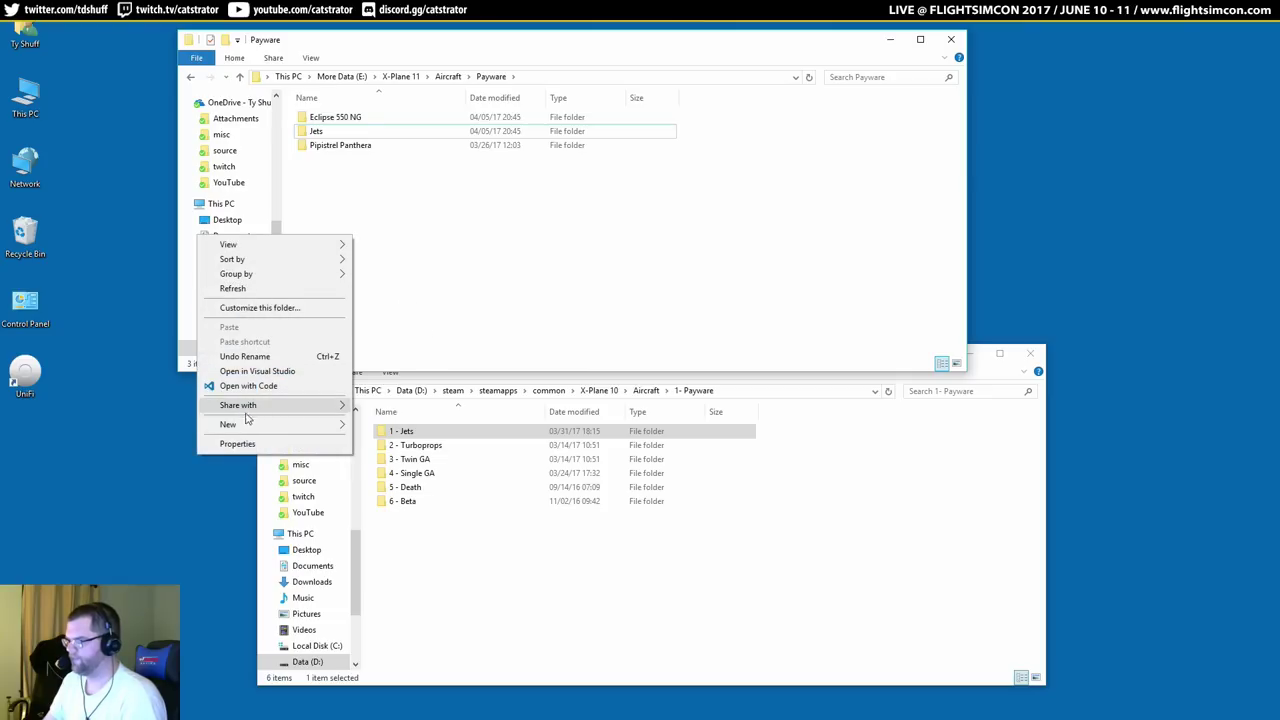
pyautogui.moveTo(300, 424)
pyautogui.click(144, 427)
pyautogui.write('Pistons')
pyautogui.press('Return')
# Move the Eclipse 550 NG folder into the Jets folder and open it to show its aircraft files.
pyautogui.moveTo(320, 146)
pyautogui.mouseDown()
pyautogui.moveTo(330, 160)
pyautogui.moveTo(318, 132)
pyautogui.mouseUp()
pyautogui.doubleClick(316, 117)
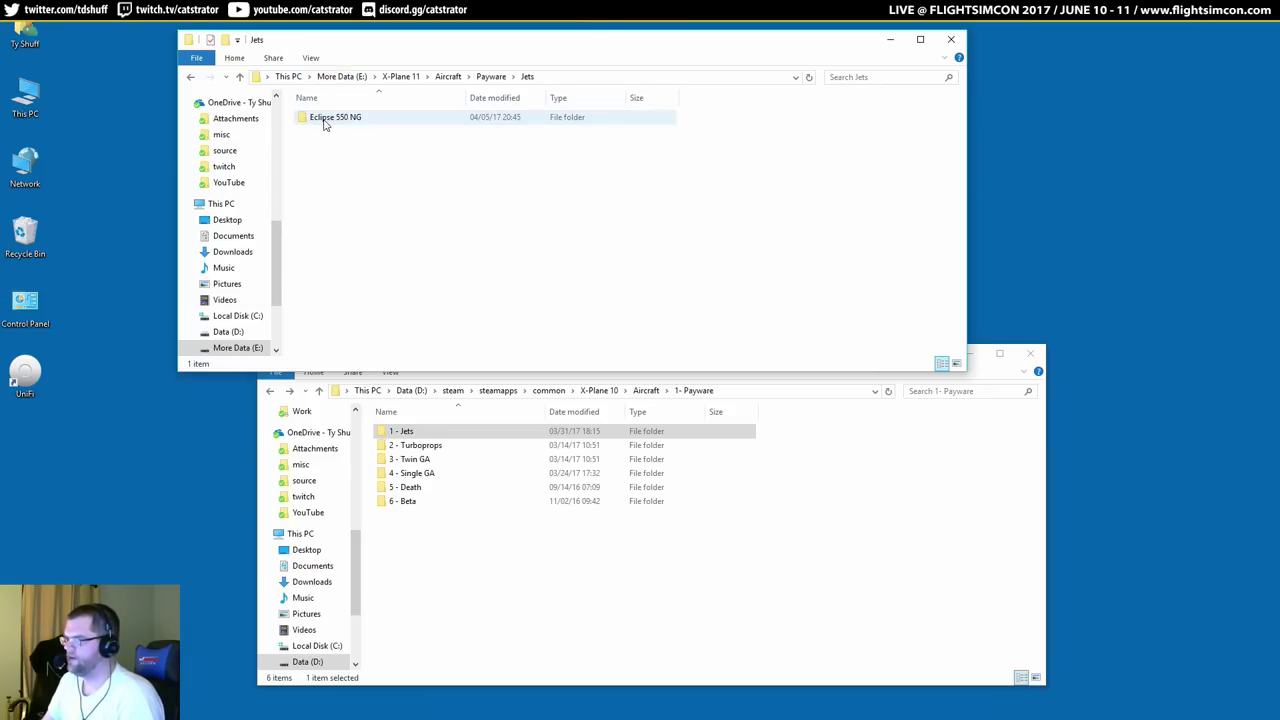
pyautogui.doubleClick(335, 117)
pyautogui.scroll(-3, 369, 176)
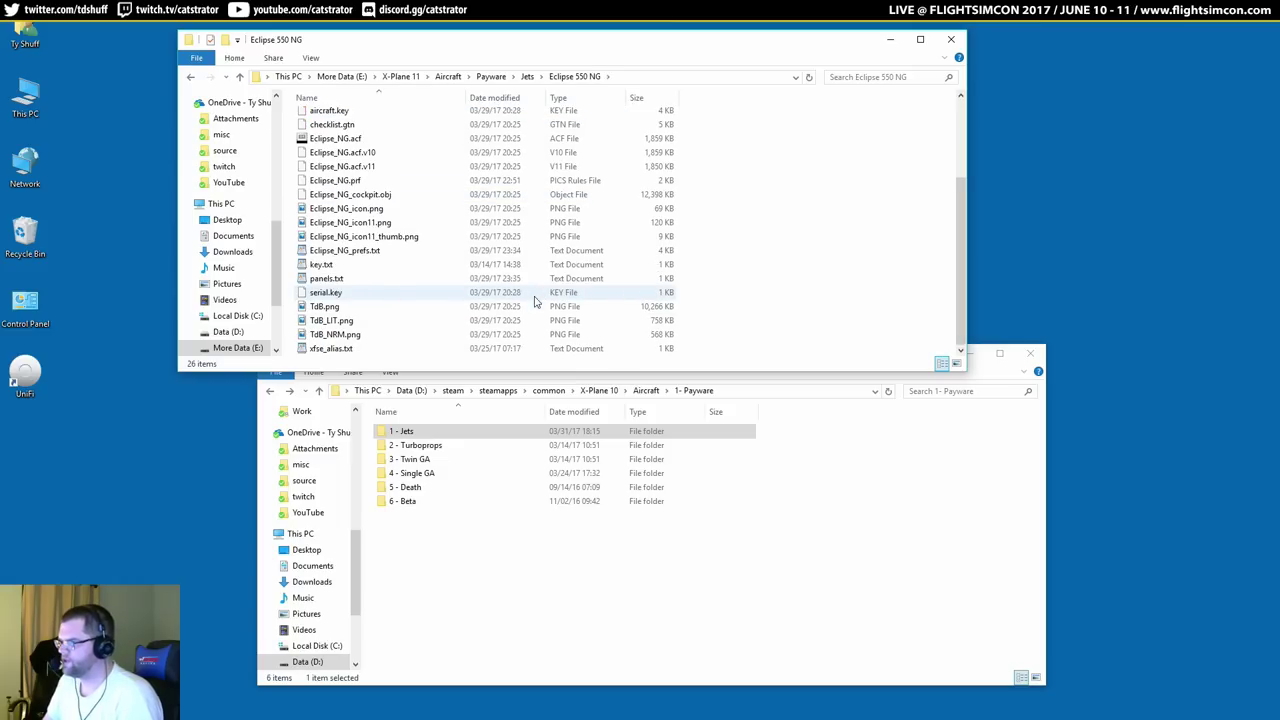
# Delete the Eclipse_NG.acf file from the Eclipse 550 NG folder.
pyautogui.rightClick(357, 138)
pyautogui.click(244, 338)
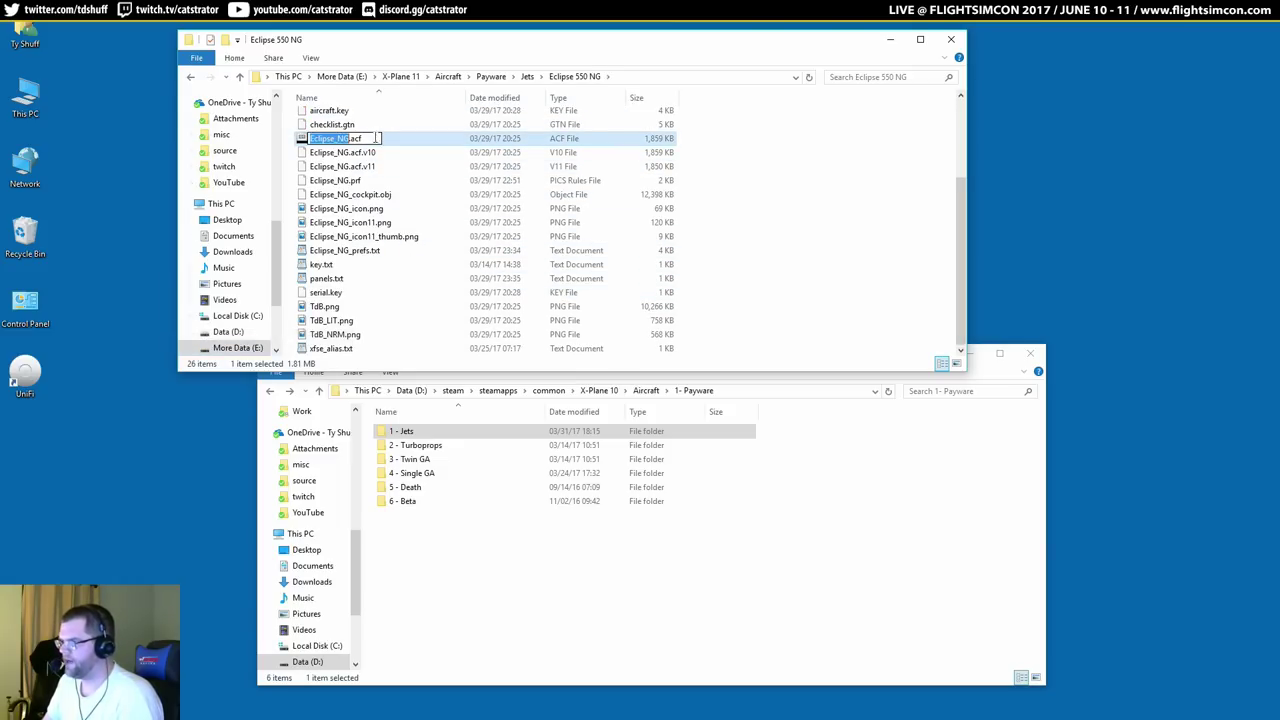
pyautogui.click(362, 141)
pyautogui.press('Delete')
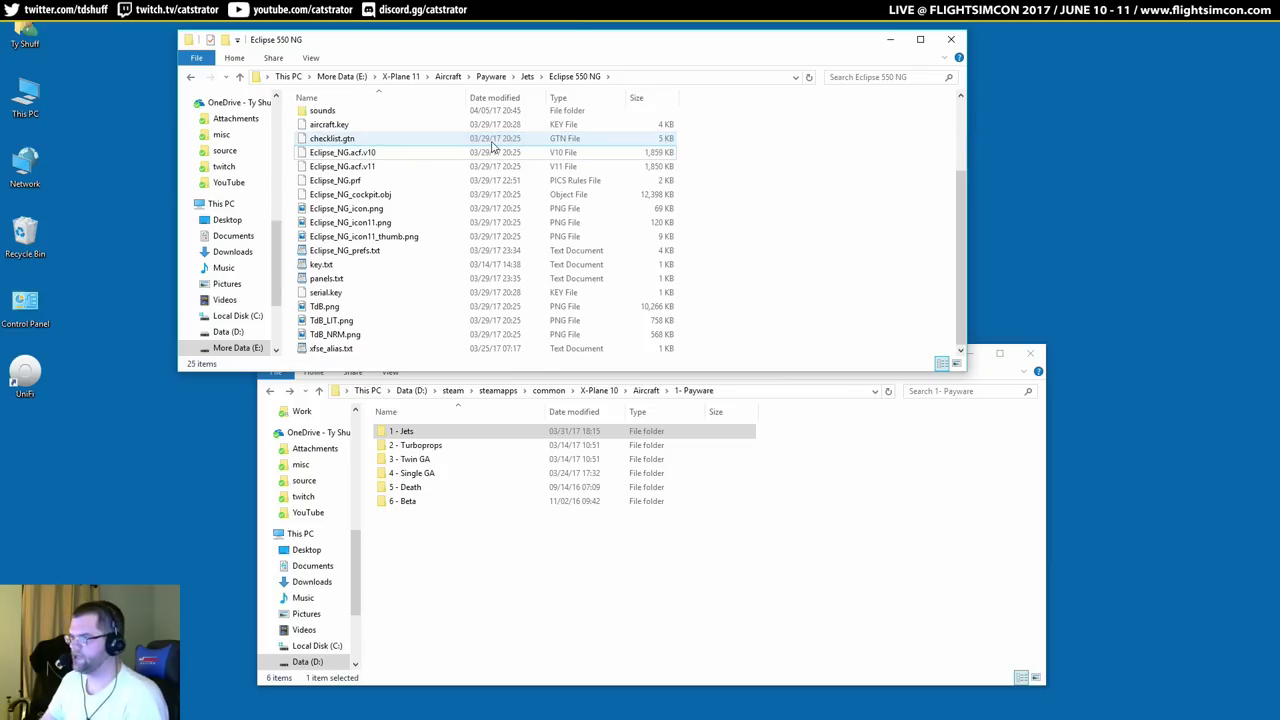
# Rename Eclipse_NG.acf.v11 in the Eclipse 550 NG folder to Eclipse_NG.acf, accepting the extension change.
pyautogui.rightClick(405, 172)
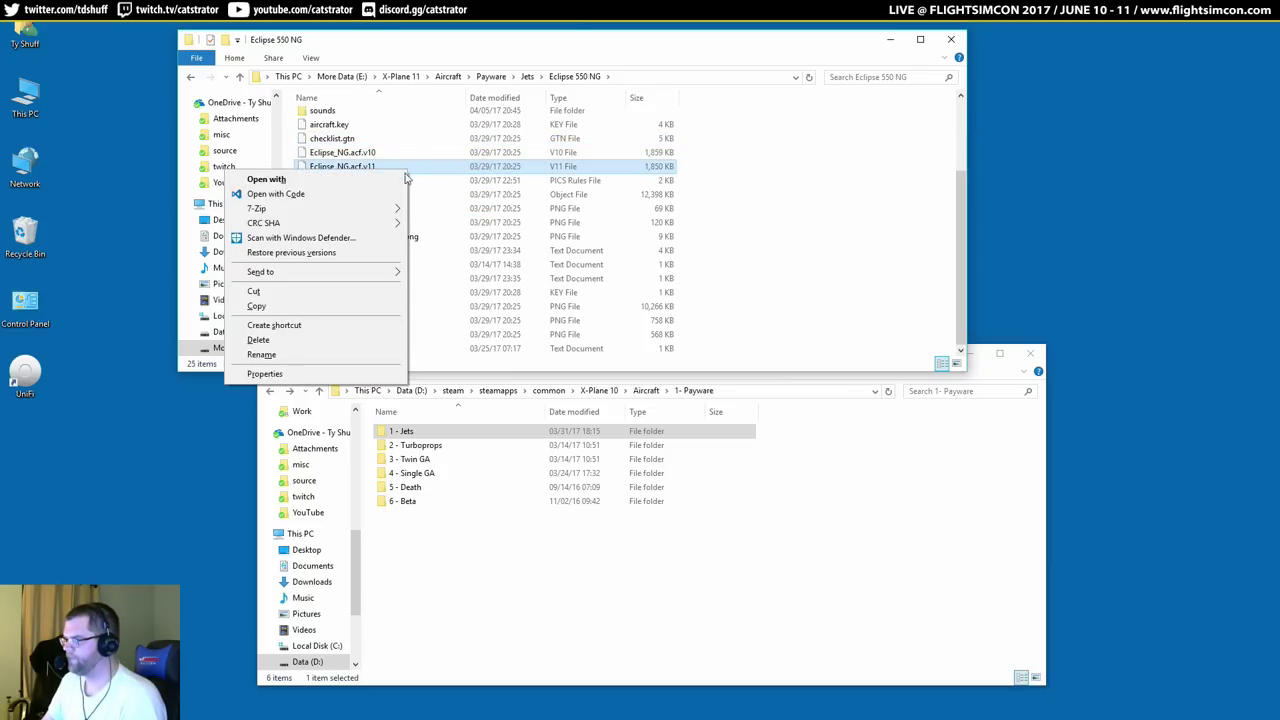
pyautogui.click(261, 354)
pyautogui.moveTo(357, 166); pyautogui.dragTo(472, 160)
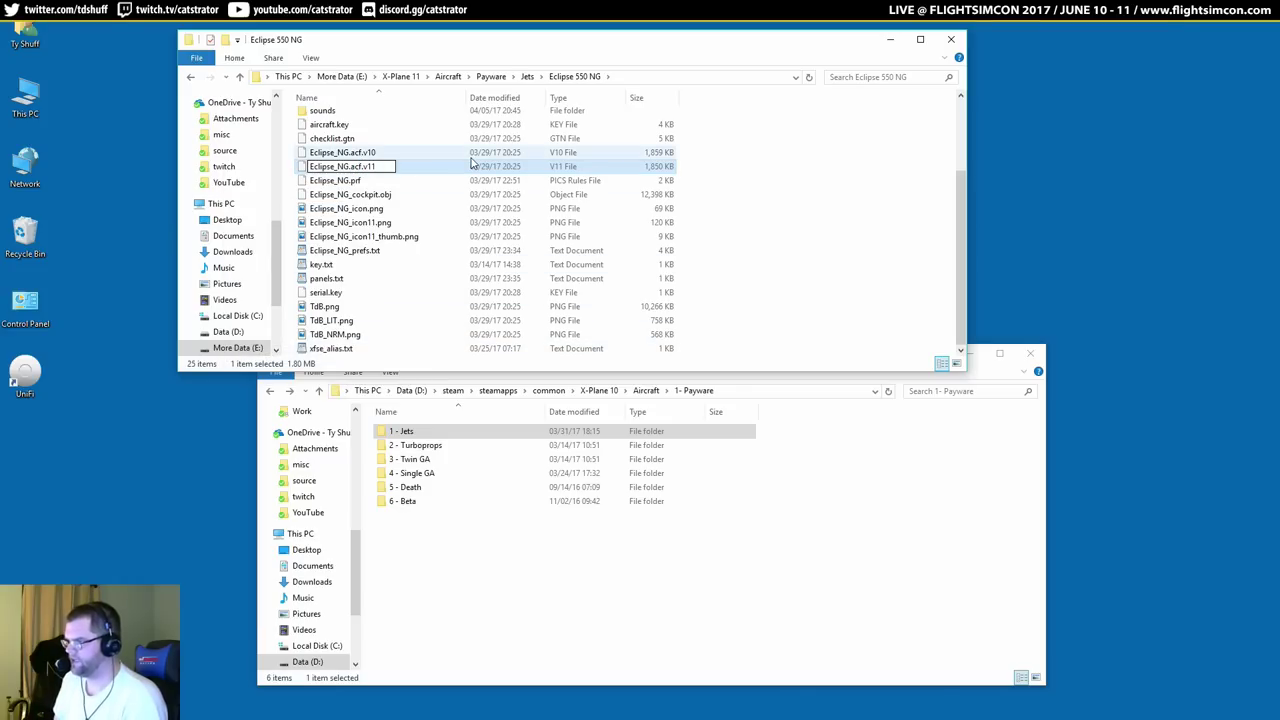
pyautogui.press('BackSpace')
pyautogui.press('Return')
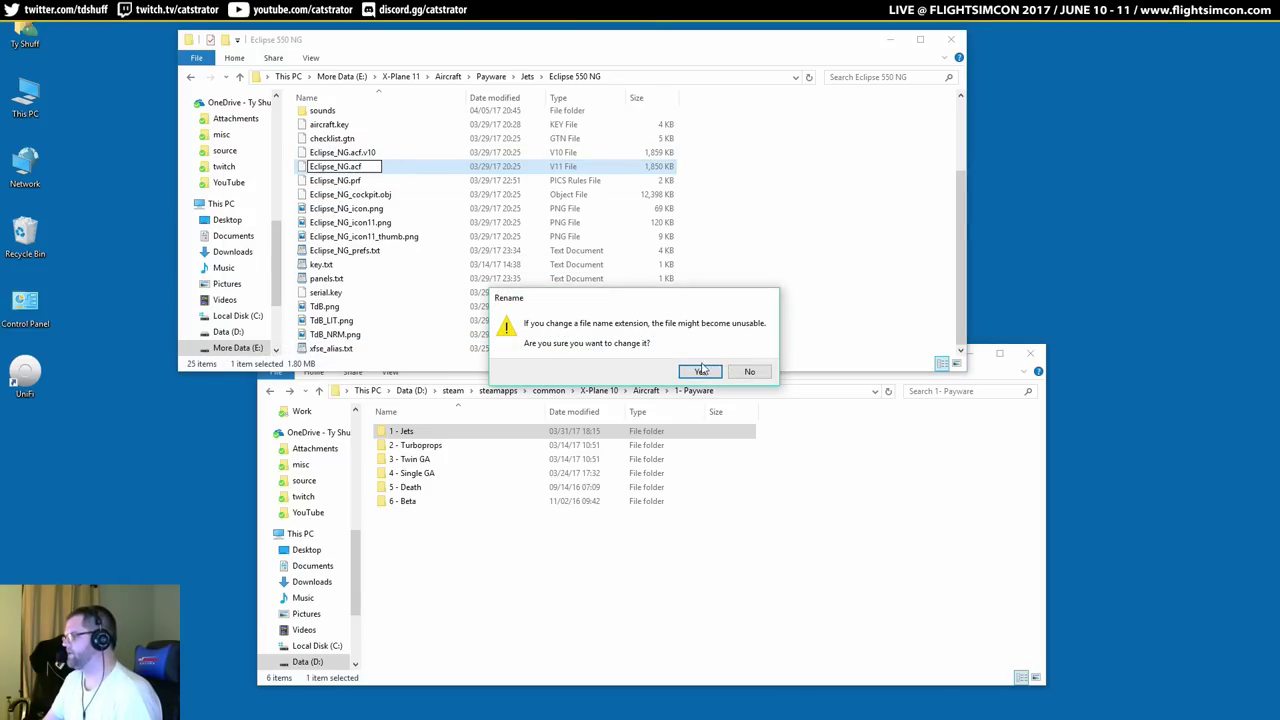
pyautogui.click(700, 371)
# Open X-Plane 10's 2 - Turboprops folder and return the X-Plane 11 window to its Payware folder.
pyautogui.click(762, 556)
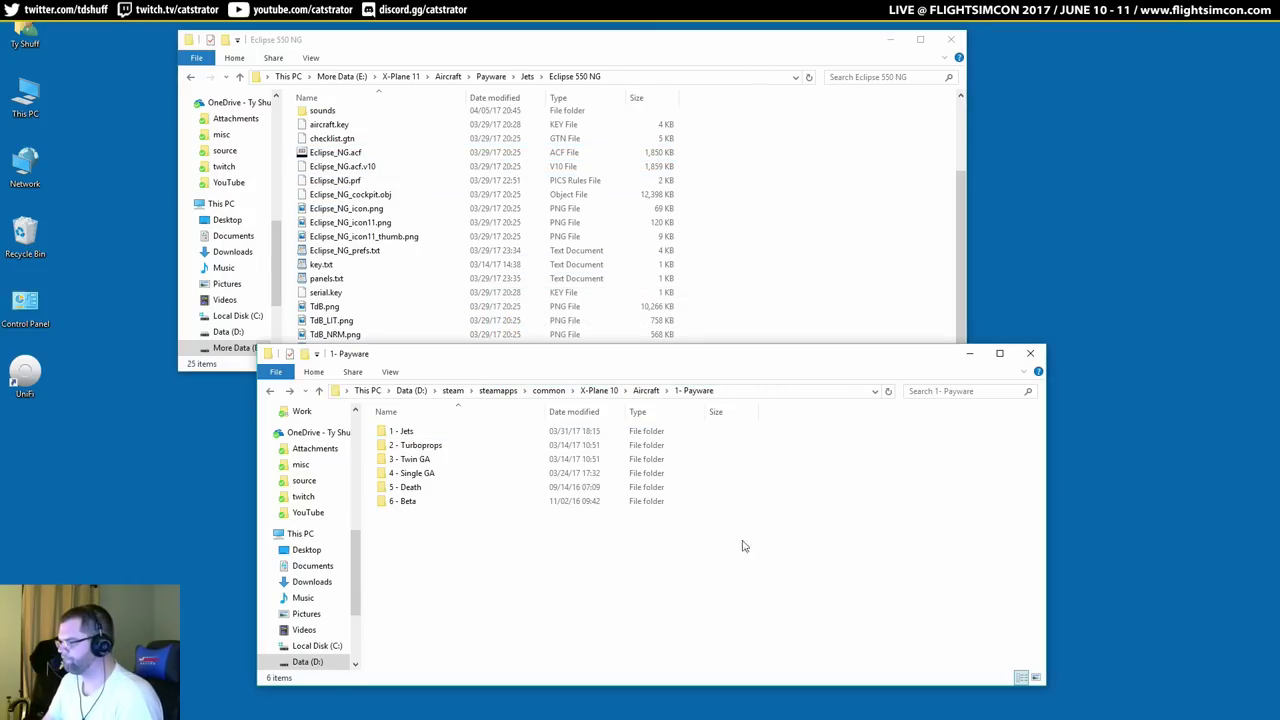
pyautogui.doubleClick(441, 446)
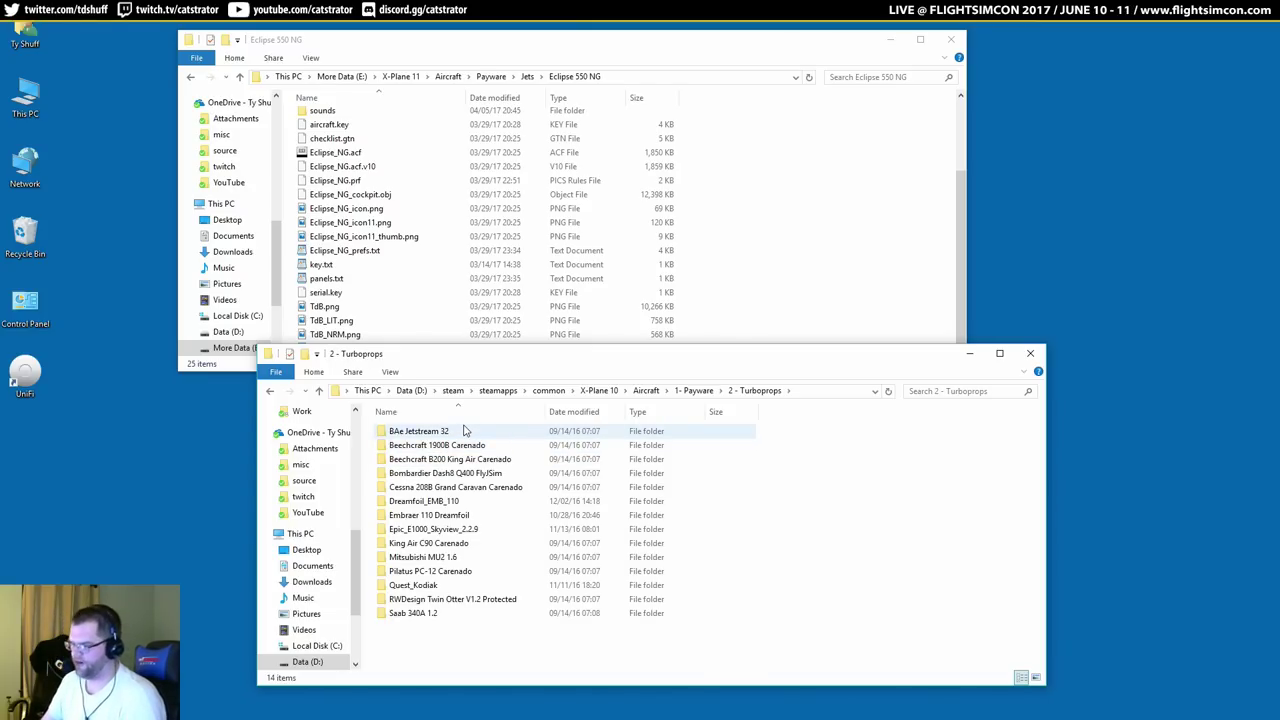
pyautogui.moveTo(452, 571); pyautogui.dragTo(812, 578)
pyautogui.click(837, 329)
pyautogui.press('BackSpace')
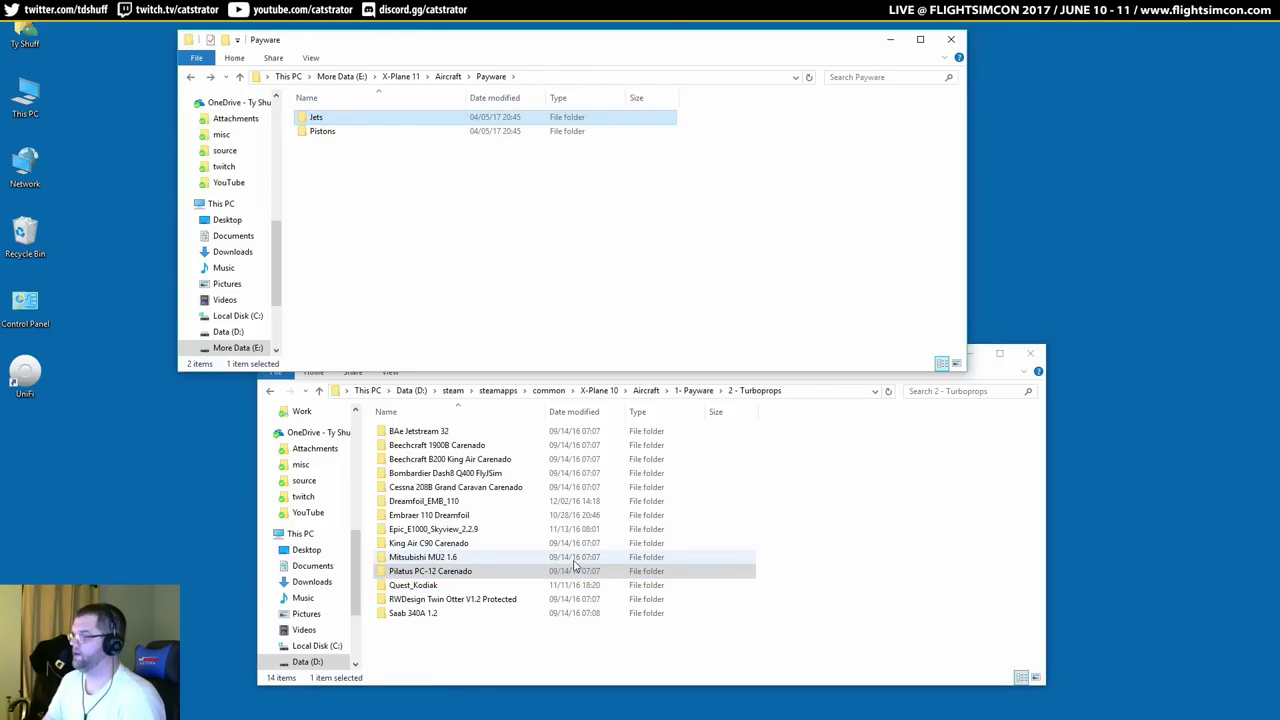
# Create a Turboprops folder in X-Plane 11's Payware folder and copy Pilatus PC-12 Carenado from X-Plane 10 into it.
pyautogui.rightClick(331, 167)
pyautogui.moveTo(275, 356)
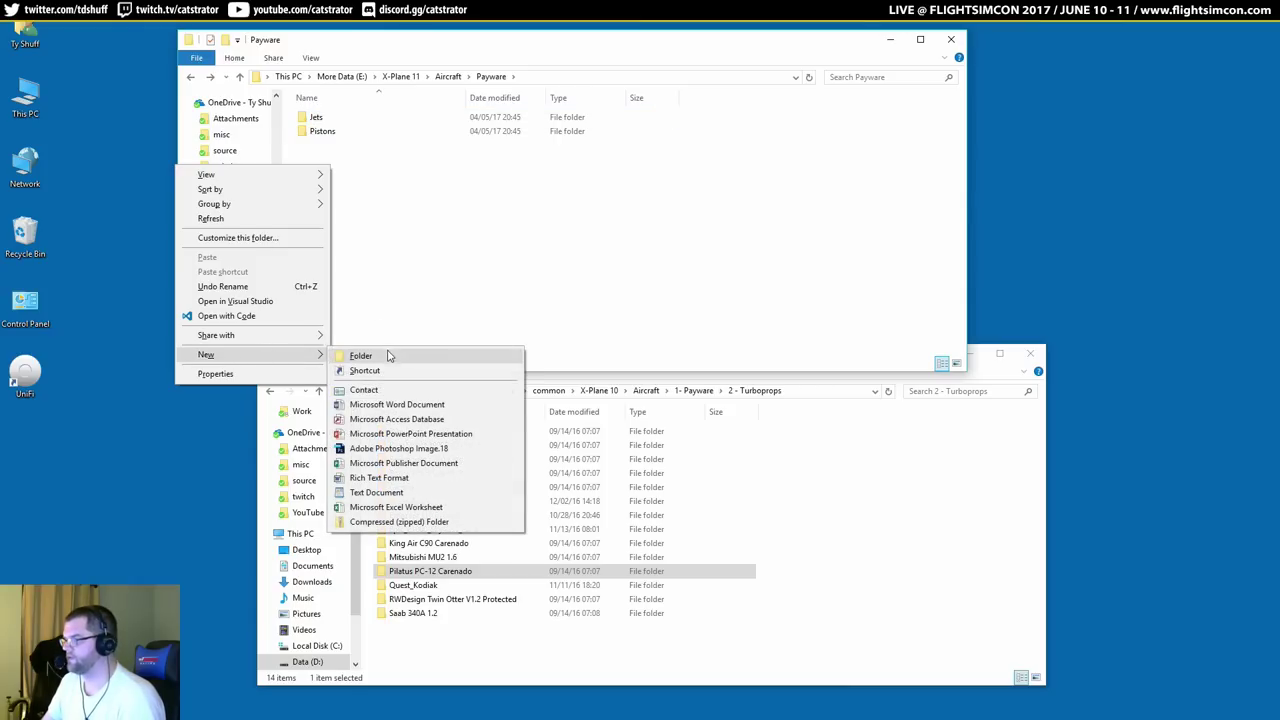
pyautogui.click(381, 357)
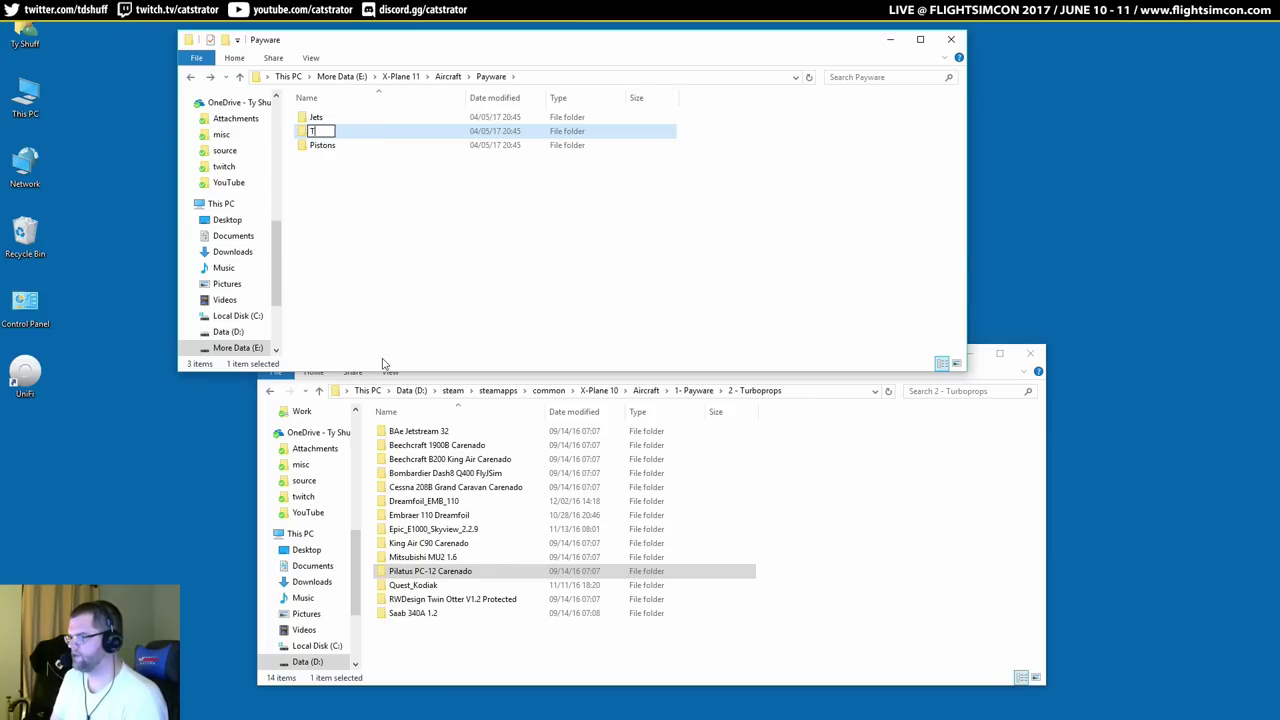
pyautogui.write('Turboprops')
pyautogui.press('Return')
pyautogui.press('Return')
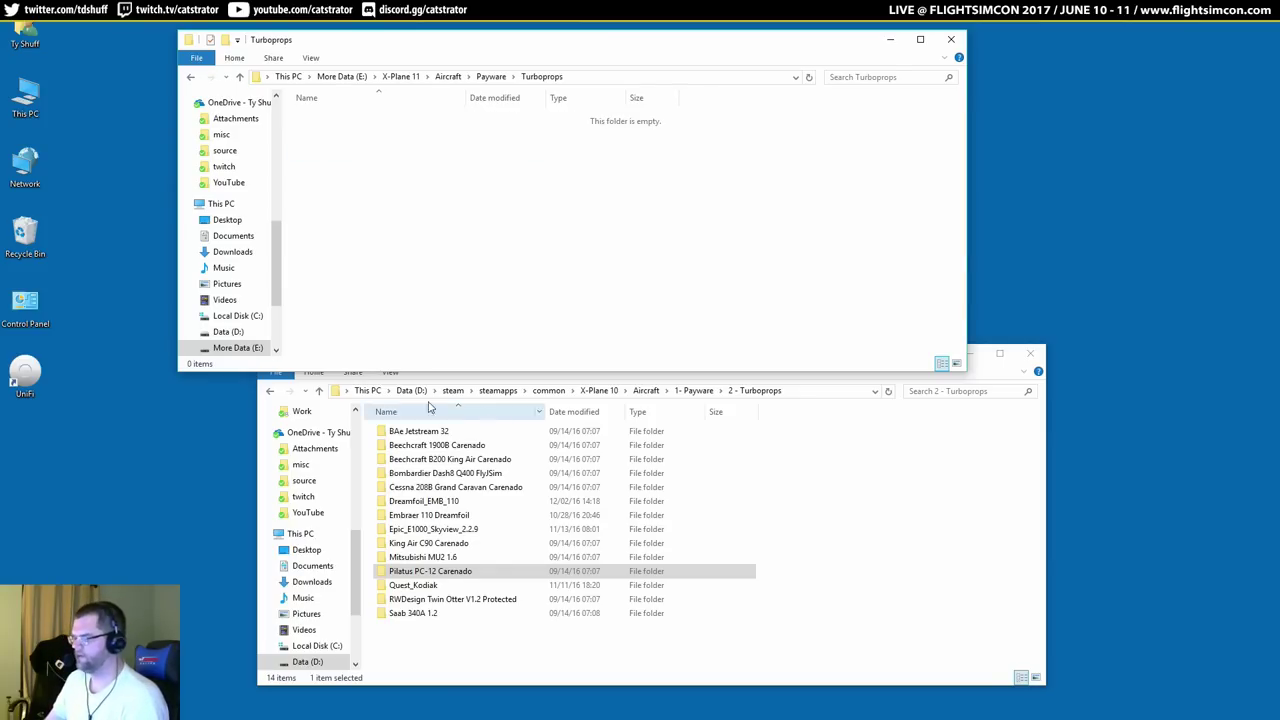
pyautogui.moveTo(444, 571); pyautogui.dragTo(1015, 66)
pyautogui.click(838, 471)
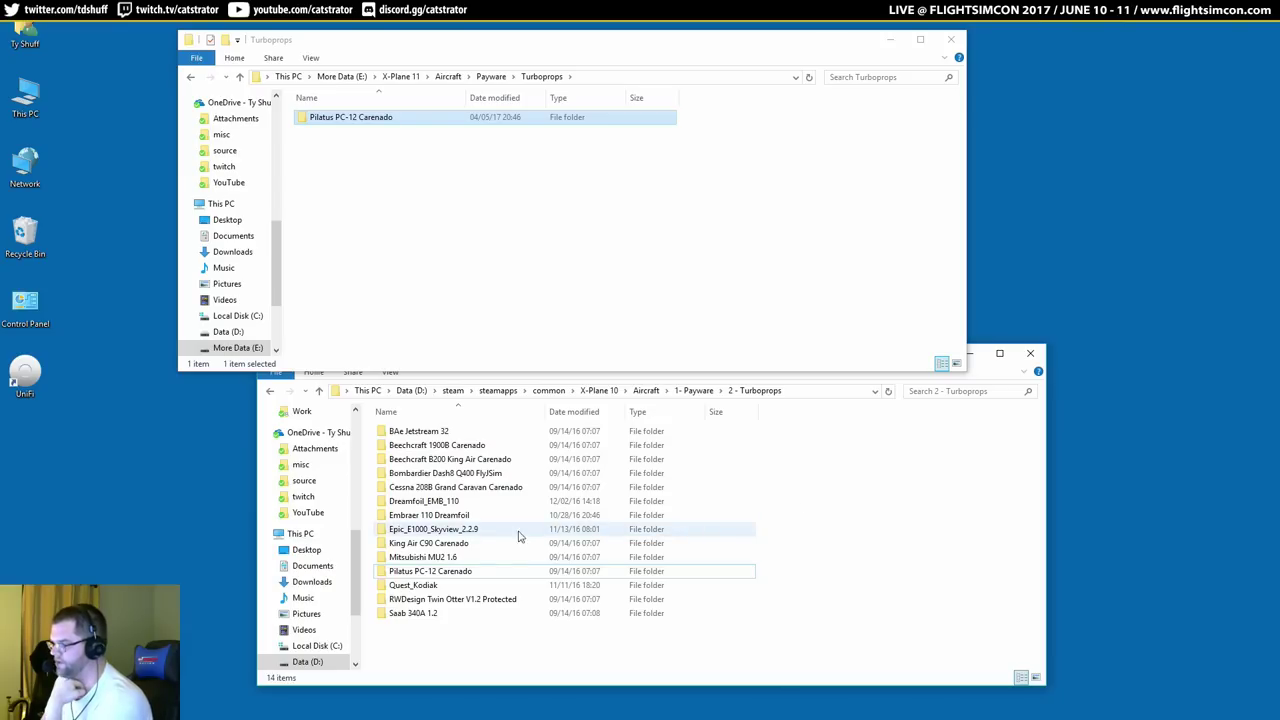
# Copy Epic_E1000_Skyview_2.2.9 from X-Plane 10 into X-Plane 11's Turboprops folder and check its aircraft files.
pyautogui.moveTo(460, 529); pyautogui.dragTo(578, 263)
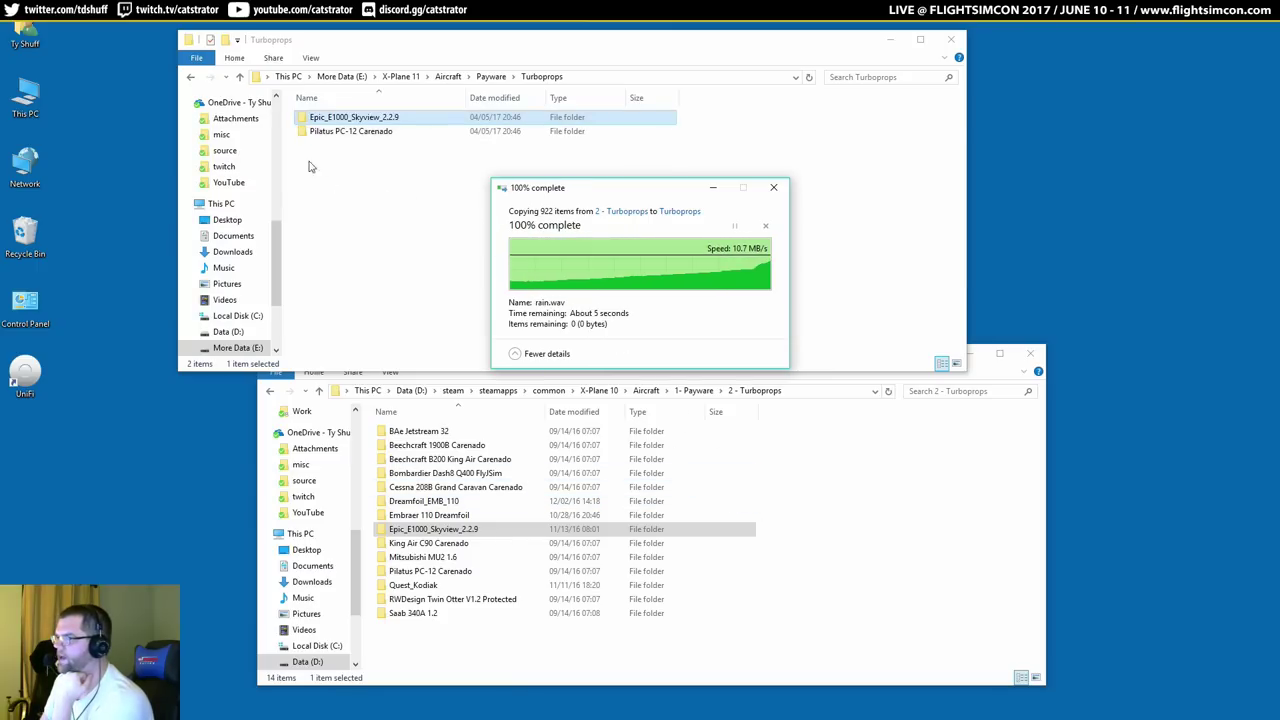
pyautogui.doubleClick(345, 120)
pyautogui.scroll(-3, 550, 260)
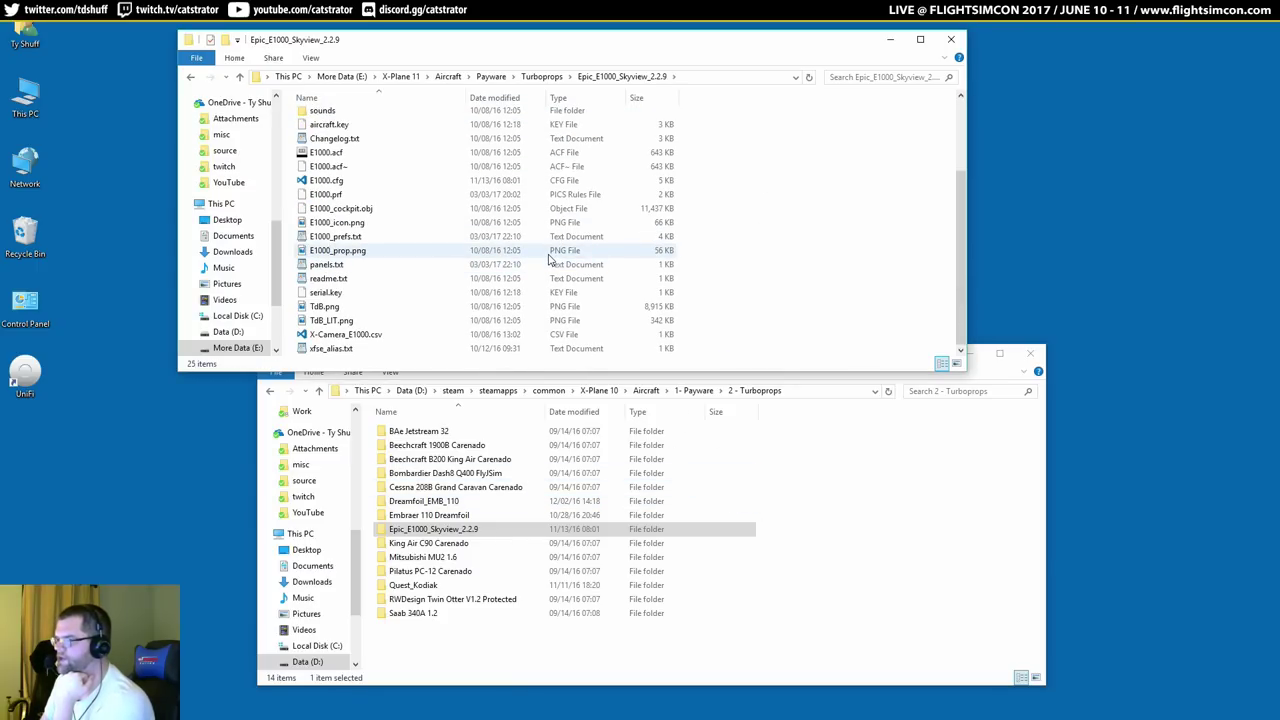
pyautogui.scroll(3, 549, 240)
# Delete the copied Epic_E1000_Skyview_2.2.9 folder from X-Plane 11's Turboprops folder.
pyautogui.press('BackSpace')
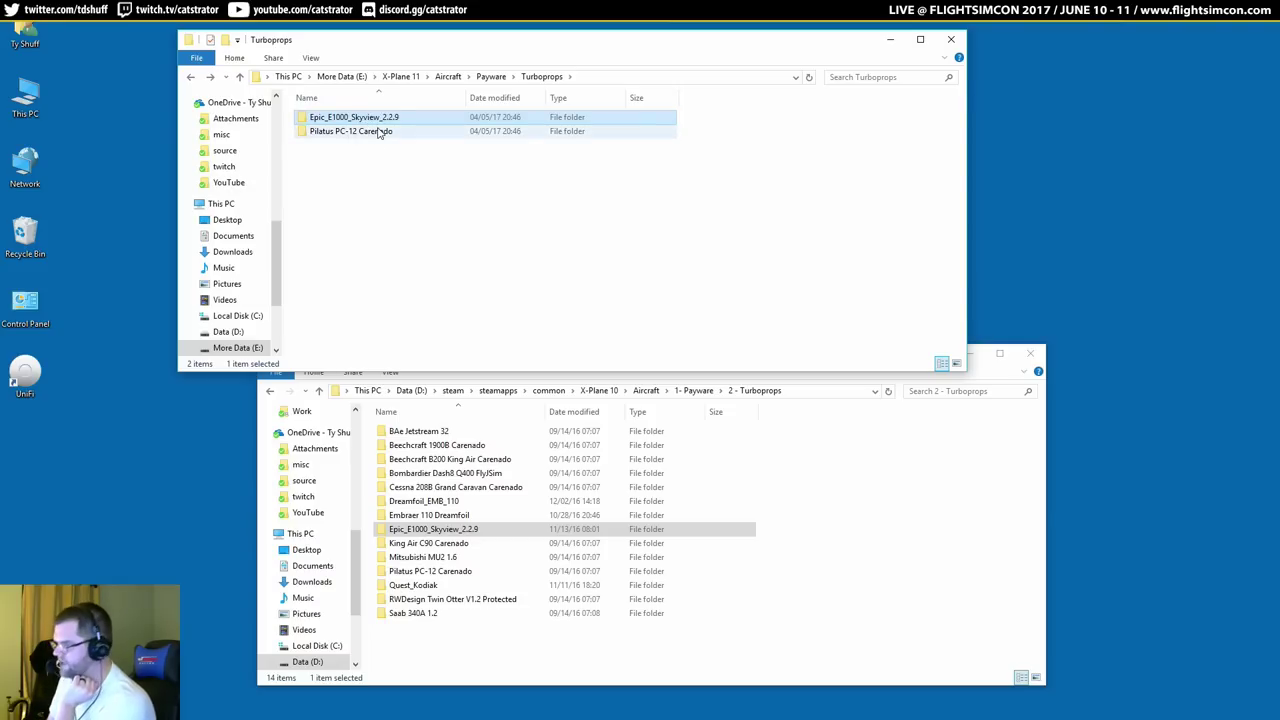
pyautogui.press('Delete')
# Copy FF 757 v2 from the 2Boeing folder in X-Plane 10's payware jets into X-Plane 11's Jets folder.
pyautogui.click(785, 547)
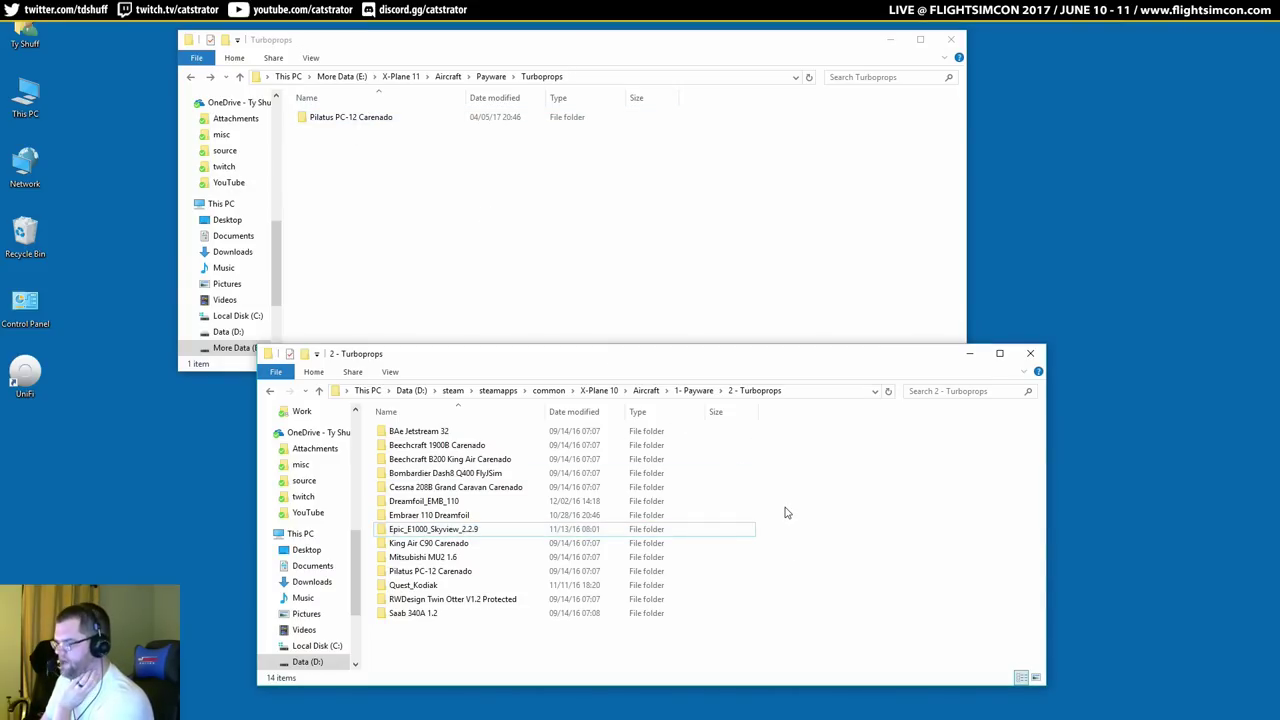
pyautogui.press('BackSpace')
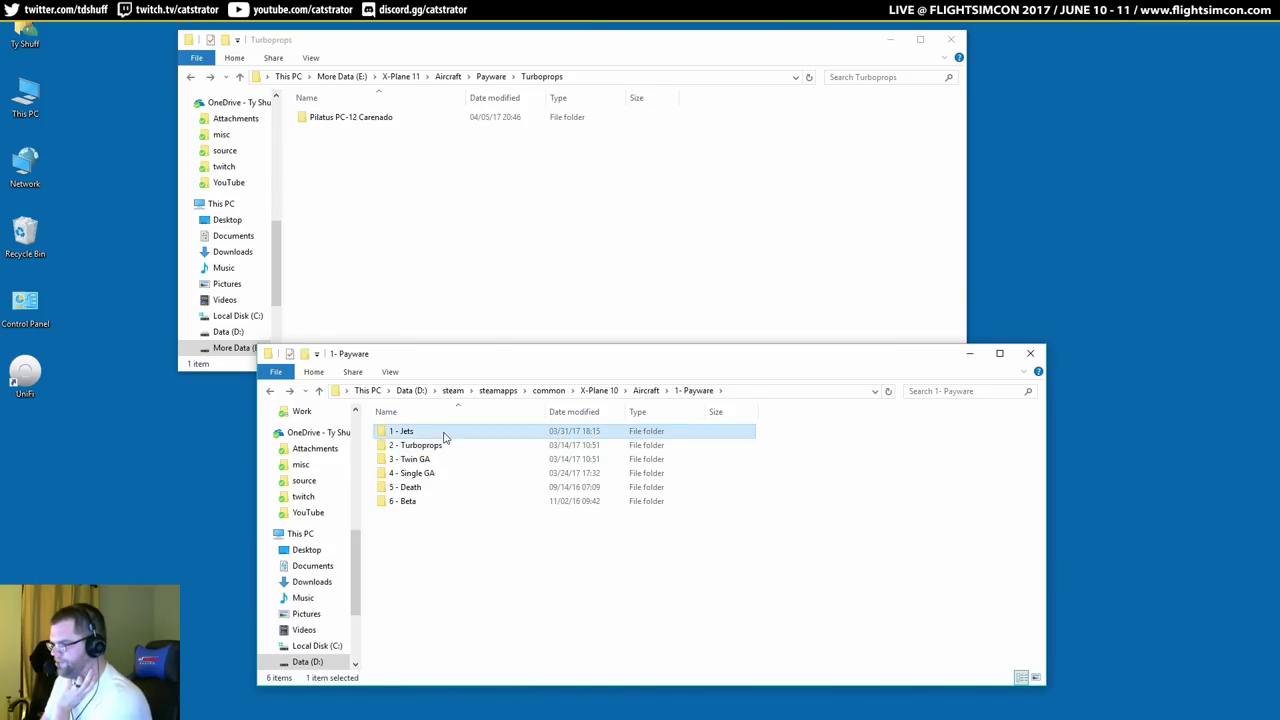
pyautogui.doubleClick(444, 433)
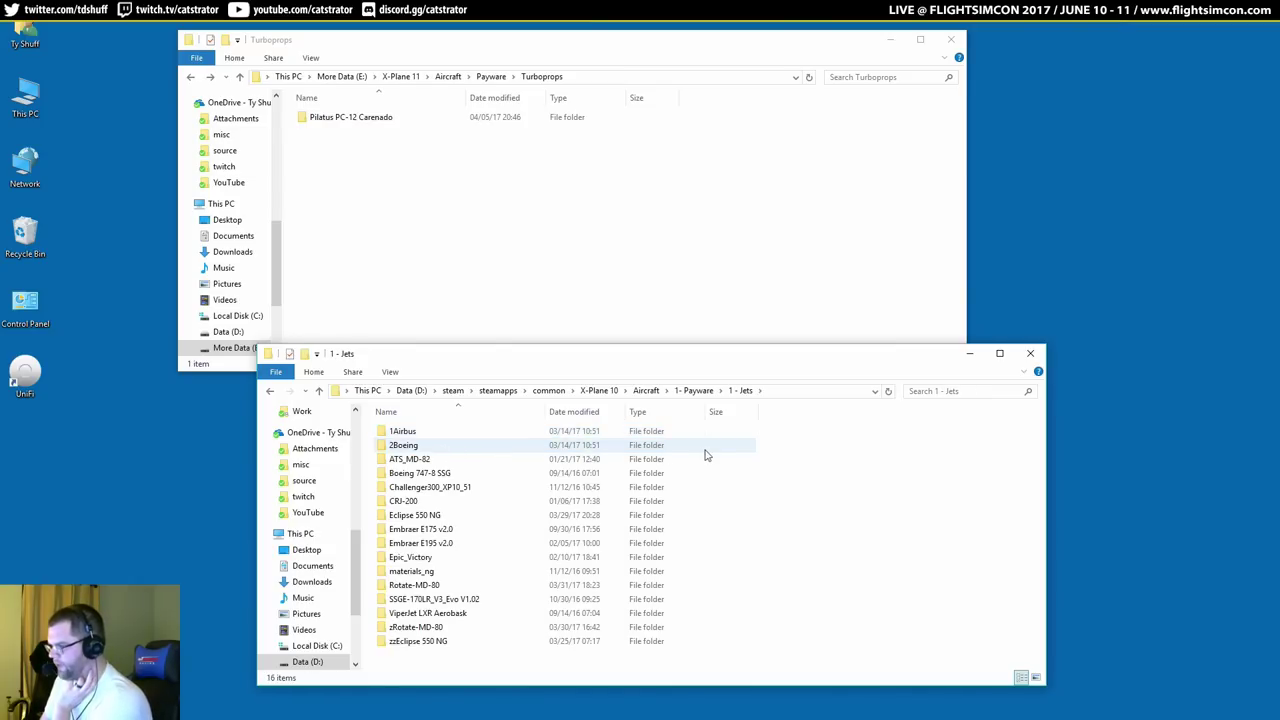
pyautogui.doubleClick(424, 445)
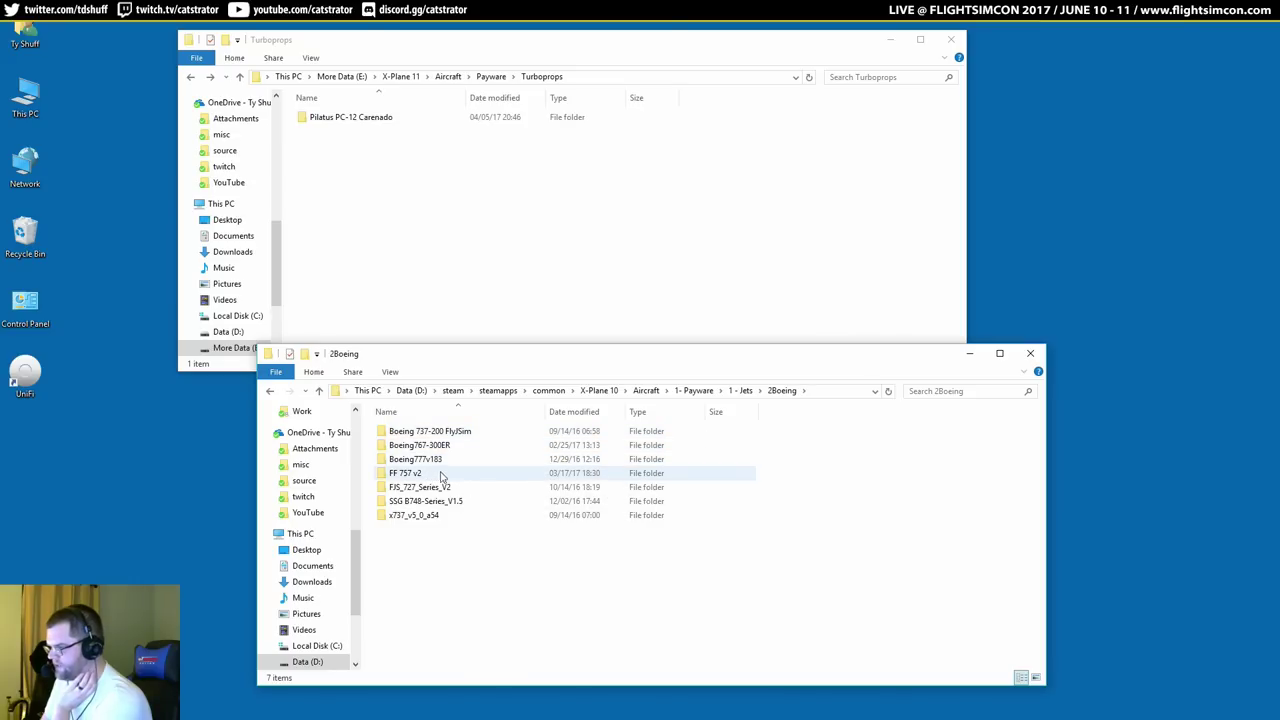
pyautogui.moveTo(405, 478); pyautogui.dragTo(484, 203)
pyautogui.click(480, 220)
pyautogui.press('BackSpace')
pyautogui.doubleClick(325, 118)
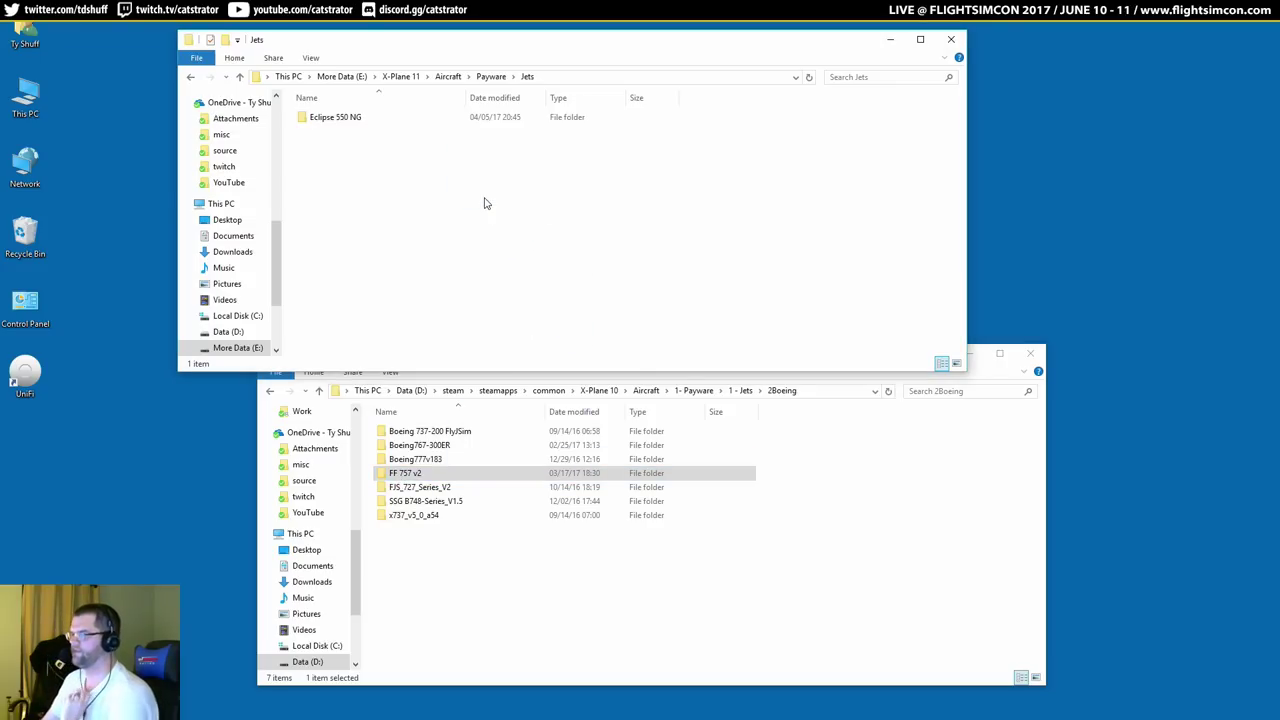
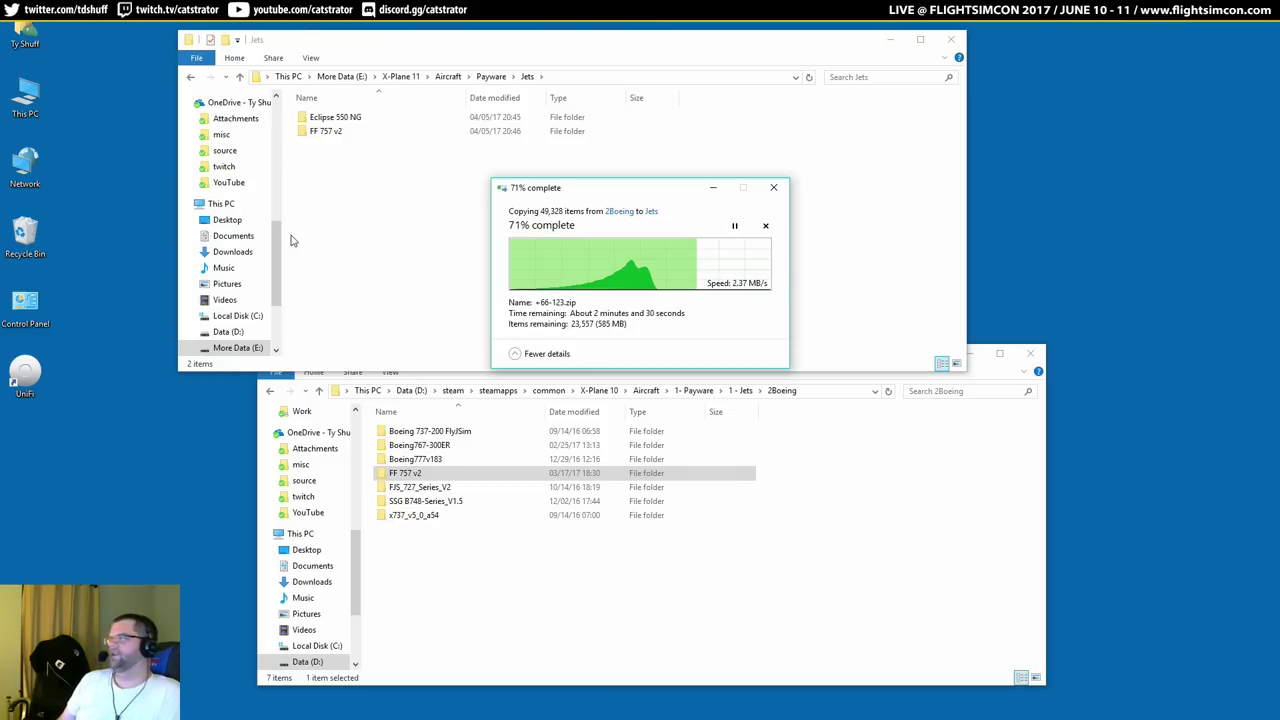
# Check the Eclipse 550 NG files in X-Plane 11's Jets folder and rename that aircraft folder to zzEclipse 550 NG.
pyautogui.click(150, 79)
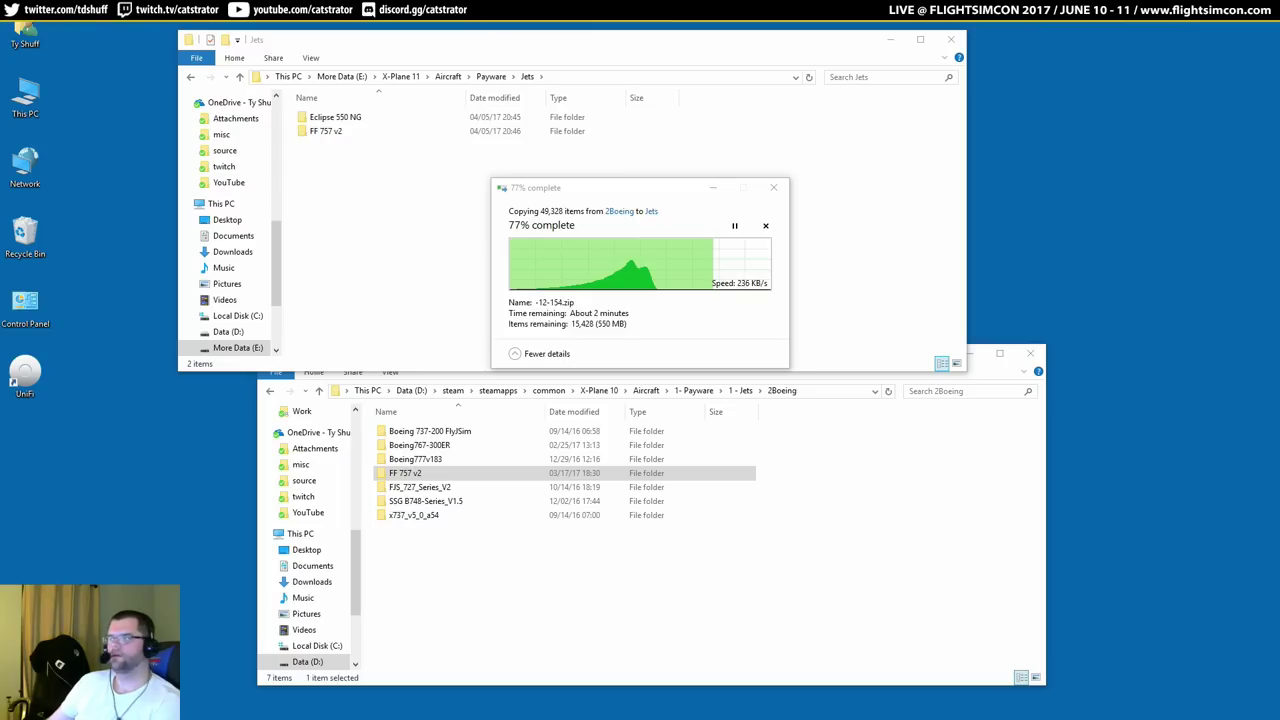
pyautogui.doubleClick(336, 118)
pyautogui.scroll(-3, 475, 262)
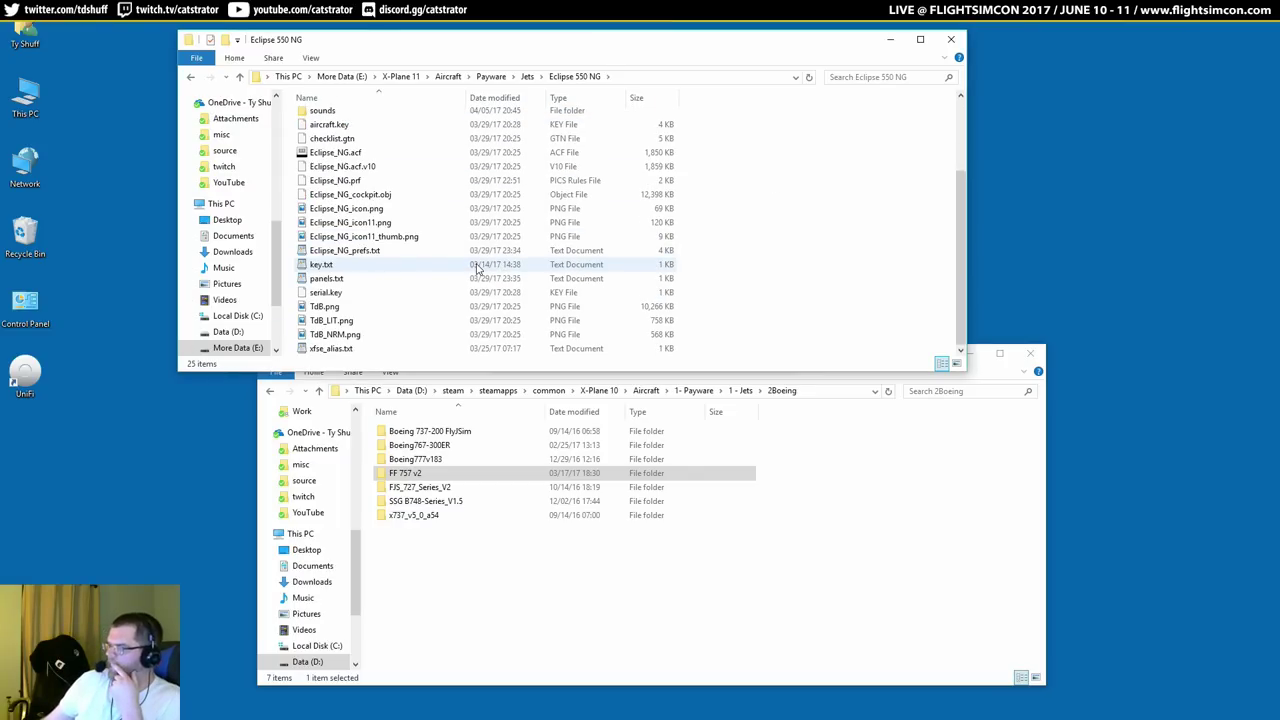
pyautogui.scroll(3, 475, 262)
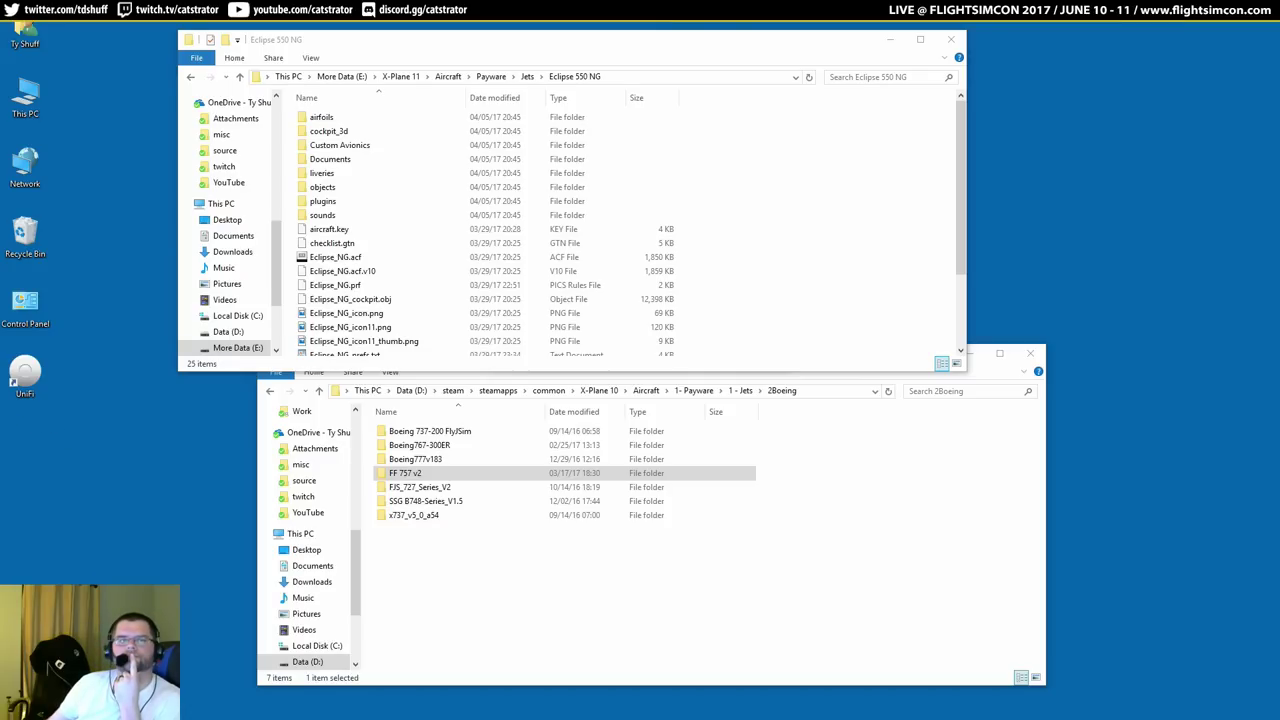
pyautogui.click(837, 600)
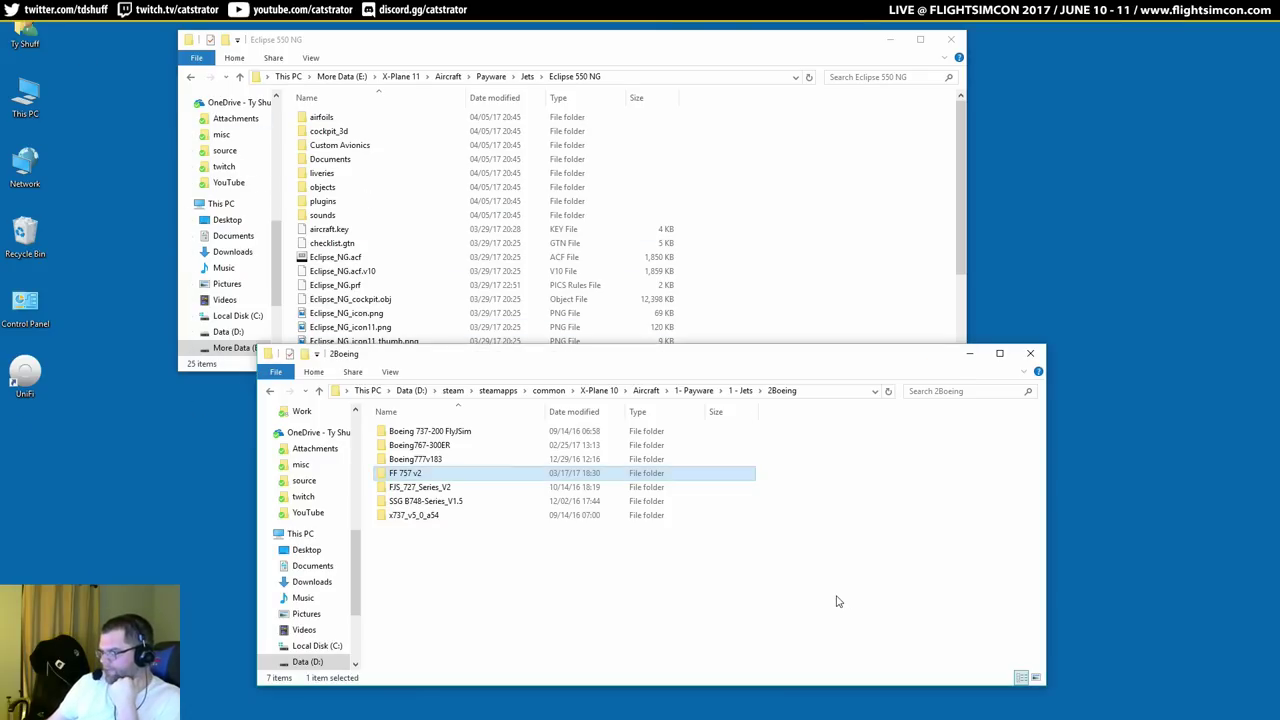
pyautogui.moveTo(687, 42); pyautogui.dragTo(856, 66)
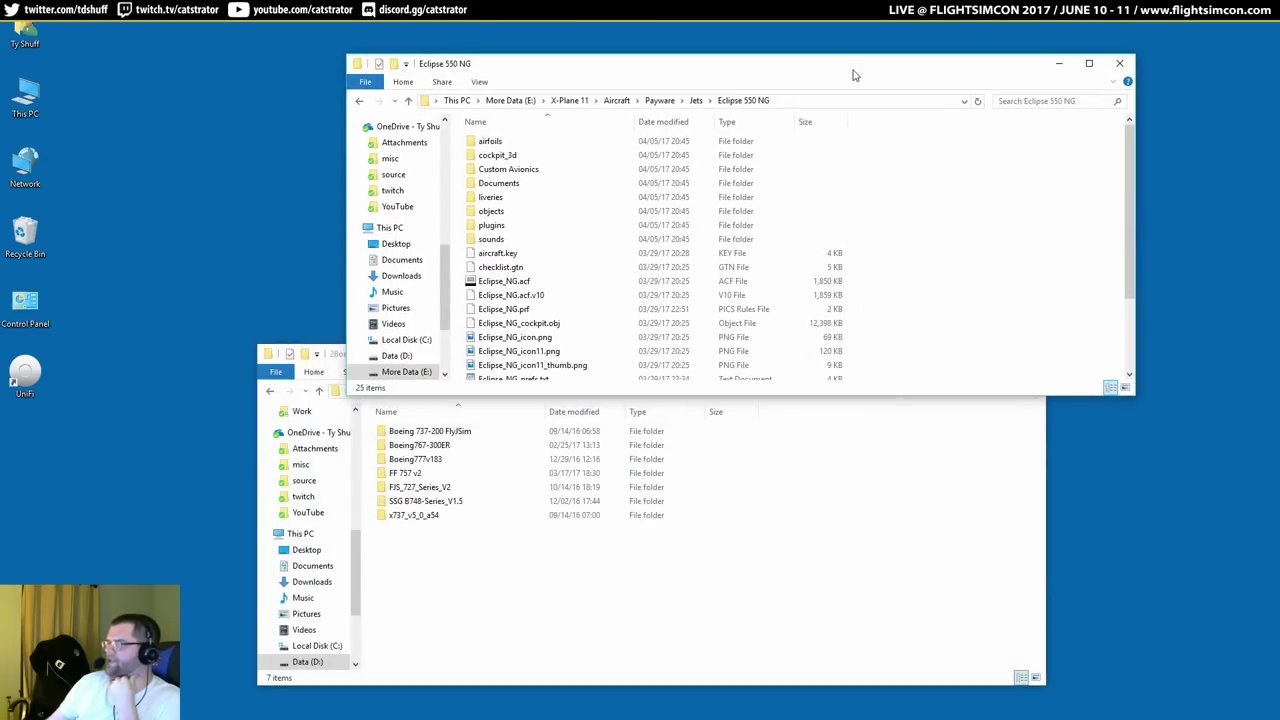
pyautogui.hotkey('alt', 'Up')
pyautogui.rightClick(522, 141)
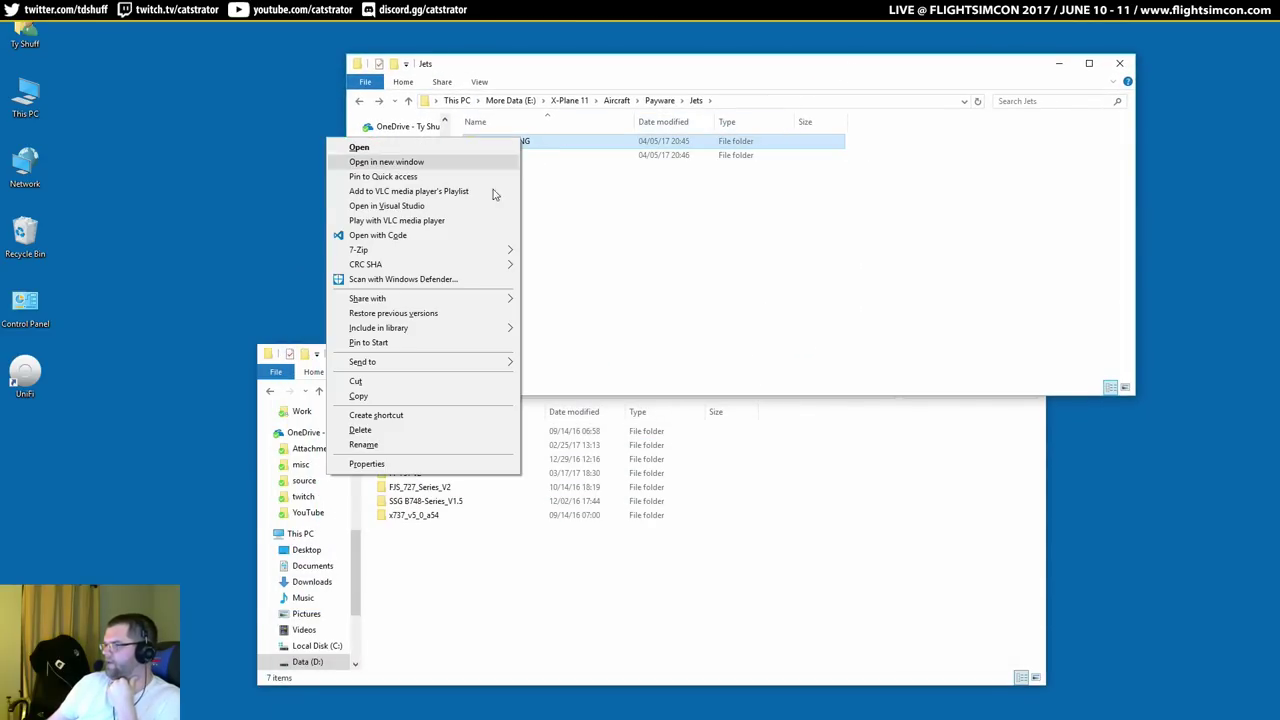
pyautogui.click(388, 447)
pyautogui.press('Home')
pyautogui.write('zz')
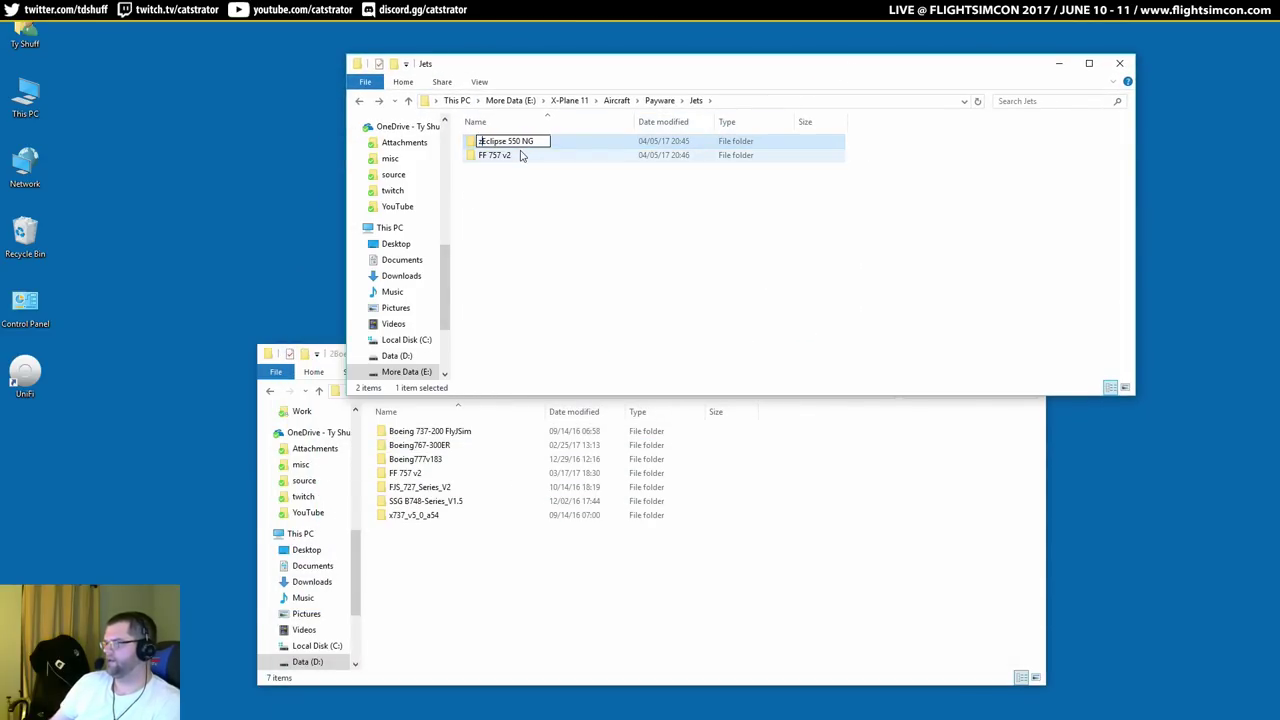
pyautogui.press('Return')
# Copy the Eclipse 550 NG folder from Aerobask_Eclipse_550_NG_v1.0.39.zip in Downloads into X-Plane 11's Jets folder.
pyautogui.doubleClick(25, 35)
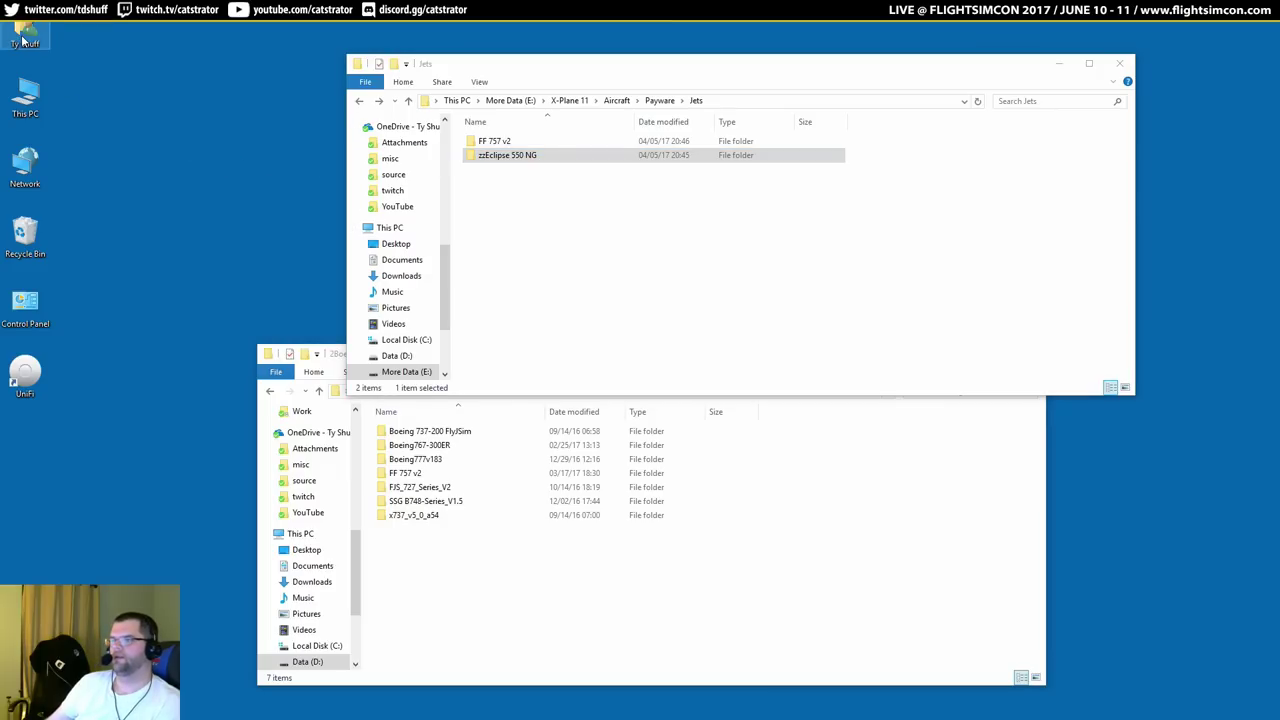
pyautogui.click(419, 183)
pyautogui.moveTo(637, 85); pyautogui.dragTo(302, 188)
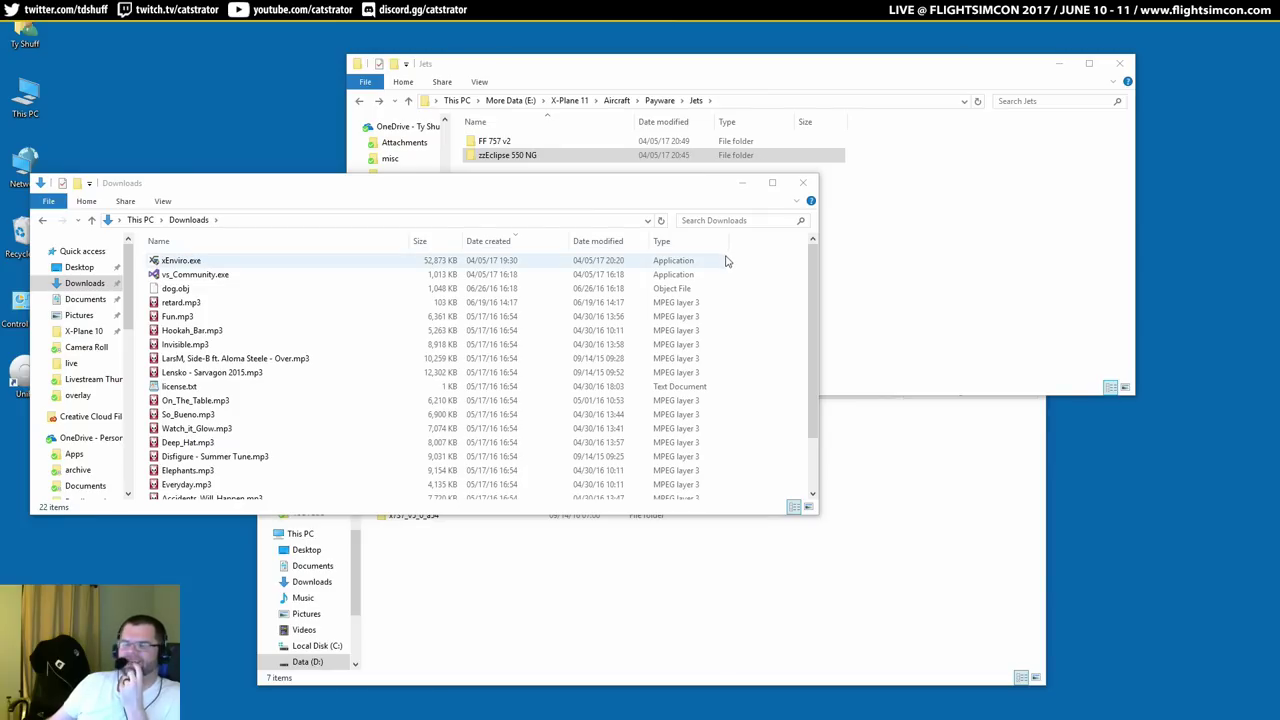
pyautogui.click(777, 304)
pyautogui.doubleClick(258, 262)
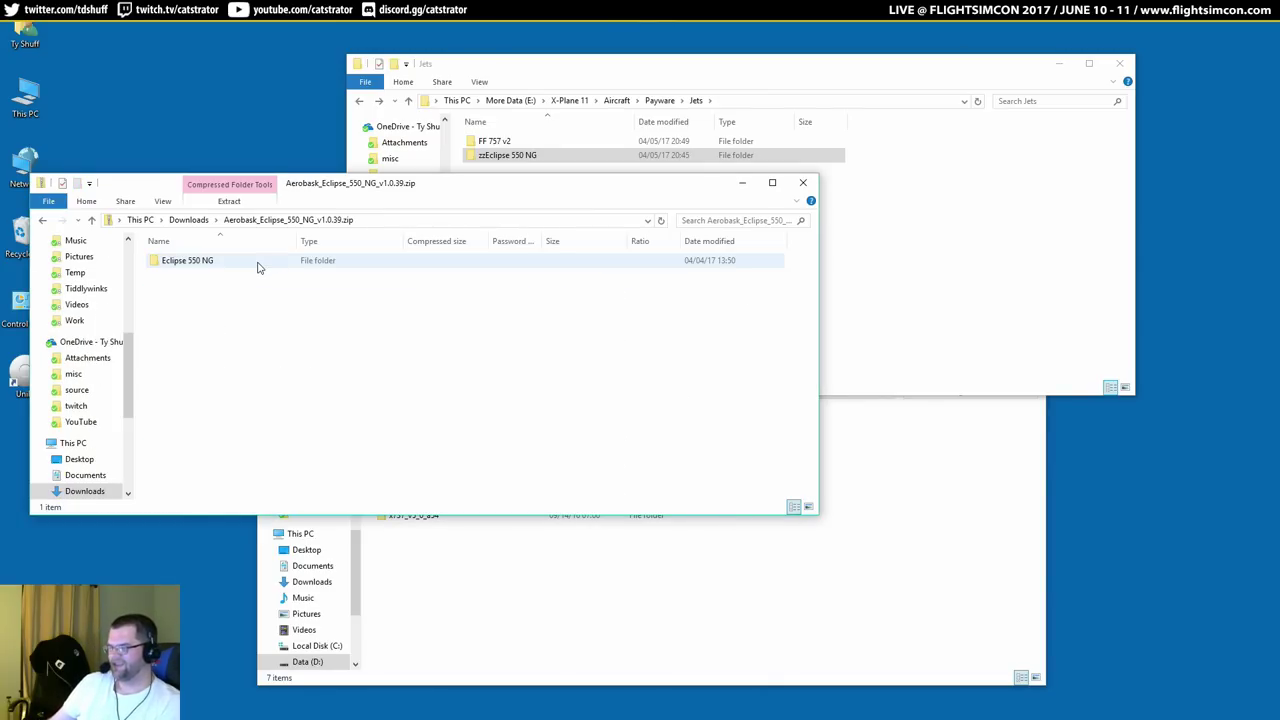
pyautogui.moveTo(200, 262); pyautogui.dragTo(921, 187)
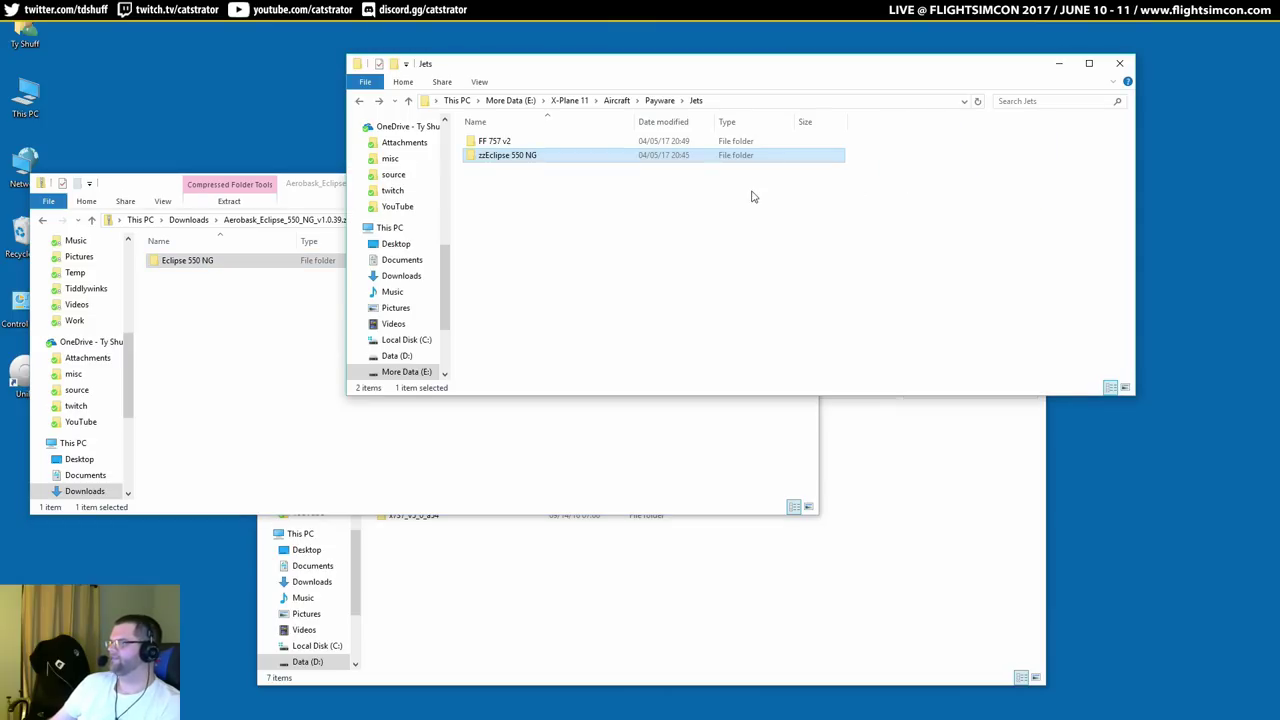
pyautogui.moveTo(591, 188); pyautogui.dragTo(143, 43)
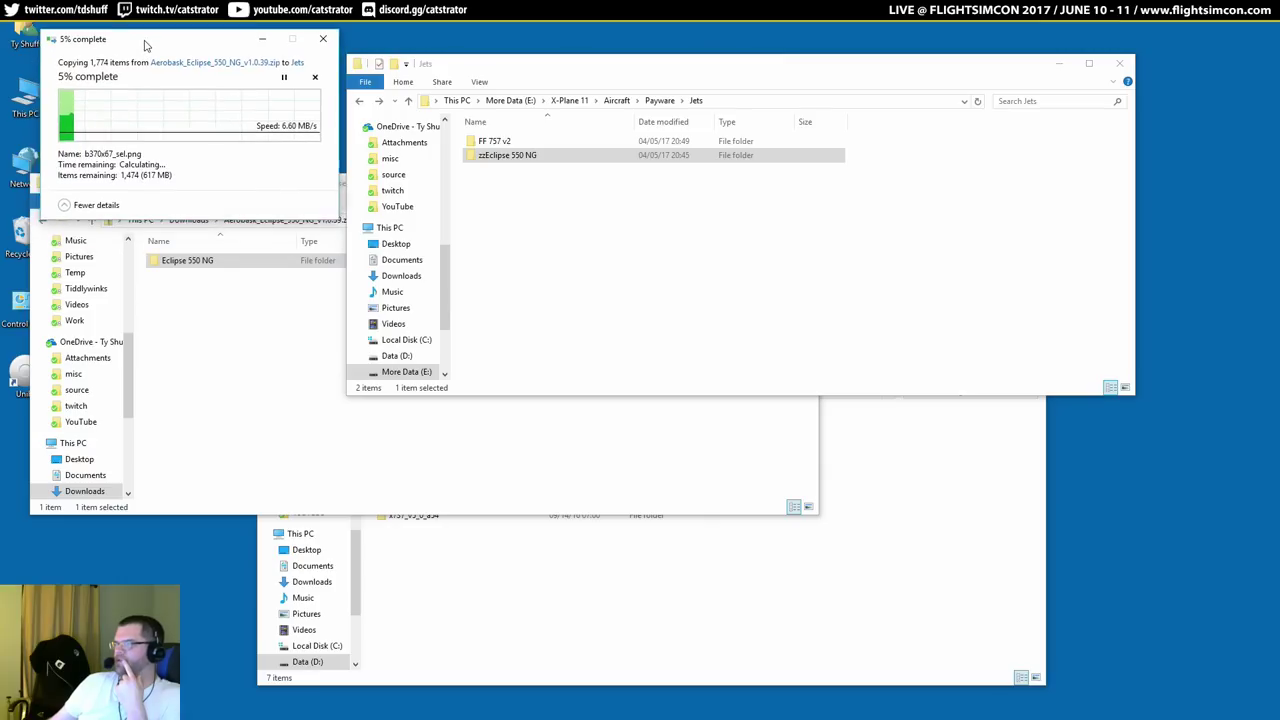
# Examine the aircraft files in the FF 757 v2 and zzEclipse 550 NG folders of X-Plane 11's Jets folder.
pyautogui.click(866, 623)
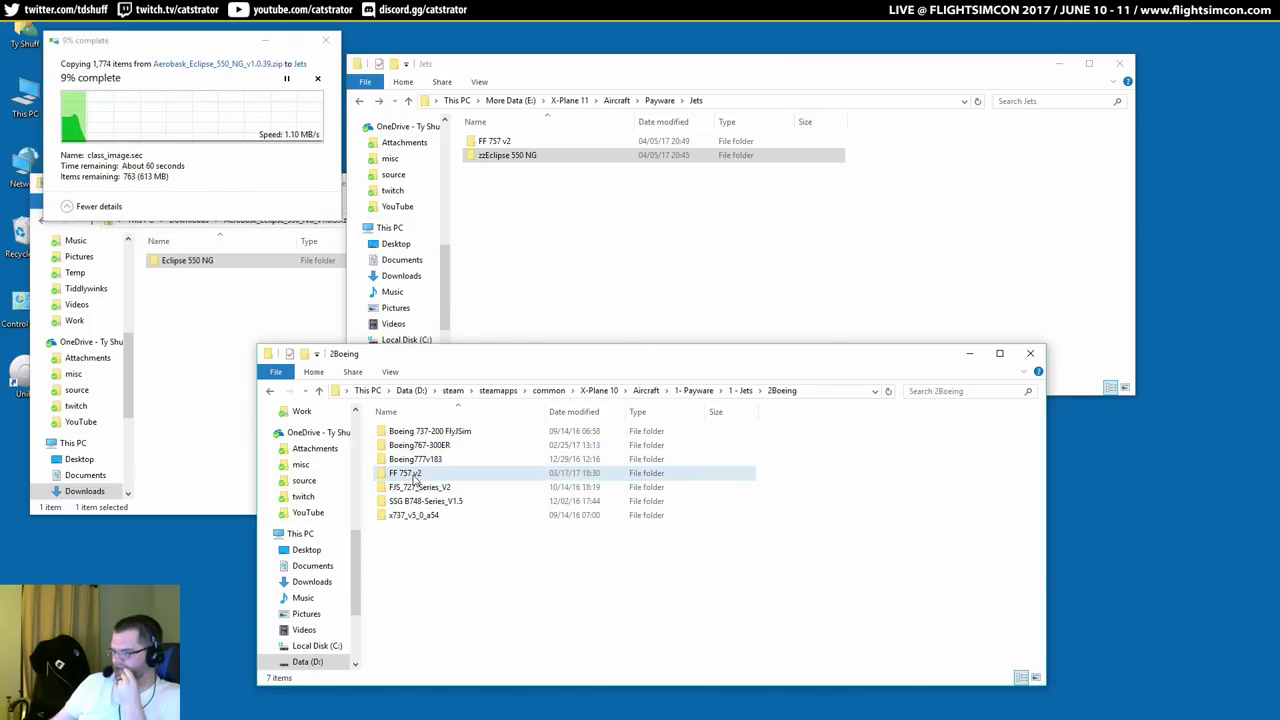
pyautogui.click(654, 234)
pyautogui.doubleClick(494, 142)
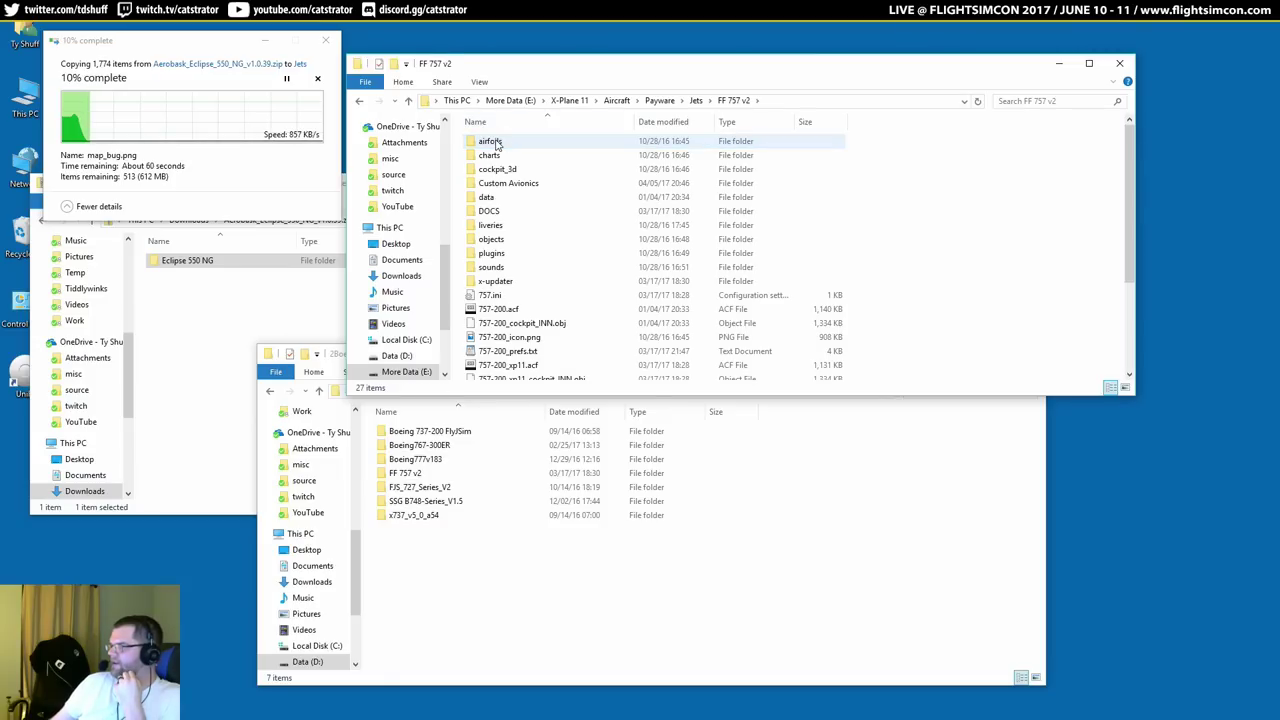
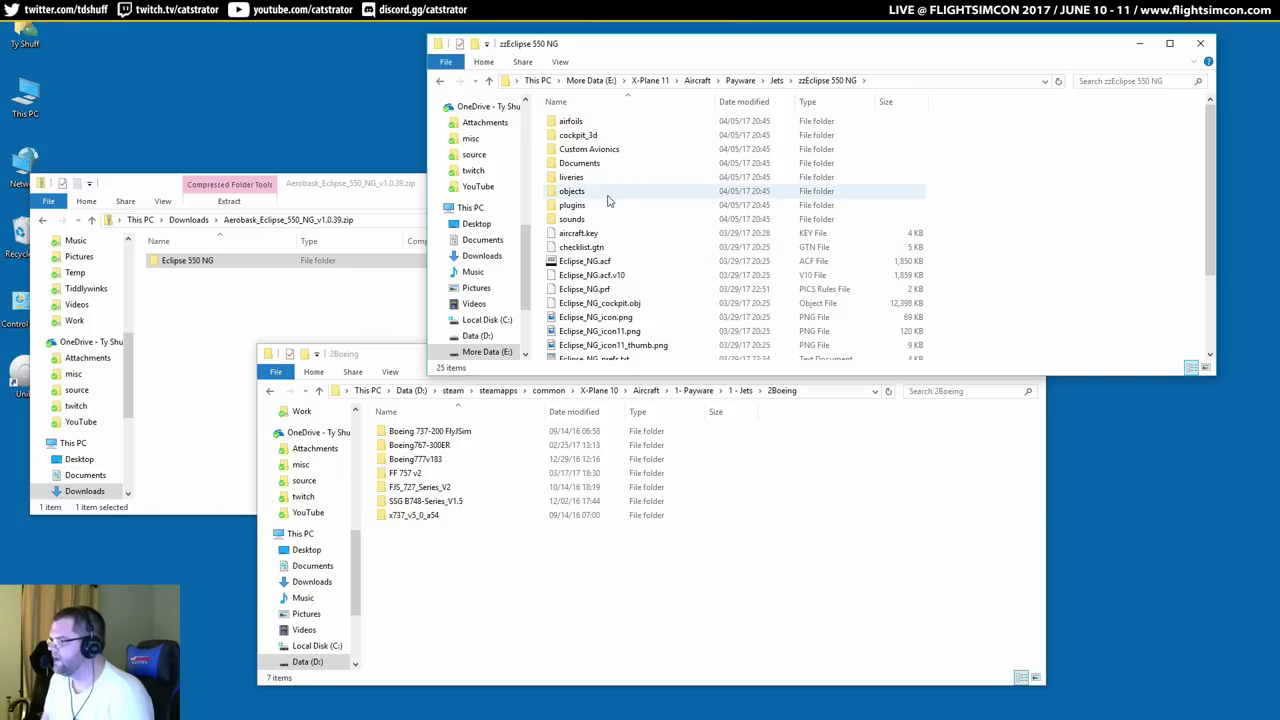
pyautogui.scroll(-1, 632, 238)
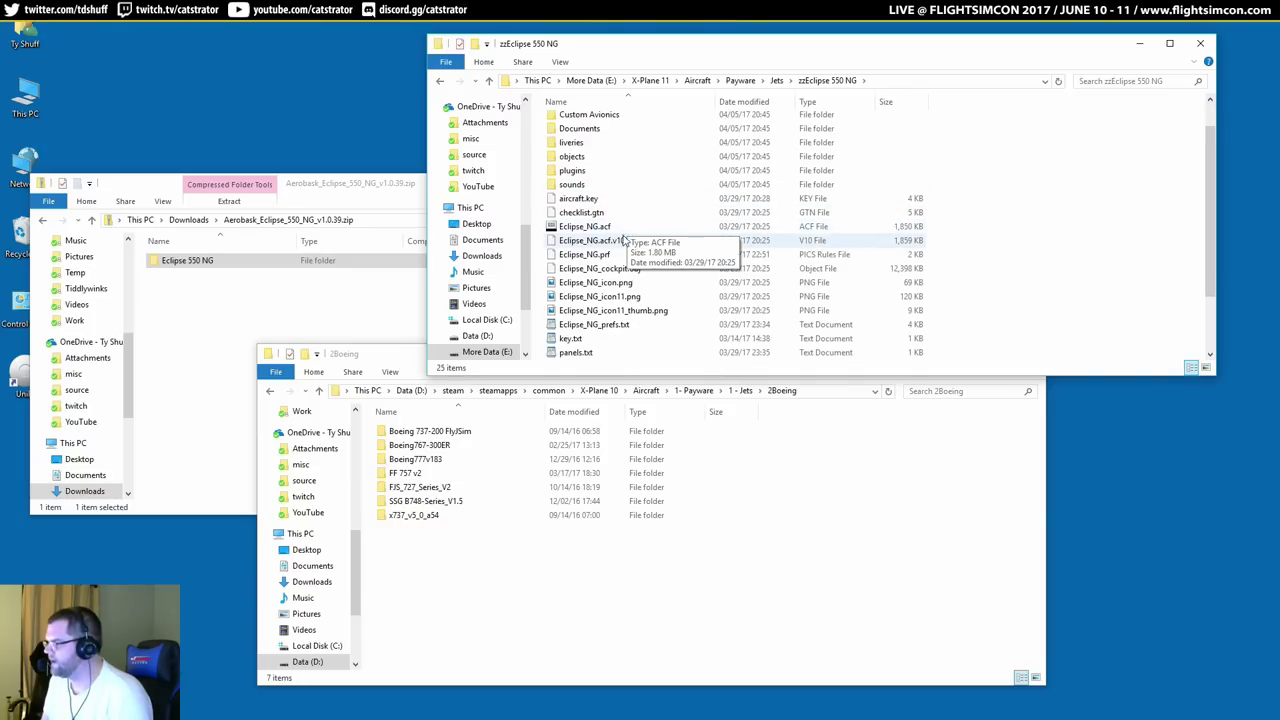
# Copy Eclipse_NG.prf, Eclipse_NG_prefs.txt and key.txt from the zzEclipse 550 NG folder into the new Eclipse 550 NG folder.
pyautogui.click(585, 340)
pyautogui.keyDown('ctrl'); pyautogui.click(594, 325); pyautogui.keyUp('ctrl')
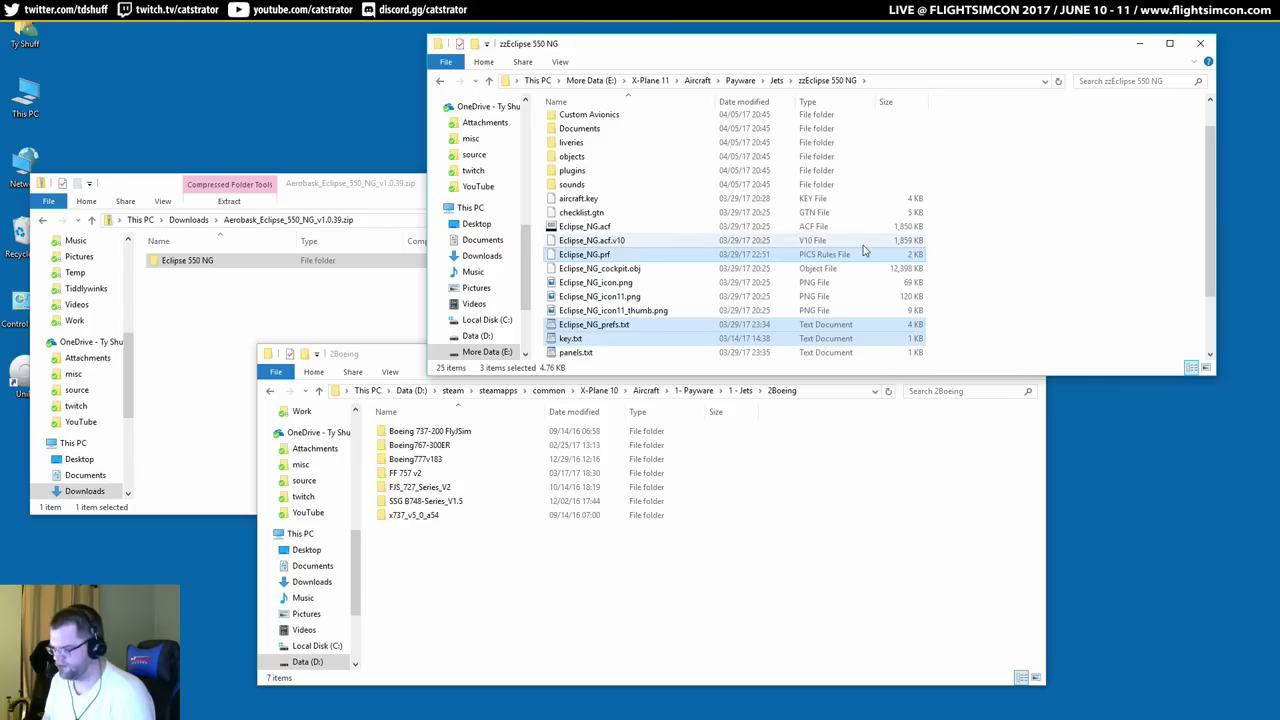
pyautogui.hotkey('alt', 'Up')
pyautogui.doubleClick(578, 124)
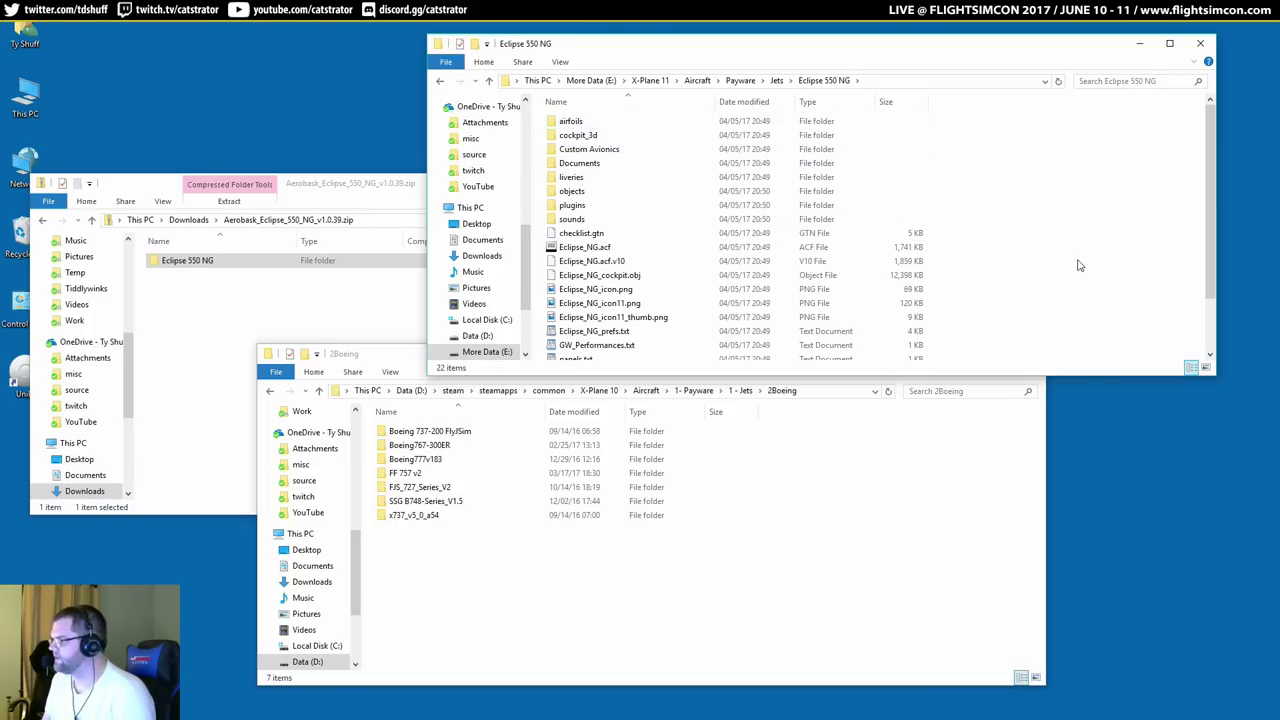
pyautogui.hotkey('ctrl', 'v')
pyautogui.click(607, 276)
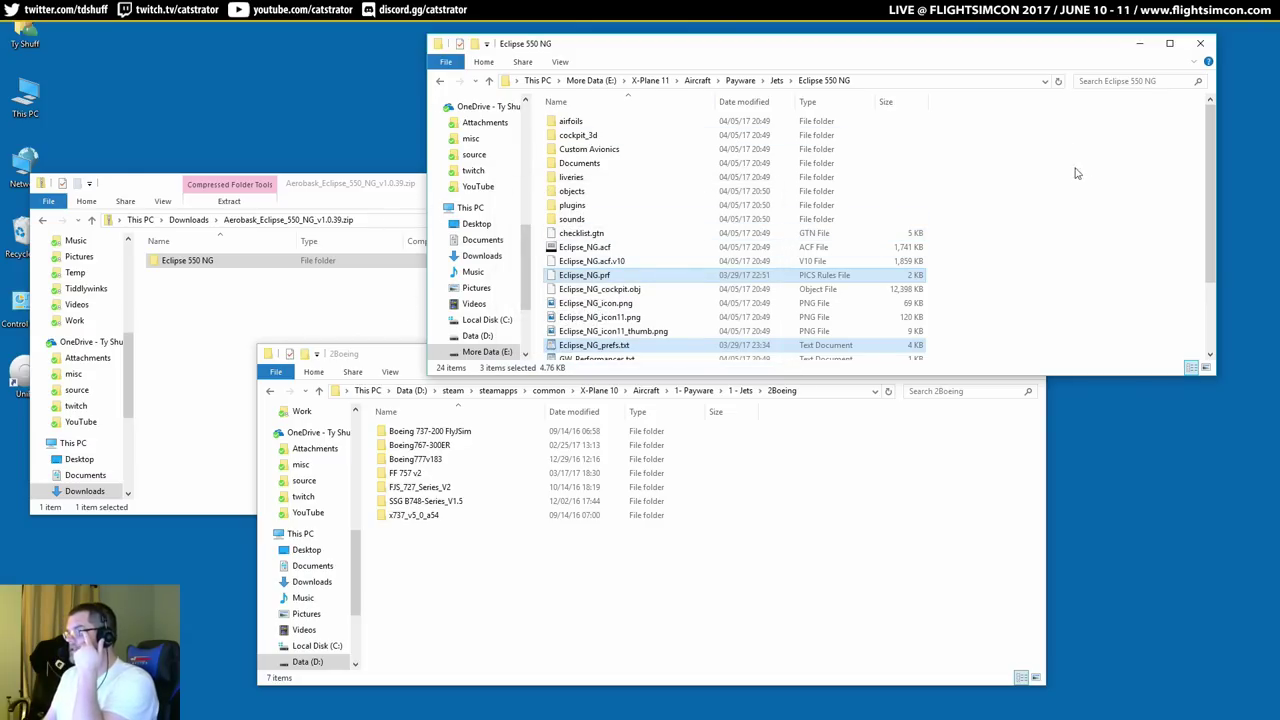
pyautogui.click(1062, 200)
pyautogui.scroll(-3, 1062, 200)
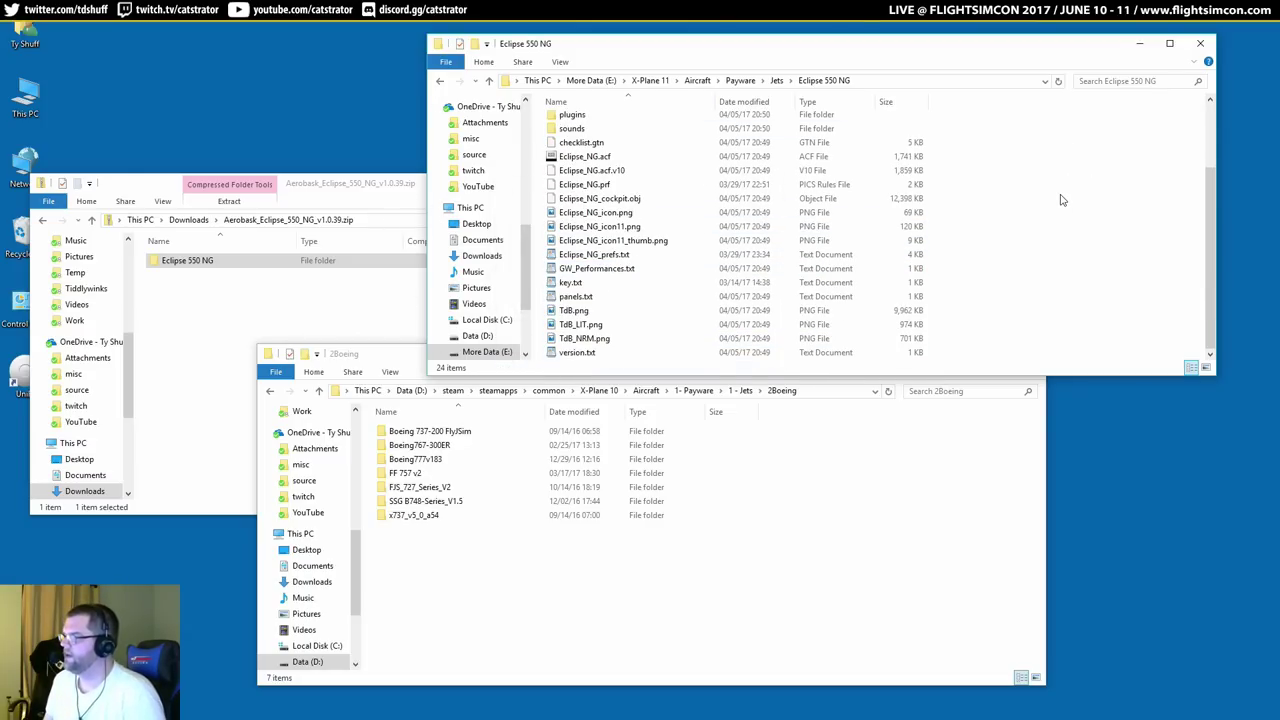
pyautogui.click(630, 158)
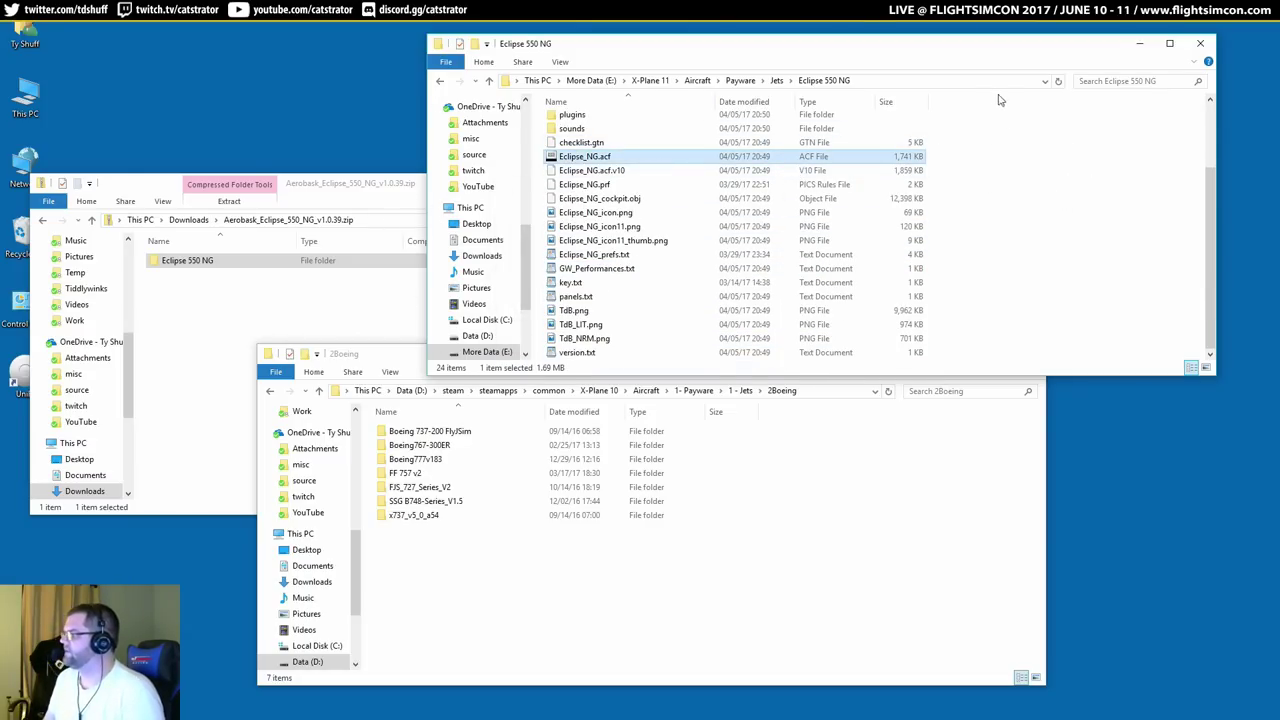
pyautogui.moveTo(875, 60); pyautogui.dragTo(609, 51)
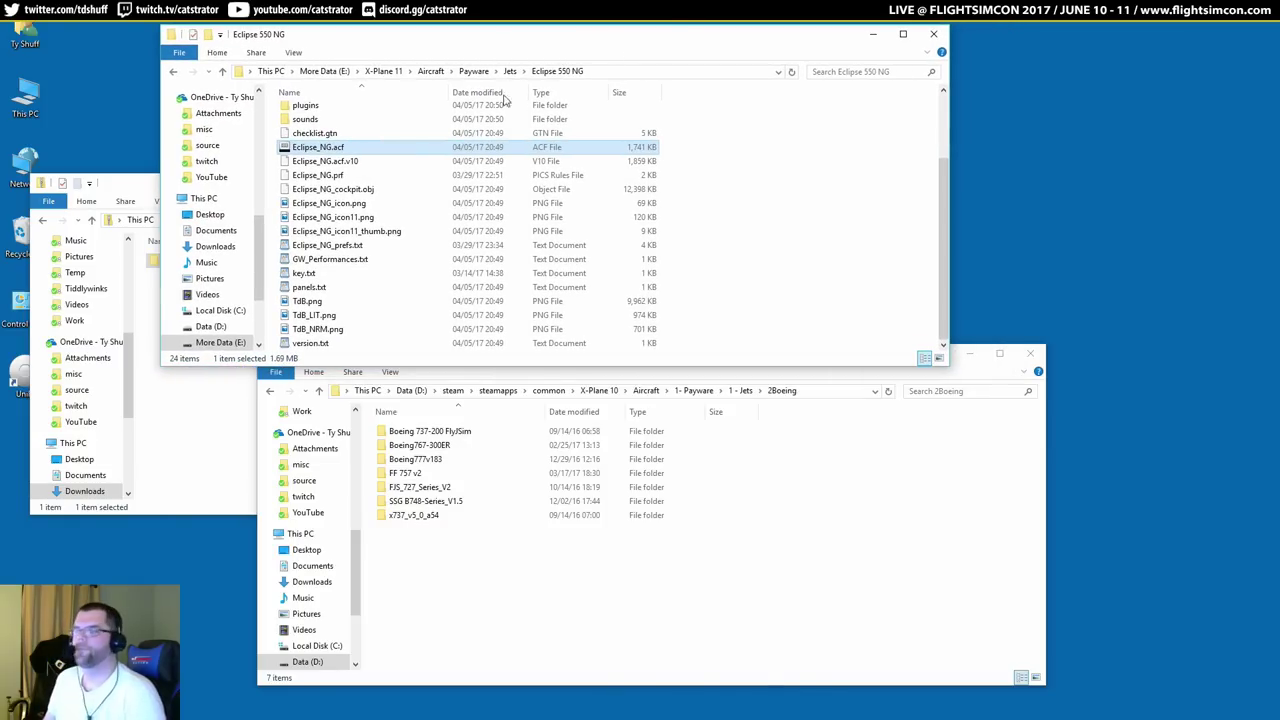
pyautogui.click(1034, 612)
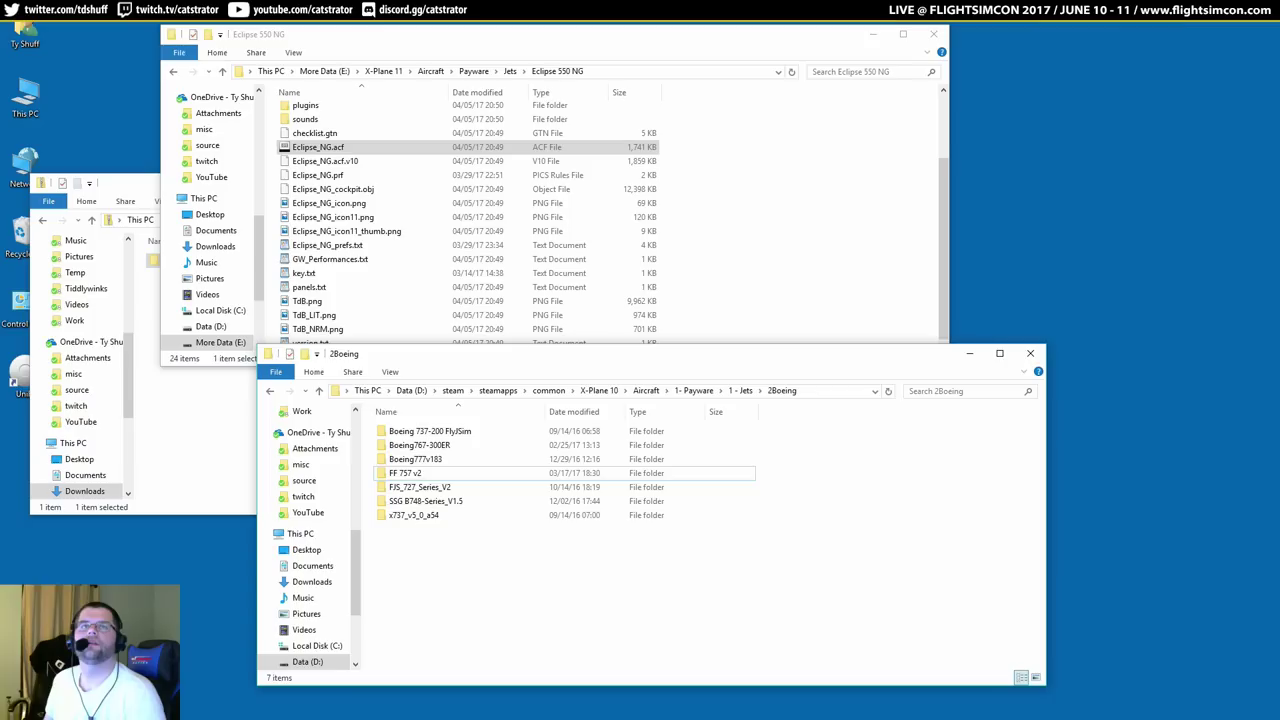
pyautogui.hotkey('alt', 'Tab')
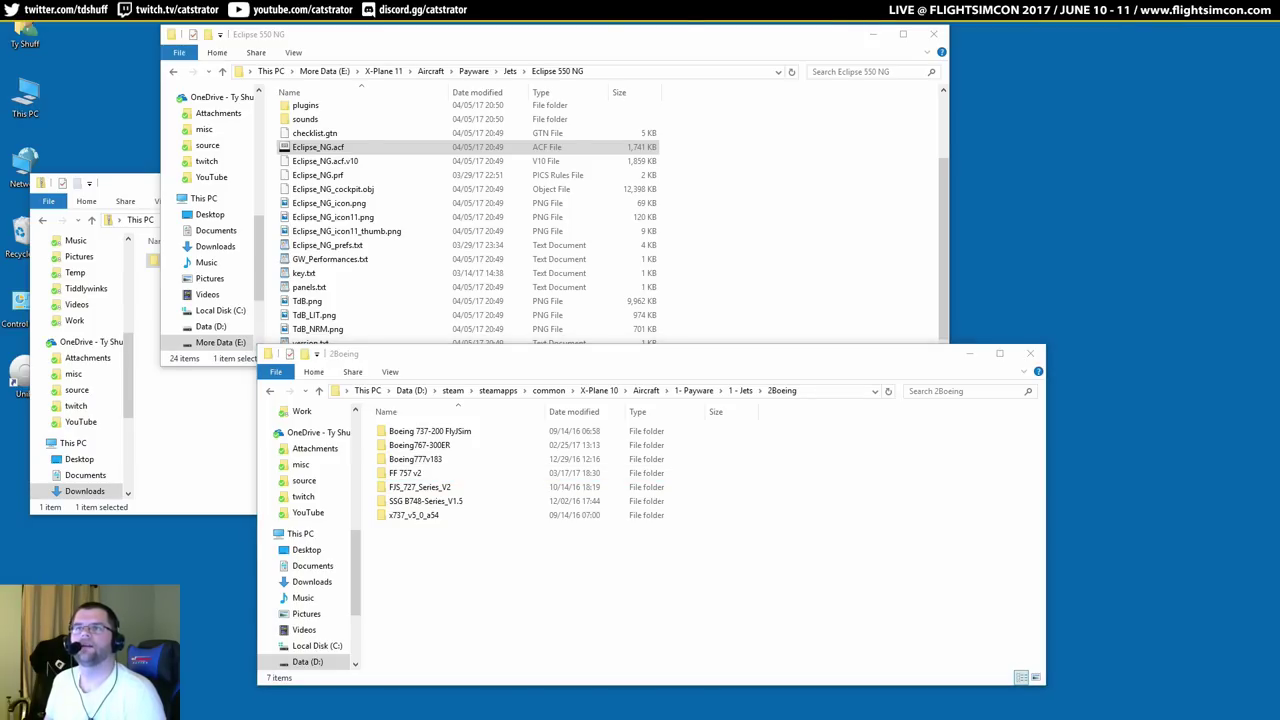
pyautogui.click(686, 531)
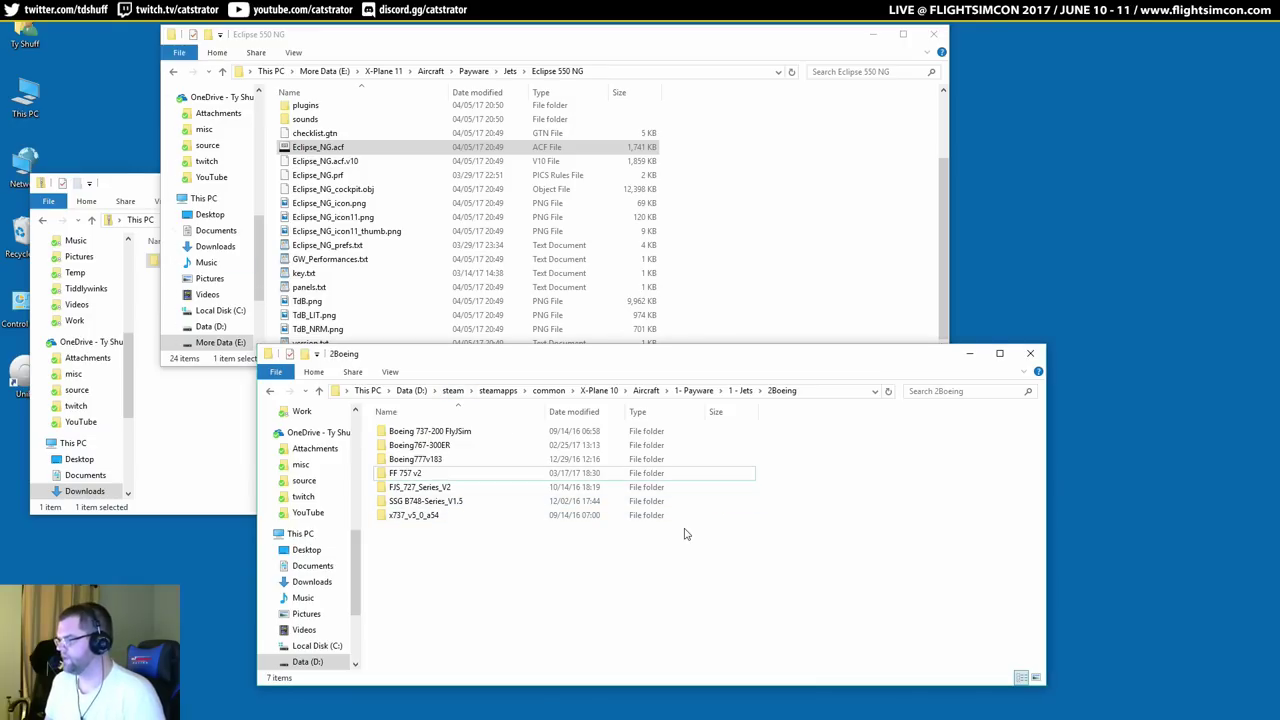
pyautogui.click(210, 420)
pyautogui.click(786, 594)
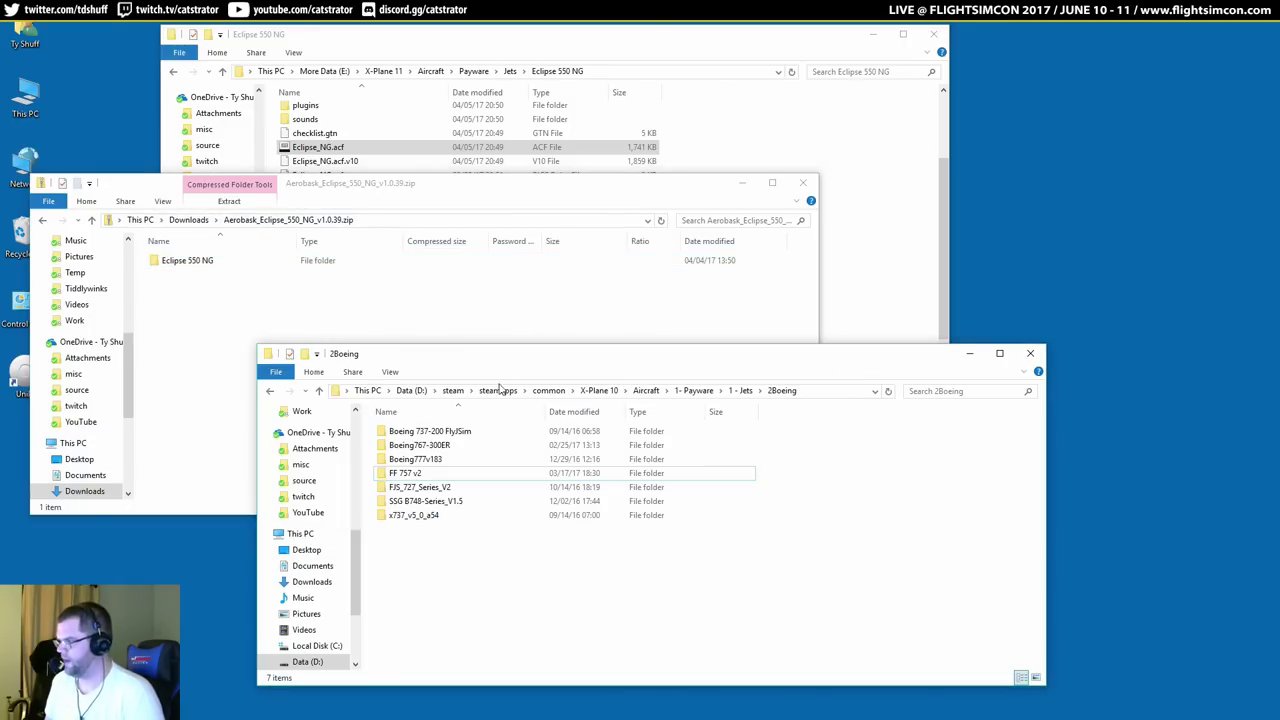
# Launch X-Plane from the X-Plane 11 folder on drive E: and maximize its window.
pyautogui.click(384, 71)
pyautogui.scroll(-1, 713, 302)
pyautogui.doubleClick(320, 344)
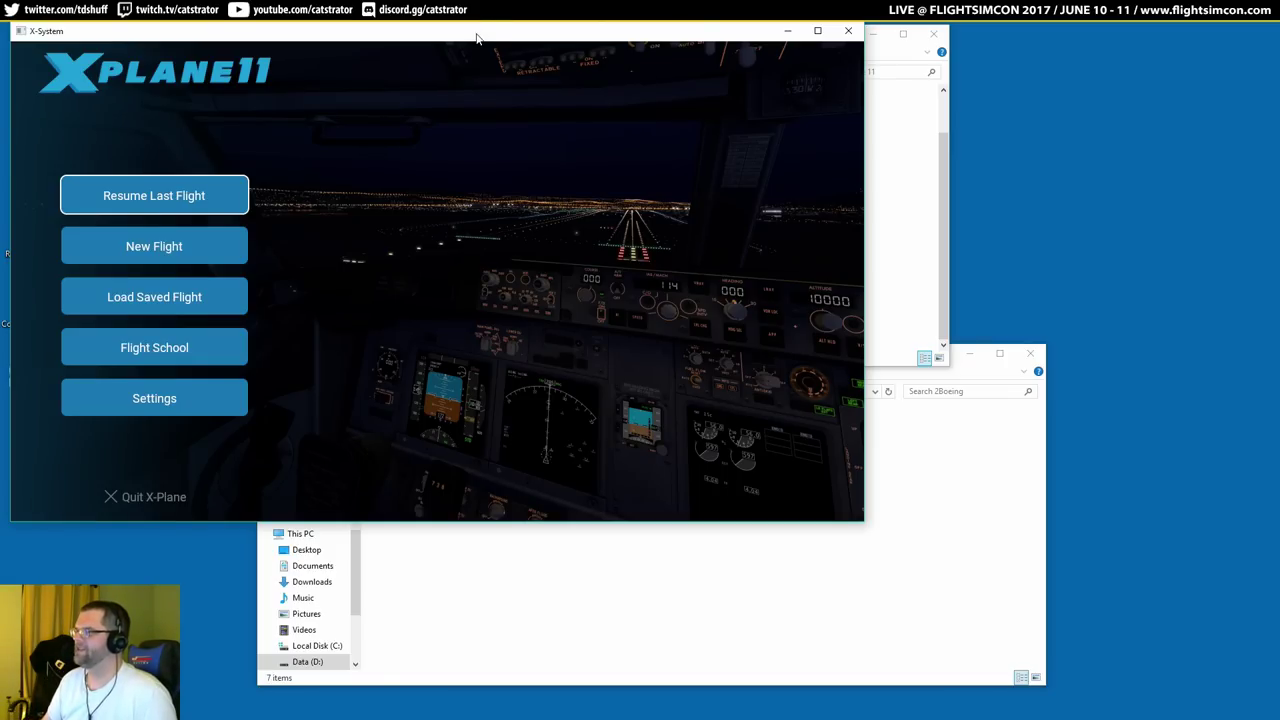
pyautogui.doubleClick(477, 33)
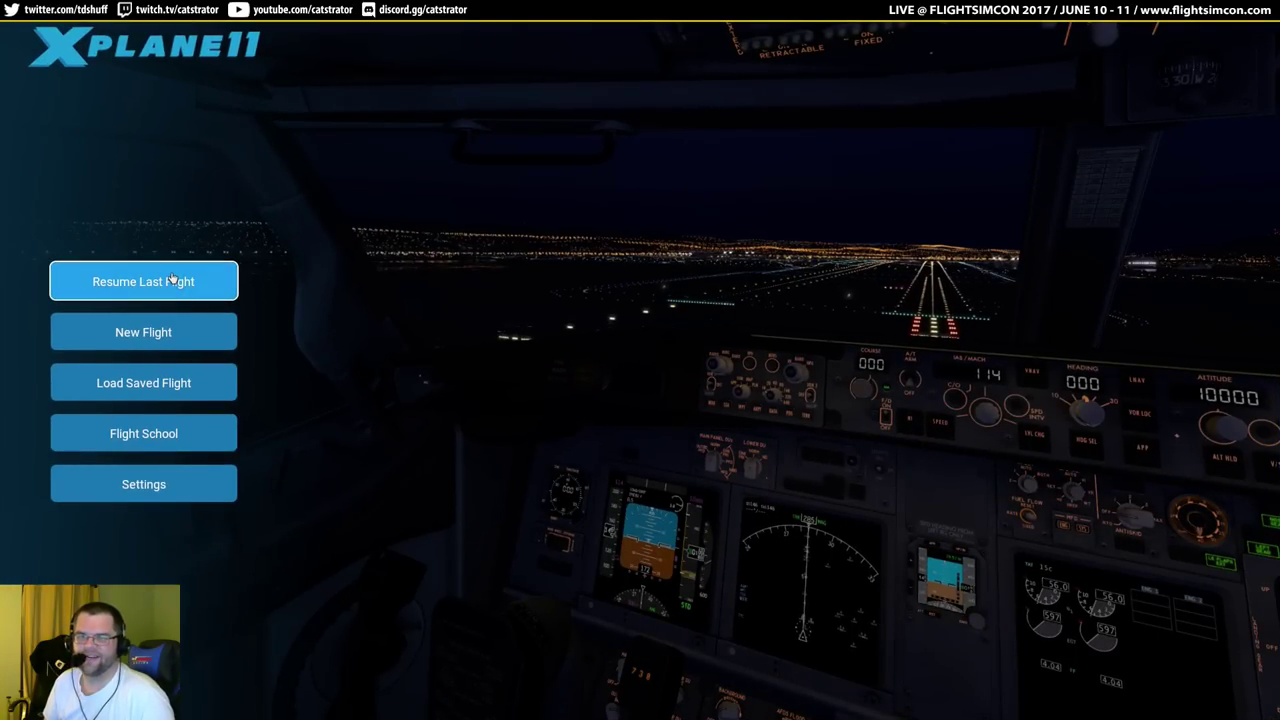
# Set up a new flight with the Aerobask Eclipse 550 NG stored at Aircraft/Payware/Jets/Eclipse 550 NG, checking both entries' file paths.
pyautogui.click(160, 334)
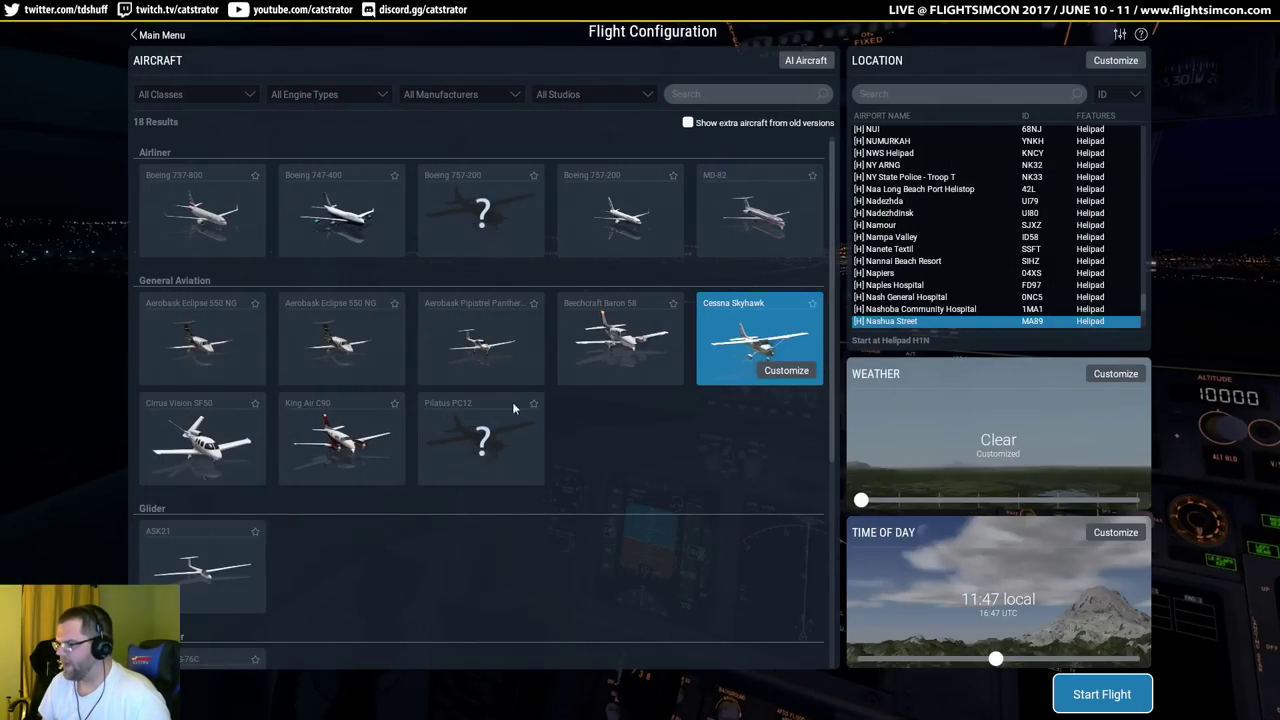
pyautogui.click(336, 338)
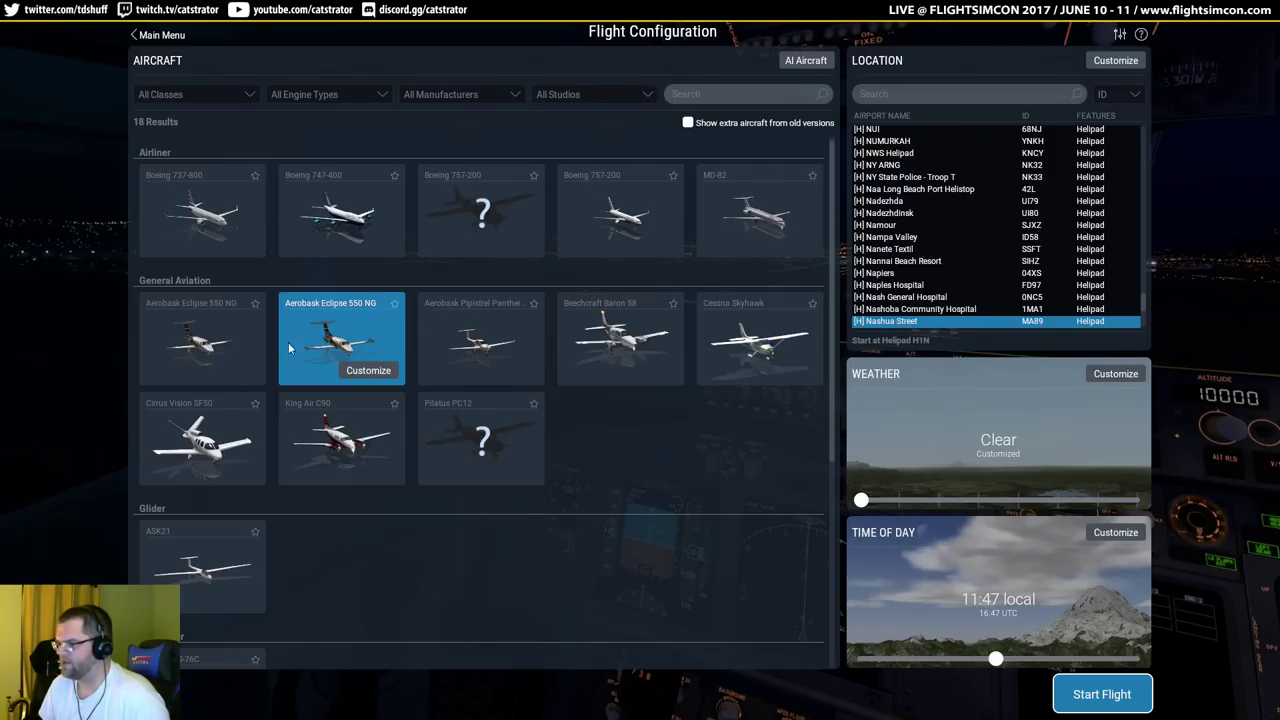
pyautogui.click(216, 333)
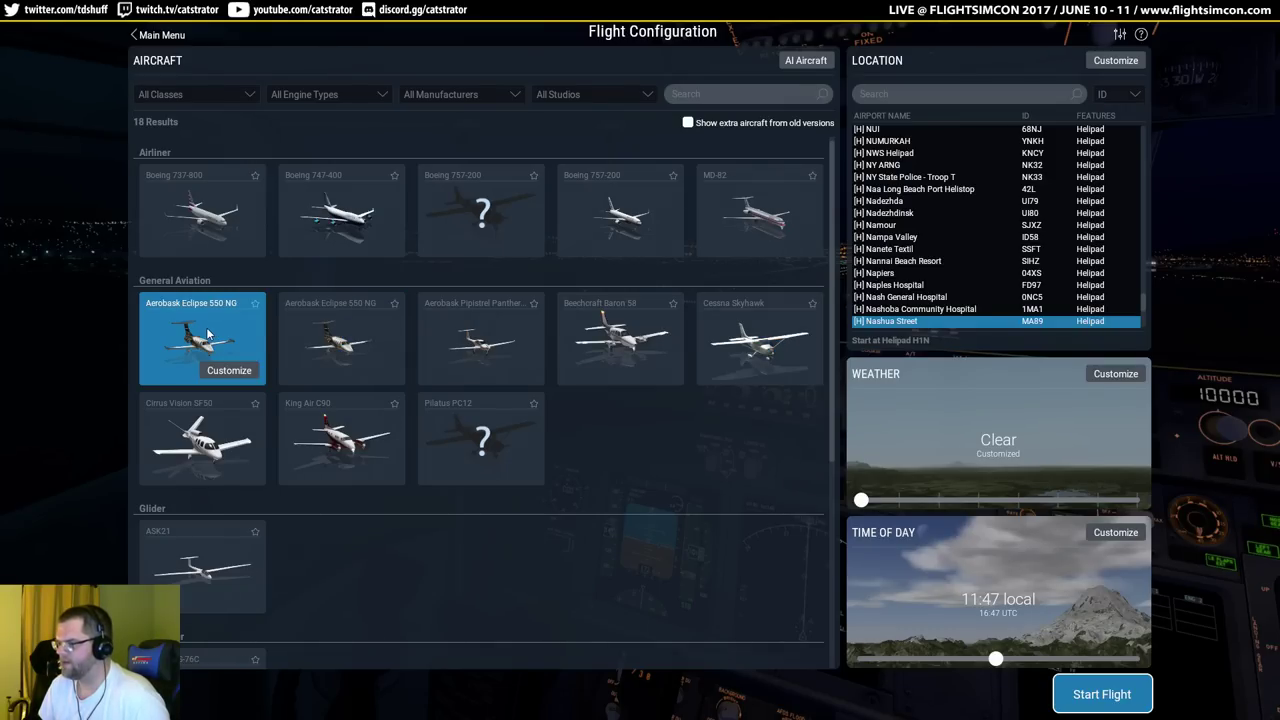
pyautogui.click(330, 378)
pyautogui.click(368, 372)
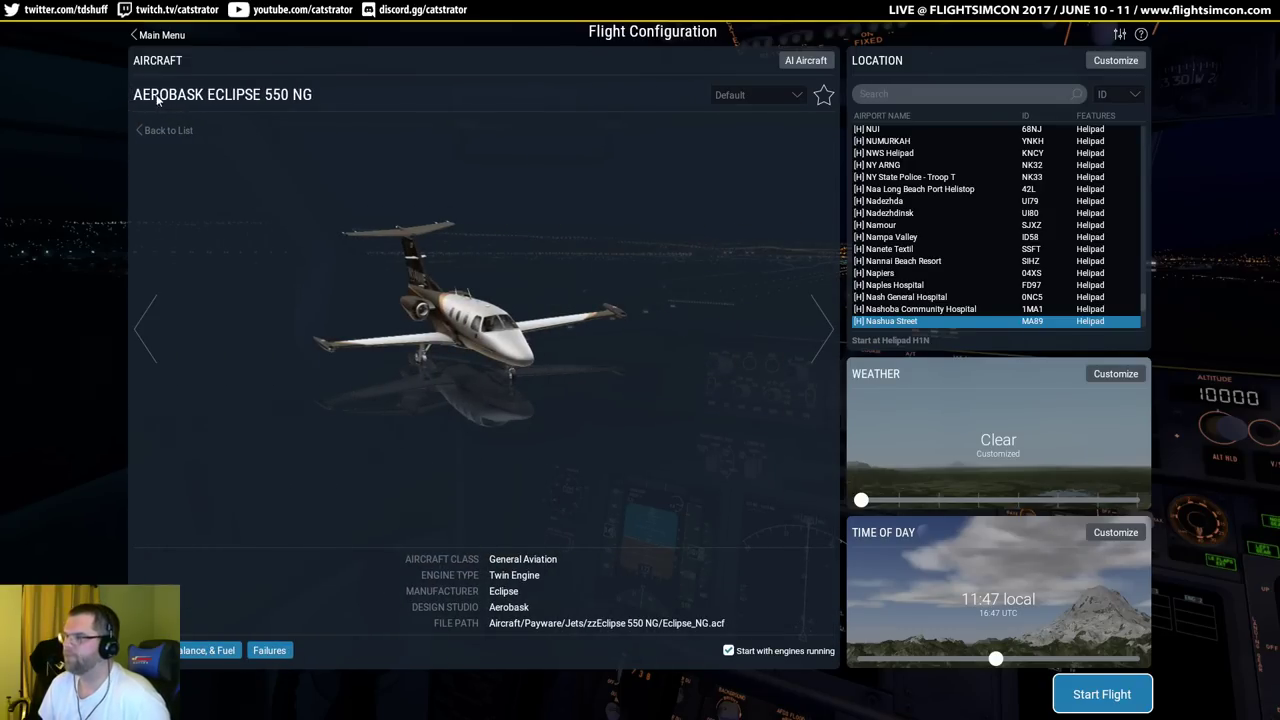
pyautogui.click(160, 34)
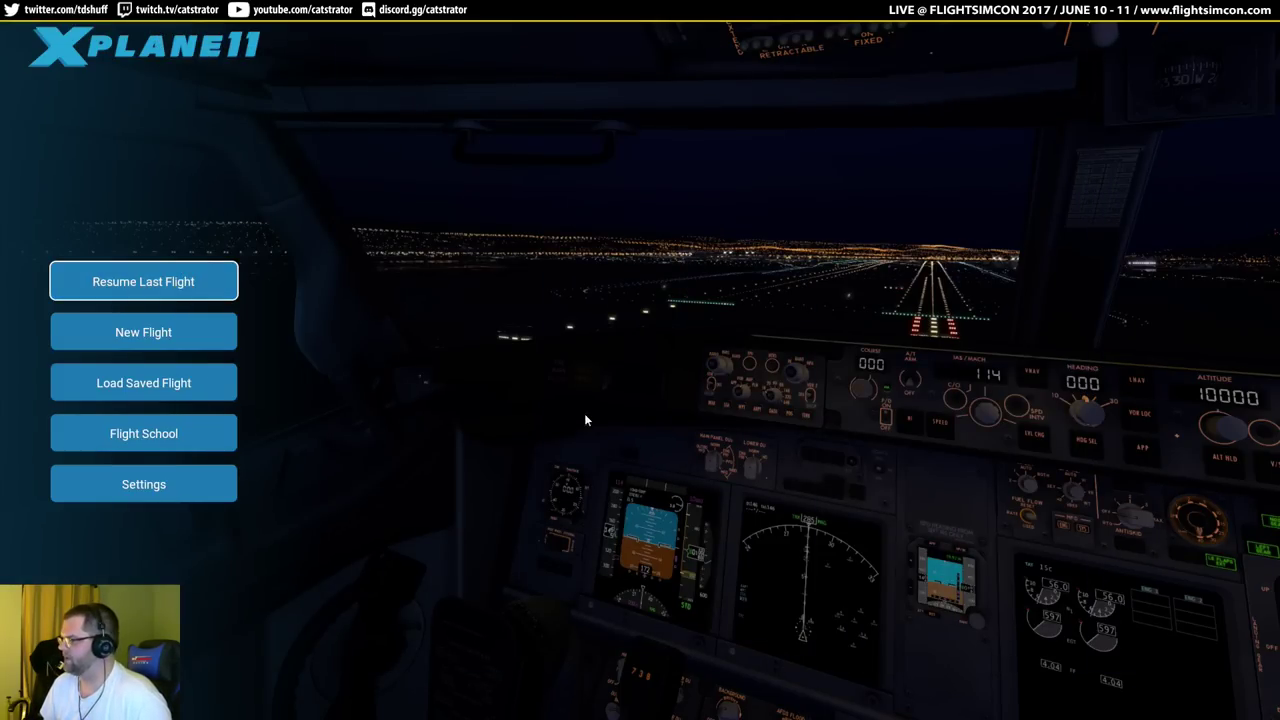
pyautogui.click(186, 343)
pyautogui.click(230, 347)
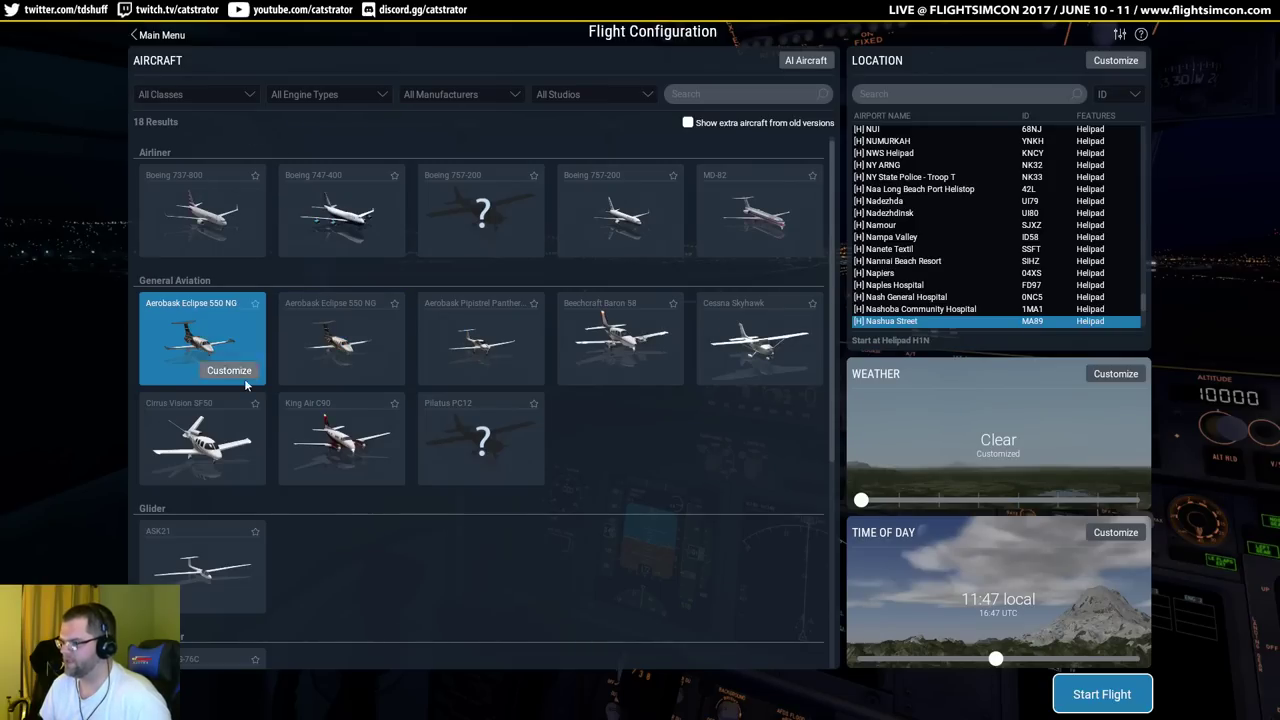
pyautogui.click(236, 372)
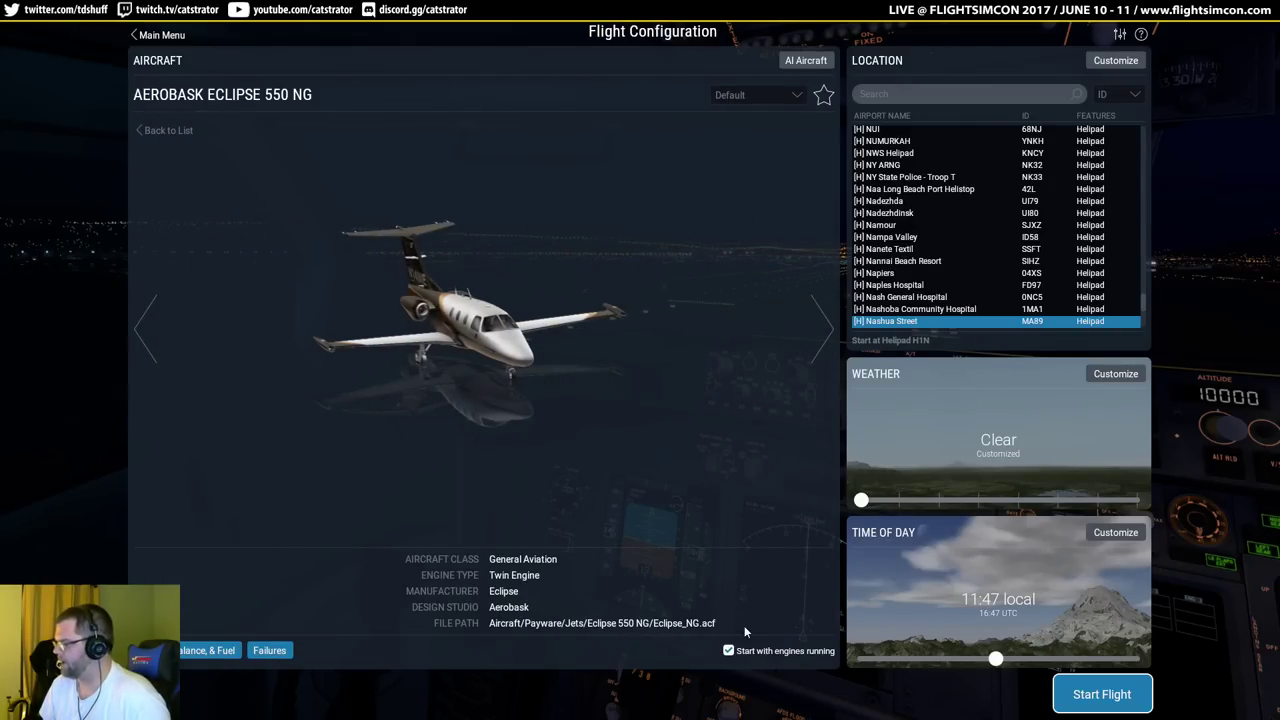
# Set the departure airport to KBOS, Boston Logan Intl, and start the flight.
pyautogui.click(914, 96)
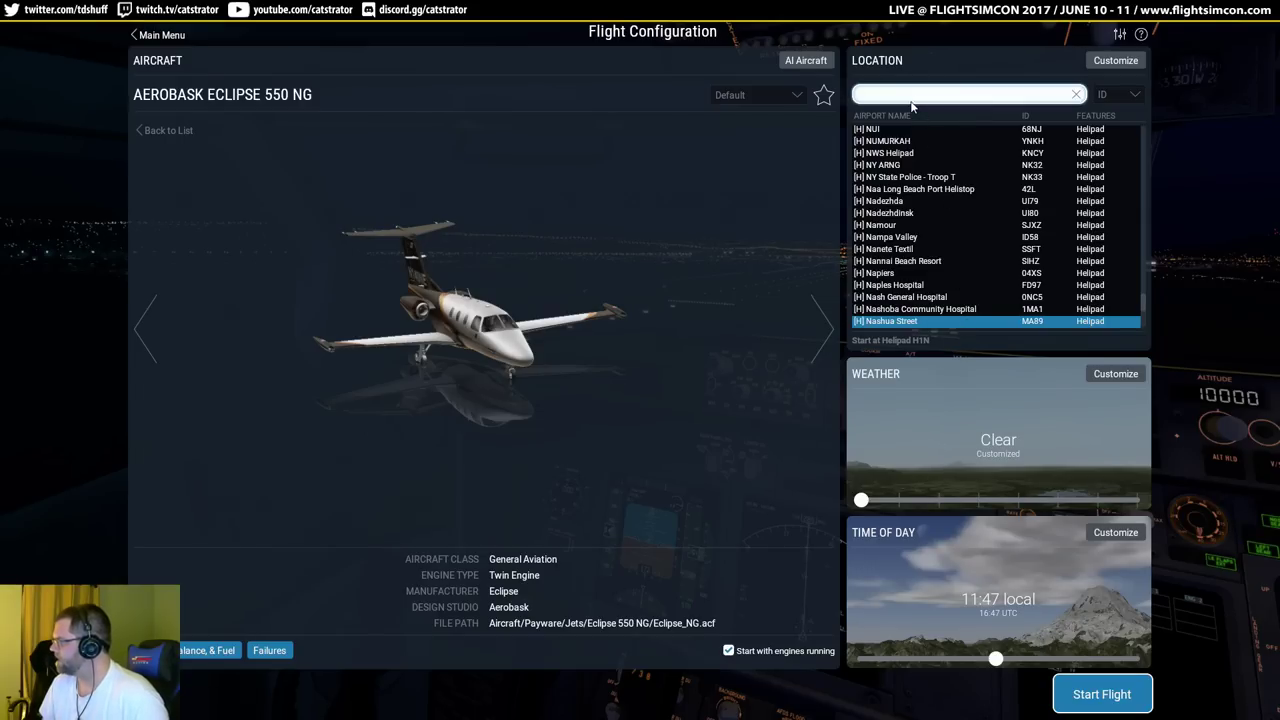
pyautogui.write('kbos')
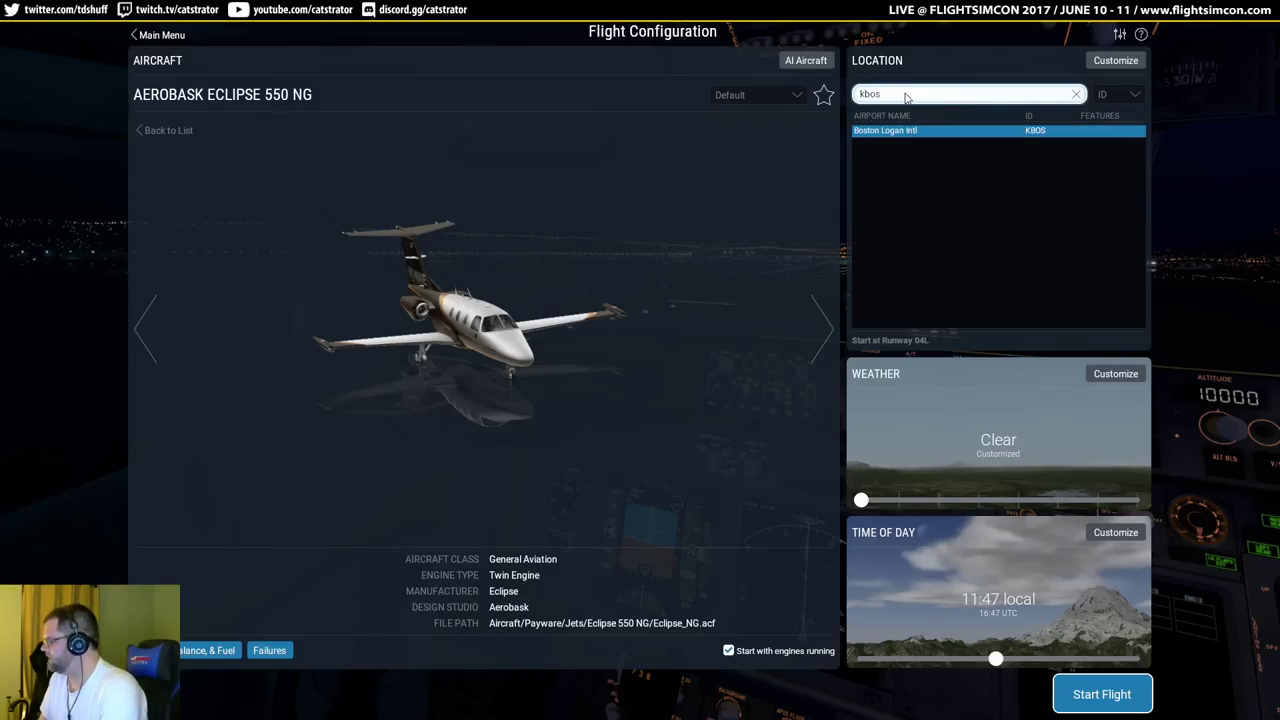
pyautogui.click(1090, 692)
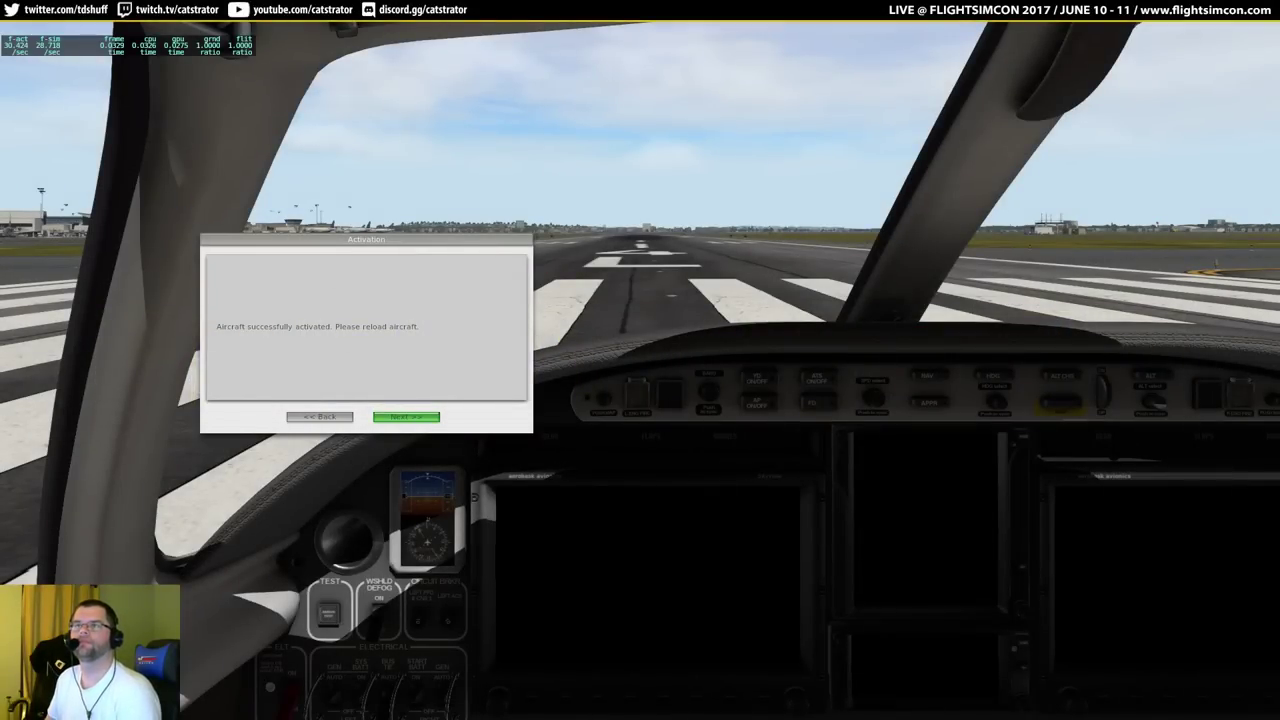
pyautogui.hotkey('alt', 'Tab')
pyautogui.write('sdgfsdf')
pyautogui.hotkey('ctrl', 'a')
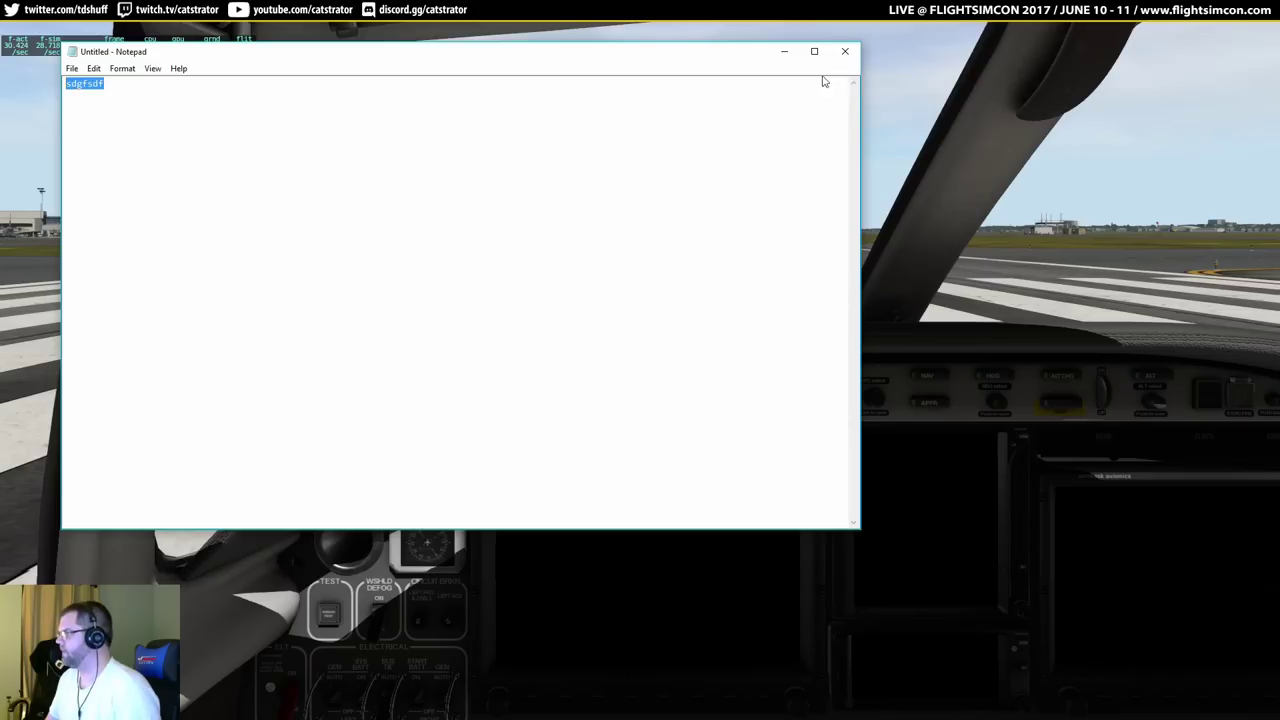
pyautogui.click(782, 51)
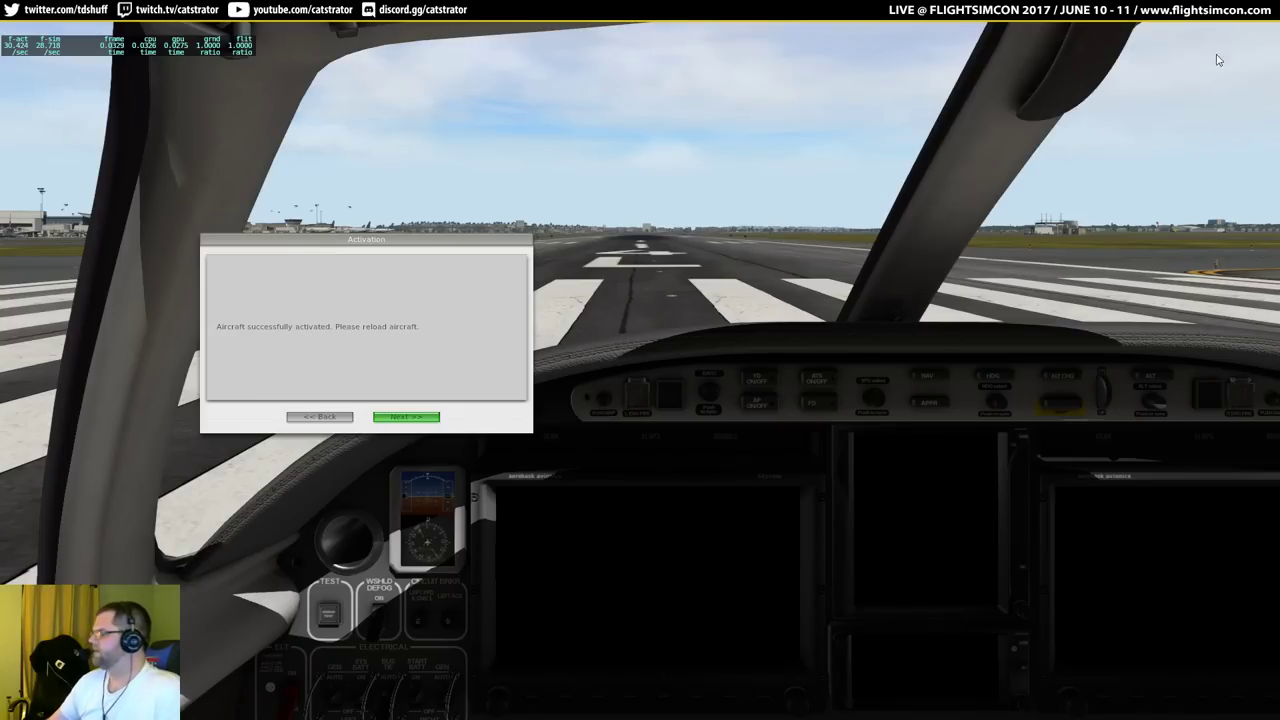
# Cancel the problem check for the unresponsive X-Plane.exe and return to the desktop.
pyautogui.click(585, 380)
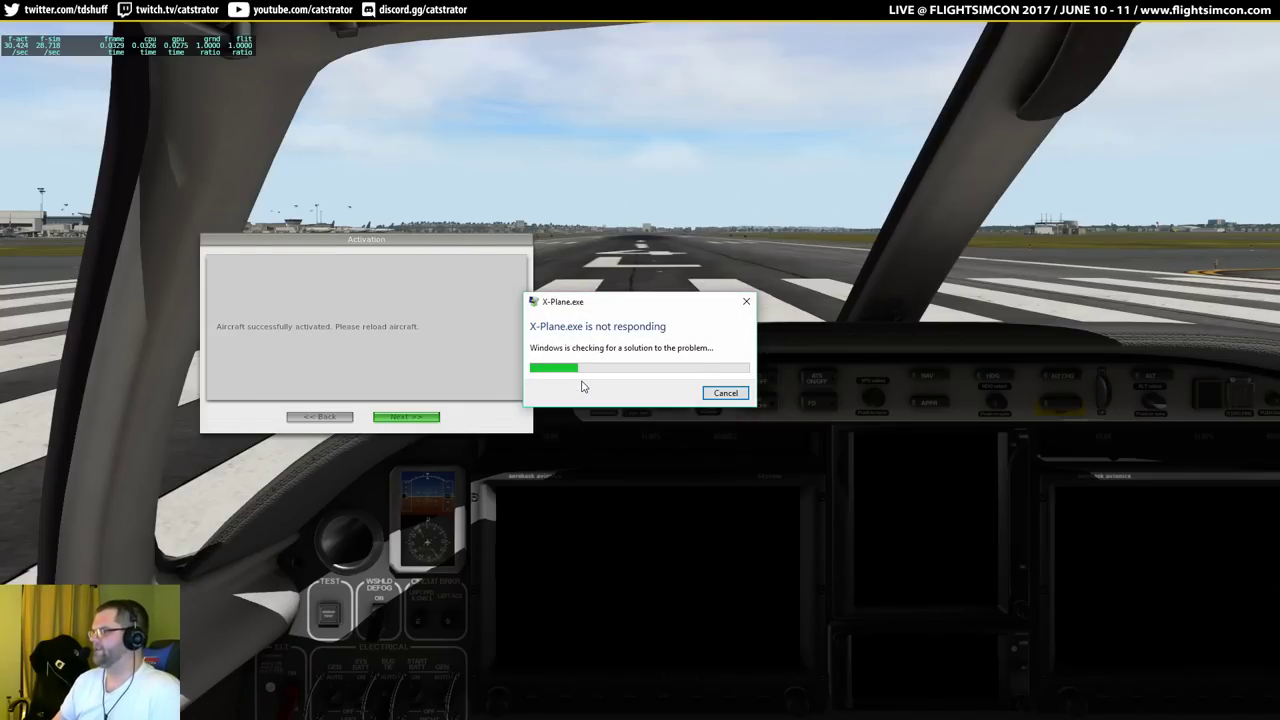
pyautogui.click(720, 392)
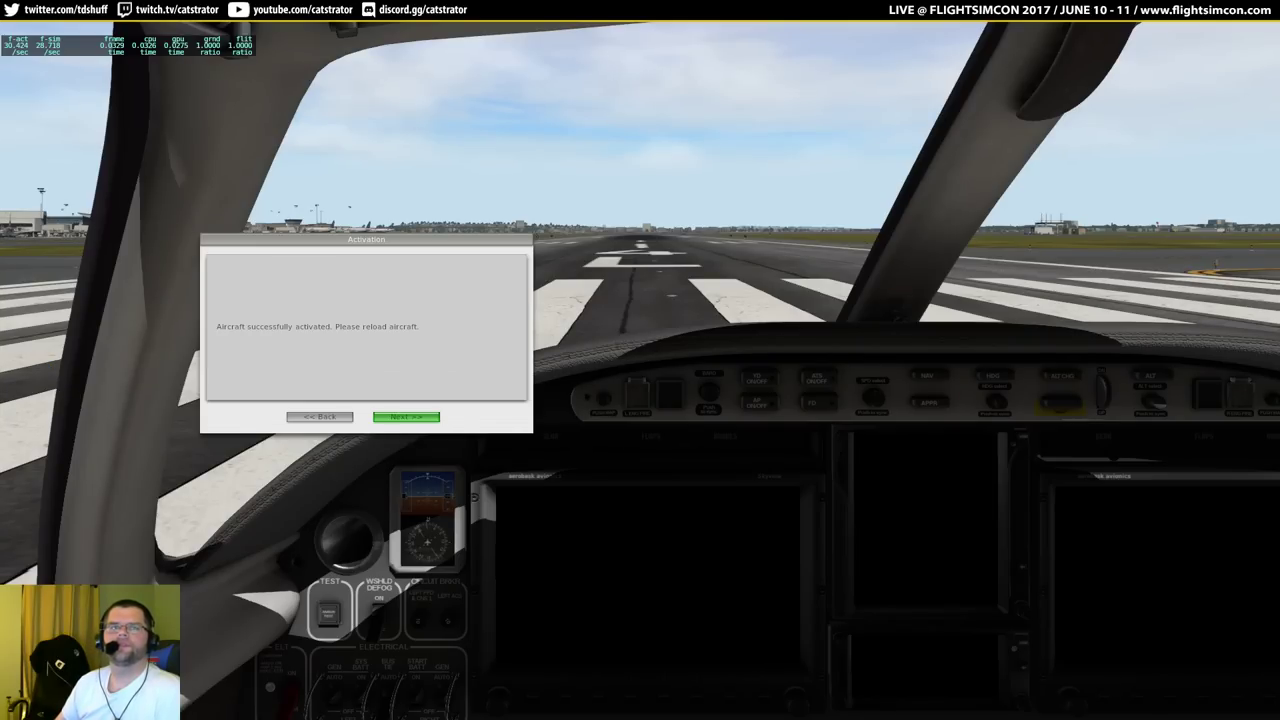
pyautogui.hotkey('alt', 'Tab')
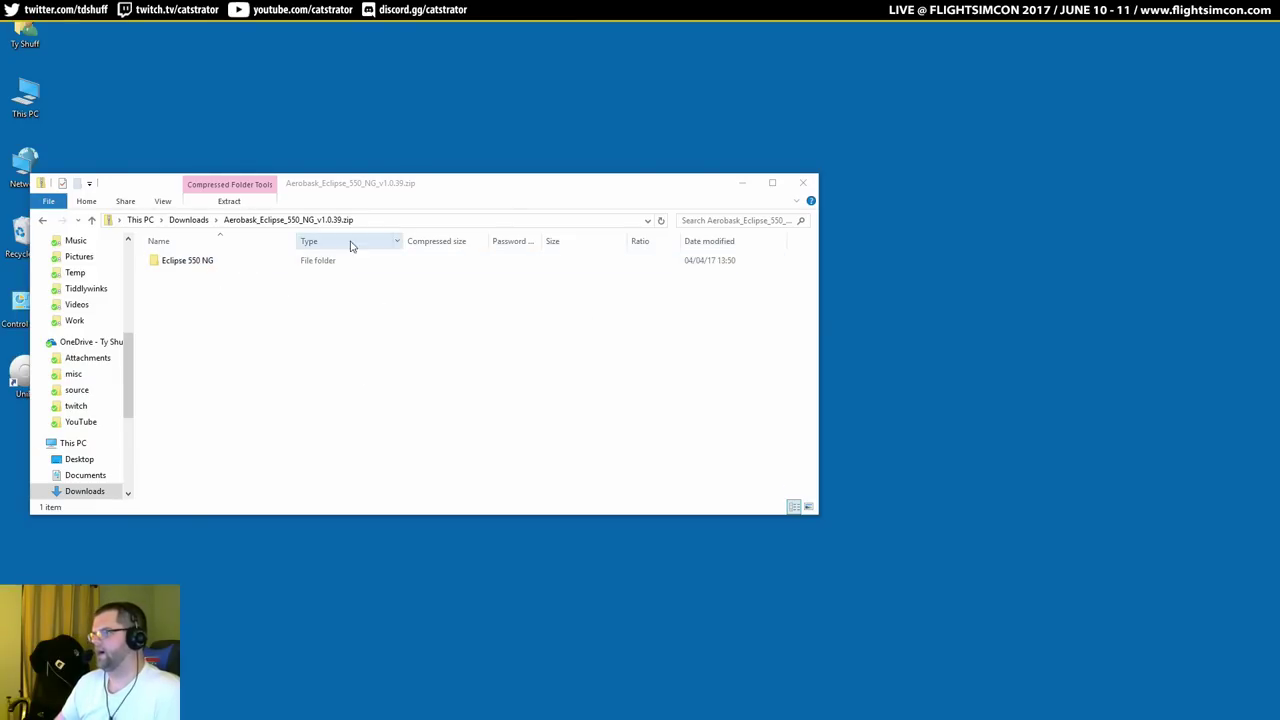
# Open the X-Plane 11 folder on More Data (E:) in a new File Explorer window and relaunch the simulator.
pyautogui.press('super+e')
pyautogui.scroll(-5, 213, 248)
pyautogui.click(204, 230)
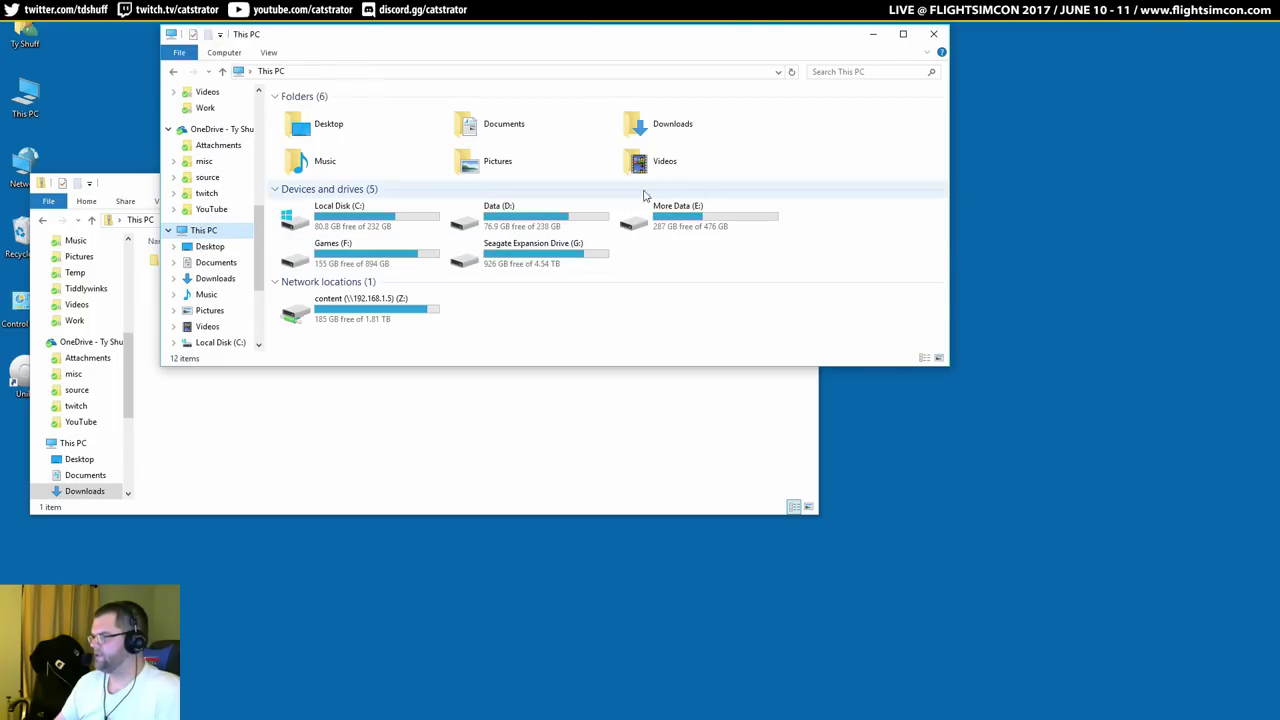
pyautogui.doubleClick(655, 212)
pyautogui.click(333, 196)
pyautogui.doubleClick(333, 196)
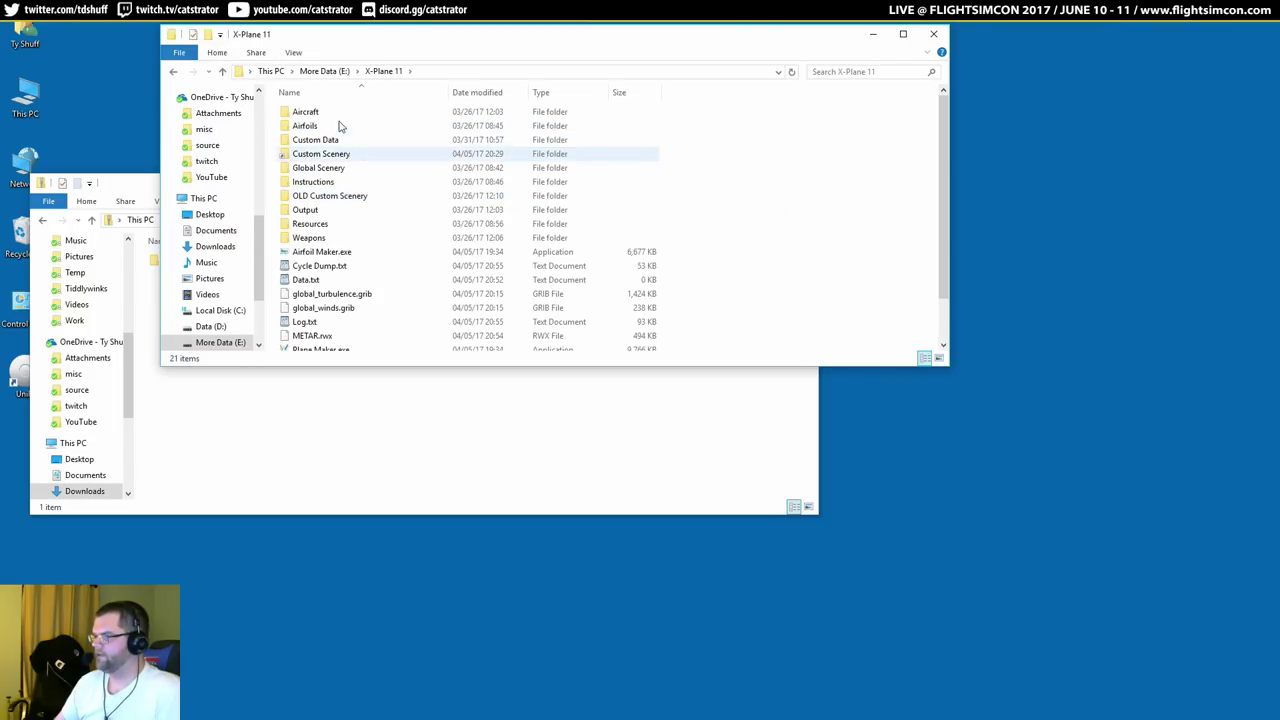
pyautogui.scroll(-2, 390, 214)
pyautogui.doubleClick(332, 344)
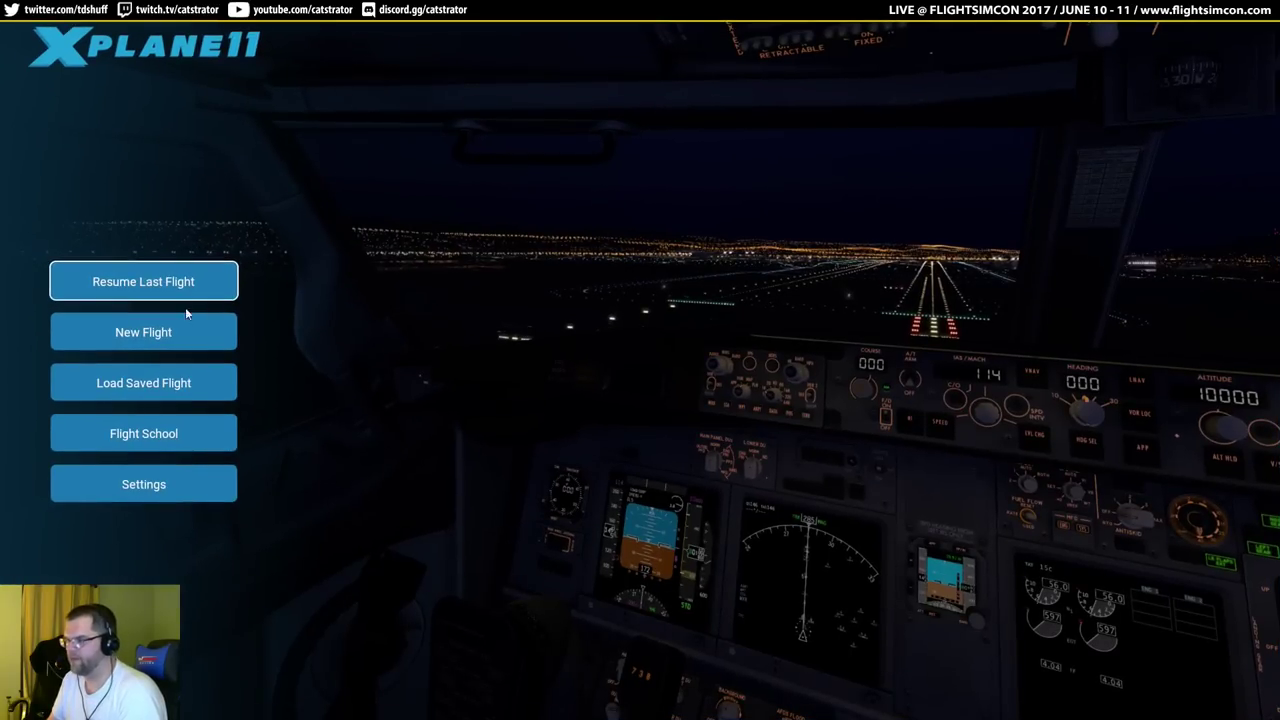
# Start a new flight at Boston Logan Intl in the Eclipse 550 NG from the Jets/Eclipse 550 NG folder.
pyautogui.click(180, 328)
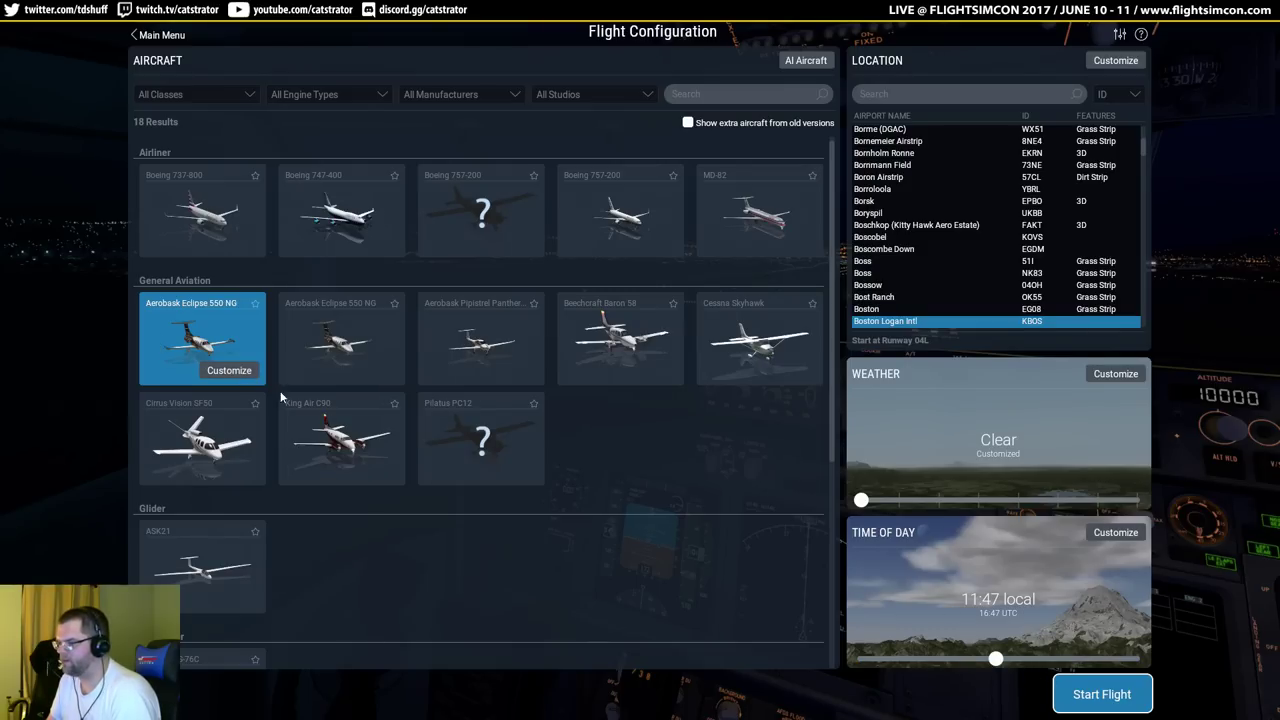
pyautogui.click(224, 371)
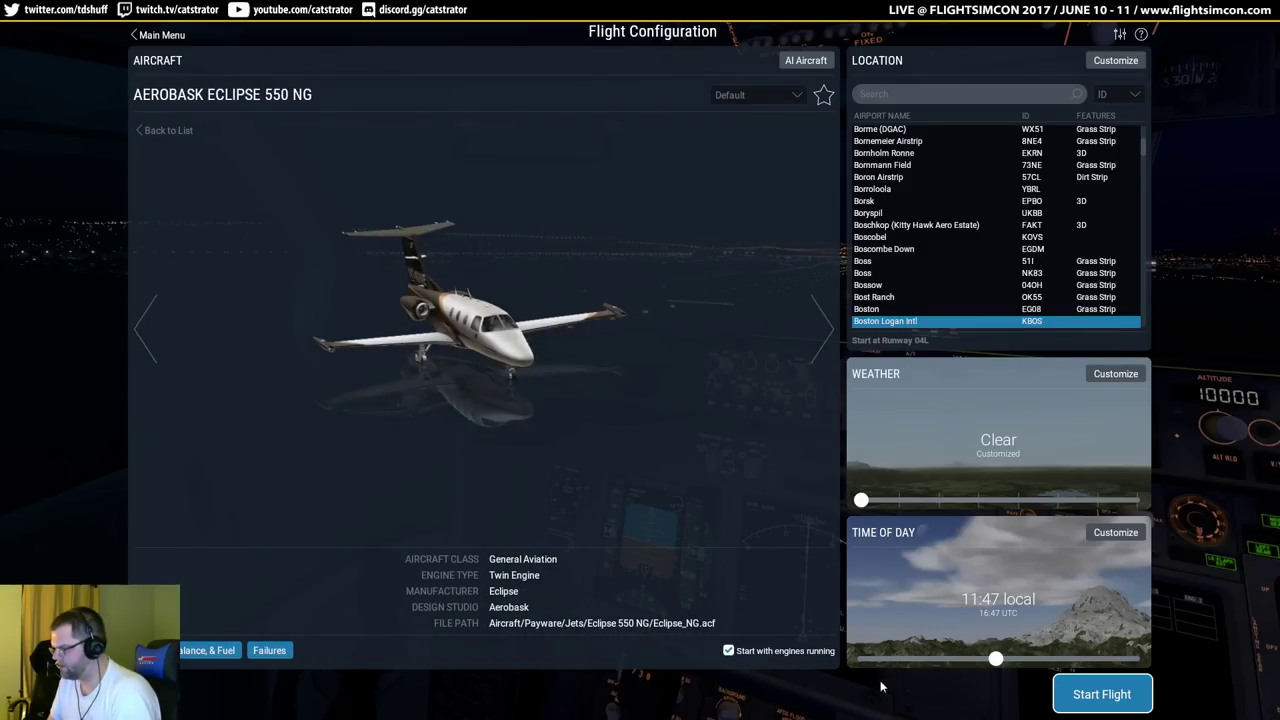
pyautogui.click(1102, 694)
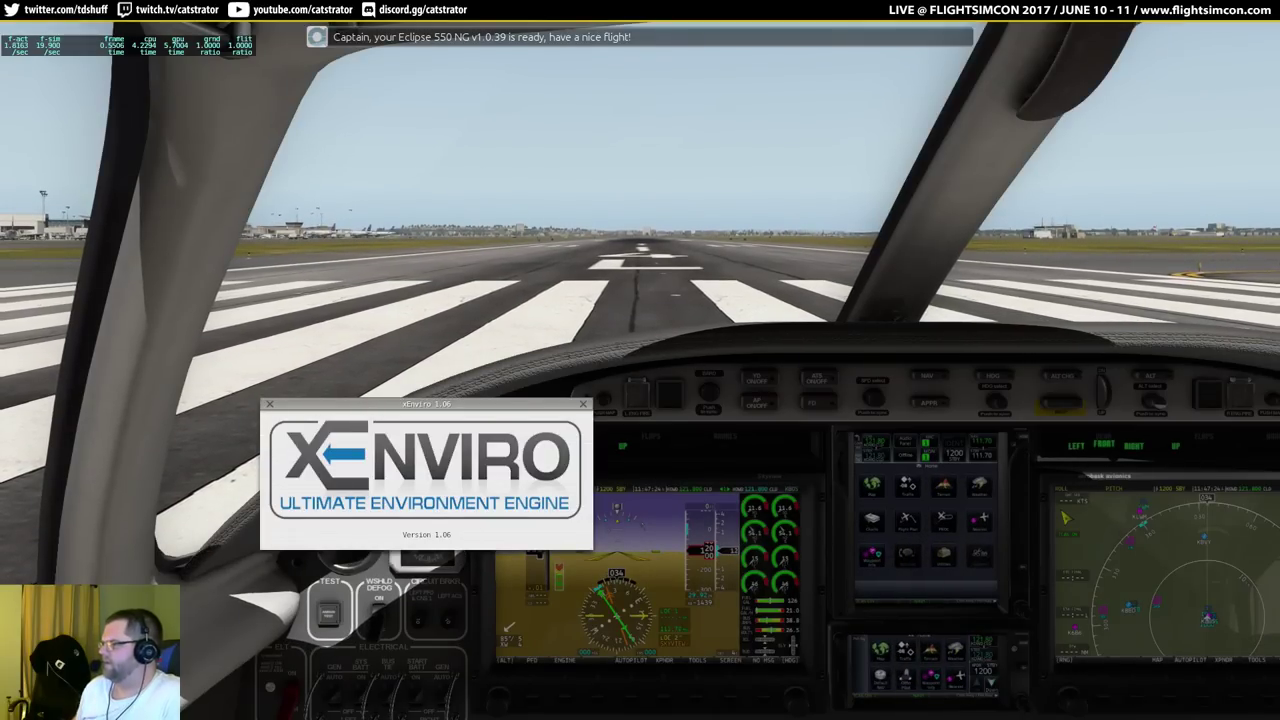
# Dismiss the xEnviro splash window and switch to an exterior view of the Eclipse 550 NG on the runway.
pyautogui.click(584, 404)
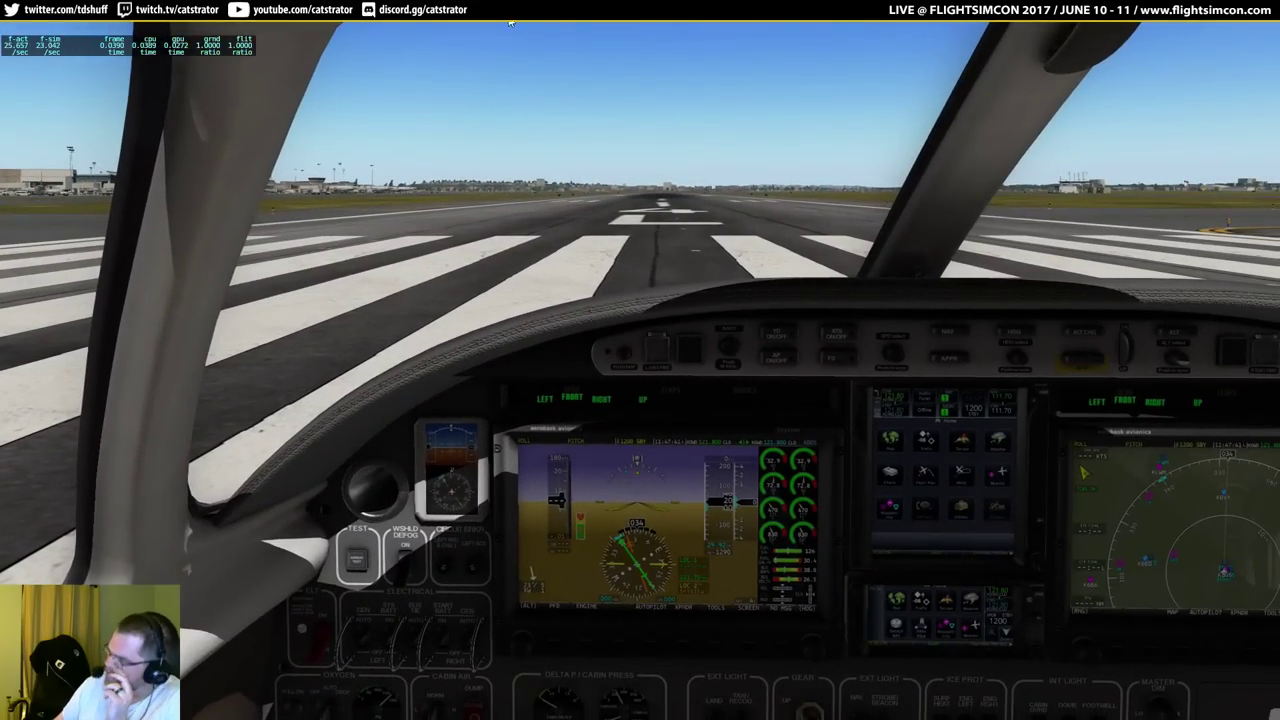
pyautogui.click(203, 29)
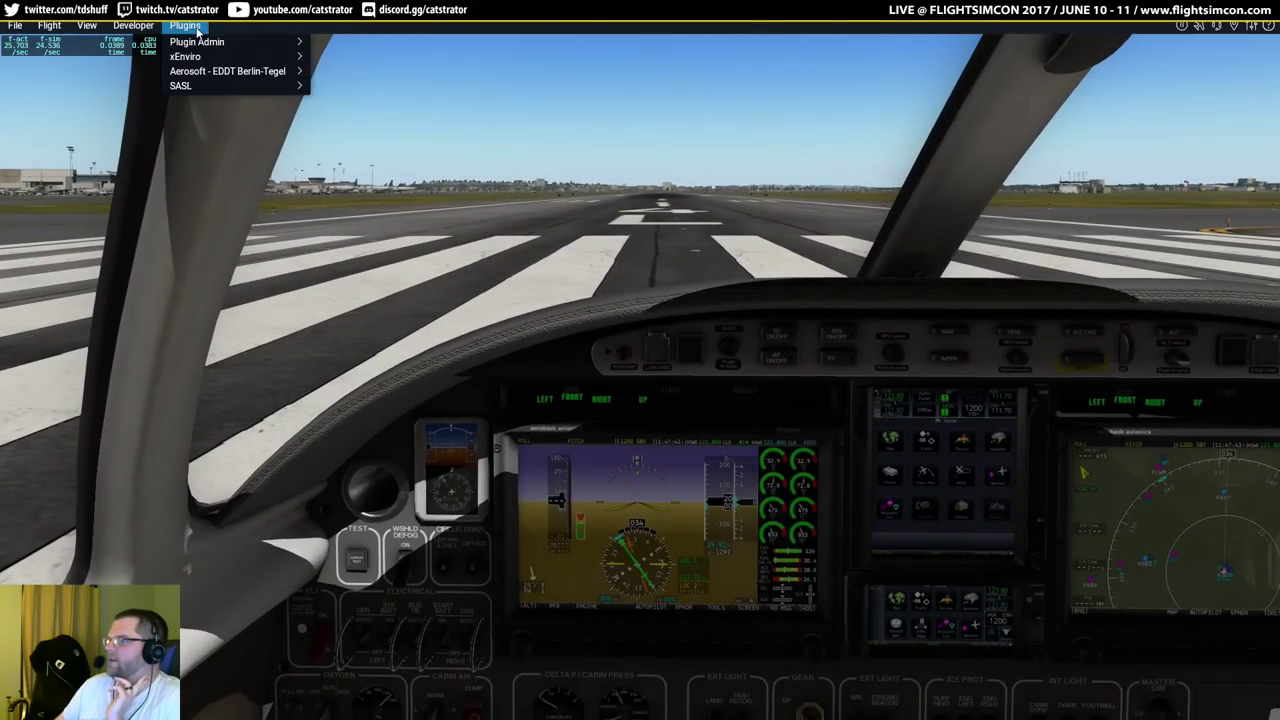
pyautogui.moveTo(210, 57)
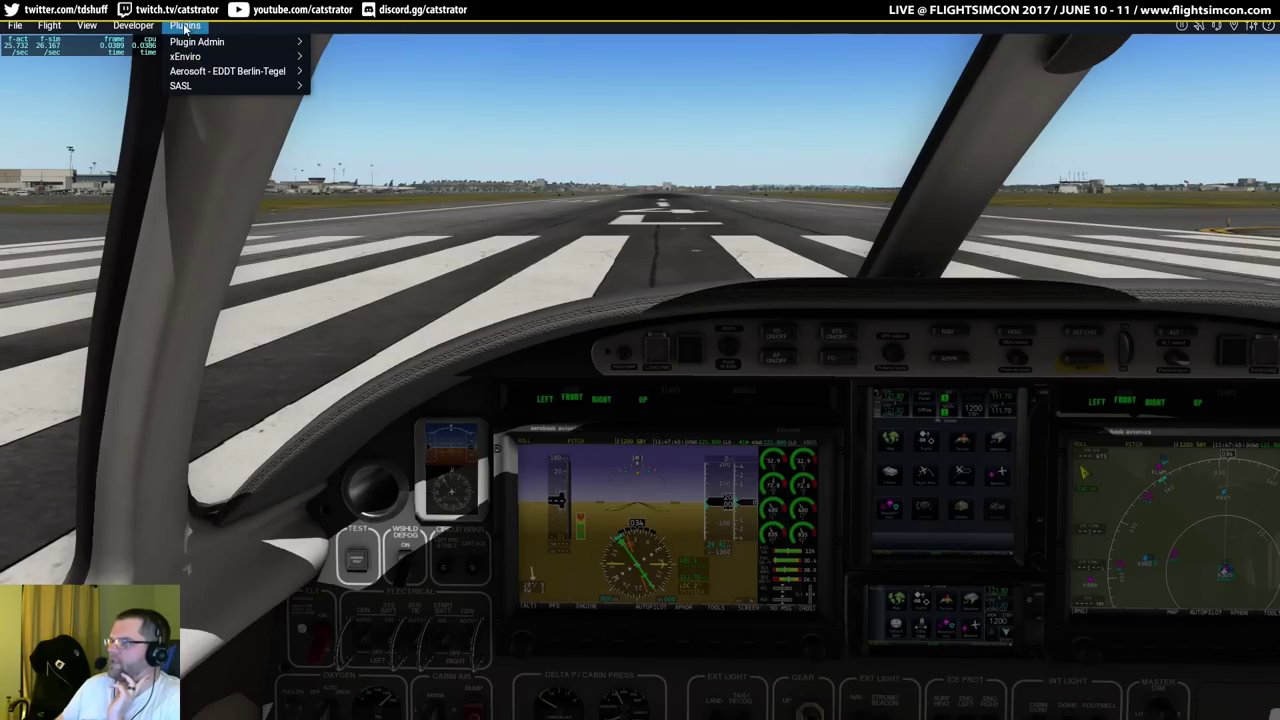
pyautogui.moveTo(900, 160); pyautogui.dragTo(626, 191)
pyautogui.hotkey('shift', '4')
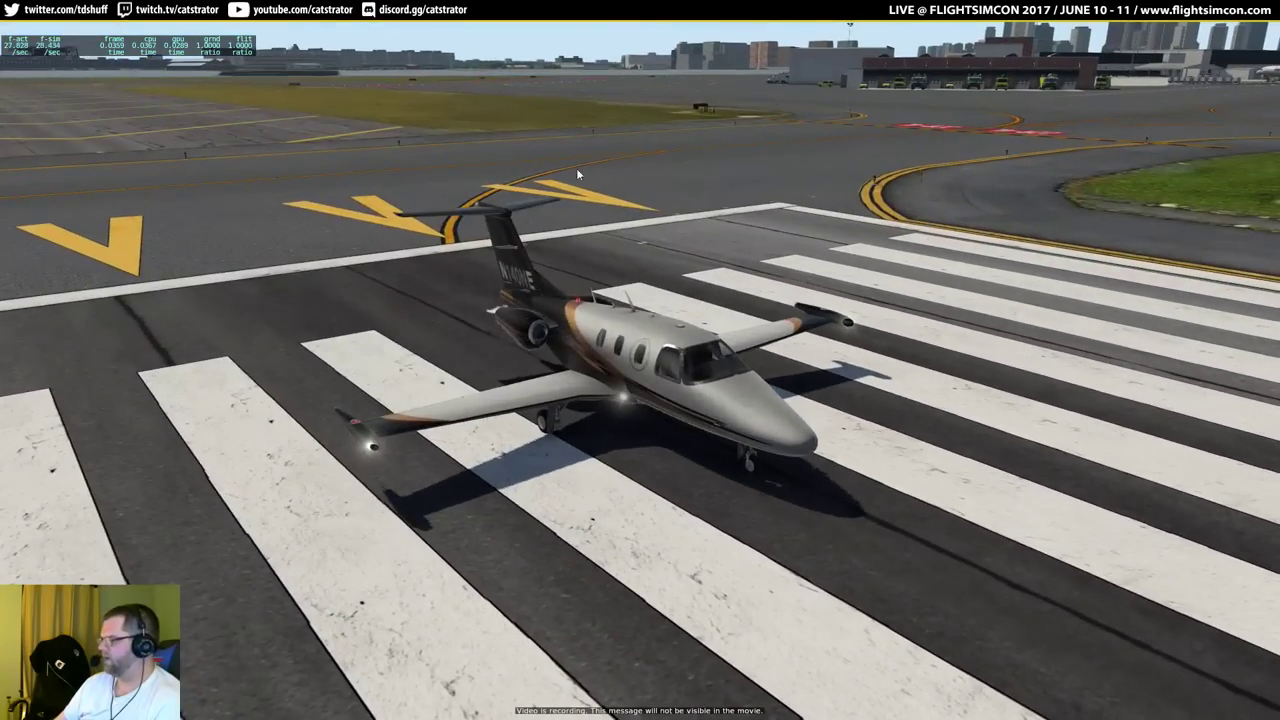
# Turn off the simulator's video recording and return to the 3-D cockpit view.
pyautogui.click(57, 27)
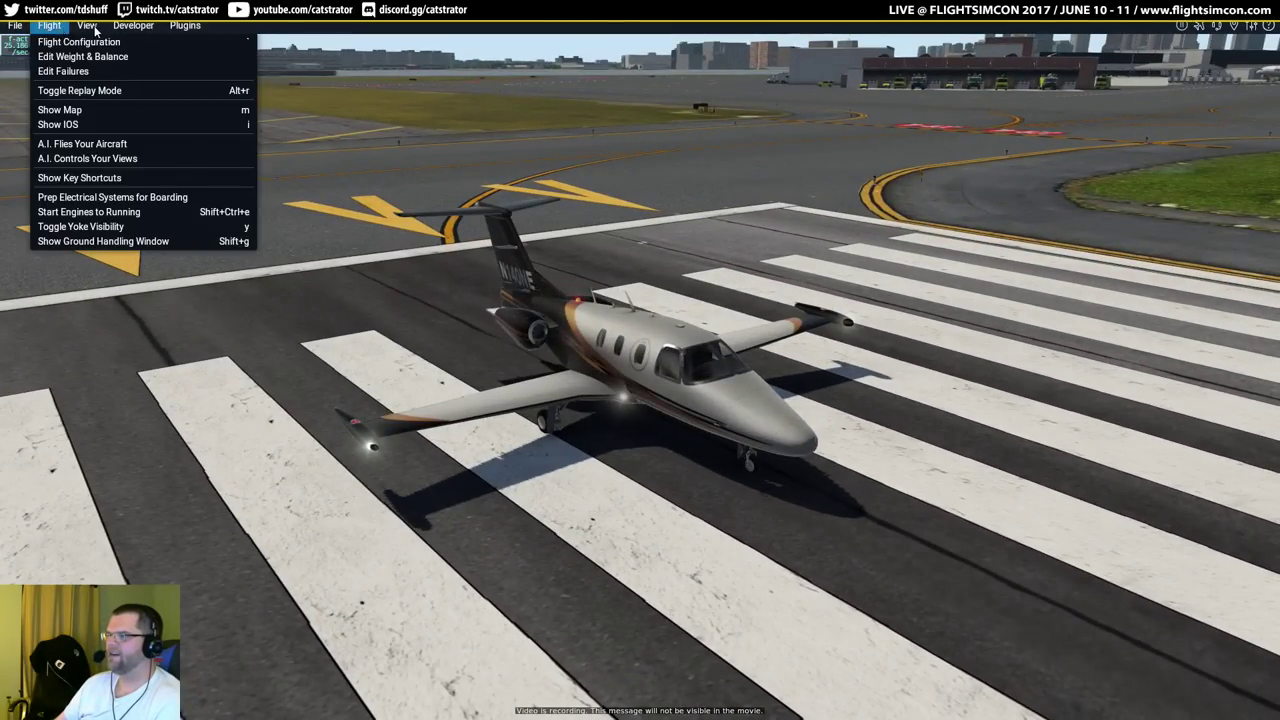
pyautogui.moveTo(91, 29)
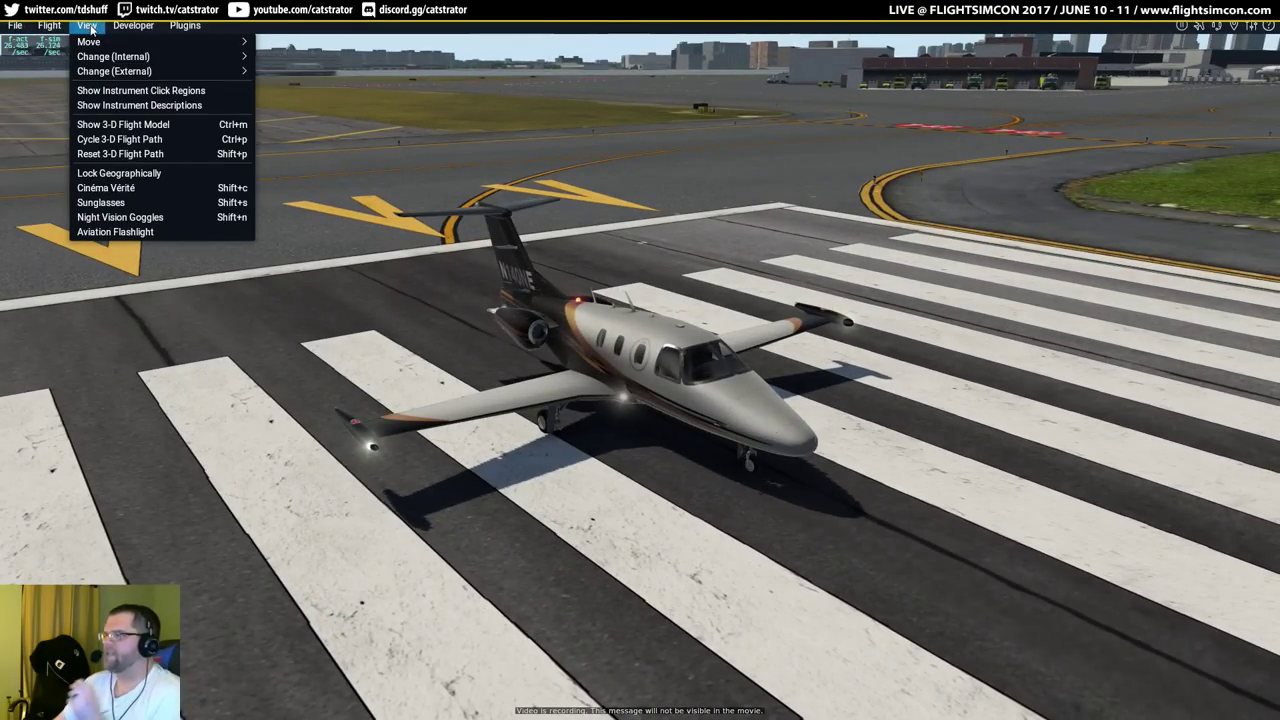
pyautogui.moveTo(16, 31)
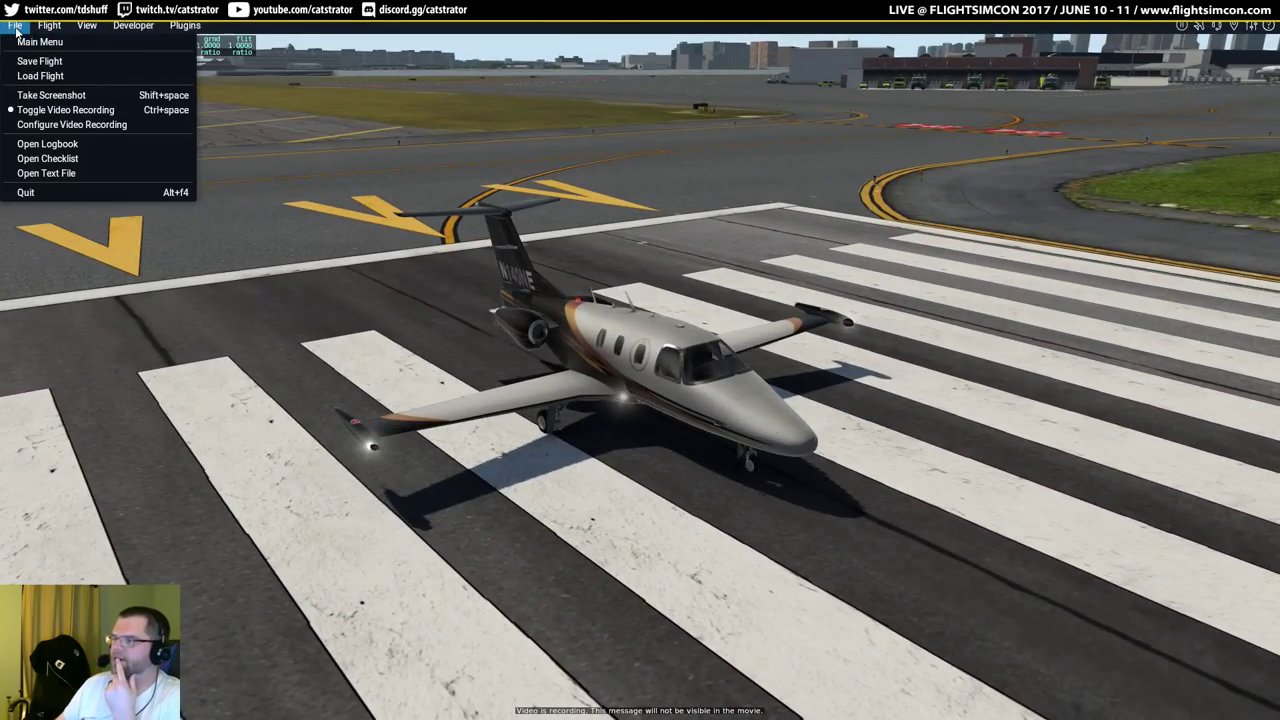
pyautogui.click(37, 110)
pyautogui.moveTo(466, 192); pyautogui.dragTo(870, 198)
pyautogui.hotkey('shift', '9')
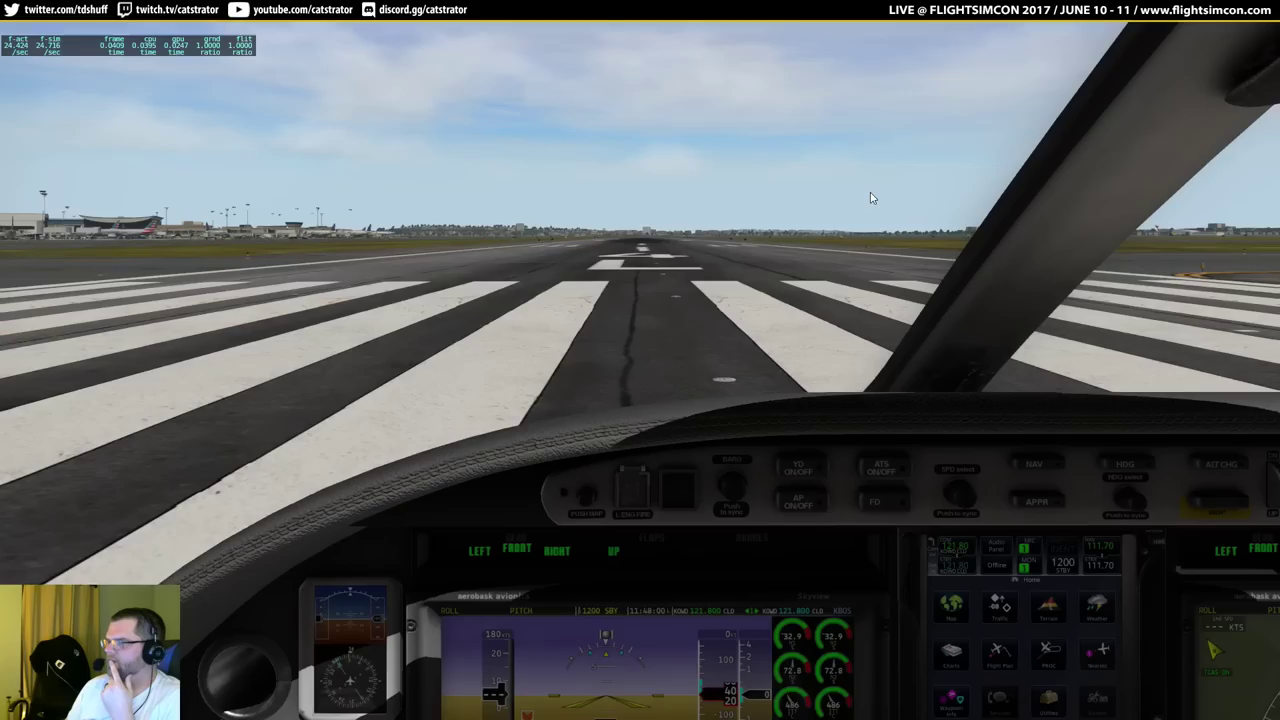
pyautogui.hotkey('shift', '5')
pyautogui.hotkey('shift', '9')
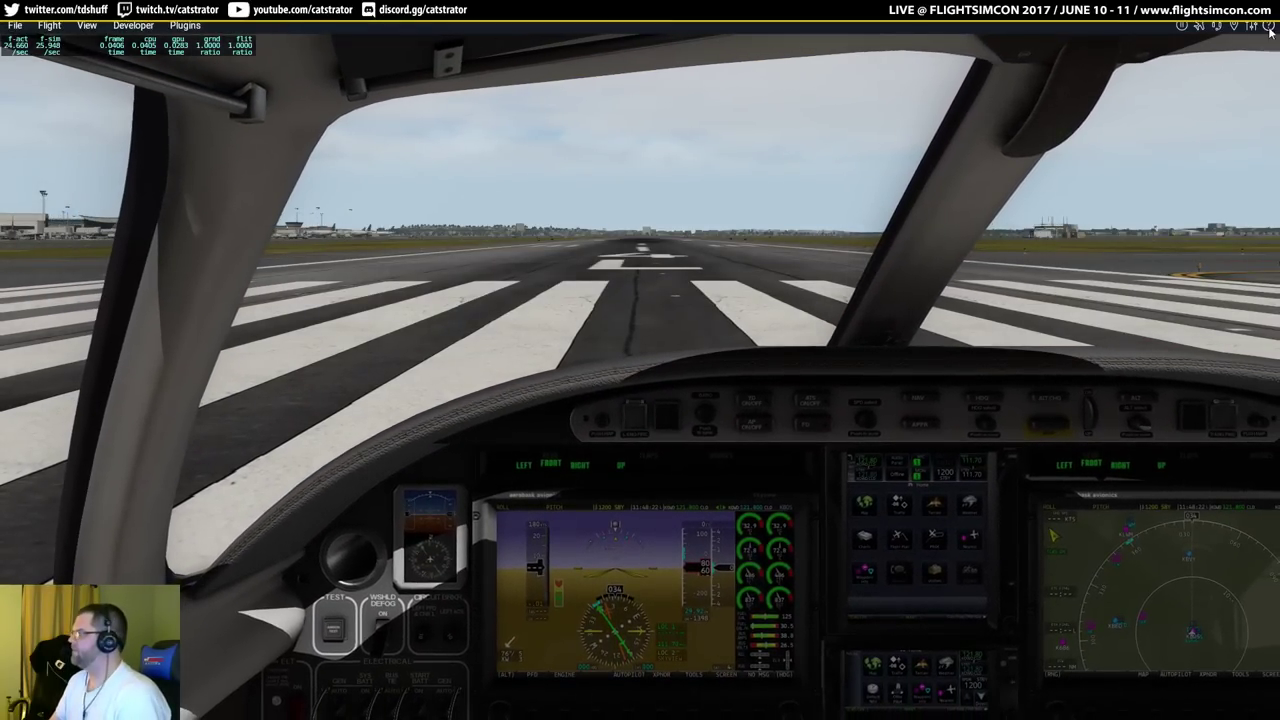
# Widen the main monitor's lateral field of view to 85.1 degrees and reposition the pilot viewpoint in the cockpit.
pyautogui.click(1252, 24)
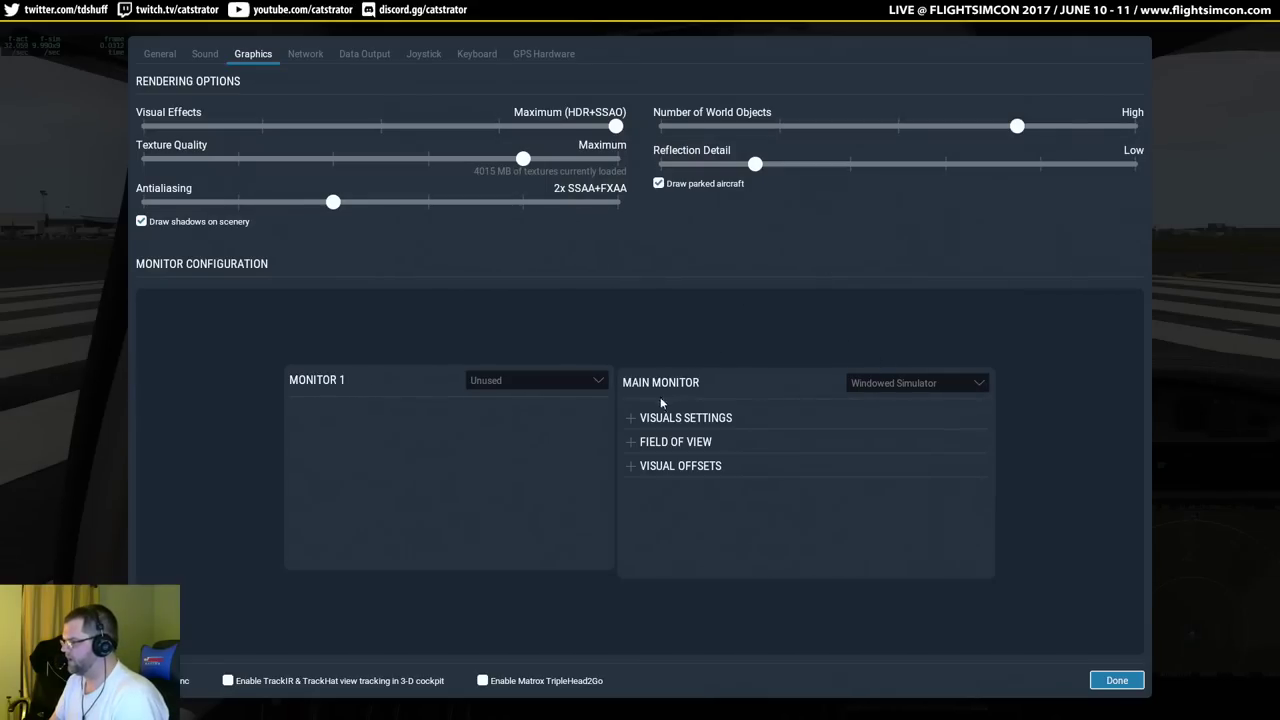
pyautogui.click(631, 442)
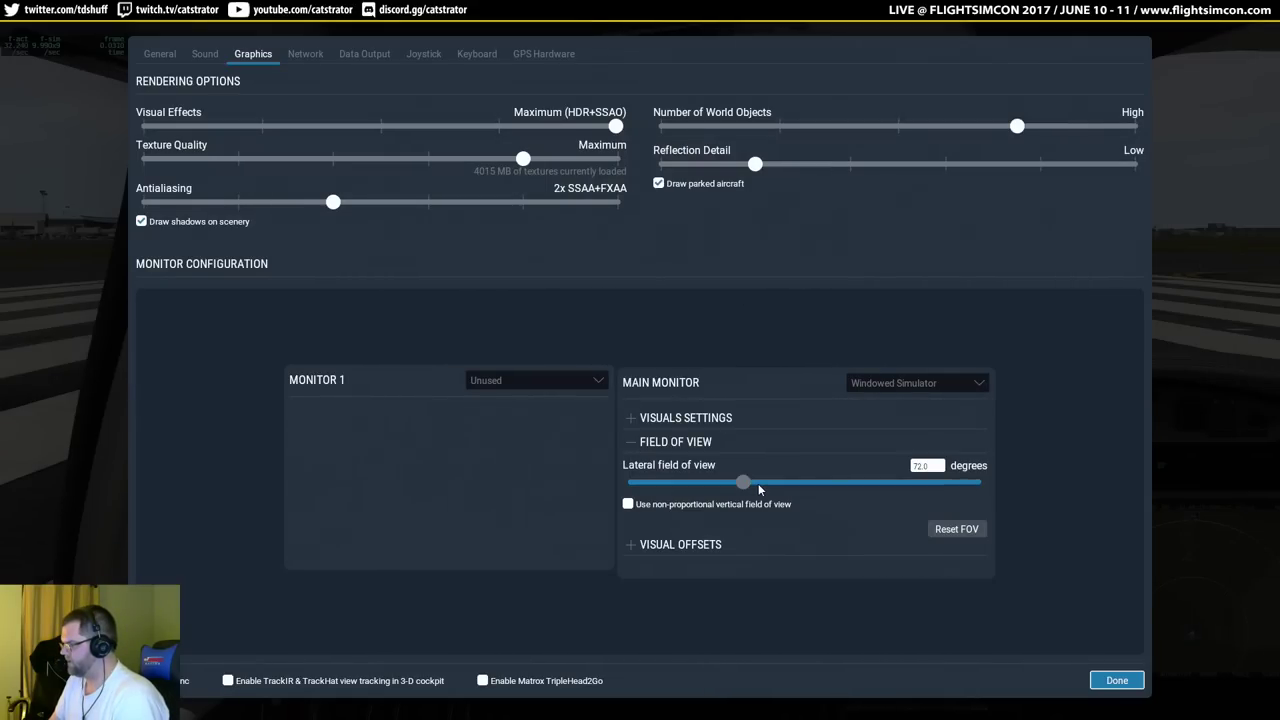
pyautogui.moveTo(744, 482); pyautogui.dragTo(776, 481)
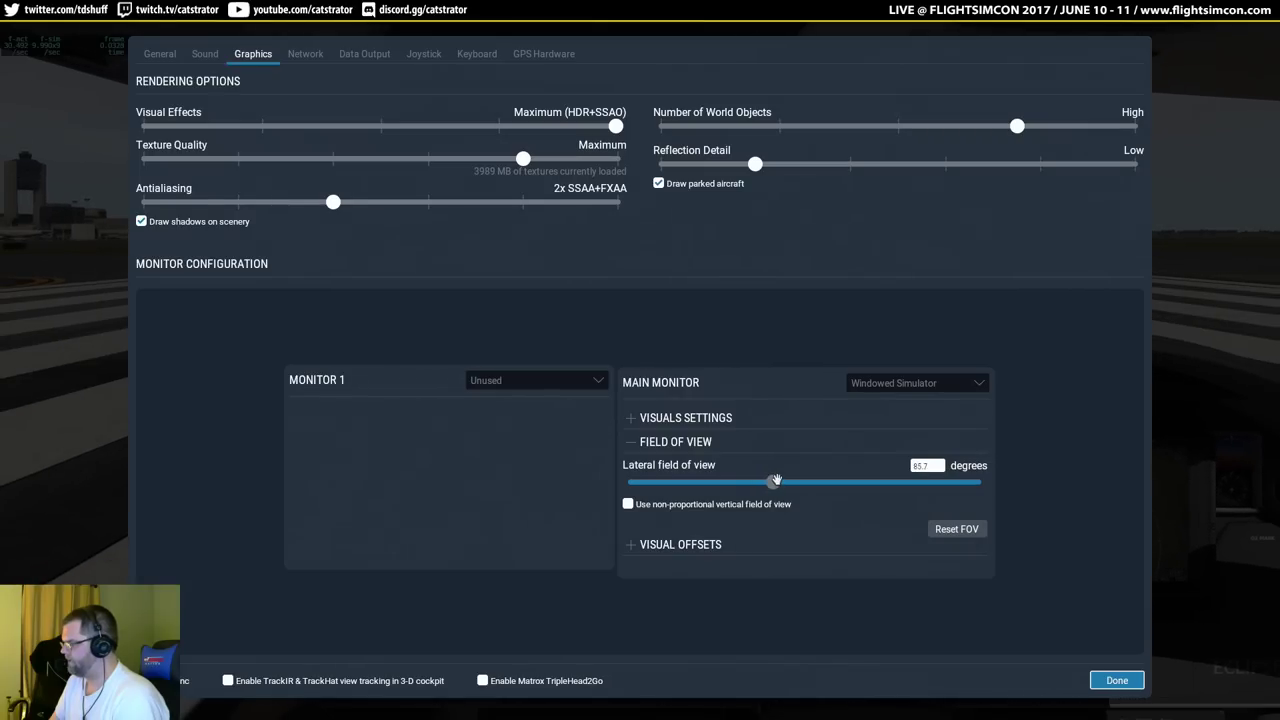
pyautogui.click(1110, 680)
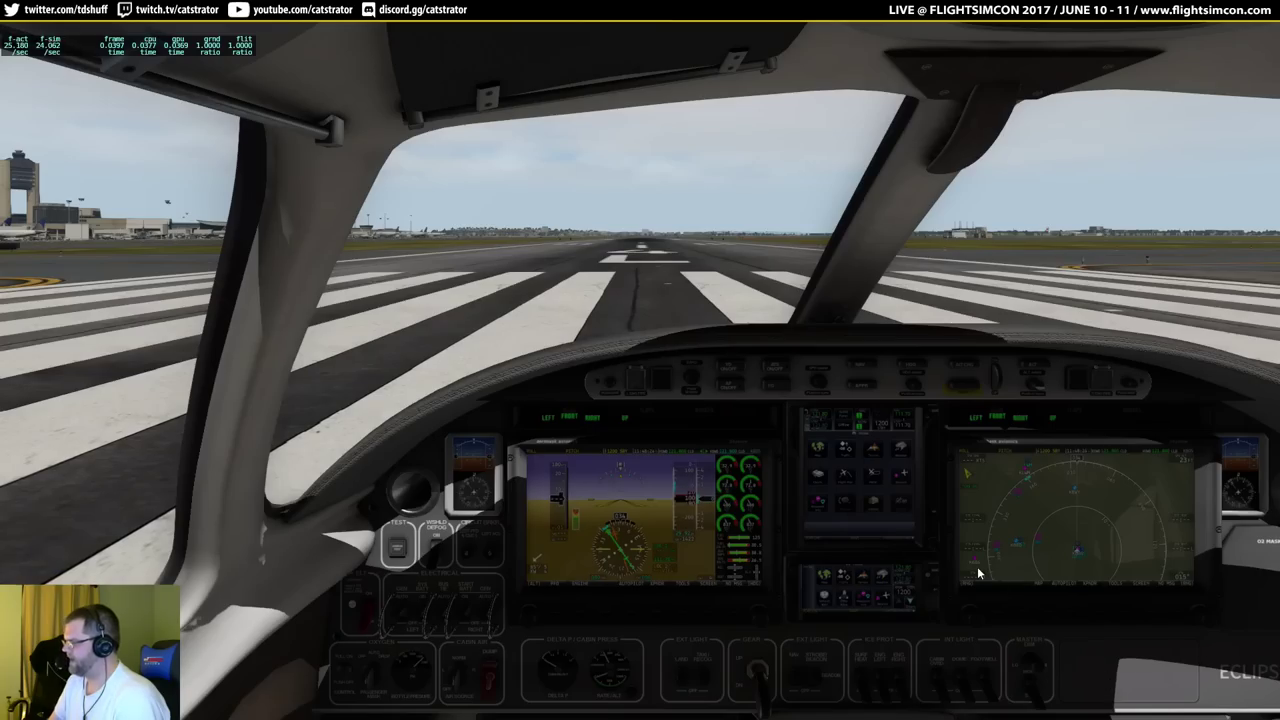
pyautogui.press('KP_1')
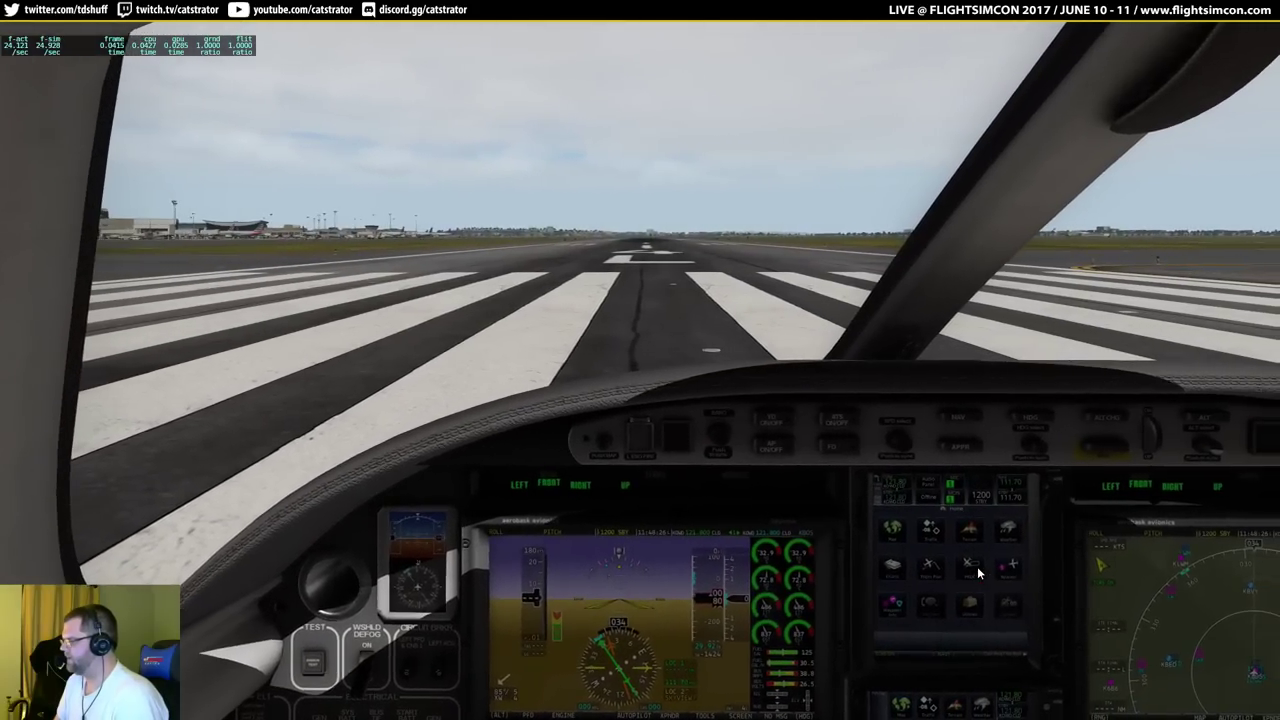
pyautogui.press(',')
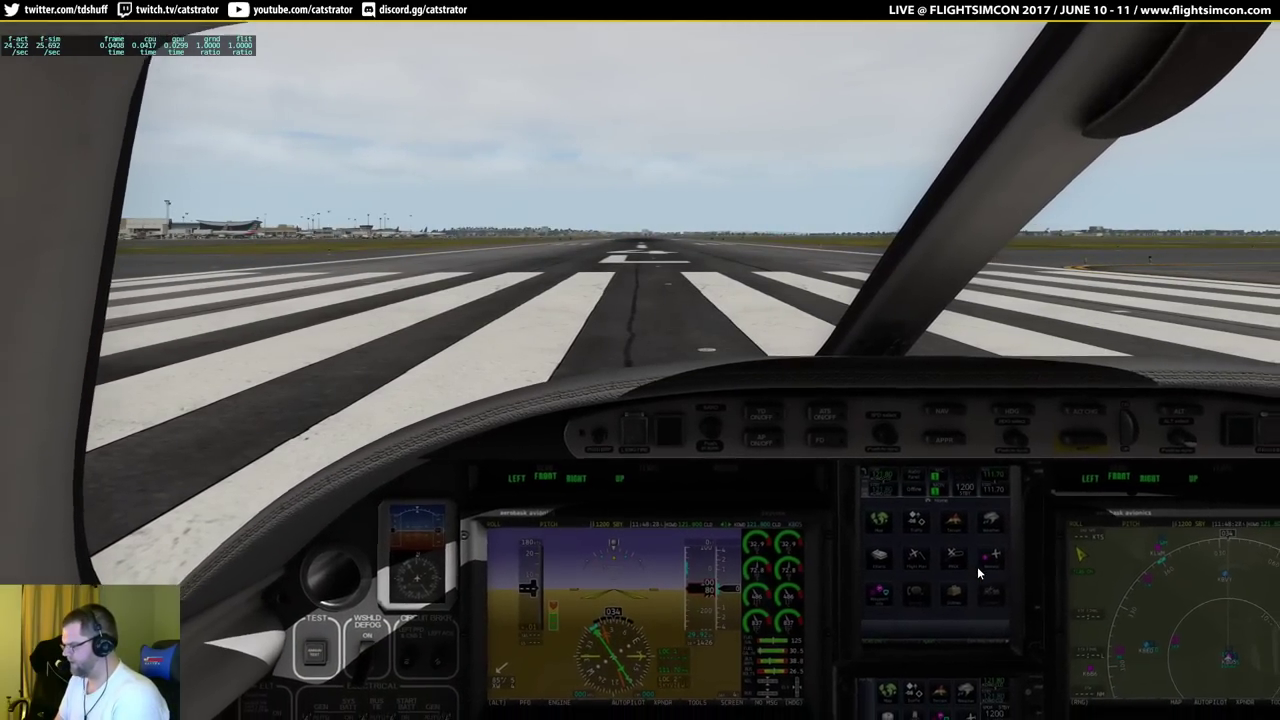
pyautogui.press('.')
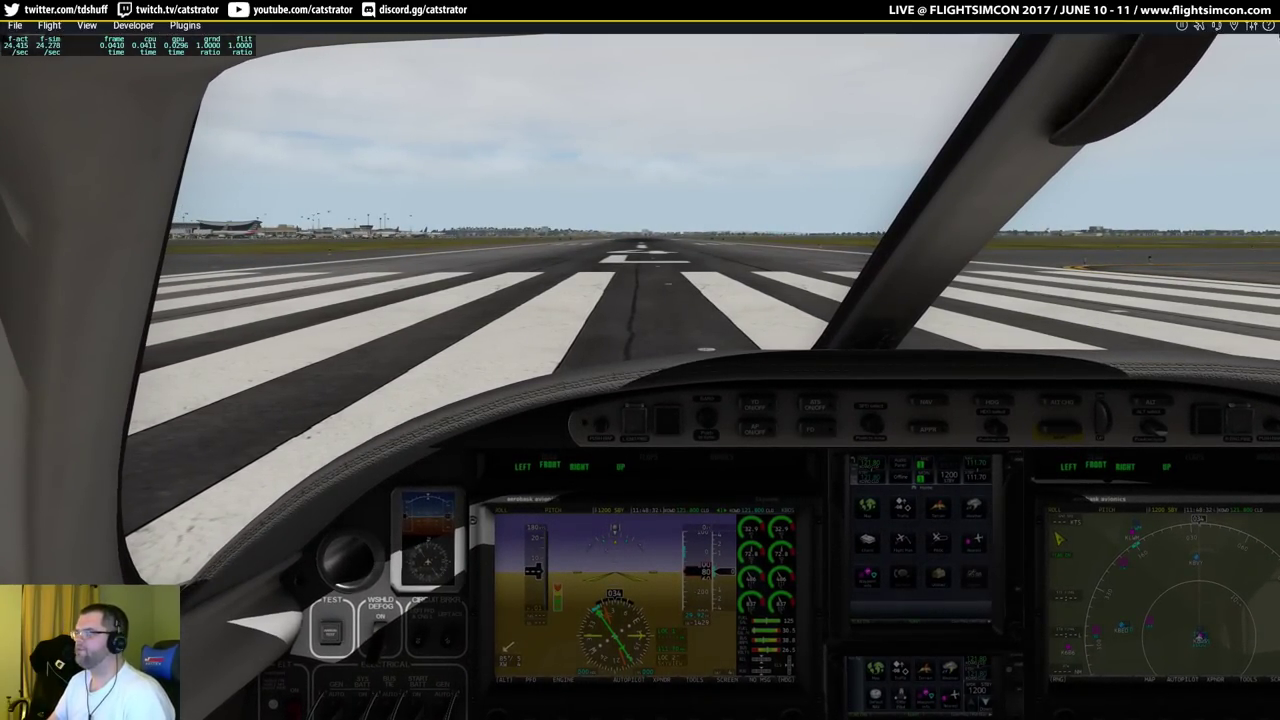
# Reduce Number of World Objects to Medium in the graphics settings and apply it.
pyautogui.moveTo(1213, 30)
pyautogui.click(1251, 26)
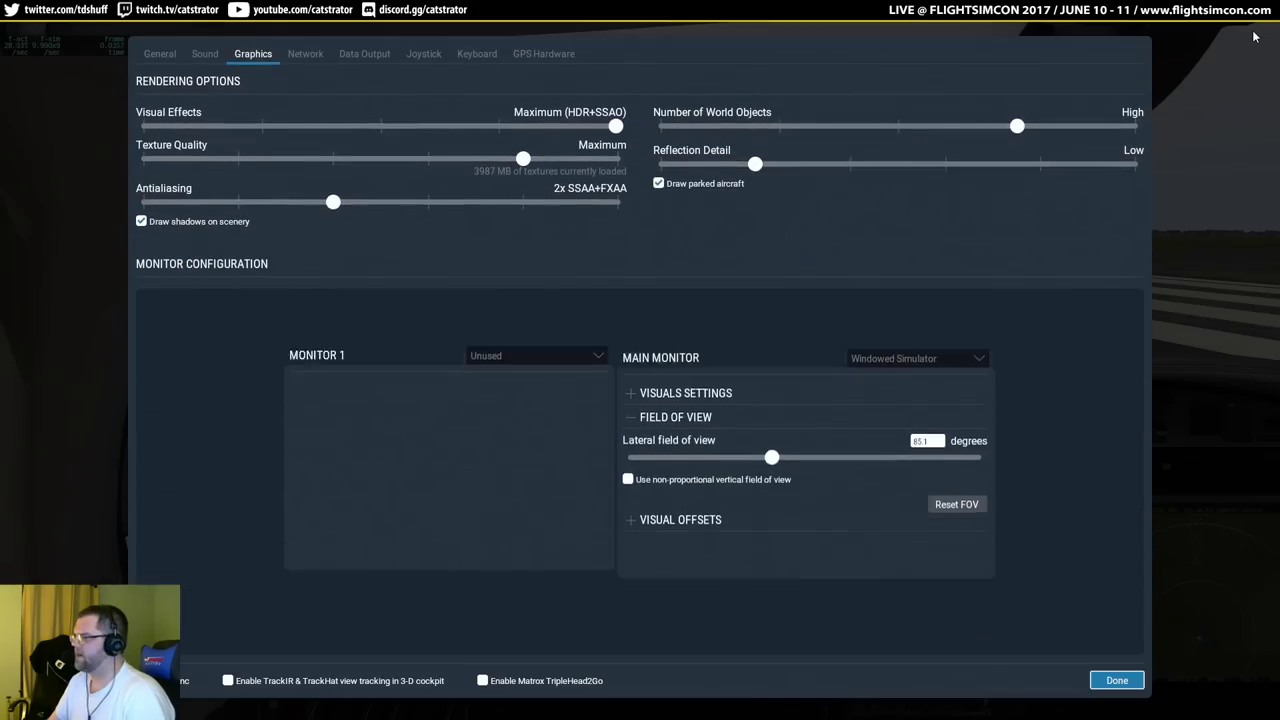
pyautogui.moveTo(1018, 127); pyautogui.dragTo(910, 129)
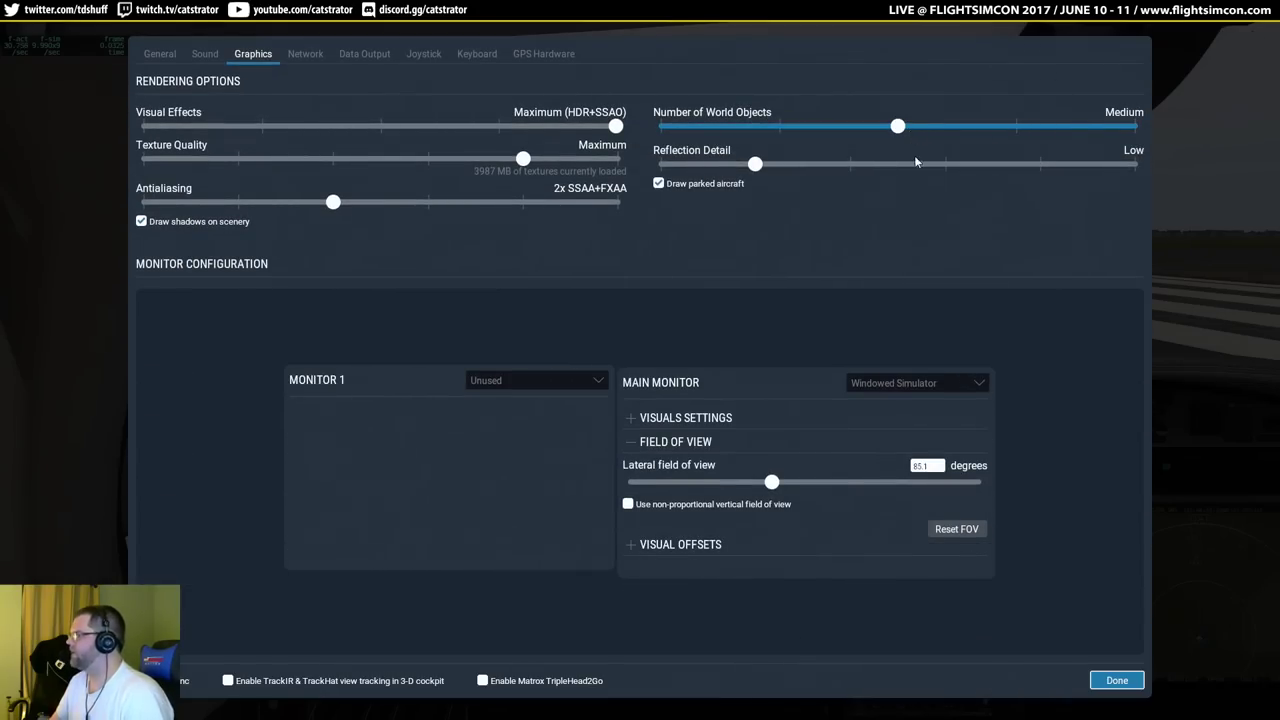
pyautogui.click(1096, 679)
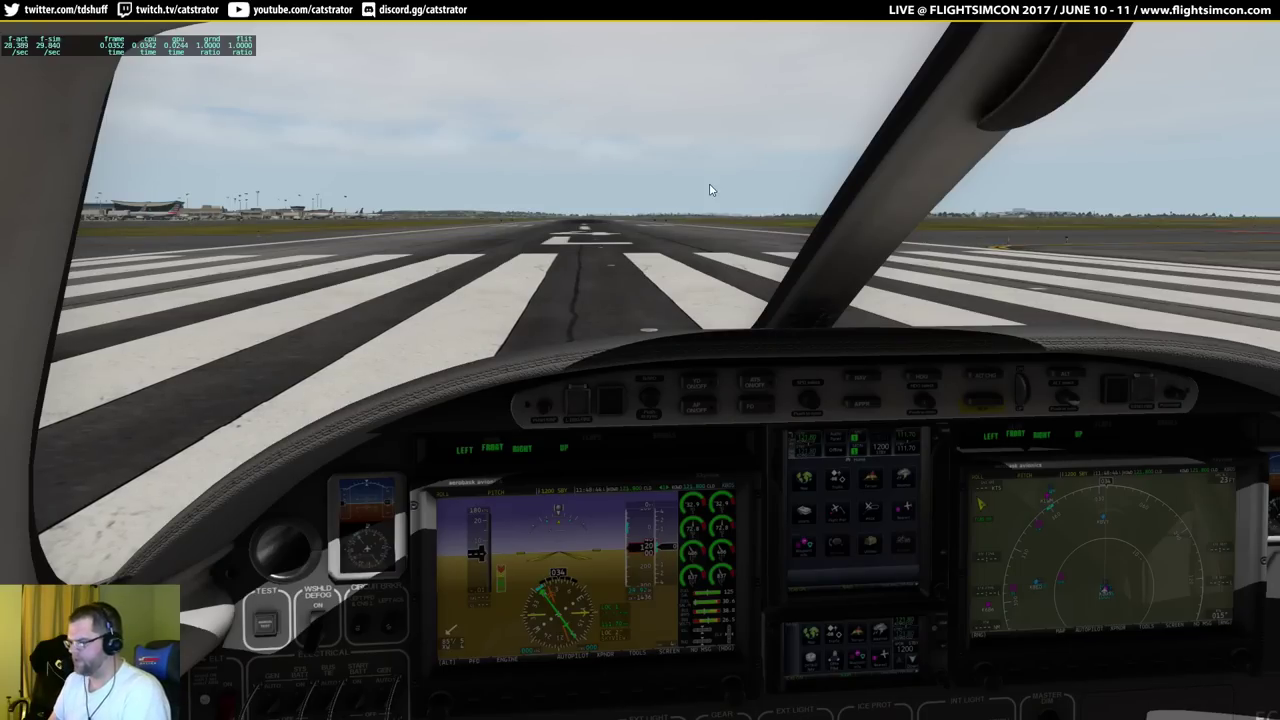
# Examine the Boston airport scenery and frame rate from an outside view and return to the cockpit.
pyautogui.hotkey('shift', '8')
pyautogui.hotkey('shift', '8')
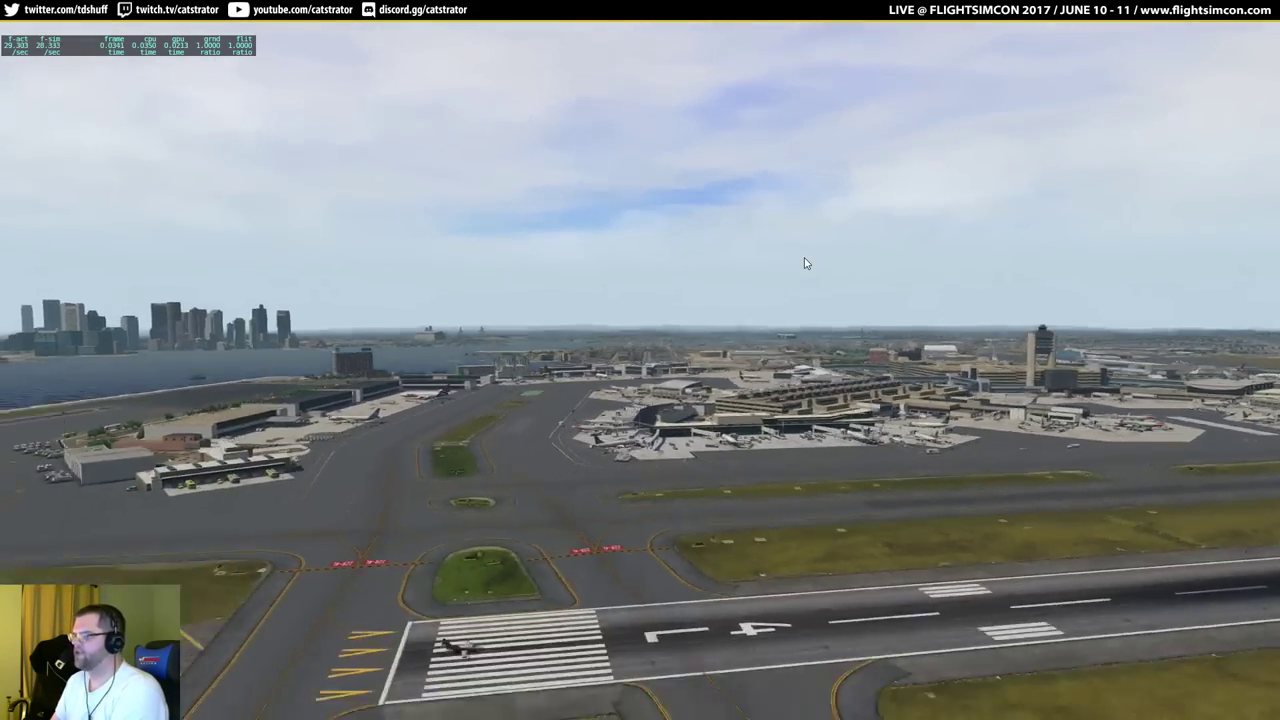
pyautogui.hotkey('shift', '9')
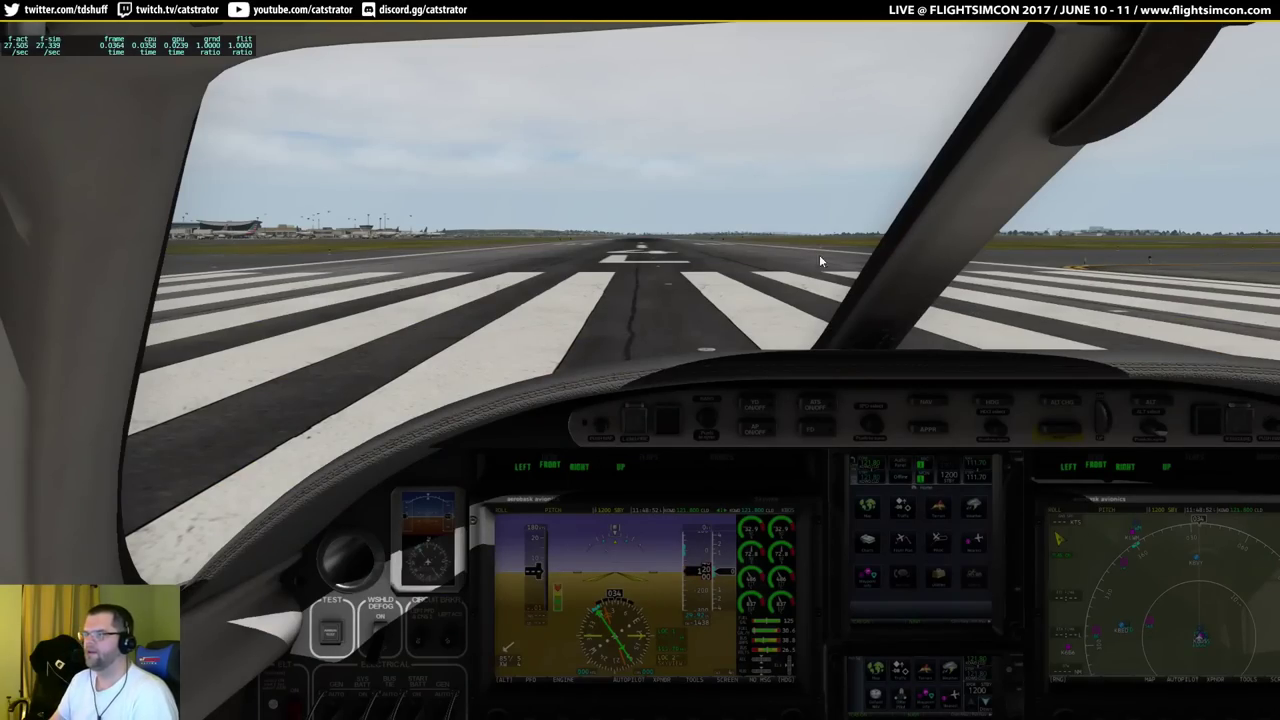
pyautogui.moveTo(775, 283); pyautogui.dragTo(844, 390)
pyautogui.hotkey('shift', '9')
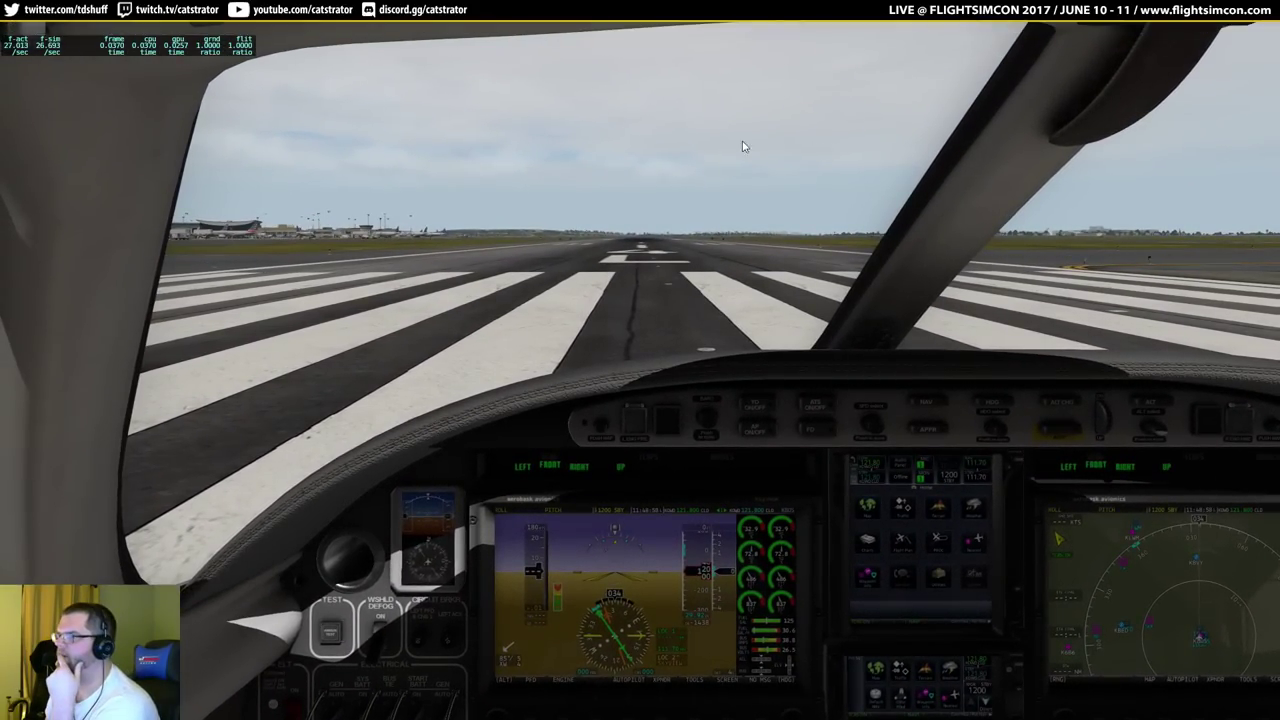
# Try Reflection Detail at its lowest level in the graphics settings.
pyautogui.hotkey('ctrl', 'g')
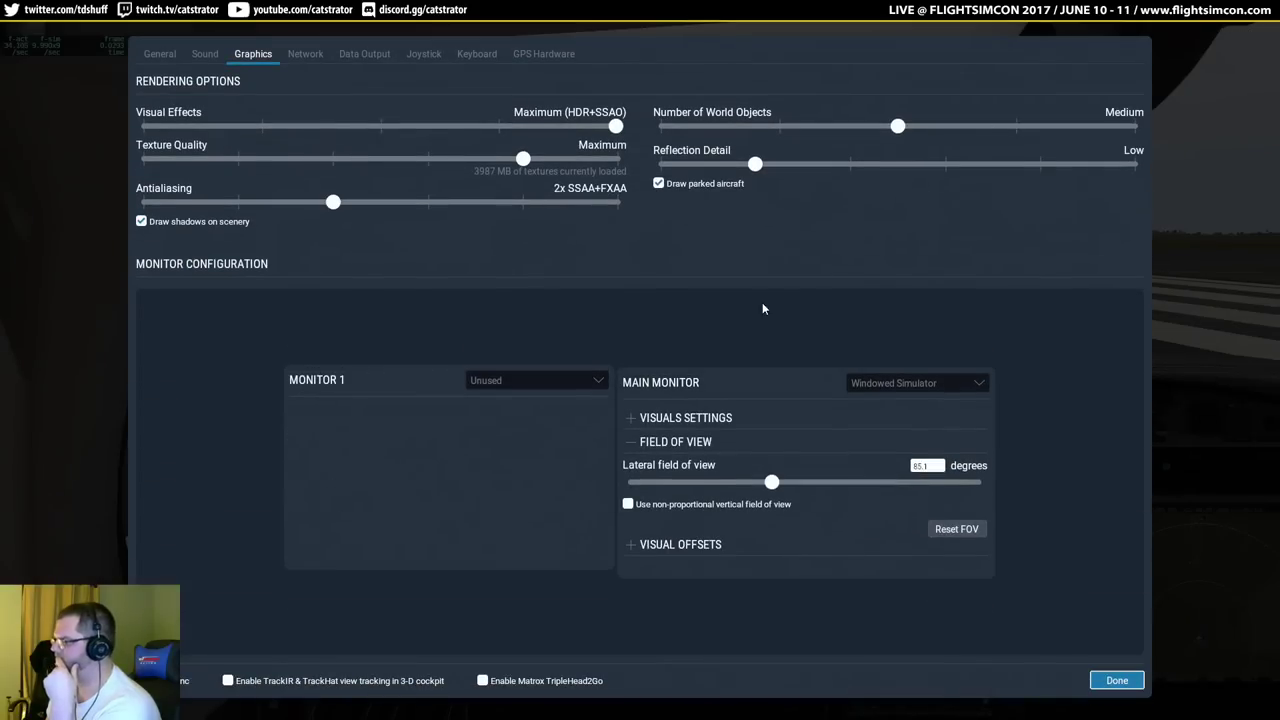
pyautogui.moveTo(730, 170); pyautogui.dragTo(593, 168)
pyautogui.click(1117, 680)
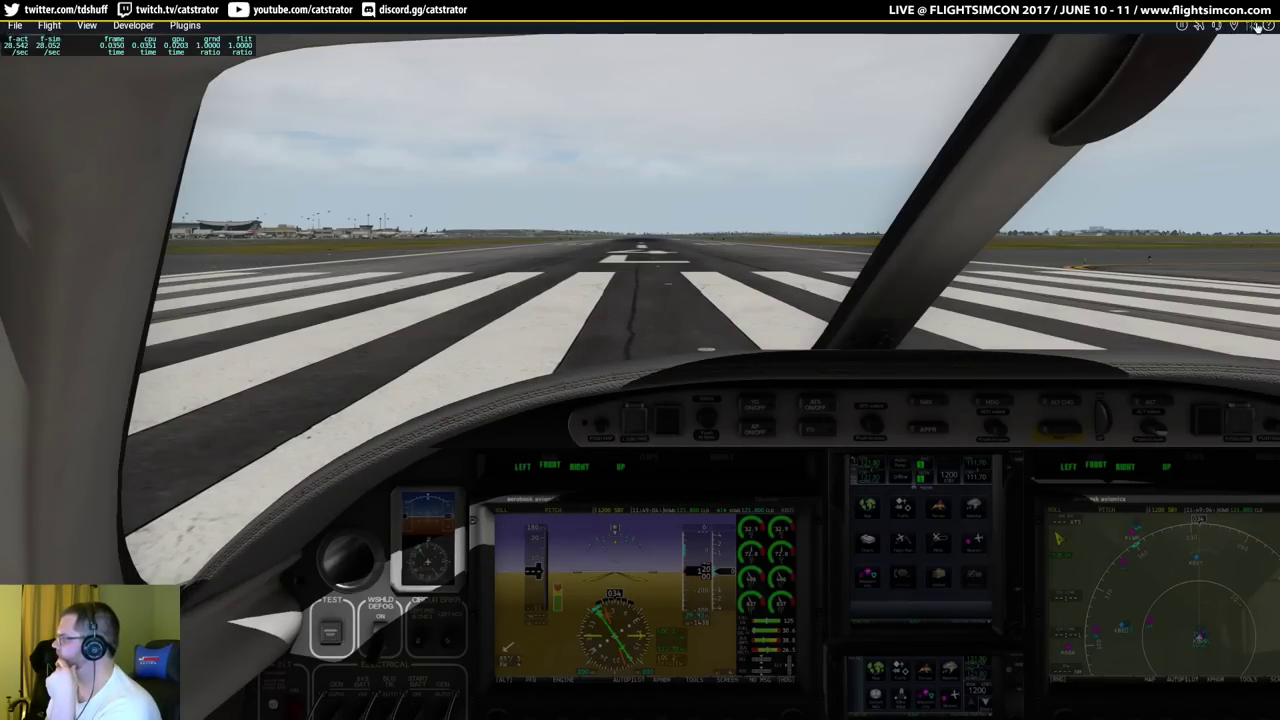
# Set Reflection Detail back to Low, turn off drawing shadows on scenery, and apply the graphics settings.
pyautogui.click(1245, 30)
pyautogui.moveTo(664, 165); pyautogui.dragTo(739, 166)
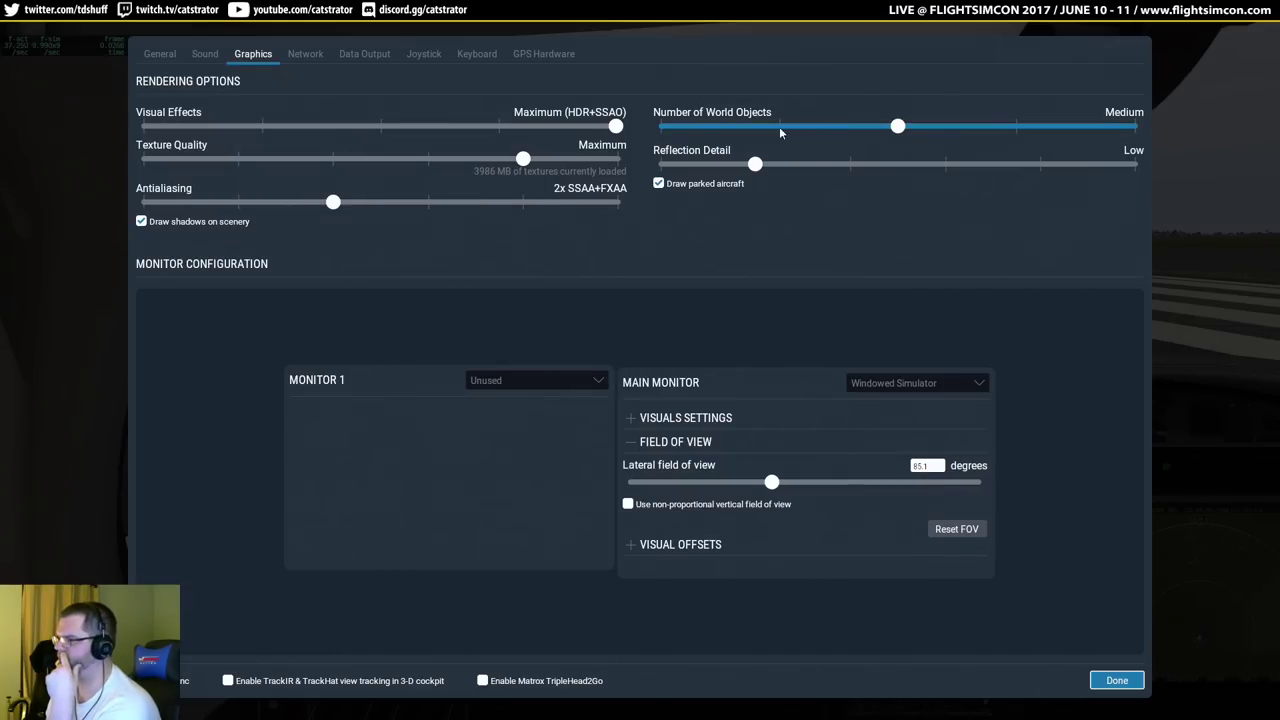
pyautogui.moveTo(333, 202)
pyautogui.mouseDown()
pyautogui.moveTo(428, 202)
pyautogui.moveTo(333, 202)
pyautogui.mouseUp()
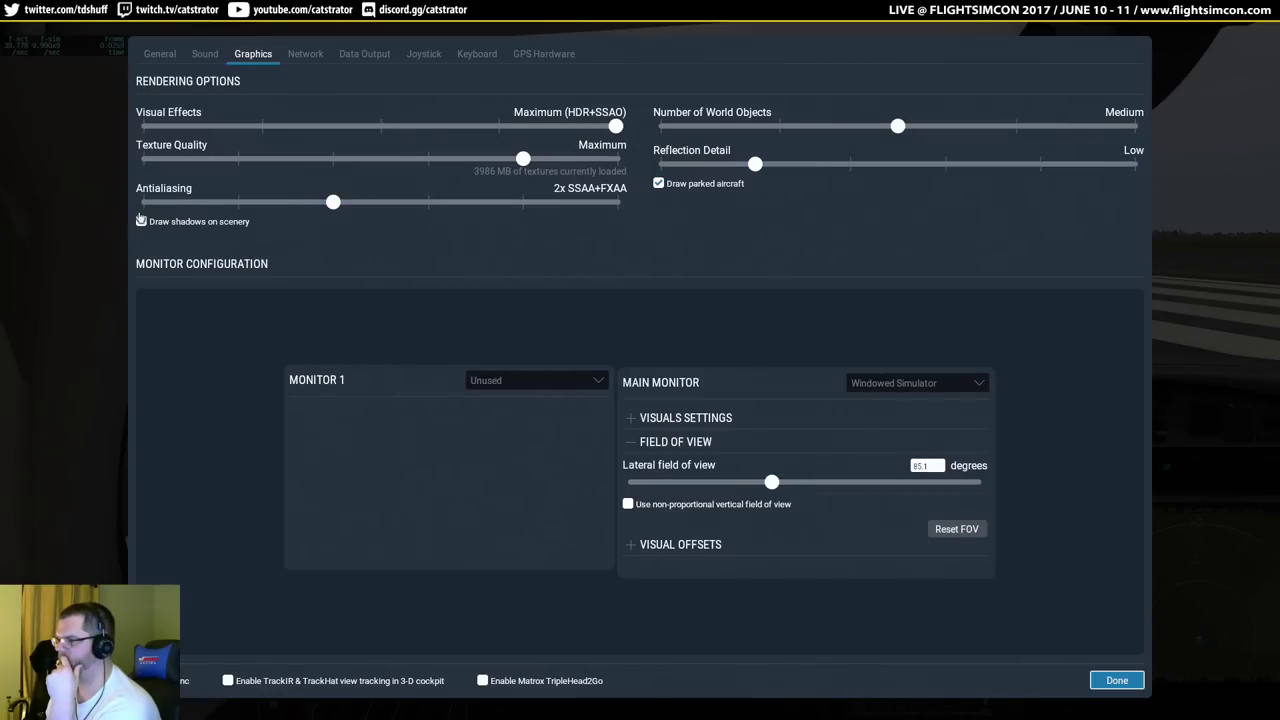
pyautogui.click(1117, 680)
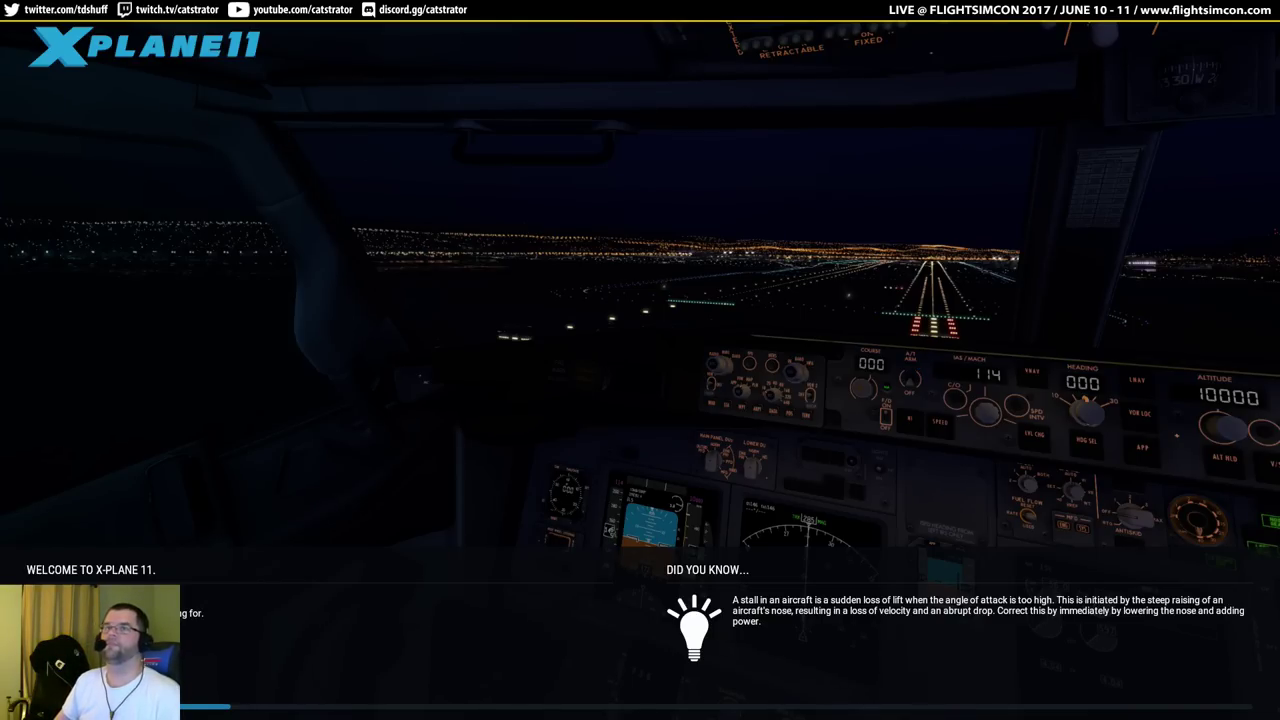
# Bring the TechPowerUp GPU-Z window over the simulator and check the graphics card's load and memory sensors.
pyautogui.moveTo(220, 152); pyautogui.dragTo(114, 280)
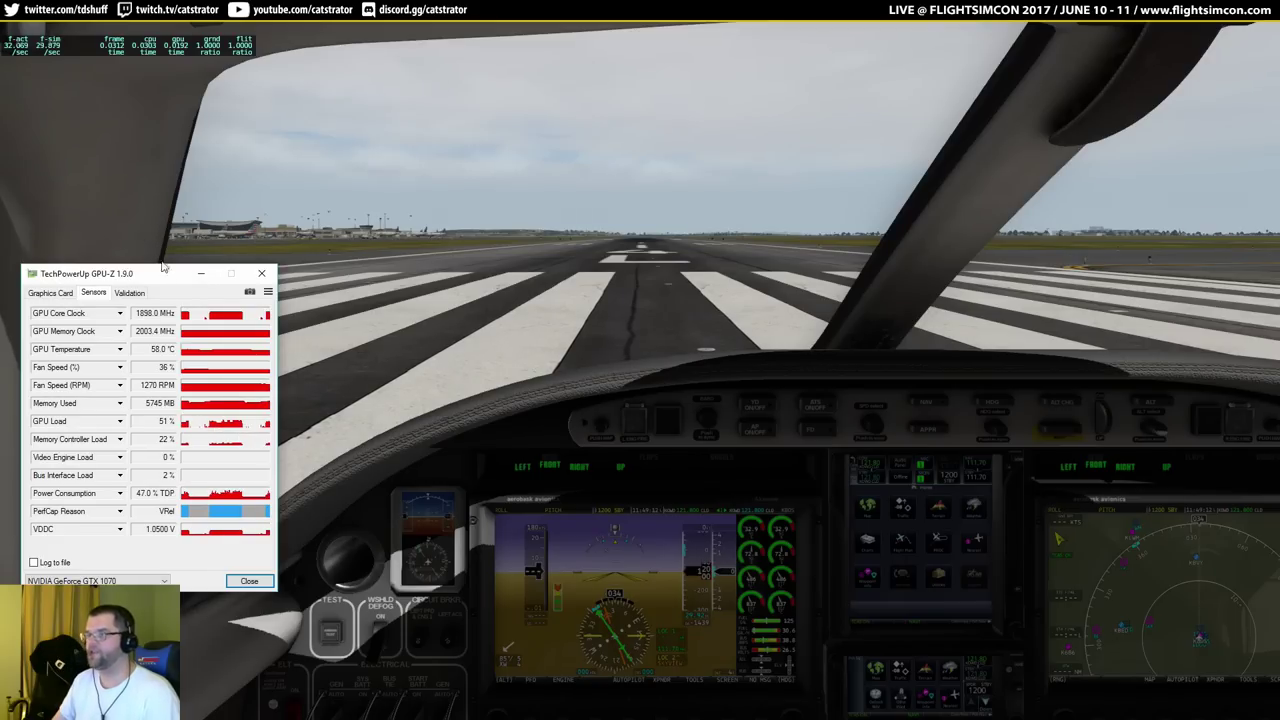
pyautogui.moveTo(166, 268); pyautogui.dragTo(97, 275)
pyautogui.click(123, 264)
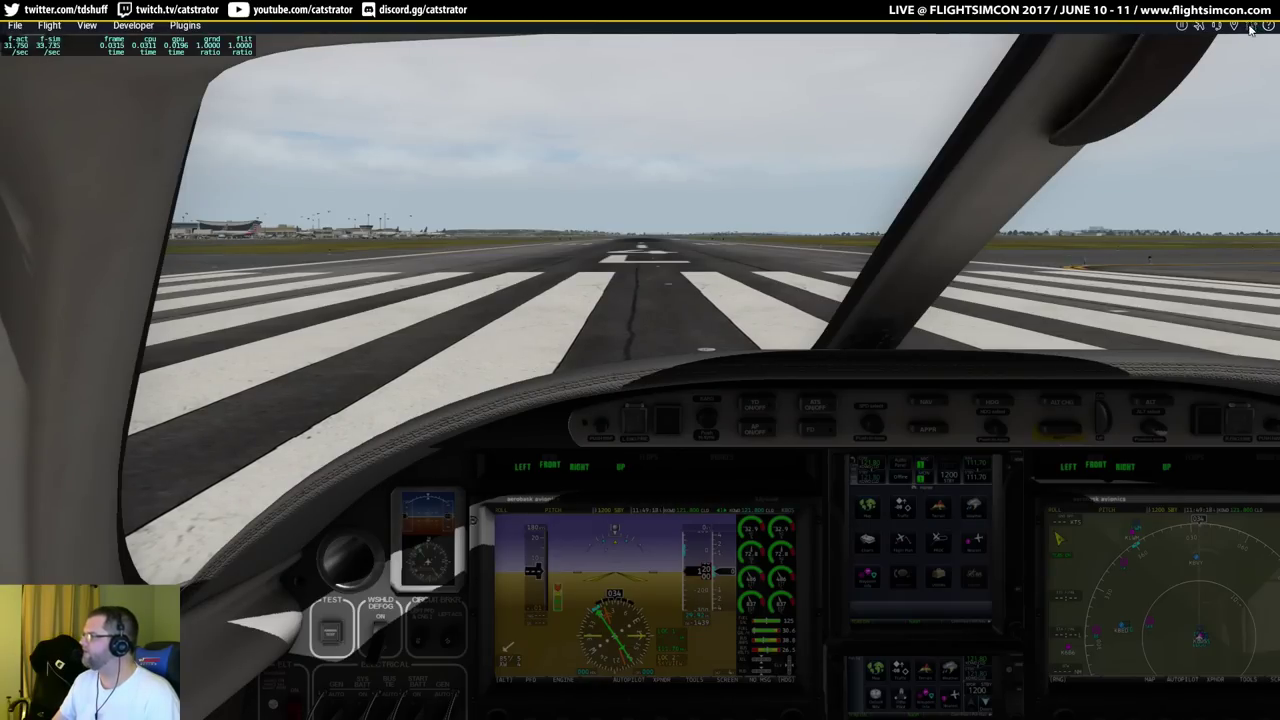
# Set Number of World Objects to High in the graphics settings and apply it.
pyautogui.click(1250, 30)
pyautogui.moveTo(898, 126); pyautogui.dragTo(1017, 126)
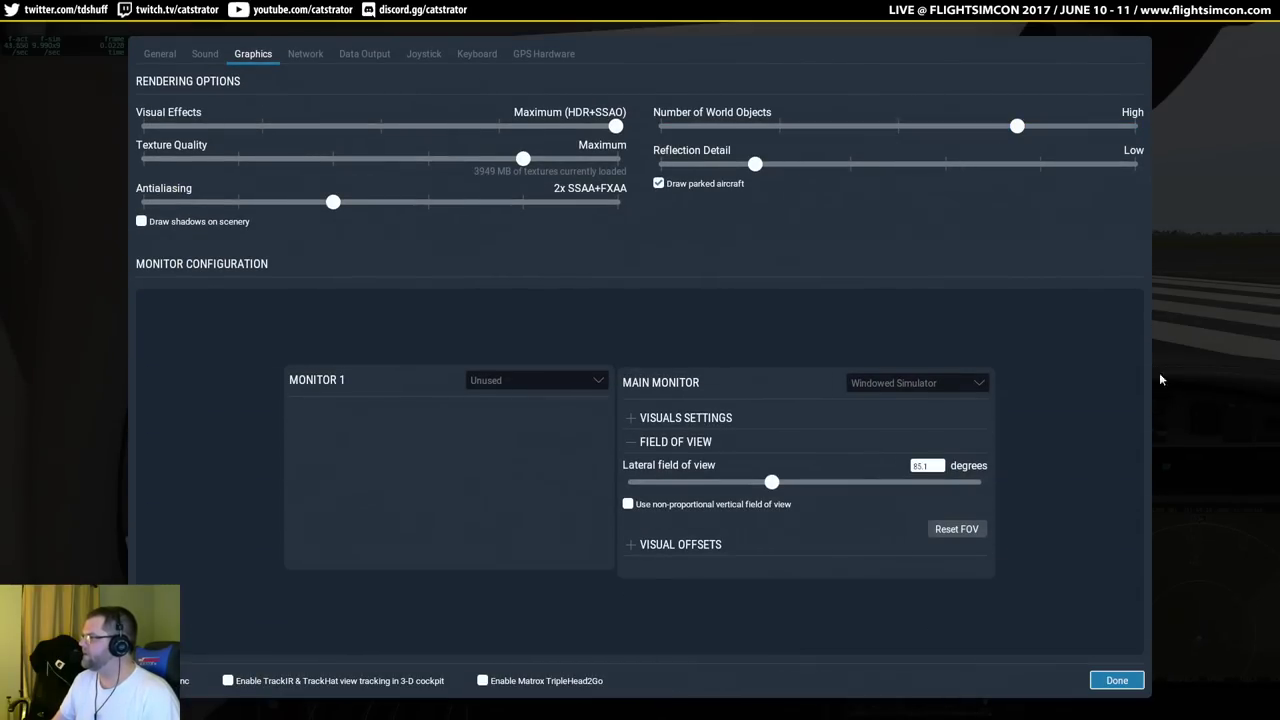
pyautogui.click(1116, 680)
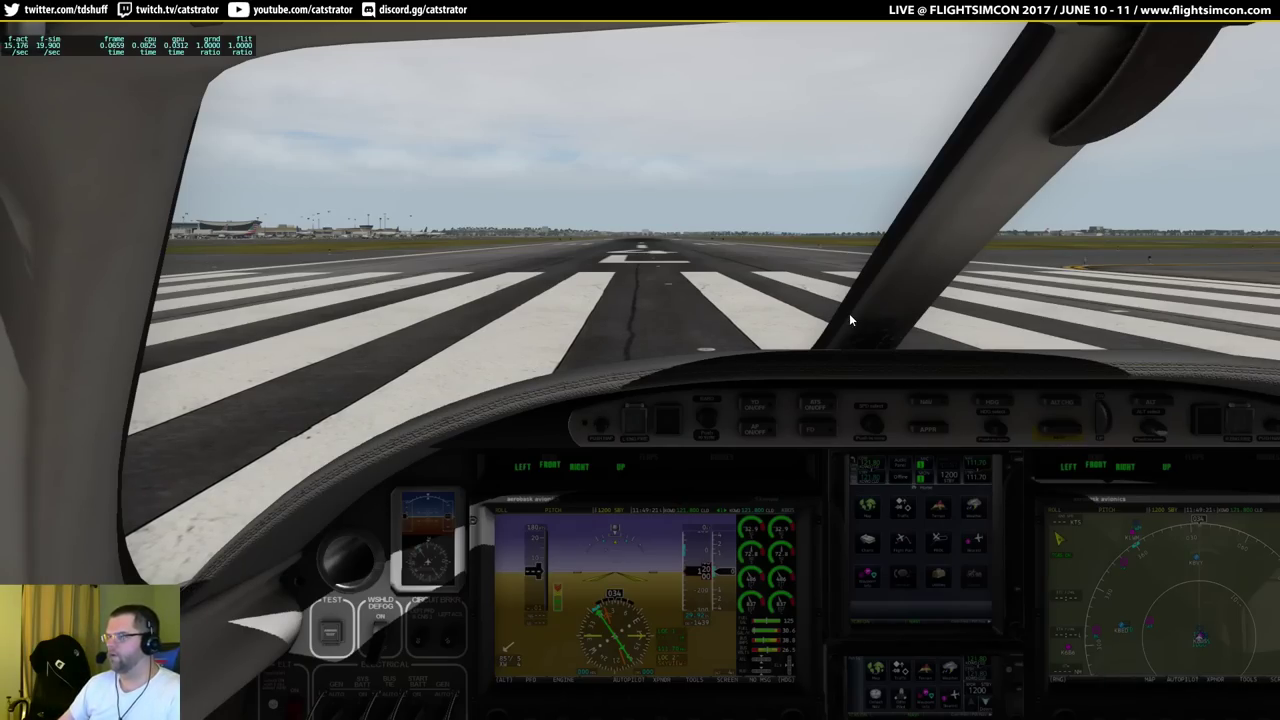
# Look around the cockpit, out of the side window and back to a closer view of the instrument panel.
pyautogui.moveTo(1055, 259); pyautogui.dragTo(791, 273)
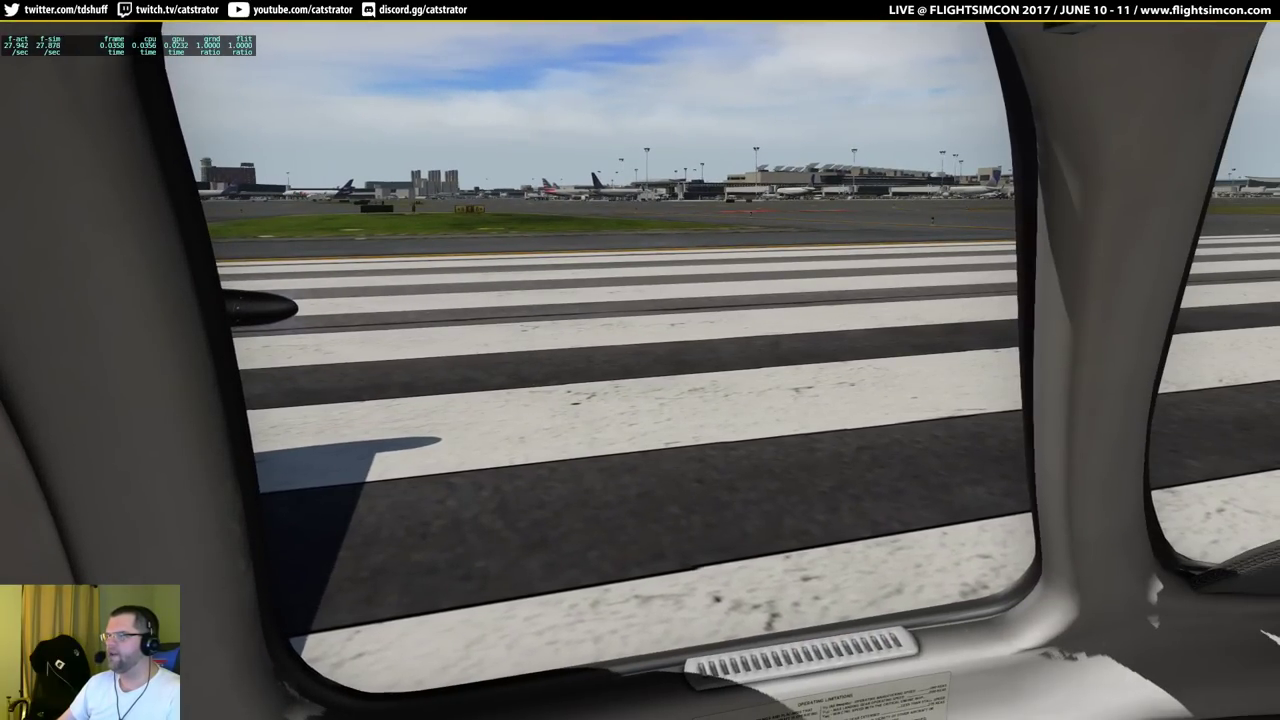
pyautogui.moveTo(282, 170); pyautogui.dragTo(577, 211)
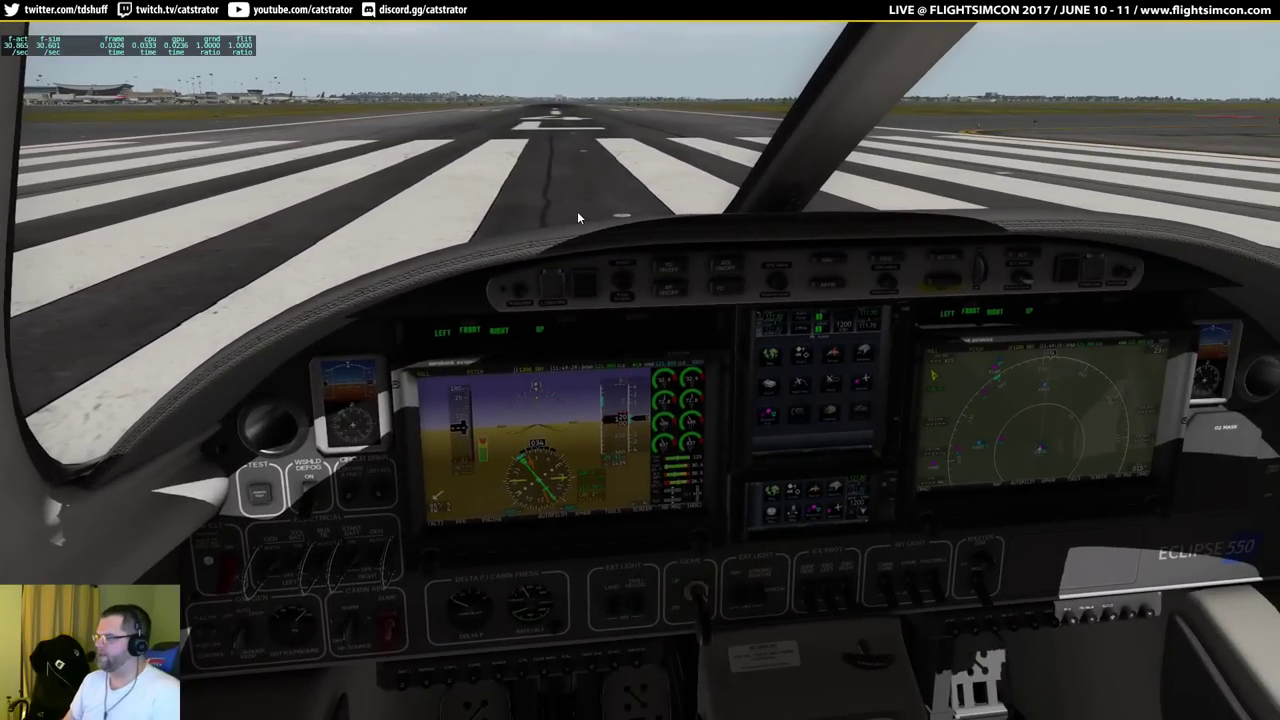
pyautogui.scroll(3, 577, 211)
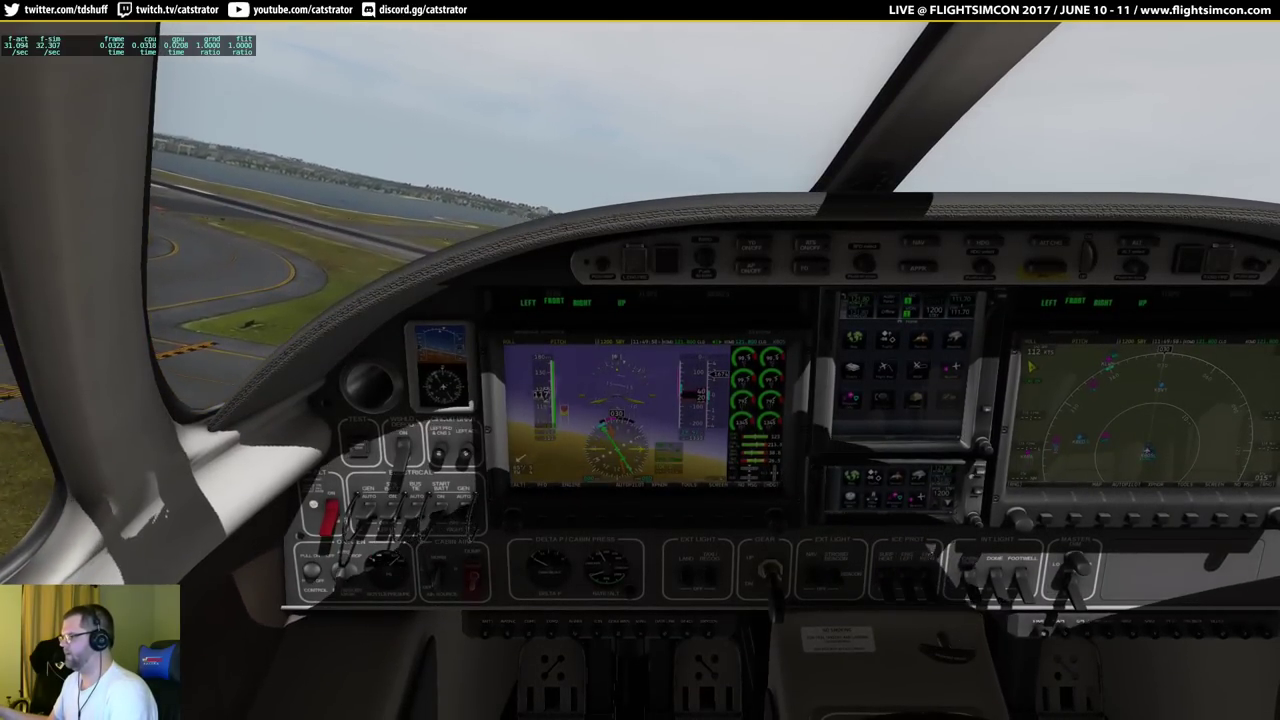
# Pause the flight and review the joystick button assignments of the Saitek Pro Flight X-55 Rhino Throttle.
pyautogui.press('p')
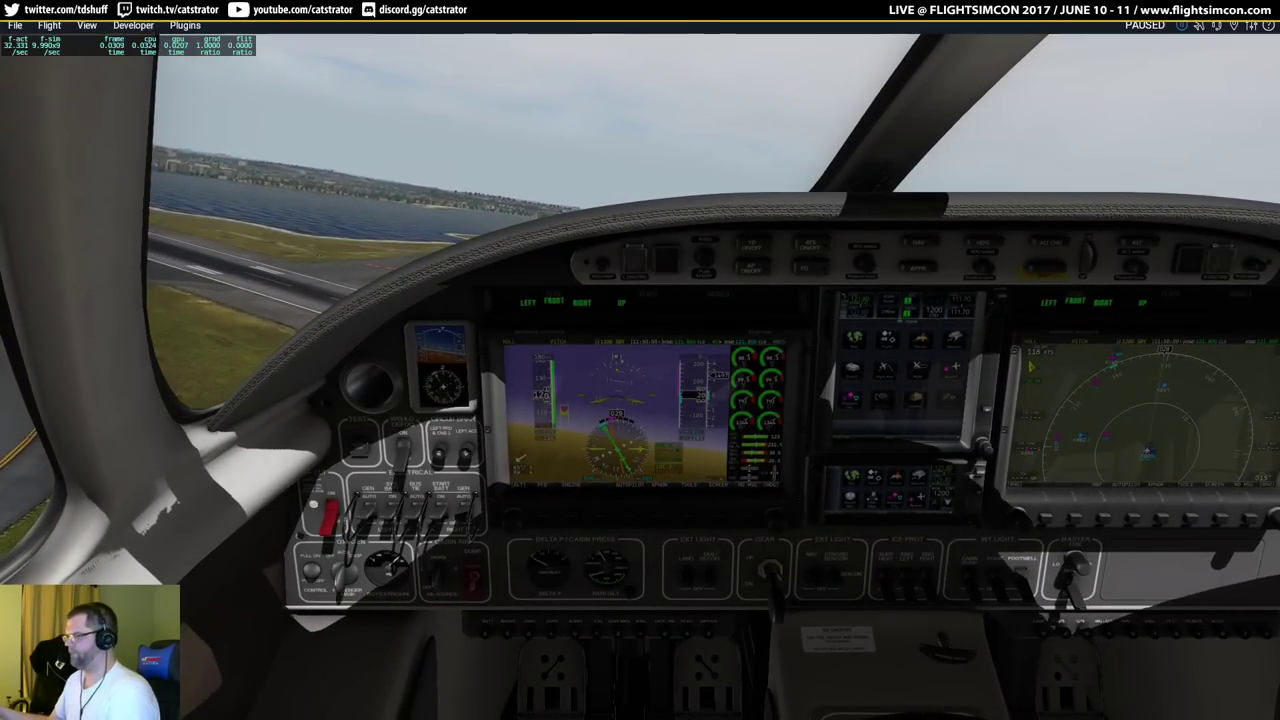
pyautogui.click(1253, 25)
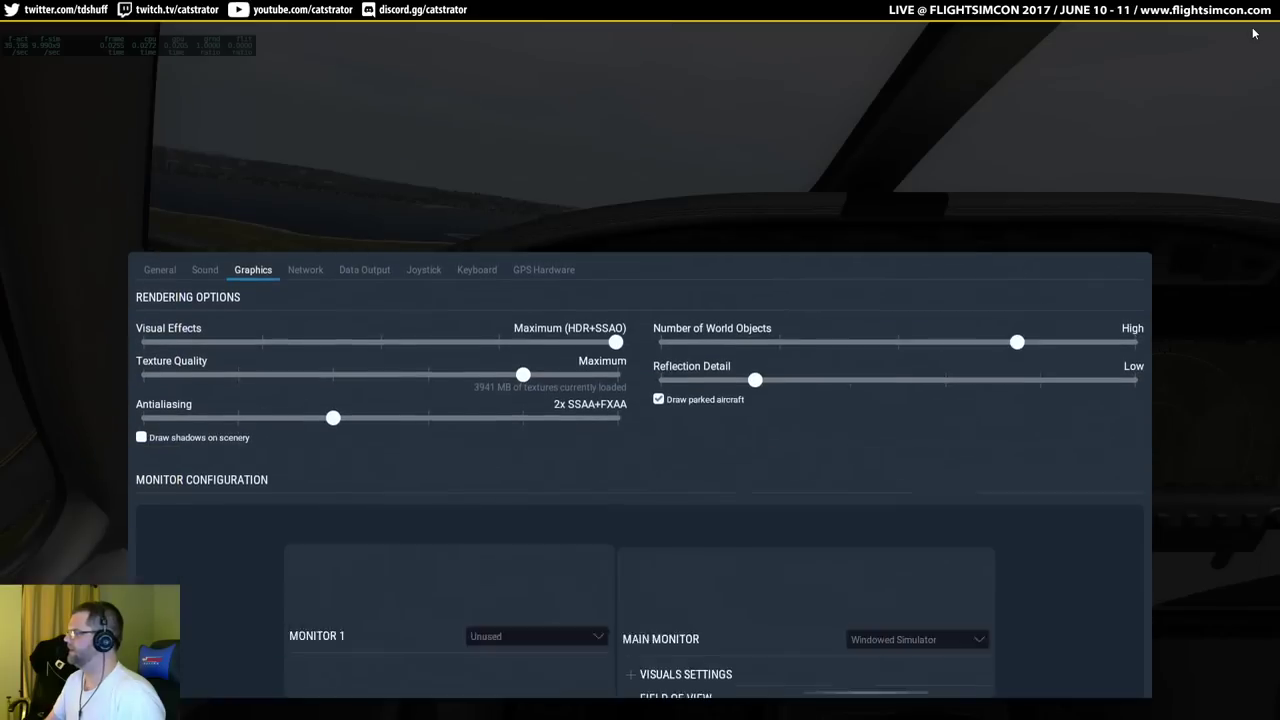
pyautogui.click(415, 58)
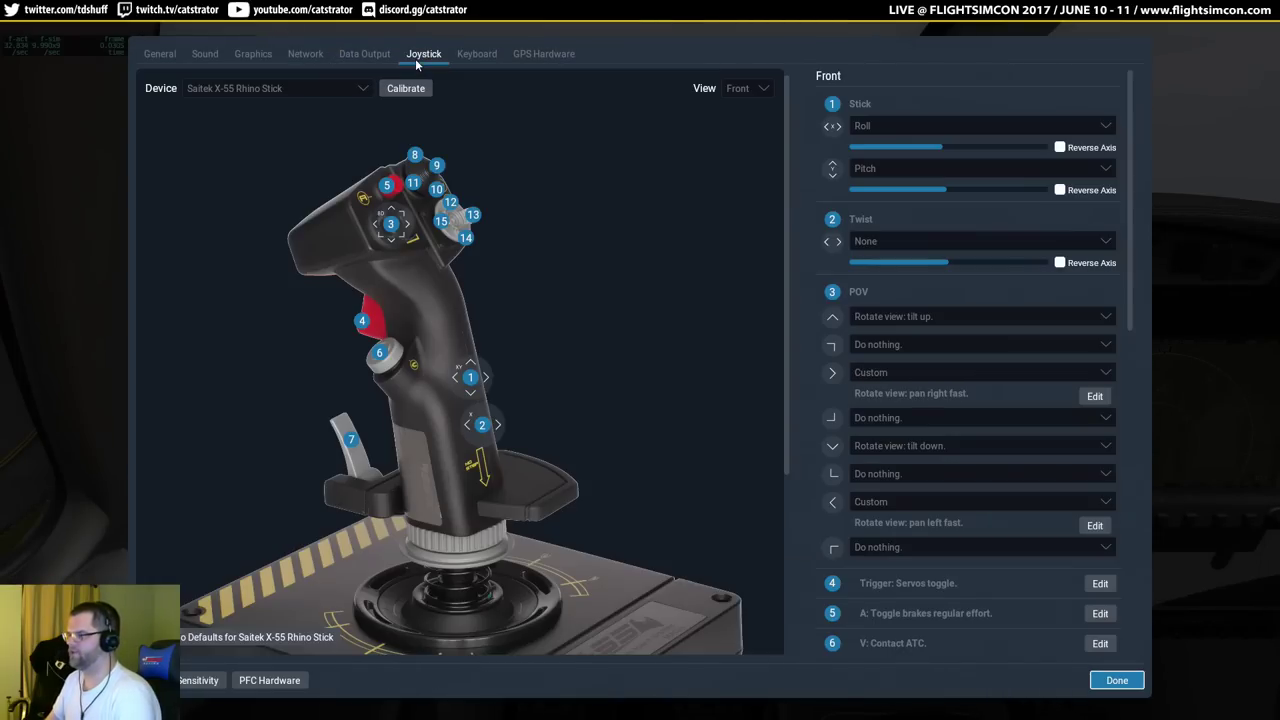
pyautogui.click(268, 88)
pyautogui.click(291, 118)
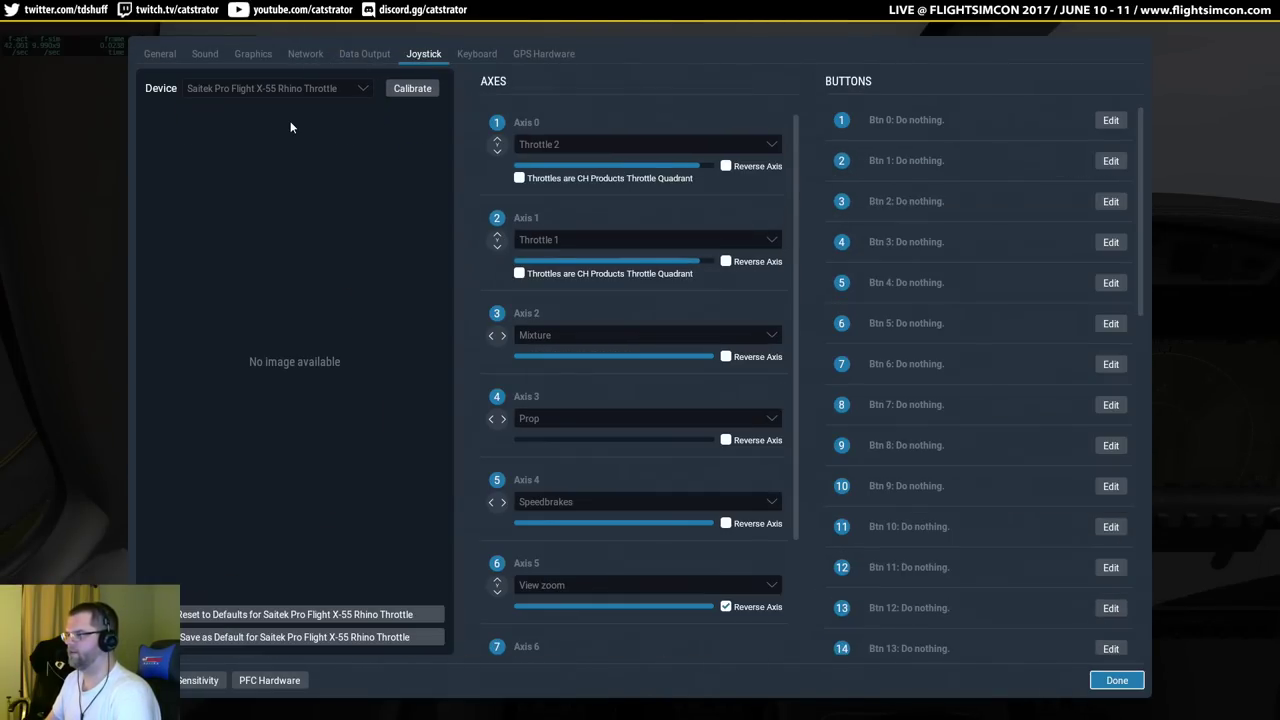
pyautogui.scroll(-5, 965, 305)
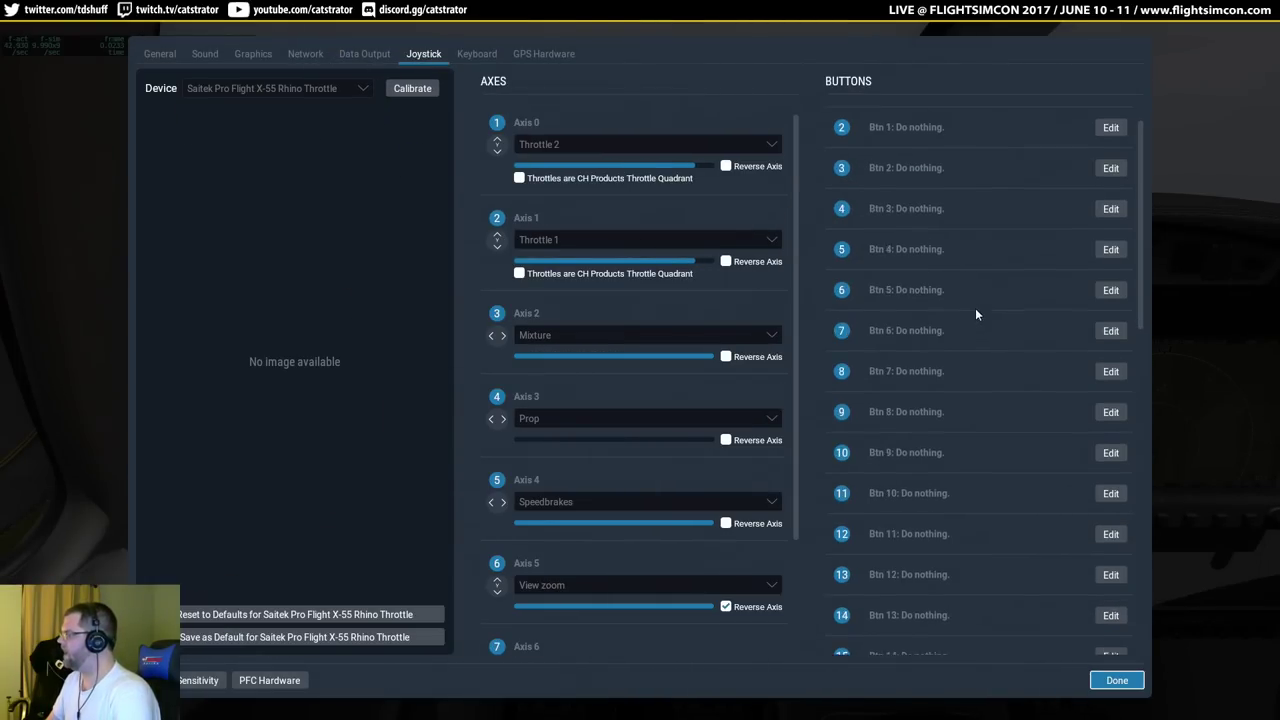
pyautogui.scroll(5, 974, 378)
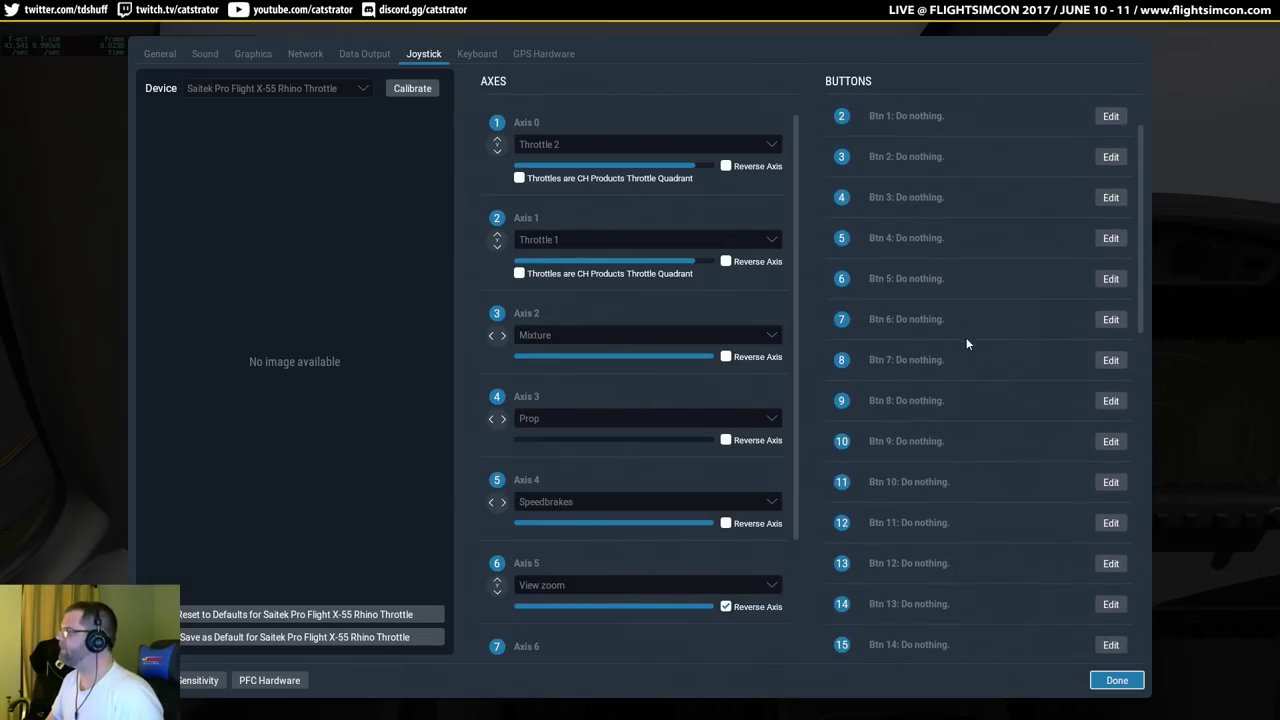
# Assign the Landing gear toggle command to Btn 4 of the X-55 Rhino Throttle.
pyautogui.scroll(-3, 668, 335)
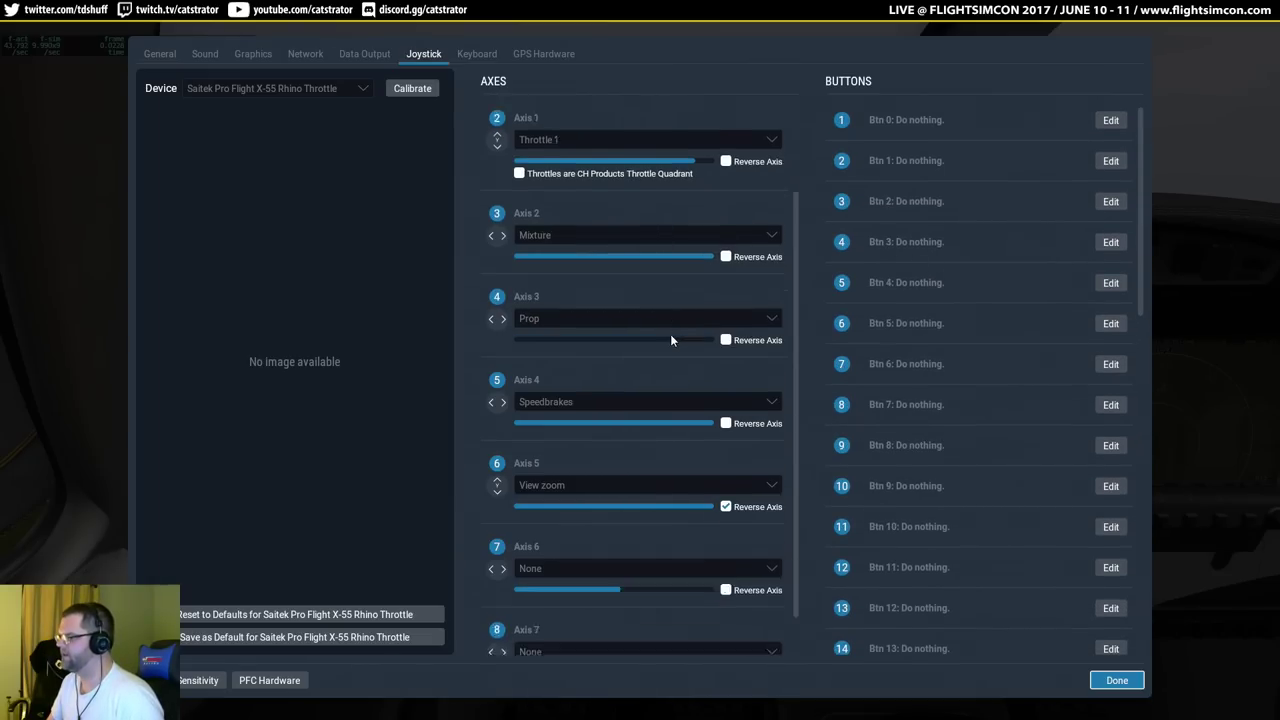
pyautogui.scroll(3, 641, 432)
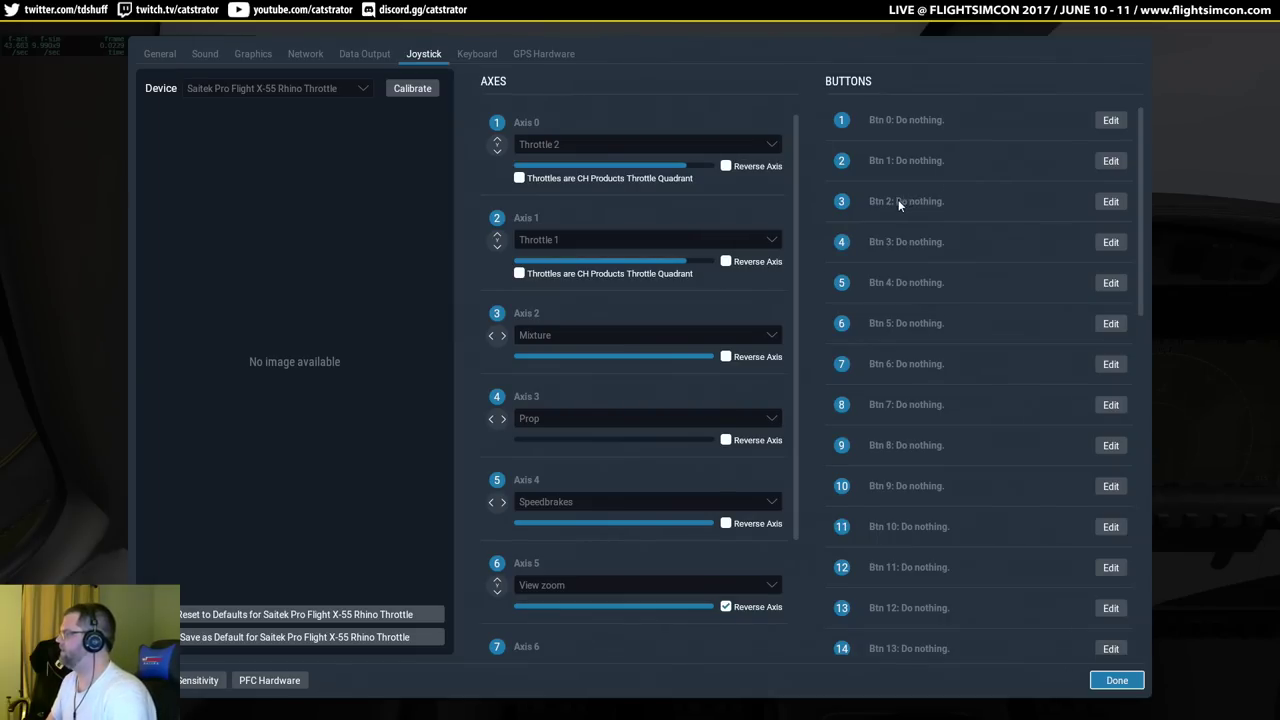
pyautogui.scroll(-9, 898, 200)
pyautogui.scroll(9, 1040, 305)
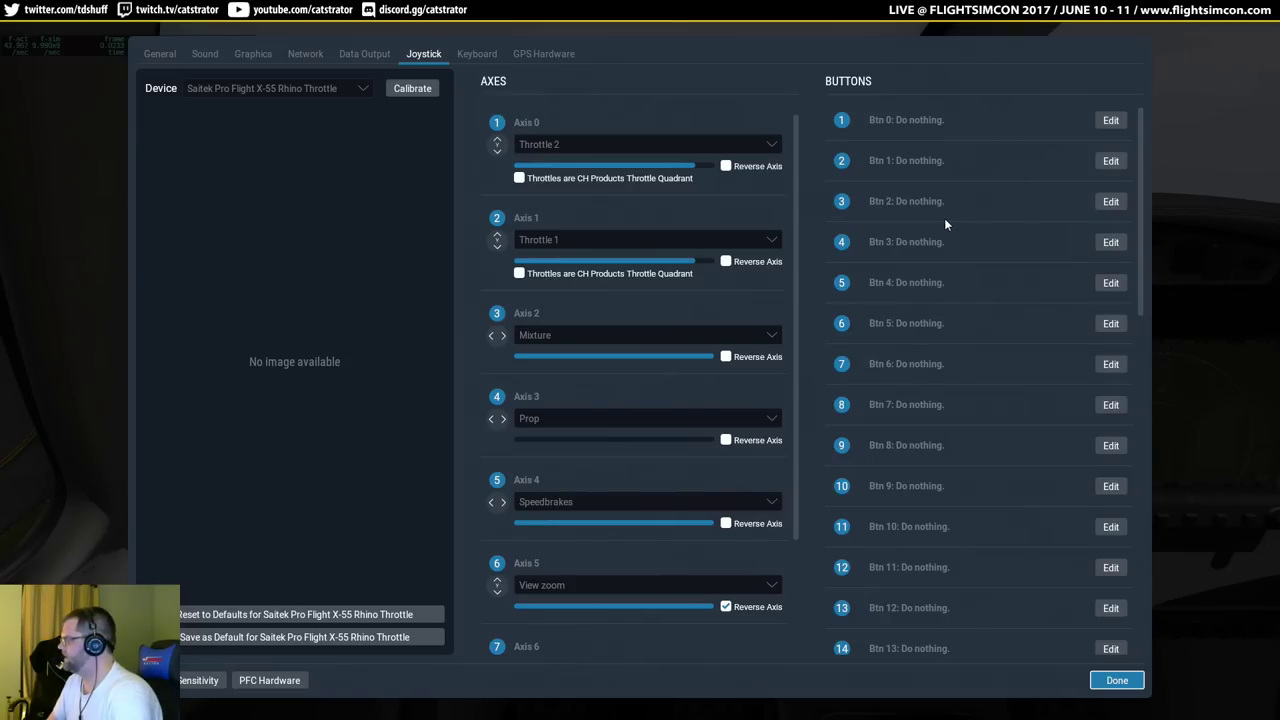
pyautogui.click(1110, 284)
pyautogui.write('gear')
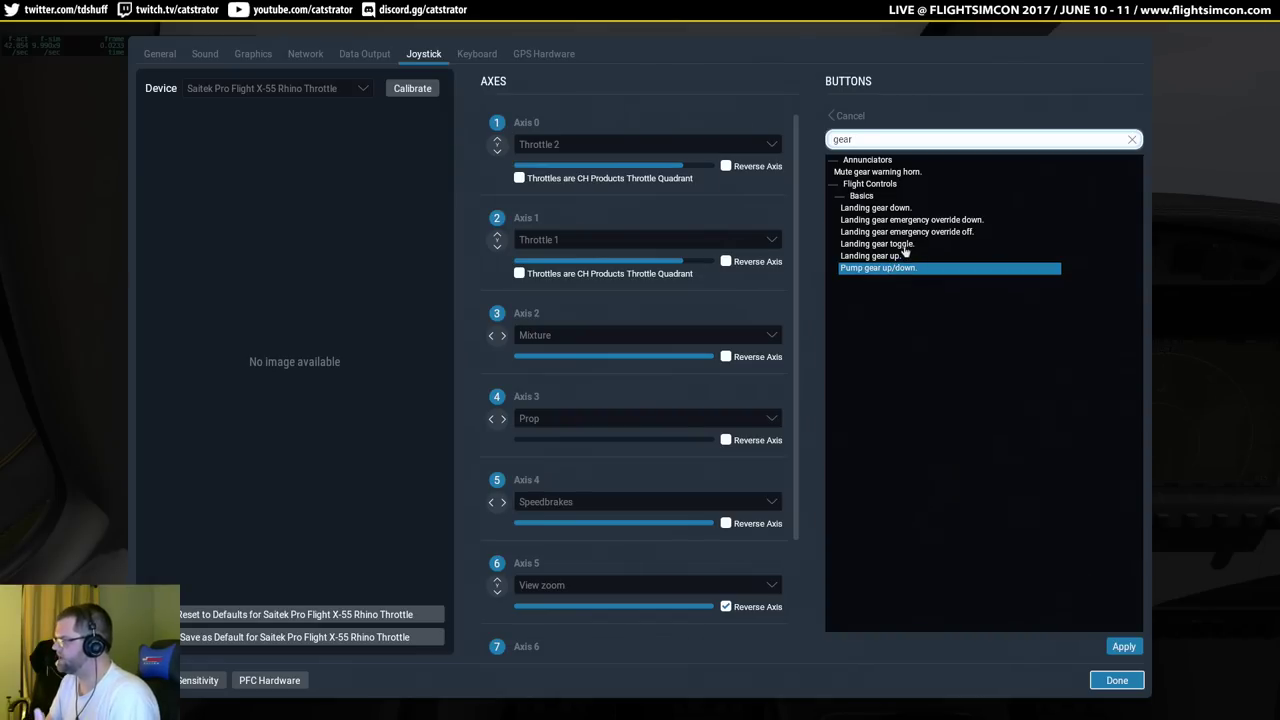
pyautogui.click(903, 247)
pyautogui.click(1123, 646)
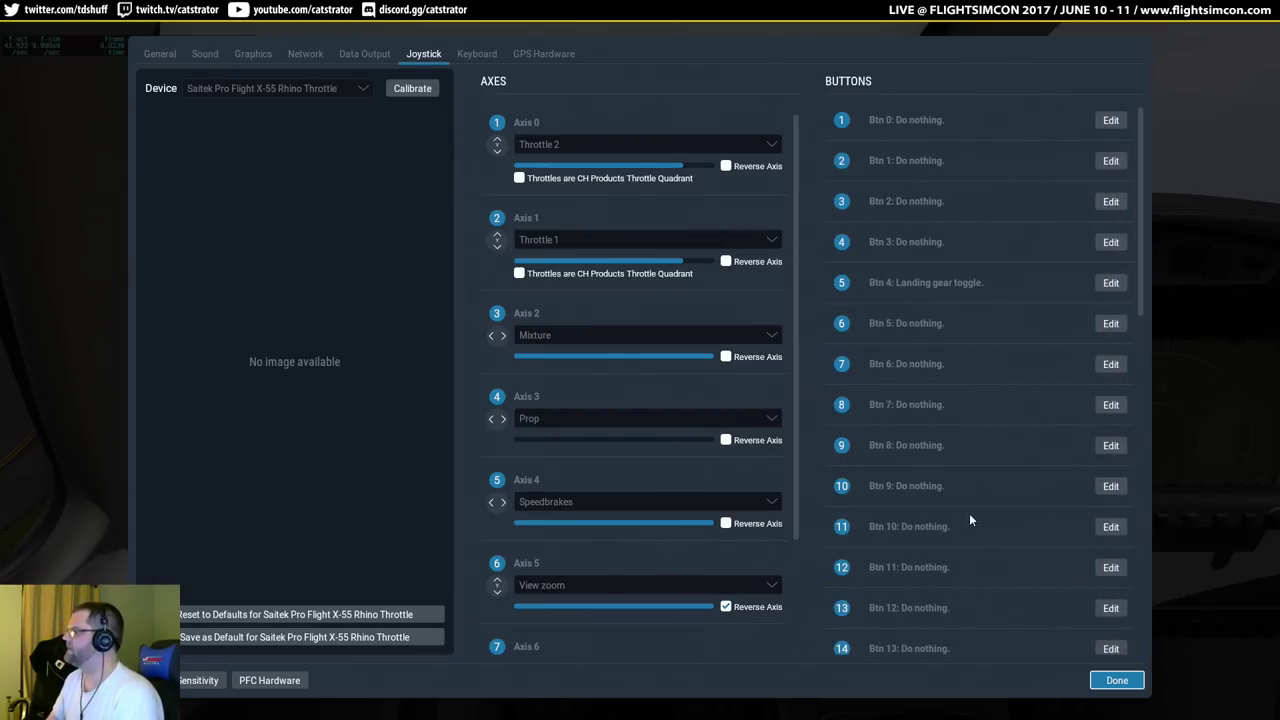
# Assign the Flaps up a notch command to Btn 27 of the throttle.
pyautogui.scroll(-8, 950, 498)
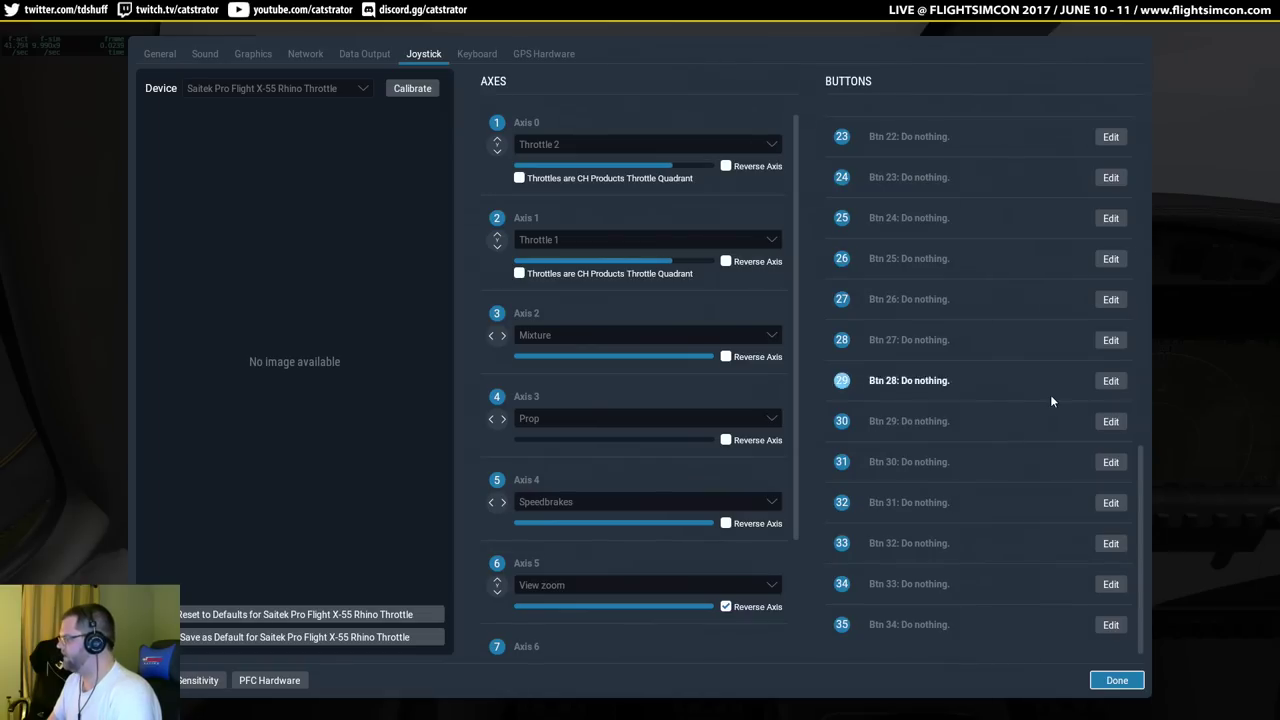
pyautogui.click(1110, 341)
pyautogui.press('BackSpace')
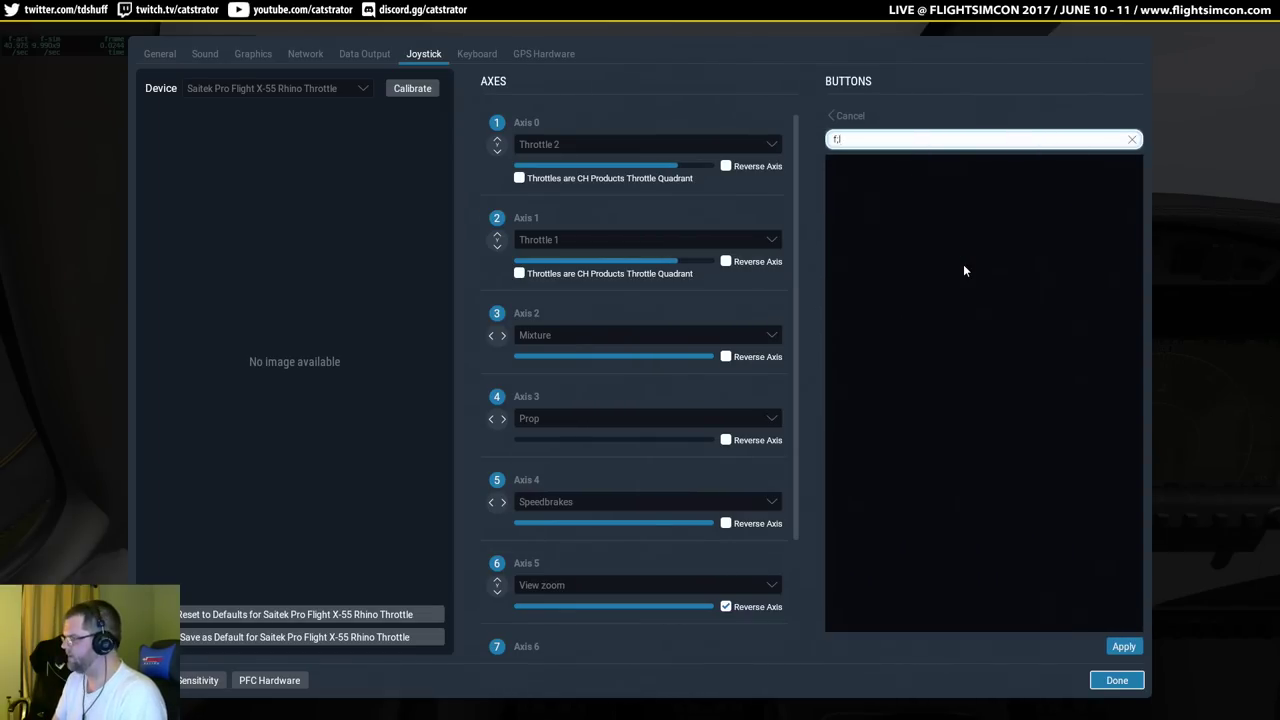
pyautogui.write('flaps up')
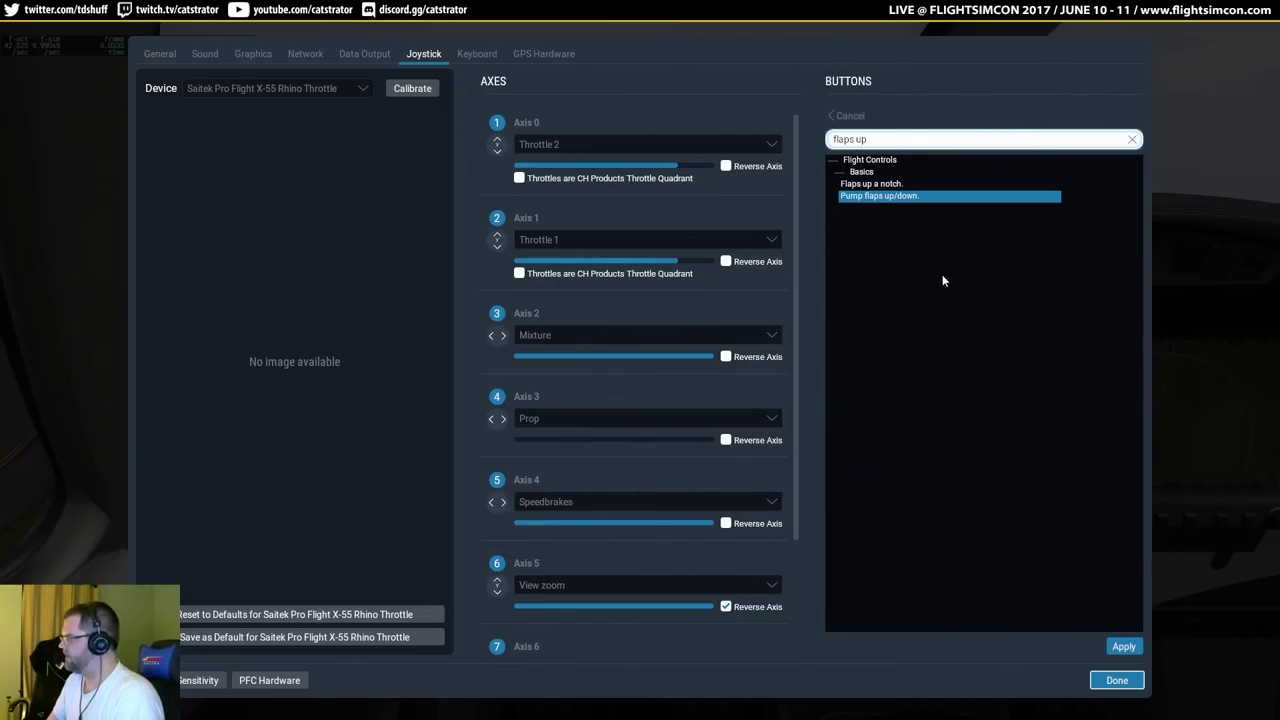
pyautogui.click(897, 185)
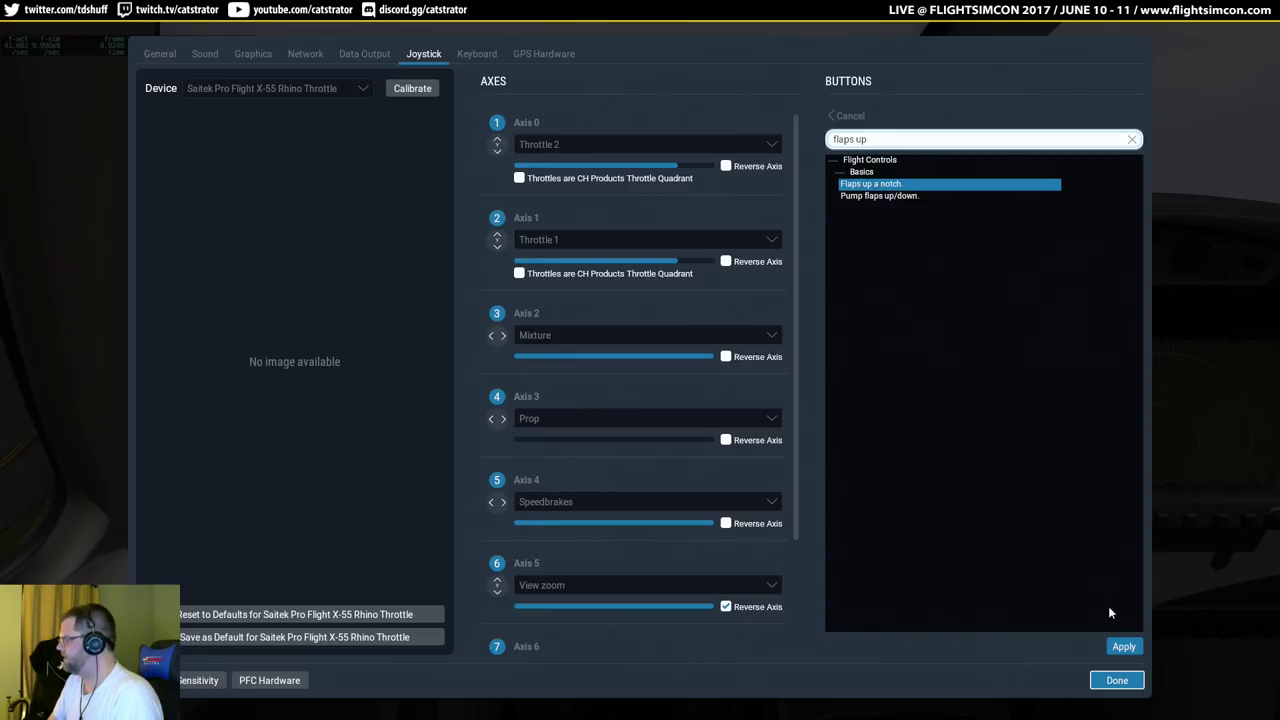
pyautogui.click(1122, 647)
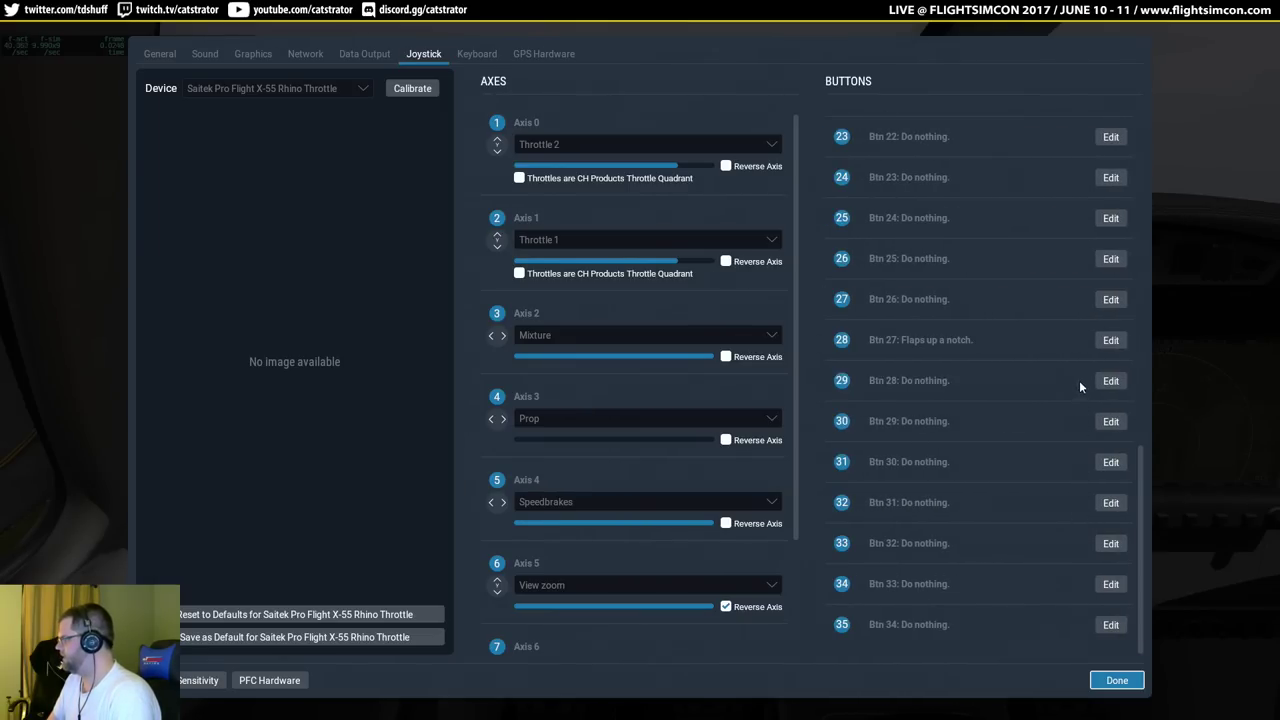
# Assign the Flaps down a notch command to Btn 28 and close the settings.
pyautogui.click(1110, 380)
pyautogui.click(869, 145)
pyautogui.press('BackSpace')
pyautogui.press('BackSpace')
pyautogui.press('BackSpace')
pyautogui.write('down')
pyautogui.press('BackSpace')
pyautogui.press('BackSpace')
pyautogui.write('do')
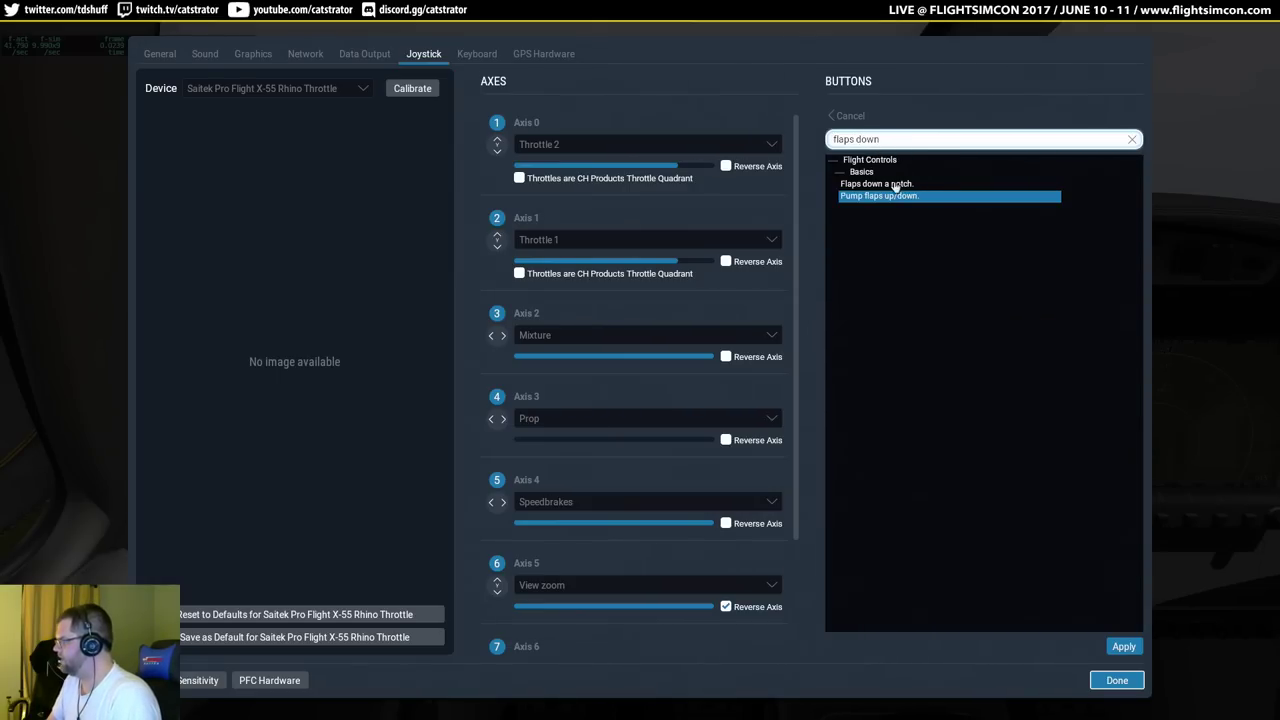
pyautogui.click(896, 186)
pyautogui.click(1124, 646)
pyautogui.click(1120, 681)
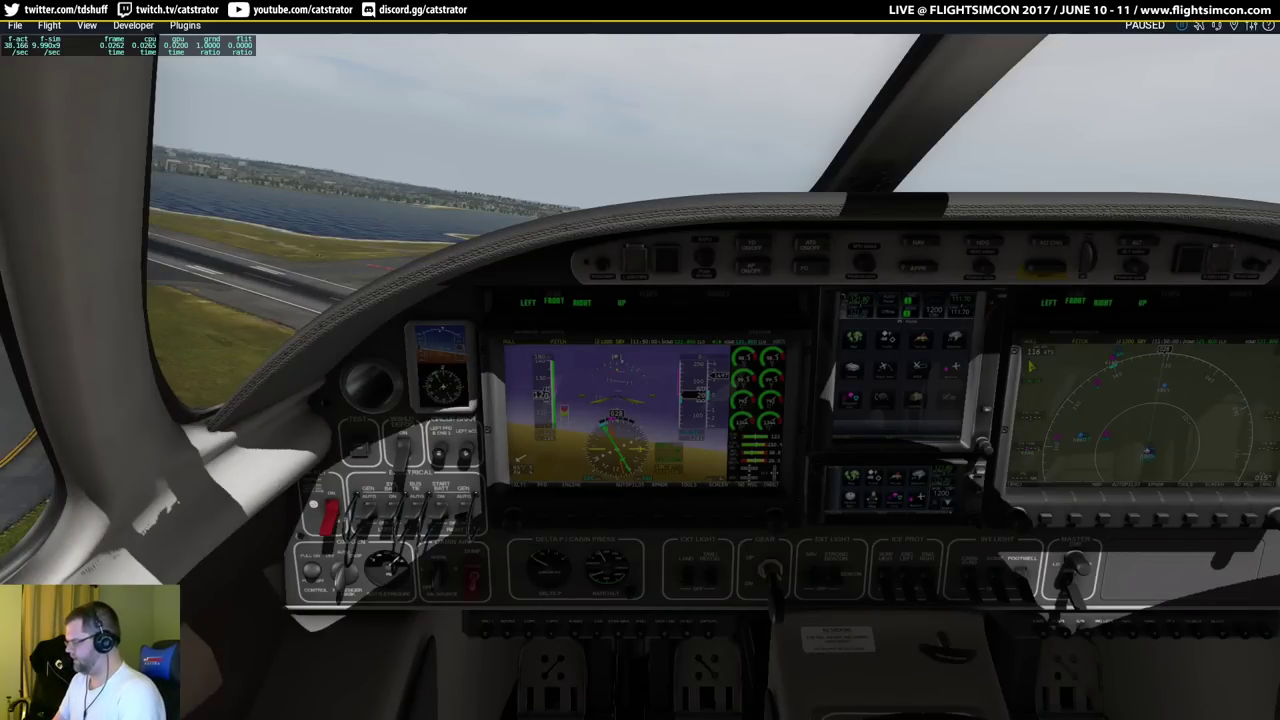
# Resume the flight and pause it again in an external view from beside and above the aircraft.
pyautogui.press('p')
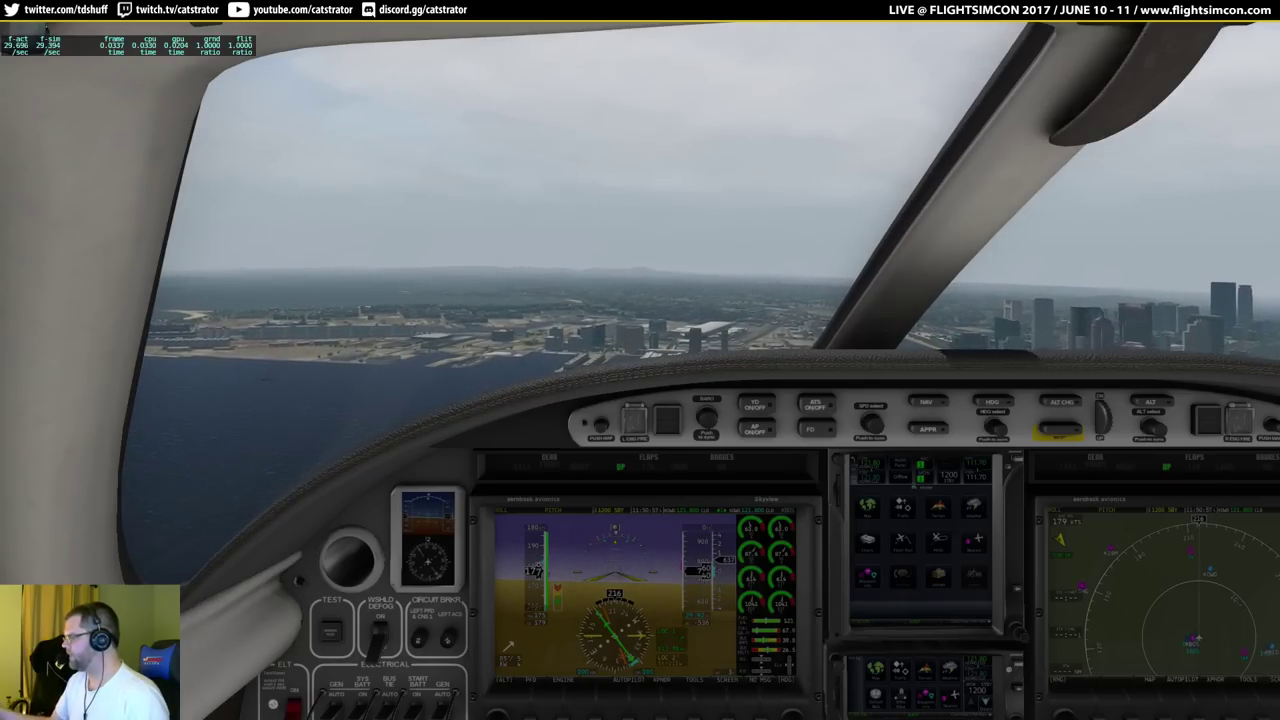
pyautogui.hotkey('shift', '8')
pyautogui.moveTo(690, 241); pyautogui.dragTo(166, 249)
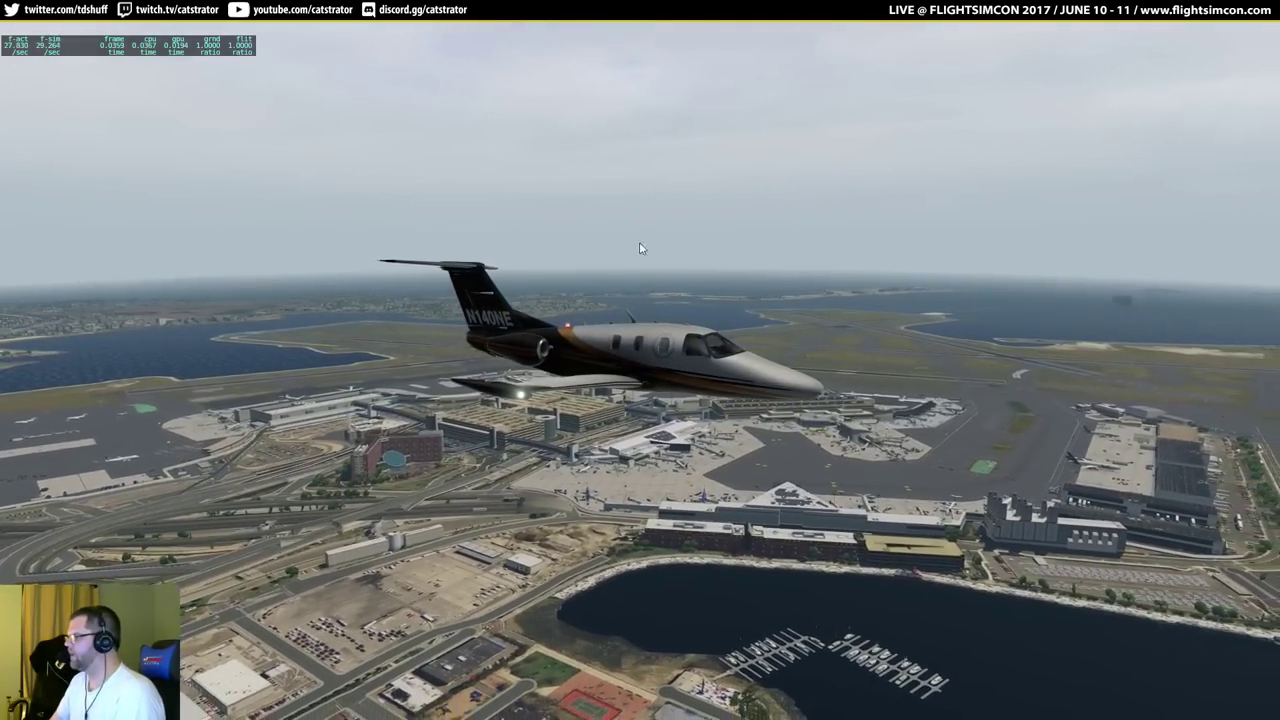
pyautogui.moveTo(608, 254); pyautogui.dragTo(600, 190)
pyautogui.press('p')
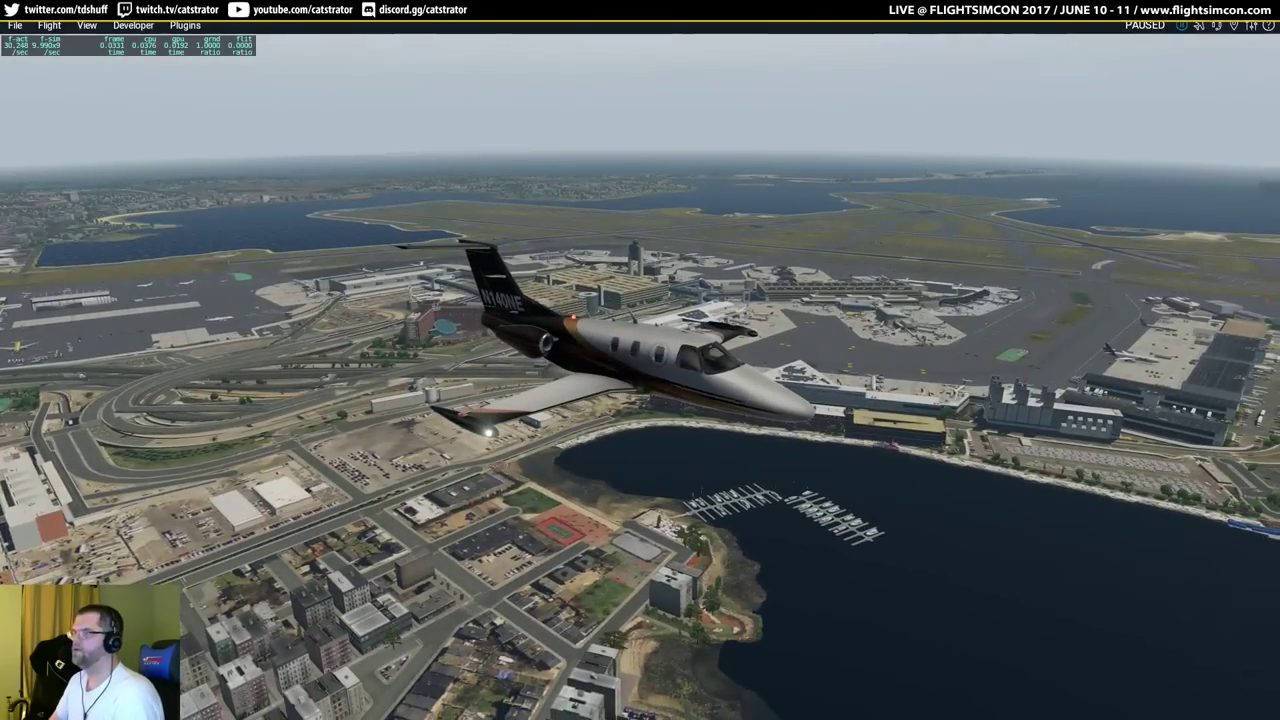
# Review the sound, general and graphics settings, and leave them without changes.
pyautogui.click(1262, 26)
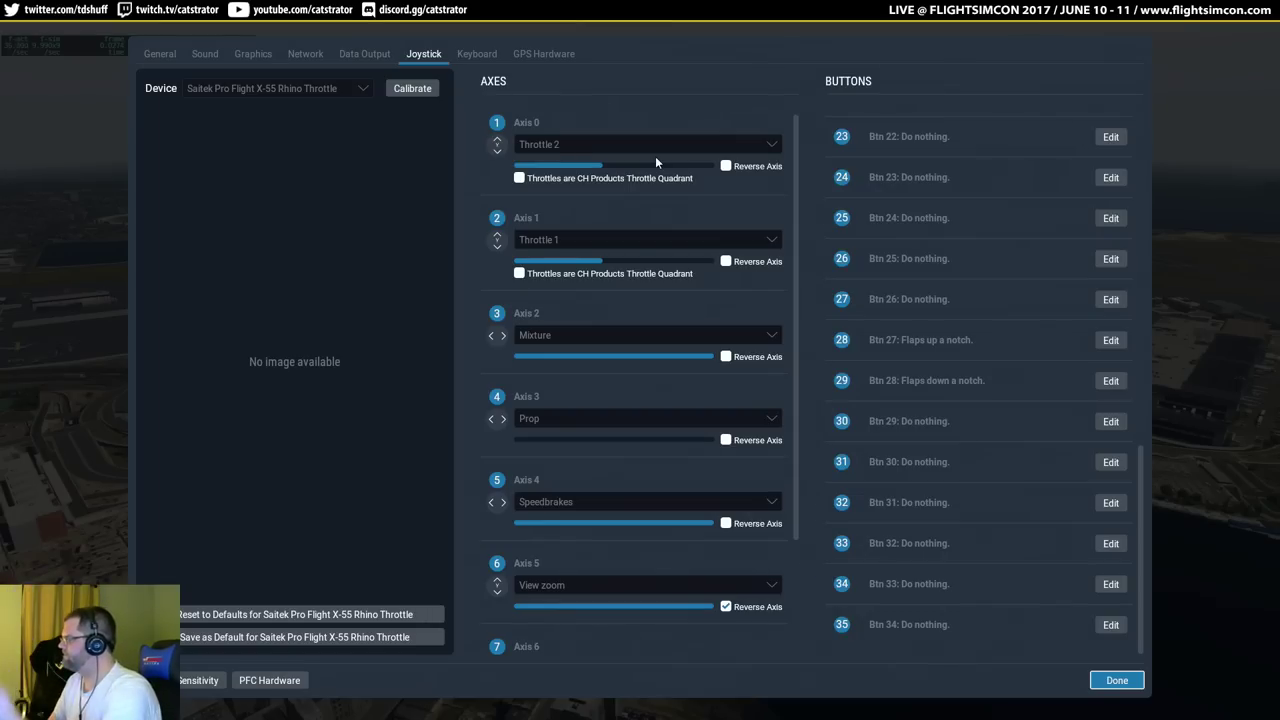
pyautogui.click(207, 58)
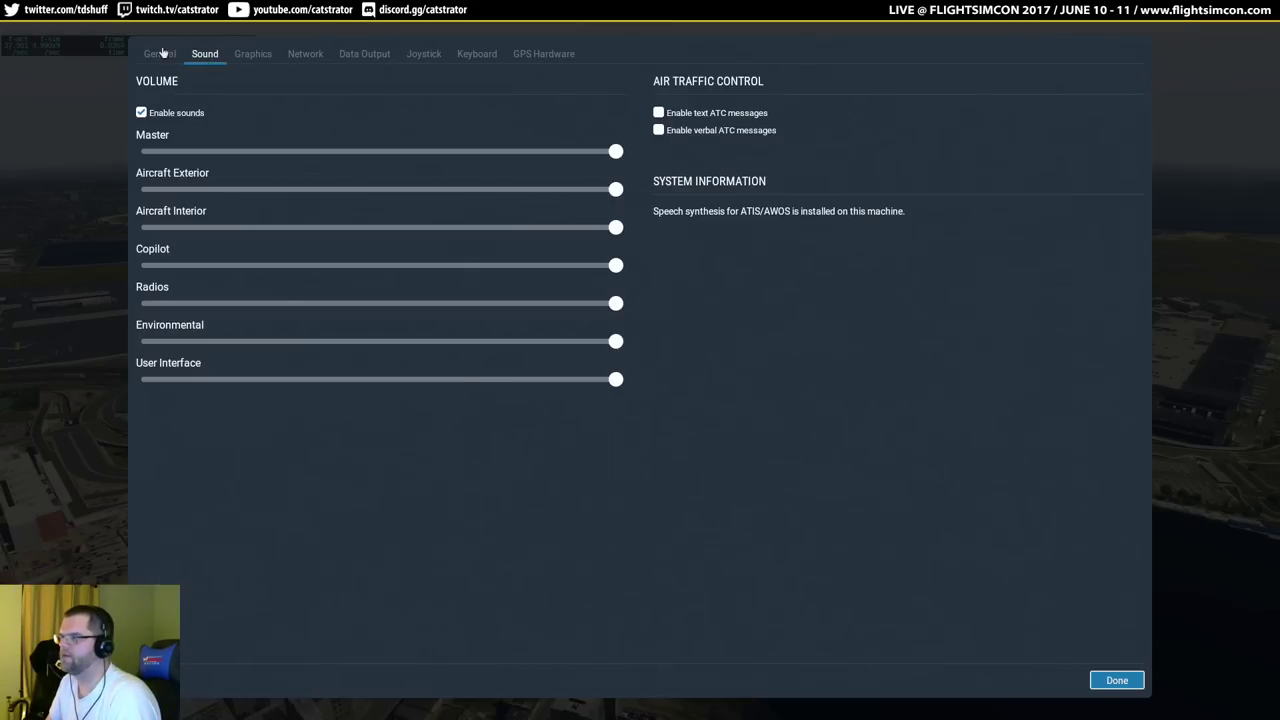
pyautogui.click(164, 56)
pyautogui.click(240, 54)
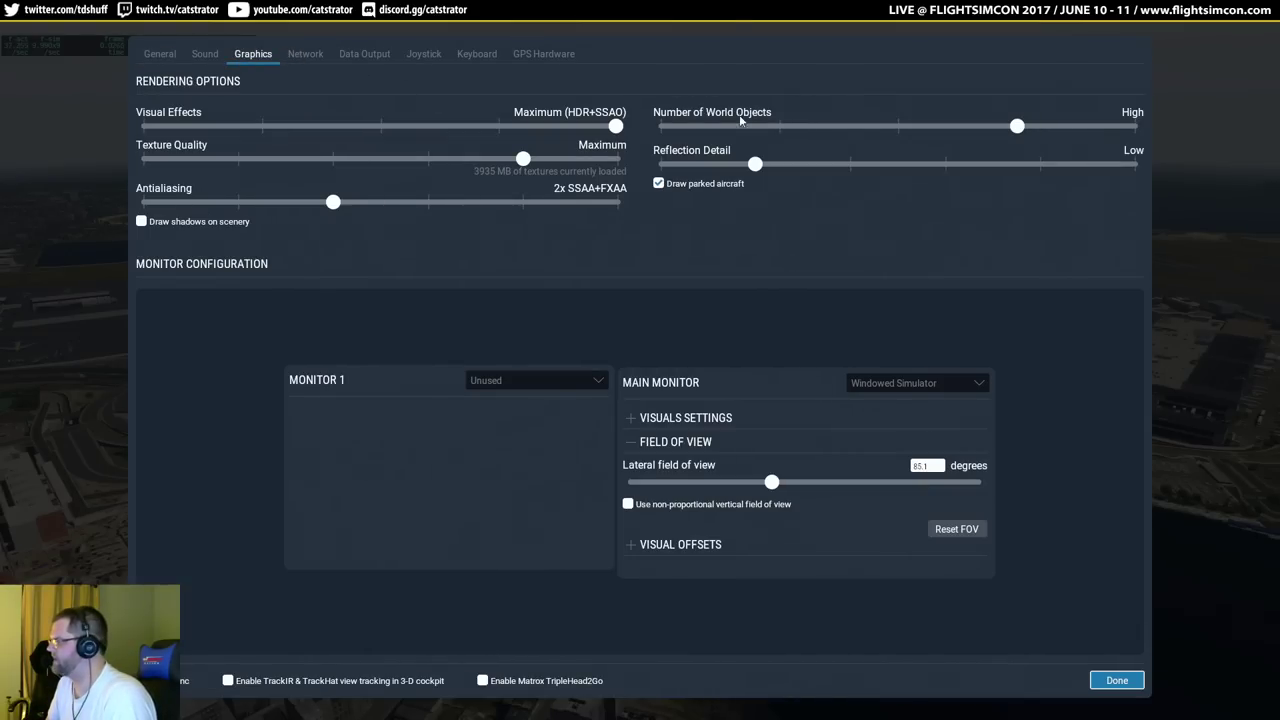
pyautogui.press('Escape')
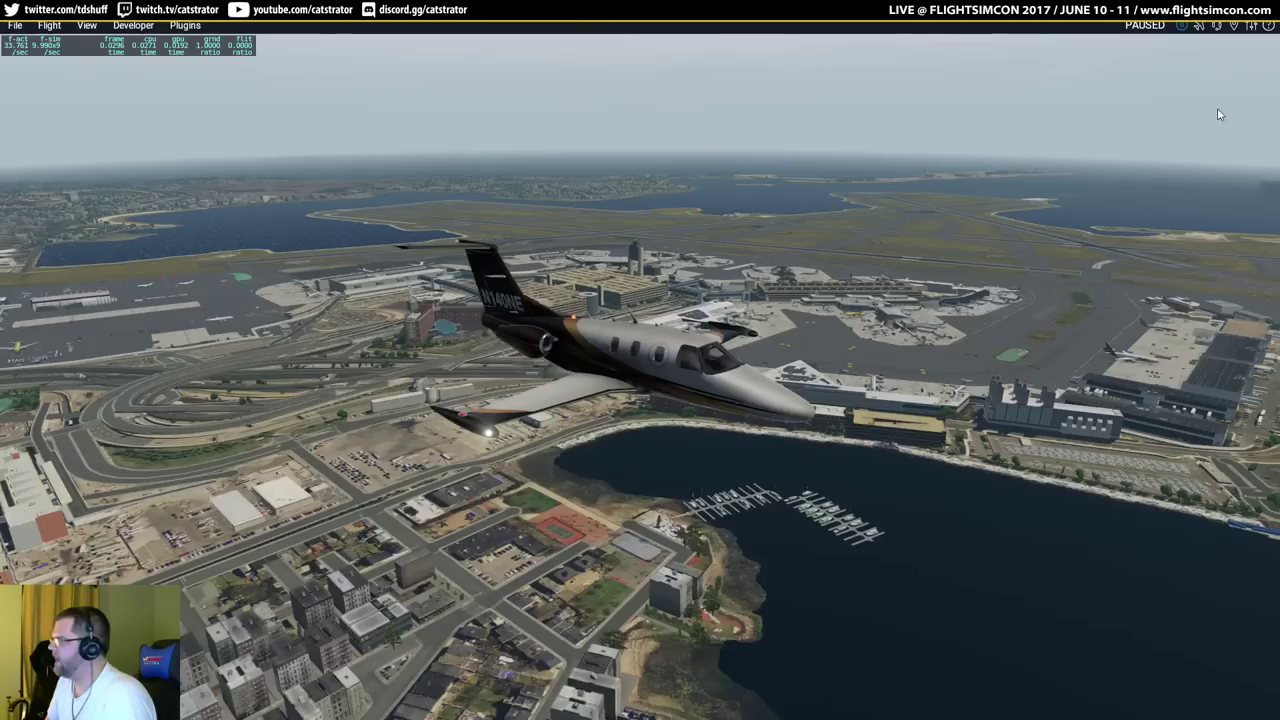
# Change the flight location to La Guardia (KLGA) and start a new flight there, ending the current one.
pyautogui.press('Escape')
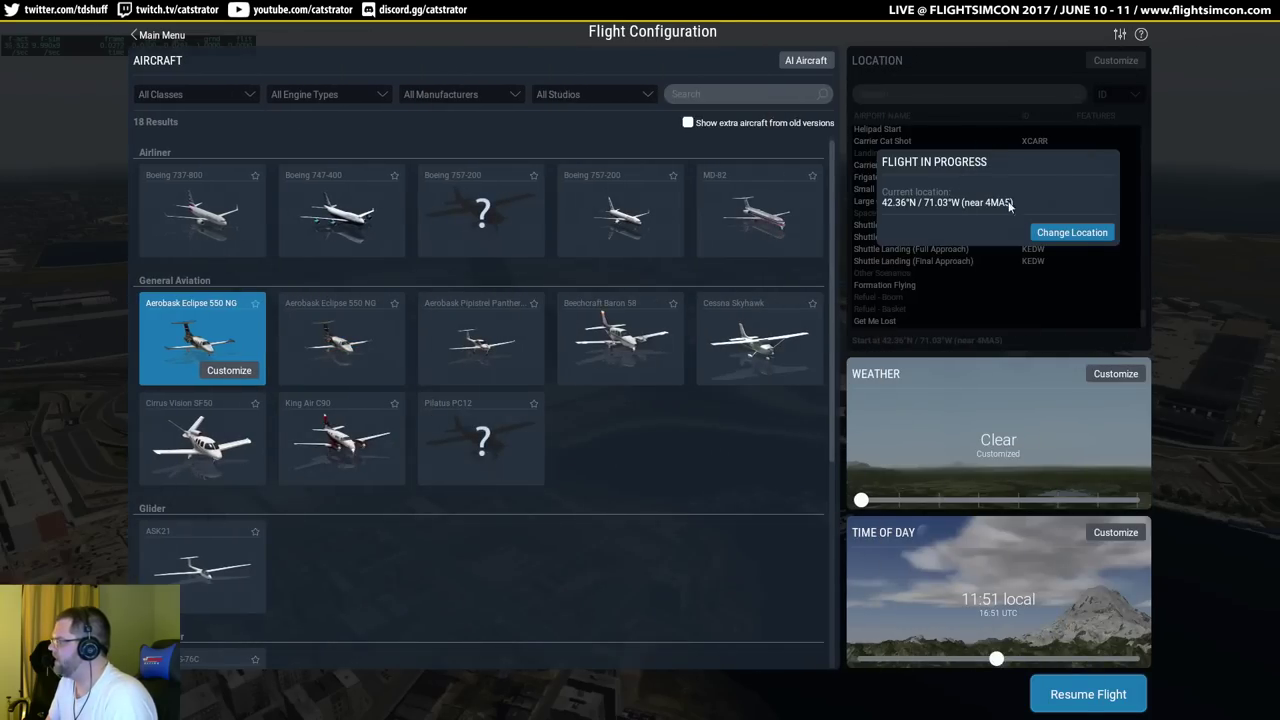
pyautogui.click(1063, 231)
pyautogui.click(898, 97)
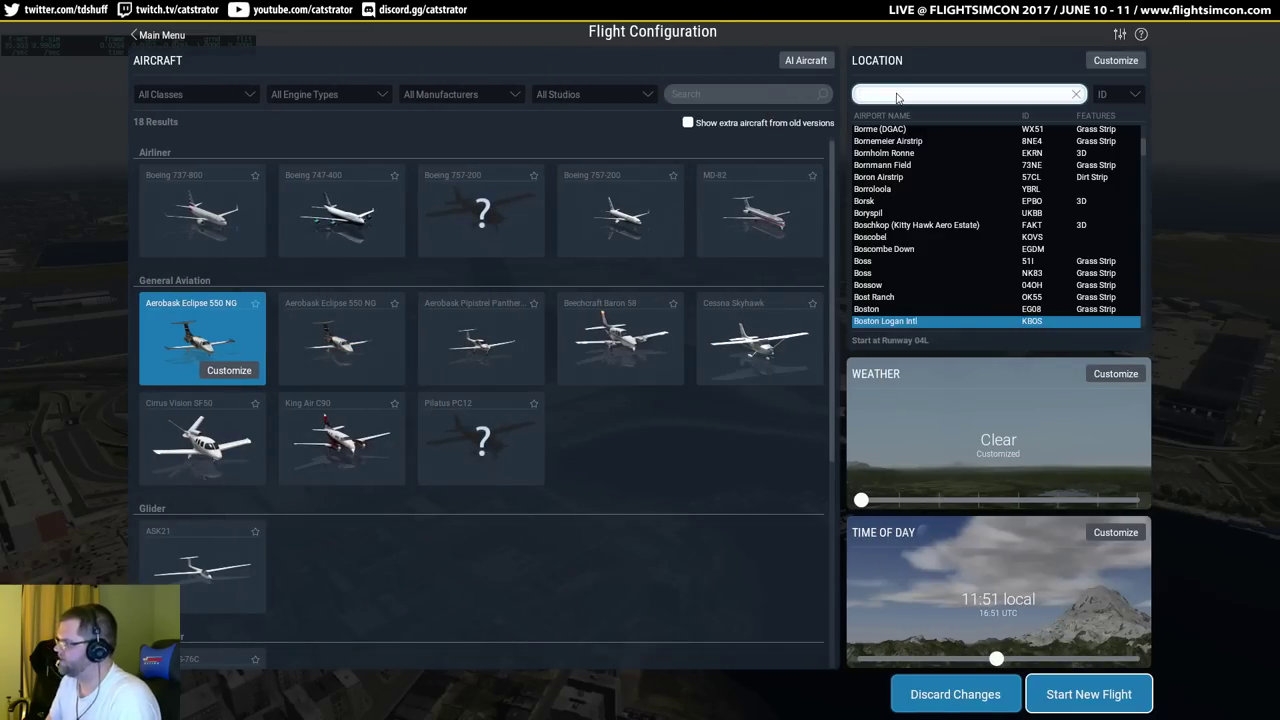
pyautogui.write('klga')
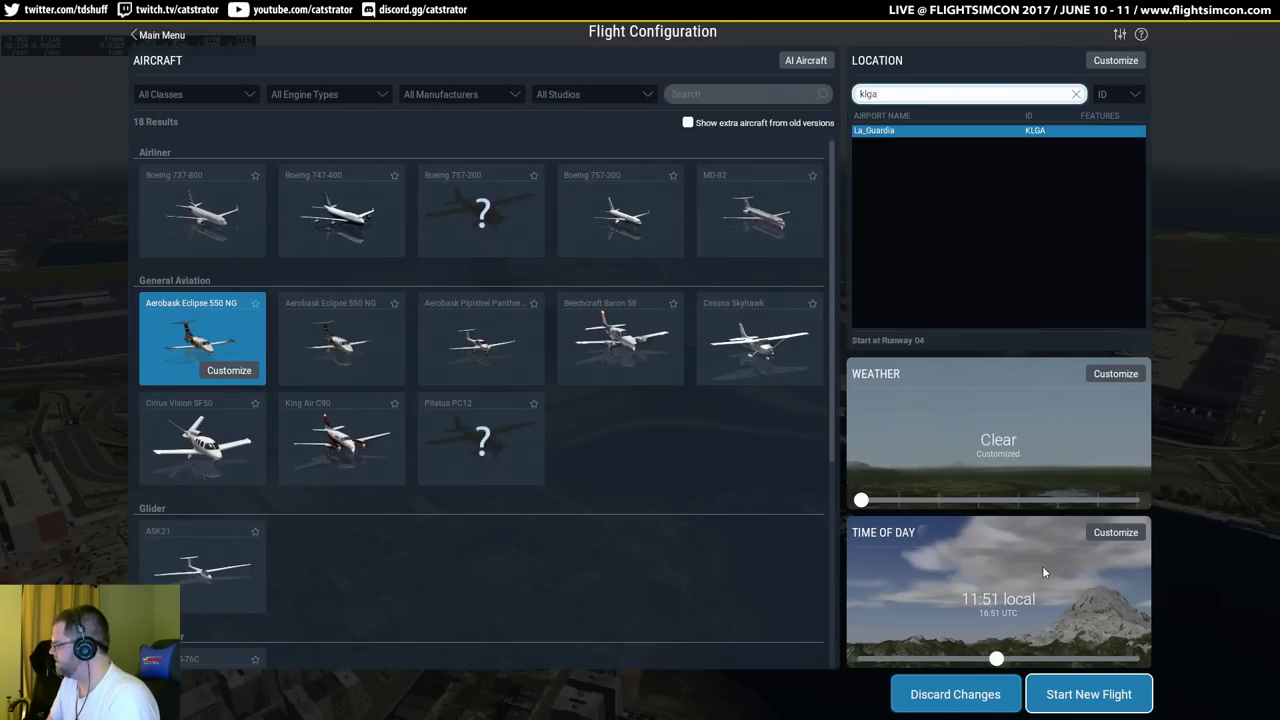
pyautogui.click(1076, 694)
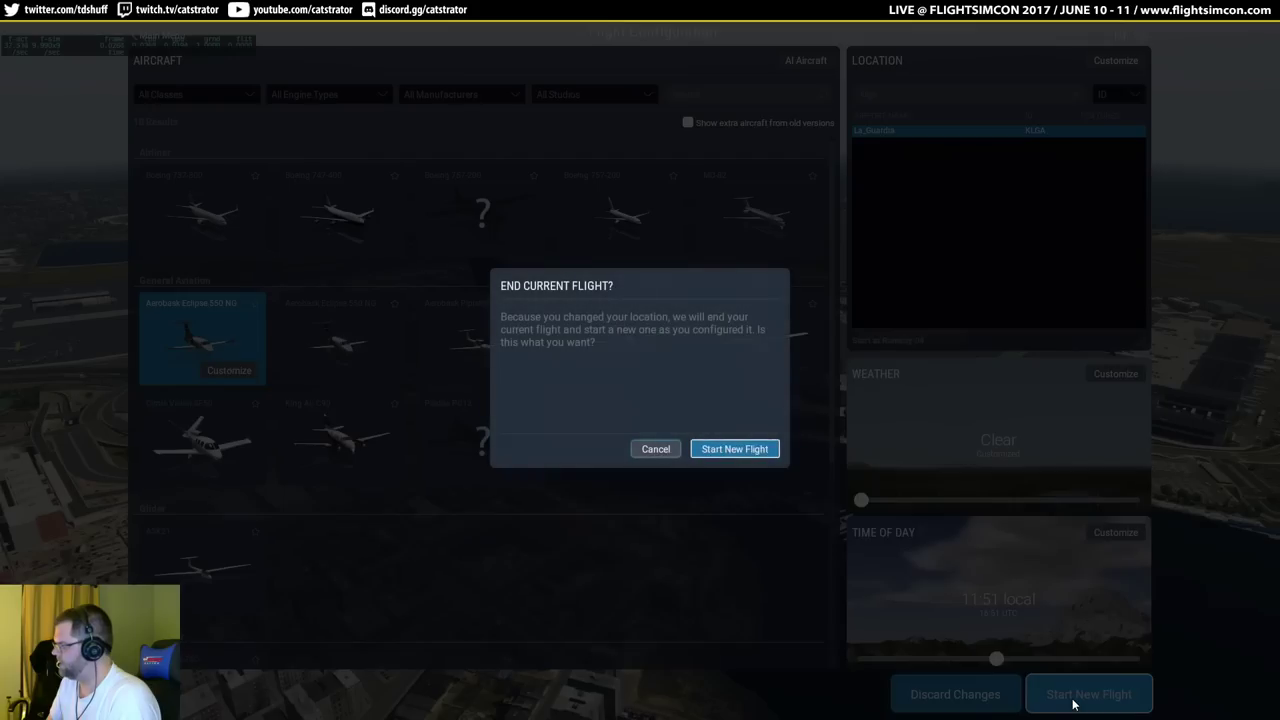
pyautogui.click(727, 450)
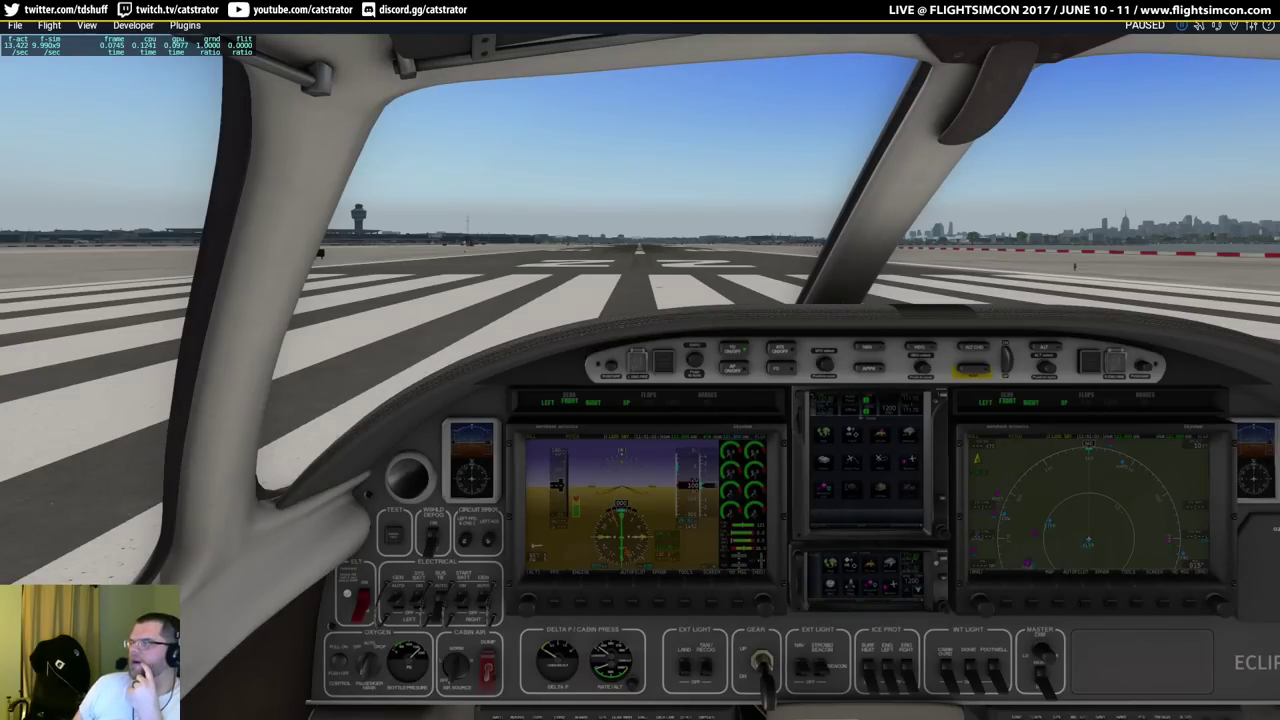
# Look around the cockpit toward the copilot's side window and the city skyline.
pyautogui.press('Return')
pyautogui.press('Return')
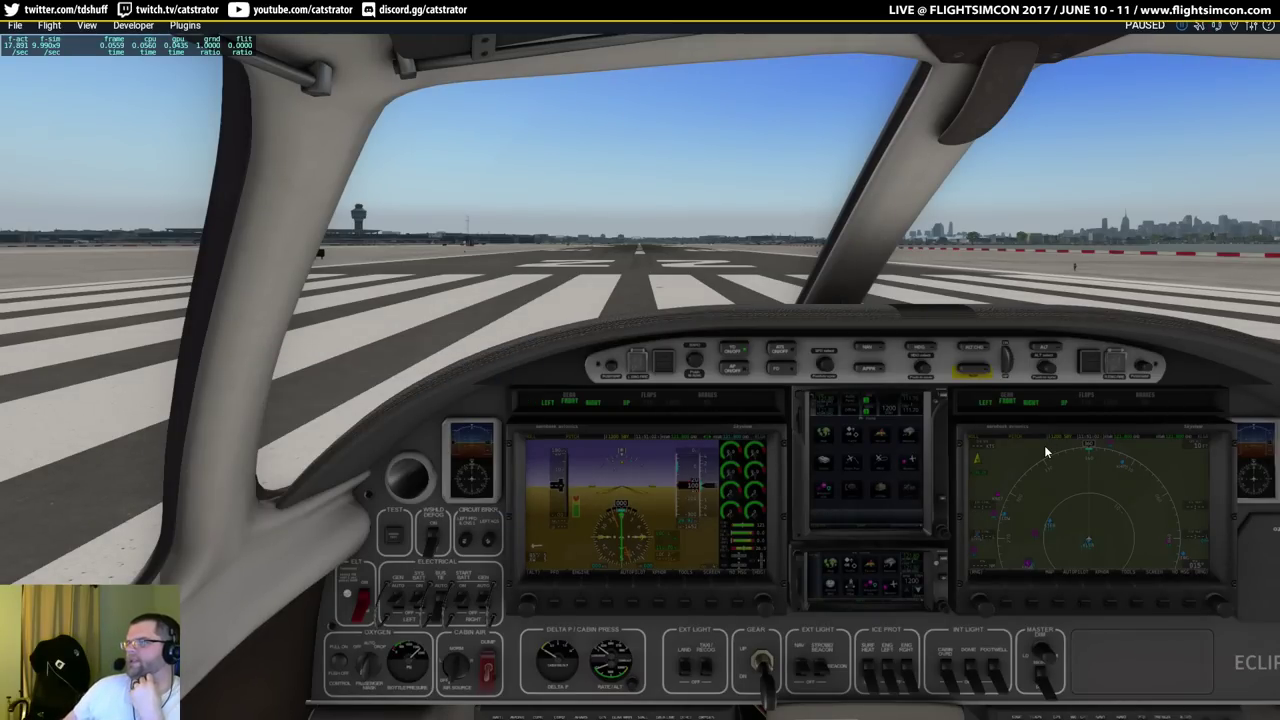
pyautogui.press('e')
pyautogui.press('e')
pyautogui.press('e')
pyautogui.press('e')
pyautogui.press('e')
pyautogui.press('e')
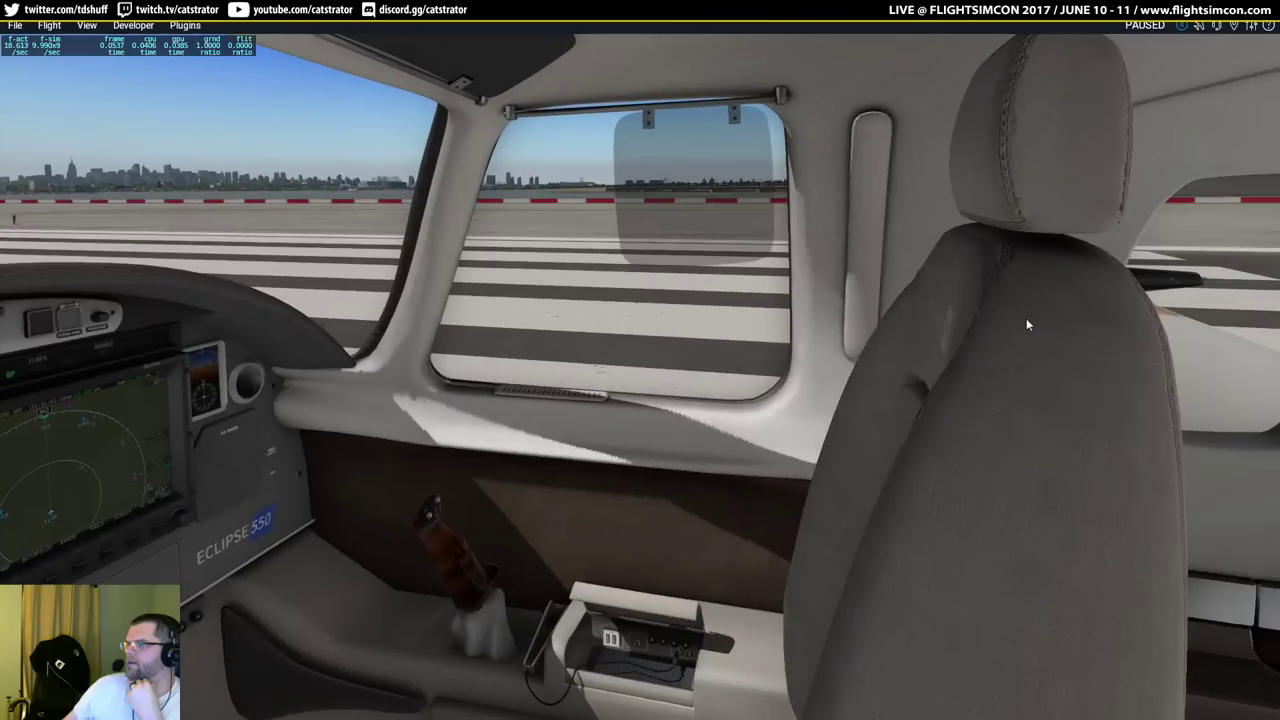
pyautogui.moveTo(1026, 324); pyautogui.dragTo(922, 293)
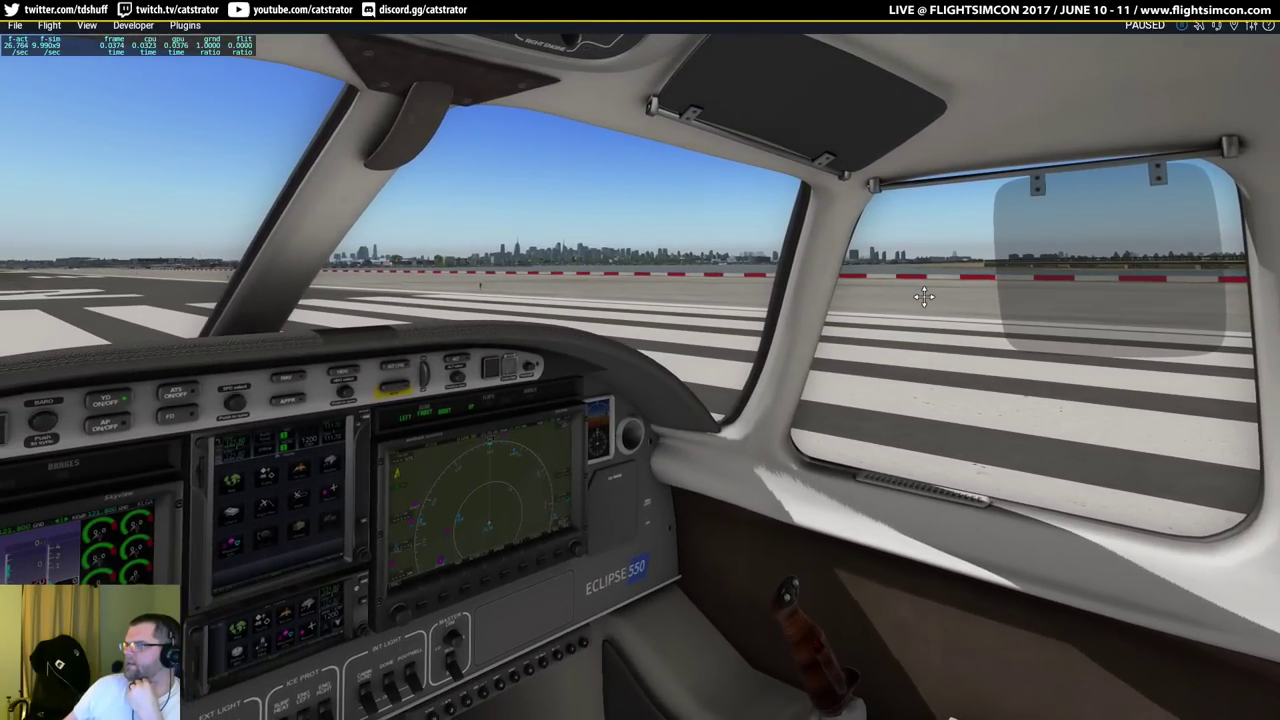
# Resume the flight and look from the forward pilot's view down to the centre pedestal.
pyautogui.press('p')
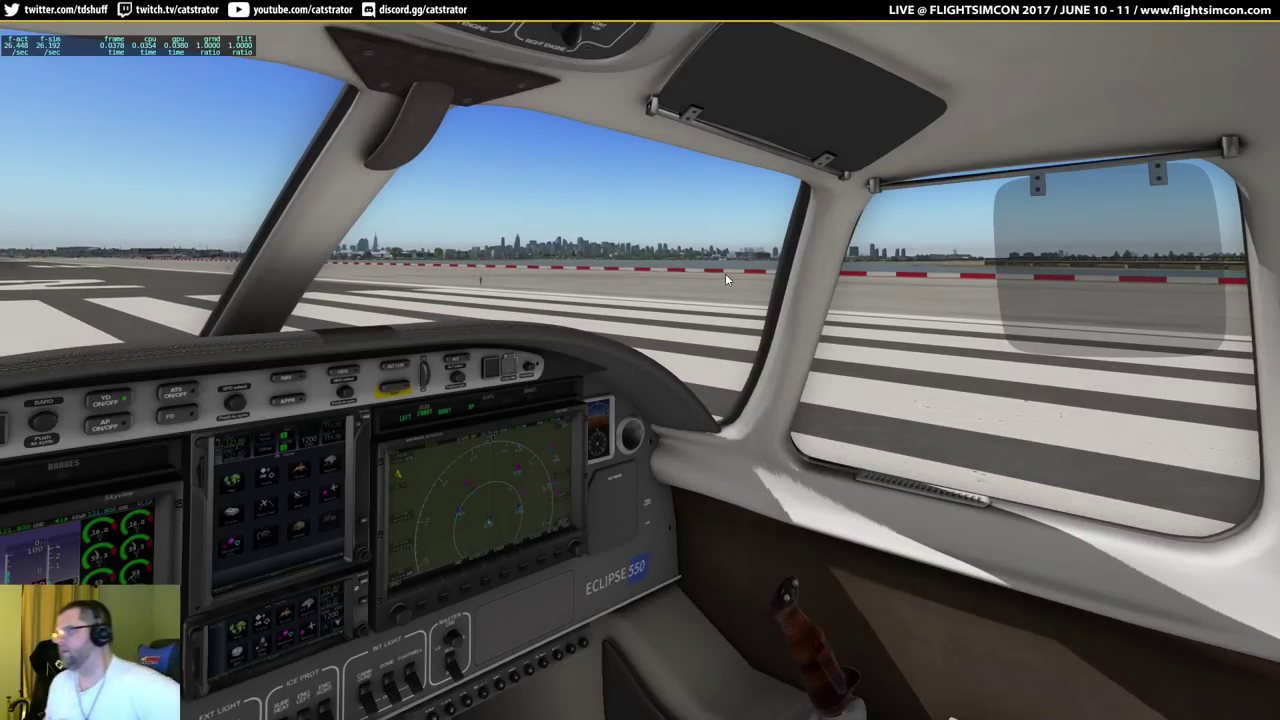
pyautogui.press('KP_1')
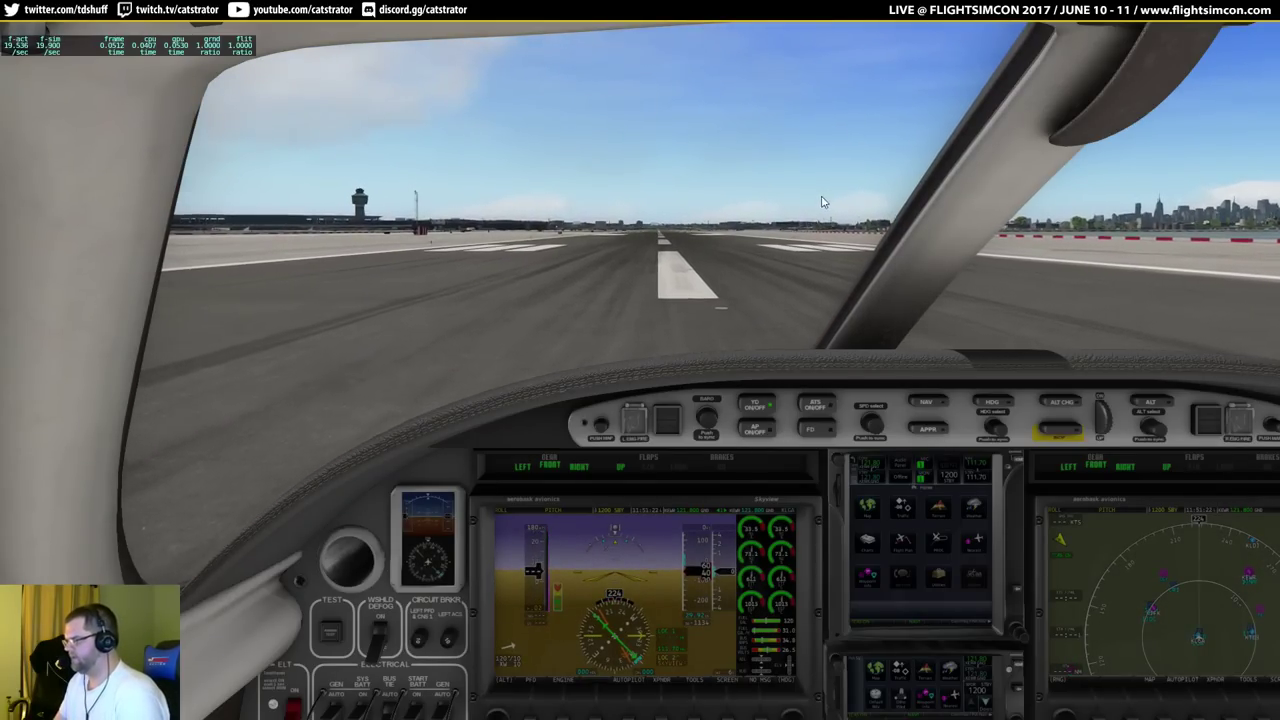
pyautogui.moveTo(820, 203); pyautogui.dragTo(817, 304)
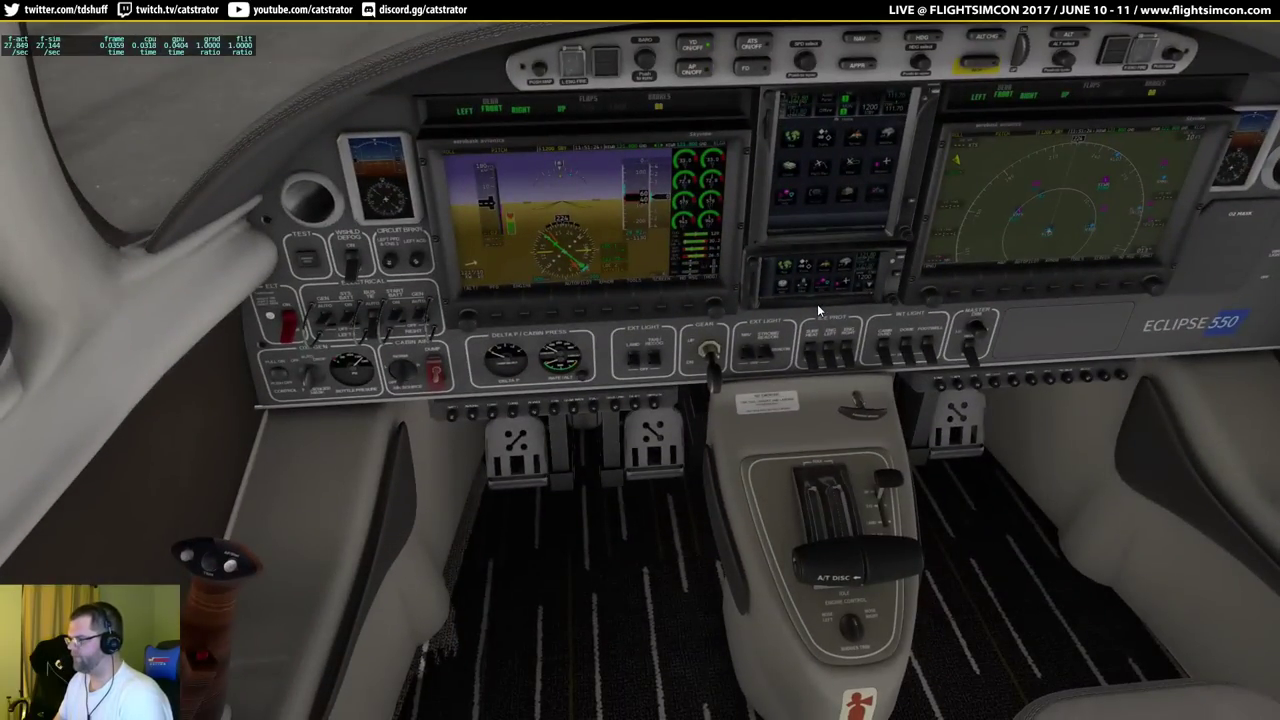
# Survey the La Guardia runways, the city skyline and the clouds from a distant external view.
pyautogui.hotkey('shift', '9')
pyautogui.hotkey('shift', '8')
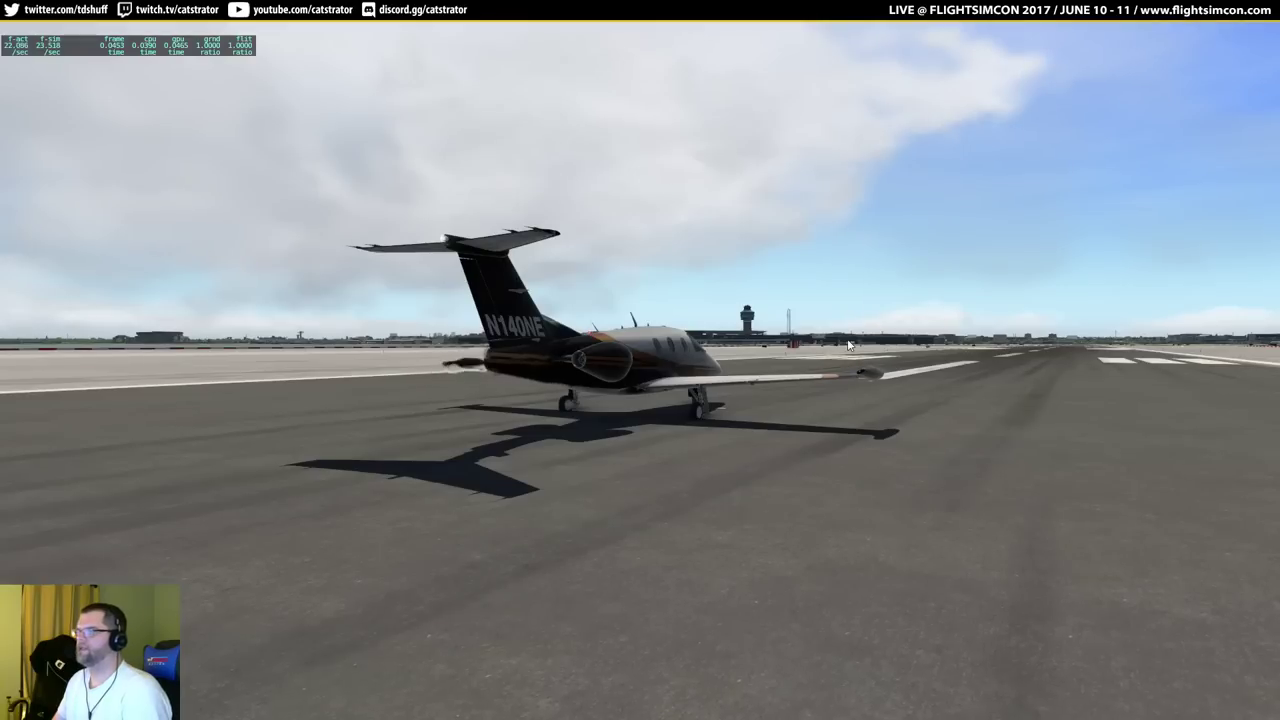
pyautogui.moveTo(849, 344); pyautogui.dragTo(784, 361)
pyautogui.scroll(-10, 783, 358)
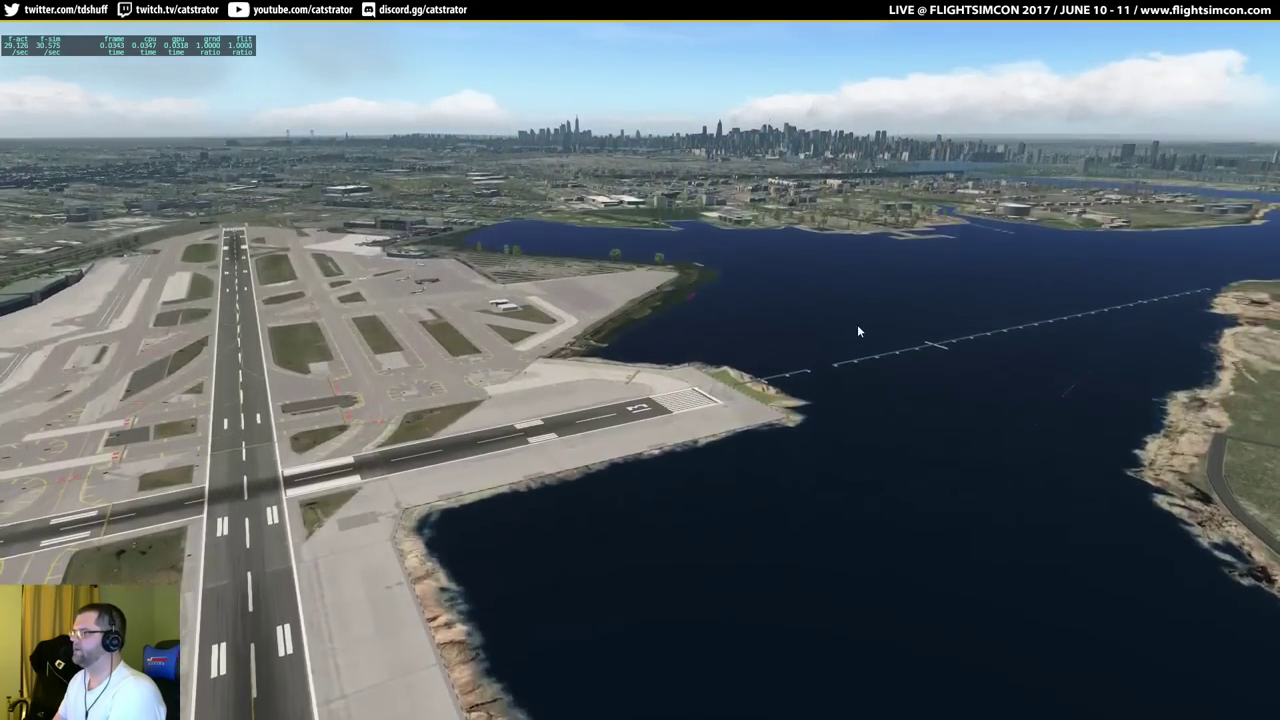
pyautogui.moveTo(857, 324); pyautogui.dragTo(877, 264)
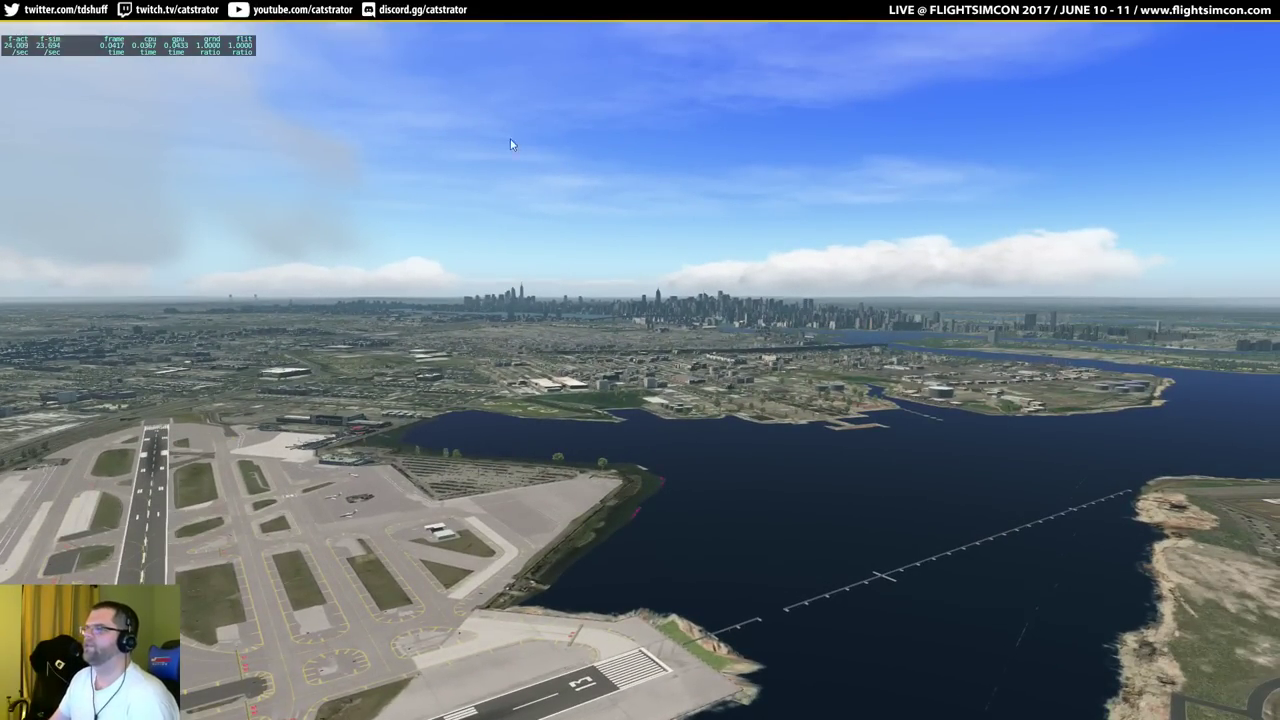
pyautogui.moveTo(791, 190); pyautogui.dragTo(718, 113)
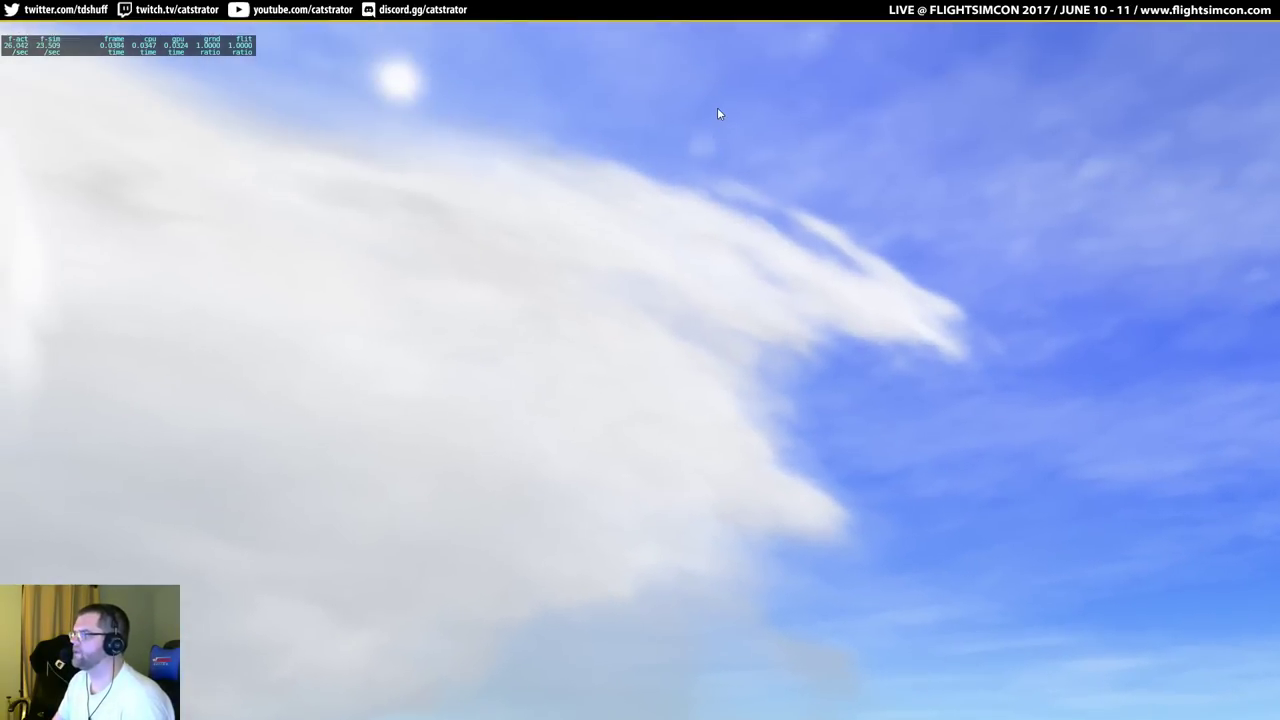
pyautogui.moveTo(719, 189); pyautogui.dragTo(733, 233)
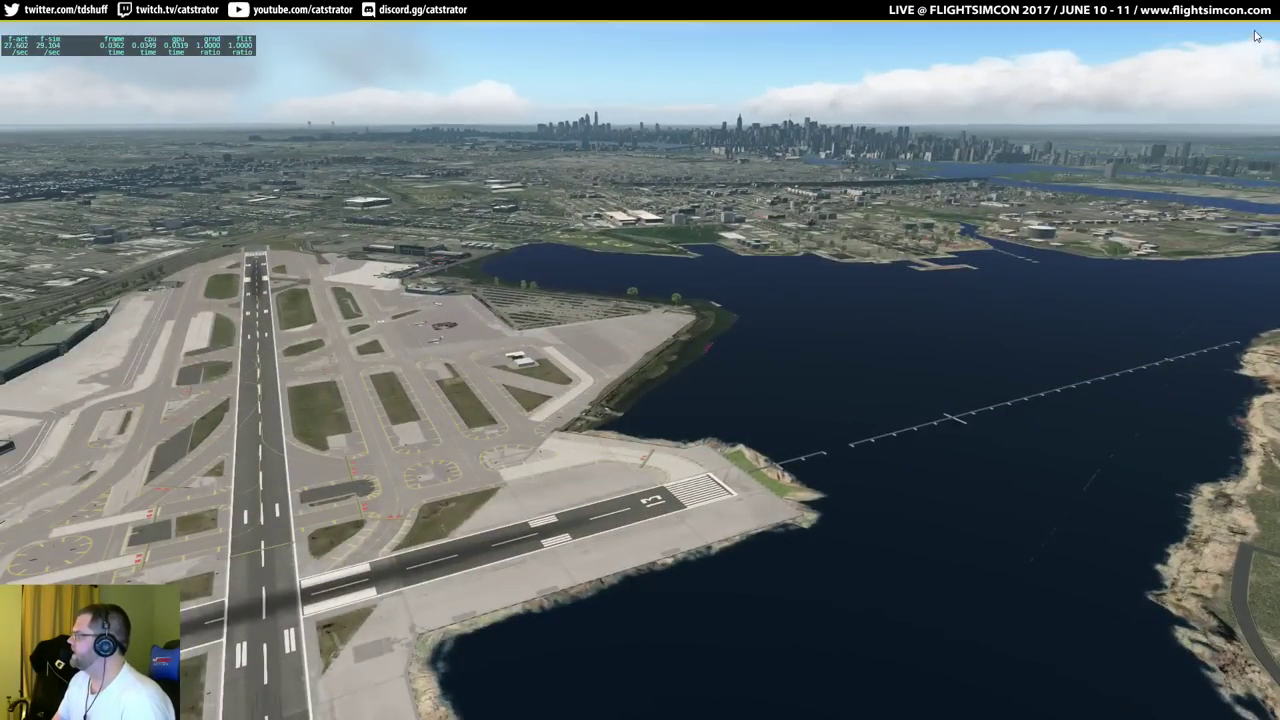
# Lower the Reflection Detail rendering option to Minimal in the graphics settings.
pyautogui.hotkey('ctrl', ',')
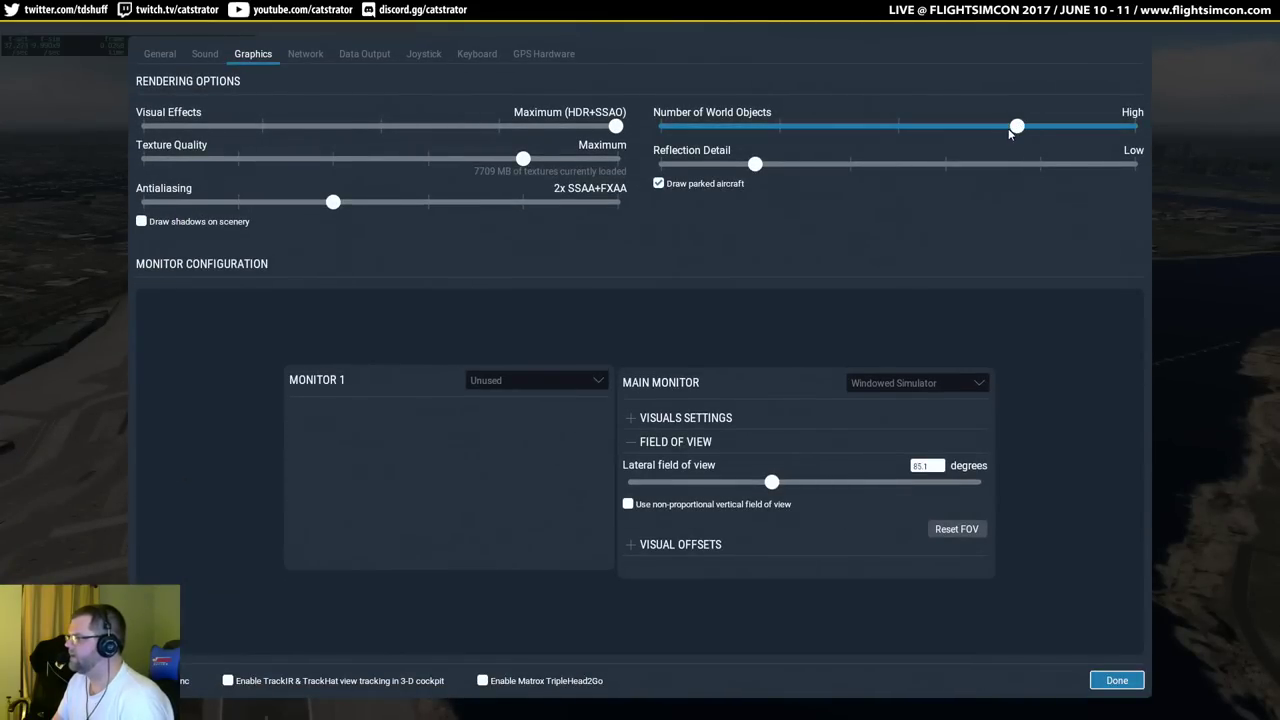
pyautogui.moveTo(755, 164); pyautogui.dragTo(662, 164)
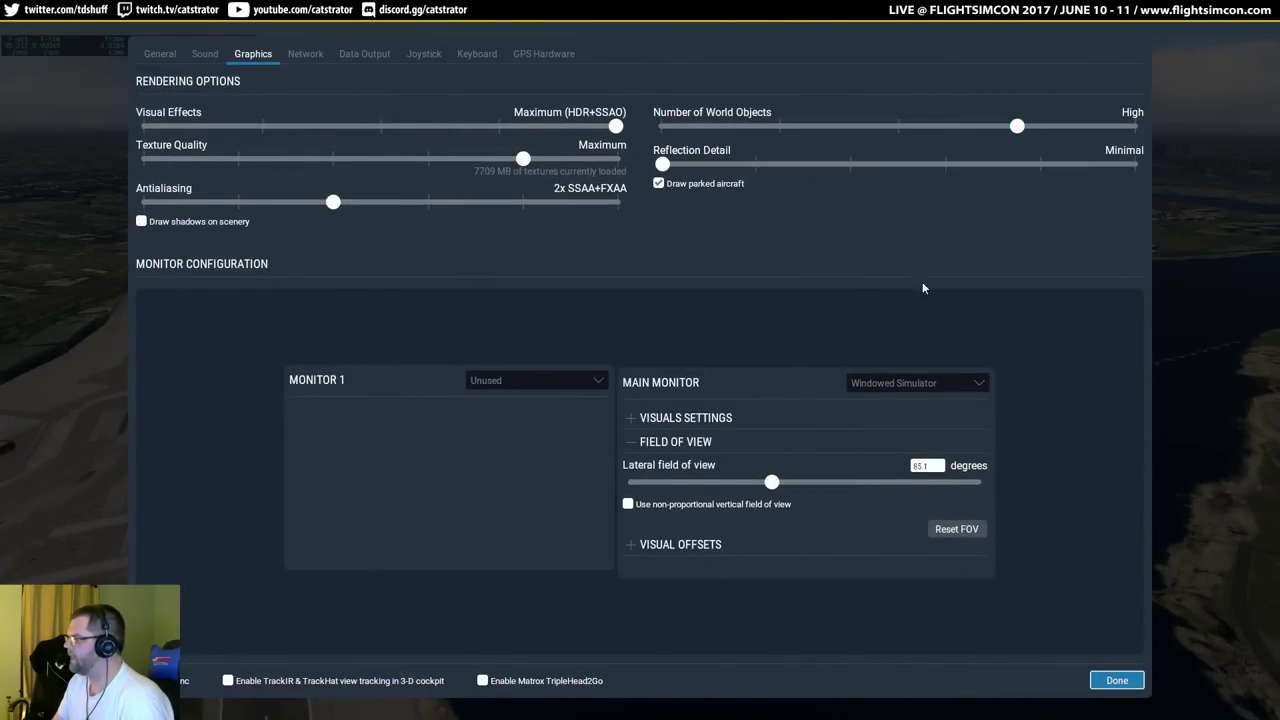
pyautogui.click(1117, 680)
# Look across the bay and shoreline from the external view, and view the runway and skyline from inside the cockpit.
pyautogui.moveTo(690, 313); pyautogui.dragTo(968, 350)
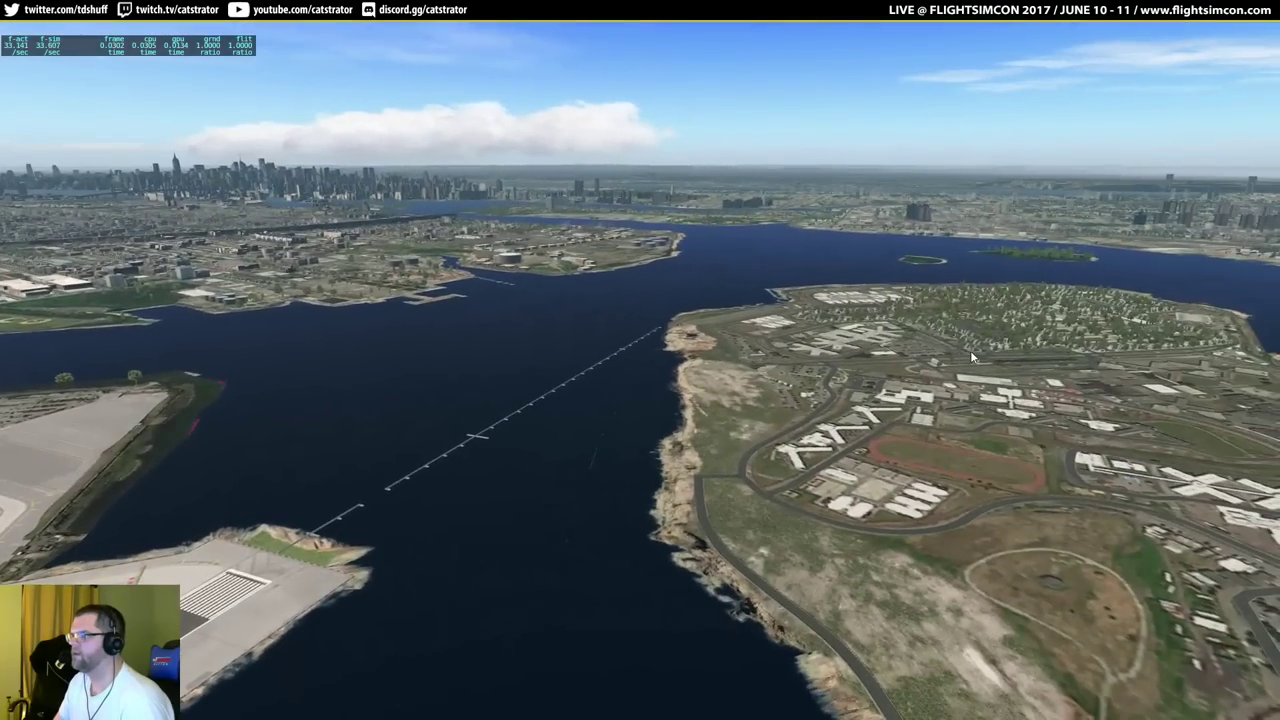
pyautogui.press('w')
pyautogui.moveTo(800, 316); pyautogui.dragTo(869, 318)
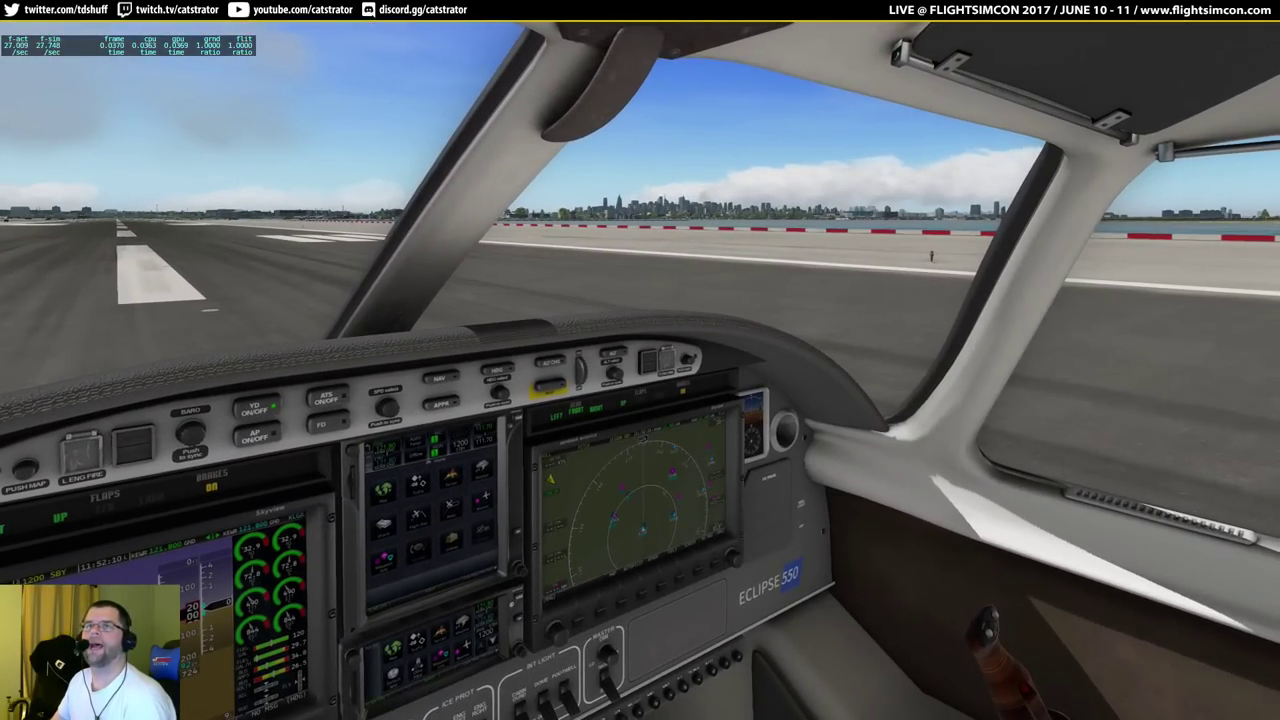
# Switch to GPU-Z to read the graphics card's sensor values, and move its window off the simulator.
pyautogui.hotkey('alt', 'Tab')
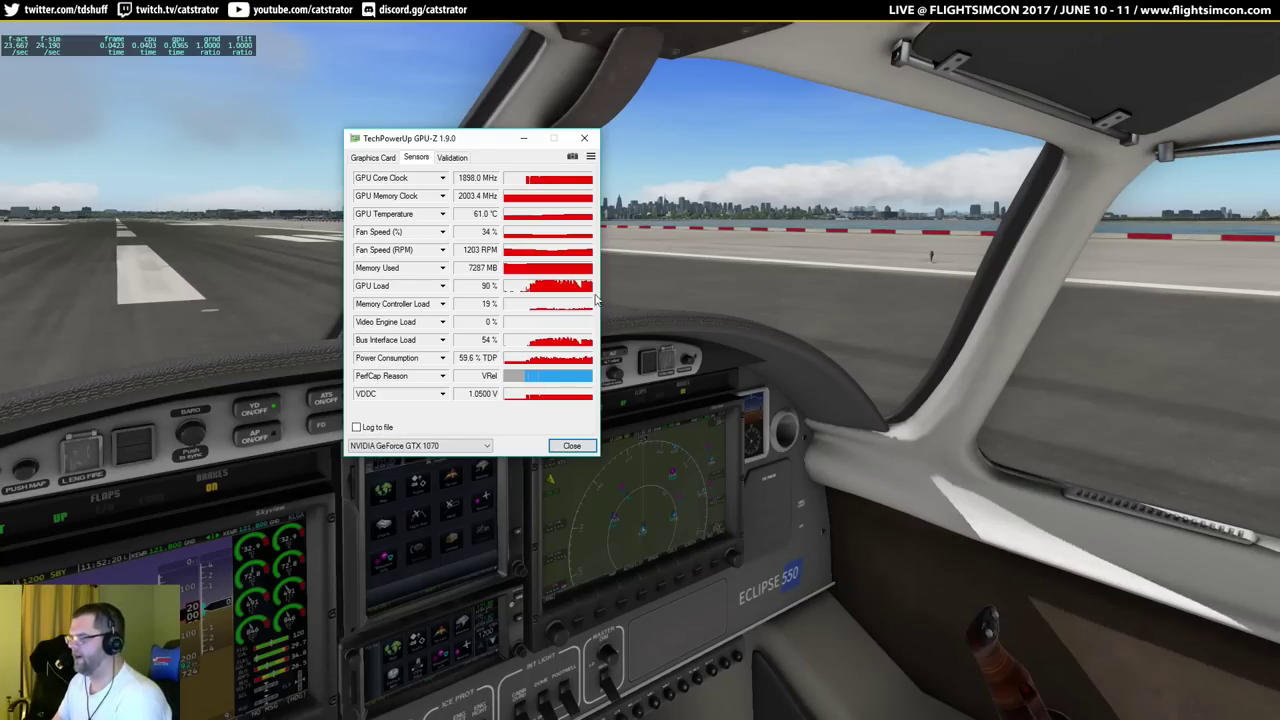
pyautogui.moveTo(498, 140); pyautogui.dragTo(0, 140)
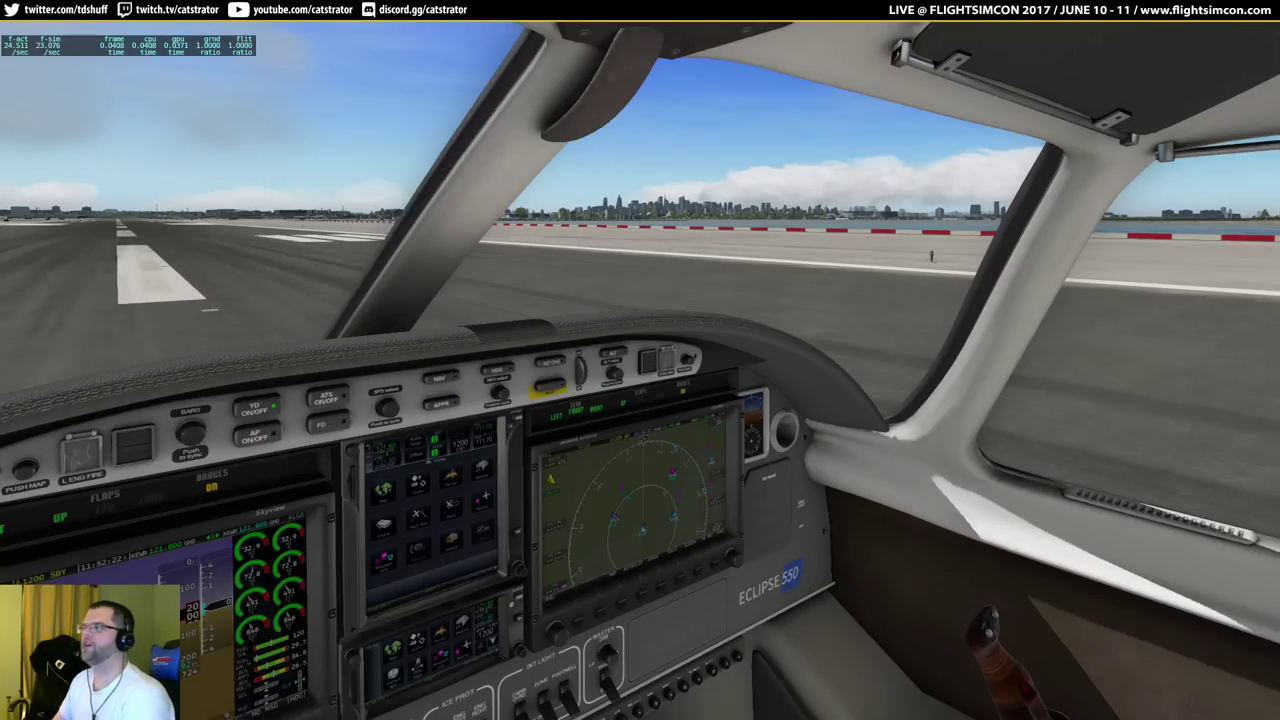
# Lower the Visual Effects rendering option to High (HDR) in the graphics settings.
pyautogui.click(1254, 27)
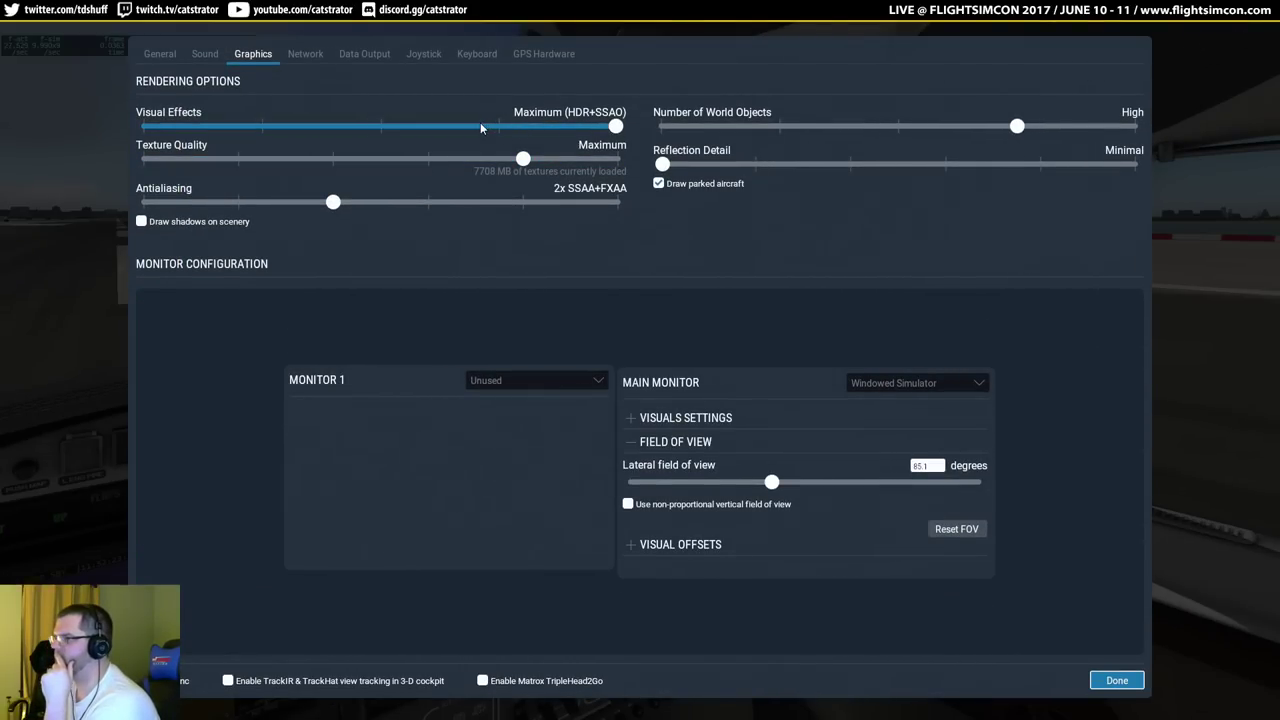
pyautogui.click(483, 127)
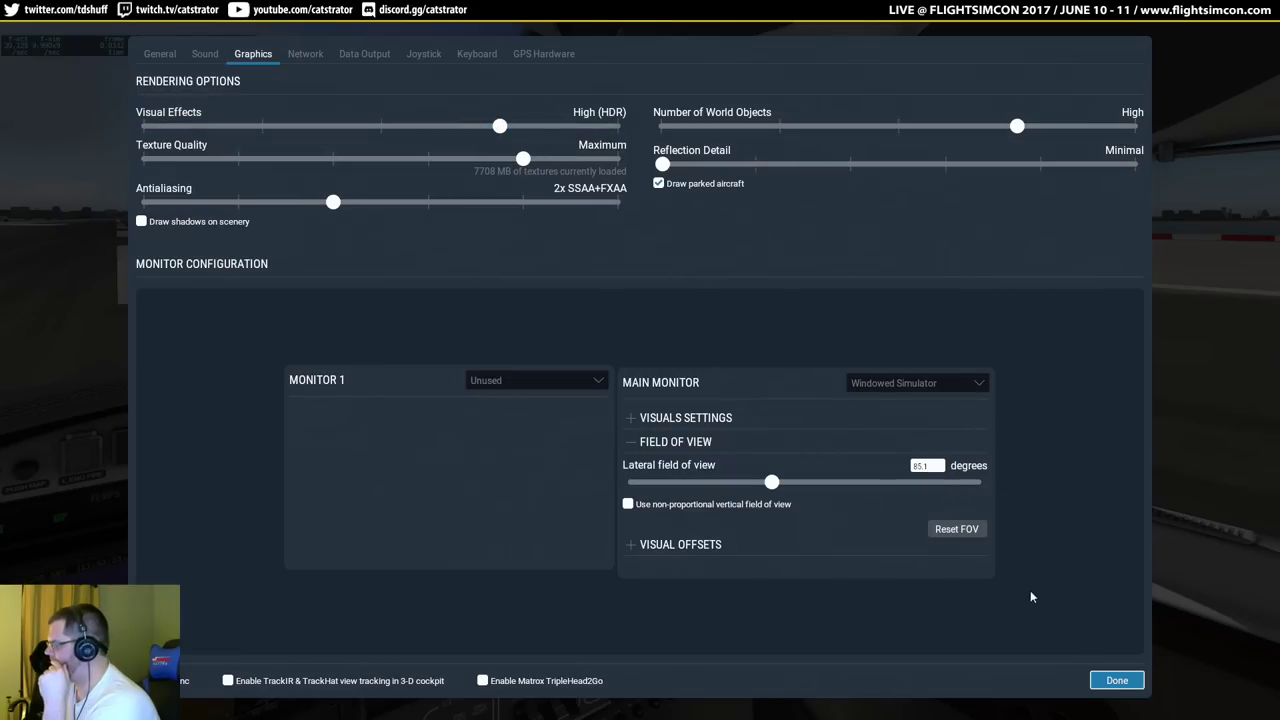
pyautogui.click(1117, 680)
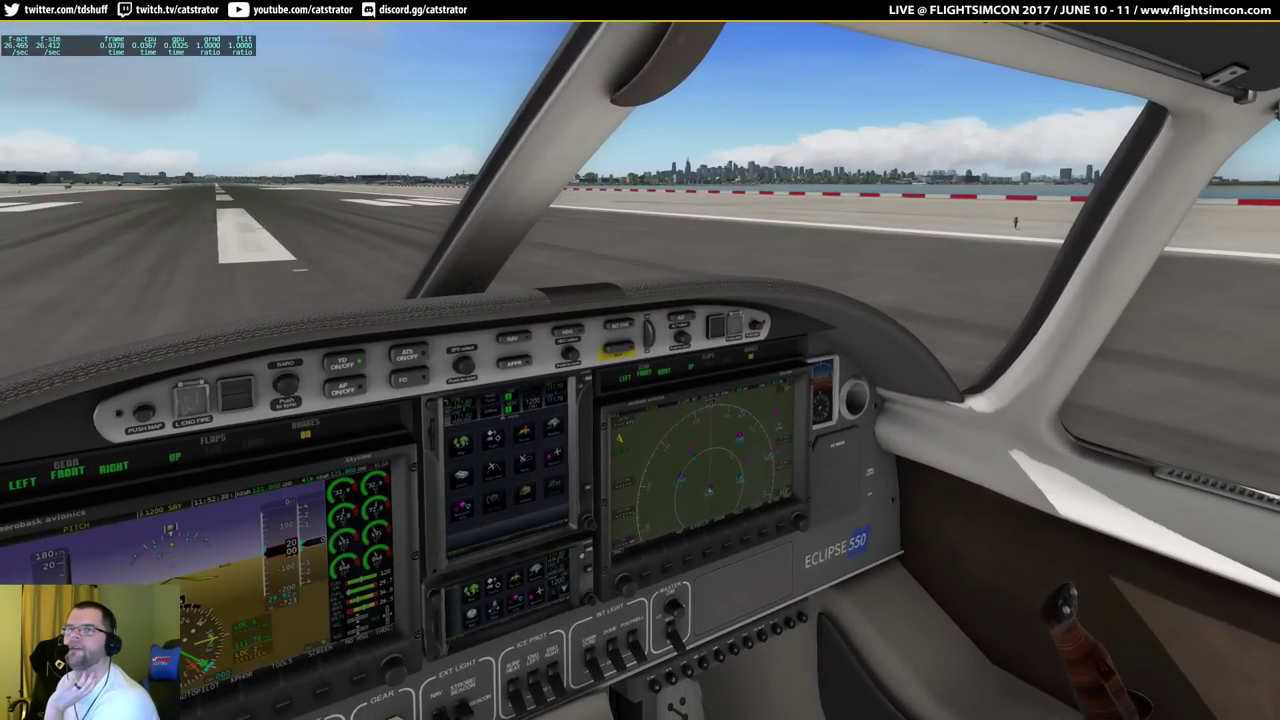
# Check the GPU load and memory use in GPU-Z against the simulator's frame rate, and return to X-Plane.
pyautogui.hotkey('alt', 'Tab')
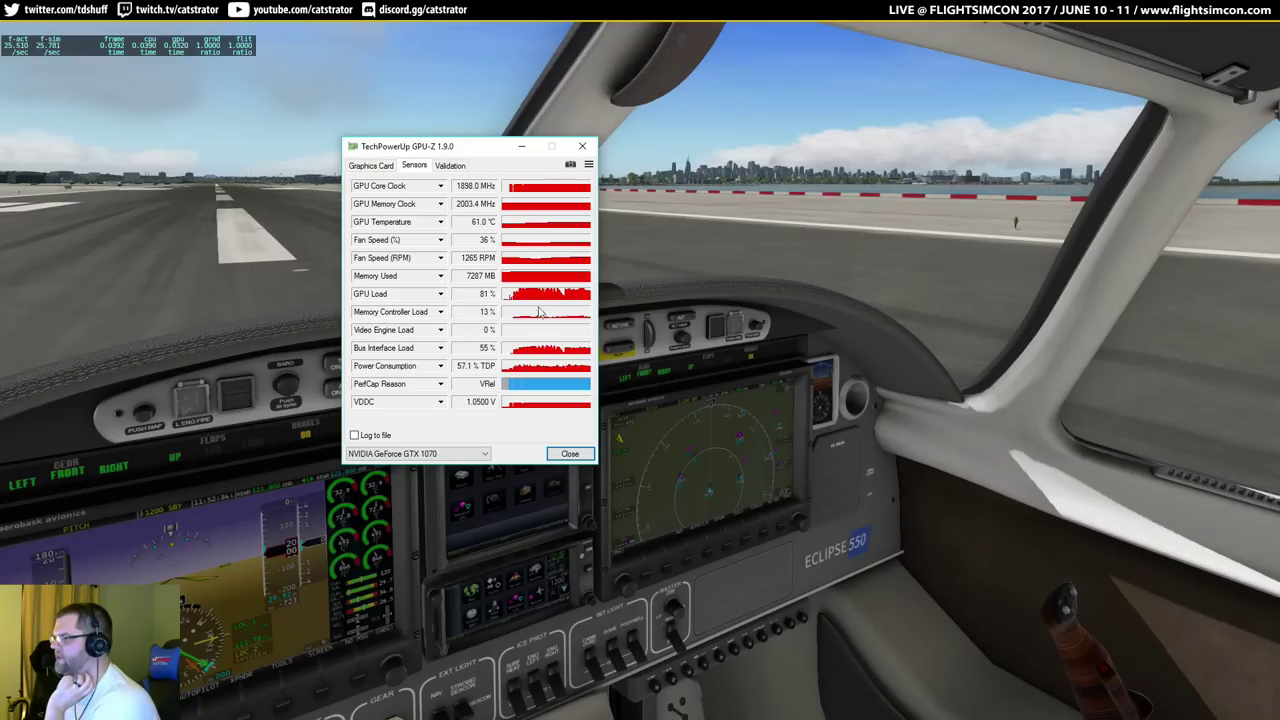
pyautogui.hotkey('alt', 'Tab')
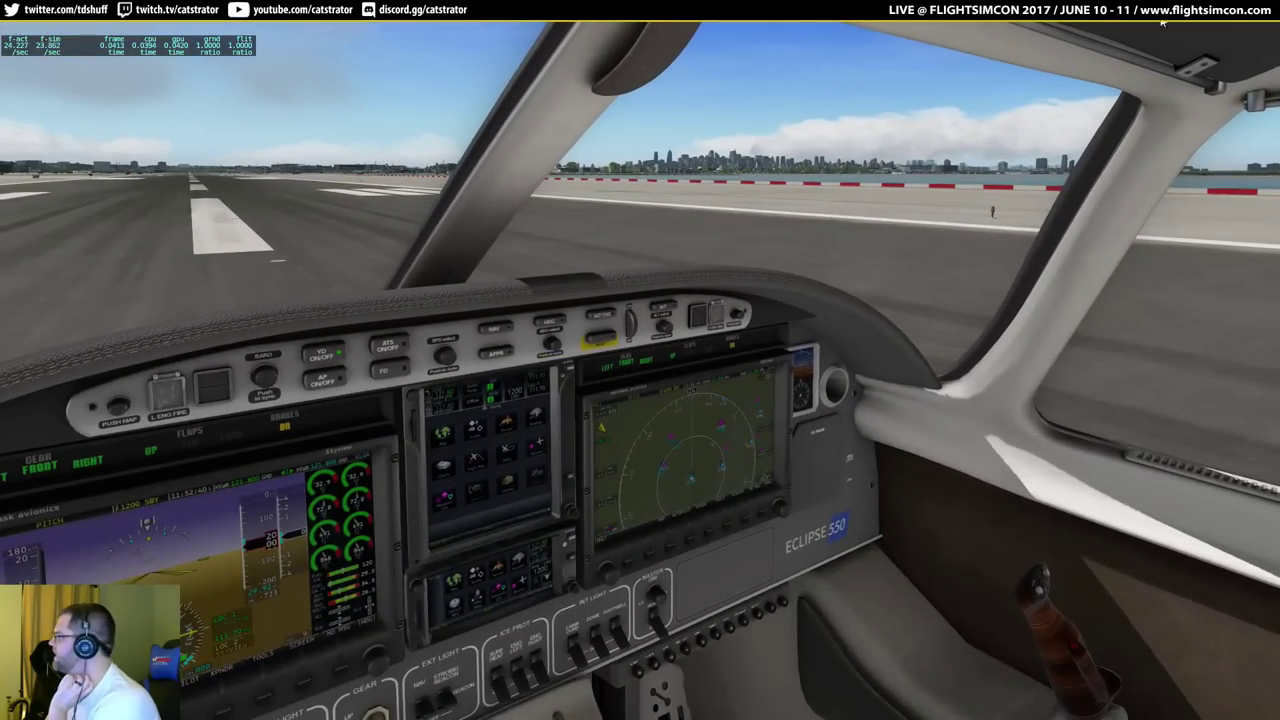
pyautogui.moveTo(60, 40)
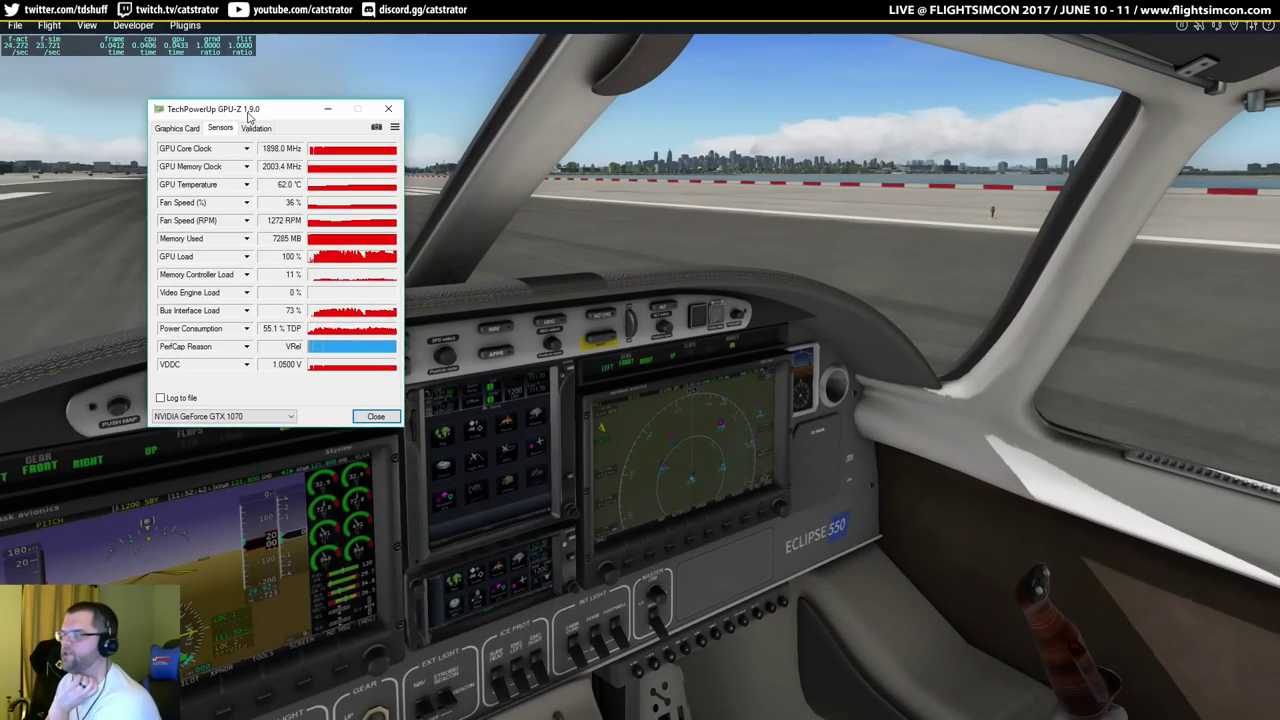
pyautogui.hotkey('alt', 'Tab')
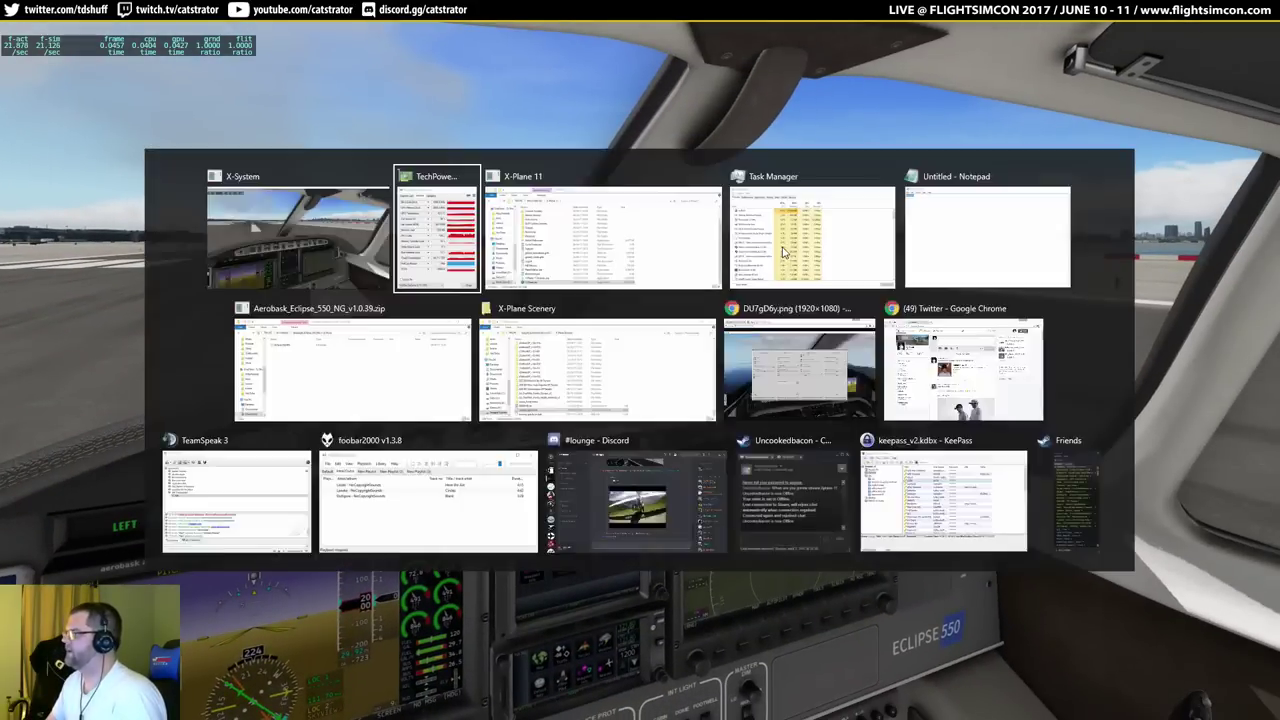
pyautogui.hotkey('alt', 'Tab')
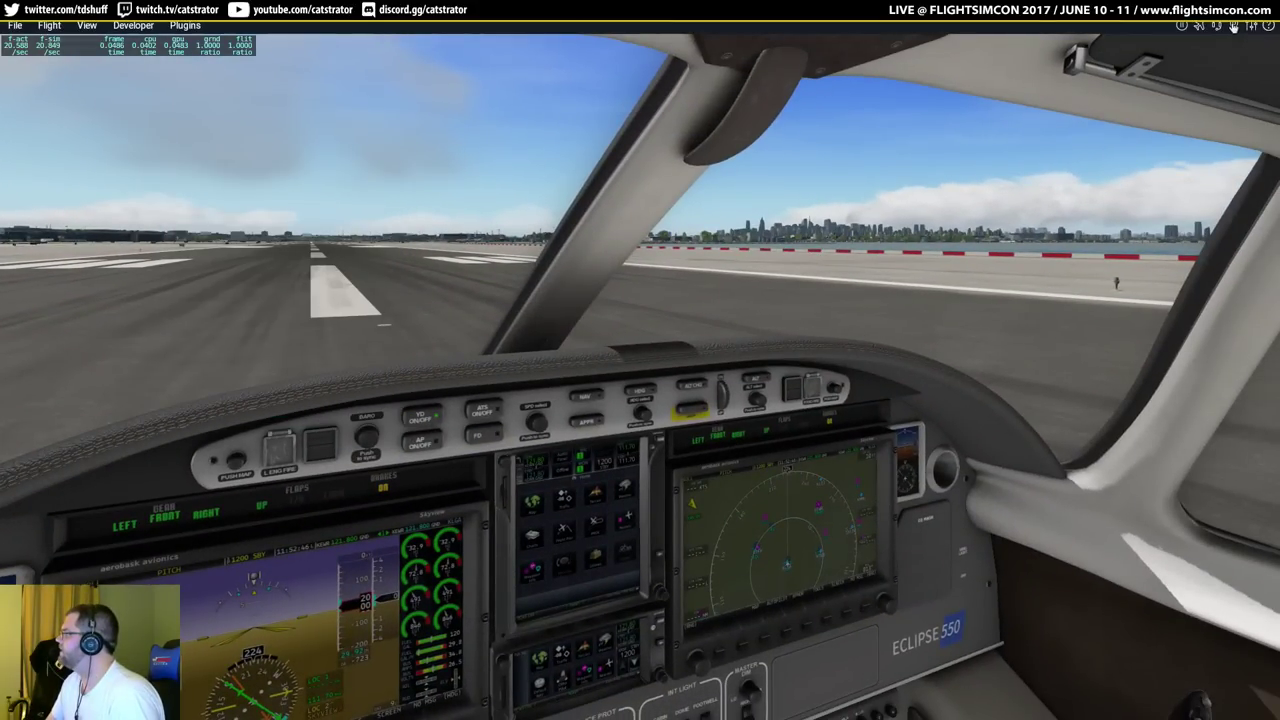
# Turn off the drawing of parked aircraft, and try FXAA antialiasing before restoring 2x SSAA+FXAA.
pyautogui.click(1250, 25)
pyautogui.moveTo(333, 202); pyautogui.dragTo(237, 202)
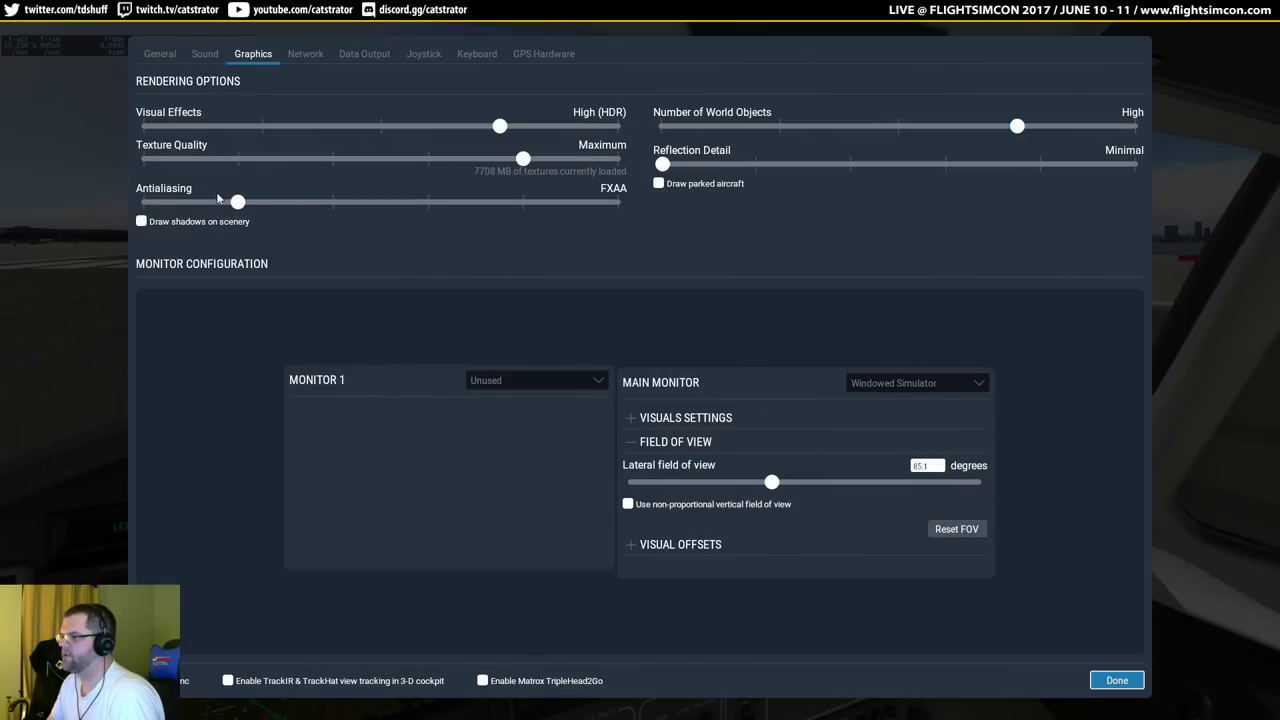
pyautogui.moveTo(237, 202); pyautogui.dragTo(333, 202)
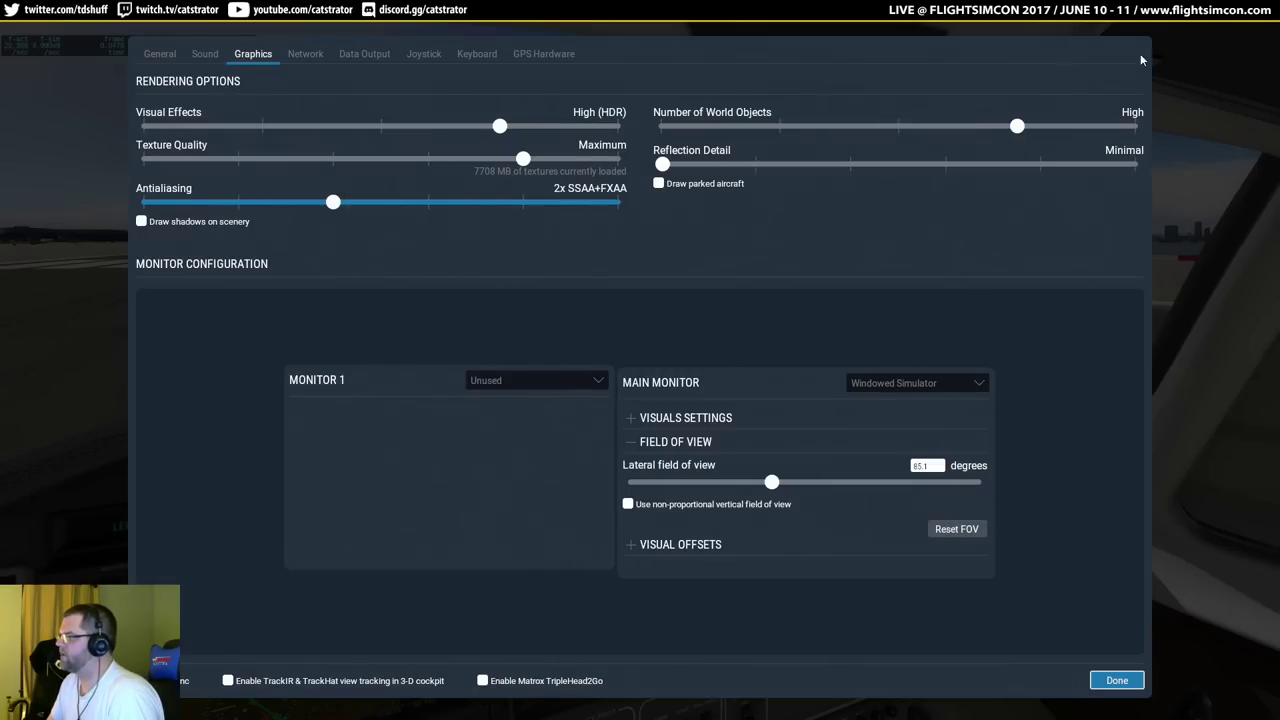
pyautogui.click(1115, 680)
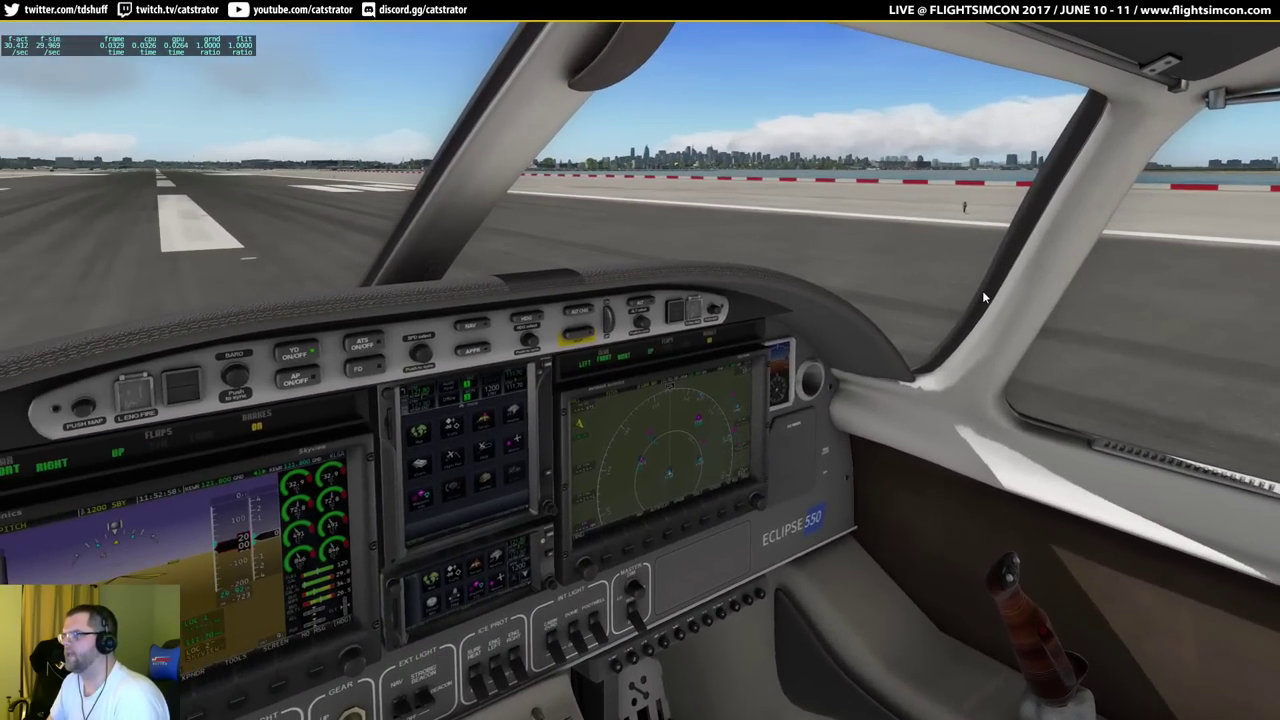
# View the runway from outside the aircraft, and zoom in on the Manhattan skyline from the cockpit.
pyautogui.hotkey('shift', '8')
pyautogui.hotkey('shift', '5')
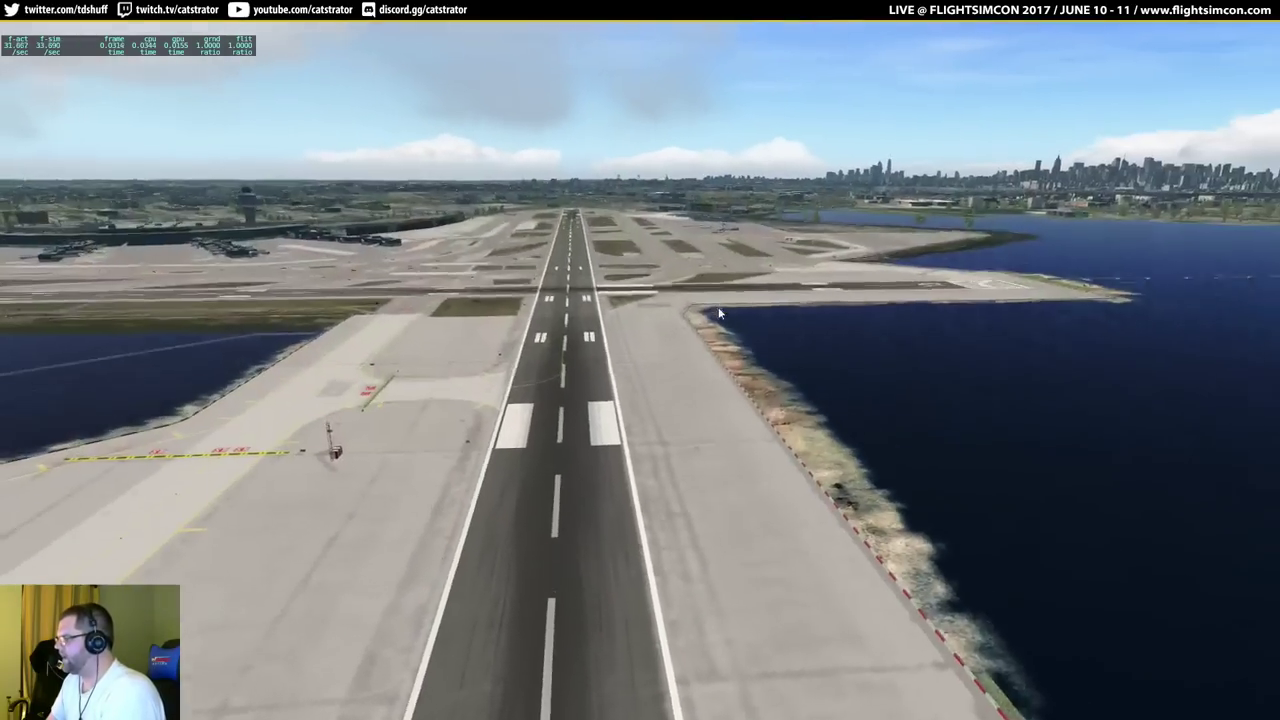
pyautogui.hotkey('shift', '9')
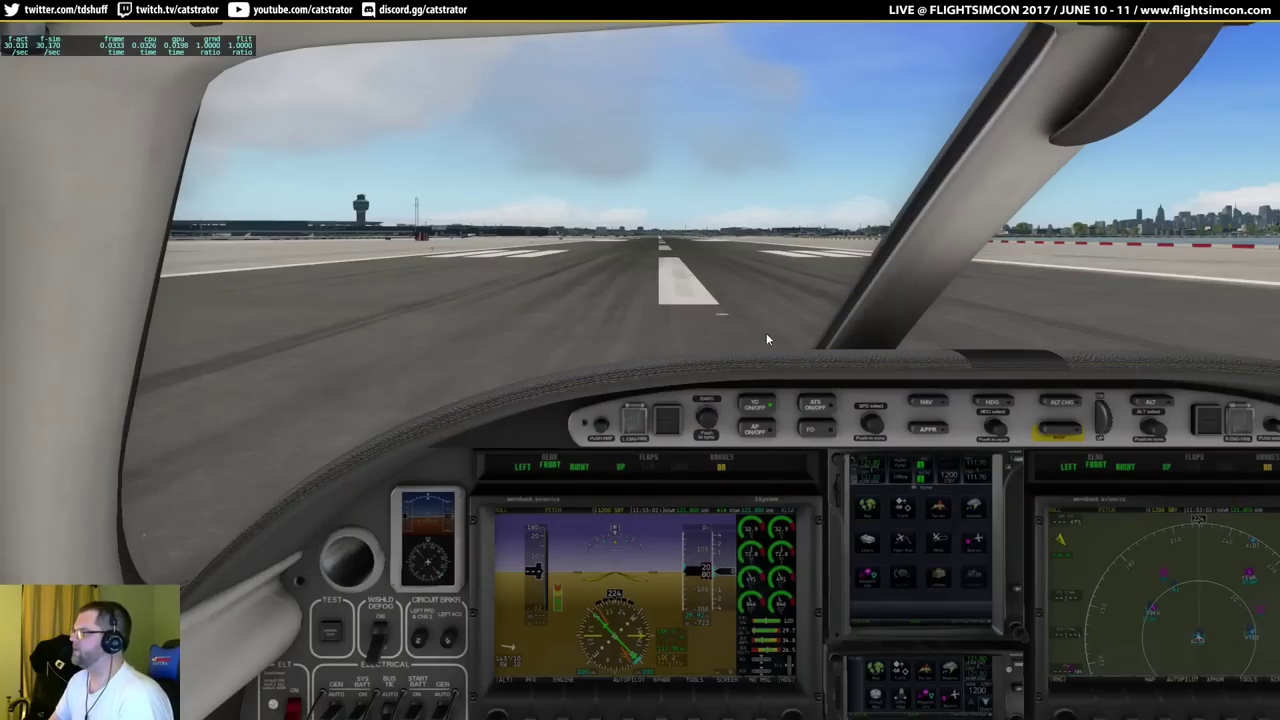
pyautogui.scroll(10, 841, 308)
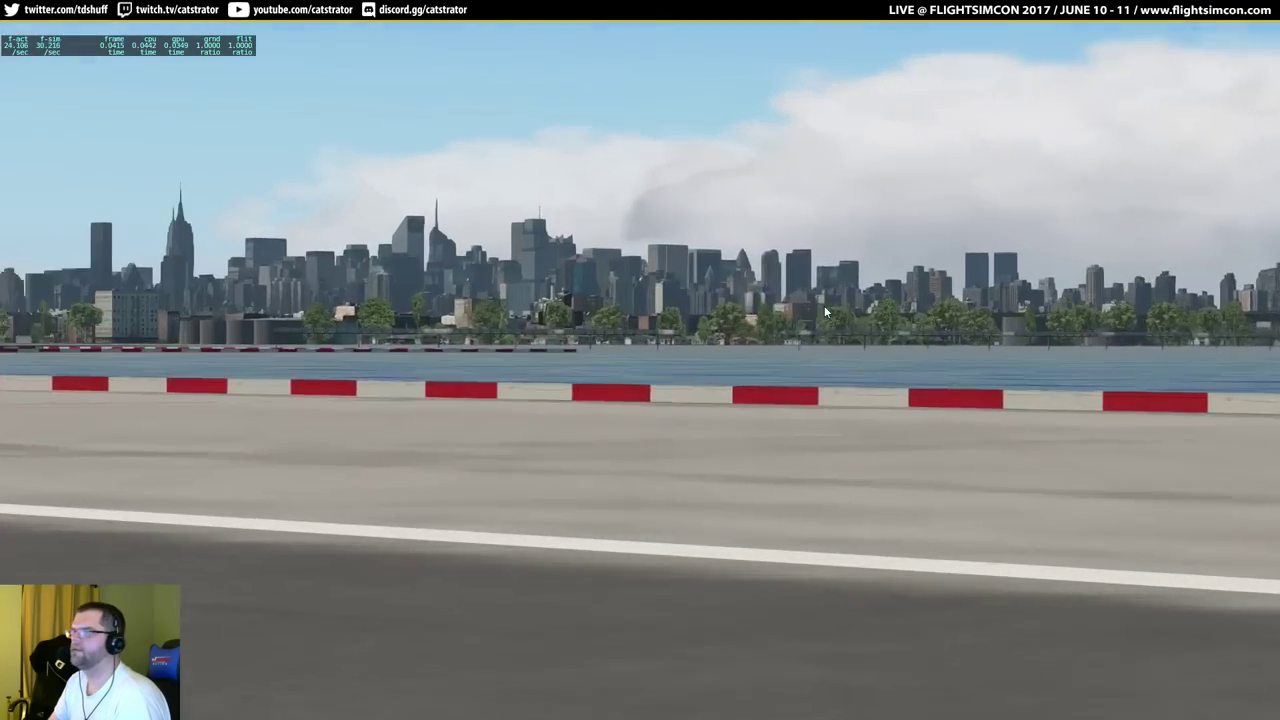
pyautogui.scroll(3, 820, 306)
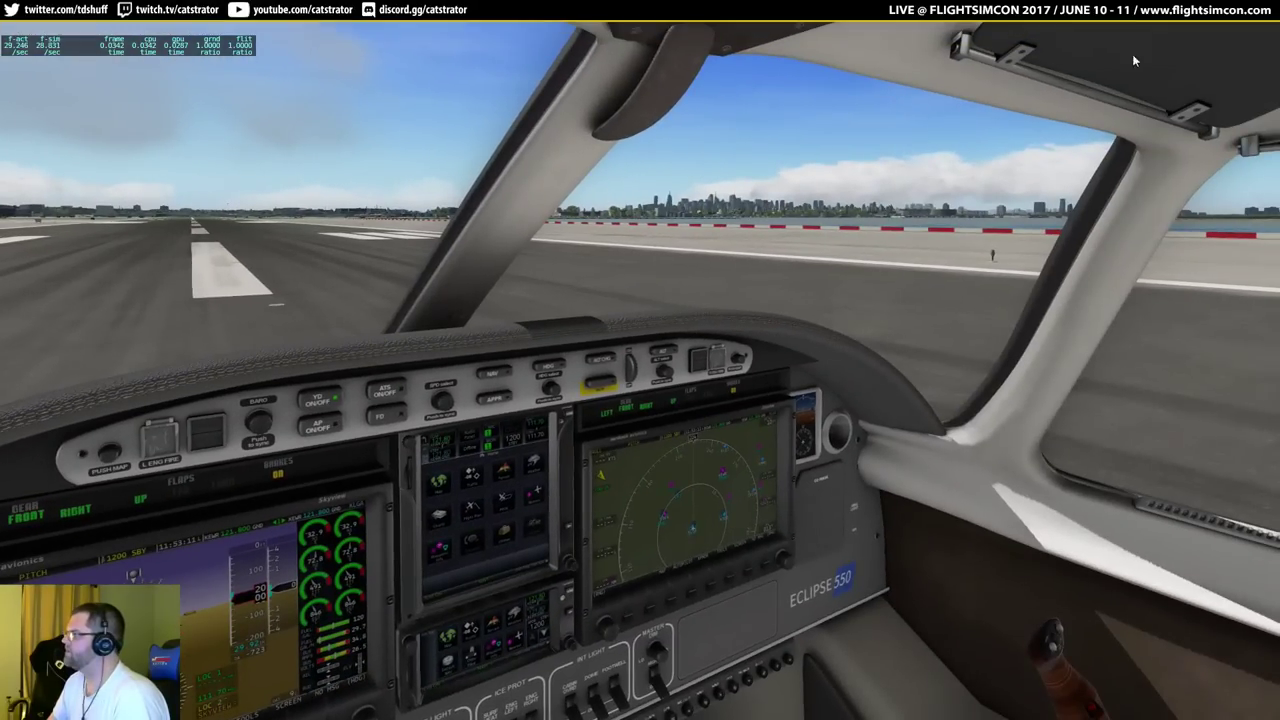
# Review the graphics rendering options, and return to the cockpit's forward pilot view.
pyautogui.click(1250, 28)
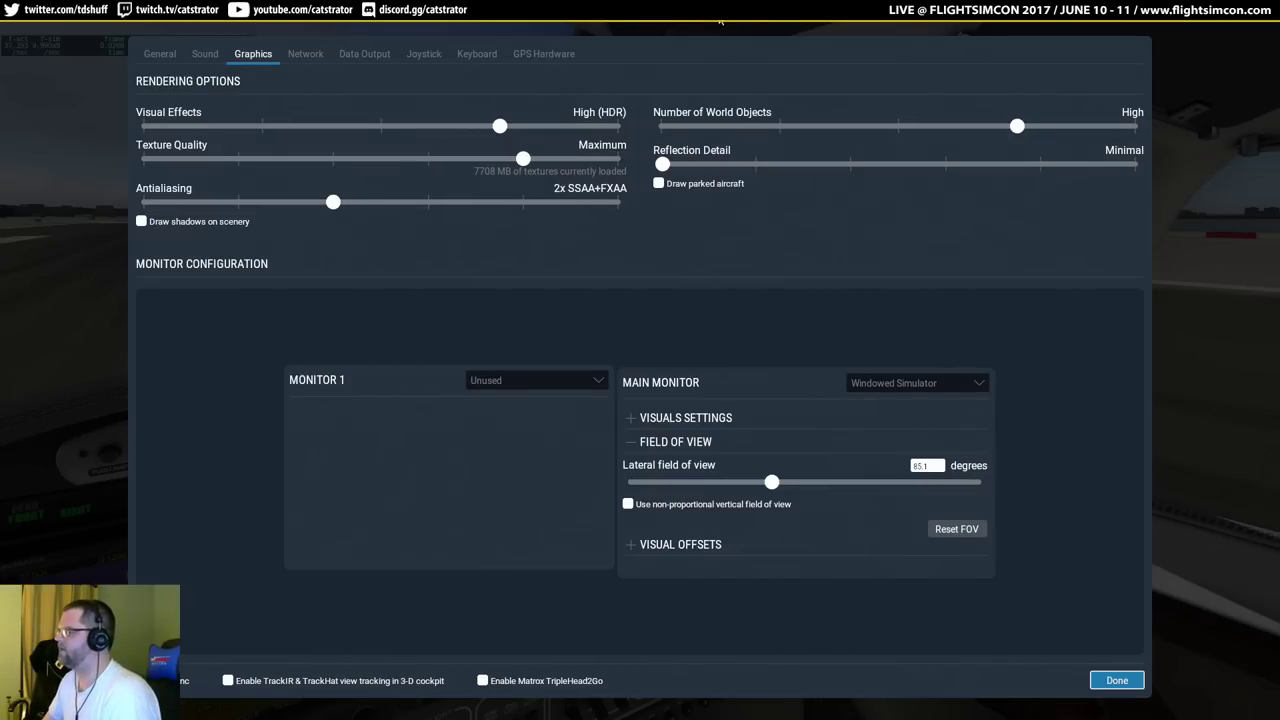
pyautogui.press('Escape')
pyautogui.moveTo(855, 242); pyautogui.dragTo(892, 270)
pyautogui.hotkey('shift', '9')
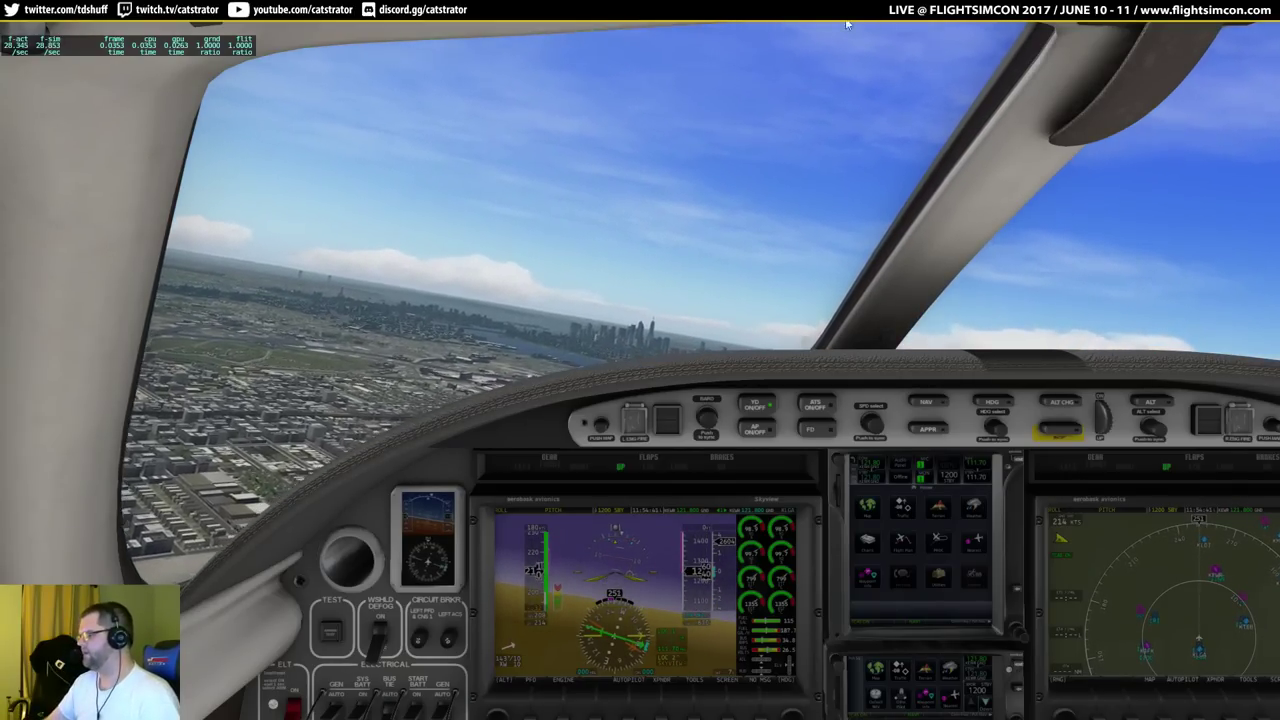
# Orbit the external view around the flying aircraft above the city, and return to the cockpit view.
pyautogui.moveTo(757, 271); pyautogui.dragTo(502, 253)
pyautogui.hotkey('shift', '8')
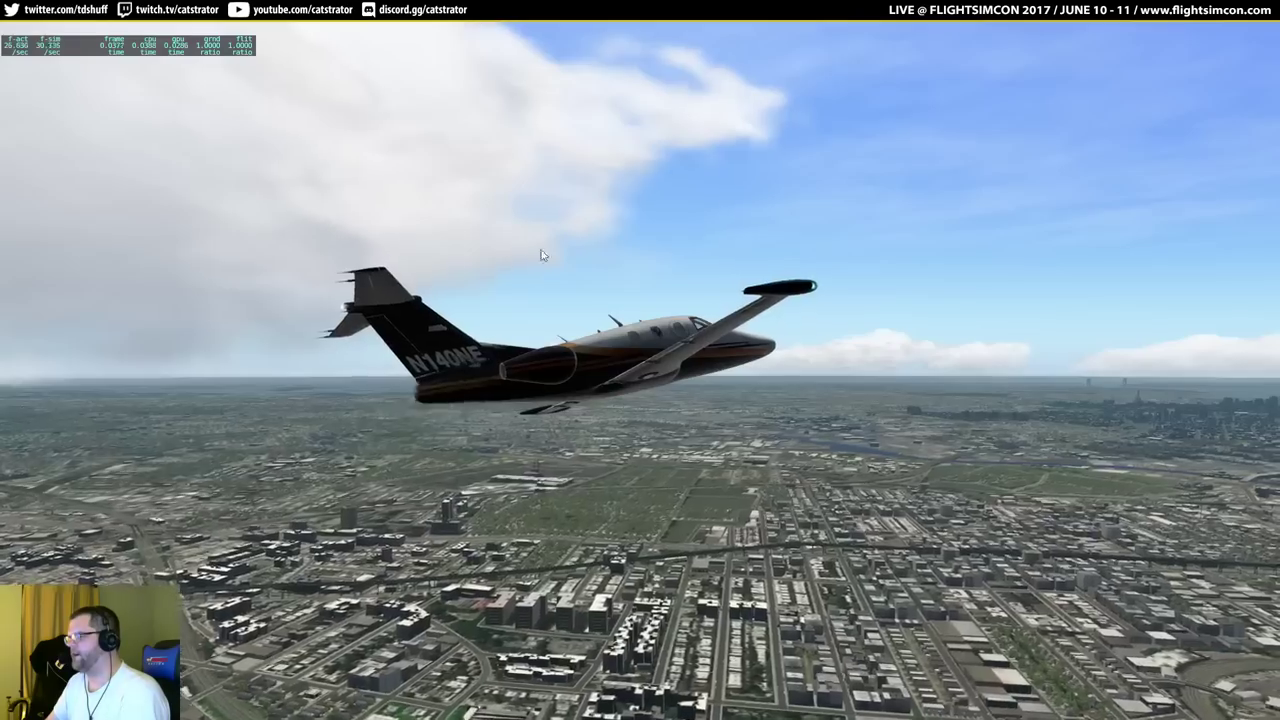
pyautogui.moveTo(480, 209); pyautogui.dragTo(849, 252)
pyautogui.moveTo(699, 243)
pyautogui.mouseDown()
pyautogui.moveTo(1068, 271)
pyautogui.moveTo(1060, 257)
pyautogui.moveTo(888, 263)
pyautogui.moveTo(718, 241)
pyautogui.mouseUp()
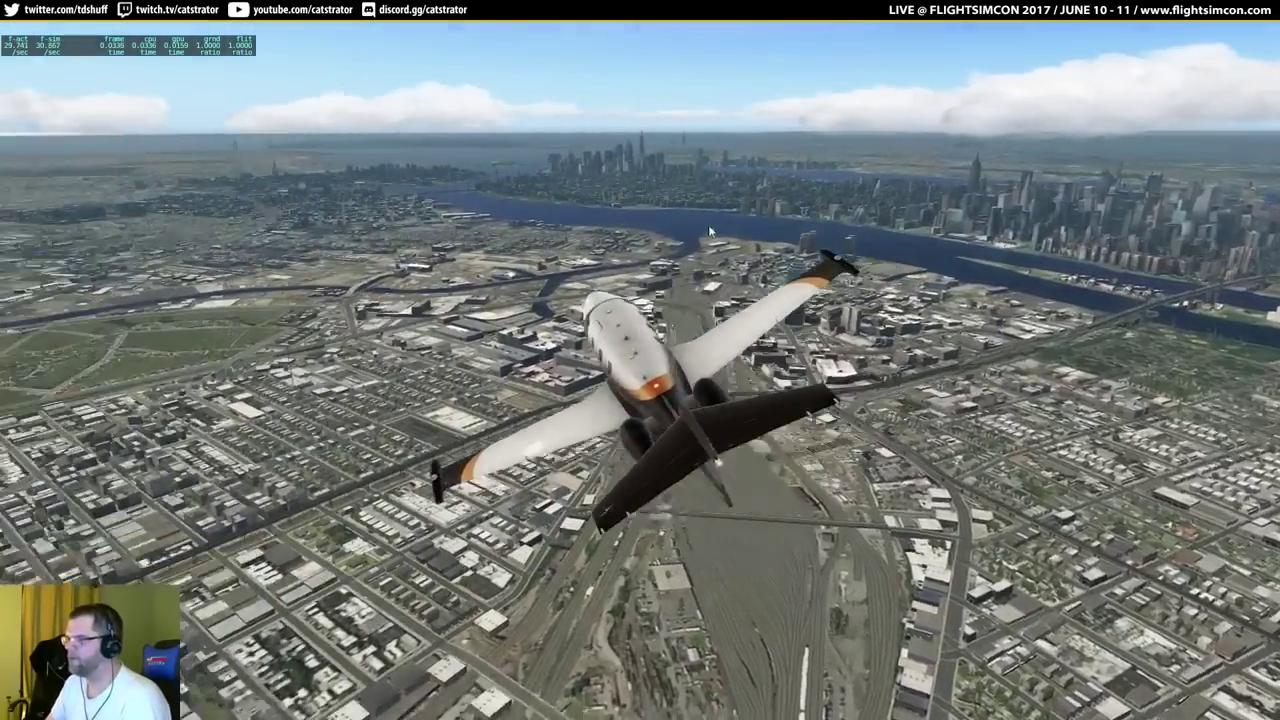
pyautogui.moveTo(708, 224); pyautogui.dragTo(304, 250)
pyautogui.hotkey('shift', '9')
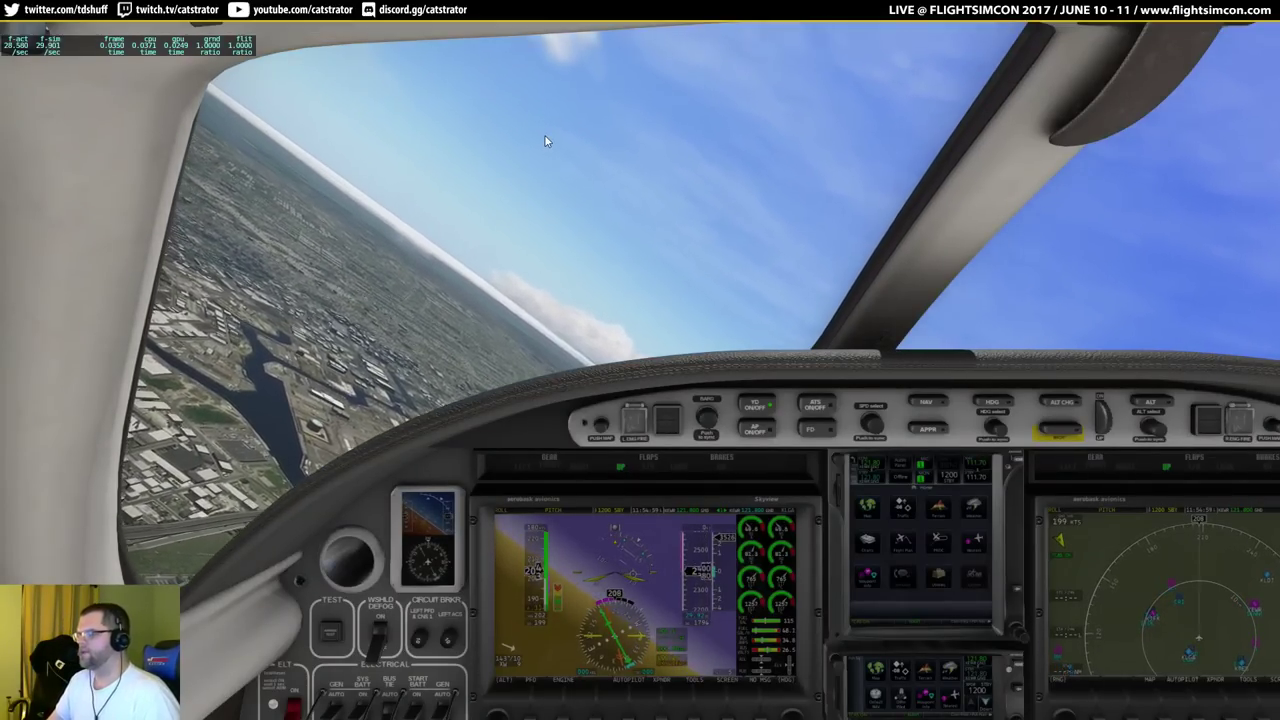
pyautogui.click(1226, 31)
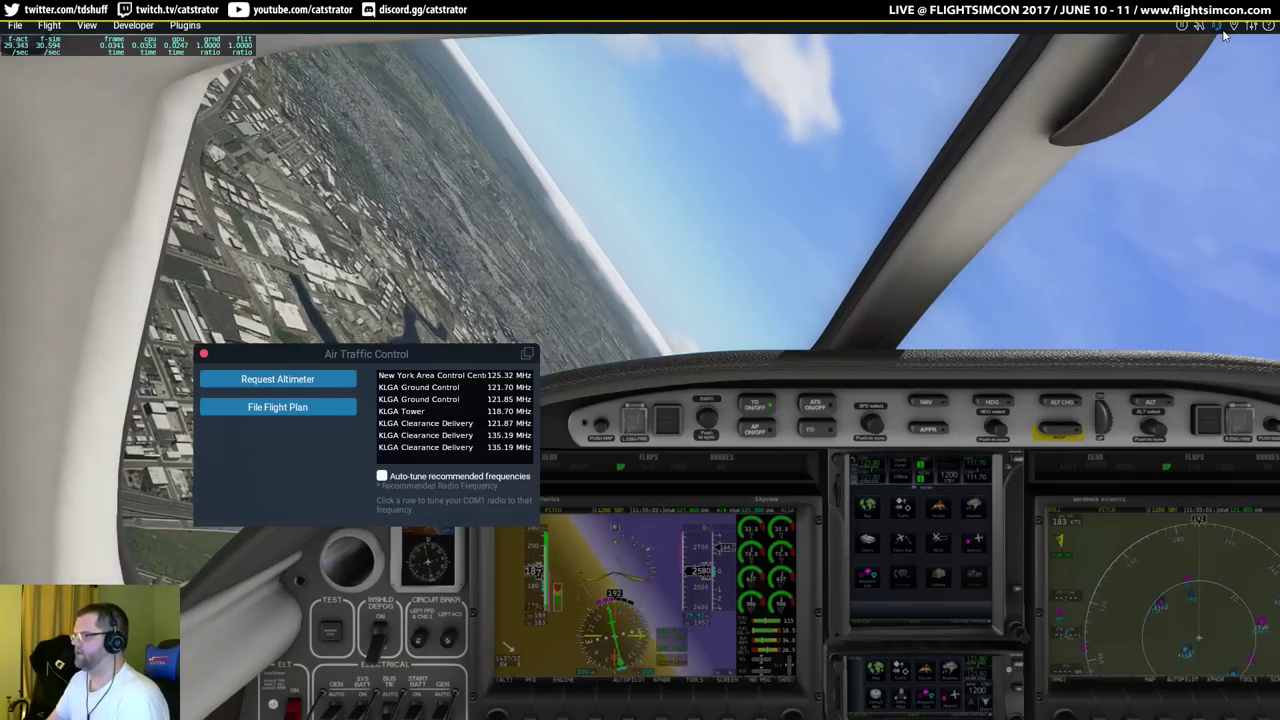
pyautogui.click(202, 355)
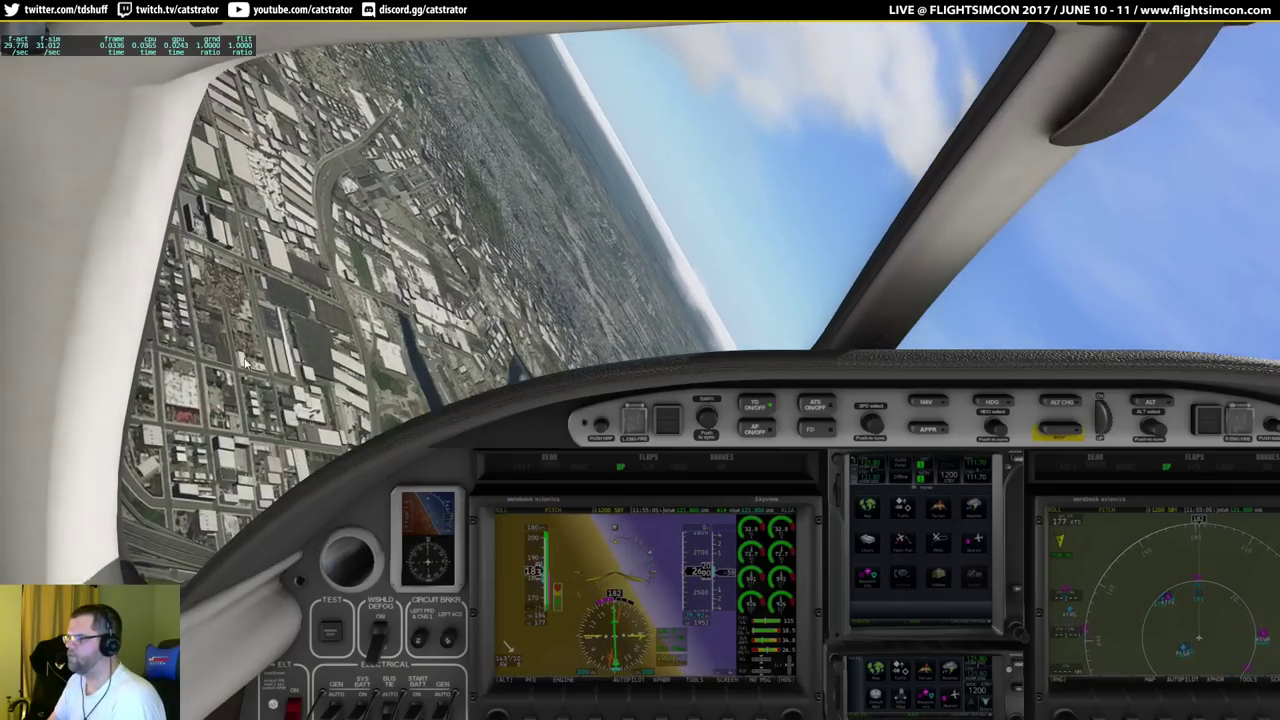
pyautogui.click(1252, 31)
pyautogui.click(1250, 32)
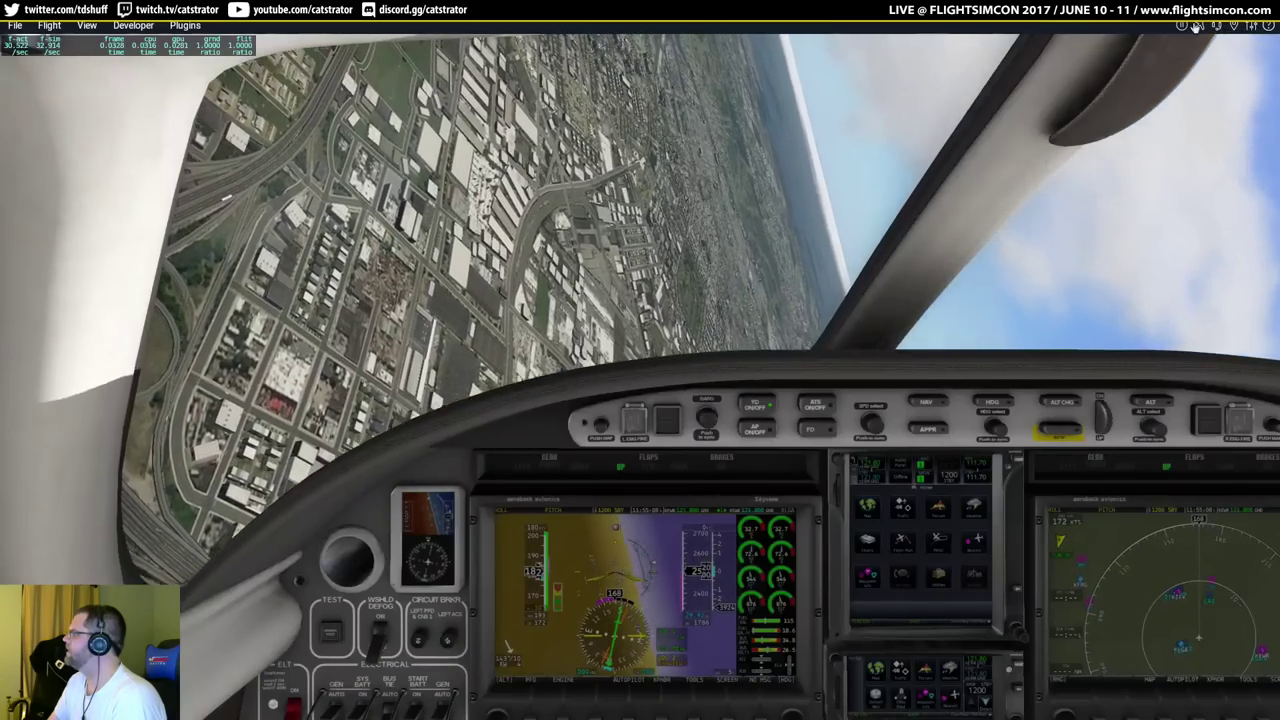
# Change the flight location to Los Angeles Intl (KLAX) and start a new flight there, ending the current one.
pyautogui.click(1237, 27)
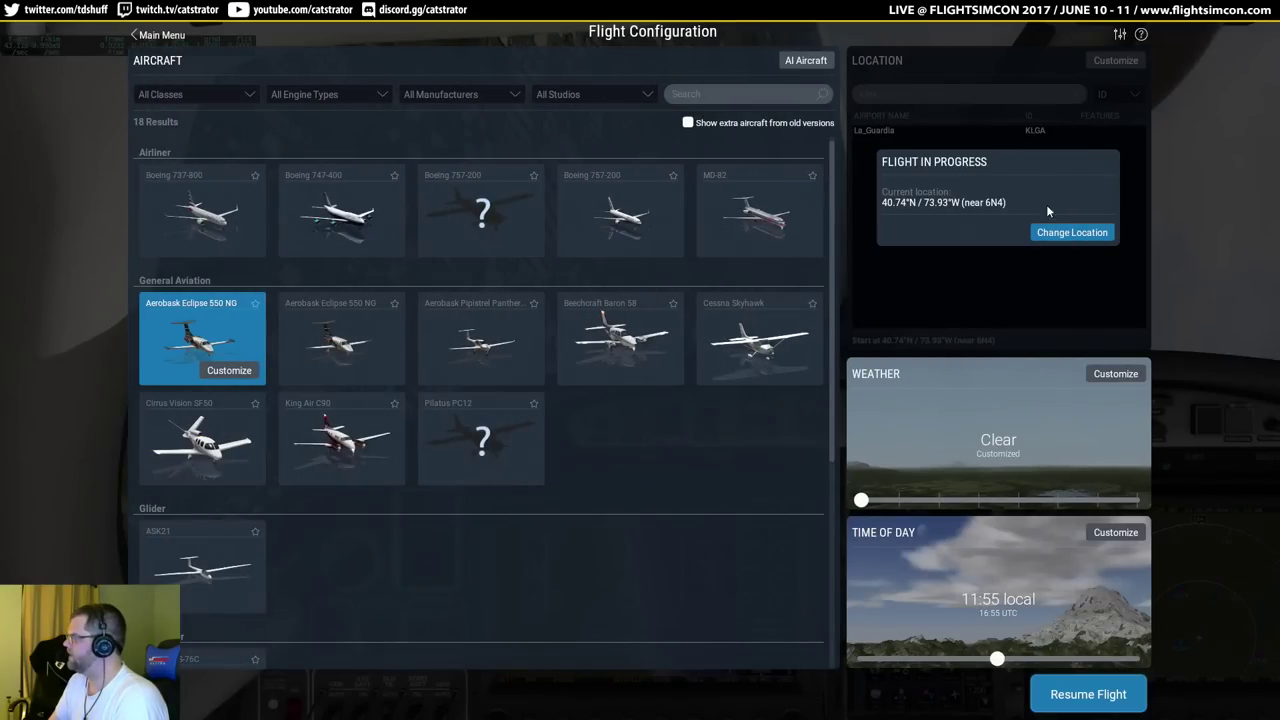
pyautogui.click(1068, 232)
pyautogui.click(910, 97)
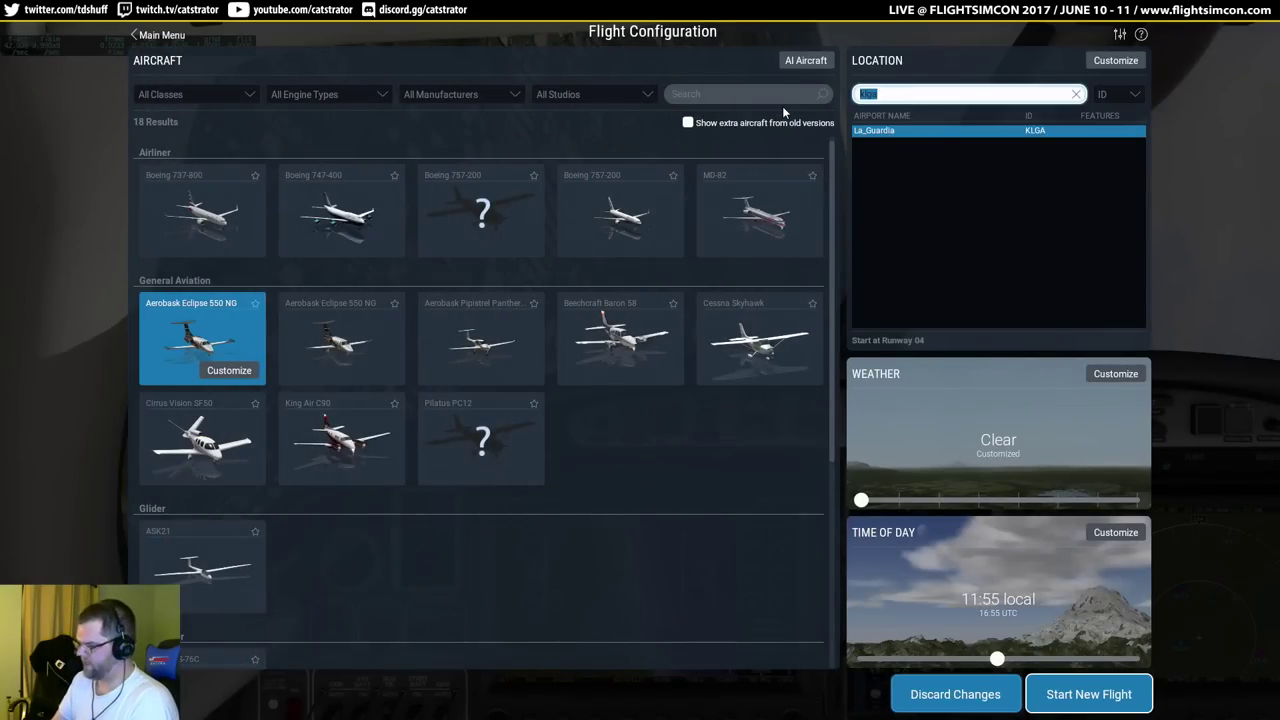
pyautogui.write('klax')
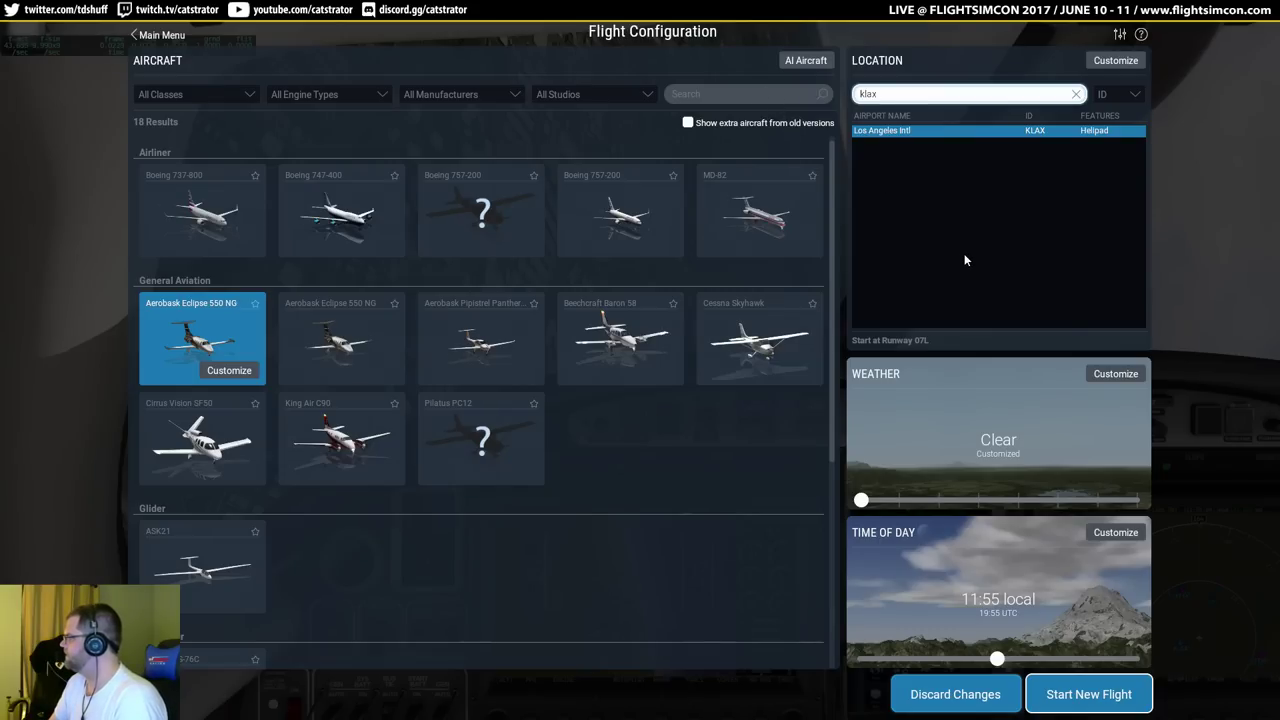
pyautogui.click(1121, 101)
pyautogui.click(1130, 95)
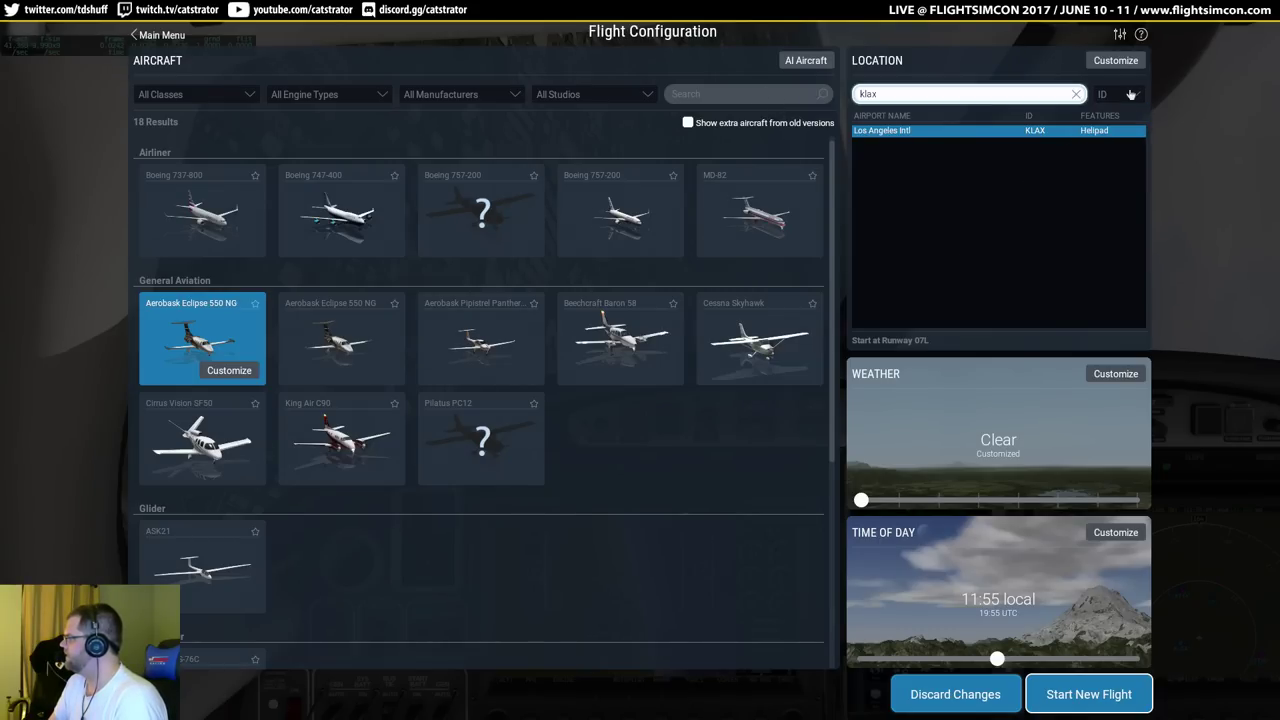
pyautogui.click(1065, 699)
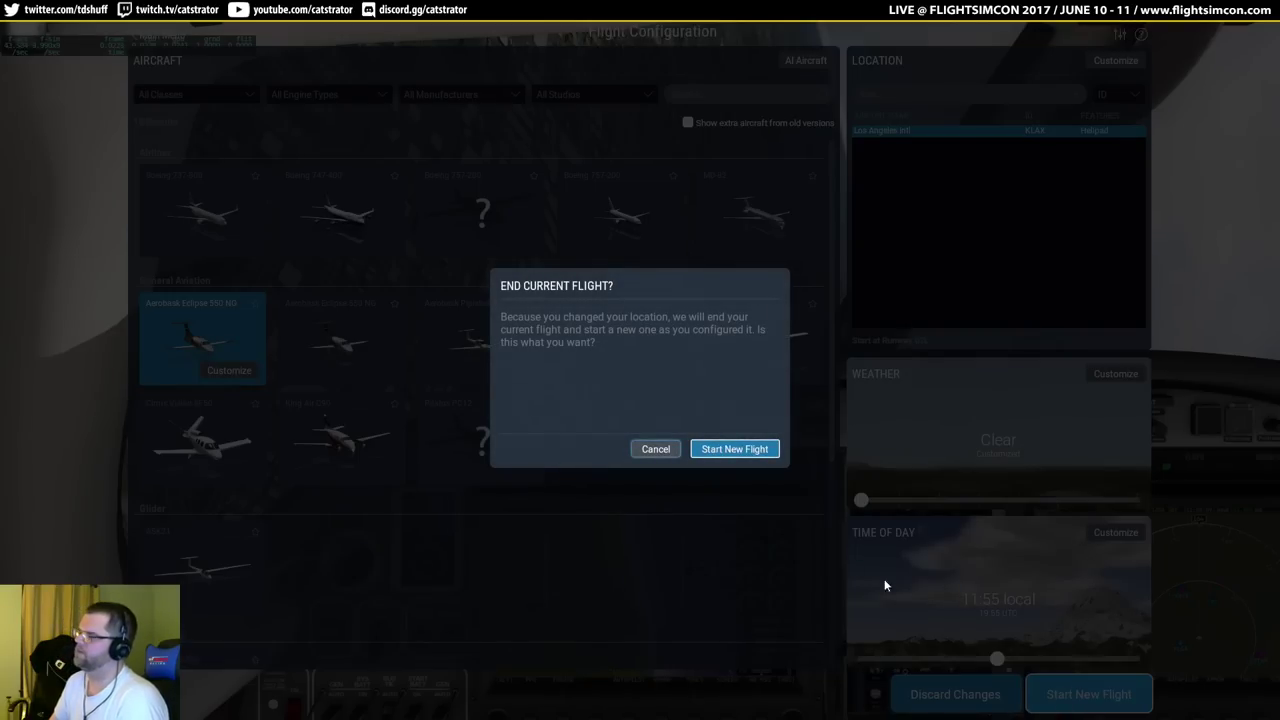
pyautogui.click(741, 451)
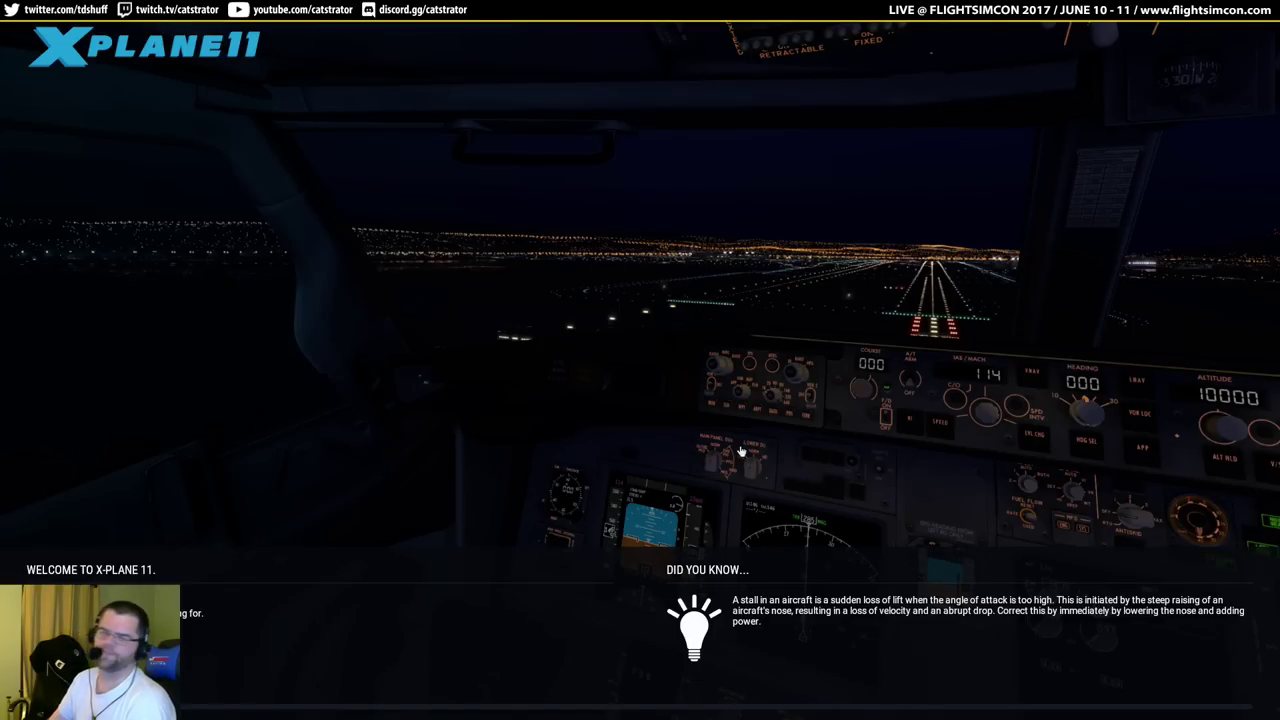
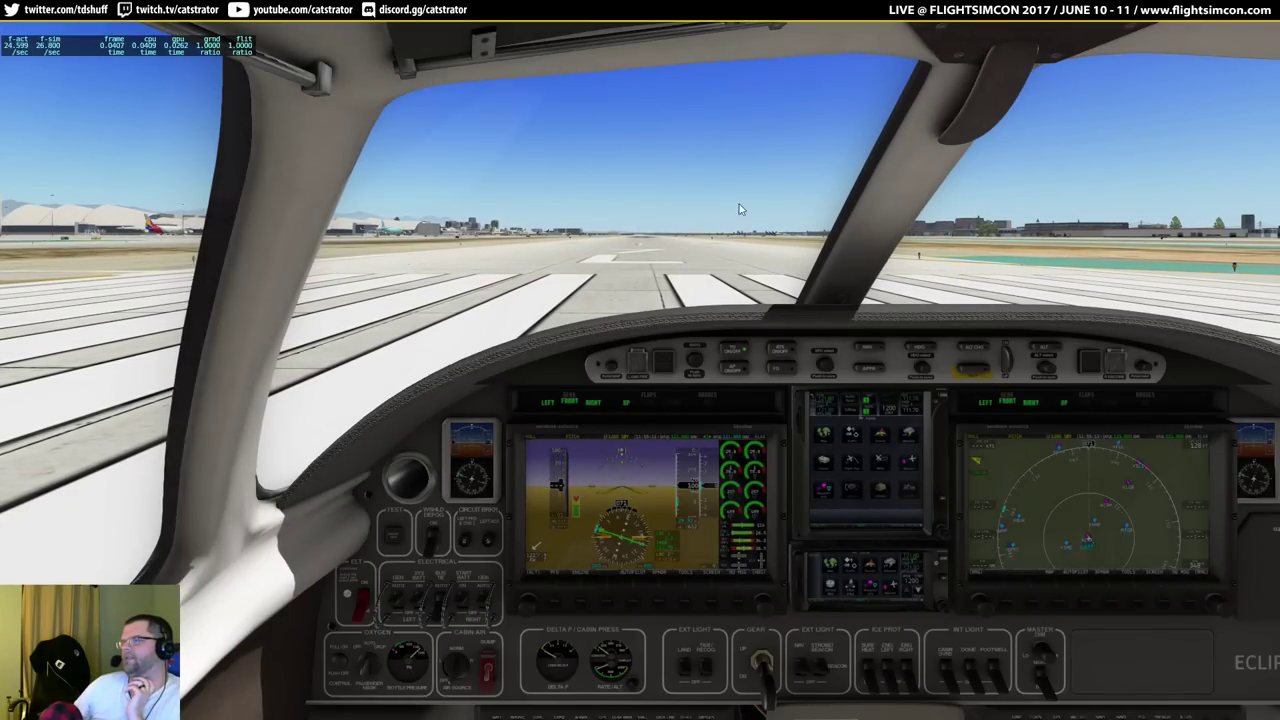
# Look around the cockpit and orbit the external view of the aircraft on the runway, and return to the cockpit view.
pyautogui.moveTo(788, 214)
pyautogui.mouseDown()
pyautogui.moveTo(469, 191)
pyautogui.moveTo(916, 202)
pyautogui.moveTo(790, 211)
pyautogui.mouseUp()
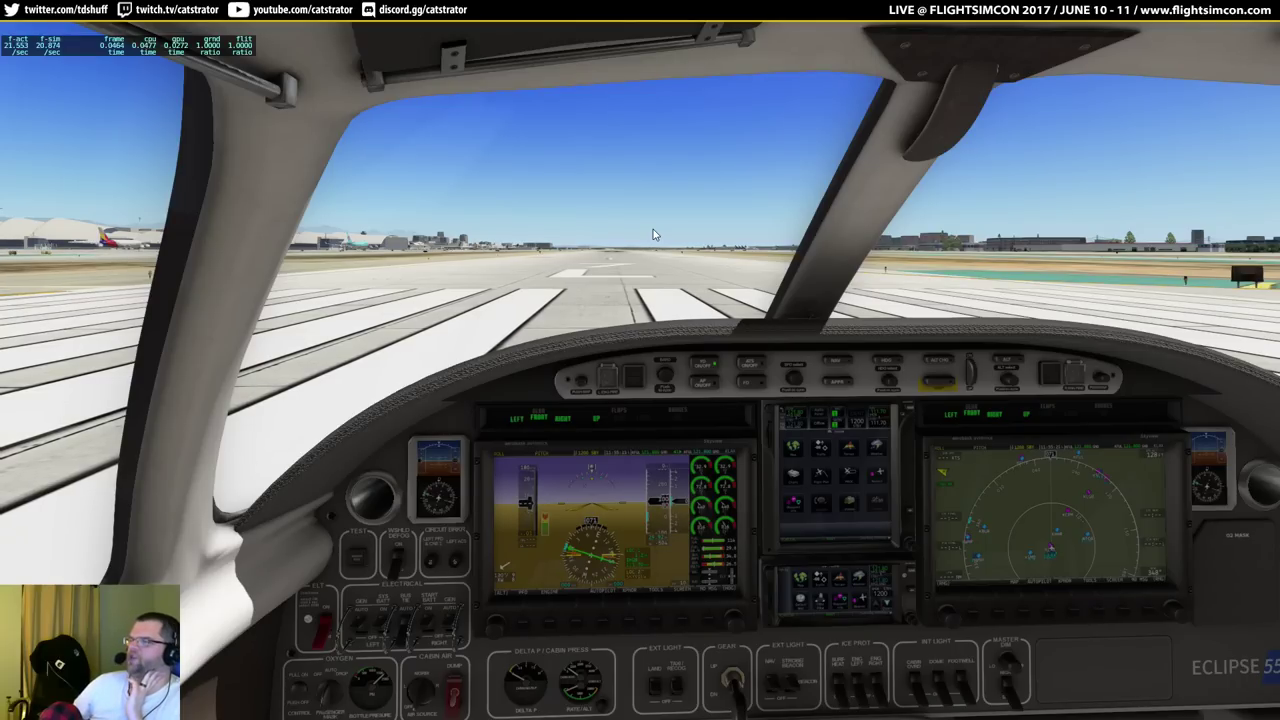
pyautogui.hotkey('shift', '8')
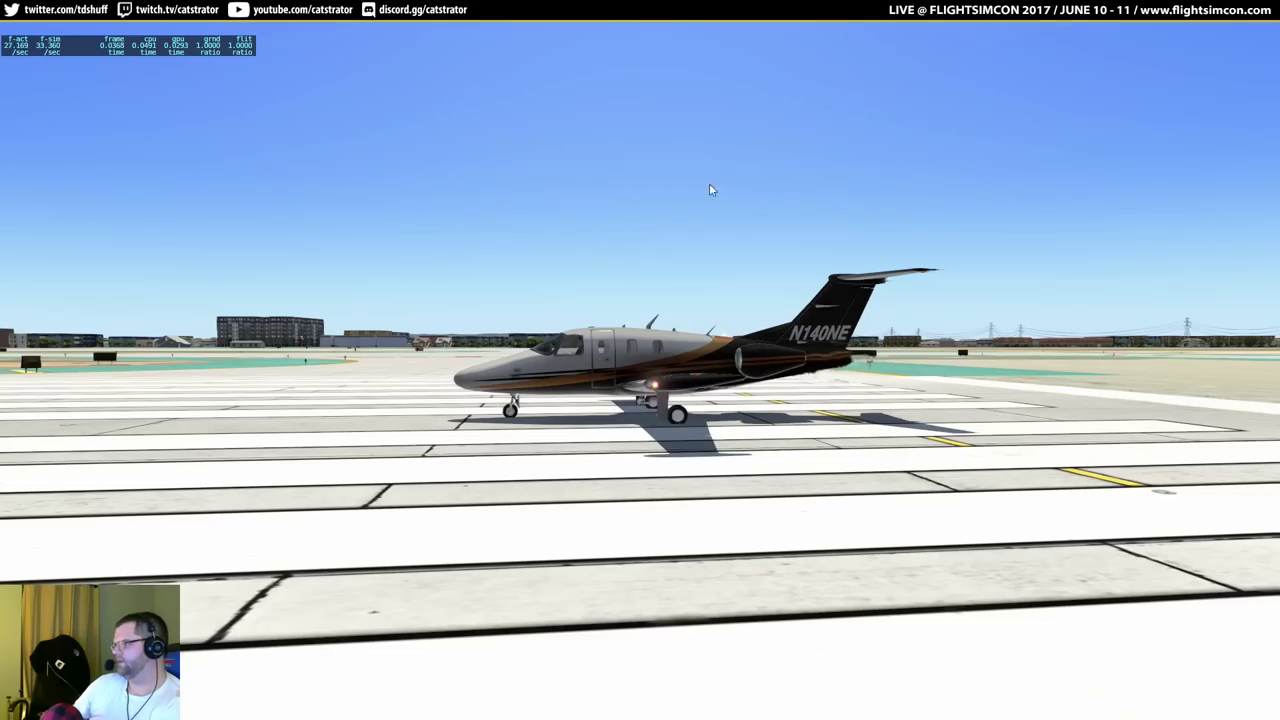
pyautogui.moveTo(1077, 242); pyautogui.dragTo(565, 235)
pyautogui.hotkey('shift', '9')
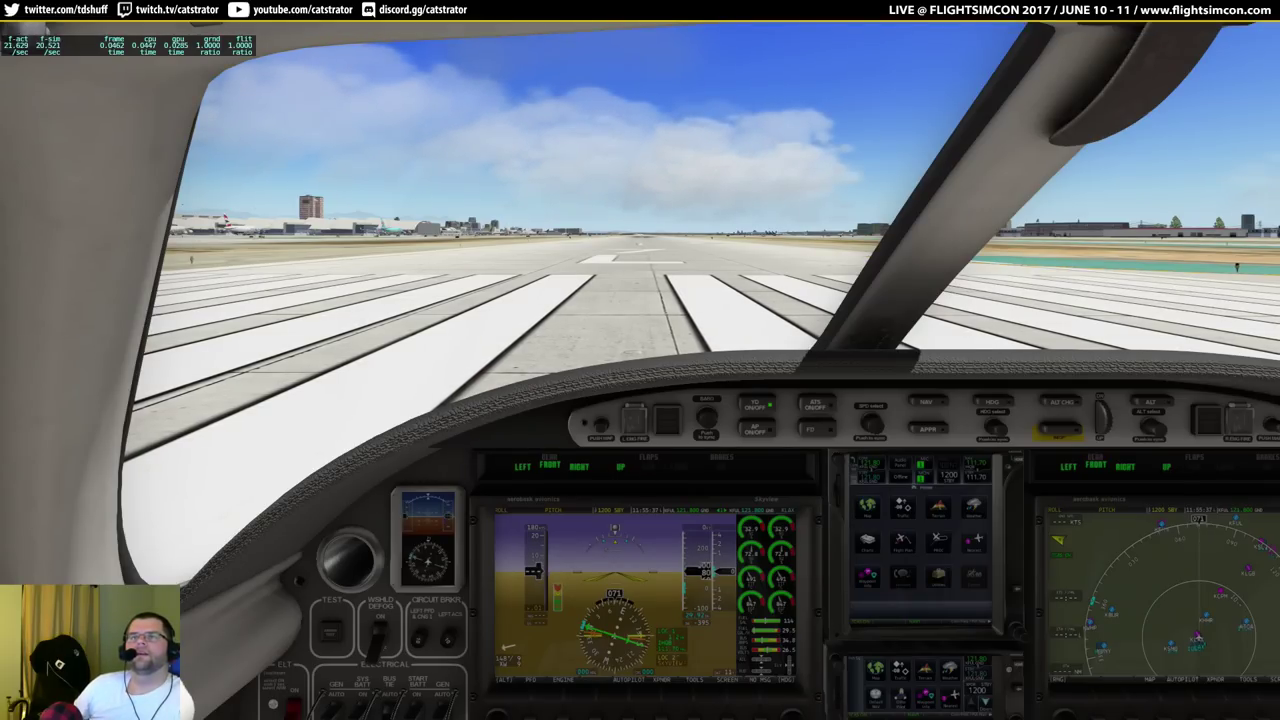
# Bring the GPU-Z sensor window over the cockpit to examine the graphics card's load and memory use, and return to the simulator.
pyautogui.moveTo(25, 75); pyautogui.dragTo(440, 104)
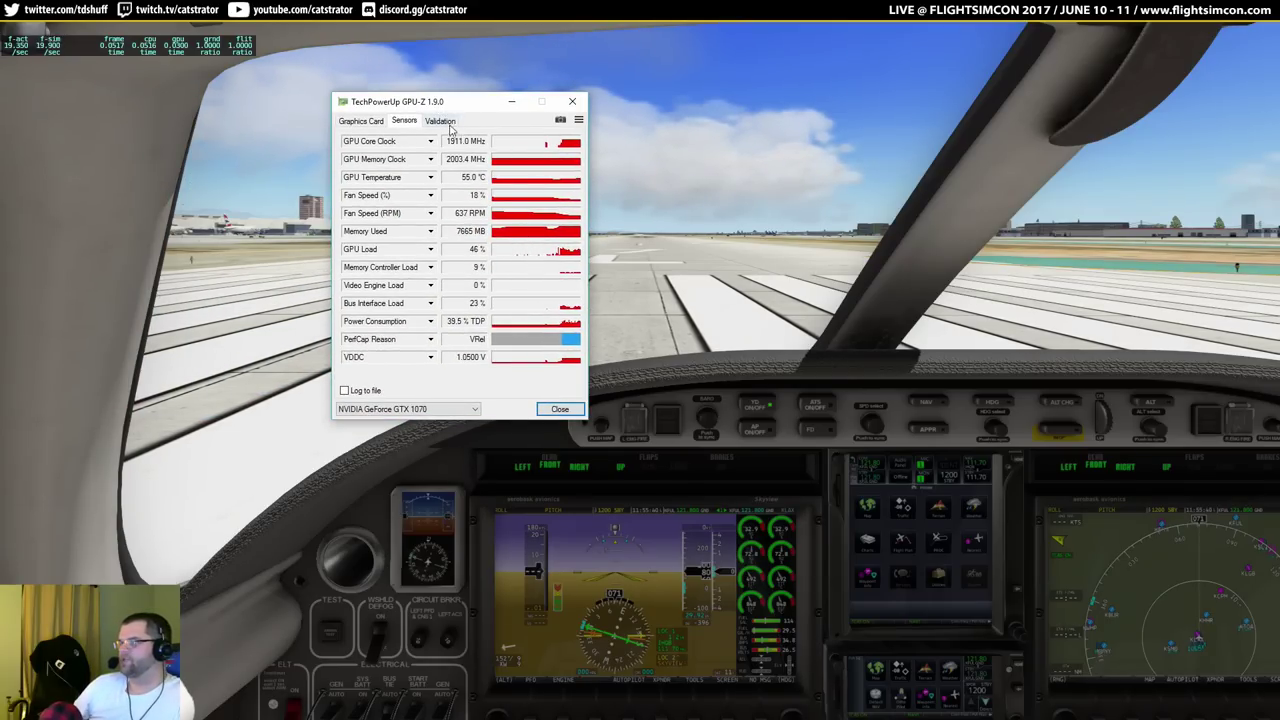
pyautogui.moveTo(478, 103); pyautogui.dragTo(374, 103)
pyautogui.click(368, 425)
pyautogui.moveTo(640, 194); pyautogui.dragTo(910, 294)
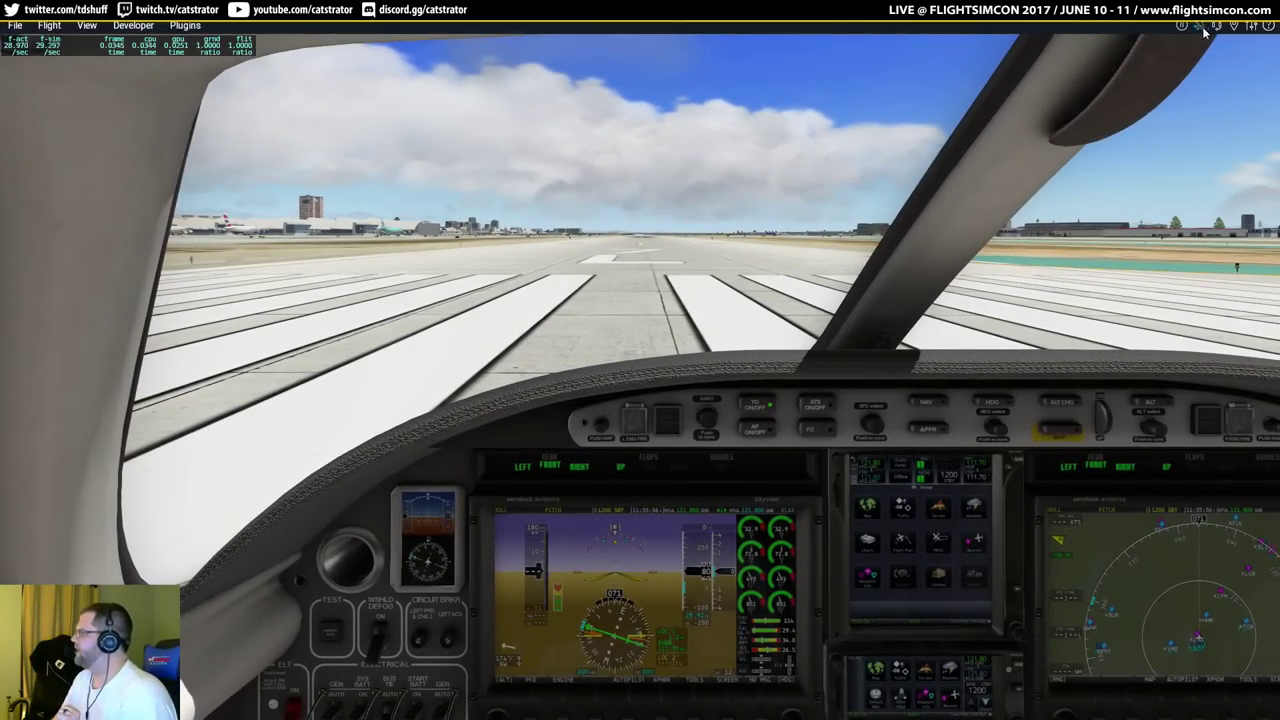
# Set the Los Angeles Intl start to a 10 nm approach to Runway 25R and start the new flight, ending the current one.
pyautogui.click(1204, 28)
pyautogui.click(1075, 228)
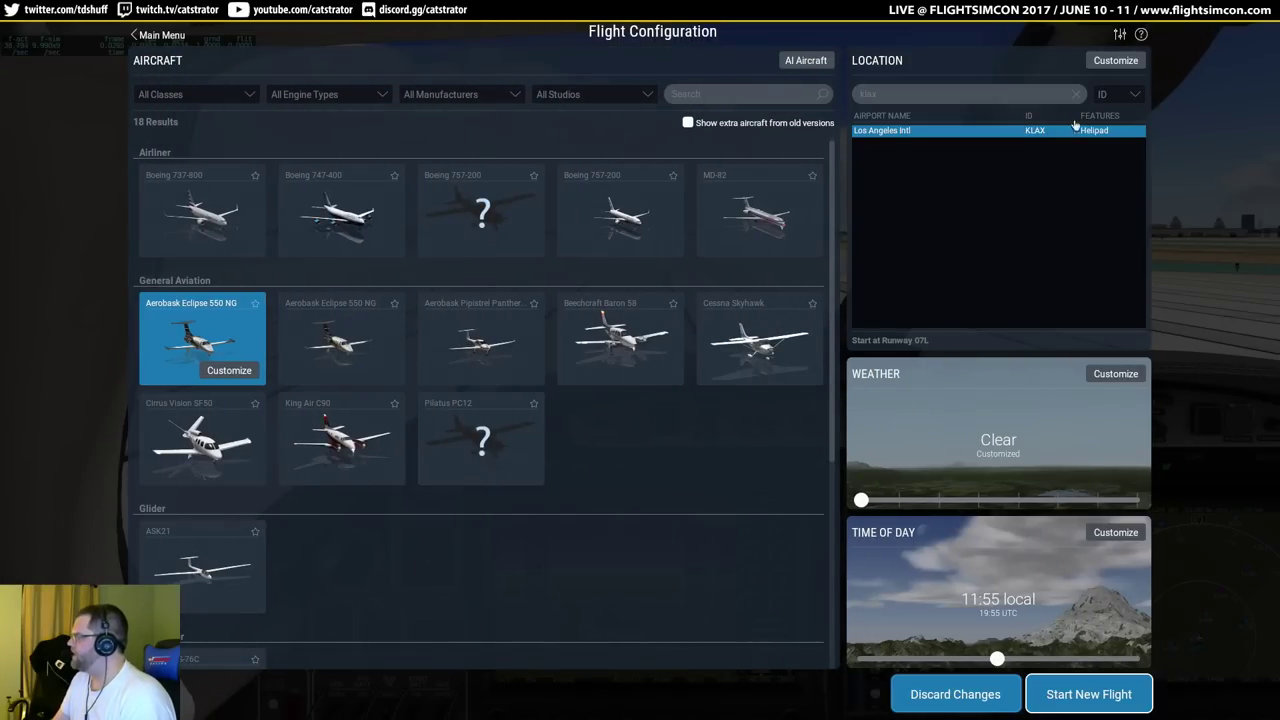
pyautogui.click(1116, 61)
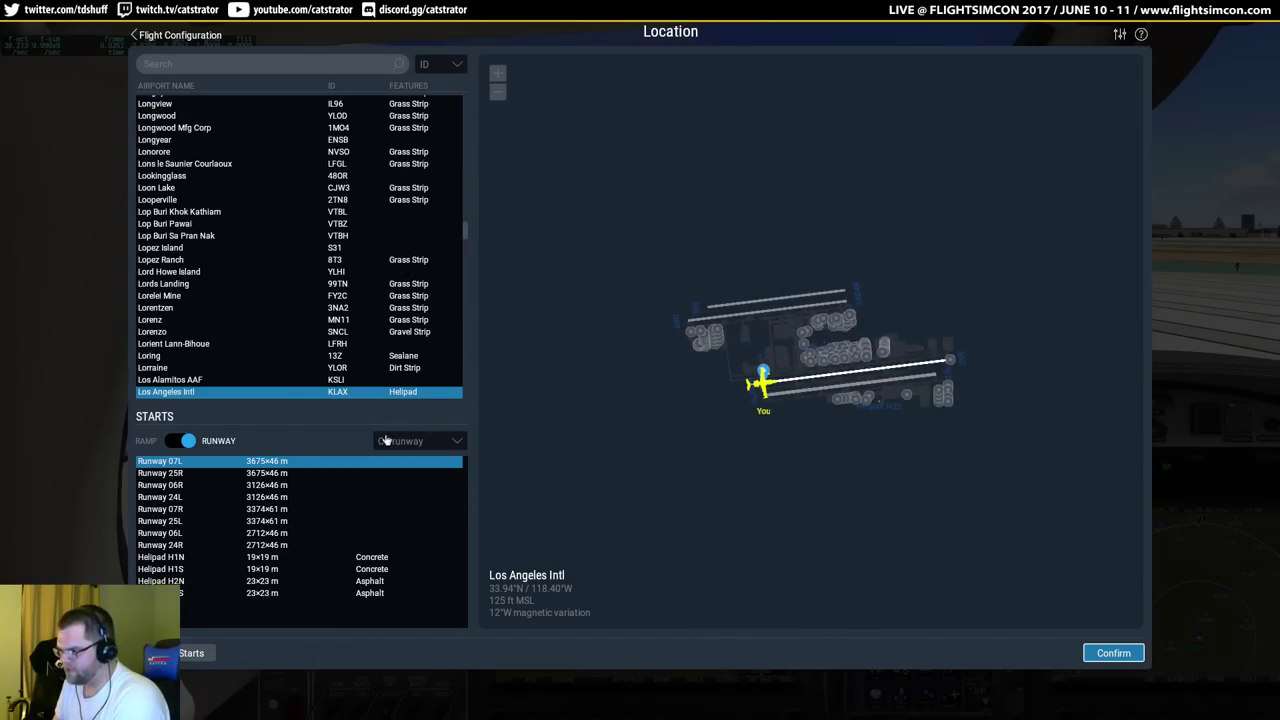
pyautogui.click(420, 441)
pyautogui.click(420, 484)
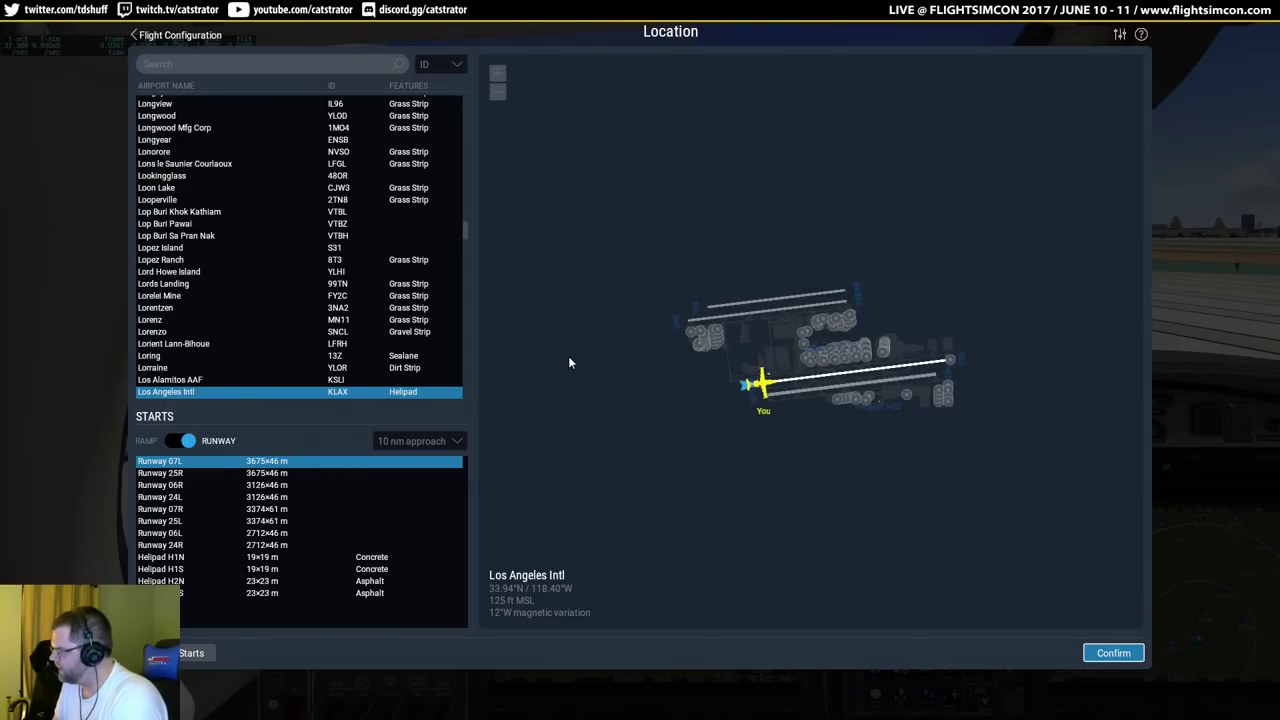
pyautogui.click(186, 474)
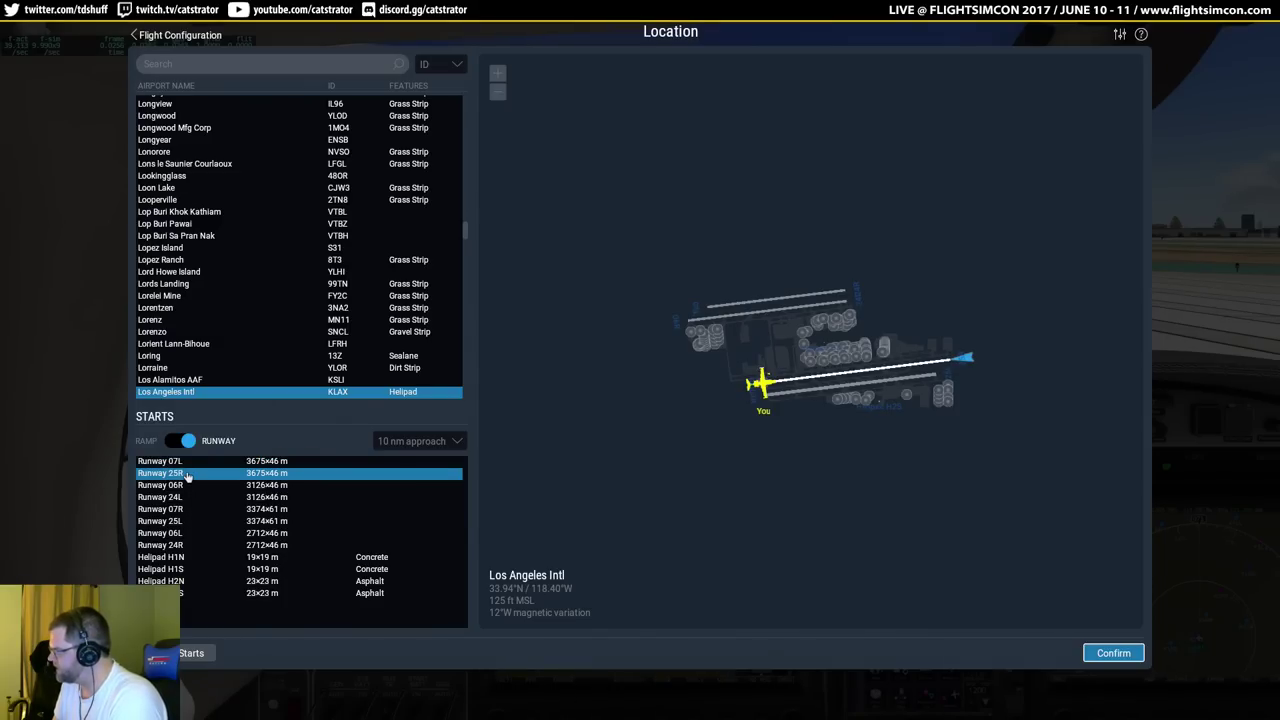
pyautogui.click(1113, 653)
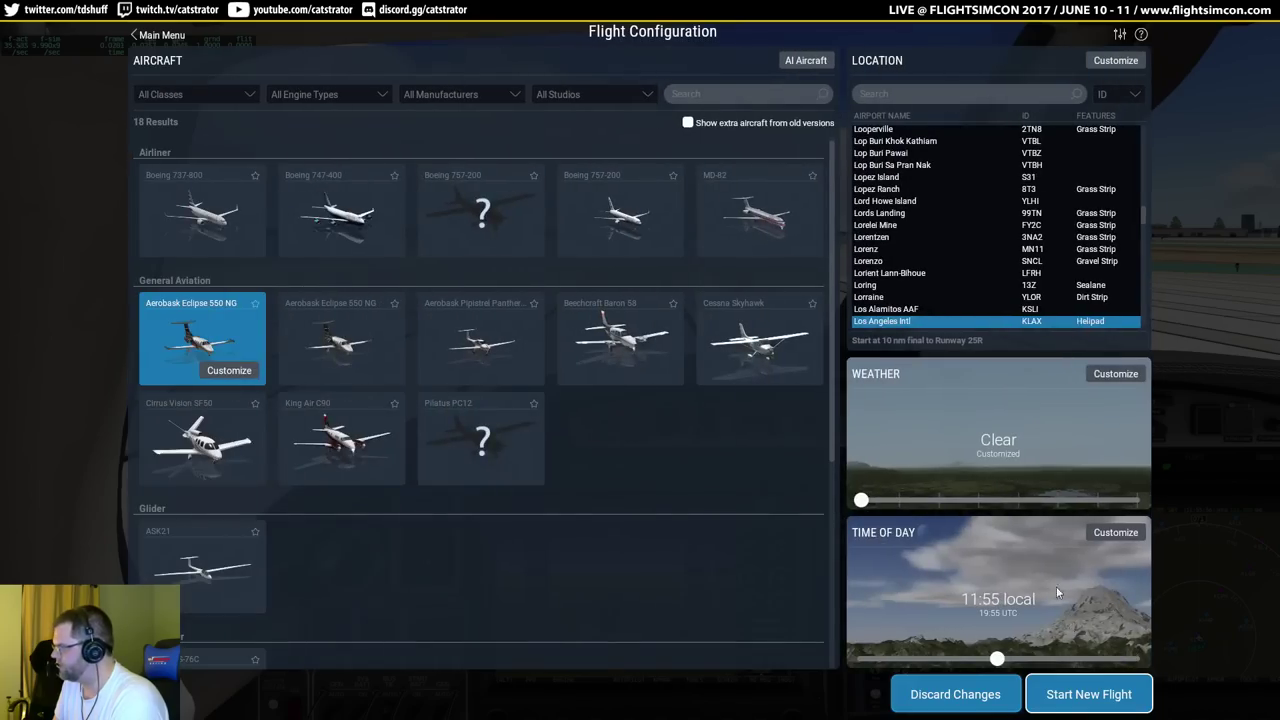
pyautogui.click(1085, 690)
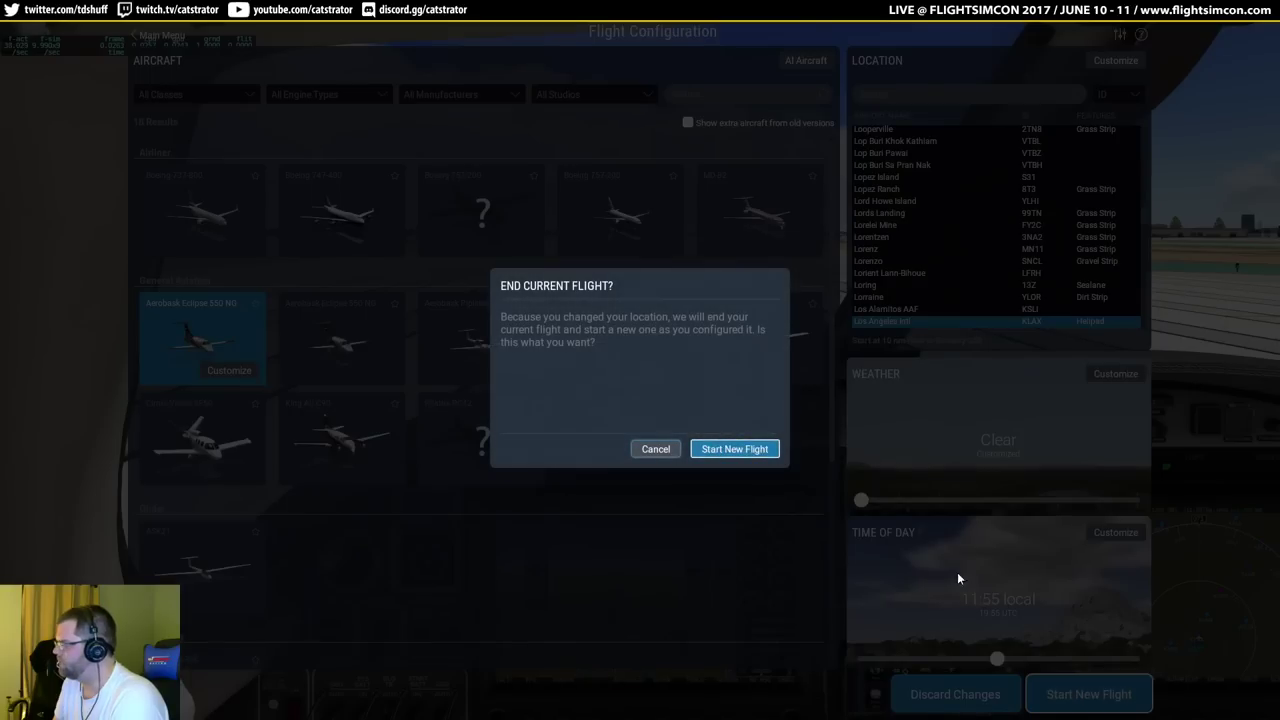
pyautogui.click(735, 449)
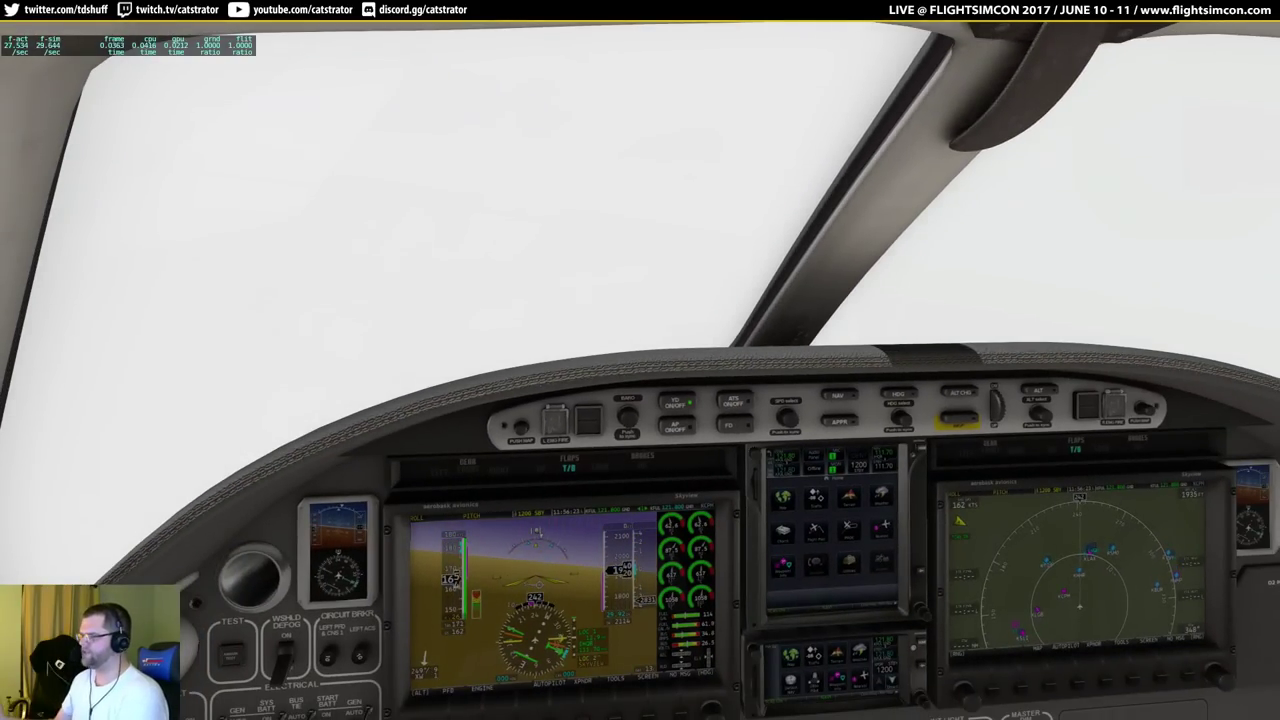
# Turn off the xEnviro plugin and resume the paused flight.
pyautogui.click(185, 25)
pyautogui.moveTo(230, 56)
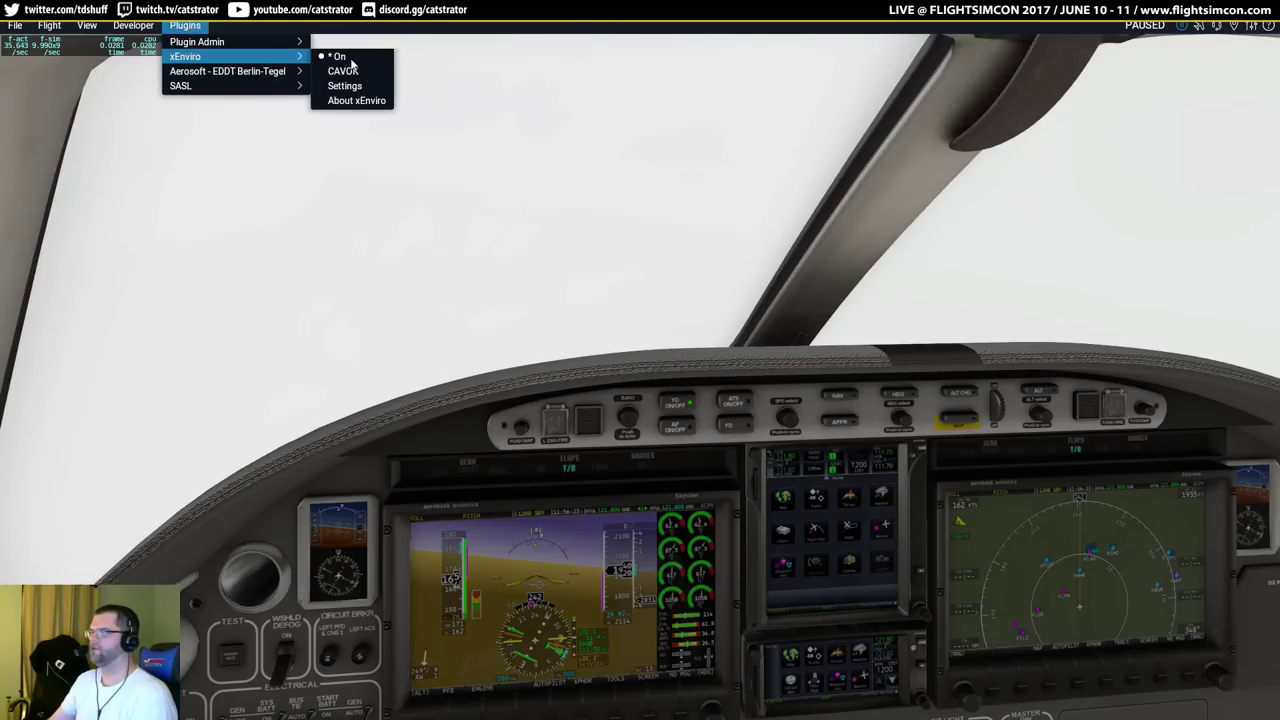
pyautogui.click(323, 51)
pyautogui.press('p')
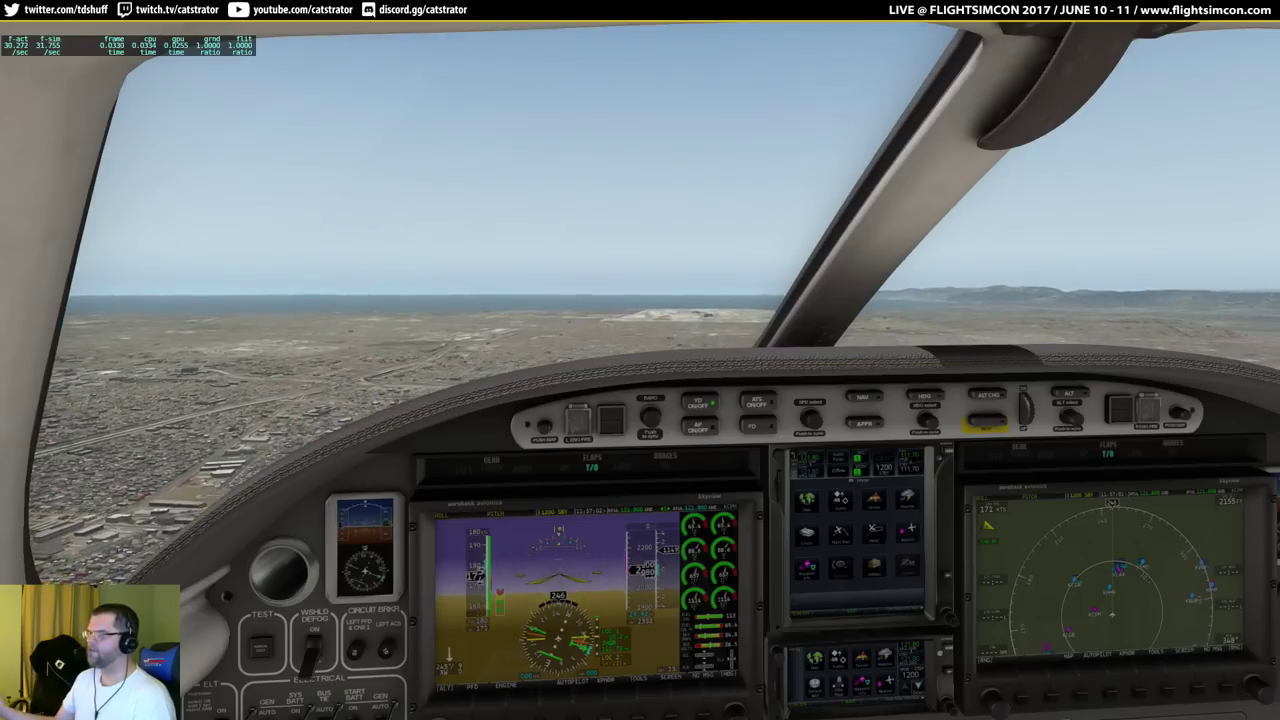
# Change the flight location to Mc Carran Intl (KLAS) and start a new flight there, ending the current one.
pyautogui.click(47, 25)
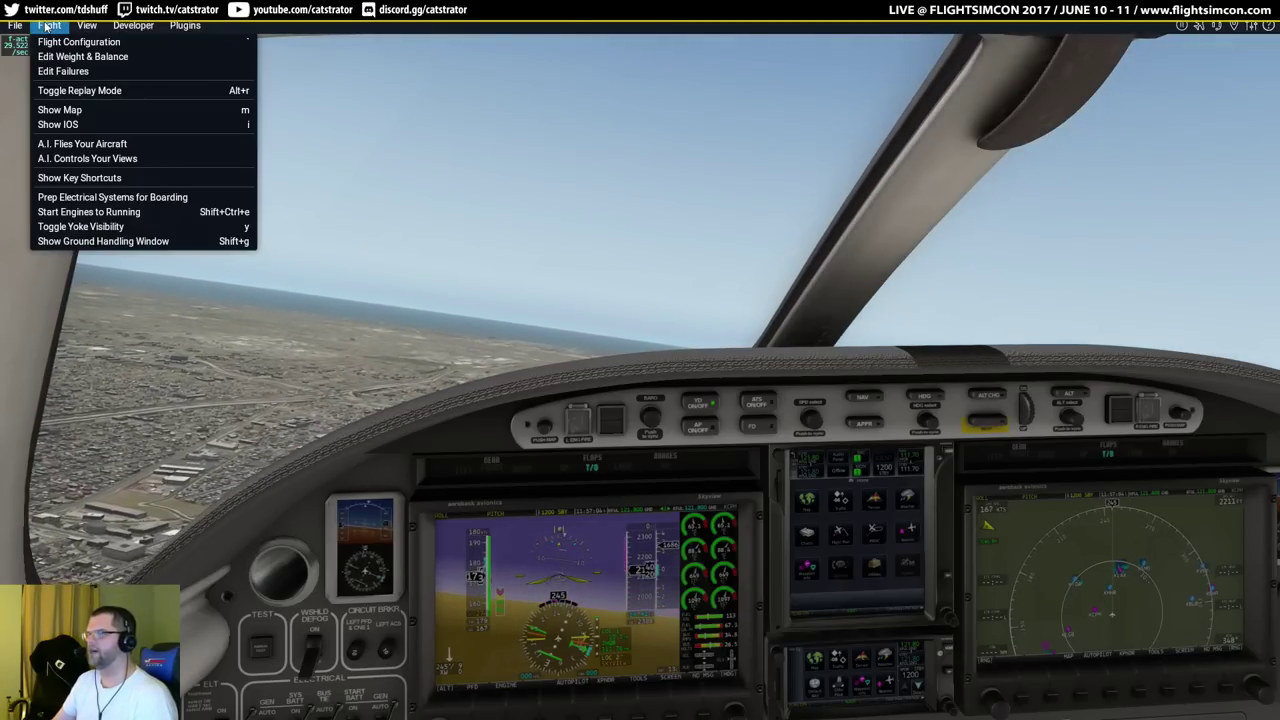
pyautogui.click(130, 38)
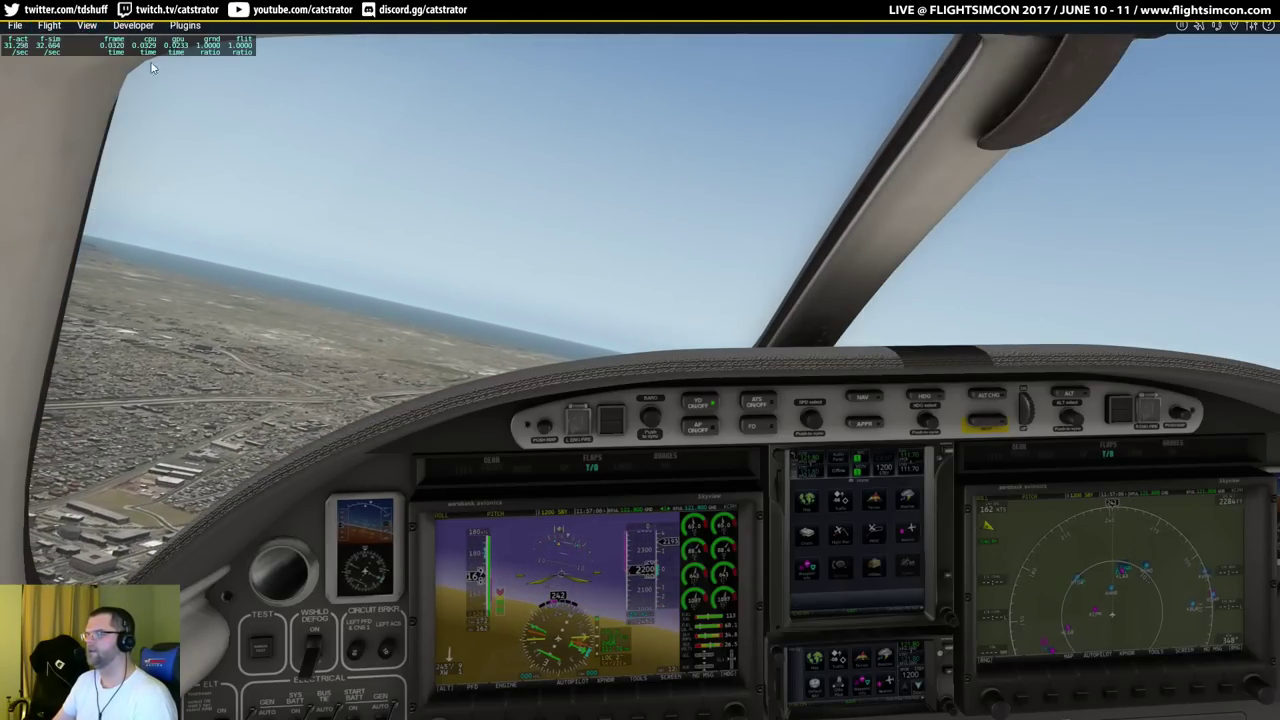
pyautogui.click(1204, 25)
pyautogui.click(1060, 232)
pyautogui.click(926, 92)
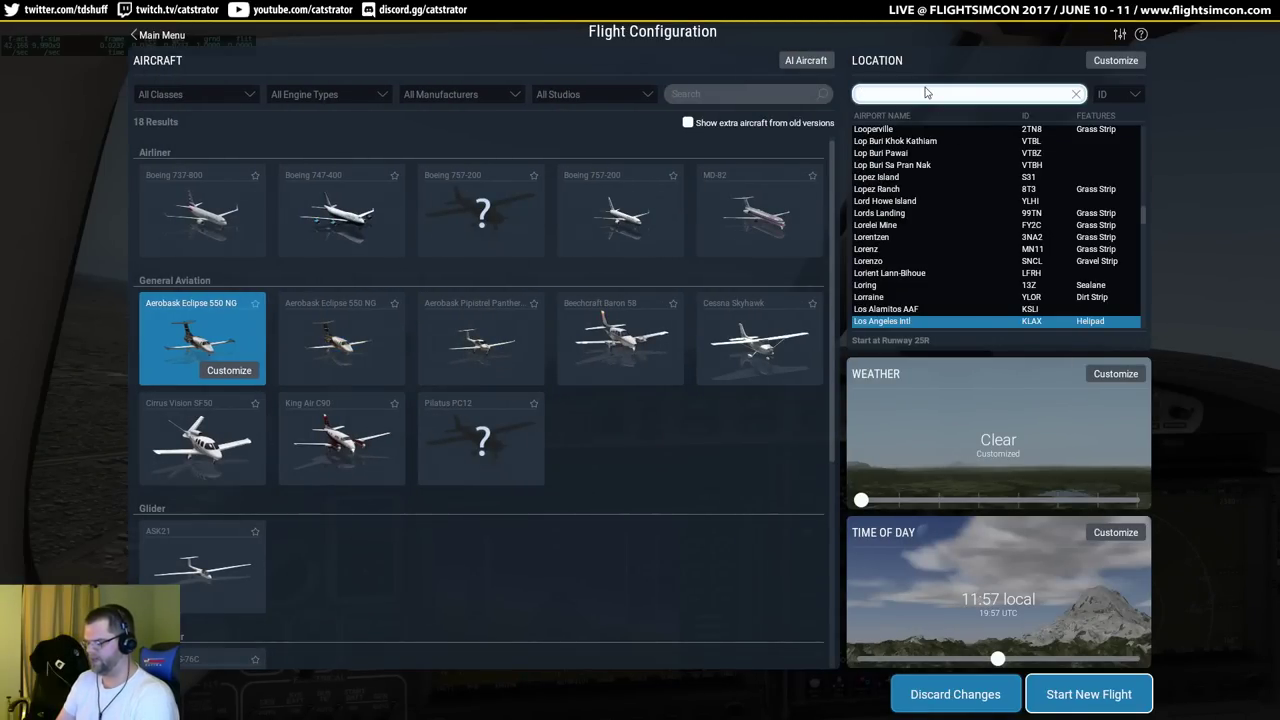
pyautogui.write('klas')
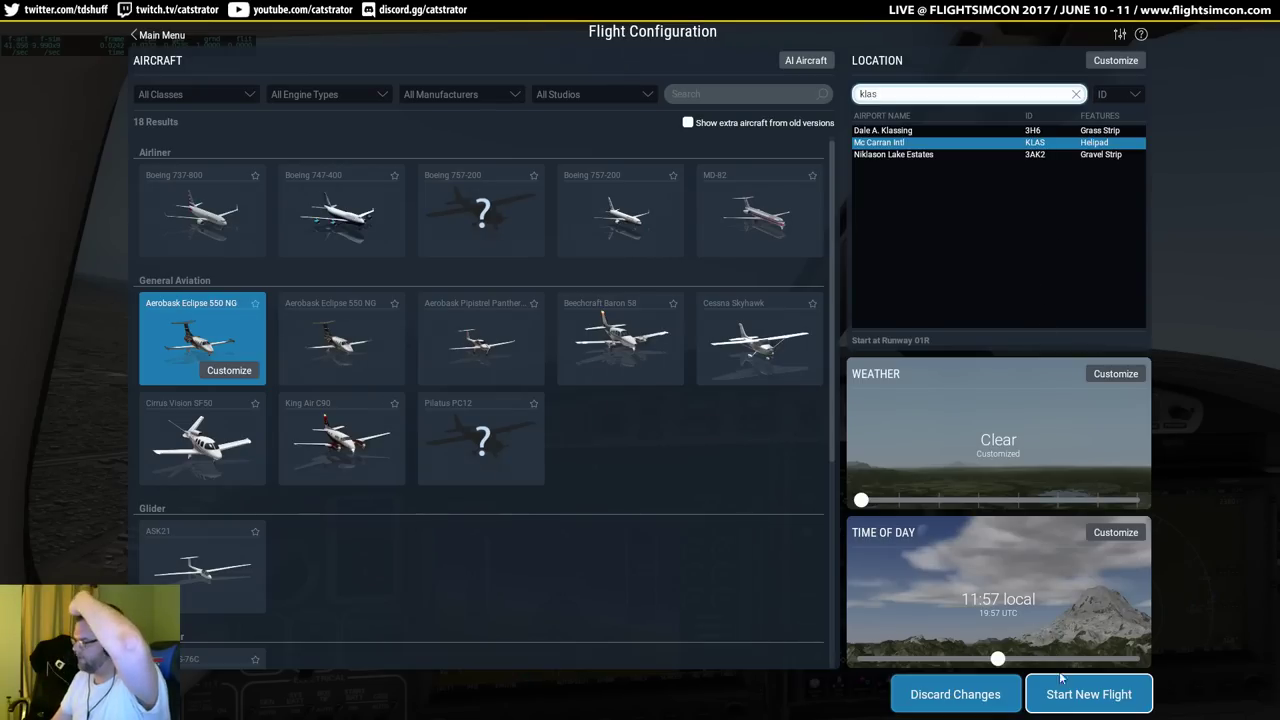
pyautogui.click(1076, 706)
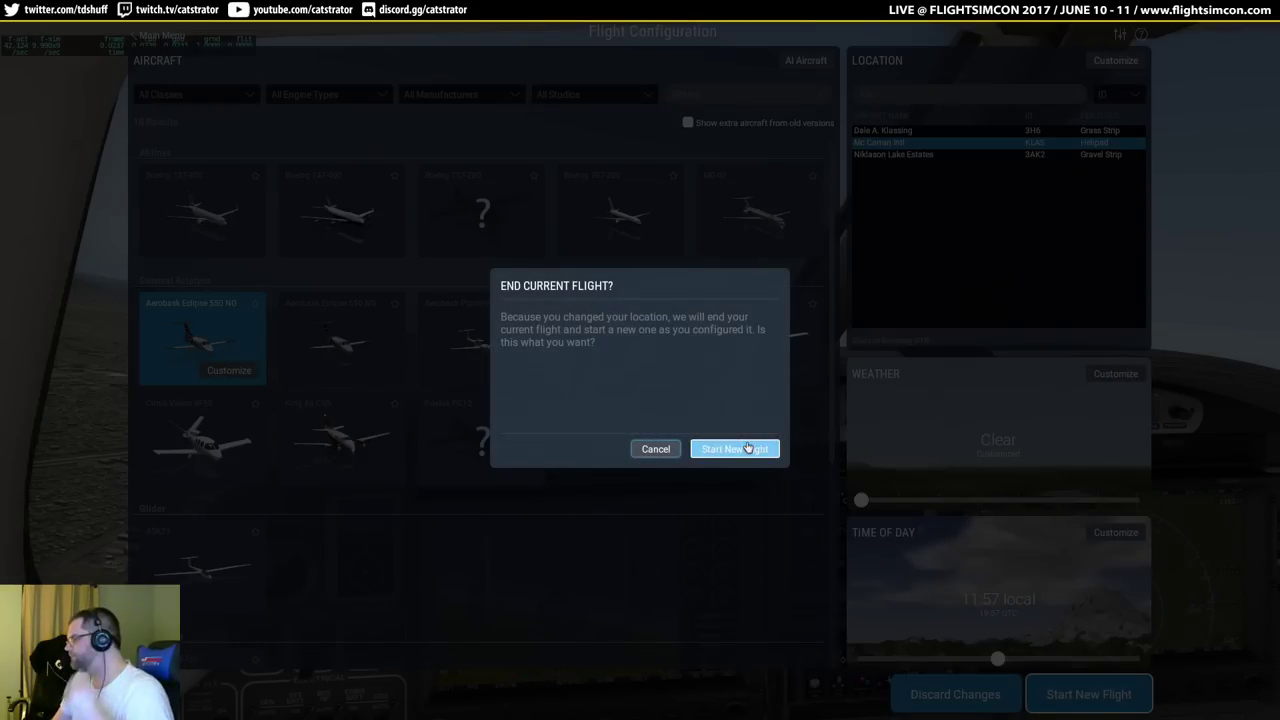
pyautogui.click(753, 448)
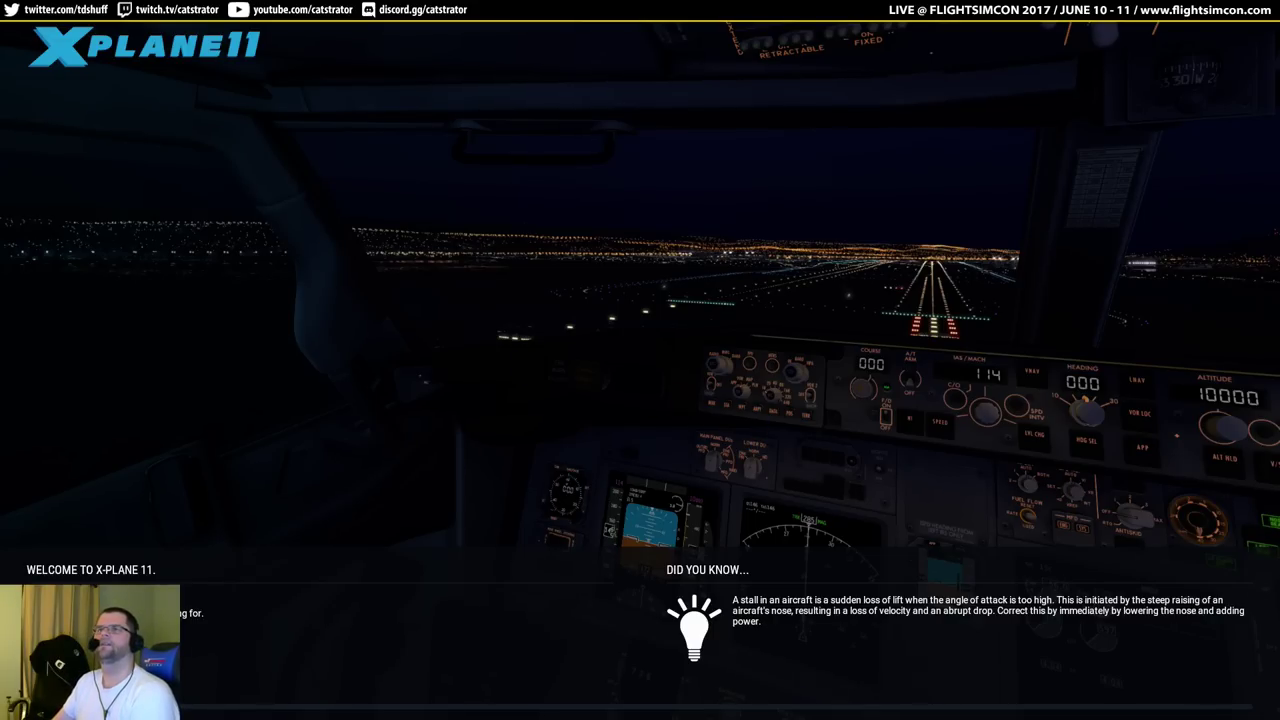
# Launch Intel Extreme Tuning Utility, allow it to make changes, dismiss its unexpected-exit notice, and restore its window to a smaller size.
pyautogui.hotkey('alt', 'space')
pyautogui.press('Escape')
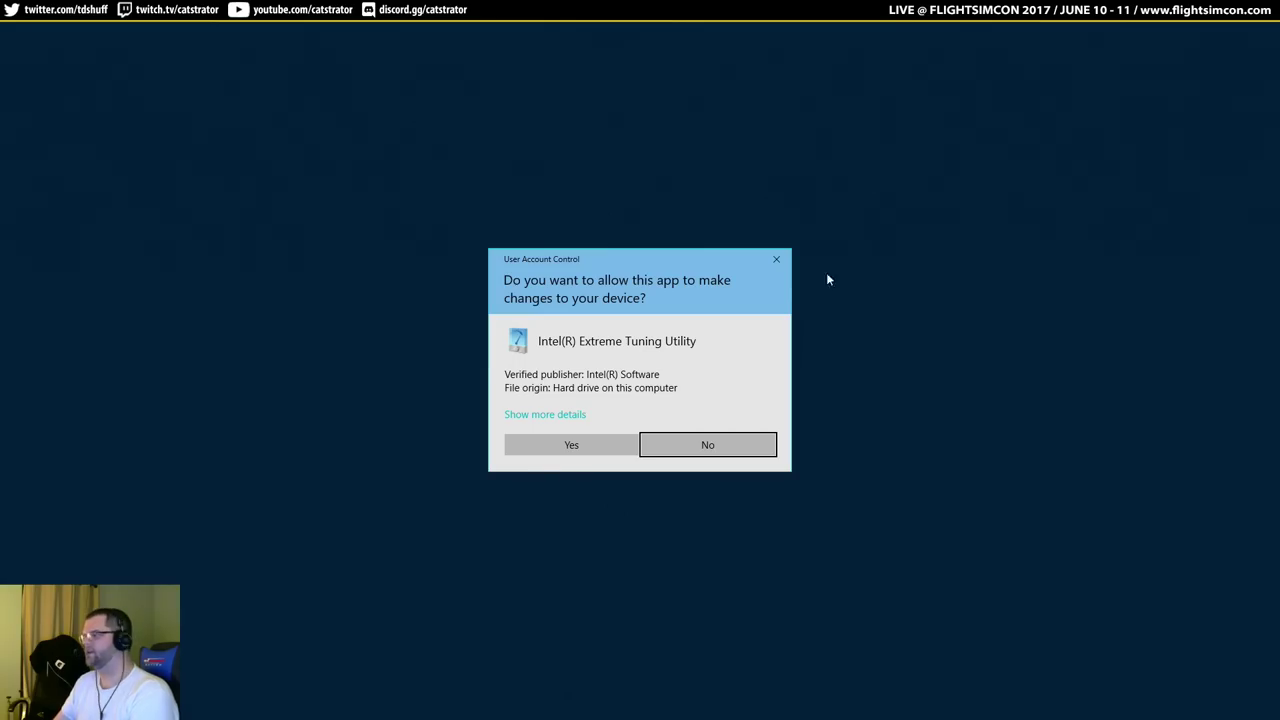
pyautogui.click(603, 444)
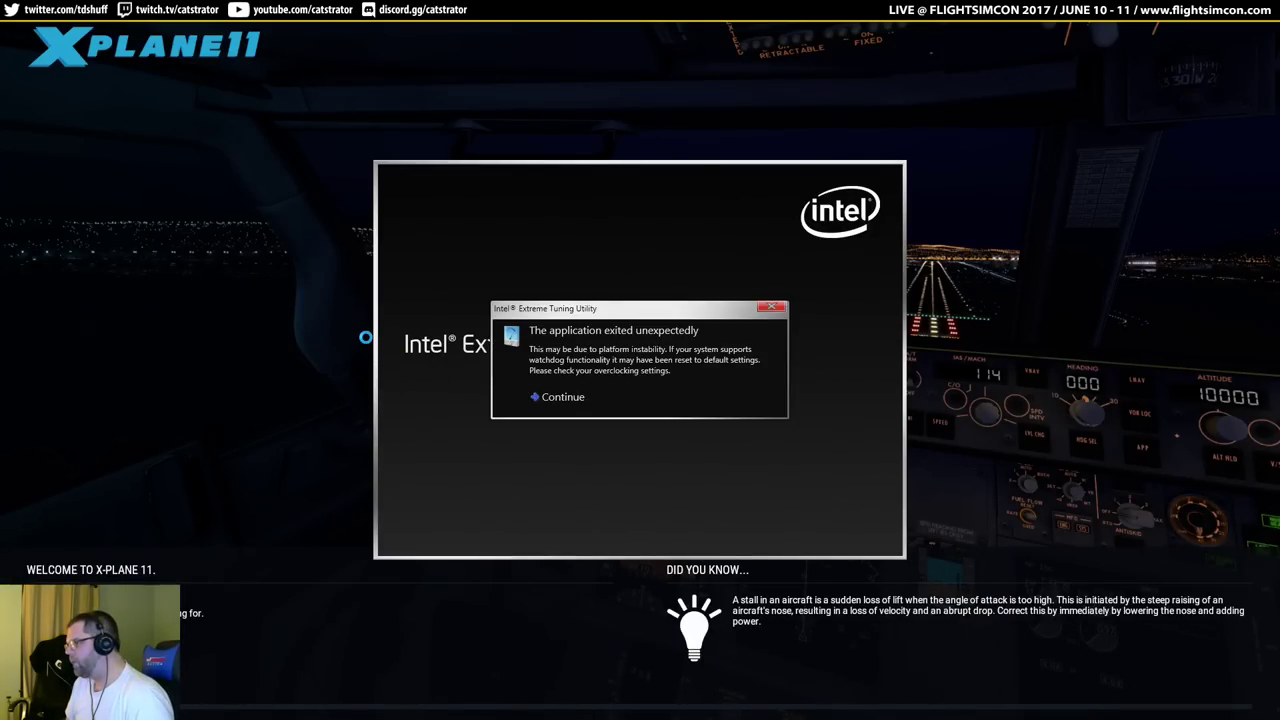
pyautogui.click(553, 397)
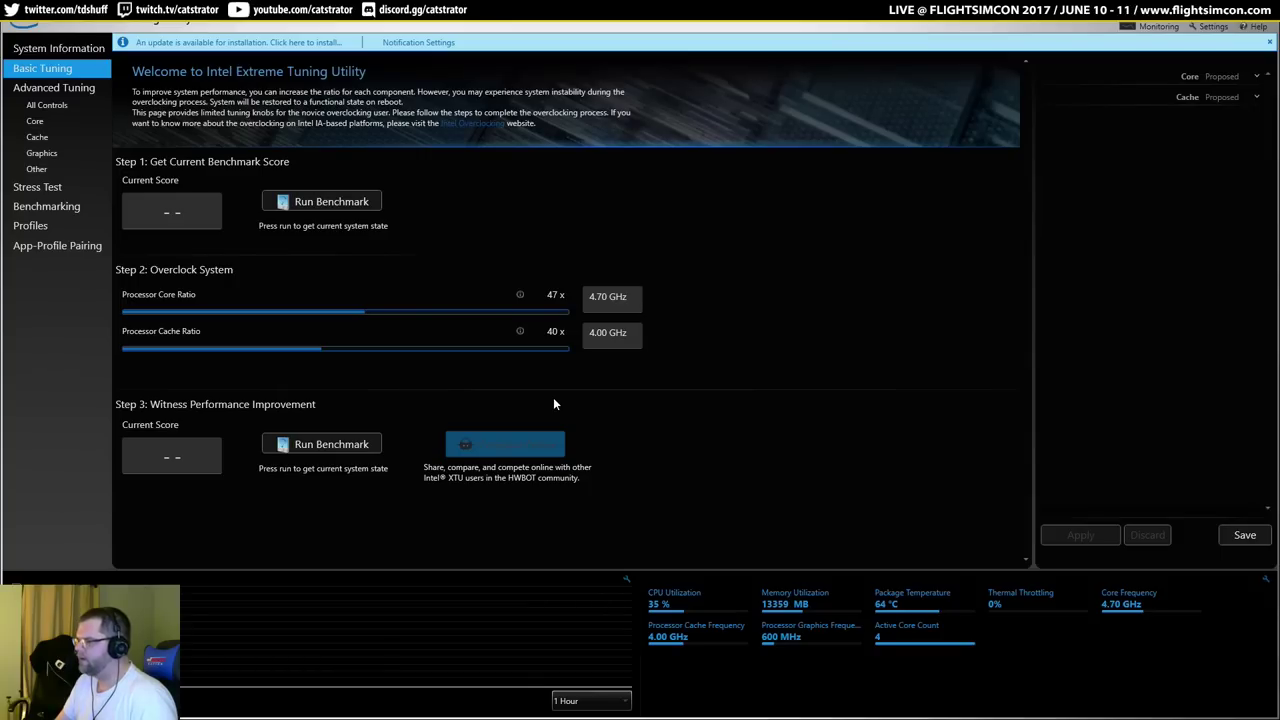
pyautogui.doubleClick(496, 24)
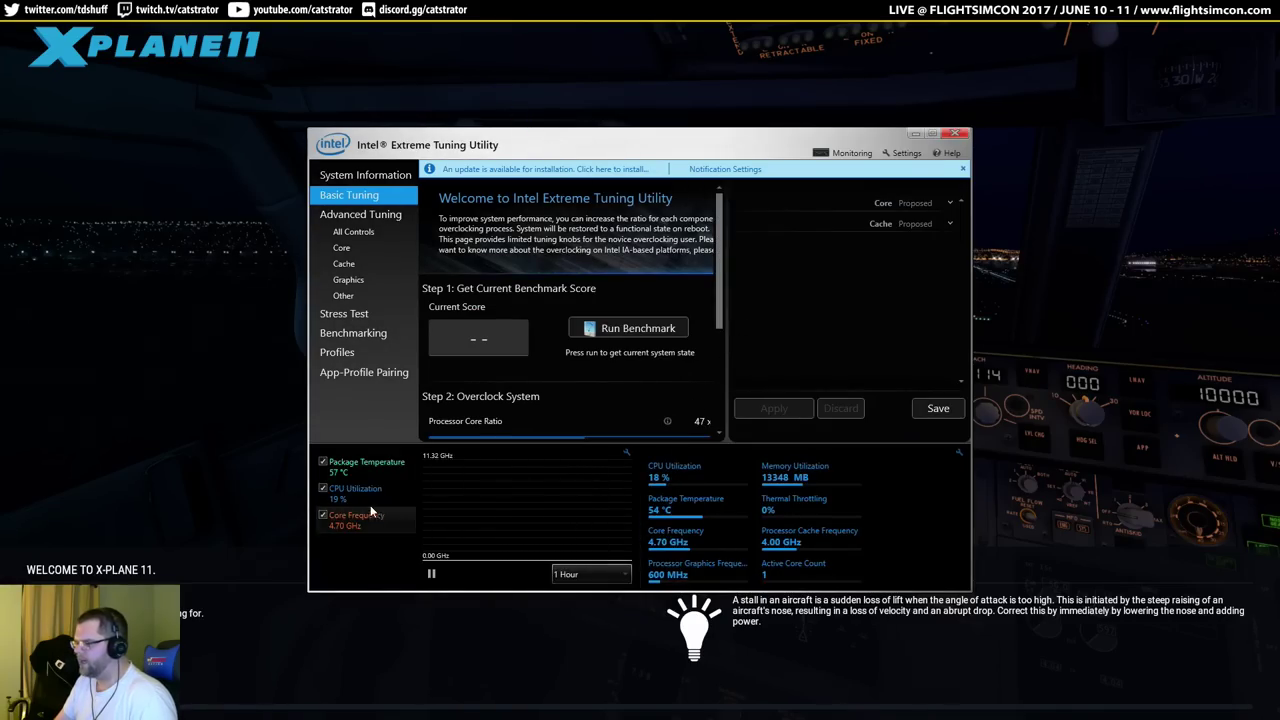
# Examine the CPU utilization, package temperature and core frequency in Intel Extreme Tuning Utility, and move its window off the simulator screen.
pyautogui.moveTo(344, 475)
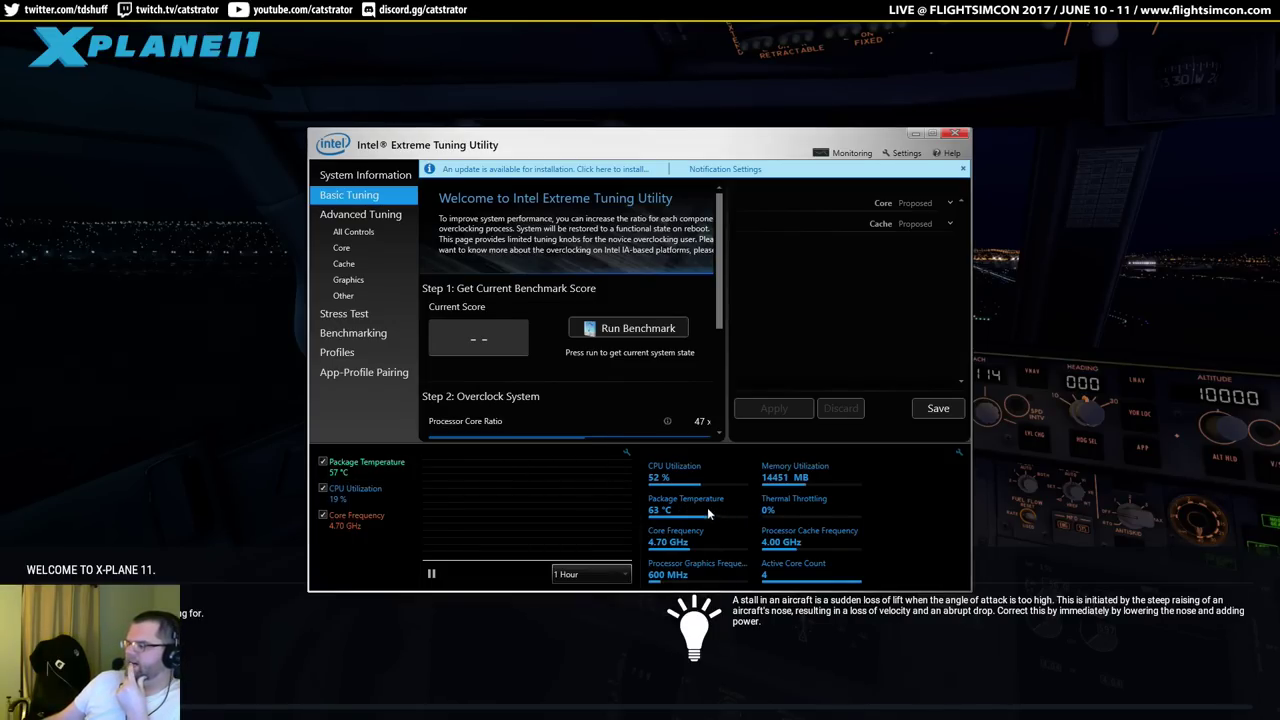
pyautogui.moveTo(660, 518)
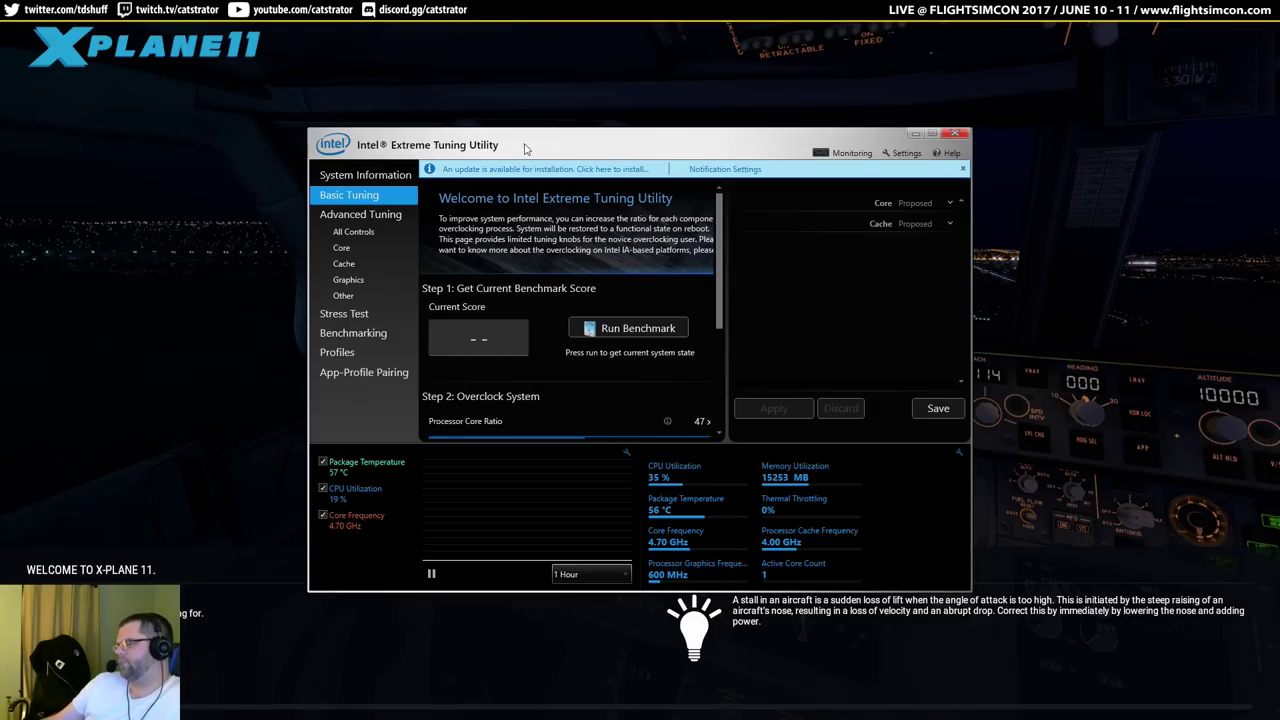
pyautogui.moveTo(603, 155); pyautogui.dragTo(0, 158)
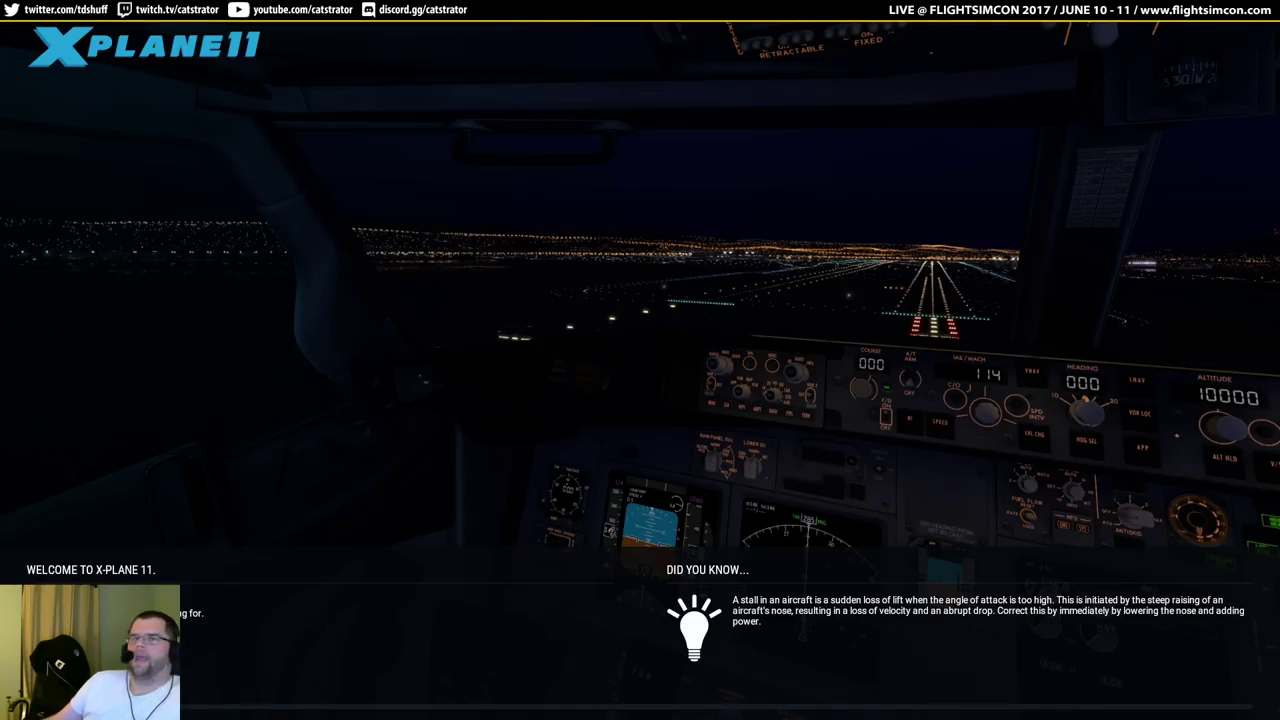
# Bring up Task Manager to examine the CPU, memory and disk use of the X-Plane process, and return to X-Plane.
pyautogui.hotkey('alt', 'Tab')
pyautogui.moveTo(120, 249); pyautogui.dragTo(423, 249)
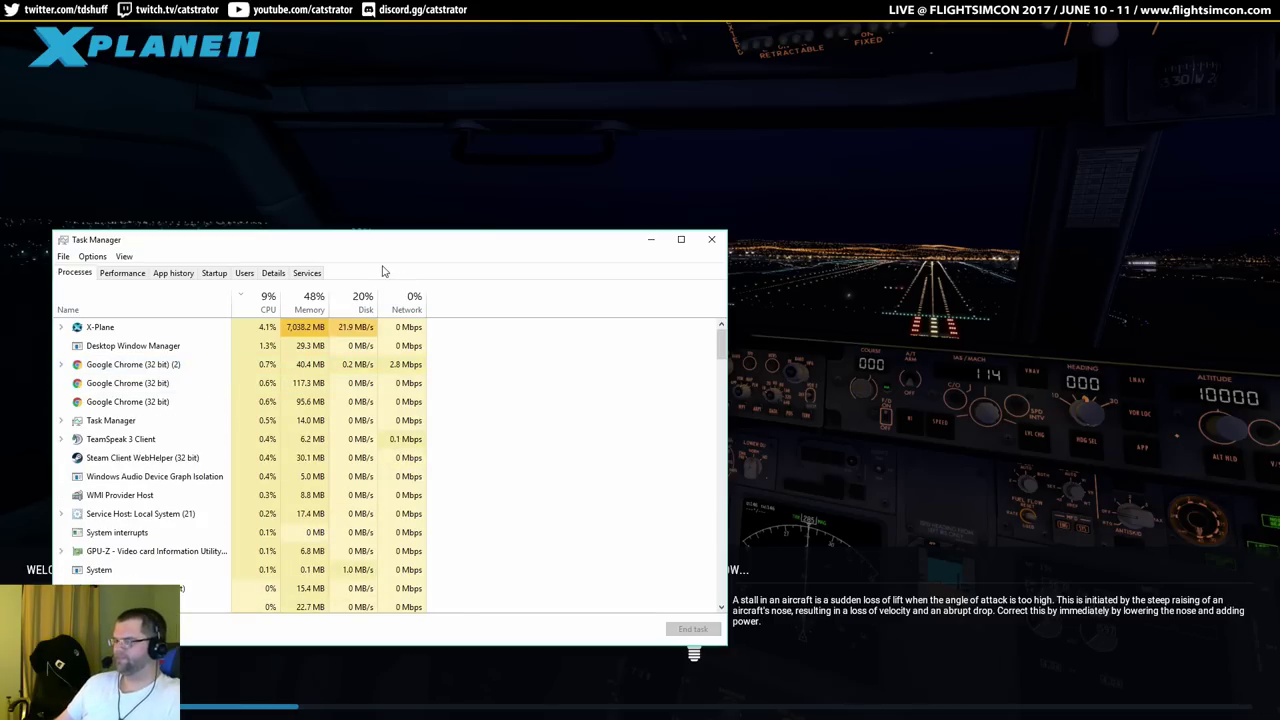
pyautogui.hotkey('alt', 'Tab')
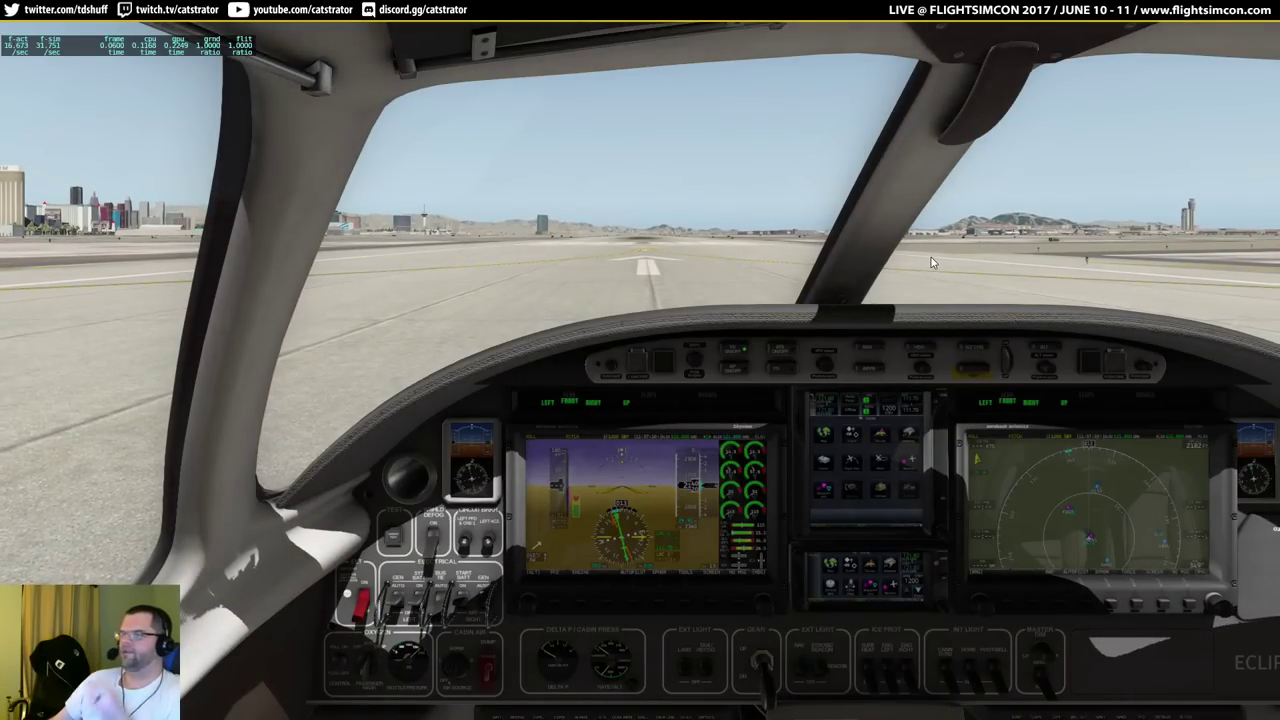
# Look around the cockpit at Mc Carran Intl, orbit the external view of the parked aircraft, and return to the cockpit view.
pyautogui.moveTo(995, 262); pyautogui.dragTo(885, 259)
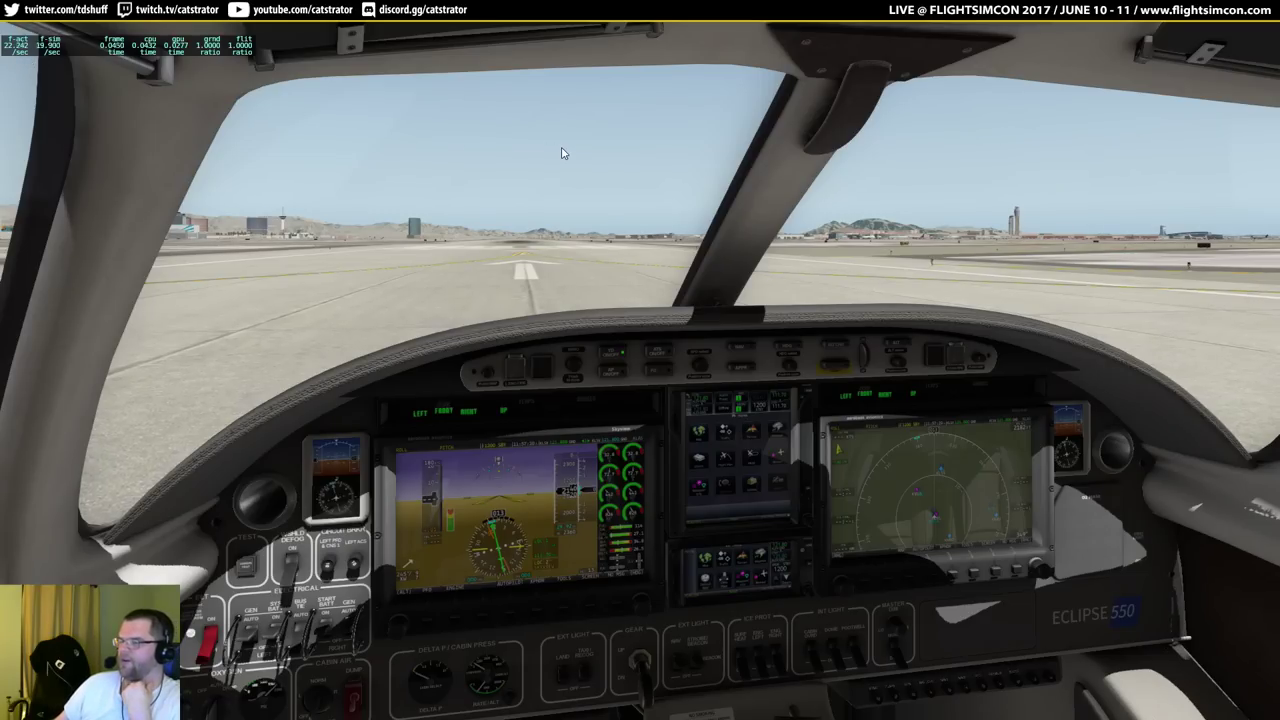
pyautogui.moveTo(634, 166); pyautogui.dragTo(598, 193)
pyautogui.hotkey('shift', '8')
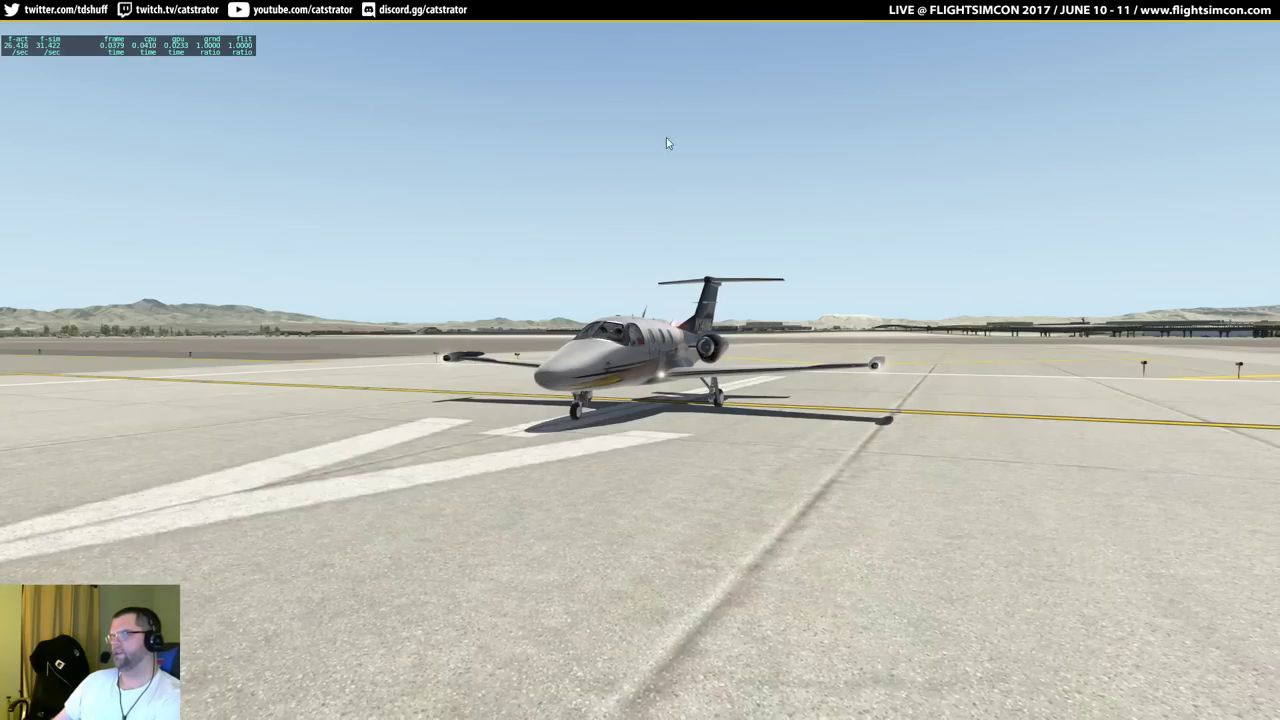
pyautogui.moveTo(480, 156); pyautogui.dragTo(975, 195)
pyautogui.hotkey('shift', '9')
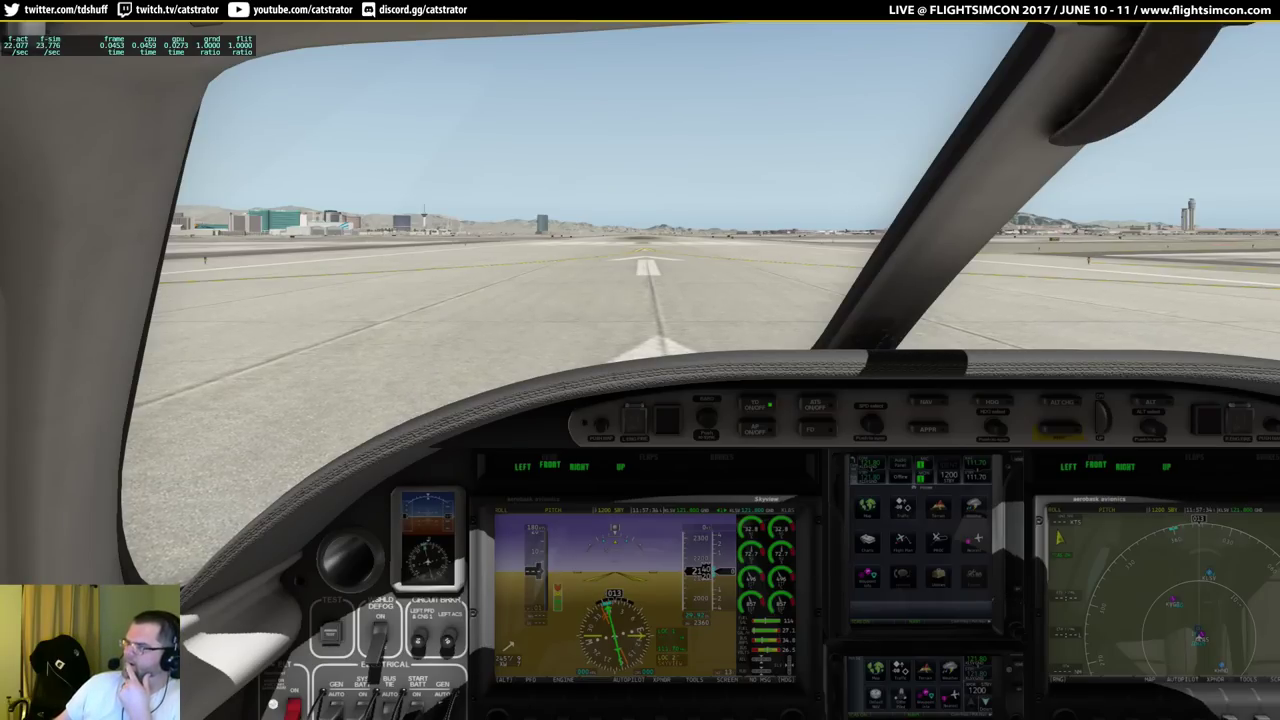
# Turn the xEnviro plugin back on.
pyautogui.click(184, 25)
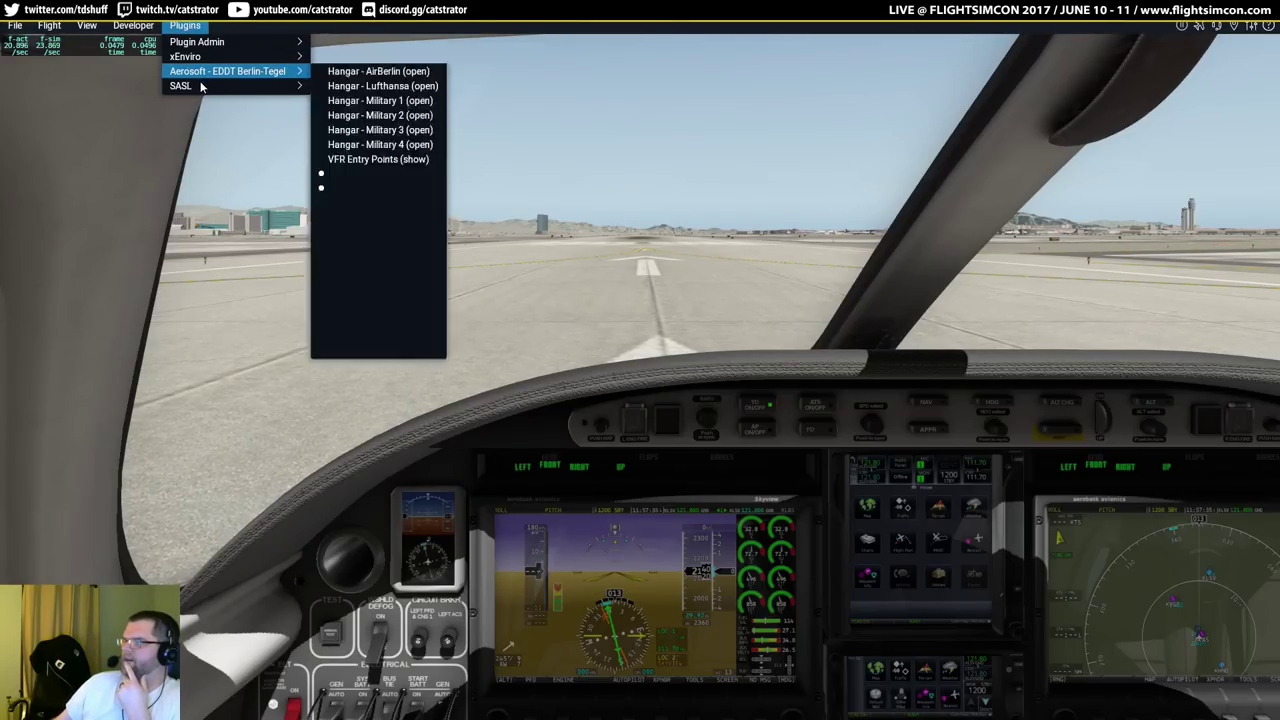
pyautogui.moveTo(200, 56)
pyautogui.click(350, 62)
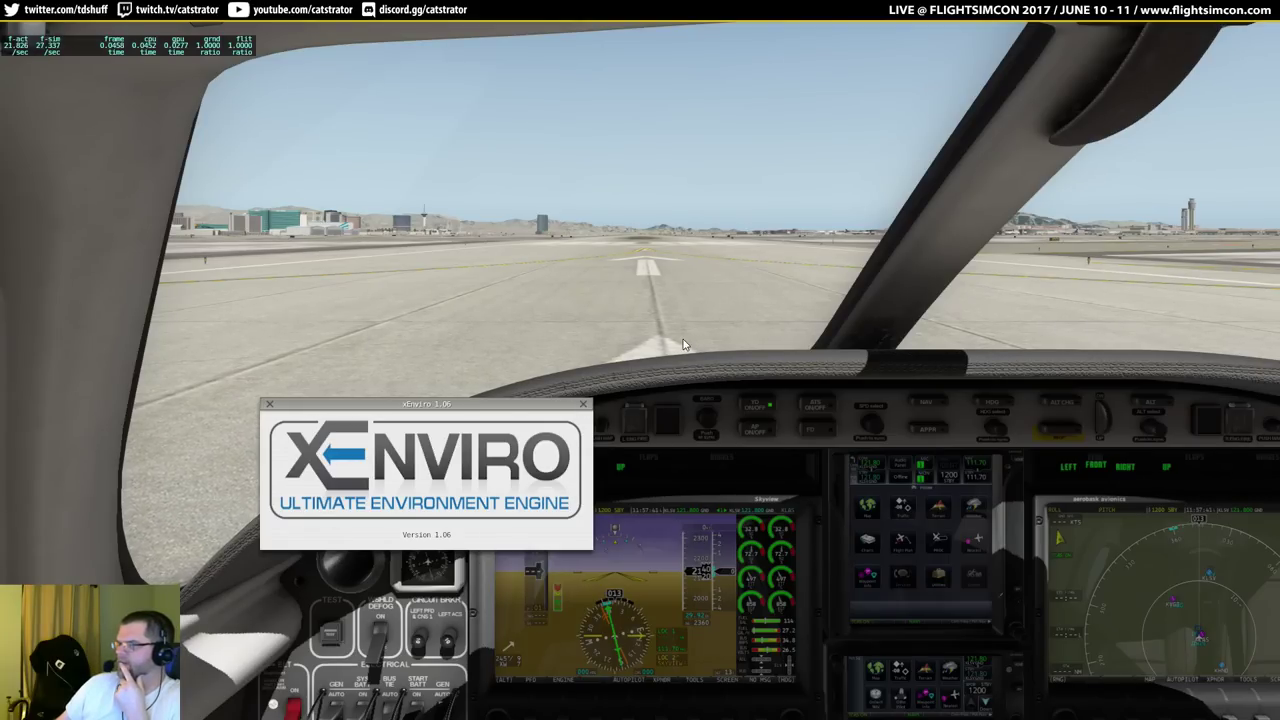
# Dismiss the xEnviro version window, look around the cockpit and the runway surroundings, and return to the cockpit view.
pyautogui.click(584, 405)
pyautogui.moveTo(740, 278); pyautogui.dragTo(536, 276)
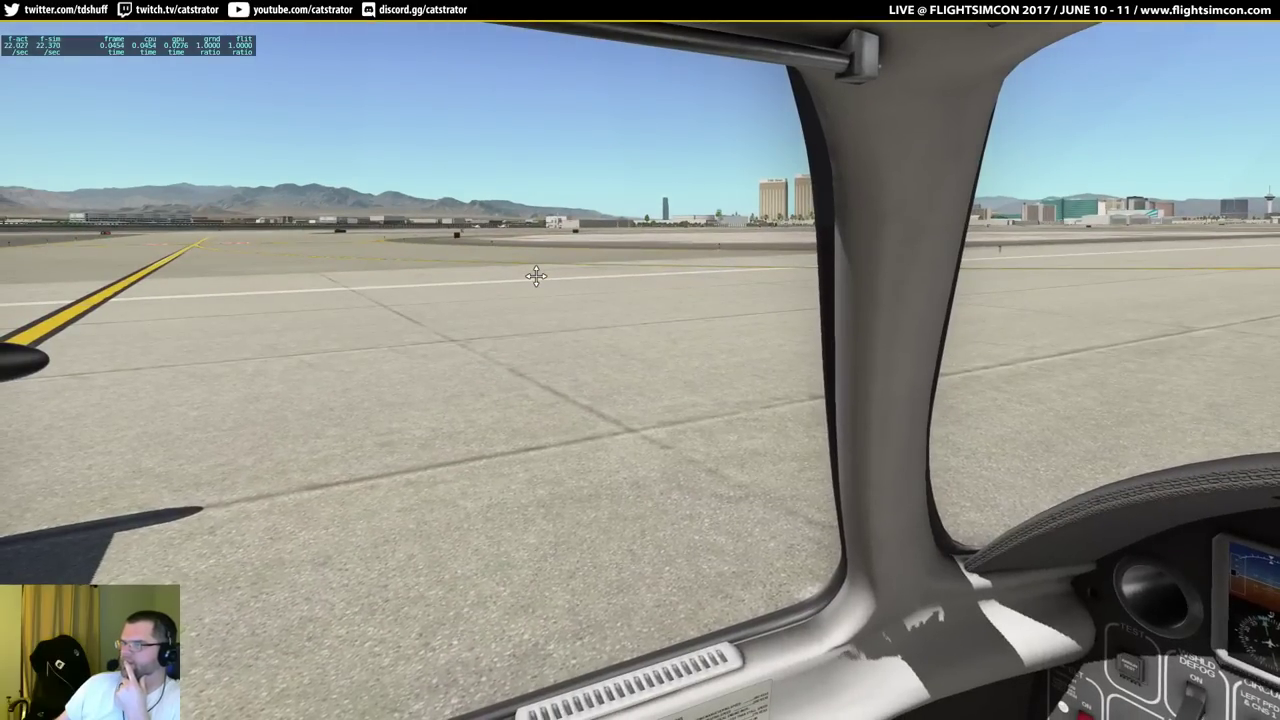
pyautogui.moveTo(579, 293); pyautogui.dragTo(785, 299)
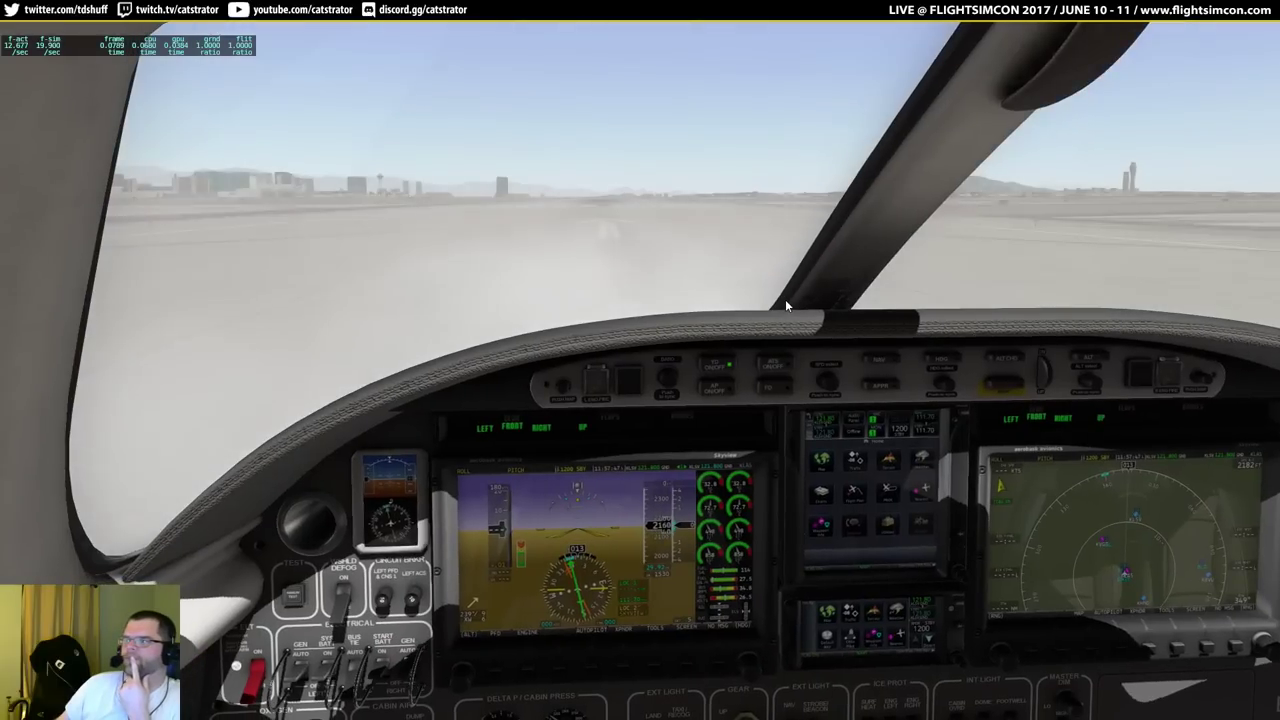
pyautogui.moveTo(785, 299); pyautogui.dragTo(511, 260)
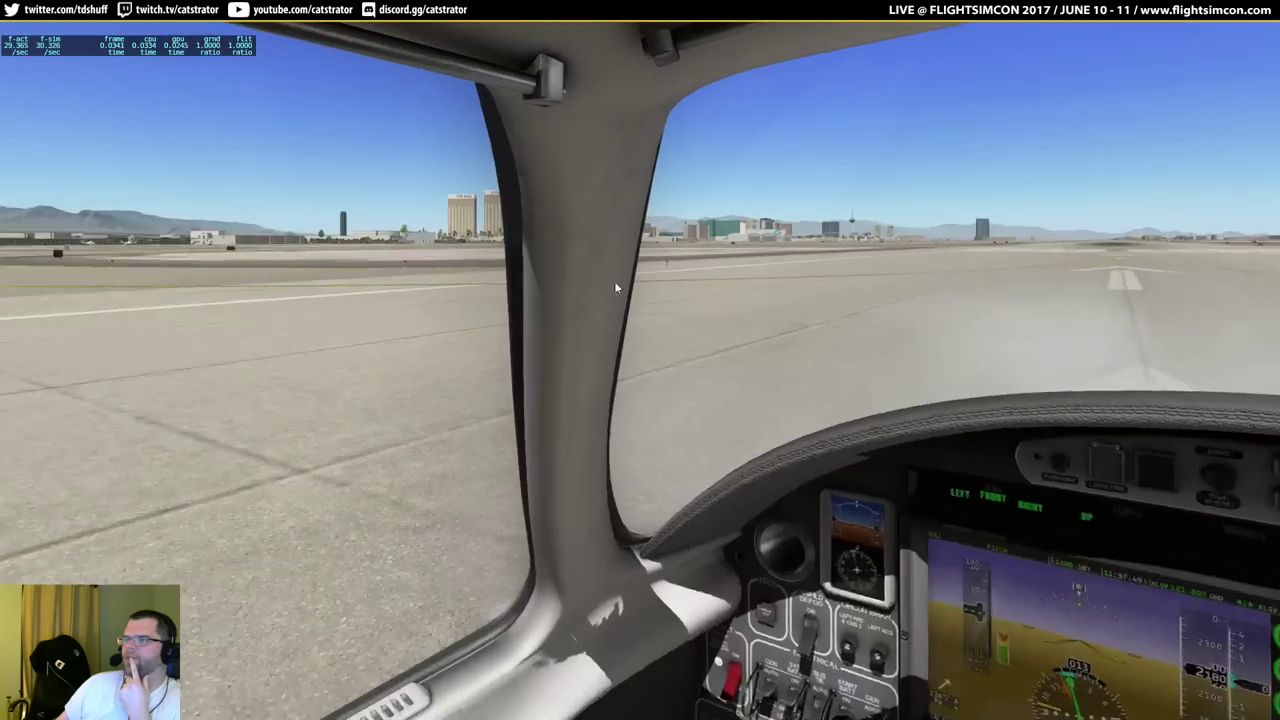
pyautogui.hotkey('shift', '8')
pyautogui.hotkey('shift', '9')
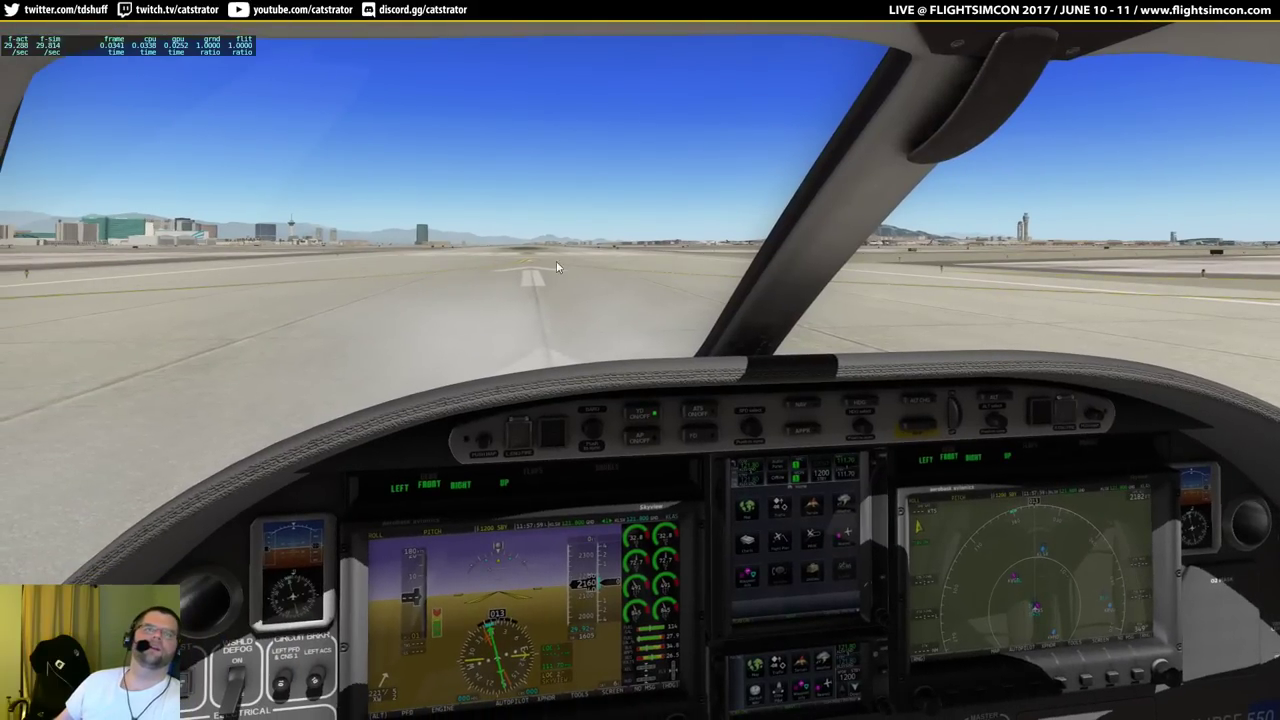
# Examine the processor readings in Intel Extreme Tuning Utility and the graphics card sensors in GPU-Z, and close both windows.
pyautogui.hotkey('alt', 'Tab')
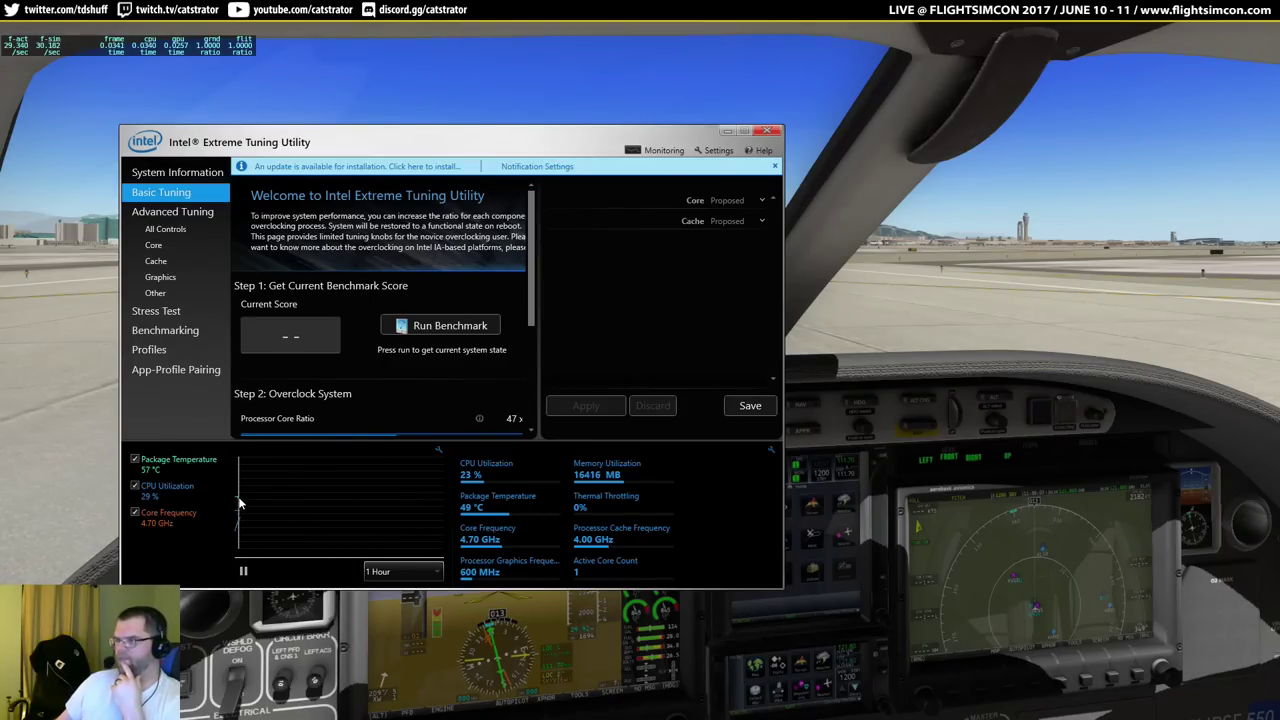
pyautogui.hotkey('alt', 'Tab')
pyautogui.moveTo(300, 100); pyautogui.dragTo(955, 106)
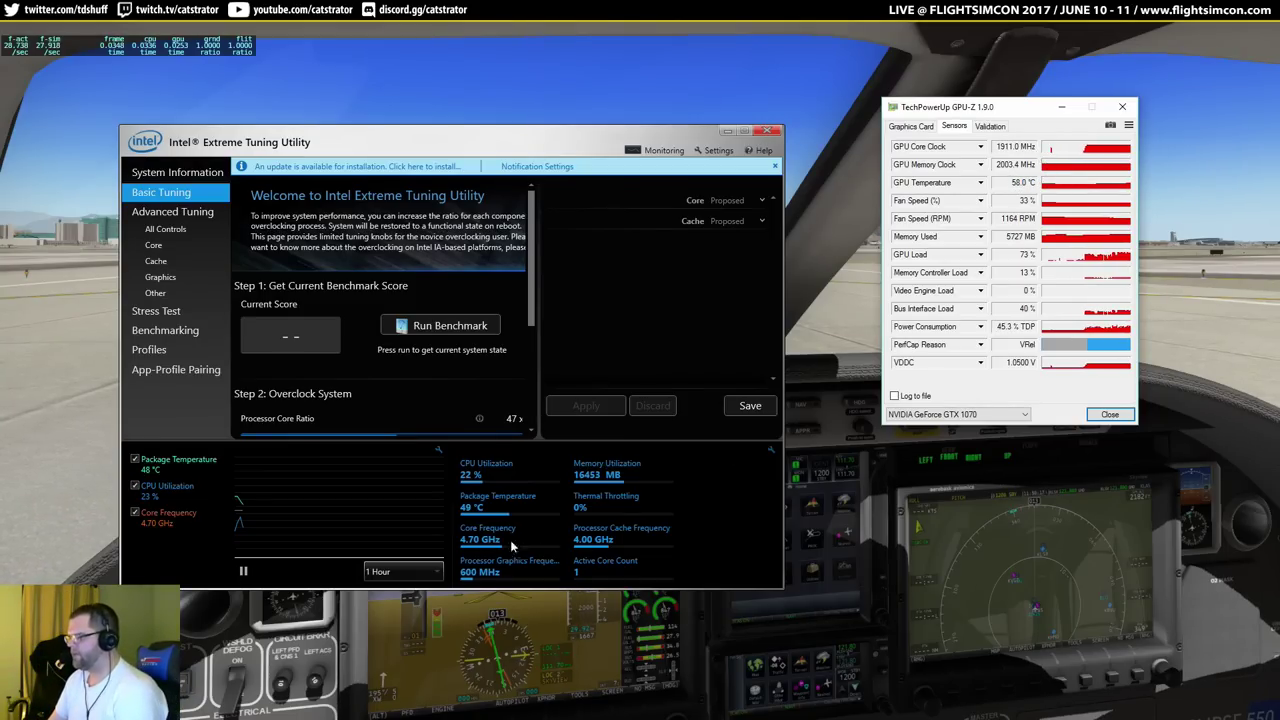
pyautogui.click(1123, 108)
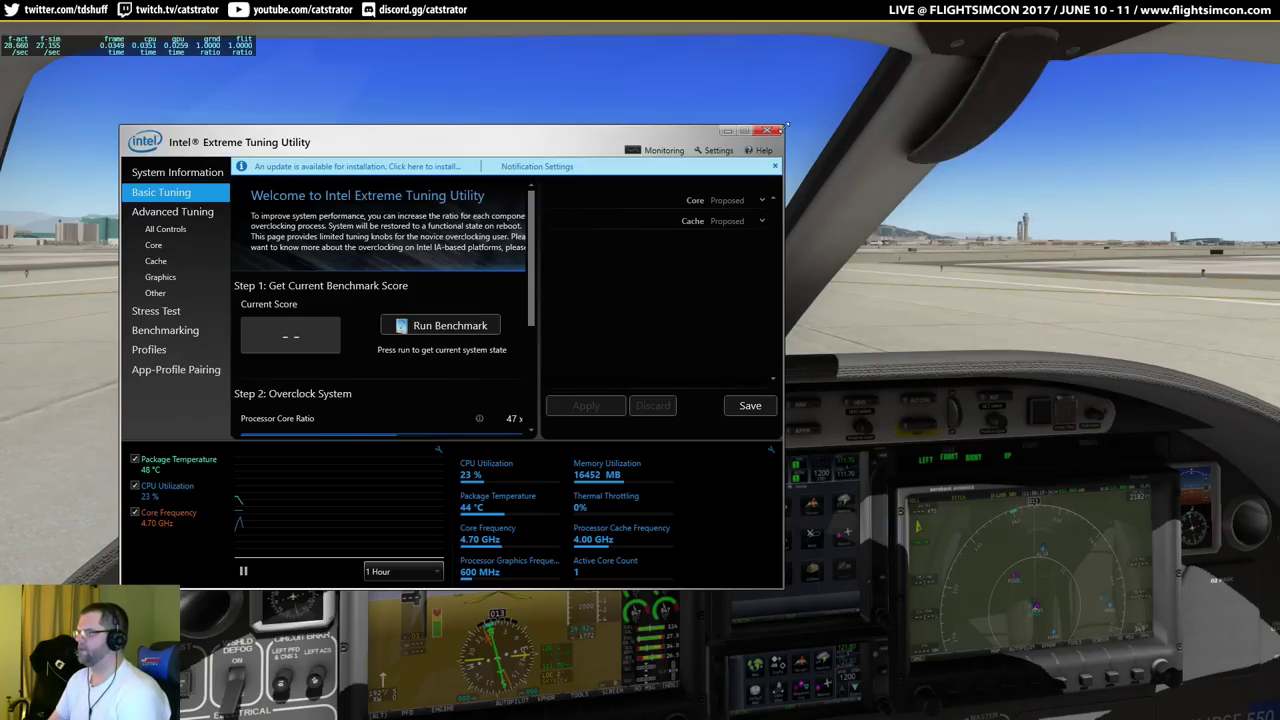
pyautogui.click(770, 133)
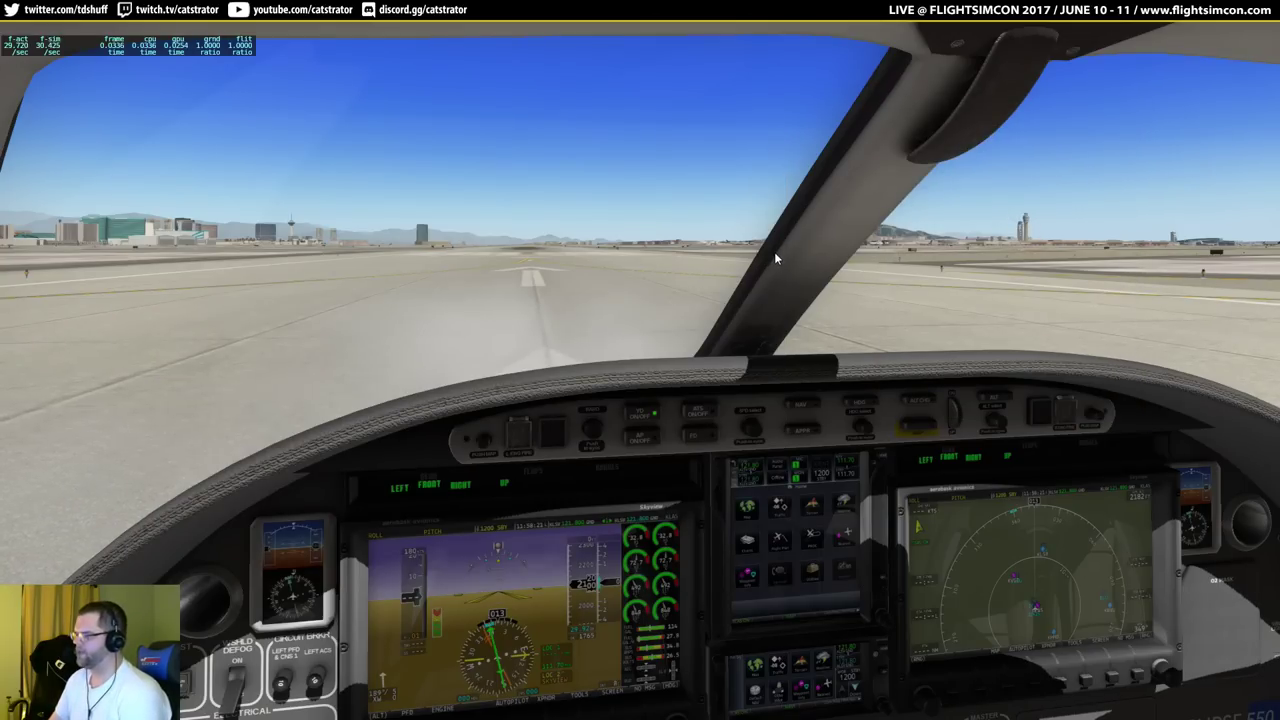
pyautogui.moveTo(1092, 33)
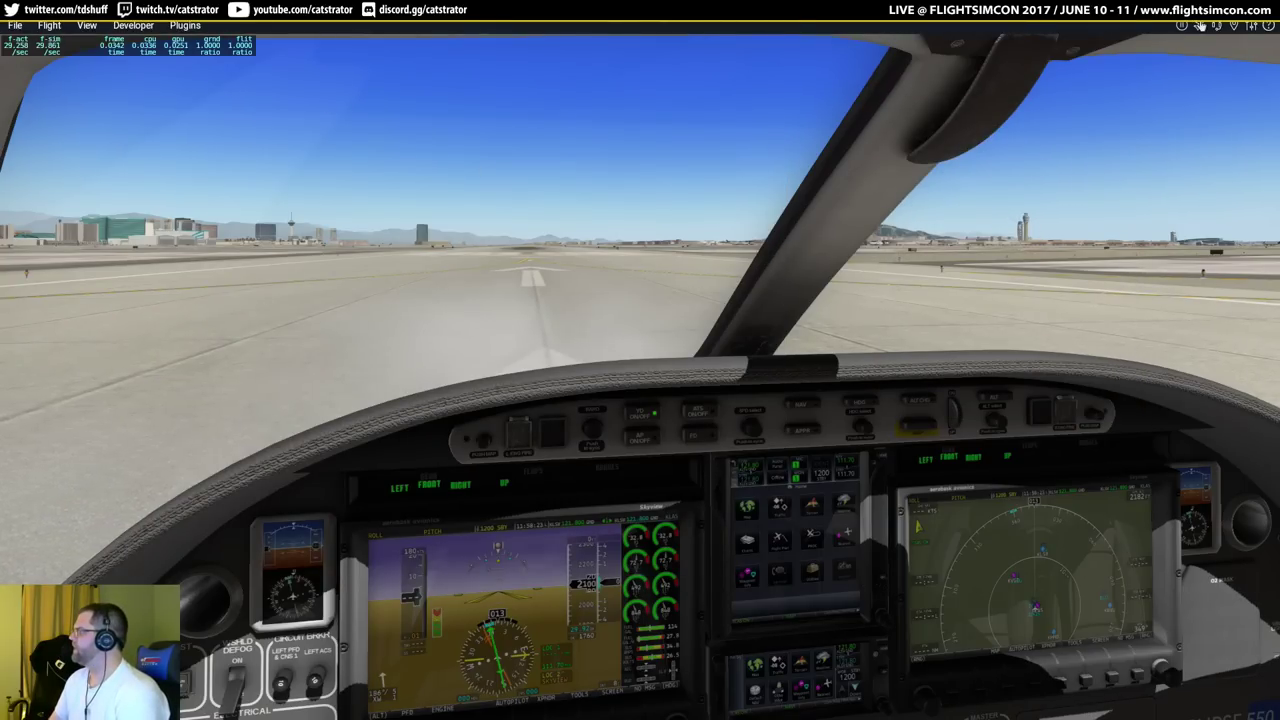
pyautogui.click(89, 27)
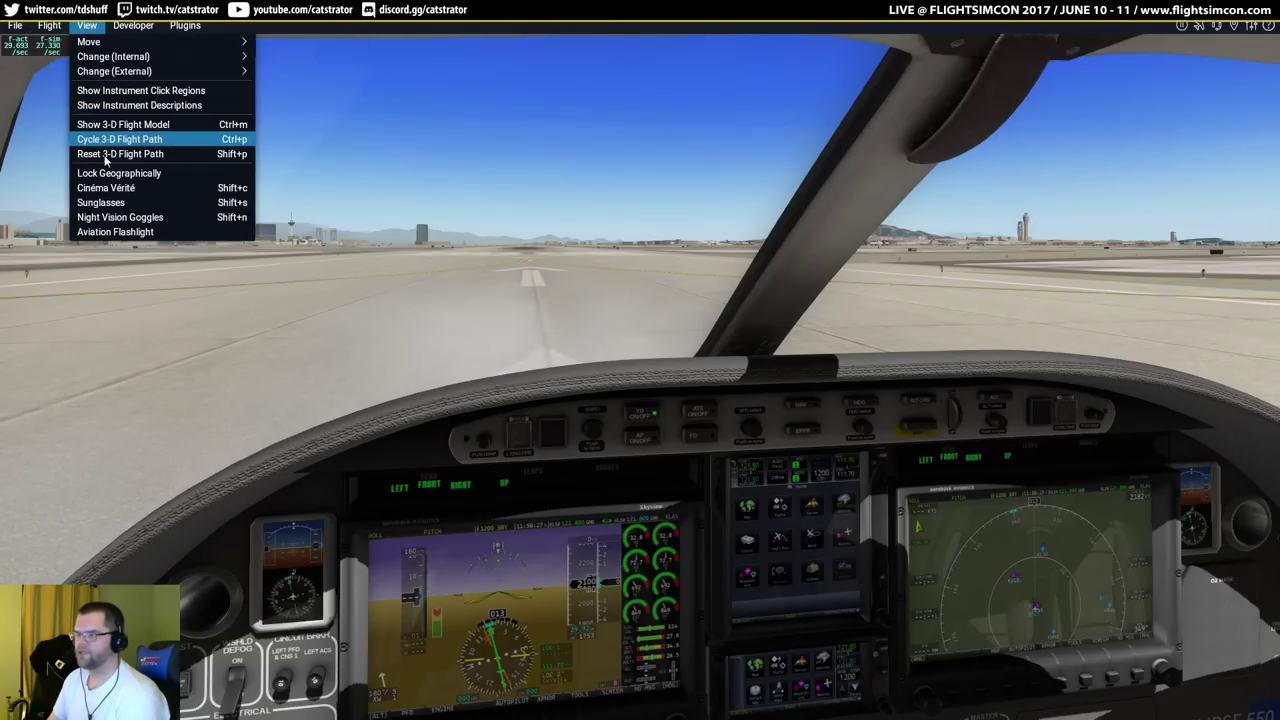
pyautogui.moveTo(123, 46)
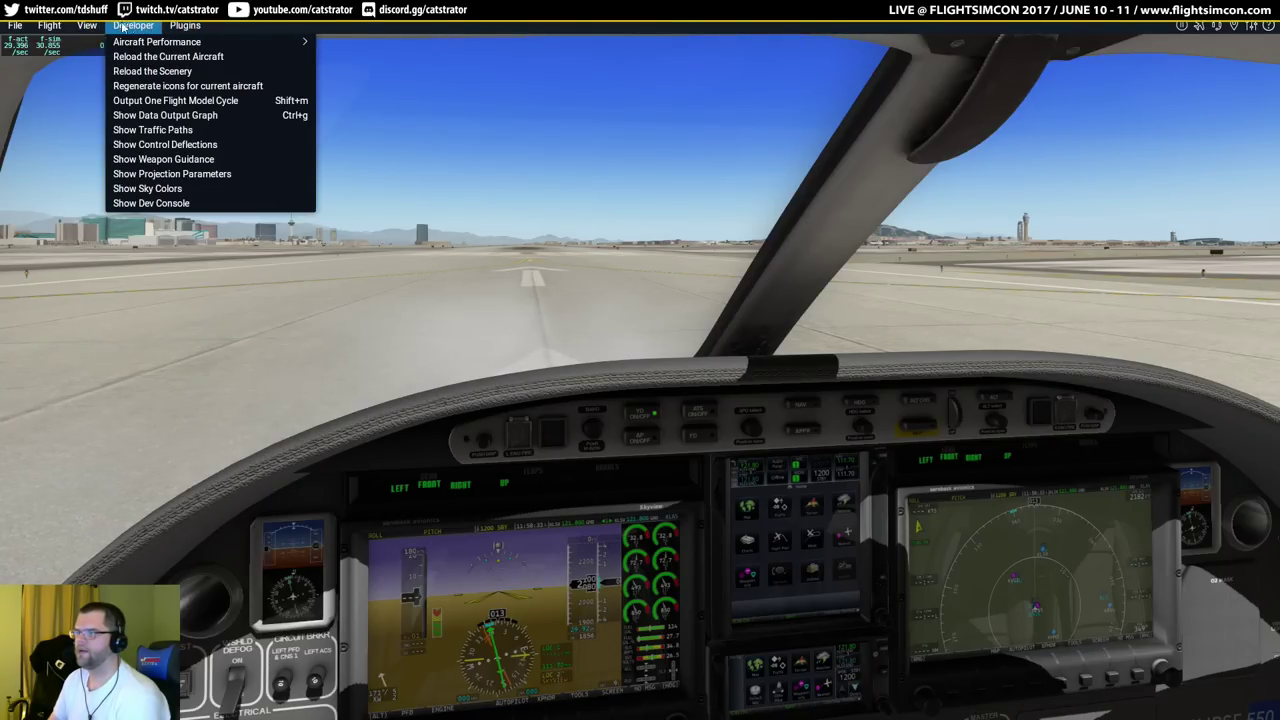
pyautogui.moveTo(44, 28)
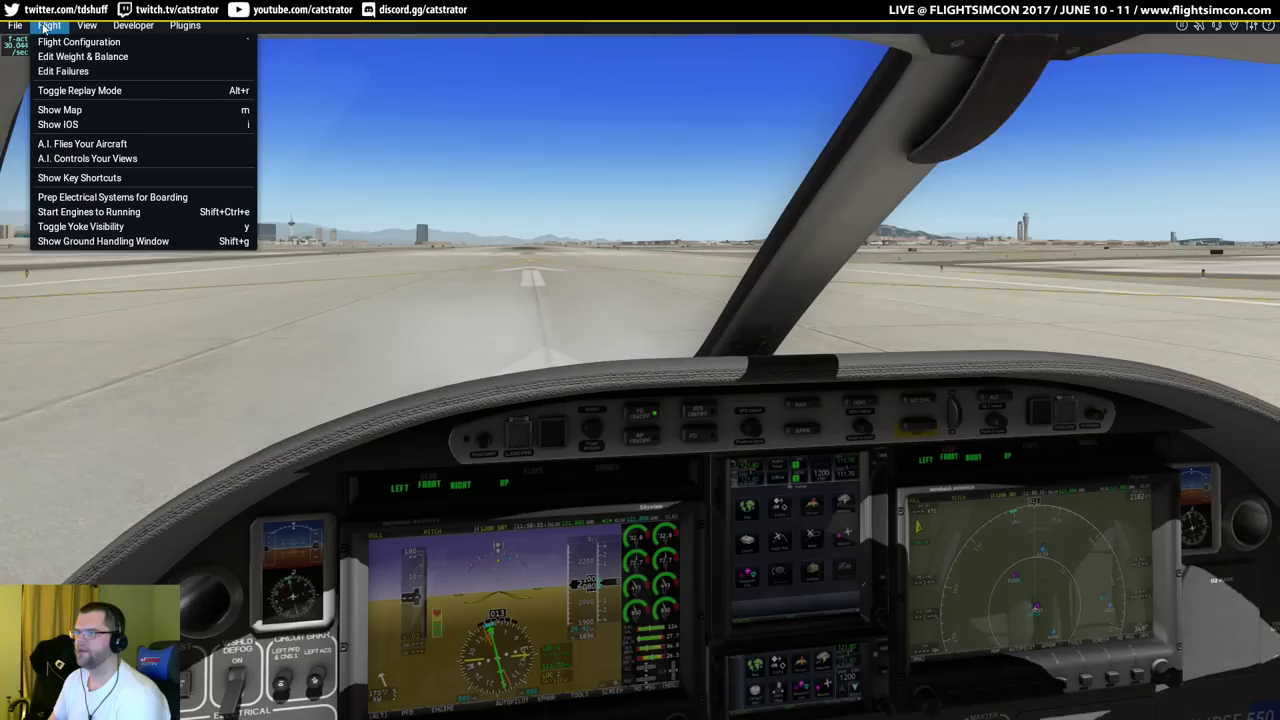
pyautogui.click(88, 110)
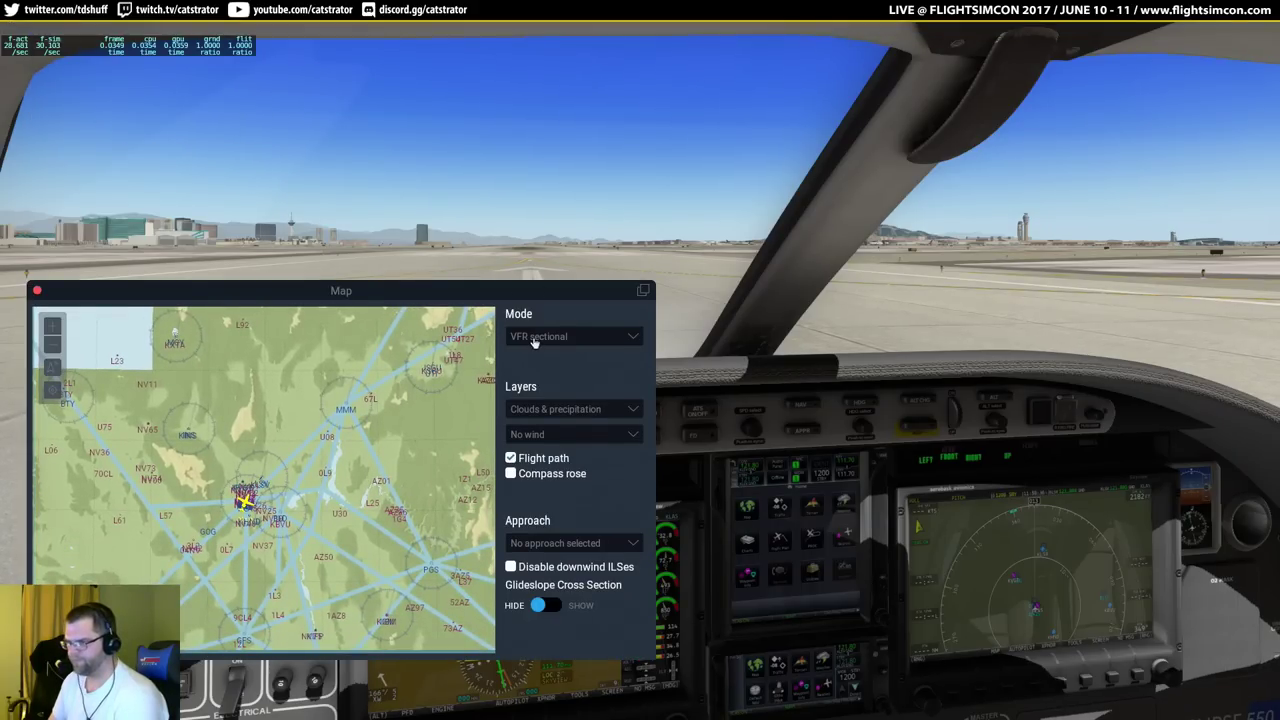
pyautogui.click(38, 292)
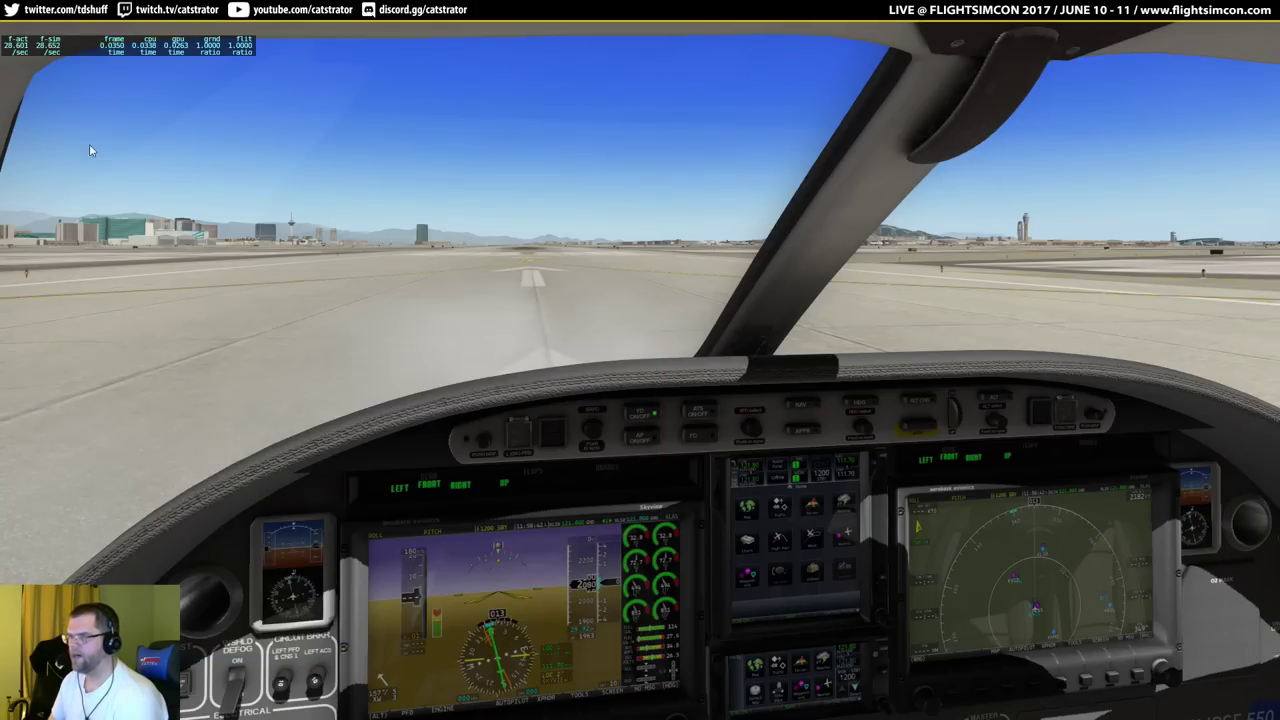
pyautogui.click(50, 25)
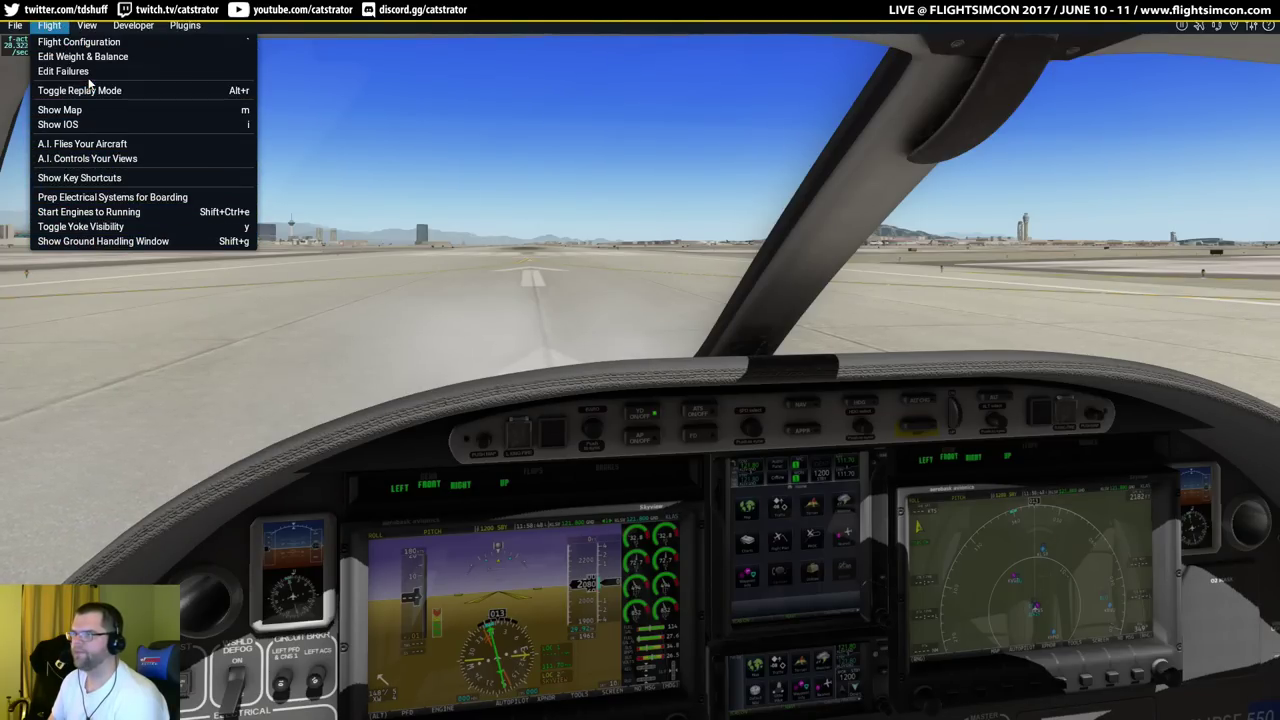
pyautogui.click(90, 42)
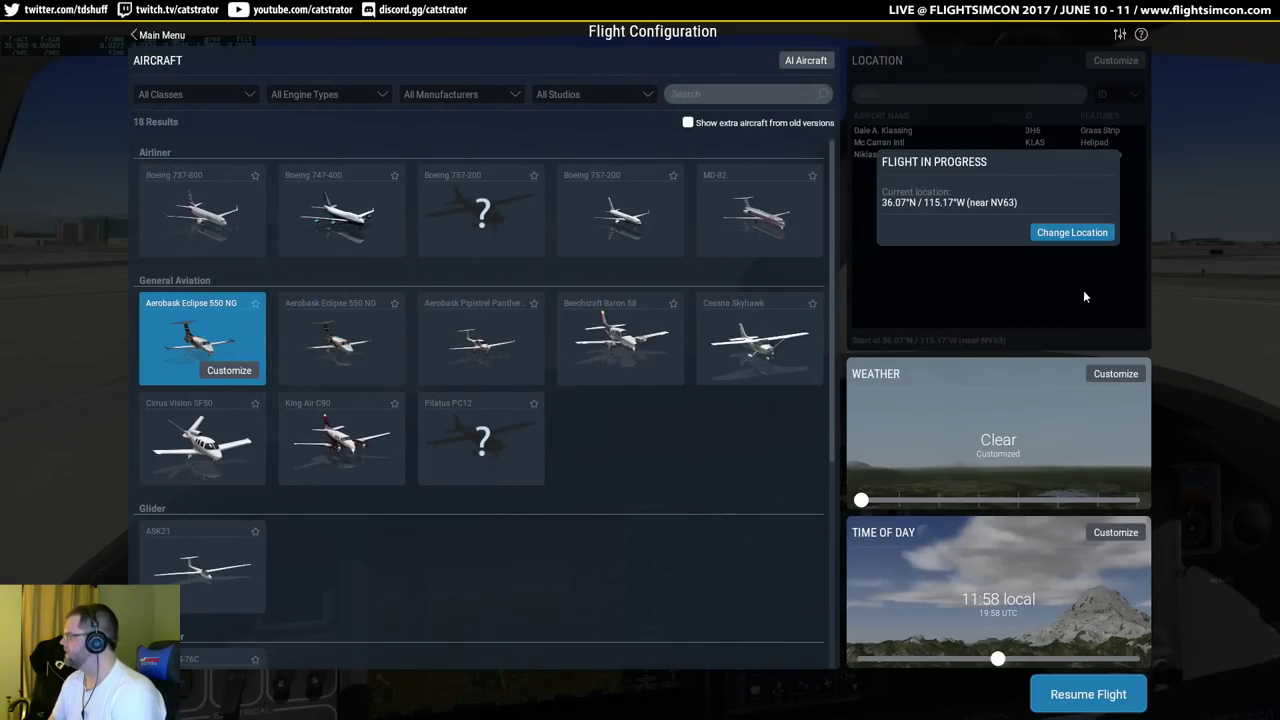
pyautogui.press('Escape')
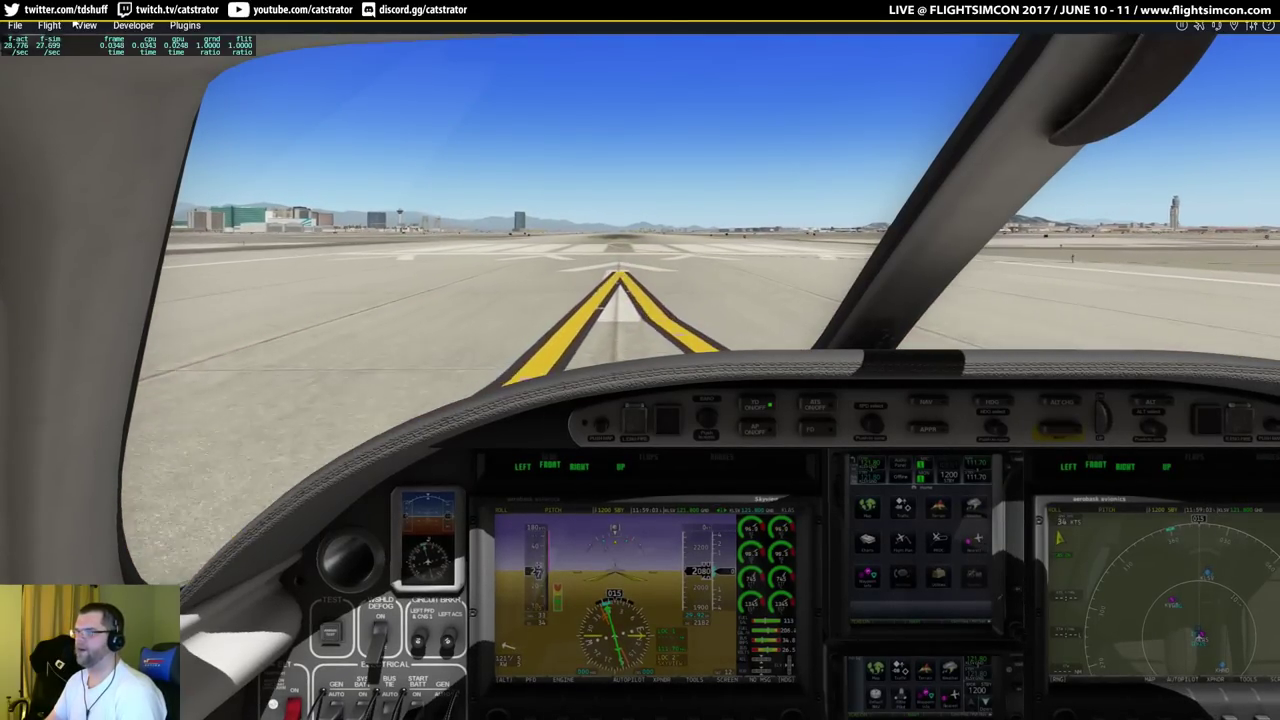
pyautogui.click(62, 27)
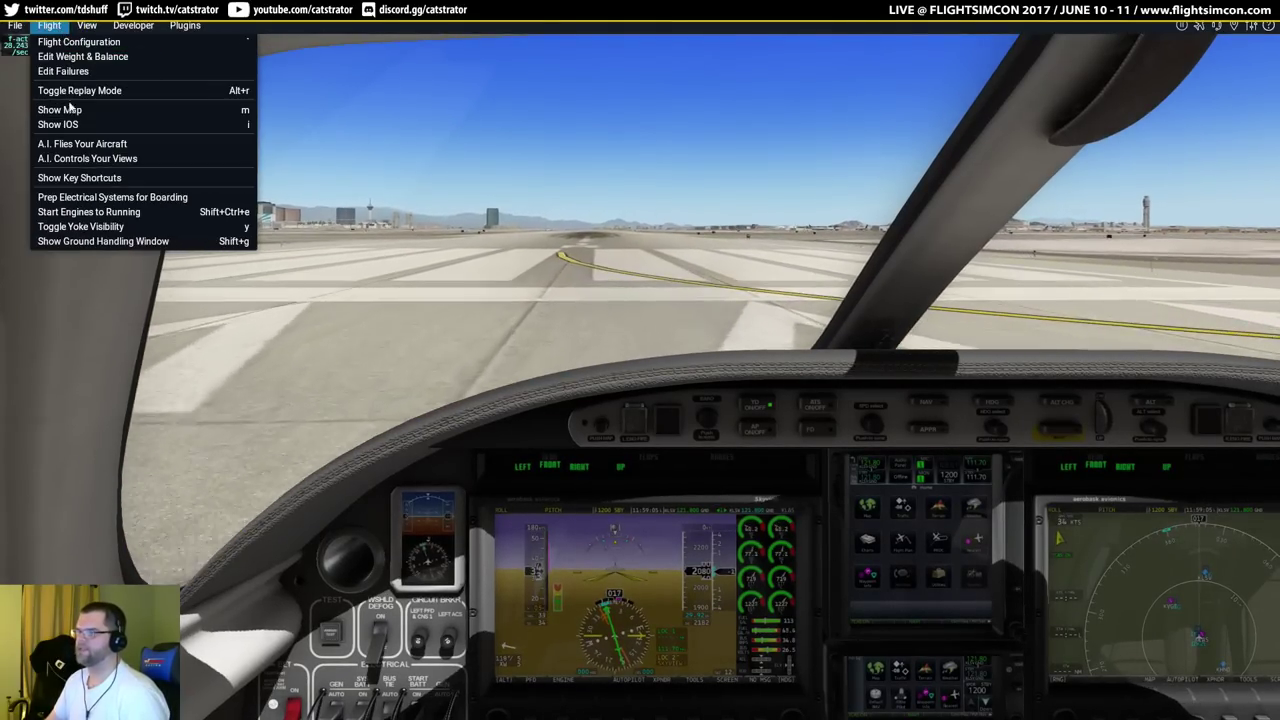
pyautogui.click(84, 123)
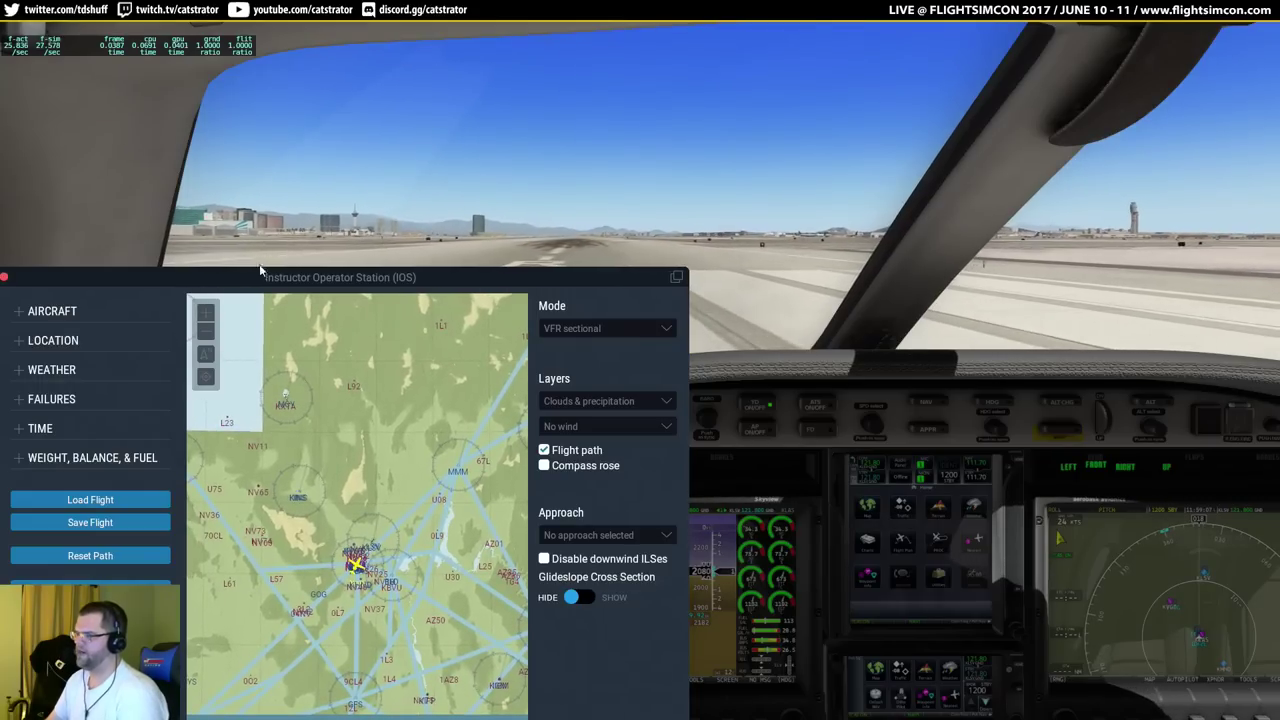
pyautogui.click(4, 277)
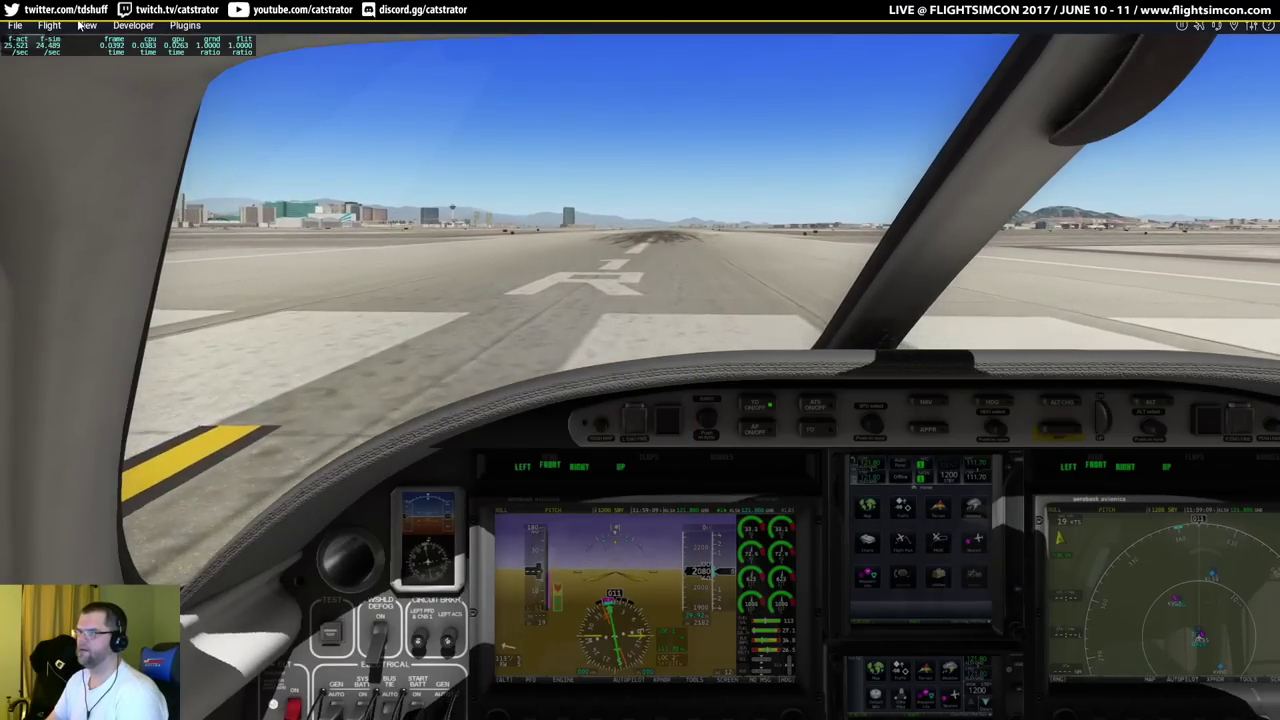
# Use the map to reposition the Aerobask Eclipse 550 NG at an altitude of 35000 ft MSL, and close the map.
pyautogui.click(45, 25)
pyautogui.click(60, 109)
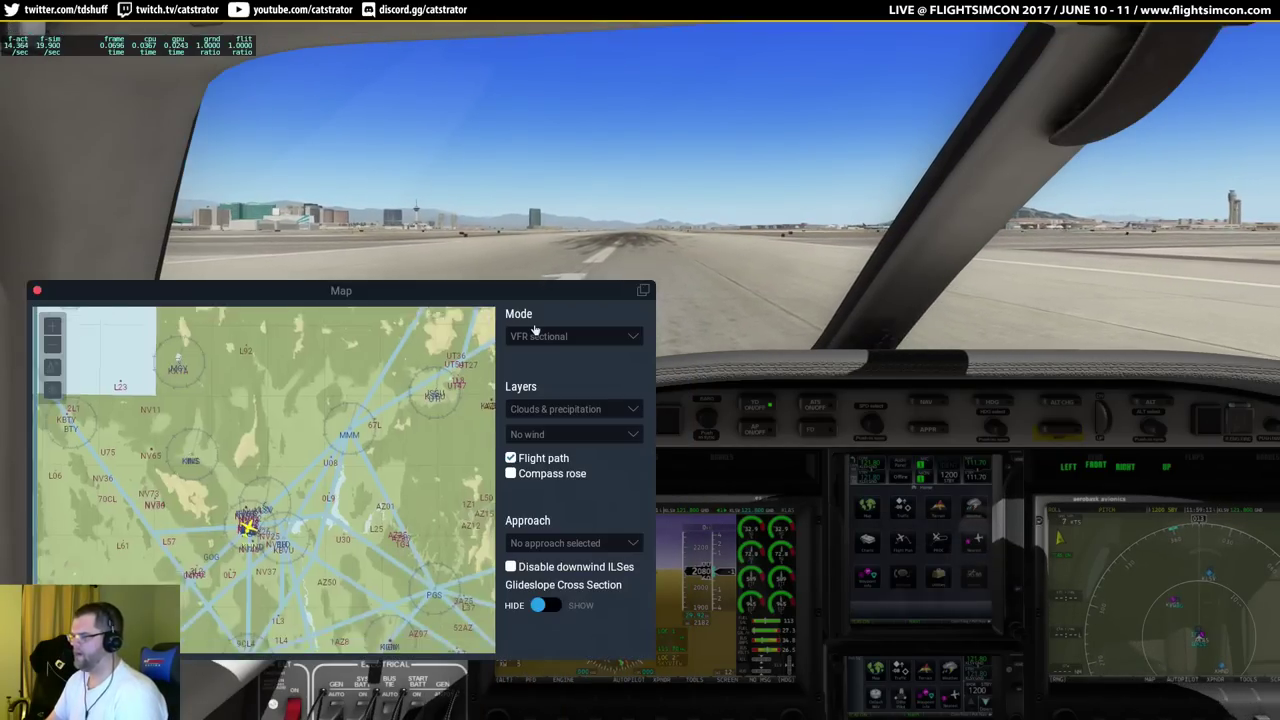
pyautogui.click(246, 497)
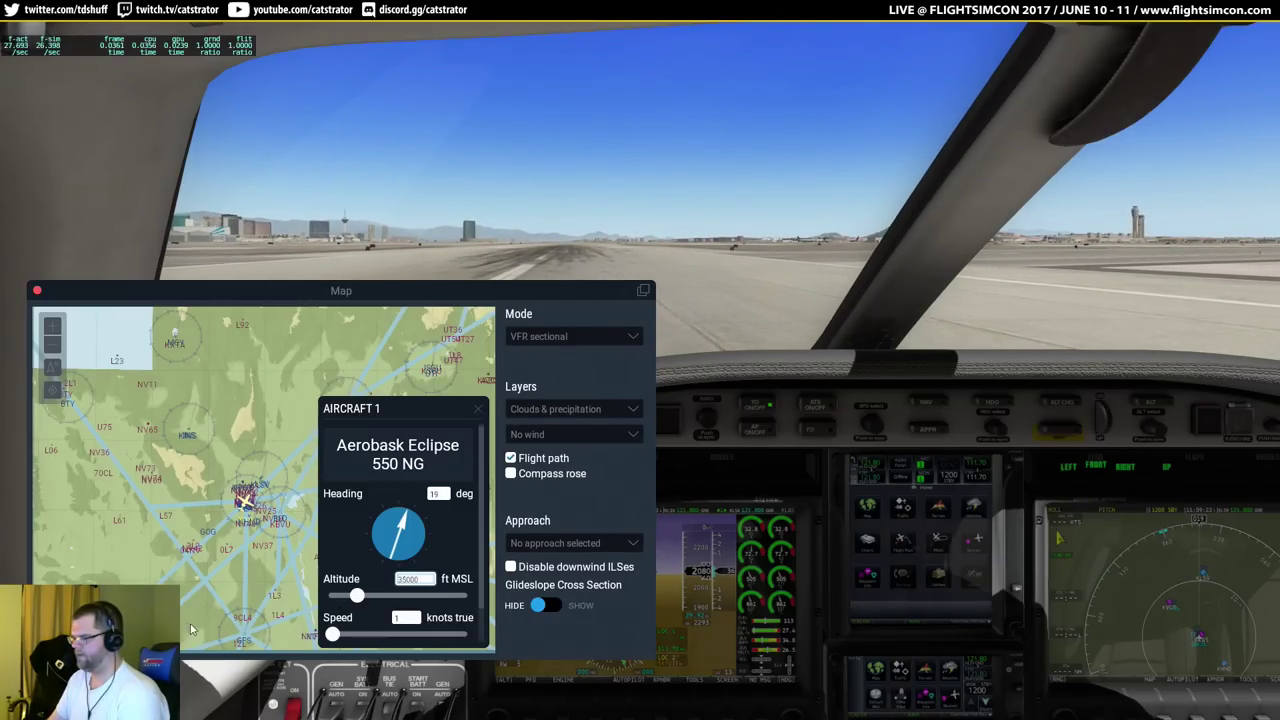
pyautogui.click(474, 414)
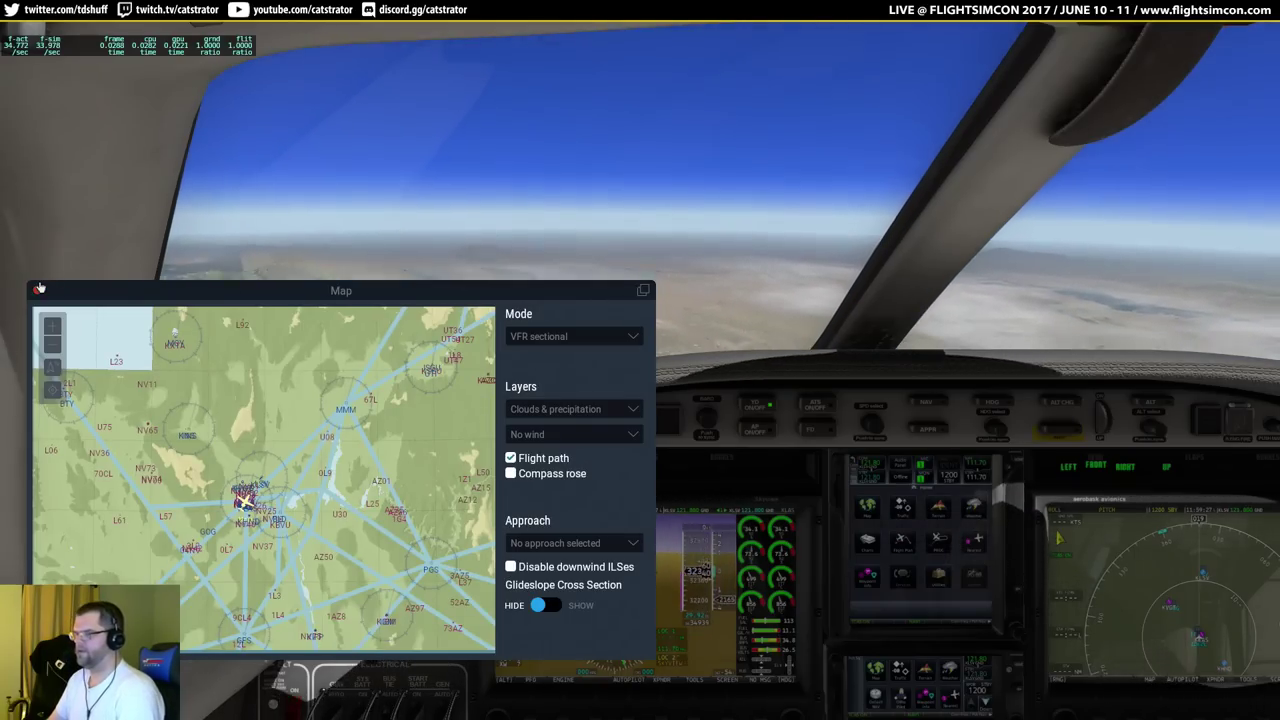
pyautogui.click(642, 292)
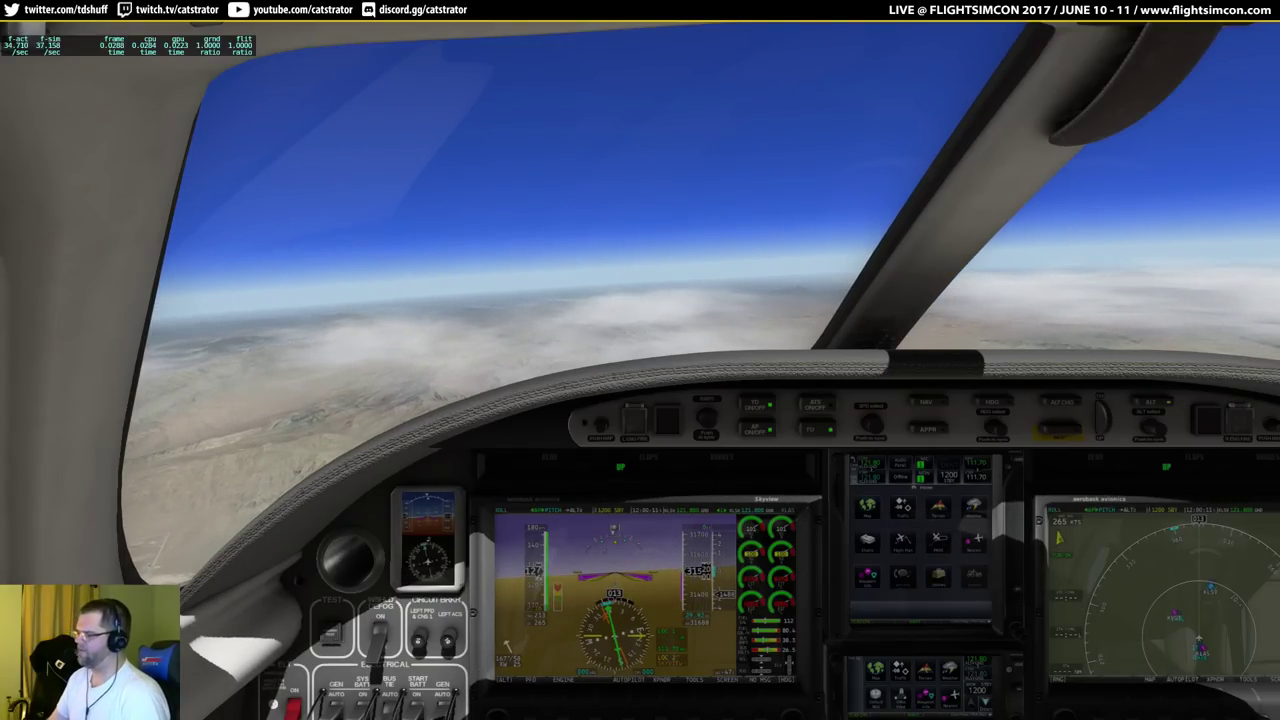
# Enter a selected altitude on the pilot's primary flight display keypad.
pyautogui.click(716, 538)
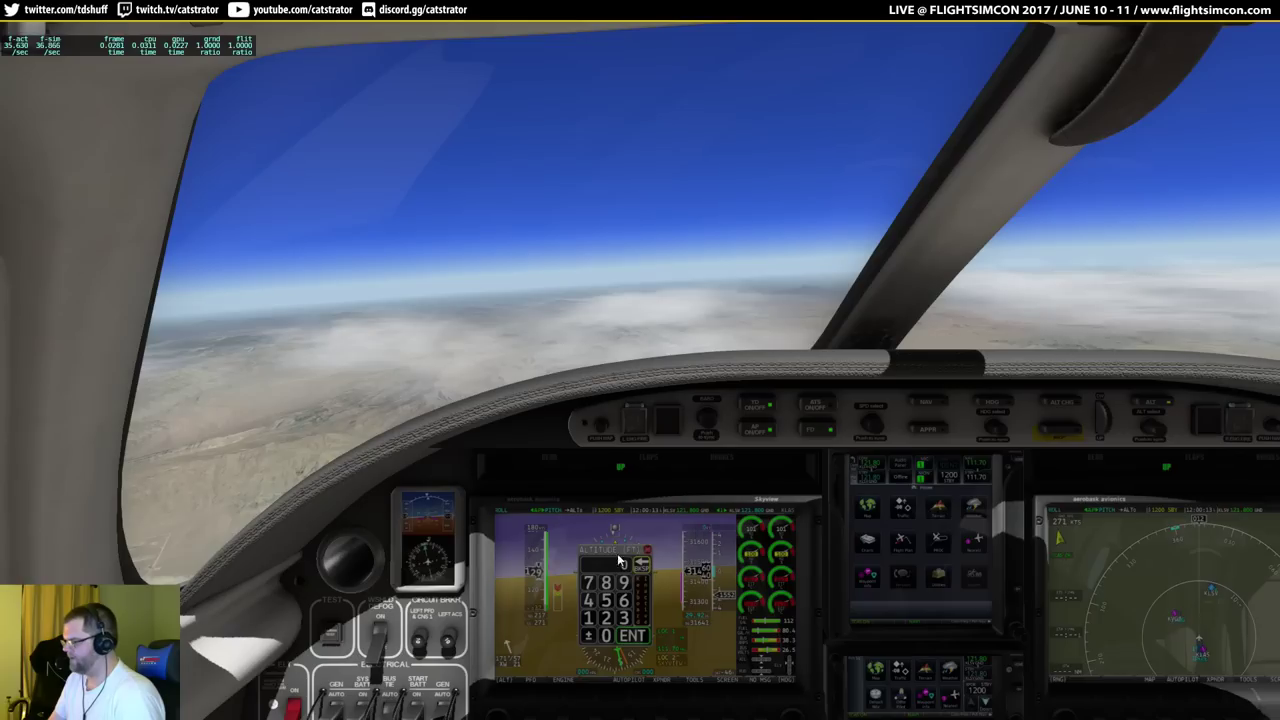
pyautogui.click(626, 636)
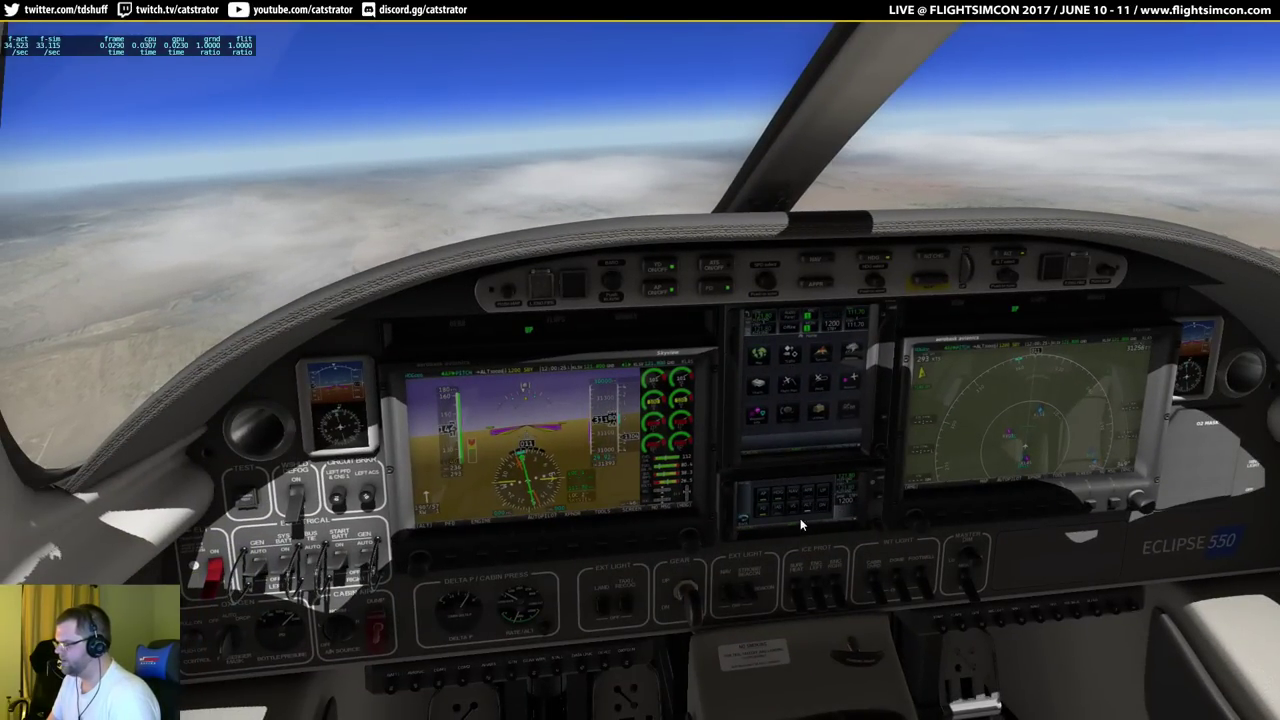
pyautogui.moveTo(775, 520); pyautogui.dragTo(772, 482)
# Orbit the external view of the flying aircraft to examine the clouds and terrain, and return to the cockpit view.
pyautogui.hotkey('shift', '8')
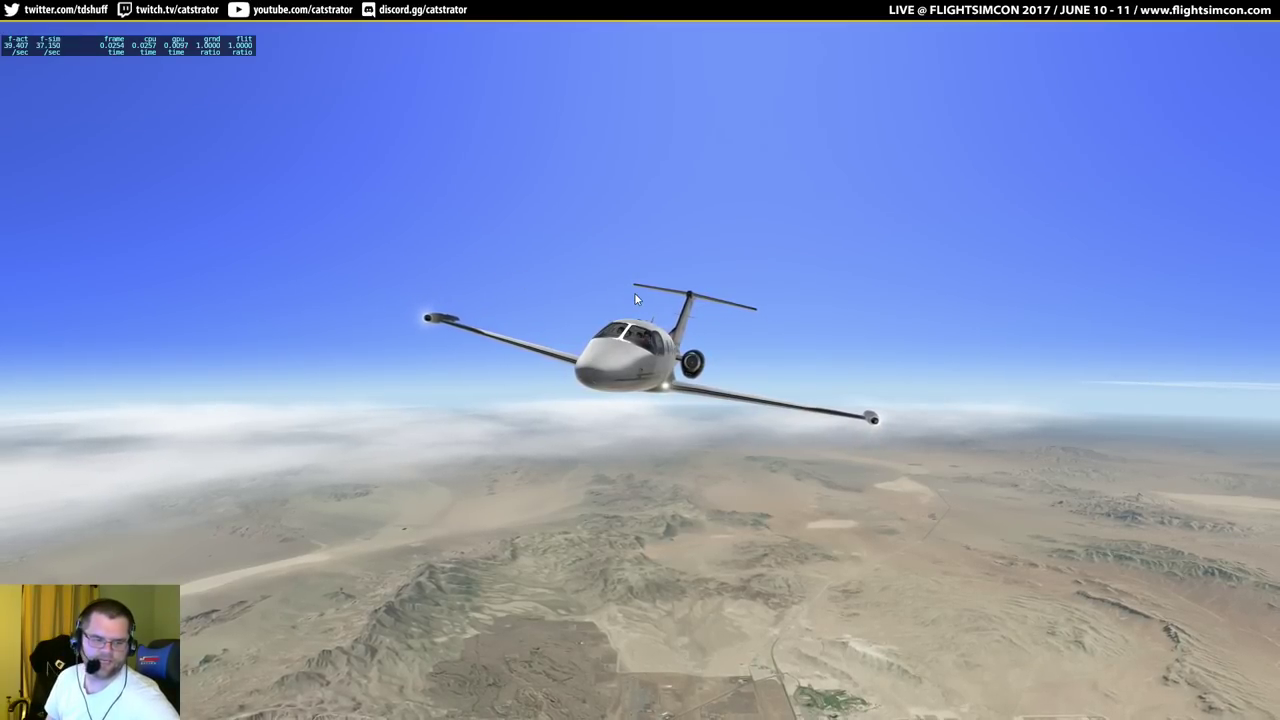
pyautogui.moveTo(499, 299); pyautogui.dragTo(820, 303)
pyautogui.moveTo(467, 247); pyautogui.dragTo(897, 277)
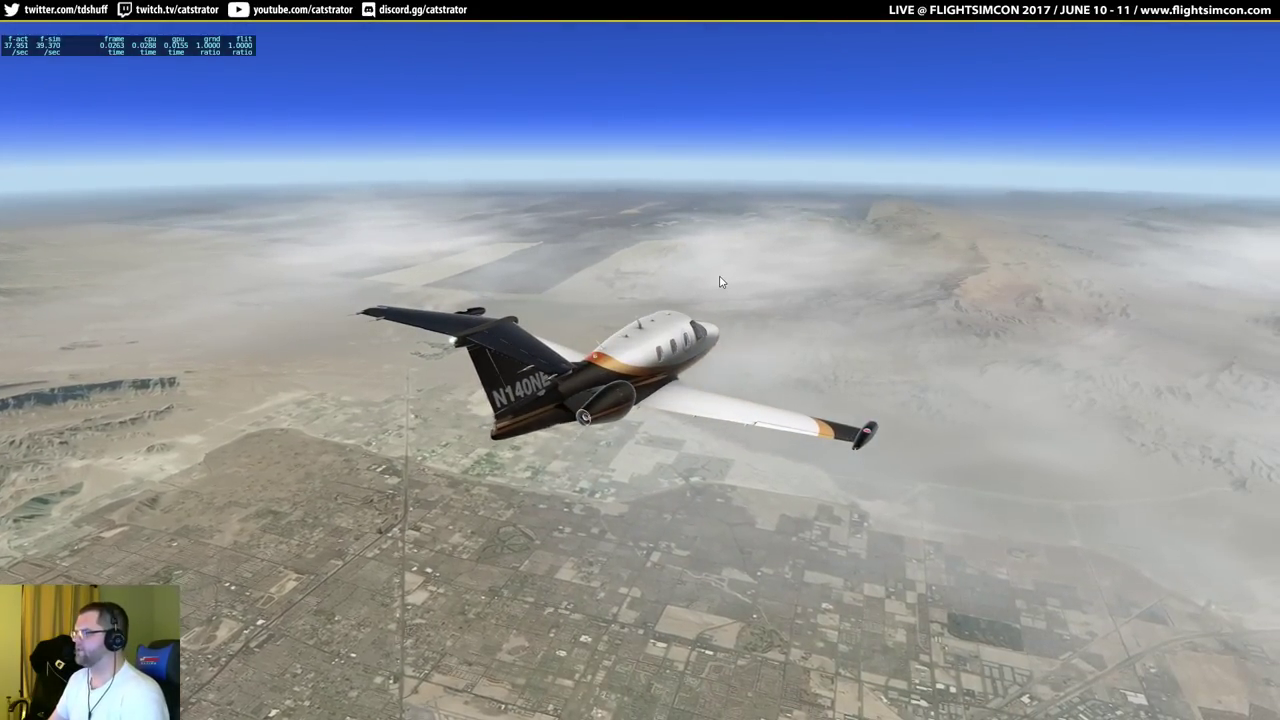
pyautogui.moveTo(773, 286); pyautogui.dragTo(946, 287)
pyautogui.hotkey('shift', '9')
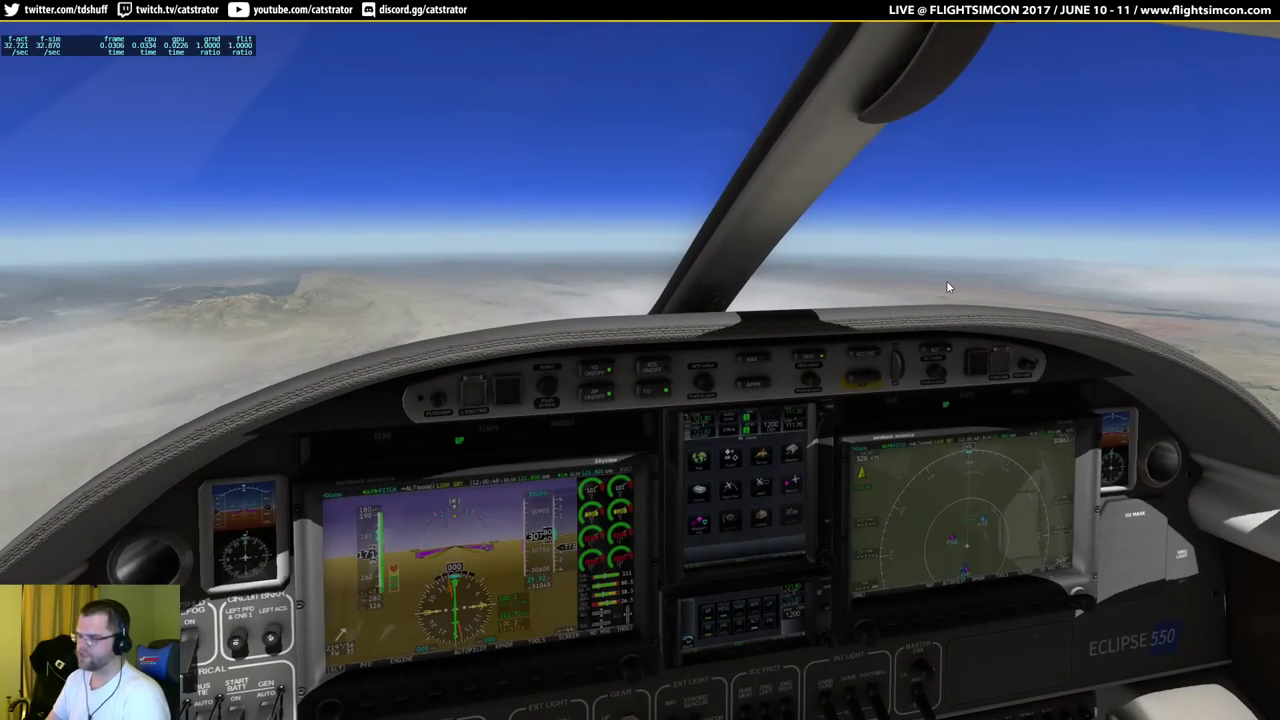
# Look out over the wings from the cabin window views and ahead from the cockpit, and switch to the external view.
pyautogui.press('KP_1')
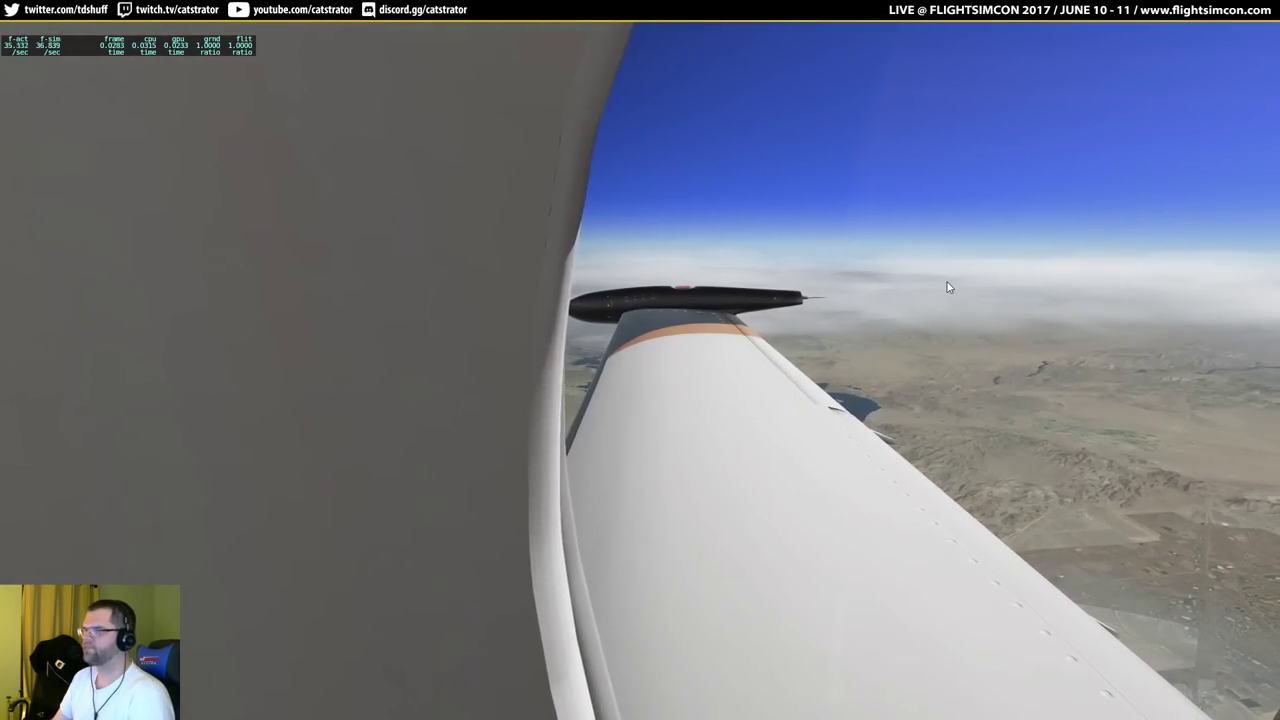
pyautogui.press('KP_1')
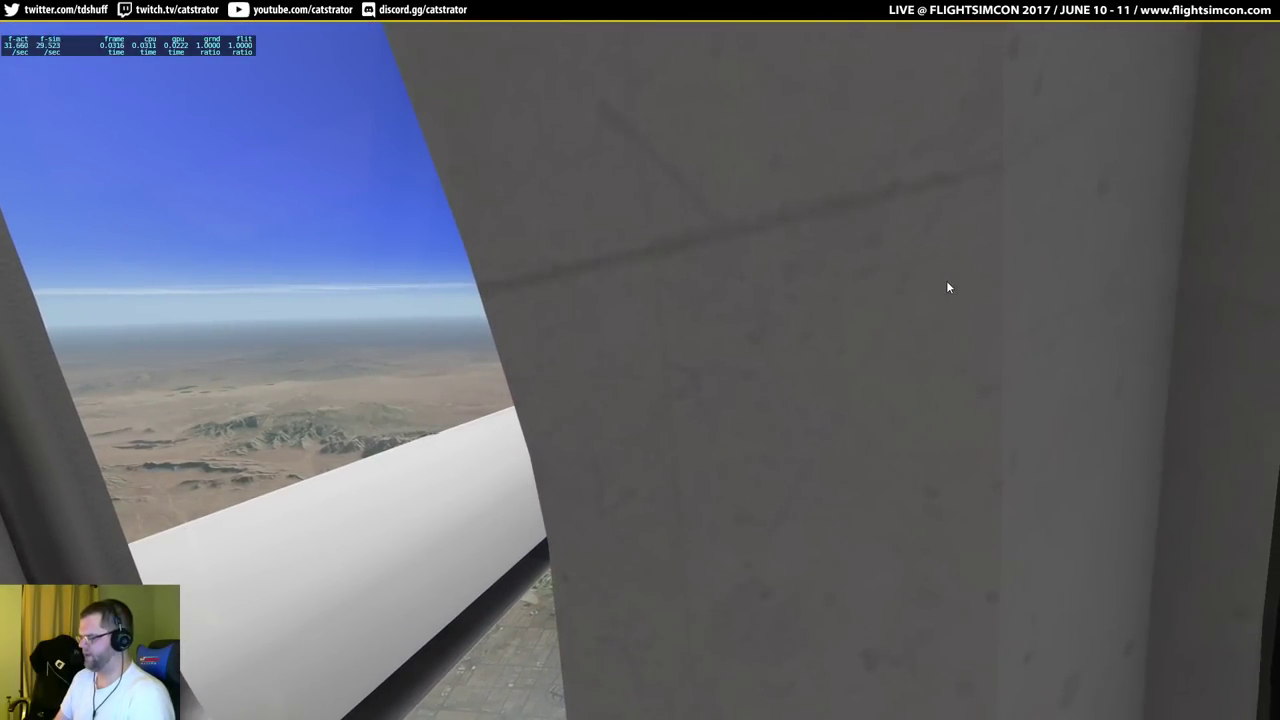
pyautogui.press('KP_1')
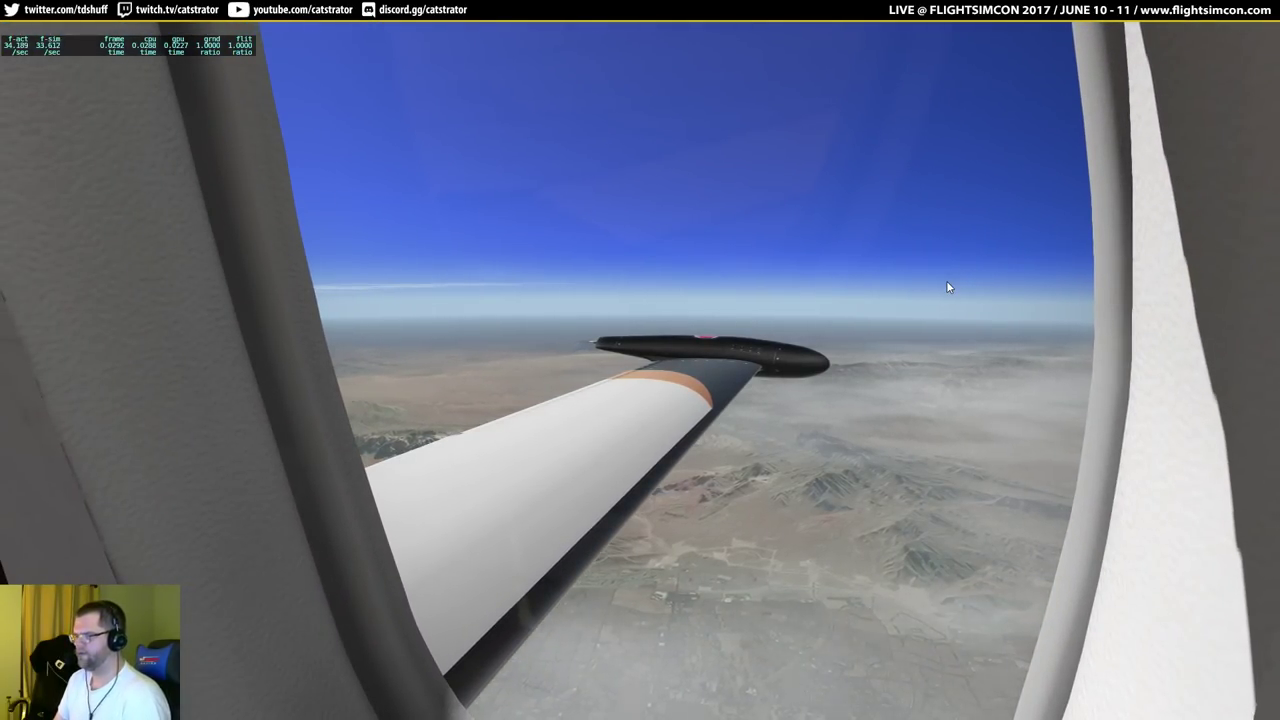
pyautogui.hotkey('shift', '9')
pyautogui.hotkey('shift', '8')
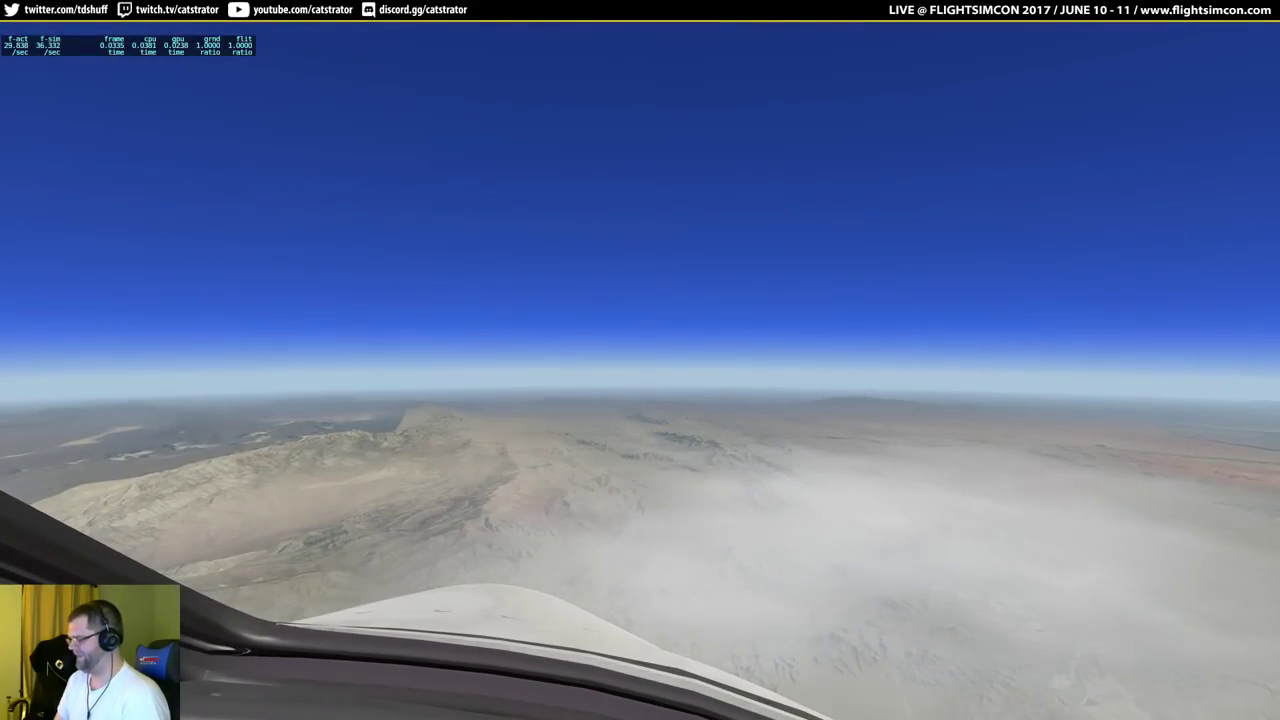
pyautogui.hotkey('shift', '8')
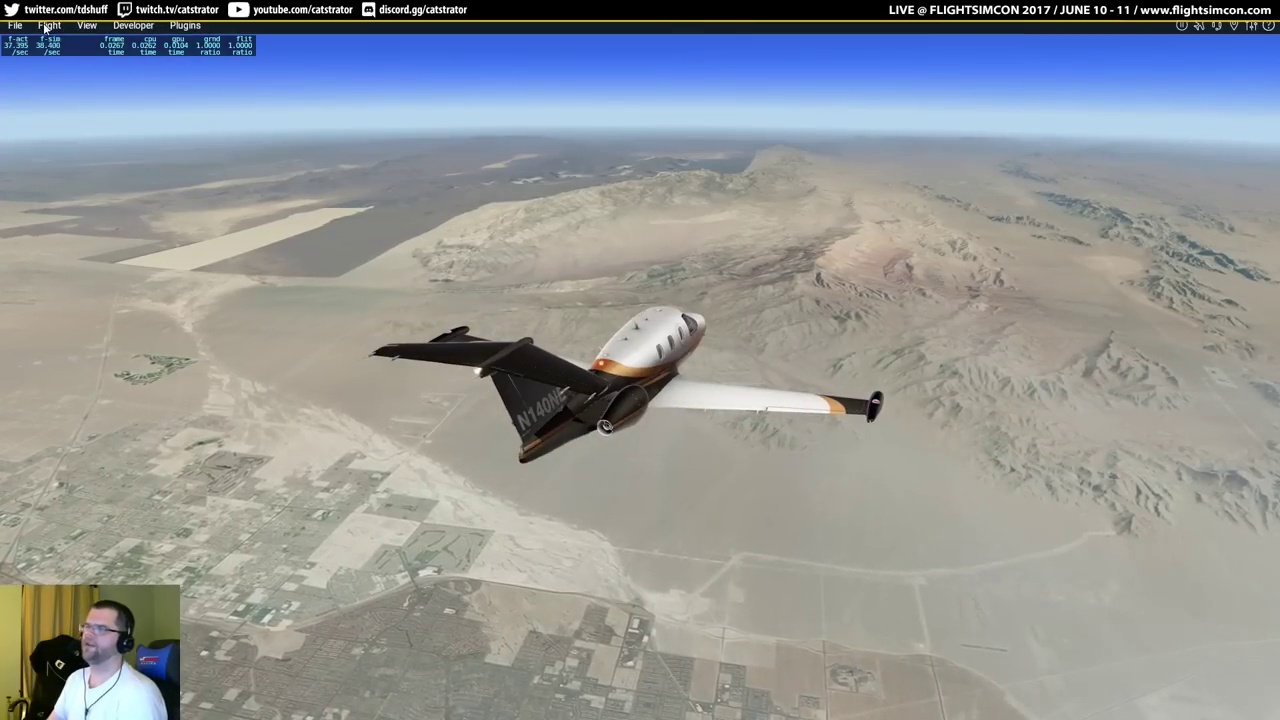
# Quit the simulator and relaunch it from X-Plane.exe in the X-Plane 11 folder.
pyautogui.click(44, 27)
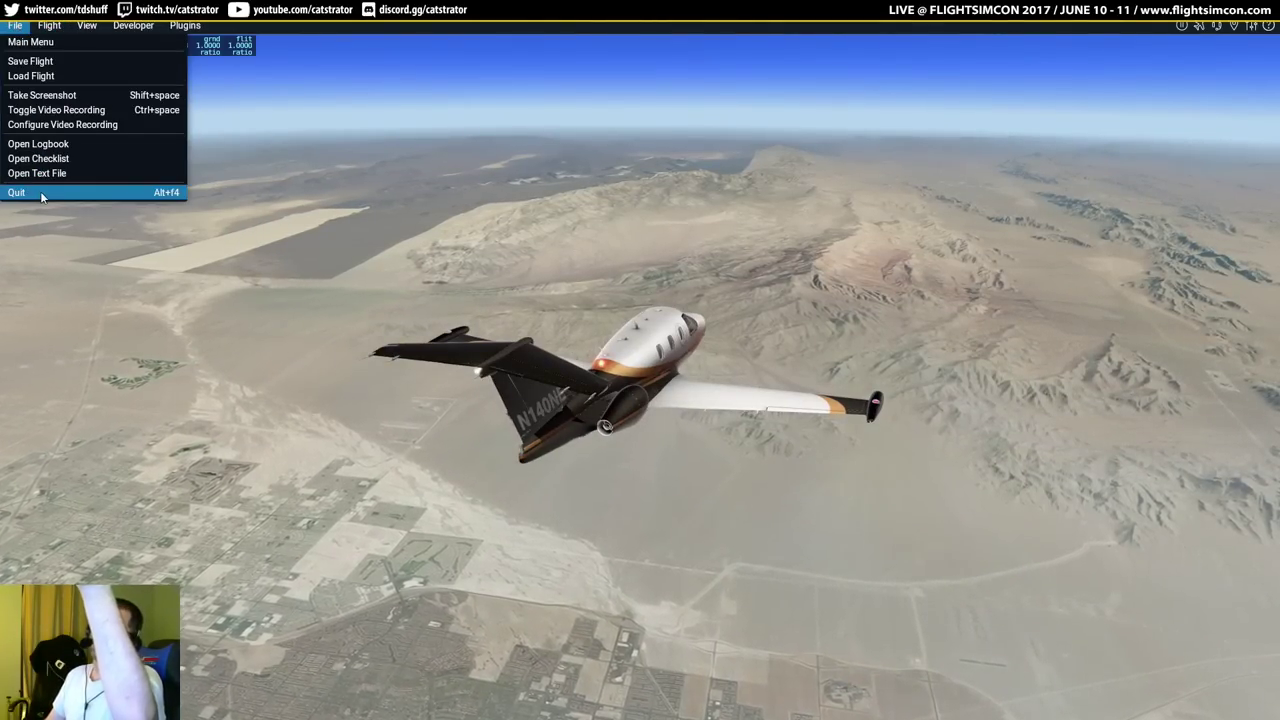
pyautogui.click(40, 193)
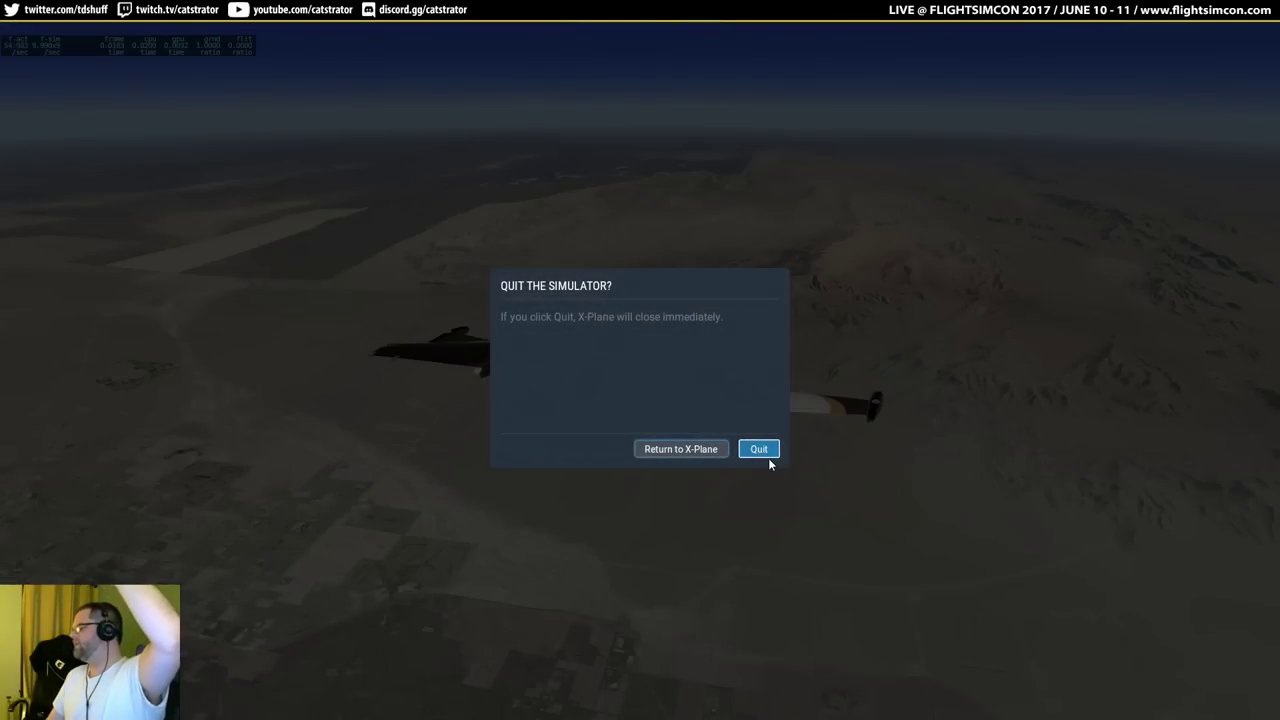
pyautogui.click(766, 455)
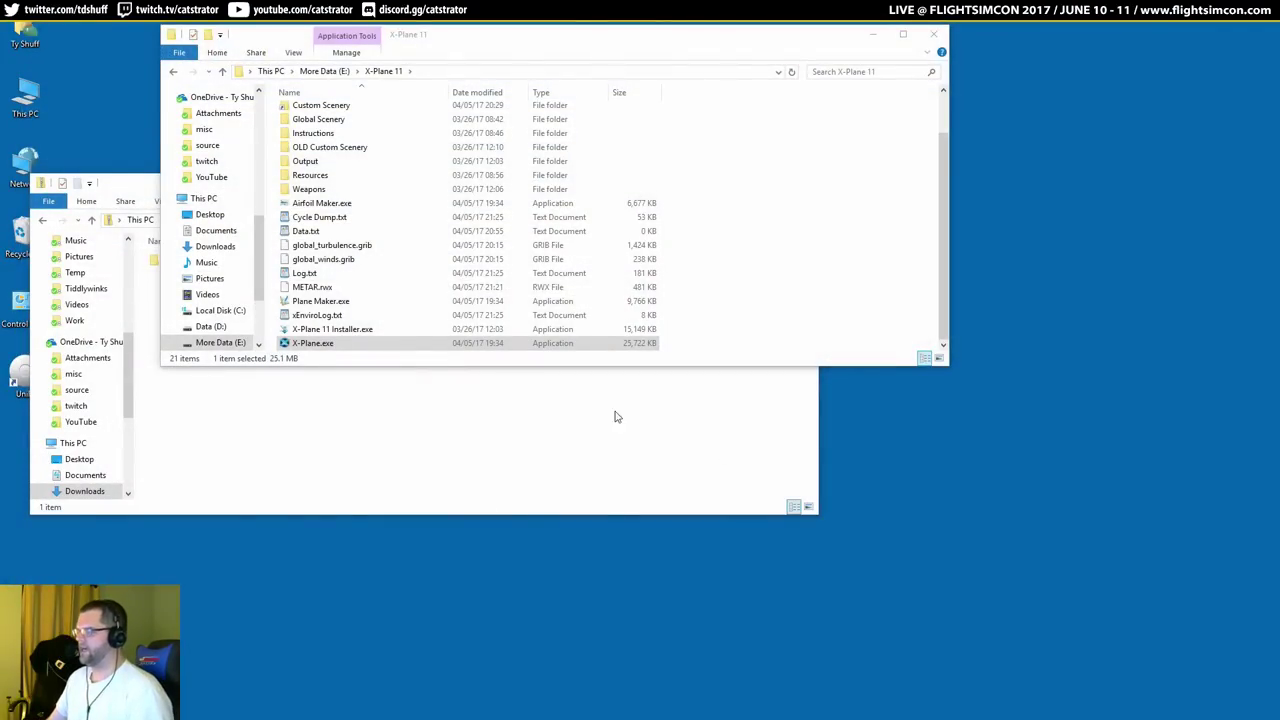
pyautogui.doubleClick(548, 343)
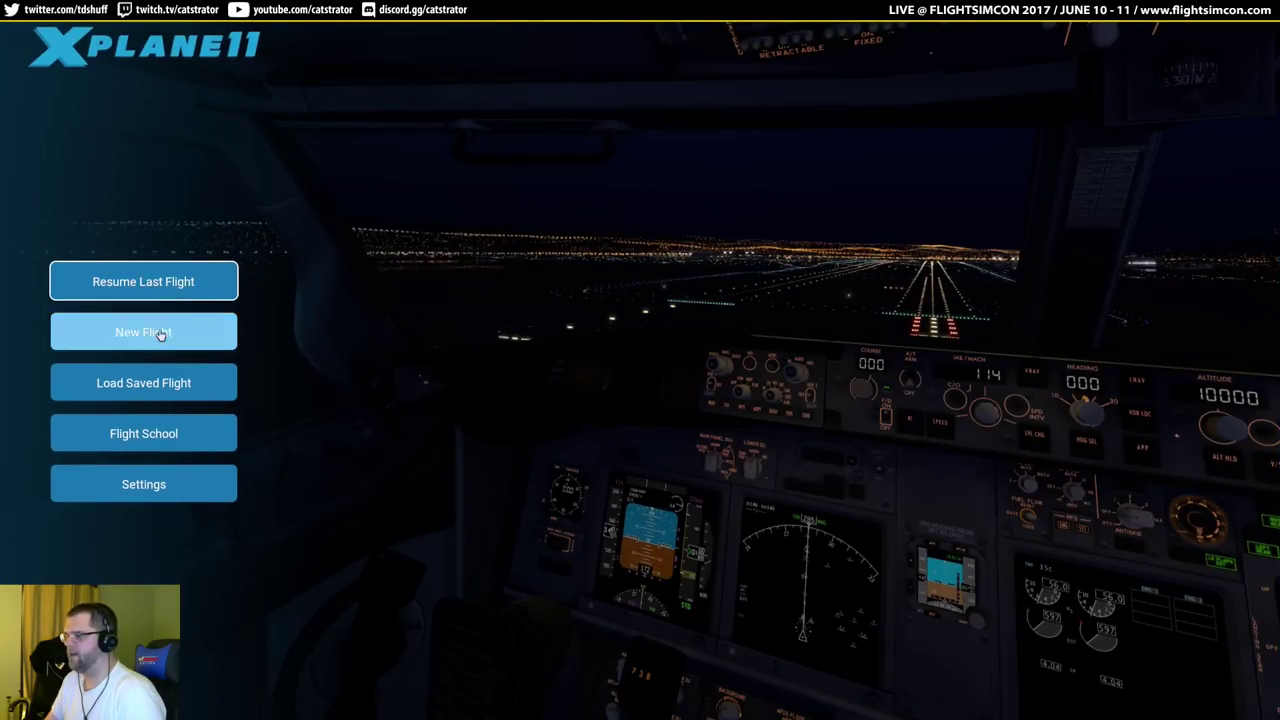
# Begin a new flight configuration and find La Guardia (KLGA) as the location.
pyautogui.click(165, 326)
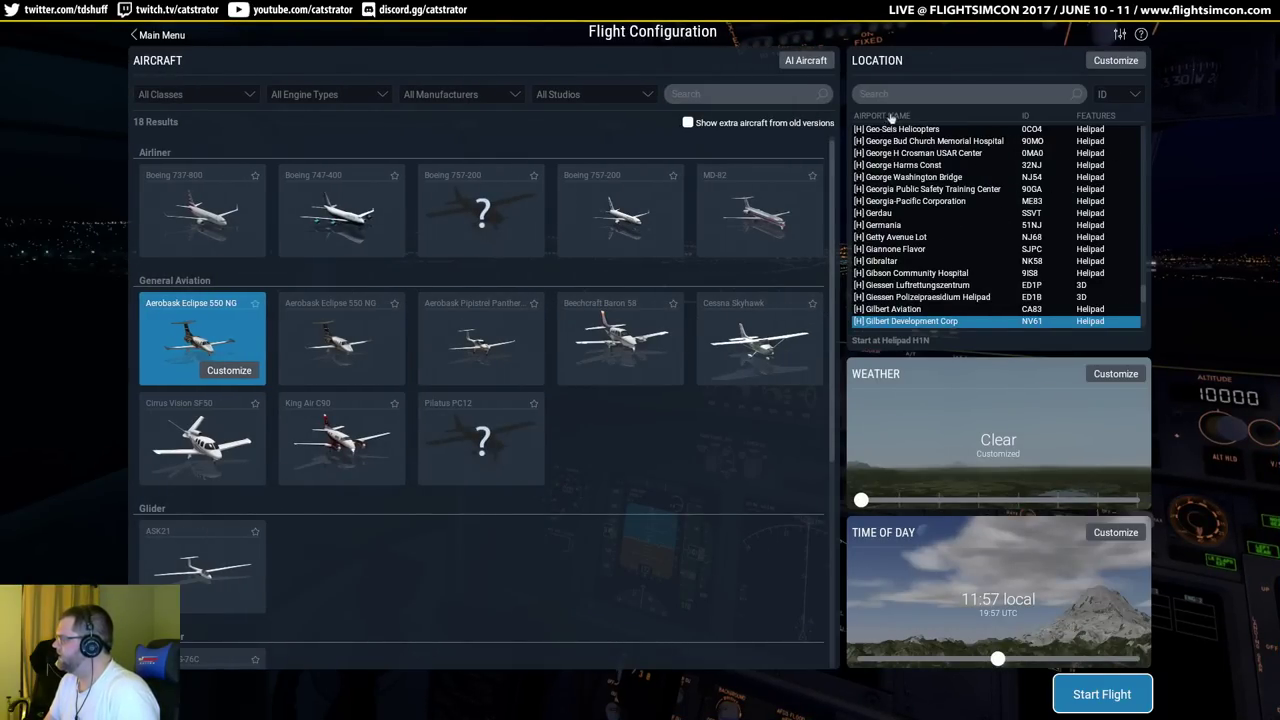
pyautogui.click(915, 97)
pyautogui.write('klga')
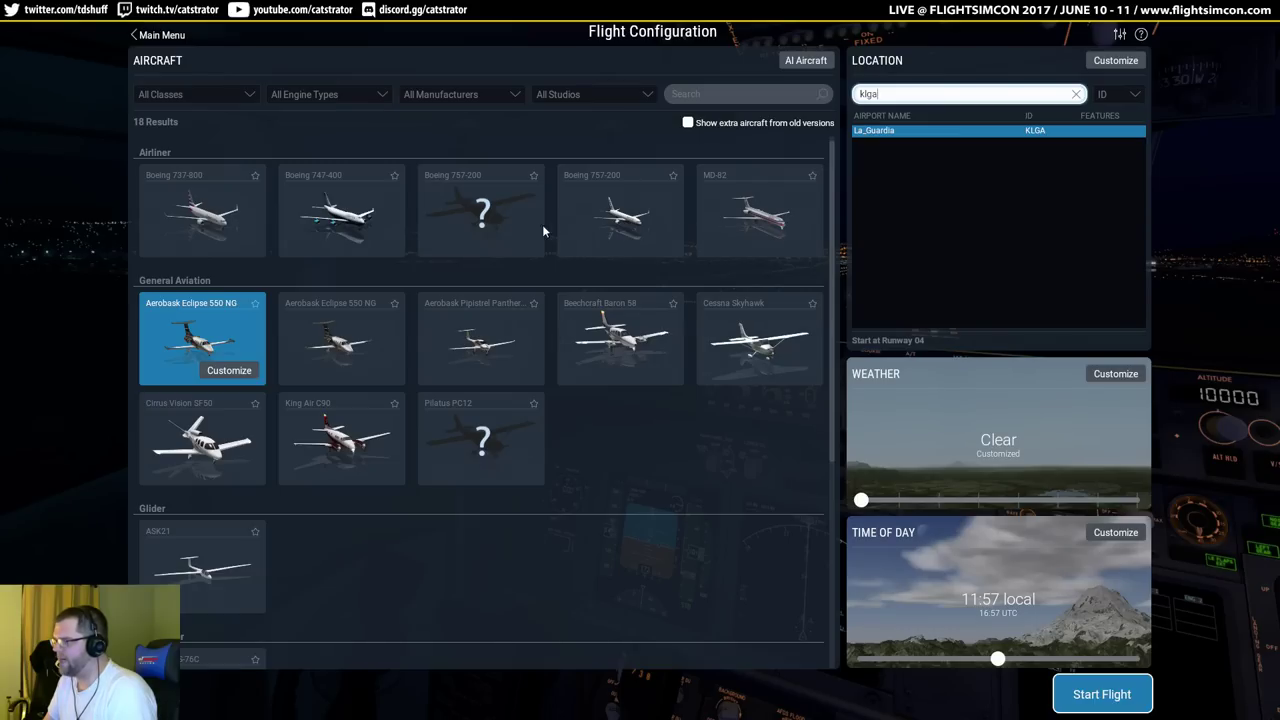
# Check the details and file path of the Boeing 757-200 entry without a preview image, and return to the main menu.
pyautogui.click(467, 212)
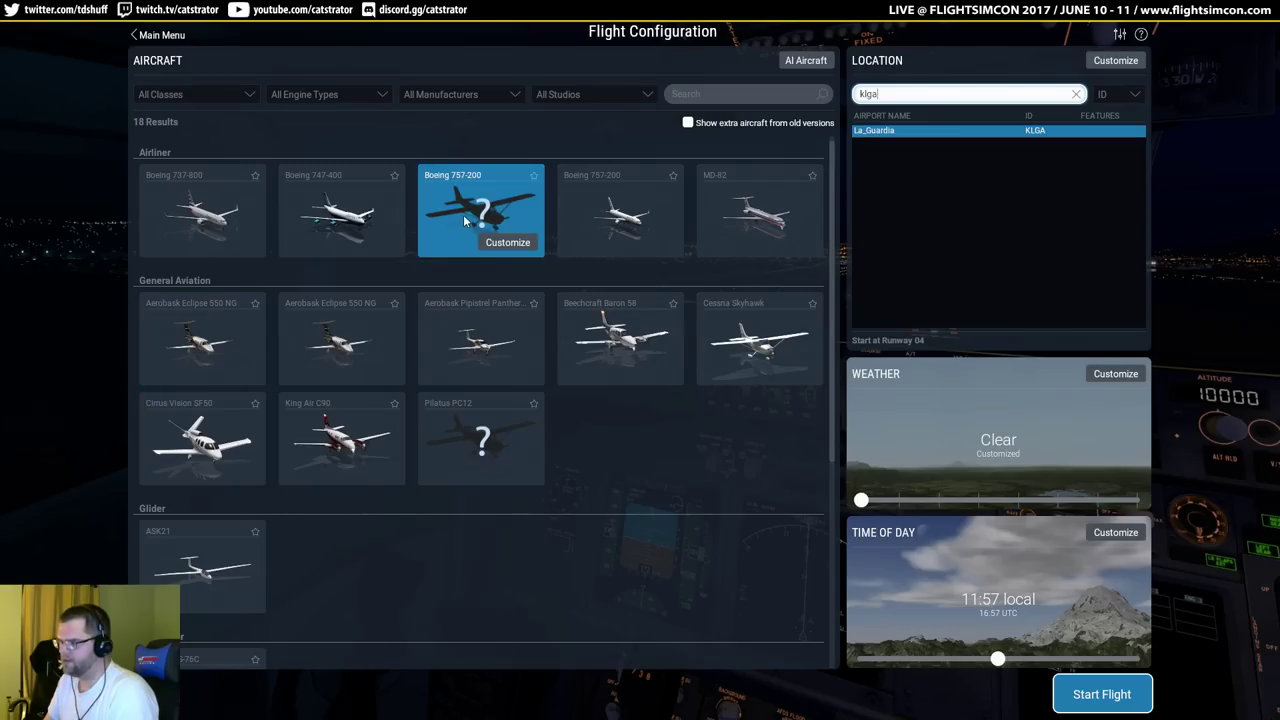
pyautogui.click(520, 242)
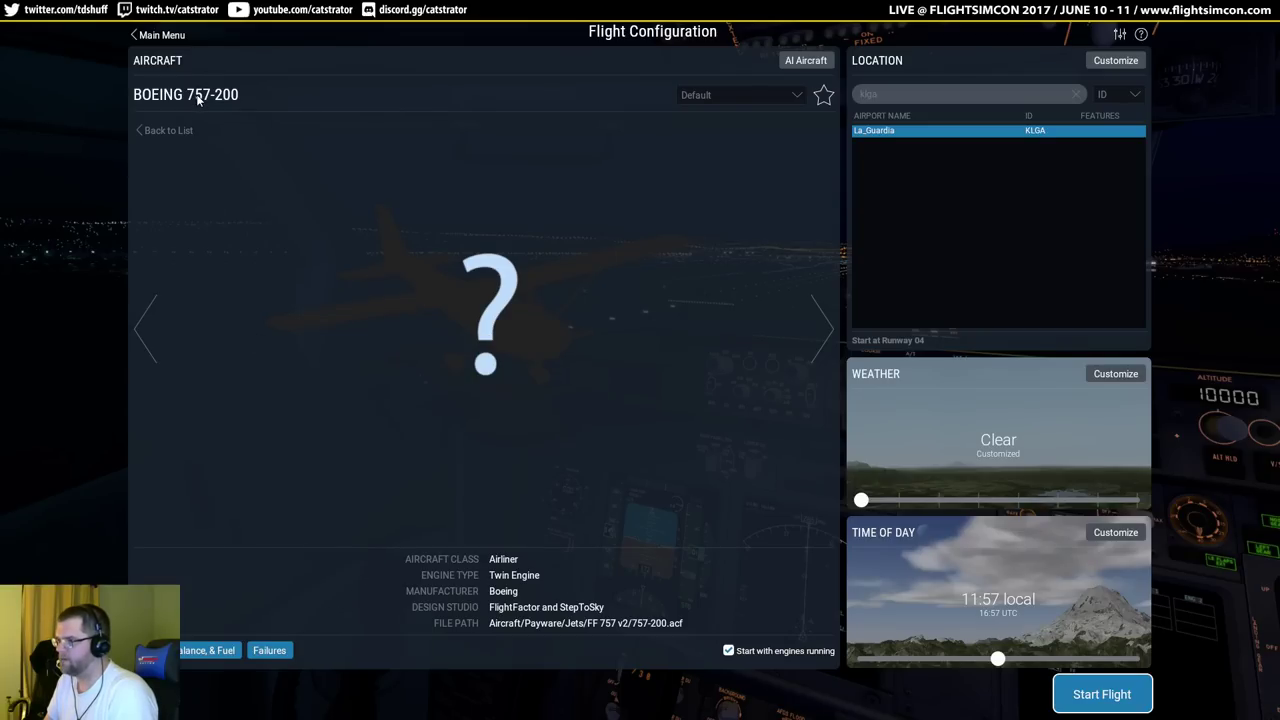
pyautogui.click(144, 333)
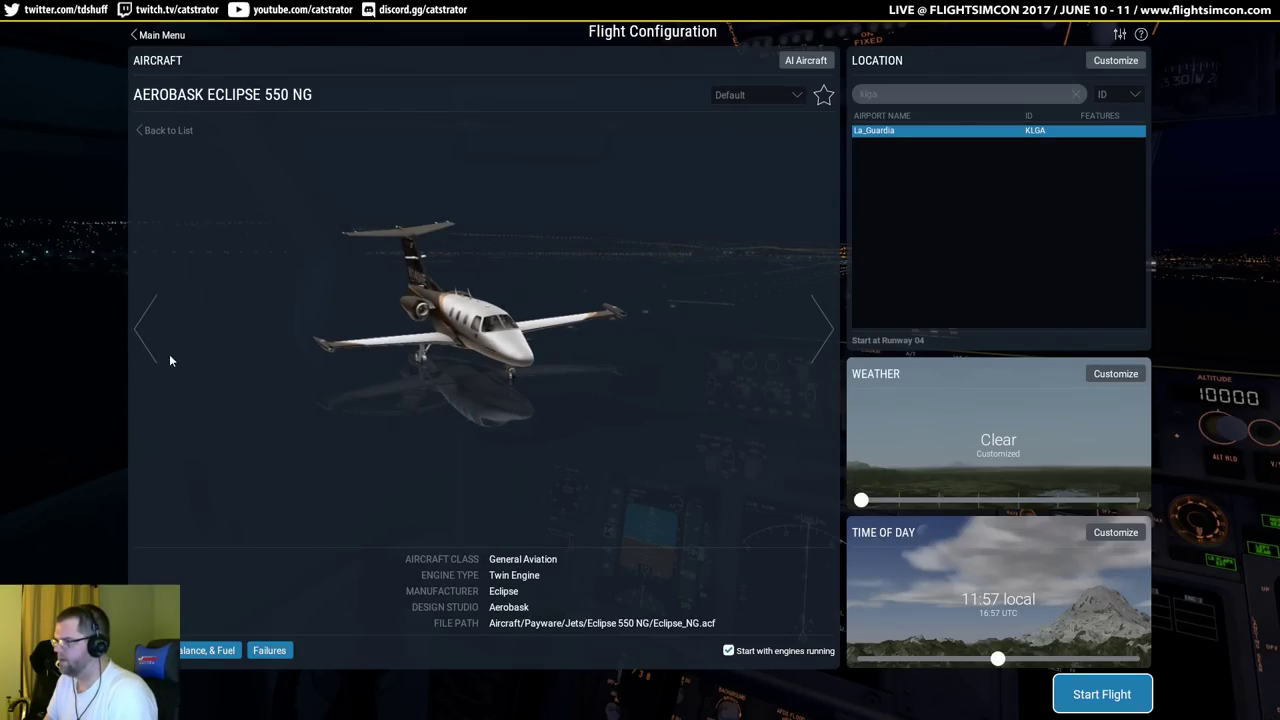
pyautogui.click(826, 325)
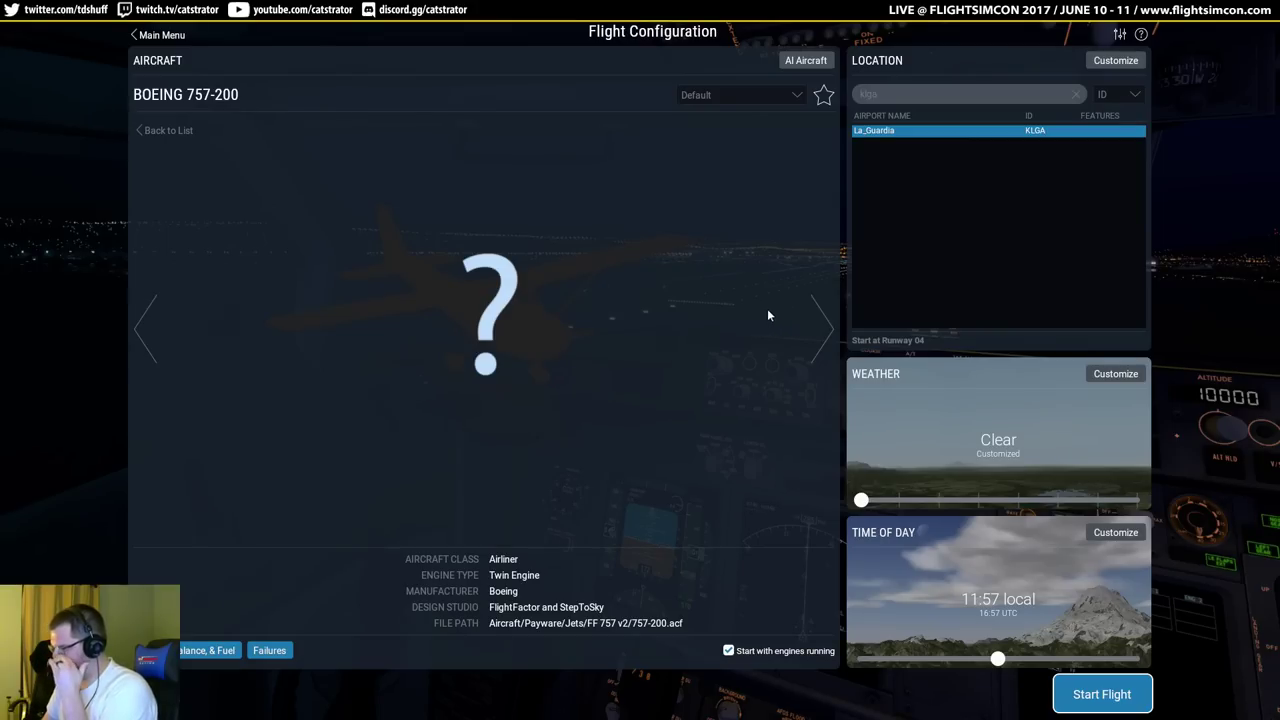
pyautogui.click(477, 406)
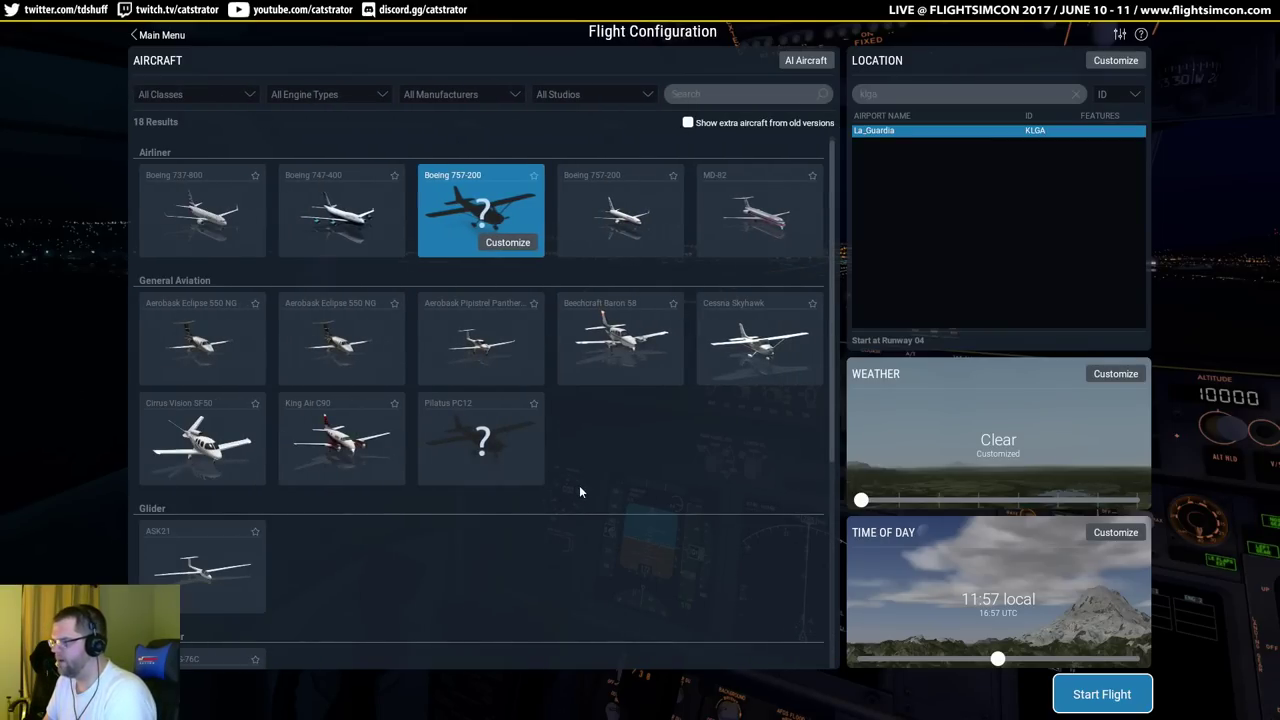
pyautogui.press('Escape')
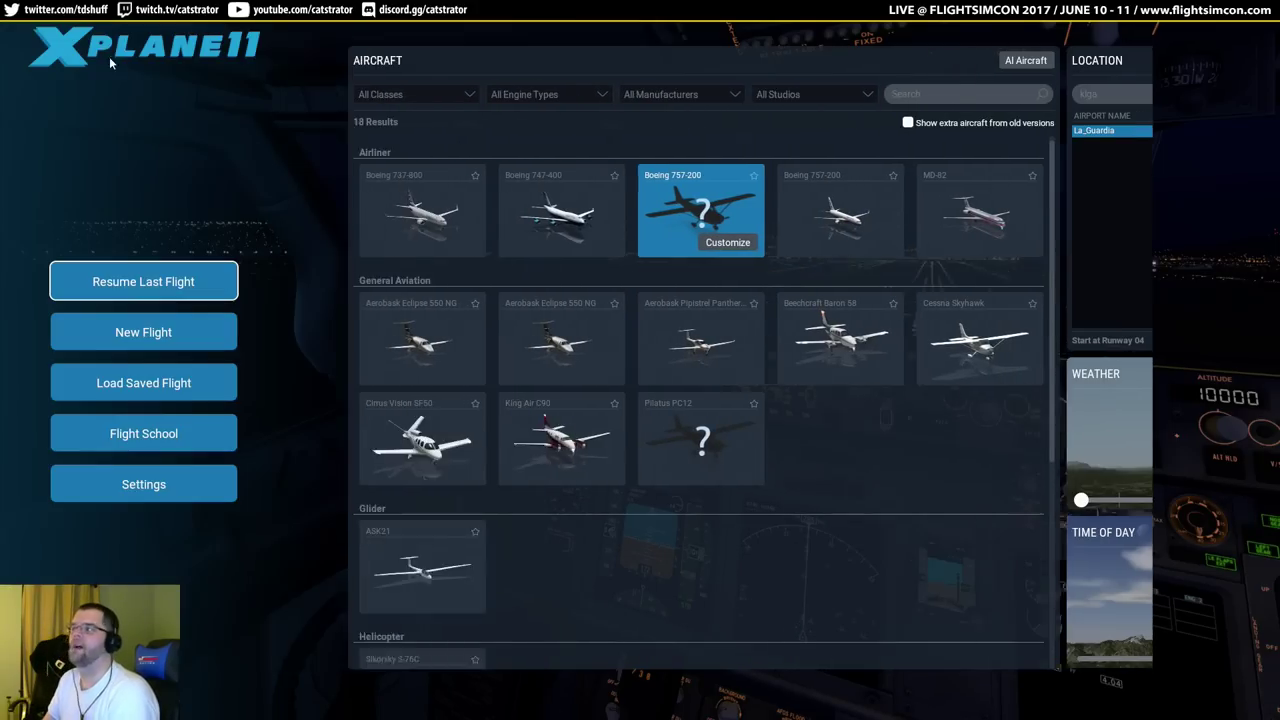
# Switch to File Explorer and open the FF 757 v2 folder under the X-Plane 11 Aircraft, Payware and Jets folders.
pyautogui.hotkey('alt', 'Tab')
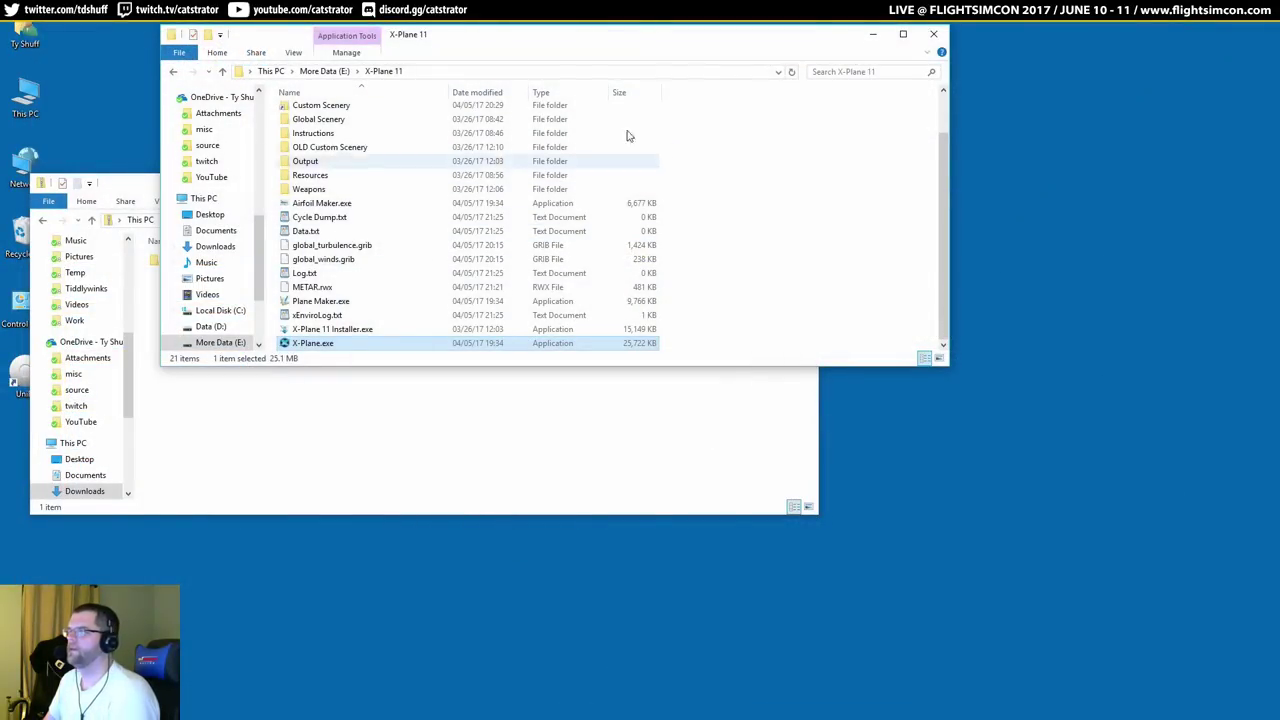
pyautogui.scroll(1, 393, 120)
pyautogui.doubleClick(355, 113)
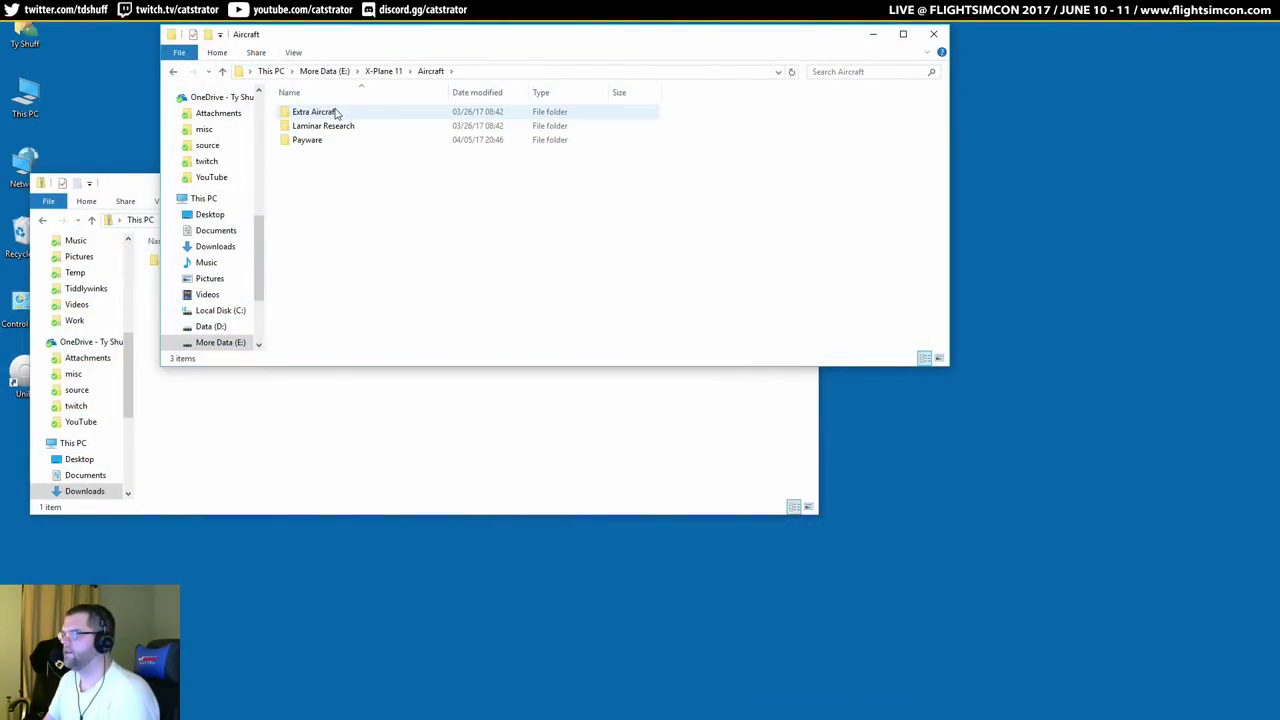
pyautogui.doubleClick(322, 139)
pyautogui.doubleClick(330, 116)
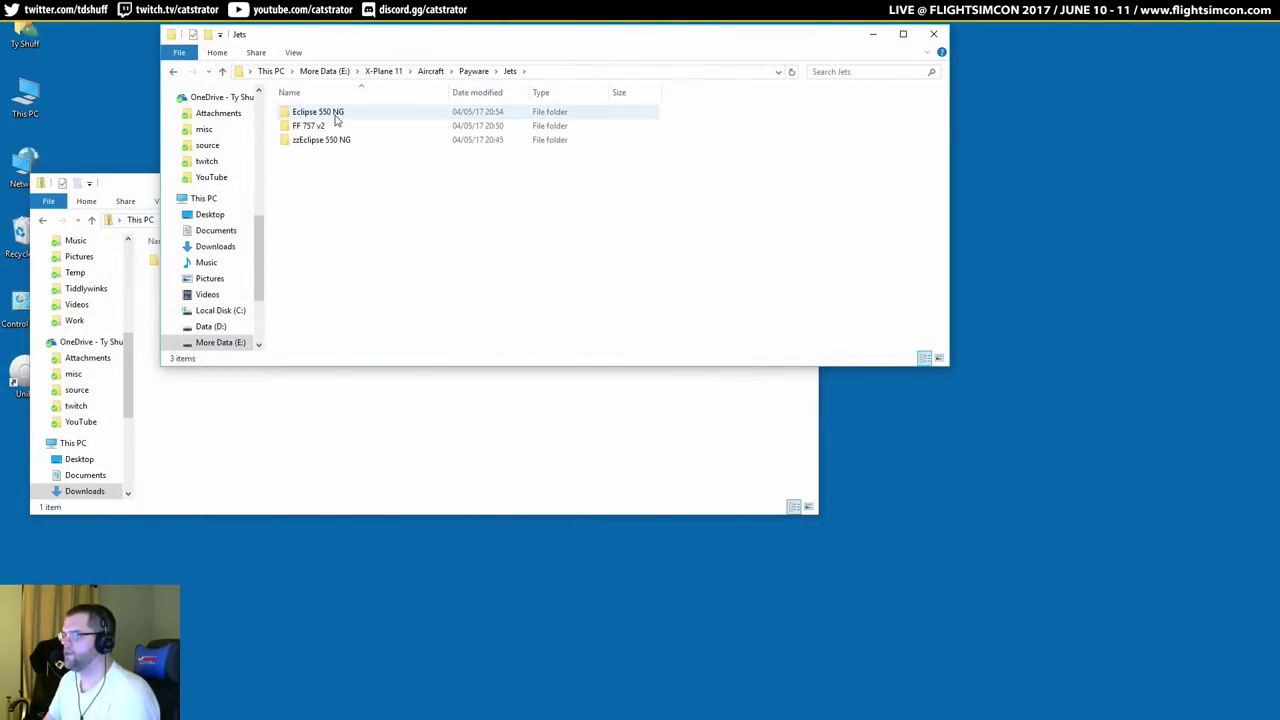
pyautogui.doubleClick(343, 127)
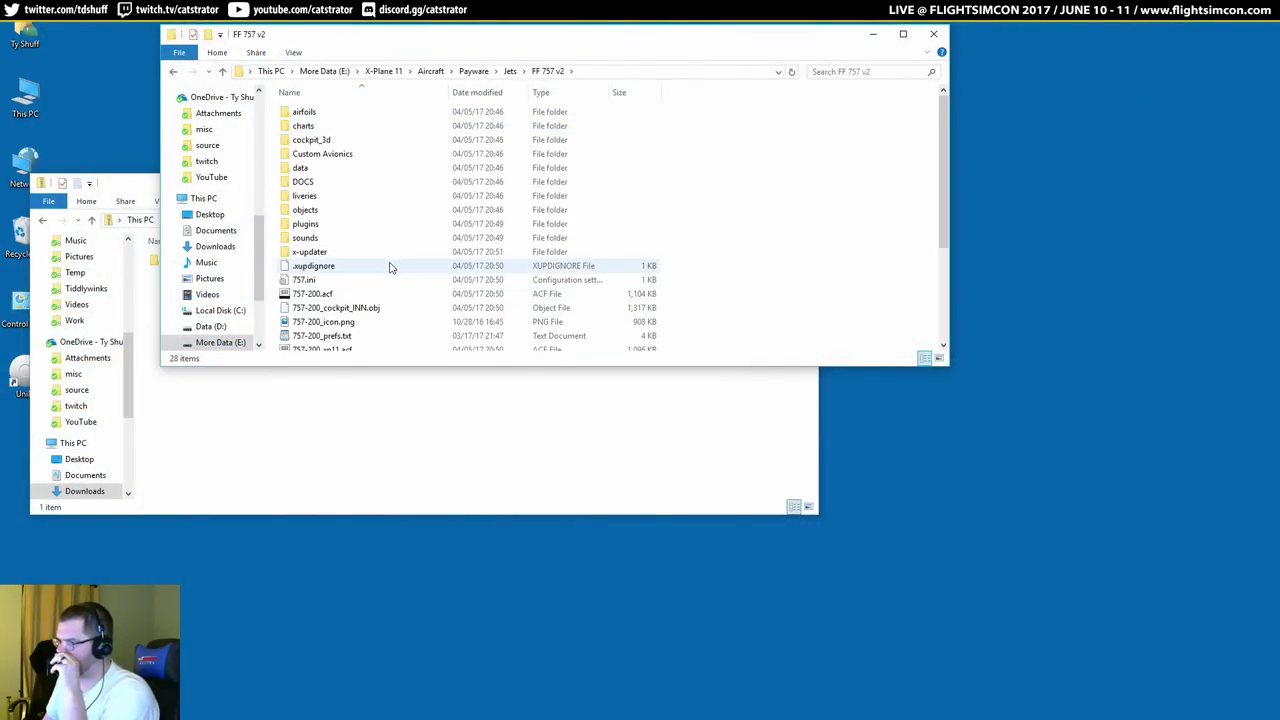
pyautogui.scroll(-1, 390, 266)
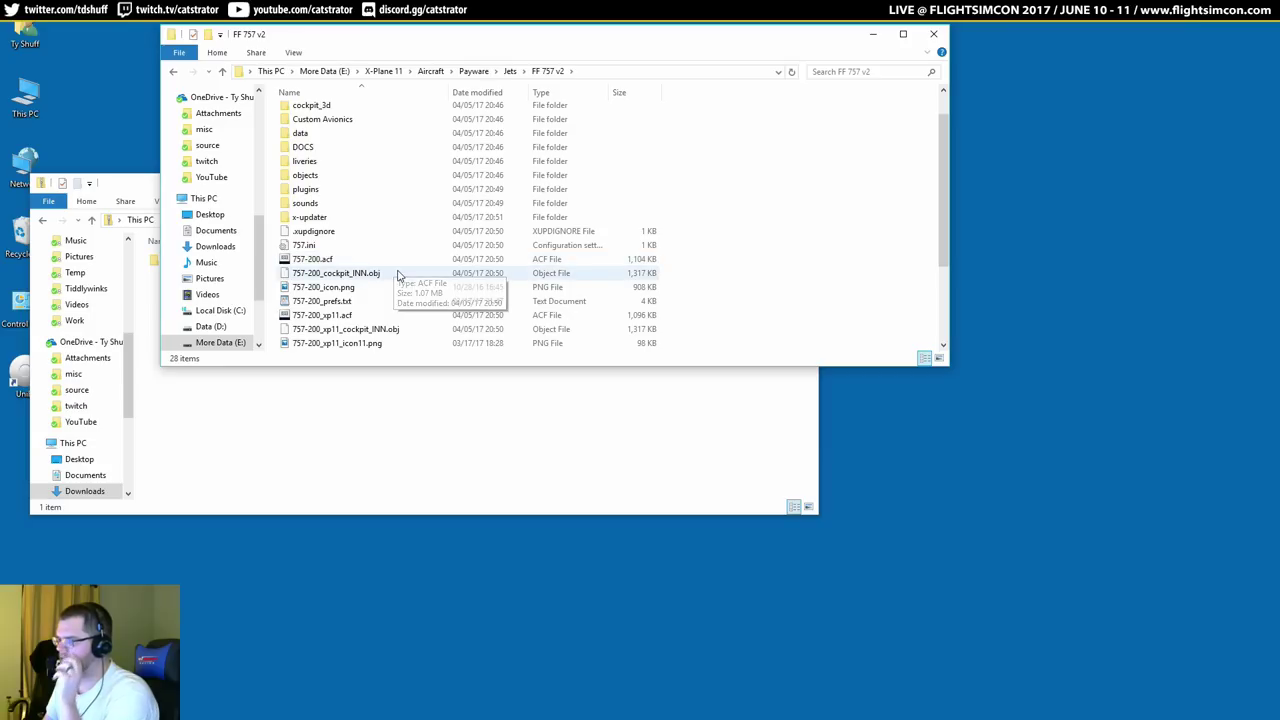
# Rename the file 757-200.acf as 757-200.acf.xp2.
pyautogui.rightClick(349, 262)
pyautogui.click(234, 472)
pyautogui.click(344, 258)
pyautogui.write('.xp')
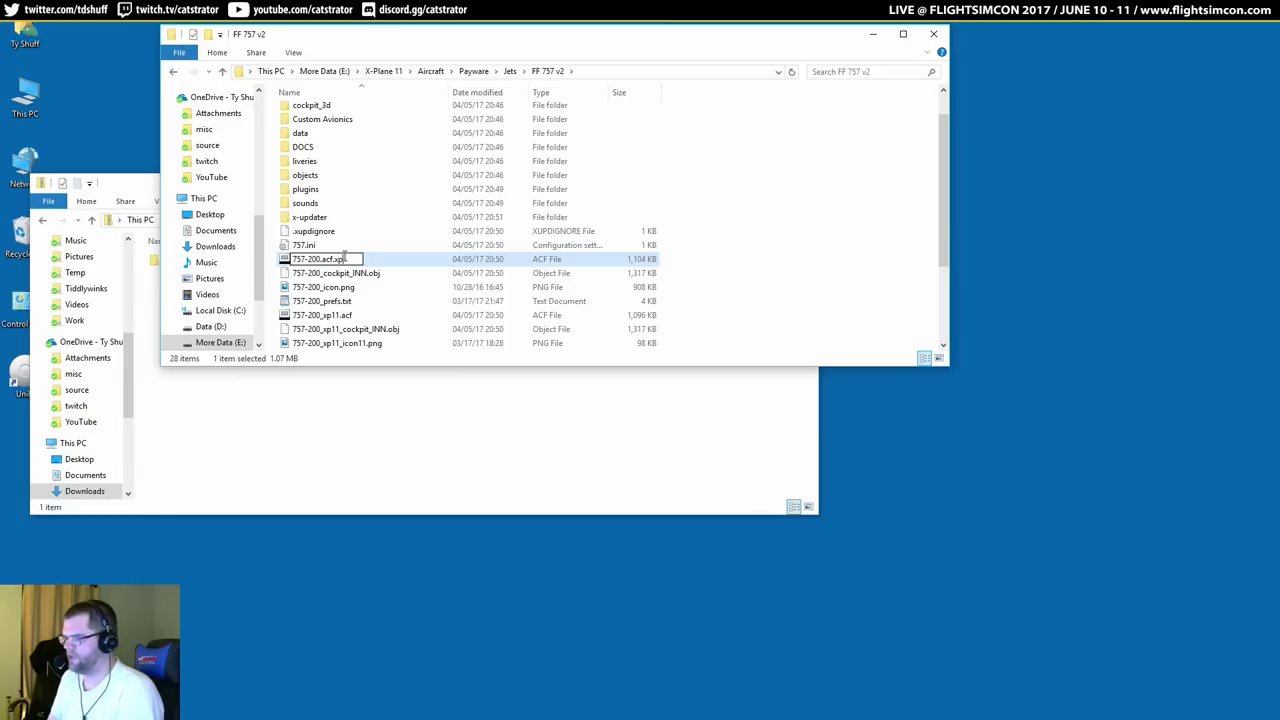
pyautogui.write('2')
pyautogui.press('Return')
pyautogui.click(704, 371)
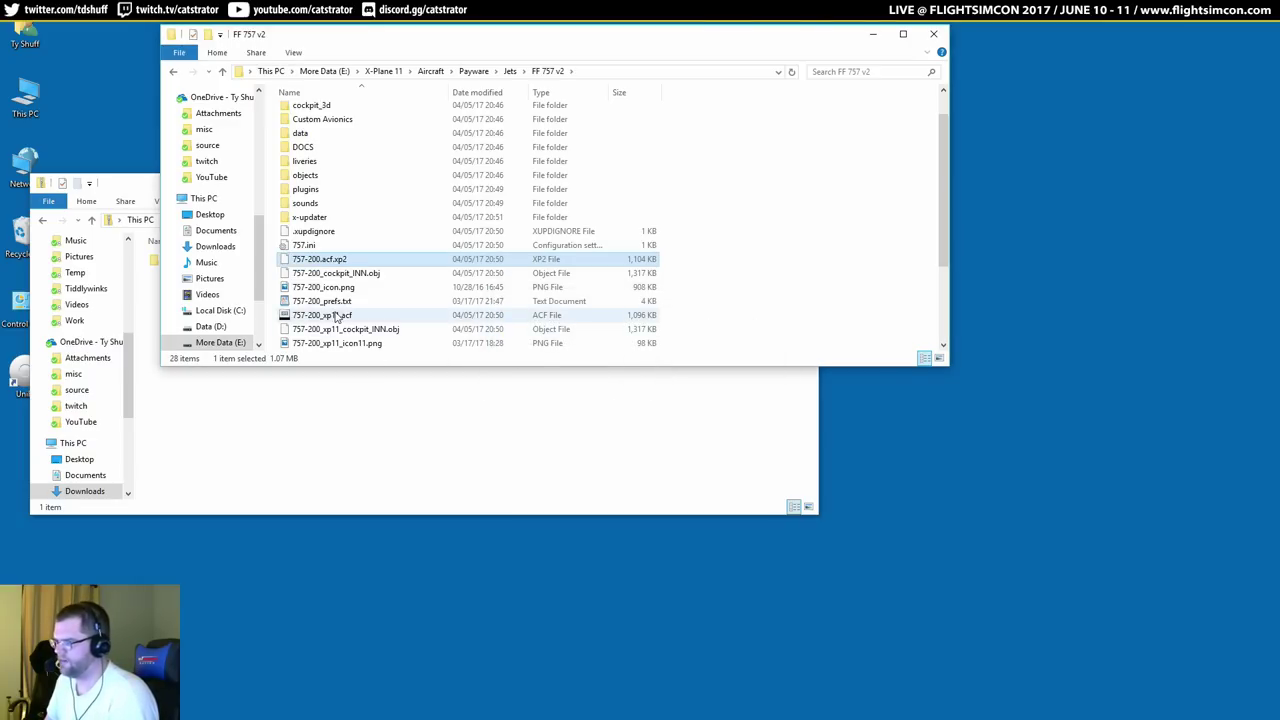
# Try to rename the file 757-200_xp11.acf as 757-200.acf.
pyautogui.click(336, 316)
pyautogui.rightClick(350, 316)
pyautogui.click(230, 514)
pyautogui.click(322, 316)
pyautogui.press('Delete')
pyautogui.press('Delete')
pyautogui.press('Delete')
pyautogui.press('Delete')
pyautogui.press('Delete')
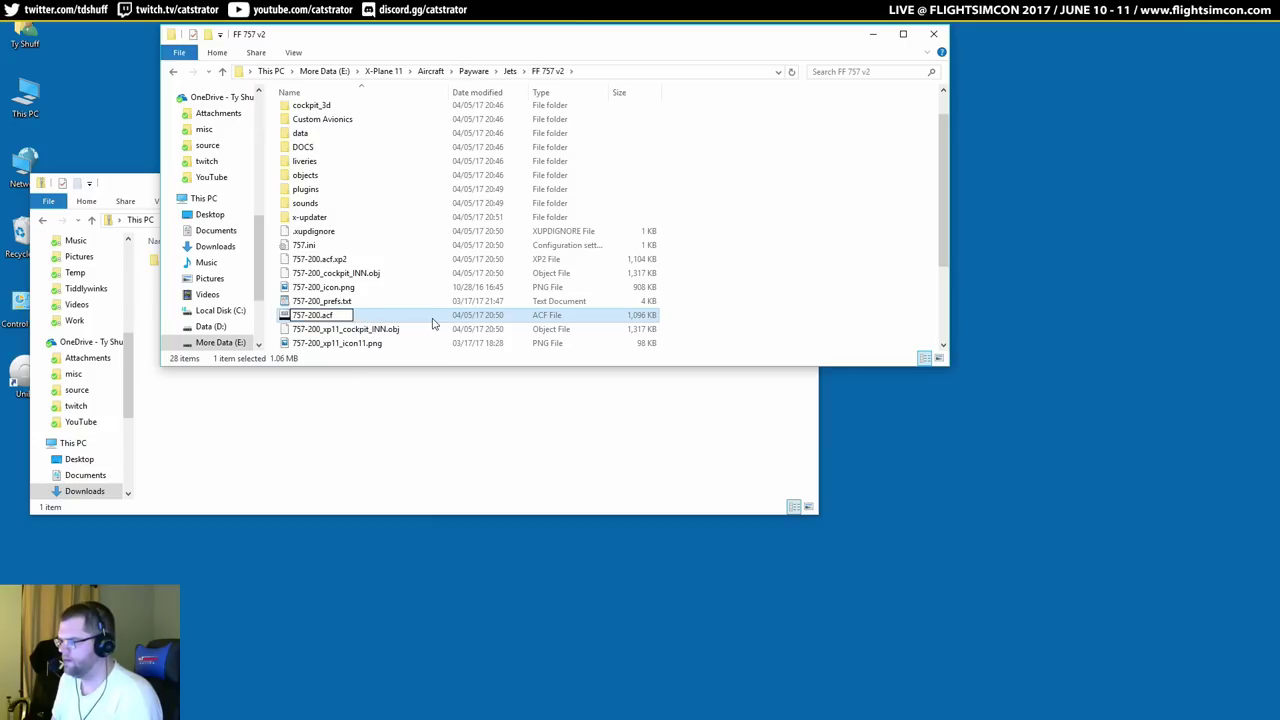
pyautogui.hotkey('ctrl', 'z')
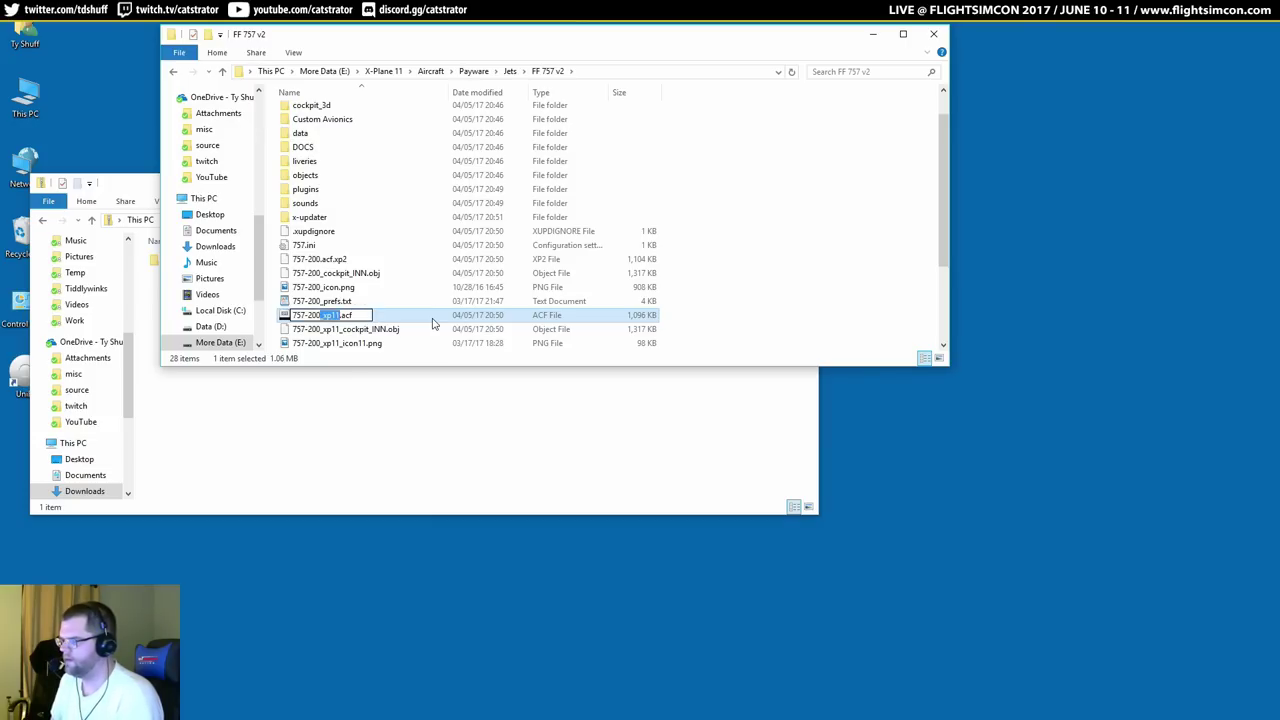
pyautogui.click(800, 271)
# Look over the remaining 757-200 files, and launch X-Plane.exe again from the X-Plane 11 folder.
pyautogui.scroll(-2, 760, 268)
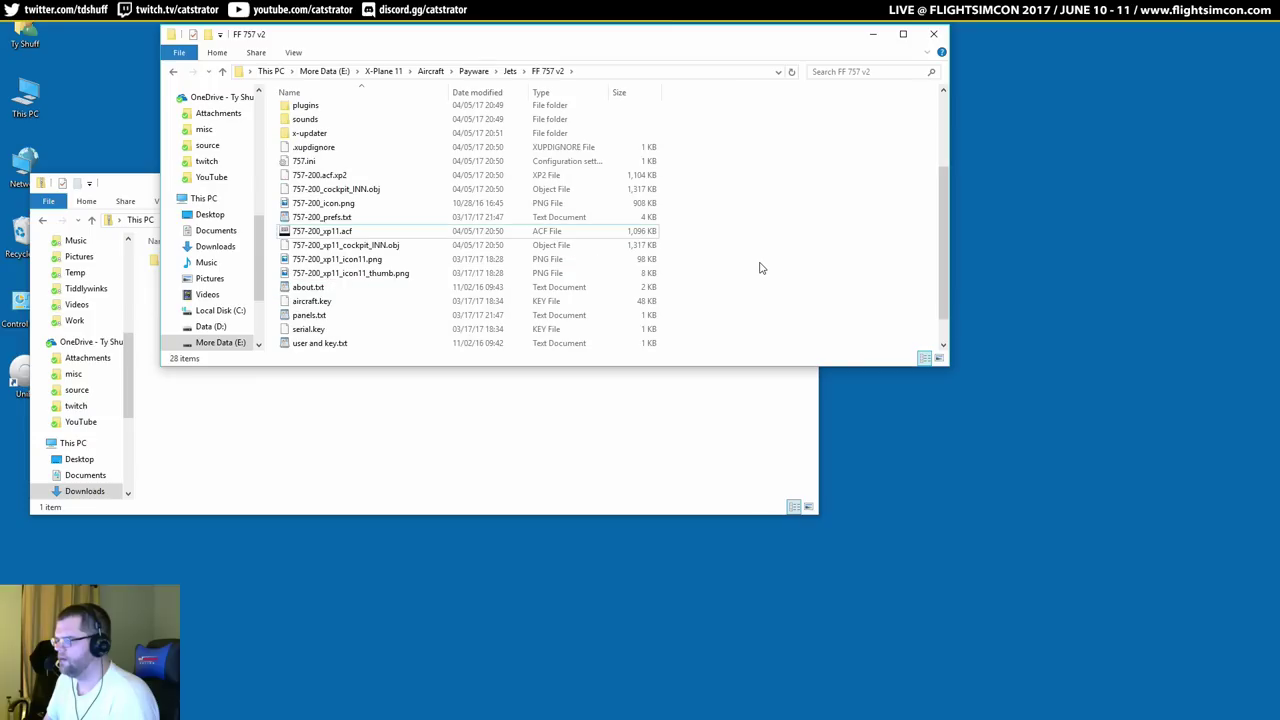
pyautogui.click(392, 259)
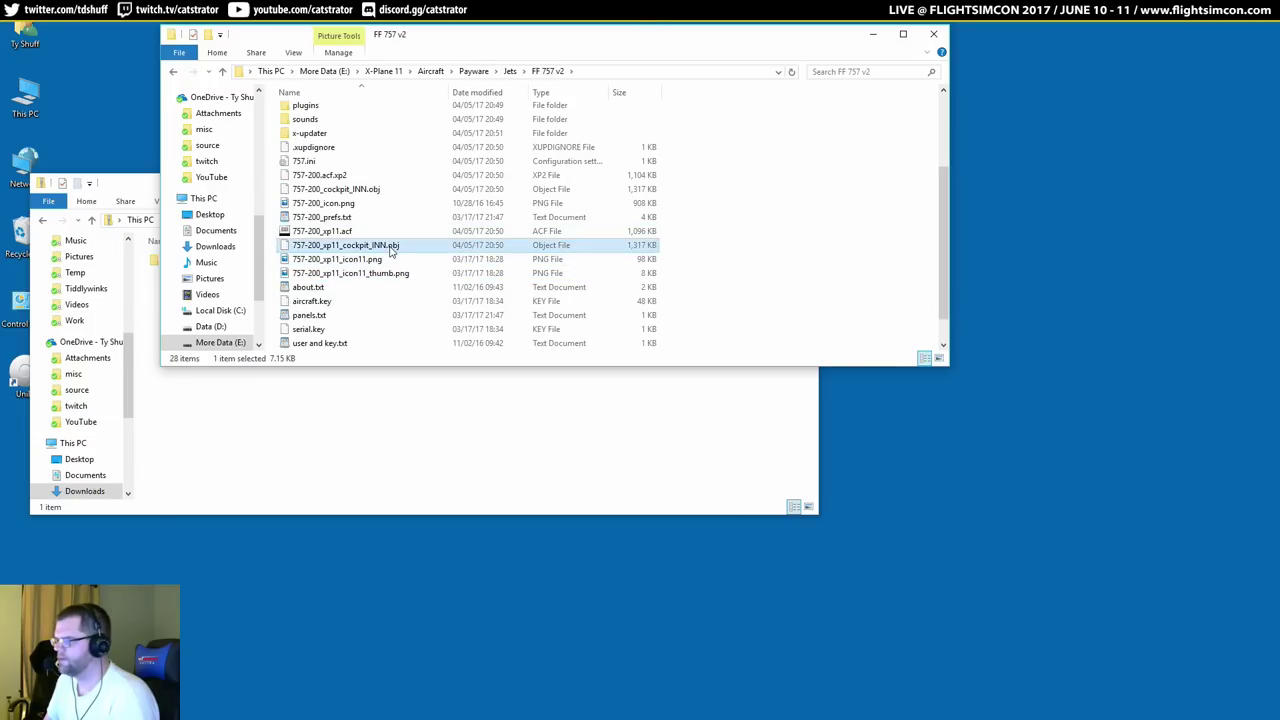
pyautogui.click(386, 234)
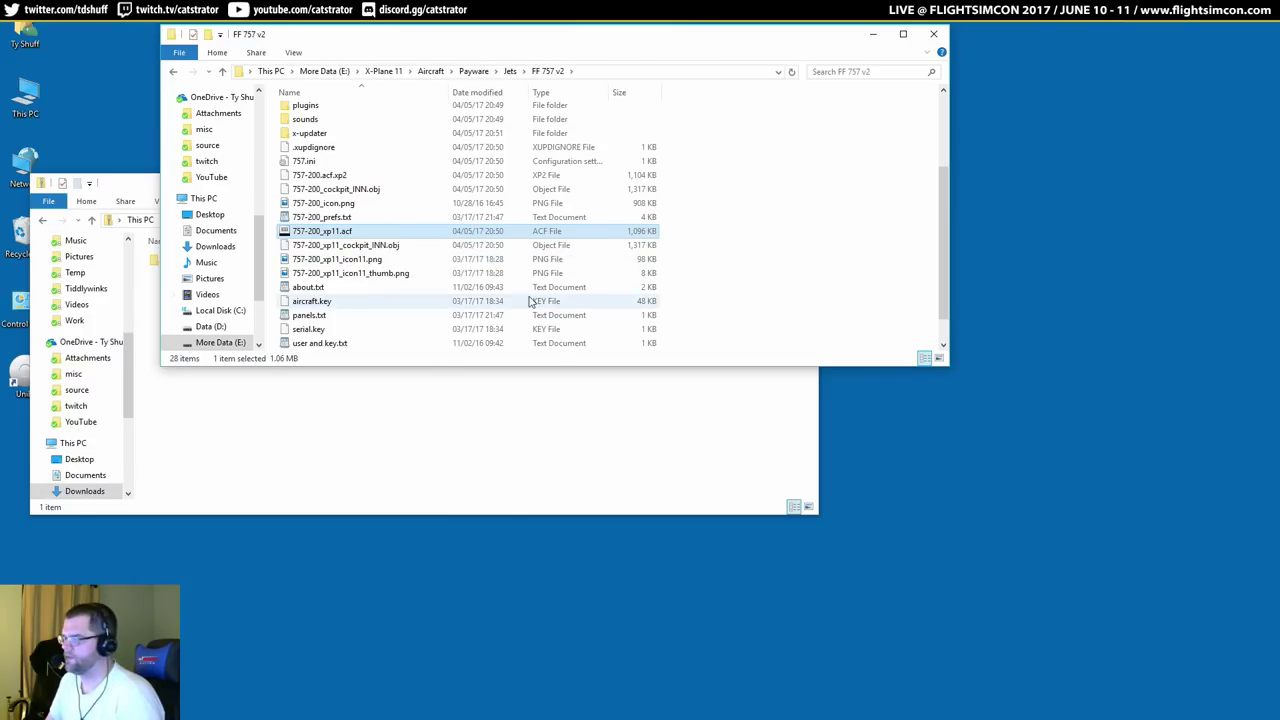
pyautogui.press('BackSpace')
pyautogui.click(386, 71)
pyautogui.scroll(-2, 590, 263)
pyautogui.doubleClick(322, 340)
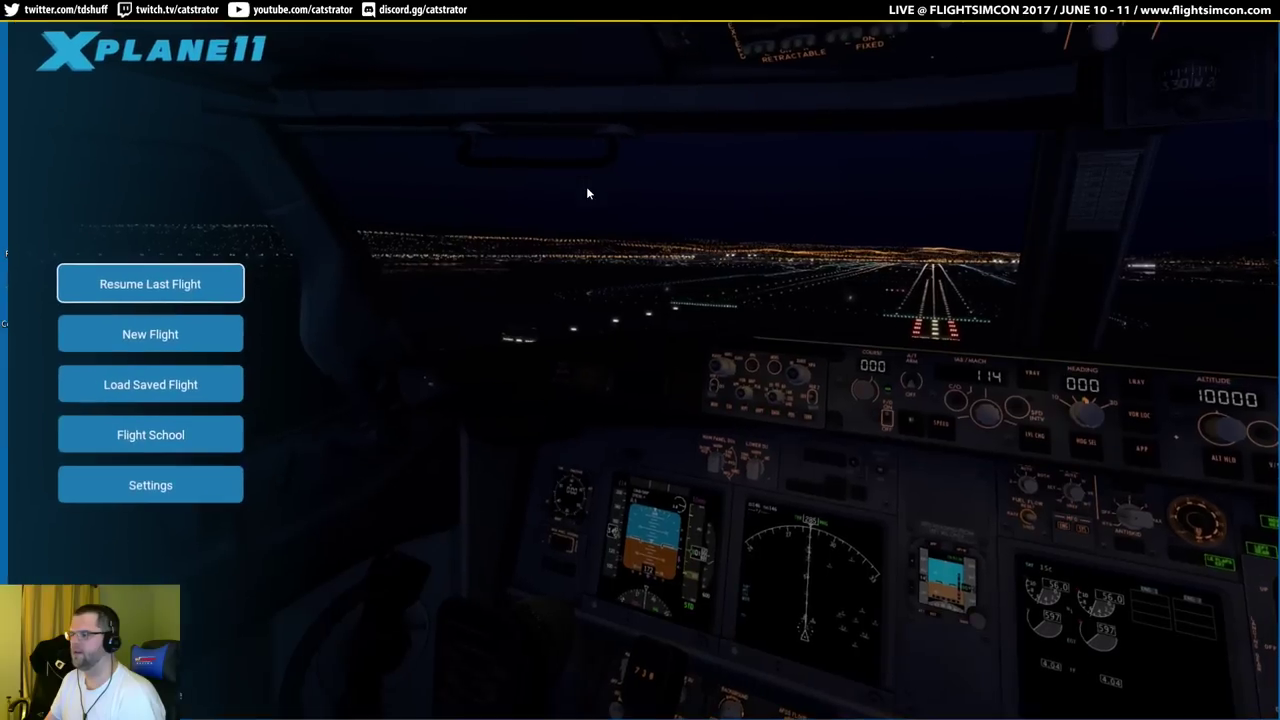
# Start a new flight with the Boeing 757-200 at La Guardia (KLGA).
pyautogui.click(145, 332)
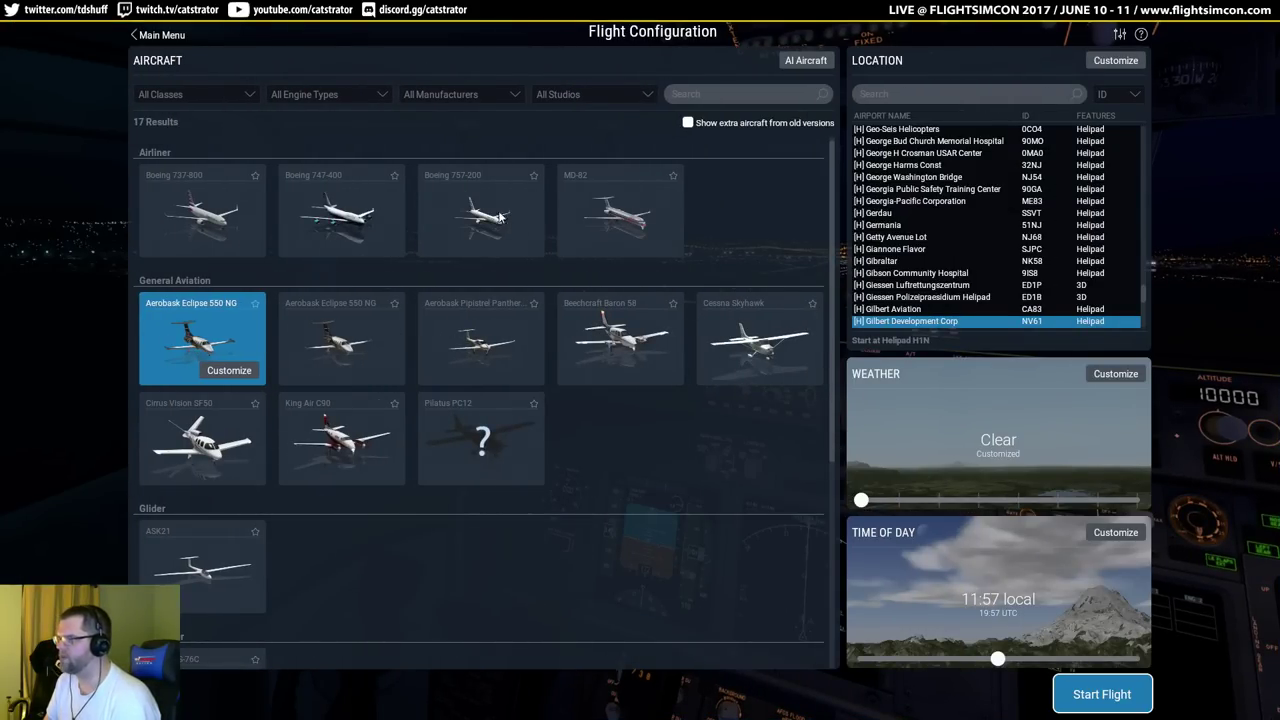
pyautogui.click(506, 223)
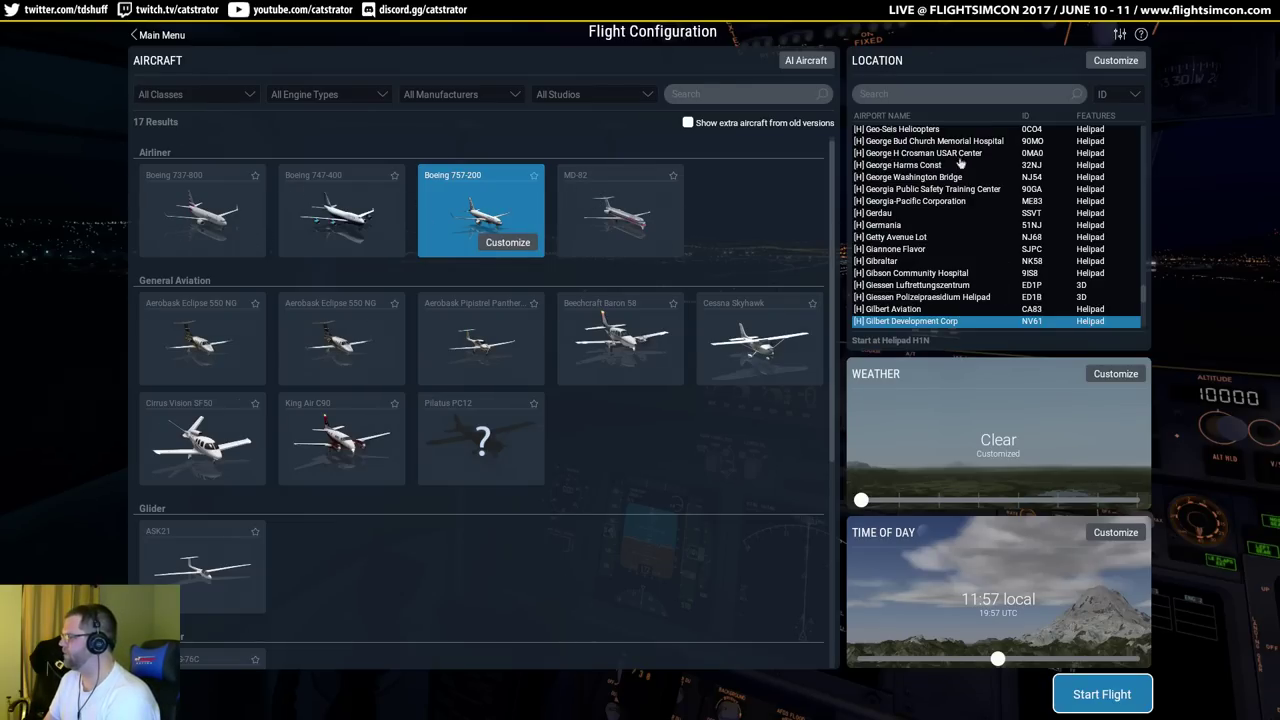
pyautogui.click(928, 95)
pyautogui.write('klga')
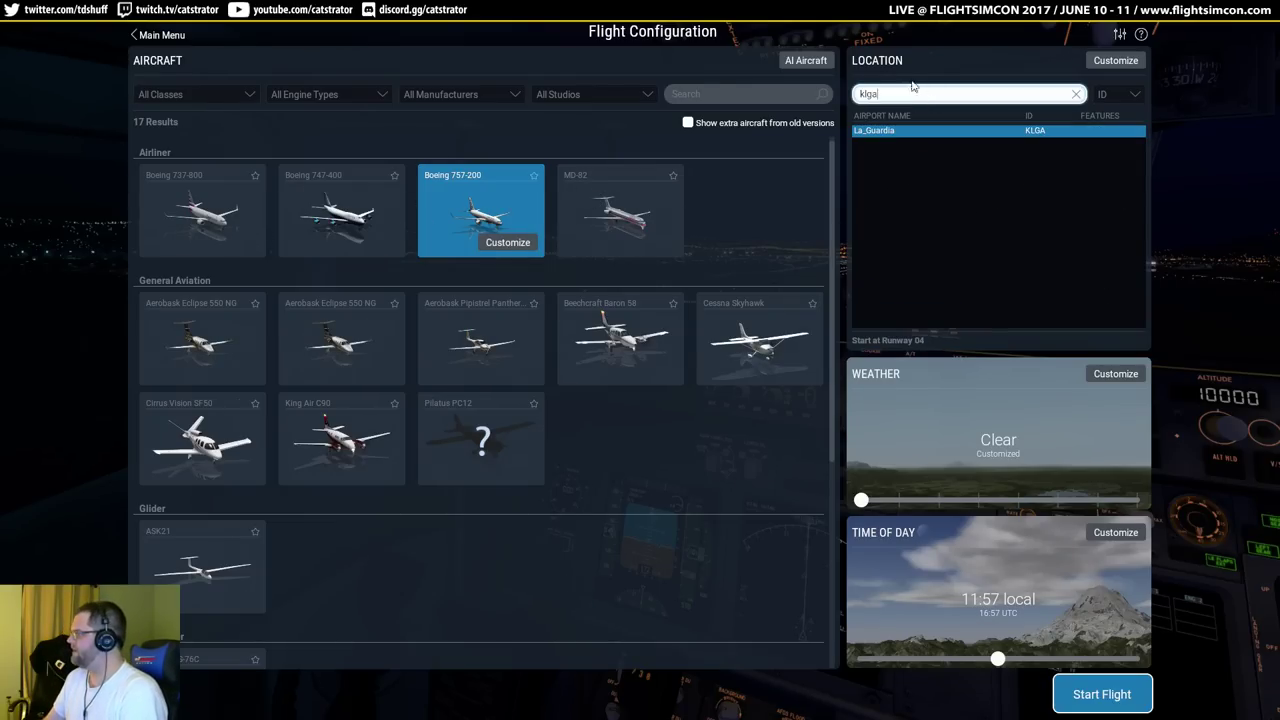
pyautogui.click(1097, 698)
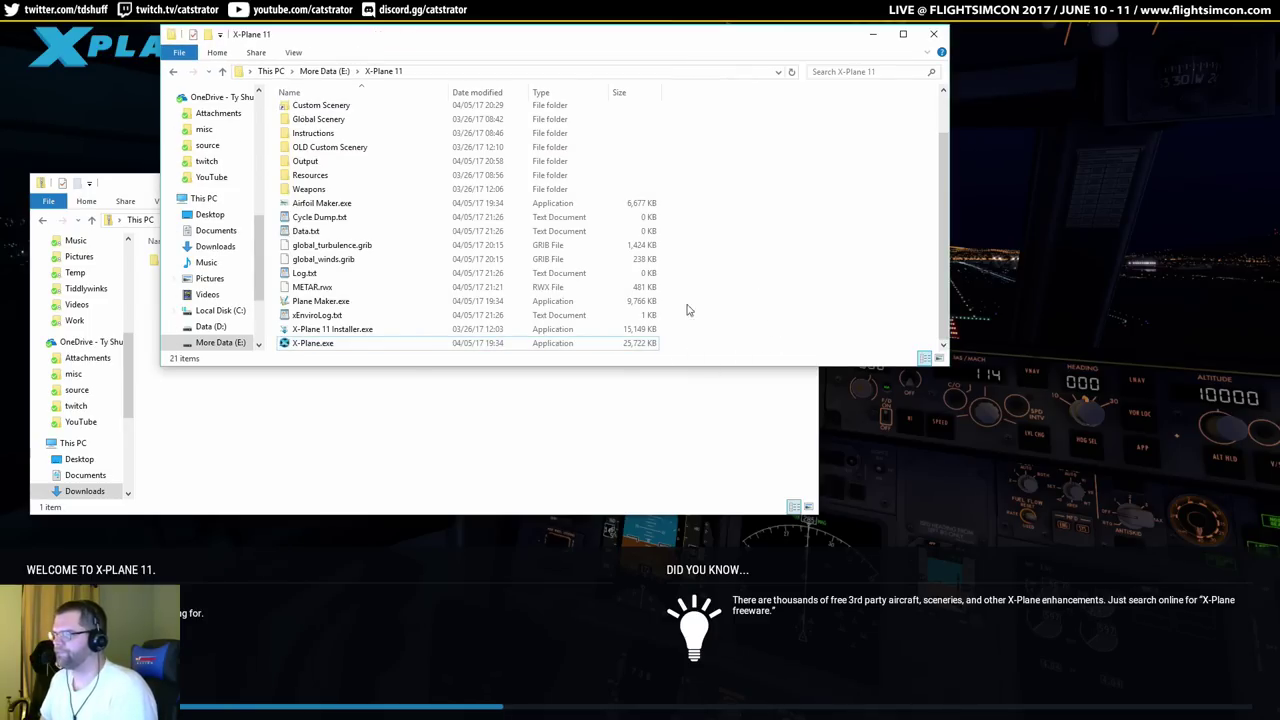
# Switch to File Explorer and open the Rotate-MD-80 folder in the X-Plane 10 payware jets to view its aircraft files.
pyautogui.hotkey('alt', 'Tab')
pyautogui.scroll(5, 105, 368)
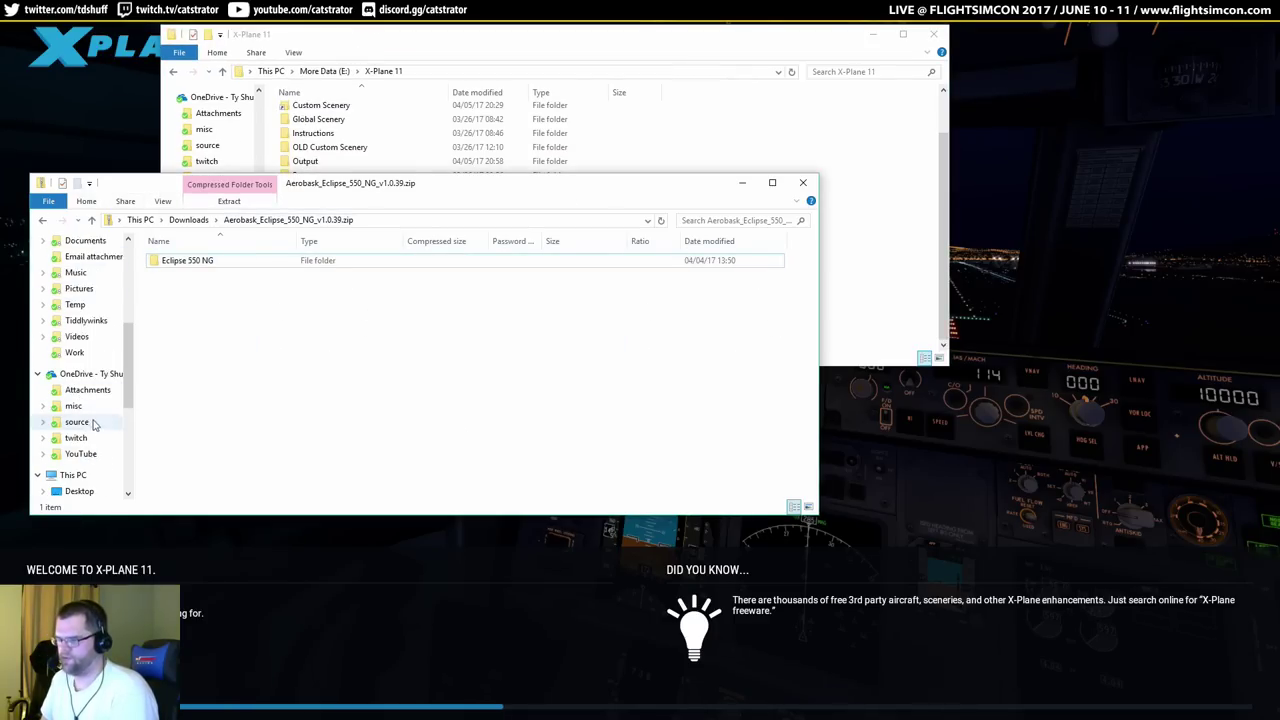
pyautogui.scroll(2, 105, 368)
pyautogui.click(88, 330)
pyautogui.doubleClick(182, 274)
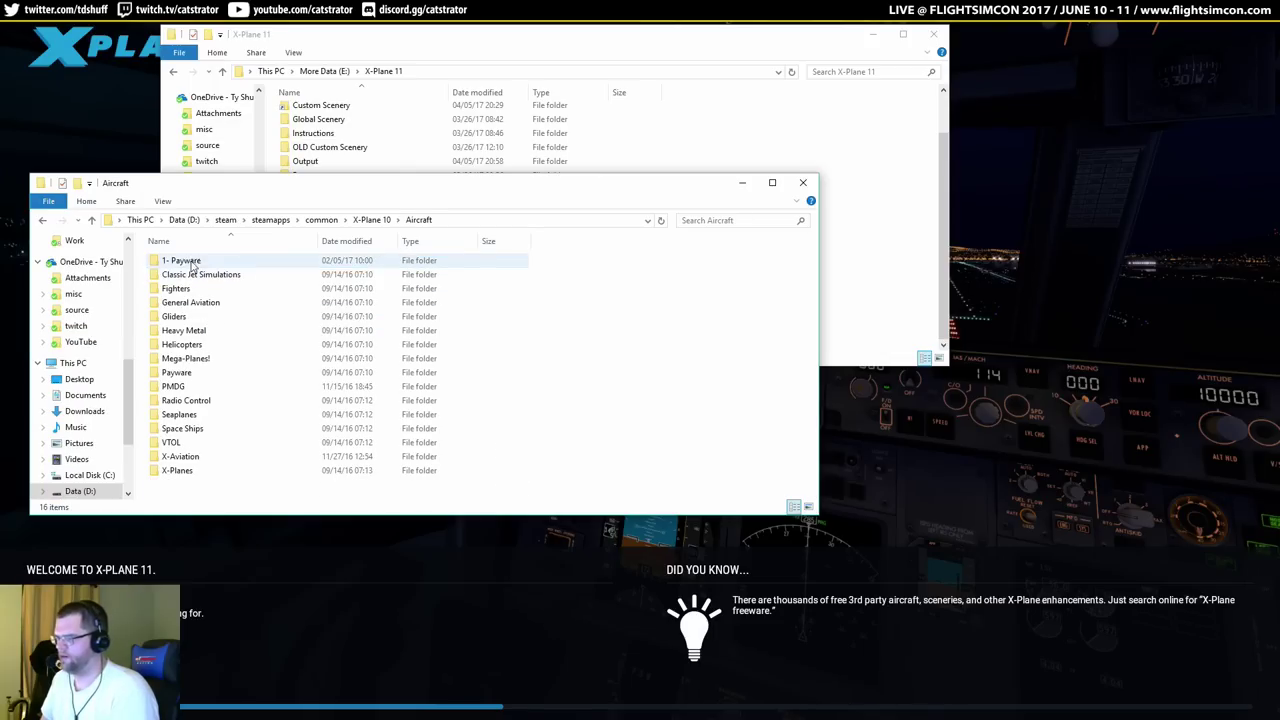
pyautogui.doubleClick(200, 260)
pyautogui.doubleClick(208, 260)
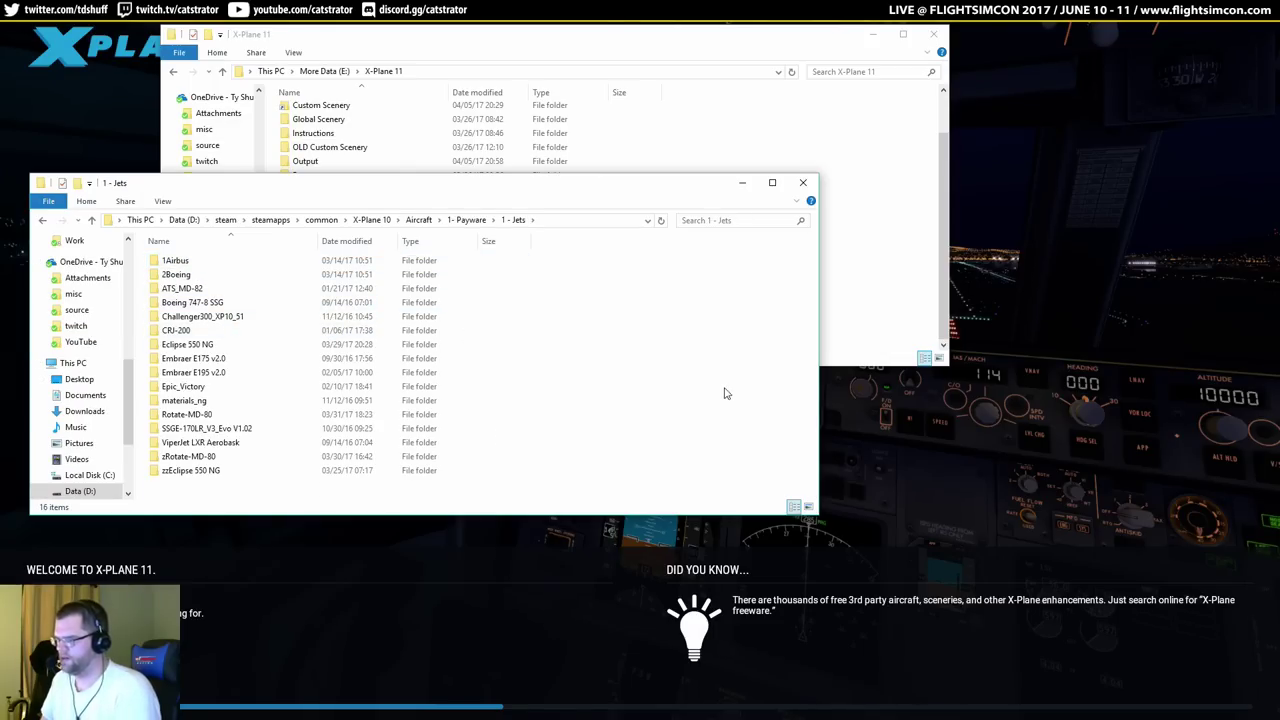
pyautogui.press('r')
pyautogui.press('Return')
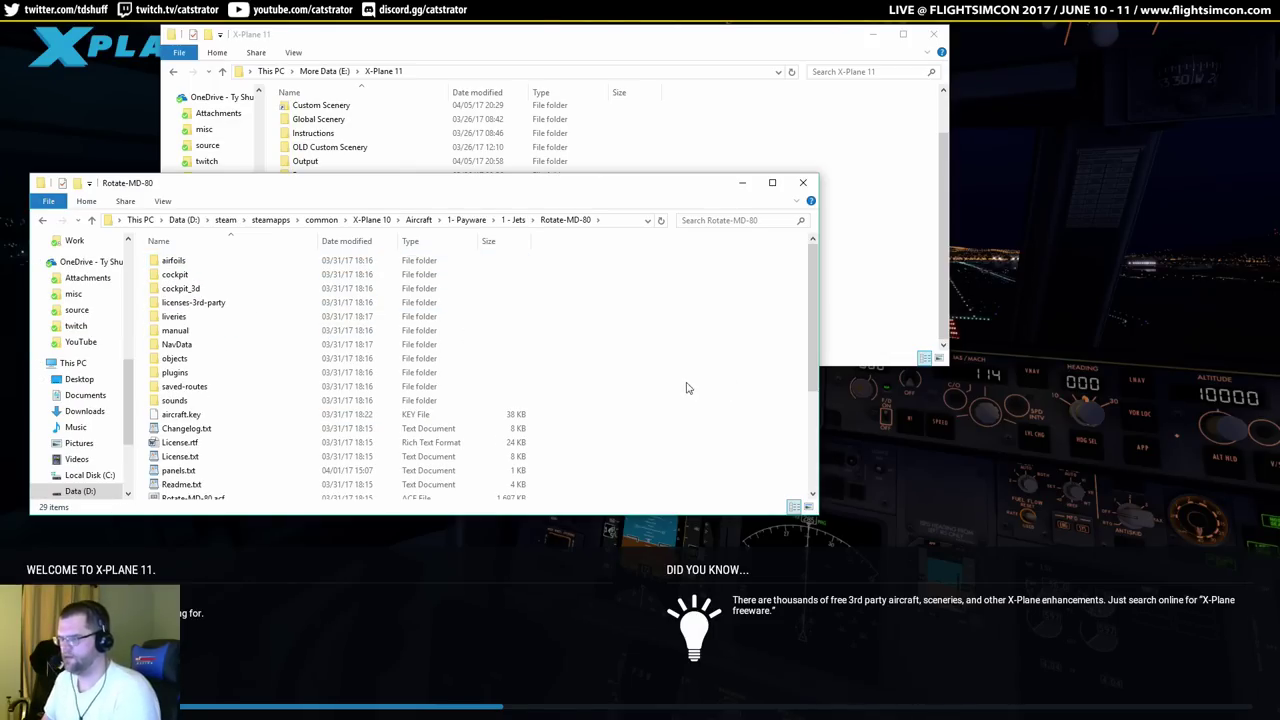
pyautogui.scroll(-4, 648, 385)
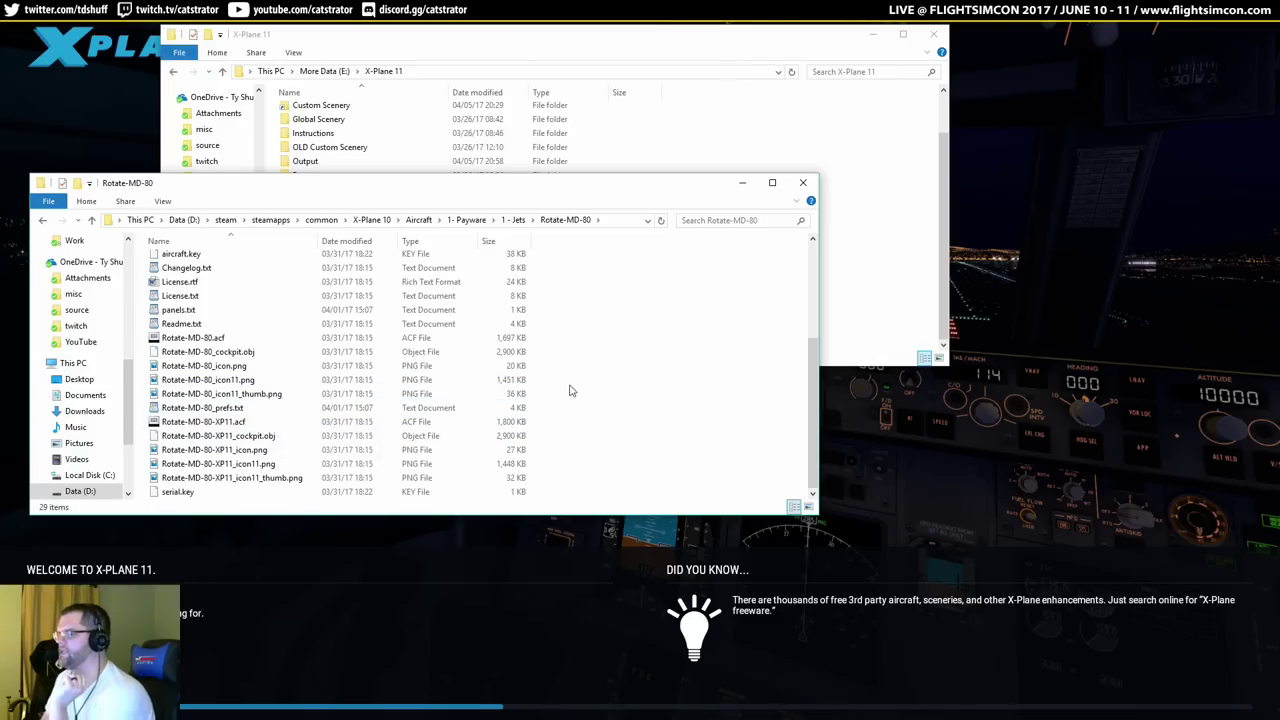
# Open the Payware aircraft folder of X-Plane 11 on the E: drive beside the Rotate-MD-80 window.
pyautogui.moveTo(406, 205); pyautogui.dragTo(524, 254)
pyautogui.click(770, 177)
pyautogui.click(322, 71)
pyautogui.doubleClick(314, 198)
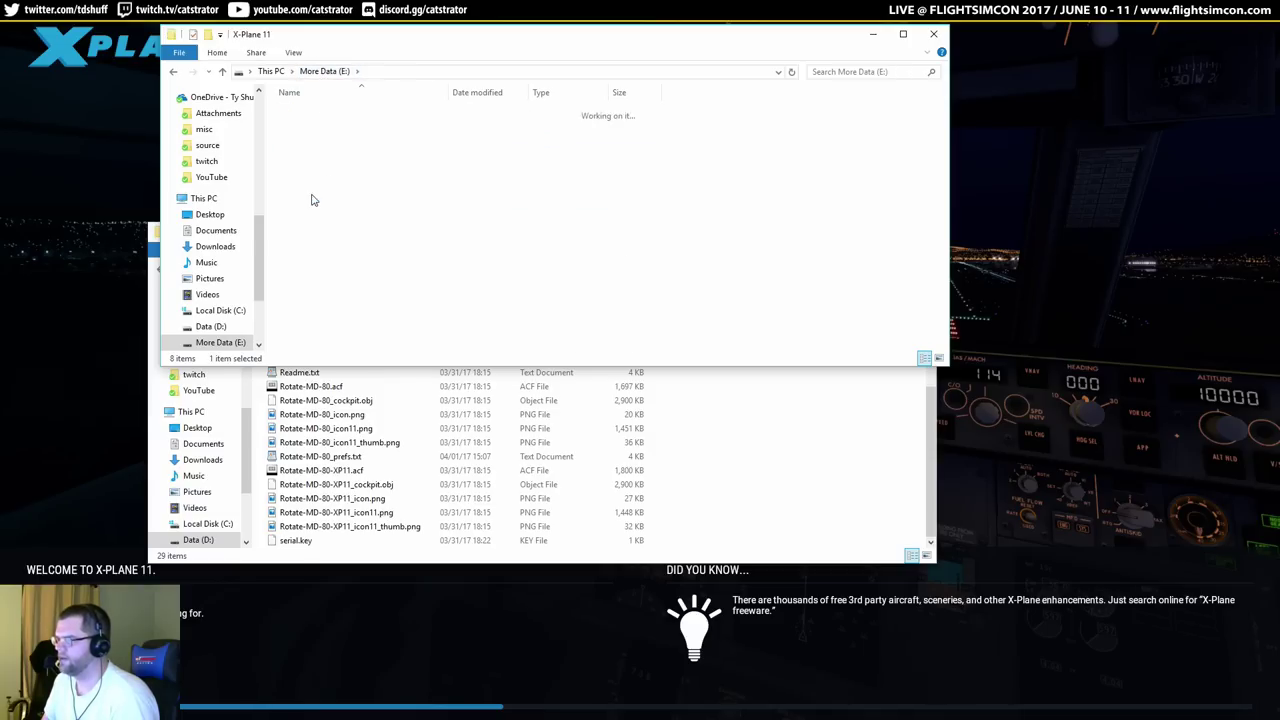
pyautogui.doubleClick(354, 112)
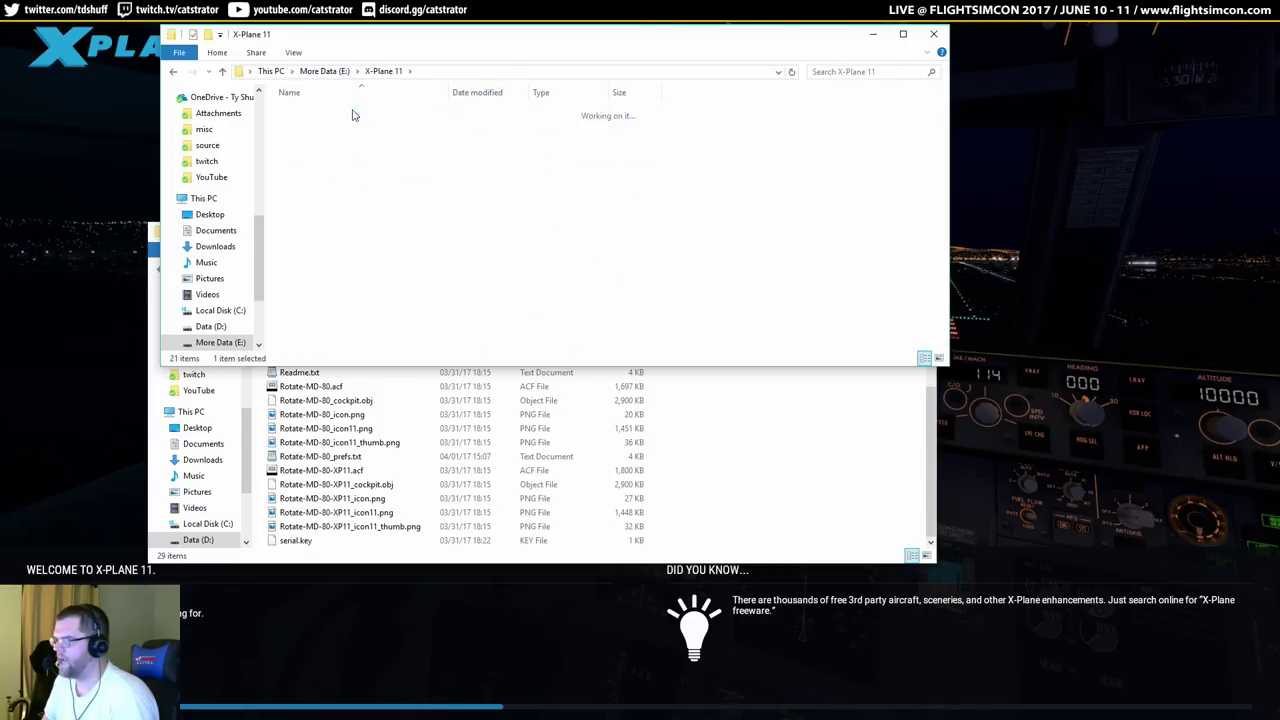
pyautogui.doubleClick(640, 139)
pyautogui.click(849, 469)
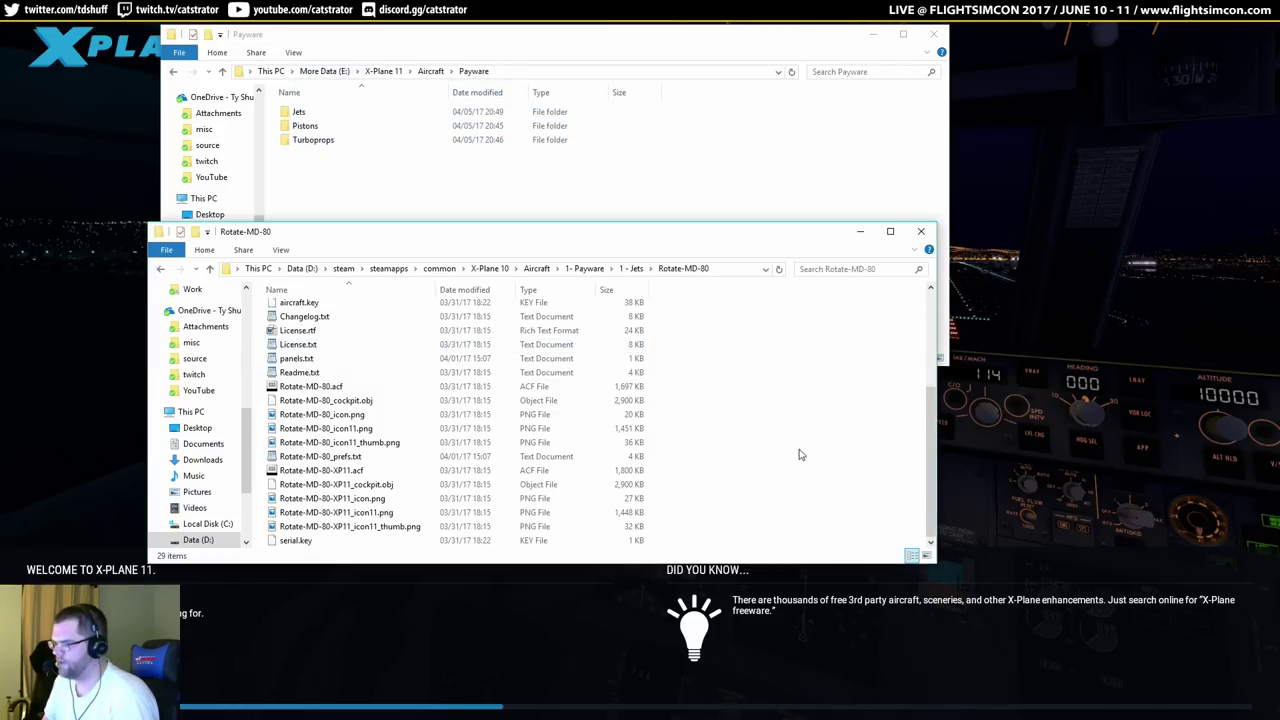
# Copy the Rotate-MD-80 folder from the X-Plane 10 payware jets into X-Plane 11's Payware folder.
pyautogui.scroll(5, 775, 430)
pyautogui.hotkey('alt', 'Up')
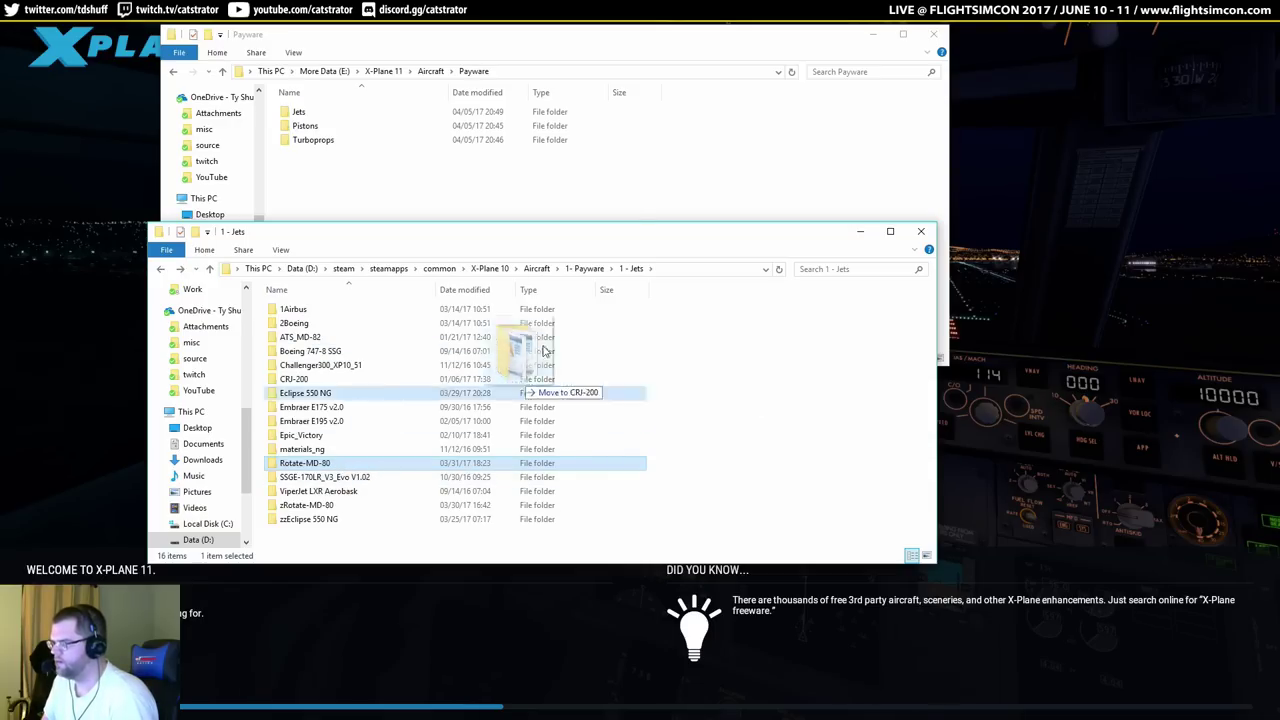
pyautogui.click(622, 170)
pyautogui.hotkey('ctrl', 'v')
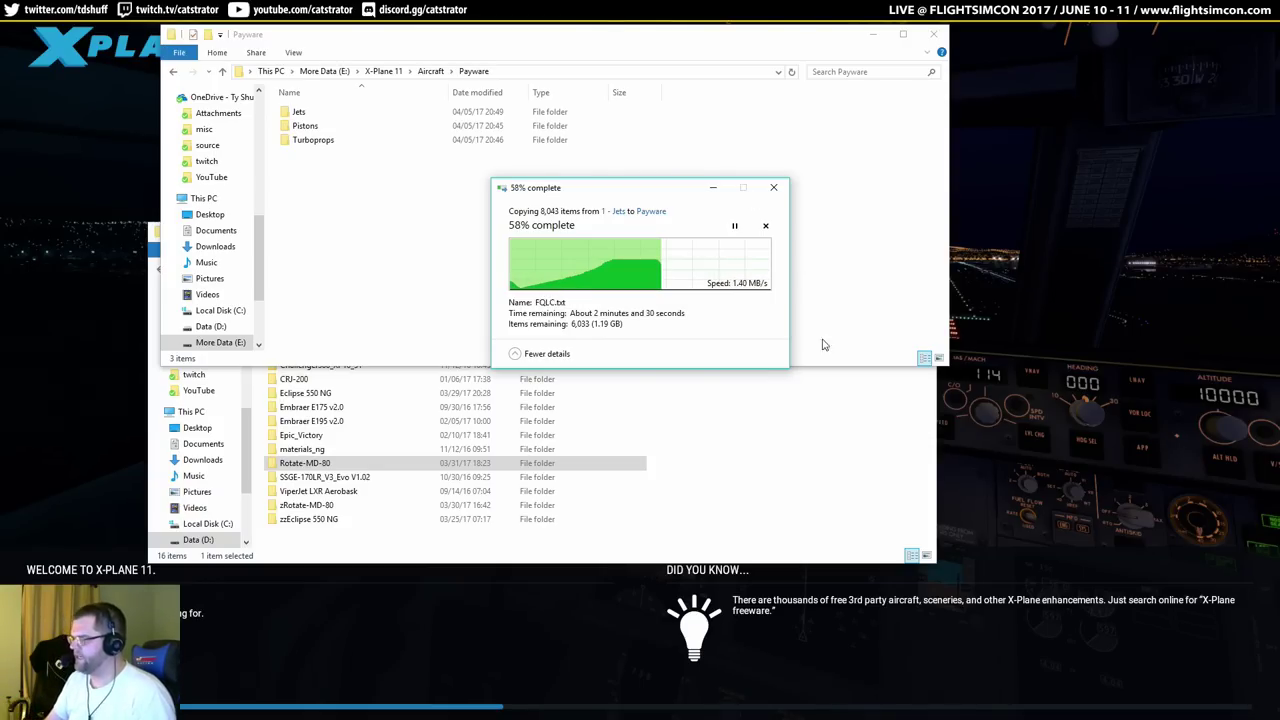
pyautogui.click(752, 459)
pyautogui.moveTo(576, 246); pyautogui.dragTo(594, 324)
pyautogui.click(628, 226)
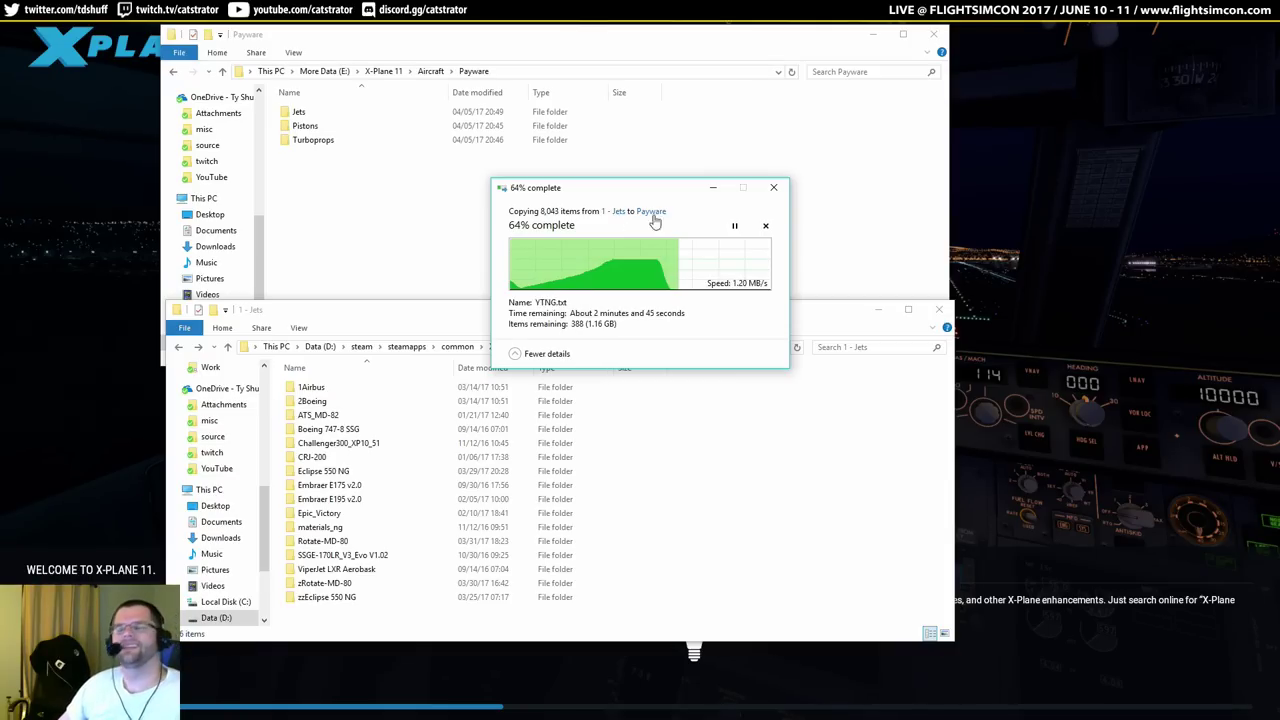
# Switch to X-Plane, reload the current Boeing 757, and accept the configuration with Pratt & Whitney engines and winglets on.
pyautogui.hotkey('alt', 'Tab')
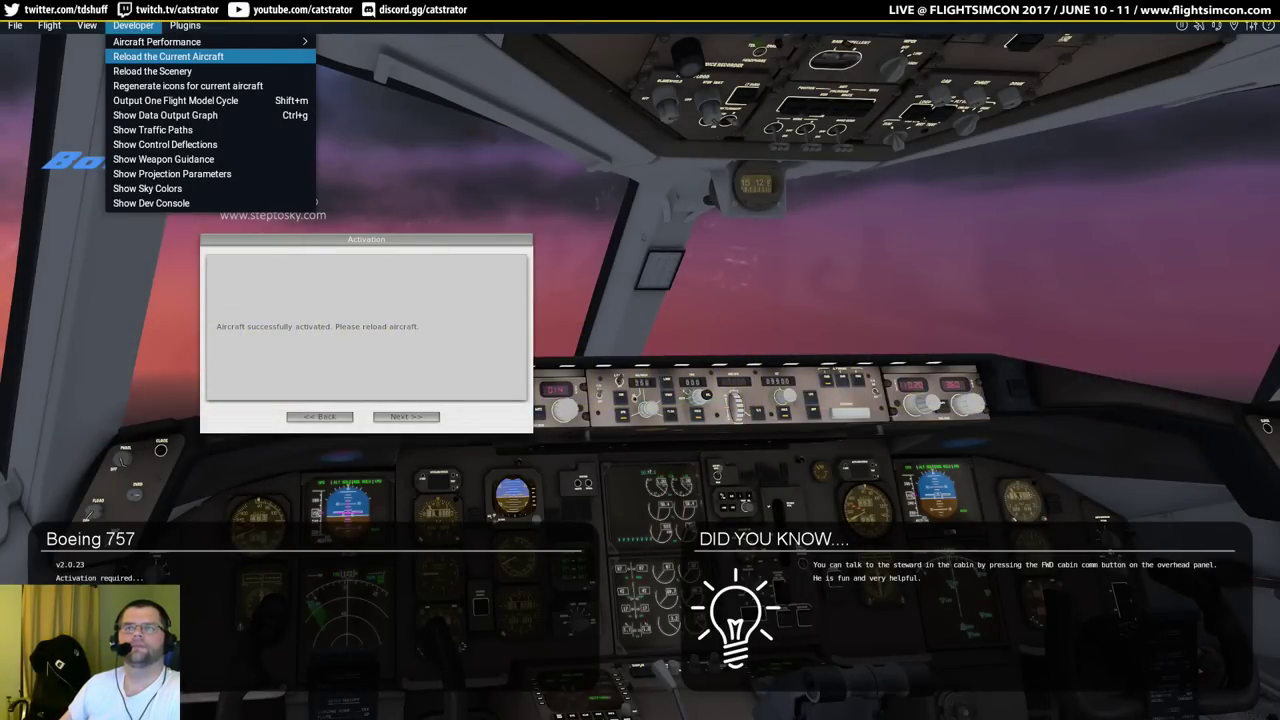
pyautogui.click(168, 56)
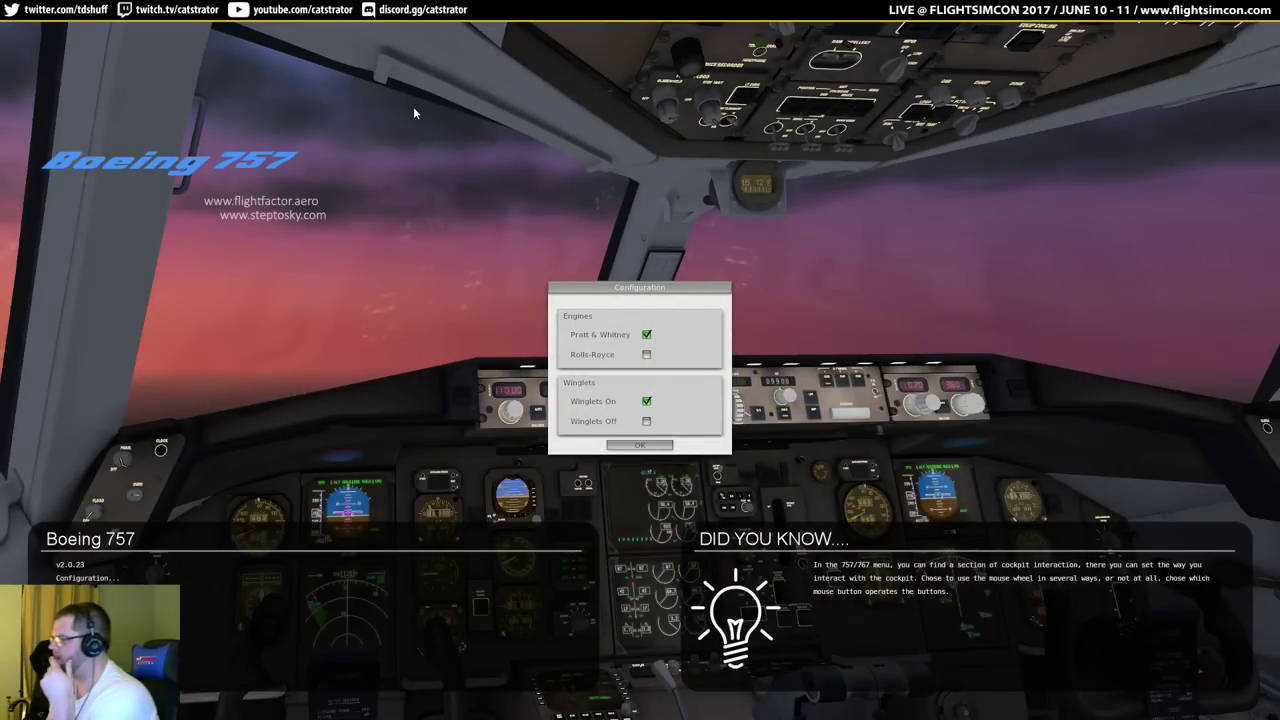
pyautogui.click(636, 447)
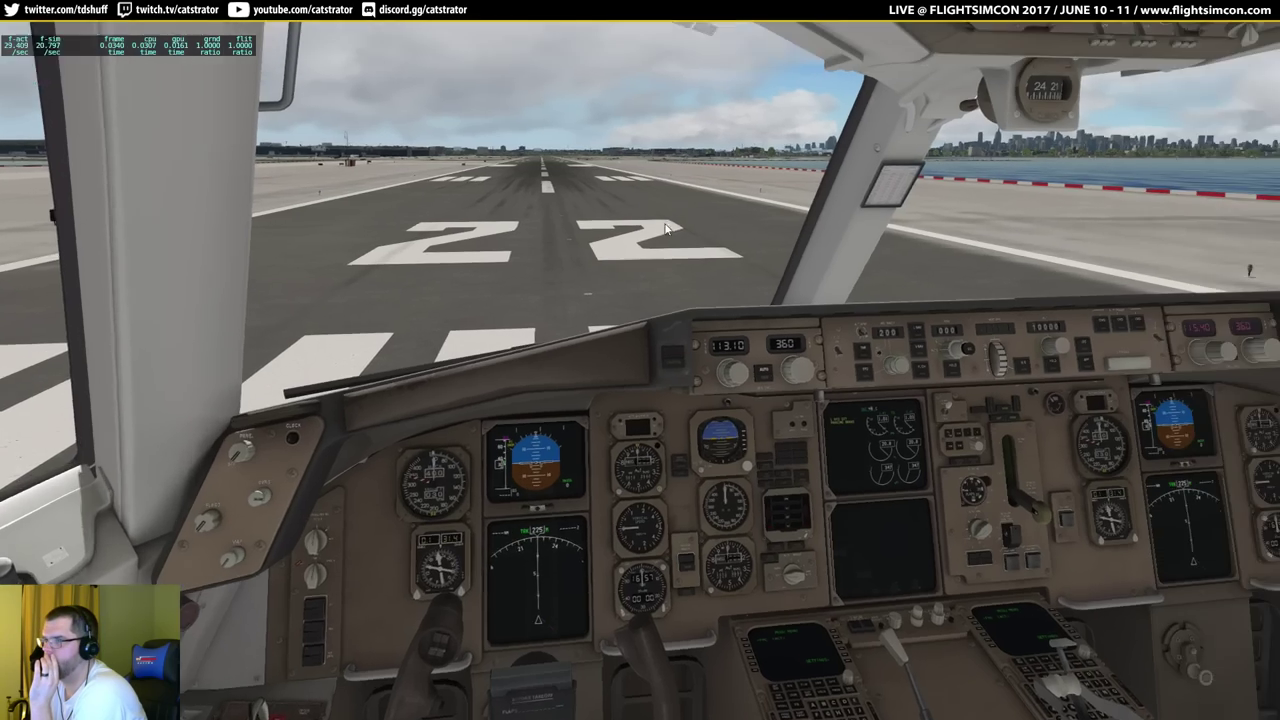
# Examine the Boeing 757 on the La Guardia runway from the cockpit and from outside, checking graphics and frame rate.
pyautogui.moveTo(667, 229); pyautogui.dragTo(749, 215)
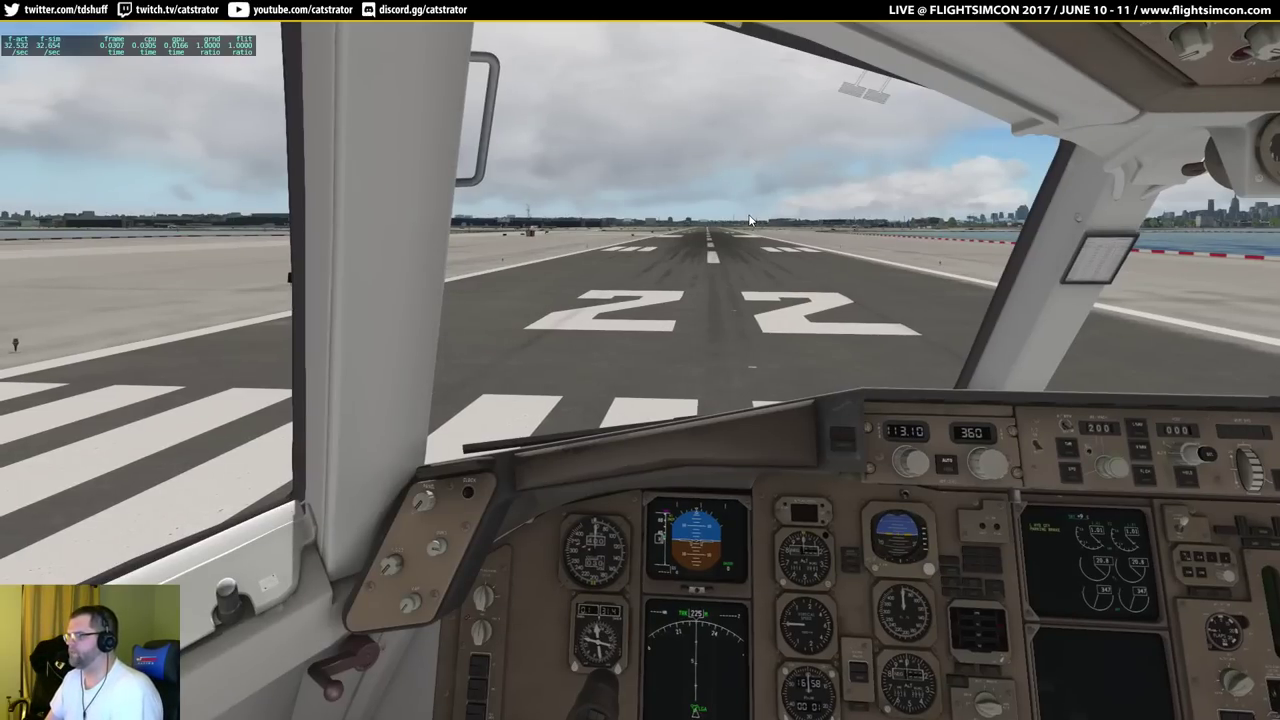
pyautogui.hotkey('shift', '4')
pyautogui.moveTo(727, 224); pyautogui.dragTo(911, 212)
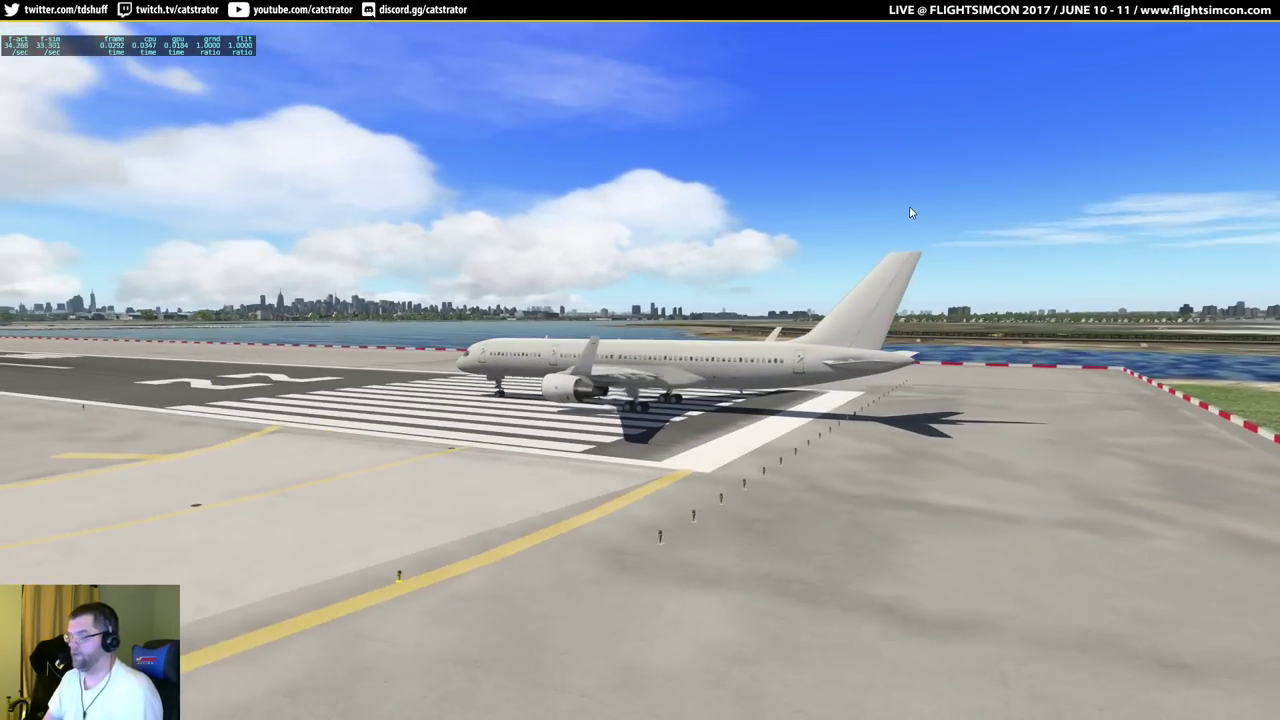
pyautogui.moveTo(905, 12)
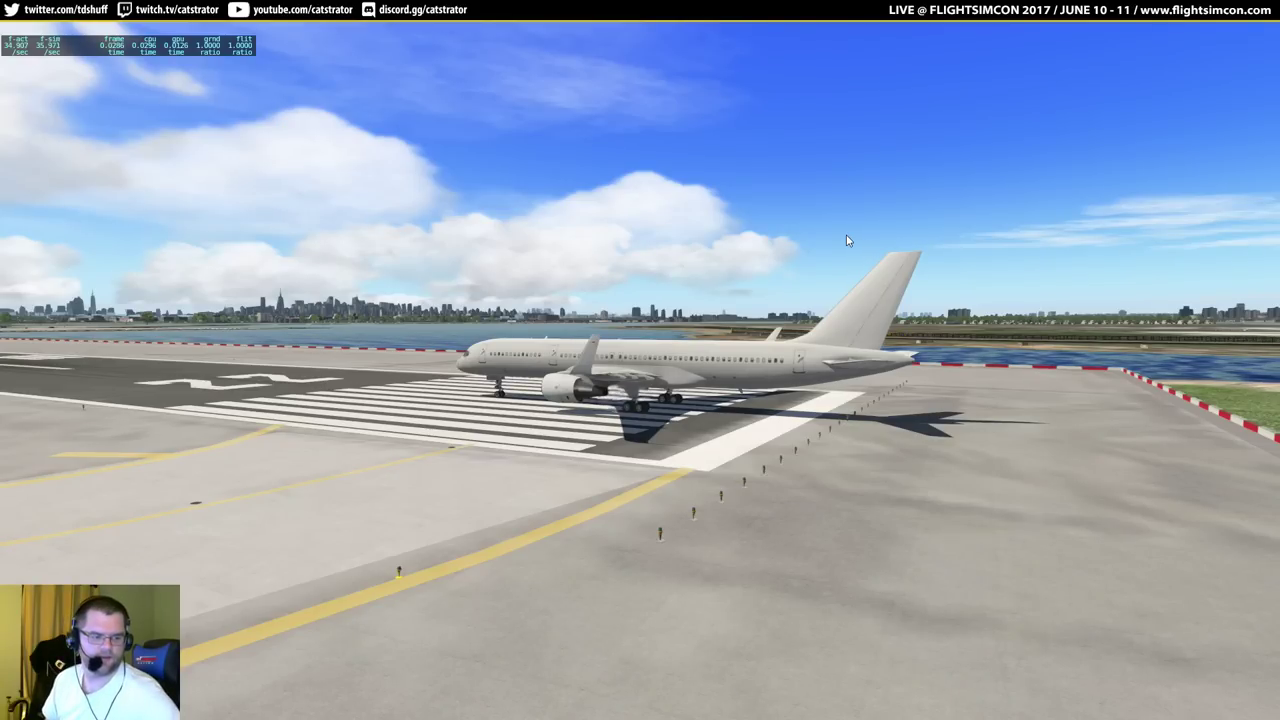
pyautogui.hotkey('shift', '9')
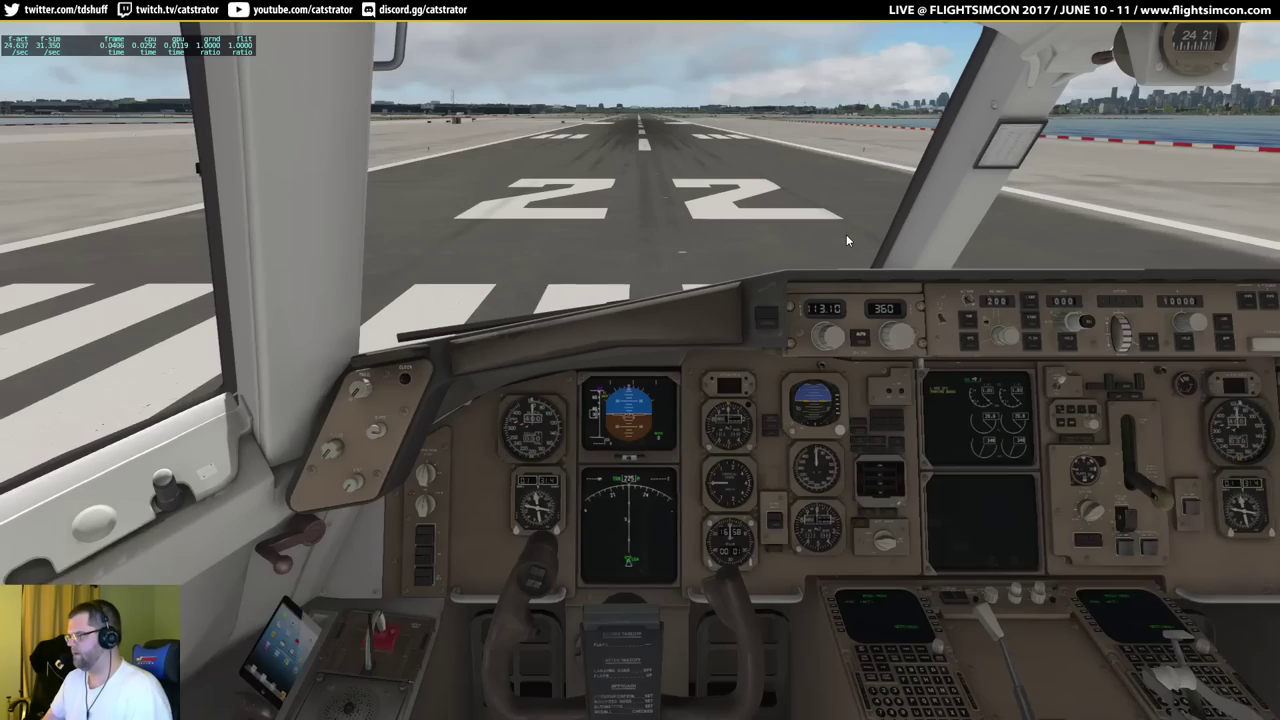
pyautogui.moveTo(840, 224); pyautogui.dragTo(768, 198)
# Quit the simulator from the Boeing 757 flight.
pyautogui.moveTo(185, 33)
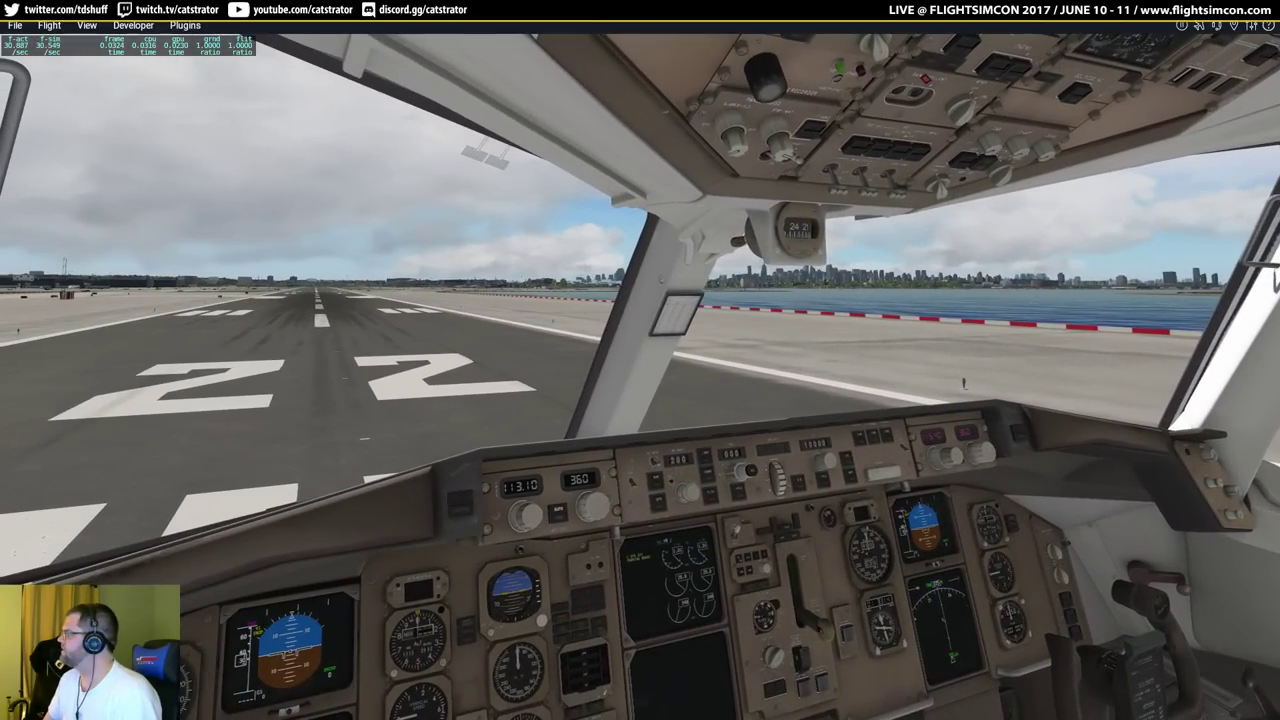
pyautogui.hotkey('ctrl', 'q')
pyautogui.click(690, 449)
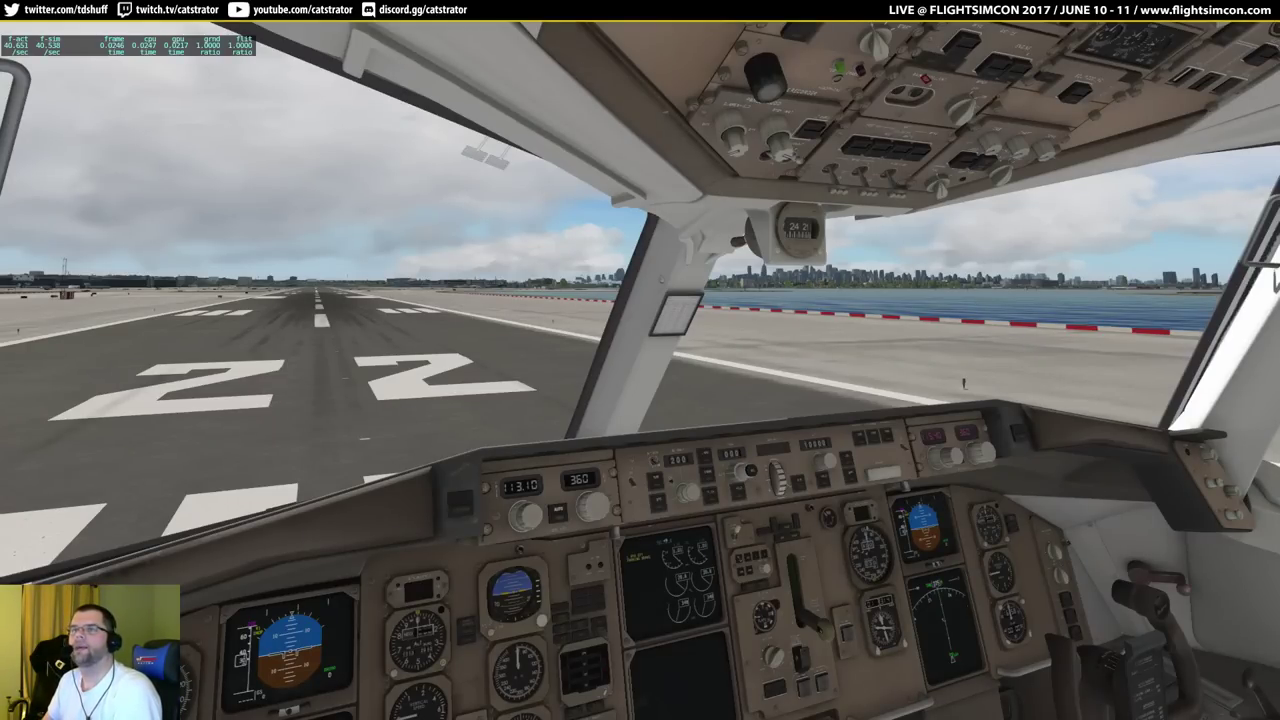
# Switch to File Explorer and move the Rotate-MD-80 folder from X-Plane 11's Payware folder into its Jets subfolder.
pyautogui.hotkey('alt', 'Tab')
pyautogui.moveTo(536, 138); pyautogui.dragTo(676, 138)
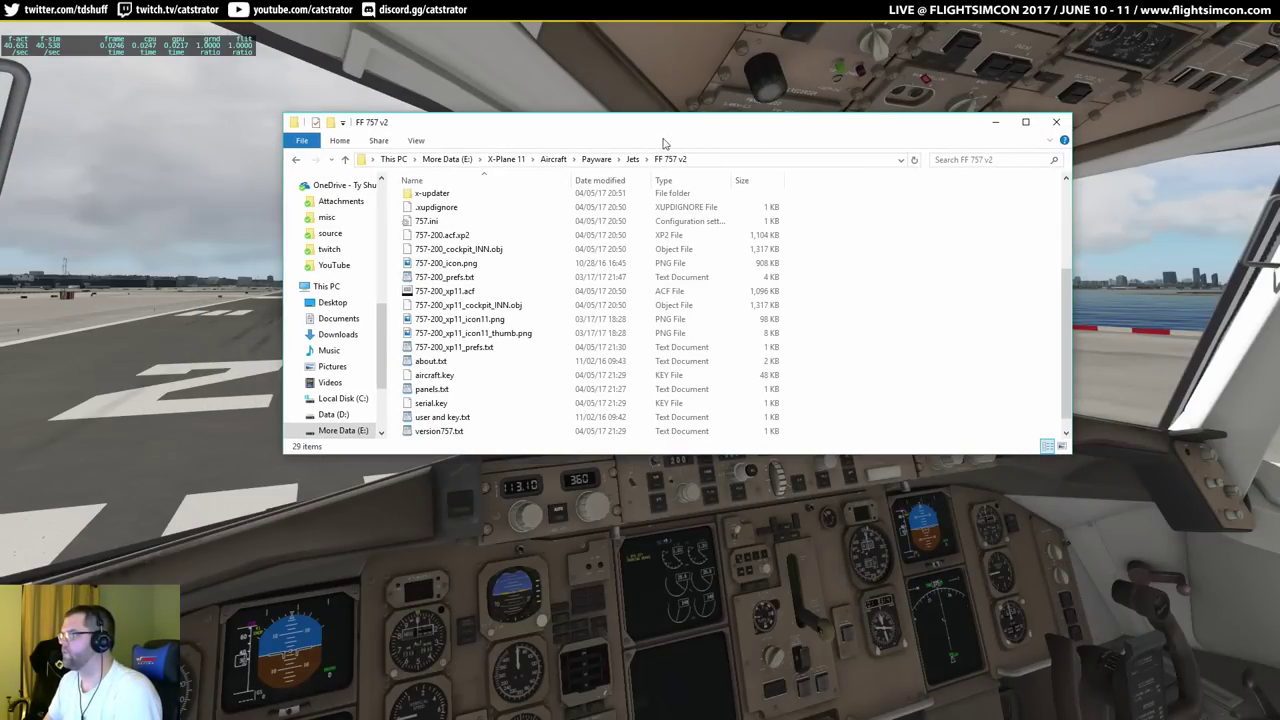
pyautogui.click(634, 162)
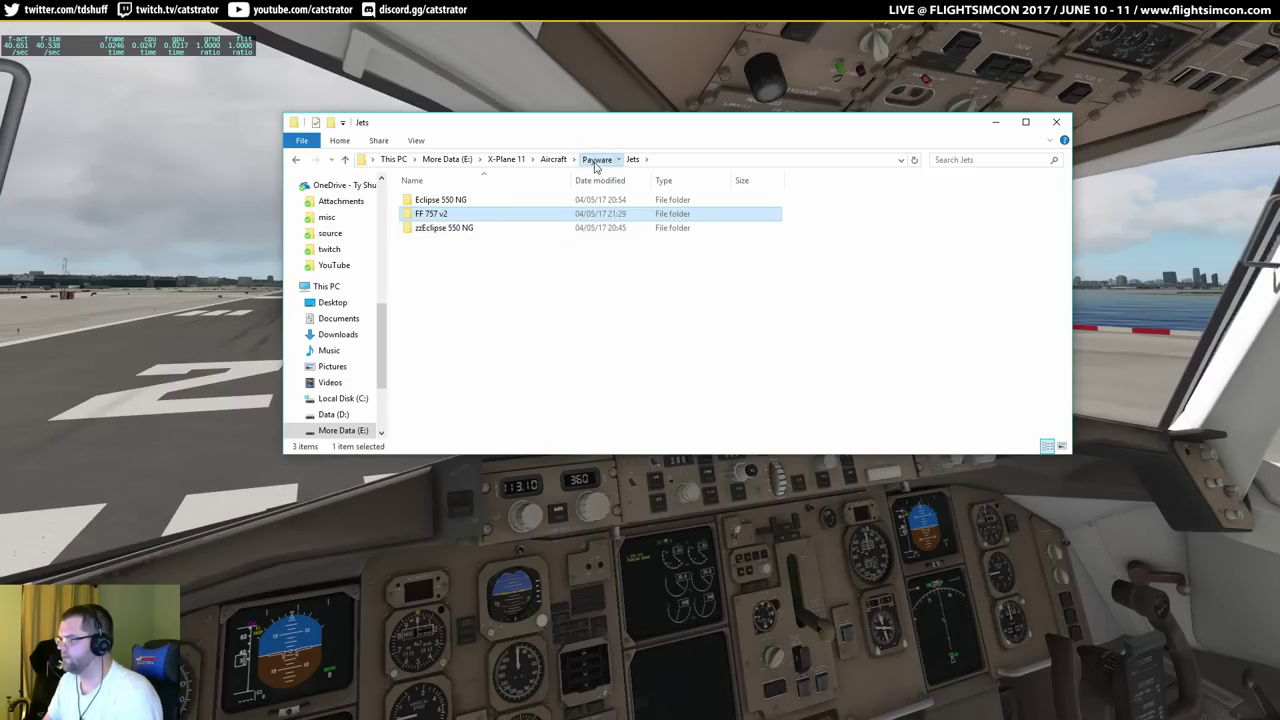
pyautogui.click(596, 161)
pyautogui.doubleClick(432, 201)
pyautogui.hotkey('ctrl', 'v')
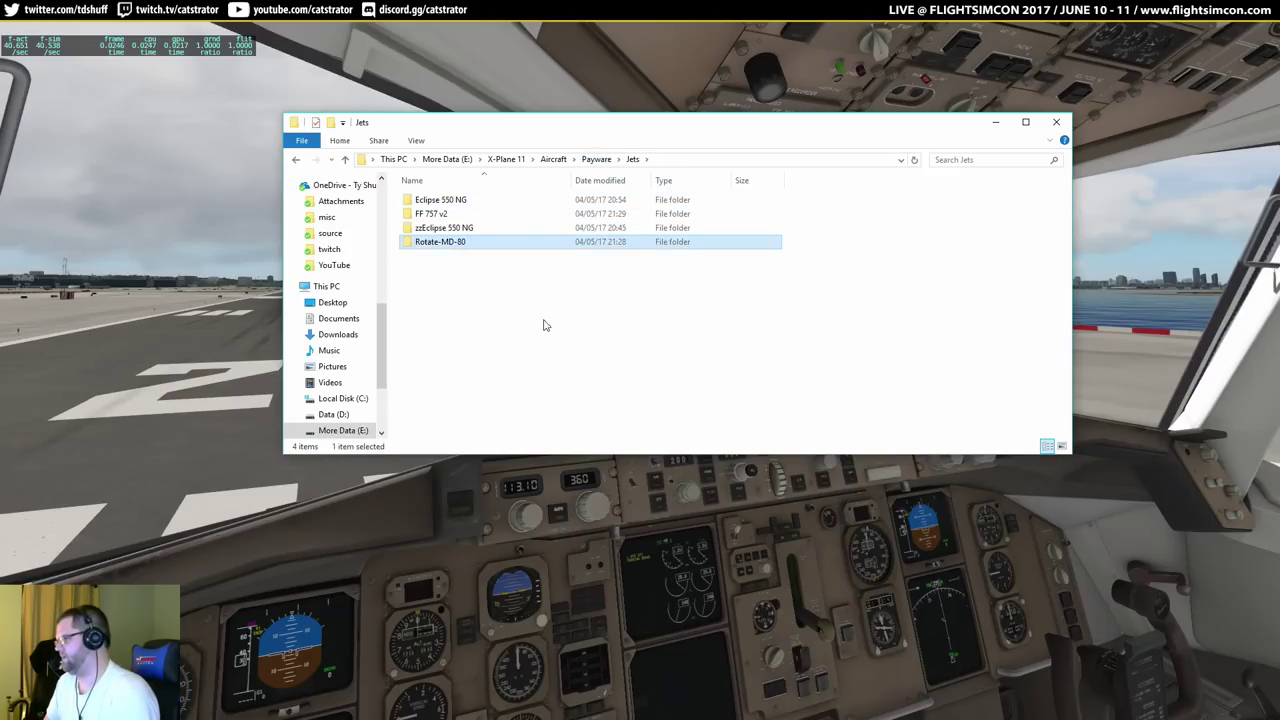
pyautogui.moveTo(571, 126); pyautogui.dragTo(163, 126)
# Return to the frozen X-Plane window and force the unresponsive program to close.
pyautogui.hotkey('alt', 'Tab')
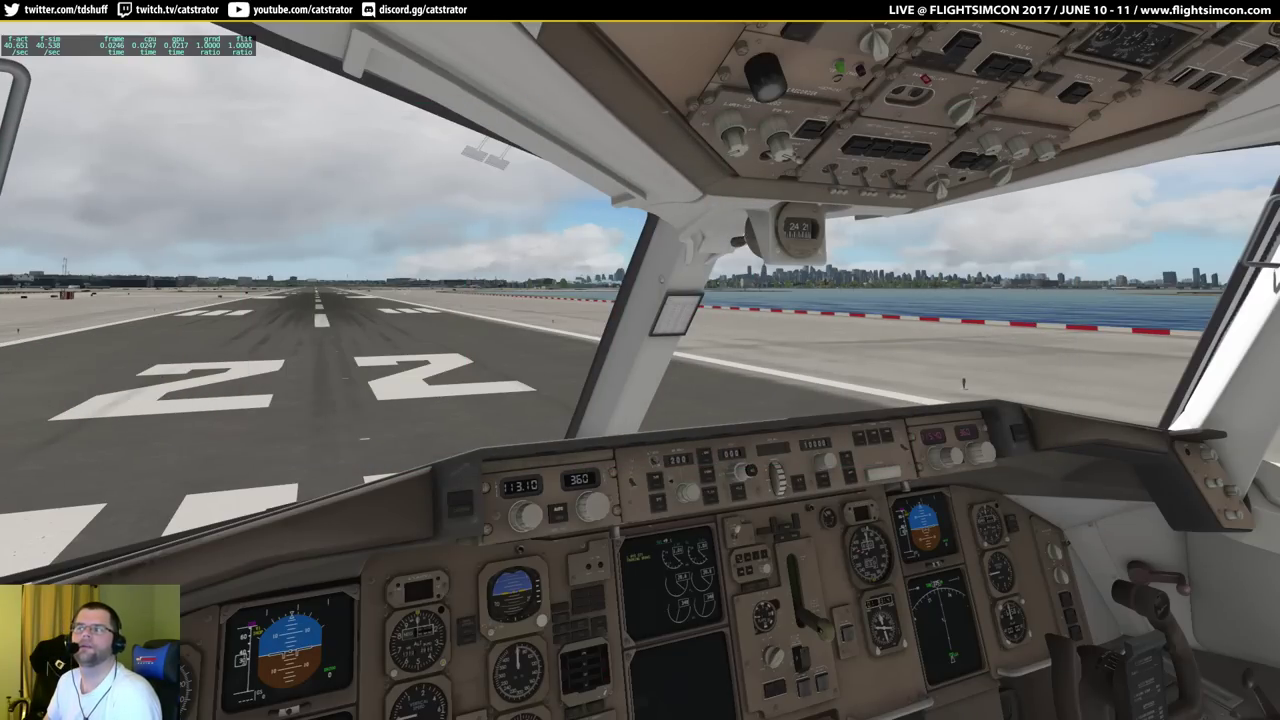
pyautogui.hotkey('alt', 'Tab')
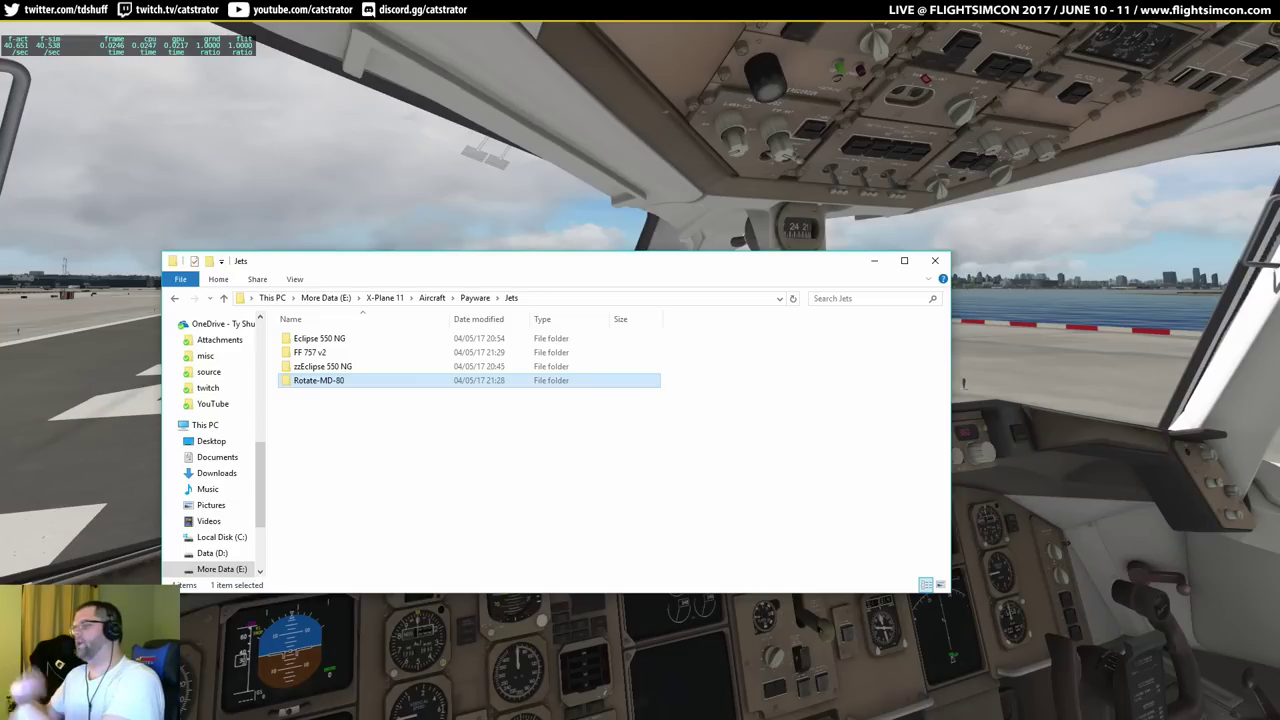
pyautogui.hotkey('alt', 'Tab')
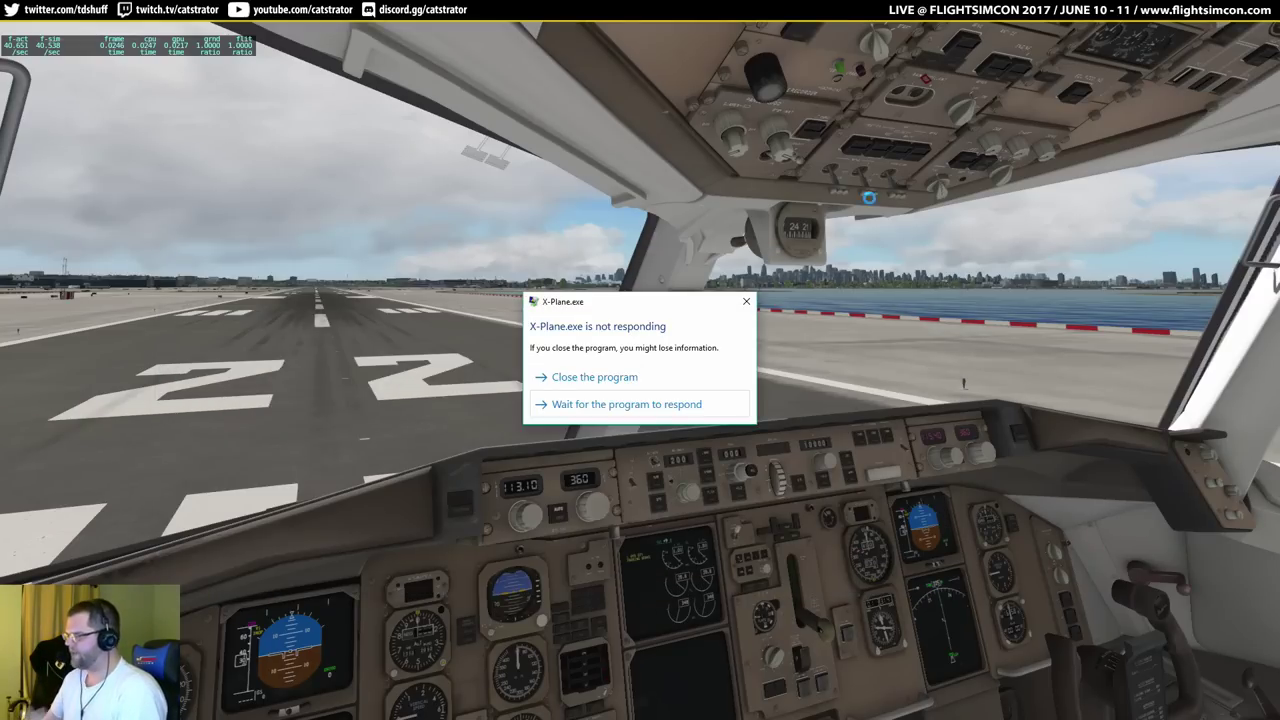
pyautogui.click(590, 377)
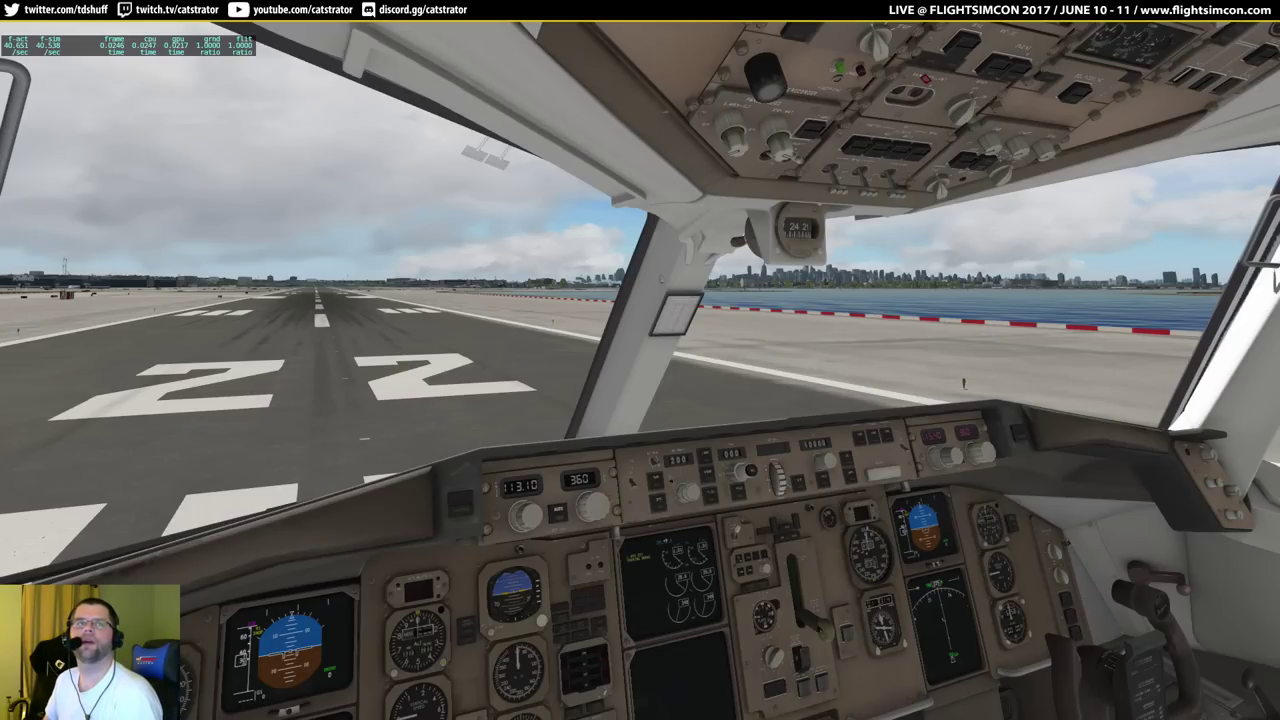
# End the Windows Problem Reporting process in Task Manager and close Task Manager.
pyautogui.hotkey('ctrl', 'shift', 'Escape')
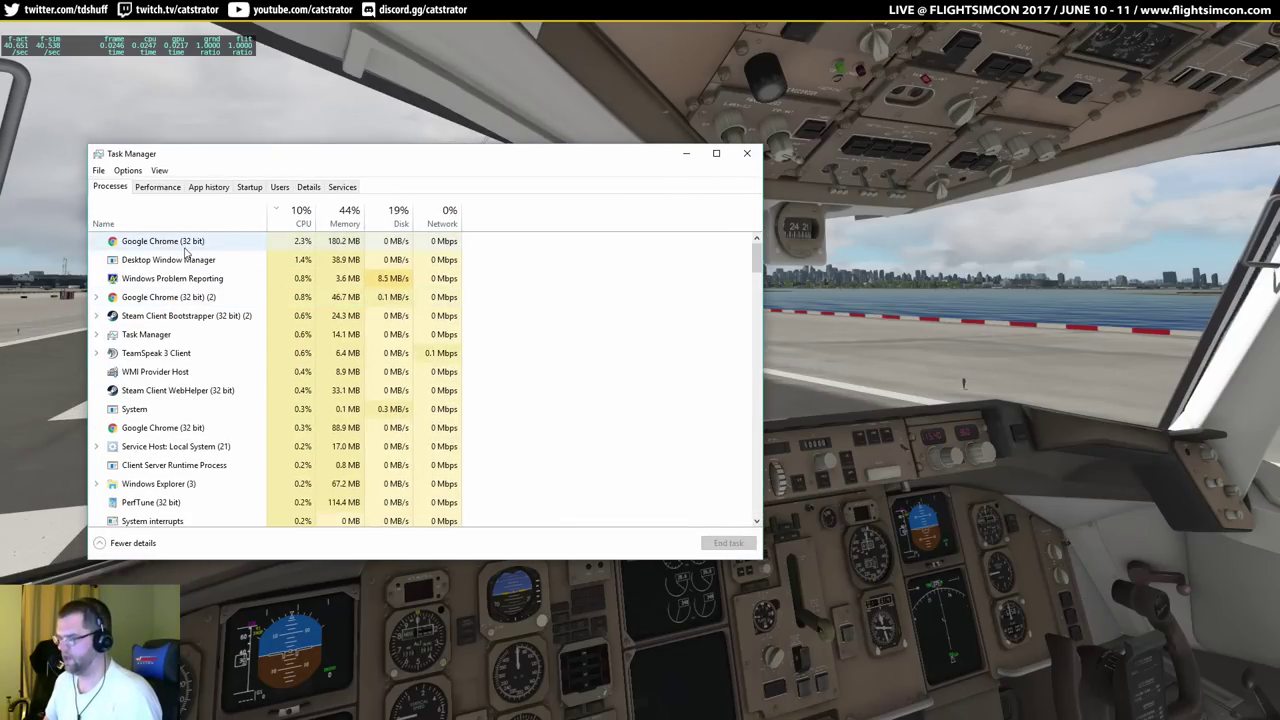
pyautogui.click(180, 280)
pyautogui.click(728, 542)
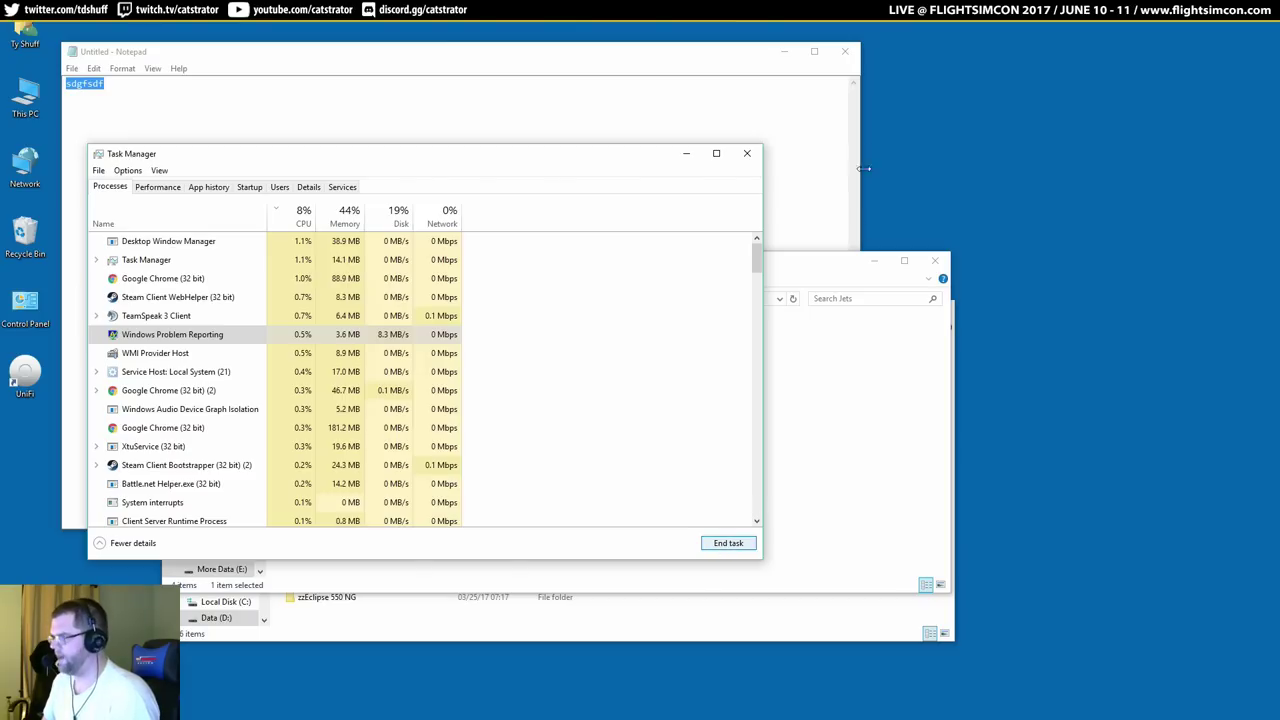
pyautogui.click(748, 154)
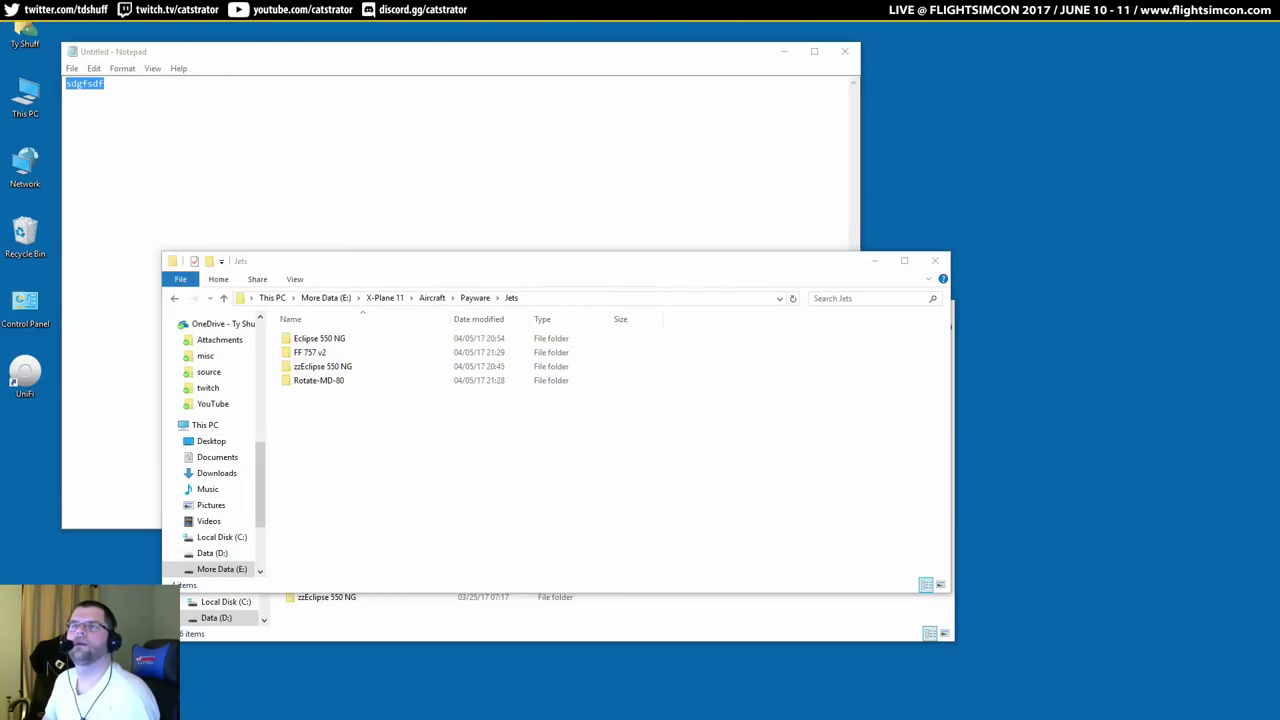
# Go to the X-Plane 11 folder on the More Data (E:) drive and launch X-Plane again.
pyautogui.click(552, 613)
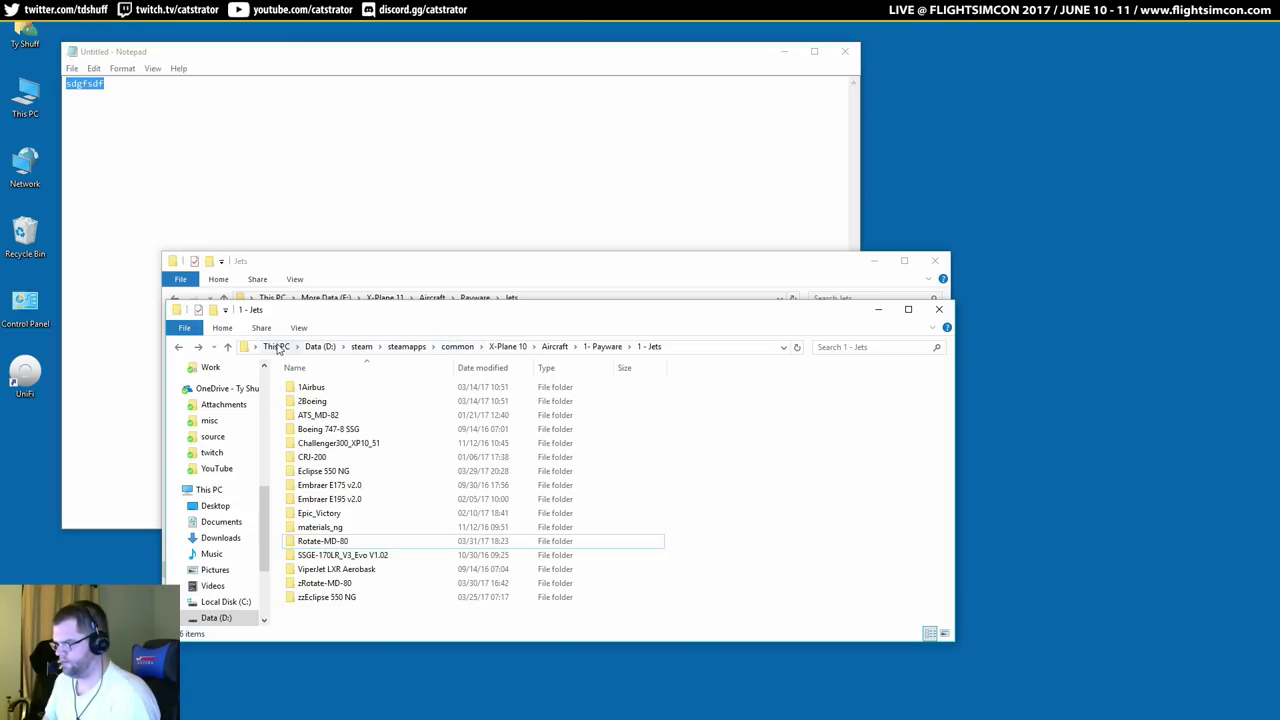
pyautogui.click(277, 346)
pyautogui.doubleClick(729, 503)
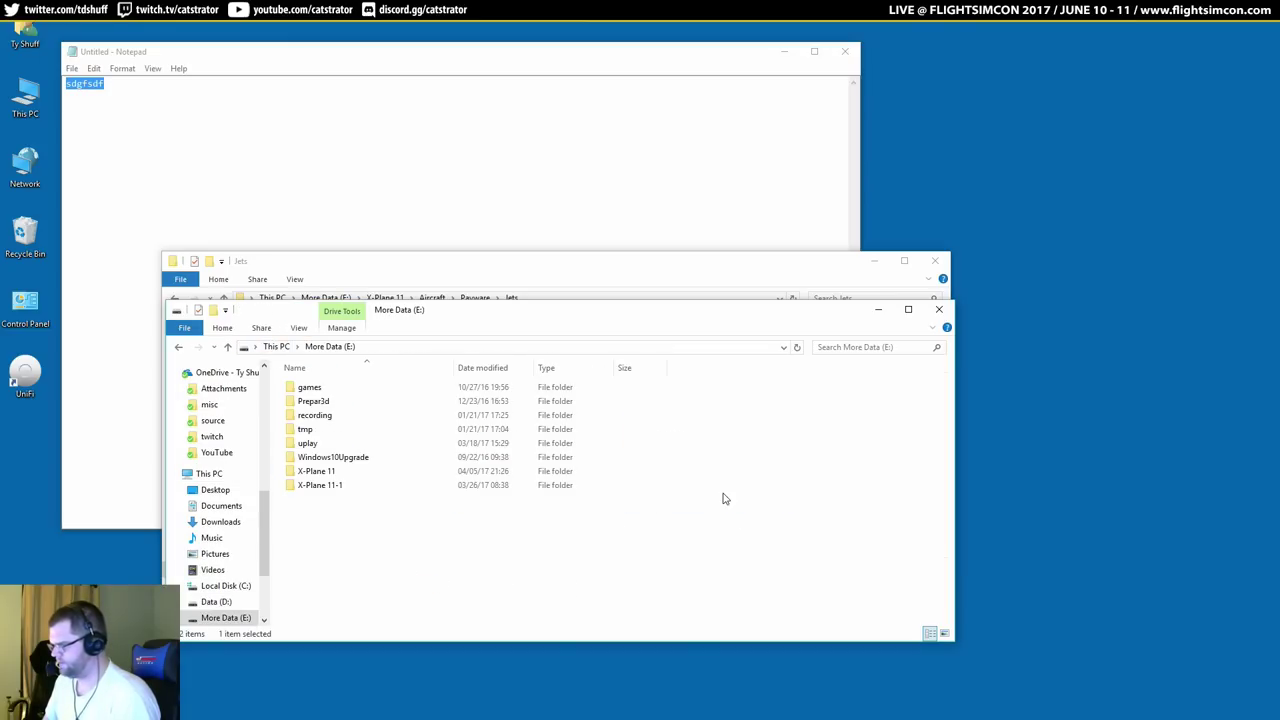
pyautogui.doubleClick(426, 489)
pyautogui.scroll(-1, 617, 497)
pyautogui.doubleClick(330, 618)
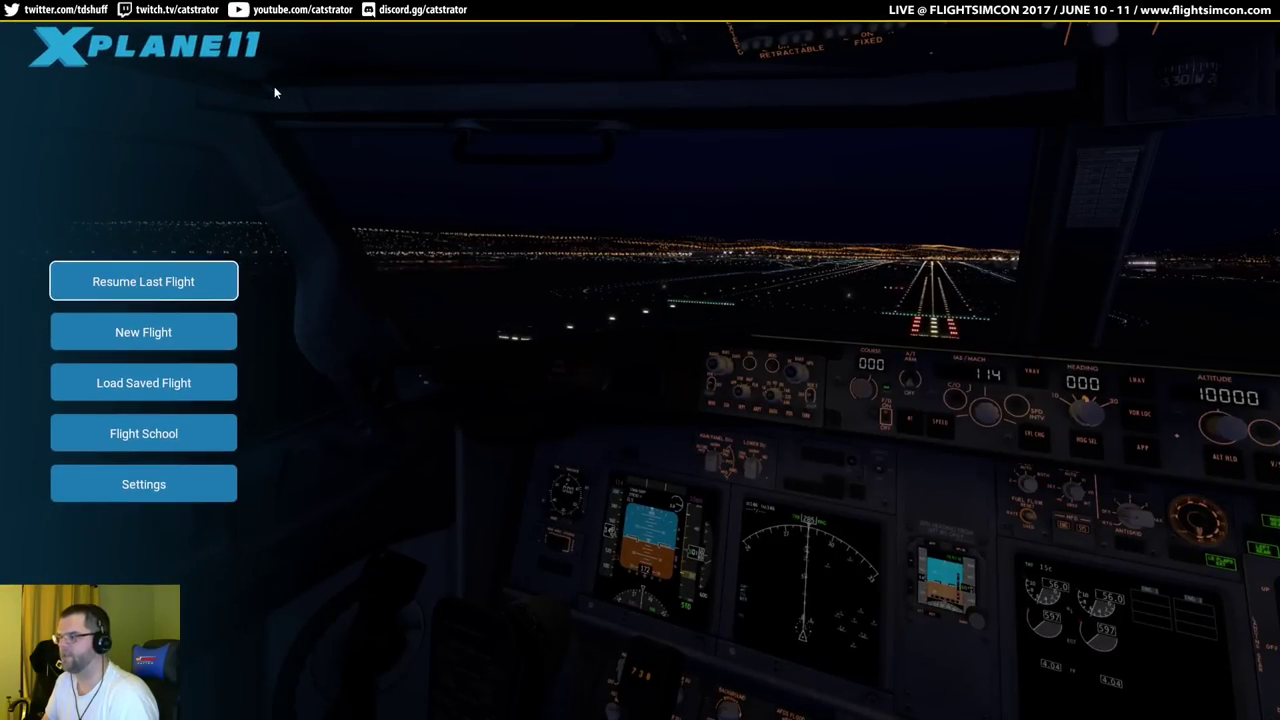
# Start a new flight with the Rotate MD-80 XP11b at La Guardia (KLGA).
pyautogui.click(165, 334)
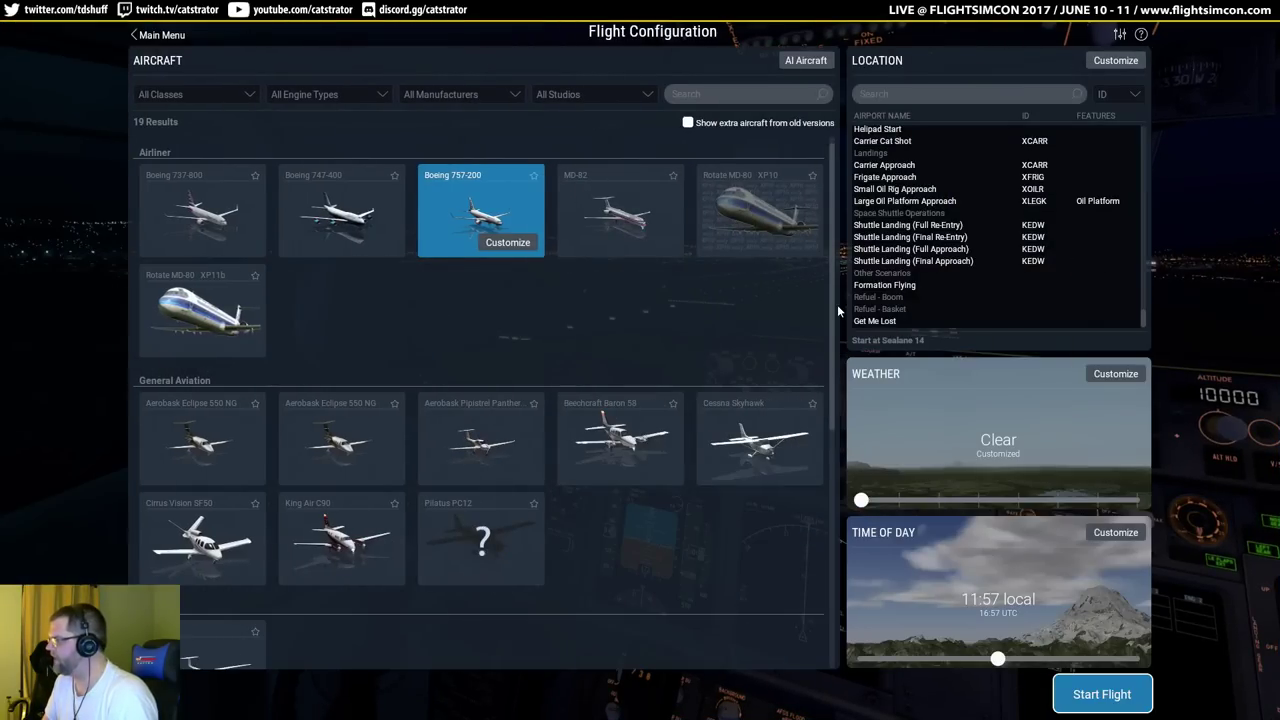
pyautogui.click(618, 212)
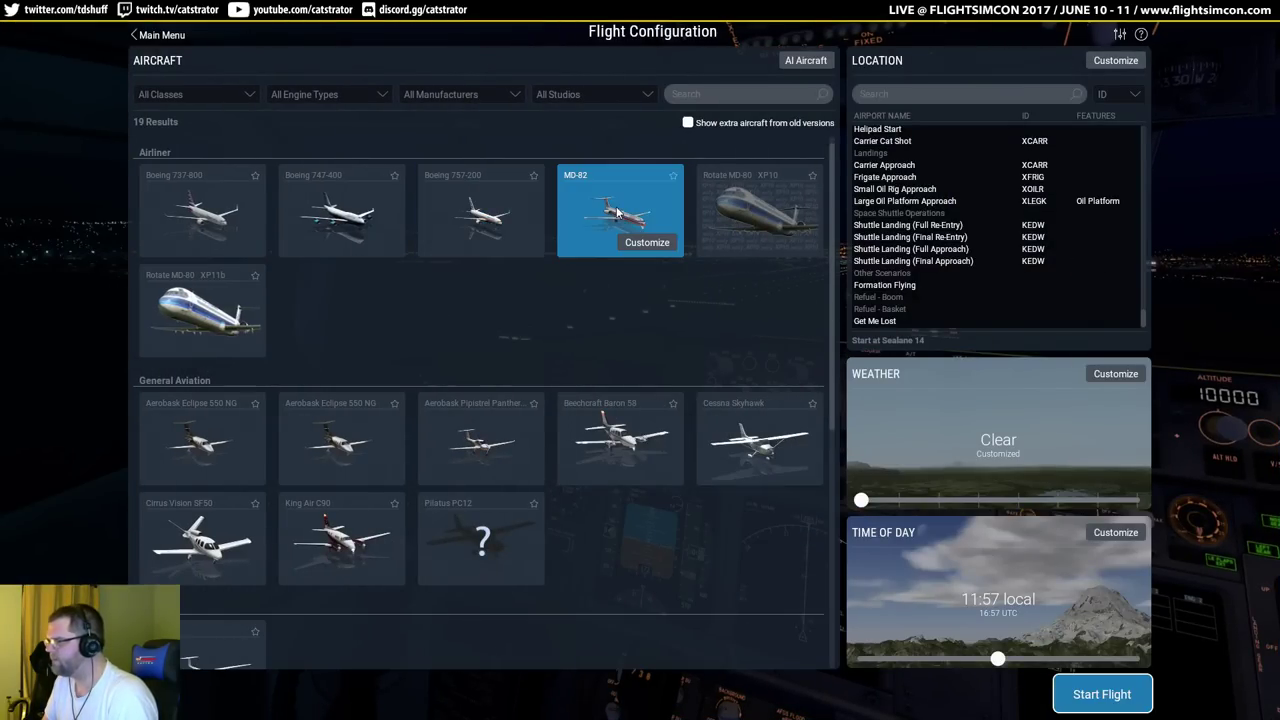
pyautogui.click(210, 312)
pyautogui.click(230, 344)
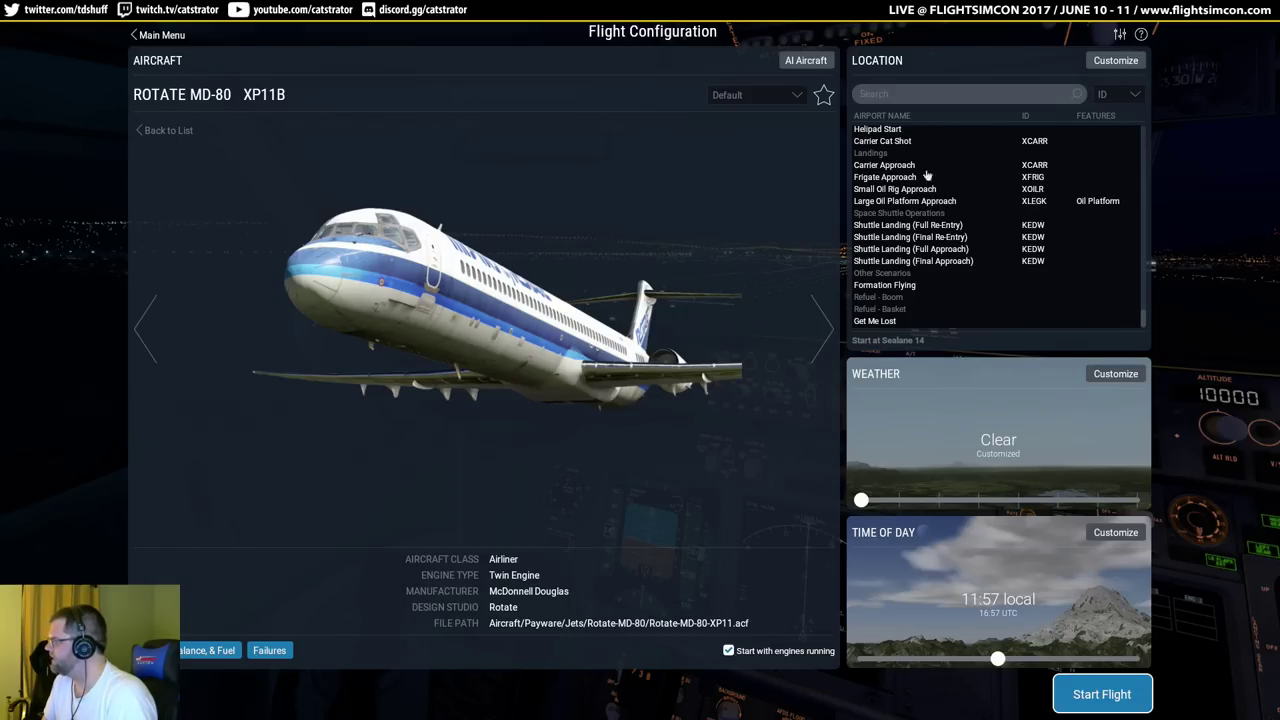
pyautogui.click(905, 98)
pyautogui.write('klas')
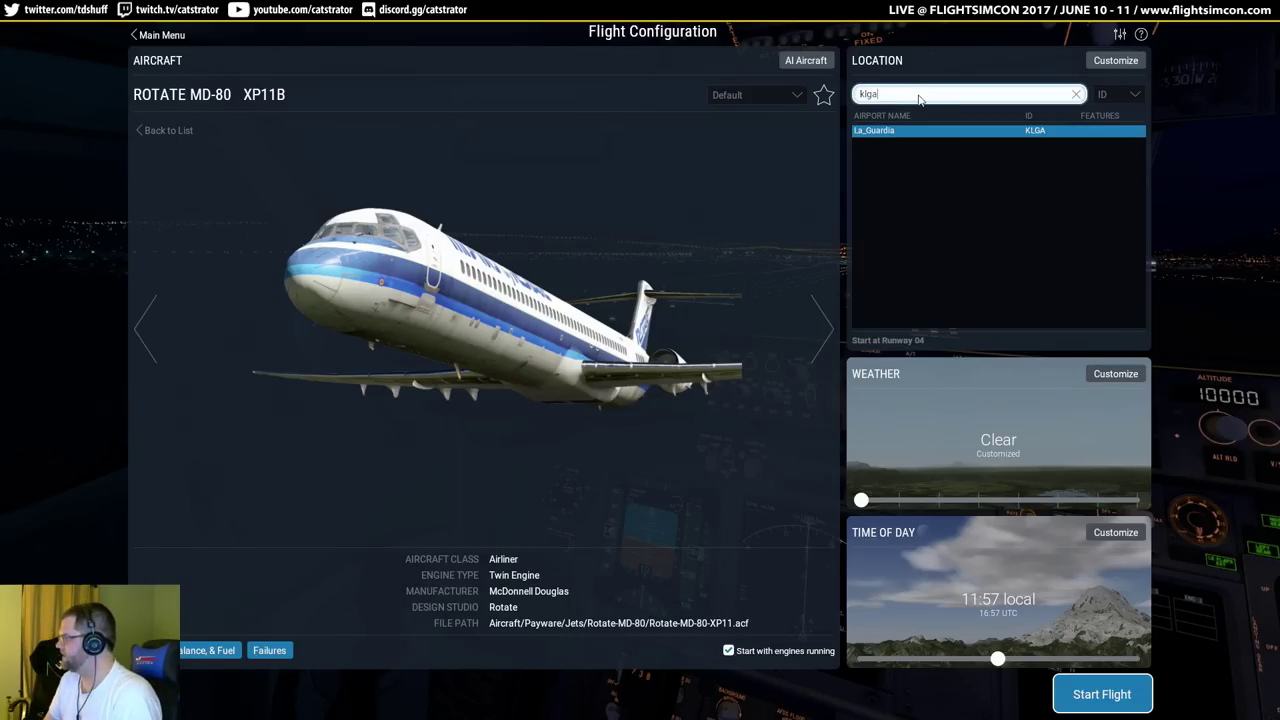
pyautogui.click(1120, 694)
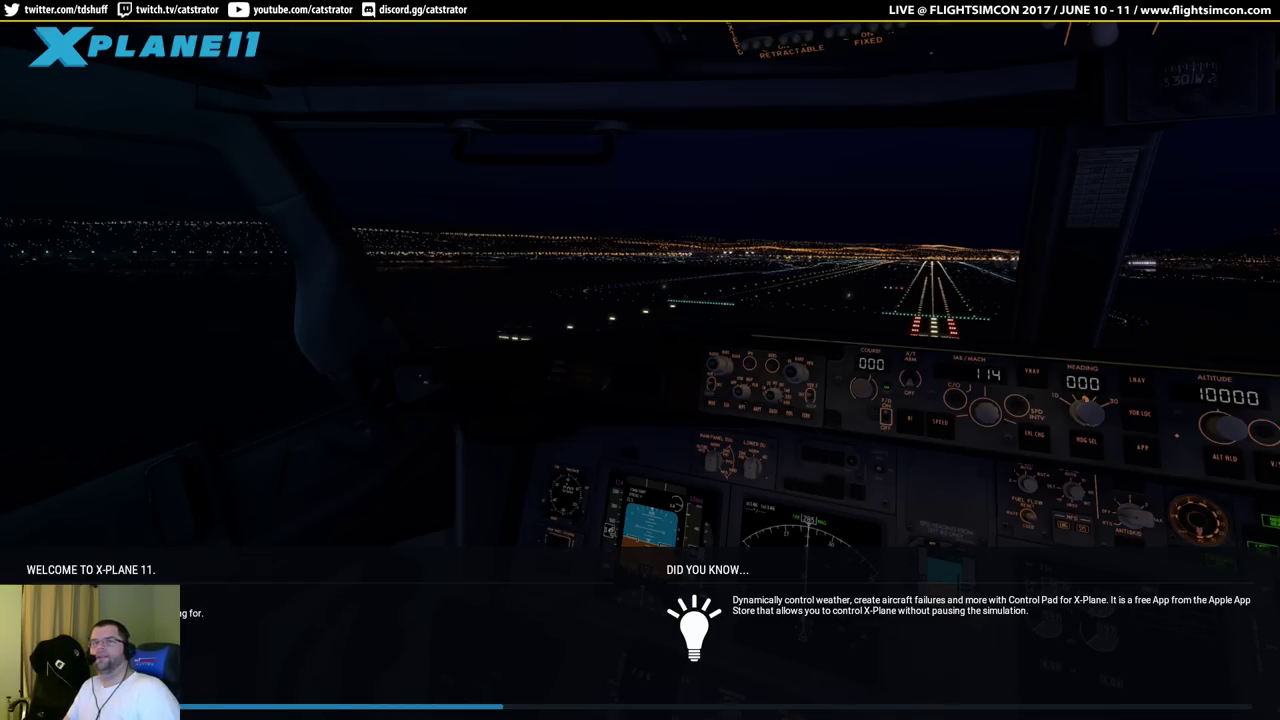
# Switch to Chrome to view the live Microsoft Flight Simulator X channels on Twitch, and return to X-Plane.
pyautogui.hotkey('alt', 'Tab')
pyautogui.moveTo(430, 484); pyautogui.dragTo(343, 463)
pyautogui.moveTo(452, 484); pyautogui.dragTo(391, 482)
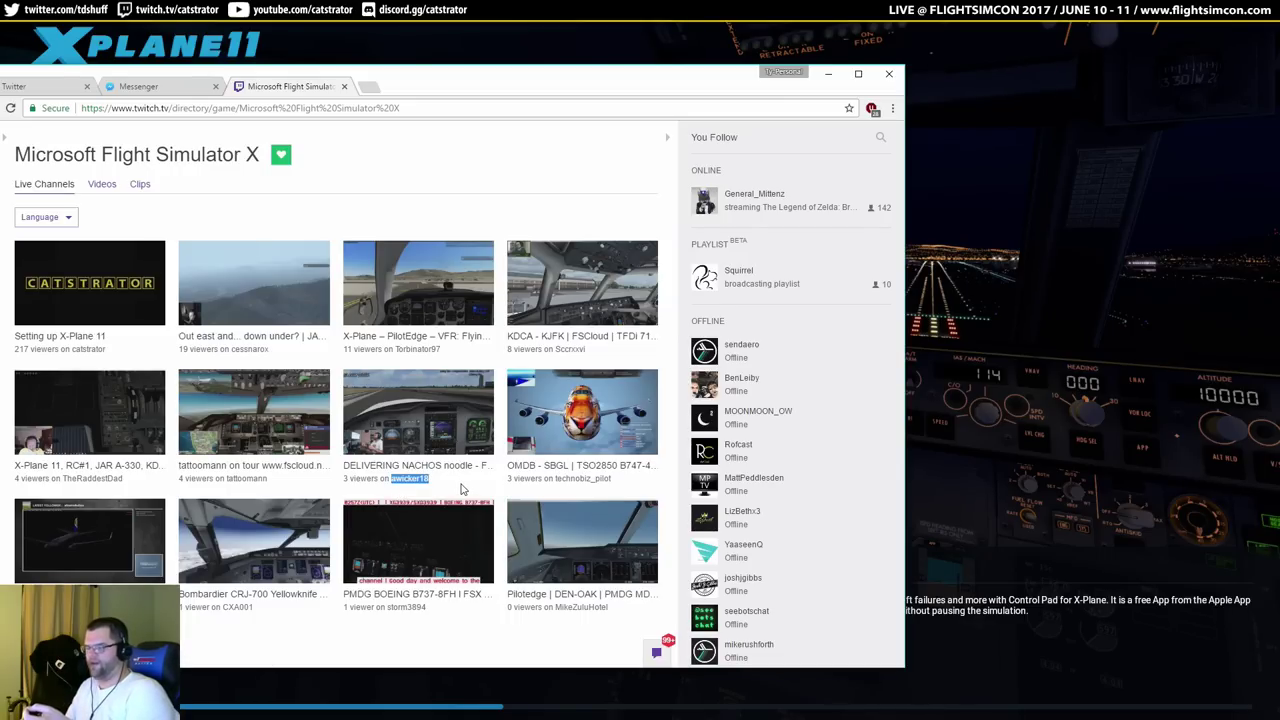
pyautogui.hotkey('alt', 'Tab')
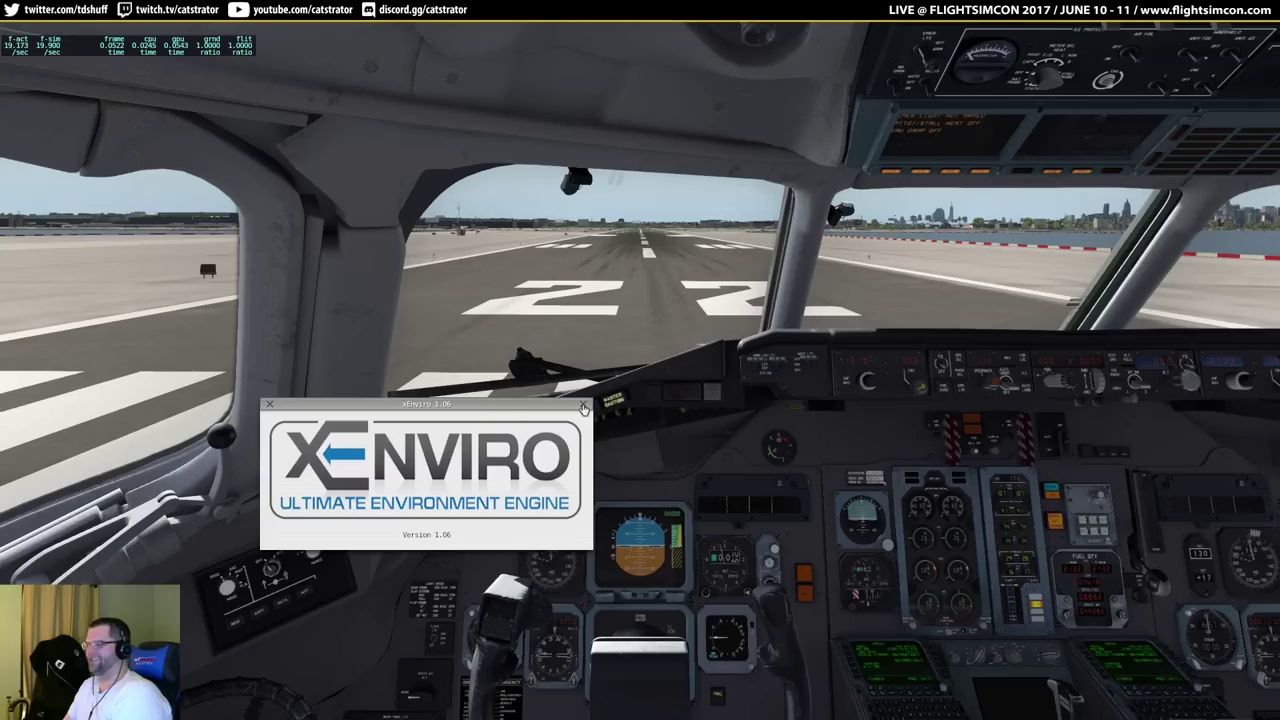
# Close the xEnviro window, allow GPU-Z to run, view its sensor readings, and return to X-Plane.
pyautogui.click(584, 406)
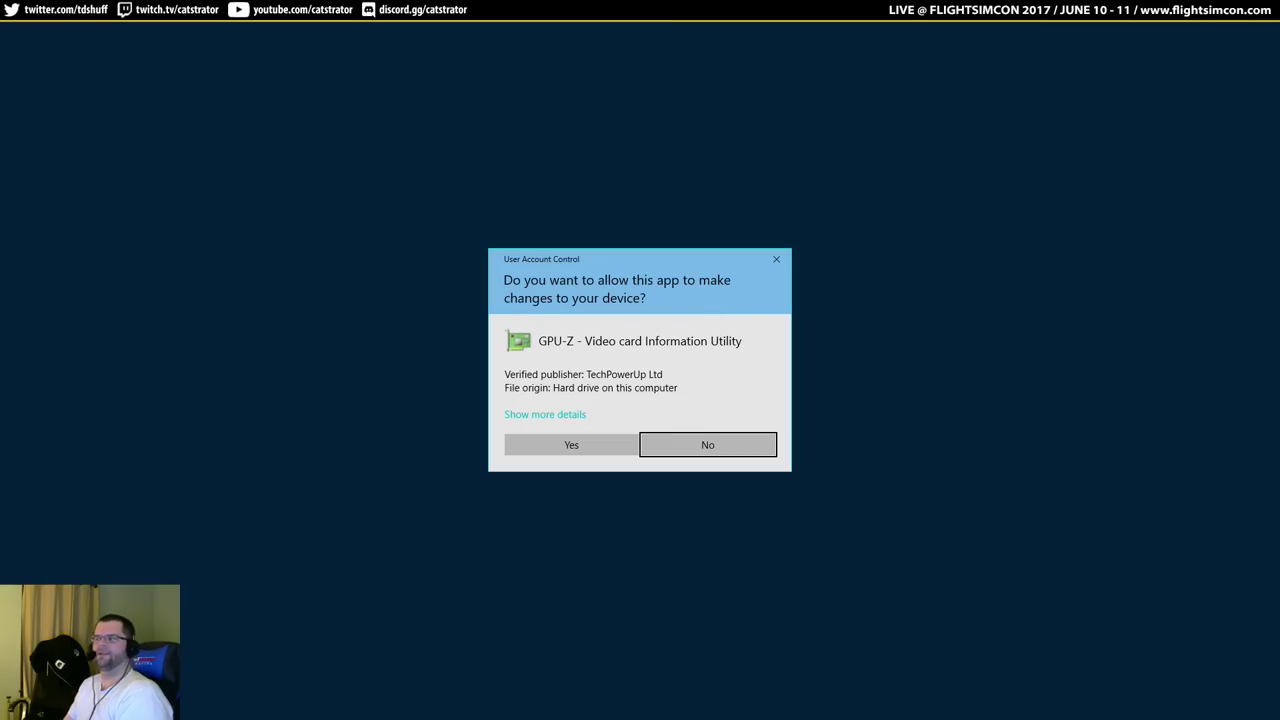
pyautogui.click(592, 447)
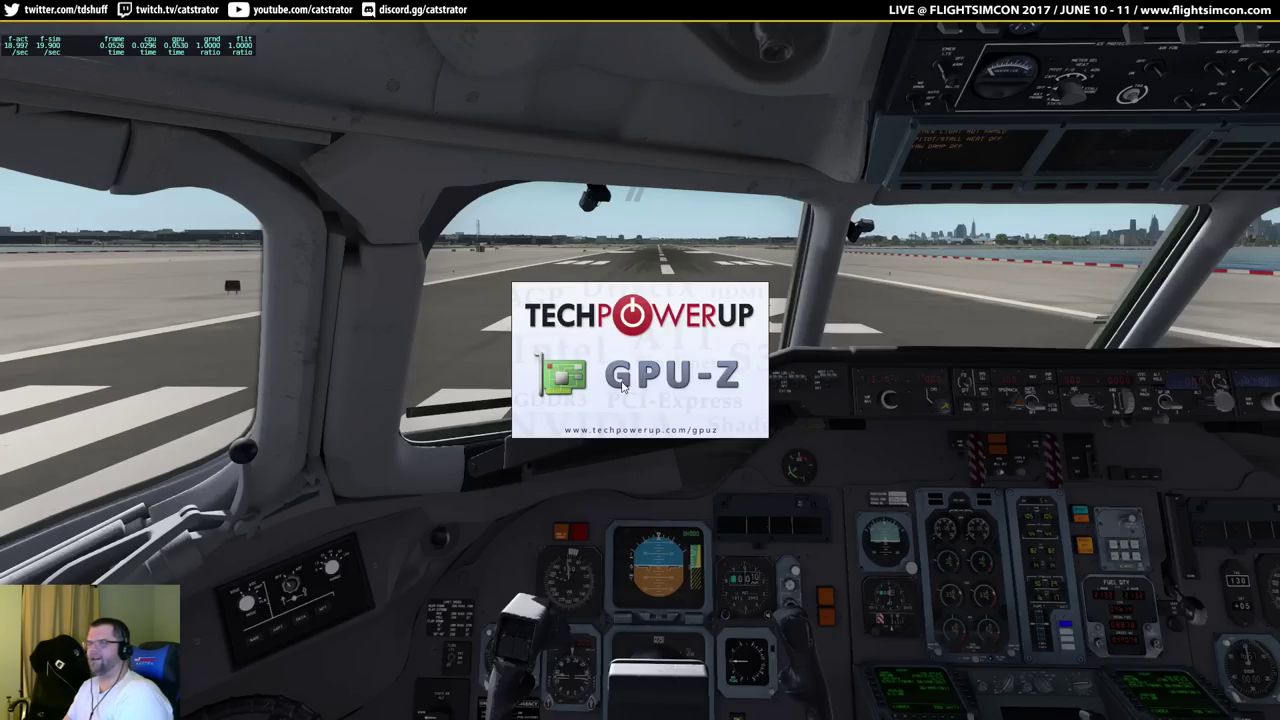
pyautogui.click(954, 126)
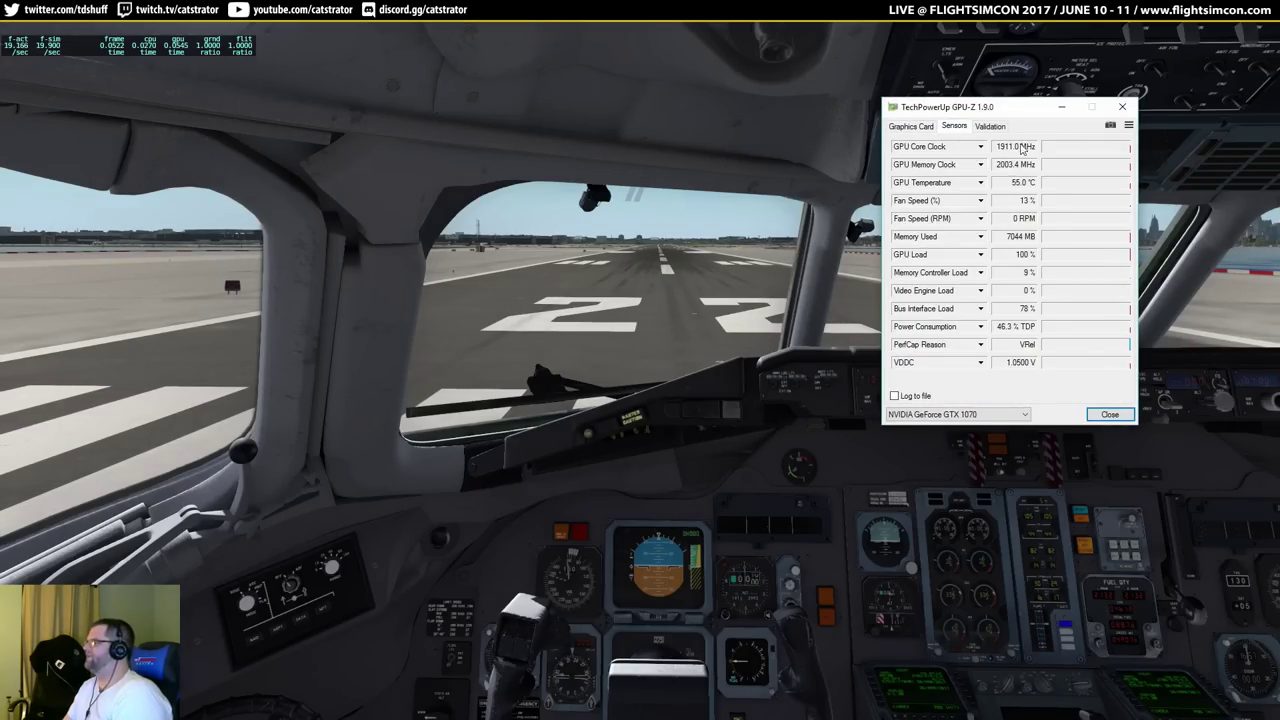
pyautogui.hotkey('alt', 'Tab')
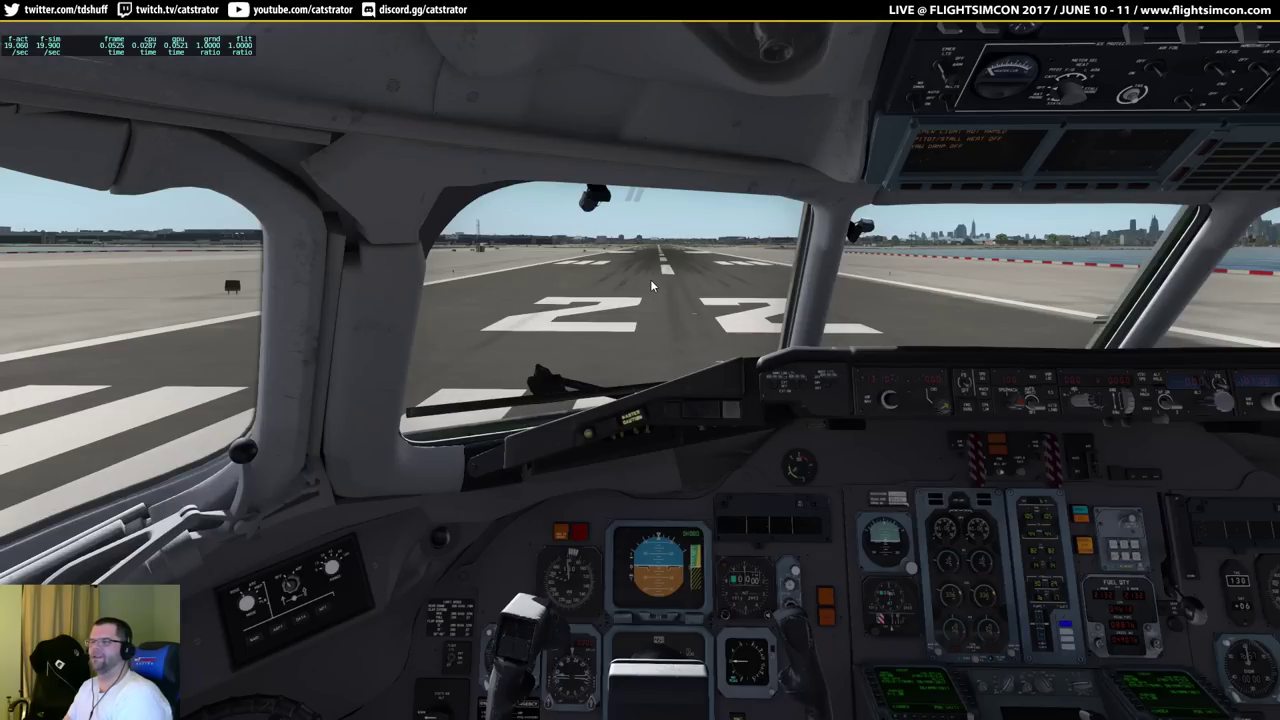
# Examine the MD-80 on runway 22 from outside, then look around its cockpit while comparing the frame rates.
pyautogui.hotkey('shift', '3')
pyautogui.moveTo(399, 194); pyautogui.dragTo(895, 236)
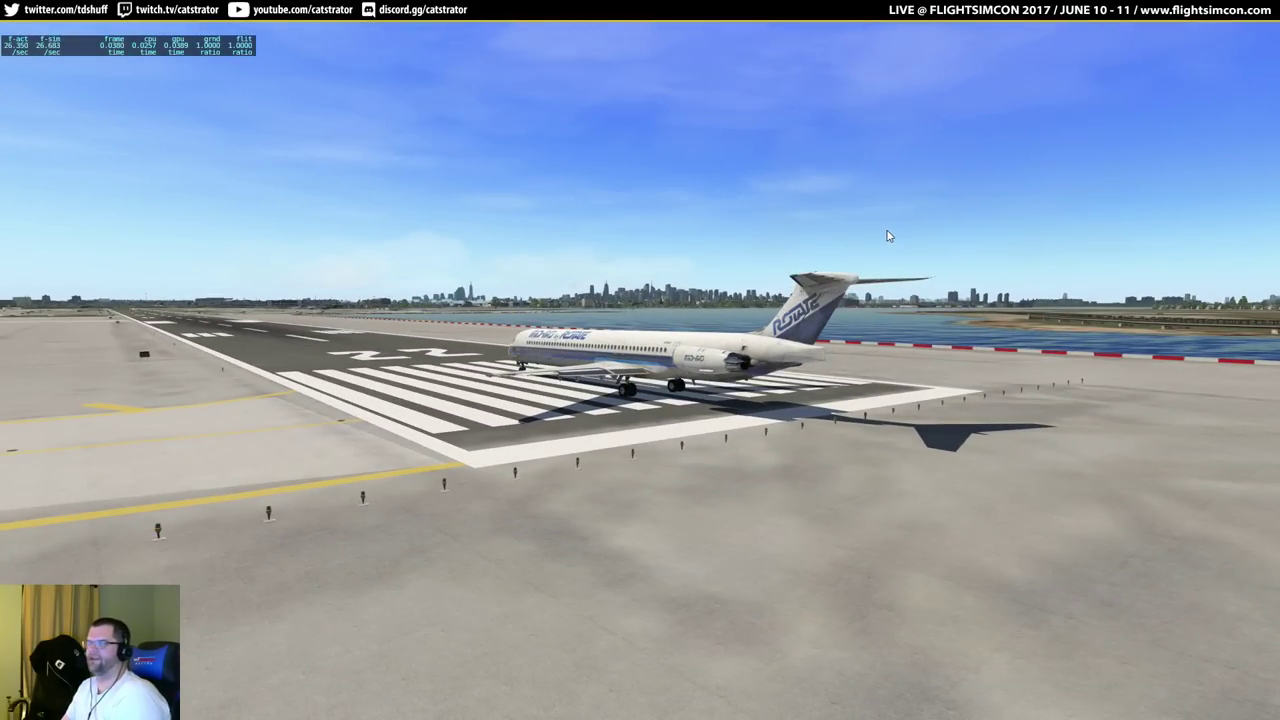
pyautogui.hotkey('shift', '9')
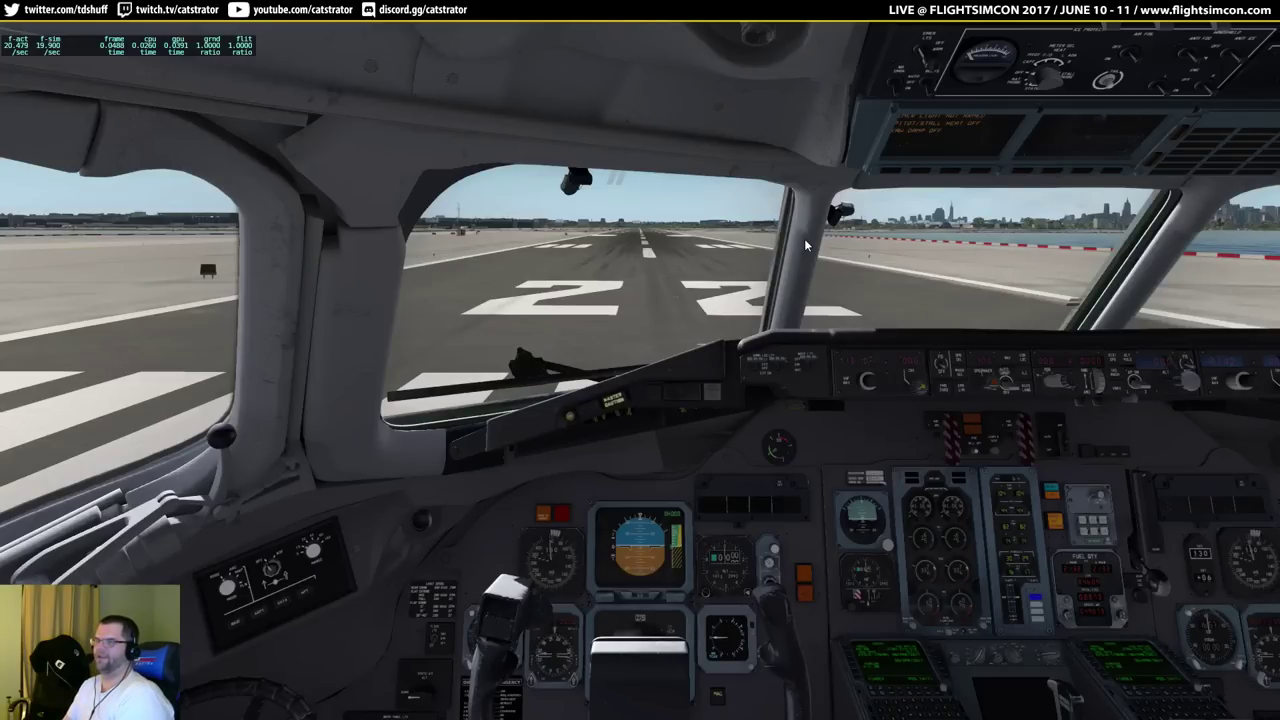
pyautogui.moveTo(820, 288); pyautogui.dragTo(873, 309)
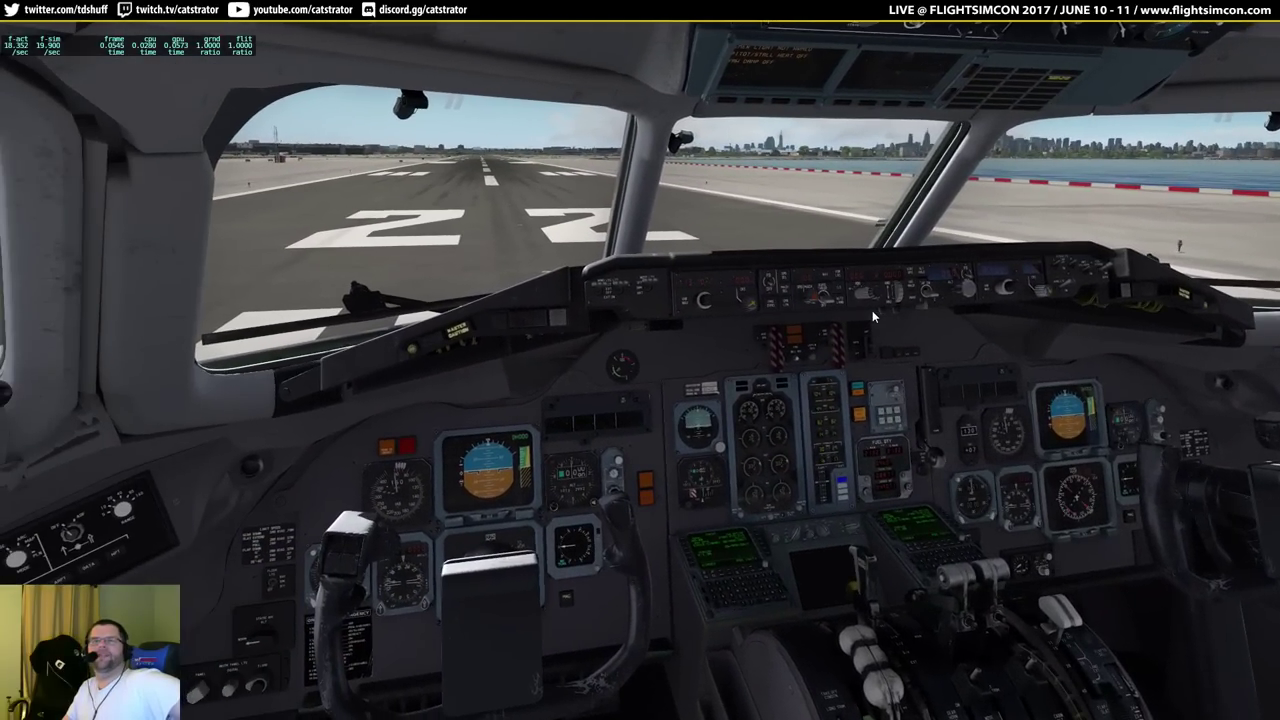
pyautogui.hotkey('shift', '9')
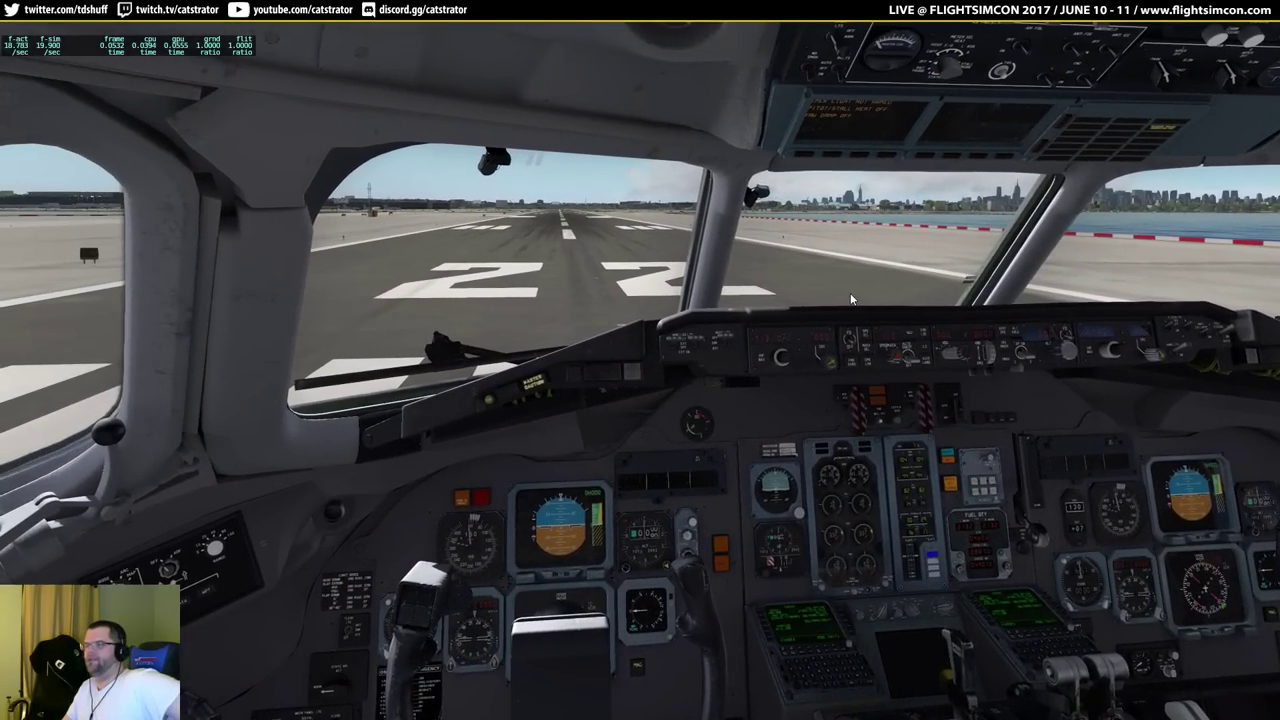
pyautogui.moveTo(834, 277); pyautogui.dragTo(698, 256)
pyautogui.moveTo(785, 268); pyautogui.dragTo(875, 285)
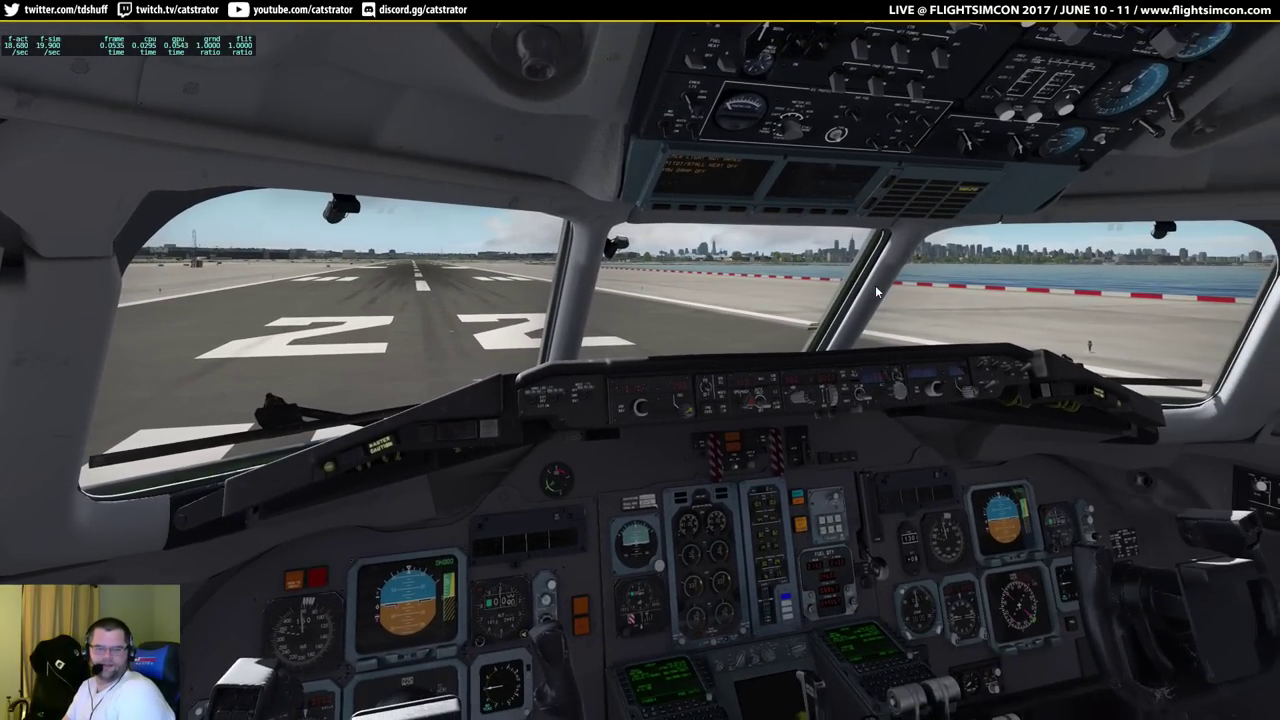
# View the MD-80 from behind with the clouds and skyline in the external view, and return to the cockpit.
pyautogui.hotkey('shift', '6')
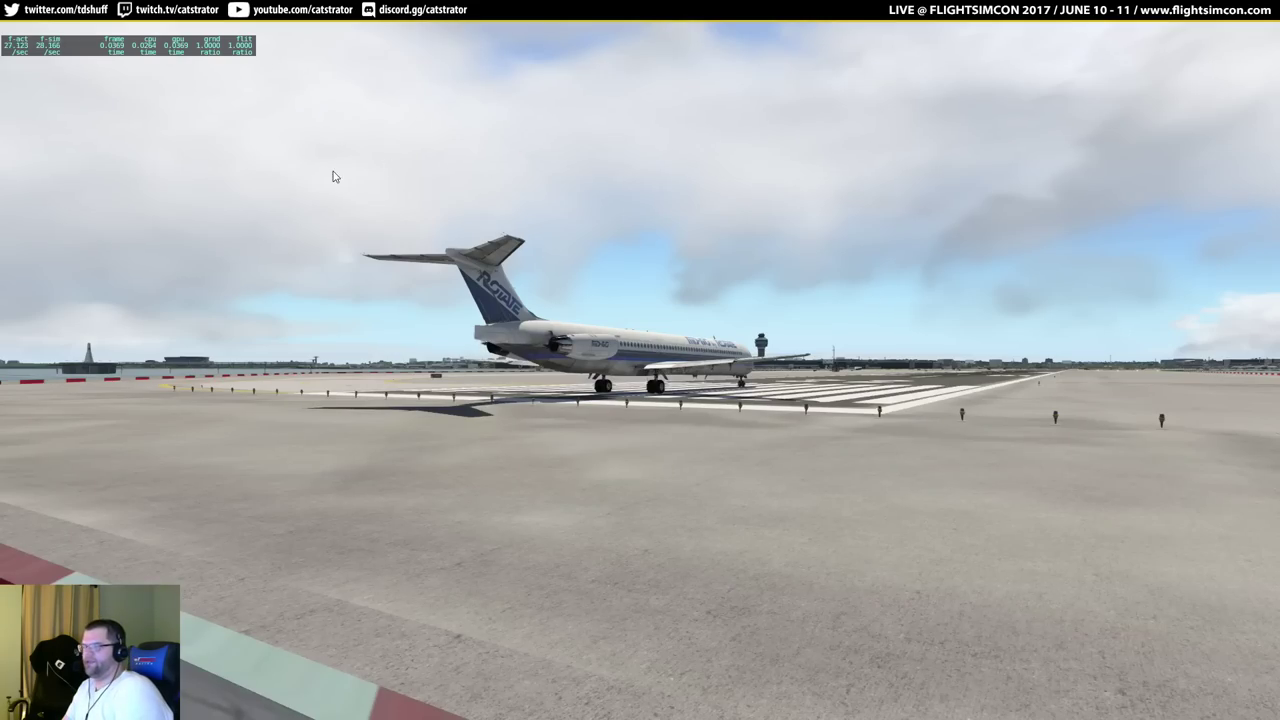
pyautogui.hotkey('shift', '8')
pyautogui.moveTo(686, 272); pyautogui.dragTo(516, 139)
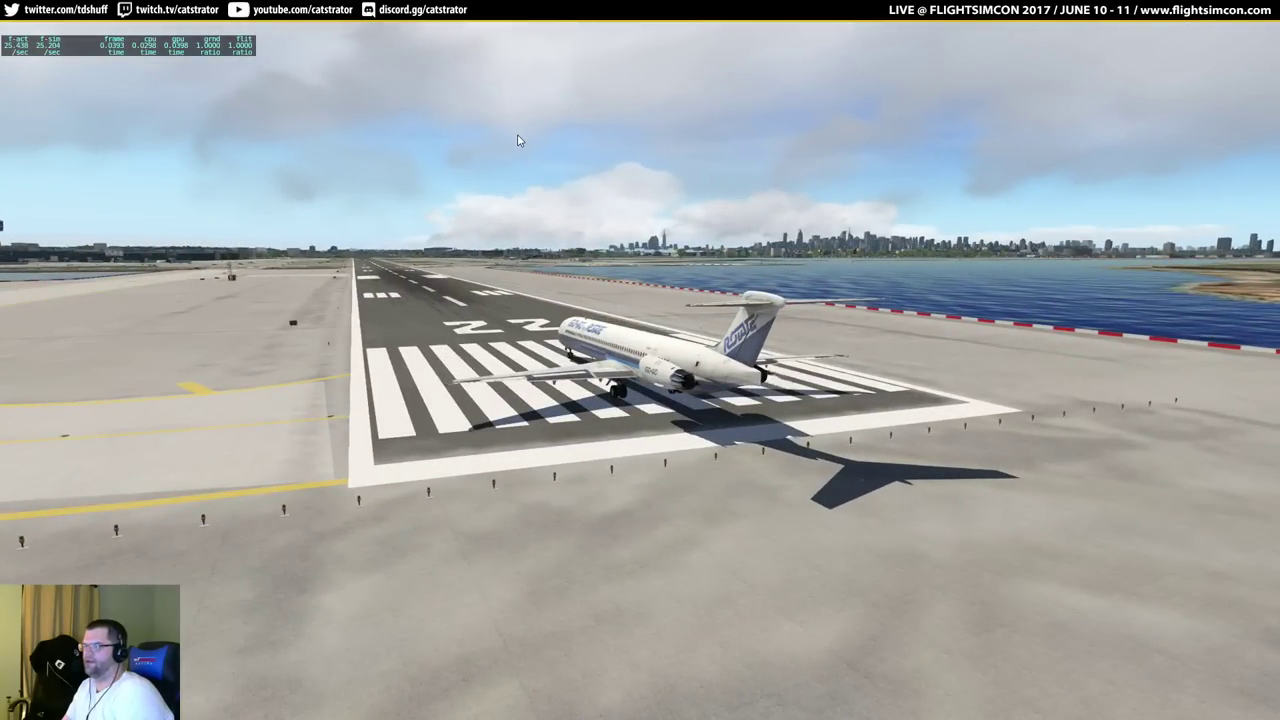
pyautogui.hotkey('shift', '8')
pyautogui.hotkey('shift', '9')
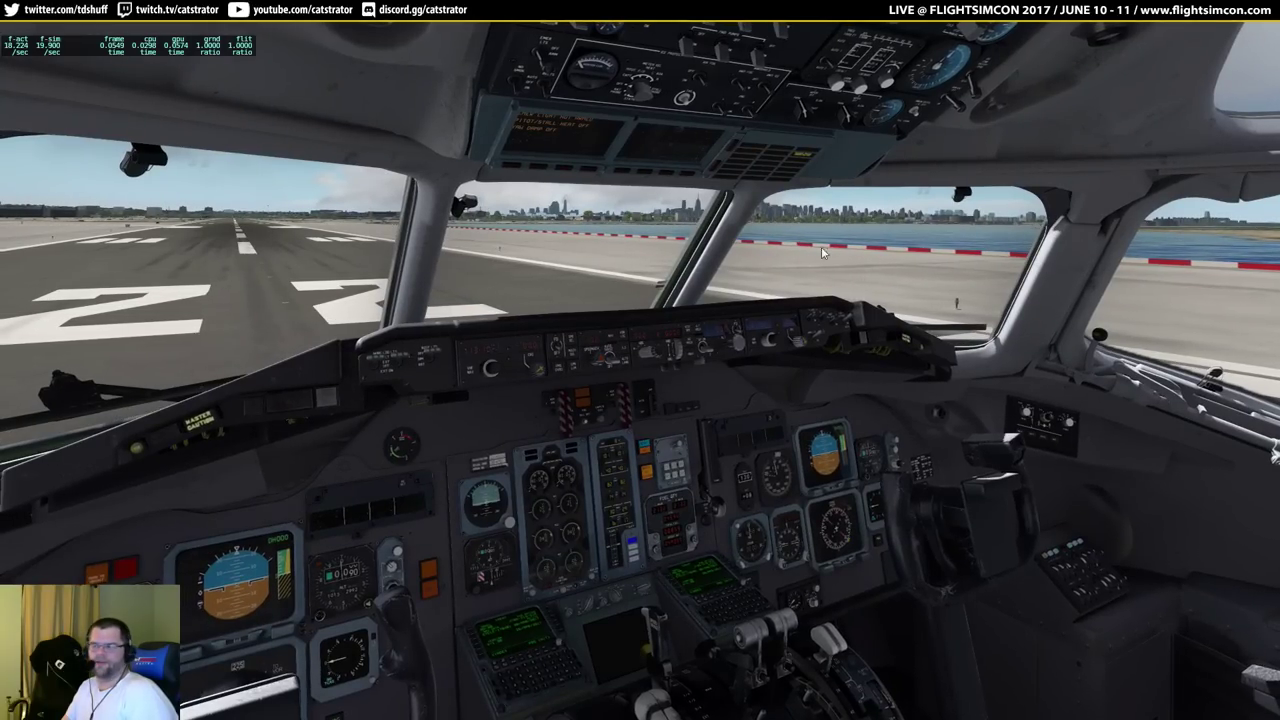
# Reload the current aircraft and check the graphics card's memory use and load in GPU-Z before returning to X-Plane.
pyautogui.click(137, 26)
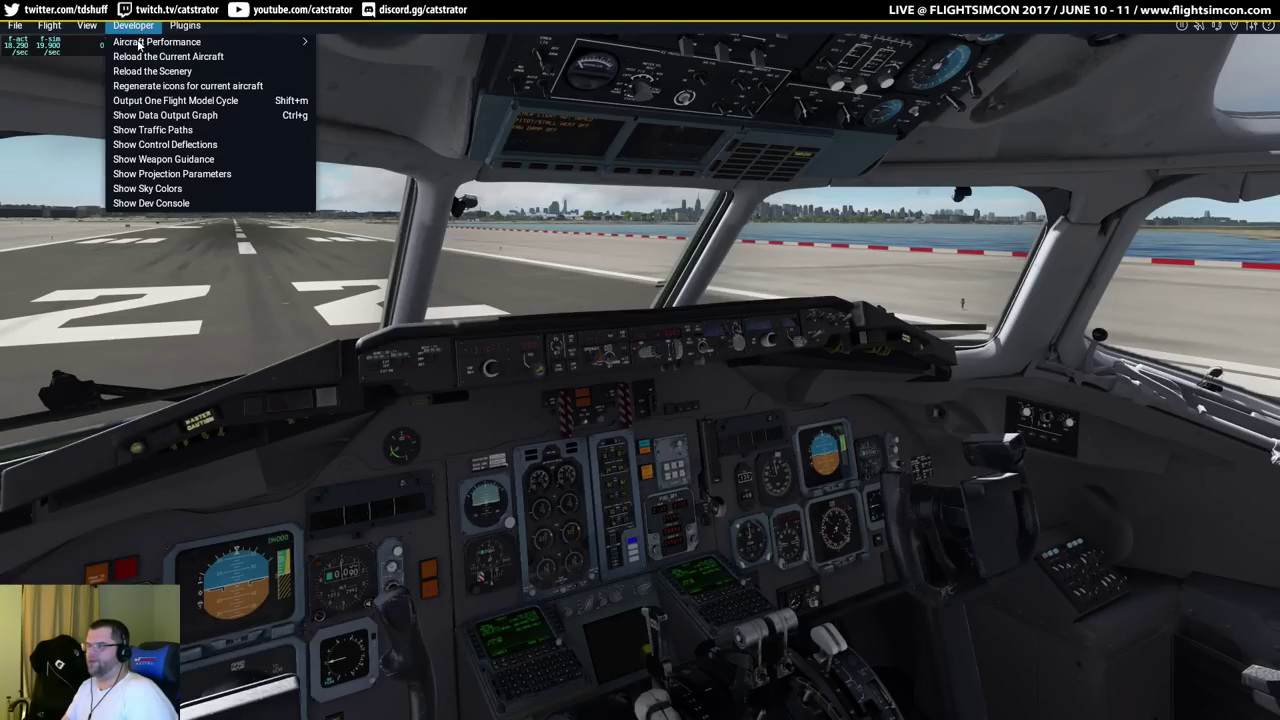
pyautogui.moveTo(139, 46)
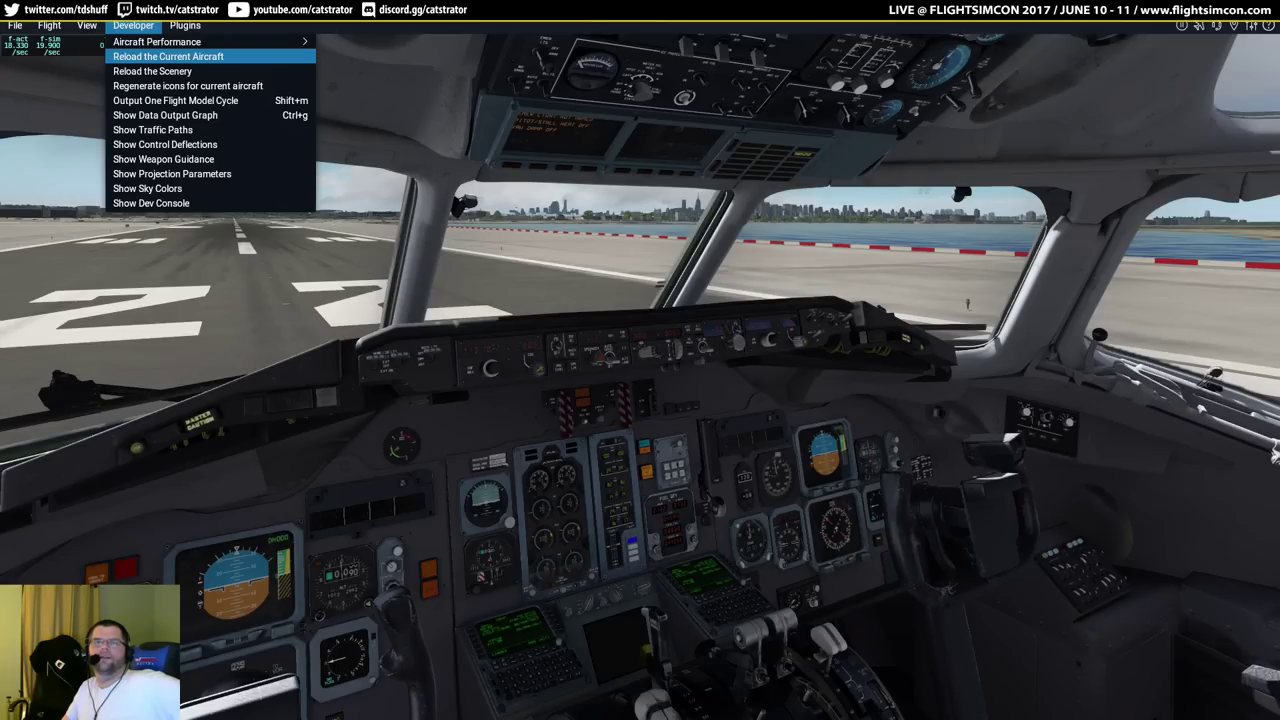
pyautogui.moveTo(488, 136); pyautogui.dragTo(530, 136)
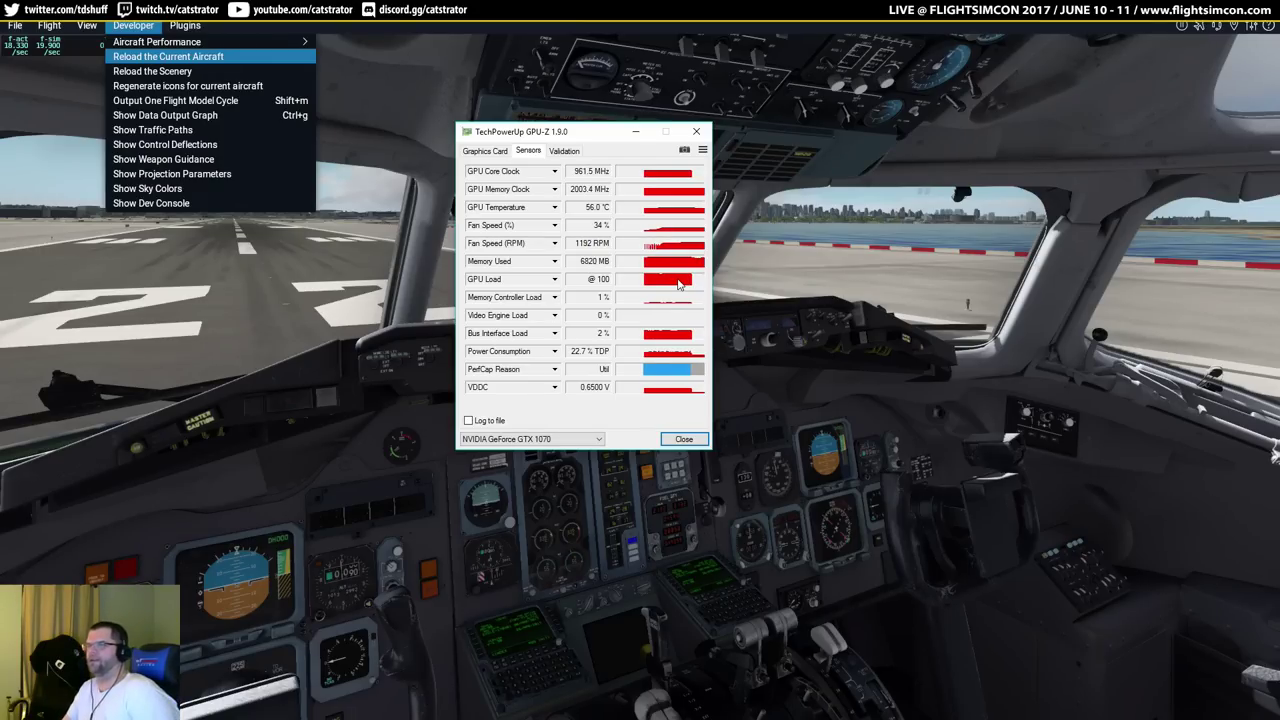
pyautogui.moveTo(537, 131); pyautogui.dragTo(459, 131)
pyautogui.hotkey('alt', 'Tab')
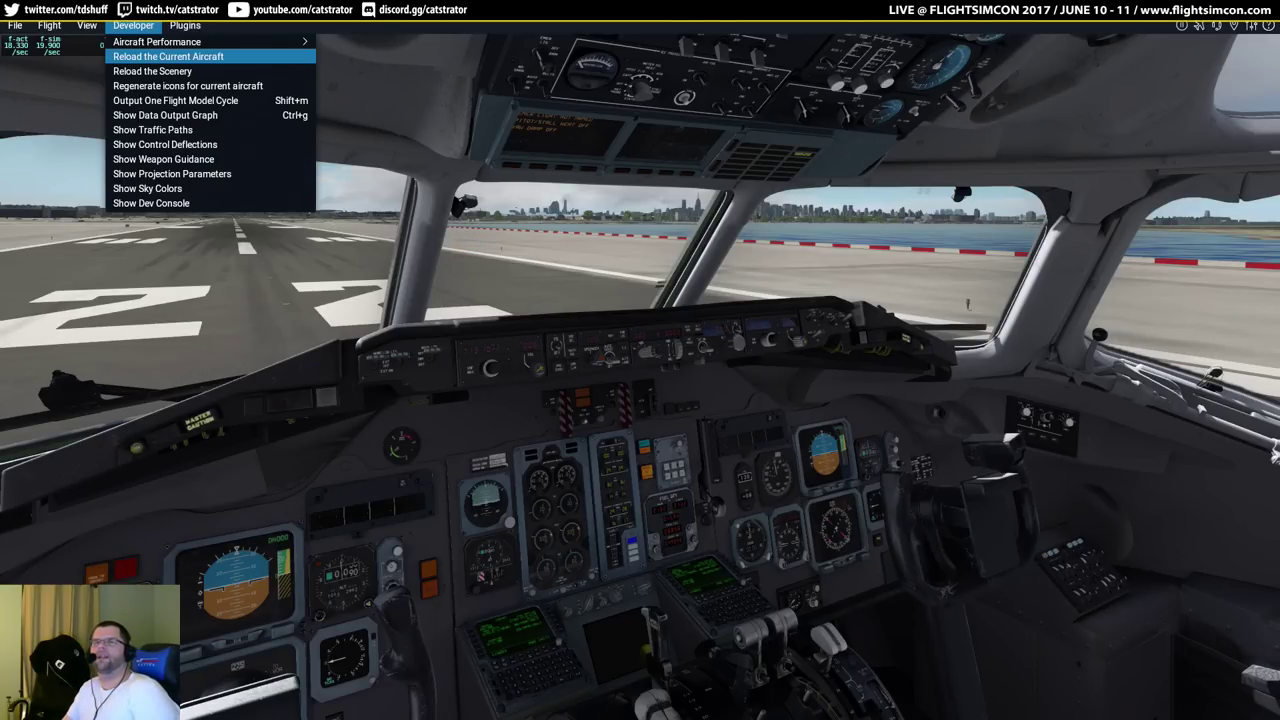
pyautogui.hotkey('alt', 'Tab')
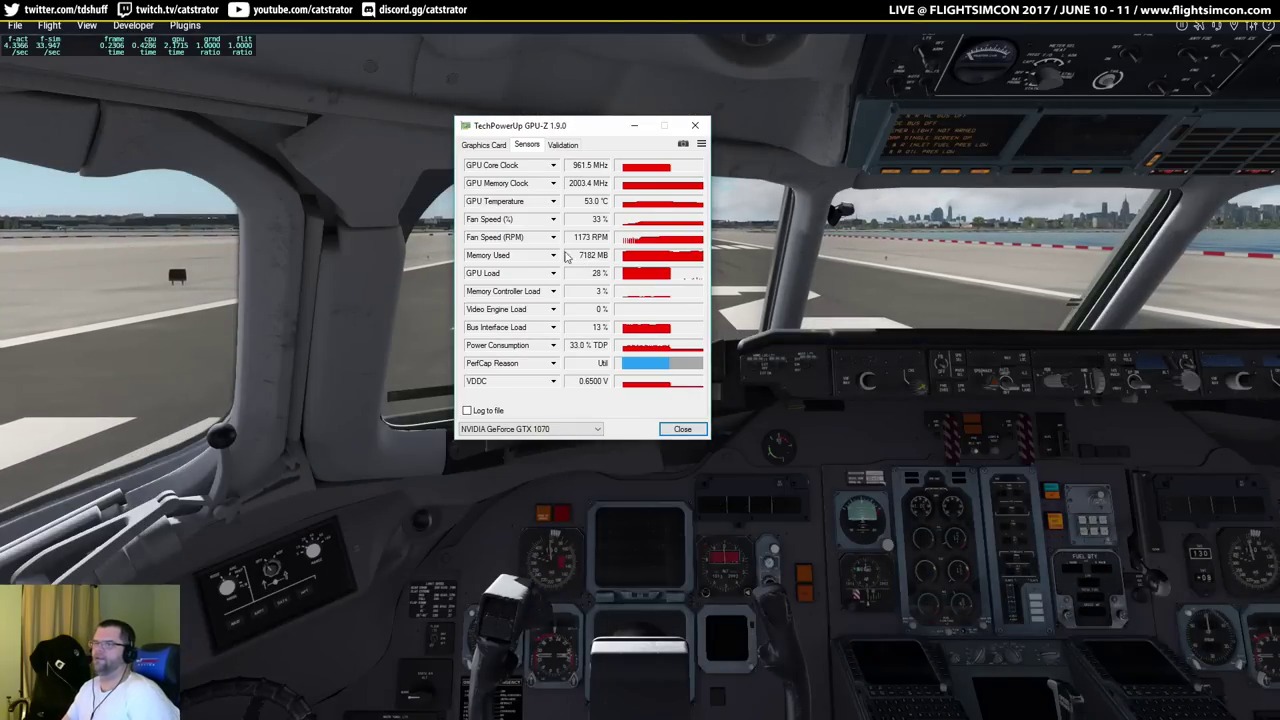
pyautogui.moveTo(555, 125); pyautogui.dragTo(343, 125)
pyautogui.hotkey('alt', 'Tab')
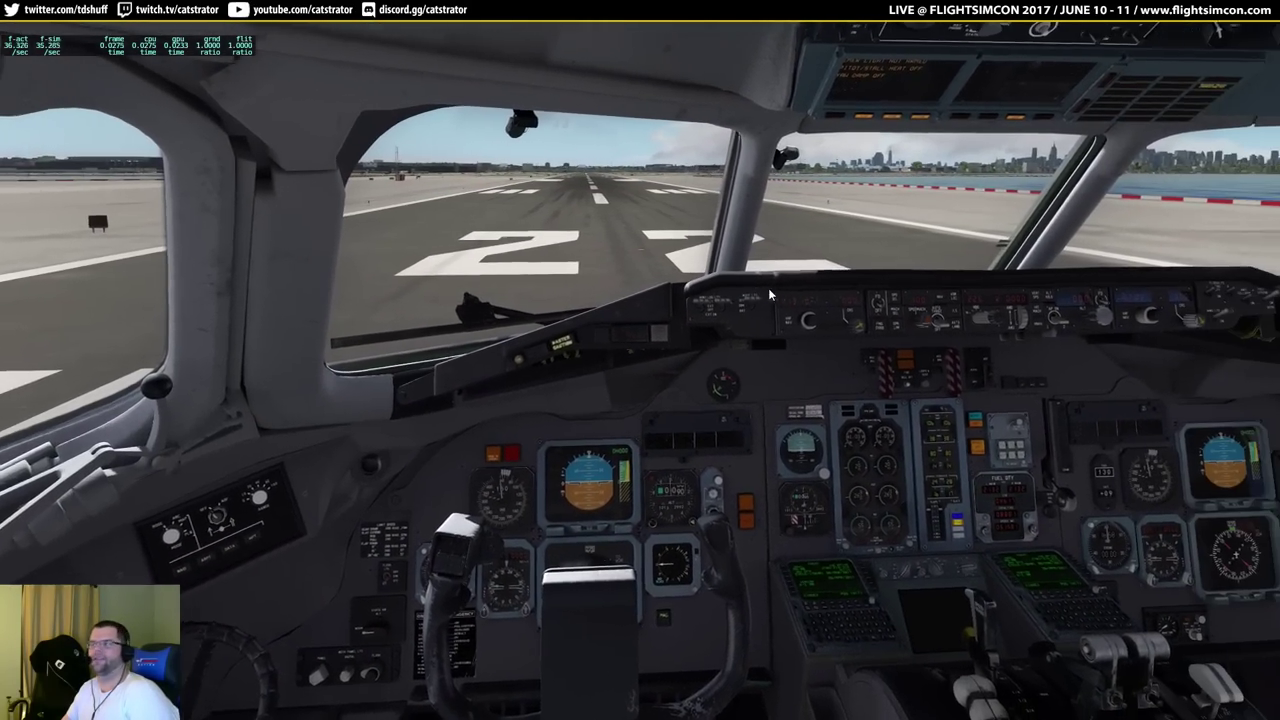
# Inspect the reloaded MD-80's wing, fuselage and nose up close from outside, then look around the cockpit.
pyautogui.hotkey('shift', '8')
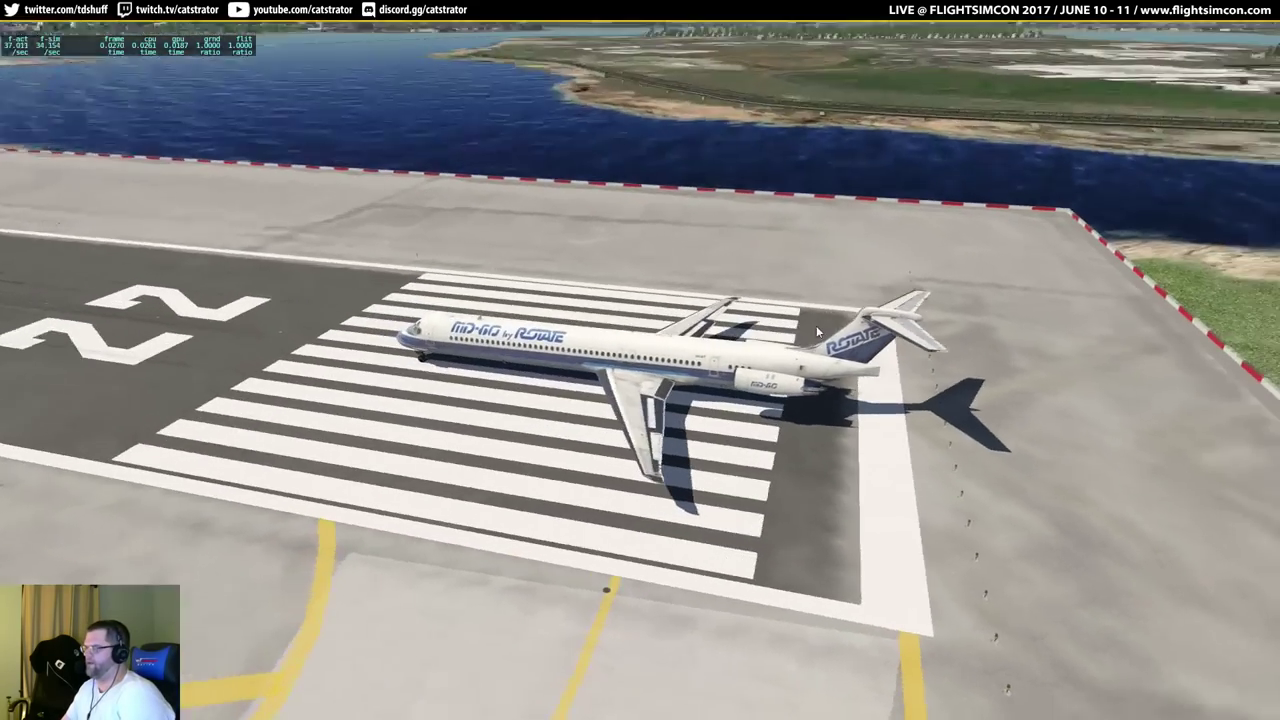
pyautogui.scroll(10, 590, 298)
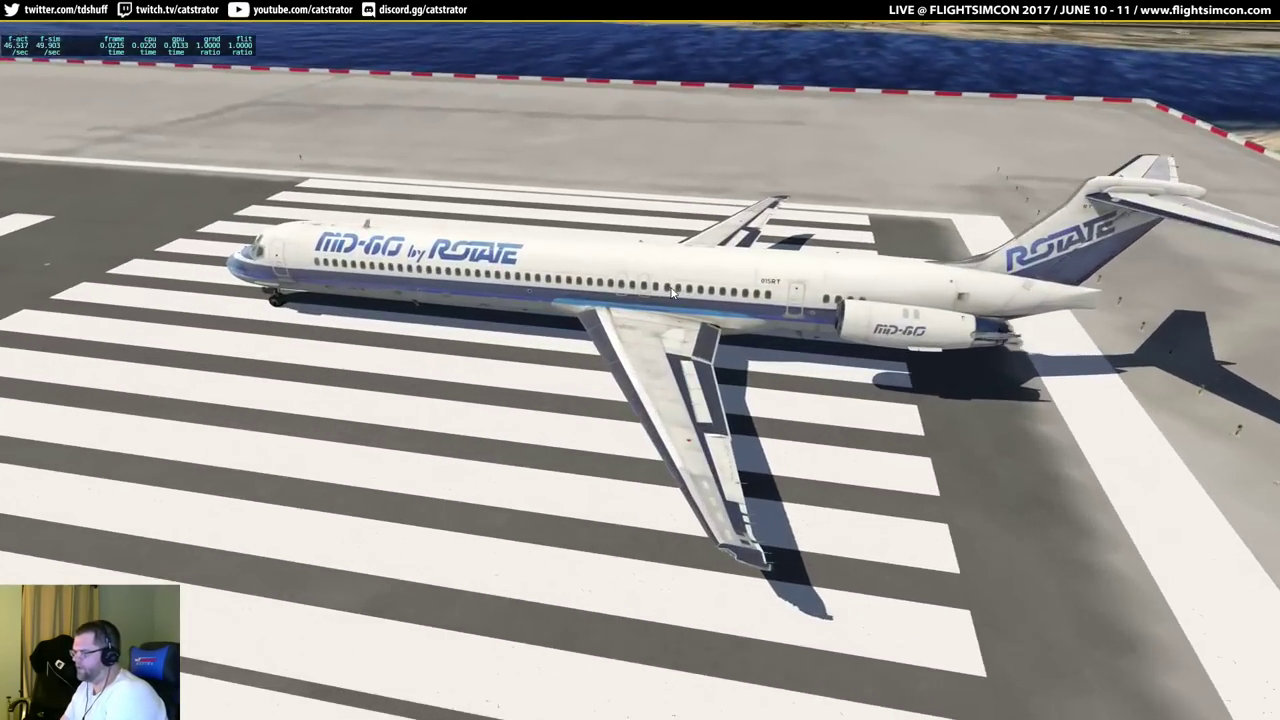
pyautogui.scroll(-5, 766, 277)
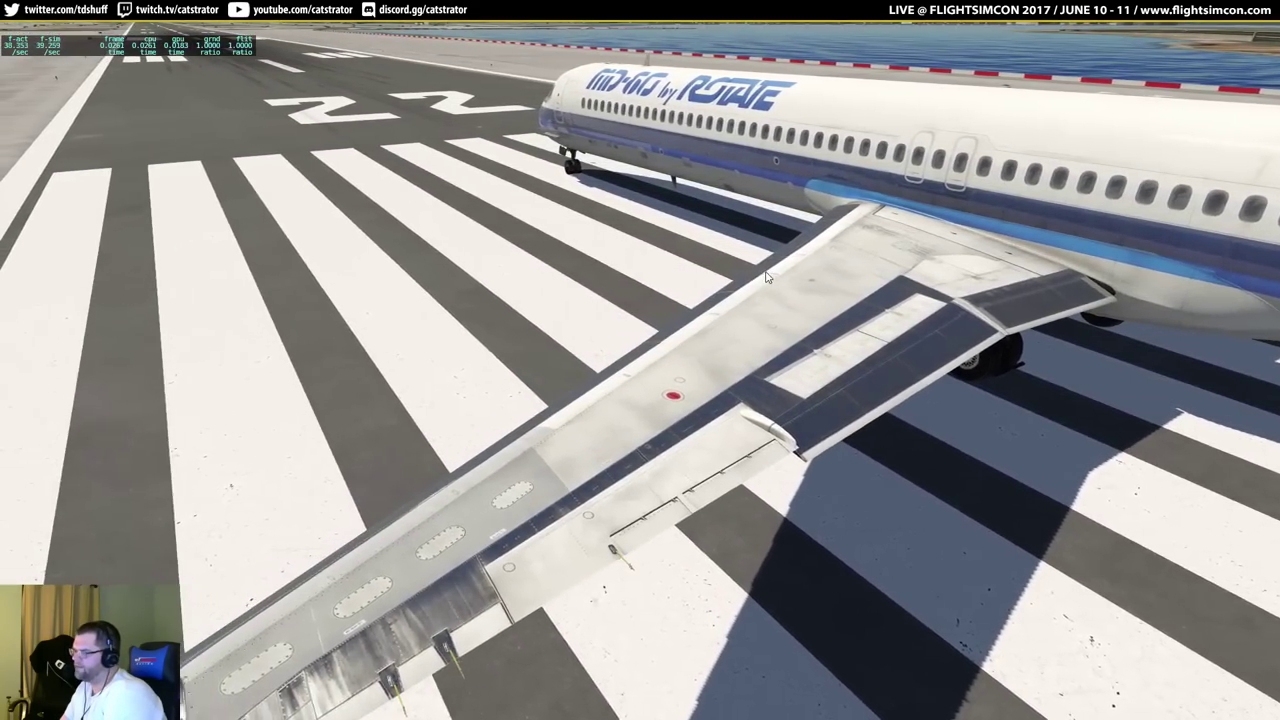
pyautogui.moveTo(766, 277); pyautogui.dragTo(979, 293)
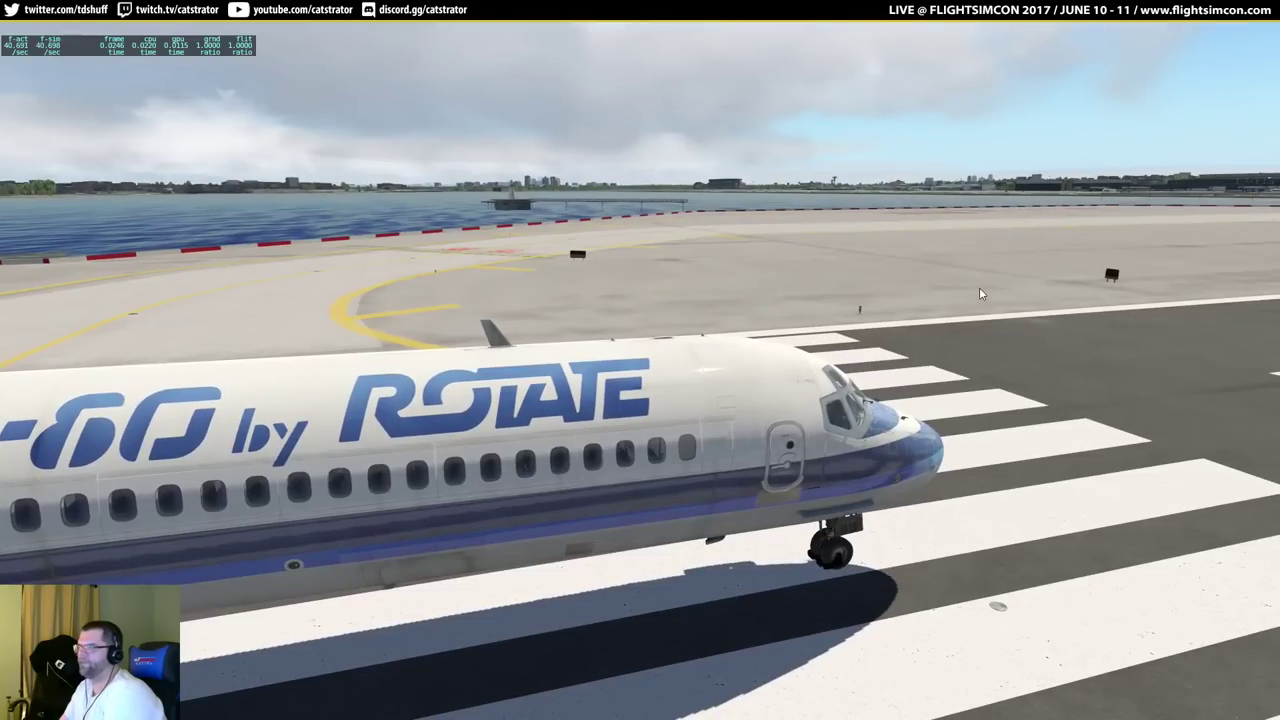
pyautogui.hotkey('shift', '9')
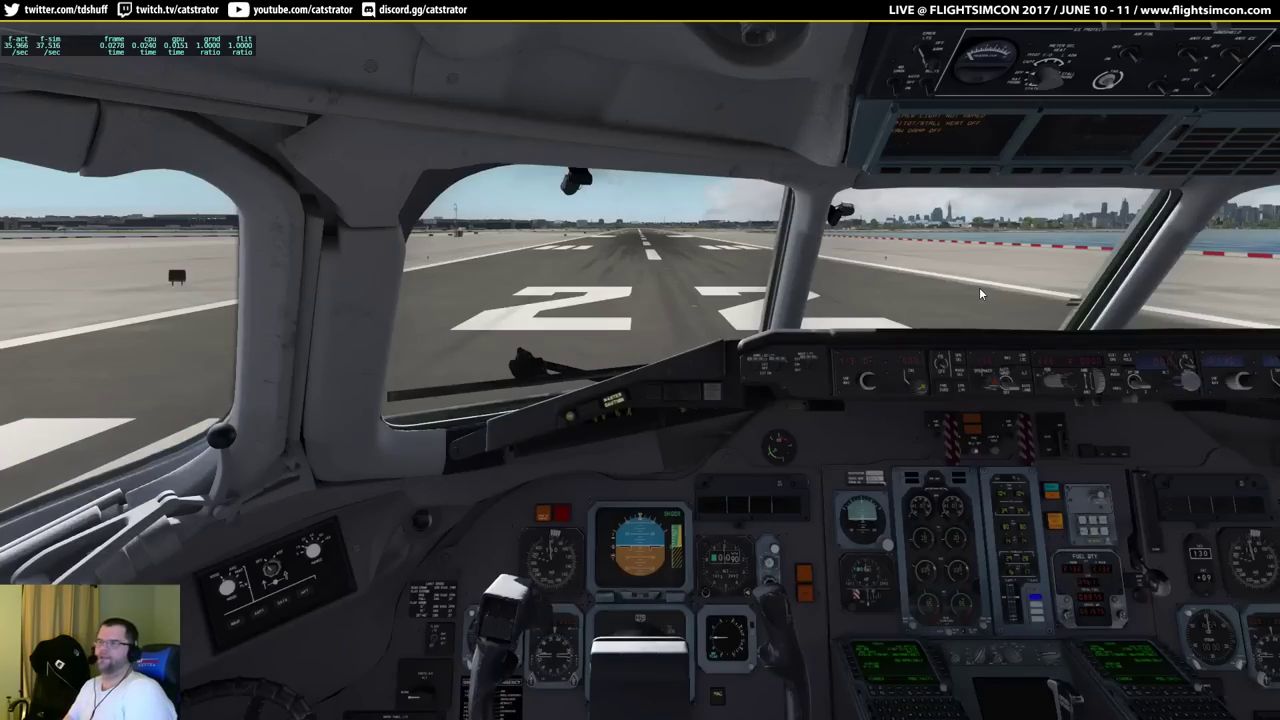
pyautogui.moveTo(910, 336); pyautogui.dragTo(727, 240)
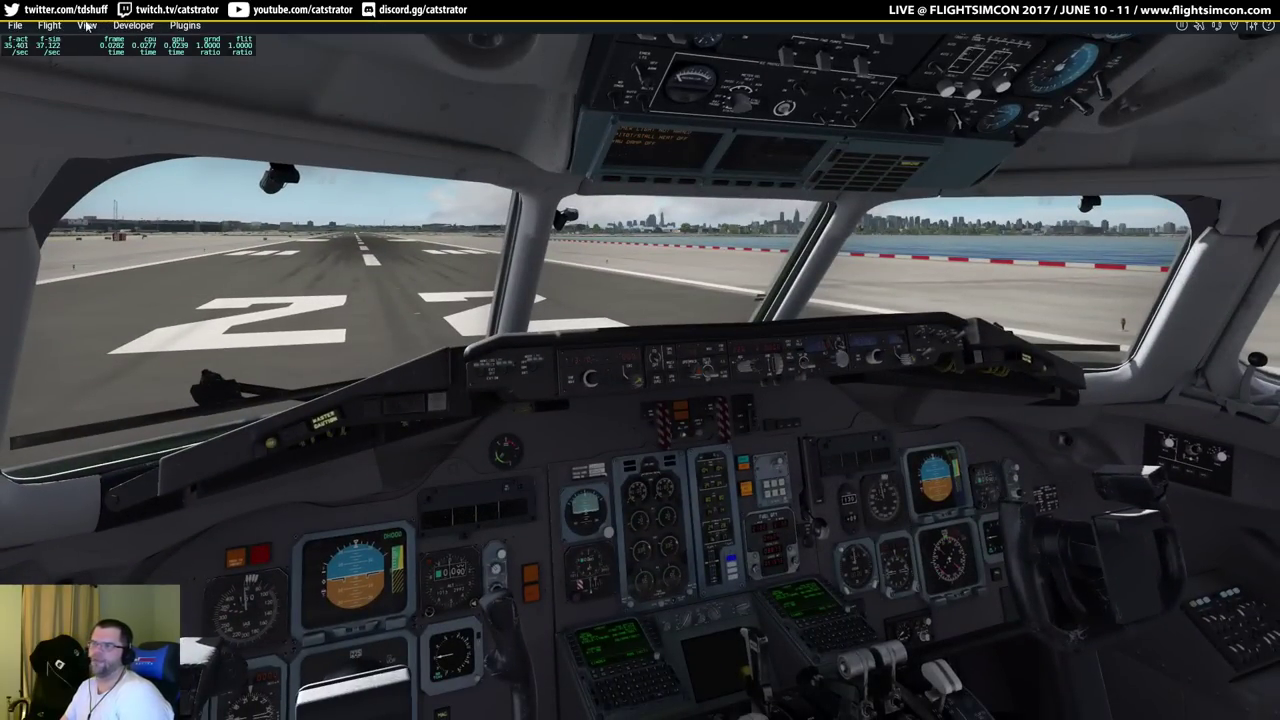
# Quit X-Plane and return to the desktop.
pyautogui.click(50, 26)
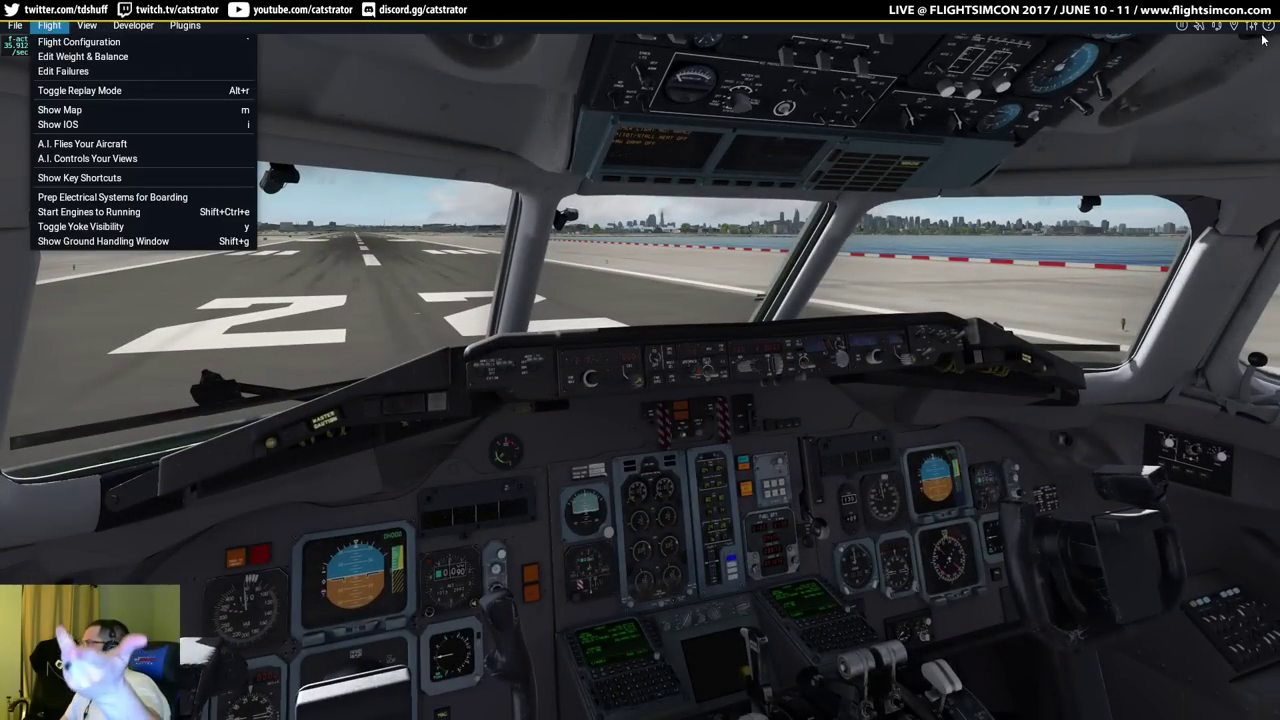
pyautogui.hotkey('alt', 'F4')
pyautogui.click(754, 444)
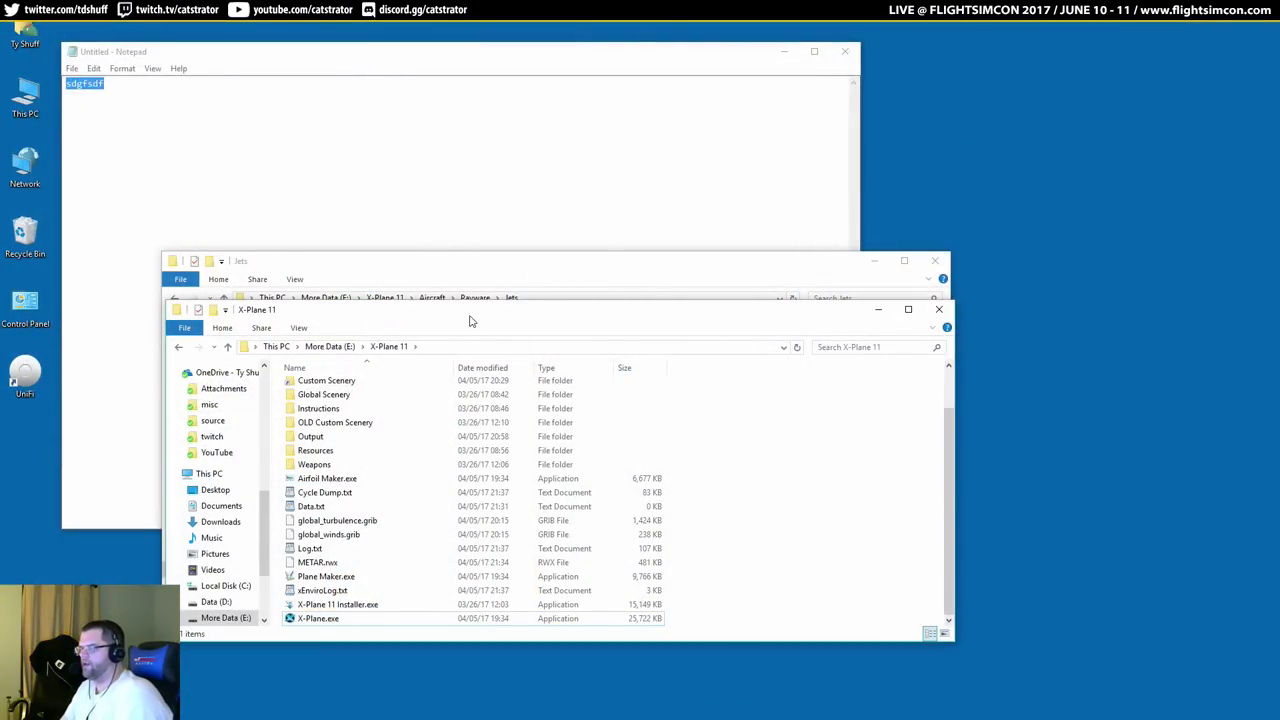
# Move the X-Plane 11 folder window clear of the Jets window and open its Resources\plugins folder.
pyautogui.moveTo(471, 321); pyautogui.dragTo(713, 87)
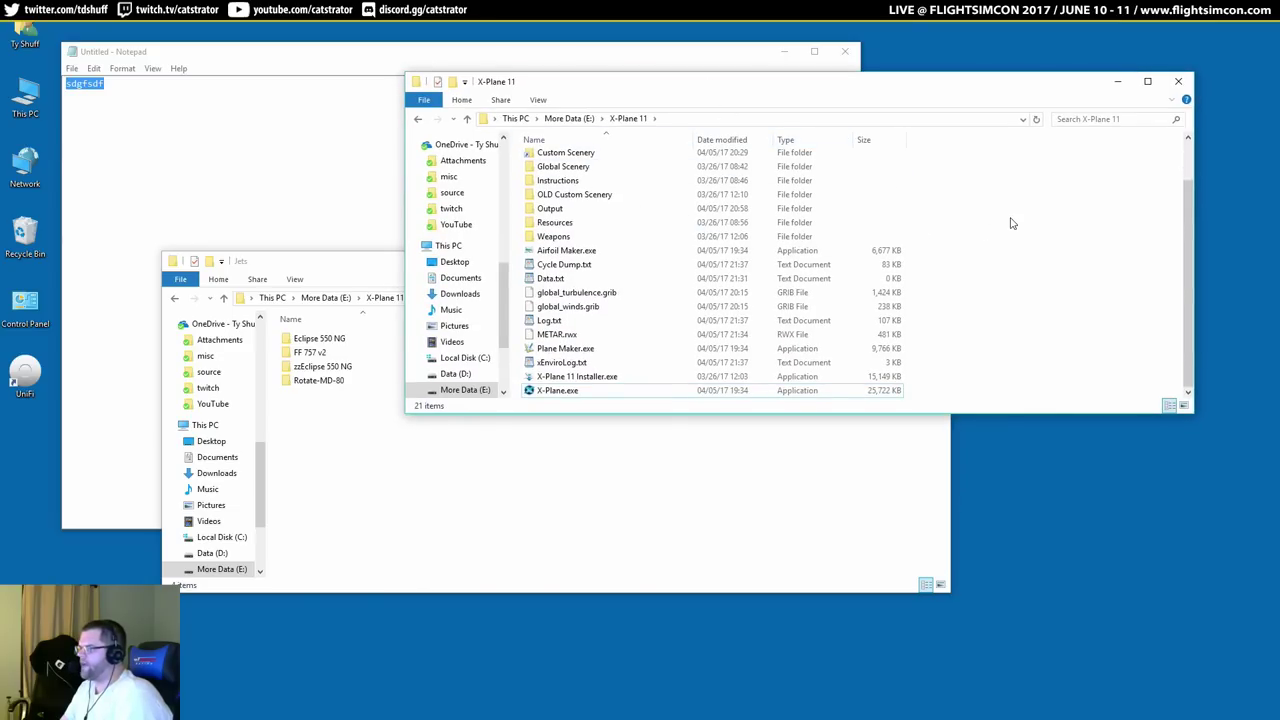
pyautogui.doubleClick(590, 222)
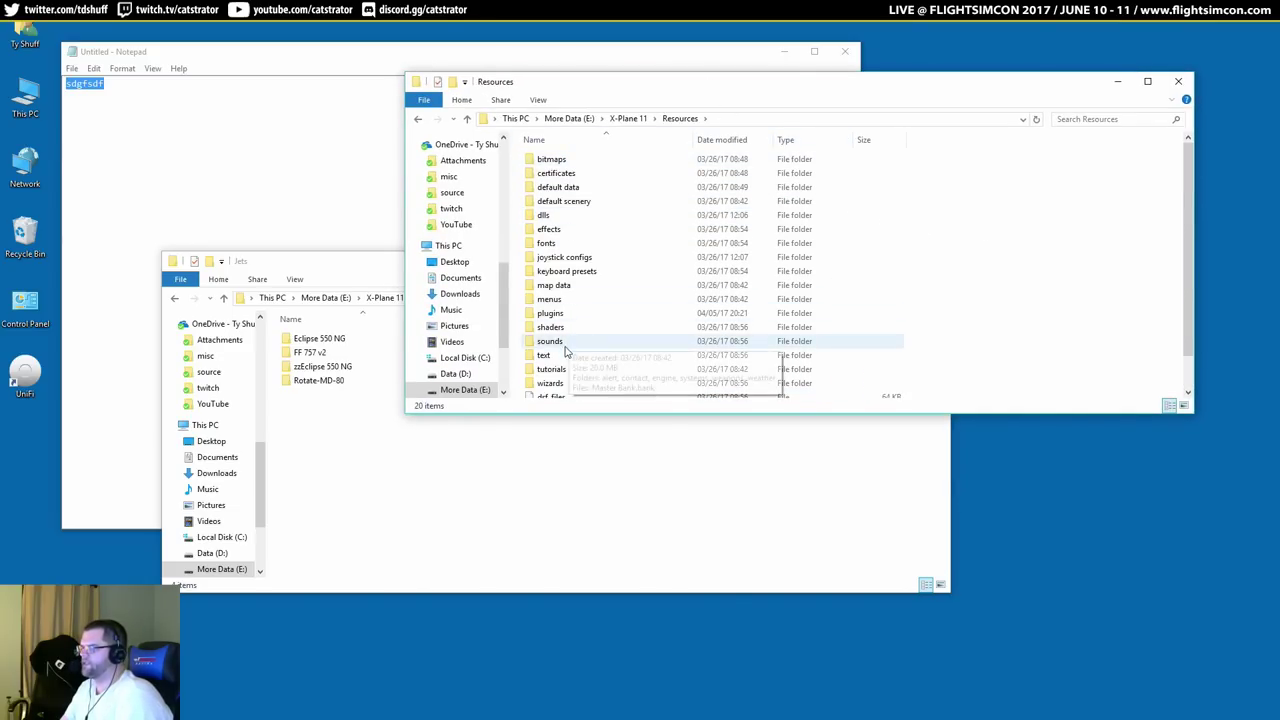
pyautogui.doubleClick(572, 313)
# In the Jets folder window, go to the X-Plane 10 folder and open its Resources\plugins folder.
pyautogui.click(421, 337)
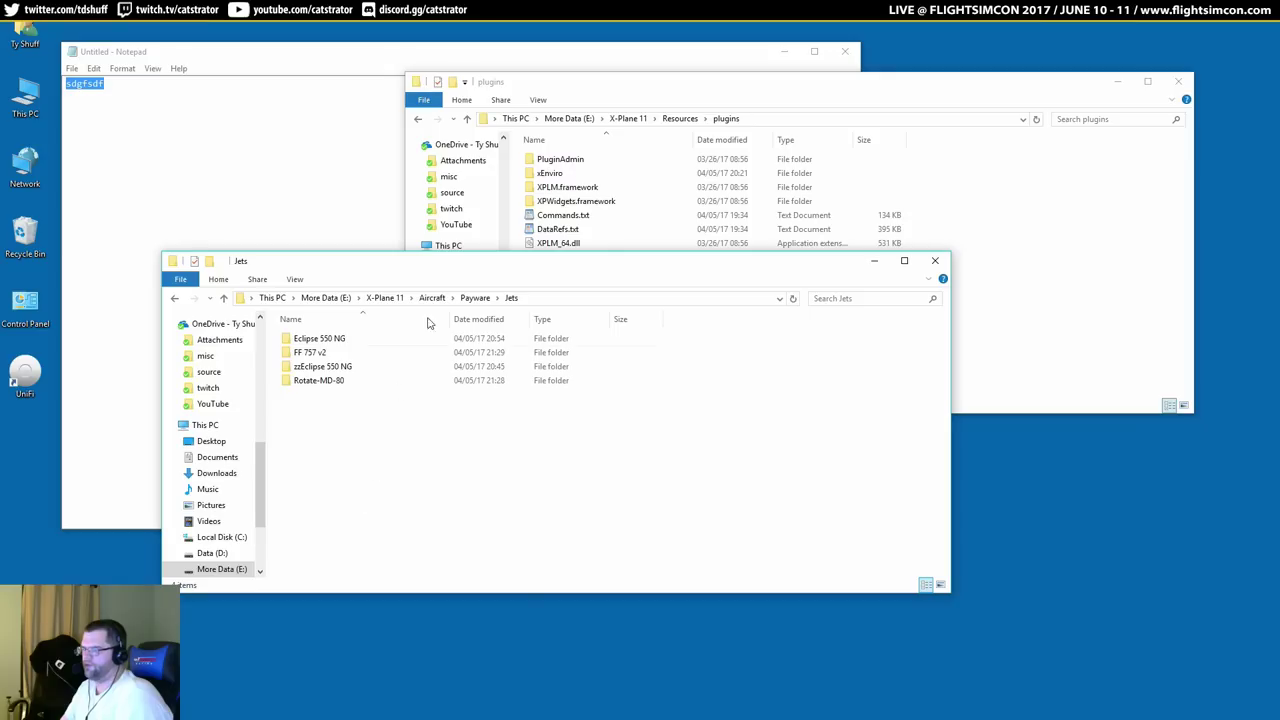
pyautogui.scroll(10, 208, 395)
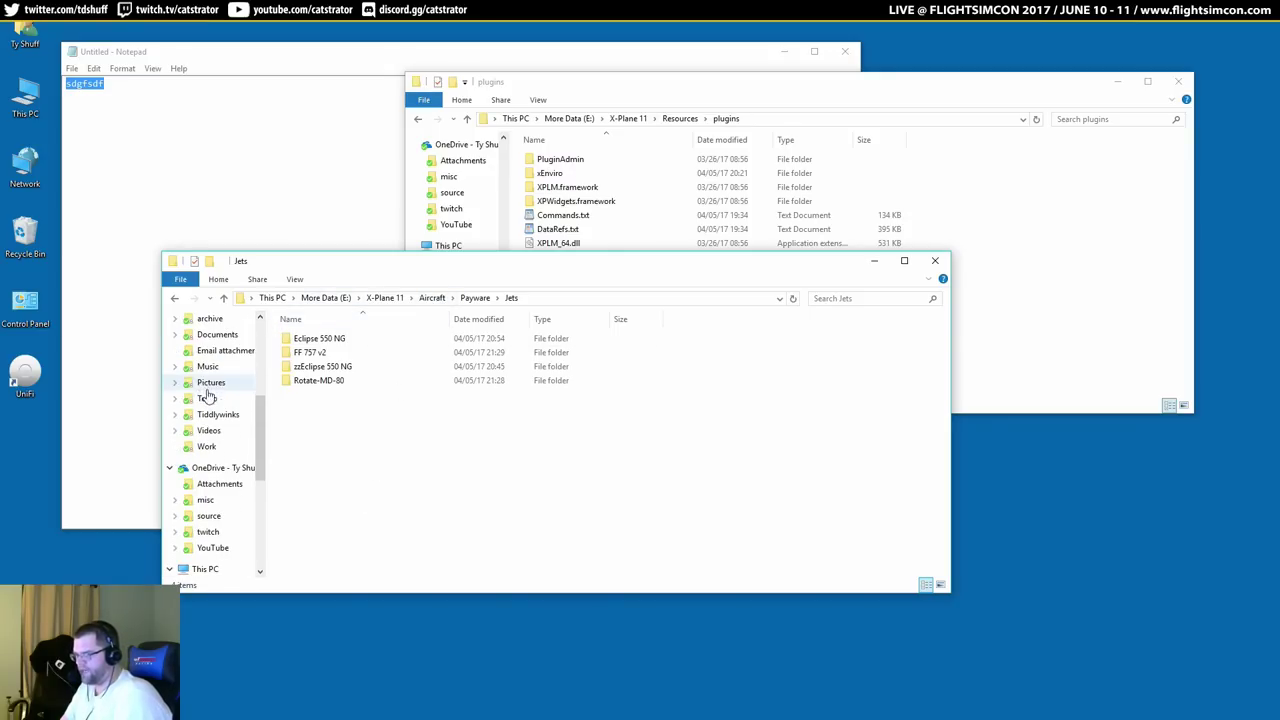
pyautogui.scroll(1, 204, 387)
pyautogui.click(225, 409)
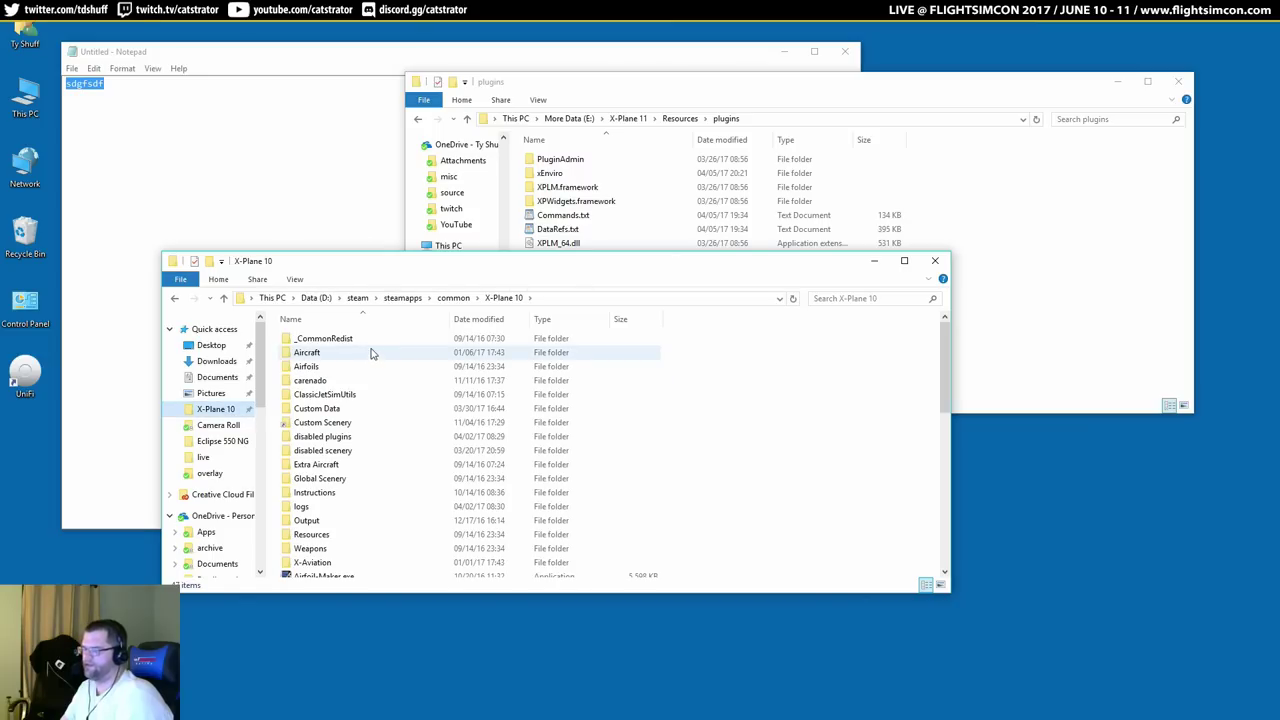
pyautogui.doubleClick(392, 536)
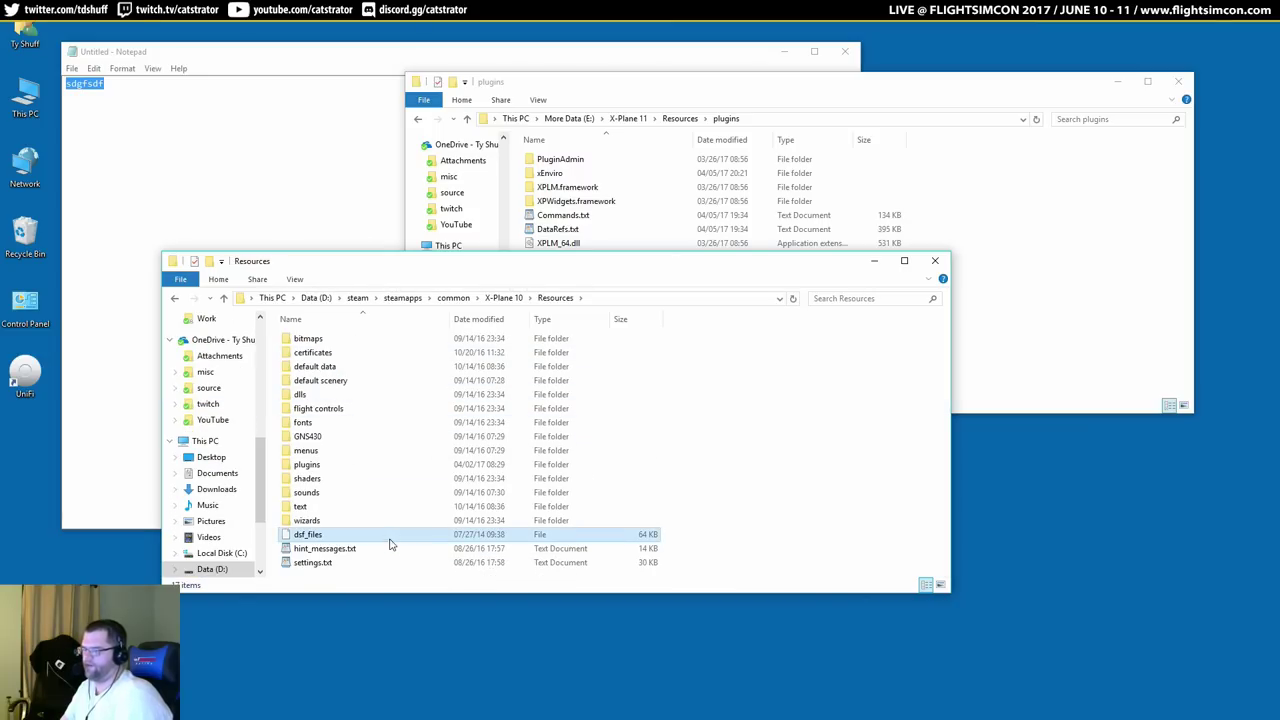
pyautogui.doubleClick(365, 466)
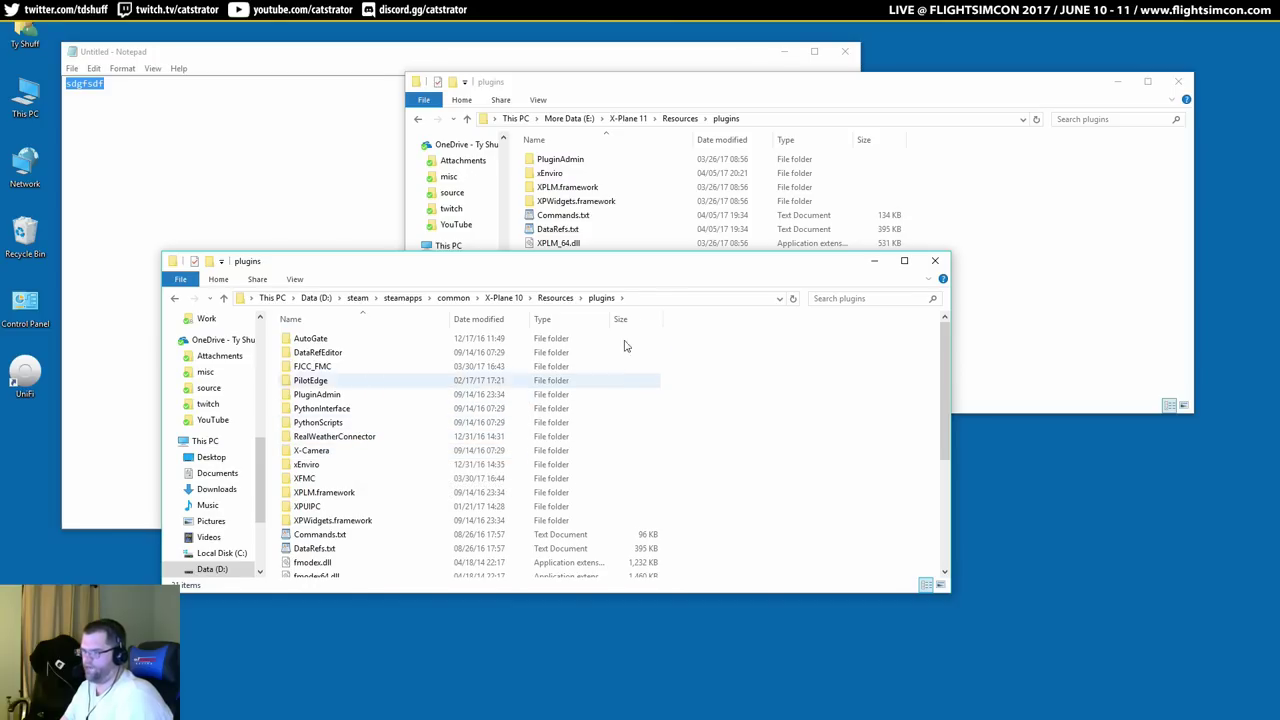
# Copy the AutoGate folder from the X-Plane 10 plugins folder into the X-Plane 11 plugins folder.
pyautogui.doubleClick(597, 162)
pyautogui.click(486, 437)
pyautogui.moveTo(308, 340); pyautogui.dragTo(760, 343)
pyautogui.click(1029, 220)
pyautogui.press('BackSpace')
pyautogui.click(810, 480)
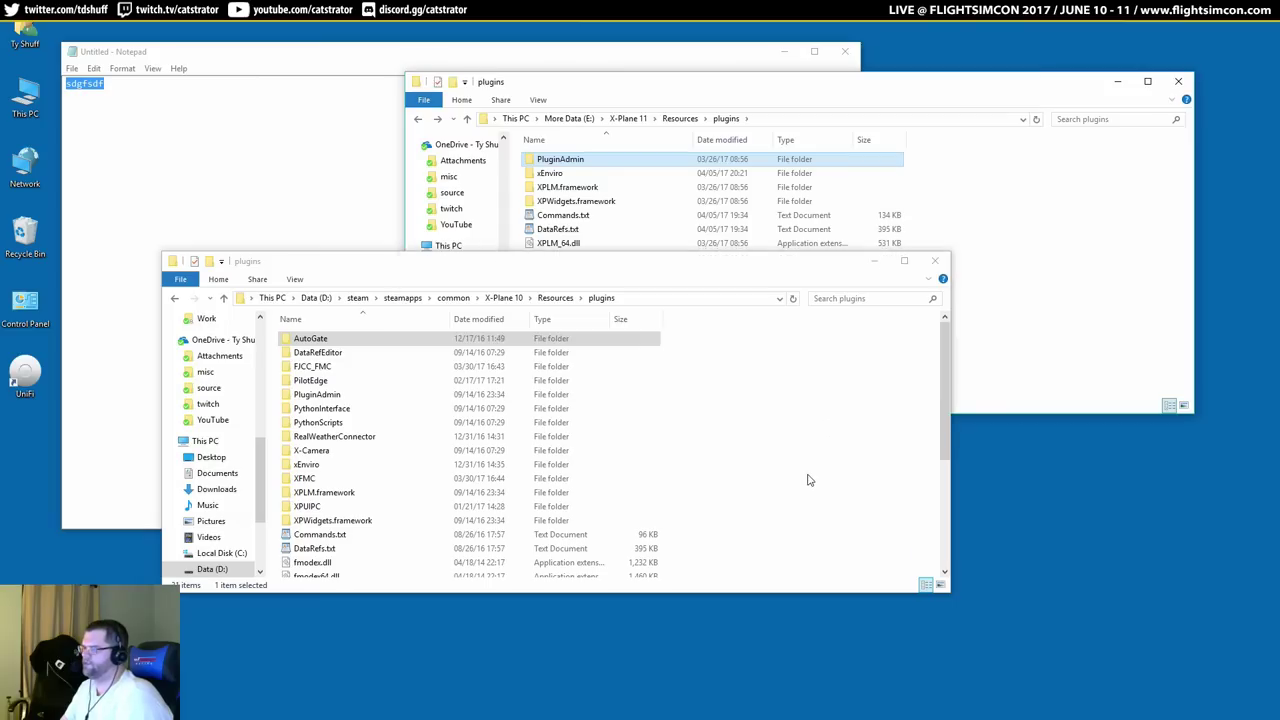
pyautogui.moveTo(486, 343); pyautogui.dragTo(708, 349)
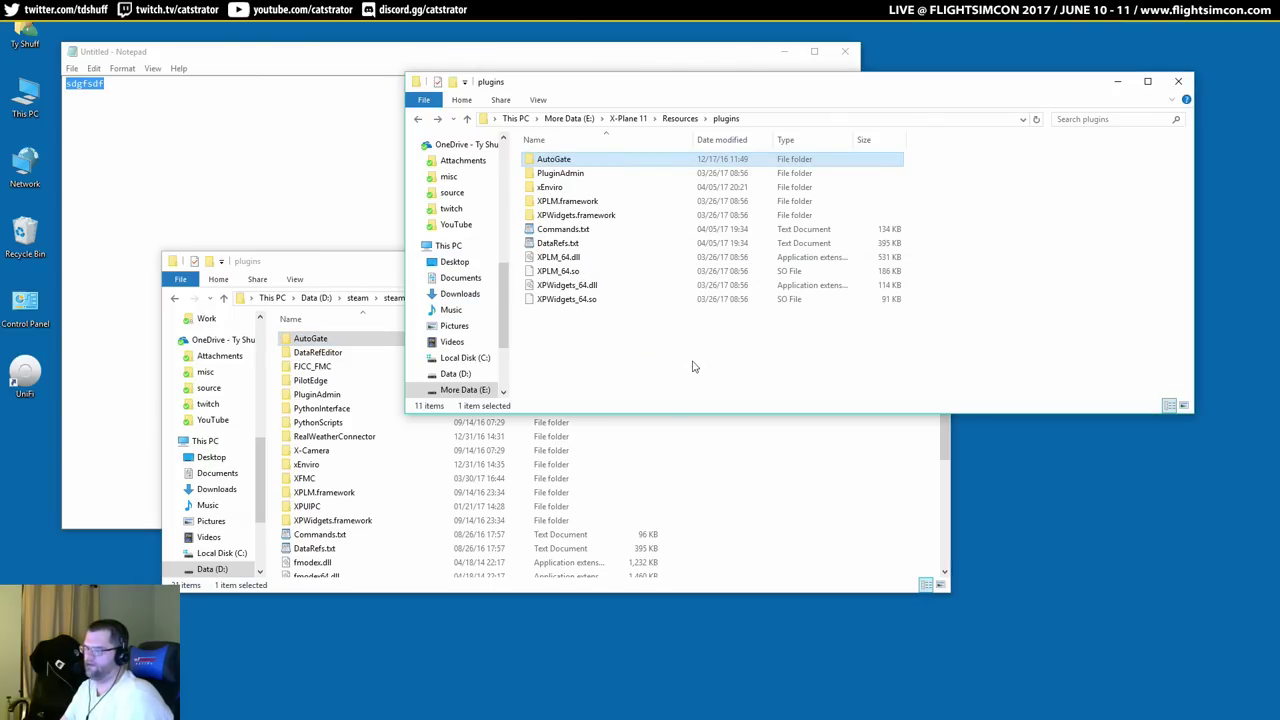
# Copy the DataRefEditor and PilotEdge folders from the X-Plane 10 plugins folder into the X-Plane 11 plugins folder.
pyautogui.click(520, 425)
pyautogui.moveTo(345, 352); pyautogui.dragTo(963, 229)
pyautogui.doubleClick(424, 356)
pyautogui.press('BackSpace')
pyautogui.click(378, 367)
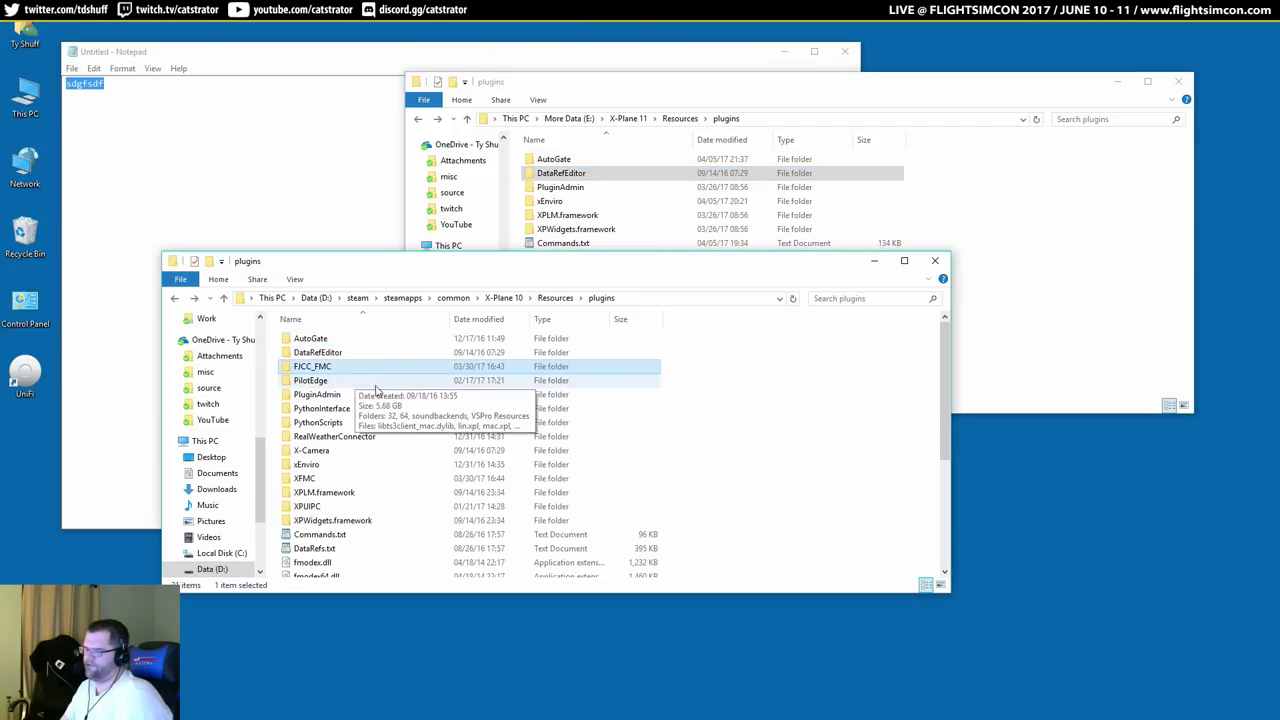
pyautogui.moveTo(336, 387); pyautogui.dragTo(1038, 215)
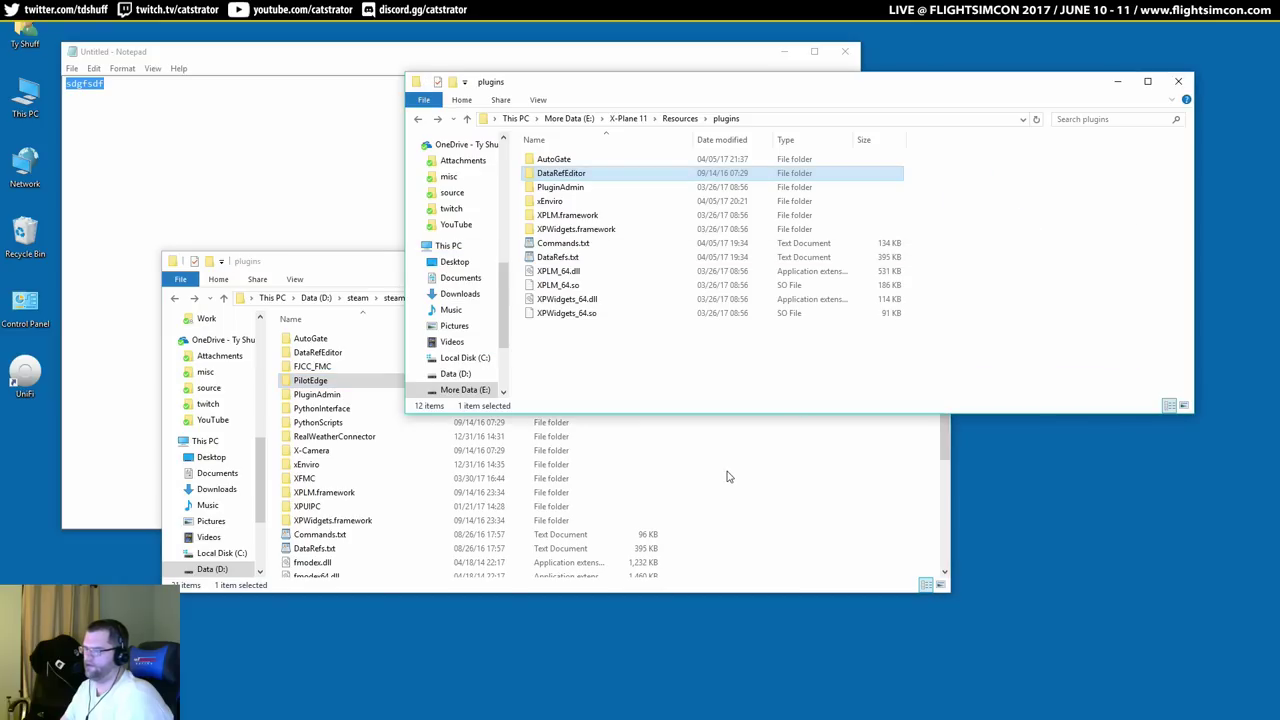
# Copy the PythonInterface and PythonScripts folders into the X-Plane 11 plugins folder.
pyautogui.click(560, 436)
pyautogui.moveTo(321, 408); pyautogui.dragTo(1020, 220)
pyautogui.moveTo(340, 424); pyautogui.dragTo(1013, 231)
# Check the RealWeatherConnector folder's contents, and copy the X-Camera and XPUIPC folders into the X-Plane 11 plugins folder.
pyautogui.click(729, 491)
pyautogui.doubleClick(398, 437)
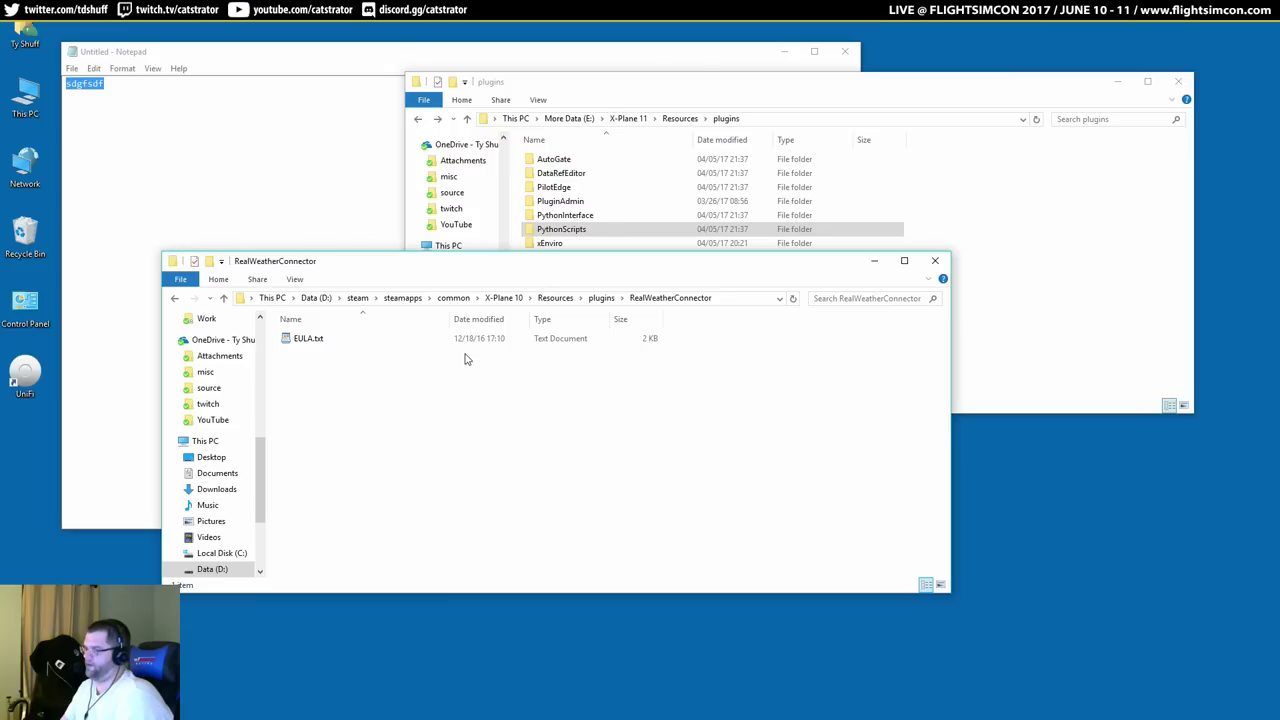
pyautogui.press('BackSpace')
pyautogui.moveTo(330, 452); pyautogui.dragTo(990, 236)
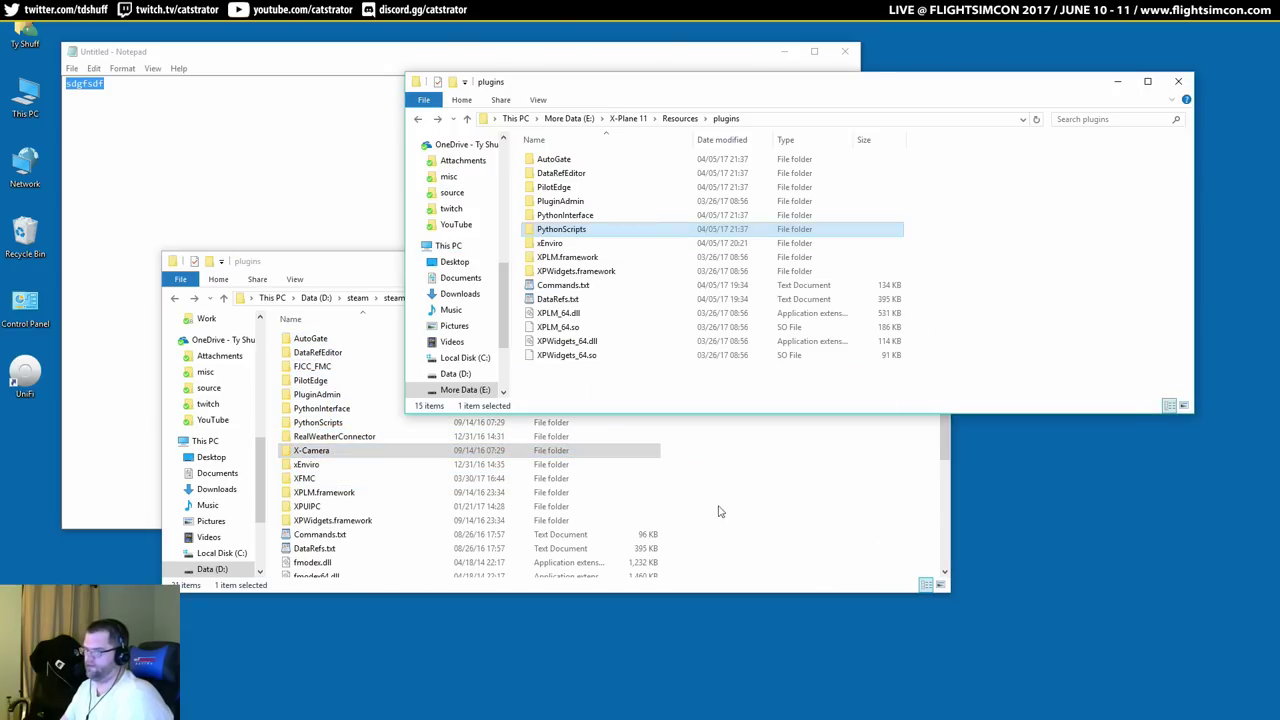
pyautogui.click(737, 502)
pyautogui.scroll(-1, 360, 463)
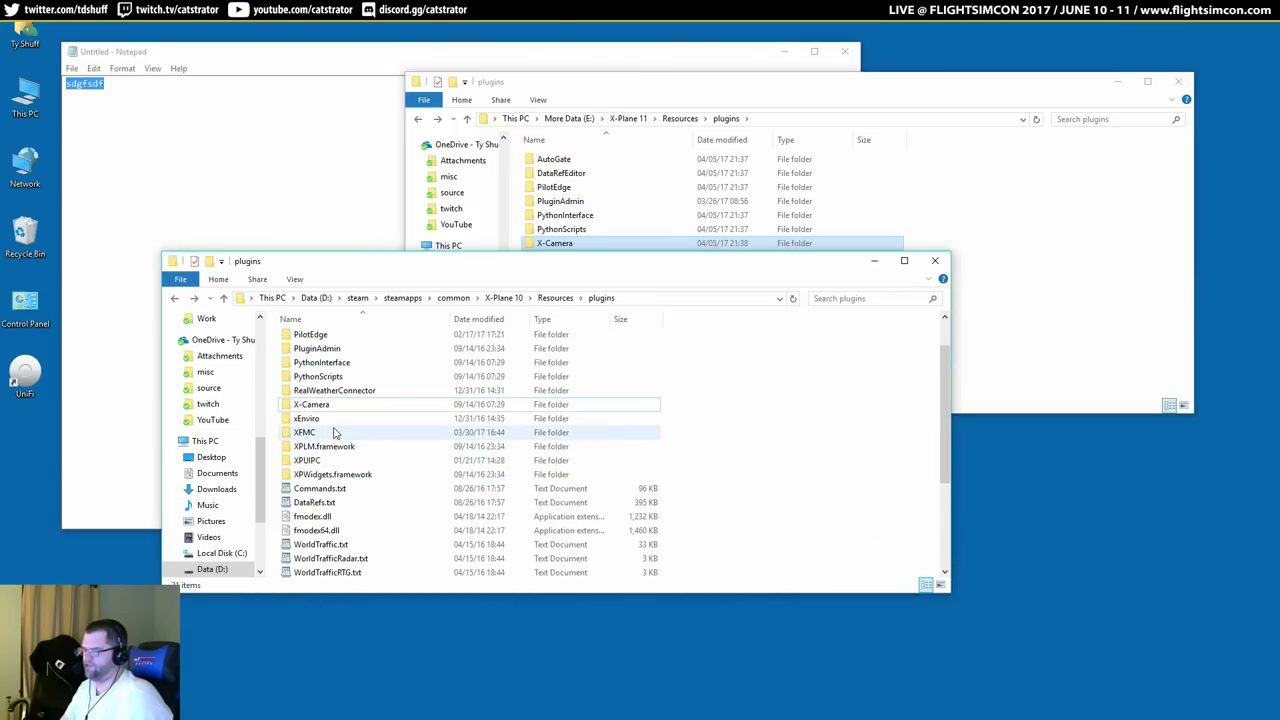
pyautogui.moveTo(318, 460); pyautogui.dragTo(1053, 290)
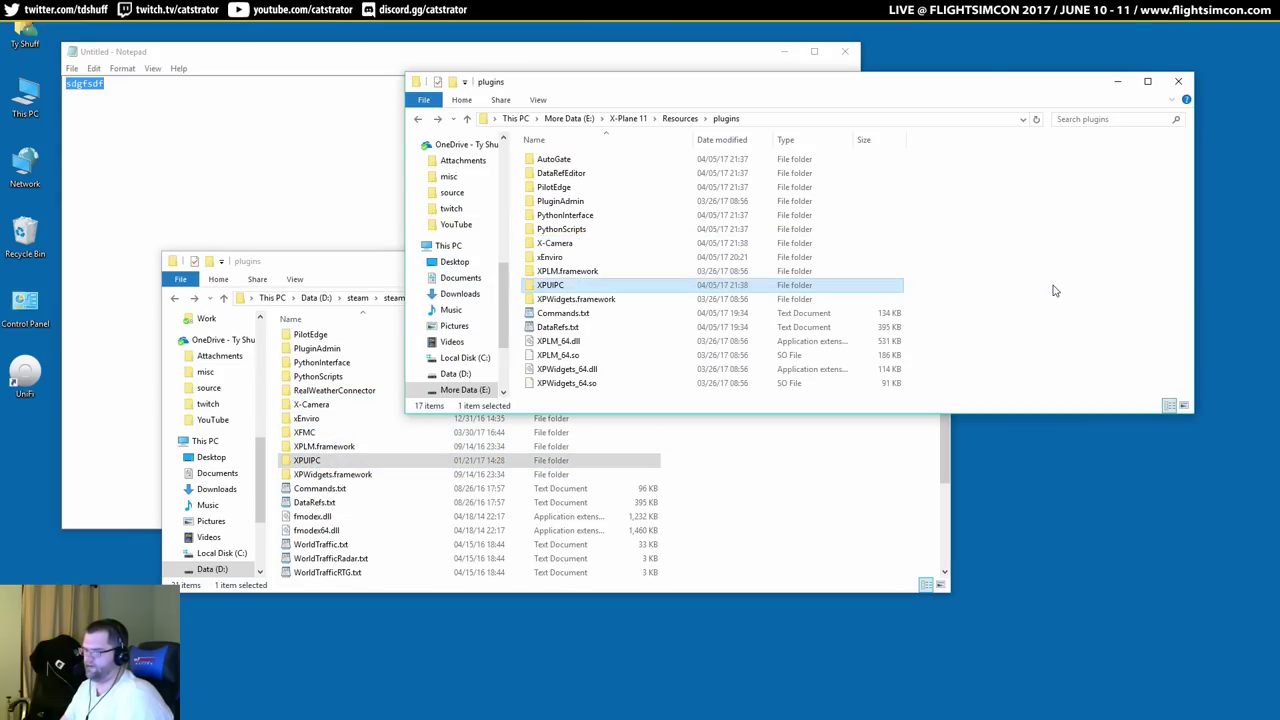
pyautogui.click(838, 484)
pyautogui.scroll(-3, 835, 479)
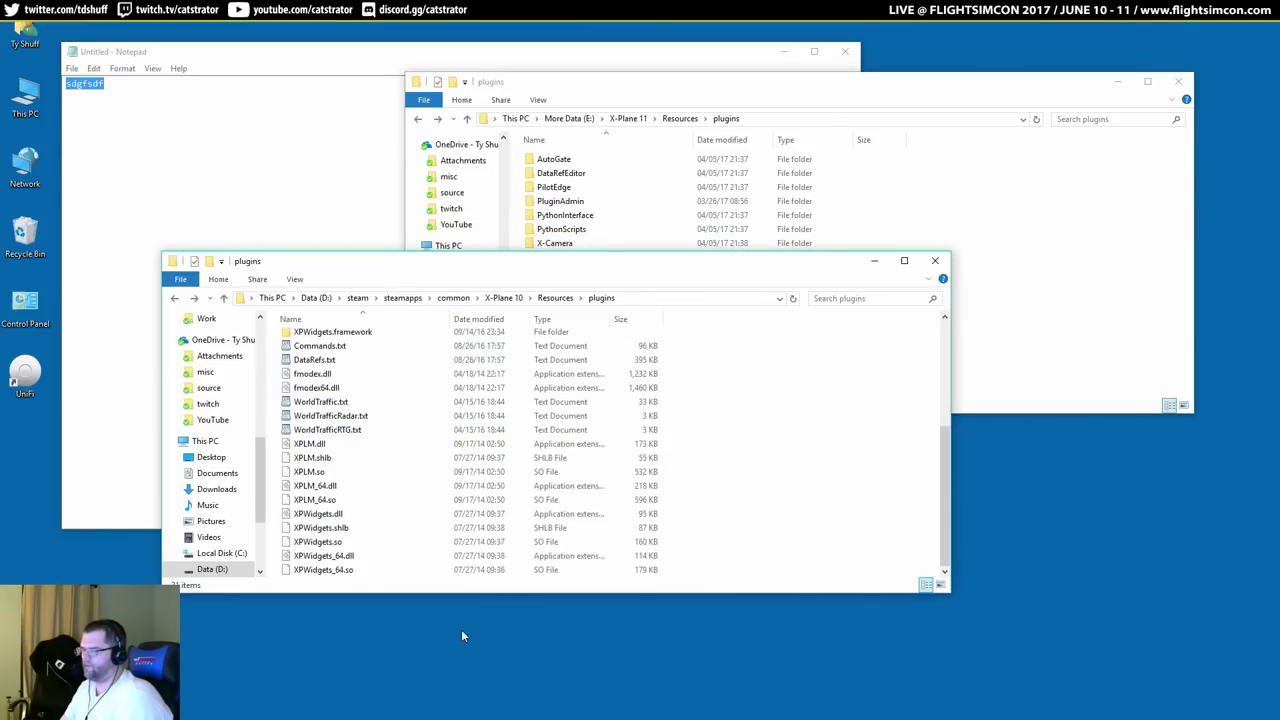
pyautogui.moveTo(811, 561); pyautogui.dragTo(940, 371)
pyautogui.click(1110, 293)
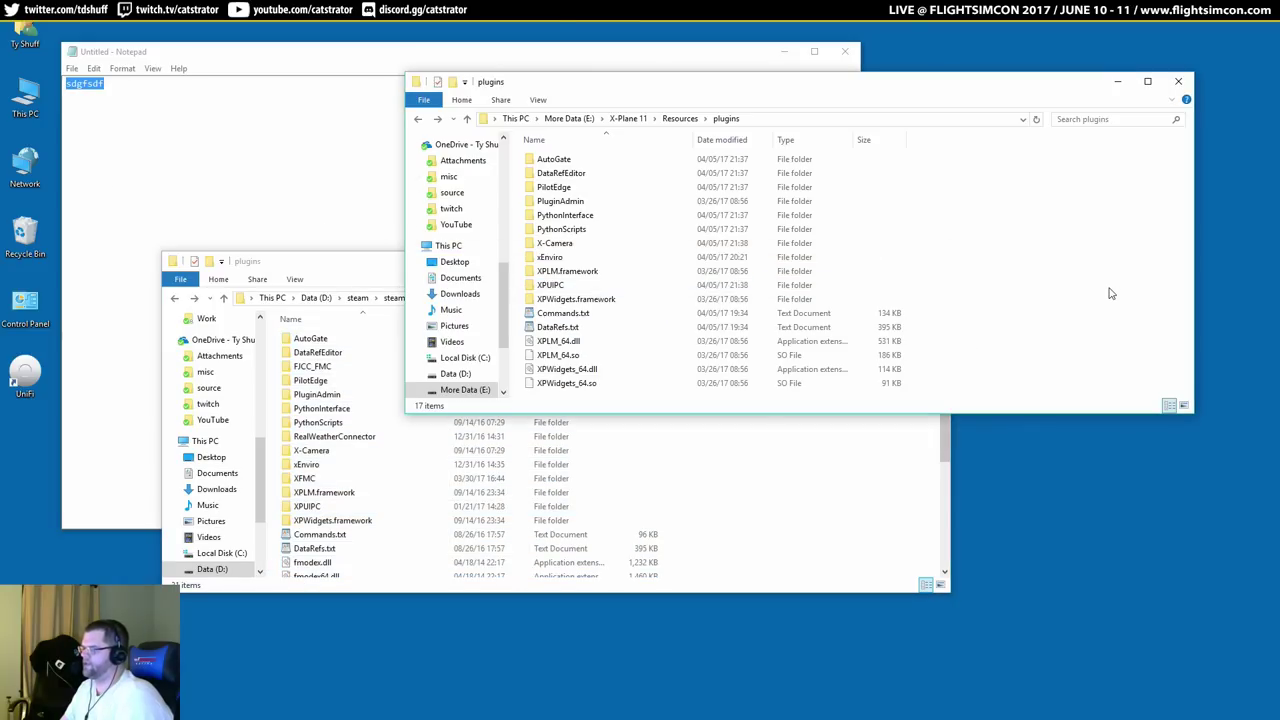
# Create a folder named "disabled plugins" in the main X-Plane 11 folder.
pyautogui.click(829, 476)
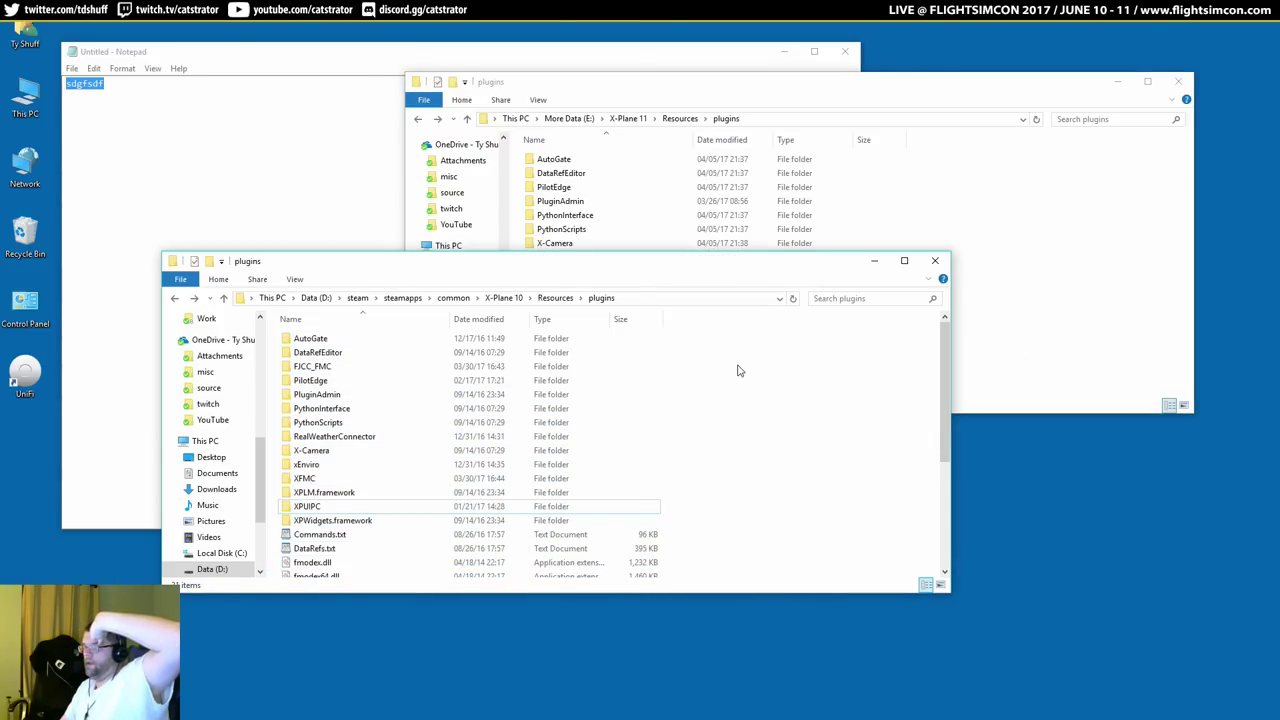
pyautogui.press('BackSpace')
pyautogui.click(1048, 229)
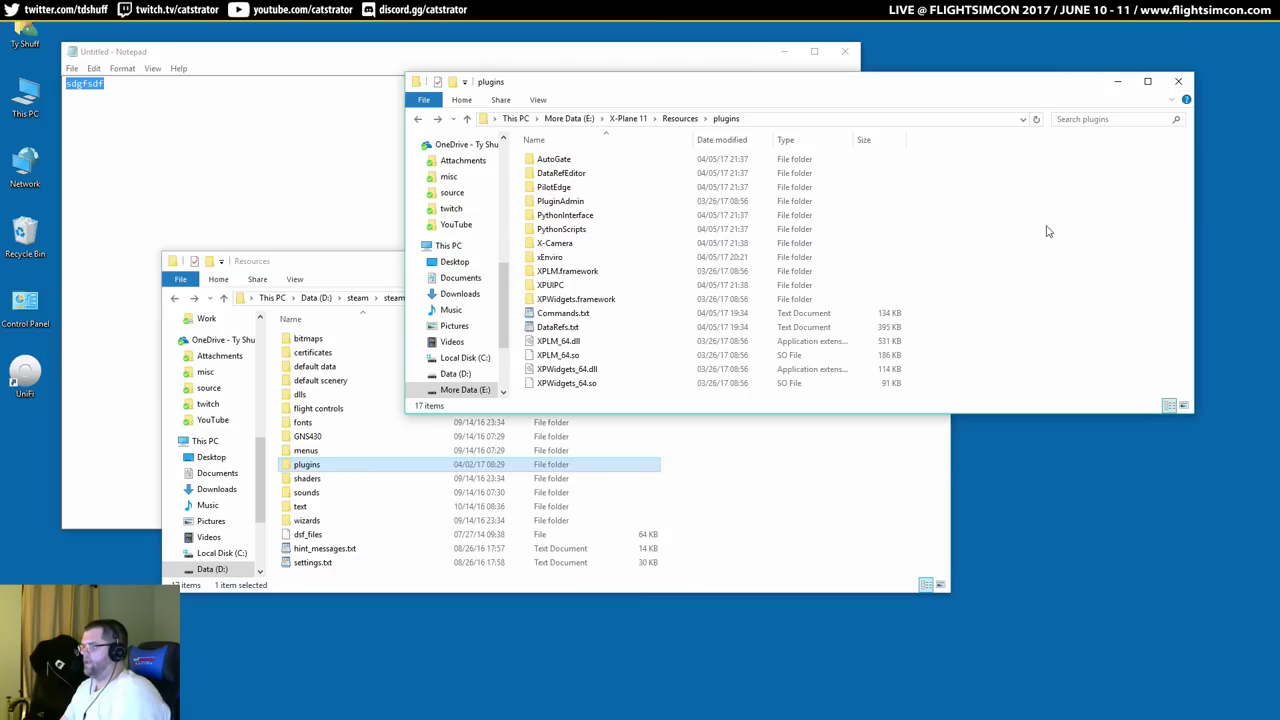
pyautogui.click(604, 120)
pyautogui.rightClick(983, 259)
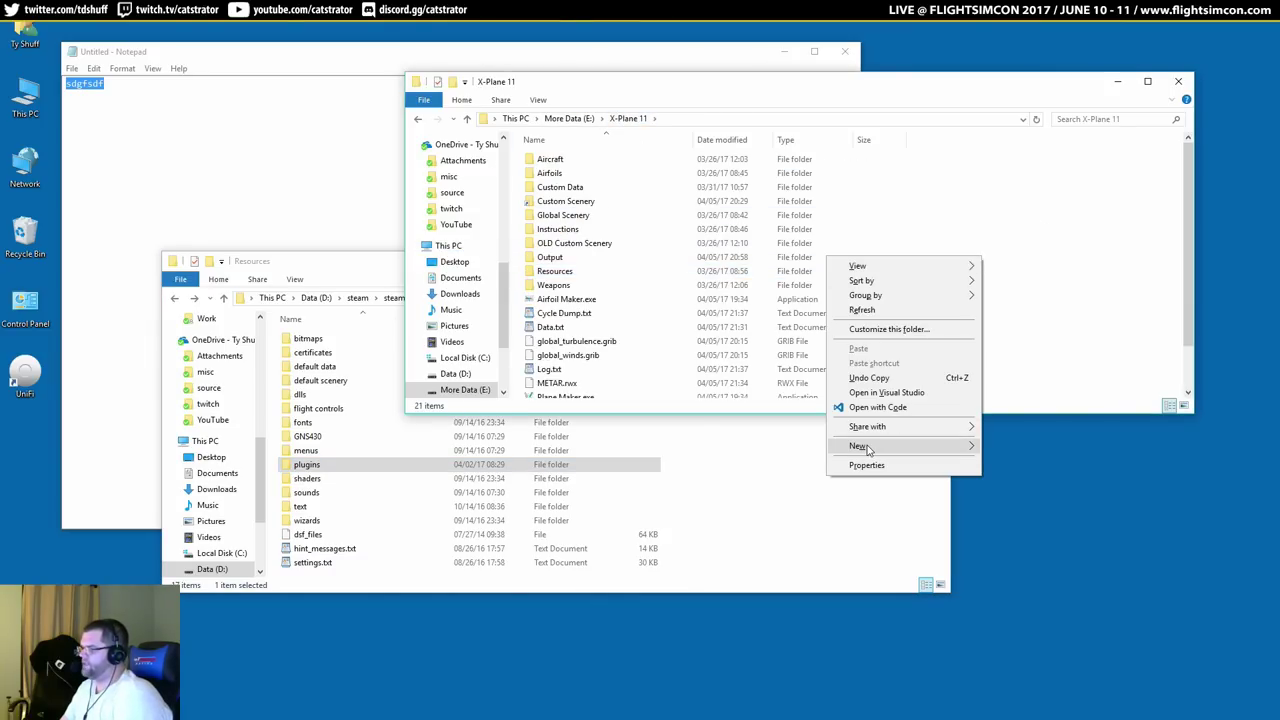
pyautogui.moveTo(950, 443)
pyautogui.click(751, 449)
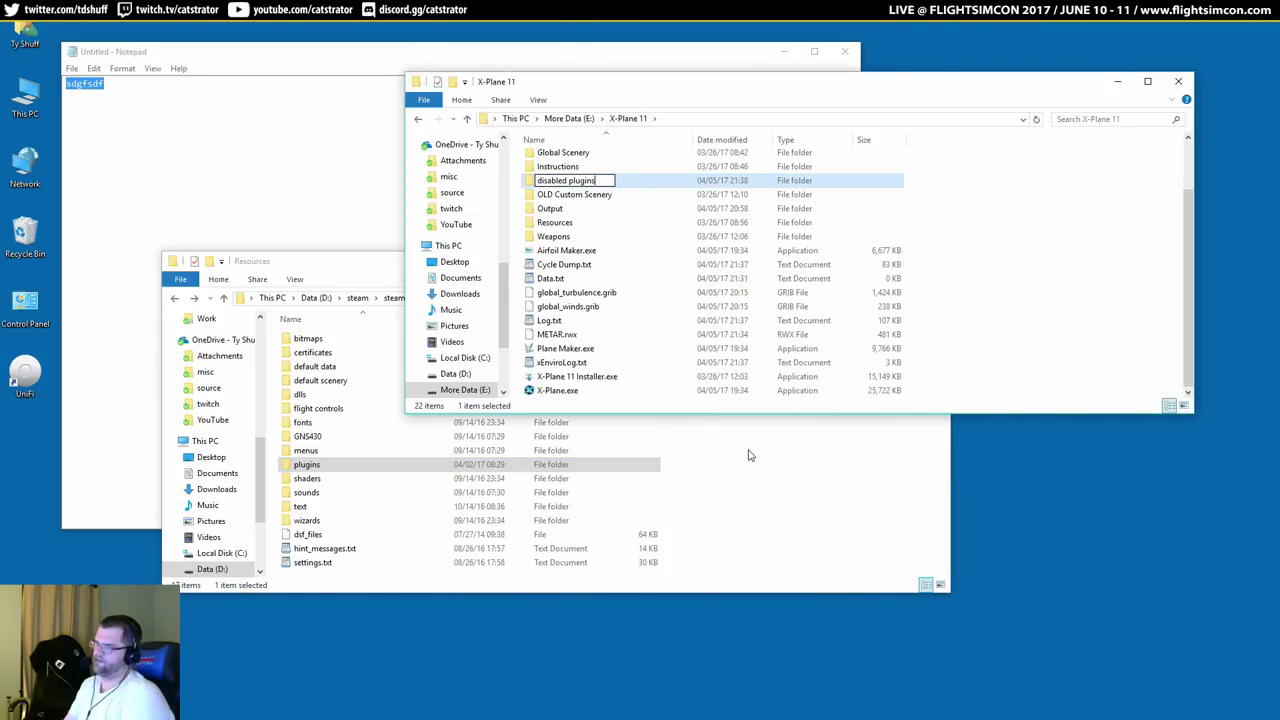
pyautogui.press('Return')
# In the X-Plane 10 window, open the disabled plugins folder and check the contents of its FJCC_FMC folder.
pyautogui.click(743, 449)
pyautogui.click(497, 299)
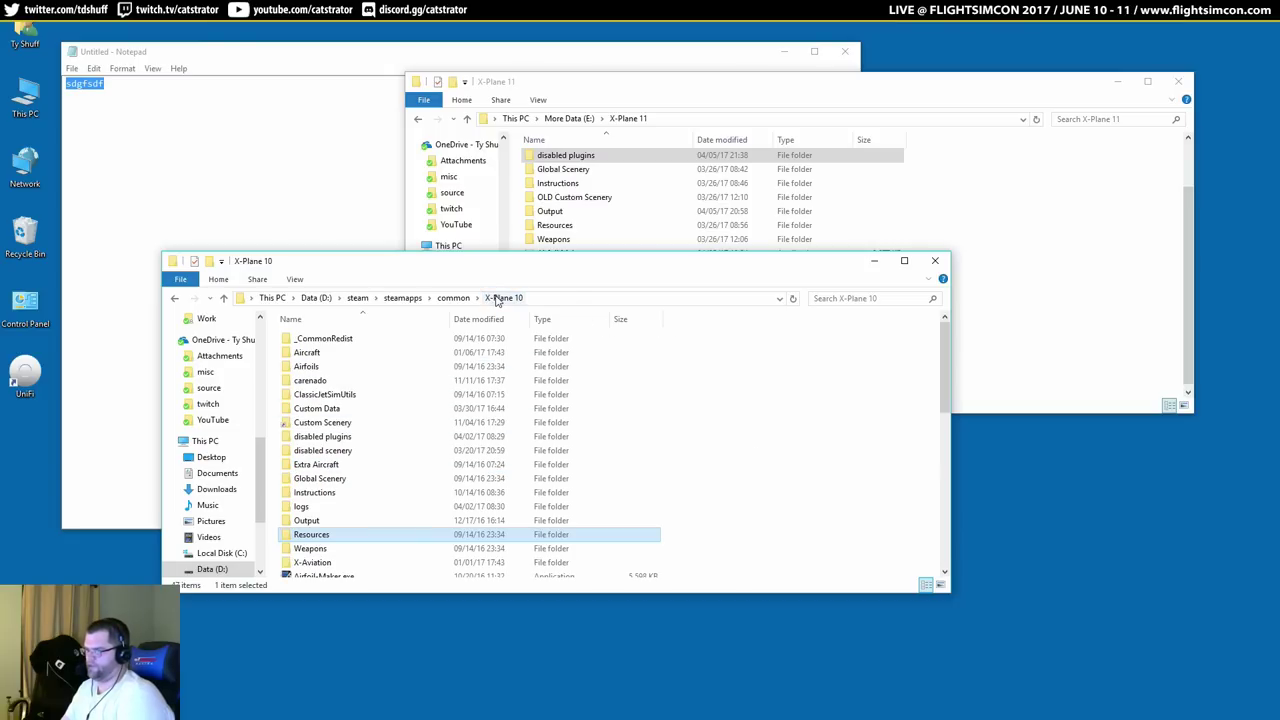
pyautogui.doubleClick(343, 436)
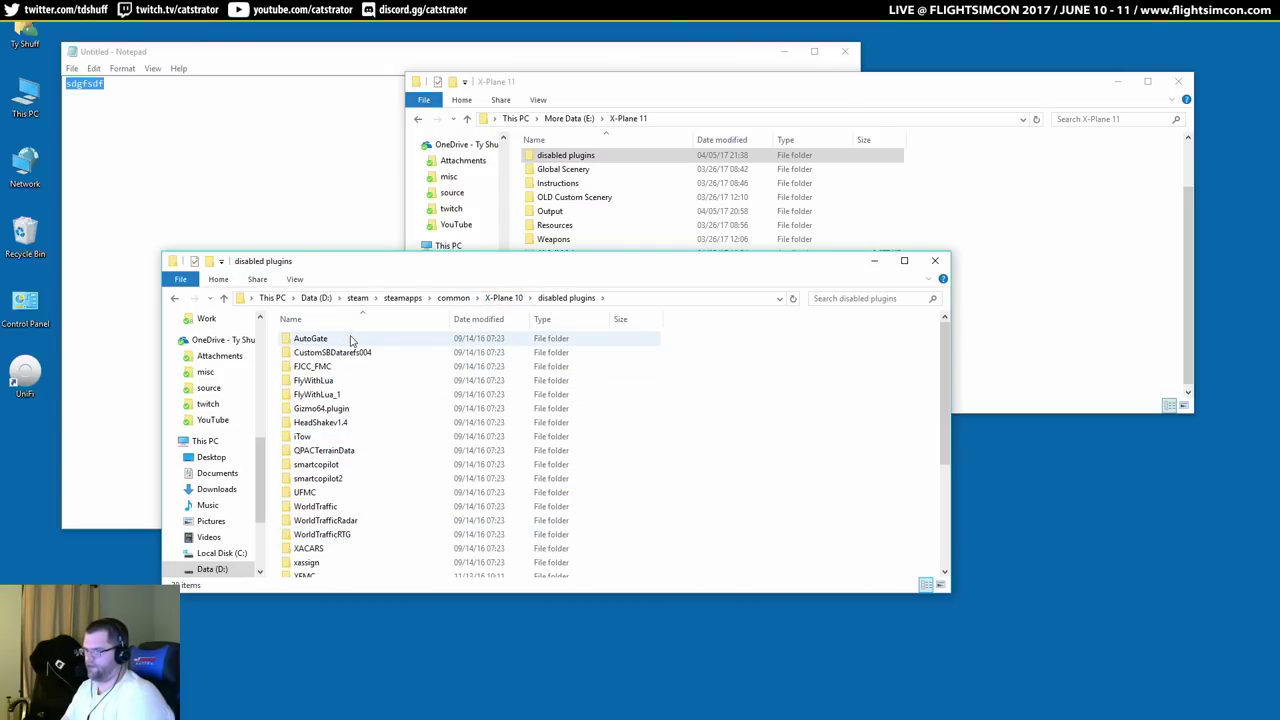
pyautogui.doubleClick(315, 366)
pyautogui.press('BackSpace')
# Copy the FJCC_FMC, FlyWithLua and Gizmo64.plugin folders into the X-Plane 11 disabled plugins folder.
pyautogui.moveTo(331, 368); pyautogui.dragTo(388, 346)
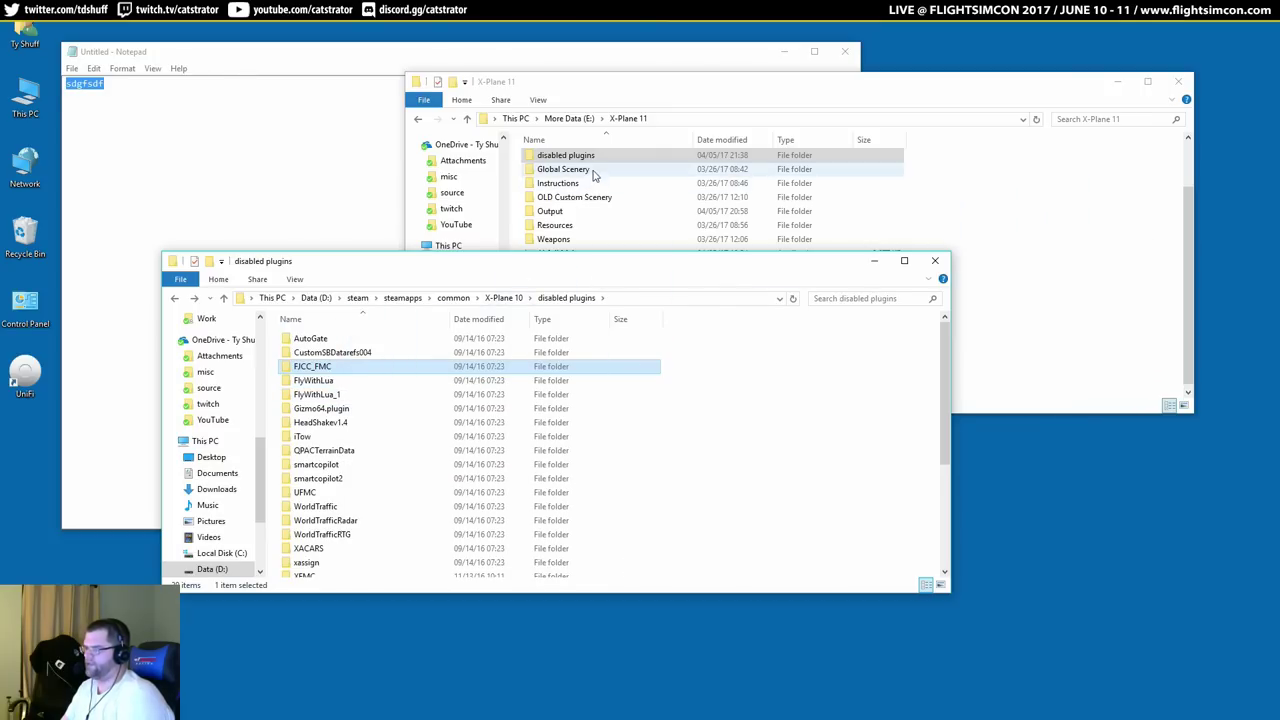
pyautogui.doubleClick(594, 157)
pyautogui.click(330, 520)
pyautogui.moveTo(312, 368); pyautogui.dragTo(648, 185)
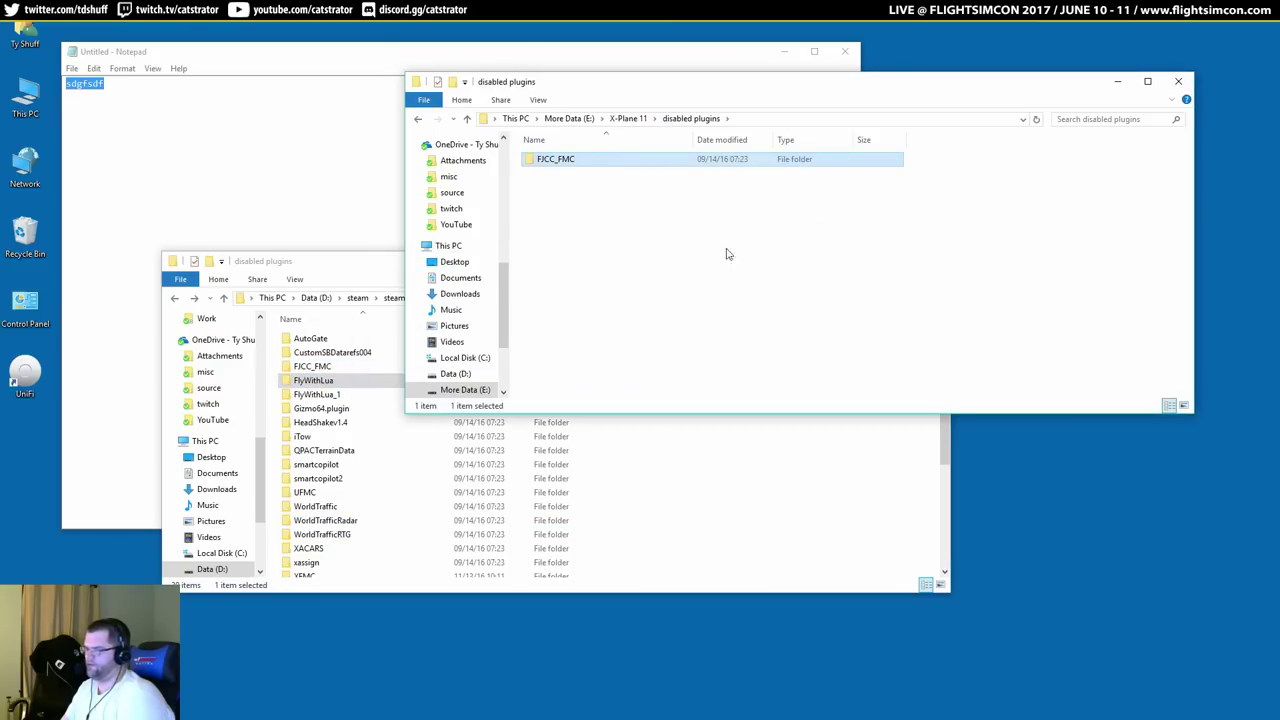
pyautogui.moveTo(313, 380); pyautogui.dragTo(545, 345)
pyautogui.moveTo(321, 408); pyautogui.dragTo(840, 258)
# Copy the HeadShakev1.4 and smartcopilot2 folders into the X-Plane 11 disabled plugins folder.
pyautogui.click(320, 422)
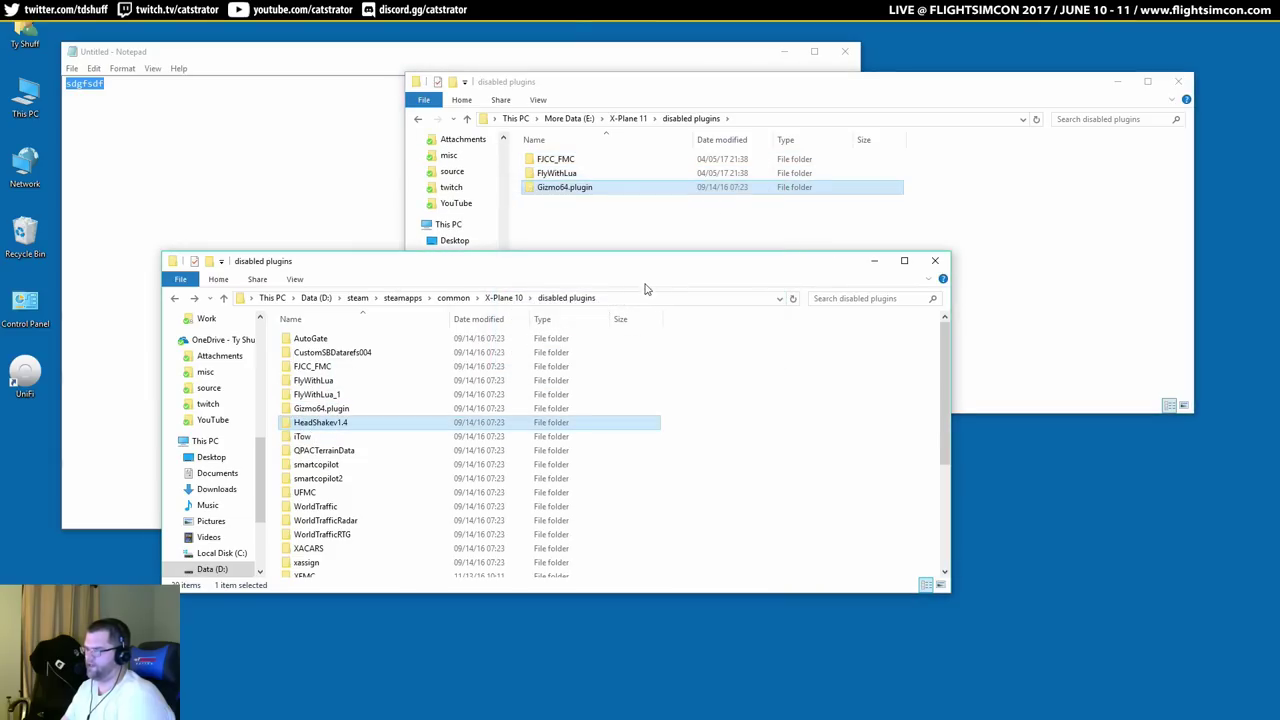
pyautogui.moveTo(438, 432); pyautogui.dragTo(991, 214)
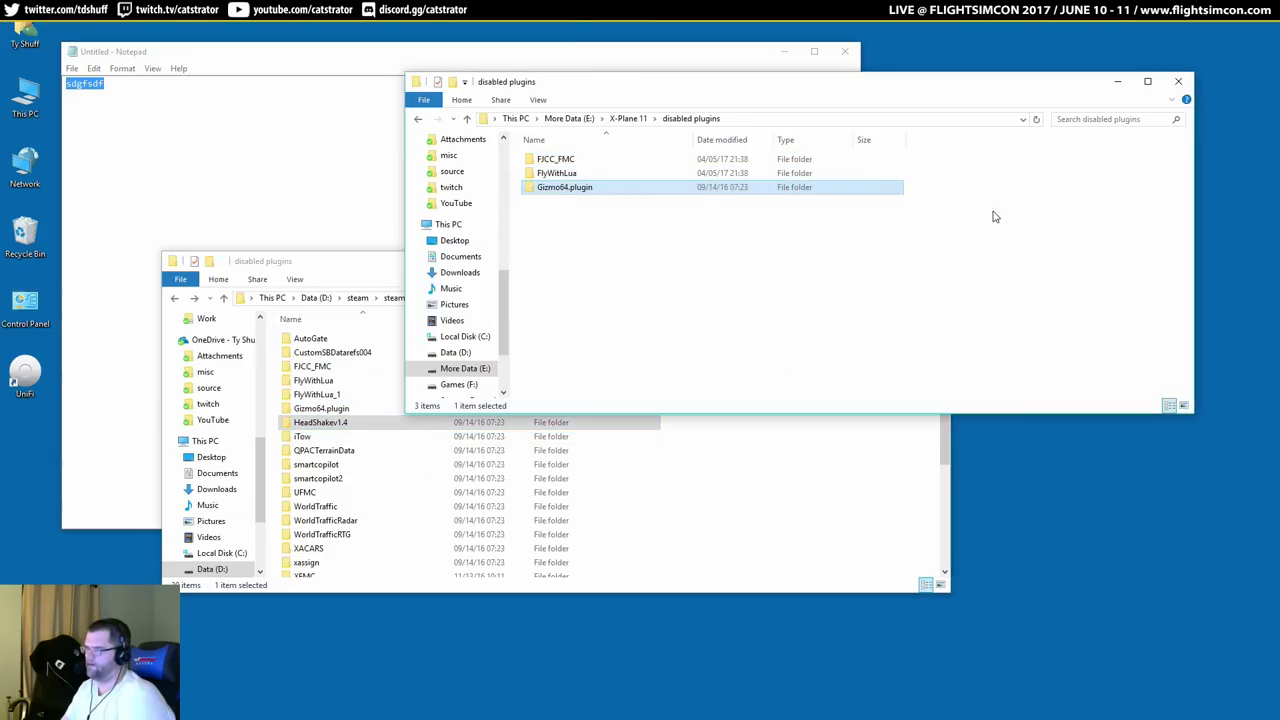
pyautogui.click(370, 478)
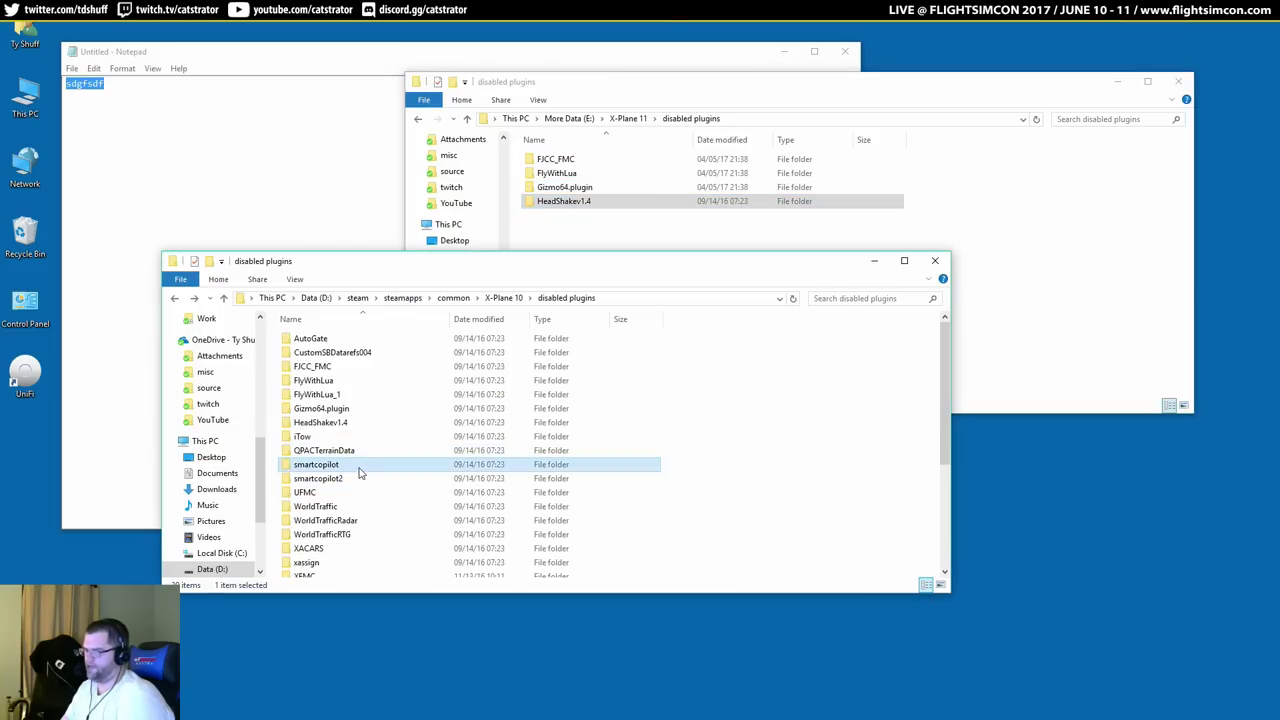
pyautogui.moveTo(377, 484); pyautogui.dragTo(1060, 236)
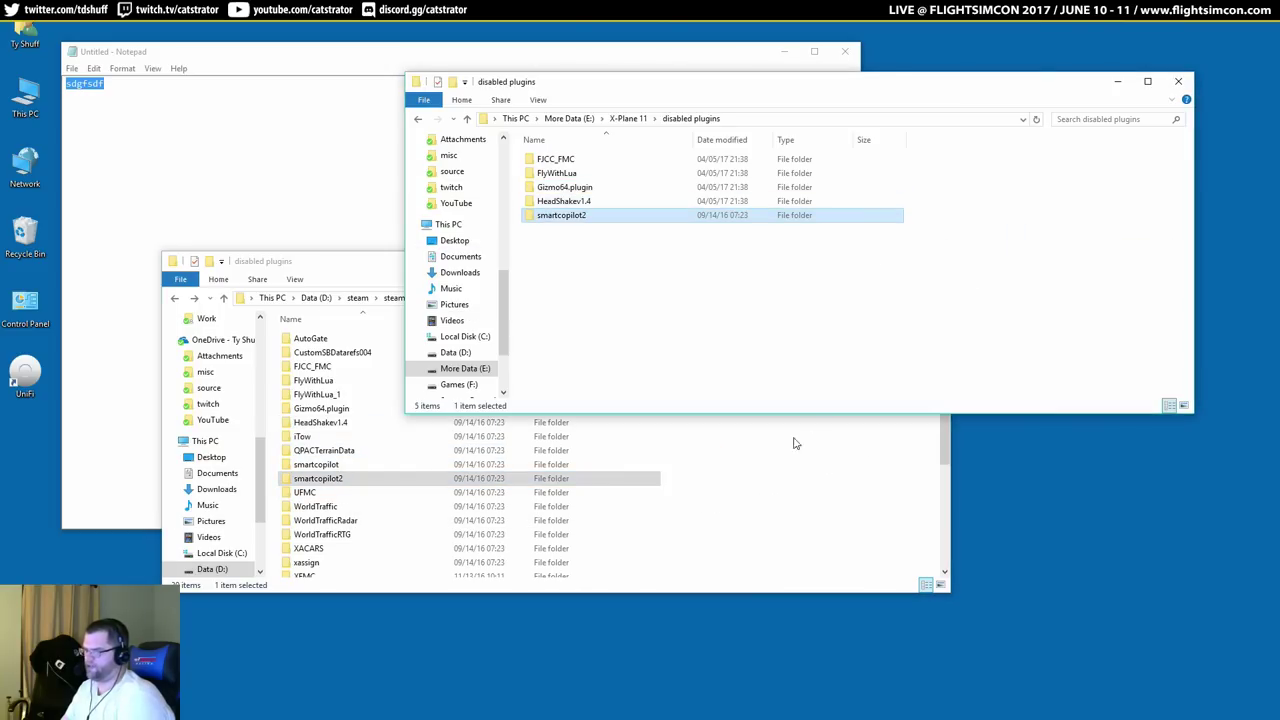
# Examine the UFMC, XFMC and xgs folders and look through the remaining items in X-Plane 10's disabled plugins folder.
pyautogui.click(387, 496)
pyautogui.doubleClick(597, 493)
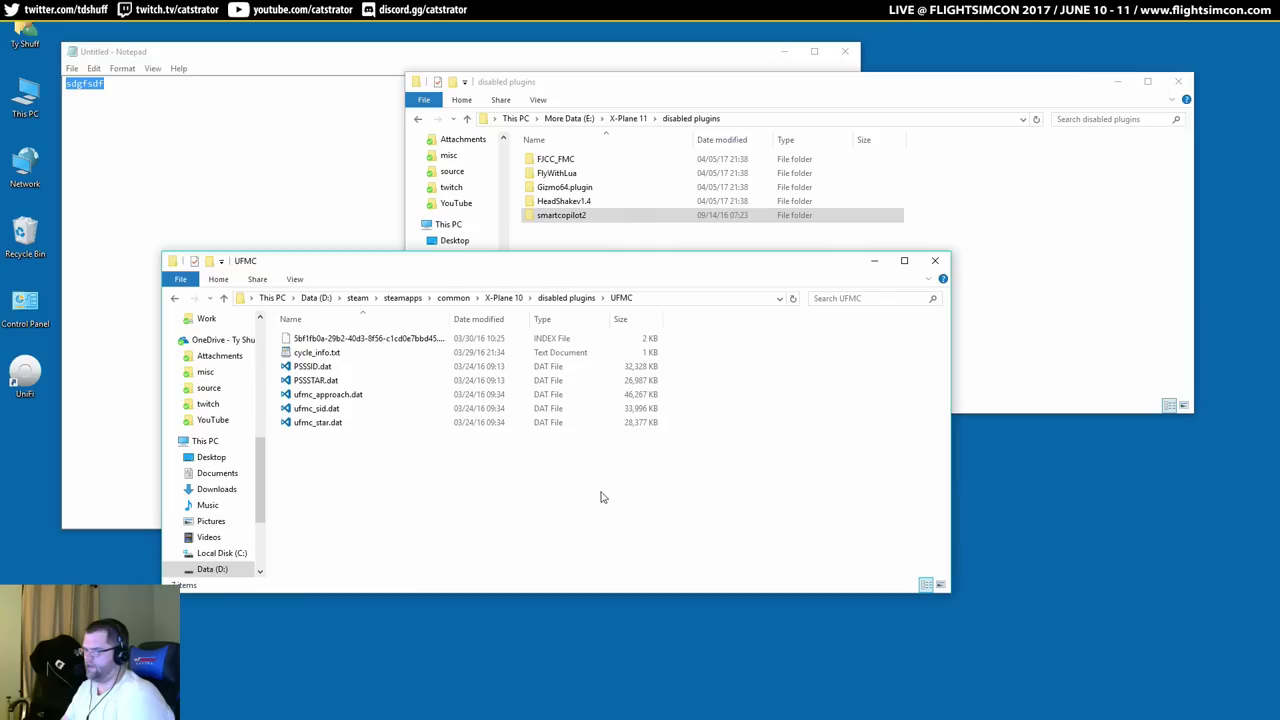
pyautogui.press('BackSpace')
pyautogui.scroll(-4, 714, 471)
pyautogui.moveTo(749, 335); pyautogui.dragTo(519, 376)
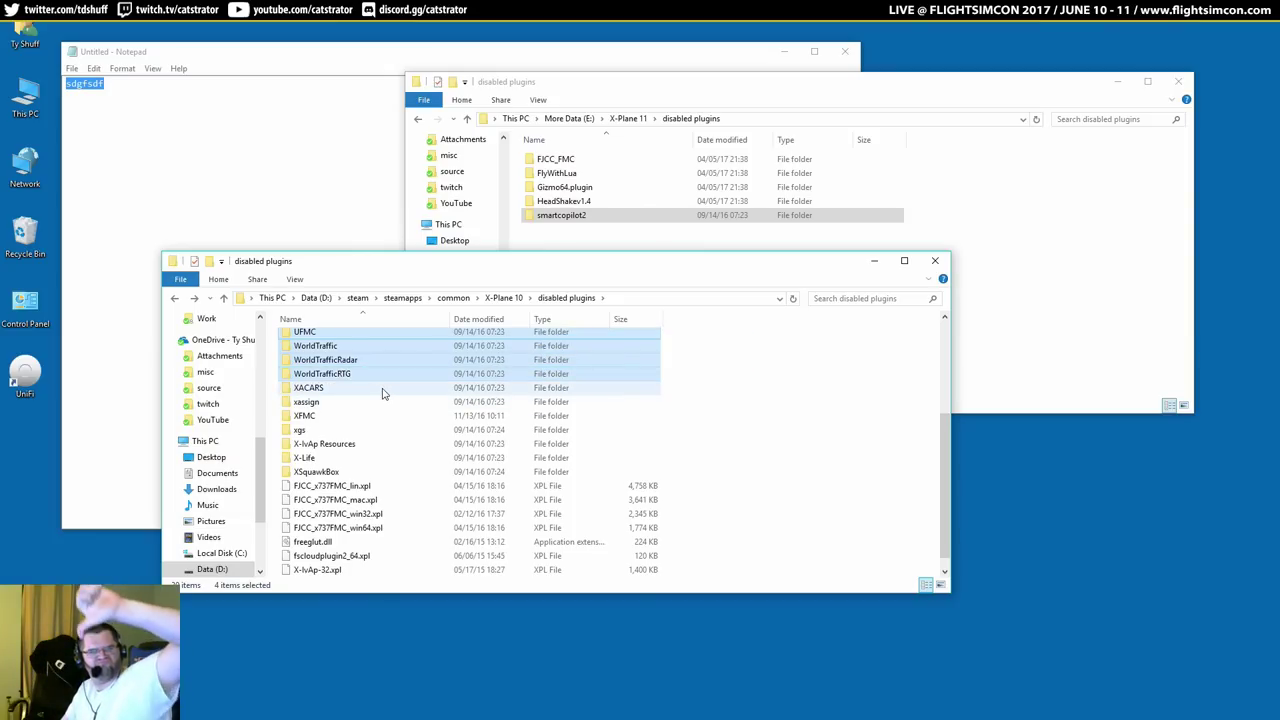
pyautogui.click(308, 402)
pyautogui.click(312, 417)
pyautogui.doubleClick(313, 421)
pyautogui.press('BackSpace')
pyautogui.scroll(-4, 714, 443)
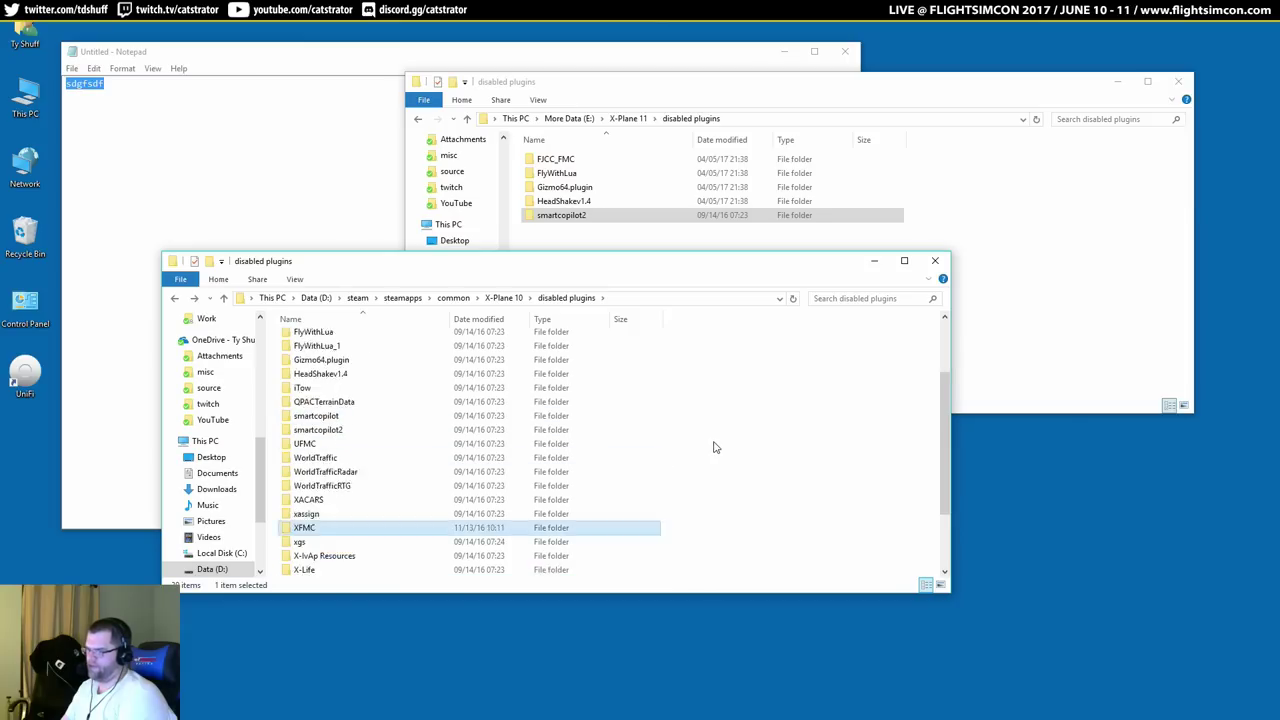
pyautogui.doubleClick(352, 417)
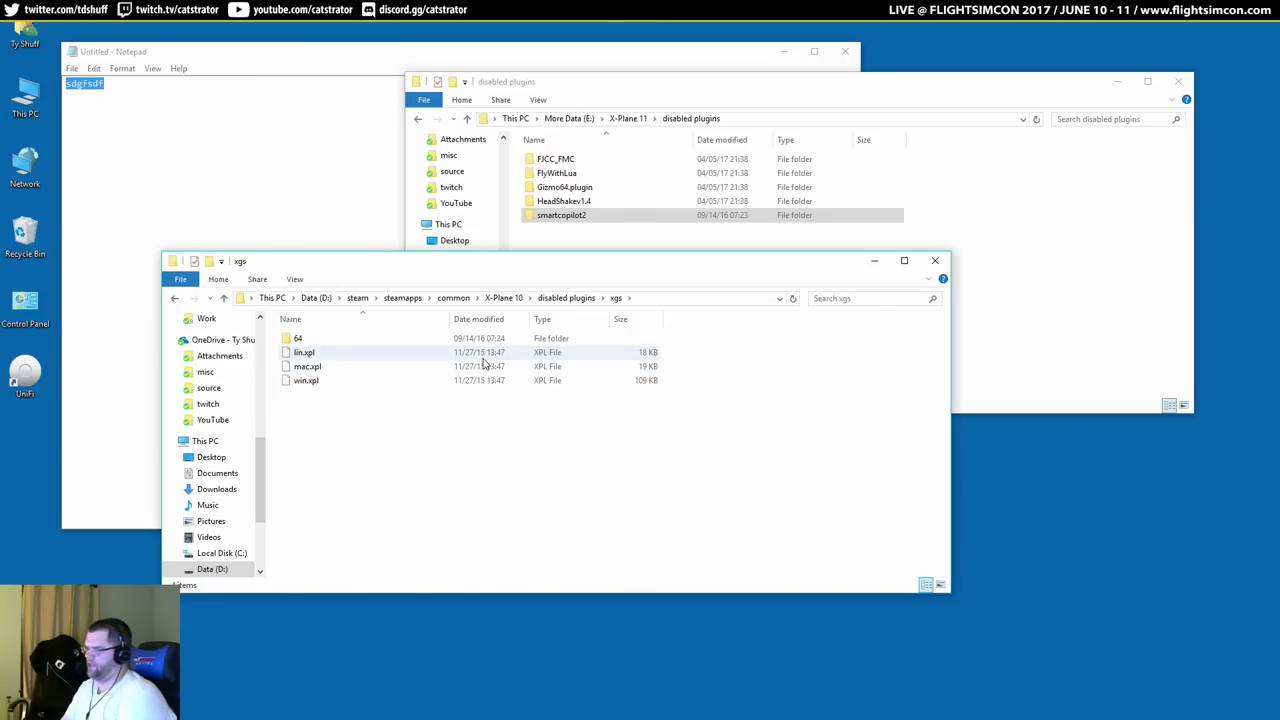
pyautogui.press('BackSpace')
pyautogui.scroll(-2, 330, 532)
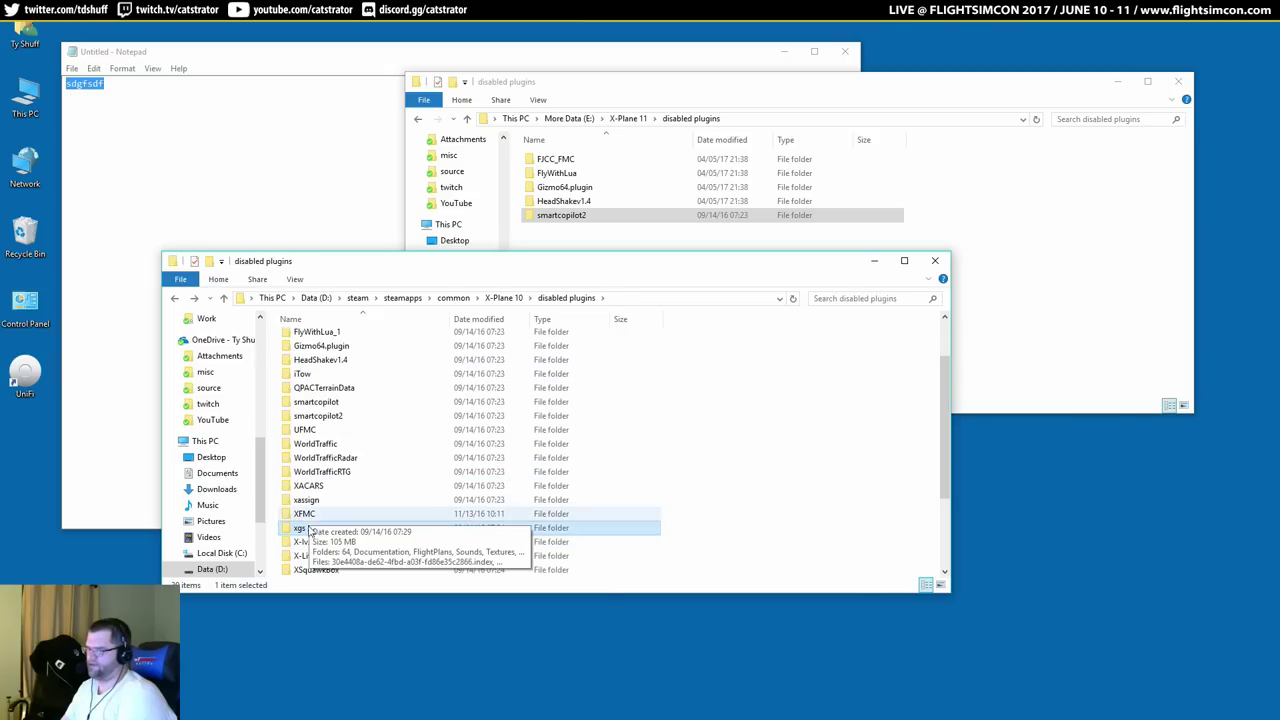
pyautogui.scroll(-2, 362, 492)
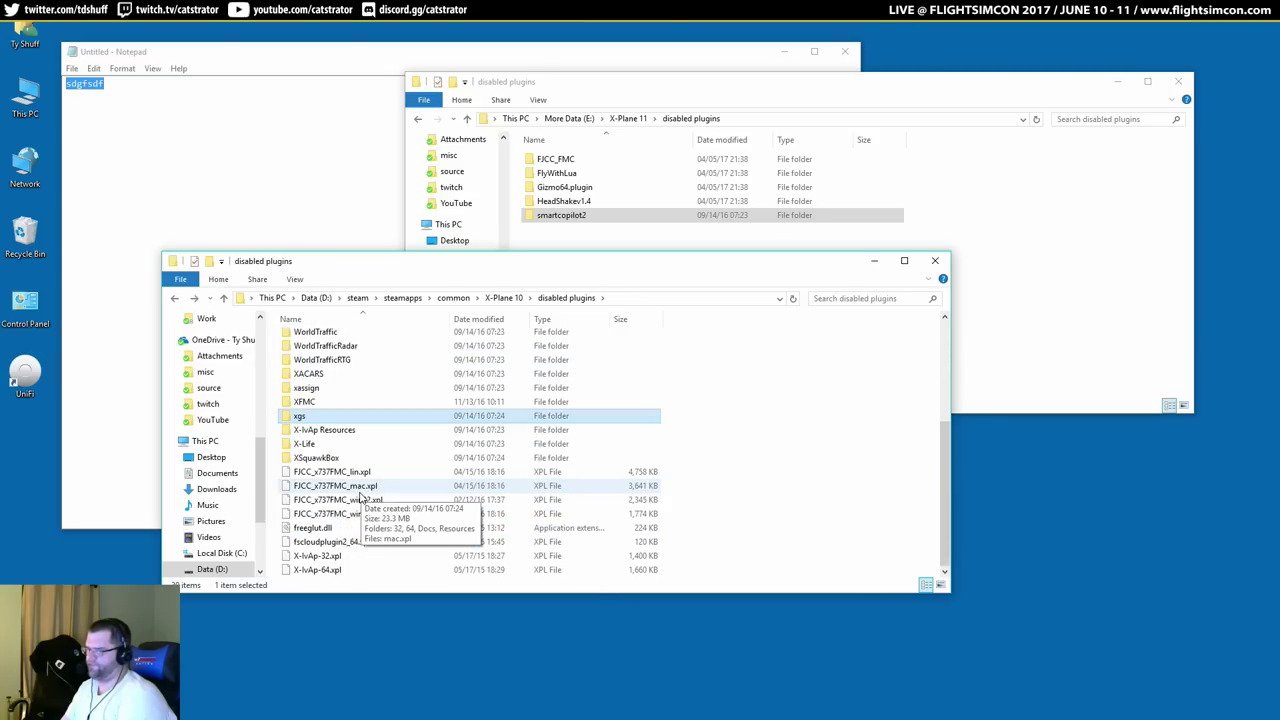
# Copy the X-IvAp Resources and XSquawkBox folders together into the X-Plane 11 disabled plugins folder.
pyautogui.click(347, 430)
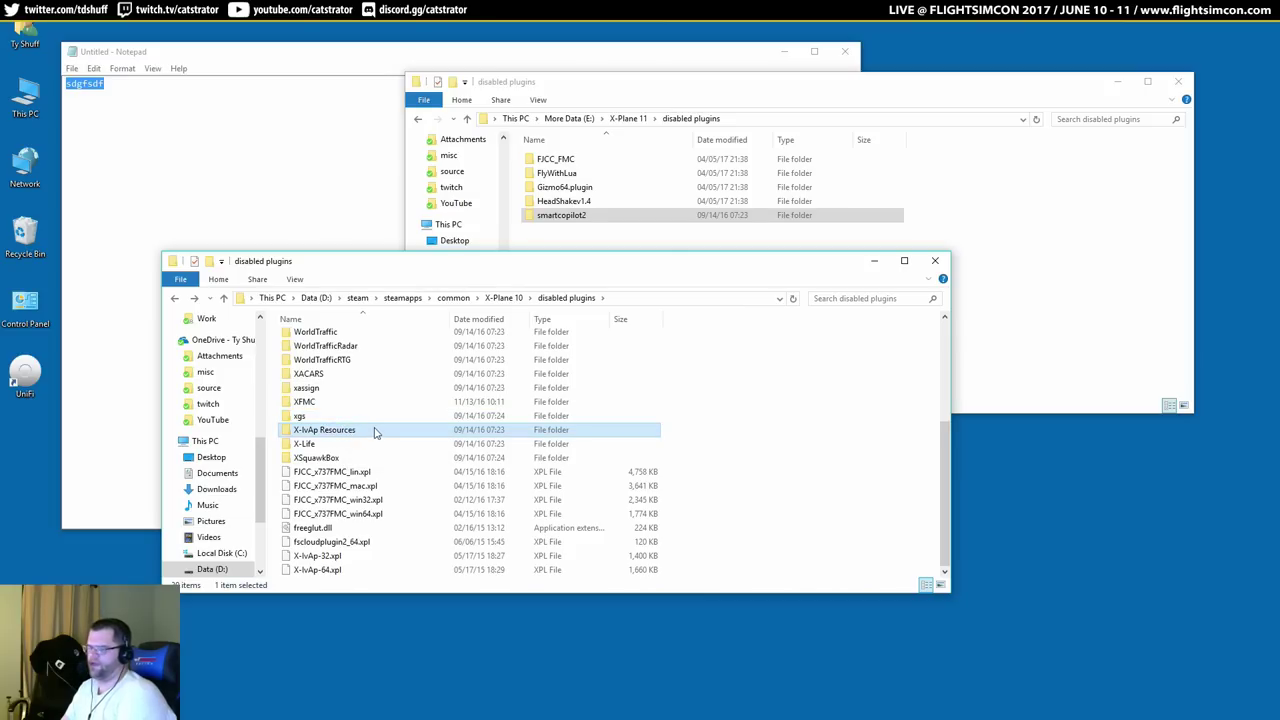
pyautogui.keyDown('ctrl'); pyautogui.click(340, 457); pyautogui.keyUp('ctrl')
pyautogui.moveTo(350, 432); pyautogui.dragTo(1059, 291)
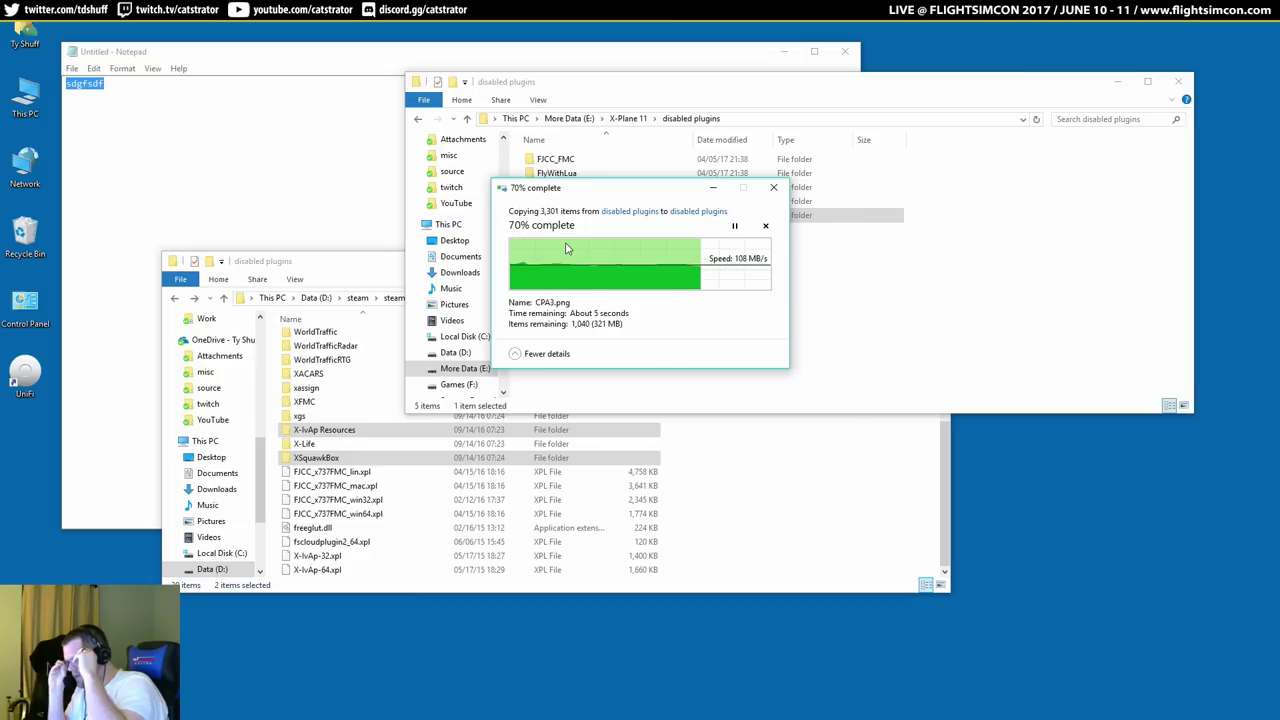
# Copy the four FJCC_x737FMC files, freeglut.dll, fscloudplugin2_64.xpl and both X-IvAp .xpl files into the X-Plane 11 disabled plugins folder.
pyautogui.moveTo(669, 472); pyautogui.dragTo(370, 518)
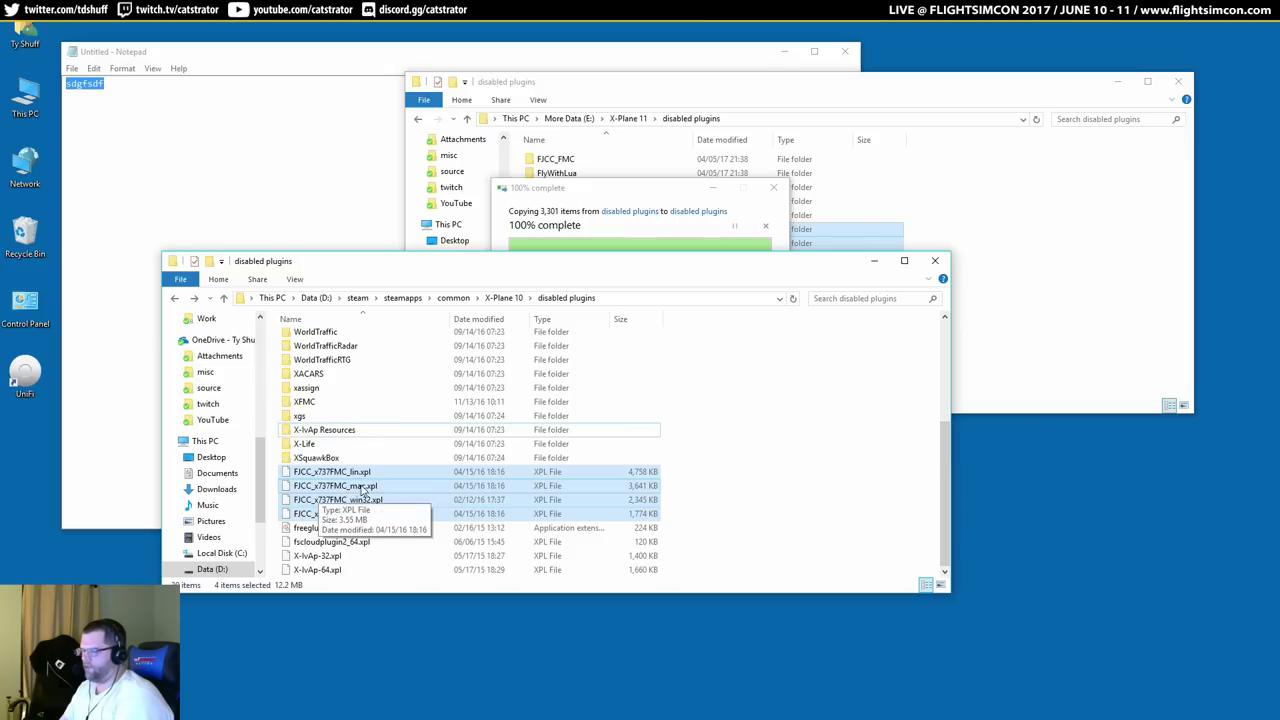
pyautogui.moveTo(684, 468); pyautogui.dragTo(1126, 230)
pyautogui.moveTo(704, 554); pyautogui.dragTo(1135, 278)
pyautogui.click(1135, 278)
pyautogui.hotkey('ctrl', 'a')
pyautogui.click(1064, 272)
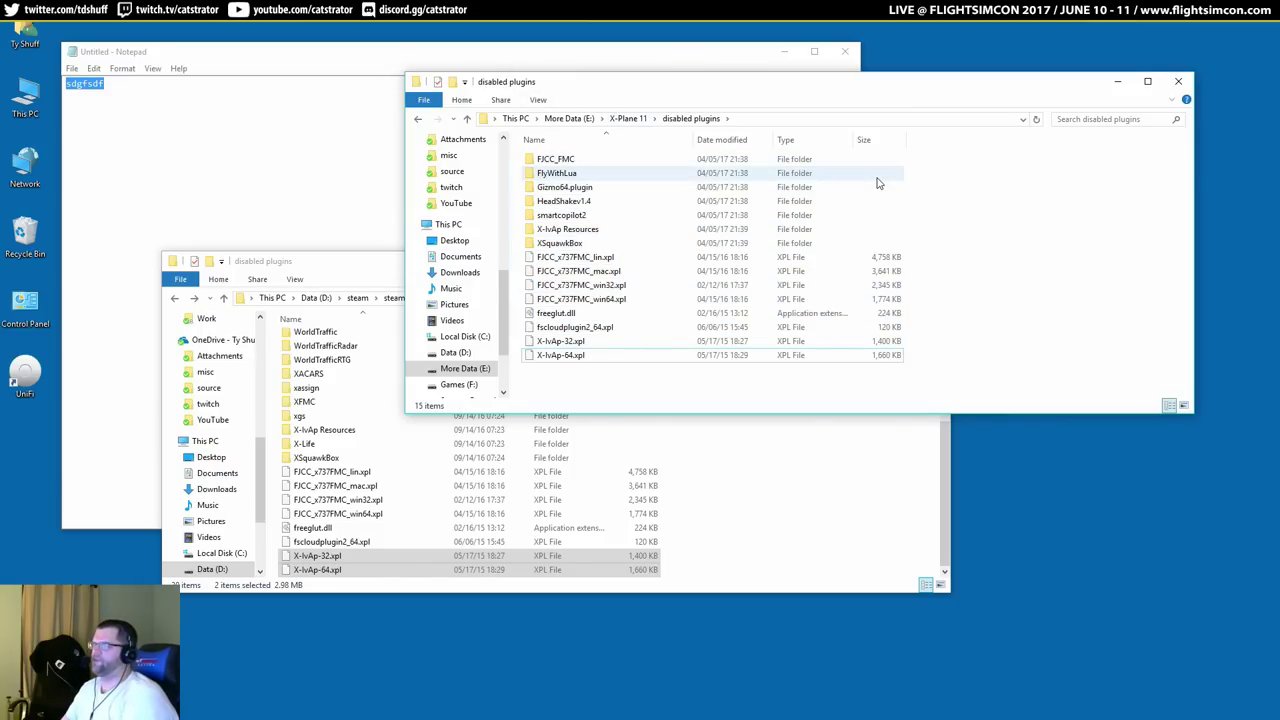
# Review X-Plane 11's Resources\plugins folder and close both folder windows.
pyautogui.click(562, 243)
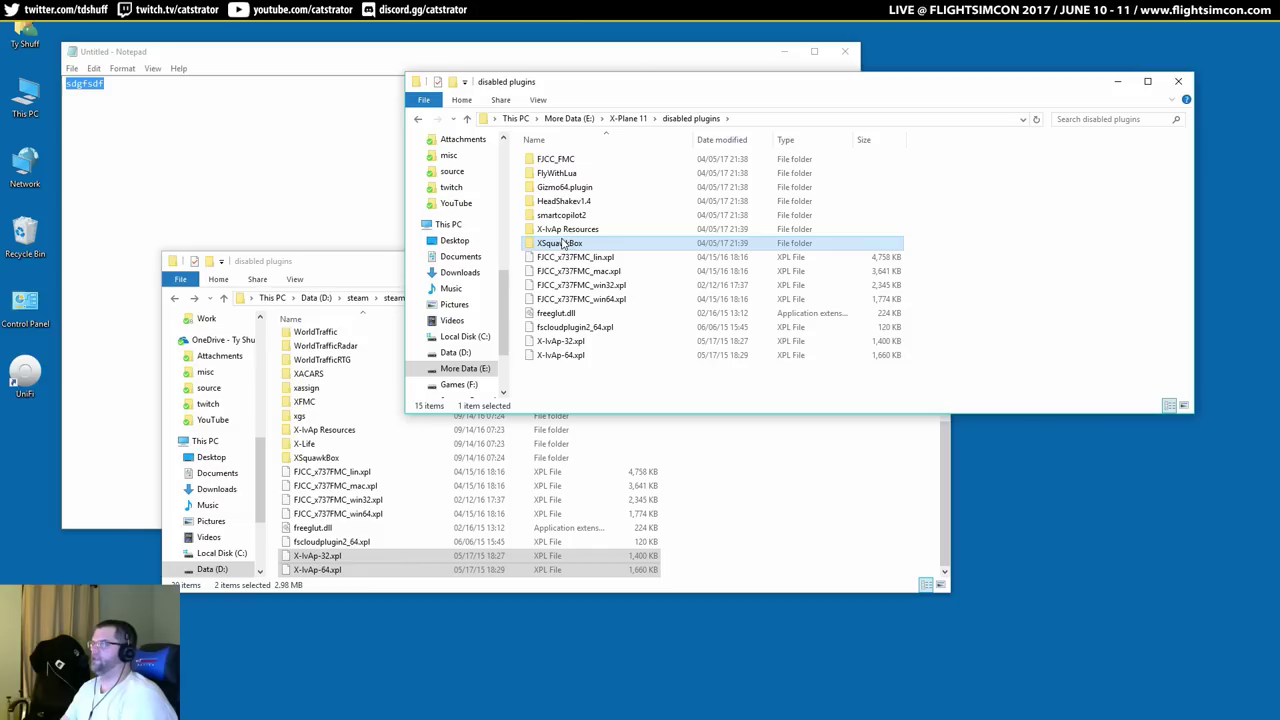
pyautogui.click(628, 118)
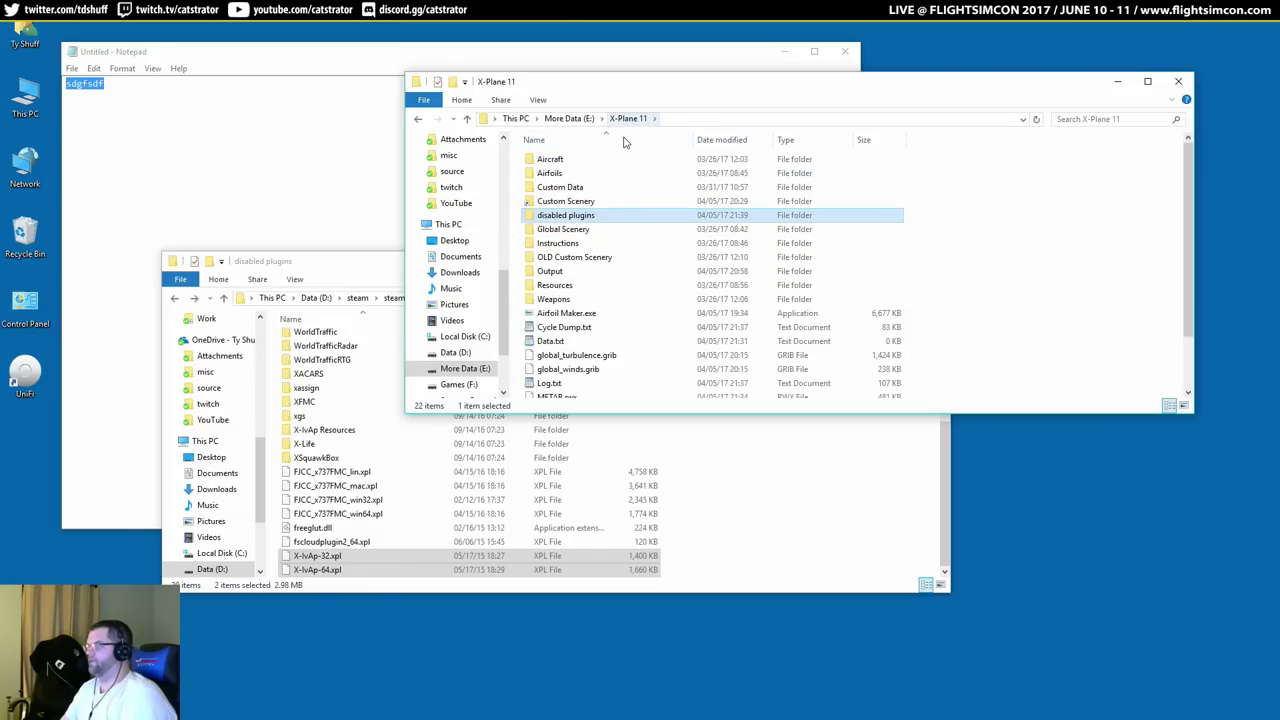
pyautogui.doubleClick(558, 285)
pyautogui.doubleClick(594, 313)
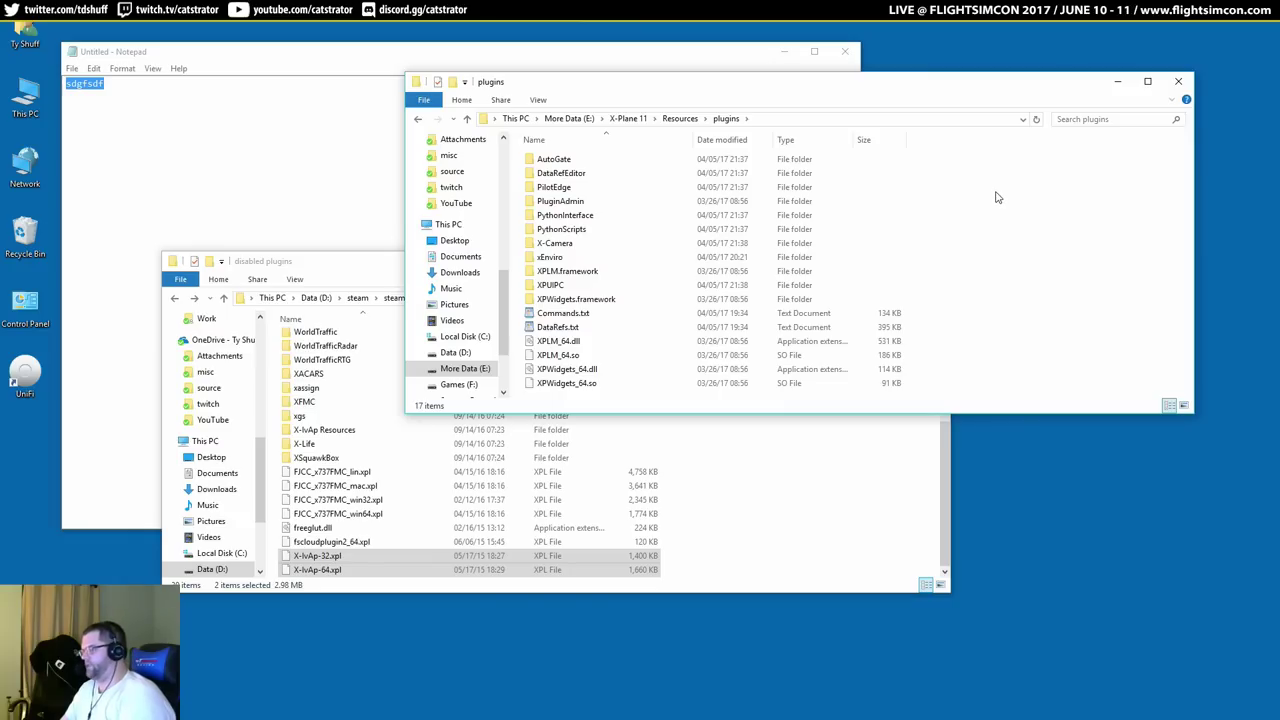
pyautogui.click(1189, 85)
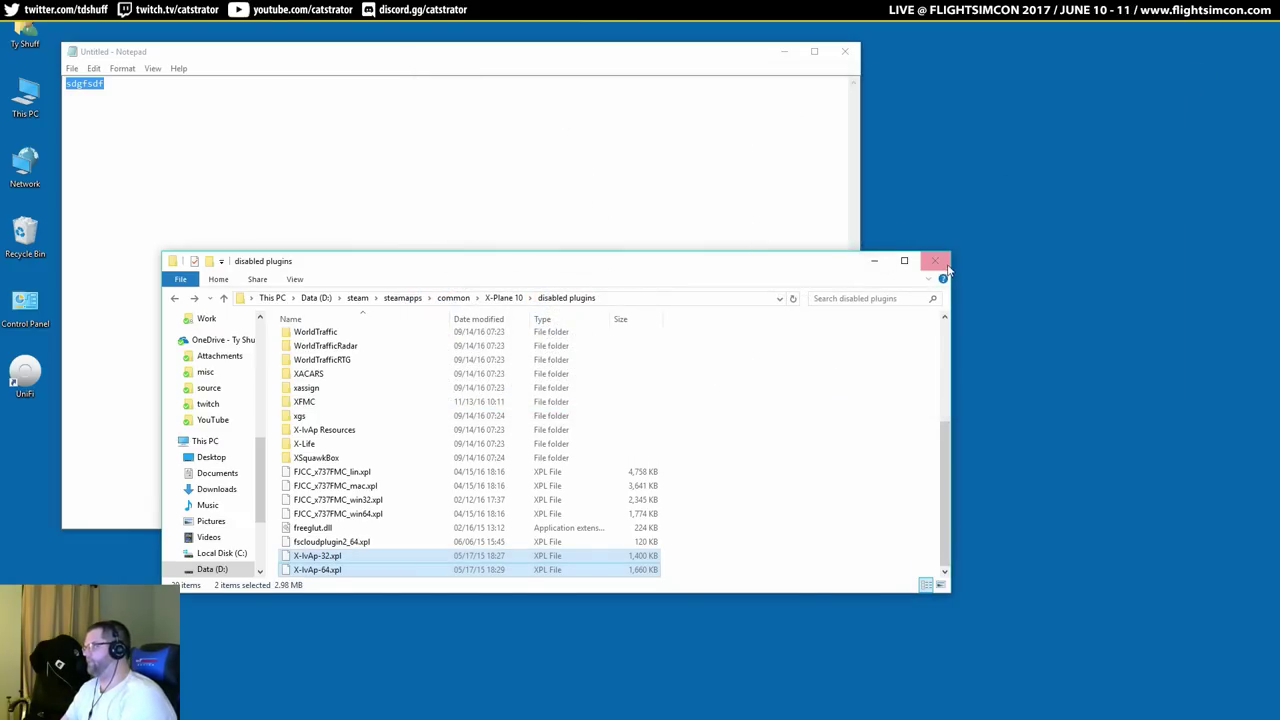
pyautogui.click(937, 259)
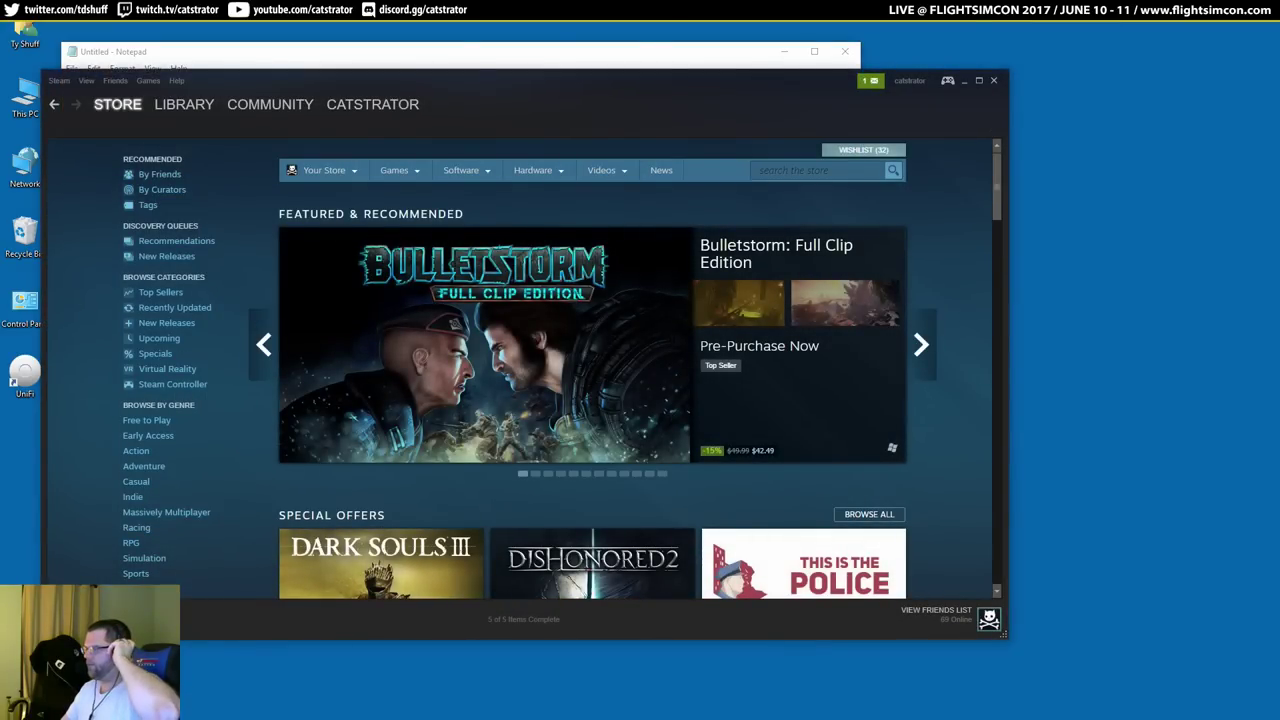
# Close the Steam store window and launch X-Plane 11 from its folder on the More Data (E:) drive.
pyautogui.click(994, 80)
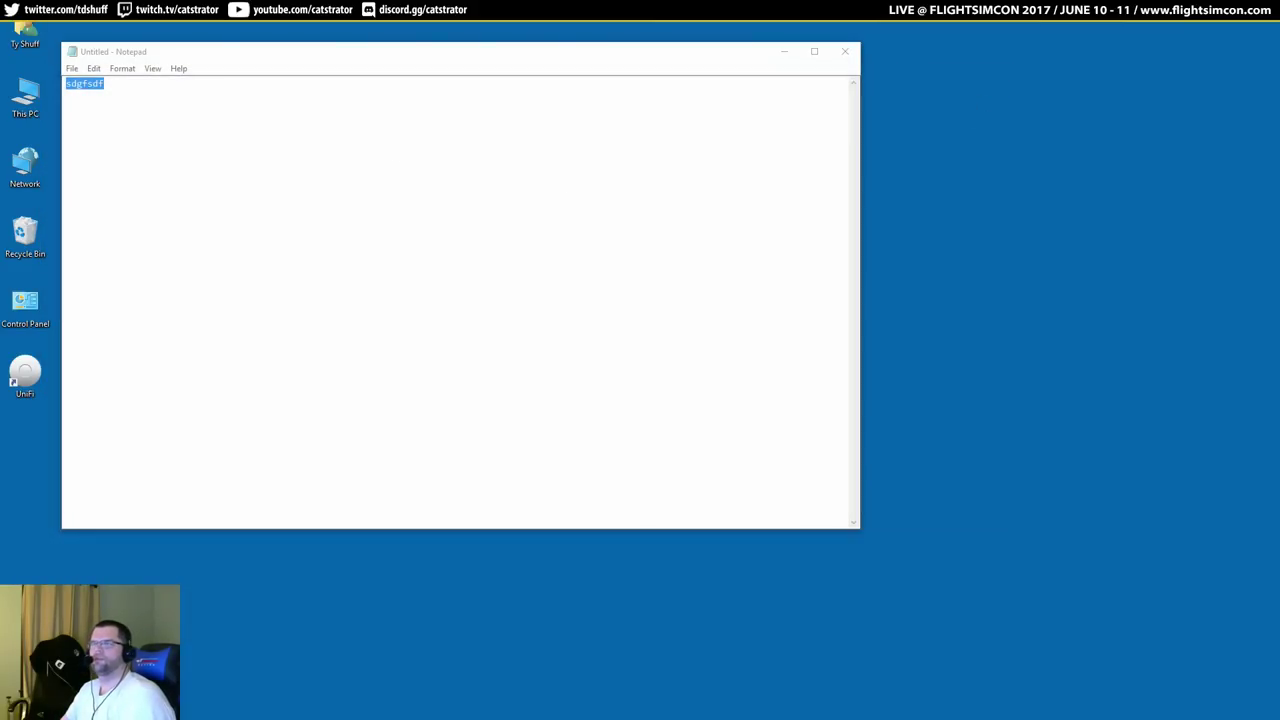
pyautogui.hotkey('alt', 'Tab')
pyautogui.scroll(-5, 230, 472)
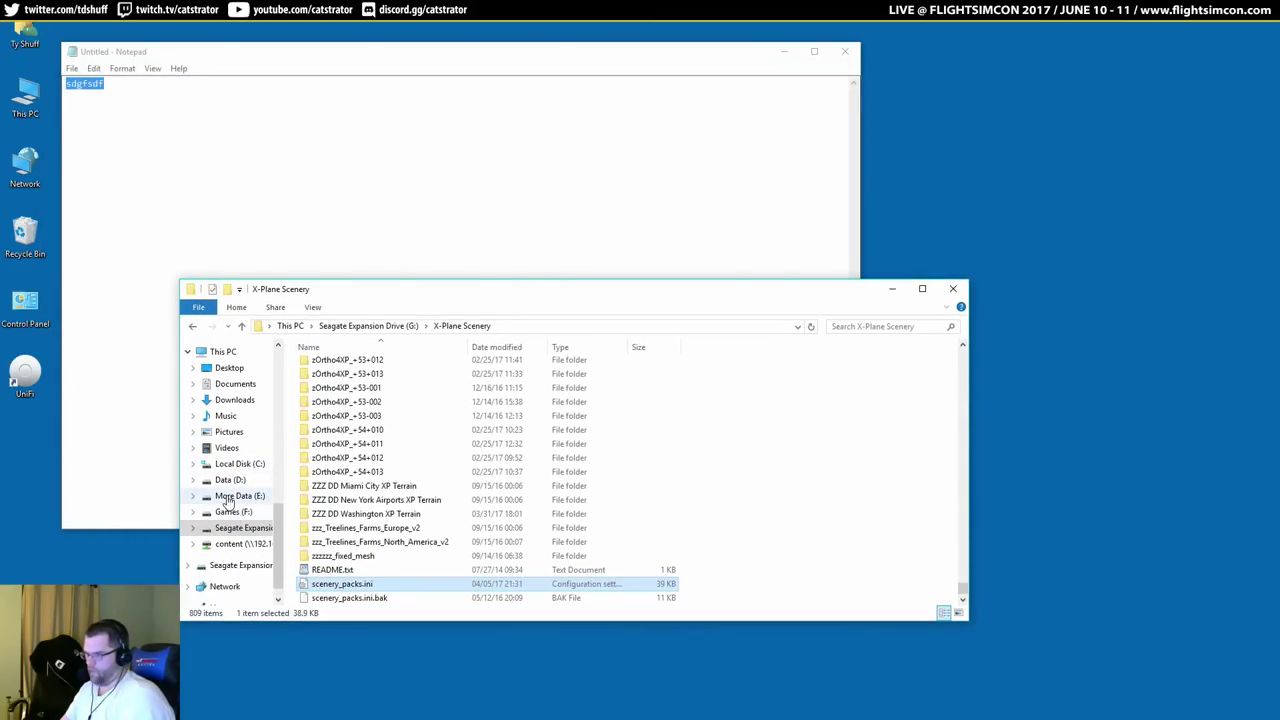
pyautogui.click(238, 495)
pyautogui.doubleClick(357, 462)
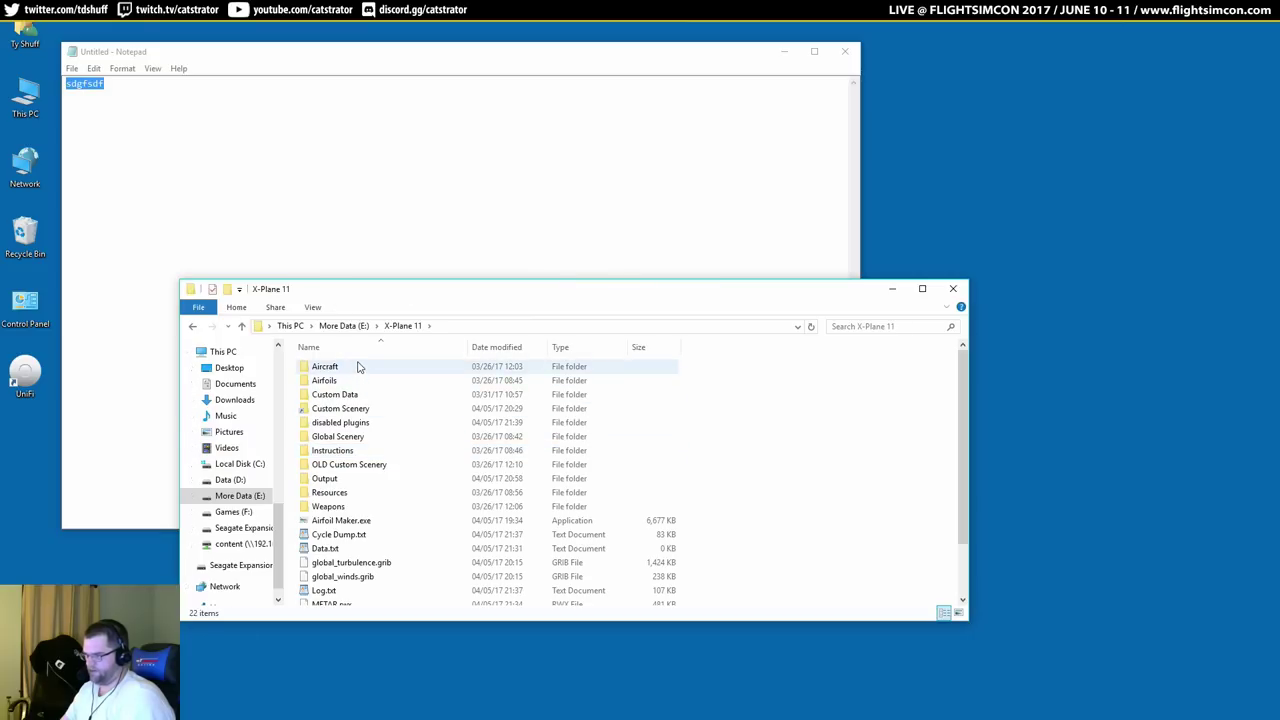
pyautogui.scroll(-2, 366, 540)
pyautogui.click(325, 598)
pyautogui.doubleClick(325, 598)
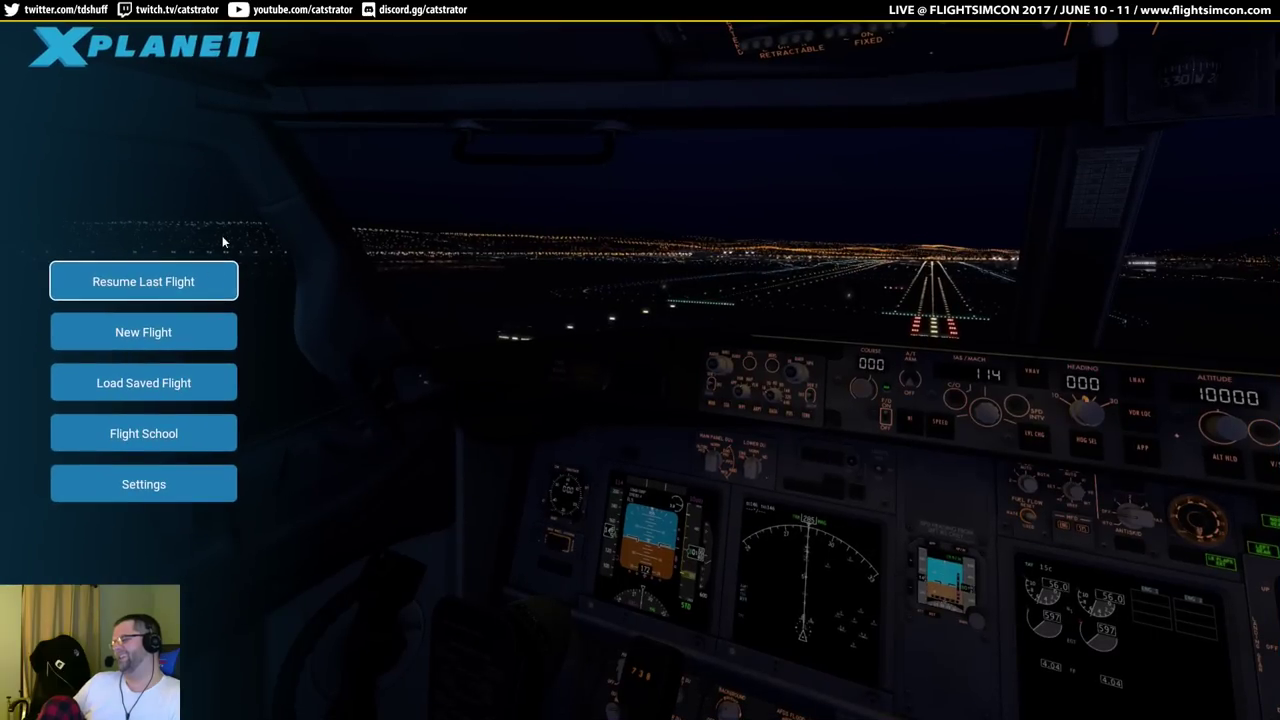
# Select the Aerobask Pipistrel Panthera for a new flight, view its aircraft details and return to the main menu.
pyautogui.click(198, 336)
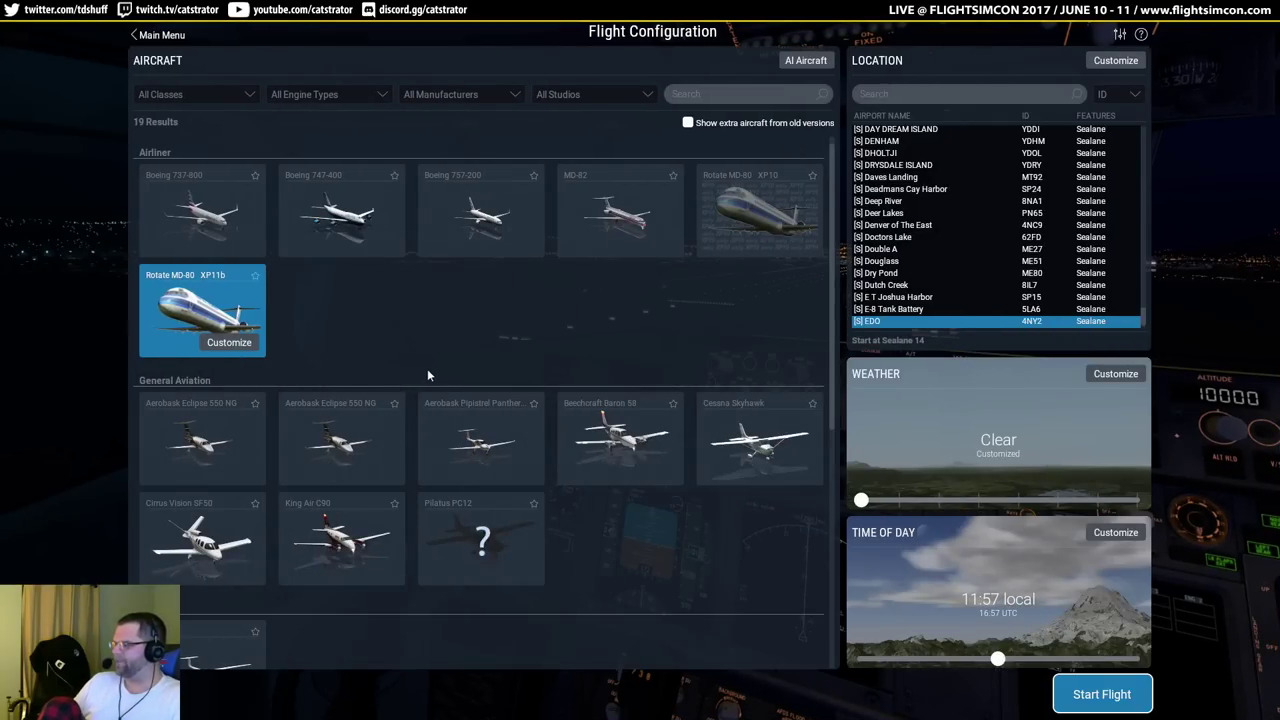
pyautogui.click(485, 447)
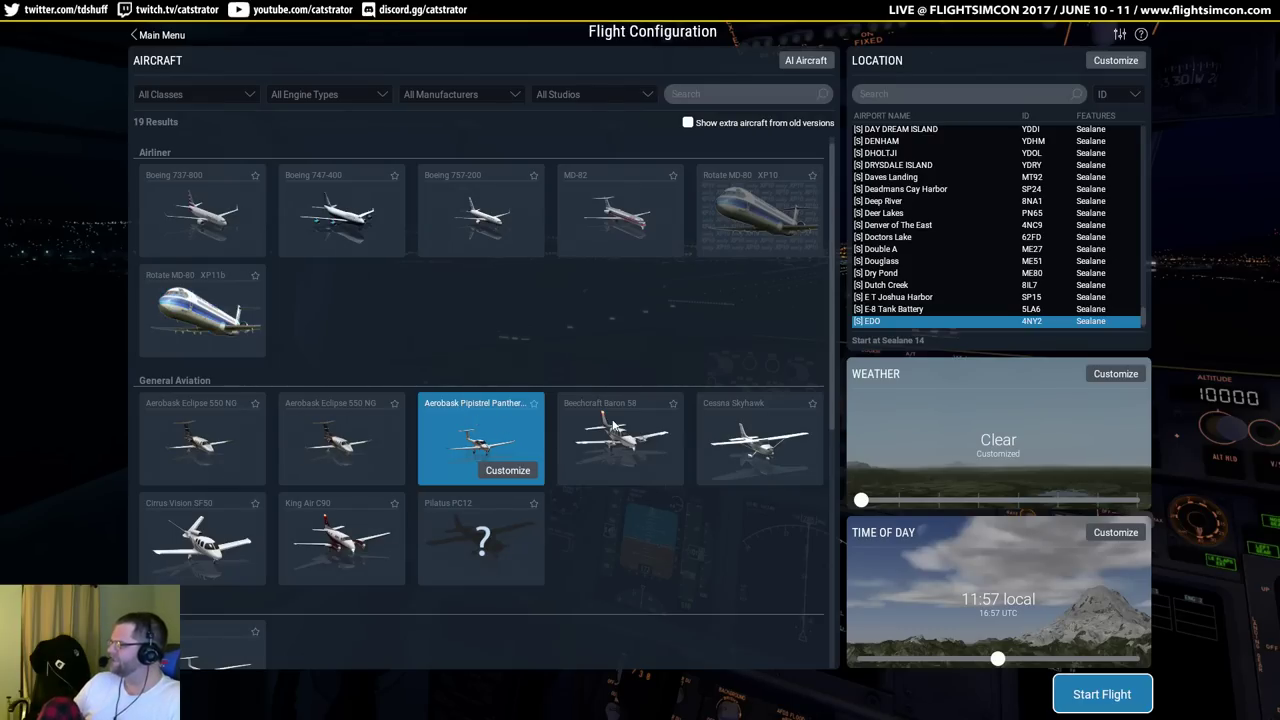
pyautogui.click(506, 470)
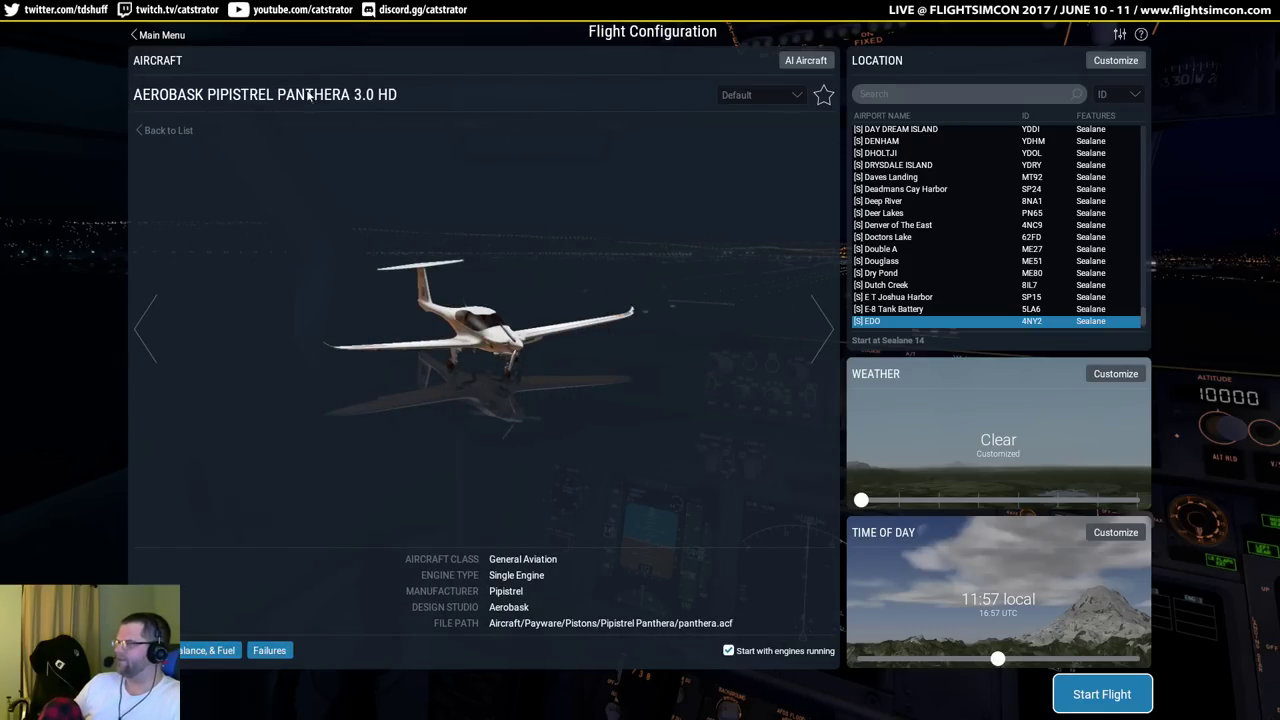
pyautogui.click(152, 34)
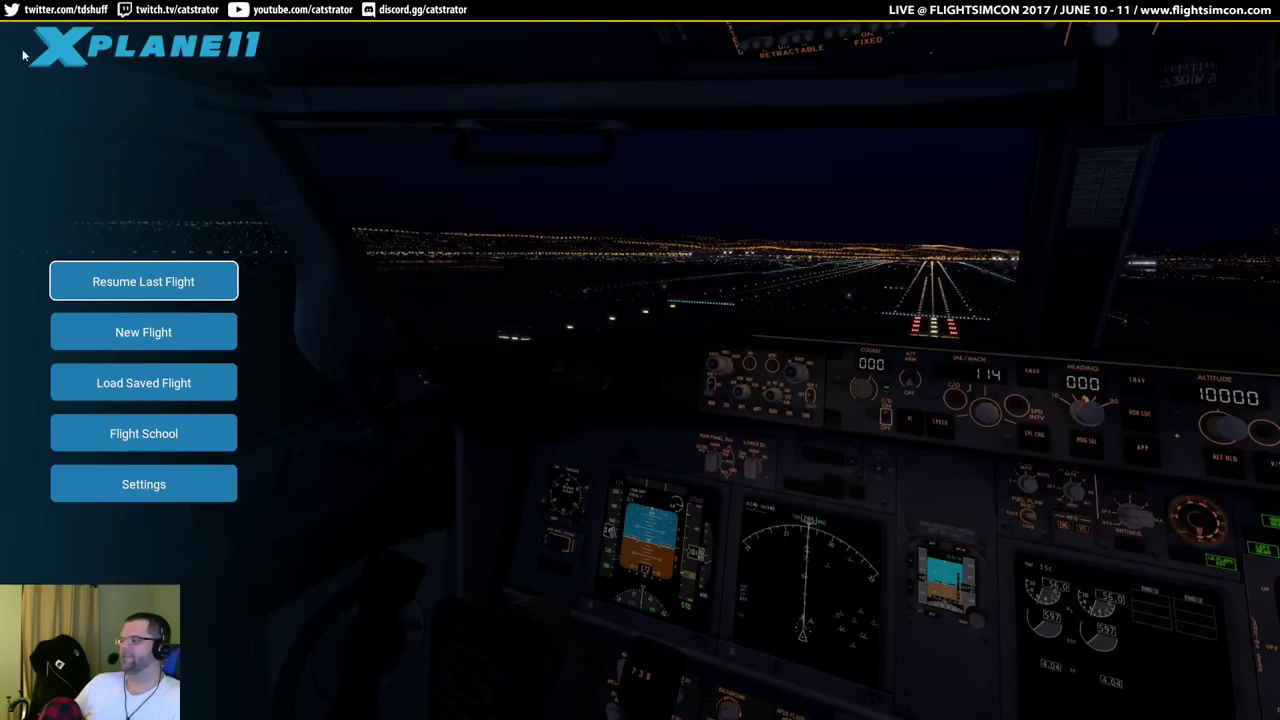
# Examine the Pipistrel Panthera folder under X-Plane 11's Aircraft\Payware\Pistons in File Explorer, and return to the simulator.
pyautogui.press('super+e')
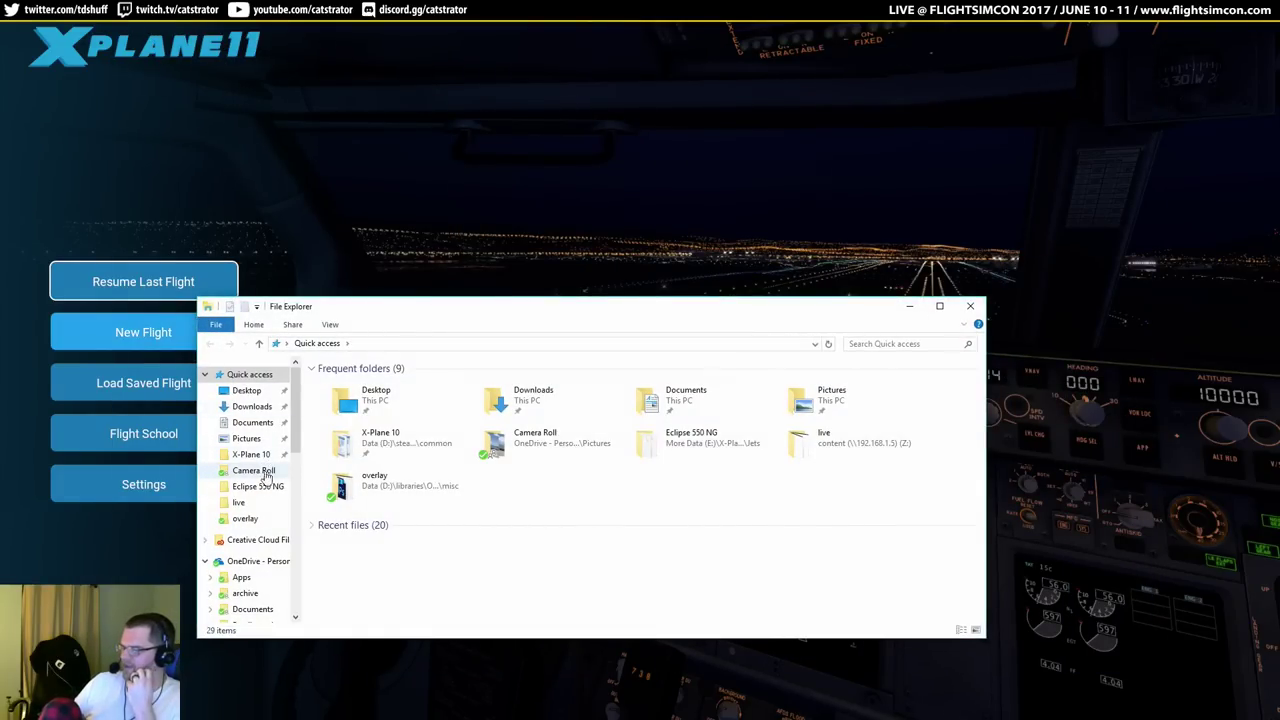
pyautogui.scroll(-7, 262, 470)
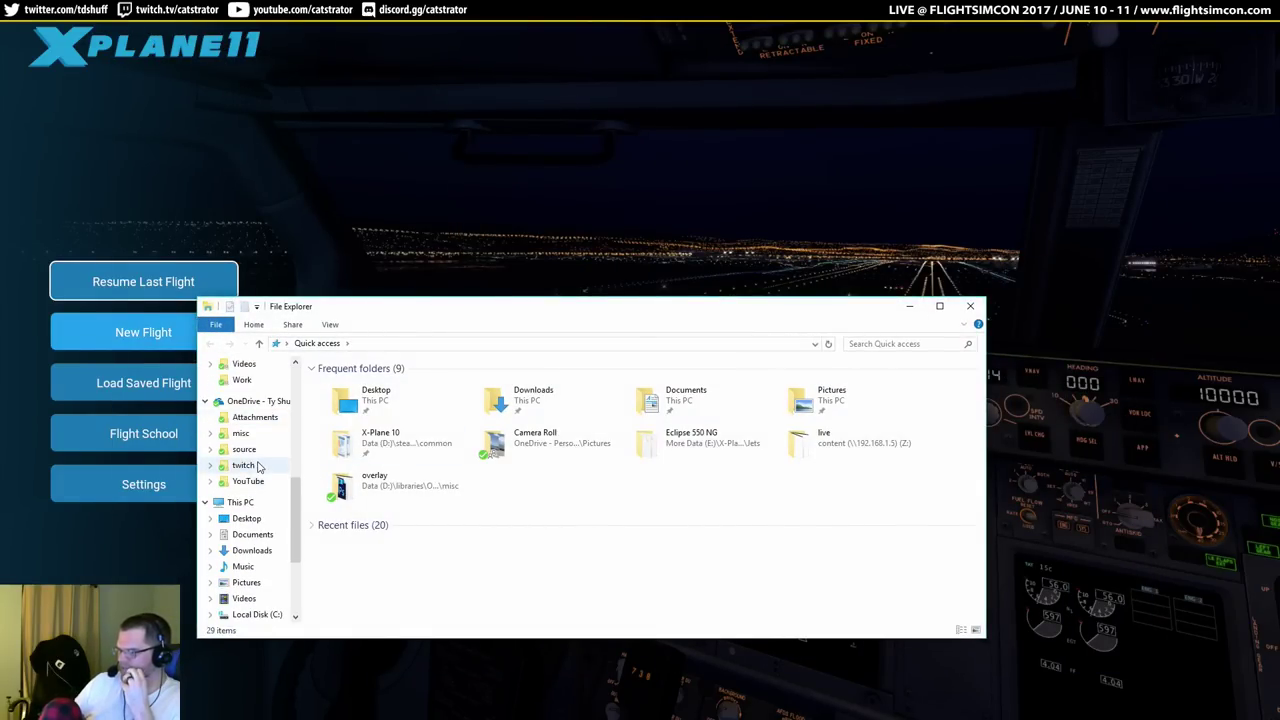
pyautogui.scroll(-2, 258, 468)
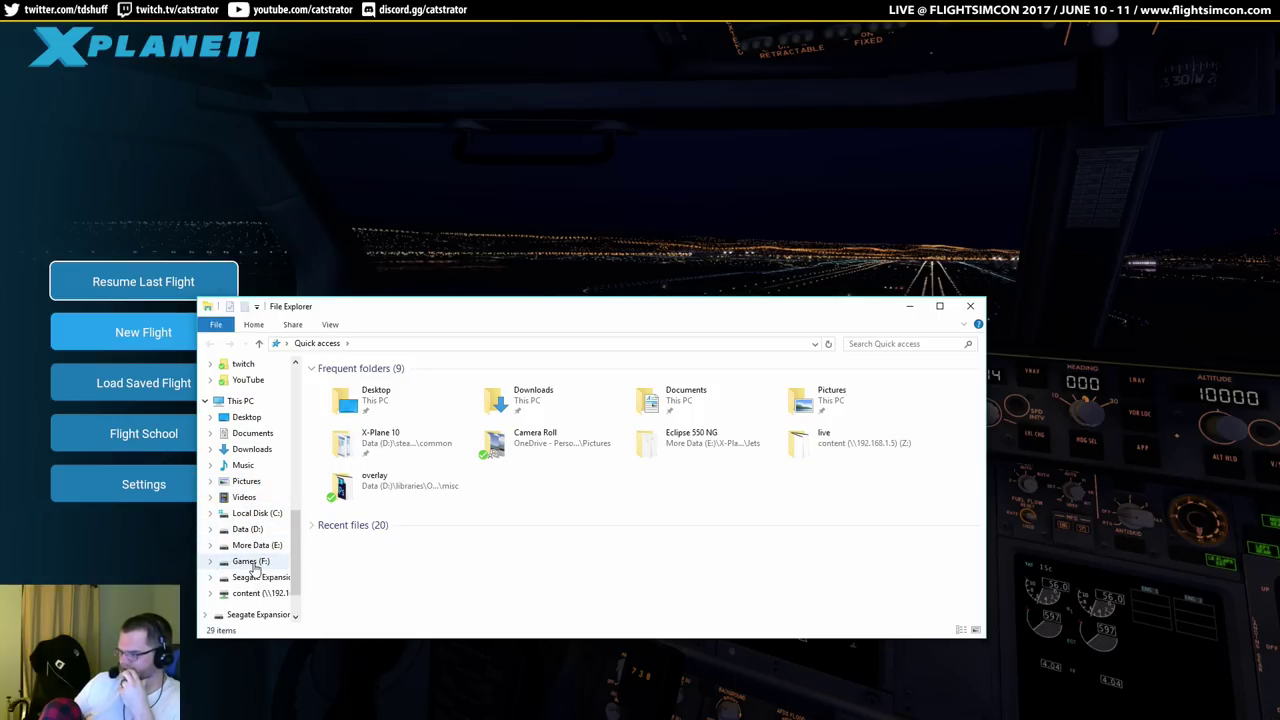
pyautogui.click(257, 545)
pyautogui.doubleClick(357, 487)
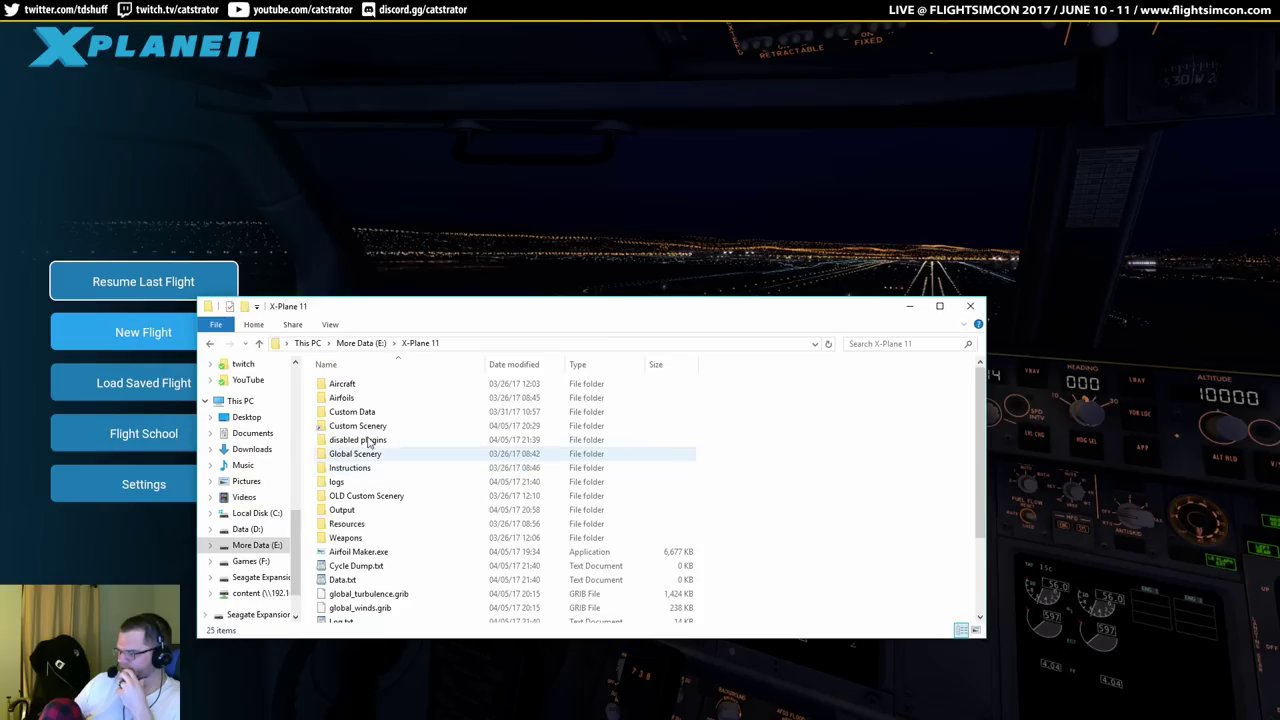
pyautogui.doubleClick(366, 385)
pyautogui.doubleClick(370, 412)
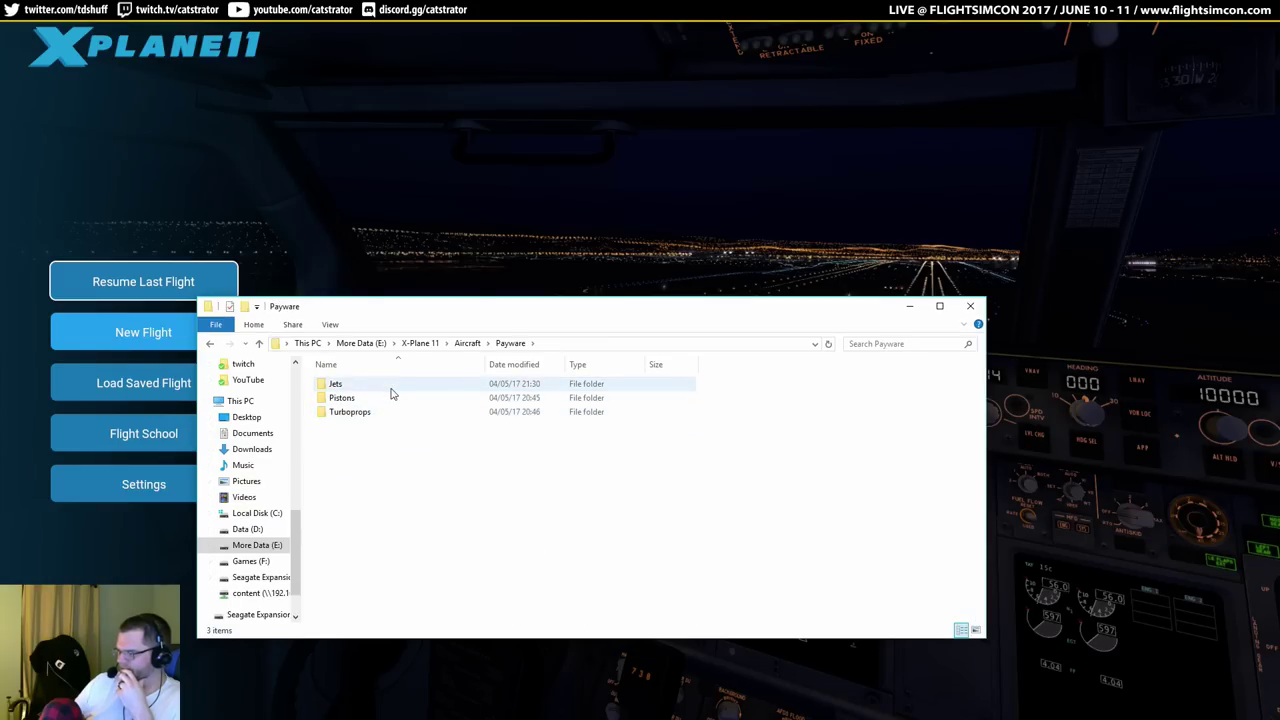
pyautogui.doubleClick(389, 398)
pyautogui.doubleClick(382, 386)
pyautogui.scroll(-1, 461, 457)
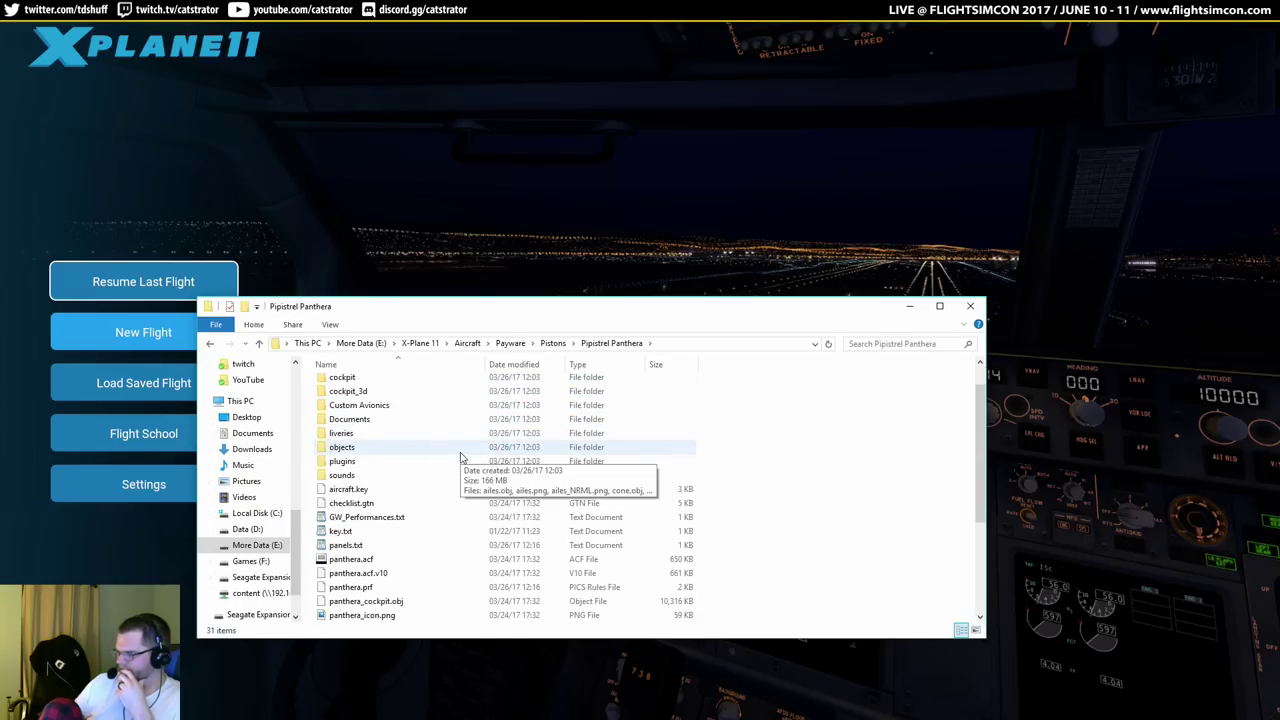
pyautogui.click(469, 187)
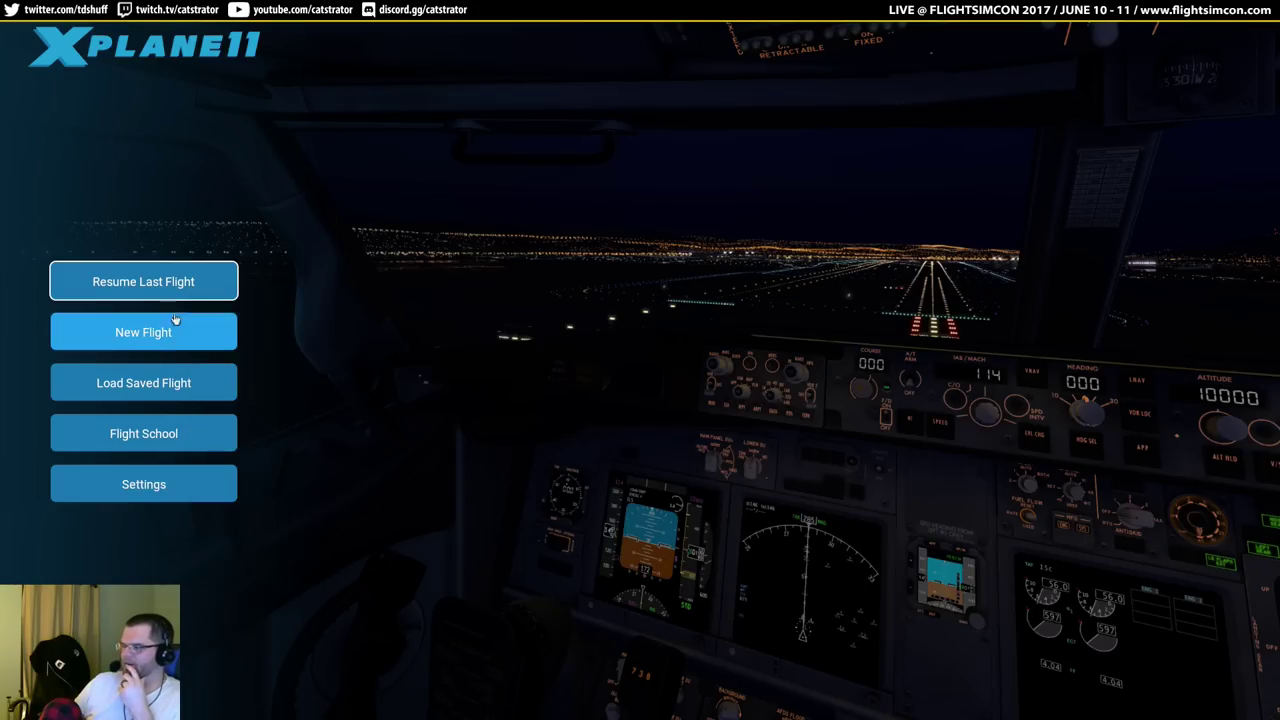
# Reopen the new flight configuration and load map.pilotedge.net in the web browser.
pyautogui.click(175, 320)
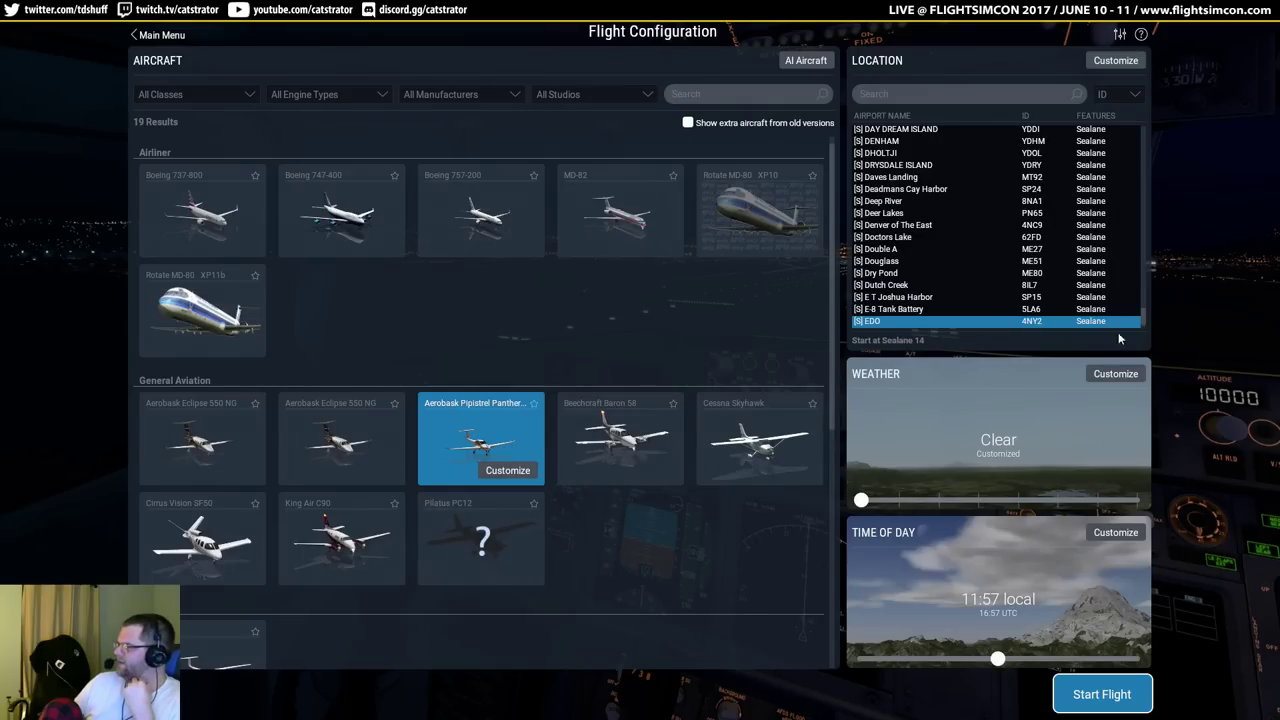
pyautogui.click(884, 96)
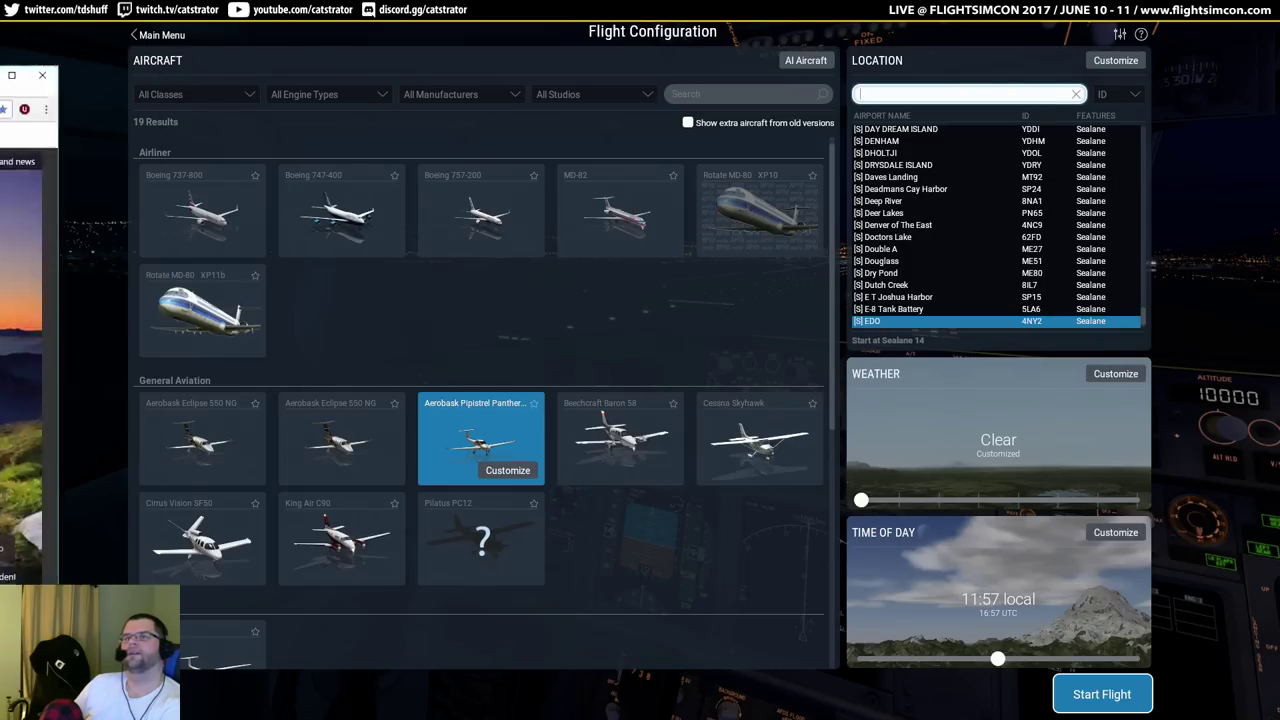
pyautogui.write('map.')
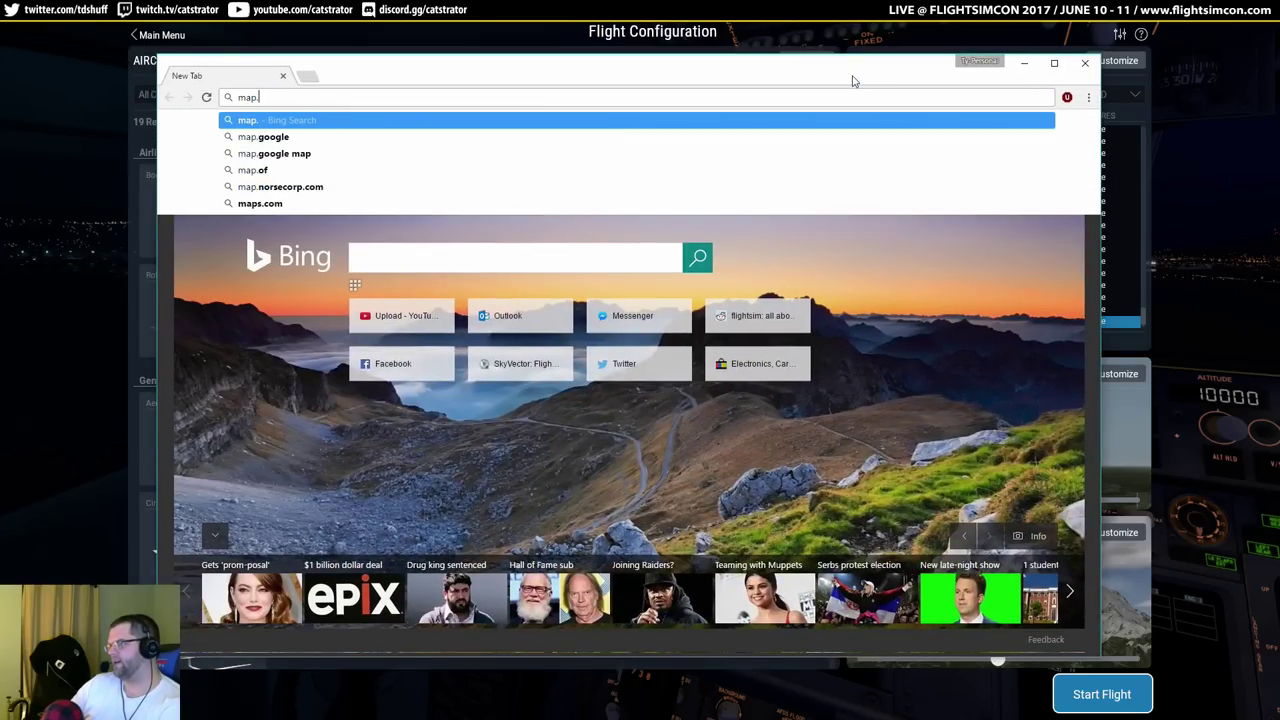
pyautogui.write('pilotedge.net')
pyautogui.press('Return')
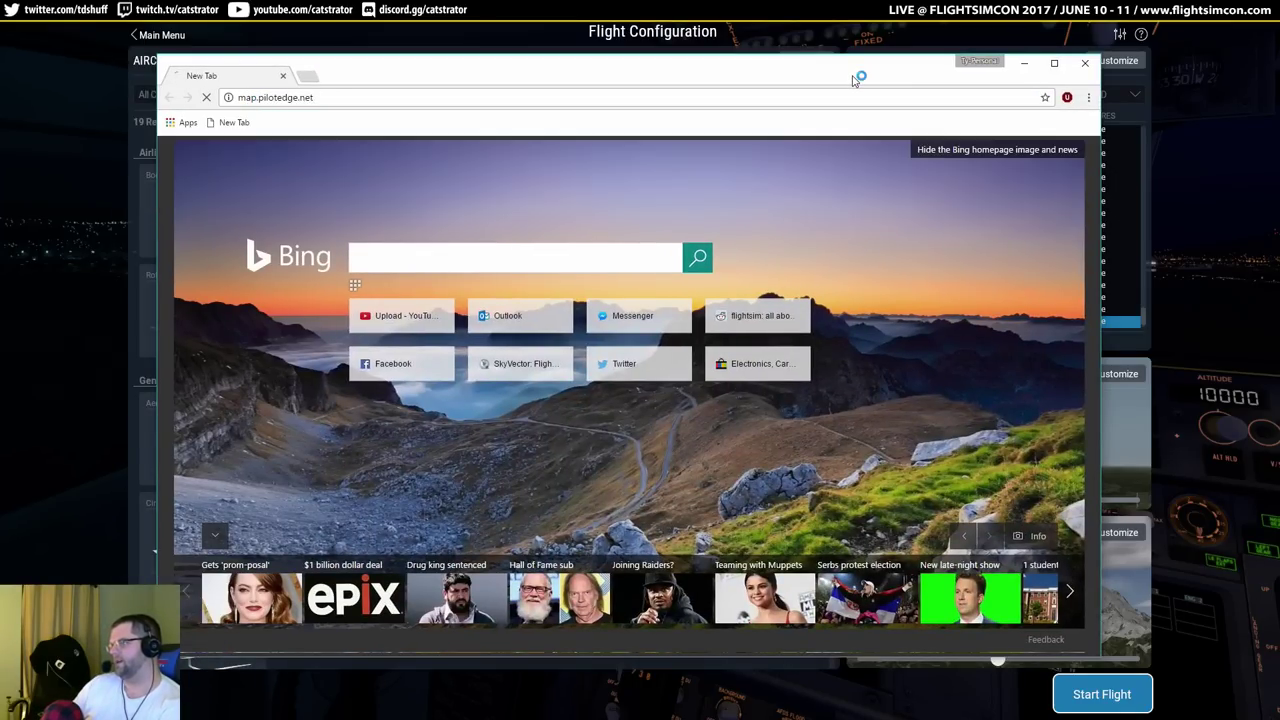
# Examine the online aircraft on the PilotEdge map near Los Angeles, San Luis Obispo and San Bernardino, including their flight details.
pyautogui.scroll(2, 625, 530)
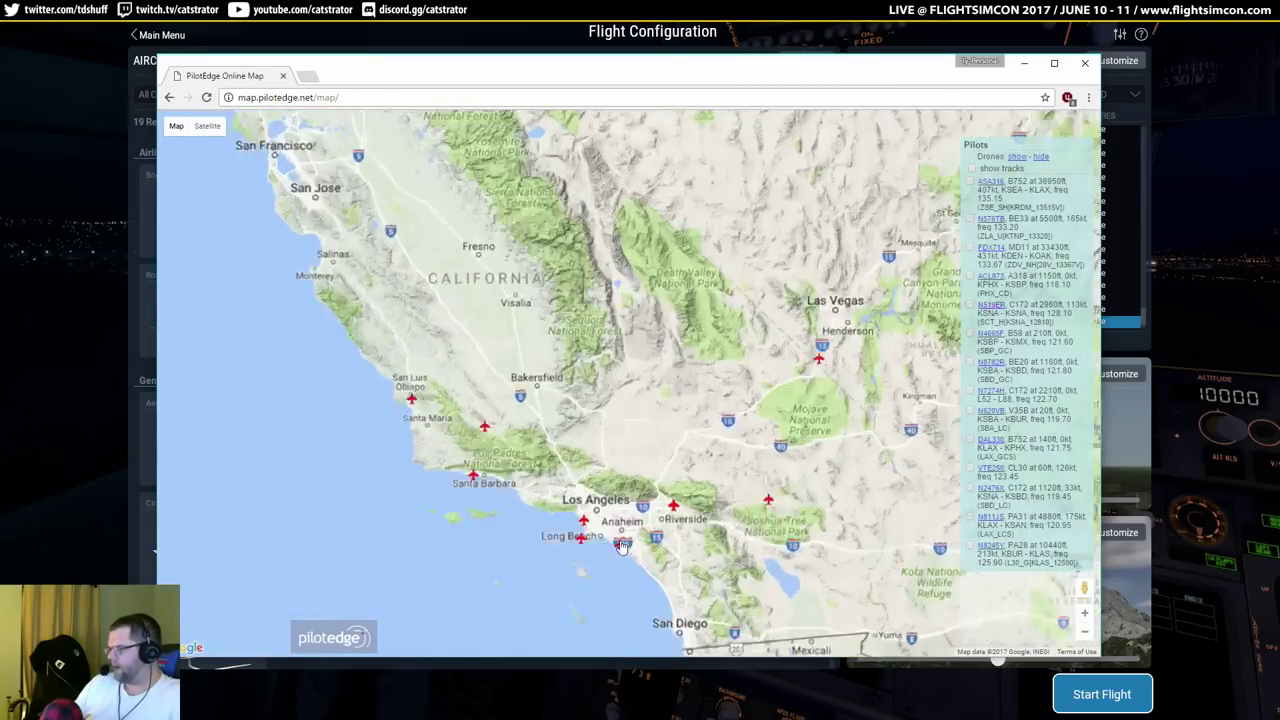
pyautogui.click(565, 511)
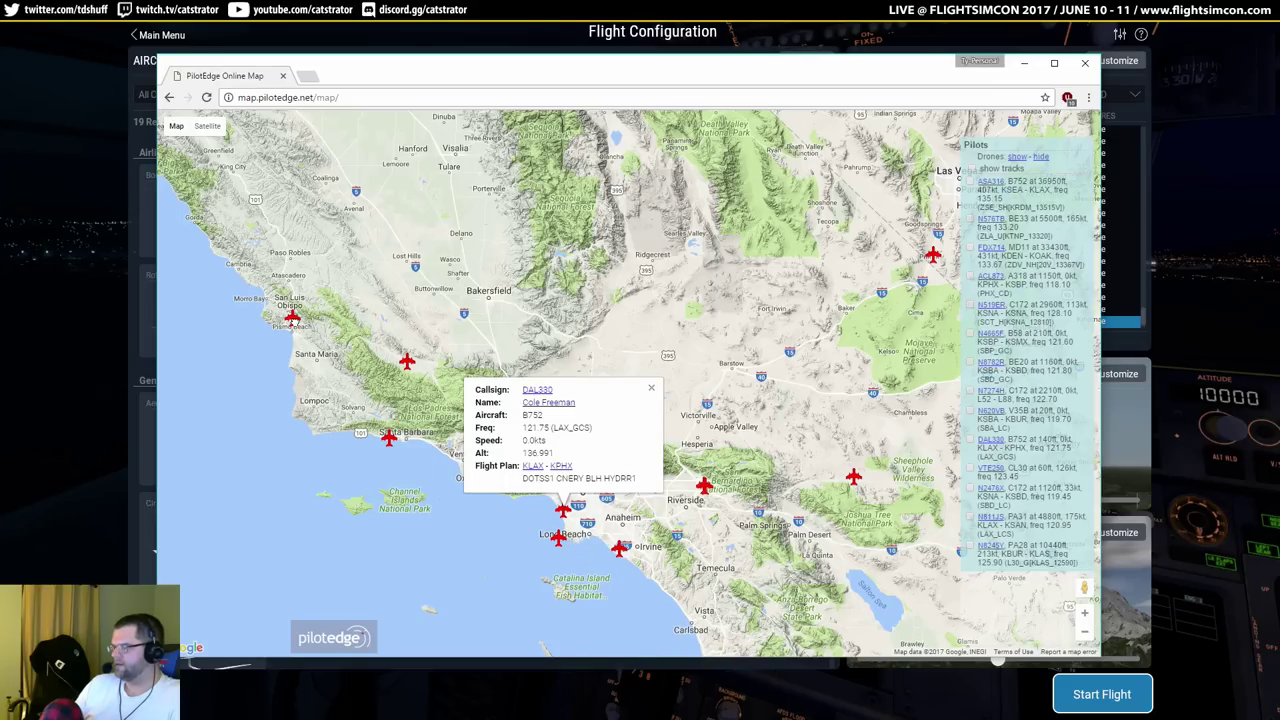
pyautogui.click(291, 318)
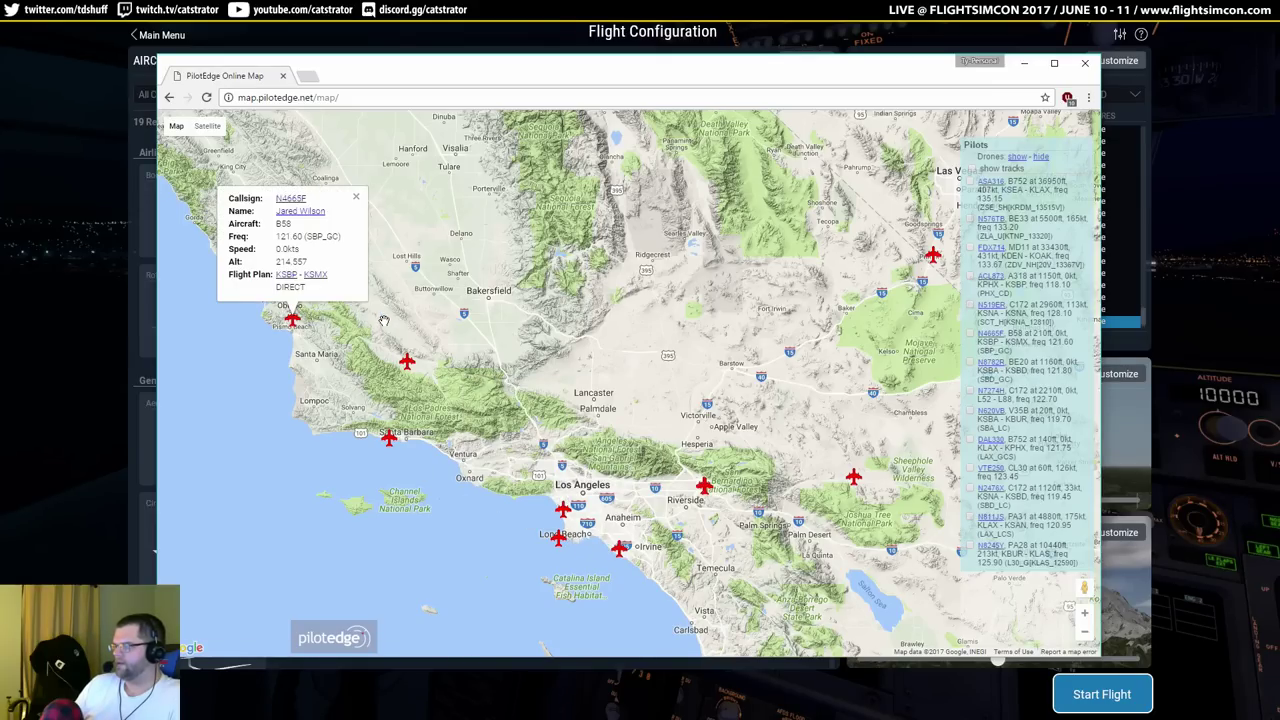
pyautogui.moveTo(384, 322); pyautogui.dragTo(420, 338)
pyautogui.scroll(2, 337, 341)
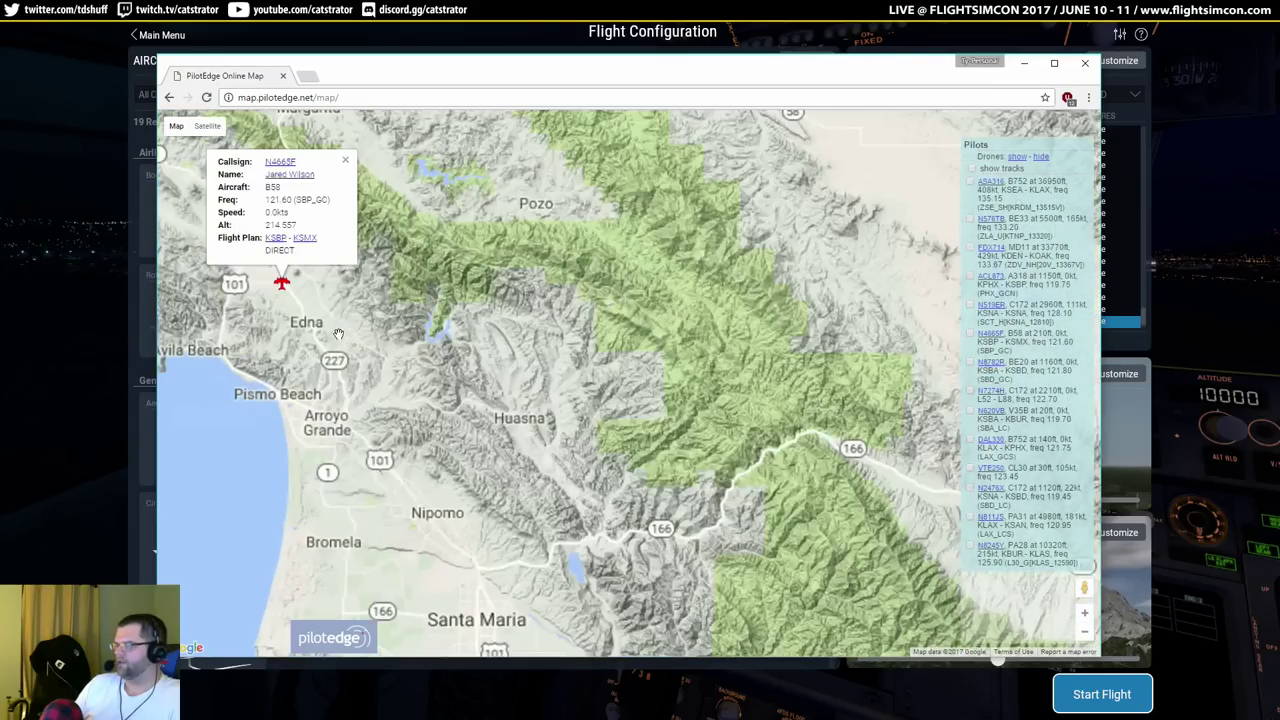
pyautogui.scroll(-3, 650, 400)
pyautogui.click(528, 349)
pyautogui.moveTo(761, 418); pyautogui.dragTo(411, 245)
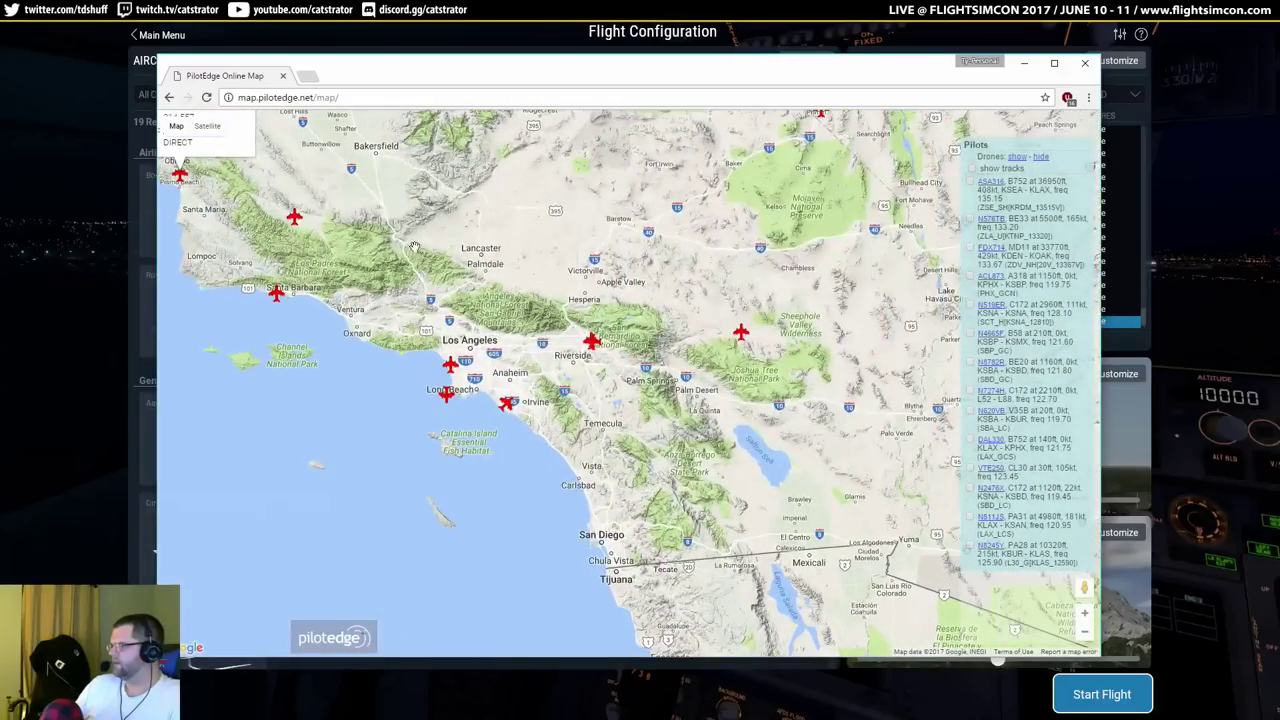
pyautogui.scroll(4, 592, 358)
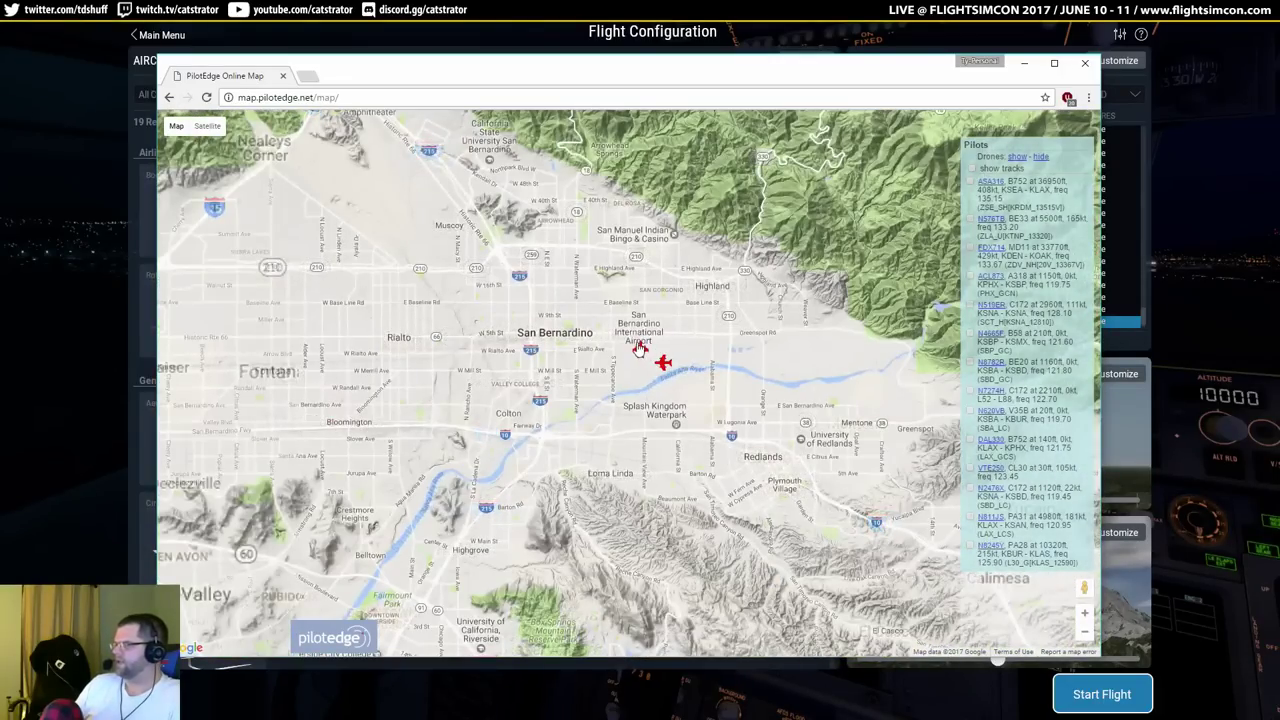
pyautogui.click(640, 352)
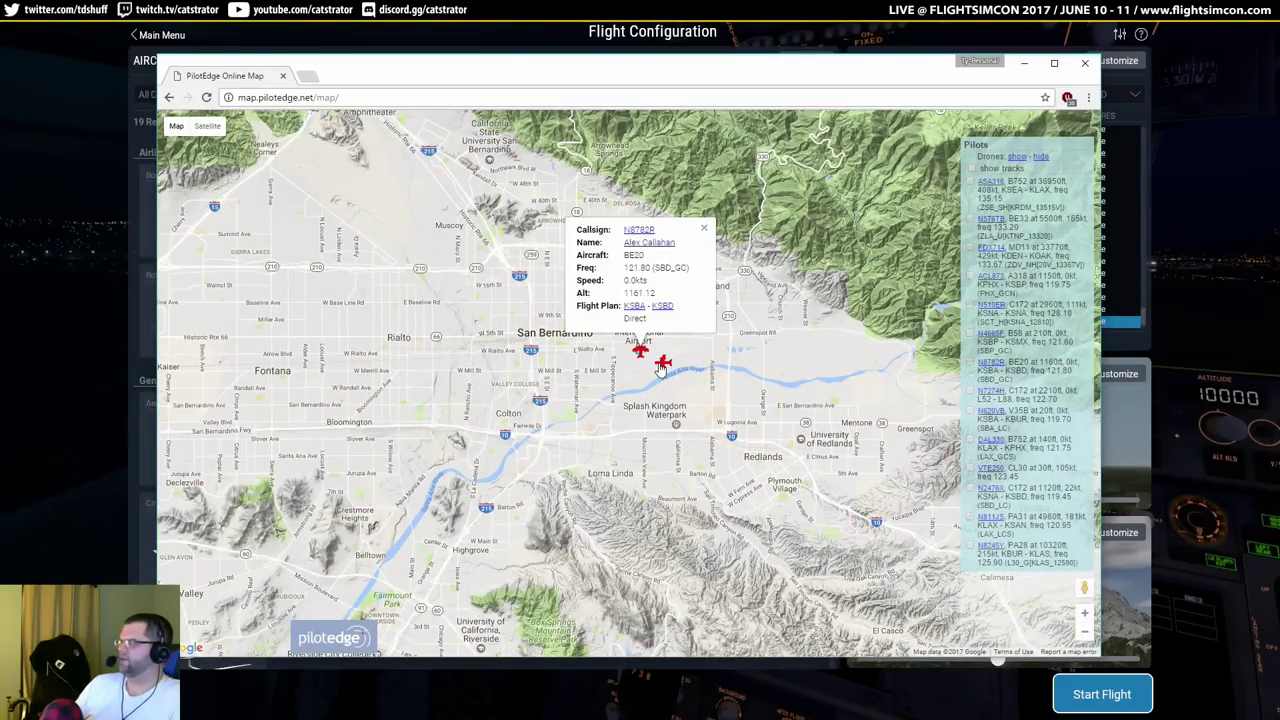
# Return to X-Plane's flight configuration, set the location to KSBD (San Bernardino Intl) and start the flight.
pyautogui.click(868, 54)
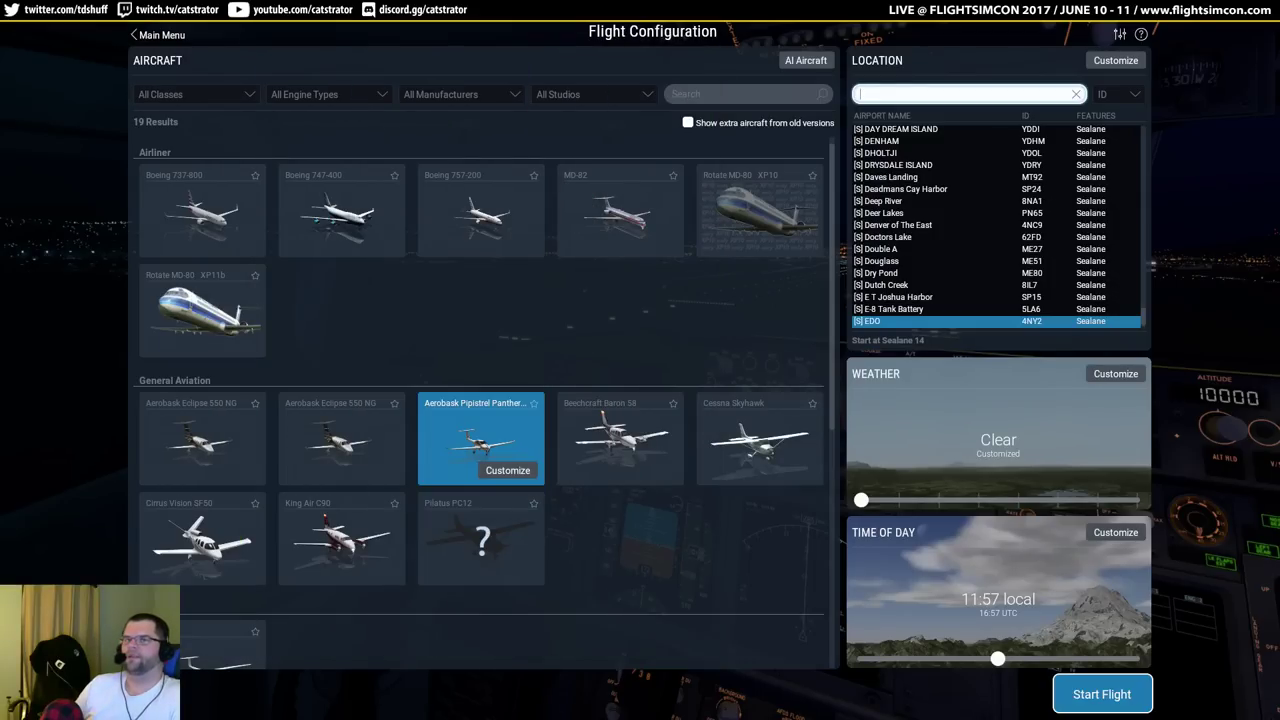
pyautogui.write('ksbd')
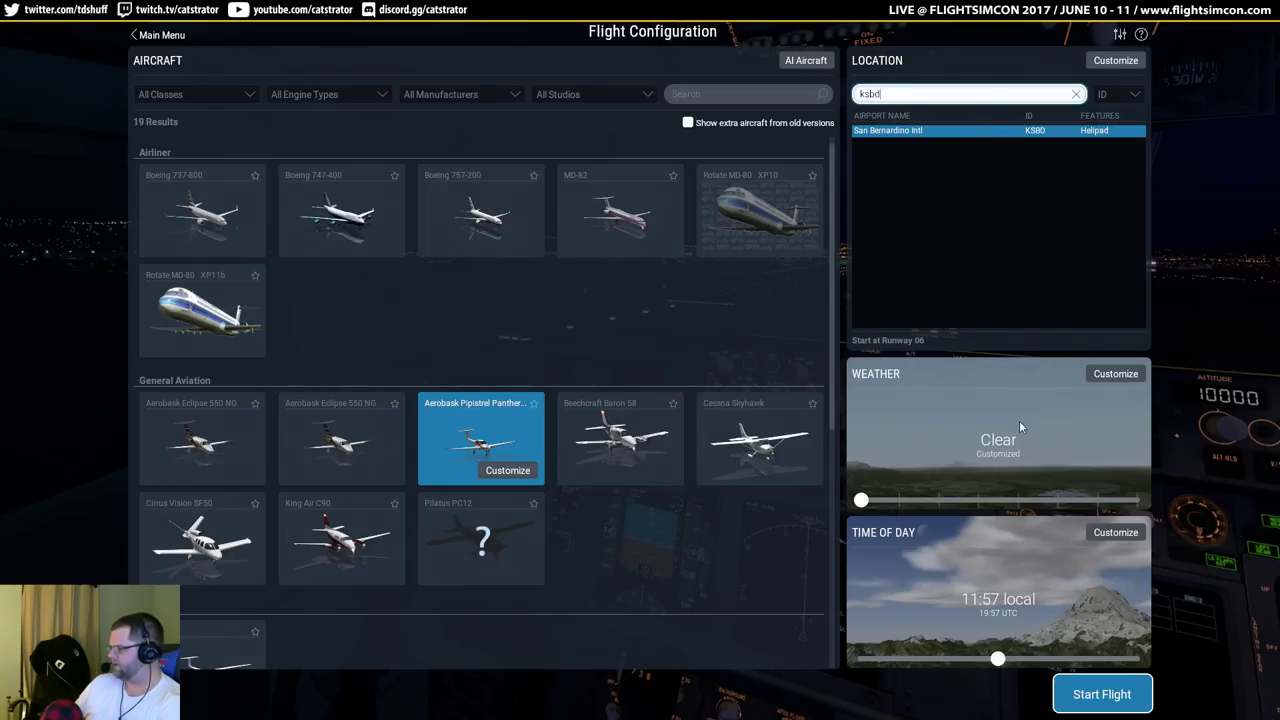
pyautogui.click(1108, 698)
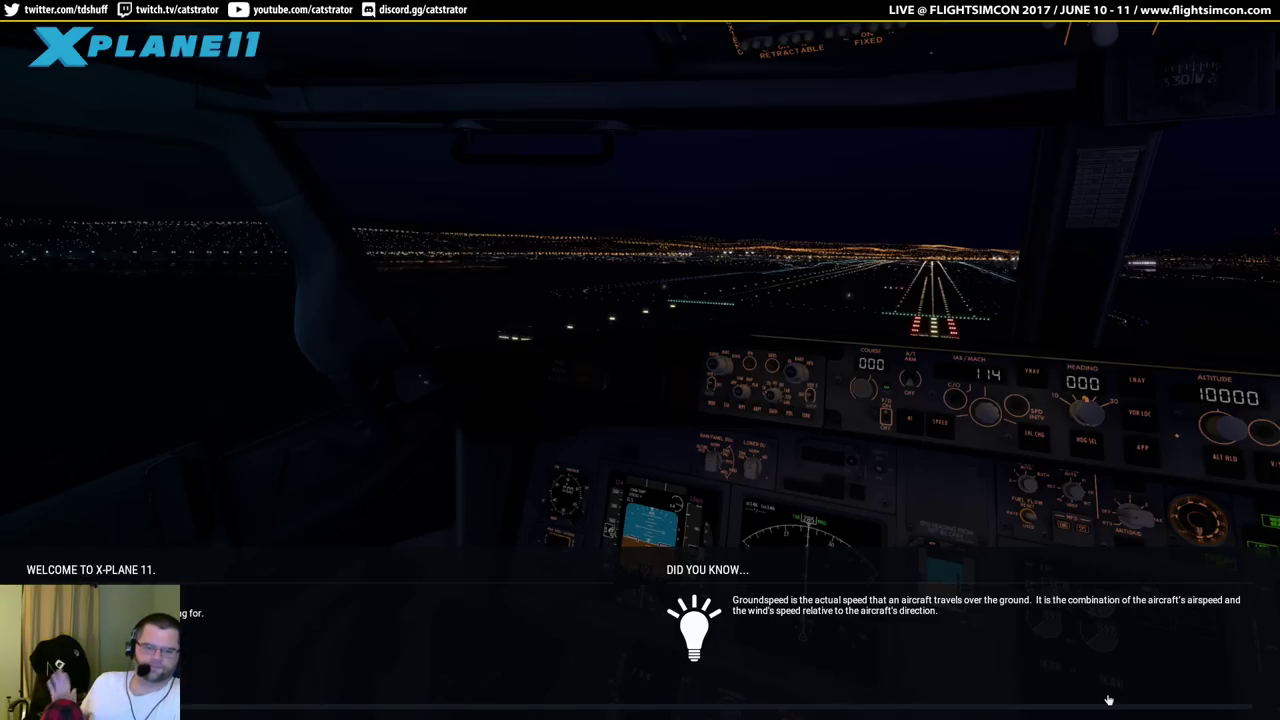